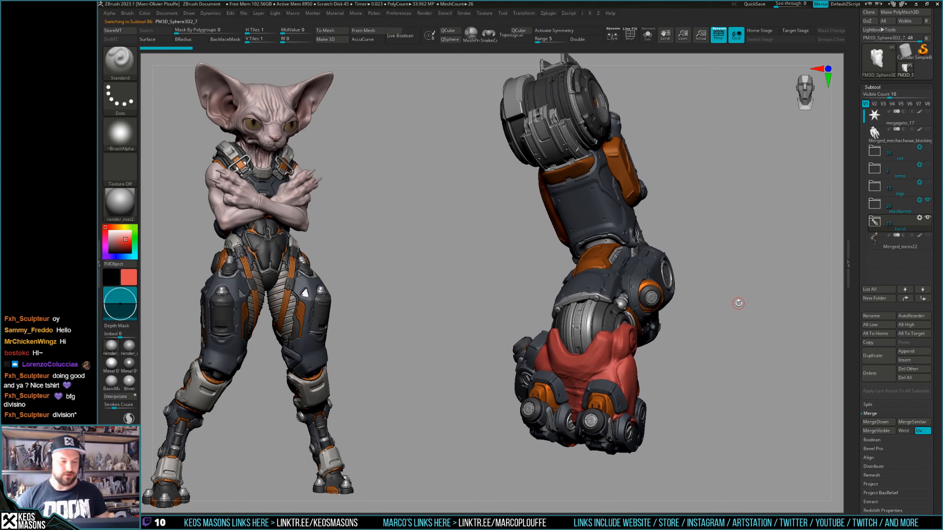
# Examine the mechanical arm and its red hand block from several sides, both together and with the block isolated.
pyautogui.moveTo(739, 308); pyautogui.dragTo(743, 300)
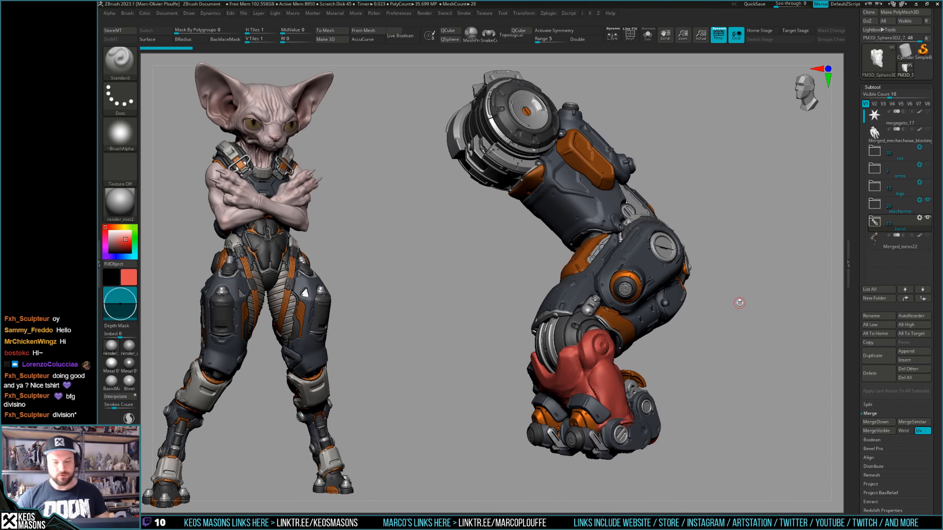
pyautogui.moveTo(763, 296); pyautogui.dragTo(703, 302)
pyautogui.moveTo(648, 327); pyautogui.dragTo(608, 338, button='right')
pyautogui.keyDown('alt'); pyautogui.moveTo(758, 315); pyautogui.dragTo(528, 358); pyautogui.keyUp('alt')
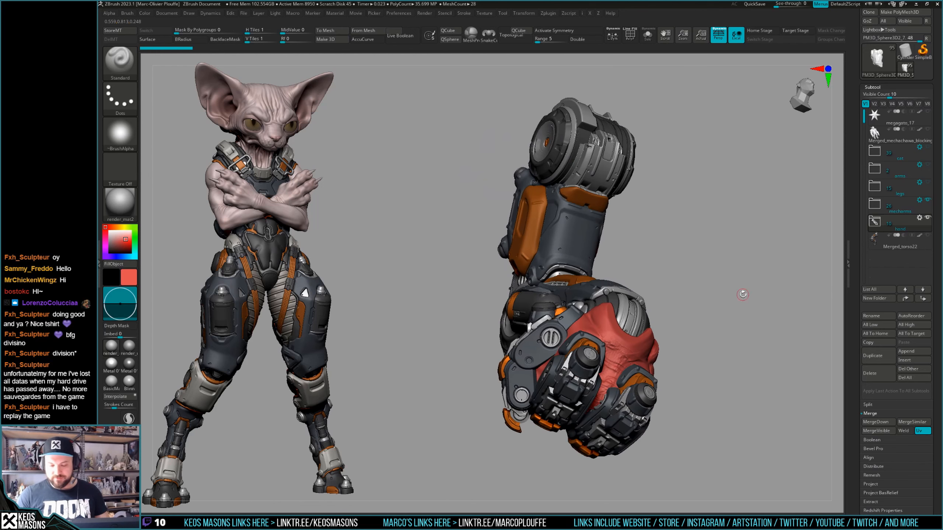
pyautogui.moveTo(743, 295); pyautogui.dragTo(712, 317)
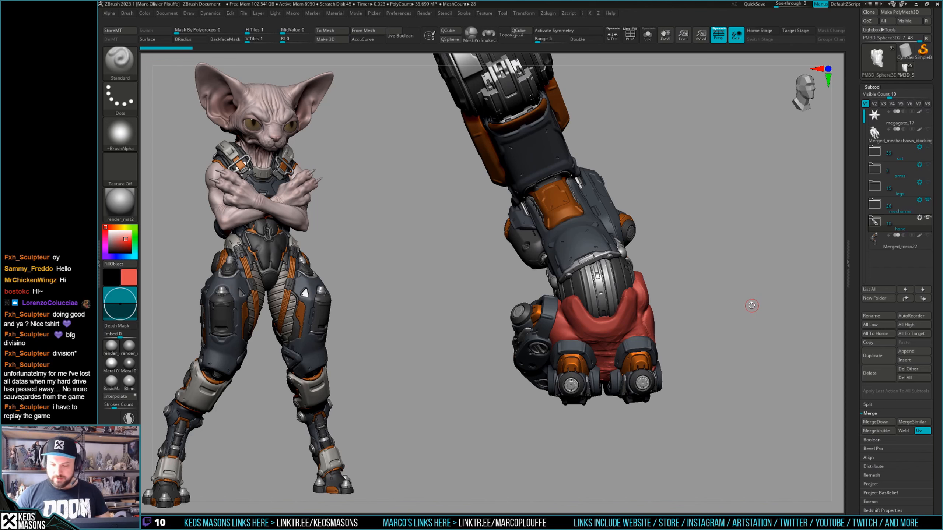
pyautogui.moveTo(751, 305); pyautogui.dragTo(679, 299)
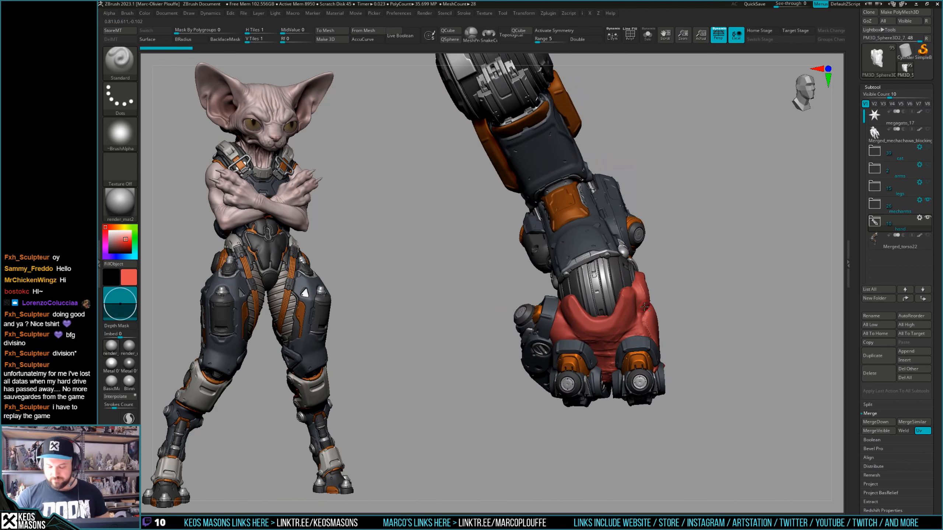
pyautogui.hotkey('alt', 's')
pyautogui.moveTo(715, 295)
pyautogui.mouseDown(button='right')
pyautogui.moveTo(736, 311)
pyautogui.moveTo(729, 329)
pyautogui.moveTo(716, 246)
pyautogui.mouseUp(button='right')
pyautogui.hotkey('alt', 's')
pyautogui.moveTo(572, 310); pyautogui.dragTo(582, 241, button='right')
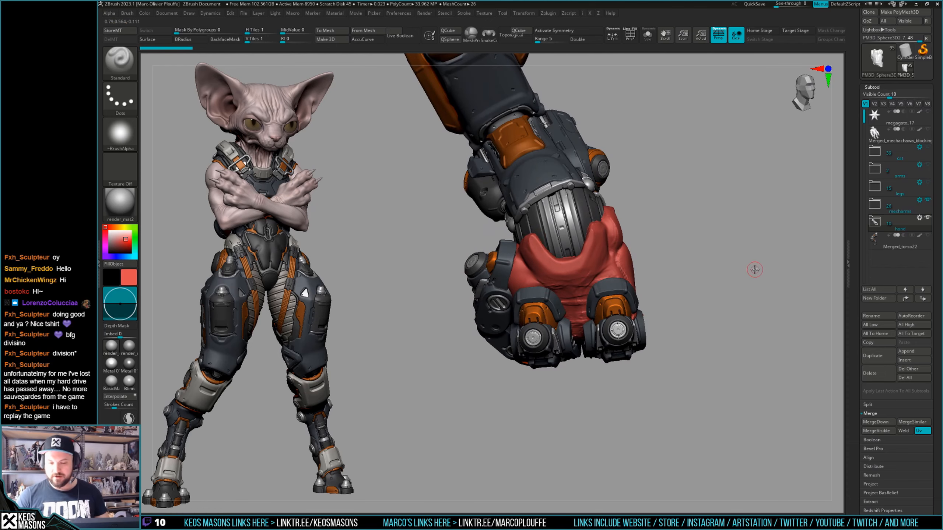
pyautogui.moveTo(754, 270); pyautogui.dragTo(745, 312, button='right')
pyautogui.keyDown('alt'); pyautogui.moveTo(714, 345); pyautogui.dragTo(737, 331, button='right'); pyautogui.keyUp('alt')
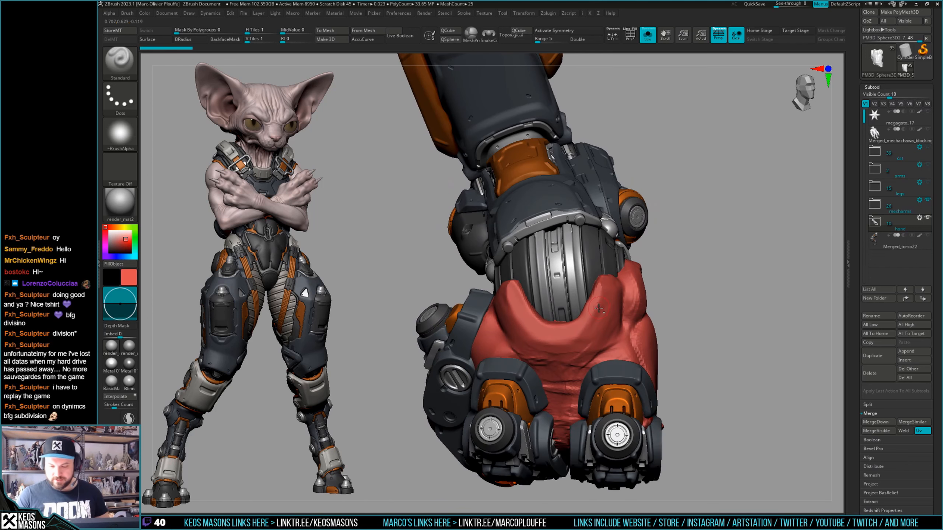
pyautogui.hotkey('alt', 's')
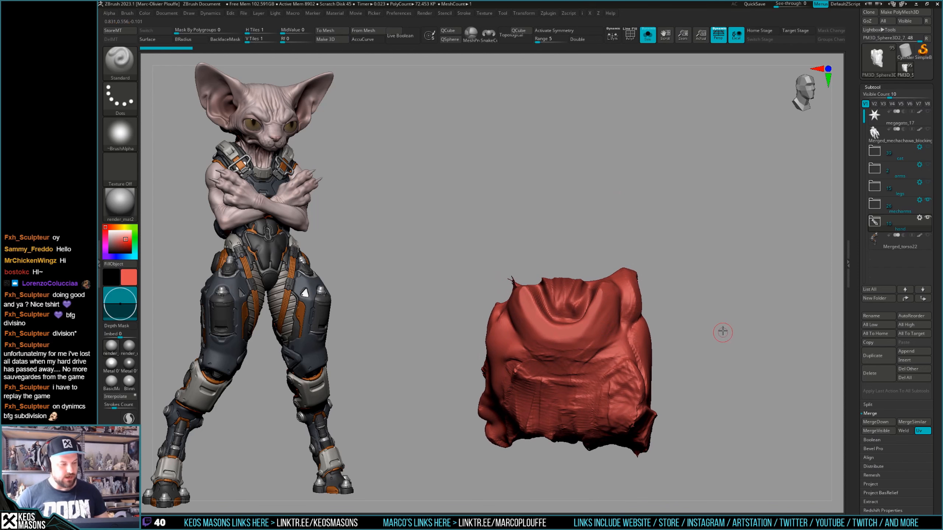
pyautogui.moveTo(722, 332)
pyautogui.keyDown('alt'); pyautogui.mouseDown(button='right')
pyautogui.moveTo(716, 320)
pyautogui.moveTo(732, 320)
pyautogui.moveTo(717, 320)
pyautogui.mouseUp(button='right'); pyautogui.keyUp('alt')
pyautogui.hotkey('alt', 's')
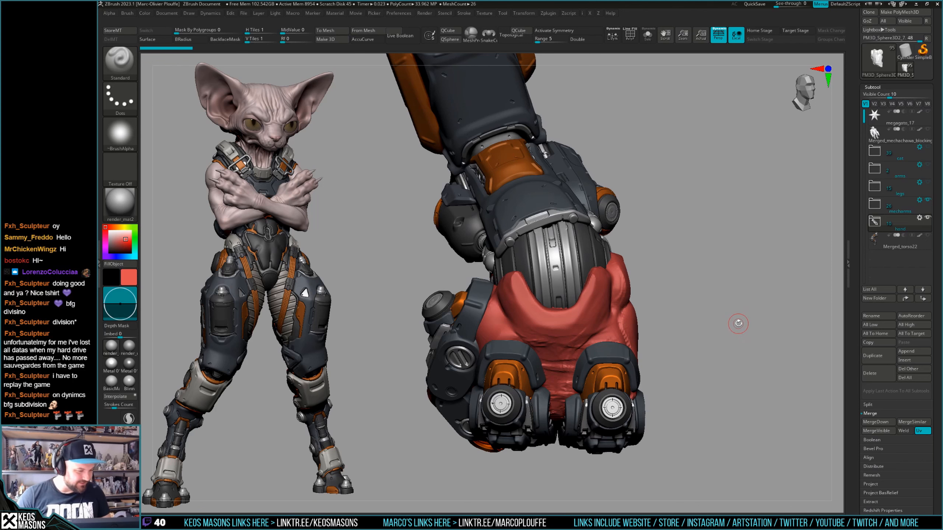
pyautogui.moveTo(727, 305); pyautogui.dragTo(729, 309)
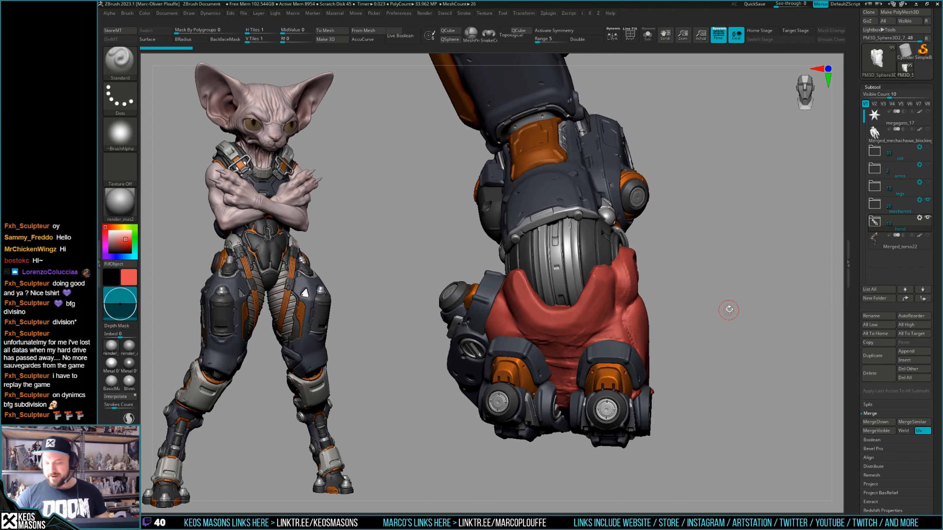
# Expand the hand folder in the subtool list, look through its parts and isolate the red hand block PM3D_Sphere3D2_7.
pyautogui.click(875, 223)
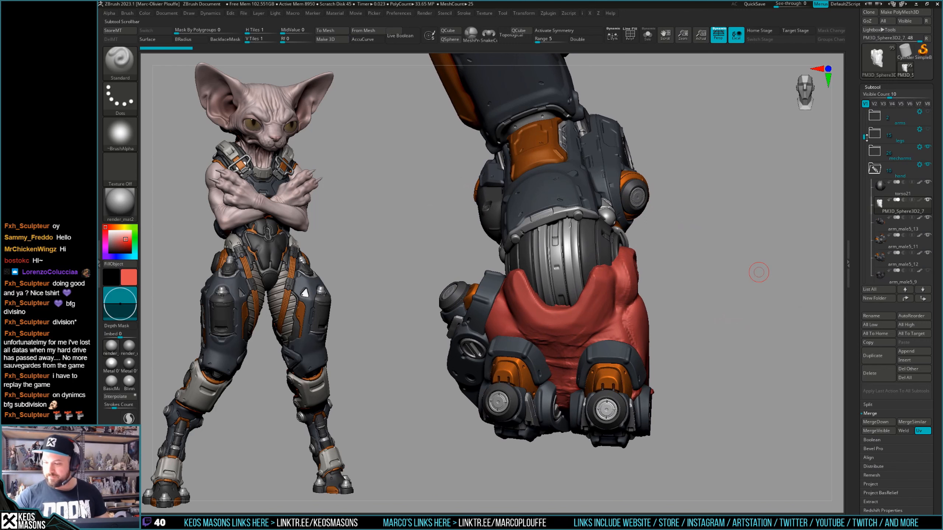
pyautogui.click(874, 202)
pyautogui.moveTo(874, 203)
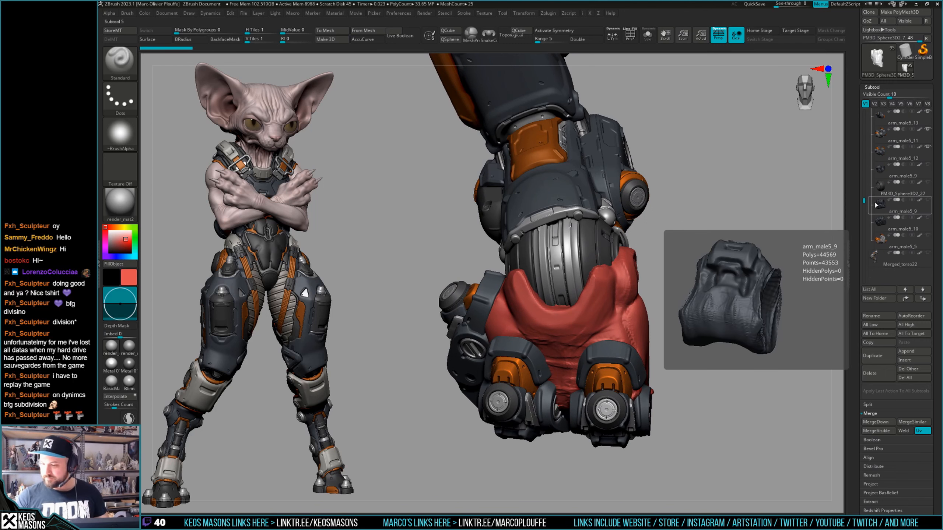
pyautogui.scroll(3, 877, 205)
pyautogui.moveTo(727, 297); pyautogui.dragTo(729, 299)
pyautogui.hotkey('shift', 'f')
pyautogui.hotkey('shift', 'f')
pyautogui.hotkey('shift', 's')
pyautogui.press('space')
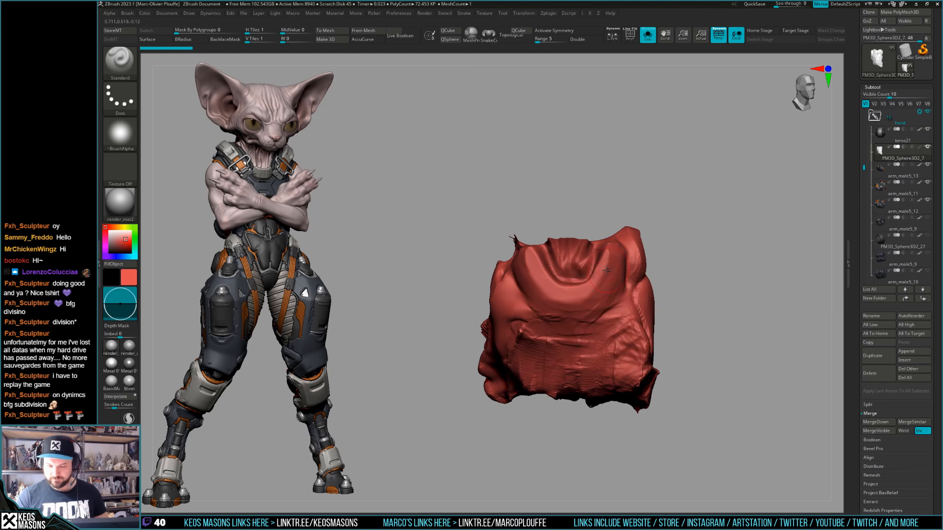
# Show the whole arm and paint a mask along the red hand block's raised U-shaped ridge below the ribbed wrist joint.
pyautogui.moveTo(606, 270); pyautogui.dragTo(569, 286, button='right')
pyautogui.hotkey('shift', 's')
pyautogui.rightClick(549, 339)
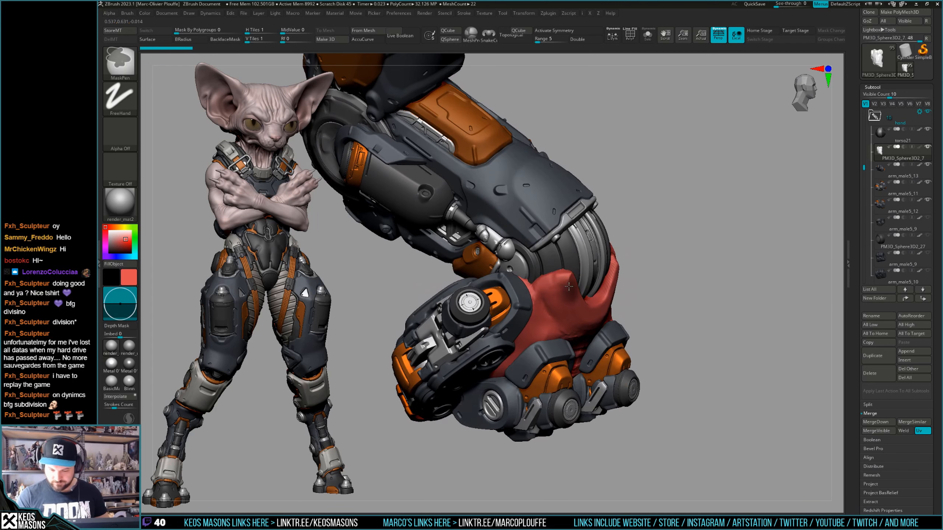
pyautogui.moveTo(568, 286)
pyautogui.keyDown('ctrl'); pyautogui.mouseDown()
pyautogui.moveTo(547, 288)
pyautogui.moveTo(575, 318)
pyautogui.moveTo(579, 306)
pyautogui.mouseUp(); pyautogui.keyUp('ctrl')
pyautogui.moveTo(644, 310); pyautogui.dragTo(588, 296, button='right')
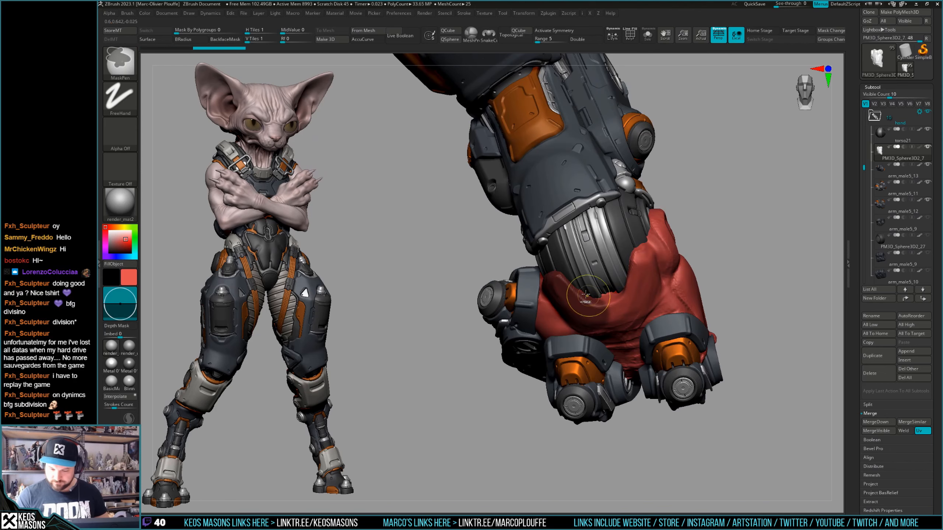
pyautogui.moveTo(585, 295)
pyautogui.keyDown('ctrl'); pyautogui.mouseDown()
pyautogui.moveTo(623, 294)
pyautogui.moveTo(634, 261)
pyautogui.moveTo(649, 291)
pyautogui.mouseUp(); pyautogui.keyUp('ctrl')
pyautogui.moveTo(650, 292); pyautogui.dragTo(654, 256, button='right')
pyautogui.moveTo(648, 299)
pyautogui.keyDown('ctrl'); pyautogui.mouseDown()
pyautogui.moveTo(618, 332)
pyautogui.moveTo(639, 318)
pyautogui.mouseUp(); pyautogui.keyUp('ctrl')
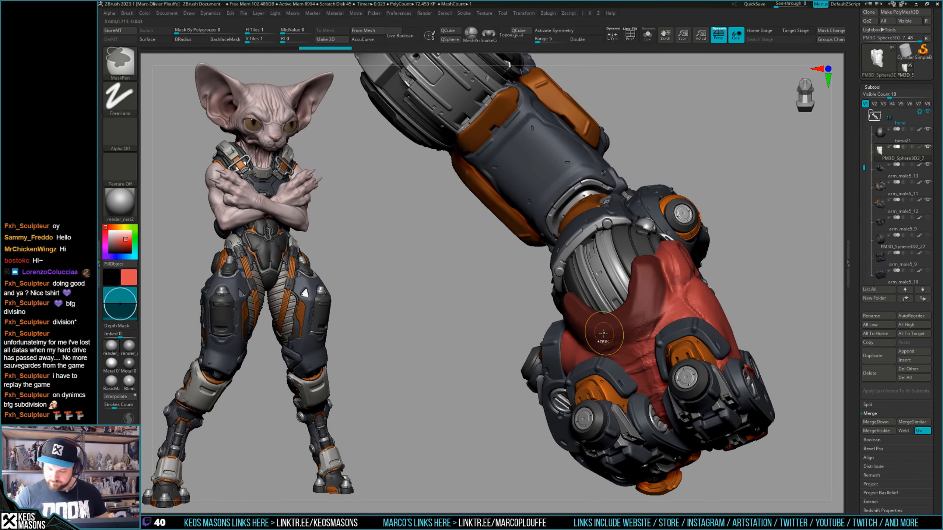
# Complete the mask on the U-shaped ridge, covering its lower curve and the prong on the thumb side.
pyautogui.moveTo(643, 299)
pyautogui.mouseDown(button='right')
pyautogui.moveTo(612, 315)
pyautogui.moveTo(713, 315)
pyautogui.moveTo(613, 276)
pyautogui.mouseUp(button='right')
pyautogui.press('space')
pyautogui.press('space')
pyautogui.keyDown('ctrl'); pyautogui.moveTo(613, 269); pyautogui.dragTo(600, 311); pyautogui.keyUp('ctrl')
pyautogui.moveTo(600, 313)
pyautogui.mouseDown(button='right')
pyautogui.moveTo(639, 292)
pyautogui.moveTo(687, 288)
pyautogui.mouseUp(button='right')
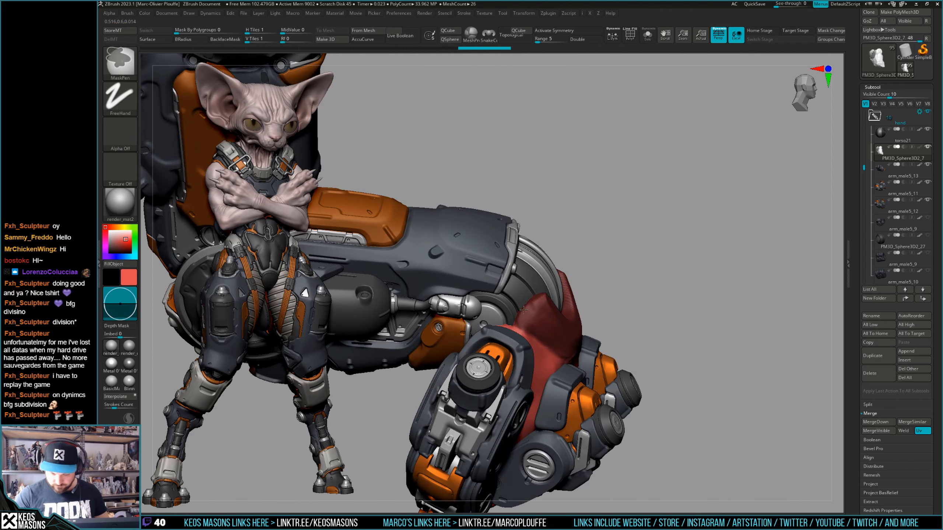
pyautogui.keyDown('ctrl'); pyautogui.moveTo(524, 310); pyautogui.dragTo(529, 319); pyautogui.keyUp('ctrl')
pyautogui.moveTo(660, 312)
pyautogui.mouseDown(button='right')
pyautogui.moveTo(593, 346)
pyautogui.moveTo(627, 324)
pyautogui.mouseUp(button='right')
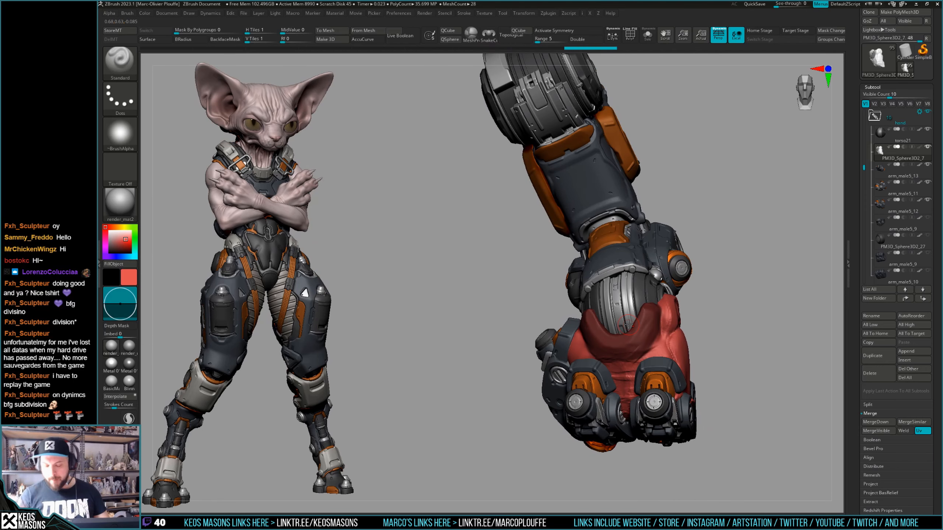
# Duplicate the masked red hand block and delete everything from the copy except the masked U-shaped collar.
pyautogui.moveTo(766, 299); pyautogui.dragTo(719, 320, button='right')
pyautogui.hotkey('shift', 'f')
pyautogui.hotkey('shift', 'f')
pyautogui.hotkey('alt', 's')
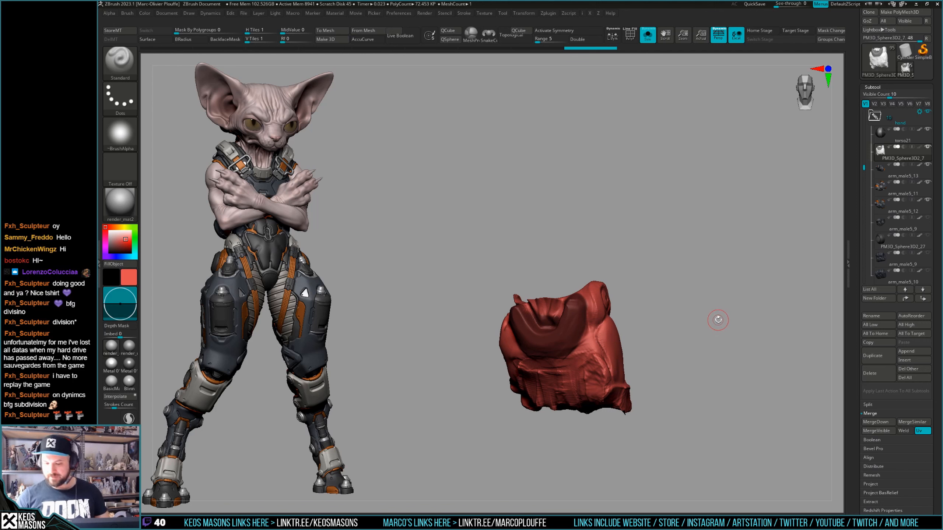
pyautogui.click(877, 355)
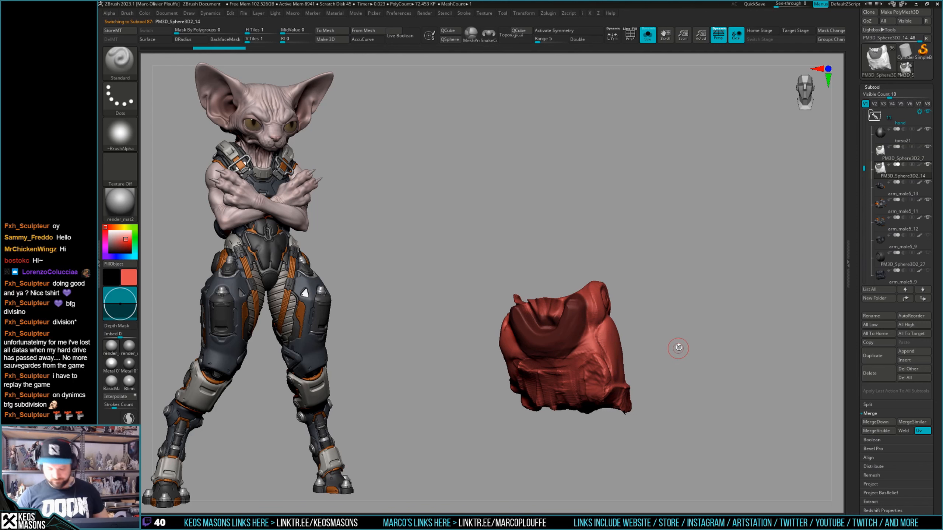
pyautogui.moveTo(686, 336)
pyautogui.mouseDown(button='right')
pyautogui.moveTo(681, 361)
pyautogui.moveTo(678, 345)
pyautogui.mouseUp(button='right')
pyautogui.hotkey('ctrl', 'shift')
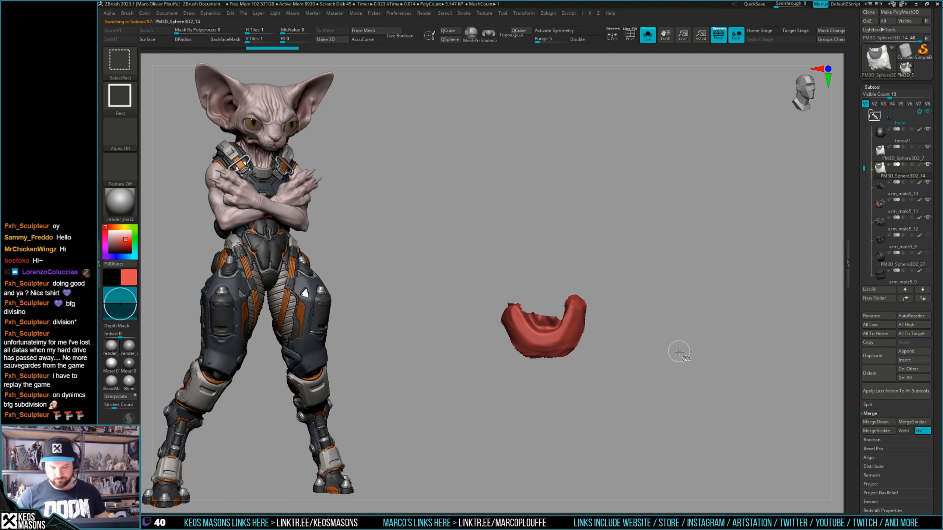
pyautogui.hotkey('ctrl', 'shift', 'd')
# Select the original hand block PM3D_Sphere3D2_7, invert its mask to free the U-shaped ridge and adjust the brush size.
pyautogui.click(891, 152)
pyautogui.keyDown('alt'); pyautogui.moveTo(656, 294); pyautogui.dragTo(633, 296, button='right'); pyautogui.keyUp('alt')
pyautogui.keyDown('ctrl'); pyautogui.click(631, 296); pyautogui.keyUp('ctrl')
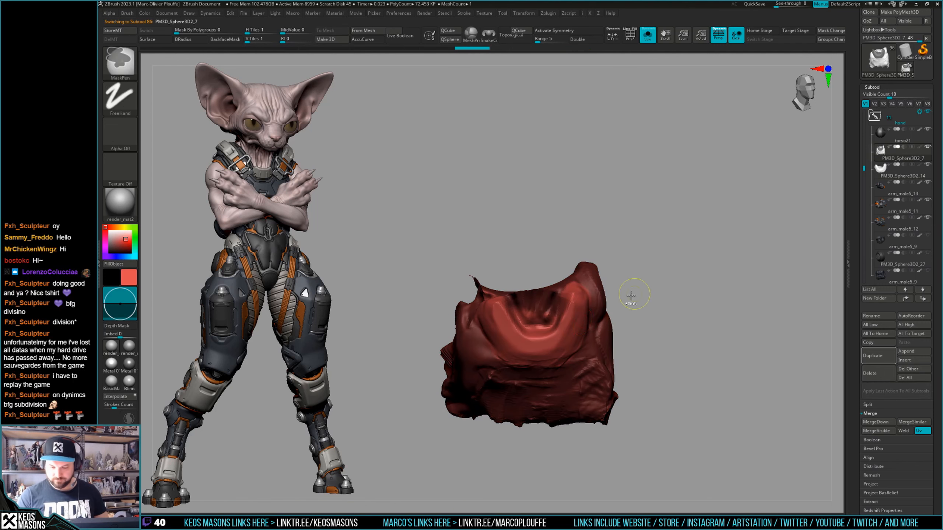
pyautogui.hotkey('ctrl', 'd')
pyautogui.press('space')
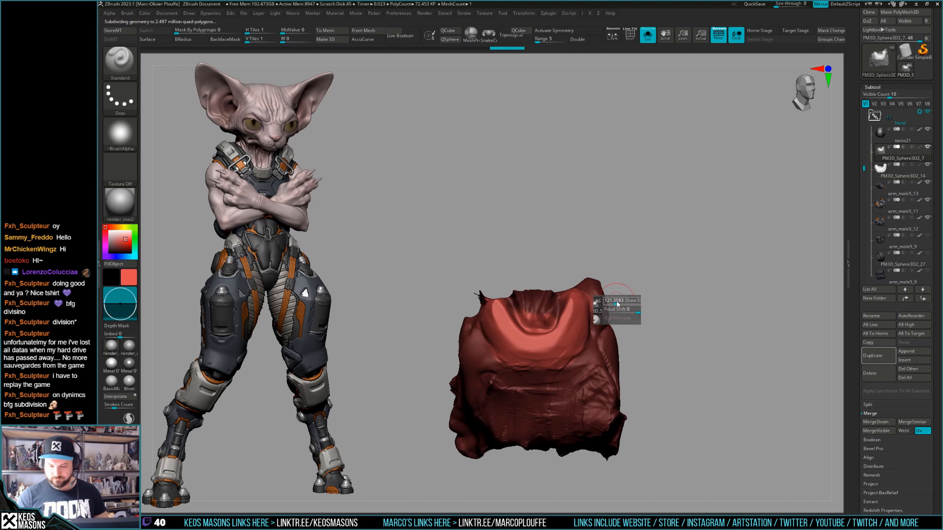
pyautogui.moveTo(617, 304); pyautogui.dragTo(548, 309)
# Flatten the original block's unmasked U-shaped ridge with the TrimDynamic brush, clear the mask and show the whole arm again.
pyautogui.hotkey('alt', 's')
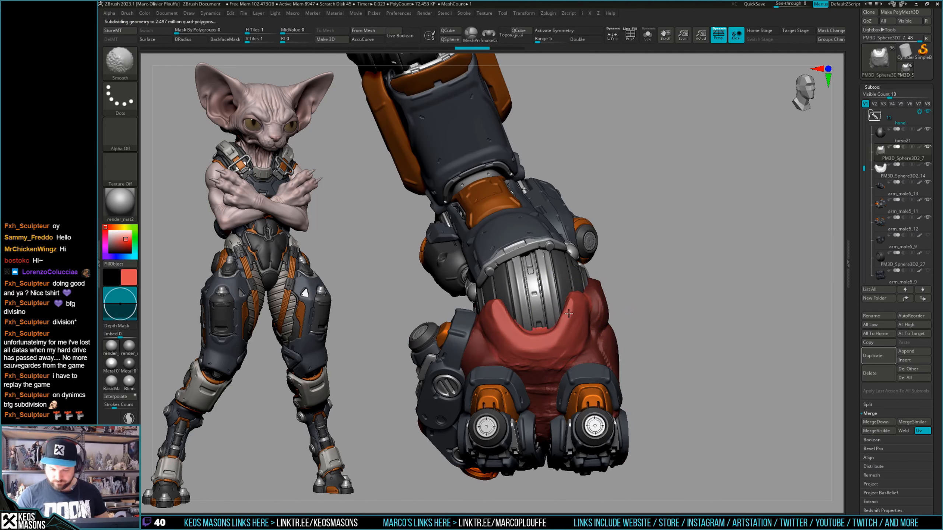
pyautogui.hotkey('alt', 's')
pyautogui.press('b')
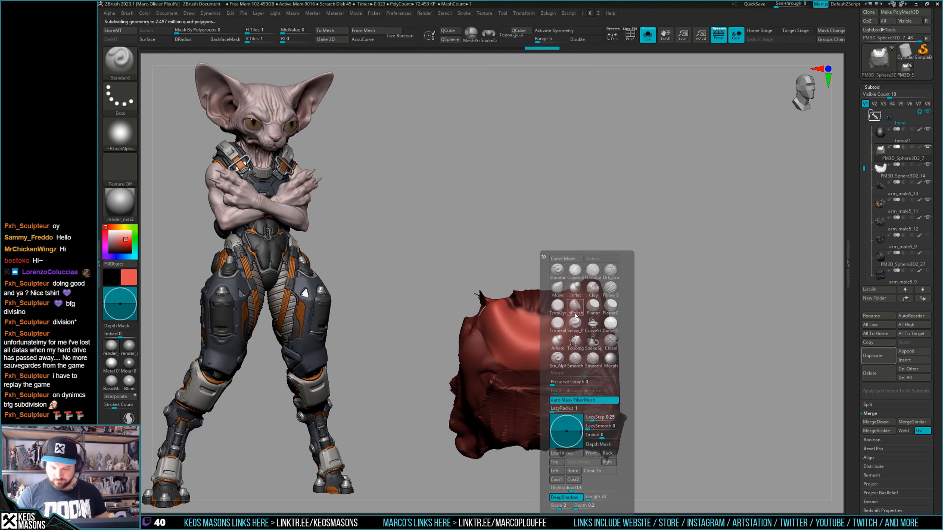
pyautogui.press('t')
pyautogui.press('d')
pyautogui.moveTo(561, 239)
pyautogui.mouseDown()
pyautogui.moveTo(516, 344)
pyautogui.moveTo(558, 338)
pyautogui.mouseUp()
pyautogui.moveTo(505, 310)
pyautogui.mouseDown()
pyautogui.moveTo(571, 308)
pyautogui.moveTo(528, 352)
pyautogui.moveTo(625, 302)
pyautogui.mouseUp()
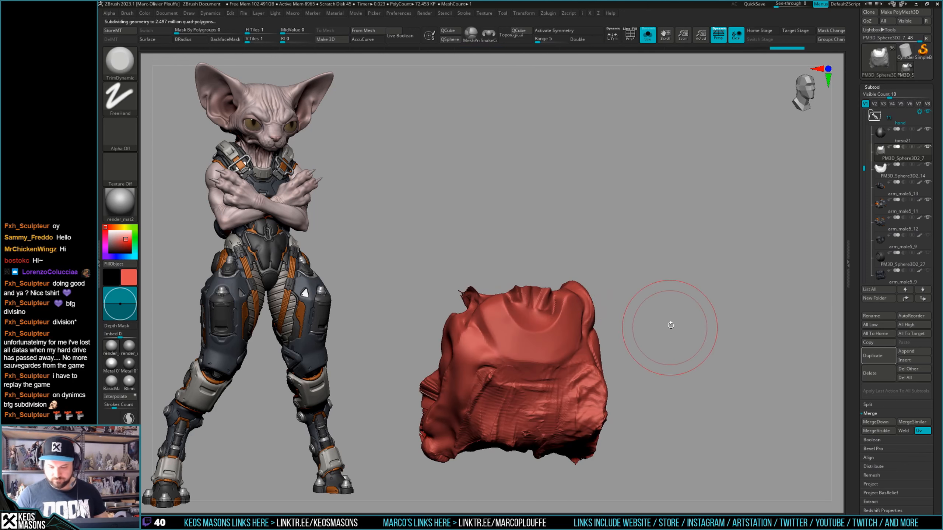
pyautogui.hotkey('alt', 's')
# Select the U-shaped collar PM3D_Sphere3D2_14, colour it dark grey like the armour and centre the transform gizmo on it.
pyautogui.moveTo(669, 322); pyautogui.dragTo(736, 311)
pyautogui.keyDown('alt'); pyautogui.click(631, 315); pyautogui.keyUp('alt')
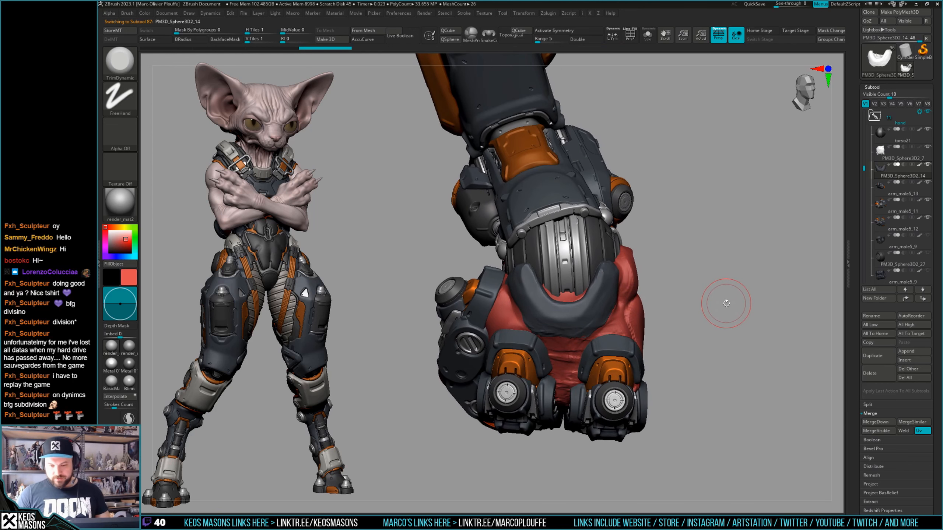
pyautogui.hotkey('alt', 's')
pyautogui.press('w')
pyautogui.moveTo(721, 289); pyautogui.dragTo(719, 302)
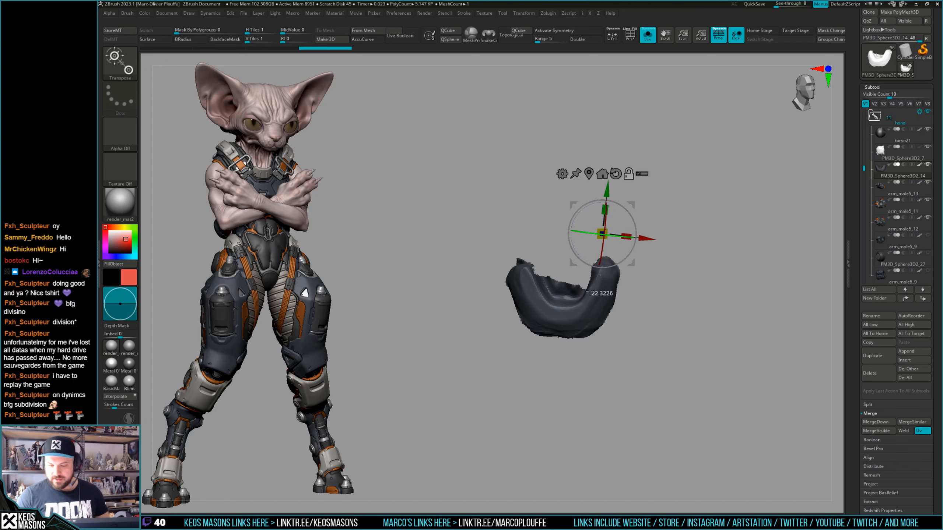
pyautogui.moveTo(591, 293); pyautogui.dragTo(591, 296)
pyautogui.keyDown('alt'); pyautogui.moveTo(631, 263); pyautogui.dragTo(593, 325); pyautogui.keyUp('alt')
pyautogui.moveTo(671, 295); pyautogui.dragTo(679, 249)
pyautogui.moveTo(596, 284); pyautogui.dragTo(594, 284)
pyautogui.moveTo(685, 250)
pyautogui.mouseDown()
pyautogui.moveTo(686, 277)
pyautogui.moveTo(682, 268)
pyautogui.mouseUp()
pyautogui.hotkey('alt', 'shift', 's')
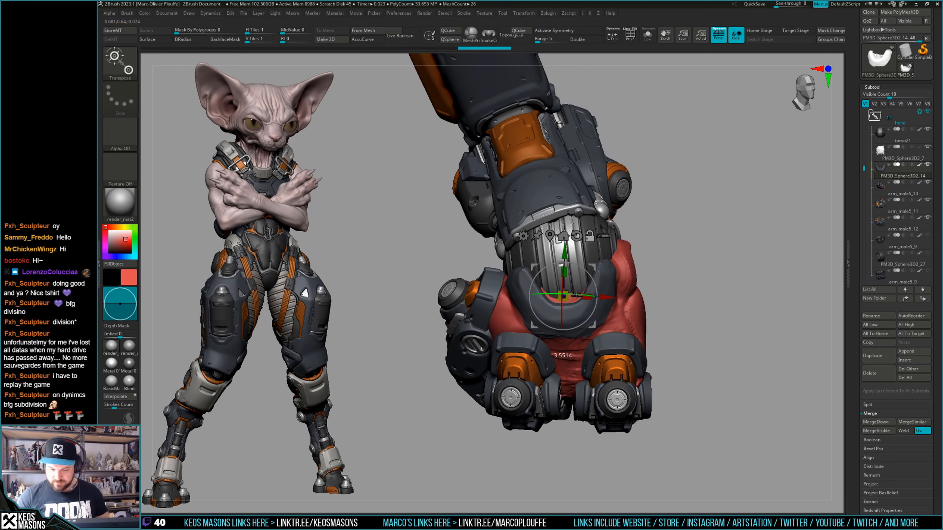
# Move and rotate the dark collar slightly with the gizmo to seat it around the wrist joint.
pyautogui.moveTo(576, 295); pyautogui.dragTo(577, 295)
pyautogui.moveTo(587, 325); pyautogui.dragTo(592, 273, button='right')
pyautogui.moveTo(584, 327); pyautogui.dragTo(584, 327)
pyautogui.moveTo(587, 298); pyautogui.dragTo(606, 326, button='right')
pyautogui.moveTo(724, 286); pyautogui.dragTo(654, 295, button='right')
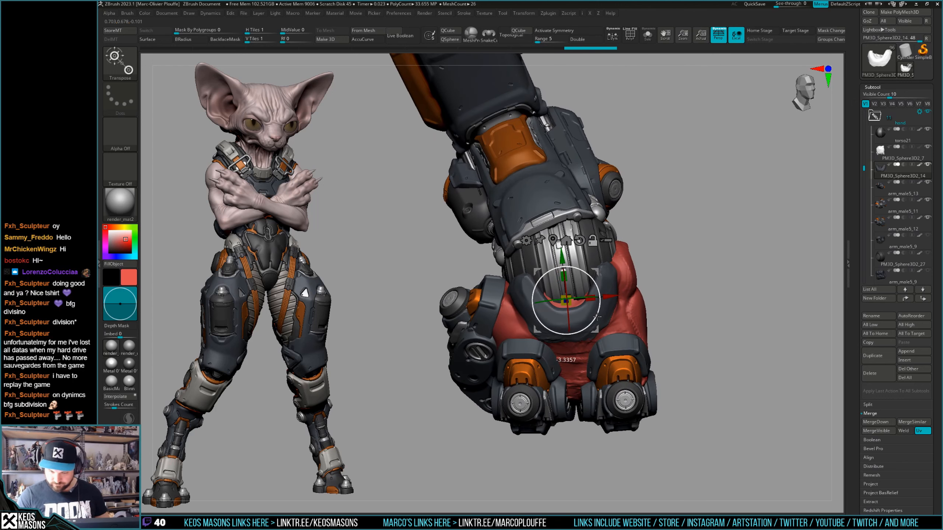
pyautogui.moveTo(596, 316); pyautogui.dragTo(608, 308)
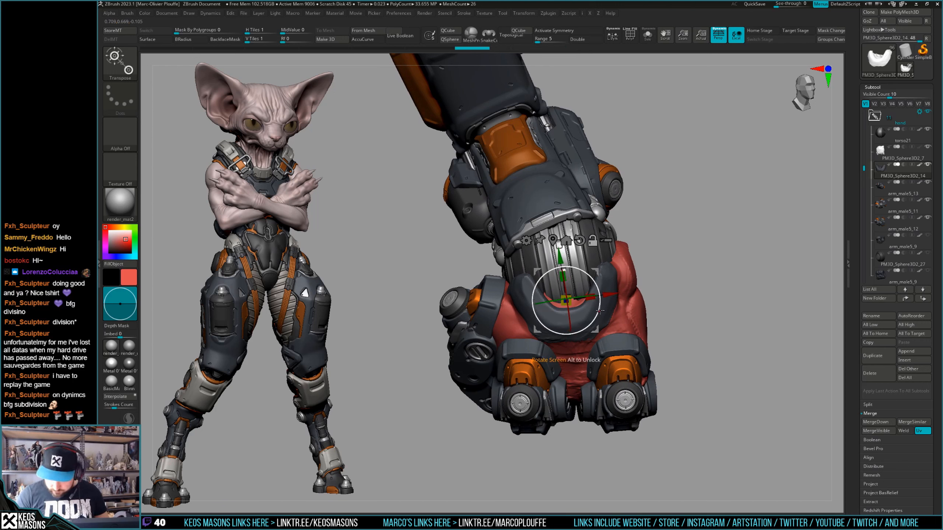
pyautogui.moveTo(598, 273); pyautogui.dragTo(598, 288)
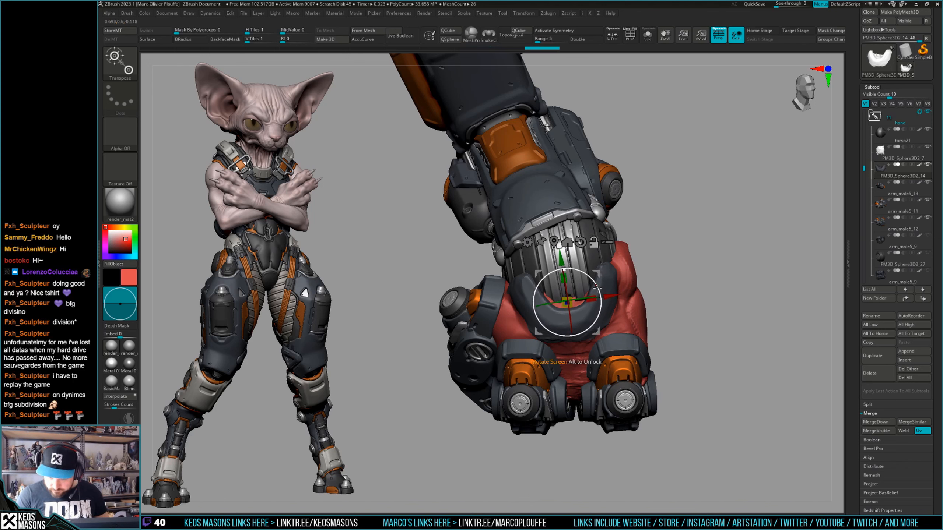
pyautogui.moveTo(596, 340); pyautogui.dragTo(596, 334)
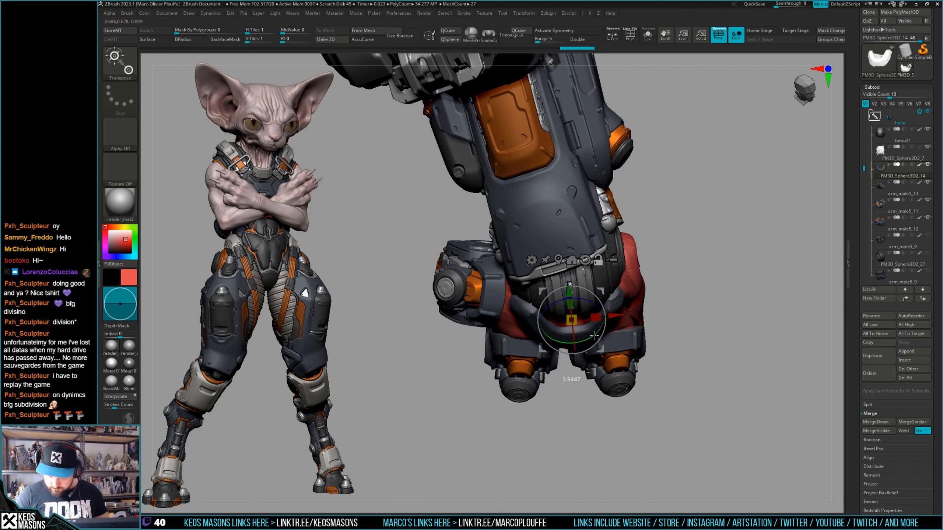
# Isolate the U-shaped collar, turn on local symmetry, and apply Mirror And Weld to make both halves match.
pyautogui.moveTo(728, 311)
pyautogui.mouseDown()
pyautogui.moveTo(729, 299)
pyautogui.moveTo(728, 322)
pyautogui.moveTo(721, 269)
pyautogui.moveTo(716, 311)
pyautogui.mouseUp()
pyautogui.press('q')
pyautogui.hotkey('shift', 'f')
pyautogui.hotkey('shift', 'f')
pyautogui.hotkey('shift', 's')
pyautogui.press('2')
pyautogui.press('w')
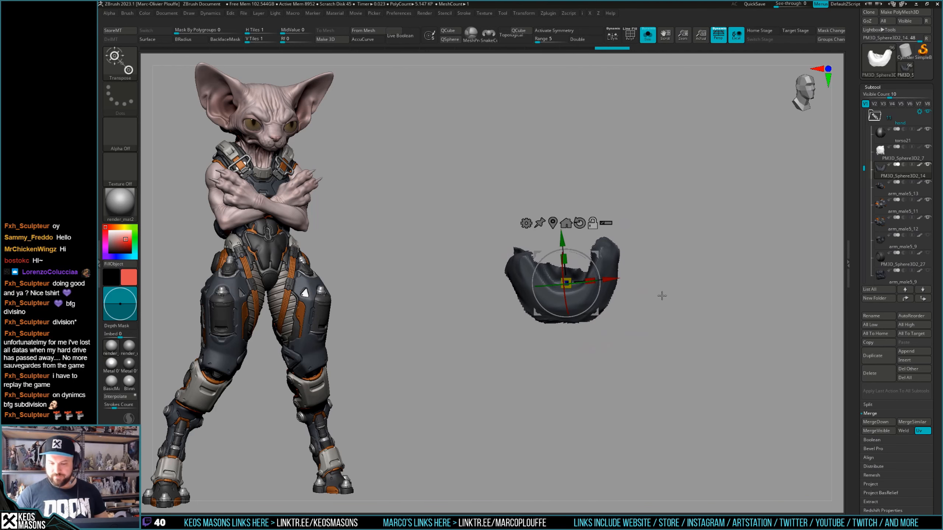
pyautogui.click(611, 34)
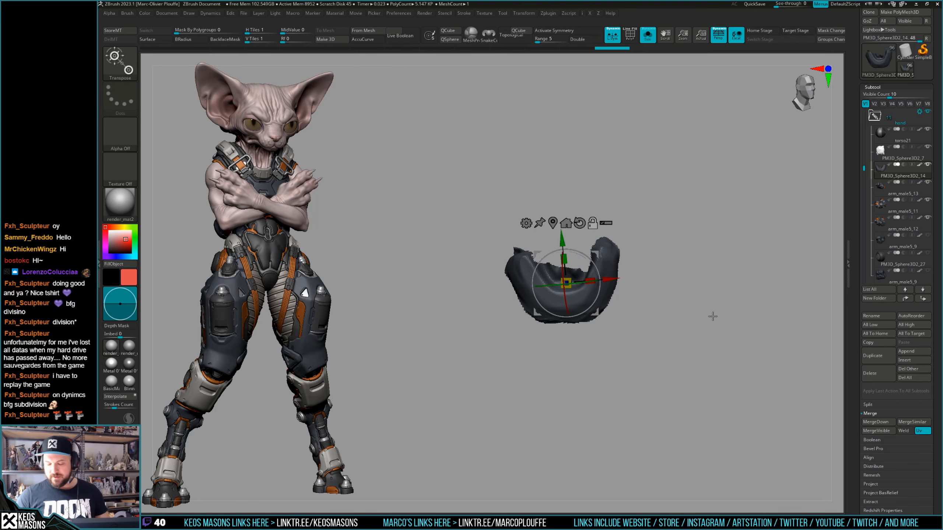
pyautogui.press('2')
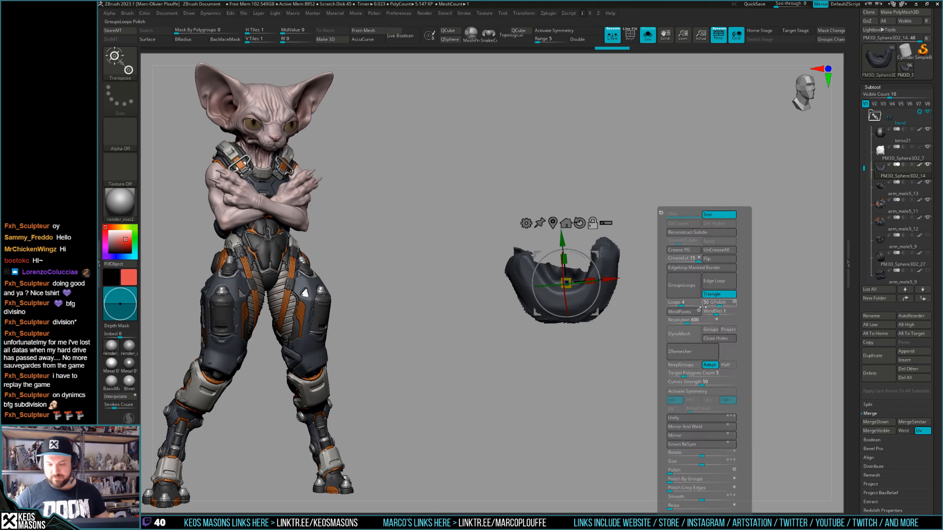
pyautogui.click(712, 428)
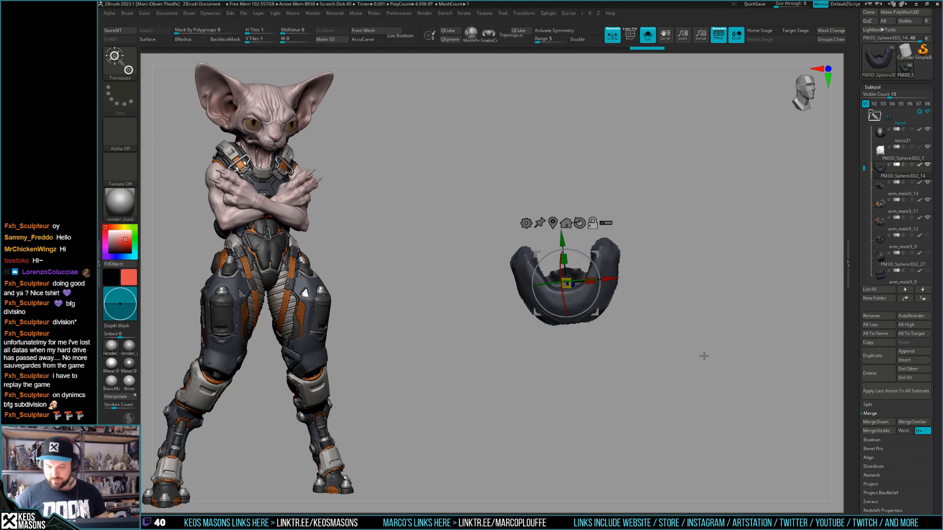
# Show the whole arm again and scale the collar slightly wider along its sideways axis to fit around the wrist joint.
pyautogui.moveTo(704, 356)
pyautogui.mouseDown()
pyautogui.moveTo(699, 366)
pyautogui.moveTo(702, 343)
pyautogui.moveTo(677, 373)
pyautogui.moveTo(700, 332)
pyautogui.moveTo(699, 351)
pyautogui.mouseUp()
pyautogui.hotkey('alt', 's')
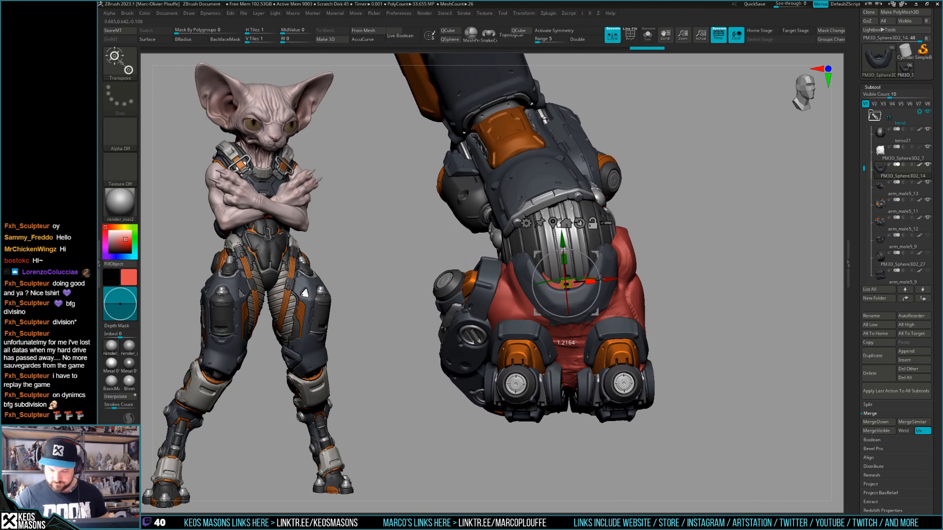
pyautogui.press('space')
pyautogui.click(696, 217)
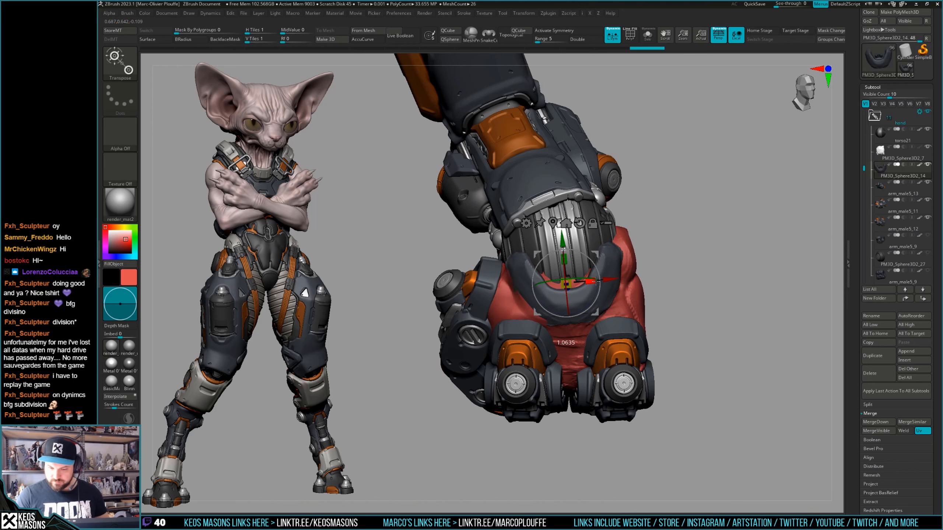
pyautogui.moveTo(597, 281); pyautogui.dragTo(617, 270)
pyautogui.moveTo(710, 274)
pyautogui.mouseDown()
pyautogui.moveTo(711, 333)
pyautogui.moveTo(709, 277)
pyautogui.mouseUp()
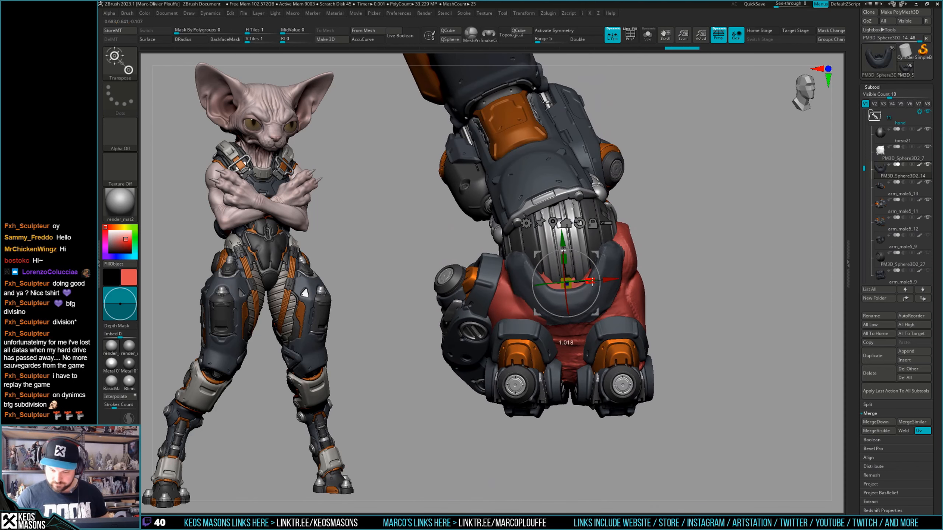
pyautogui.moveTo(593, 281); pyautogui.dragTo(594, 281)
# Rotate the collar by about 11 degrees in side view to tilt it against the wrist joint.
pyautogui.moveTo(665, 271); pyautogui.dragTo(717, 280)
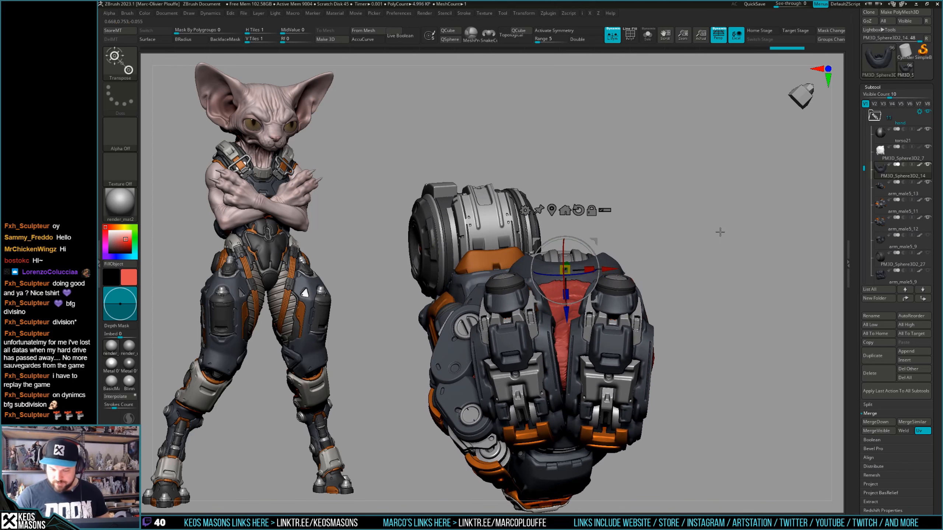
pyautogui.moveTo(720, 232); pyautogui.dragTo(688, 261)
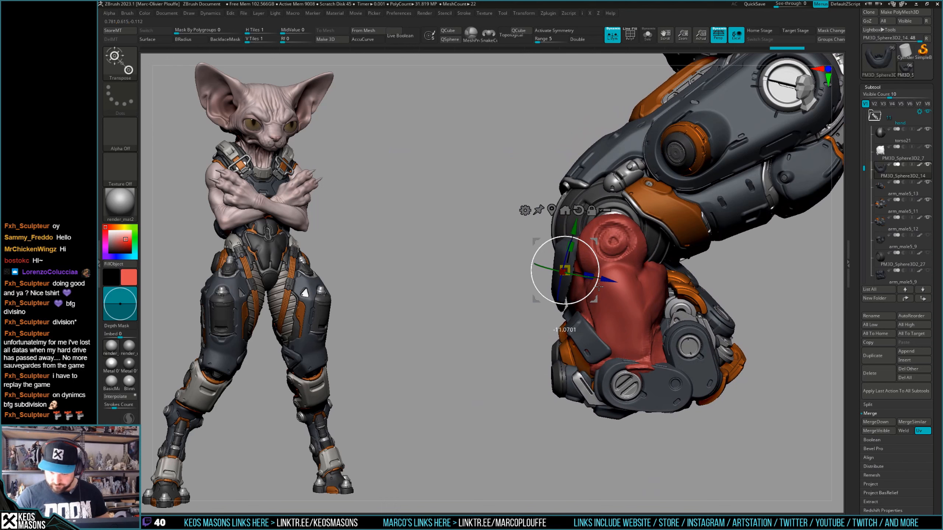
pyautogui.moveTo(600, 282); pyautogui.dragTo(600, 283)
pyautogui.moveTo(689, 266)
pyautogui.mouseDown()
pyautogui.moveTo(730, 284)
pyautogui.moveTo(711, 296)
pyautogui.moveTo(711, 316)
pyautogui.moveTo(702, 304)
pyautogui.mouseUp()
pyautogui.press('q')
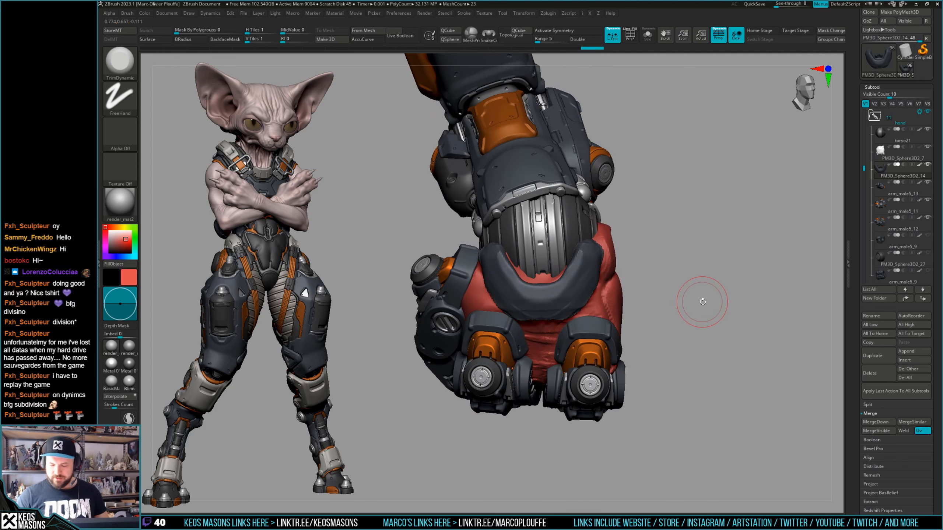
# Choose the nPolish brush, activate symmetry and flatten the collar's front surface.
pyautogui.press('1')
pyautogui.click(693, 308)
pyautogui.press('s')
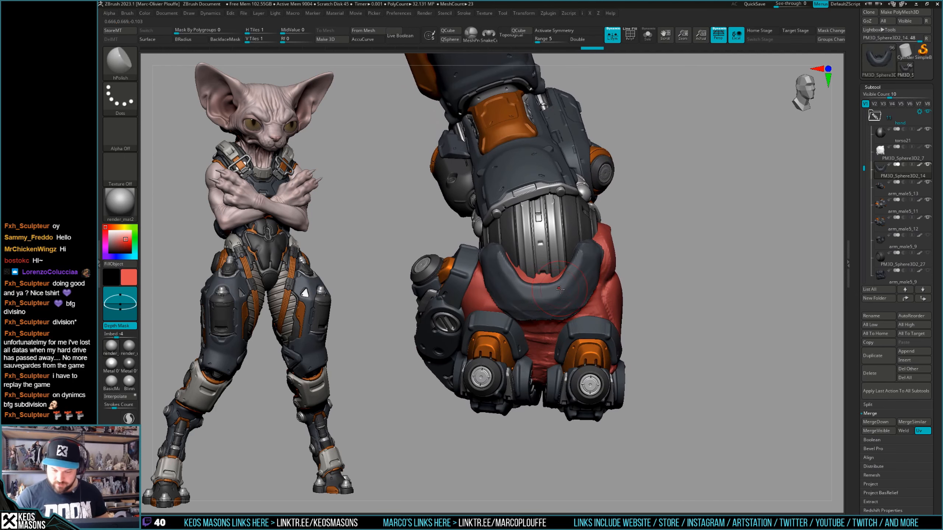
pyautogui.press('x')
pyautogui.moveTo(554, 291); pyautogui.dragTo(559, 292)
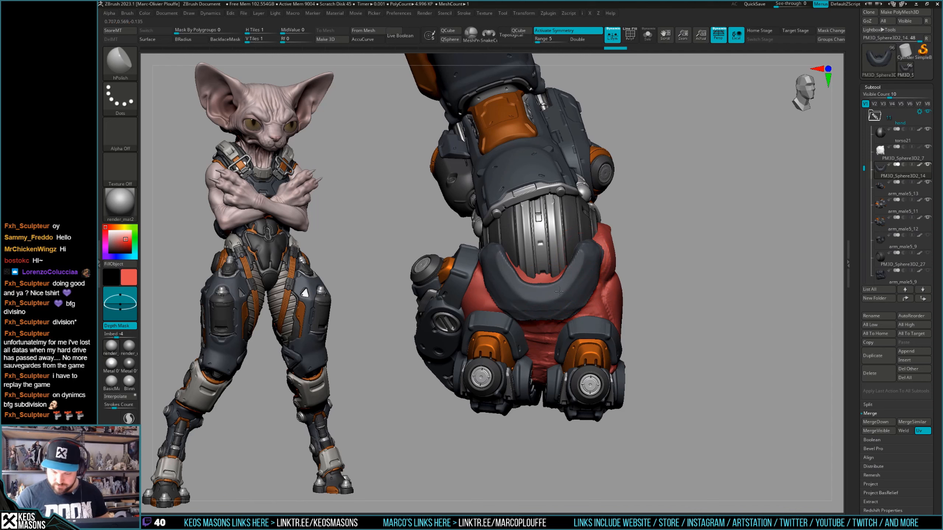
pyautogui.moveTo(580, 302)
pyautogui.mouseDown(button='right')
pyautogui.moveTo(543, 316)
pyautogui.moveTo(550, 323)
pyautogui.mouseUp(button='right')
# Reshape the collar symmetrically with the Move brush so its edges sit better against the red hand block.
pyautogui.press('b')
pyautogui.press('m')
pyautogui.press('v')
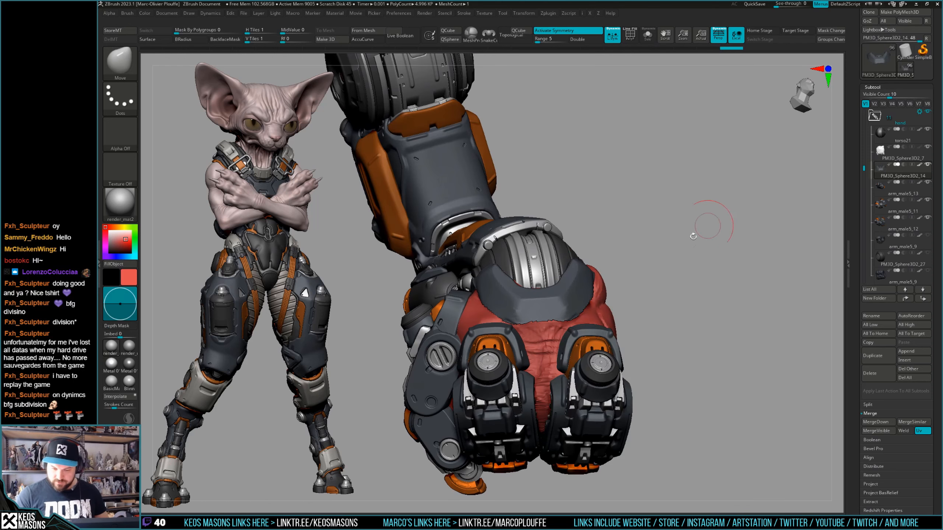
pyautogui.press('space')
pyautogui.moveTo(551, 324); pyautogui.dragTo(554, 371)
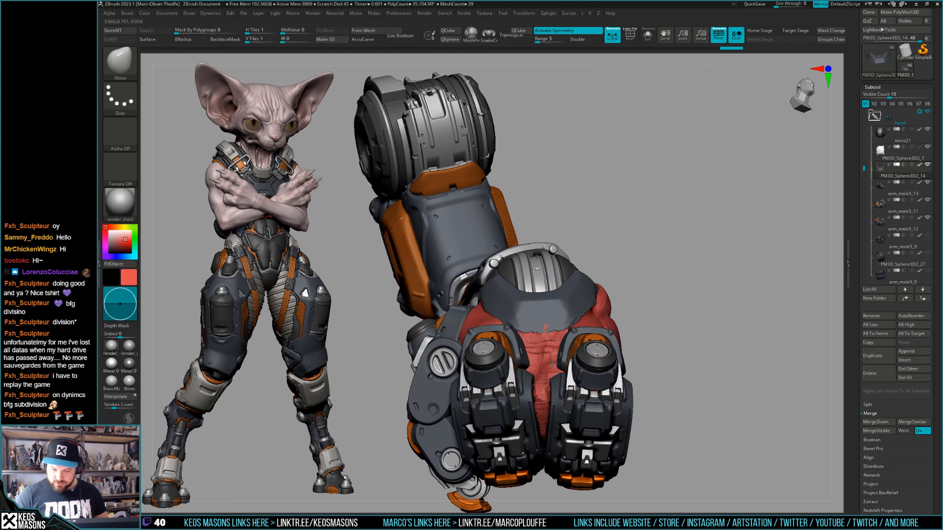
pyautogui.keyDown('alt'); pyautogui.click(552, 364); pyautogui.keyUp('alt')
pyautogui.moveTo(552, 363); pyautogui.dragTo(611, 326, button='right')
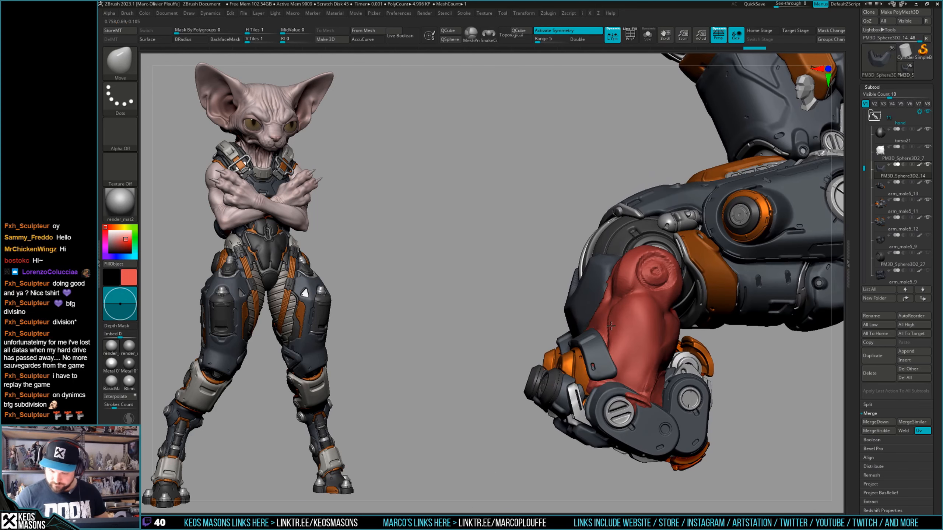
pyautogui.moveTo(635, 286)
pyautogui.mouseDown(button='right')
pyautogui.moveTo(632, 301)
pyautogui.moveTo(600, 300)
pyautogui.moveTo(627, 279)
pyautogui.moveTo(609, 281)
pyautogui.mouseUp(button='right')
# Polish the collar into flat, sharper planes with the nPolish brush and check its shape in isolation.
pyautogui.press('space')
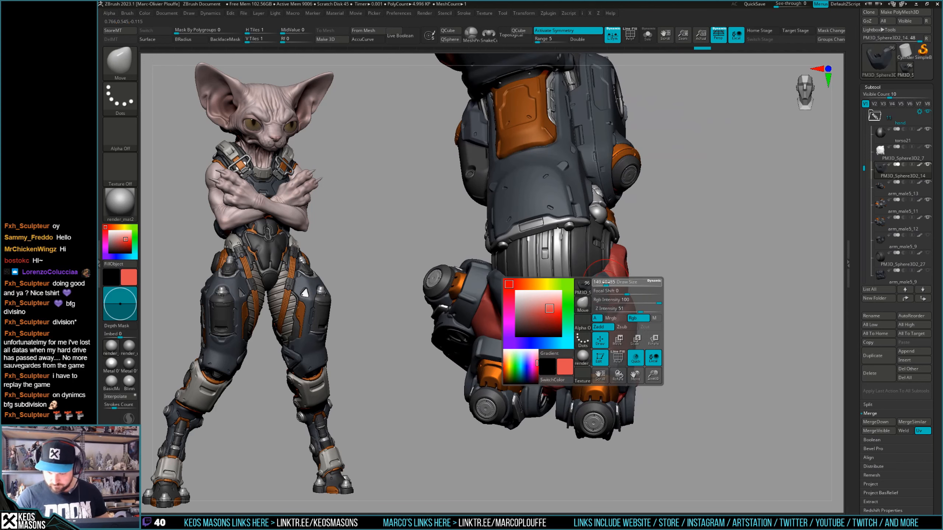
pyautogui.press('b')
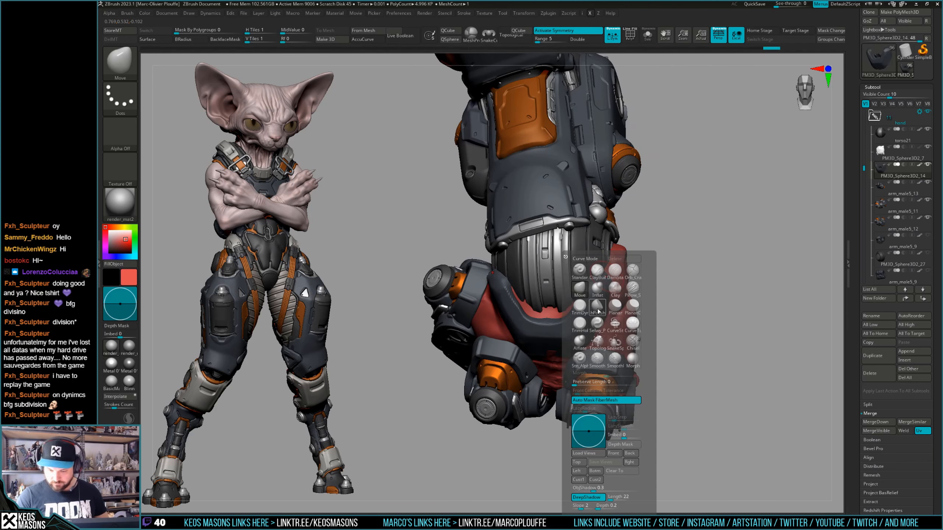
pyautogui.click(598, 308)
pyautogui.moveTo(597, 308); pyautogui.dragTo(593, 286, button='right')
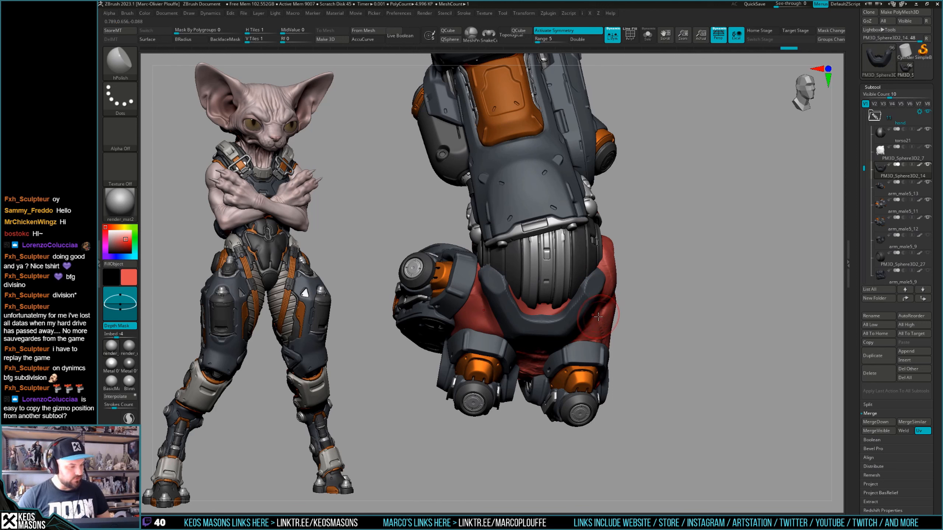
pyautogui.hotkey('alt', 's')
pyautogui.moveTo(598, 314)
pyautogui.mouseDown(button='right')
pyautogui.moveTo(569, 283)
pyautogui.moveTo(609, 303)
pyautogui.moveTo(551, 296)
pyautogui.mouseUp(button='right')
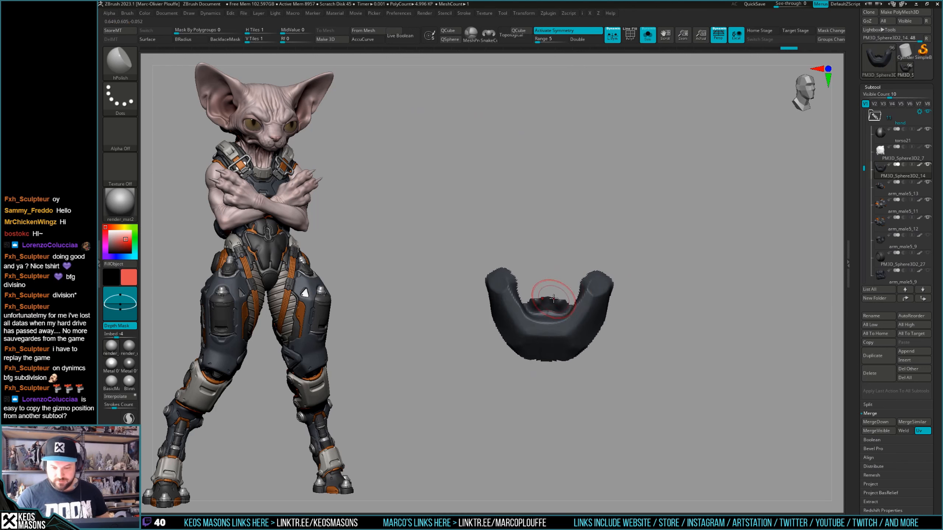
pyautogui.press('space')
pyautogui.press('ctrl')
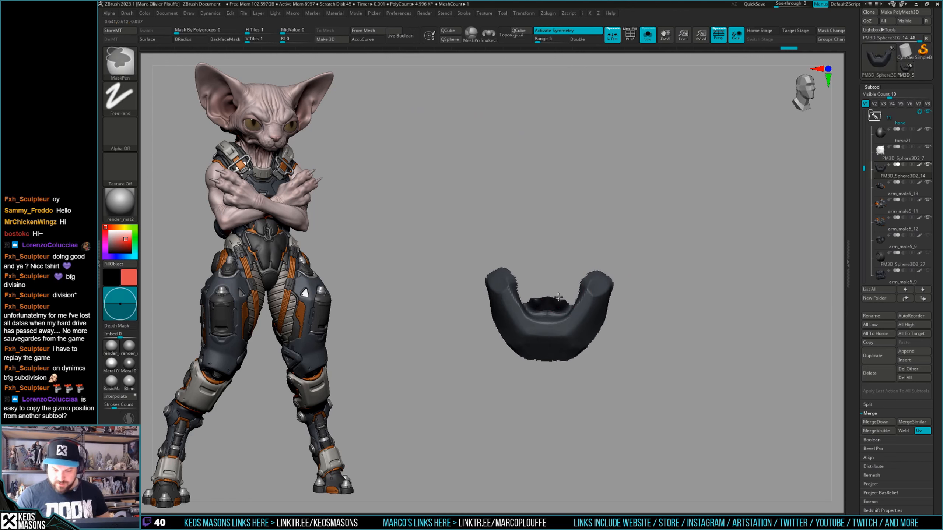
pyautogui.hotkey('alt', 's')
pyautogui.moveTo(705, 270); pyautogui.dragTo(668, 223, button='right')
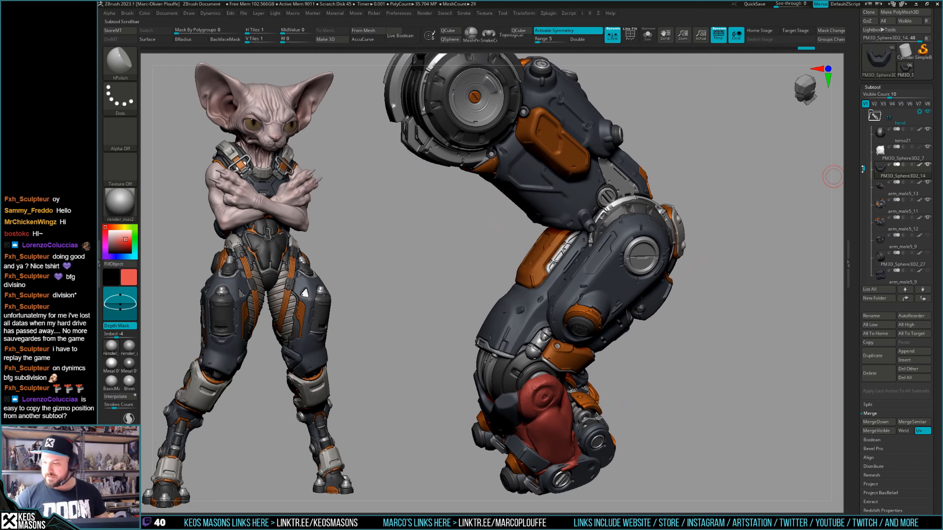
# Find the hidden elbow part PM3D_Cube3D3_1 in the subtool list, make it visible and turn off its polypaint.
pyautogui.moveTo(862, 169); pyautogui.dragTo(864, 123)
pyautogui.click(894, 147)
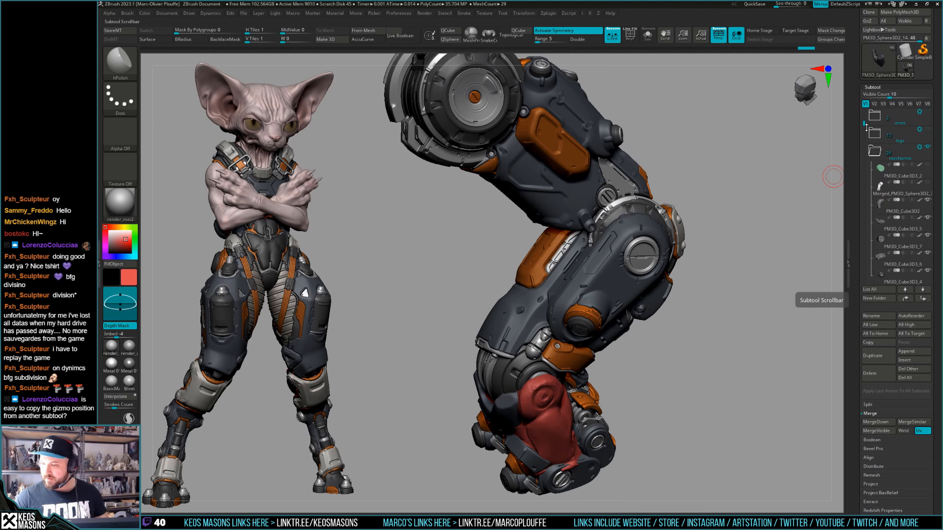
pyautogui.moveTo(866, 128); pyautogui.dragTo(869, 133)
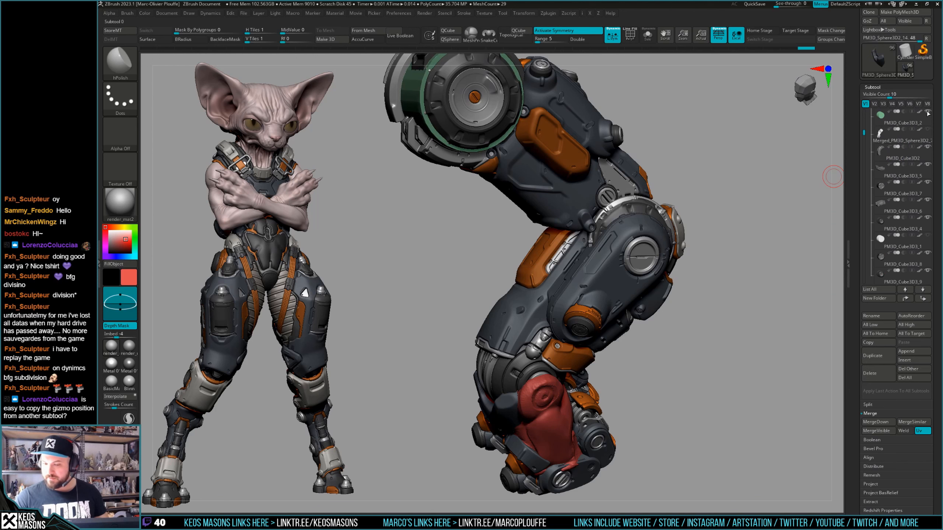
pyautogui.moveTo(927, 115)
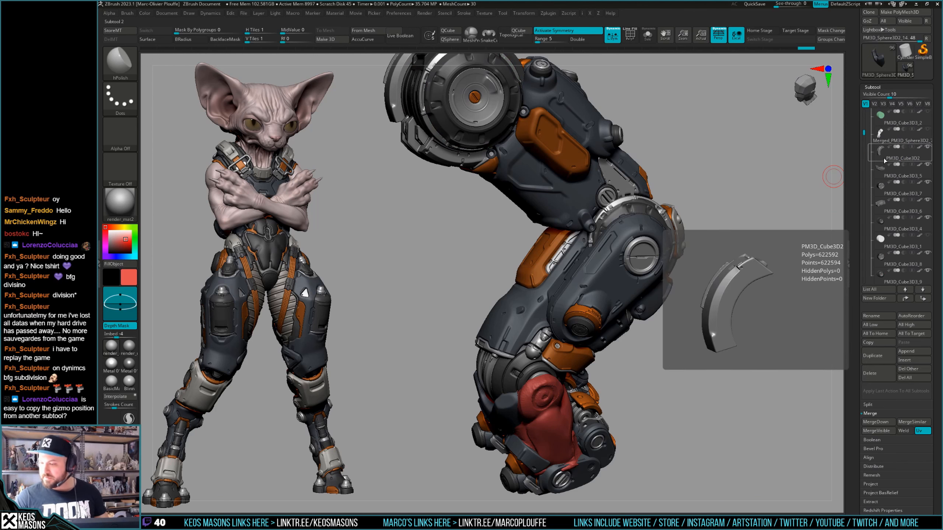
pyautogui.moveTo(891, 177)
pyautogui.click(928, 235)
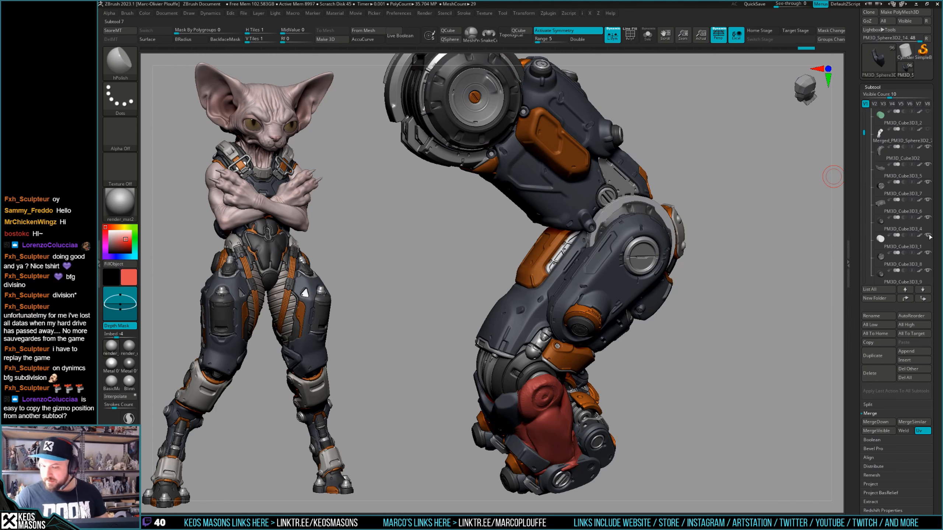
pyautogui.moveTo(754, 237); pyautogui.dragTo(657, 254)
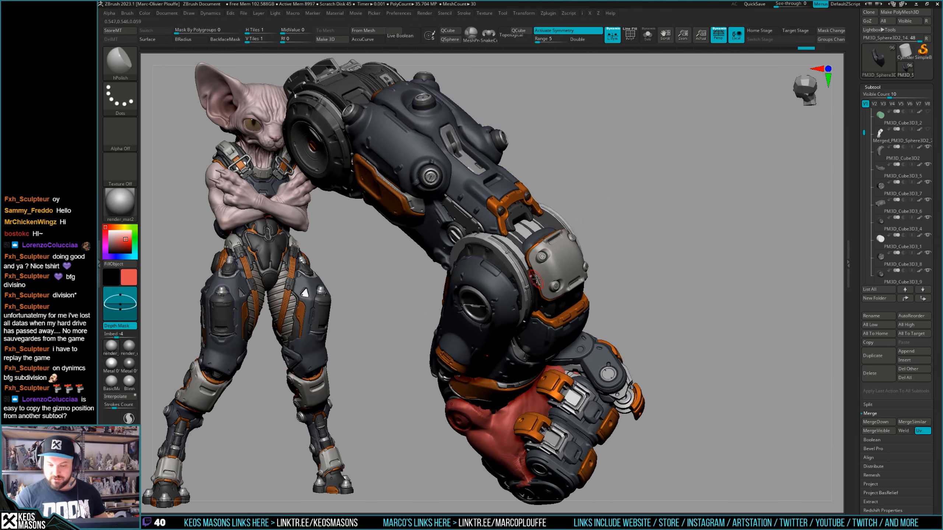
pyautogui.click(920, 236)
pyautogui.moveTo(776, 239); pyautogui.dragTo(574, 232)
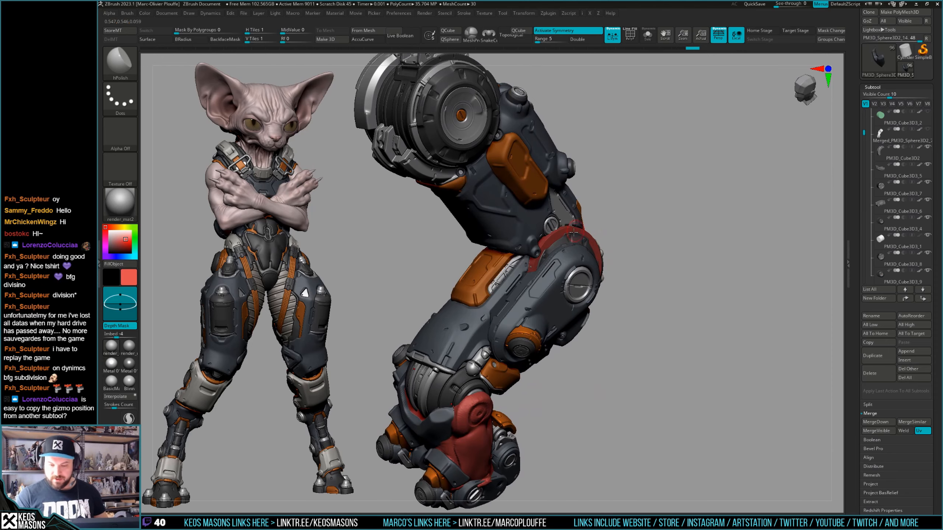
pyautogui.moveTo(705, 265); pyautogui.dragTo(748, 259)
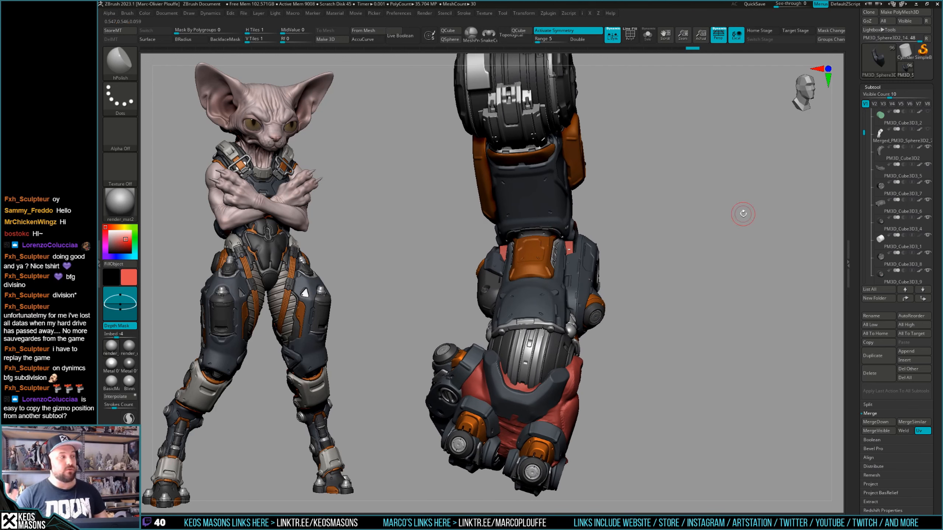
pyautogui.moveTo(703, 261); pyautogui.dragTo(529, 100)
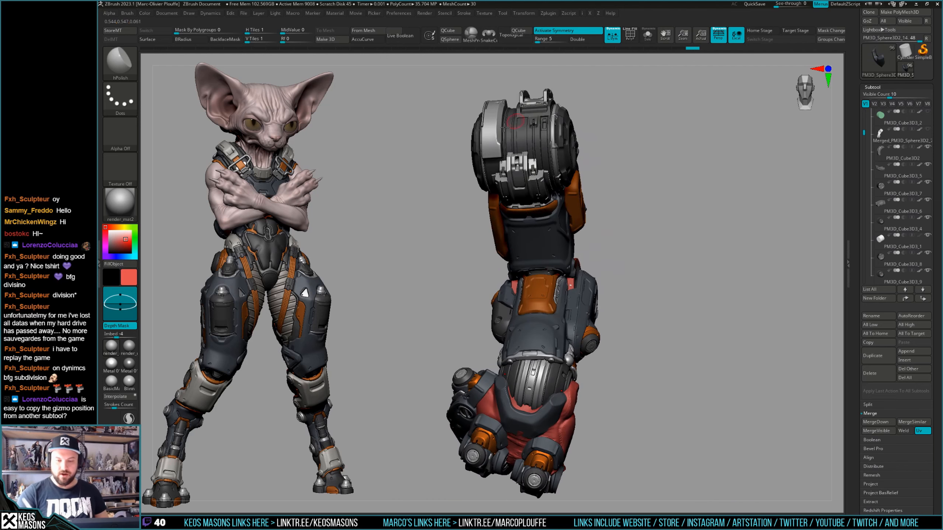
pyautogui.moveTo(701, 290); pyautogui.dragTo(690, 306)
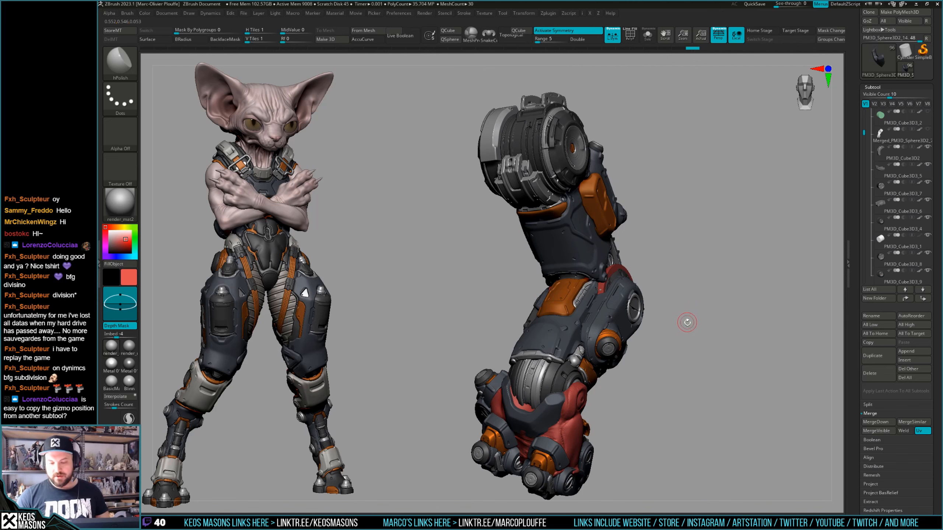
# Reselect the U-shaped collar PM3D_Sphere3D2_14 on the hand and isolate it.
pyautogui.keyDown('alt'); pyautogui.moveTo(682, 369); pyautogui.dragTo(700, 297, button='right'); pyautogui.keyUp('alt')
pyautogui.keyDown('ctrl'); pyautogui.moveTo(699, 297); pyautogui.dragTo(687, 338, button='right'); pyautogui.keyUp('ctrl')
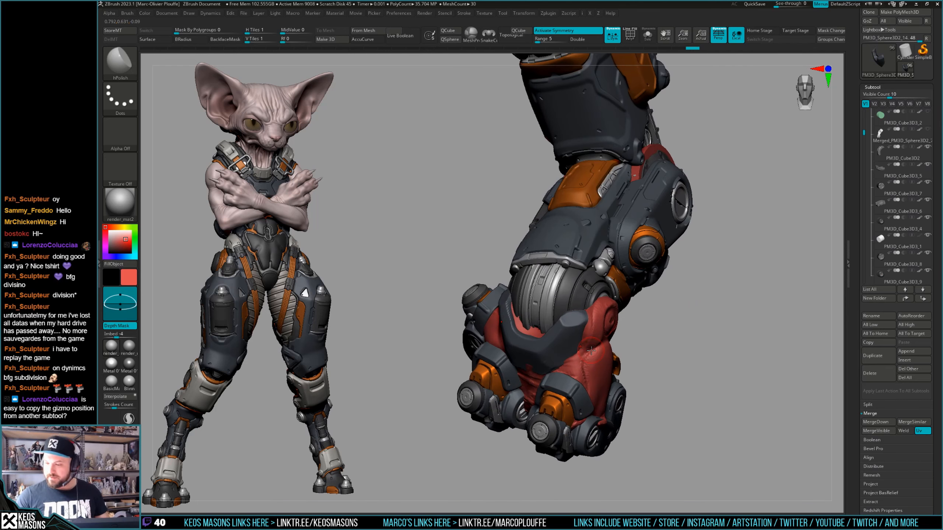
pyautogui.keyDown('alt'); pyautogui.click(592, 351); pyautogui.keyUp('alt')
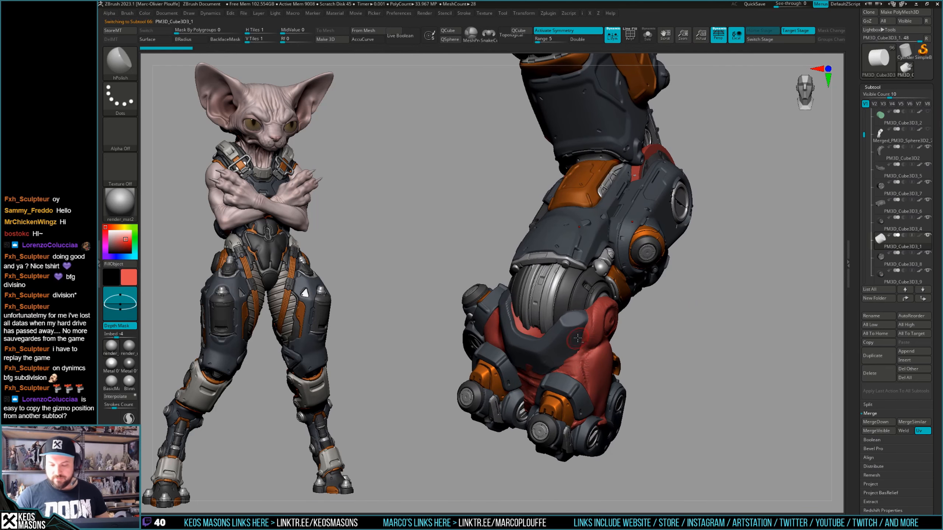
pyautogui.keyDown('alt'); pyautogui.click(565, 328); pyautogui.keyUp('alt')
pyautogui.moveTo(565, 327); pyautogui.dragTo(614, 325, button='right')
pyautogui.hotkey('shift', 's')
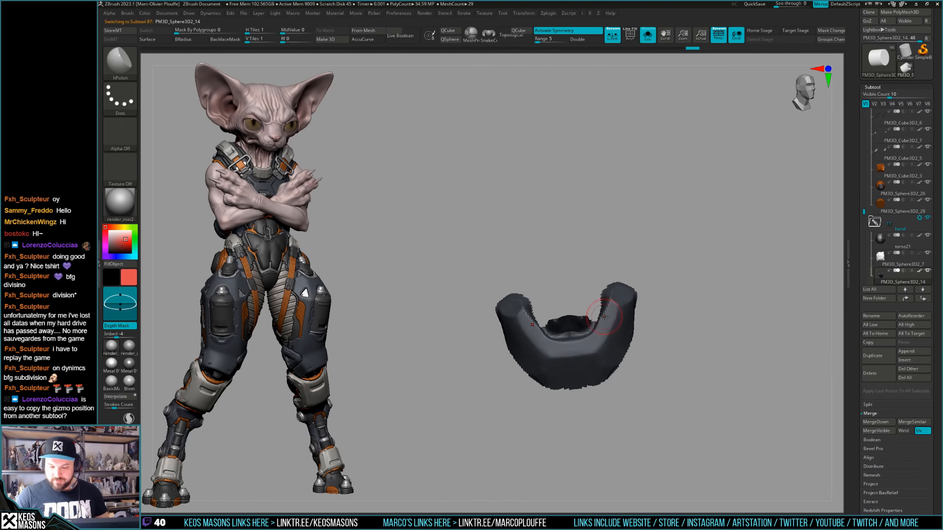
# Remove the leftover inner fragment behind the collar's opening and check the remaining mesh with its polygroups and wireframe displayed.
pyautogui.keyDown('ctrl'); pyautogui.keyDown('shift'); pyautogui.click(620, 326); pyautogui.keyUp('shift'); pyautogui.keyUp('ctrl')
pyautogui.keyDown('ctrl'); pyautogui.keyDown('shift'); pyautogui.moveTo(736, 285); pyautogui.dragTo(736, 312); pyautogui.keyUp('shift'); pyautogui.keyUp('ctrl')
pyautogui.moveTo(721, 317)
pyautogui.mouseDown(button='right')
pyautogui.moveTo(722, 298)
pyautogui.moveTo(716, 326)
pyautogui.moveTo(723, 309)
pyautogui.moveTo(713, 310)
pyautogui.mouseUp(button='right')
pyautogui.hotkey('ctrl', 'd')
pyautogui.hotkey('ctrl', 'd')
pyautogui.hotkey('shift', 's')
pyautogui.hotkey('shift', 's')
pyautogui.hotkey('shift', 'f')
pyautogui.hotkey('shift', 'f')
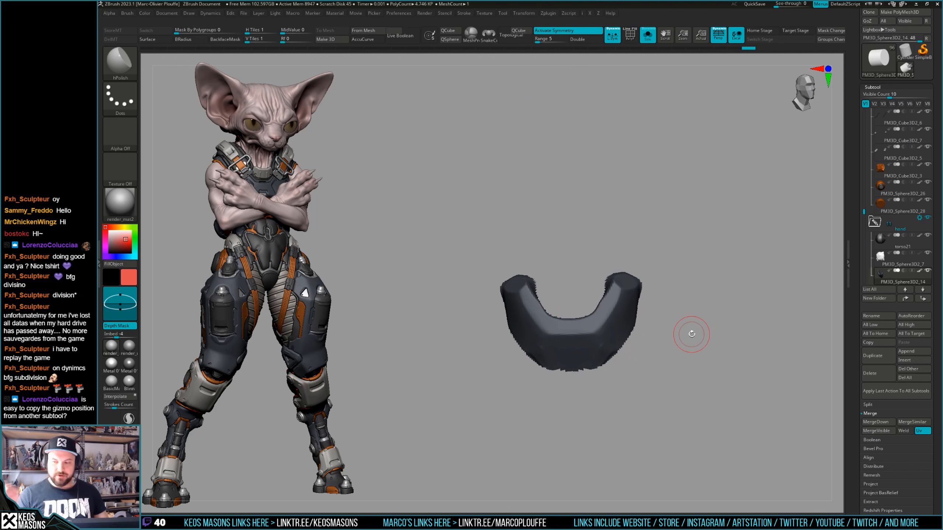
pyautogui.moveTo(726, 270); pyautogui.dragTo(699, 272, button='right')
pyautogui.hotkey('shift', 'f')
pyautogui.hotkey('shift', 'f')
pyautogui.hotkey('shift', 'f')
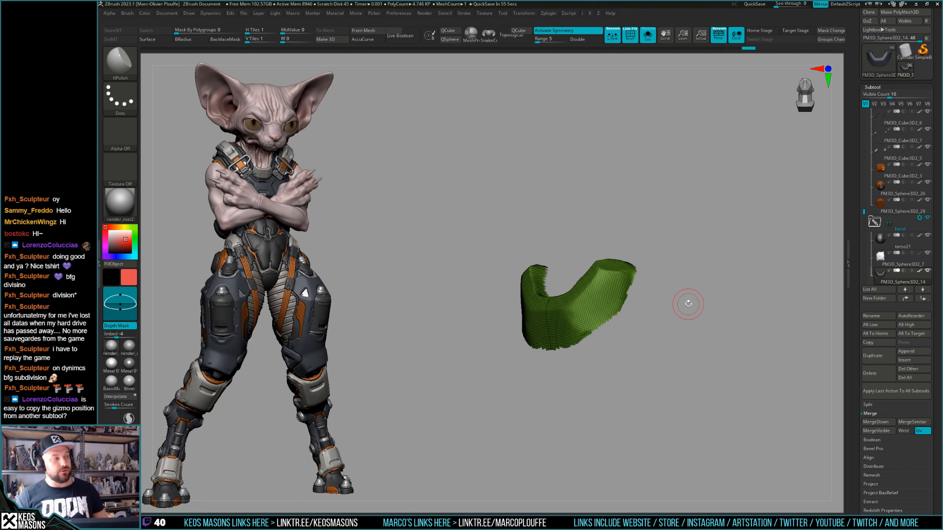
# Turn off the collar's polygroup wireframe and compare the collar on its own and within the full arm.
pyautogui.moveTo(701, 303)
pyautogui.mouseDown()
pyautogui.moveTo(698, 336)
pyautogui.moveTo(684, 304)
pyautogui.moveTo(672, 312)
pyautogui.moveTo(679, 279)
pyautogui.moveTo(698, 303)
pyautogui.moveTo(616, 274)
pyautogui.mouseUp()
pyautogui.keyDown('ctrl'); pyautogui.keyDown('shift'); pyautogui.click(698, 309); pyautogui.keyUp('shift'); pyautogui.keyUp('ctrl')
pyautogui.press('s')
pyautogui.press('s')
pyautogui.hotkey('shift', 'f')
pyautogui.press('space')
pyautogui.press('space')
pyautogui.press('s')
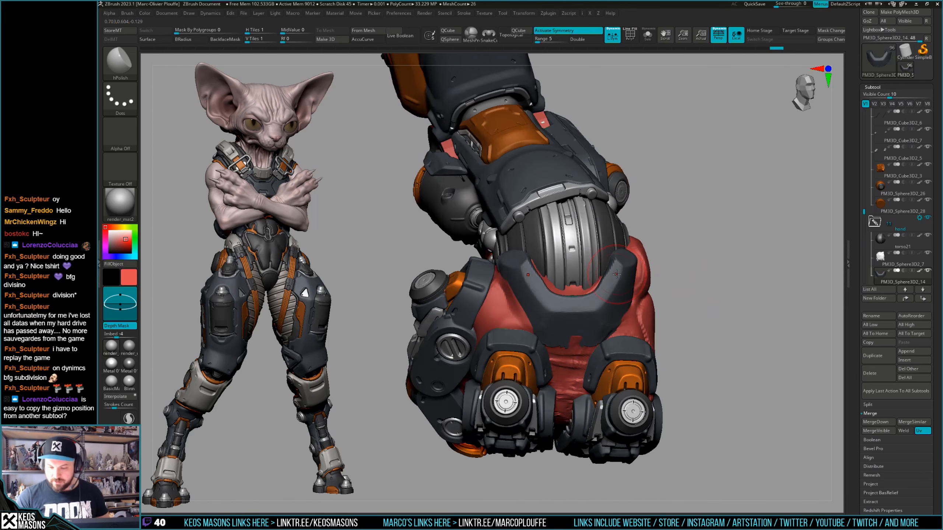
pyautogui.press('space')
pyautogui.press('s')
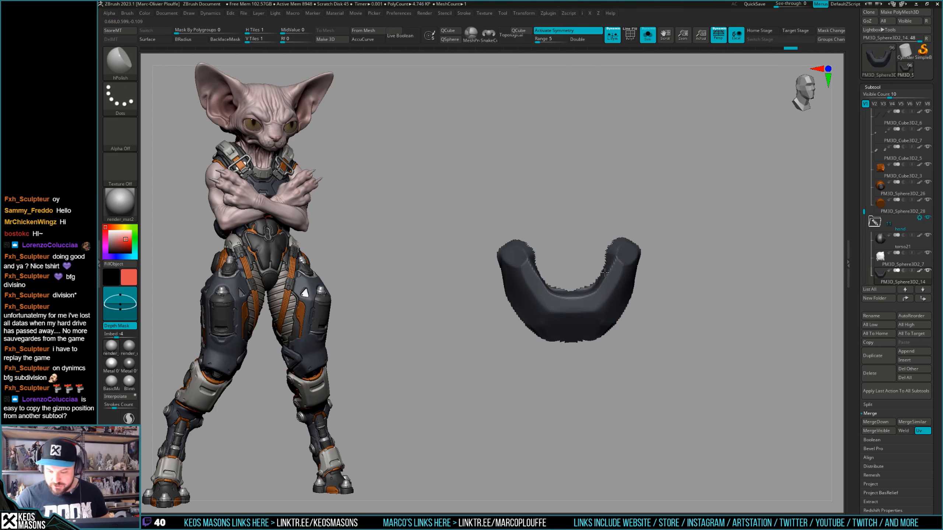
# Polish the outer planes and lower side of the isolated collar with the hPolish brush.
pyautogui.moveTo(612, 271); pyautogui.dragTo(599, 330)
pyautogui.moveTo(558, 347); pyautogui.dragTo(609, 322, button='right')
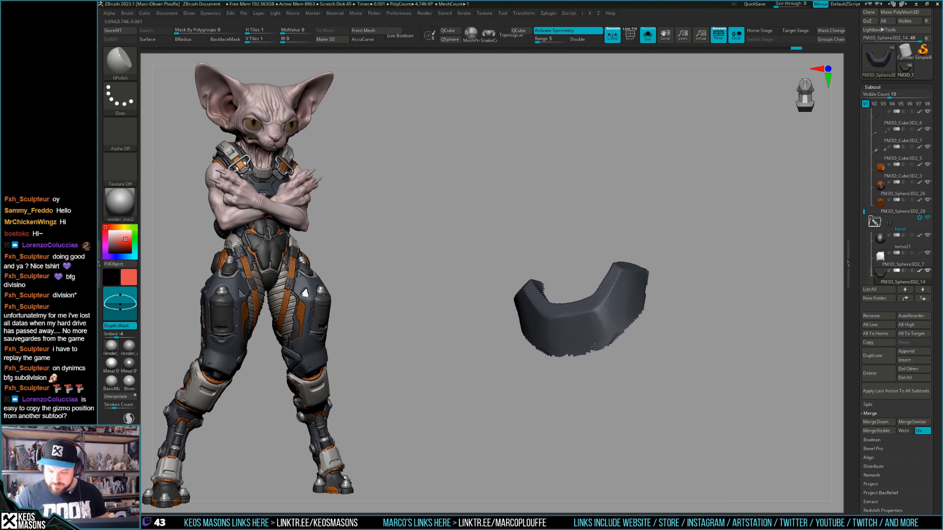
pyautogui.moveTo(595, 347)
pyautogui.mouseDown()
pyautogui.moveTo(659, 257)
pyautogui.moveTo(671, 274)
pyautogui.moveTo(655, 305)
pyautogui.moveTo(629, 311)
pyautogui.mouseUp()
# Adjust the inner edge of the isolated collar's arms with the Move brush.
pyautogui.hotkey('alt', 's')
pyautogui.press('x')
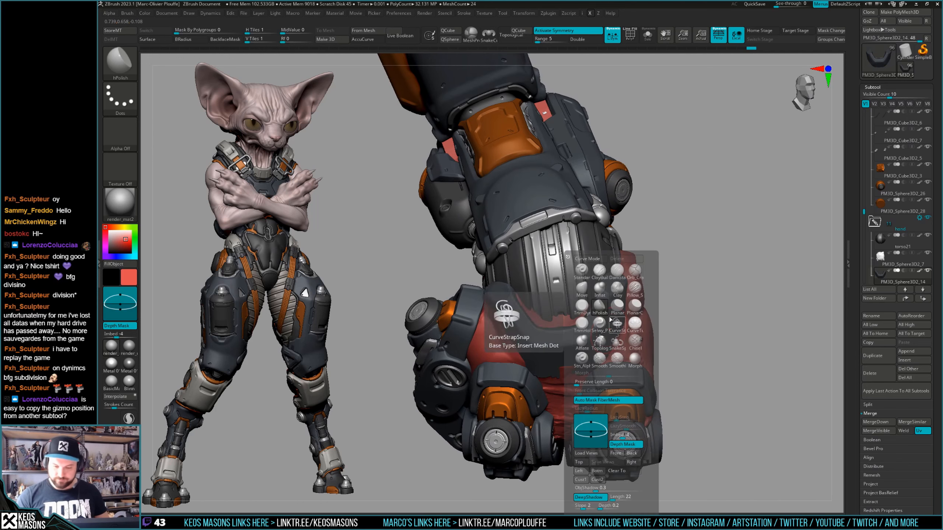
pyautogui.click(582, 289)
pyautogui.hotkey('alt', 's')
pyautogui.press('space')
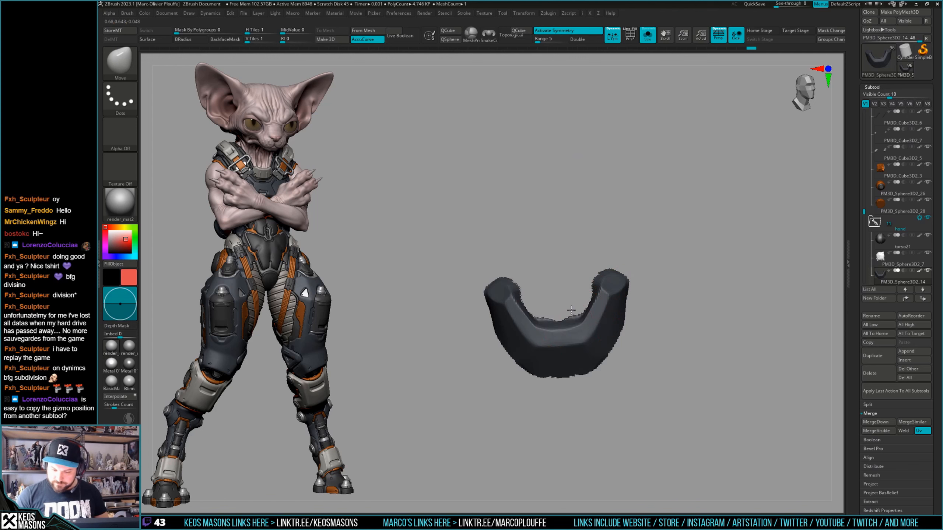
pyautogui.press('space')
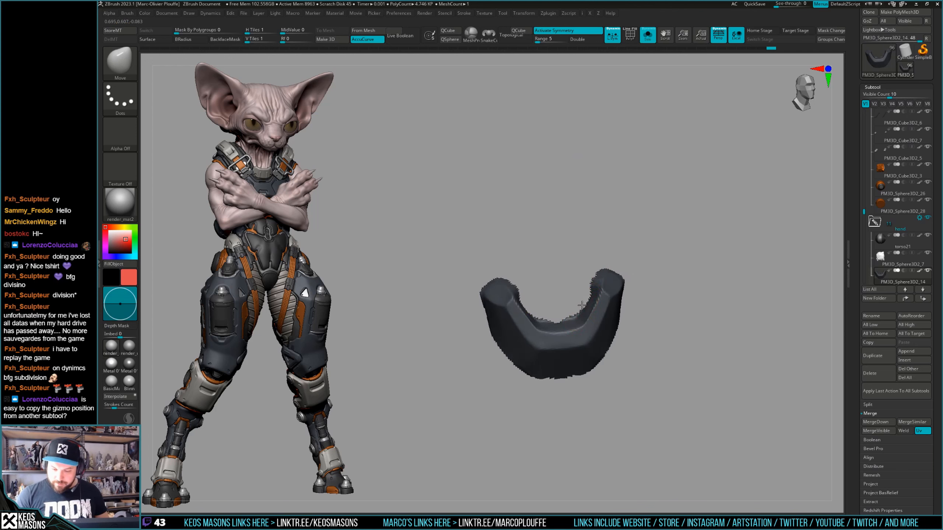
pyautogui.moveTo(589, 294); pyautogui.dragTo(582, 290)
pyautogui.moveTo(546, 300); pyautogui.dragTo(581, 309, button='right')
pyautogui.moveTo(586, 288)
pyautogui.mouseDown()
pyautogui.moveTo(580, 281)
pyautogui.moveTo(570, 309)
pyautogui.mouseUp()
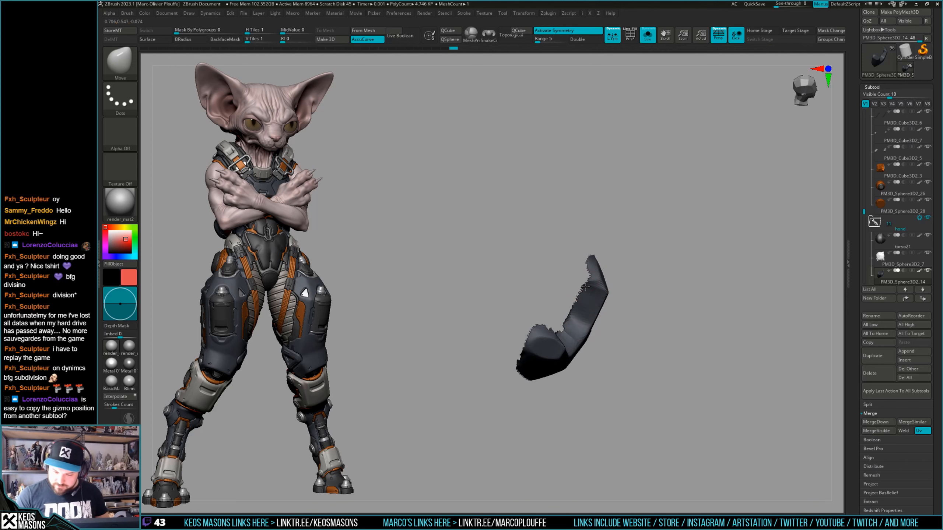
# Nudge the tip of the collar's arm inwards towards the wrist joint, working from a side view.
pyautogui.moveTo(585, 286); pyautogui.dragTo(589, 278, button='right')
pyautogui.moveTo(585, 237)
pyautogui.mouseDown(button='right')
pyautogui.moveTo(573, 266)
pyautogui.moveTo(615, 283)
pyautogui.mouseUp(button='right')
pyautogui.hotkey('alt', 's')
pyautogui.moveTo(606, 279); pyautogui.dragTo(598, 277)
pyautogui.moveTo(599, 277)
pyautogui.mouseDown(button='right')
pyautogui.moveTo(597, 288)
pyautogui.moveTo(611, 262)
pyautogui.mouseUp(button='right')
# Flatten the end facets at the tip of the collar's arm with the hPolish brush.
pyautogui.press('space')
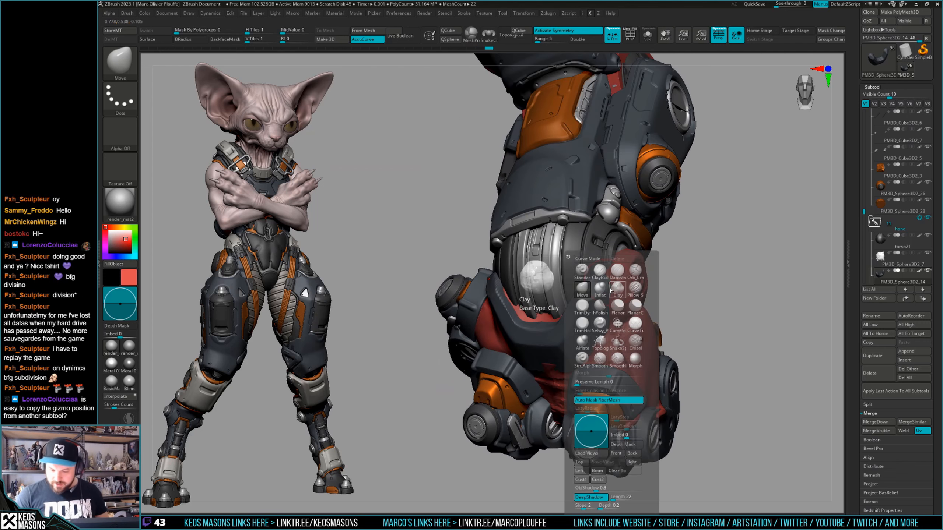
pyautogui.click(631, 285)
pyautogui.moveTo(592, 287); pyautogui.dragTo(598, 298)
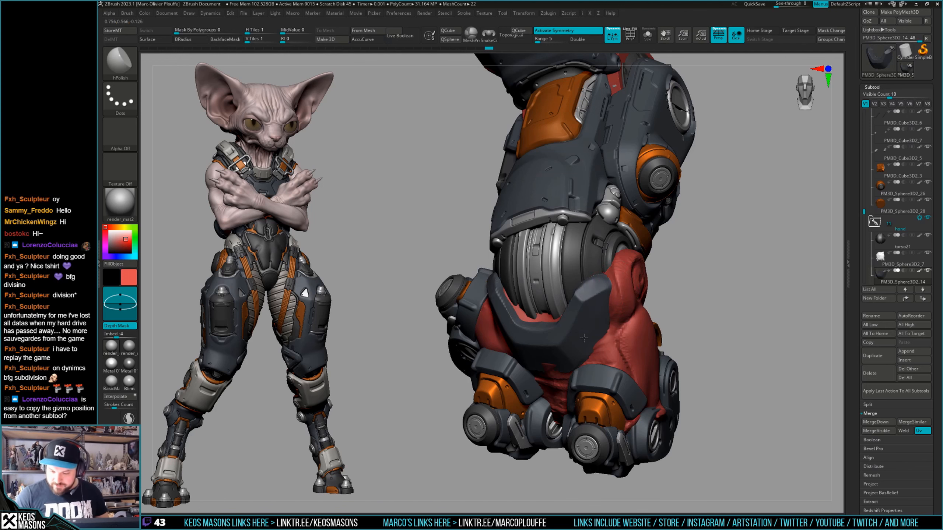
pyautogui.moveTo(585, 339); pyautogui.dragTo(600, 281, button='right')
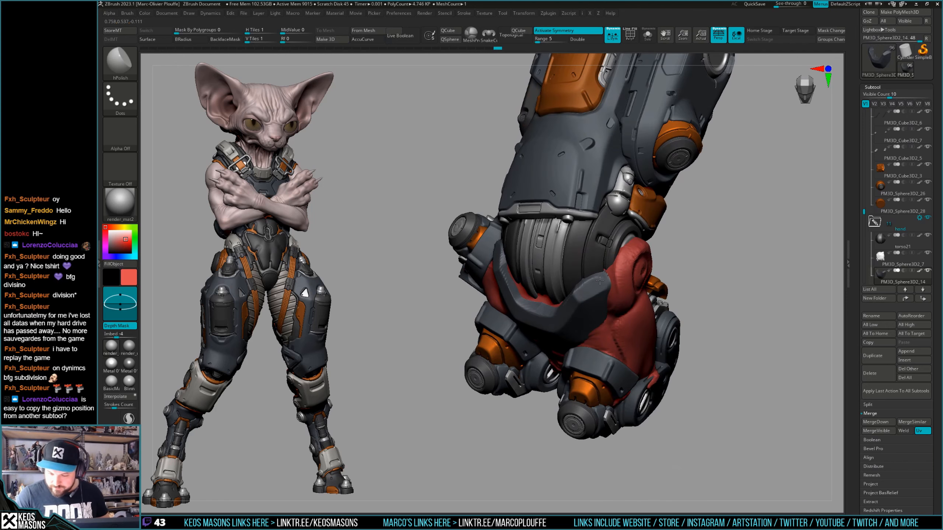
pyautogui.hotkey('alt', 's')
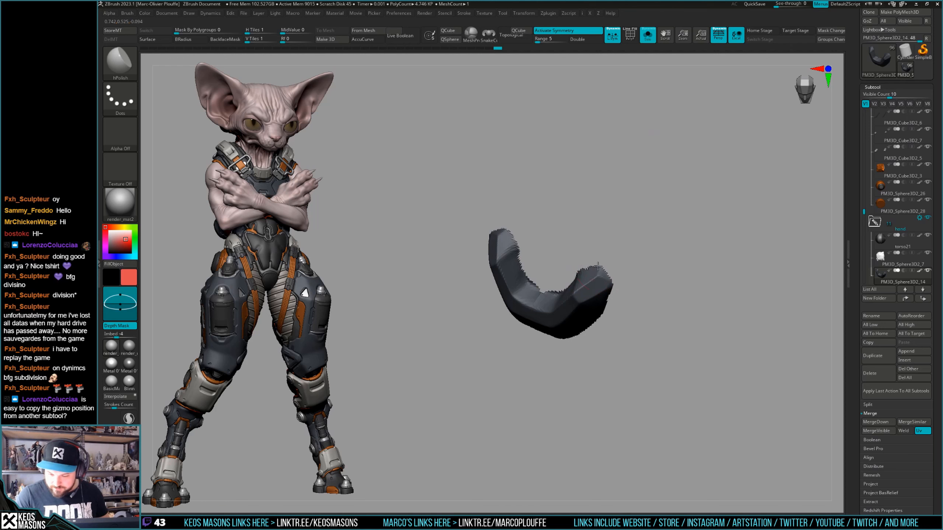
pyautogui.moveTo(598, 266); pyautogui.dragTo(609, 276)
# Polish the collar's front bevel from the arm tip down towards the middle, checking it against the arm.
pyautogui.hotkey('shift', 's')
pyautogui.moveTo(687, 256)
pyautogui.mouseDown()
pyautogui.moveTo(652, 274)
pyautogui.moveTo(691, 261)
pyautogui.mouseUp()
pyautogui.press('space')
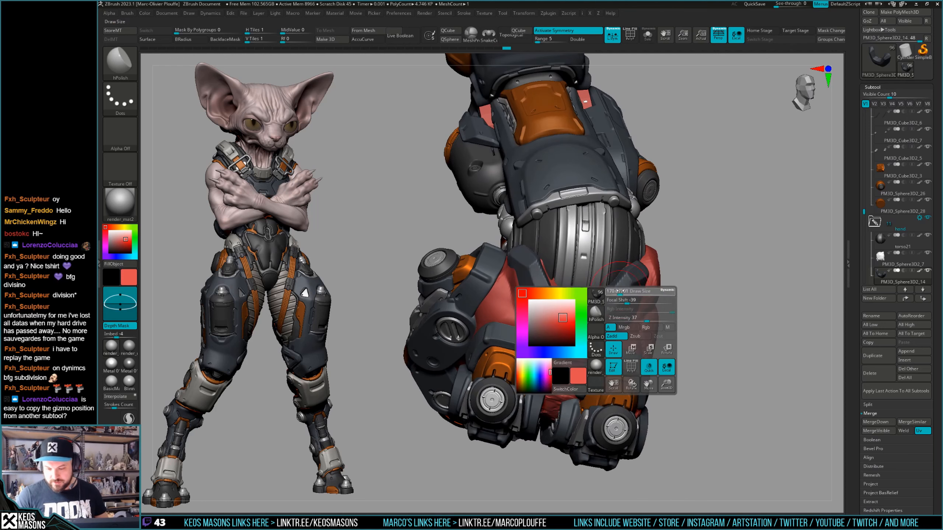
pyautogui.hotkey('shift', 's')
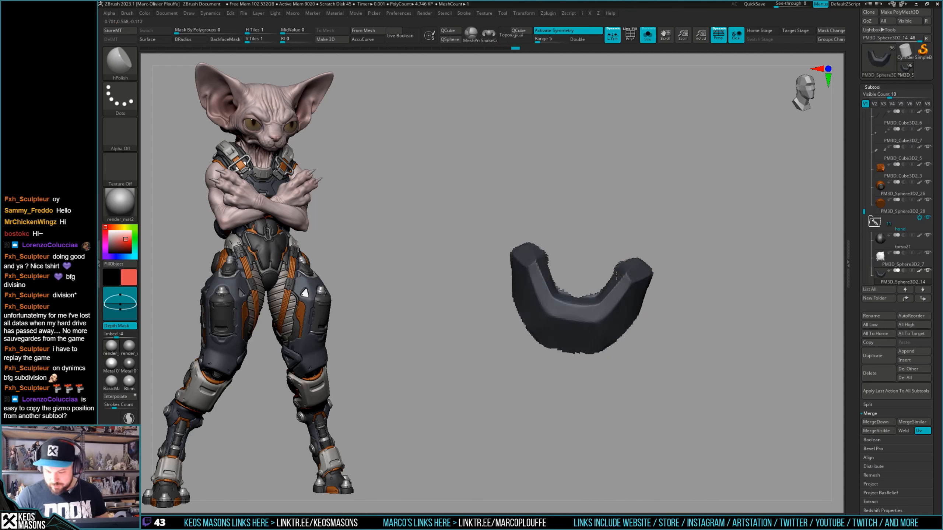
pyautogui.hotkey('shift', 's')
pyautogui.moveTo(653, 274); pyautogui.dragTo(592, 308)
pyautogui.hotkey('shift', 's')
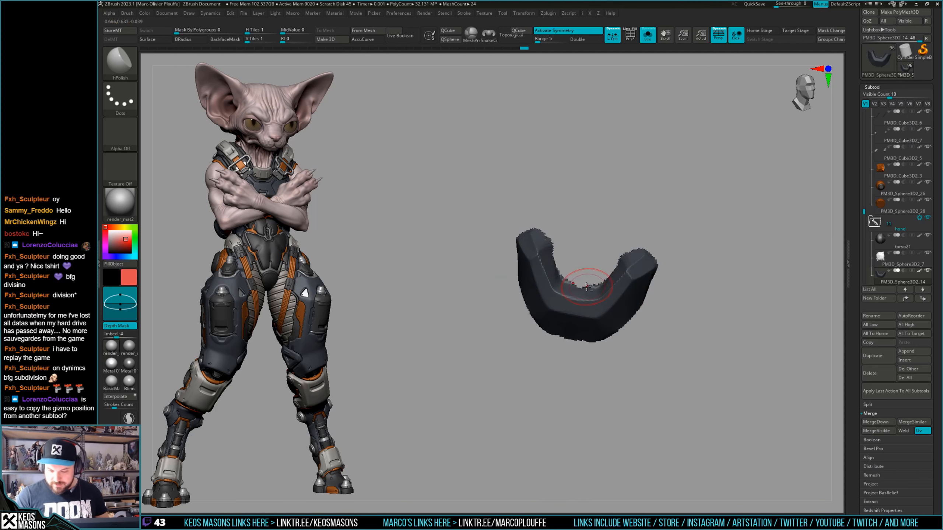
# Sharpen the bevel along the collar's inner opening and the facets of both arms with hPolish strokes.
pyautogui.moveTo(606, 277); pyautogui.dragTo(618, 290, button='right')
pyautogui.moveTo(618, 290); pyautogui.dragTo(625, 256)
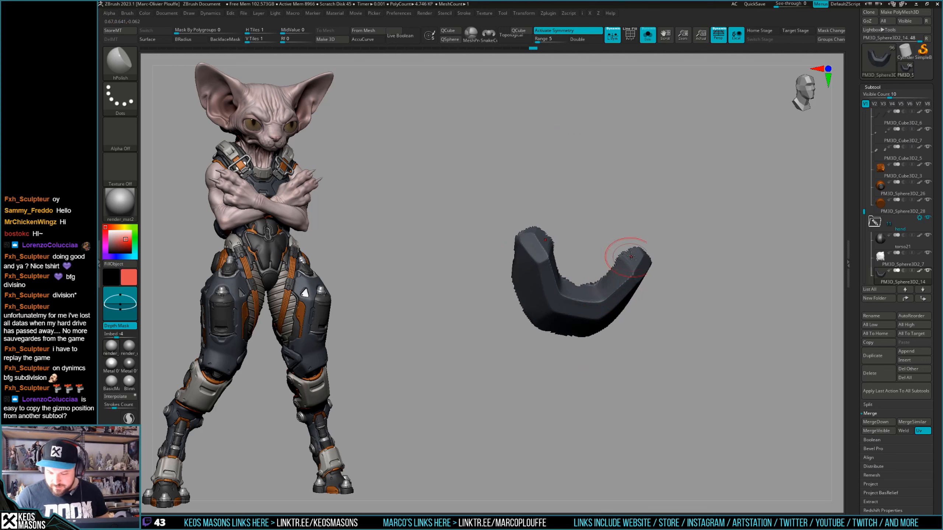
pyautogui.moveTo(625, 257); pyautogui.dragTo(575, 304, button='right')
pyautogui.moveTo(598, 298); pyautogui.dragTo(621, 258)
pyautogui.moveTo(621, 258); pyautogui.dragTo(650, 256, button='right')
pyautogui.moveTo(647, 273); pyautogui.dragTo(639, 285)
pyautogui.moveTo(643, 320); pyautogui.dragTo(660, 307)
# Select the red hand block PM3D_Sphere3D2_7 within the full arm and switch to the DamStandard brush.
pyautogui.hotkey('shift', 's')
pyautogui.moveTo(664, 302)
pyautogui.mouseDown(button='right')
pyautogui.moveTo(674, 281)
pyautogui.moveTo(629, 322)
pyautogui.moveTo(673, 322)
pyautogui.moveTo(665, 327)
pyautogui.moveTo(669, 309)
pyautogui.mouseUp(button='right')
pyautogui.keyDown('alt'); pyautogui.click(665, 323); pyautogui.keyUp('alt')
pyautogui.press('space')
pyautogui.click(702, 290)
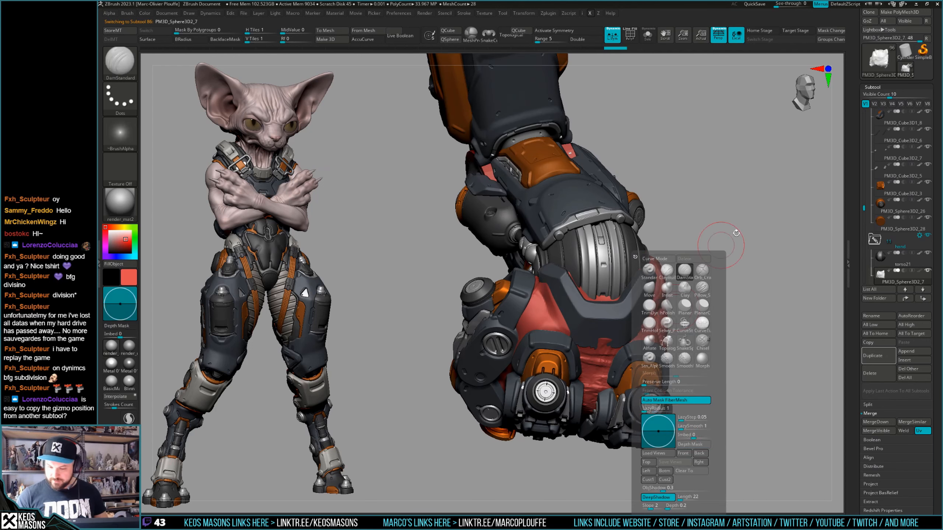
# Examine how the red hand block meets the collar, knuckles and wrist joint from several sides.
pyautogui.moveTo(542, 294)
pyautogui.mouseDown(button='right')
pyautogui.moveTo(556, 291)
pyautogui.moveTo(539, 284)
pyautogui.mouseUp(button='right')
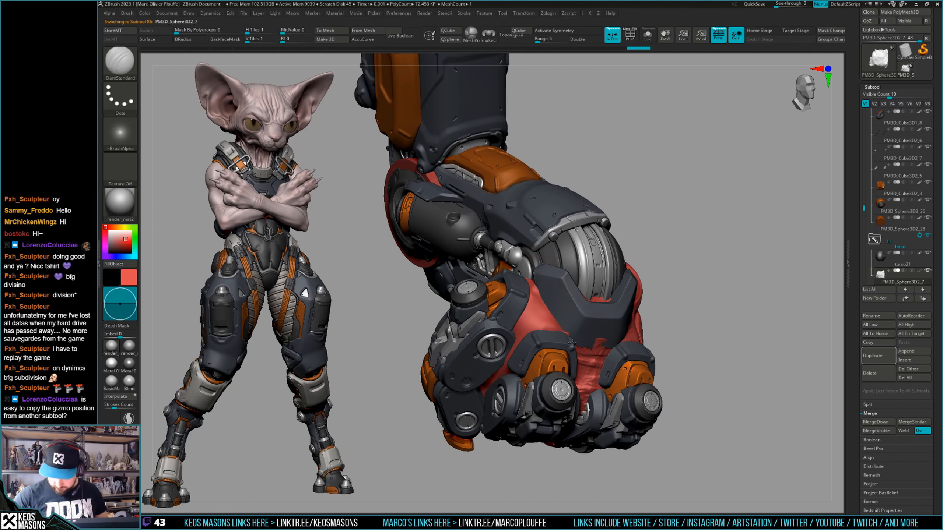
pyautogui.moveTo(554, 317); pyautogui.dragTo(675, 292, button='right')
pyautogui.rightClick(649, 352)
pyautogui.moveTo(650, 350); pyautogui.dragTo(590, 274, button='right')
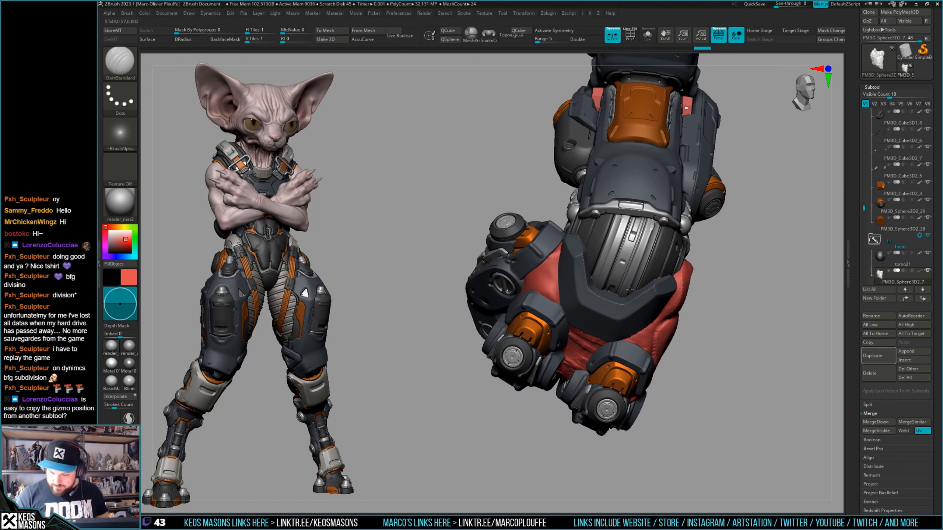
pyautogui.moveTo(627, 293); pyautogui.dragTo(723, 253, button='right')
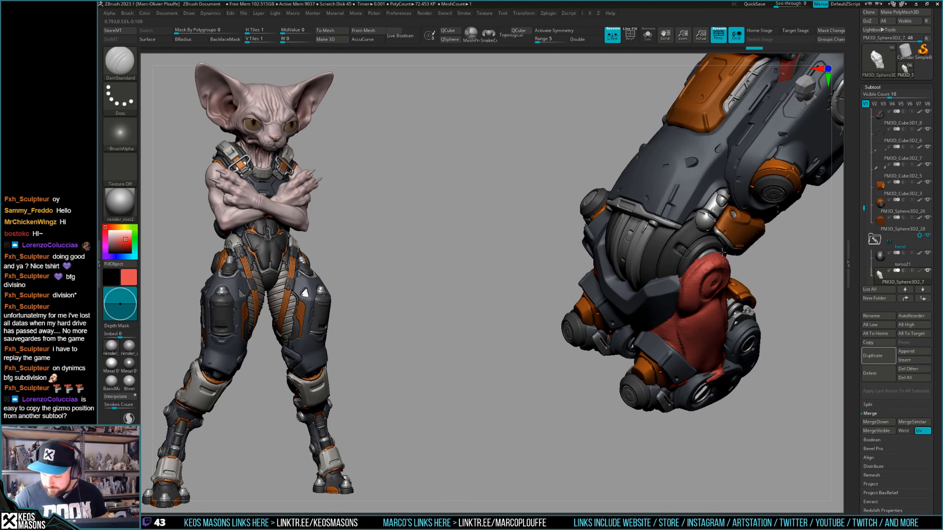
pyautogui.moveTo(683, 302)
pyautogui.mouseDown(button='right')
pyautogui.moveTo(683, 288)
pyautogui.moveTo(682, 327)
pyautogui.moveTo(688, 309)
pyautogui.moveTo(709, 319)
pyautogui.moveTo(700, 312)
pyautogui.moveTo(696, 326)
pyautogui.moveTo(670, 314)
pyautogui.moveTo(646, 323)
pyautogui.moveTo(641, 315)
pyautogui.moveTo(666, 314)
pyautogui.mouseUp(button='right')
pyautogui.hotkey('alt', 's')
pyautogui.hotkey('alt', 's')
# Polish the side of the red hand block around its round pivot with the hPolish brush.
pyautogui.press('space')
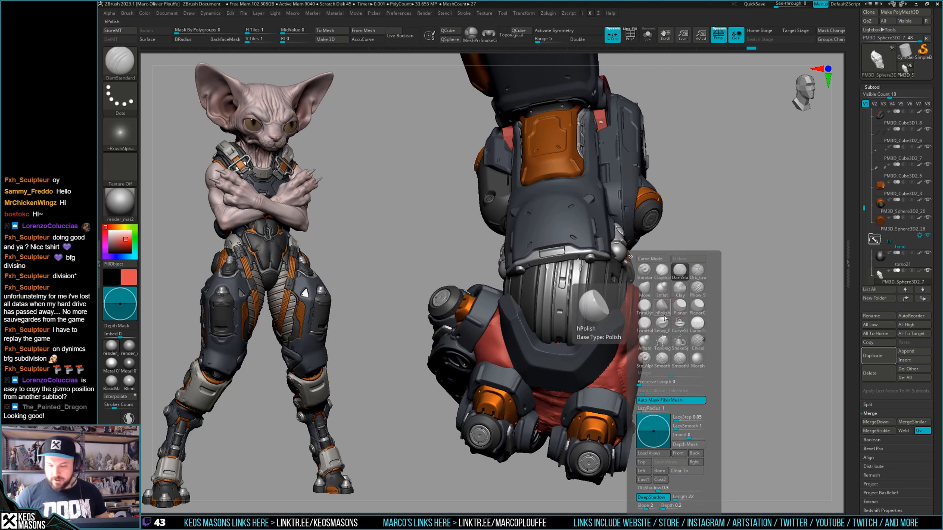
pyautogui.click(662, 309)
pyautogui.moveTo(774, 214); pyautogui.dragTo(639, 301, button='right')
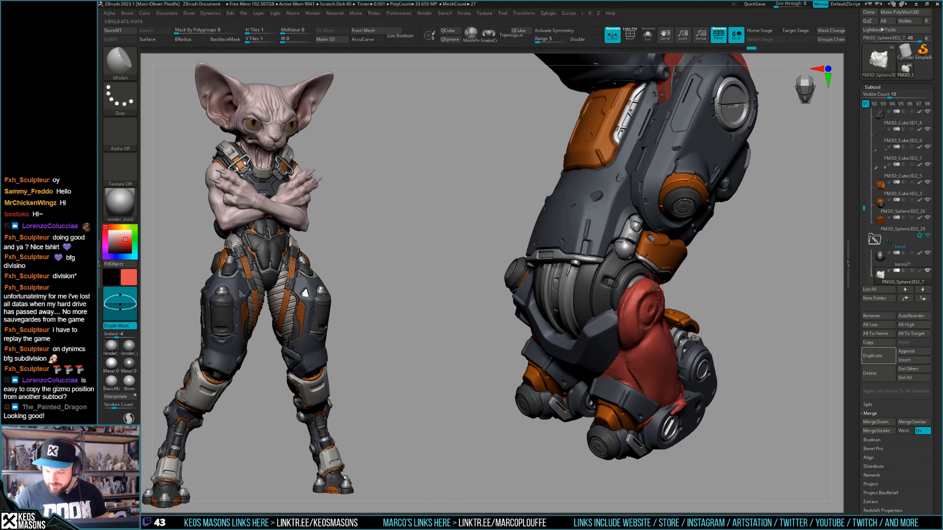
pyautogui.moveTo(655, 286); pyautogui.dragTo(633, 313)
pyautogui.moveTo(637, 294); pyautogui.dragTo(654, 283, button='right')
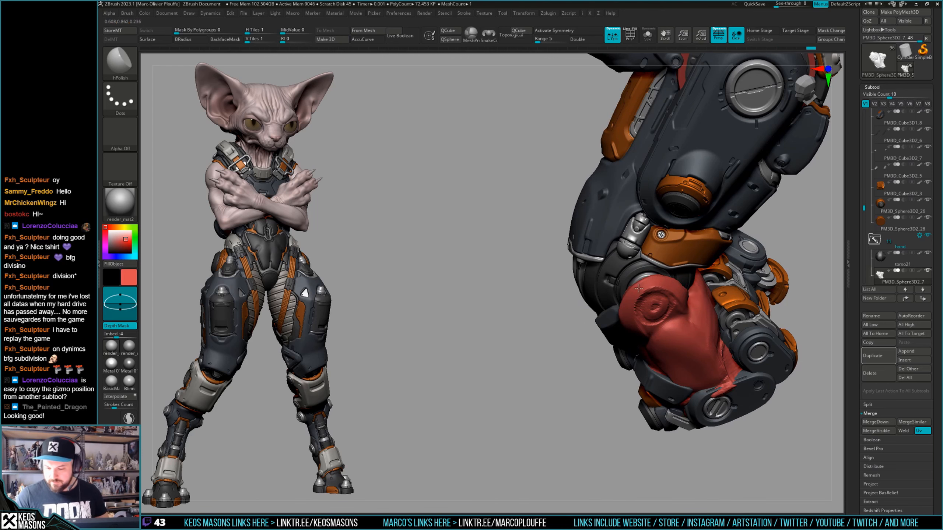
pyautogui.moveTo(630, 331)
pyautogui.mouseDown(button='right')
pyautogui.moveTo(635, 305)
pyautogui.moveTo(631, 330)
pyautogui.moveTo(670, 336)
pyautogui.moveTo(624, 325)
pyautogui.moveTo(683, 326)
pyautogui.mouseUp(button='right')
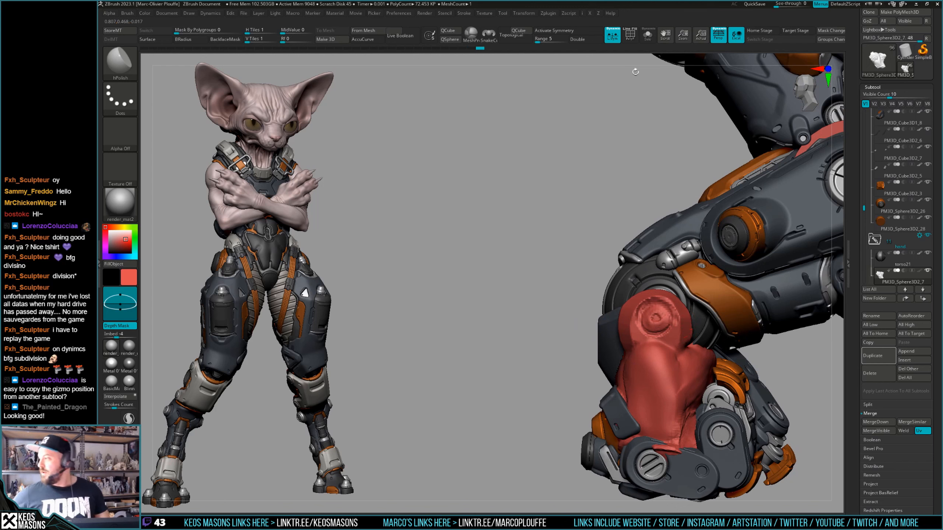
# Switch to the Move brush and review the red hand block's side and front silhouette.
pyautogui.press('t')
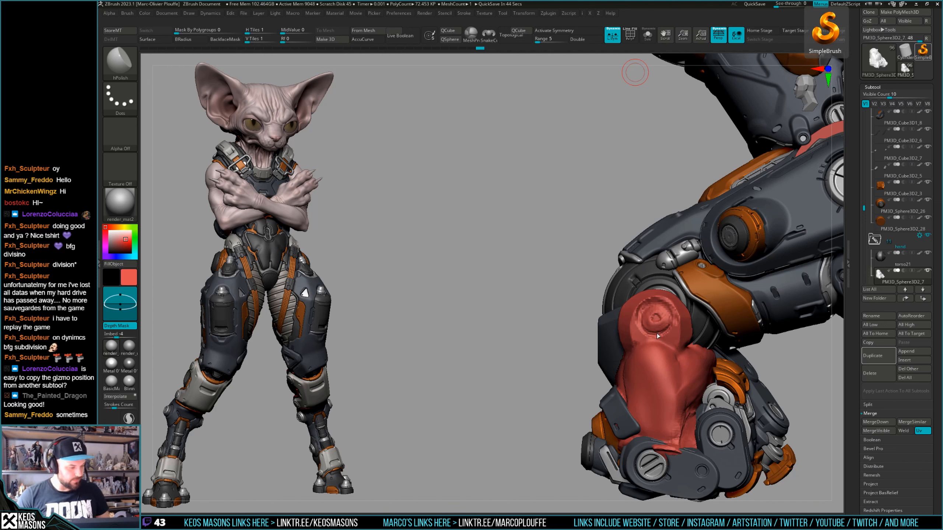
pyautogui.moveTo(657, 309)
pyautogui.mouseDown(button='right')
pyautogui.moveTo(628, 310)
pyautogui.moveTo(625, 327)
pyautogui.moveTo(634, 283)
pyautogui.mouseUp(button='right')
pyautogui.press('b')
pyautogui.press('m')
pyautogui.press('v')
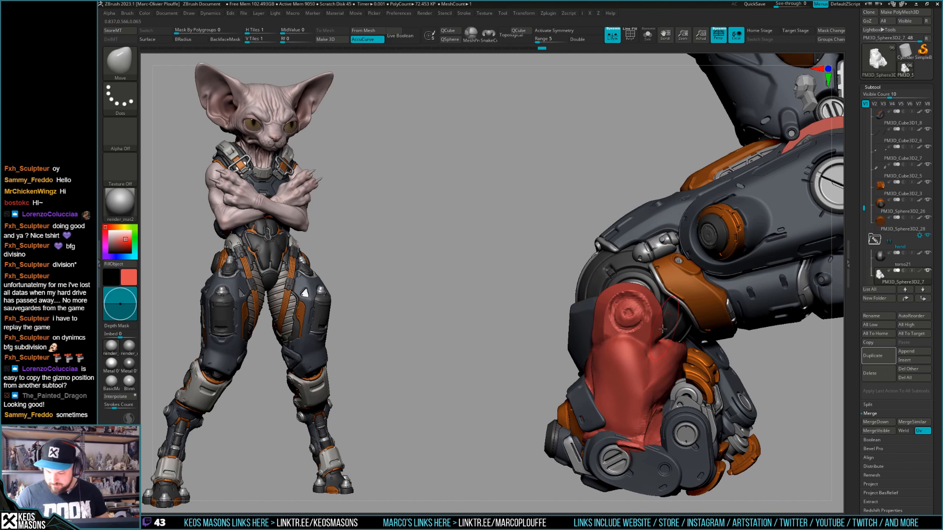
pyautogui.moveTo(661, 317)
pyautogui.mouseDown(button='right')
pyautogui.moveTo(687, 311)
pyautogui.moveTo(660, 287)
pyautogui.moveTo(681, 316)
pyautogui.moveTo(647, 330)
pyautogui.moveTo(639, 302)
pyautogui.mouseUp(button='right')
pyautogui.moveTo(639, 303)
pyautogui.keyDown('ctrl'); pyautogui.mouseDown(button='right')
pyautogui.moveTo(632, 319)
pyautogui.moveTo(667, 301)
pyautogui.moveTo(637, 296)
pyautogui.moveTo(677, 309)
pyautogui.mouseUp(button='right'); pyautogui.keyUp('ctrl')
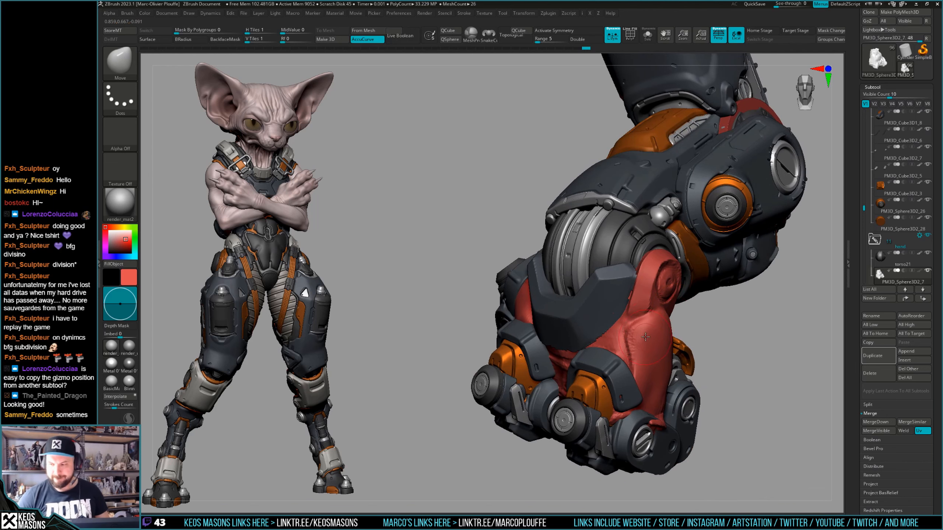
pyautogui.moveTo(653, 347); pyautogui.dragTo(627, 341, button='right')
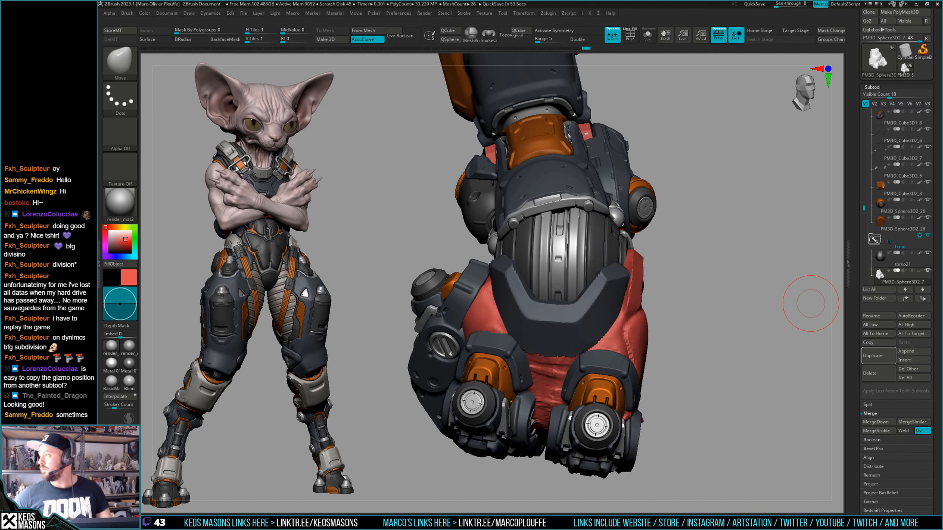
# Reselect the collar PM3D_Sphere3D2_14 and adjust its arm with an enlarged Move brush.
pyautogui.moveTo(705, 273); pyautogui.dragTo(598, 337)
pyautogui.moveTo(687, 334); pyautogui.dragTo(590, 291)
pyautogui.keyDown('alt'); pyautogui.click(583, 284); pyautogui.keyUp('alt')
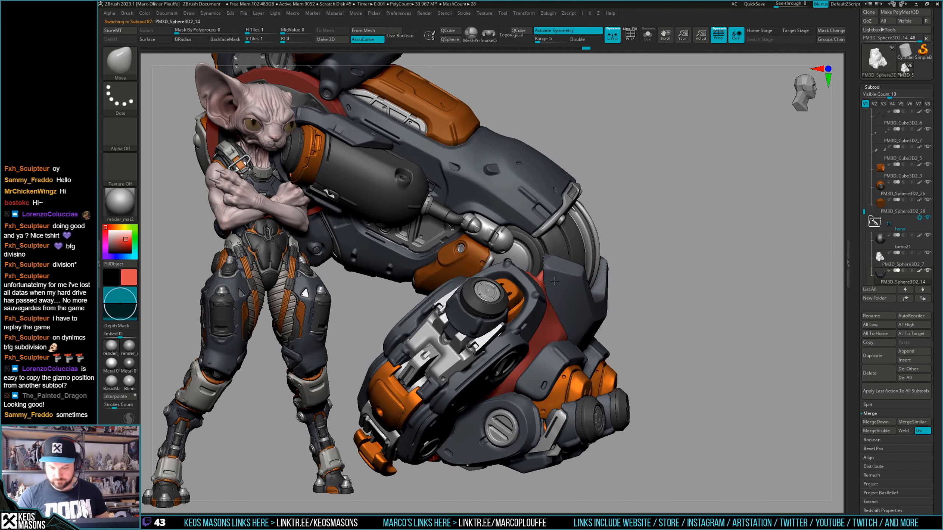
pyautogui.moveTo(643, 309); pyautogui.dragTo(700, 293)
pyautogui.moveTo(699, 293); pyautogui.dragTo(661, 291, button='right')
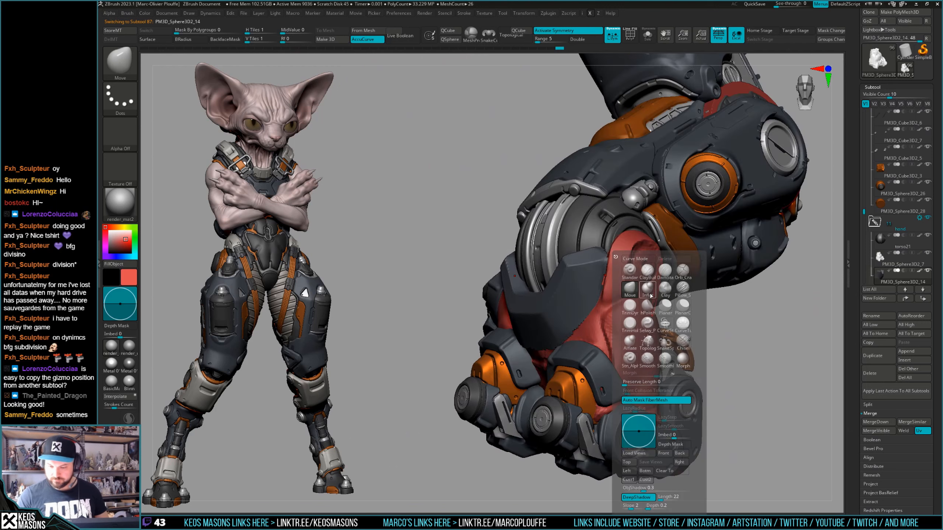
pyautogui.press('space')
pyautogui.moveTo(615, 253); pyautogui.dragTo(618, 269)
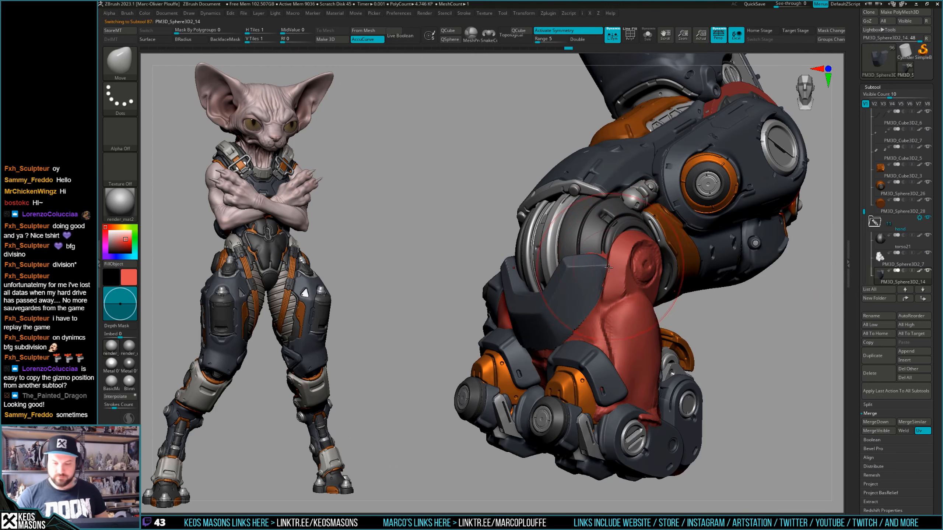
pyautogui.moveTo(682, 302)
pyautogui.mouseDown()
pyautogui.moveTo(615, 273)
pyautogui.moveTo(568, 271)
pyautogui.moveTo(609, 261)
pyautogui.moveTo(557, 276)
pyautogui.mouseUp()
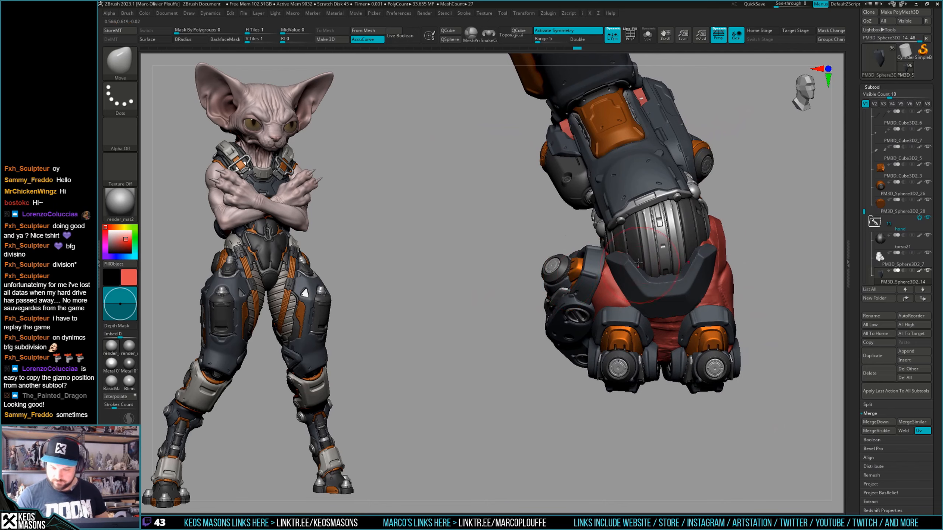
# Isolate the collar and cap its open back with Close Holes.
pyautogui.keyDown('ctrl'); pyautogui.moveTo(638, 263); pyautogui.dragTo(609, 301, button='right'); pyautogui.keyUp('ctrl')
pyautogui.rightClick(603, 312)
pyautogui.moveTo(641, 249)
pyautogui.mouseDown(button='right')
pyautogui.moveTo(646, 241)
pyautogui.moveTo(641, 273)
pyautogui.moveTo(656, 270)
pyautogui.moveTo(666, 299)
pyautogui.moveTo(650, 299)
pyautogui.moveTo(735, 305)
pyautogui.moveTo(705, 297)
pyautogui.mouseUp(button='right')
pyautogui.hotkey('shift', 'f')
pyautogui.hotkey('alt', 's')
pyautogui.hotkey('shift', 'f')
pyautogui.press('i')
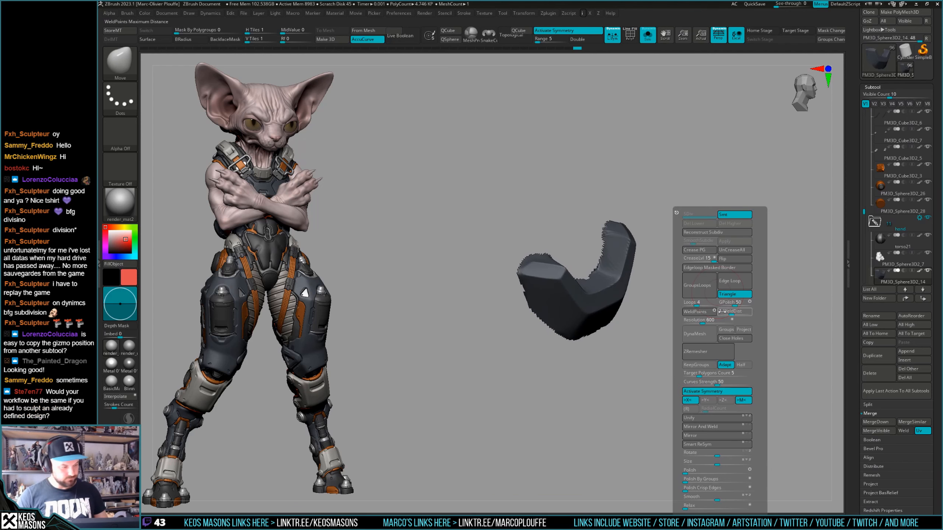
pyautogui.press('i')
pyautogui.press('i')
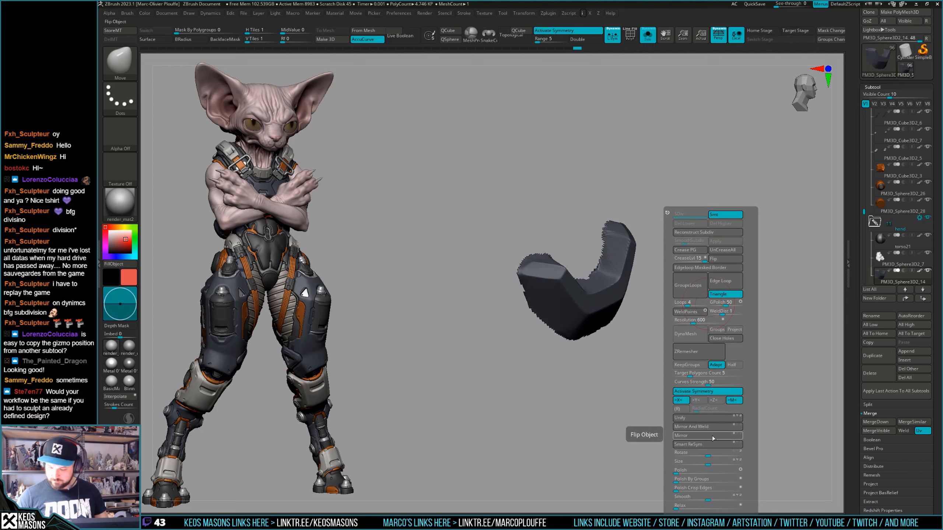
pyautogui.click(725, 340)
pyautogui.moveTo(661, 284)
pyautogui.mouseDown(button='right')
pyautogui.moveTo(603, 291)
pyautogui.moveTo(657, 315)
pyautogui.moveTo(628, 323)
pyautogui.mouseUp(button='right')
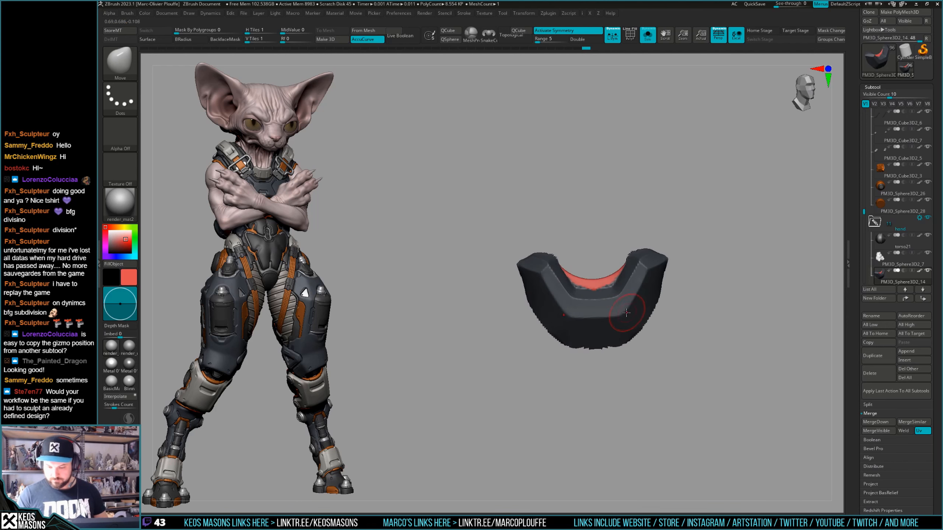
# Sample the dark grey armour colour and fill the whole collar with it, including the red cap on its back.
pyautogui.press('c')
pyautogui.press('space')
pyautogui.click(747, 346)
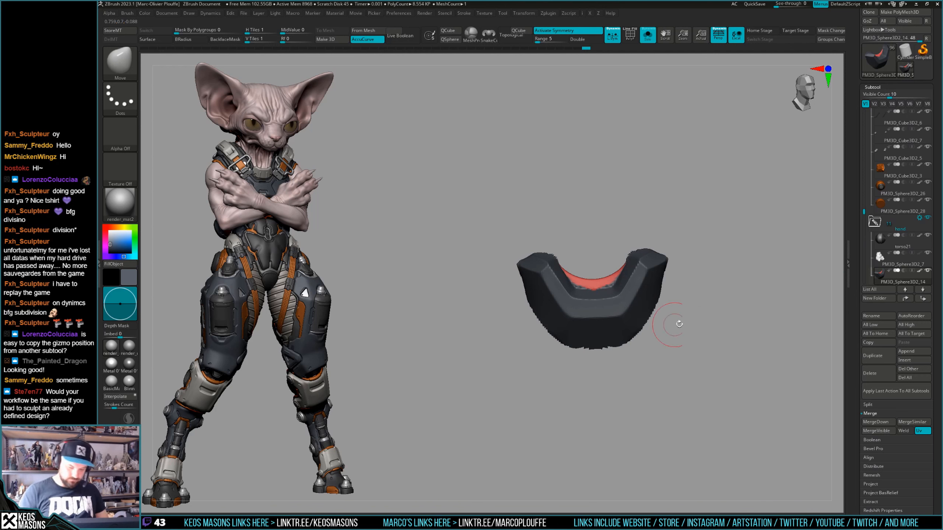
pyautogui.hotkey('ctrl', 'f')
pyautogui.keyDown('alt'); pyautogui.moveTo(730, 341); pyautogui.dragTo(707, 348, button='right'); pyautogui.keyUp('alt')
pyautogui.moveTo(708, 349); pyautogui.dragTo(707, 373, button='right')
pyautogui.moveTo(668, 330); pyautogui.dragTo(593, 295, button='right')
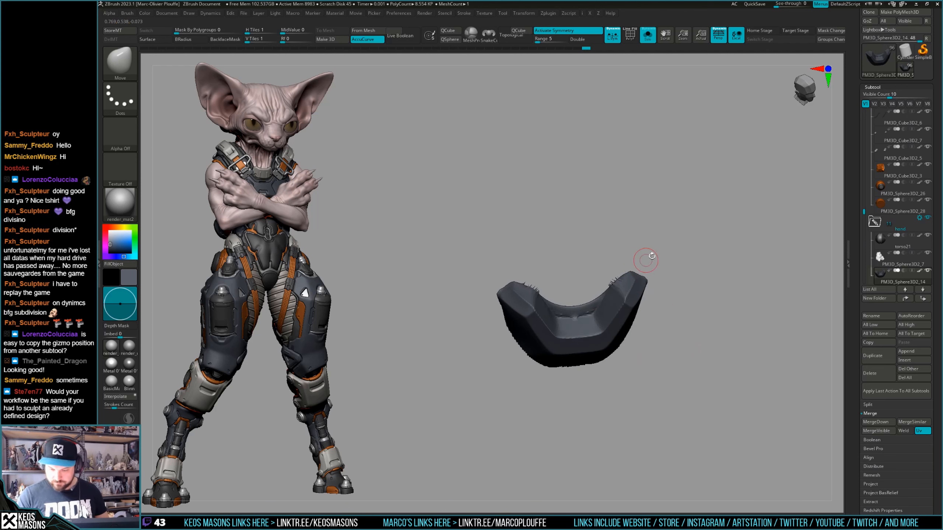
# DynaMesh the capped collar and remesh it again at a finer resolution, checking the wireframe.
pyautogui.press('z')
pyautogui.click(699, 275)
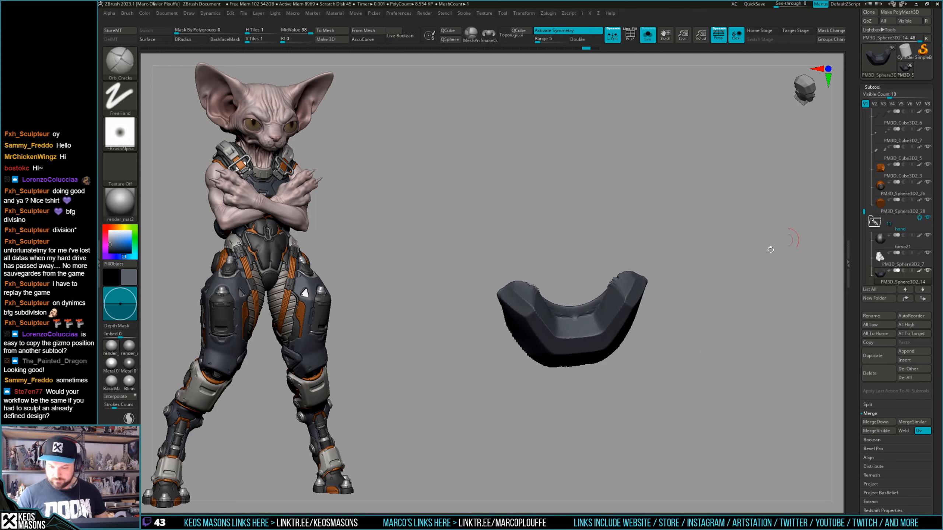
pyautogui.press('i')
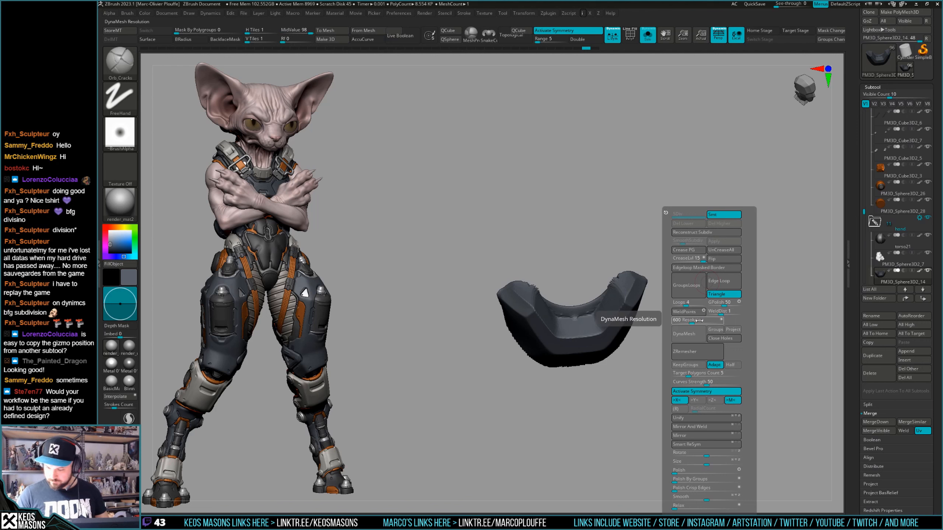
pyautogui.click(695, 335)
pyautogui.hotkey('shift', 'f')
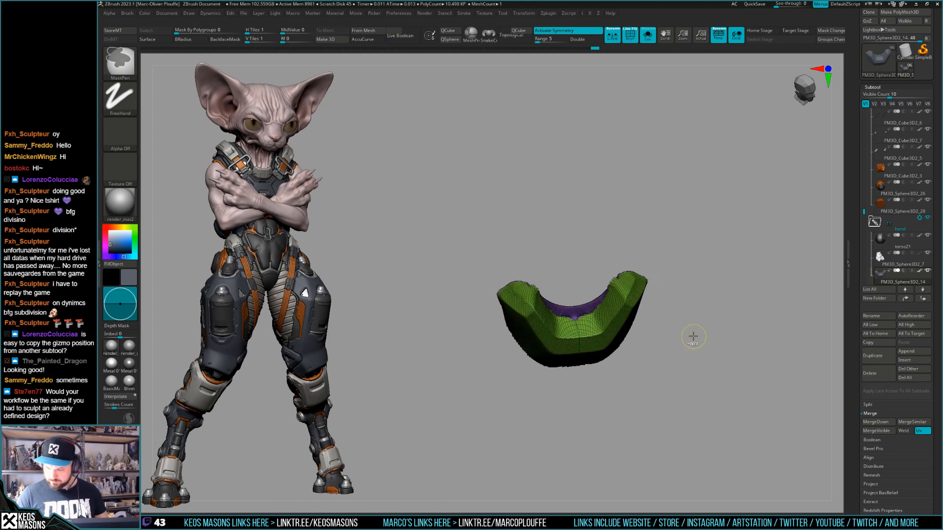
pyautogui.press('i')
pyautogui.click(688, 328)
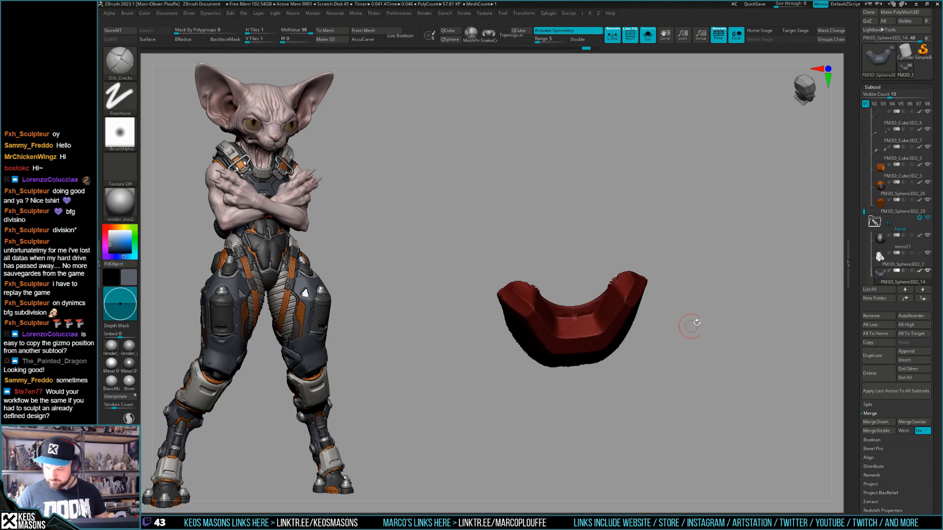
pyautogui.hotkey('shift', 'f')
pyautogui.keyDown('ctrl'); pyautogui.moveTo(595, 297); pyautogui.dragTo(569, 316, button='right'); pyautogui.keyUp('ctrl')
# Build up the collar's inner rim and back with the ClayBuildup brush.
pyautogui.press('space')
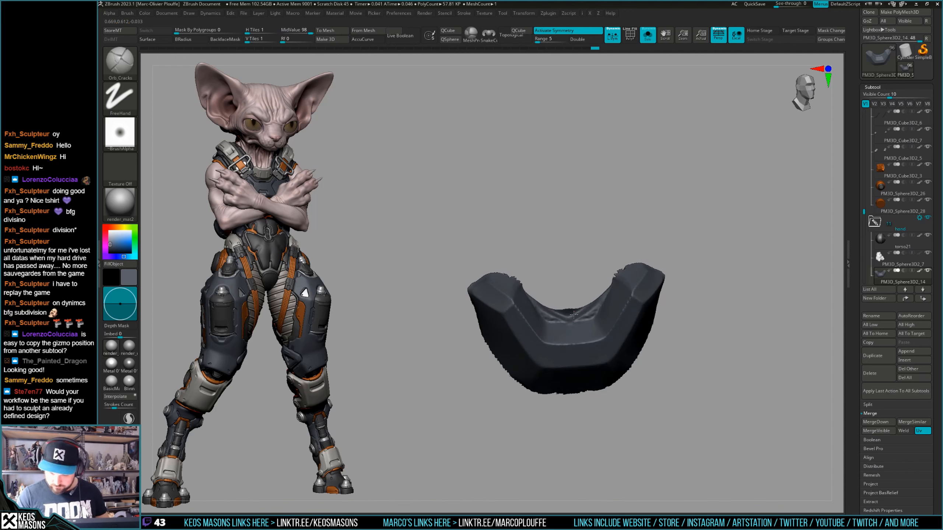
pyautogui.press('space')
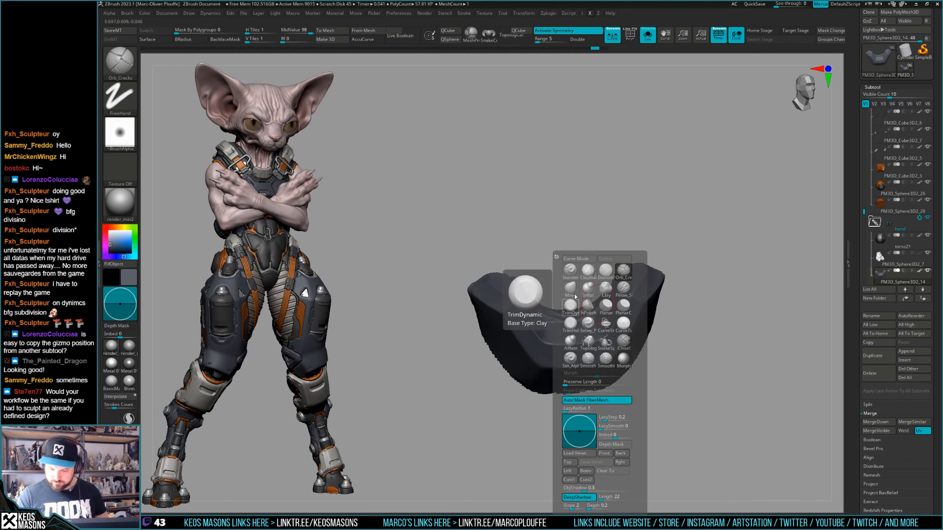
pyautogui.click(588, 270)
pyautogui.keyDown('alt'); pyautogui.moveTo(575, 319); pyautogui.dragTo(608, 291); pyautogui.keyUp('alt')
pyautogui.moveTo(601, 286)
pyautogui.mouseDown(button='right')
pyautogui.moveTo(639, 276)
pyautogui.moveTo(657, 328)
pyautogui.moveTo(642, 343)
pyautogui.mouseUp(button='right')
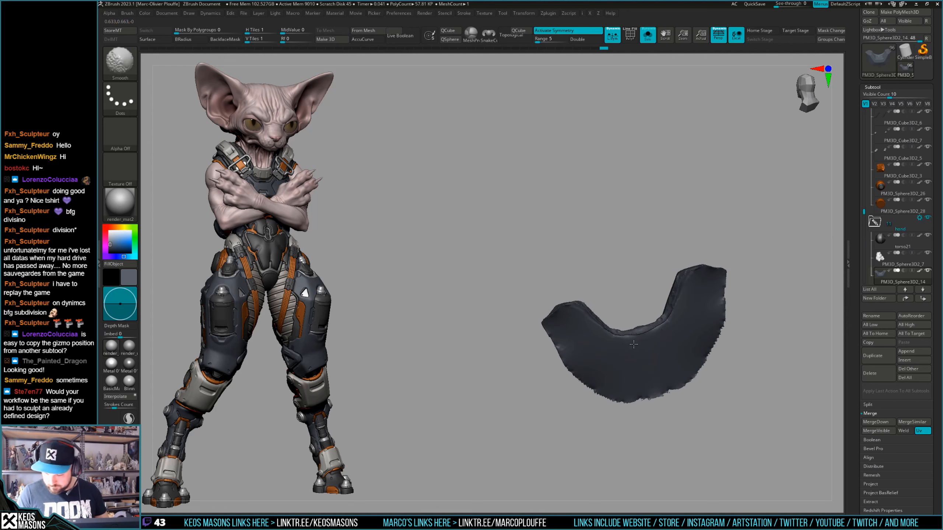
# Smooth the collar's back and jagged outer rim, refreshing the DynaMesh between strokes, and restore the full arm.
pyautogui.keyDown('ctrl'); pyautogui.moveTo(745, 342); pyautogui.dragTo(735, 358); pyautogui.keyUp('ctrl')
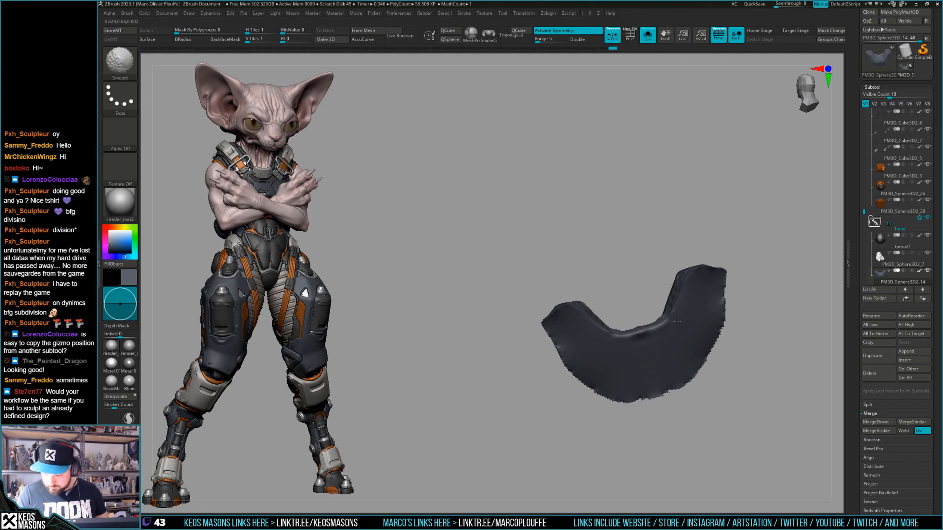
pyautogui.keyDown('shift'); pyautogui.moveTo(698, 382); pyautogui.dragTo(726, 303); pyautogui.keyUp('shift')
pyautogui.keyDown('ctrl'); pyautogui.moveTo(779, 278); pyautogui.dragTo(706, 265); pyautogui.keyUp('ctrl')
pyautogui.keyDown('shift'); pyautogui.moveTo(669, 394); pyautogui.dragTo(694, 384); pyautogui.keyUp('shift')
pyautogui.keyDown('ctrl'); pyautogui.moveTo(810, 312); pyautogui.dragTo(800, 327); pyautogui.keyUp('ctrl')
pyautogui.moveTo(791, 323); pyautogui.dragTo(685, 337)
pyautogui.hotkey('shift', 's')
pyautogui.moveTo(770, 316); pyautogui.dragTo(640, 317)
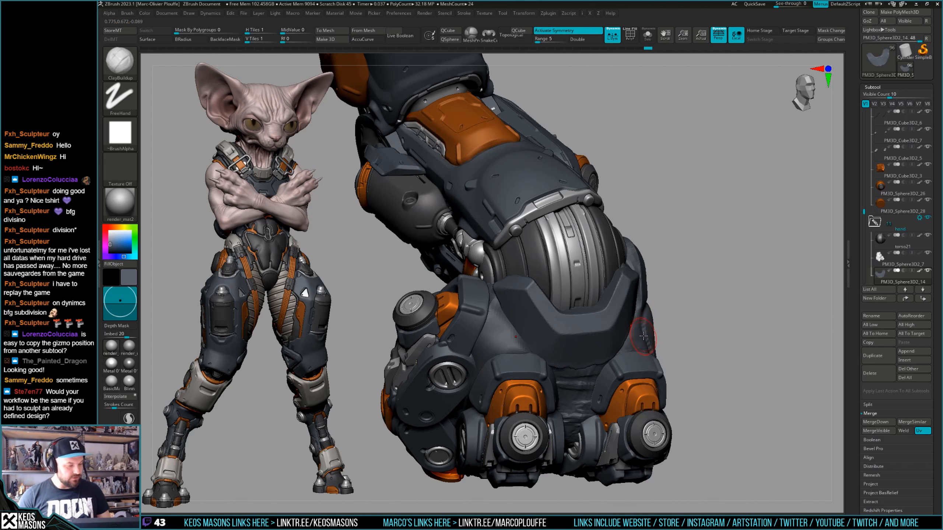
# Try carving a crease beside the collar's outer edge with the Orb_Cracks brush.
pyautogui.moveTo(701, 299); pyautogui.dragTo(616, 287)
pyautogui.press('space')
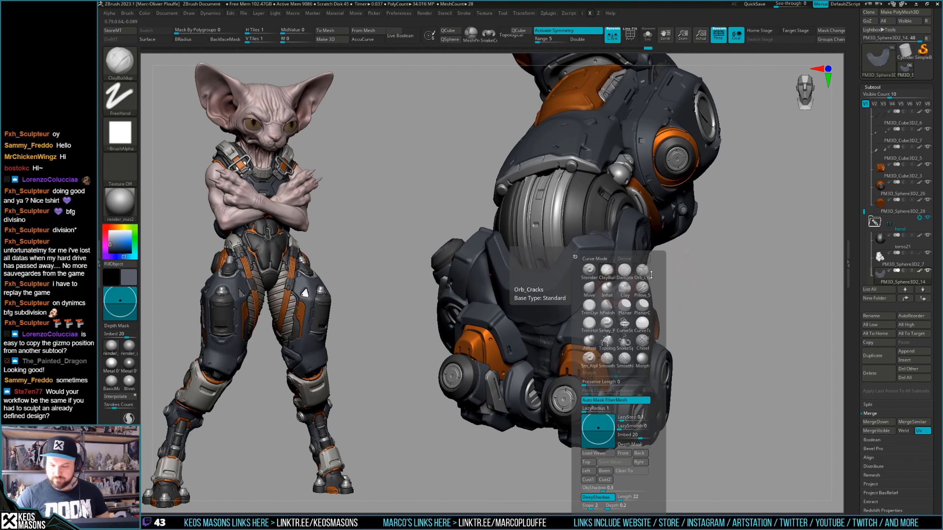
pyautogui.click(594, 285)
pyautogui.moveTo(620, 271)
pyautogui.mouseDown(button='right')
pyautogui.moveTo(620, 232)
pyautogui.moveTo(616, 273)
pyautogui.moveTo(590, 316)
pyautogui.moveTo(594, 327)
pyautogui.moveTo(657, 277)
pyautogui.mouseUp(button='right')
pyautogui.rightClick(585, 332)
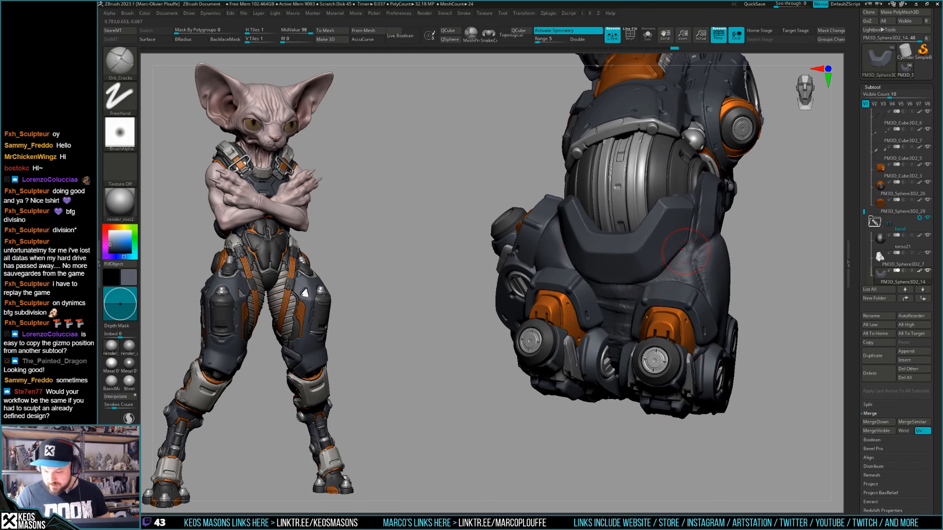
pyautogui.moveTo(687, 250); pyautogui.dragTo(684, 262)
pyautogui.hotkey('ctrl', 'z')
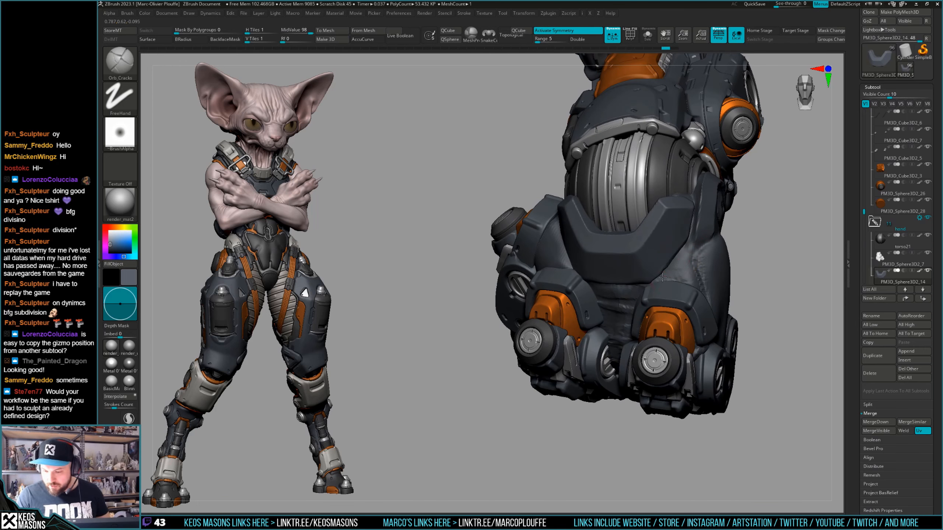
# Recolour the hand block around the collar in a pinkish red to set it apart from the grey armour.
pyautogui.moveTo(652, 285)
pyautogui.mouseDown(button='right')
pyautogui.moveTo(680, 273)
pyautogui.moveTo(696, 293)
pyautogui.moveTo(725, 251)
pyautogui.mouseUp(button='right')
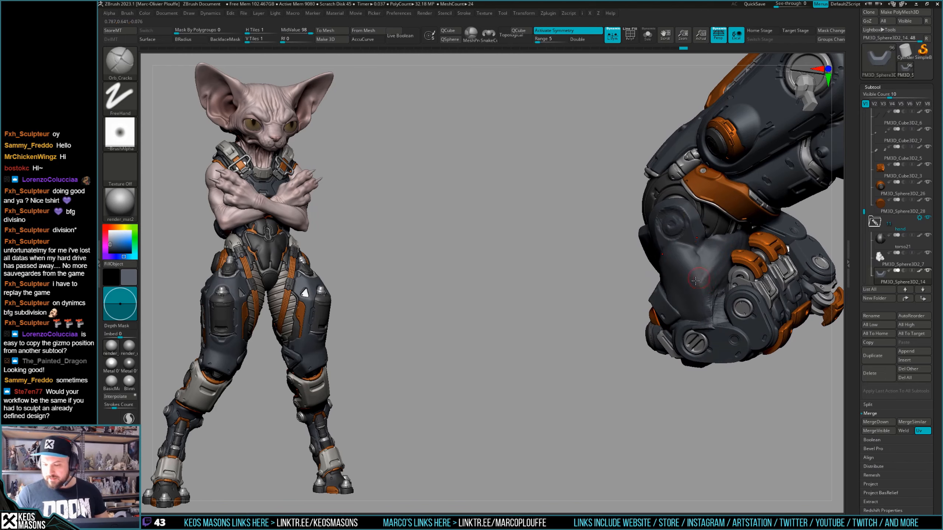
pyautogui.press('space')
pyautogui.keyDown('alt'); pyautogui.moveTo(696, 281); pyautogui.dragTo(663, 264, button='right'); pyautogui.keyUp('alt')
pyautogui.click(608, 314)
pyautogui.click(576, 294)
pyautogui.keyDown('ctrl'); pyautogui.moveTo(664, 264); pyautogui.dragTo(593, 315, button='right'); pyautogui.keyUp('ctrl')
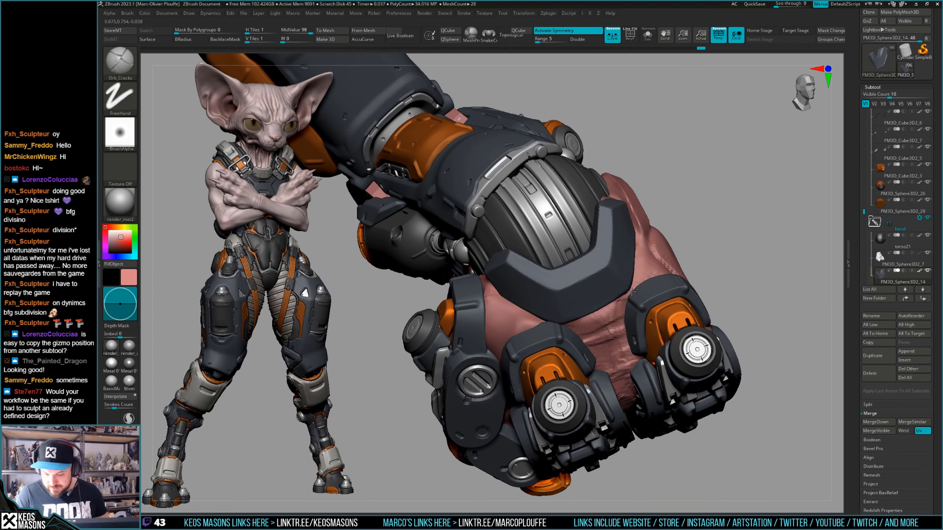
# Adjust the front of the collar around the wrist joint with the Move brush.
pyautogui.moveTo(632, 292)
pyautogui.mouseDown(button='right')
pyautogui.moveTo(615, 318)
pyautogui.moveTo(645, 246)
pyautogui.moveTo(648, 287)
pyautogui.moveTo(615, 322)
pyautogui.moveTo(605, 292)
pyautogui.moveTo(600, 330)
pyautogui.mouseUp(button='right')
pyautogui.rightClick(614, 318)
pyautogui.press('b')
pyautogui.press('m')
pyautogui.press('v')
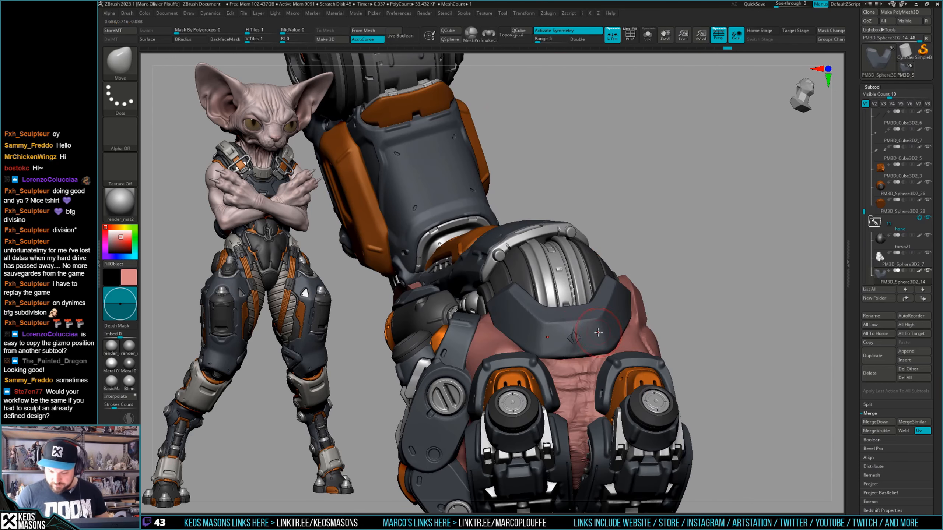
pyautogui.rightClick(599, 333)
# Polish the collar's front faces and lower edge flat with the hPolish brush.
pyautogui.rightClick(687, 292)
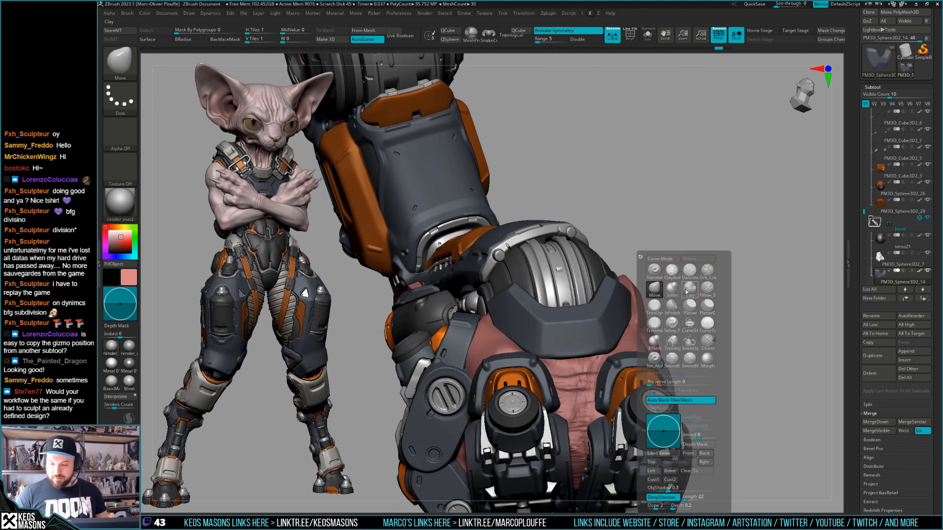
pyautogui.click(672, 306)
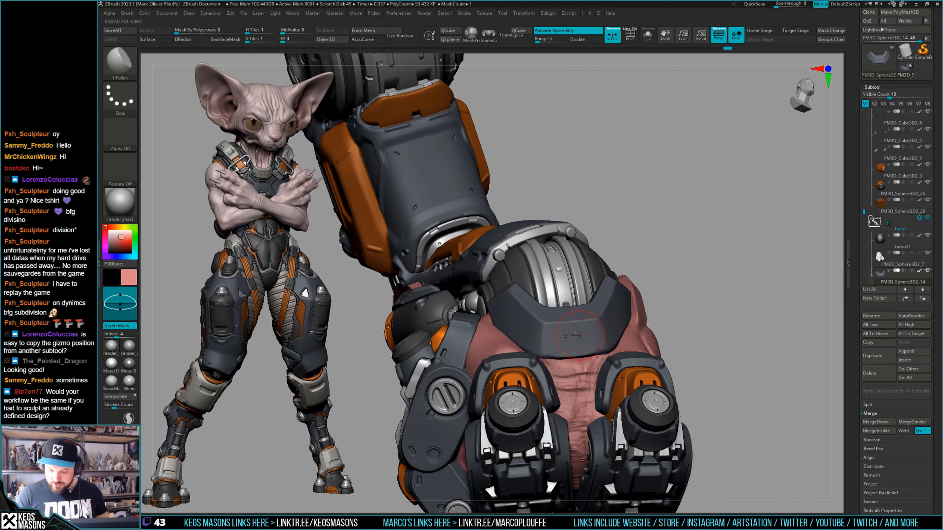
pyautogui.moveTo(575, 335); pyautogui.dragTo(615, 336, button='right')
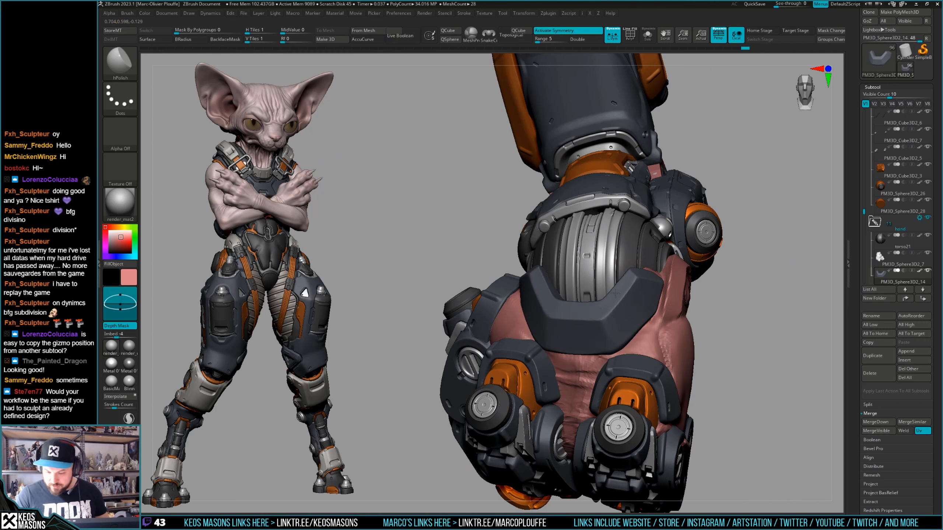
pyautogui.moveTo(623, 298); pyautogui.dragTo(604, 327, button='right')
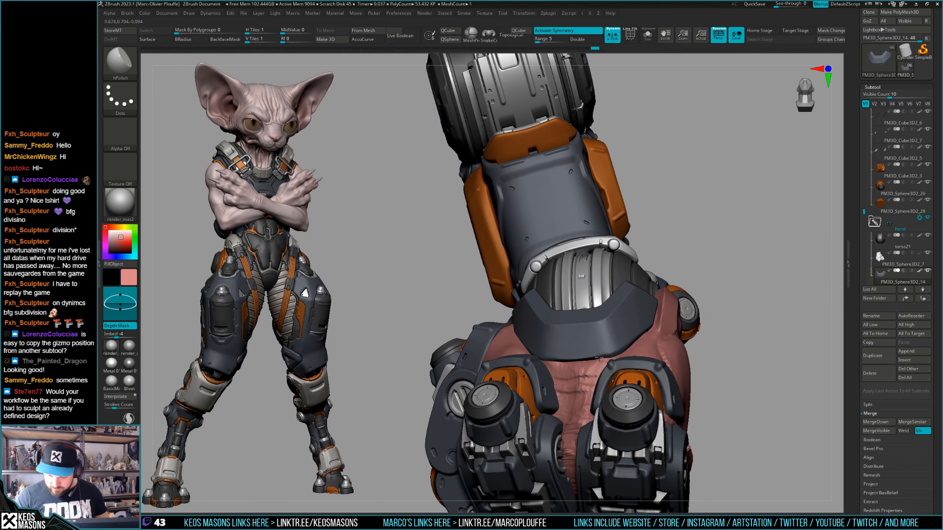
pyautogui.moveTo(599, 357); pyautogui.dragTo(632, 319, button='right')
pyautogui.hotkey('shift', 's')
pyautogui.moveTo(674, 282); pyautogui.dragTo(659, 263, button='right')
# Polish the collar's arms and end faces with hPolish, alternating between the isolated collar and the full arm.
pyautogui.hotkey('alt', 'shift', 's')
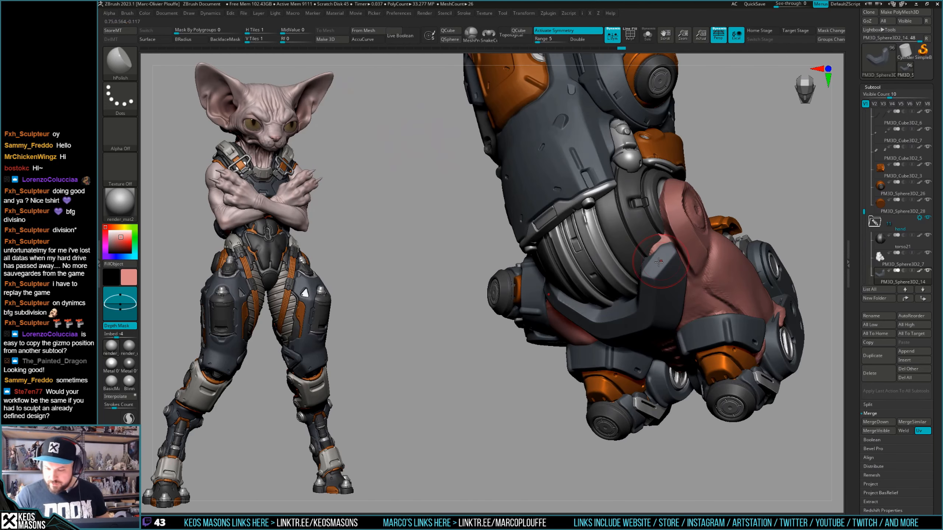
pyautogui.hotkey('alt', 'shift', 's')
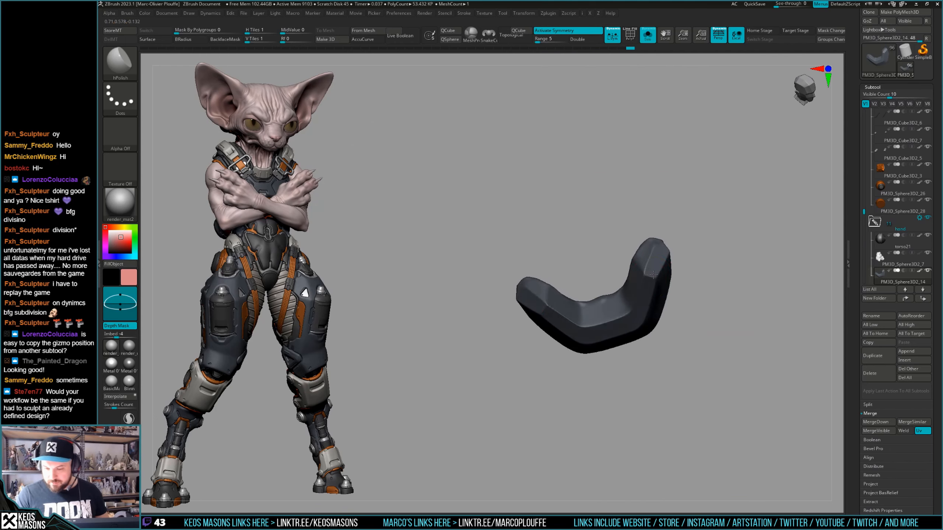
pyautogui.moveTo(659, 232); pyautogui.dragTo(592, 303, button='right')
pyautogui.hotkey('alt', 'shift', 's')
pyautogui.hotkey('alt', 'shift', 's')
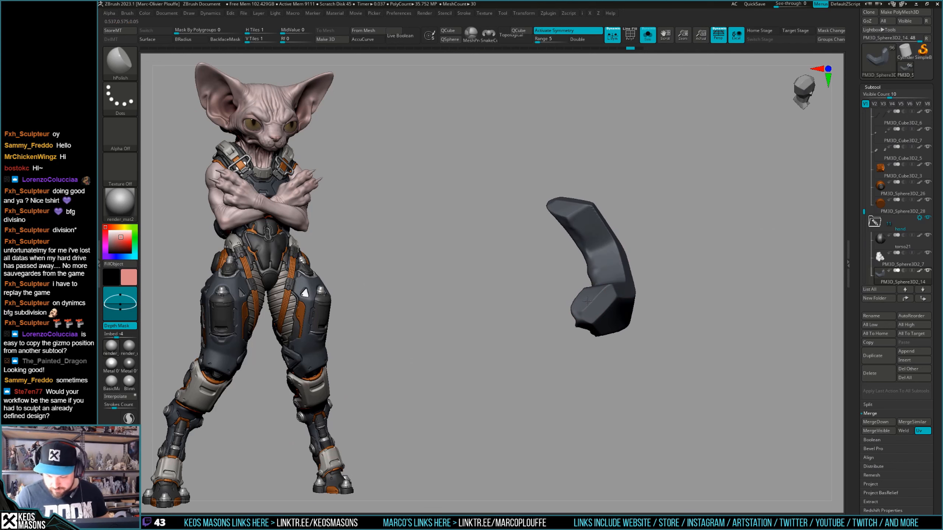
pyautogui.hotkey('alt', 'shift', 's')
pyautogui.moveTo(600, 279); pyautogui.dragTo(594, 309, button='right')
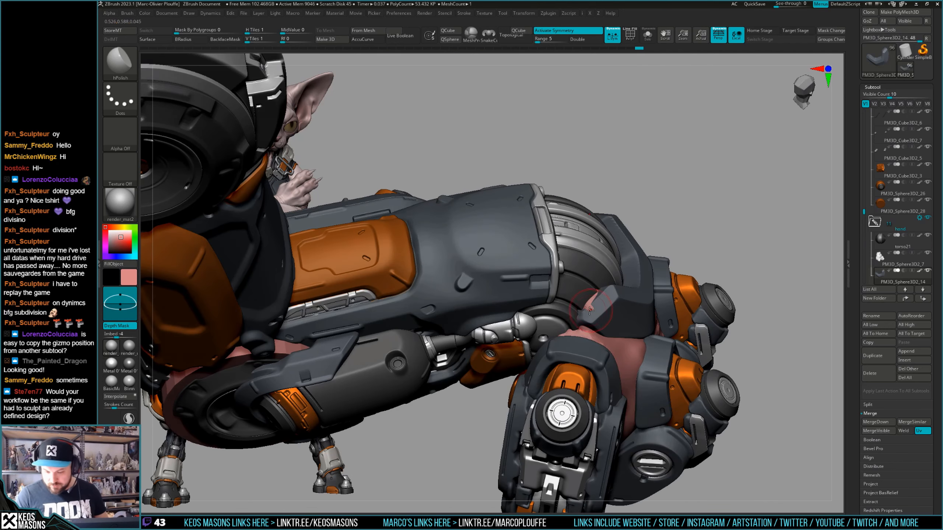
pyautogui.hotkey('alt', 'shift', 's')
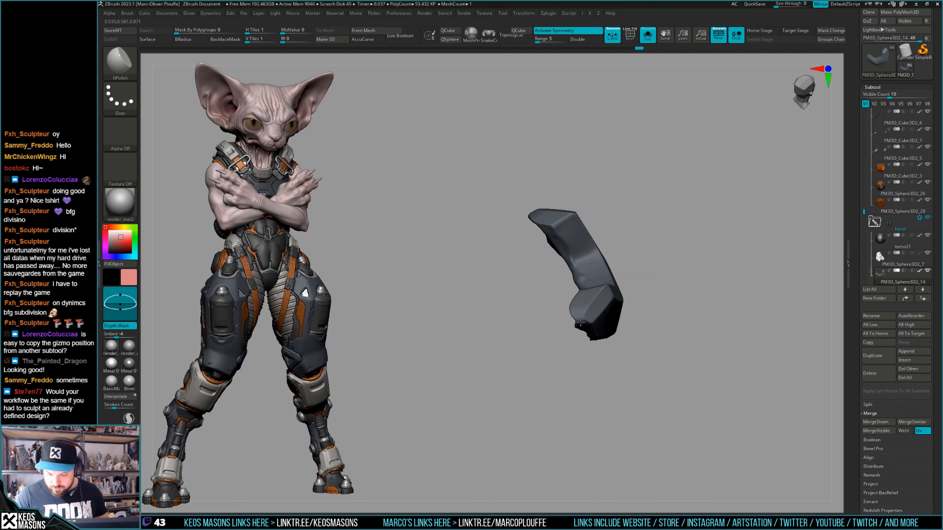
pyautogui.moveTo(578, 316); pyautogui.dragTo(589, 312, button='right')
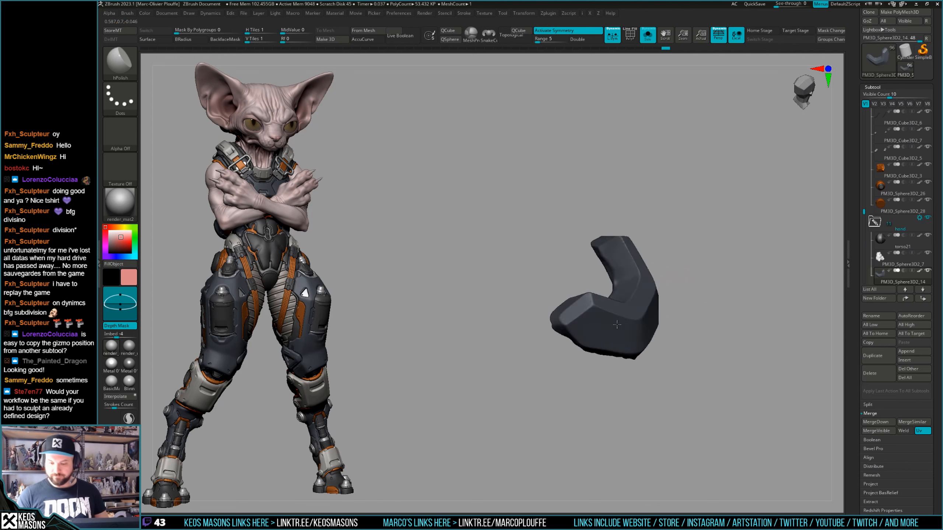
# Switch to the Orb_Cracks brush and review how the collar sits on the wrist from the side and front.
pyautogui.moveTo(617, 324)
pyautogui.mouseDown(button='right')
pyautogui.moveTo(630, 308)
pyautogui.moveTo(603, 306)
pyautogui.moveTo(617, 332)
pyautogui.mouseUp(button='right')
pyautogui.hotkey('alt', 'shift', 's')
pyautogui.press('space')
pyautogui.click(633, 297)
pyautogui.rightClick(543, 354)
pyautogui.moveTo(543, 354); pyautogui.dragTo(541, 403, button='right')
pyautogui.moveTo(552, 366); pyautogui.dragTo(575, 302, button='right')
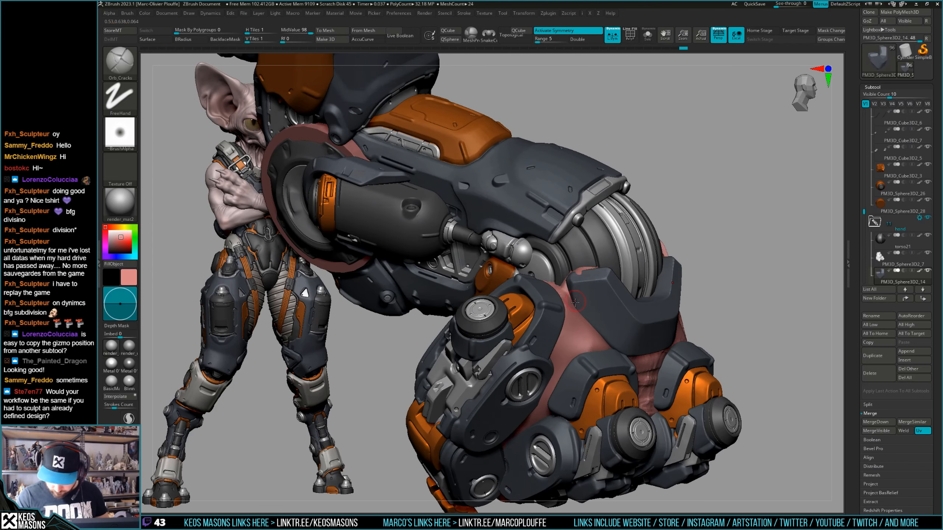
pyautogui.moveTo(772, 296); pyautogui.dragTo(689, 280, button='right')
pyautogui.rightClick(600, 346)
# Ghost the parts around the collar and choose the ClipCurve brush, skipping its usage note until the next restart.
pyautogui.hotkey('shift', 't')
pyautogui.hotkey('alt', 's')
pyautogui.hotkey('alt', 's')
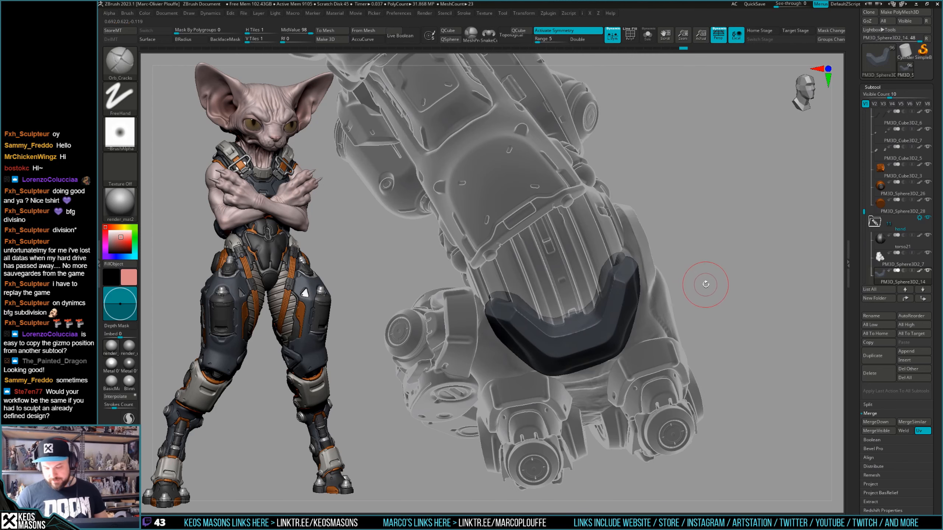
pyautogui.hotkey('alt', 's')
pyautogui.press('2')
pyautogui.click(730, 300)
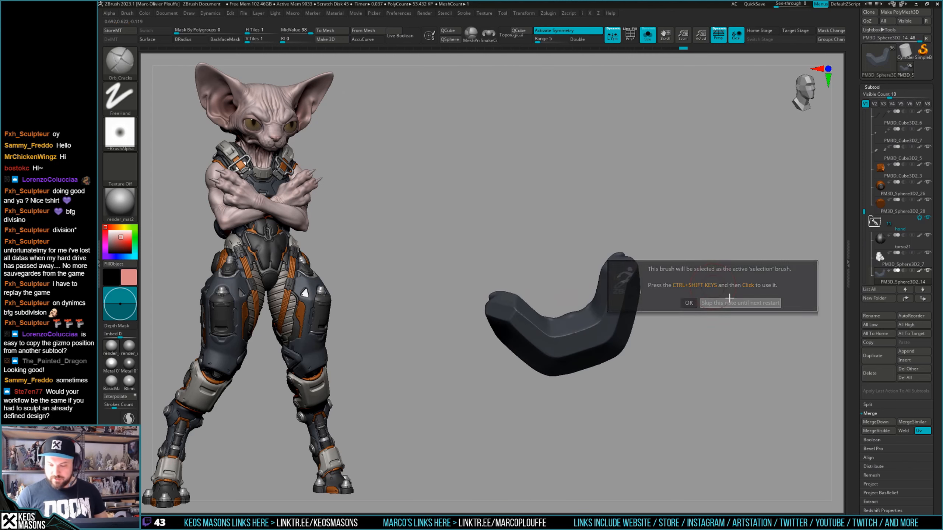
pyautogui.press('3')
pyautogui.keyDown('alt'); pyautogui.moveTo(727, 277); pyautogui.dragTo(698, 271, button='right'); pyautogui.keyUp('alt')
pyautogui.hotkey('alt', 's')
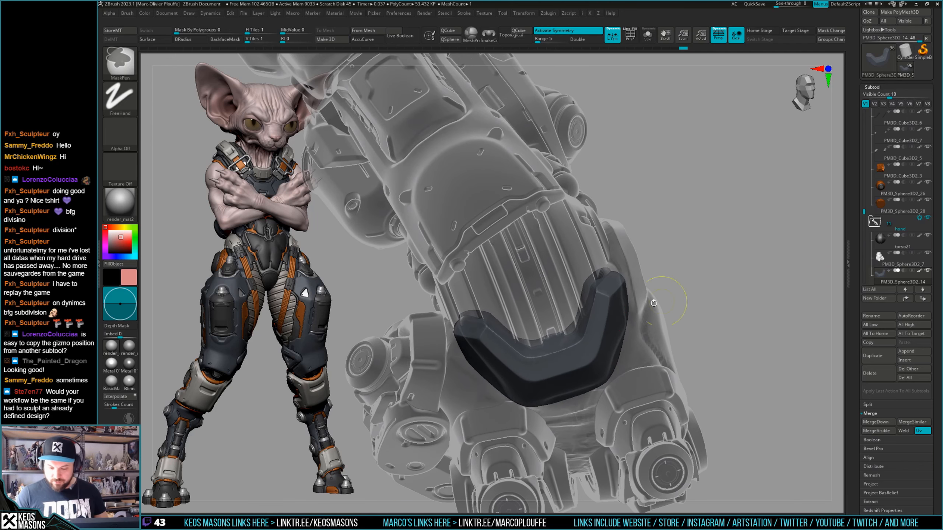
pyautogui.moveTo(554, 355); pyautogui.dragTo(550, 351, button='right')
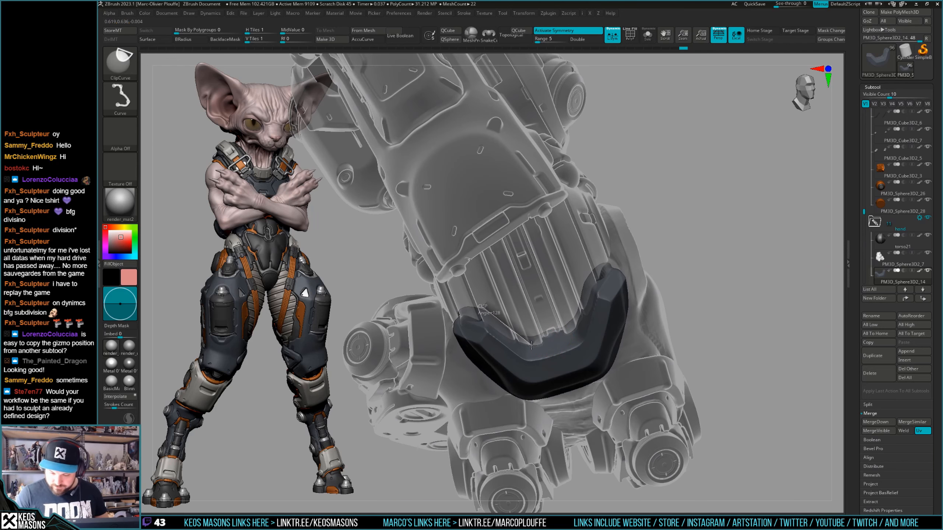
# Clip the collar's inner edge with ClipCurve curves drawn around the wrist joint and across the arm ends.
pyautogui.moveTo(578, 326)
pyautogui.keyDown('ctrl'); pyautogui.keyDown('shift'); pyautogui.mouseDown()
pyautogui.moveTo(603, 272)
pyautogui.moveTo(597, 282)
pyautogui.moveTo(622, 265)
pyautogui.mouseUp(); pyautogui.keyUp('shift'); pyautogui.keyUp('ctrl')
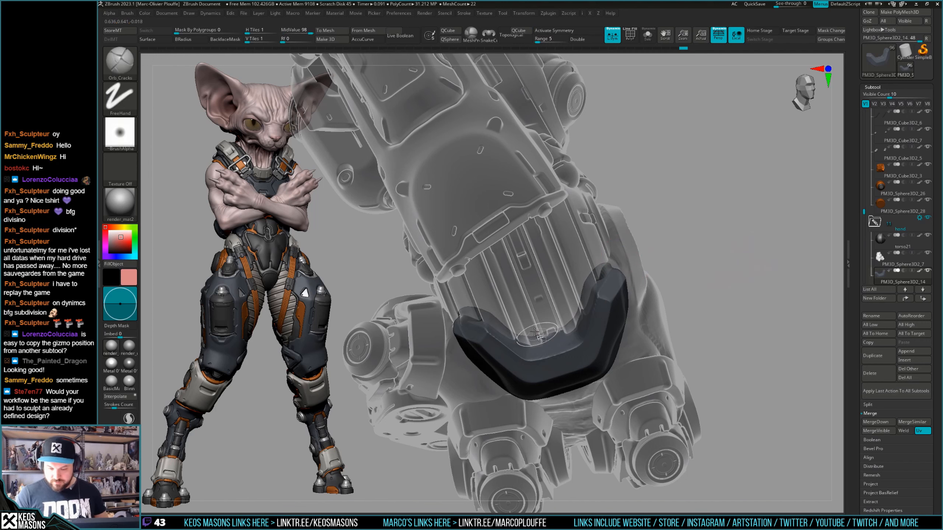
pyautogui.keyDown('ctrl'); pyautogui.keyDown('shift'); pyautogui.moveTo(477, 310); pyautogui.dragTo(516, 337); pyautogui.keyUp('shift'); pyautogui.keyUp('ctrl')
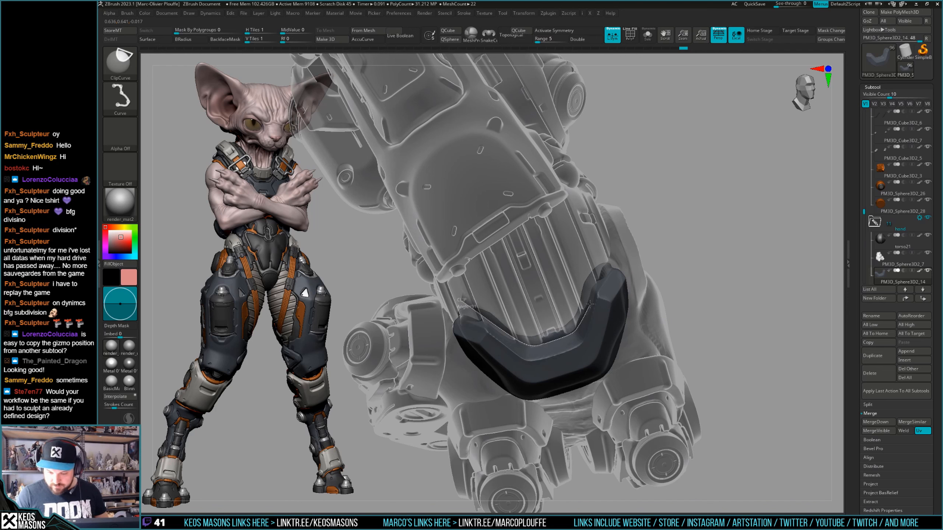
pyautogui.keyDown('ctrl'); pyautogui.keyDown('shift'); pyautogui.moveTo(593, 295); pyautogui.dragTo(600, 276); pyautogui.keyUp('shift'); pyautogui.keyUp('ctrl')
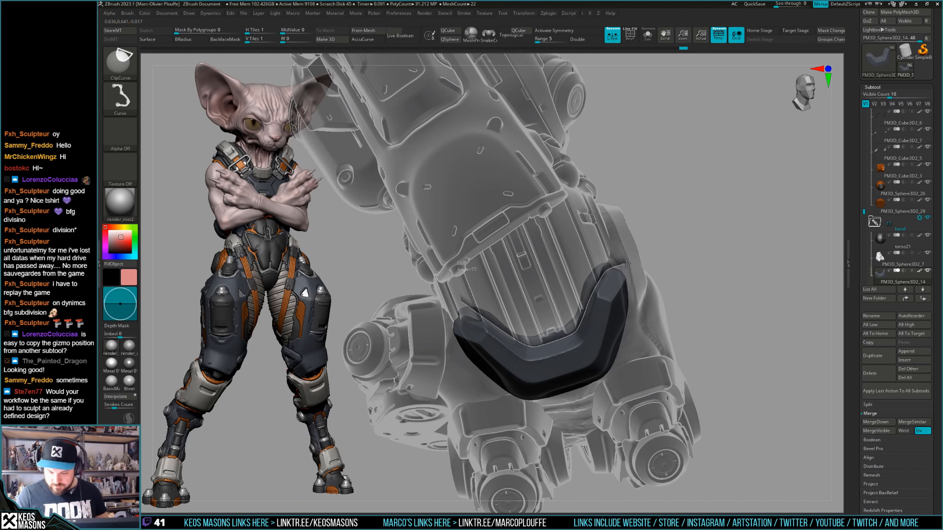
pyautogui.keyDown('ctrl'); pyautogui.keyDown('shift'); pyautogui.moveTo(626, 264); pyautogui.dragTo(627, 263); pyautogui.keyUp('shift'); pyautogui.keyUp('ctrl')
# Isolate the collar and apply Mirror And Weld so both arms match.
pyautogui.hotkey('shift', 's')
pyautogui.press('space')
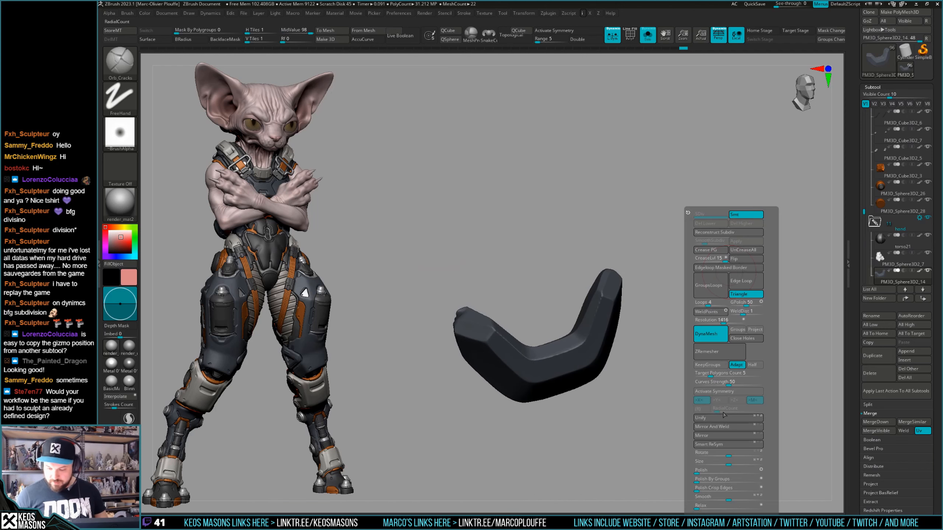
pyautogui.click(723, 426)
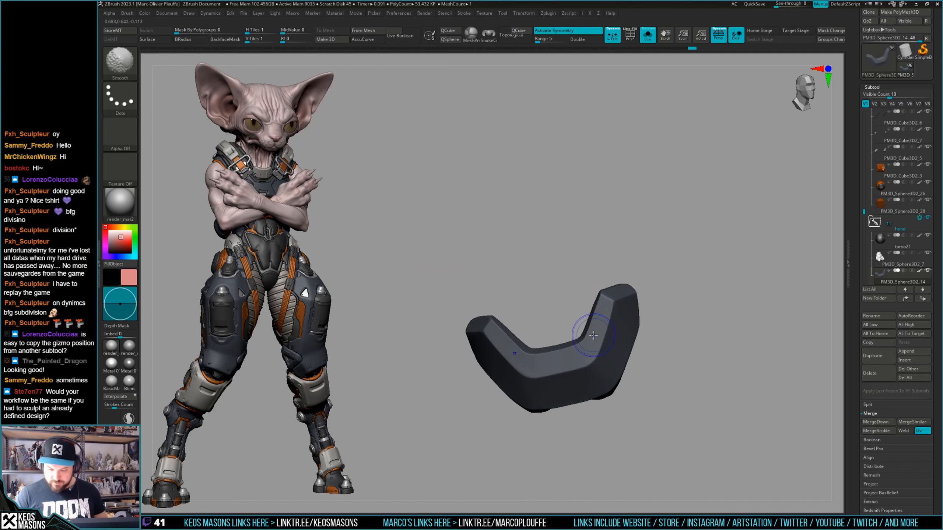
pyautogui.hotkey('shift', 's')
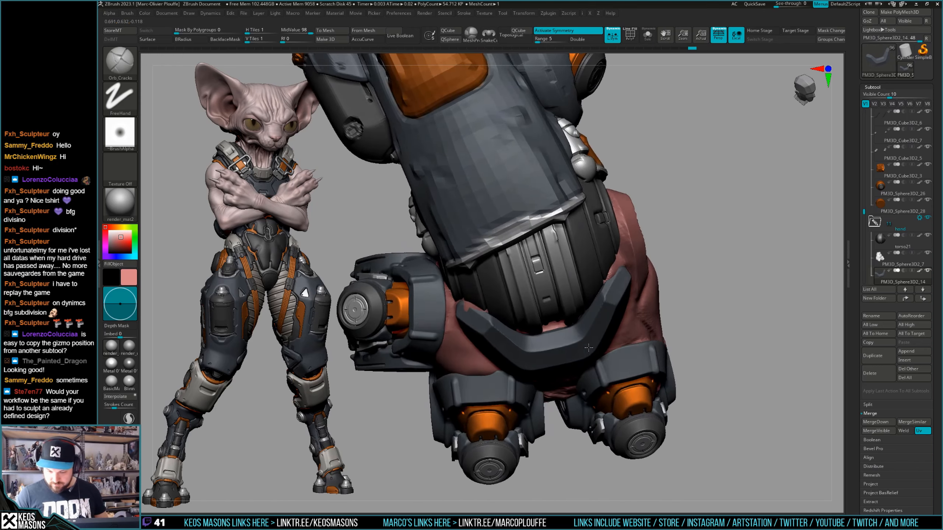
# Isolate the collar and smooth its ragged back edge with the Smooth brush.
pyautogui.moveTo(588, 348)
pyautogui.mouseDown(button='right')
pyautogui.moveTo(661, 340)
pyautogui.moveTo(599, 347)
pyautogui.moveTo(620, 322)
pyautogui.moveTo(659, 344)
pyautogui.moveTo(663, 274)
pyautogui.moveTo(659, 299)
pyautogui.moveTo(653, 285)
pyautogui.moveTo(663, 294)
pyautogui.mouseUp(button='right')
pyautogui.hotkey('shift', 's')
pyautogui.rightClick(648, 295)
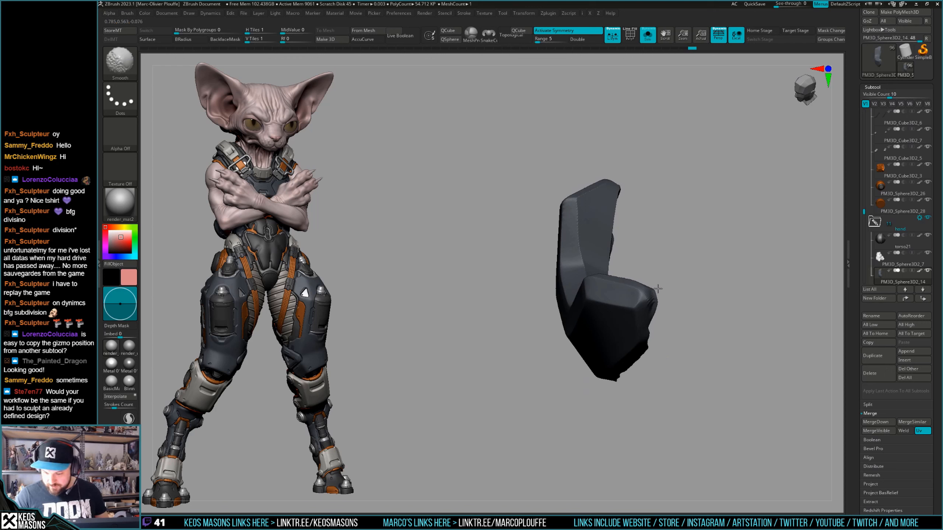
pyautogui.moveTo(658, 312)
pyautogui.mouseDown(button='right')
pyautogui.moveTo(664, 284)
pyautogui.moveTo(645, 291)
pyautogui.moveTo(641, 282)
pyautogui.mouseUp(button='right')
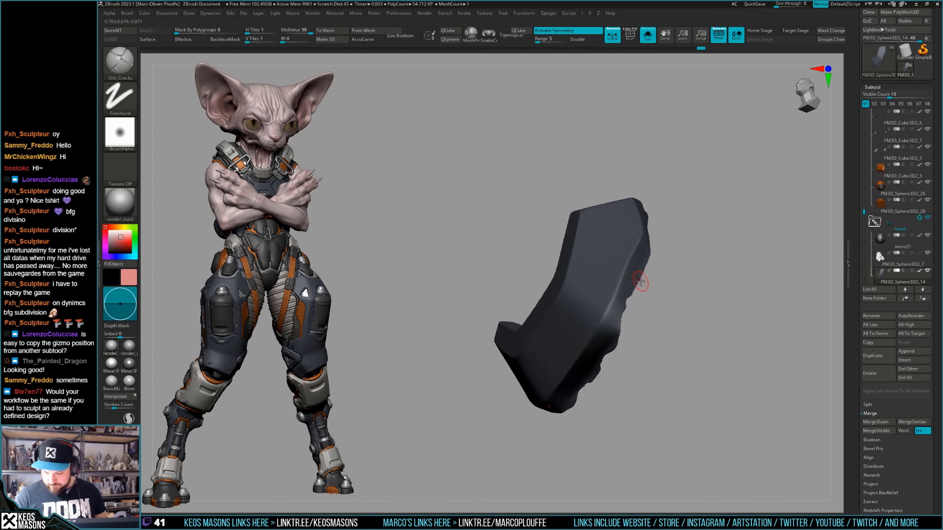
pyautogui.press('shift')
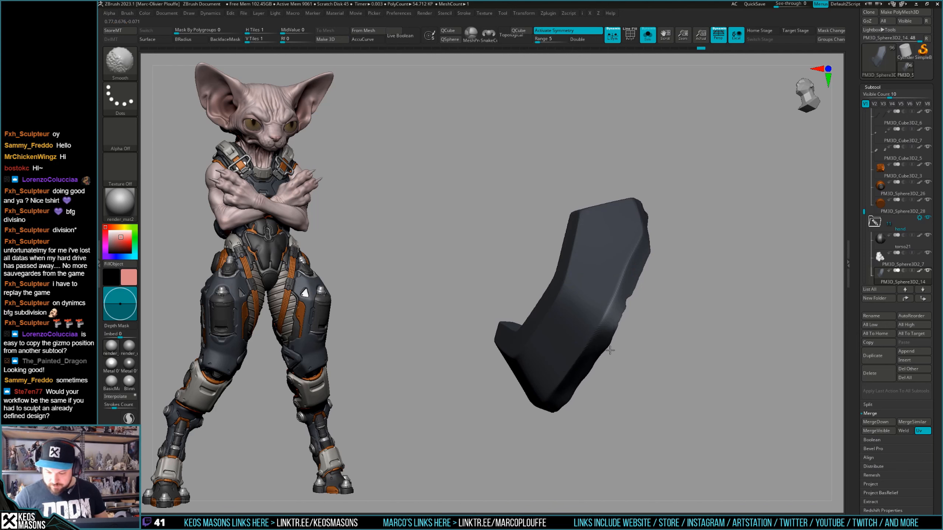
# Set Smooth Stronger as the smoothing brush, skipping its note until the next restart, and smooth the collar's back edge.
pyautogui.press('space')
pyautogui.click(655, 359)
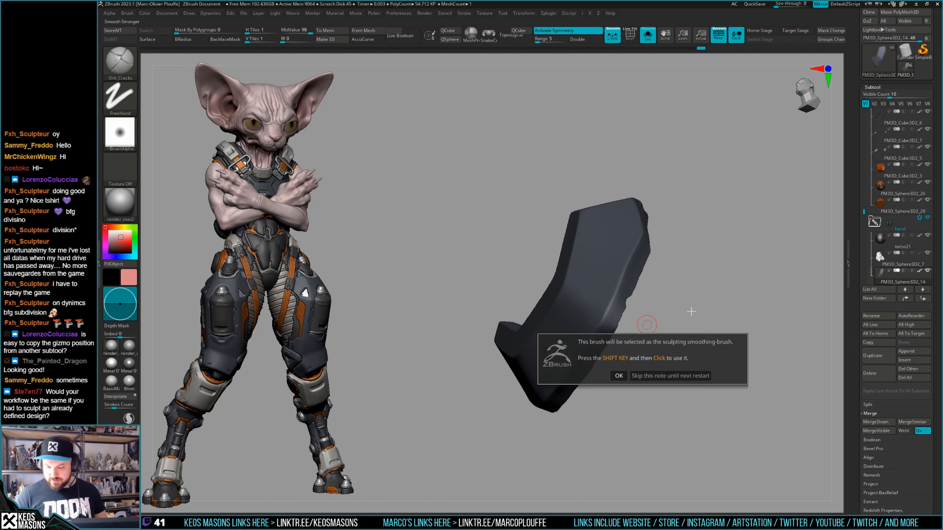
pyautogui.click(659, 375)
pyautogui.press('shift')
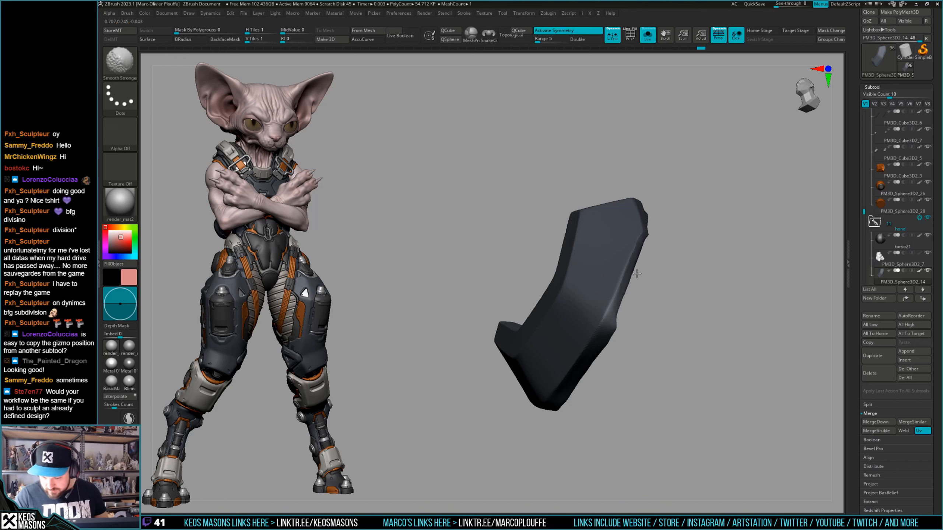
# Smooth the remaining bumps along the collar's rear edges and arm ends with Smooth Stronger.
pyautogui.moveTo(636, 274); pyautogui.dragTo(674, 258)
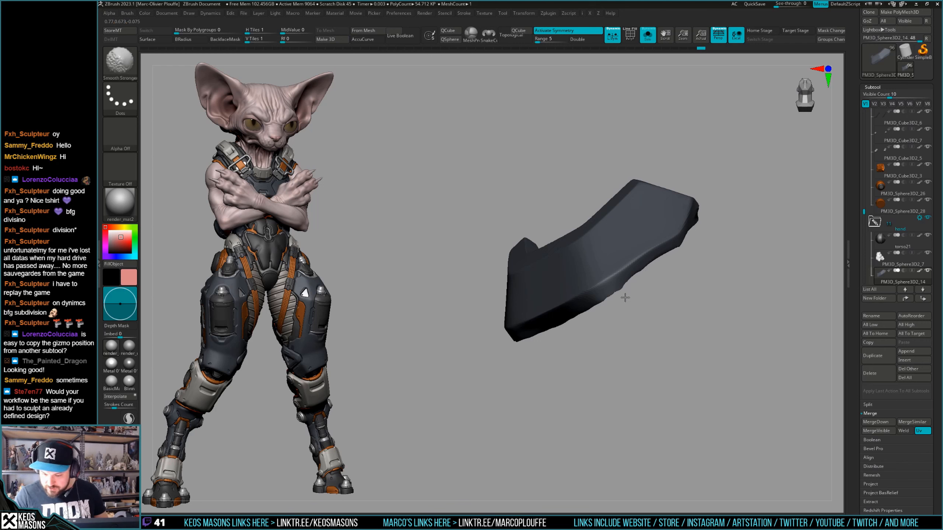
pyautogui.moveTo(609, 305); pyautogui.dragTo(596, 301)
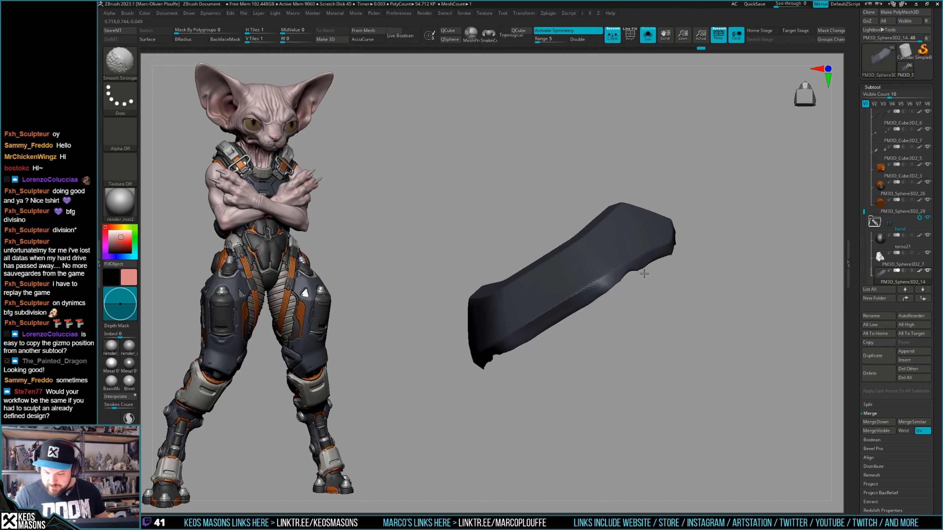
pyautogui.moveTo(644, 274); pyautogui.dragTo(648, 288)
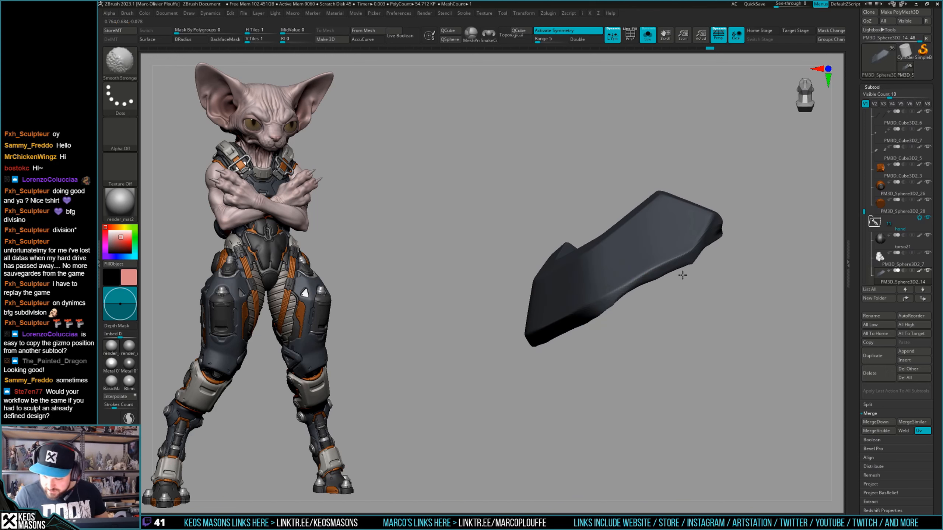
pyautogui.moveTo(703, 265)
pyautogui.mouseDown()
pyautogui.moveTo(740, 249)
pyautogui.moveTo(689, 276)
pyautogui.moveTo(674, 322)
pyautogui.moveTo(689, 274)
pyautogui.moveTo(669, 263)
pyautogui.moveTo(710, 262)
pyautogui.moveTo(694, 223)
pyautogui.mouseUp()
pyautogui.press('space')
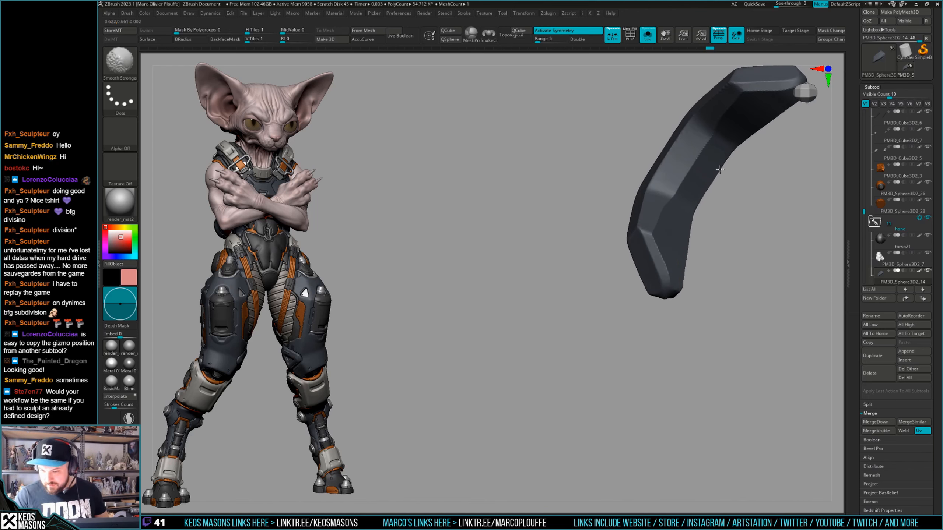
pyautogui.keyDown('shift'); pyautogui.moveTo(686, 286); pyautogui.dragTo(691, 302); pyautogui.keyUp('shift')
pyautogui.moveTo(692, 309)
pyautogui.mouseDown()
pyautogui.moveTo(751, 177)
pyautogui.moveTo(572, 390)
pyautogui.moveTo(641, 327)
pyautogui.mouseUp()
# Review the collar's shape and fit on the wrist from several angles, both isolated and with the full arm shown.
pyautogui.hotkey('alt', 's')
pyautogui.moveTo(635, 339)
pyautogui.mouseDown(button='right')
pyautogui.moveTo(587, 269)
pyautogui.moveTo(691, 335)
pyautogui.moveTo(683, 290)
pyautogui.moveTo(631, 341)
pyautogui.moveTo(699, 317)
pyautogui.mouseUp(button='right')
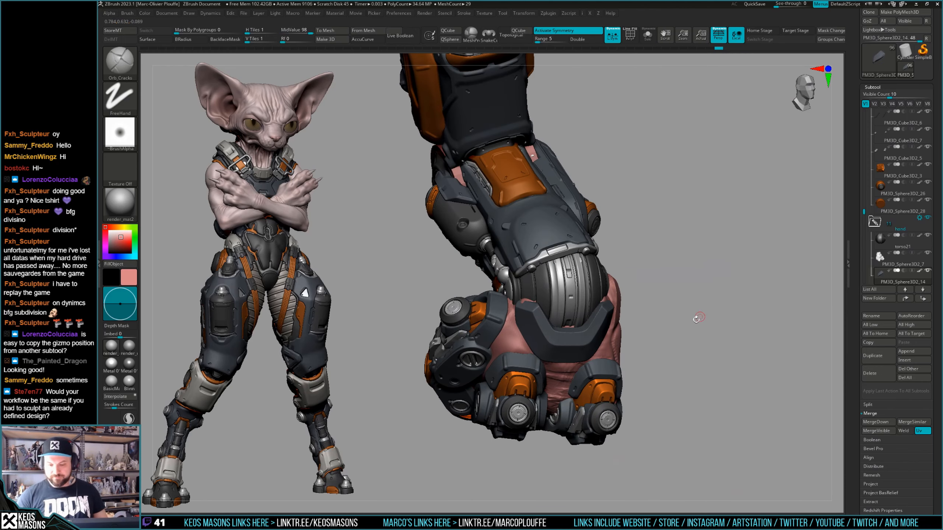
pyautogui.hotkey('shift', 'f')
pyautogui.hotkey('shift', 'f')
pyautogui.moveTo(687, 349); pyautogui.dragTo(716, 330, button='right')
pyautogui.hotkey('alt', 's')
pyautogui.hotkey('shift', 'f')
pyautogui.moveTo(596, 320); pyautogui.dragTo(615, 343, button='right')
pyautogui.hotkey('shift', 'f')
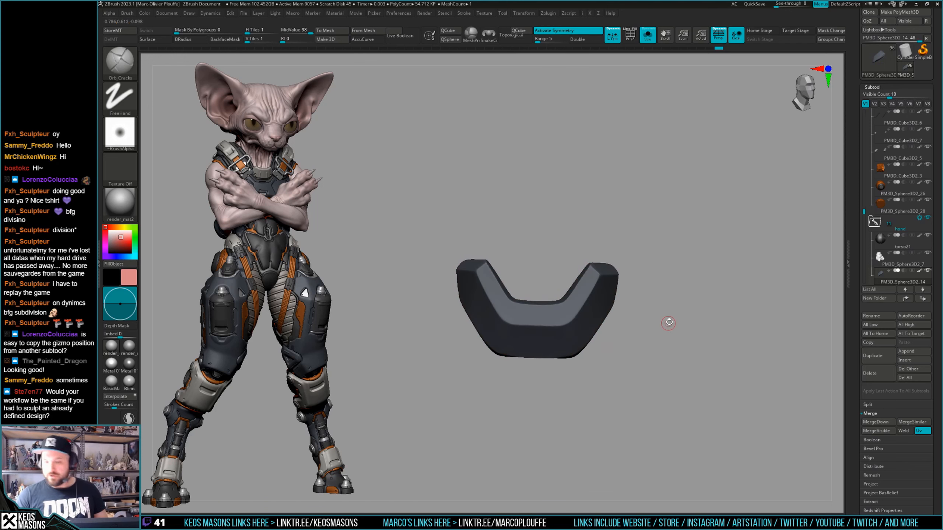
pyautogui.moveTo(665, 322); pyautogui.dragTo(681, 313, button='right')
pyautogui.moveTo(656, 318); pyautogui.dragTo(590, 353, button='right')
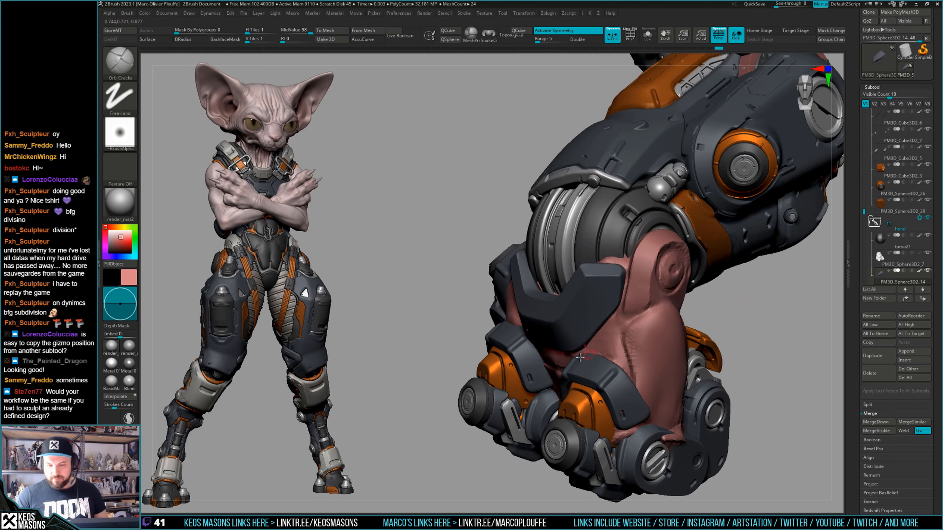
pyautogui.moveTo(661, 285)
pyautogui.mouseDown(button='right')
pyautogui.moveTo(631, 322)
pyautogui.moveTo(641, 323)
pyautogui.moveTo(632, 309)
pyautogui.moveTo(648, 303)
pyautogui.mouseUp(button='right')
# Select the red hand block and insert a Cylinder Extend primitive over the pivot on its side.
pyautogui.keyDown('alt'); pyautogui.click(643, 327); pyautogui.keyUp('alt')
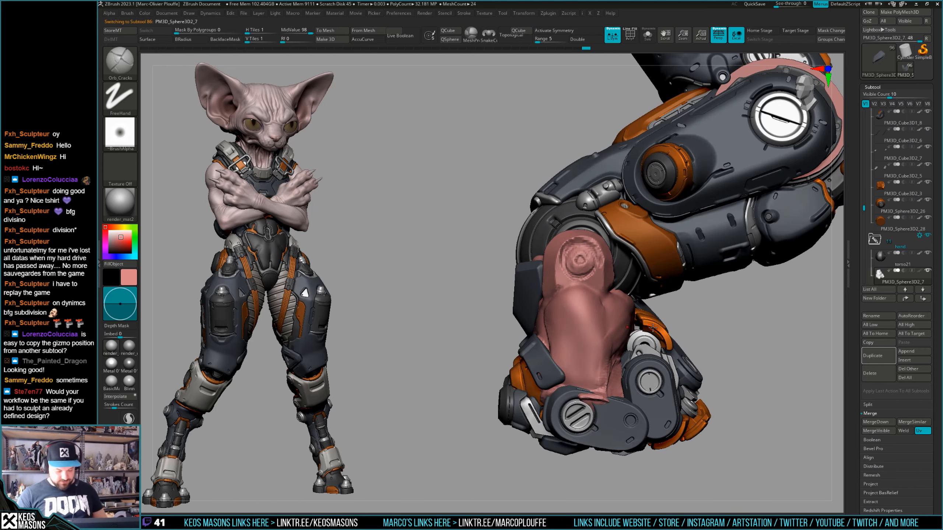
pyautogui.press('b')
pyautogui.click(609, 164)
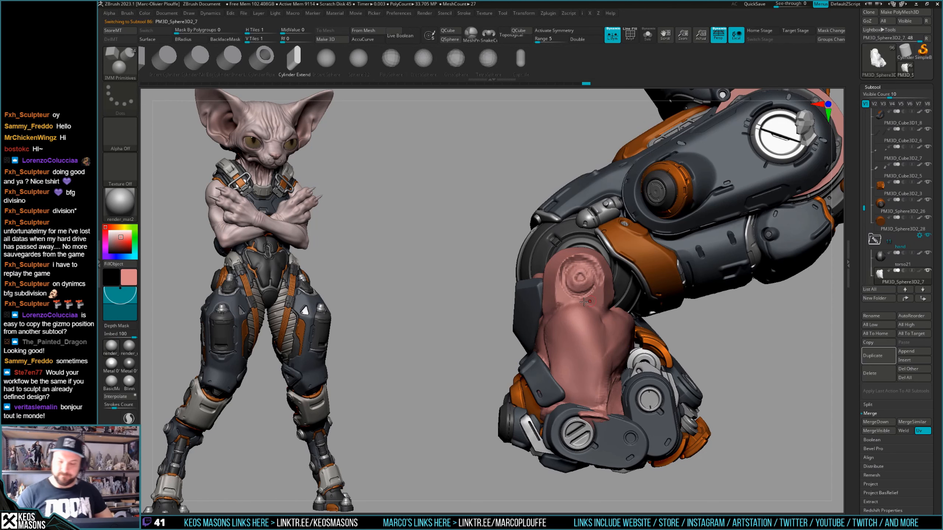
pyautogui.moveTo(582, 303); pyautogui.dragTo(593, 336)
pyautogui.press('w')
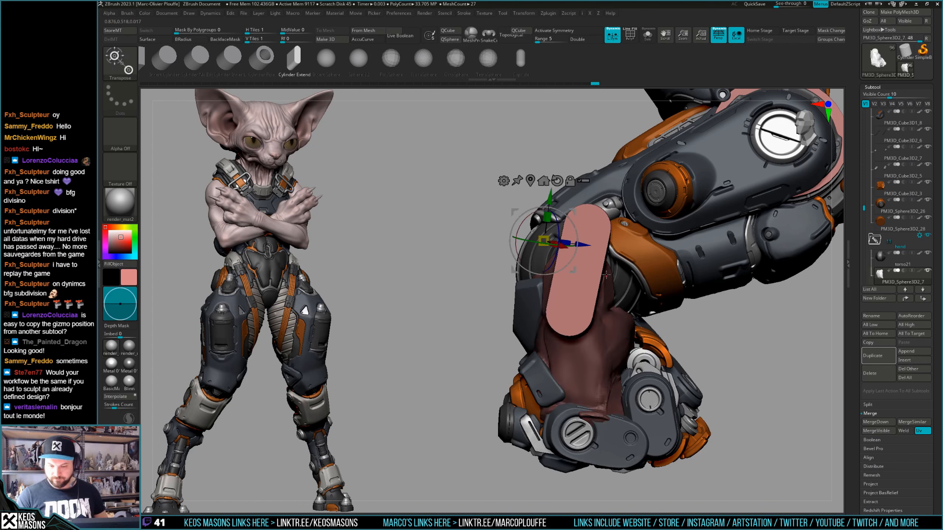
# Adjust the inserted elongated cylinder with the Transpose line and split it off into its own subtool.
pyautogui.press('y')
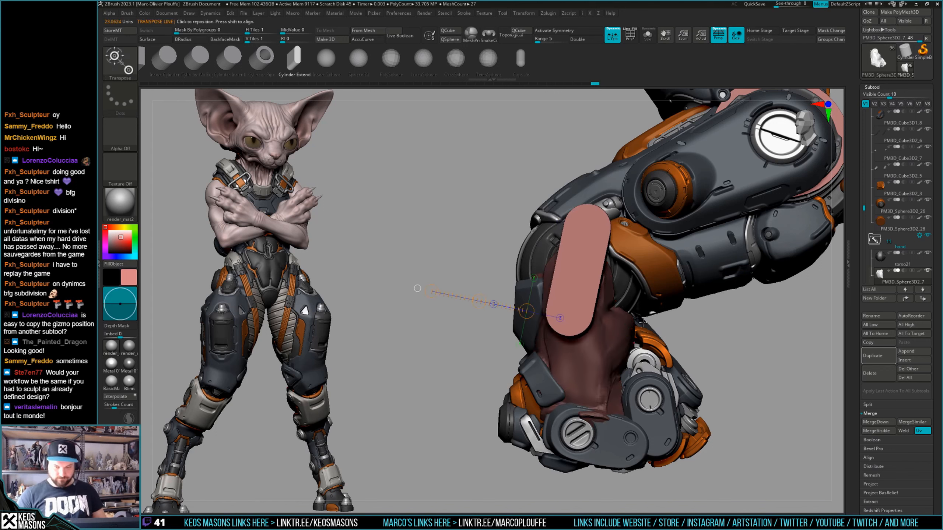
pyautogui.moveTo(575, 272); pyautogui.dragTo(692, 301)
pyautogui.moveTo(631, 295); pyautogui.dragTo(632, 349)
pyautogui.moveTo(631, 345); pyautogui.dragTo(635, 321, button='right')
pyautogui.hotkey('alt', 's')
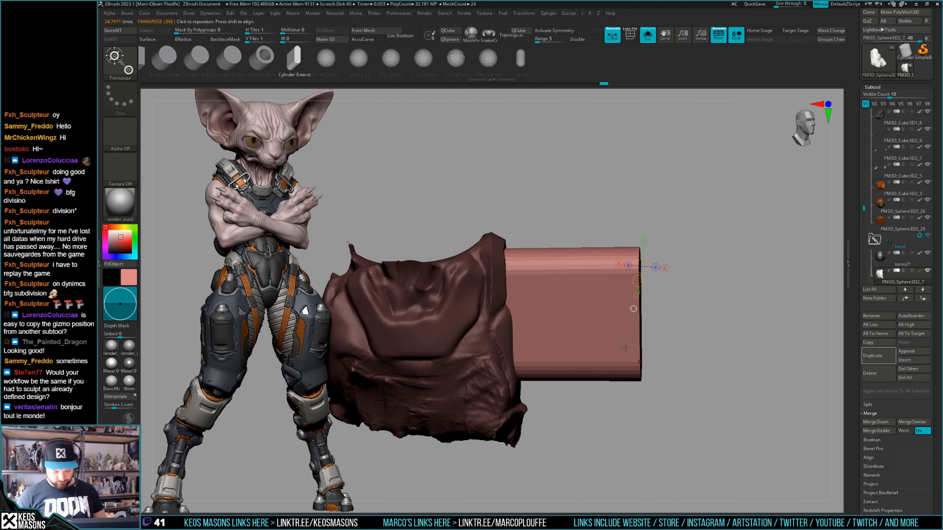
pyautogui.hotkey('ctrl', 'alt', 's')
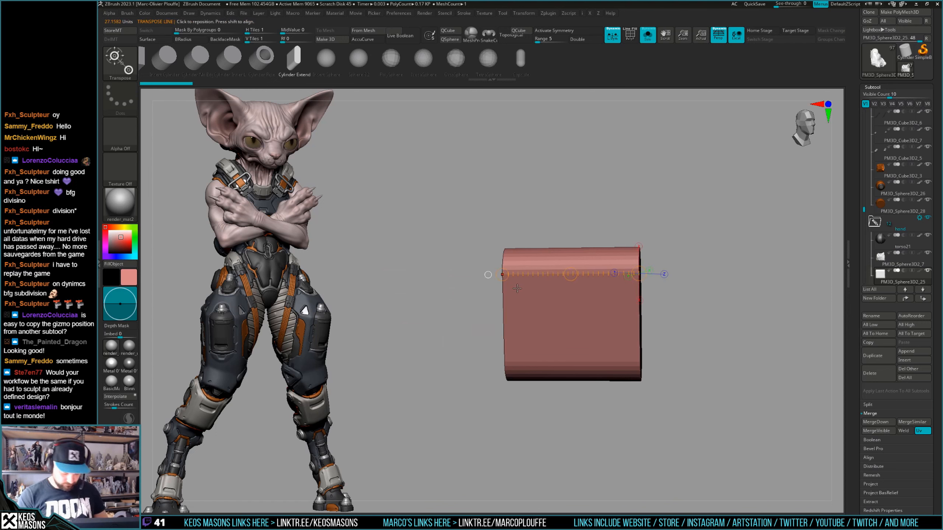
# Reduce the elongated cylinder's depth with the Transpose line to make a thin plate on the hand's side.
pyautogui.moveTo(502, 274); pyautogui.dragTo(441, 369)
pyautogui.hotkey('alt', 's')
pyautogui.press('q')
pyautogui.moveTo(437, 372); pyautogui.dragTo(546, 343, button='right')
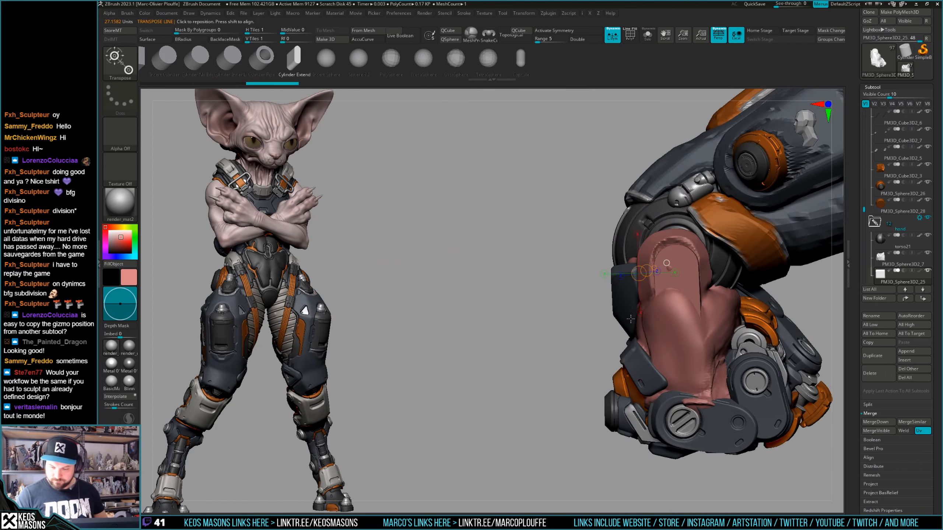
# Isolate the plate with its polyframe shown and mask its outer face from the edge view.
pyautogui.hotkey('alt', 's')
pyautogui.hotkey('shift', 'f')
pyautogui.moveTo(667, 322)
pyautogui.mouseDown(button='right')
pyautogui.moveTo(669, 310)
pyautogui.moveTo(650, 352)
pyautogui.moveTo(653, 335)
pyautogui.mouseUp(button='right')
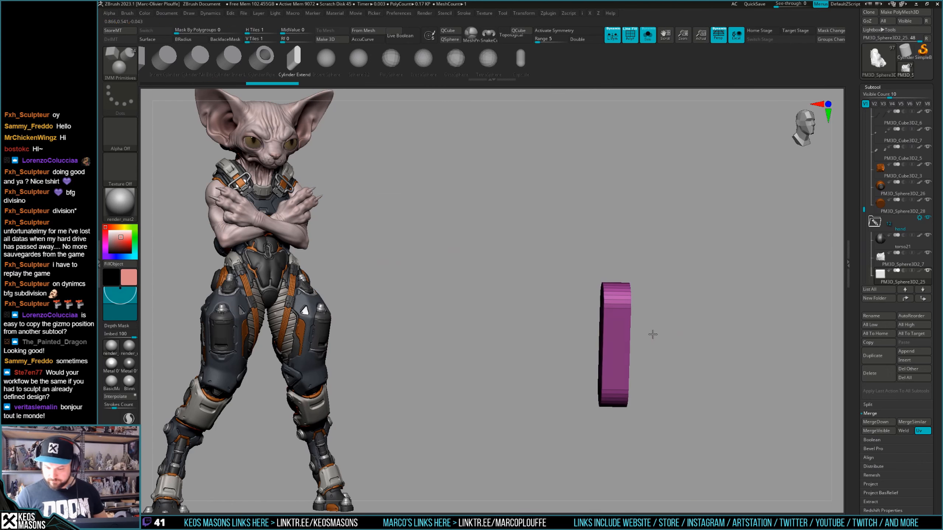
pyautogui.keyDown('ctrl'); pyautogui.moveTo(709, 249); pyautogui.dragTo(623, 448); pyautogui.keyUp('ctrl')
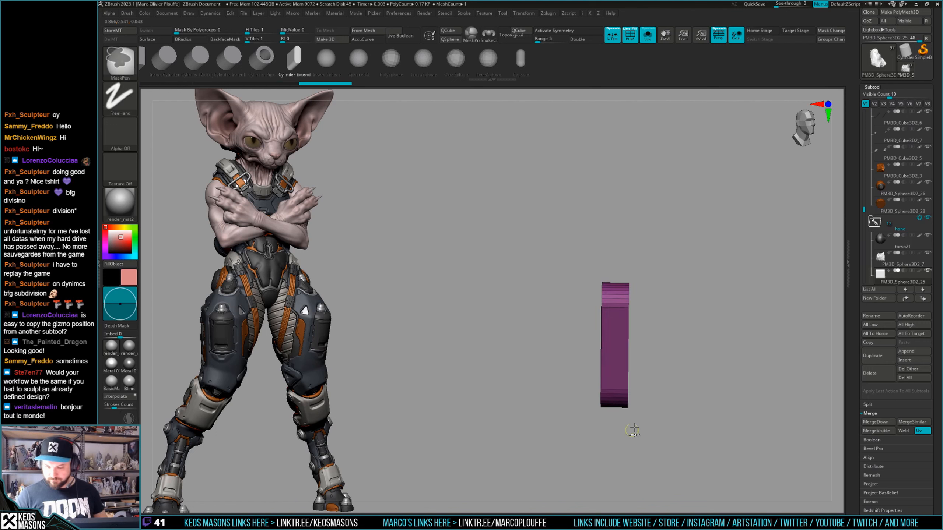
pyautogui.moveTo(634, 428); pyautogui.dragTo(583, 442, button='right')
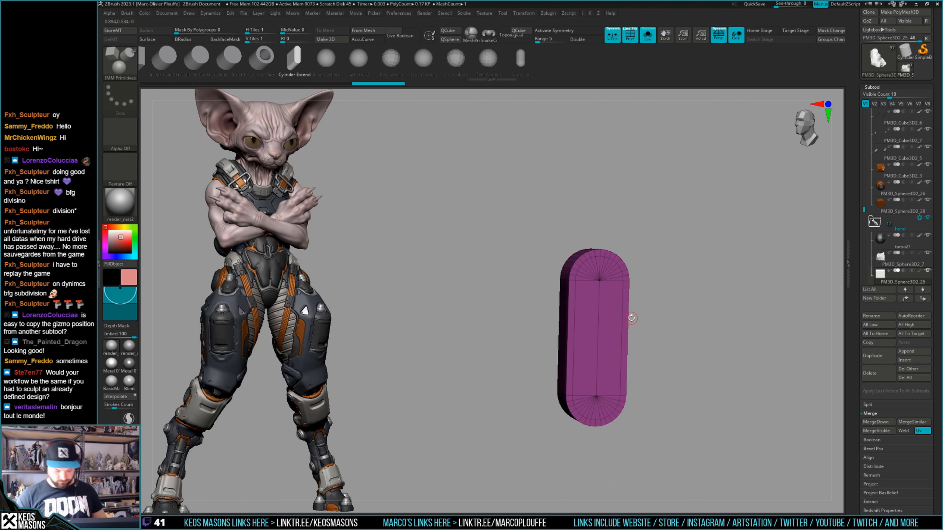
pyautogui.press('w')
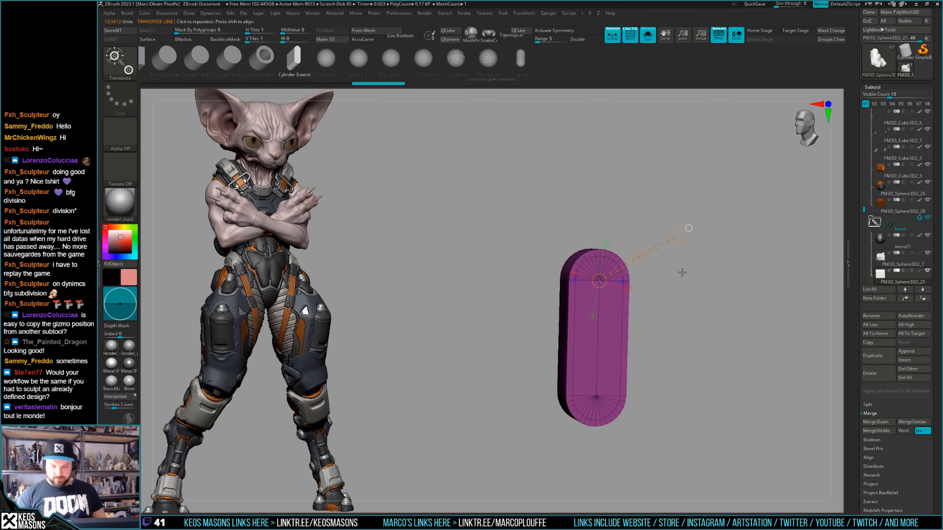
pyautogui.moveTo(682, 273); pyautogui.dragTo(683, 276, button='right')
pyautogui.hotkey('ctrl', 'shift', 's')
pyautogui.moveTo(676, 235); pyautogui.dragTo(712, 209)
pyautogui.hotkey('ctrl', 'shift', 's')
pyautogui.hotkey('ctrl', 'shift', 's')
pyautogui.hotkey('ctrl', 'z')
pyautogui.hotkey('shift', 't')
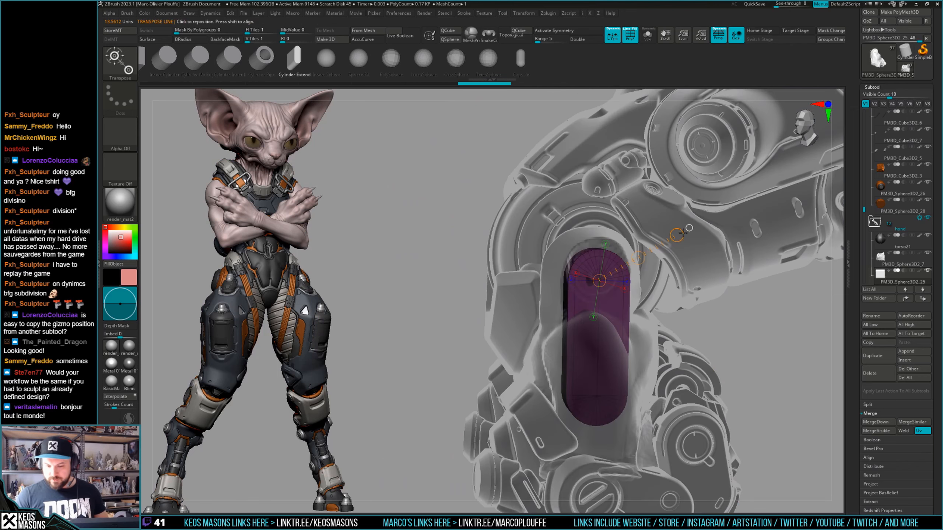
# Enlarge the plate's unmasked inner end with a Transpose line from the upper cap centre, giving it flared sides.
pyautogui.moveTo(673, 267); pyautogui.dragTo(700, 240, button='right')
pyautogui.hotkey('ctrl', 'shift', 's')
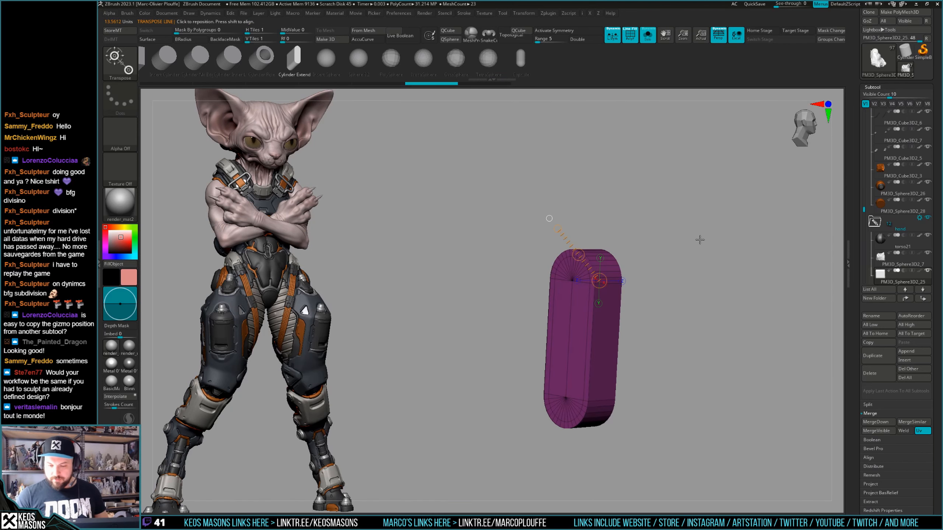
pyautogui.moveTo(570, 280); pyautogui.dragTo(677, 227)
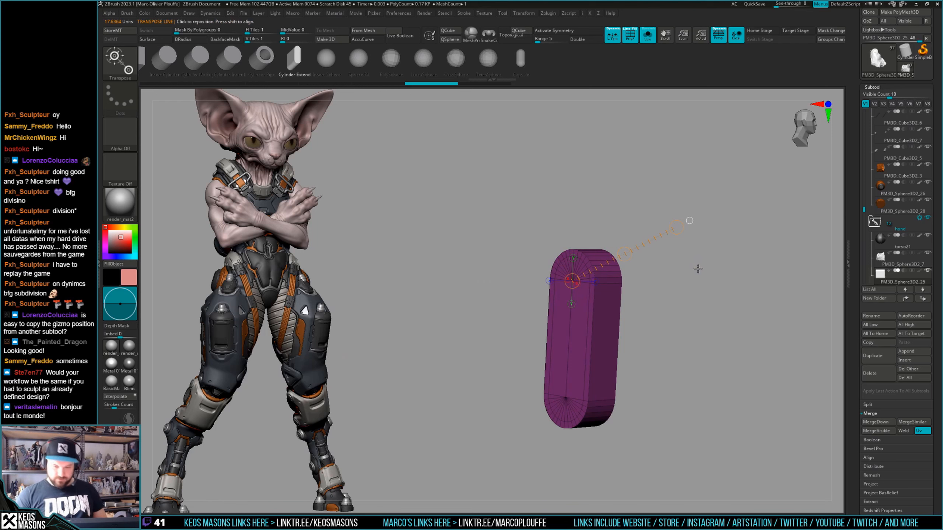
pyautogui.moveTo(699, 270); pyautogui.dragTo(615, 255, button='right')
pyautogui.hotkey('ctrl', 'shift', 's')
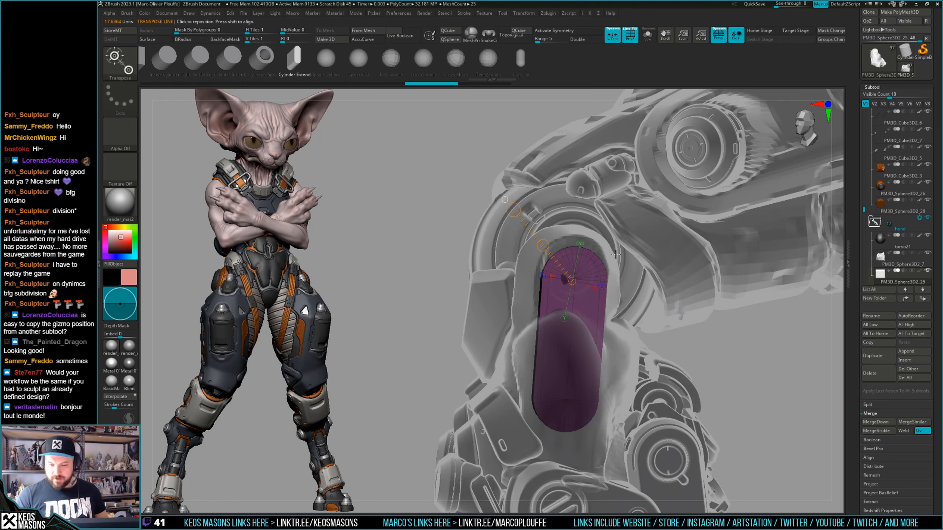
pyautogui.moveTo(514, 209); pyautogui.dragTo(508, 190)
pyautogui.moveTo(508, 189); pyautogui.dragTo(599, 329, button='right')
pyautogui.hotkey('ctrl', 'shift', 's')
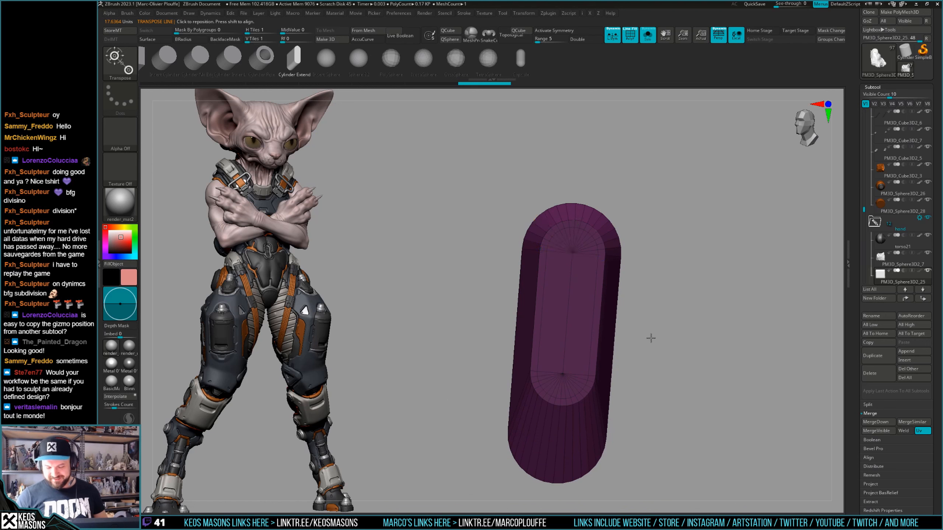
# Clear the plate's mask and shift the whole plate across the side of the hand with a Transpose line.
pyautogui.hotkey('ctrl', 'shift', 's')
pyautogui.keyDown('ctrl'); pyautogui.moveTo(694, 319); pyautogui.dragTo(701, 325); pyautogui.keyUp('ctrl')
pyautogui.moveTo(612, 315); pyautogui.dragTo(726, 322)
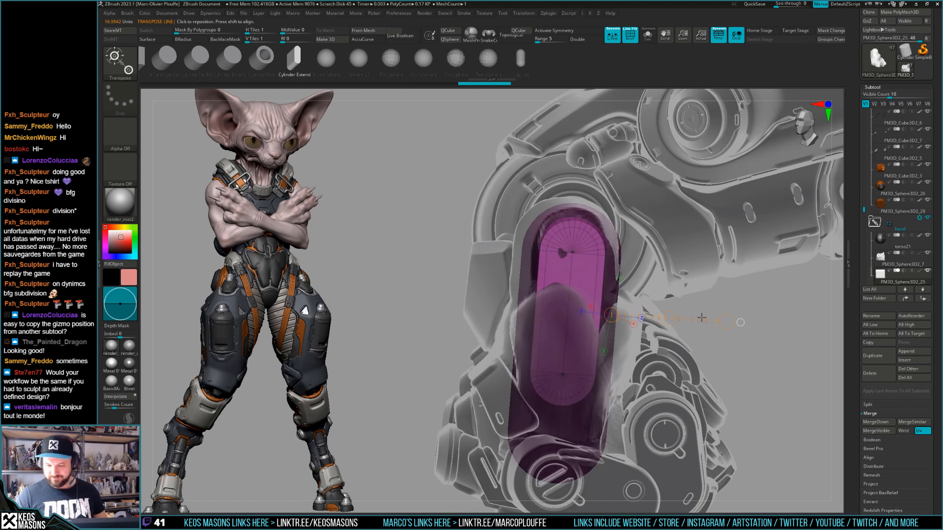
pyautogui.moveTo(668, 319); pyautogui.dragTo(664, 312)
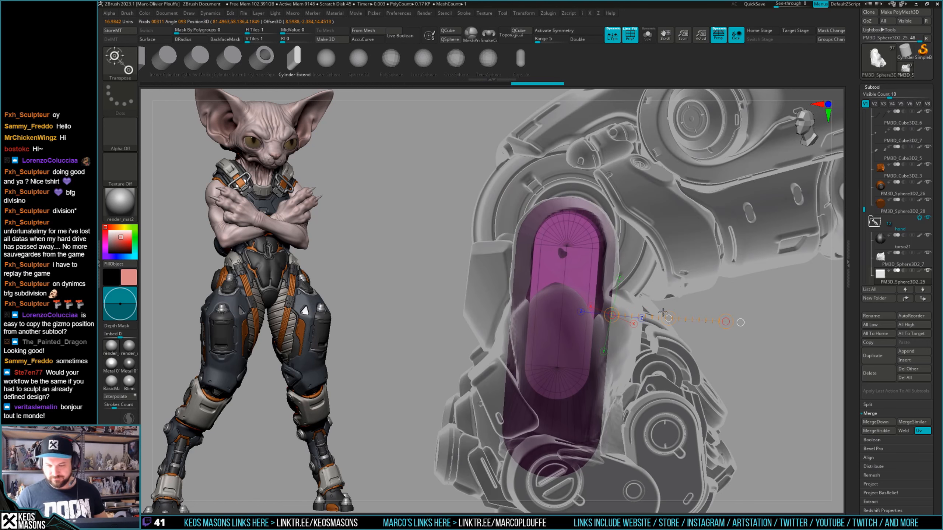
# Reposition the plate's depth against the hand's side from the front view with a Transpose line.
pyautogui.press('q')
pyautogui.moveTo(663, 312)
pyautogui.mouseDown(button='right')
pyautogui.moveTo(674, 345)
pyautogui.moveTo(685, 327)
pyautogui.moveTo(604, 316)
pyautogui.moveTo(621, 283)
pyautogui.mouseUp(button='right')
pyautogui.hotkey('ctrl', 'shift', 's')
pyautogui.hotkey('ctrl', 'shift', 's')
pyautogui.hotkey('ctrl', 'shift', 's')
pyautogui.press('w')
pyautogui.hotkey('ctrl', 'shift', 's')
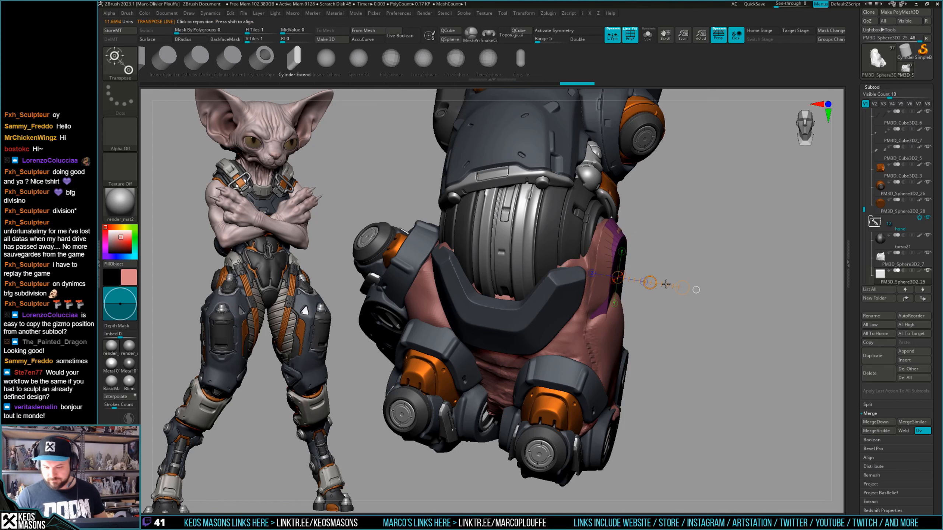
pyautogui.press('q')
pyautogui.hotkey('ctrl', 'shift', 's')
# Isolate the plate and assign its back face a polygroup separate from the front face and flared sides.
pyautogui.moveTo(726, 295)
pyautogui.mouseDown()
pyautogui.moveTo(716, 311)
pyautogui.moveTo(704, 301)
pyautogui.moveTo(722, 336)
pyautogui.mouseUp()
pyautogui.hotkey('ctrl', 'shift', 's')
pyautogui.hotkey('ctrl', 'shift', 's')
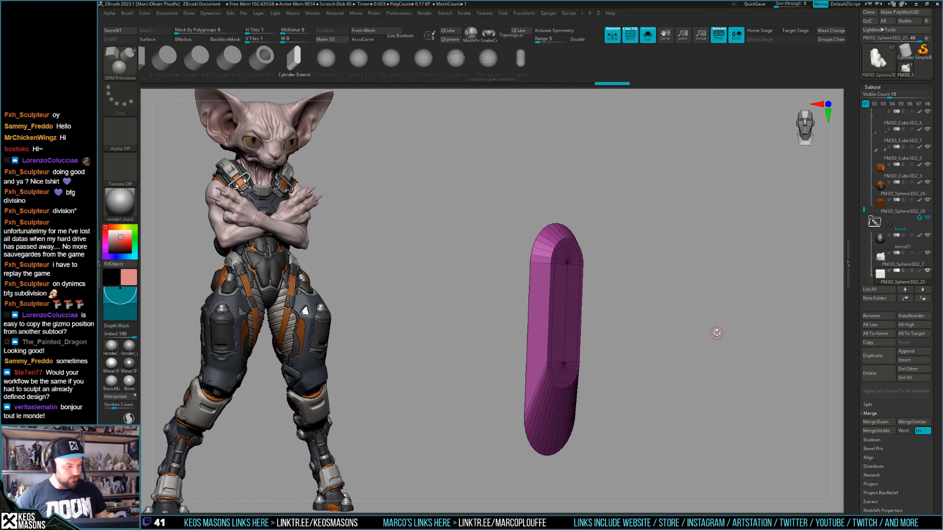
pyautogui.moveTo(657, 286)
pyautogui.mouseDown()
pyautogui.moveTo(677, 295)
pyautogui.moveTo(676, 272)
pyautogui.moveTo(671, 286)
pyautogui.moveTo(653, 285)
pyautogui.mouseUp()
pyautogui.hotkey('ctrl', 'w')
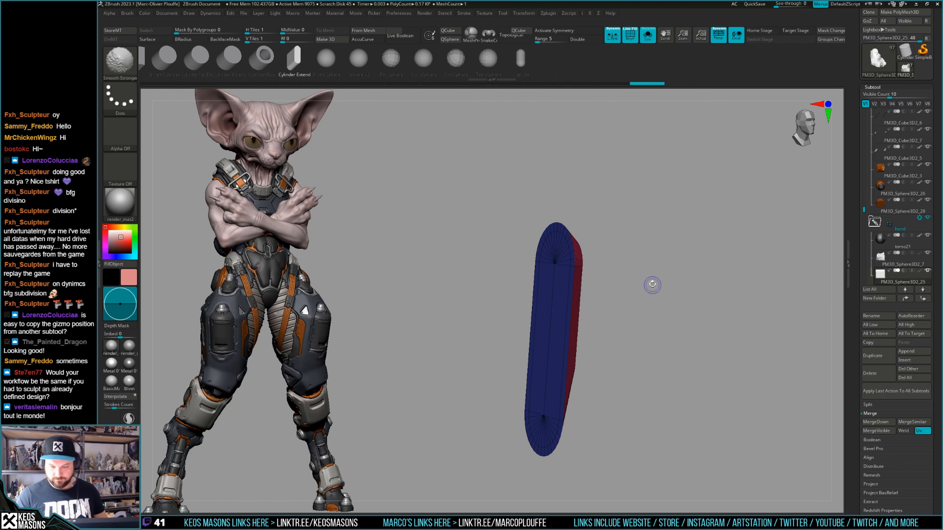
# Extrude the plate's back face polygroup with ZModeler to add a straight rim behind the flared sides.
pyautogui.press('b')
pyautogui.press('z')
pyautogui.press('m')
pyautogui.press('space')
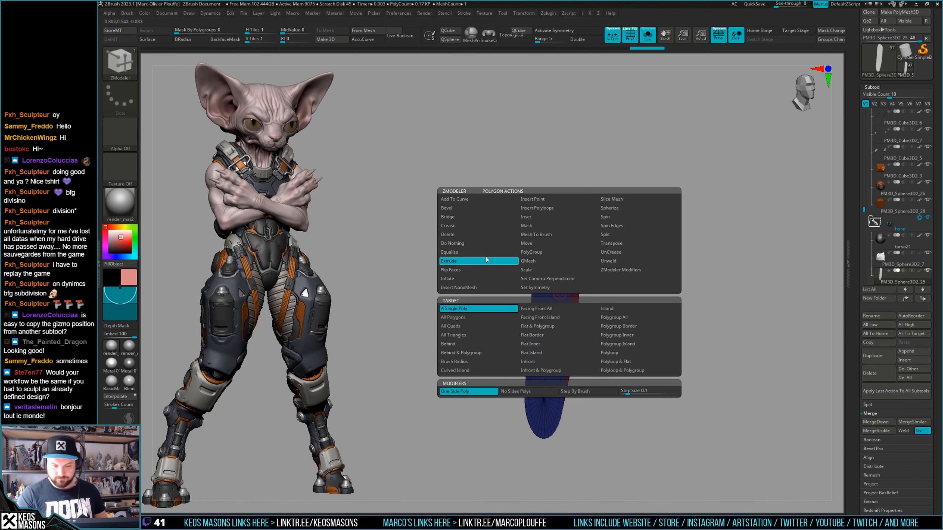
pyautogui.moveTo(557, 289); pyautogui.dragTo(551, 297)
pyautogui.hotkey('alt', 'shift', 's')
pyautogui.moveTo(679, 303); pyautogui.dragTo(623, 293)
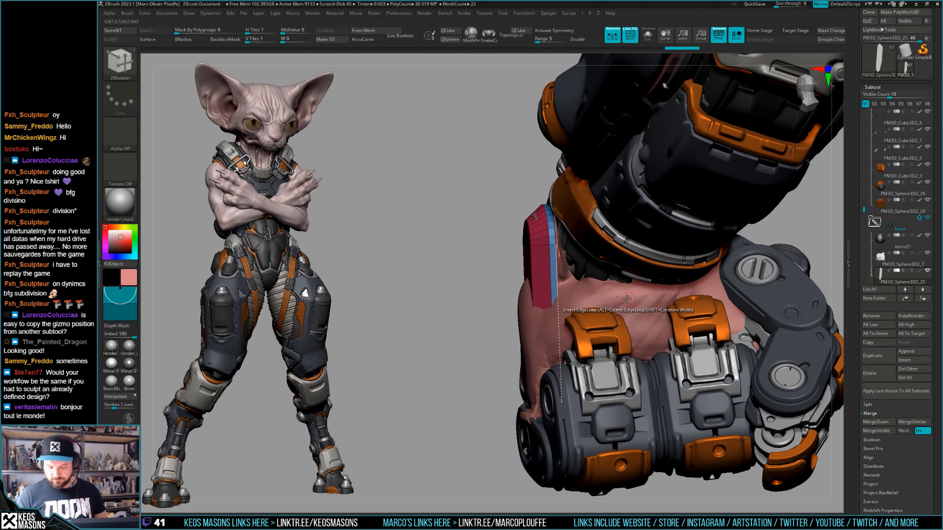
pyautogui.hotkey('alt', 'shift', 's')
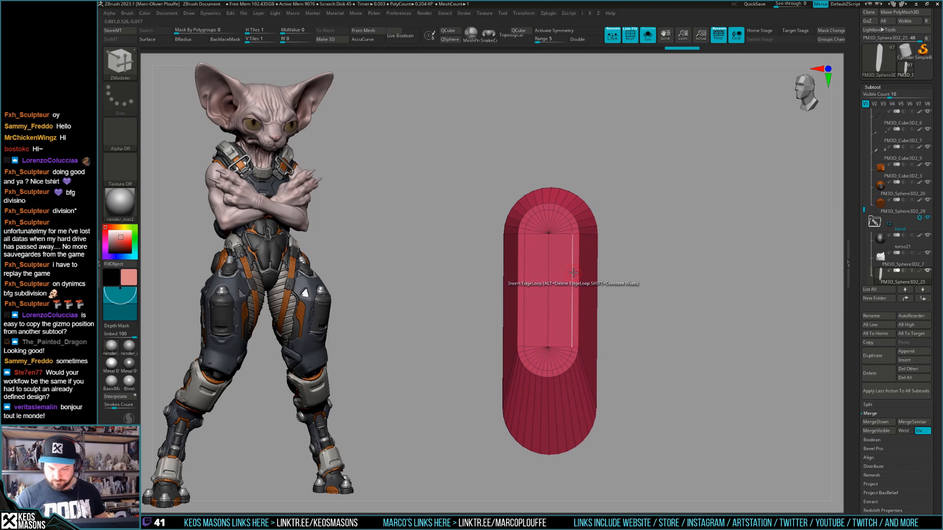
# Mask the plate's upper half and shorten the plate by moving its unmasked lower end up with a Transpose line.
pyautogui.keyDown('alt'); pyautogui.moveTo(631, 336); pyautogui.dragTo(637, 316); pyautogui.keyUp('alt')
pyautogui.moveTo(689, 286)
pyautogui.keyDown('ctrl'); pyautogui.mouseDown()
pyautogui.moveTo(470, 442)
pyautogui.moveTo(447, 475)
pyautogui.mouseUp(); pyautogui.keyUp('ctrl')
pyautogui.keyDown('ctrl'); pyautogui.click(503, 425); pyautogui.keyUp('ctrl')
pyautogui.press('w')
pyautogui.moveTo(554, 328); pyautogui.dragTo(554, 200)
pyautogui.hotkey('alt', 'shift', 's')
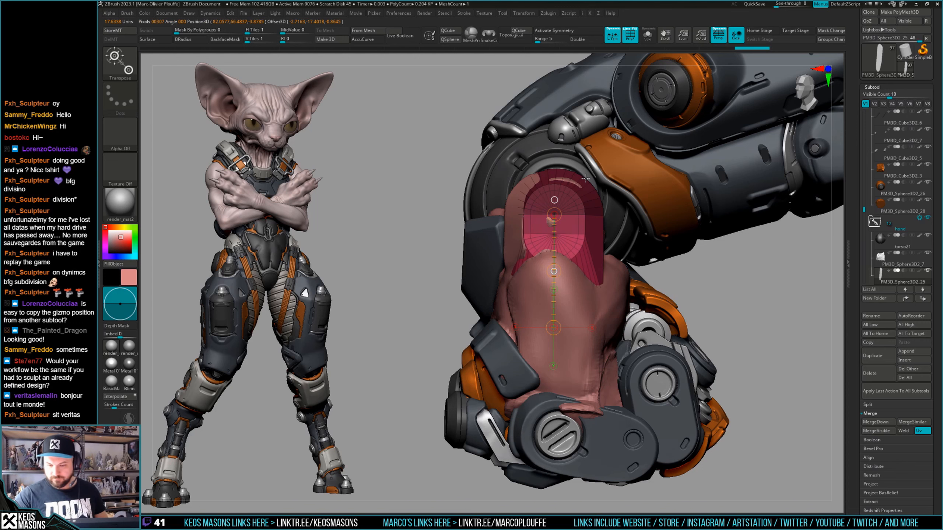
# Flatten the plate's rounded lower end with a Transpose line and move that end slightly down over the hand.
pyautogui.hotkey('alt', 'shift', 's')
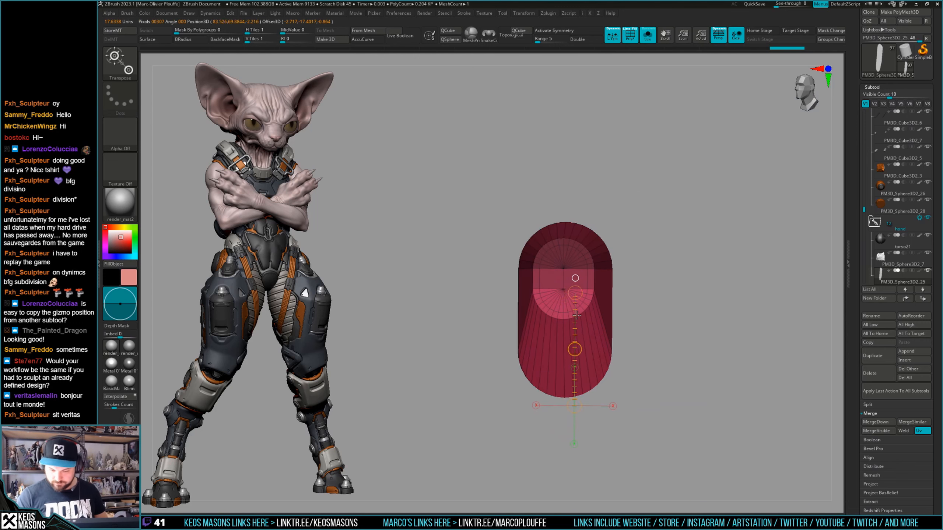
pyautogui.moveTo(563, 311); pyautogui.dragTo(563, 293)
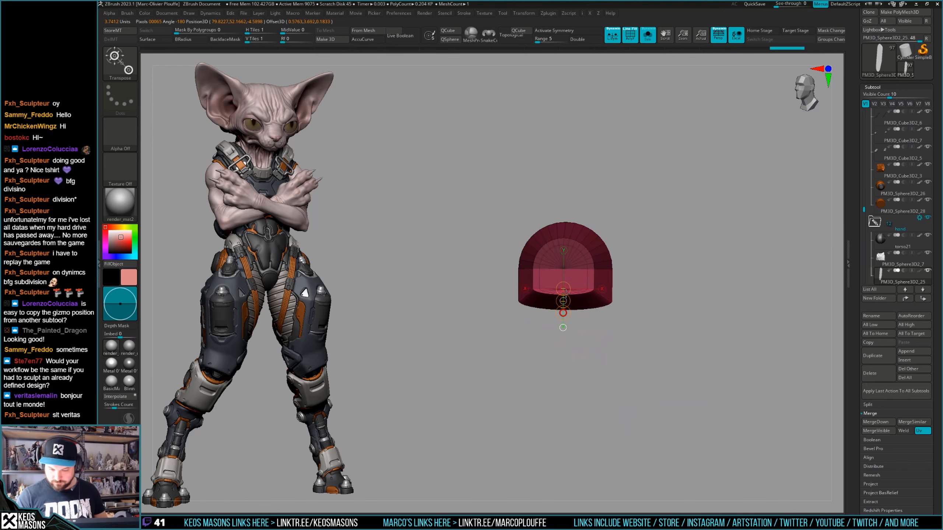
pyautogui.press('q')
pyautogui.hotkey('alt', 'shift', 's')
pyautogui.moveTo(693, 270); pyautogui.dragTo(656, 285)
pyautogui.press('w')
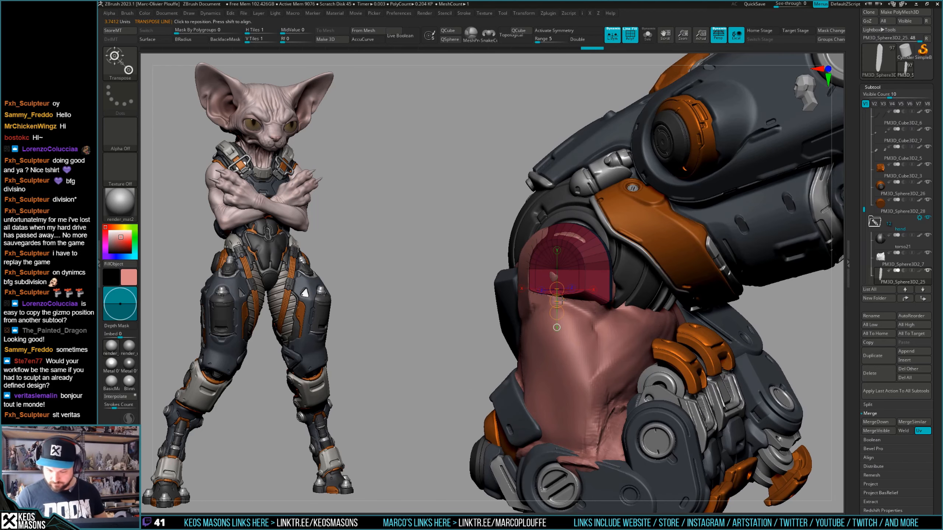
pyautogui.moveTo(562, 300); pyautogui.dragTo(557, 313)
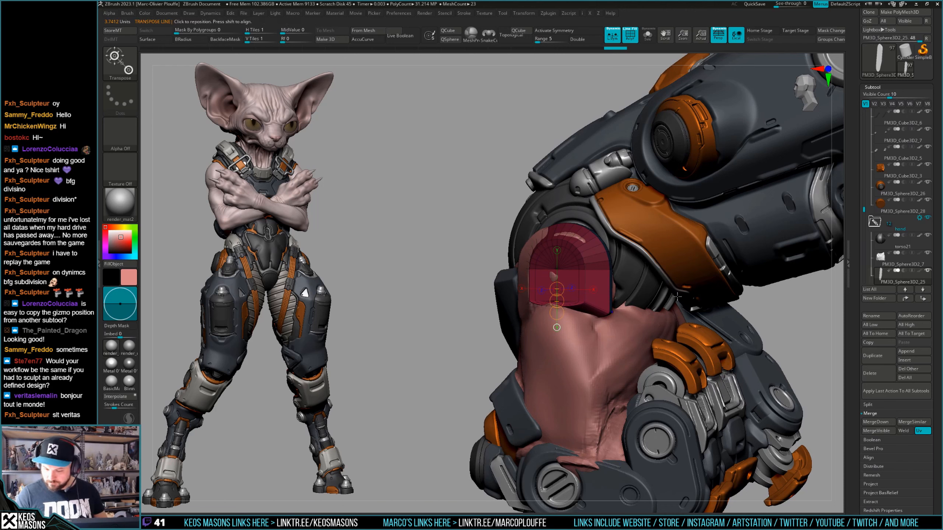
# Lengthen the plate by moving its flattened lower end further down with a new Transpose line.
pyautogui.moveTo(597, 313); pyautogui.dragTo(605, 305, button='right')
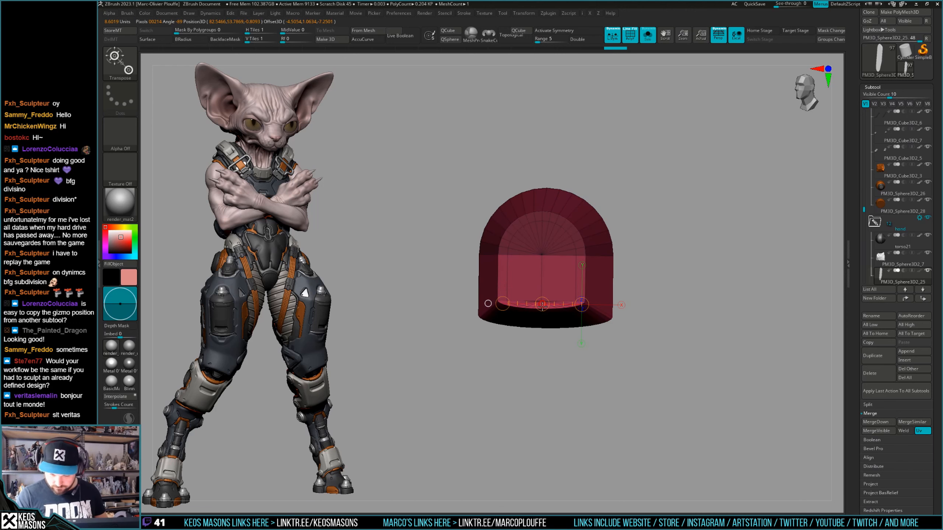
pyautogui.keyDown('ctrl'); pyautogui.moveTo(542, 304); pyautogui.dragTo(542, 390, button='right'); pyautogui.keyUp('ctrl')
pyautogui.moveTo(540, 408); pyautogui.dragTo(540, 418)
pyautogui.keyDown('ctrl'); pyautogui.moveTo(590, 375); pyautogui.dragTo(617, 217, button='right'); pyautogui.keyUp('ctrl')
pyautogui.press('q')
pyautogui.keyDown('alt'); pyautogui.moveTo(699, 317); pyautogui.dragTo(648, 256, button='right'); pyautogui.keyUp('alt')
pyautogui.moveTo(701, 316); pyautogui.dragTo(744, 341, button='right')
pyautogui.hotkey('shift', 't')
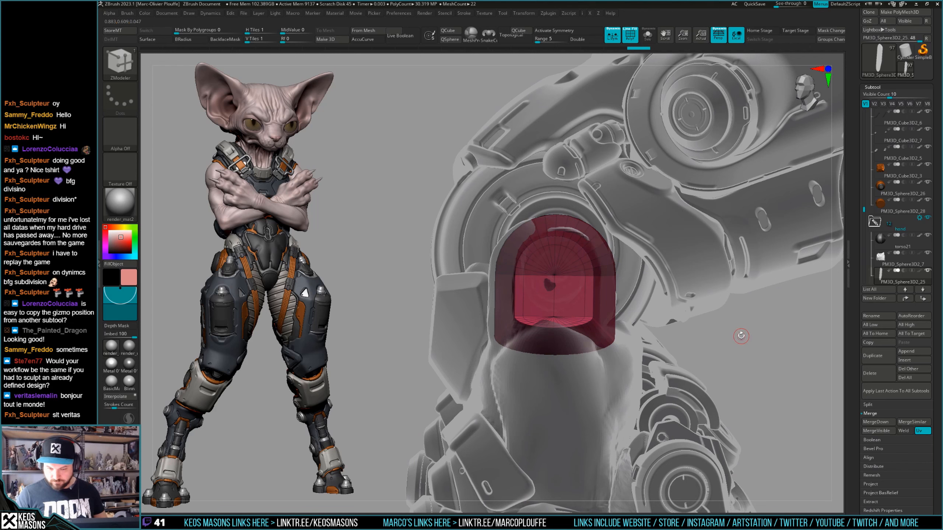
# Clear the mask and reposition the whole shortened plate over the wrist joint with a Transpose line.
pyautogui.press('w')
pyautogui.hotkey('shift', 't')
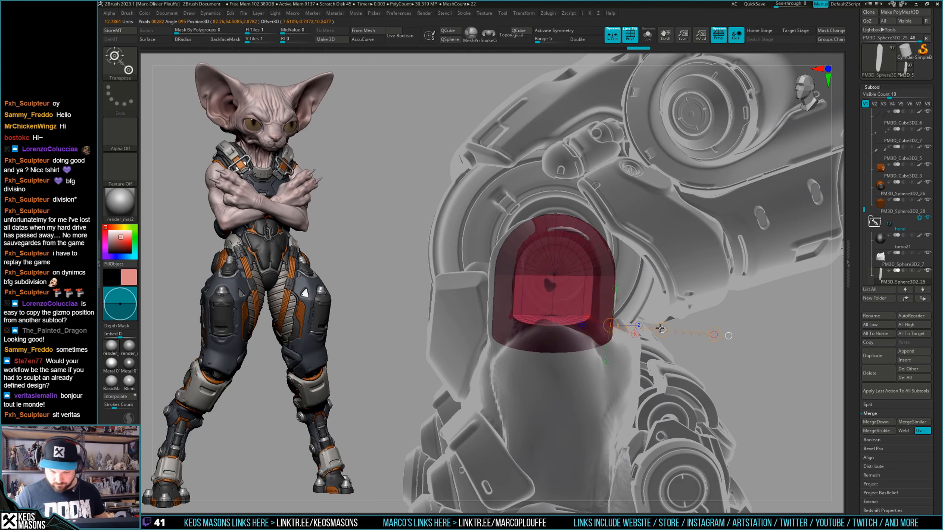
pyautogui.keyDown('ctrl'); pyautogui.moveTo(760, 316); pyautogui.dragTo(773, 327); pyautogui.keyUp('ctrl')
pyautogui.moveTo(663, 329); pyautogui.dragTo(673, 350)
pyautogui.press('q')
# Isolate the plate and insert horizontal edge loops across its straight lower section with ZModeler.
pyautogui.hotkey('alt', 's')
pyautogui.hotkey('shift', 'f')
pyautogui.hotkey('alt', 's')
pyautogui.hotkey('shift', 'f')
pyautogui.hotkey('alt', 's')
pyautogui.hotkey('shift', 'f')
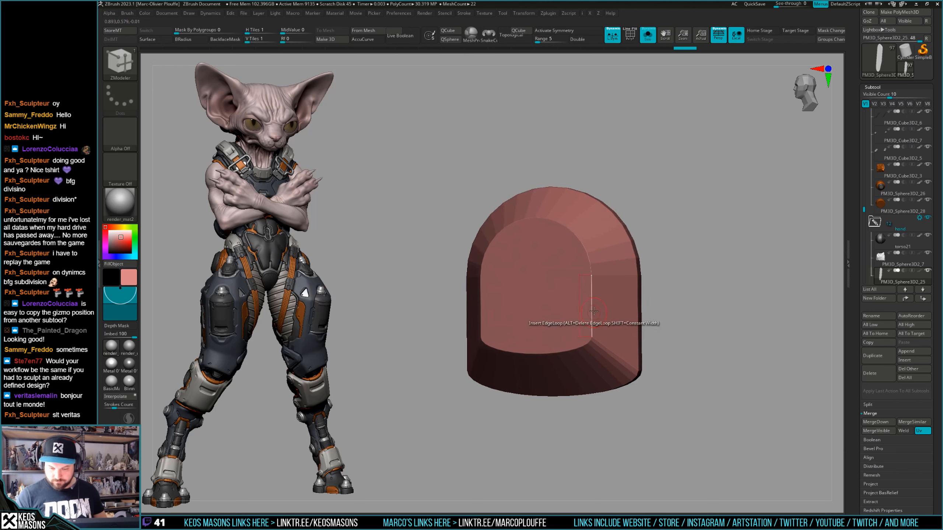
pyautogui.hotkey('shift', 'f')
pyautogui.press('space')
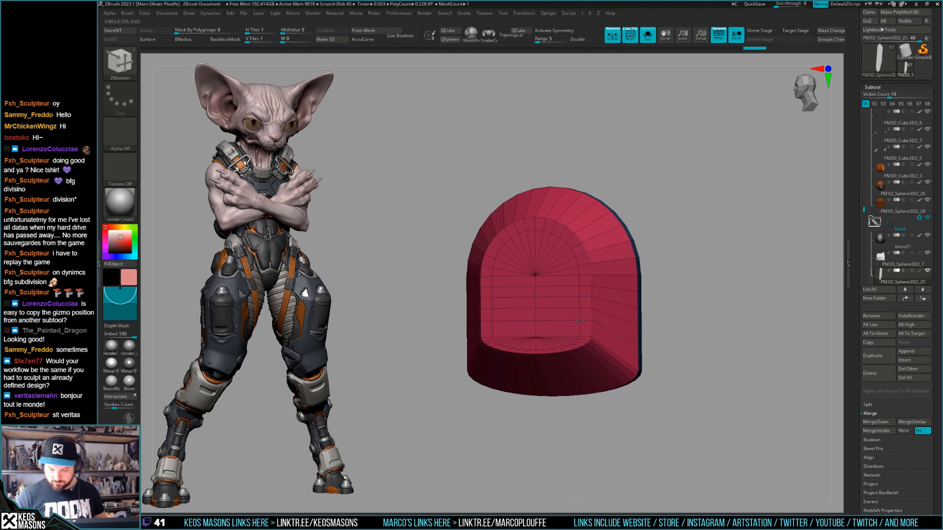
pyautogui.moveTo(700, 336)
pyautogui.keyDown('alt'); pyautogui.mouseDown()
pyautogui.moveTo(705, 309)
pyautogui.moveTo(711, 339)
pyautogui.moveTo(663, 335)
pyautogui.moveTo(665, 350)
pyautogui.moveTo(671, 342)
pyautogui.mouseUp(); pyautogui.keyUp('alt')
pyautogui.hotkey('alt', 's')
pyautogui.hotkey('alt', 's')
pyautogui.hotkey('shift', 'f')
pyautogui.hotkey('shift', 'f')
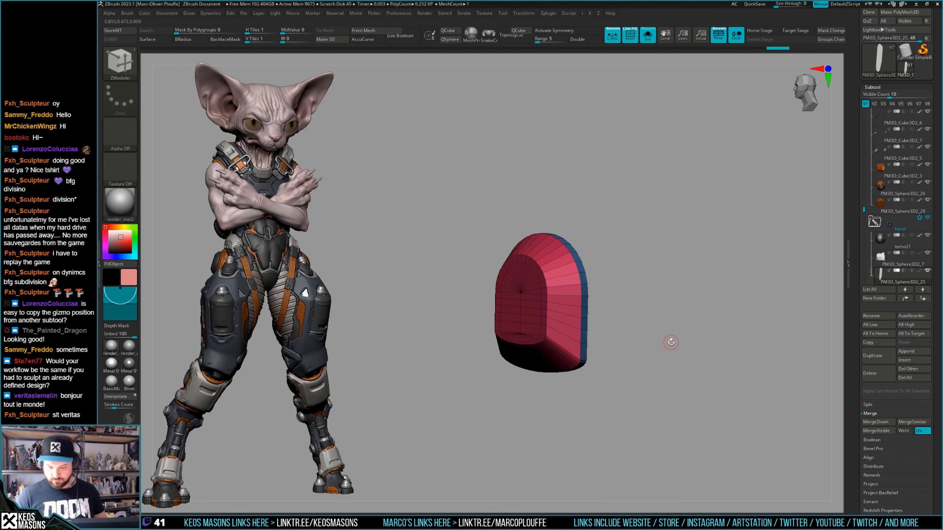
# Separate the plate's front face and flared sides into different polygroups and smooth the plate with dynamic subdivision.
pyautogui.hotkey('ctrl', 'w')
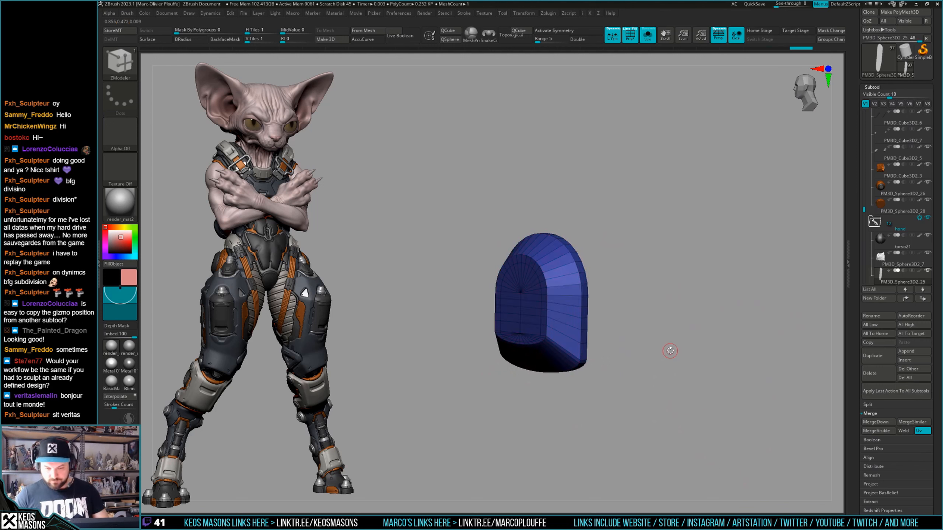
pyautogui.hotkey('ctrl', 'z')
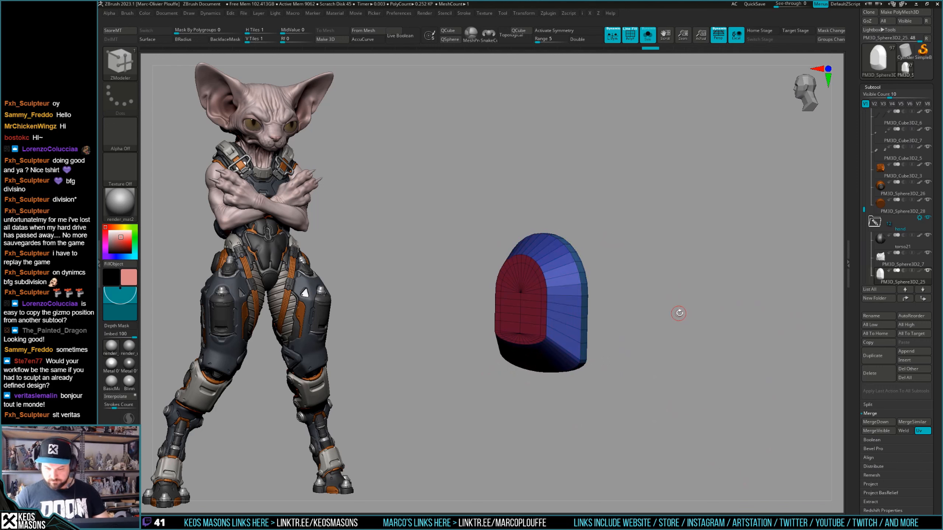
pyautogui.moveTo(687, 329); pyautogui.dragTo(680, 323)
pyautogui.hotkey('shift', 'f')
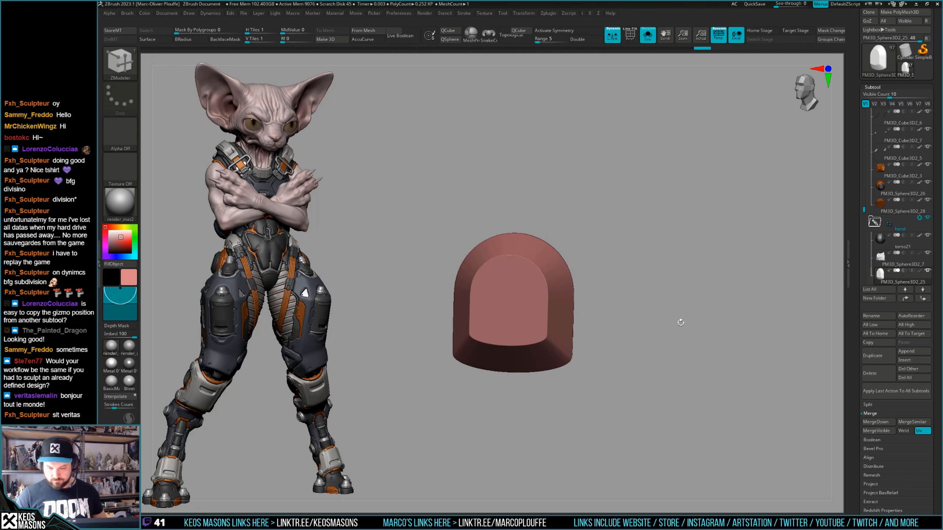
pyautogui.press('space')
pyautogui.click(660, 268)
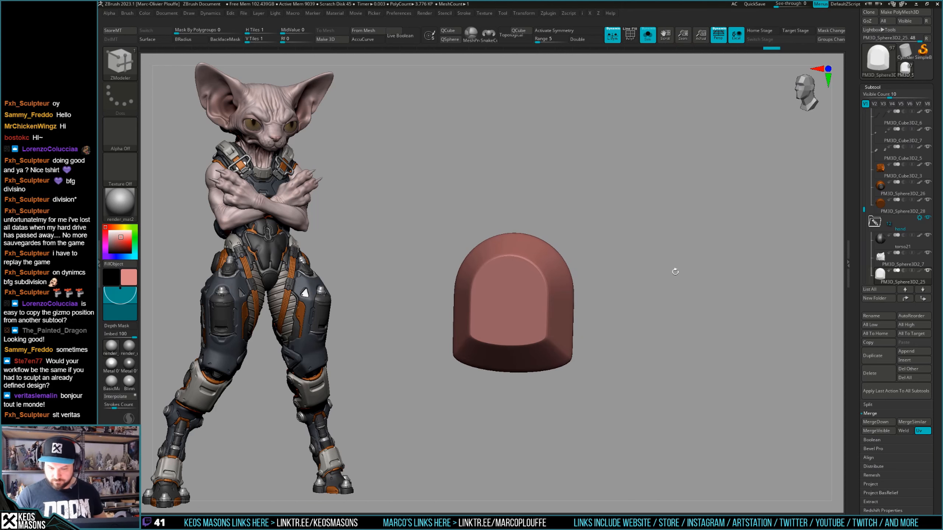
# Fill the plate with the armour's dark blue-grey colour and restore red as the working colour.
pyautogui.hotkey('alt', 's')
pyautogui.moveTo(569, 305); pyautogui.dragTo(582, 314)
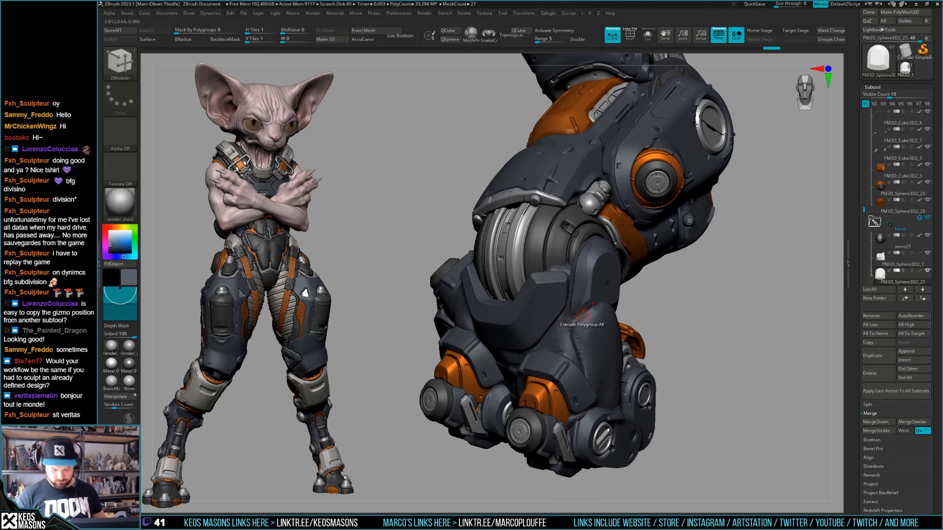
pyautogui.hotkey('alt', 's')
pyautogui.press('space')
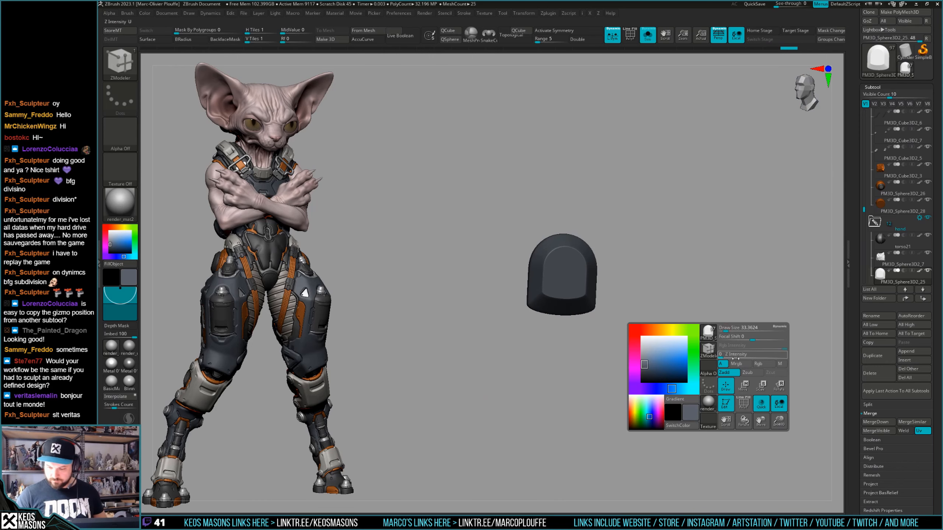
pyautogui.hotkey('alt', 's')
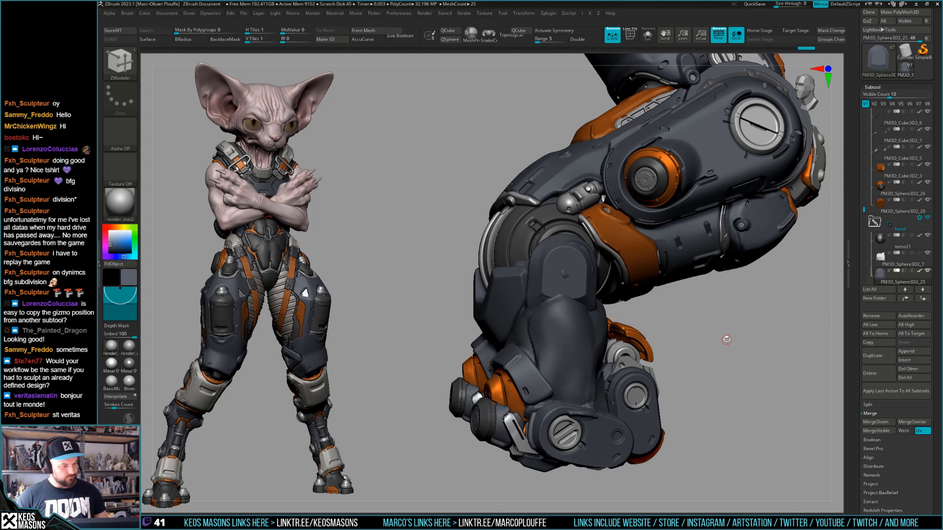
pyautogui.hotkey('alt', 's')
pyautogui.press('space')
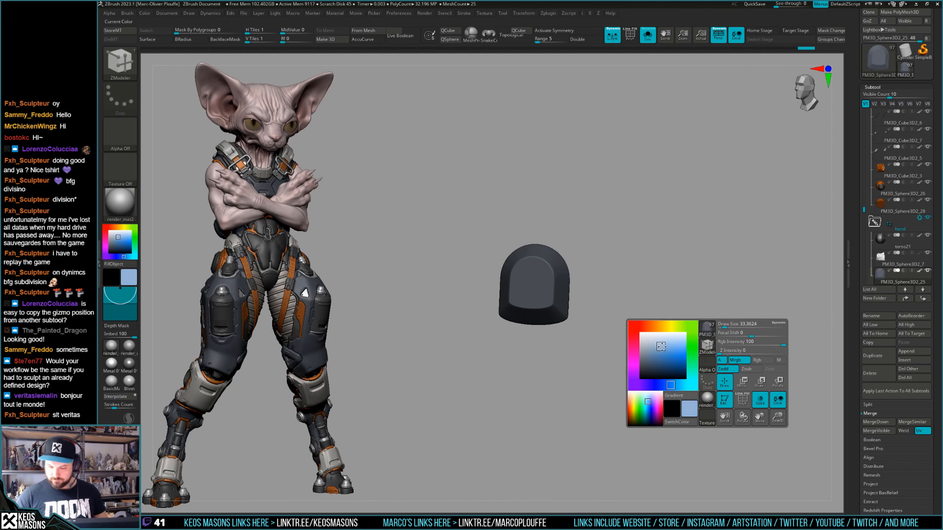
pyautogui.click(665, 348)
pyautogui.hotkey('alt', 's')
pyautogui.moveTo(700, 325); pyautogui.dragTo(663, 339)
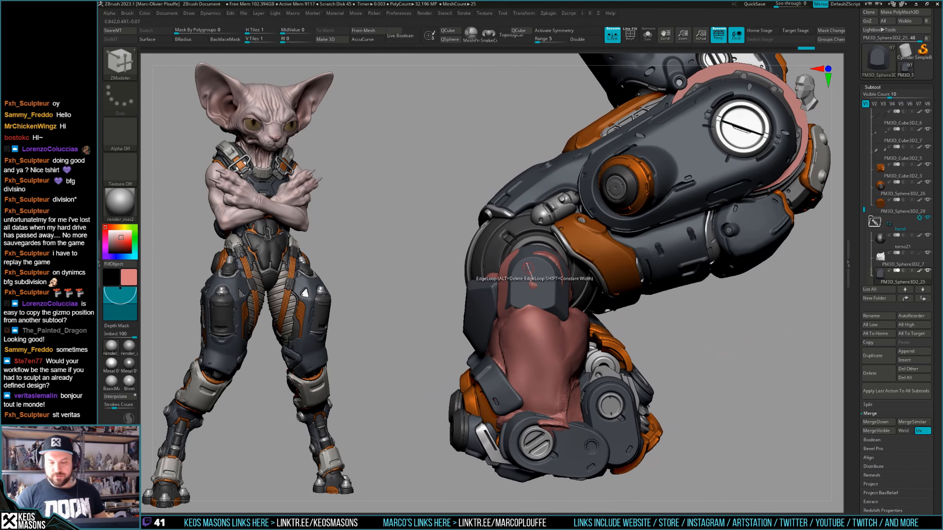
# Select the red hand block subtool and rework its surface around the side plate with the ClayBuildup brush.
pyautogui.moveTo(692, 300); pyautogui.dragTo(671, 302)
pyautogui.press('b')
pyautogui.press('c')
pyautogui.press('b')
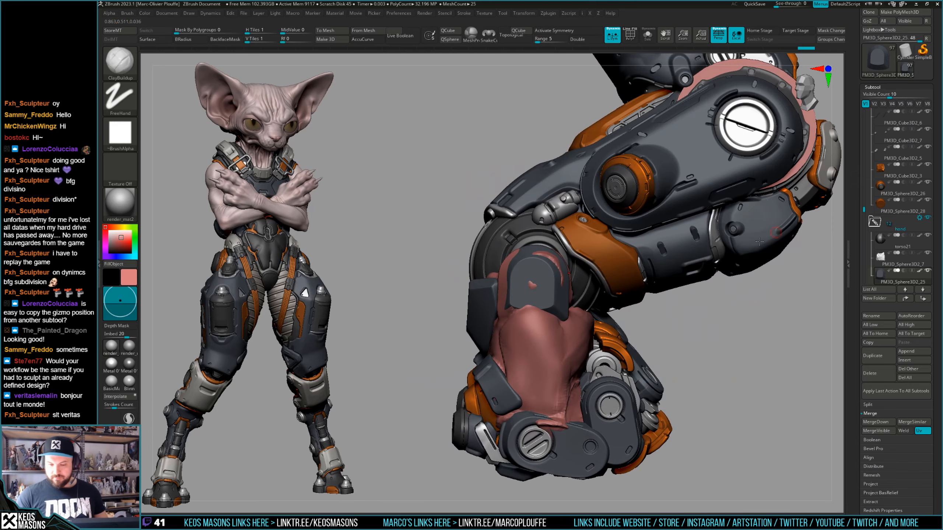
pyautogui.click(884, 257)
pyautogui.moveTo(729, 330)
pyautogui.keyDown('alt'); pyautogui.mouseDown()
pyautogui.moveTo(714, 357)
pyautogui.moveTo(742, 328)
pyautogui.mouseUp(); pyautogui.keyUp('alt')
pyautogui.press('space')
pyautogui.click(623, 279)
pyautogui.press('space')
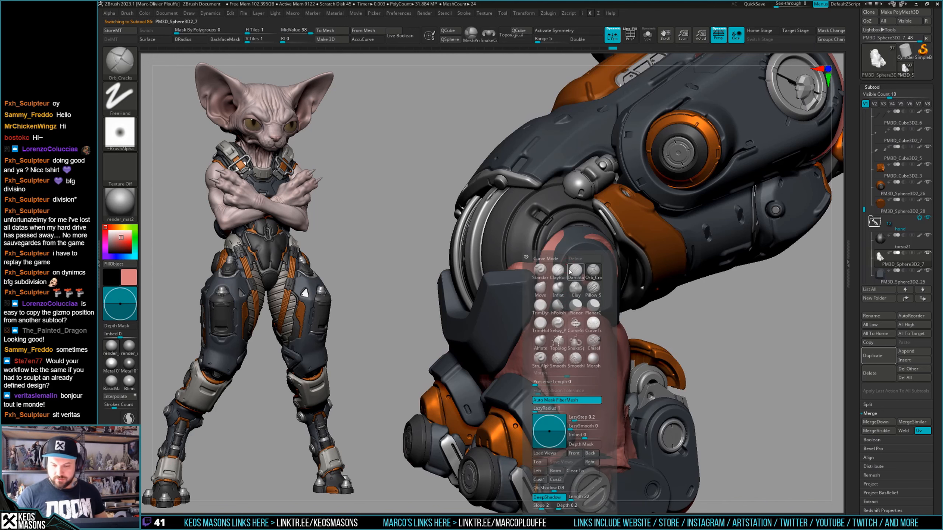
pyautogui.click(561, 271)
pyautogui.moveTo(687, 286); pyautogui.dragTo(560, 260)
pyautogui.press('space')
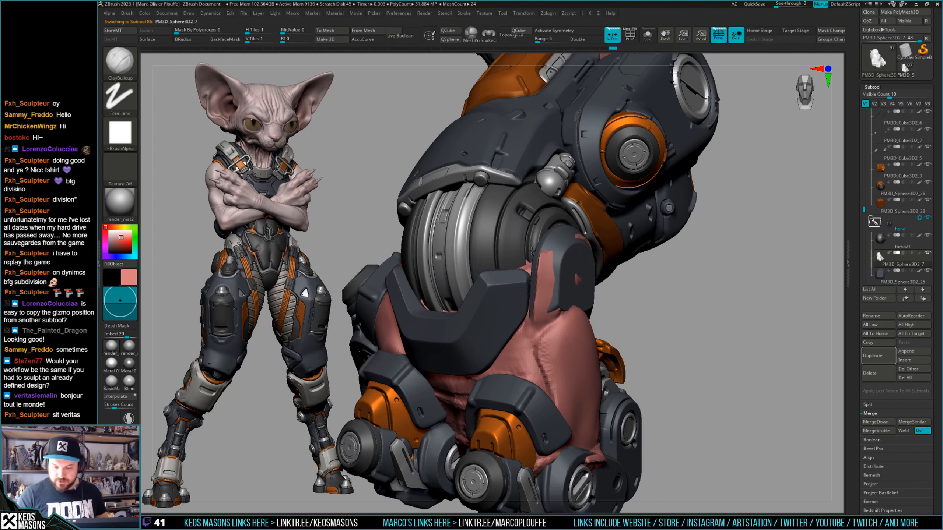
pyautogui.keyDown('alt'); pyautogui.moveTo(526, 325); pyautogui.dragTo(534, 351); pyautogui.keyUp('alt')
pyautogui.moveTo(716, 290); pyautogui.dragTo(593, 241)
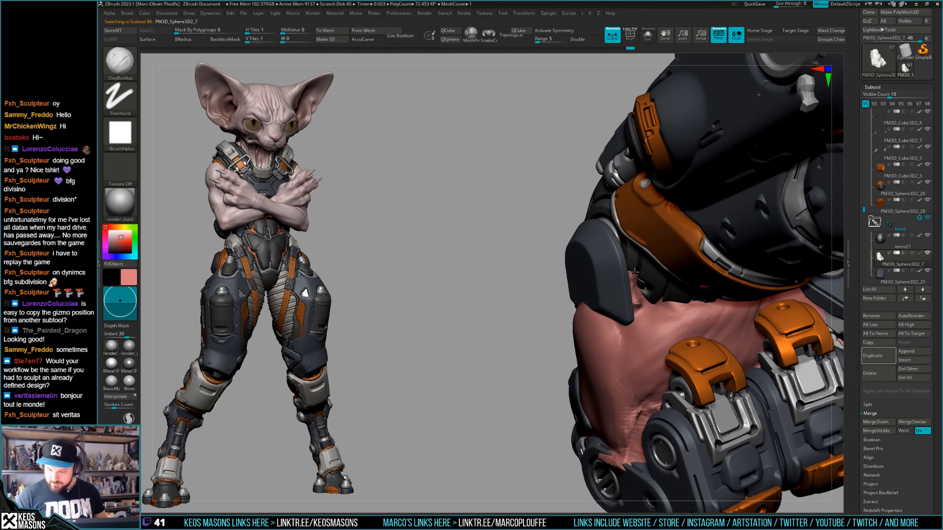
pyautogui.moveTo(631, 283)
pyautogui.mouseDown(button='right')
pyautogui.moveTo(672, 256)
pyautogui.moveTo(664, 282)
pyautogui.moveTo(682, 318)
pyautogui.moveTo(597, 266)
pyautogui.moveTo(697, 257)
pyautogui.moveTo(712, 311)
pyautogui.moveTo(691, 263)
pyautogui.moveTo(607, 261)
pyautogui.moveTo(605, 278)
pyautogui.mouseUp(button='right')
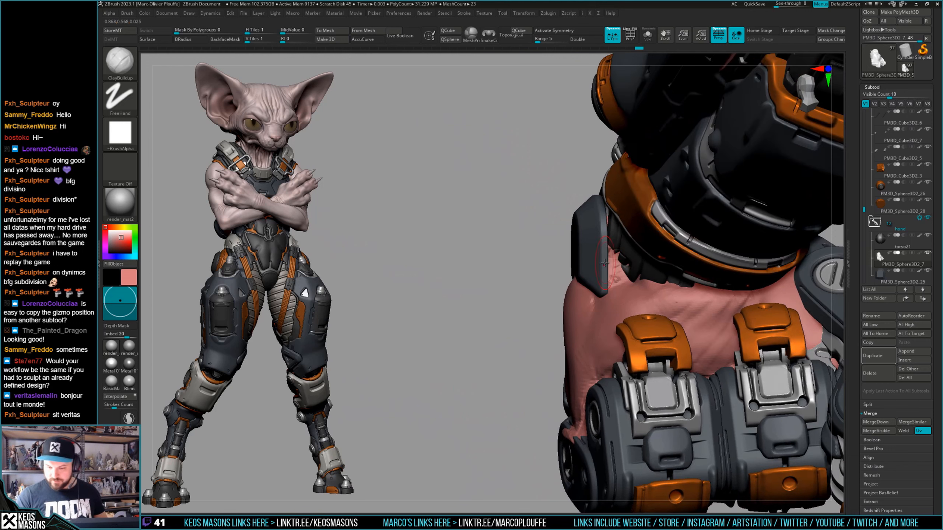
# Select the arched side plate, isolate it with ZModeler active and show only its flat arched face polygroup.
pyautogui.keyDown('alt'); pyautogui.click(598, 277); pyautogui.keyUp('alt')
pyautogui.hotkey('alt', 's')
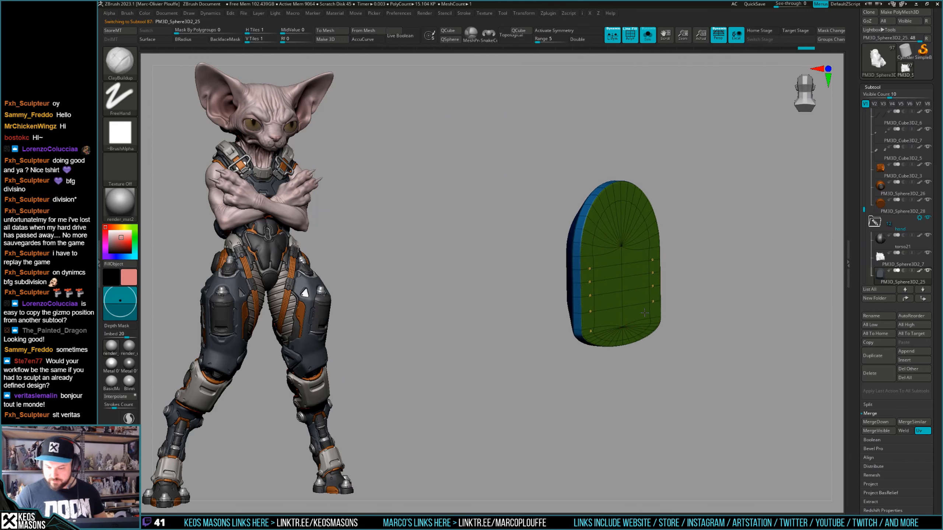
pyautogui.press('b')
pyautogui.press('z')
pyautogui.press('m')
pyautogui.moveTo(644, 313); pyautogui.dragTo(620, 305, button='right')
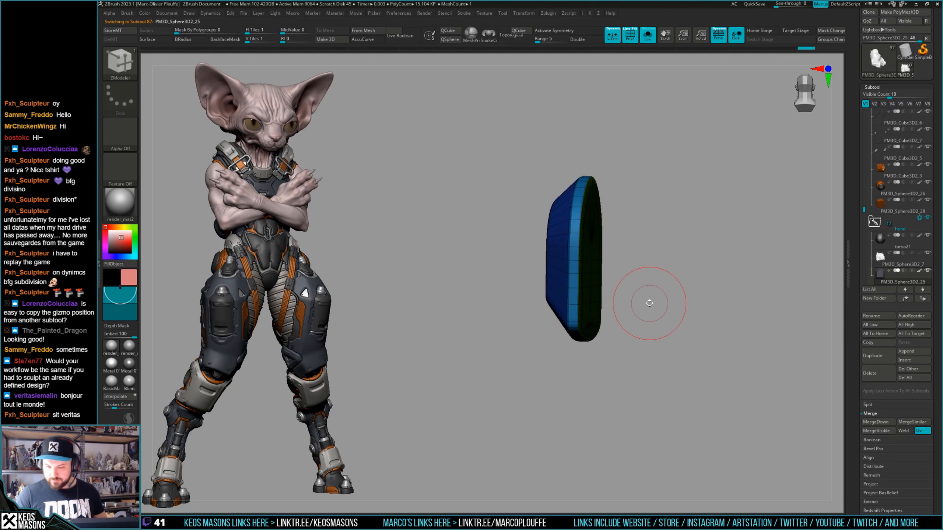
pyautogui.keyDown('ctrl'); pyautogui.keyDown('shift'); pyautogui.click(599, 283); pyautogui.keyUp('shift'); pyautogui.keyUp('ctrl')
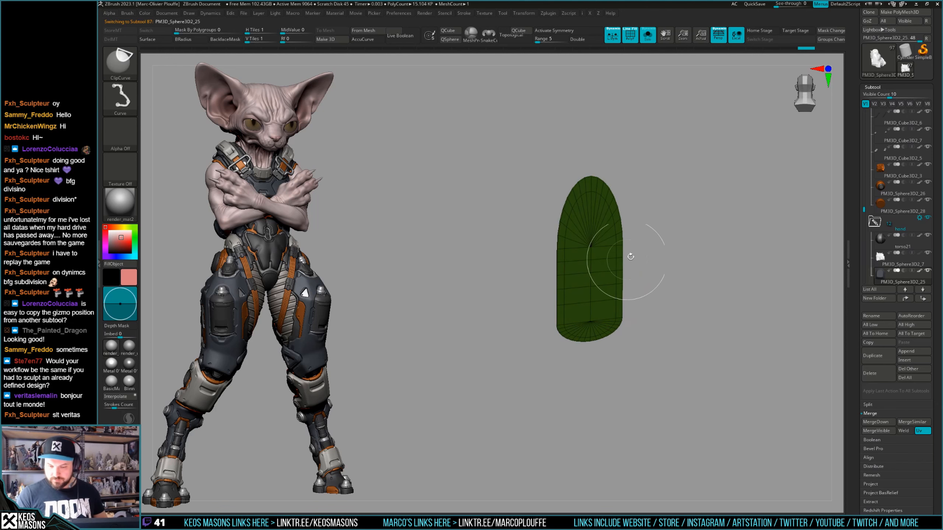
# Give the lower section of that flat face its own polygroup and extrude it outward into a stepped block.
pyautogui.keyDown('ctrl'); pyautogui.keyDown('alt'); pyautogui.keyDown('shift'); pyautogui.moveTo(636, 205); pyautogui.dragTo(651, 263); pyautogui.keyUp('shift'); pyautogui.keyUp('alt'); pyautogui.keyUp('ctrl')
pyautogui.hotkey('alt', 's')
pyautogui.moveTo(667, 256); pyautogui.dragTo(654, 304, button='right')
pyautogui.hotkey('alt', 's')
pyautogui.hotkey('ctrl', 'w')
pyautogui.keyDown('ctrl'); pyautogui.keyDown('shift'); pyautogui.click(703, 280); pyautogui.keyUp('shift'); pyautogui.keyUp('ctrl')
pyautogui.press('space')
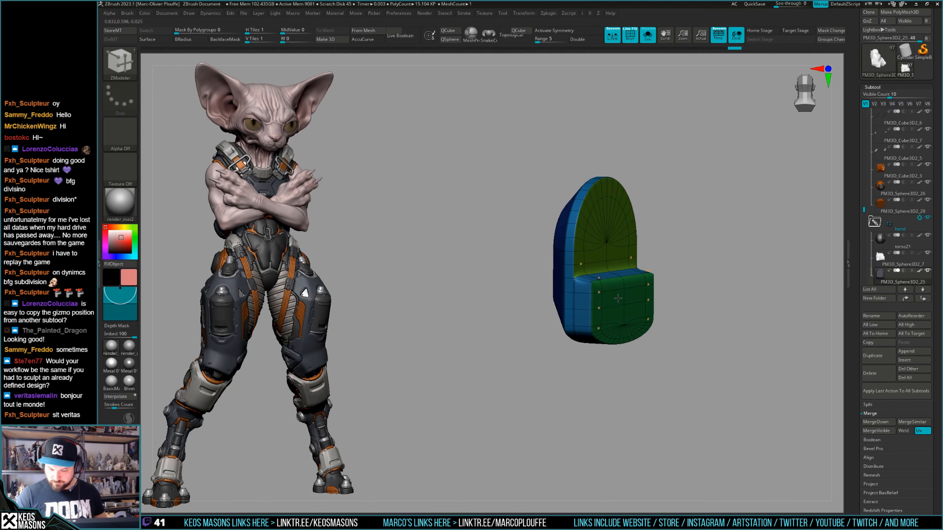
pyautogui.moveTo(617, 298); pyautogui.dragTo(616, 299)
pyautogui.hotkey('alt', 's')
pyautogui.moveTo(616, 300)
pyautogui.mouseDown(button='right')
pyautogui.moveTo(605, 309)
pyautogui.moveTo(621, 297)
pyautogui.moveTo(616, 312)
pyautogui.moveTo(626, 310)
pyautogui.moveTo(639, 329)
pyautogui.moveTo(695, 330)
pyautogui.moveTo(685, 345)
pyautogui.moveTo(594, 307)
pyautogui.moveTo(595, 316)
pyautogui.moveTo(648, 274)
pyautogui.mouseUp(button='right')
pyautogui.hotkey('alt', 's')
# Mask the plate and move the extruded block's unmasked upper edge with the transpose line to slope the ledge.
pyautogui.press('ctrl')
pyautogui.press('w')
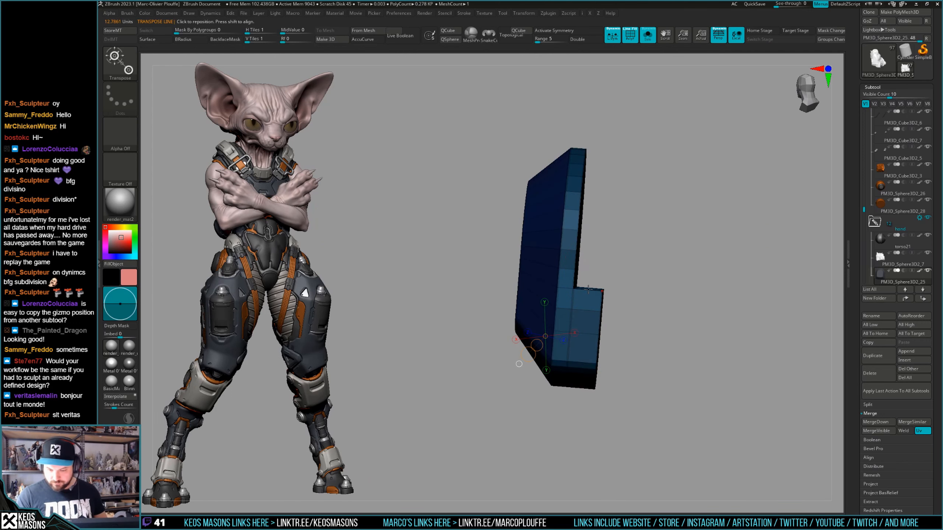
pyautogui.moveTo(574, 273); pyautogui.dragTo(575, 270)
pyautogui.moveTo(589, 323); pyautogui.dragTo(581, 296, button='right')
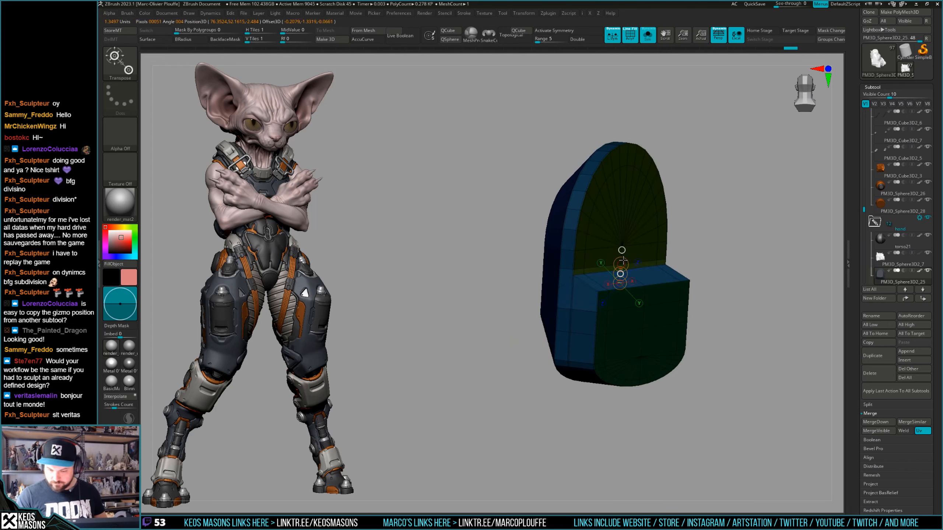
pyautogui.hotkey('alt', 's')
pyautogui.moveTo(585, 314); pyautogui.dragTo(677, 297, button='right')
pyautogui.hotkey('alt', 's')
pyautogui.keyDown('ctrl'); pyautogui.moveTo(676, 297); pyautogui.dragTo(682, 303); pyautogui.keyUp('ctrl')
pyautogui.keyDown('ctrl'); pyautogui.moveTo(667, 301); pyautogui.dragTo(620, 270); pyautogui.keyUp('ctrl')
pyautogui.keyDown('ctrl'); pyautogui.click(661, 297); pyautogui.keyUp('ctrl')
pyautogui.moveTo(664, 300); pyautogui.dragTo(630, 310, button='right')
pyautogui.press('w')
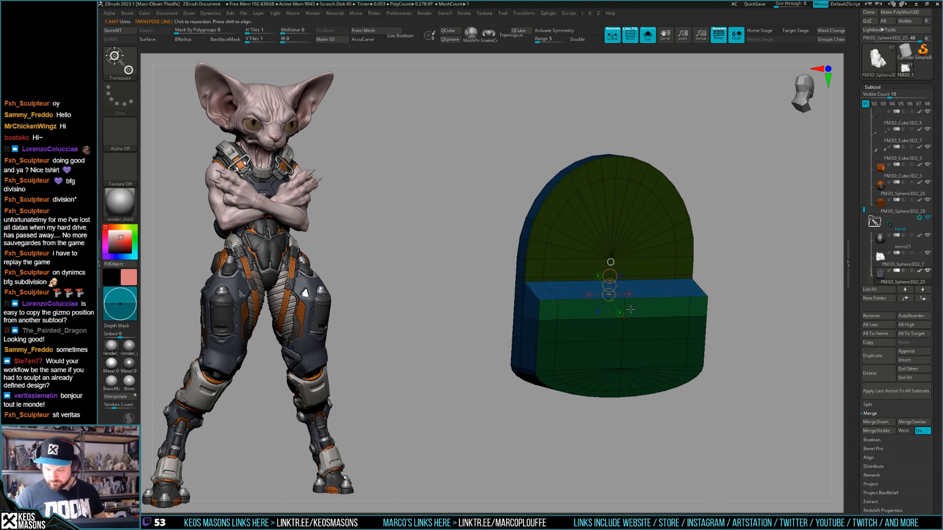
# Mask around the extruded block and shift its front with the transpose line to adjust how far it protrudes.
pyautogui.press('q')
pyautogui.moveTo(572, 322); pyautogui.dragTo(619, 331, button='right')
pyautogui.hotkey('alt', 's')
pyautogui.hotkey('alt', 's')
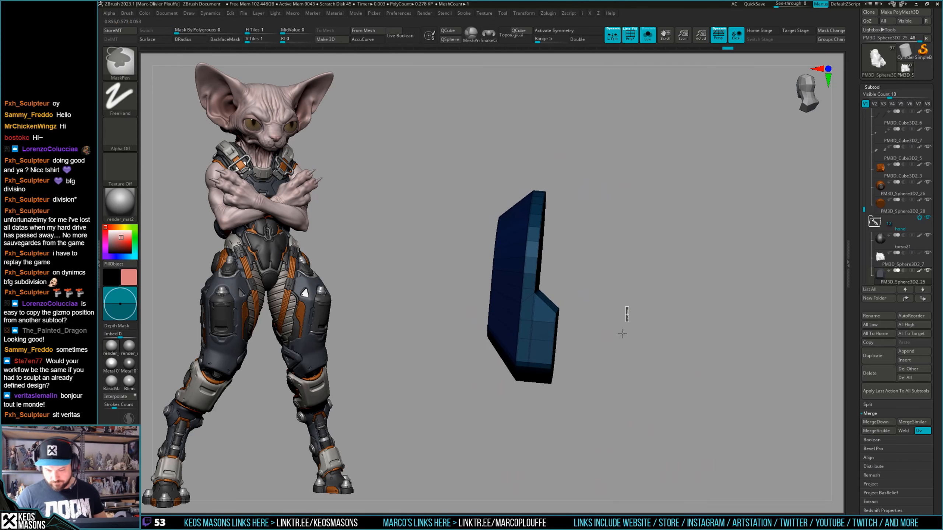
pyautogui.keyDown('ctrl'); pyautogui.moveTo(622, 269); pyautogui.dragTo(546, 403); pyautogui.keyUp('ctrl')
pyautogui.moveTo(546, 402); pyautogui.dragTo(594, 337, button='right')
pyautogui.press('w')
pyautogui.moveTo(595, 336); pyautogui.dragTo(648, 346)
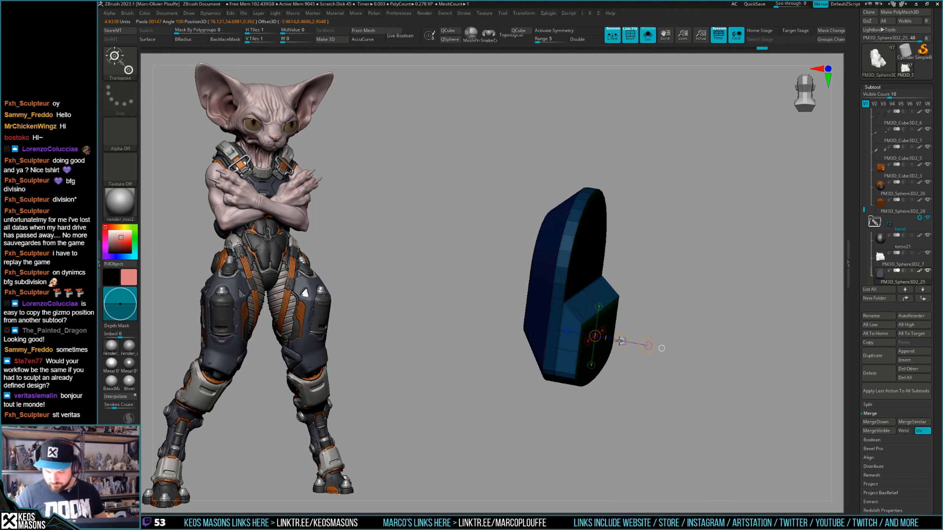
pyautogui.press('q')
pyautogui.hotkey('alt', 's')
pyautogui.moveTo(663, 347); pyautogui.dragTo(614, 344, button='right')
pyautogui.hotkey('alt', 's')
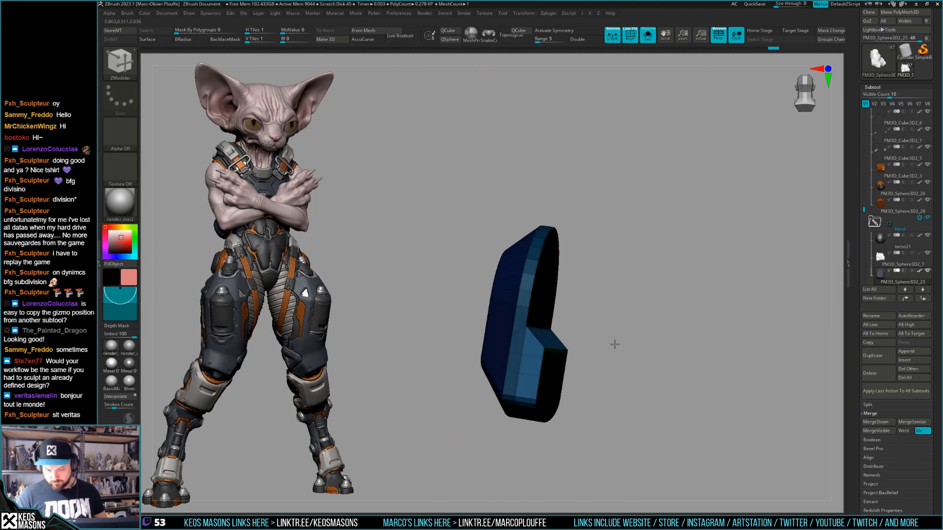
# Smooth the reshaped plate with dynamic subdivision and compare it with the surrounding arm parts.
pyautogui.hotkey('alt', 's')
pyautogui.hotkey('alt', 's')
pyautogui.hotkey('shift', 'f')
pyautogui.moveTo(564, 371); pyautogui.dragTo(561, 323, button='right')
pyautogui.hotkey('shift', 'f')
pyautogui.hotkey('shift', 'f')
pyautogui.press('d')
pyautogui.hotkey('alt', 's')
pyautogui.hotkey('alt', 's')
pyautogui.hotkey('shift', 'f')
# Assign the sloped band between the arched face and the extruded block to its own polygroup.
pyautogui.press('space')
pyautogui.click(489, 243)
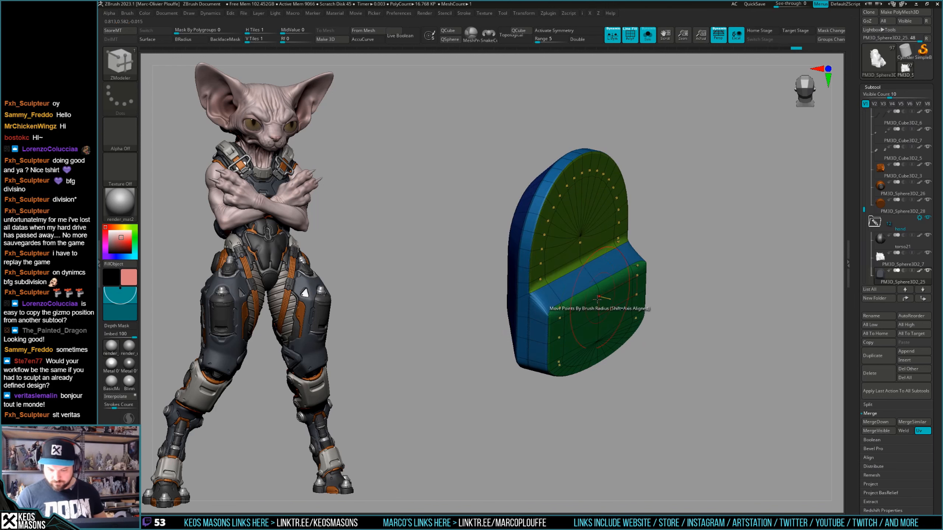
pyautogui.press('shift')
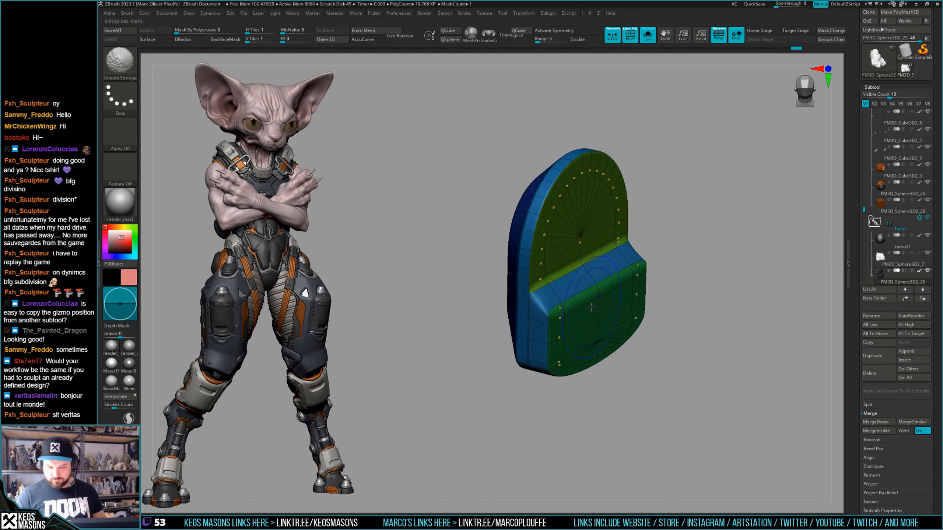
pyautogui.hotkey('shift', 'f')
pyautogui.hotkey('shift', 'f')
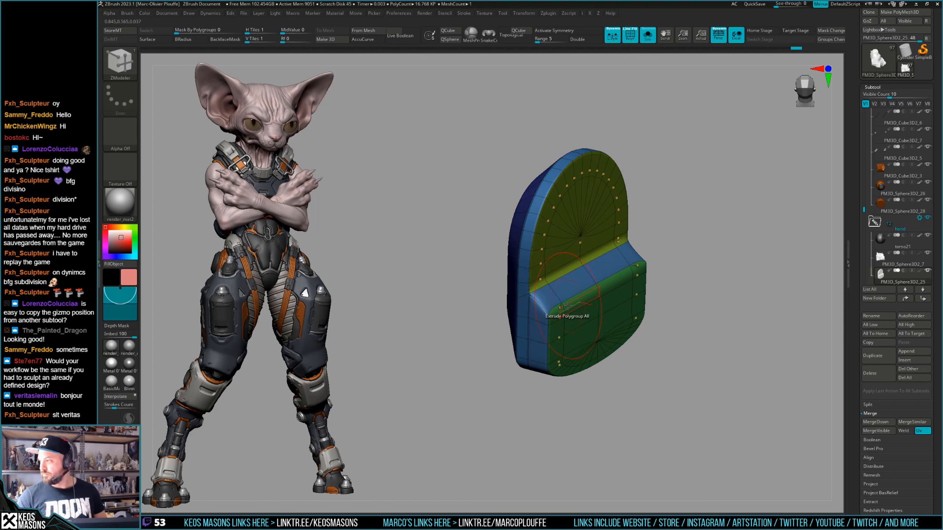
pyautogui.hotkey('shift', 'd')
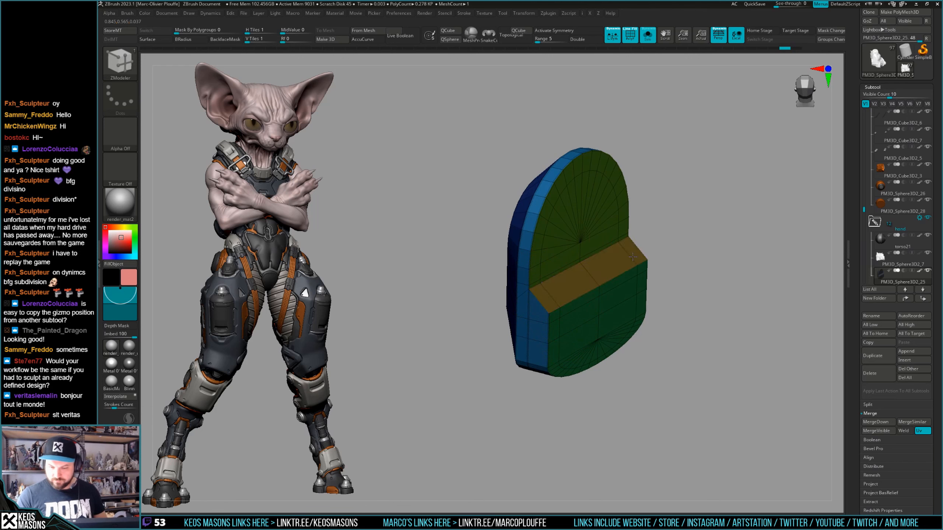
pyautogui.moveTo(716, 295); pyautogui.dragTo(647, 307)
pyautogui.hotkey('shift', 'd')
pyautogui.hotkey('shift', 'f')
pyautogui.hotkey('alt', 'shift', 's')
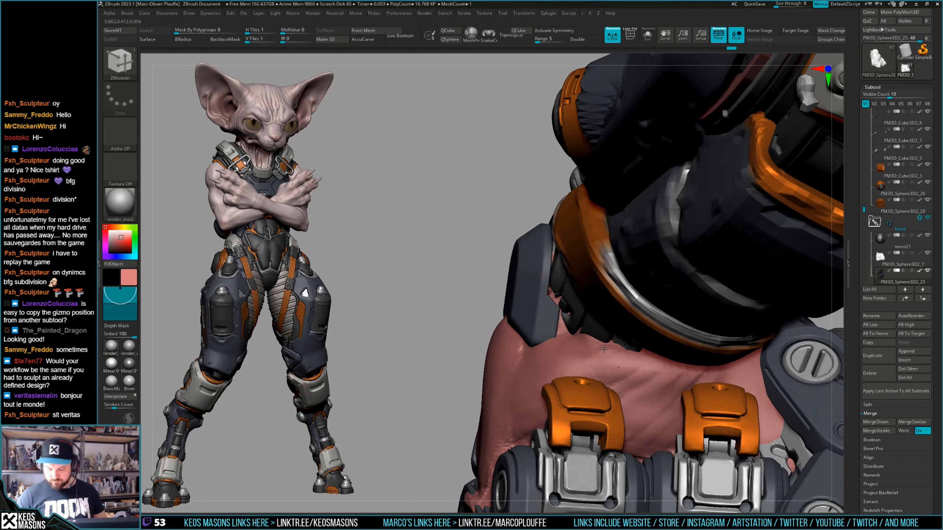
pyautogui.hotkey('alt', 'shift', 's')
pyautogui.hotkey('shift', 'f')
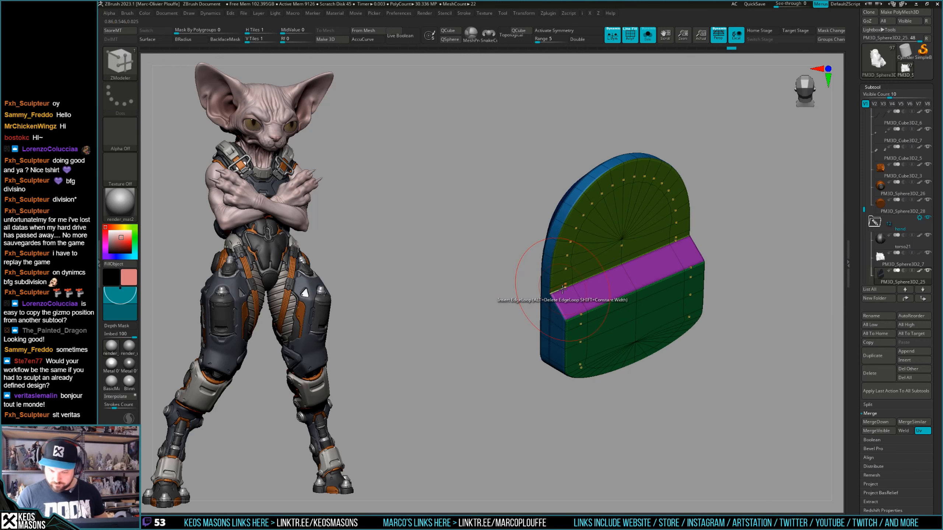
# Set the ZModeler edge action to Crease EdgeLoop Partial and check the sloped band against the wrist collar.
pyautogui.press('space')
pyautogui.click(505, 314)
pyautogui.click(560, 370)
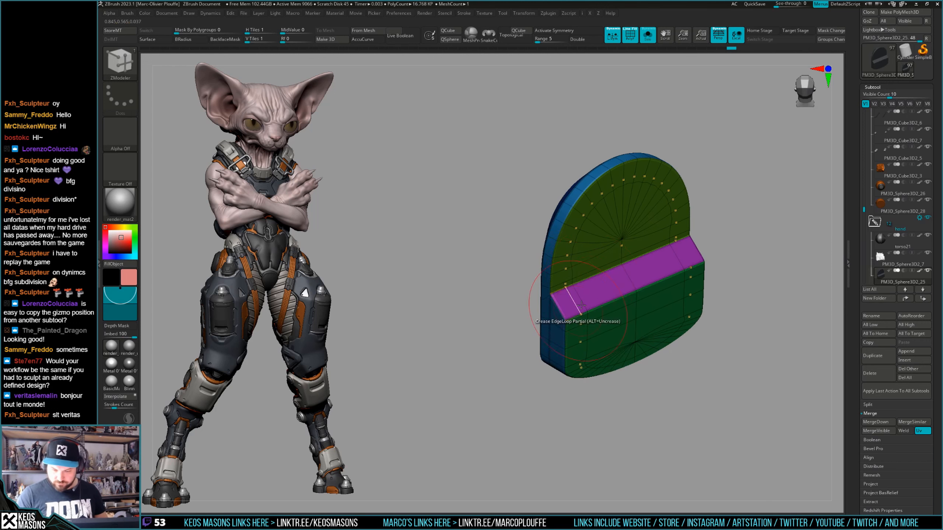
pyautogui.moveTo(596, 275); pyautogui.dragTo(628, 291, button='right')
pyautogui.hotkey('alt', 'shift', 's')
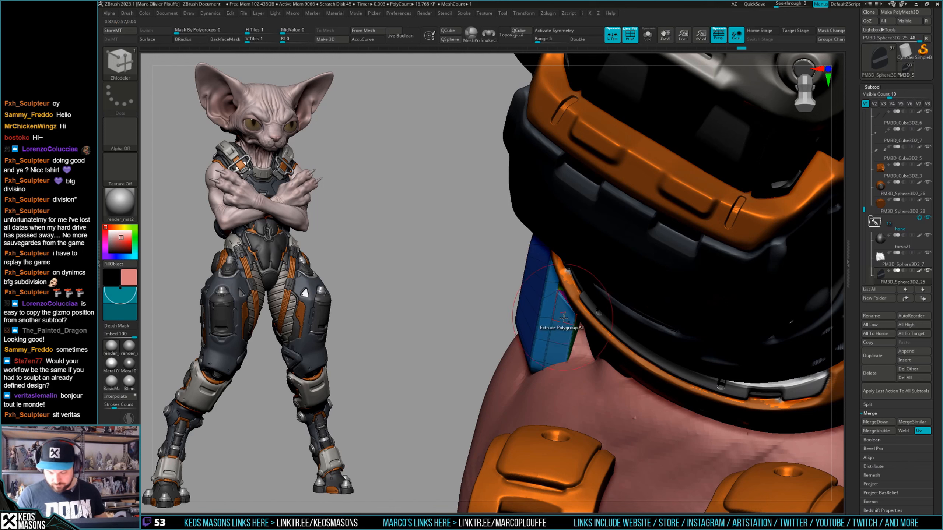
pyautogui.hotkey('alt', 'shift', 's')
pyautogui.moveTo(654, 260); pyautogui.dragTo(654, 342, button='right')
pyautogui.hotkey('alt', 'shift', 's')
pyautogui.press('ctrl')
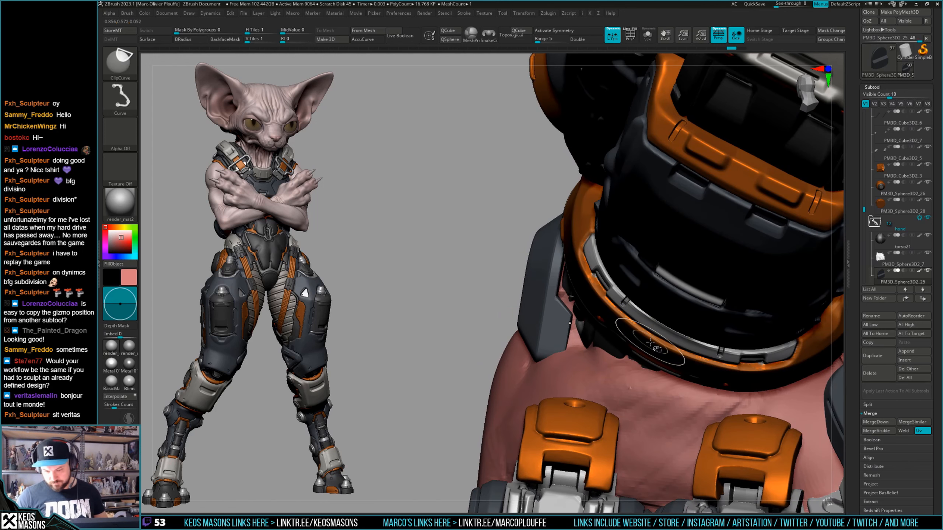
pyautogui.hotkey('alt', 'shift', 's')
# Examine the isolated plate's sloped band, sides and outer face, including with dynamic subdivision turned off.
pyautogui.hotkey('shift', 'f')
pyautogui.press('f')
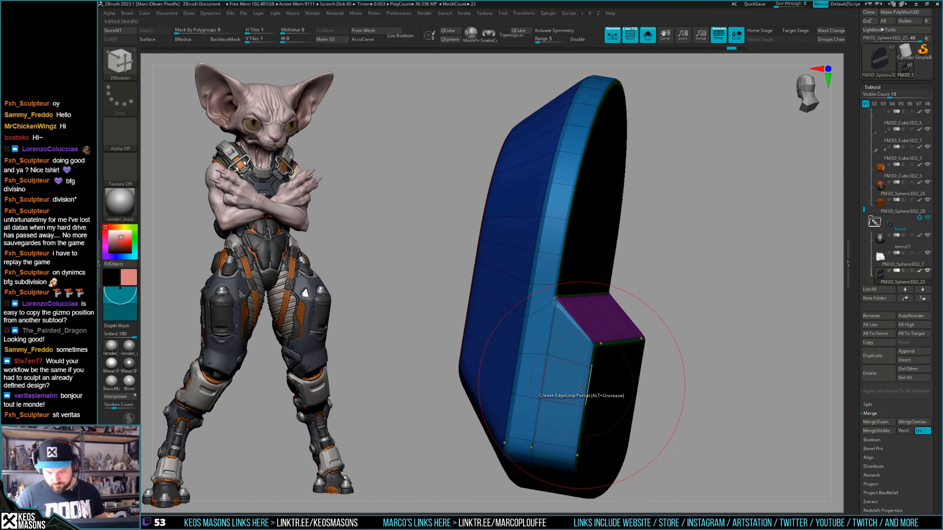
pyautogui.moveTo(582, 389)
pyautogui.keyDown('ctrl'); pyautogui.mouseDown(button='right')
pyautogui.moveTo(632, 328)
pyautogui.moveTo(624, 297)
pyautogui.mouseUp(button='right'); pyautogui.keyUp('ctrl')
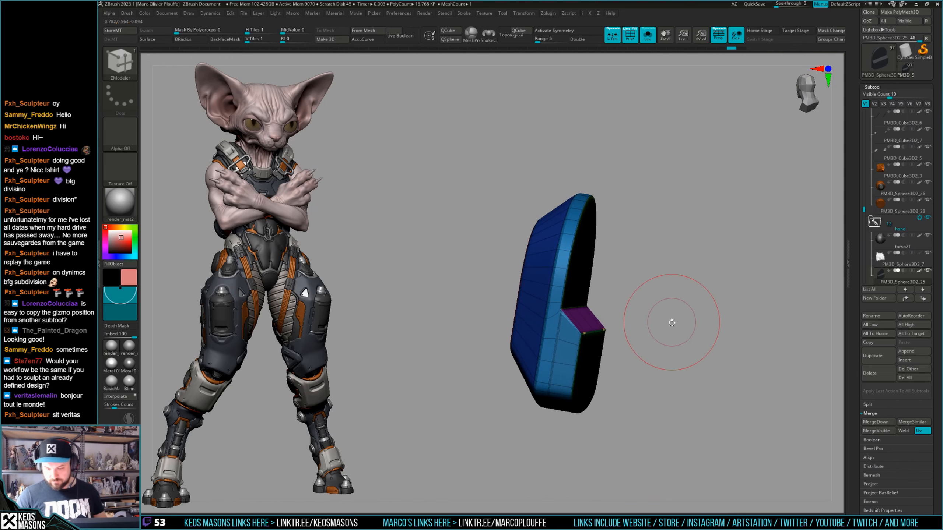
pyautogui.moveTo(677, 324); pyautogui.dragTo(665, 332, button='right')
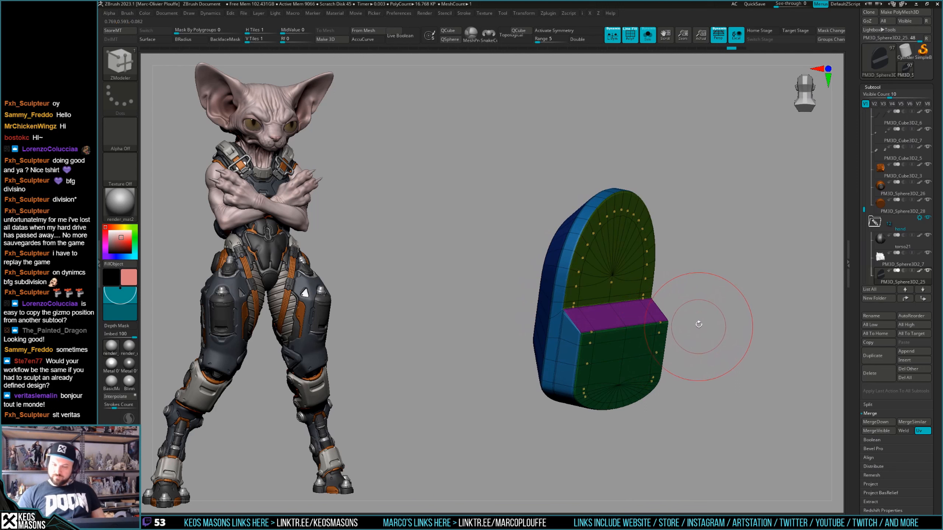
pyautogui.moveTo(686, 324); pyautogui.dragTo(579, 361, button='right')
pyautogui.hotkey('shift', 'd')
pyautogui.hotkey('shift', 'f')
pyautogui.hotkey('shift', 'f')
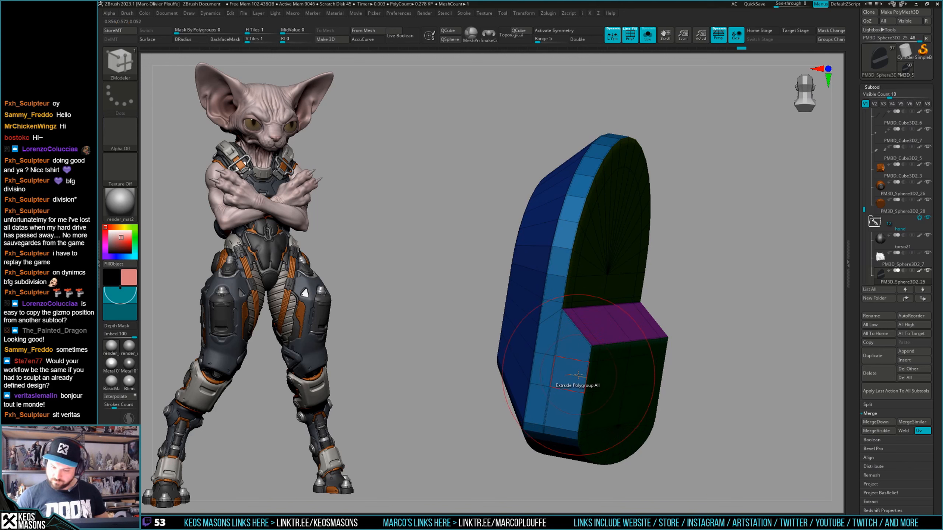
pyautogui.moveTo(577, 377); pyautogui.dragTo(551, 327, button='right')
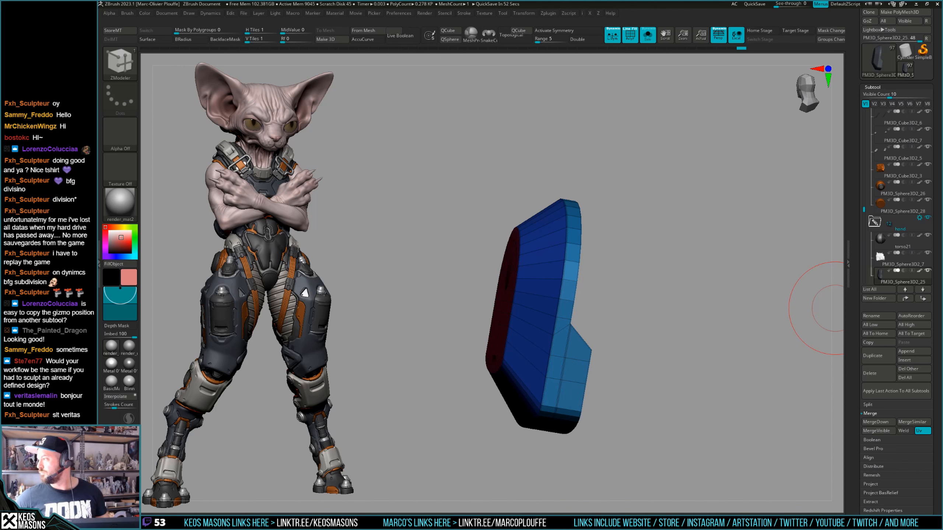
pyautogui.moveTo(719, 323)
pyautogui.mouseDown(button='right')
pyautogui.moveTo(631, 331)
pyautogui.moveTo(666, 337)
pyautogui.moveTo(680, 328)
pyautogui.moveTo(667, 315)
pyautogui.moveTo(579, 346)
pyautogui.moveTo(587, 343)
pyautogui.moveTo(597, 371)
pyautogui.mouseUp(button='right')
# Adjust the plate's crease level to soften its subdivided edges and compare it with the rest of the arm.
pyautogui.hotkey('shift', 'f')
pyautogui.hotkey('shift', 's')
pyautogui.hotkey('shift', 's')
pyautogui.press('x')
pyautogui.click(590, 272)
pyautogui.hotkey('shift', 'f')
pyautogui.moveTo(610, 271)
pyautogui.mouseDown(button='right')
pyautogui.moveTo(645, 323)
pyautogui.moveTo(645, 309)
pyautogui.mouseUp(button='right')
pyautogui.hotkey('shift', 'f')
pyautogui.press('i')
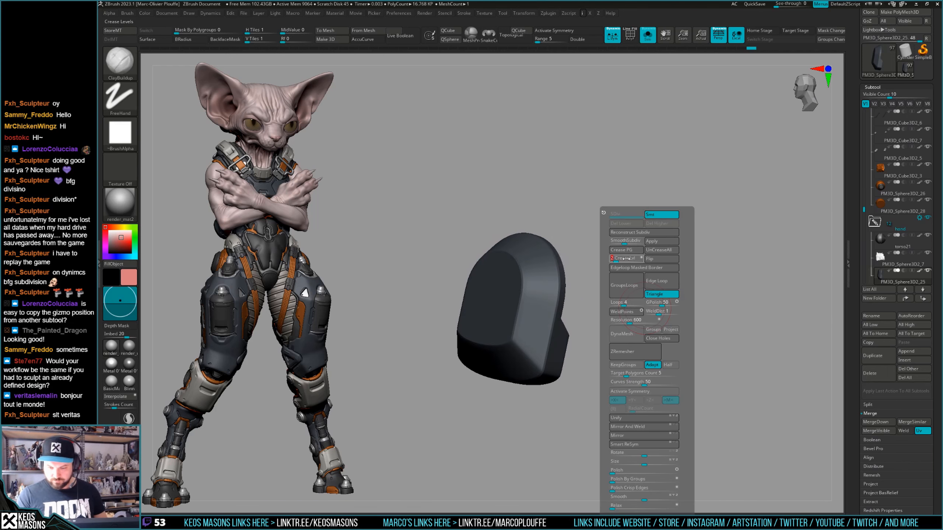
pyautogui.moveTo(705, 280); pyautogui.dragTo(549, 360, button='right')
pyautogui.hotkey('shift', 's')
pyautogui.hotkey('shift', 's')
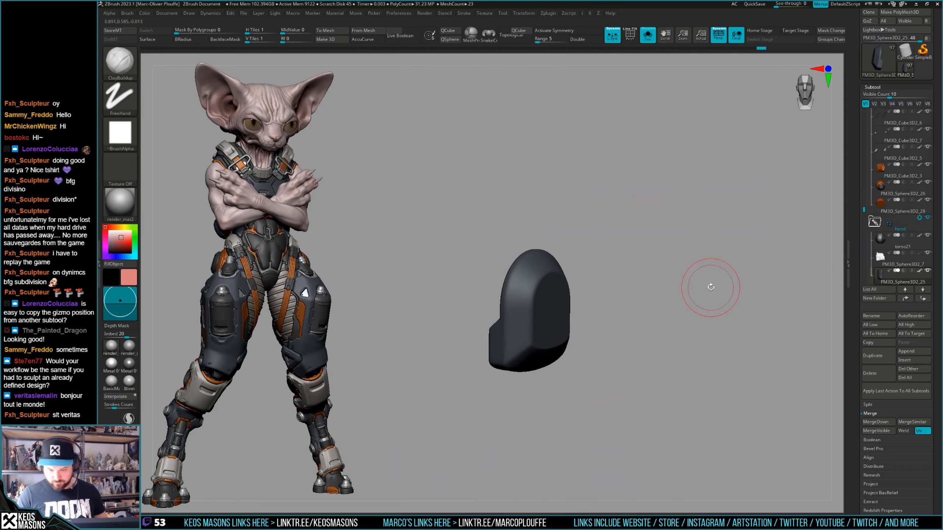
pyautogui.press('i')
pyautogui.hotkey('shift', 's')
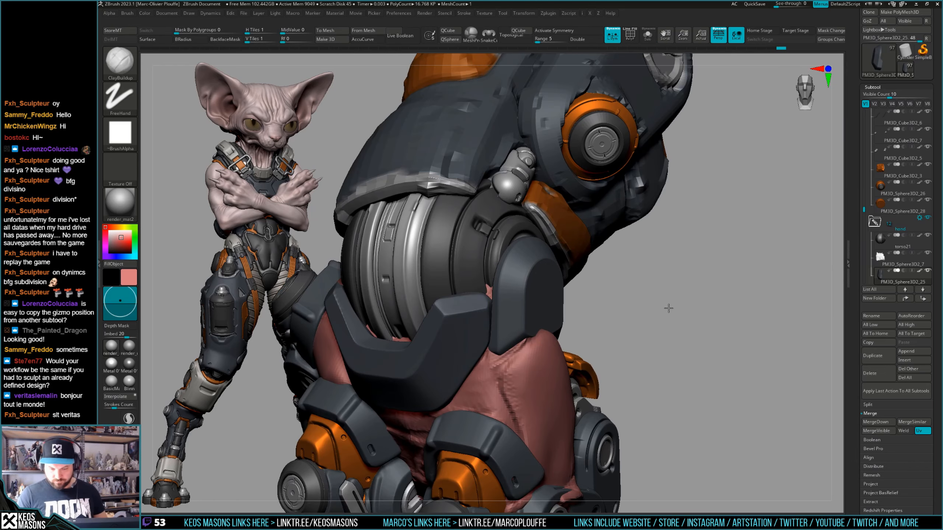
# Select the red hand block subtool, isolate it and ghost the surrounding arm parts.
pyautogui.moveTo(669, 308); pyautogui.dragTo(631, 301, button='right')
pyautogui.rightClick(617, 297)
pyautogui.keyDown('alt'); pyautogui.click(588, 292); pyautogui.keyUp('alt')
pyautogui.hotkey('shift', 's')
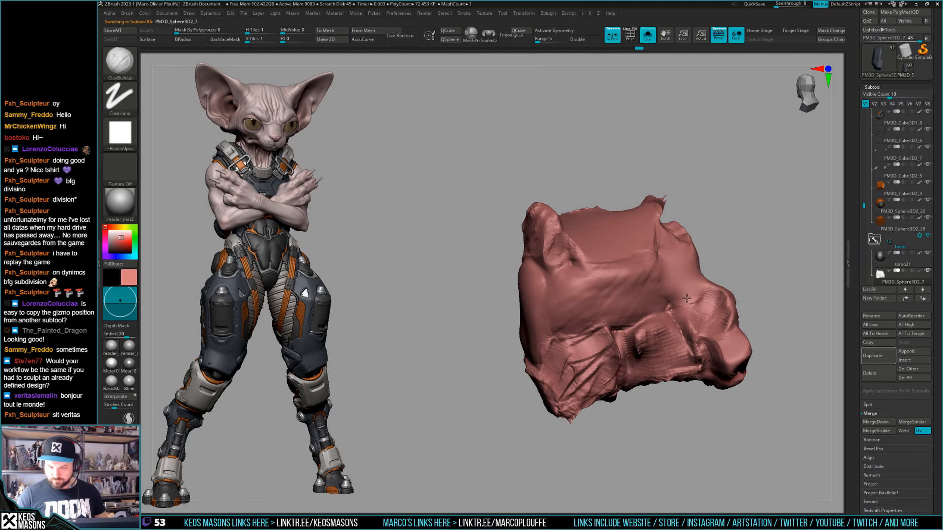
pyautogui.hotkey('shift', 's')
pyautogui.hotkey('shift', 't')
pyautogui.keyDown('alt'); pyautogui.moveTo(757, 299); pyautogui.dragTo(670, 277, button='right'); pyautogui.keyUp('alt')
# Trim the upper part of the red hand block with ClipCurve, checking it against the ghosted arm.
pyautogui.keyDown('ctrl'); pyautogui.keyDown('shift'); pyautogui.moveTo(435, 284); pyautogui.dragTo(568, 218); pyautogui.keyUp('shift'); pyautogui.keyUp('ctrl')
pyautogui.moveTo(687, 267)
pyautogui.mouseDown(button='right')
pyautogui.moveTo(639, 282)
pyautogui.moveTo(592, 326)
pyautogui.mouseUp(button='right')
pyautogui.hotkey('shift', 't')
pyautogui.hotkey('shift', 't')
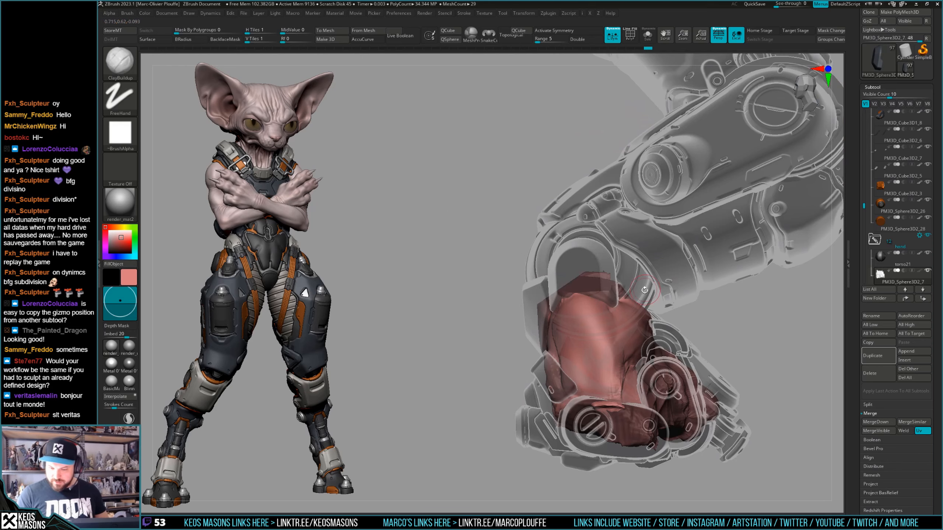
pyautogui.moveTo(500, 316)
pyautogui.mouseDown(button='right')
pyautogui.moveTo(687, 323)
pyautogui.moveTo(580, 328)
pyautogui.moveTo(565, 300)
pyautogui.mouseUp(button='right')
pyautogui.hotkey('shift', 't')
pyautogui.hotkey('shift', 's')
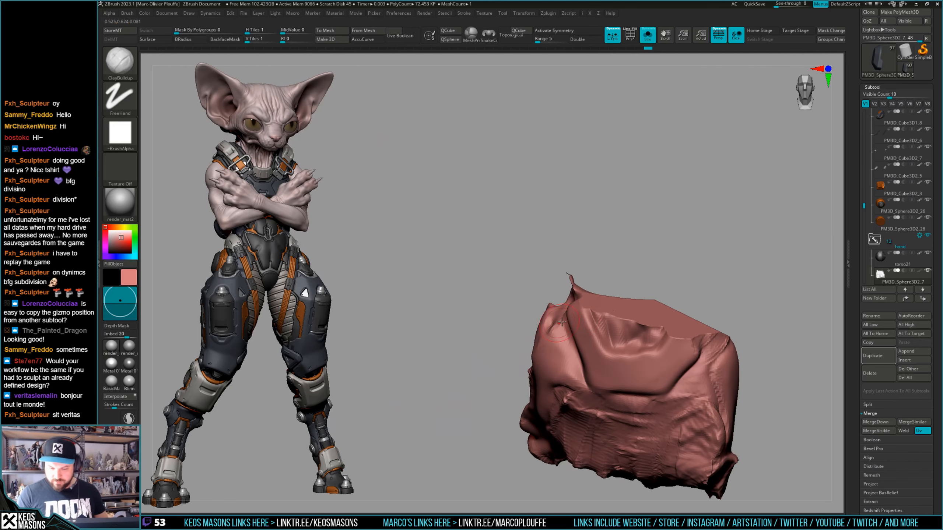
pyautogui.keyDown('ctrl'); pyautogui.keyDown('shift'); pyautogui.moveTo(643, 273); pyautogui.dragTo(692, 284); pyautogui.keyUp('shift'); pyautogui.keyUp('ctrl')
pyautogui.hotkey('shift', 's')
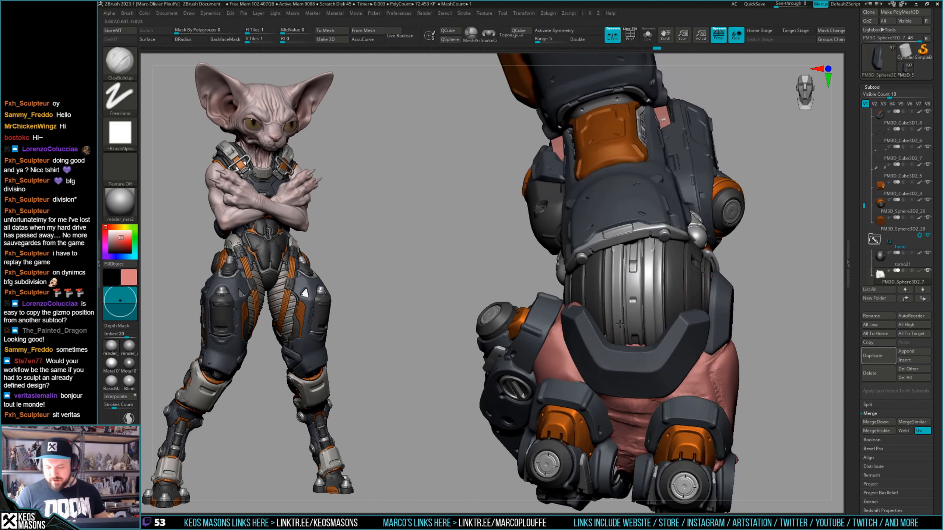
# Choose the Orb_Cracks brush and smooth the red hand block's surface around the wrist collar plate.
pyautogui.moveTo(668, 327)
pyautogui.mouseDown(button='right')
pyautogui.moveTo(608, 339)
pyautogui.moveTo(563, 308)
pyautogui.moveTo(539, 310)
pyautogui.moveTo(627, 304)
pyautogui.moveTo(609, 347)
pyautogui.moveTo(620, 316)
pyautogui.mouseUp(button='right')
pyautogui.press('space')
pyautogui.click(596, 299)
pyautogui.press('space')
pyautogui.press('shift')
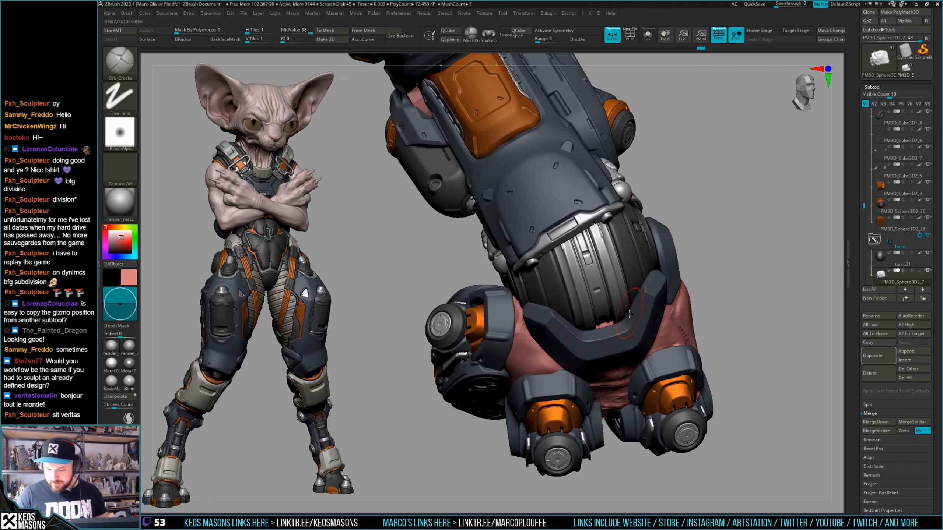
pyautogui.moveTo(629, 314)
pyautogui.mouseDown(button='right')
pyautogui.moveTo(600, 305)
pyautogui.moveTo(609, 298)
pyautogui.moveTo(596, 297)
pyautogui.moveTo(583, 271)
pyautogui.moveTo(588, 281)
pyautogui.moveTo(574, 285)
pyautogui.mouseUp(button='right')
pyautogui.press('shift')
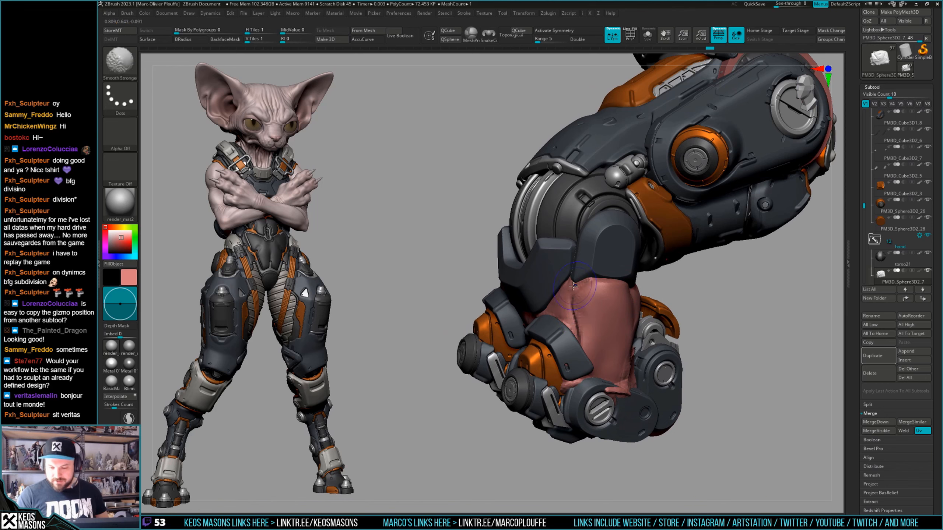
# Smooth the red block's outer side face and the wrinkled areas between and beside the knuckle joints.
pyautogui.moveTo(619, 358); pyautogui.dragTo(629, 351, button='right')
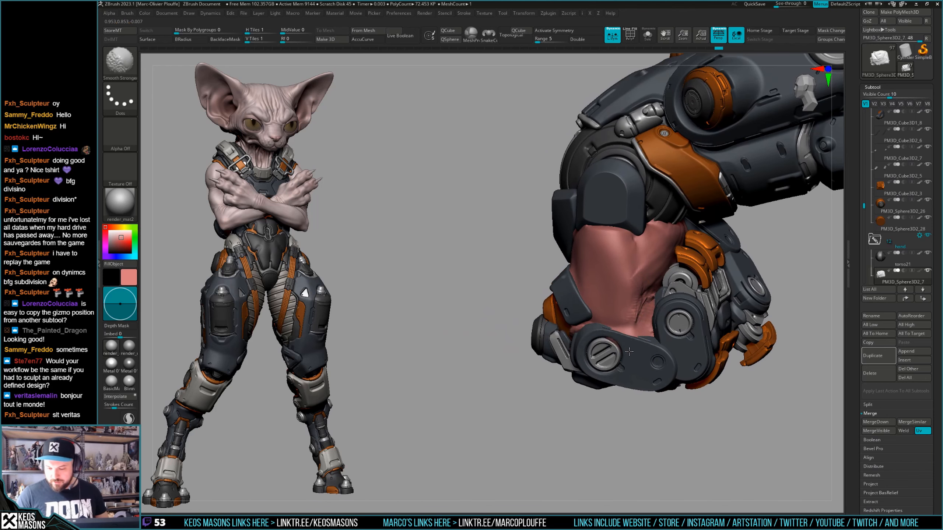
pyautogui.moveTo(656, 320)
pyautogui.mouseDown(button='right')
pyautogui.moveTo(582, 336)
pyautogui.moveTo(586, 326)
pyautogui.moveTo(609, 335)
pyautogui.moveTo(585, 329)
pyautogui.moveTo(565, 287)
pyautogui.mouseUp(button='right')
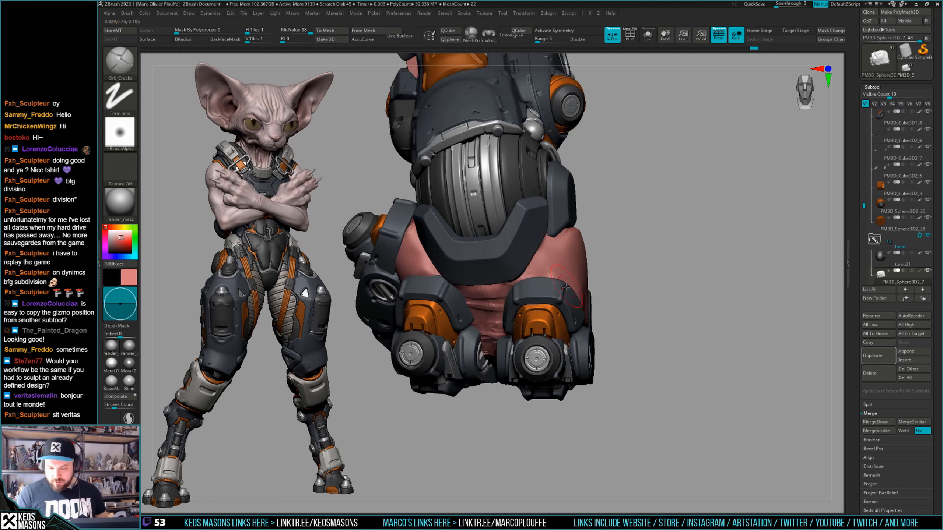
pyautogui.moveTo(516, 323); pyautogui.dragTo(549, 299, button='right')
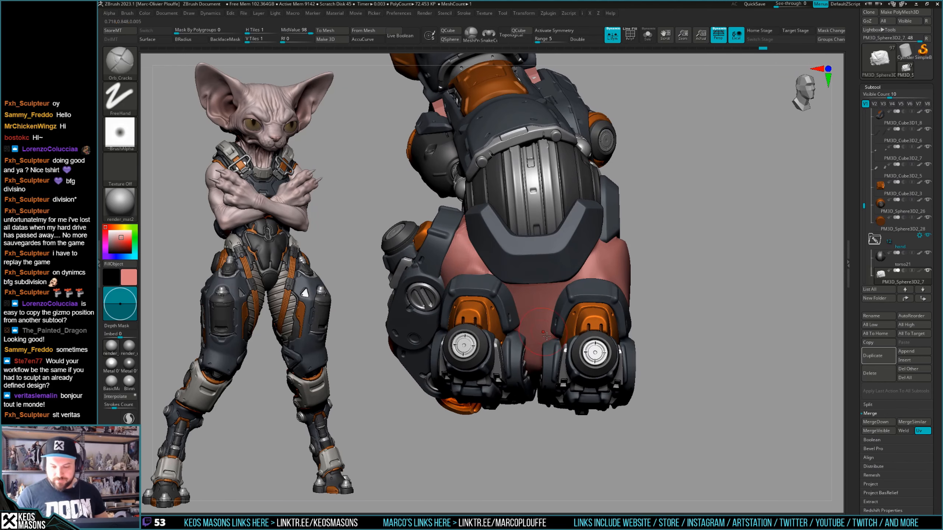
pyautogui.moveTo(537, 353); pyautogui.dragTo(534, 328, button='right')
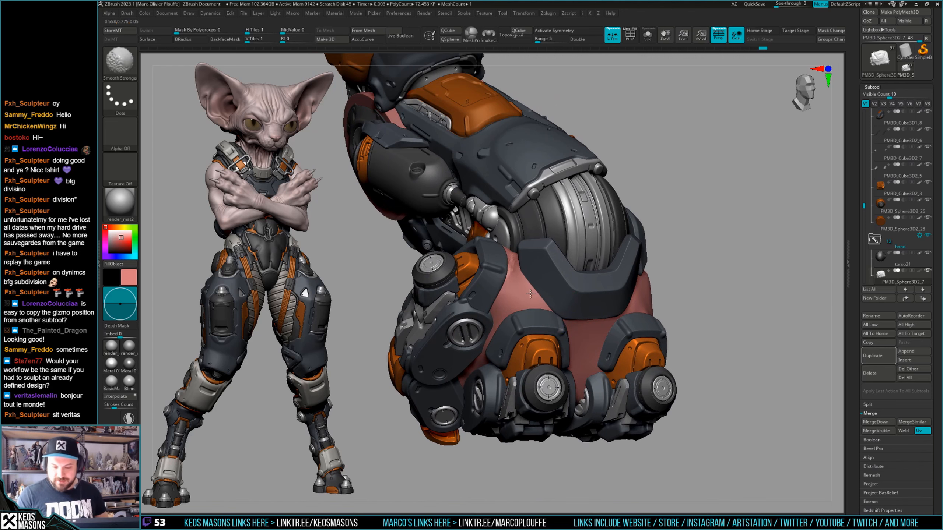
pyautogui.moveTo(523, 241)
pyautogui.mouseDown(button='right')
pyautogui.moveTo(553, 317)
pyautogui.moveTo(545, 293)
pyautogui.moveTo(552, 285)
pyautogui.mouseUp(button='right')
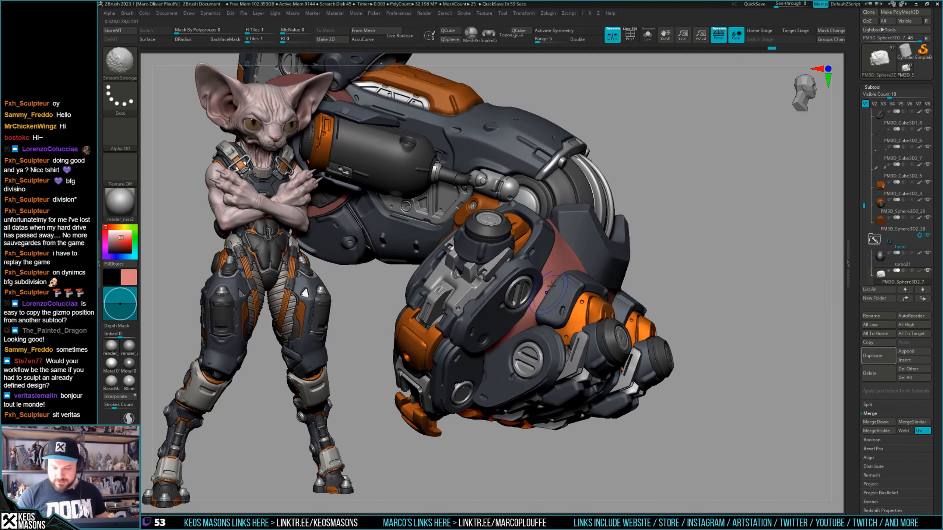
pyautogui.moveTo(496, 354)
pyautogui.mouseDown(button='right')
pyautogui.moveTo(677, 306)
pyautogui.moveTo(626, 280)
pyautogui.moveTo(632, 291)
pyautogui.moveTo(728, 270)
pyautogui.moveTo(697, 312)
pyautogui.moveTo(717, 286)
pyautogui.mouseUp(button='right')
# Ghost the surrounding arm parts and smooth the uneven knuckle face of the red hand block.
pyautogui.hotkey('alt', 's')
pyautogui.hotkey('alt', 's')
pyautogui.moveTo(625, 314); pyautogui.dragTo(644, 286, button='right')
pyautogui.keyDown('shift'); pyautogui.moveTo(614, 303); pyautogui.dragTo(606, 319); pyautogui.keyUp('shift')
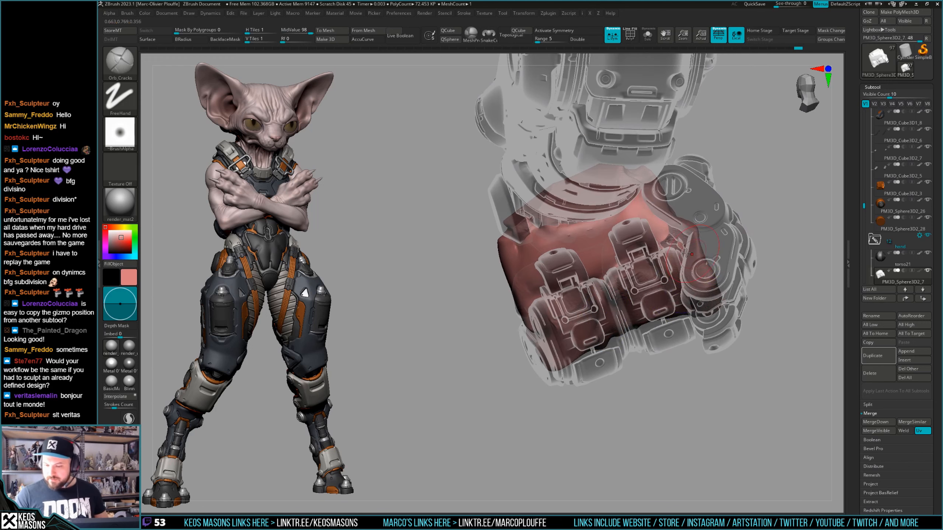
pyautogui.moveTo(720, 207); pyautogui.dragTo(594, 252, button='right')
pyautogui.moveTo(669, 316); pyautogui.dragTo(694, 297, button='right')
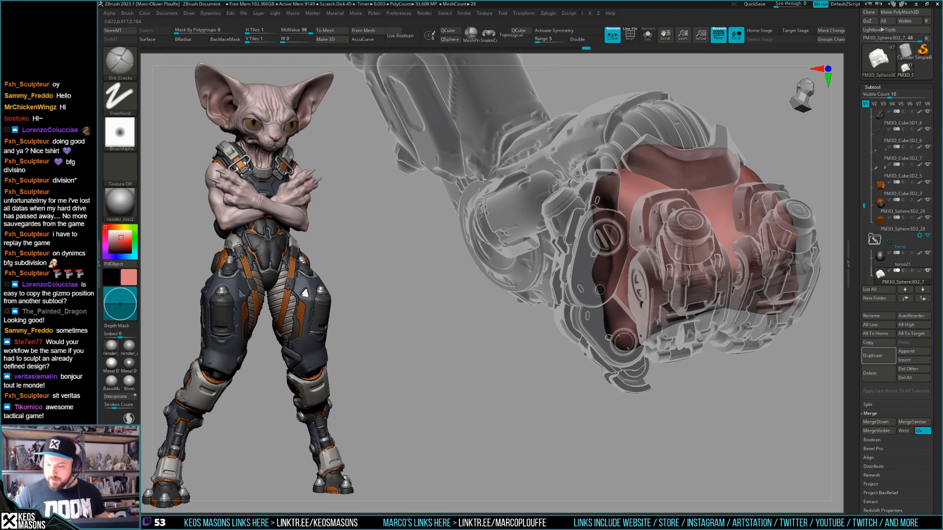
pyautogui.moveTo(631, 327); pyautogui.dragTo(609, 357, button='right')
# Isolate the red block to smooth its creased surface, and bring back the full arm to compare it.
pyautogui.hotkey('alt', 's')
pyautogui.hotkey('shift', 'd')
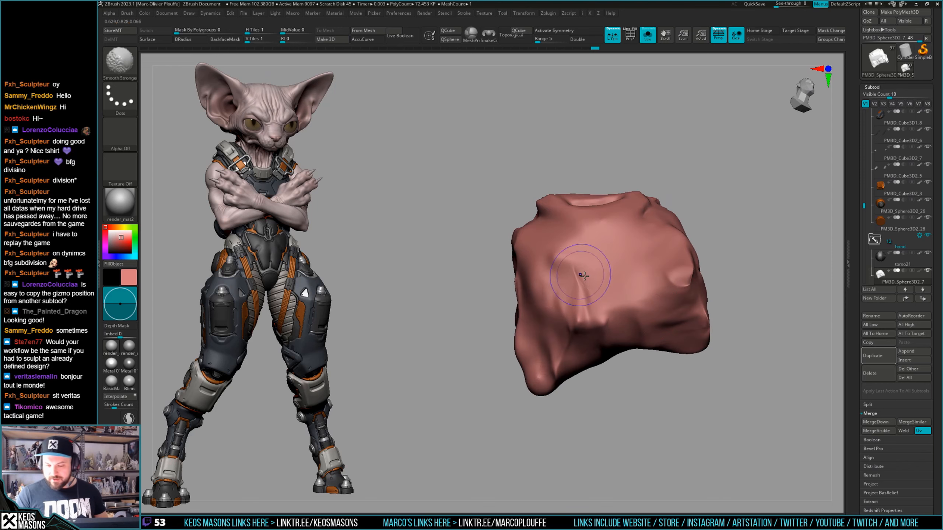
pyautogui.moveTo(583, 275)
pyautogui.mouseDown(button='right')
pyautogui.moveTo(593, 299)
pyautogui.moveTo(645, 284)
pyautogui.moveTo(591, 263)
pyautogui.moveTo(570, 302)
pyautogui.moveTo(646, 288)
pyautogui.moveTo(634, 280)
pyautogui.moveTo(591, 357)
pyautogui.mouseUp(button='right')
pyautogui.hotkey('alt', 's')
pyautogui.hotkey('alt', 't')
pyautogui.rightClick(587, 363)
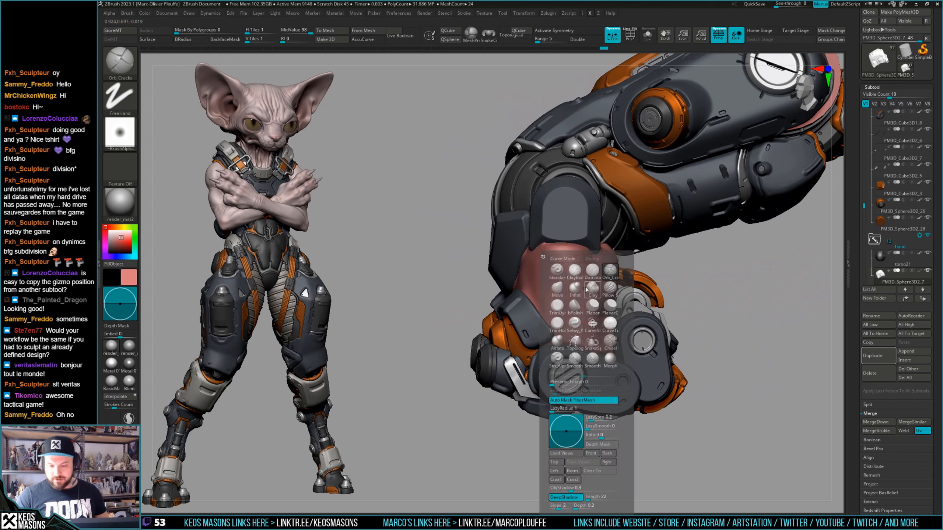
# Smooth the lumps along the red block's upper edge and corners, alternating between the isolated block and the full arm.
pyautogui.moveTo(705, 256)
pyautogui.mouseDown(button='right')
pyautogui.moveTo(611, 310)
pyautogui.moveTo(648, 293)
pyautogui.moveTo(642, 298)
pyautogui.moveTo(763, 327)
pyautogui.moveTo(567, 340)
pyautogui.mouseUp(button='right')
pyautogui.hotkey('alt', 's')
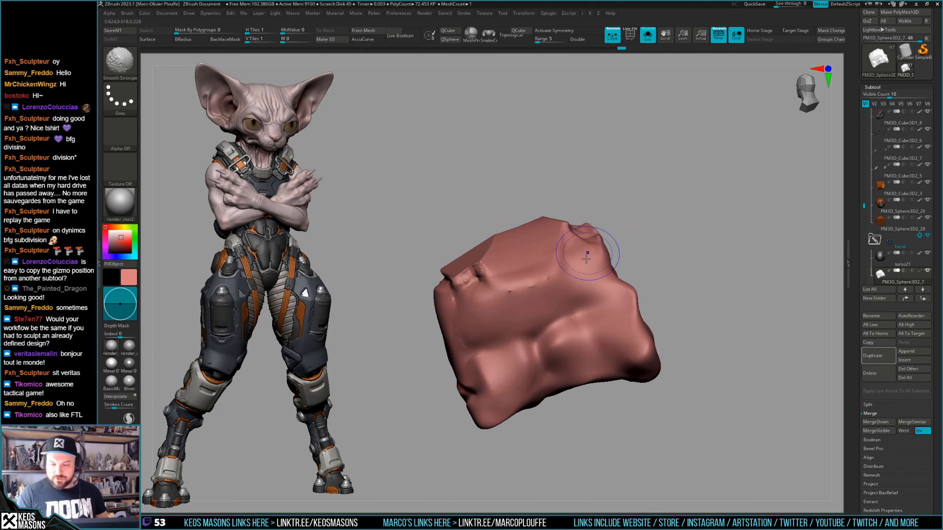
pyautogui.moveTo(595, 223)
pyautogui.keyDown('shift'); pyautogui.mouseDown()
pyautogui.moveTo(526, 264)
pyautogui.moveTo(479, 277)
pyautogui.mouseUp(); pyautogui.keyUp('shift')
pyautogui.moveTo(535, 273)
pyautogui.mouseDown(button='right')
pyautogui.moveTo(657, 263)
pyautogui.moveTo(671, 299)
pyautogui.moveTo(661, 293)
pyautogui.mouseUp(button='right')
pyautogui.hotkey('alt', 's')
pyautogui.hotkey('alt', 's')
pyautogui.keyDown('shift'); pyautogui.moveTo(549, 237); pyautogui.dragTo(574, 254); pyautogui.keyUp('shift')
pyautogui.moveTo(642, 256)
pyautogui.mouseDown(button='right')
pyautogui.moveTo(586, 273)
pyautogui.moveTo(533, 264)
pyautogui.mouseUp(button='right')
pyautogui.moveTo(529, 187)
pyautogui.mouseDown(button='right')
pyautogui.moveTo(640, 322)
pyautogui.moveTo(609, 290)
pyautogui.moveTo(539, 265)
pyautogui.moveTo(551, 280)
pyautogui.mouseUp(button='right')
# Smooth the pinched corner of the isolated block up close, checking its wireframe, and show the whole arm again.
pyautogui.keyDown('ctrl'); pyautogui.moveTo(551, 280); pyautogui.dragTo(564, 331, button='right'); pyautogui.keyUp('ctrl')
pyautogui.hotkey('shift', 'f')
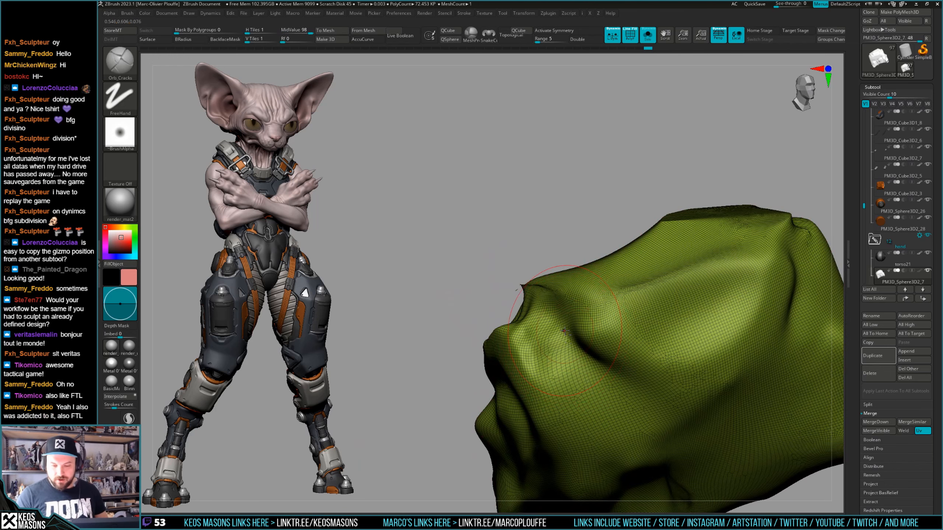
pyautogui.hotkey('shift', 'f')
pyautogui.keyDown('shift'); pyautogui.moveTo(523, 297); pyautogui.dragTo(527, 290); pyautogui.keyUp('shift')
pyautogui.moveTo(539, 274)
pyautogui.keyDown('ctrl'); pyautogui.mouseDown(button='right')
pyautogui.moveTo(535, 222)
pyautogui.moveTo(693, 329)
pyautogui.moveTo(631, 316)
pyautogui.moveTo(690, 299)
pyautogui.moveTo(587, 301)
pyautogui.moveTo(693, 281)
pyautogui.moveTo(715, 253)
pyautogui.moveTo(739, 269)
pyautogui.moveTo(702, 311)
pyautogui.moveTo(716, 264)
pyautogui.moveTo(687, 289)
pyautogui.moveTo(694, 292)
pyautogui.mouseUp(button='right'); pyautogui.keyUp('ctrl')
pyautogui.hotkey('alt', 'shift', 's')
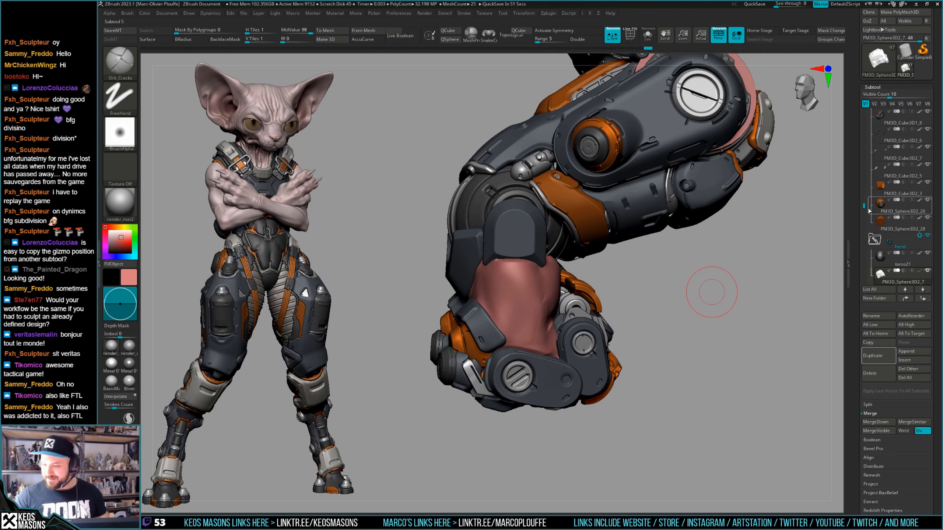
# Browse the subtool list to PM3D_Cube3D3_1 and inspect the red block's wireframe within the arm.
pyautogui.moveTo(864, 206); pyautogui.dragTo(866, 151)
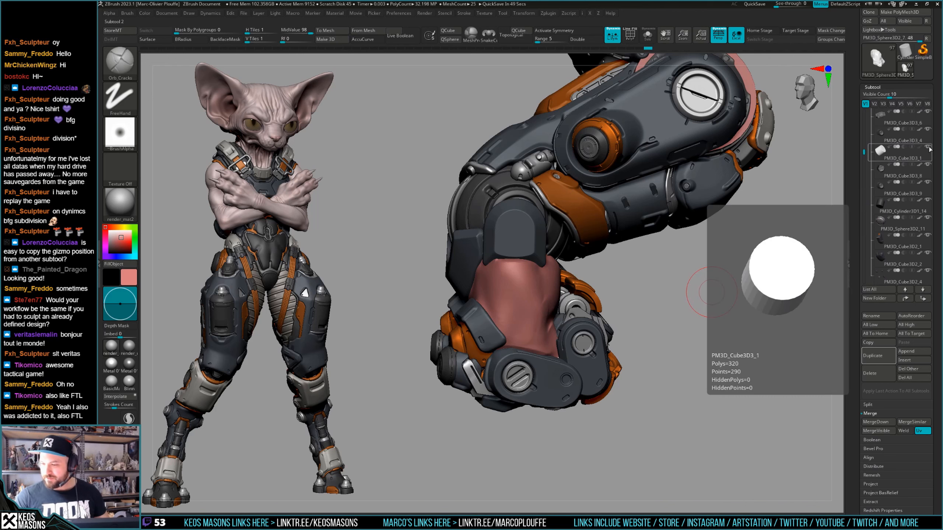
pyautogui.moveTo(711, 309); pyautogui.dragTo(692, 318)
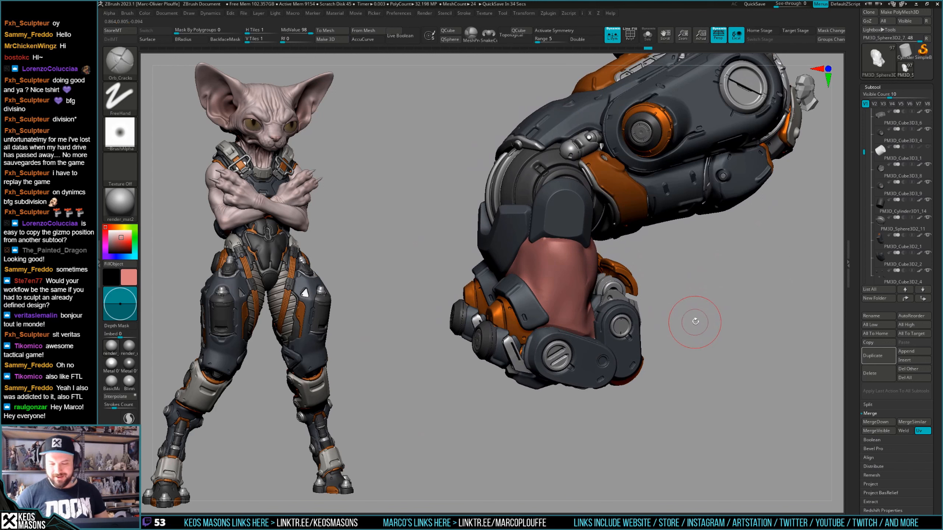
pyautogui.hotkey('shift', 'f')
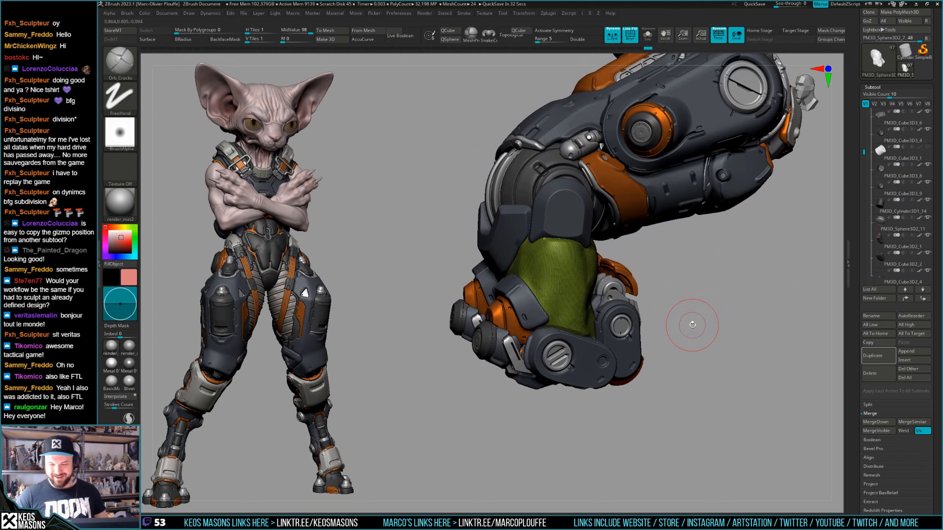
pyautogui.hotkey('shift', 'f')
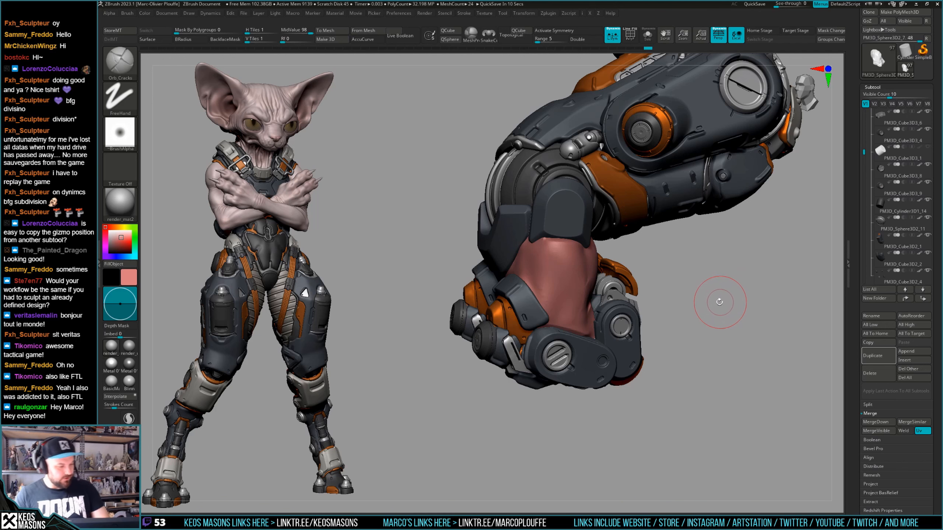
# Switch to the hPolish brush, adjust its settings and flatten the red block's front between the collar plate and knuckles.
pyautogui.moveTo(714, 307)
pyautogui.mouseDown()
pyautogui.moveTo(751, 290)
pyautogui.moveTo(696, 288)
pyautogui.moveTo(690, 323)
pyautogui.moveTo(687, 310)
pyautogui.mouseUp()
pyautogui.press('space')
pyautogui.click(687, 310)
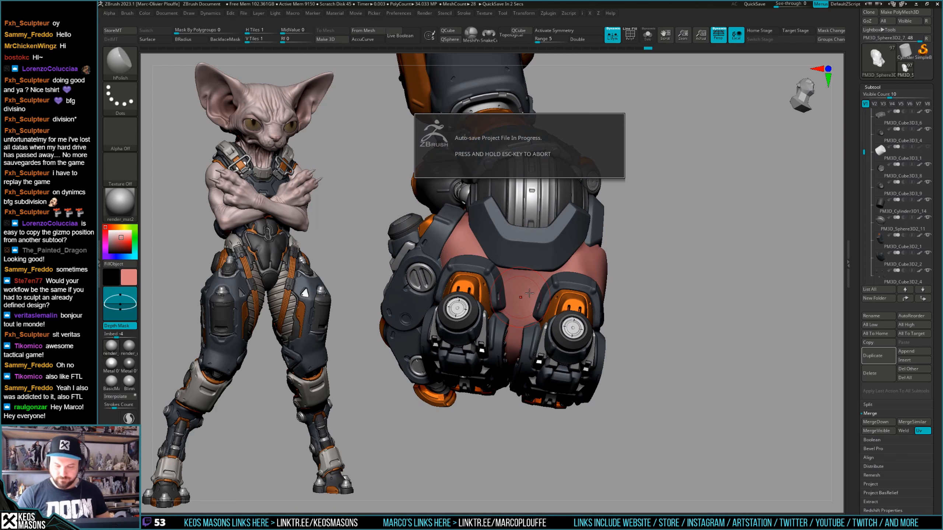
pyautogui.press('space')
pyautogui.moveTo(705, 236); pyautogui.dragTo(703, 255)
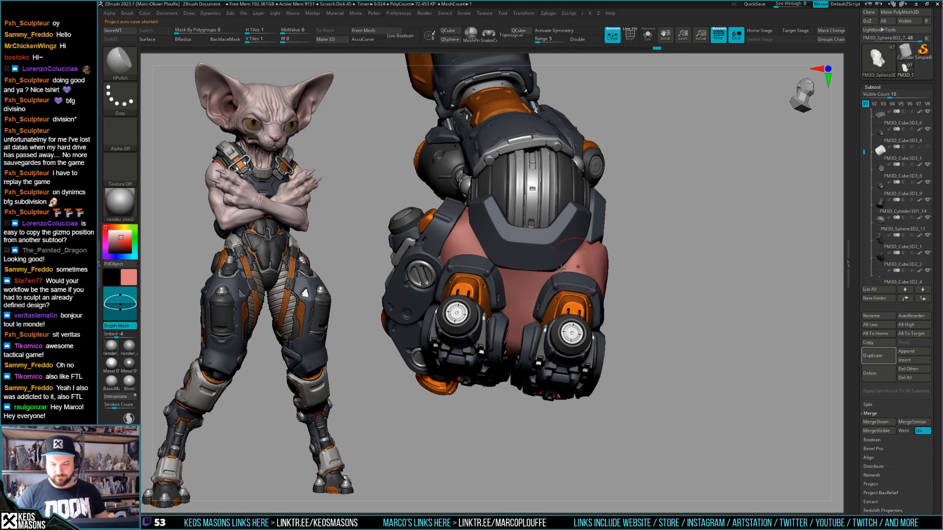
pyautogui.press('space')
pyautogui.moveTo(519, 288)
pyautogui.mouseDown()
pyautogui.moveTo(512, 272)
pyautogui.moveTo(540, 264)
pyautogui.mouseUp()
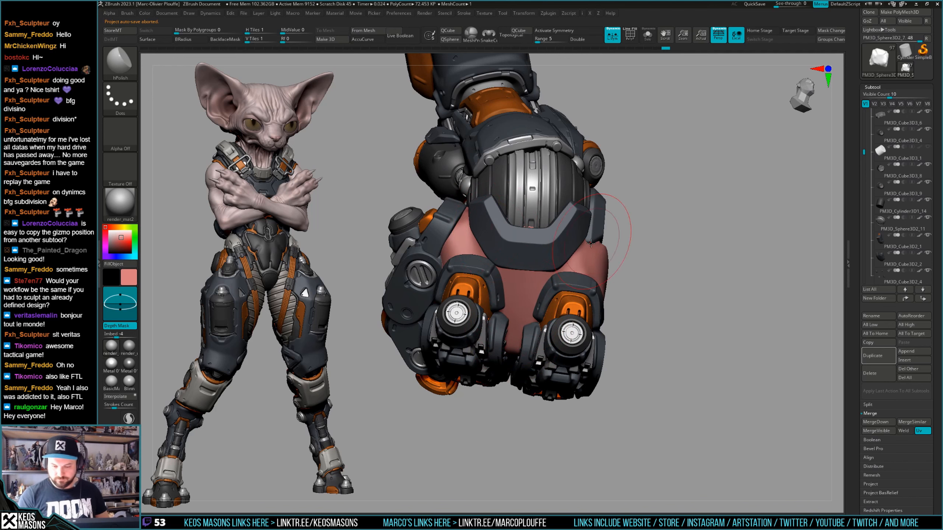
pyautogui.moveTo(584, 237); pyautogui.dragTo(570, 248, button='right')
pyautogui.moveTo(454, 231)
pyautogui.mouseDown(button='right')
pyautogui.moveTo(473, 226)
pyautogui.moveTo(453, 253)
pyautogui.moveTo(464, 220)
pyautogui.moveTo(497, 230)
pyautogui.moveTo(590, 306)
pyautogui.moveTo(537, 318)
pyautogui.mouseUp(button='right')
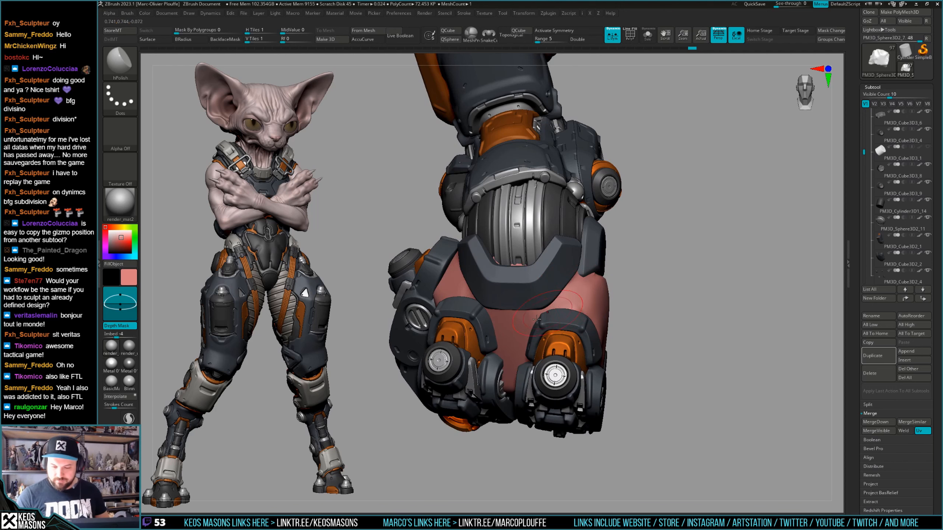
pyautogui.moveTo(565, 322); pyautogui.dragTo(612, 335, button='right')
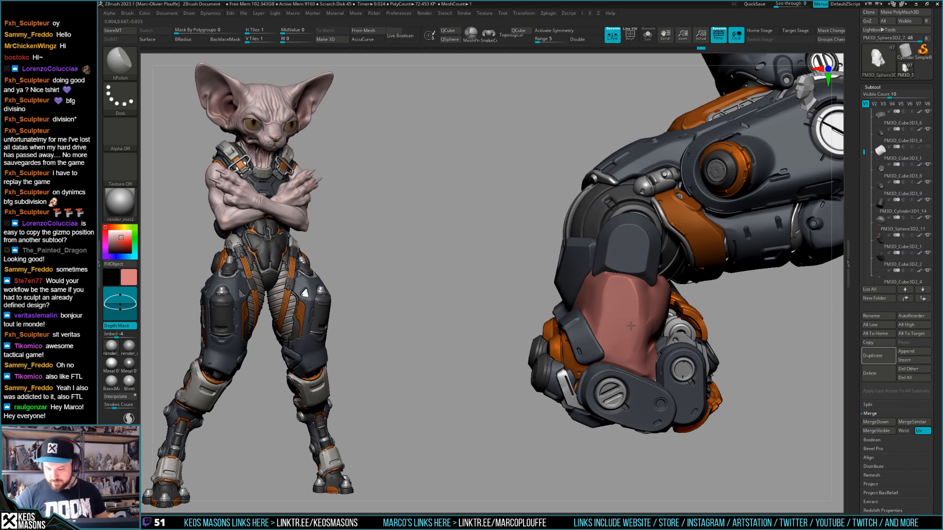
# Polish the block's outer side face below the arched side plate into flat planes, also working on it isolated.
pyautogui.moveTo(630, 326); pyautogui.dragTo(606, 306)
pyautogui.moveTo(612, 331); pyautogui.dragTo(626, 308, button='right')
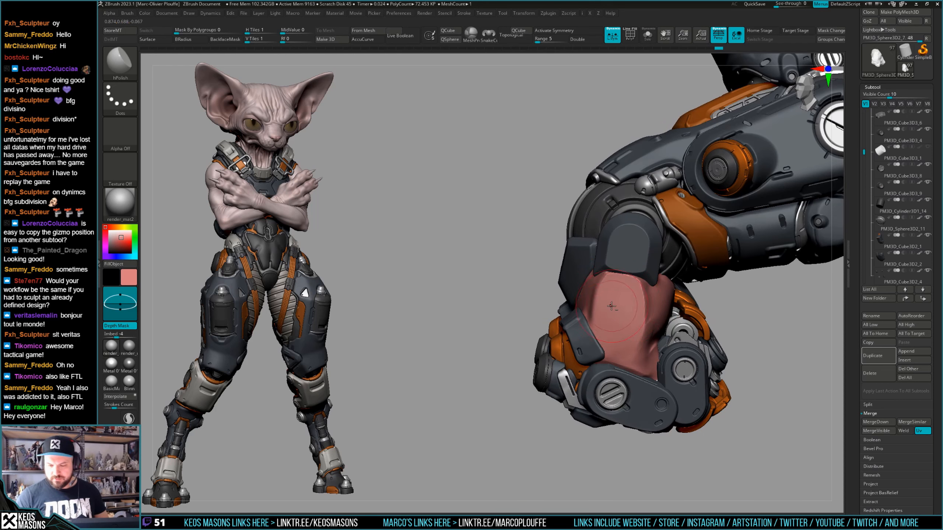
pyautogui.moveTo(593, 331)
pyautogui.mouseDown()
pyautogui.moveTo(623, 303)
pyautogui.moveTo(625, 312)
pyautogui.mouseUp()
pyautogui.moveTo(624, 311); pyautogui.dragTo(573, 335, button='right')
pyautogui.rightClick(572, 339)
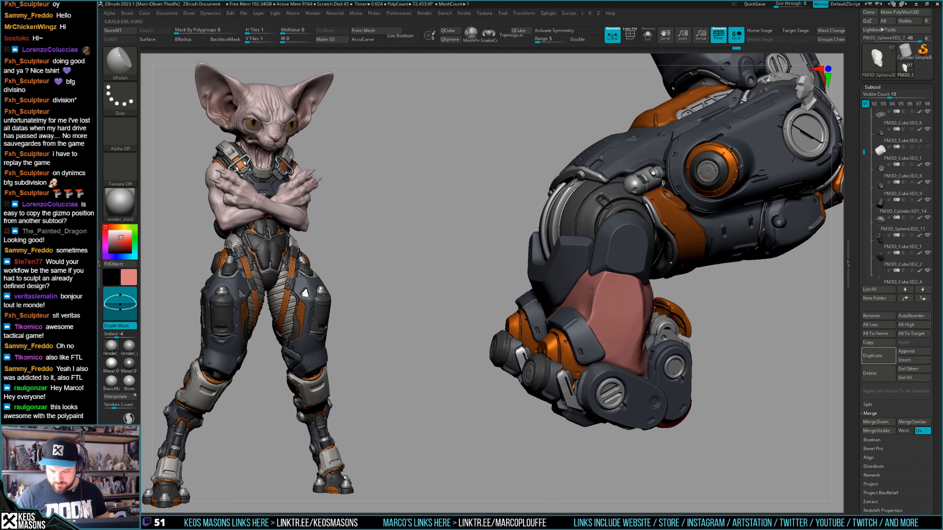
pyautogui.hotkey('shift', 's')
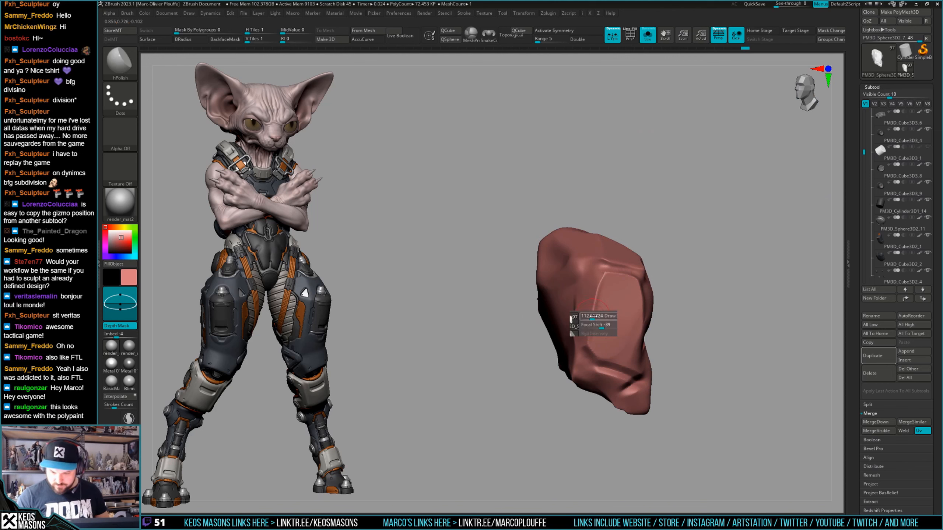
pyautogui.hotkey('shift', 's')
pyautogui.hotkey('shift', 's')
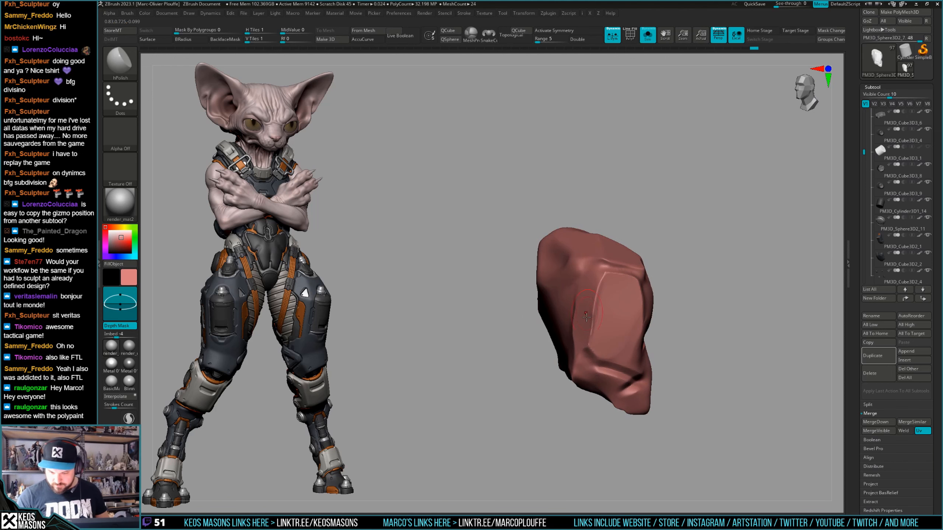
pyautogui.hotkey('shift', 's')
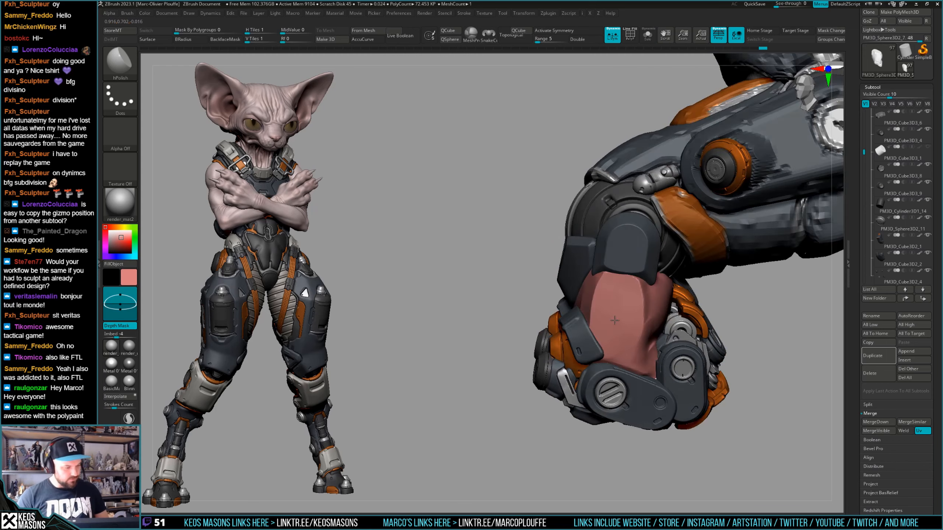
# Flatten the block's palm-side surface beside the curled fingers with the polish brush, checking its shape isolated.
pyautogui.moveTo(623, 312); pyautogui.dragTo(609, 344, button='right')
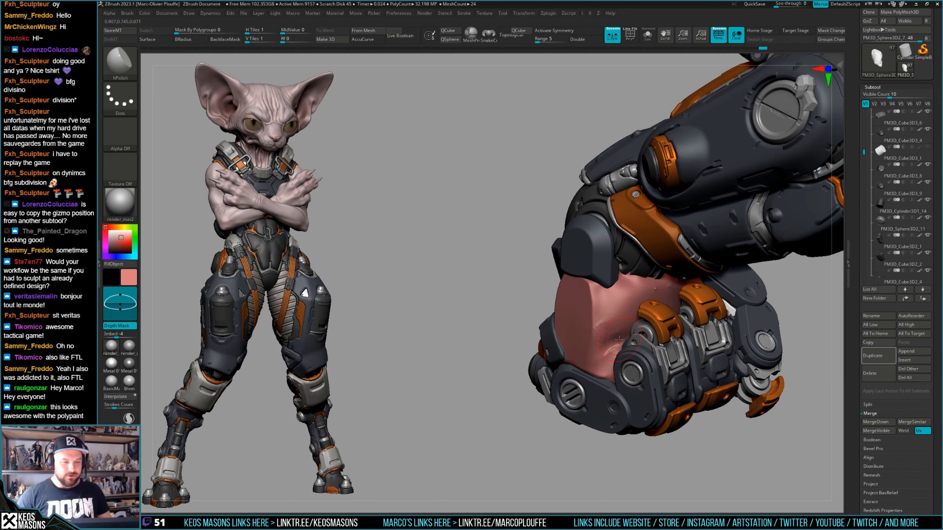
pyautogui.moveTo(617, 337)
pyautogui.mouseDown(button='right')
pyautogui.moveTo(654, 325)
pyautogui.moveTo(628, 303)
pyautogui.mouseUp(button='right')
pyautogui.press('space')
pyautogui.hotkey('ctrl', 'shift', 'f')
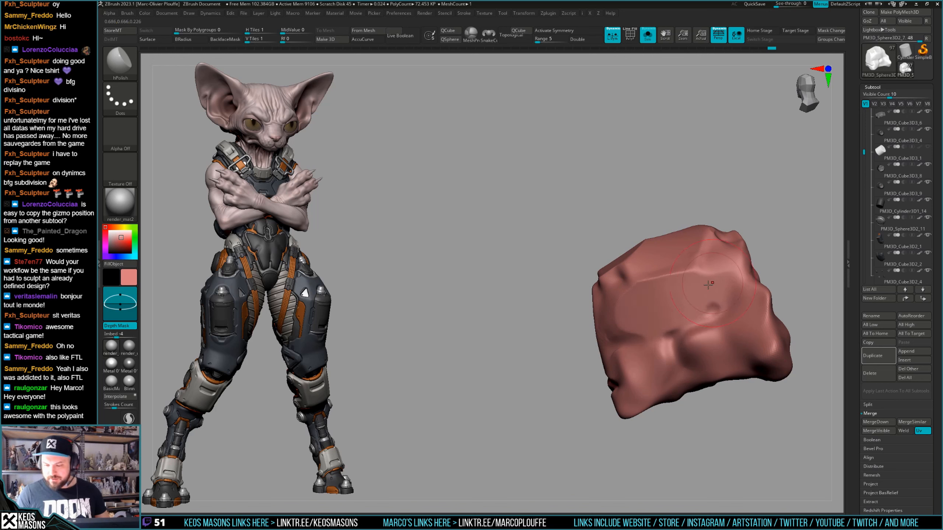
pyautogui.hotkey('ctrl', 'shift', 'f')
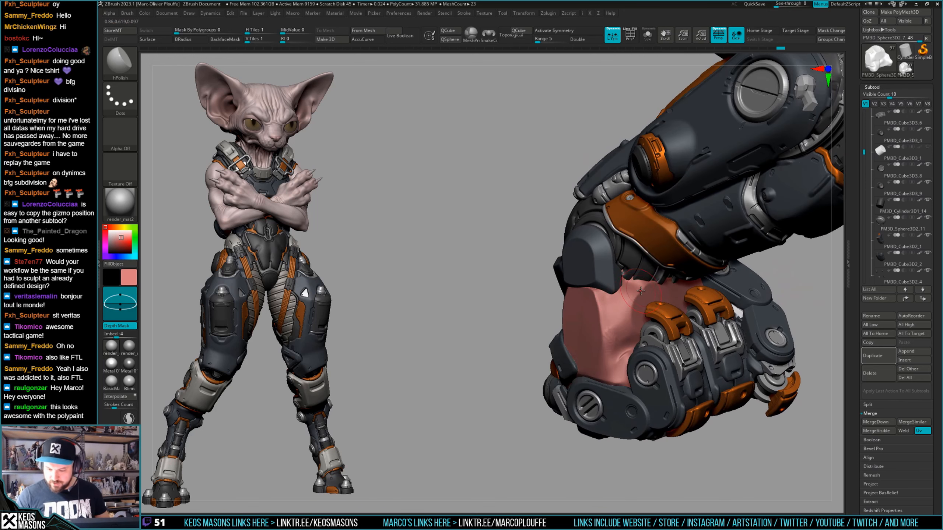
pyautogui.press('space')
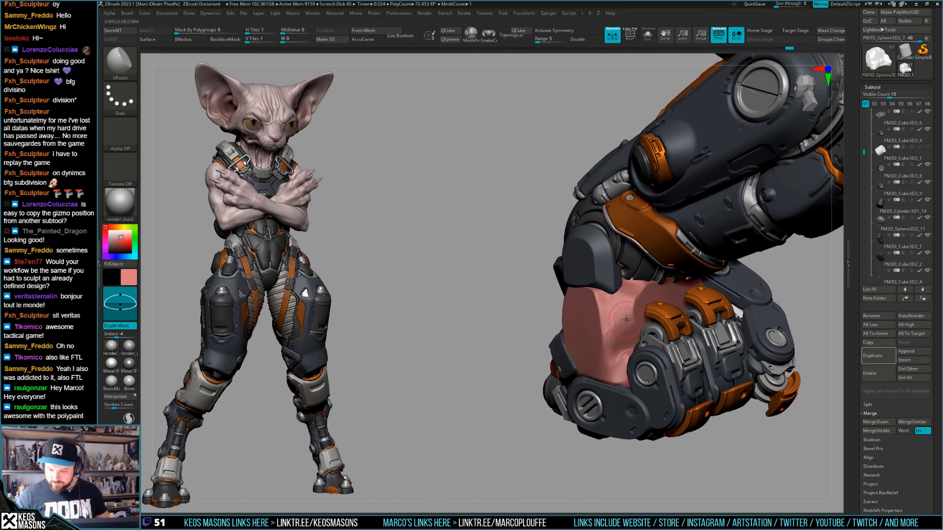
# Build up the lower edge of the polished side face with ClayBuildup and switch back to the Orb_Cracks brush.
pyautogui.moveTo(636, 278)
pyautogui.mouseDown(button='right')
pyautogui.moveTo(650, 279)
pyautogui.moveTo(646, 237)
pyautogui.moveTo(669, 256)
pyautogui.moveTo(639, 271)
pyautogui.mouseUp(button='right')
pyautogui.moveTo(639, 271)
pyautogui.keyDown('ctrl'); pyautogui.mouseDown(button='right')
pyautogui.moveTo(636, 319)
pyautogui.moveTo(619, 355)
pyautogui.moveTo(624, 343)
pyautogui.moveTo(595, 343)
pyautogui.moveTo(626, 344)
pyautogui.moveTo(623, 328)
pyautogui.mouseUp(button='right'); pyautogui.keyUp('ctrl')
pyautogui.press('b')
pyautogui.press('c')
pyautogui.press('b')
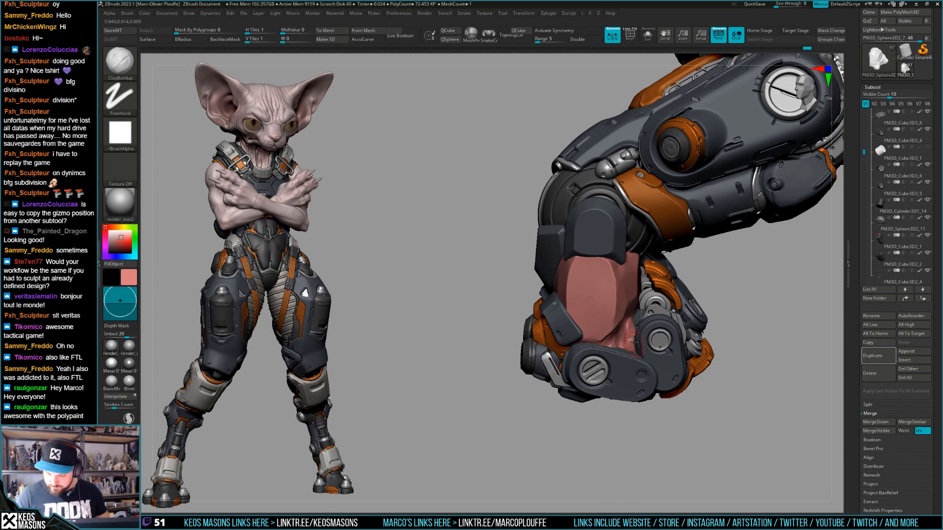
pyautogui.moveTo(634, 341); pyautogui.dragTo(610, 330, button='right')
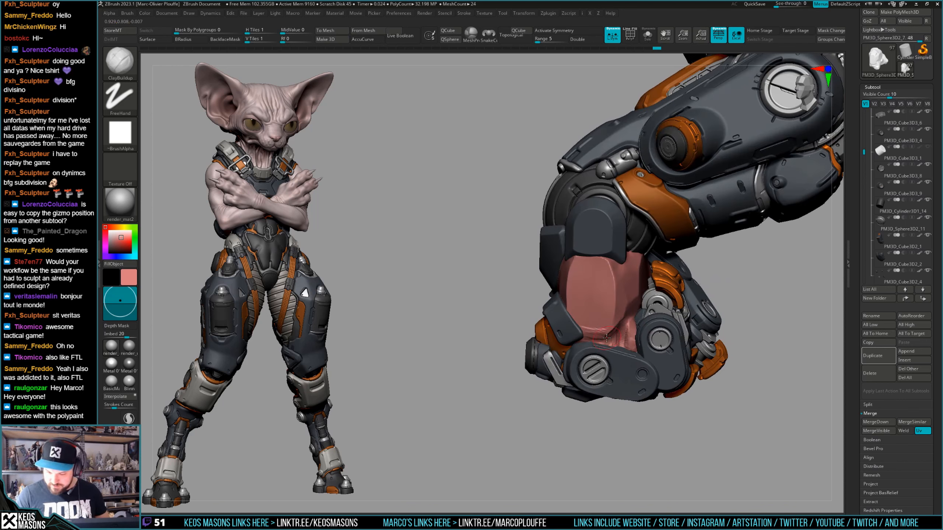
pyautogui.moveTo(606, 337)
pyautogui.mouseDown(button='right')
pyautogui.moveTo(642, 324)
pyautogui.moveTo(637, 291)
pyautogui.moveTo(600, 303)
pyautogui.moveTo(616, 301)
pyautogui.moveTo(609, 305)
pyautogui.mouseUp(button='right')
pyautogui.press('space')
pyautogui.click(634, 271)
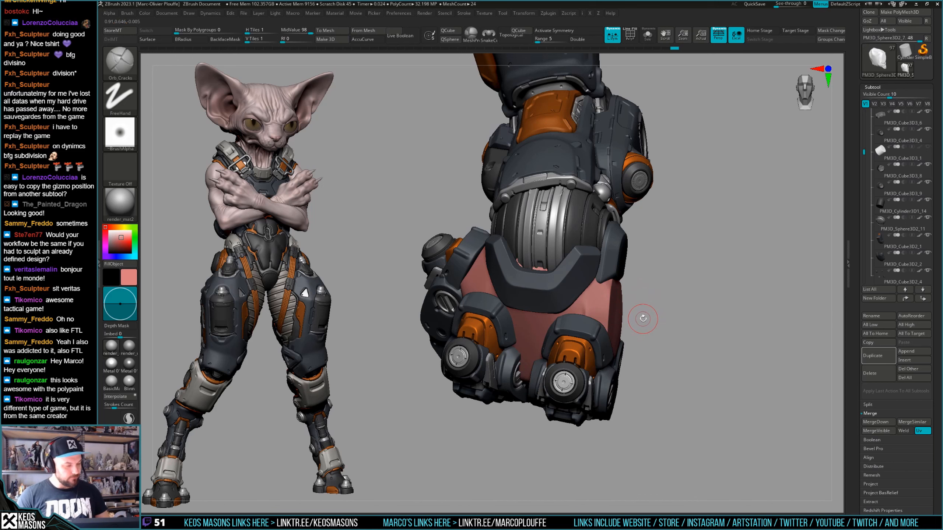
# Switch to the DamStandard brush and carve along the edge of the polished side face below the arched plate.
pyautogui.moveTo(642, 318); pyautogui.dragTo(612, 300)
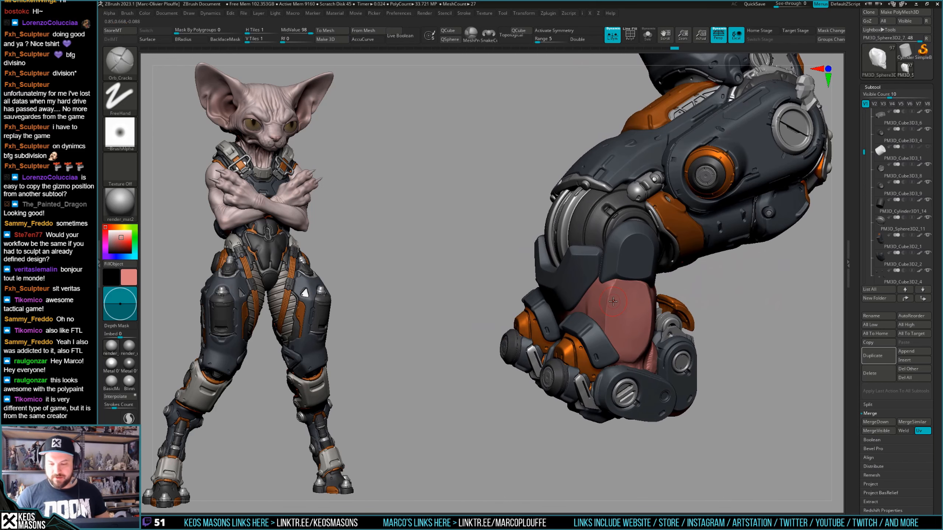
pyautogui.press('b')
pyautogui.click(639, 272)
pyautogui.moveTo(646, 294); pyautogui.dragTo(607, 289, button='right')
pyautogui.press('space')
pyautogui.moveTo(606, 289); pyautogui.dragTo(609, 289)
pyautogui.moveTo(597, 292); pyautogui.dragTo(624, 290, button='right')
pyautogui.moveTo(599, 275); pyautogui.dragTo(599, 312)
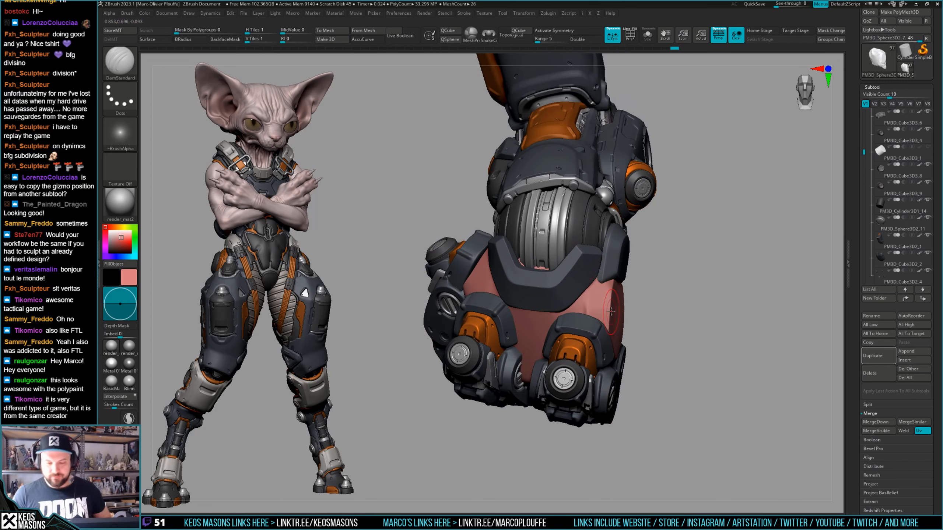
# Build up the thumb-side surface of the red block beside the collar plate with the ClayBuildup brush.
pyautogui.moveTo(615, 311); pyautogui.dragTo(562, 278, button='right')
pyautogui.press('space')
pyautogui.click(549, 270)
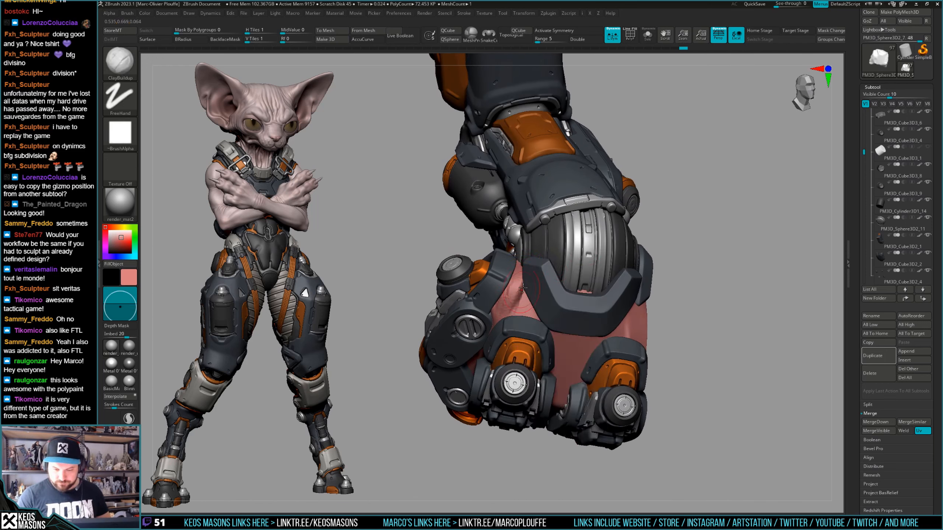
pyautogui.moveTo(522, 314); pyautogui.dragTo(518, 297)
pyautogui.moveTo(519, 297); pyautogui.dragTo(542, 282, button='right')
pyautogui.moveTo(511, 288); pyautogui.dragTo(520, 303)
pyautogui.moveTo(542, 282); pyautogui.dragTo(517, 274, button='right')
pyautogui.moveTo(516, 287); pyautogui.dragTo(519, 307)
pyautogui.moveTo(522, 312); pyautogui.dragTo(516, 264, button='right')
pyautogui.moveTo(512, 301); pyautogui.dragTo(510, 287)
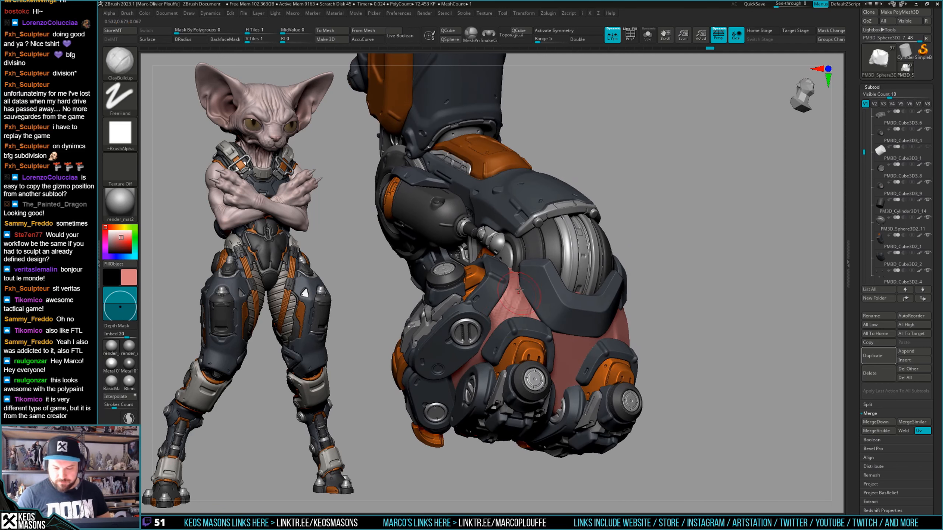
# Smooth the built-up thumb-side surface and the area under the collar plate, checking the block from several angles.
pyautogui.moveTo(540, 334)
pyautogui.mouseDown(button='right')
pyautogui.moveTo(608, 300)
pyautogui.moveTo(540, 335)
pyautogui.moveTo(556, 290)
pyautogui.moveTo(561, 324)
pyautogui.moveTo(529, 311)
pyautogui.moveTo(538, 309)
pyautogui.moveTo(532, 340)
pyautogui.moveTo(506, 335)
pyautogui.mouseUp(button='right')
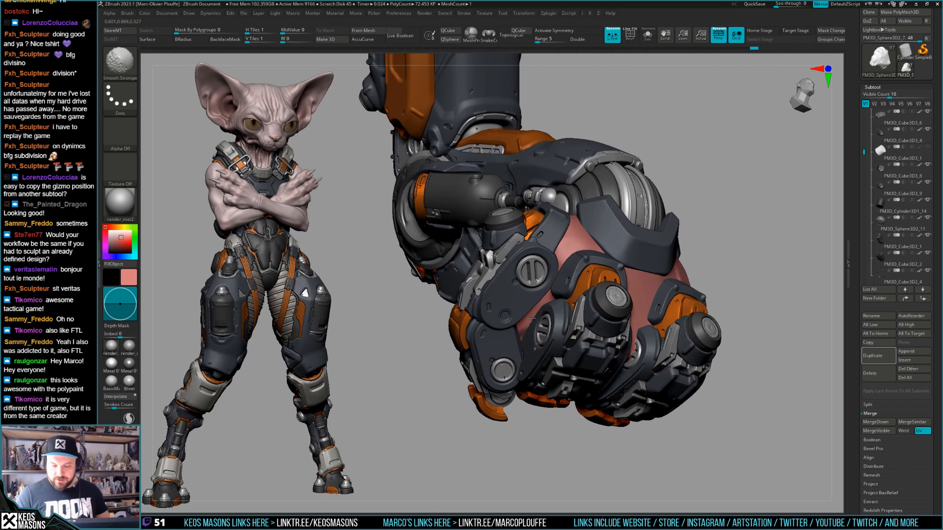
pyautogui.moveTo(749, 274)
pyautogui.mouseDown(button='right')
pyautogui.moveTo(628, 309)
pyautogui.moveTo(687, 282)
pyautogui.moveTo(605, 335)
pyautogui.moveTo(611, 312)
pyautogui.moveTo(614, 323)
pyautogui.moveTo(608, 315)
pyautogui.mouseUp(button='right')
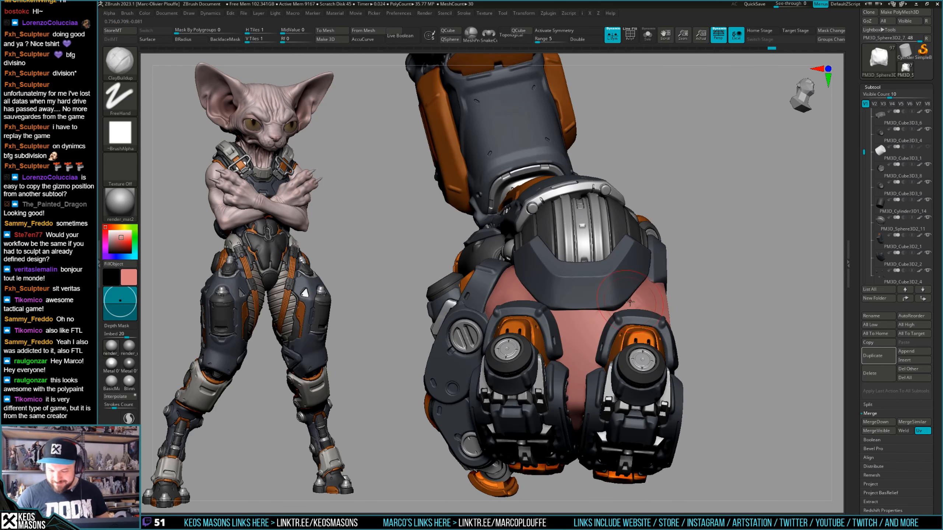
pyautogui.keyDown('shift'); pyautogui.moveTo(630, 302); pyautogui.dragTo(624, 301); pyautogui.keyUp('shift')
pyautogui.moveTo(617, 298); pyautogui.dragTo(612, 312, button='right')
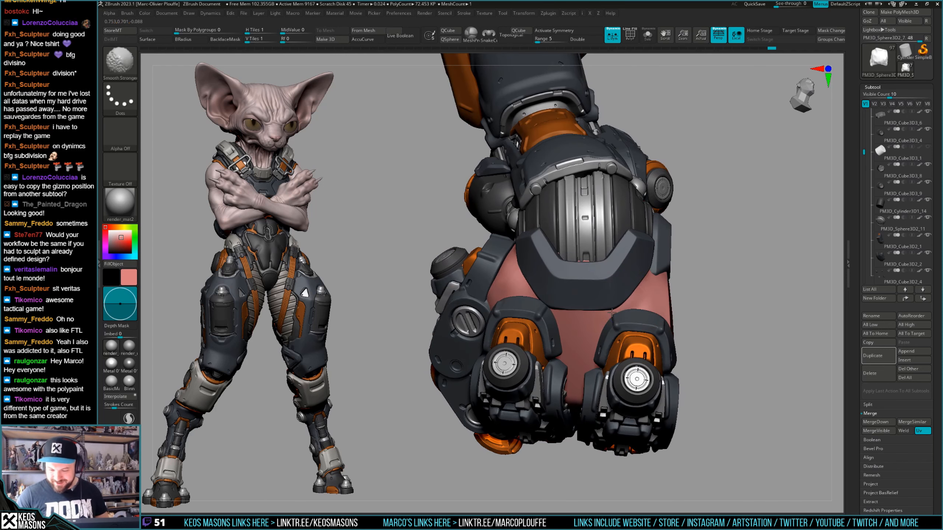
pyautogui.moveTo(554, 323)
pyautogui.mouseDown(button='right')
pyautogui.moveTo(598, 331)
pyautogui.moveTo(609, 319)
pyautogui.moveTo(604, 296)
pyautogui.moveTo(494, 296)
pyautogui.moveTo(572, 308)
pyautogui.moveTo(615, 288)
pyautogui.mouseUp(button='right')
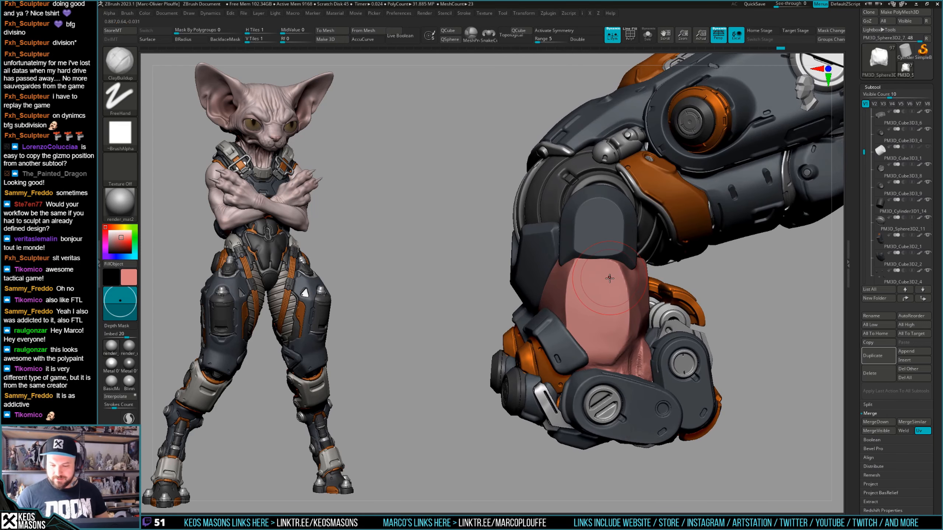
# Switch to the Planar brush and flatten the block's outer side face below the arched side plate.
pyautogui.press('space')
pyautogui.click(619, 290)
pyautogui.press('space')
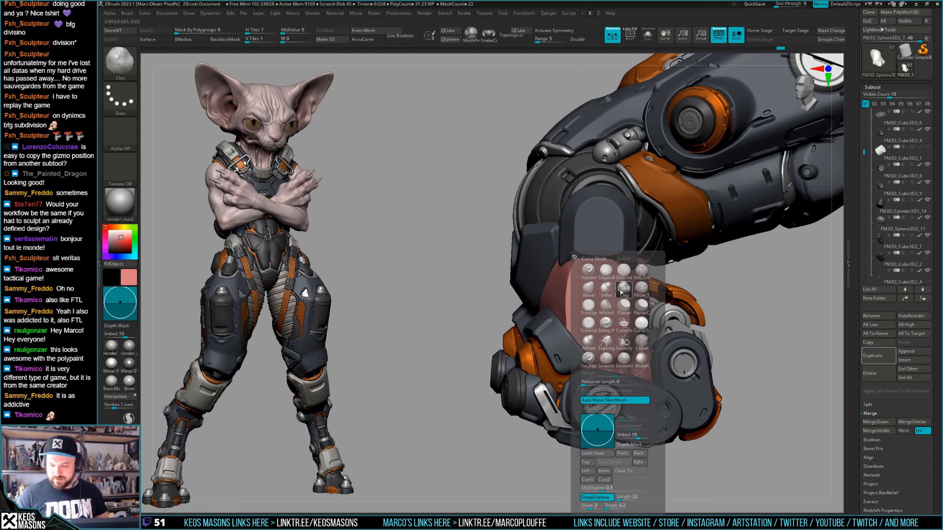
pyautogui.click(626, 309)
pyautogui.press('space')
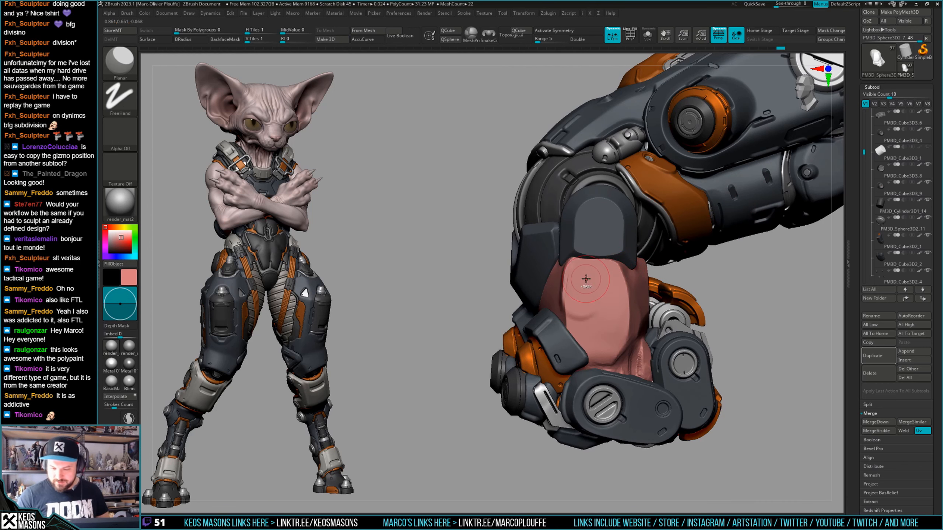
pyautogui.moveTo(593, 281)
pyautogui.mouseDown()
pyautogui.moveTo(602, 272)
pyautogui.moveTo(597, 296)
pyautogui.mouseUp()
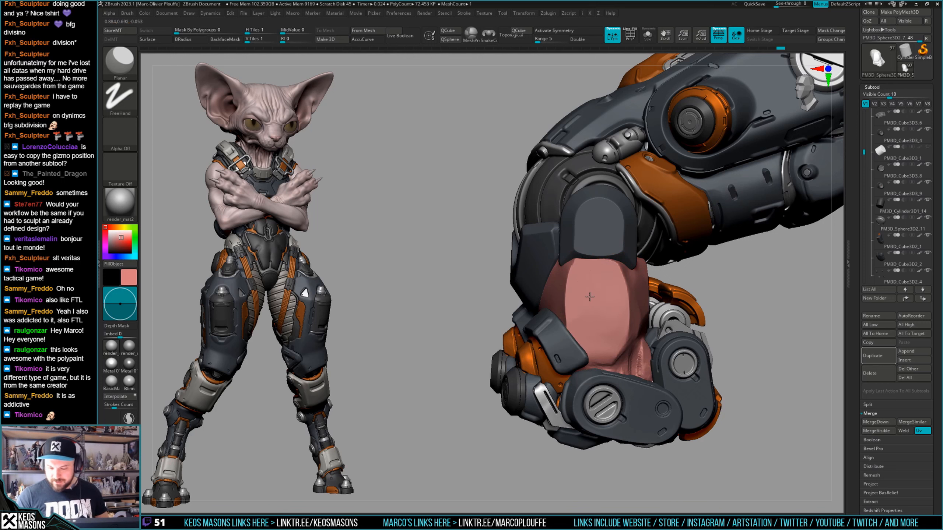
pyautogui.moveTo(600, 308); pyautogui.dragTo(600, 292)
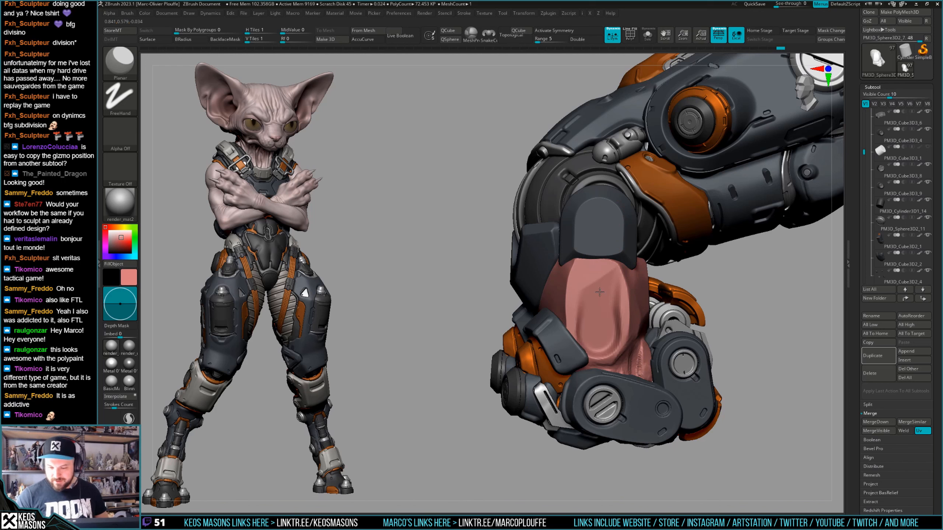
# Even out the outer side face down to the knuckle joint with Planar strokes and quick-save the project.
pyautogui.moveTo(615, 291)
pyautogui.mouseDown(button='right')
pyautogui.moveTo(538, 286)
pyautogui.moveTo(531, 276)
pyautogui.mouseUp(button='right')
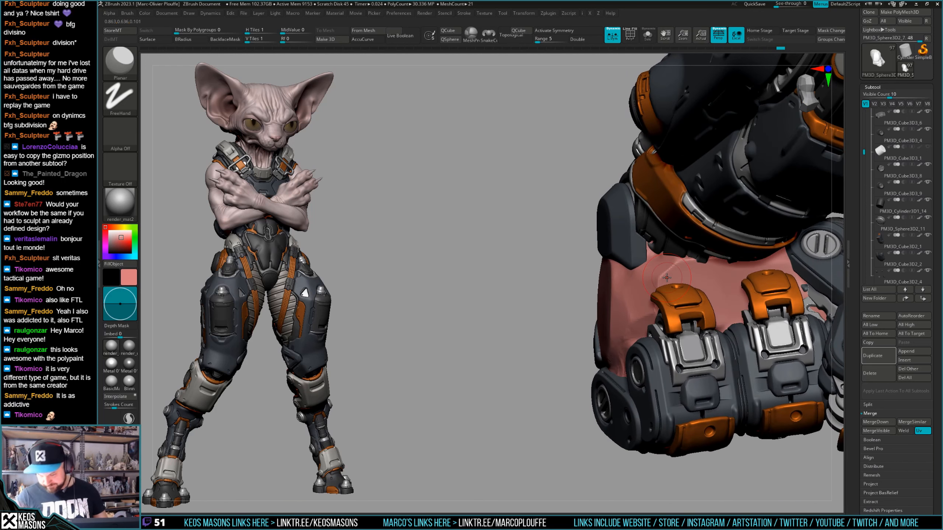
pyautogui.moveTo(667, 277); pyautogui.dragTo(586, 284, button='right')
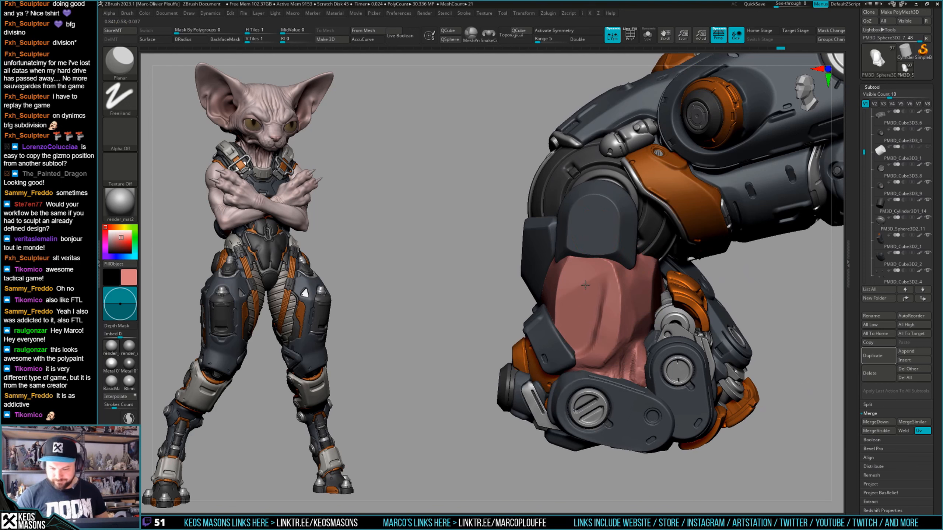
pyautogui.moveTo(585, 285)
pyautogui.mouseDown()
pyautogui.moveTo(595, 332)
pyautogui.moveTo(594, 265)
pyautogui.moveTo(579, 311)
pyautogui.moveTo(566, 278)
pyautogui.moveTo(583, 274)
pyautogui.moveTo(600, 305)
pyautogui.moveTo(614, 275)
pyautogui.moveTo(596, 330)
pyautogui.mouseUp()
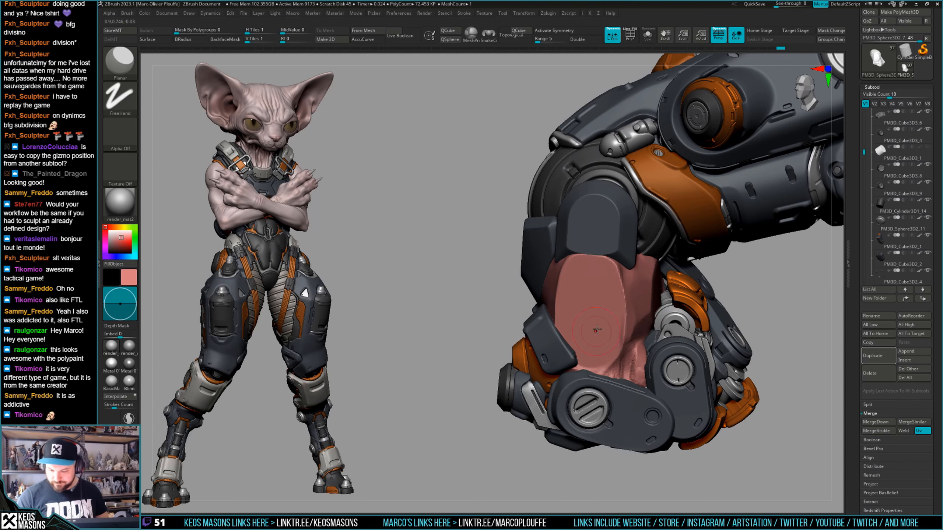
pyautogui.moveTo(596, 330); pyautogui.dragTo(679, 310, button='right')
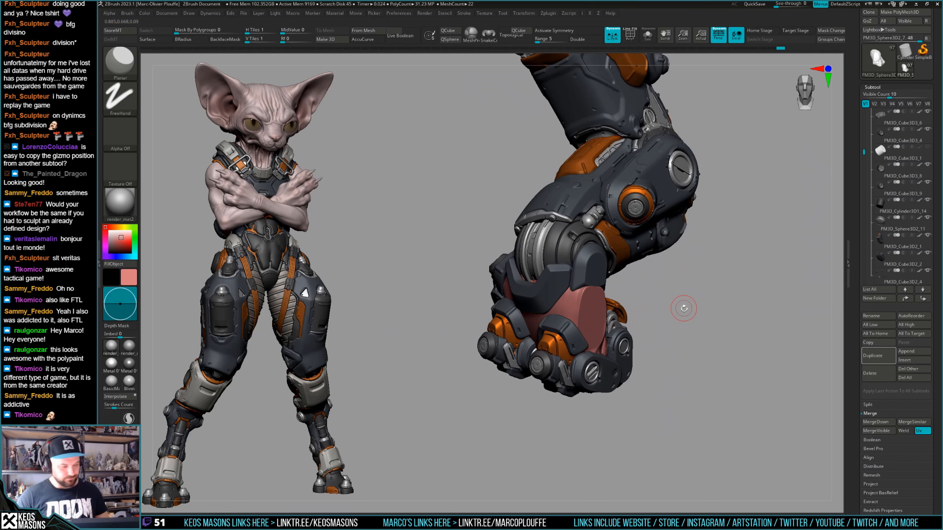
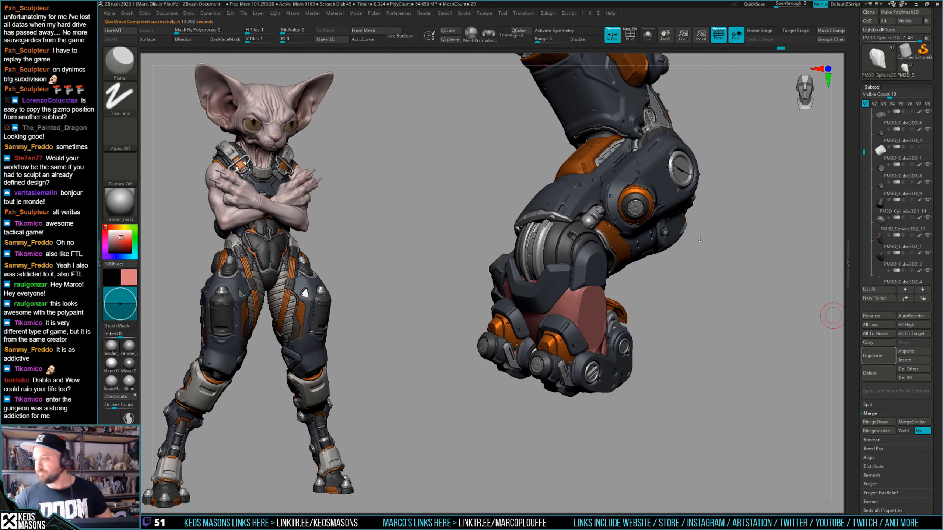
pyautogui.moveTo(707, 289); pyautogui.dragTo(694, 313)
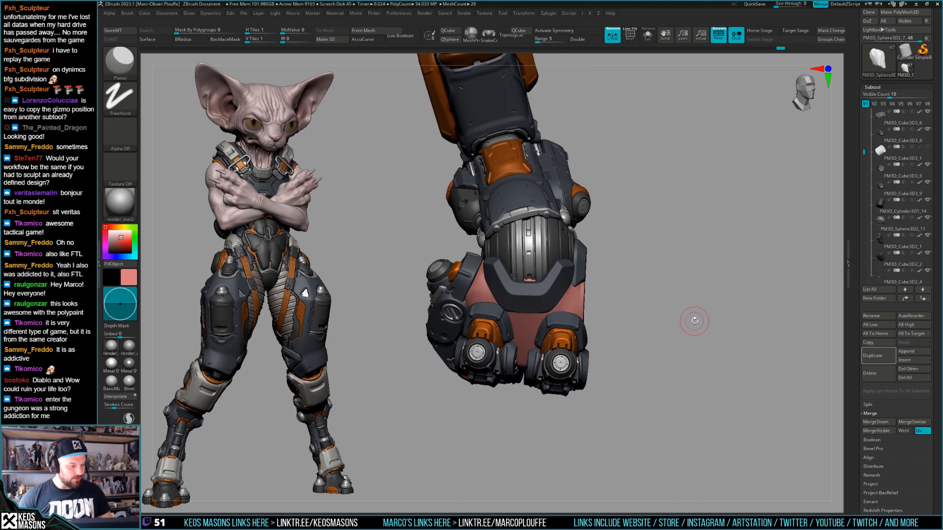
# Switch to the Orb_Cracks brush and define the upper edge of the side face under the arched plate.
pyautogui.moveTo(694, 321); pyautogui.dragTo(588, 318)
pyautogui.moveTo(588, 318)
pyautogui.mouseDown(button='right')
pyautogui.moveTo(609, 315)
pyautogui.moveTo(557, 286)
pyautogui.mouseUp(button='right')
pyautogui.press('space')
pyautogui.click(603, 291)
pyautogui.press('space')
pyautogui.press('space')
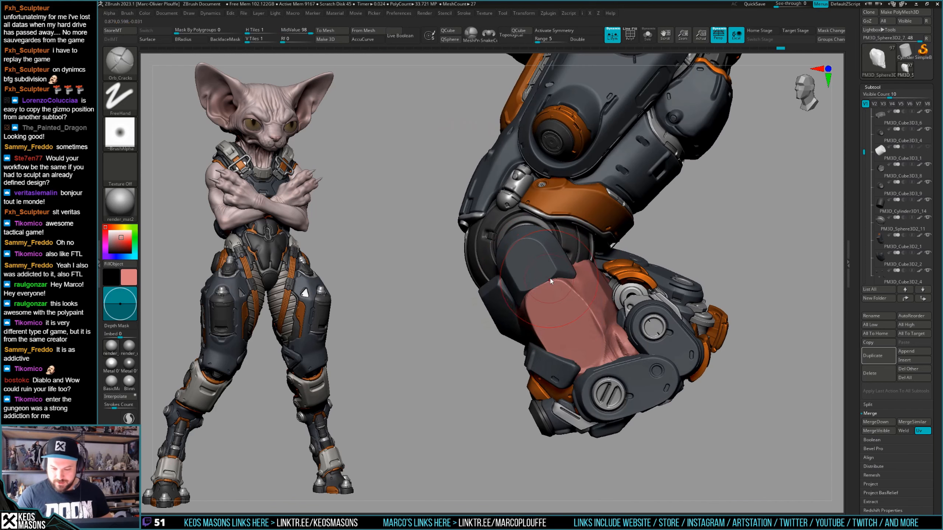
pyautogui.press('space')
pyautogui.moveTo(566, 268); pyautogui.dragTo(511, 300)
# Switch to the PlanarCut brush and cut a separate plane into the lower half of the side face.
pyautogui.moveTo(551, 276)
pyautogui.mouseDown(button='right')
pyautogui.moveTo(559, 318)
pyautogui.moveTo(579, 327)
pyautogui.moveTo(555, 358)
pyautogui.moveTo(562, 341)
pyautogui.moveTo(588, 354)
pyautogui.moveTo(590, 326)
pyautogui.mouseUp(button='right')
pyautogui.press('space')
pyautogui.press('space')
pyautogui.press('space')
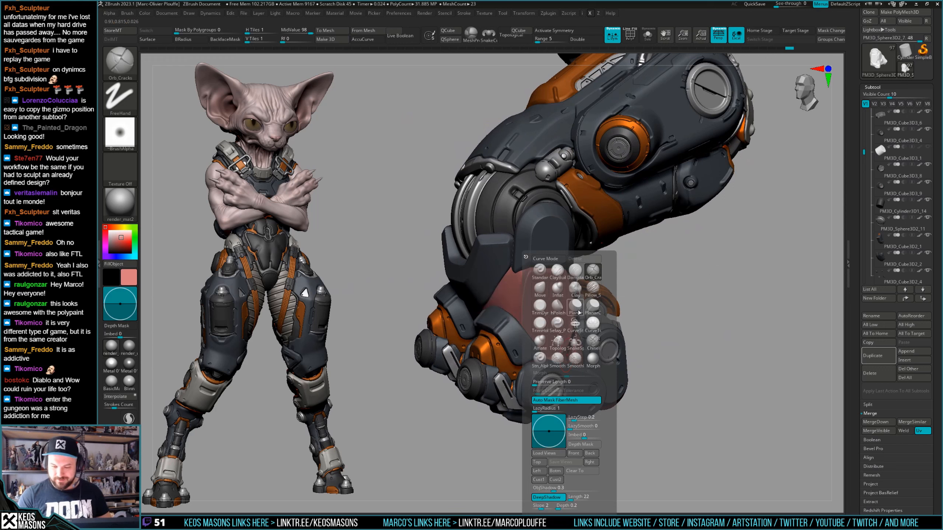
pyautogui.click(593, 306)
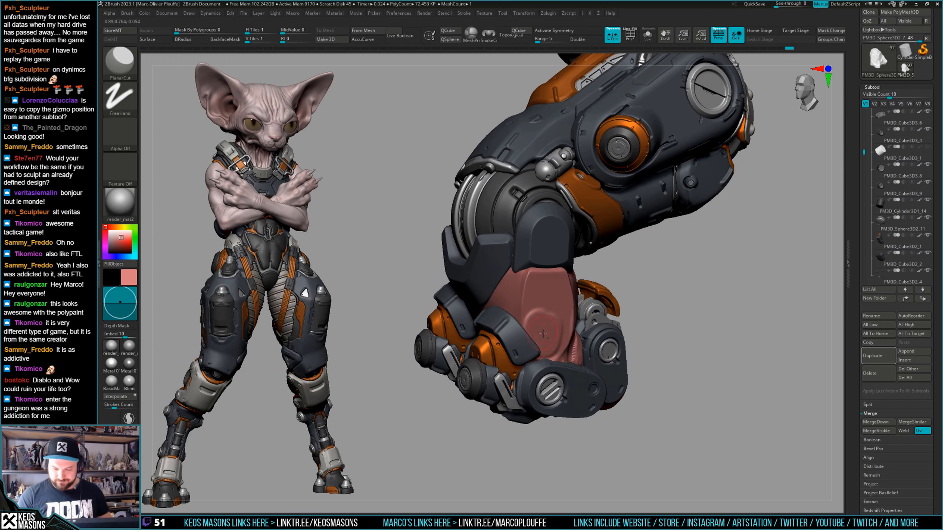
pyautogui.moveTo(543, 334); pyautogui.dragTo(548, 331, button='right')
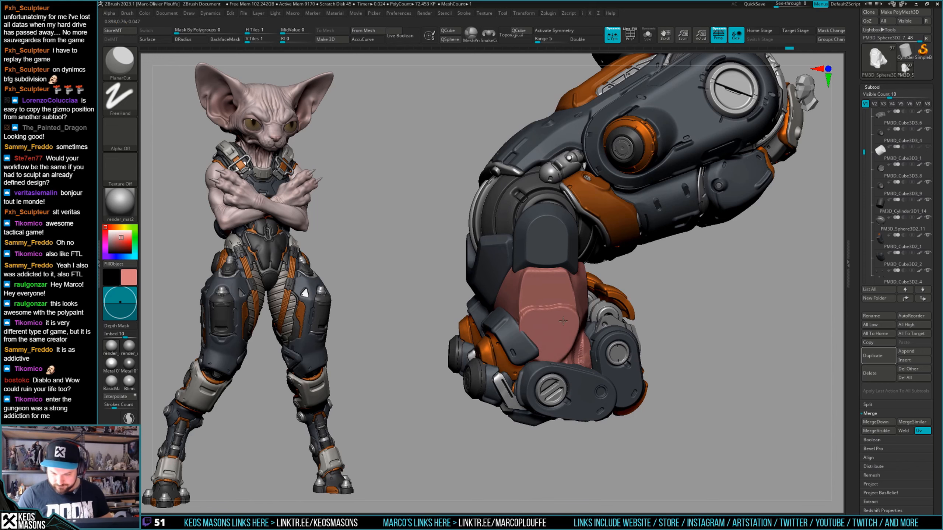
pyautogui.moveTo(535, 324)
pyautogui.mouseDown(button='right')
pyautogui.moveTo(667, 306)
pyautogui.moveTo(635, 327)
pyautogui.mouseUp(button='right')
# Switch to ClayBuildup, undo the last change, then layer clay over the lower side face and smooth it.
pyautogui.press('space')
pyautogui.click(627, 270)
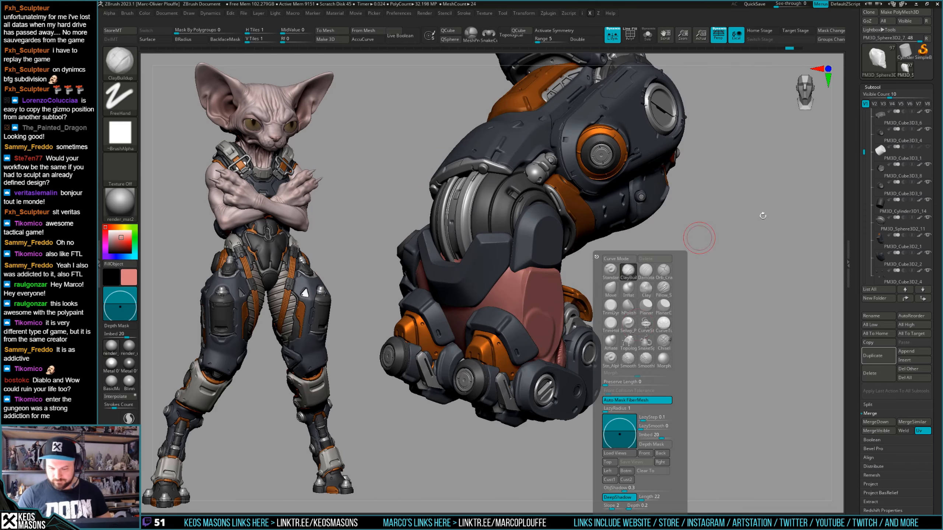
pyautogui.hotkey('ctrl', 'z')
pyautogui.moveTo(562, 345)
pyautogui.mouseDown(button='right')
pyautogui.moveTo(532, 384)
pyautogui.moveTo(527, 328)
pyautogui.mouseUp(button='right')
pyautogui.press('space')
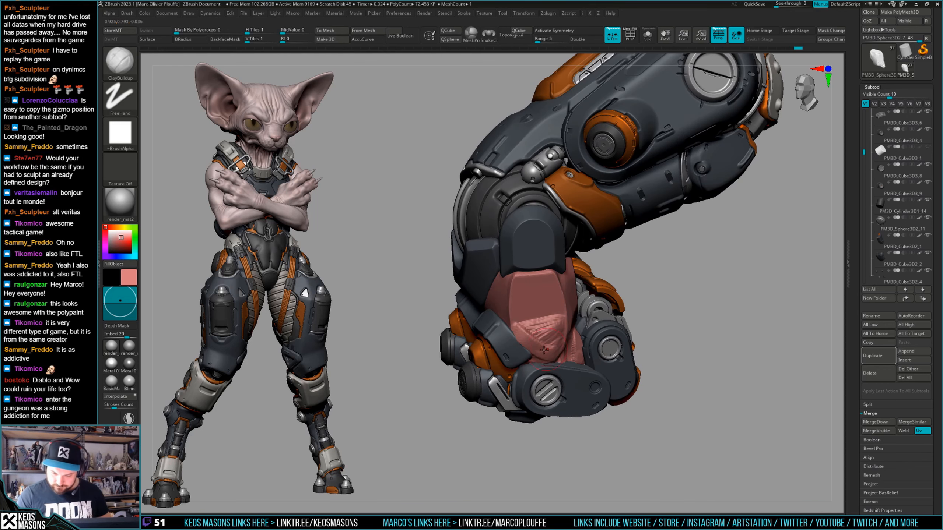
pyautogui.moveTo(559, 321)
pyautogui.mouseDown(button='right')
pyautogui.moveTo(637, 318)
pyautogui.moveTo(631, 296)
pyautogui.moveTo(665, 312)
pyautogui.moveTo(657, 332)
pyautogui.moveTo(562, 328)
pyautogui.moveTo(574, 331)
pyautogui.moveTo(567, 340)
pyautogui.mouseUp(button='right')
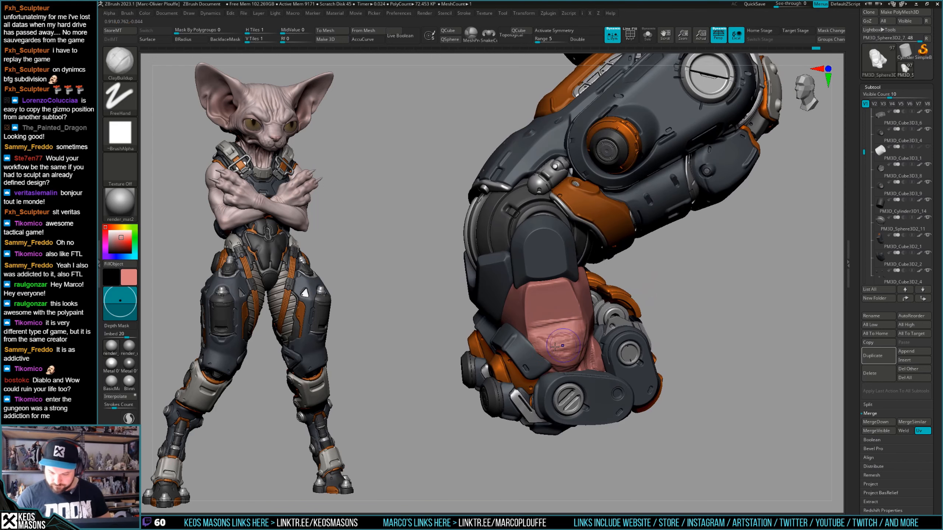
pyautogui.press('shift')
pyautogui.moveTo(586, 346); pyautogui.dragTo(557, 362, button='right')
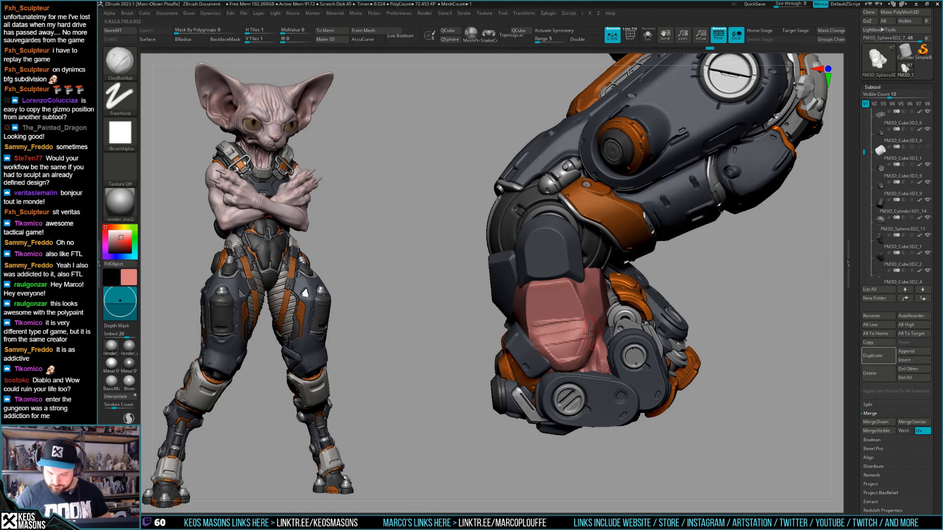
pyautogui.moveTo(587, 333)
pyautogui.mouseDown(button='right')
pyautogui.moveTo(537, 291)
pyautogui.moveTo(559, 323)
pyautogui.moveTo(644, 338)
pyautogui.moveTo(665, 323)
pyautogui.moveTo(574, 349)
pyautogui.moveTo(582, 329)
pyautogui.moveTo(568, 311)
pyautogui.mouseUp(button='right')
pyautogui.press('space')
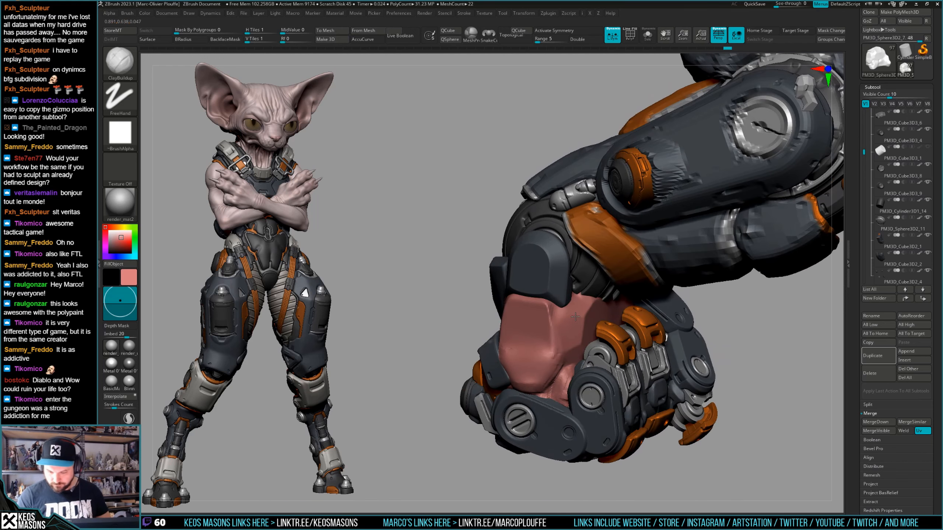
# Switch to the DamStandard brush, crease the border between the side face and palm surface, and smooth it.
pyautogui.press('b')
pyautogui.press('d')
pyautogui.press('s')
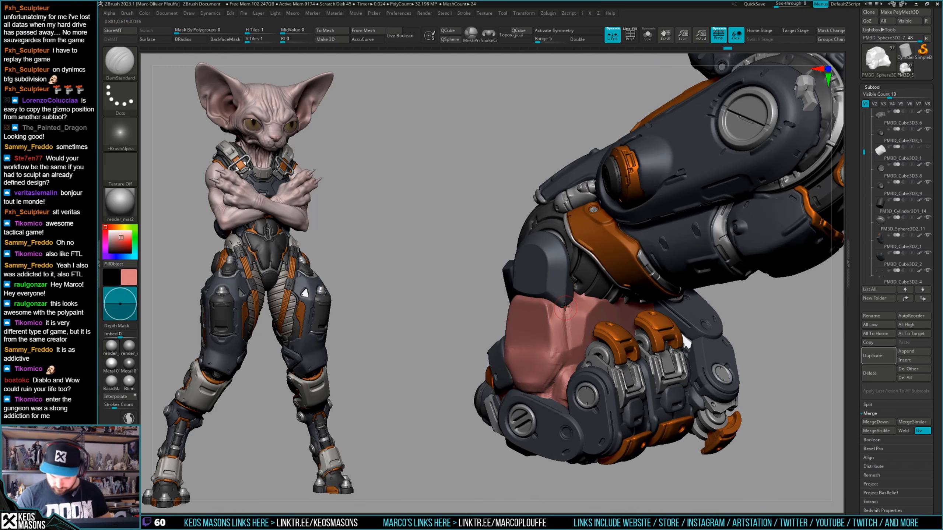
pyautogui.moveTo(568, 362); pyautogui.dragTo(565, 353, button='right')
pyautogui.keyDown('shift'); pyautogui.moveTo(568, 355); pyautogui.dragTo(563, 310); pyautogui.keyUp('shift')
# Isolate the red block with its wireframe shown, re-run DynaMesh at resolution 1304, and bring the other parts back.
pyautogui.hotkey('alt', 's')
pyautogui.moveTo(594, 315); pyautogui.dragTo(660, 297, button='right')
pyautogui.hotkey('shift', 'f')
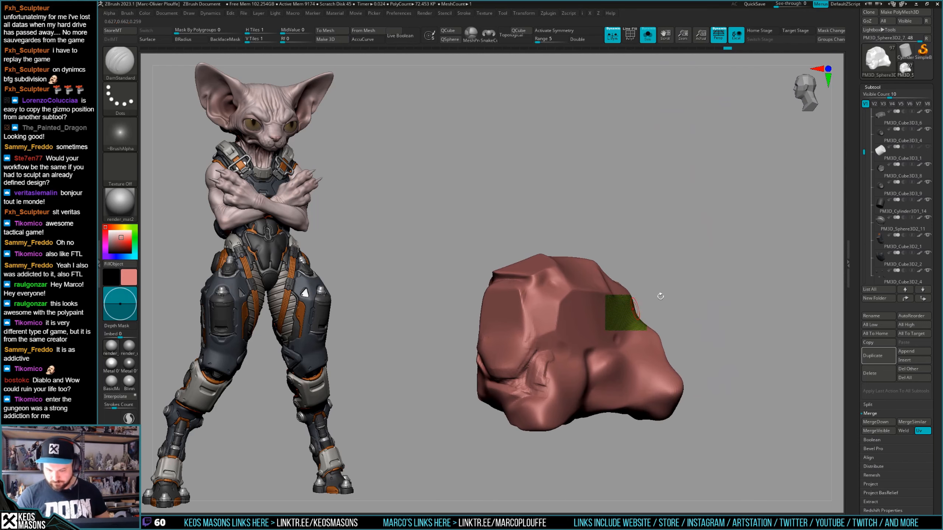
pyautogui.press('2')
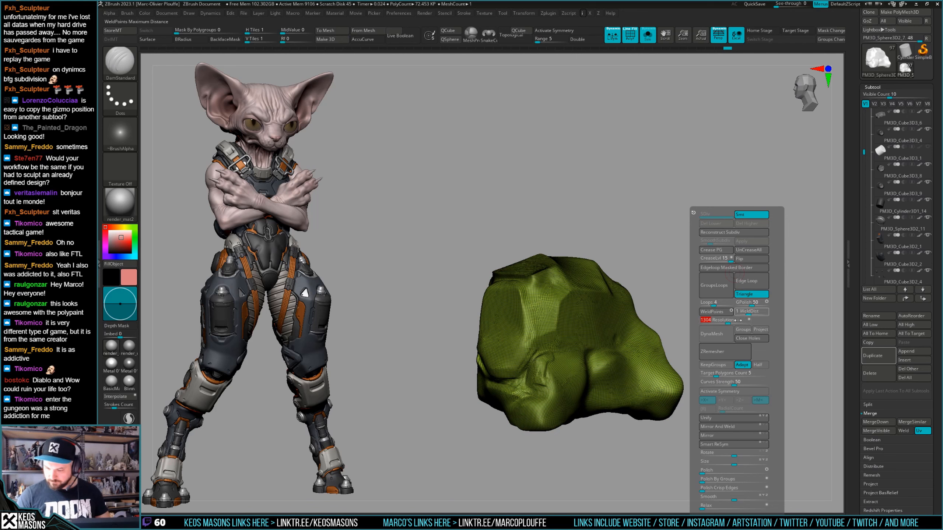
pyautogui.click(711, 334)
pyautogui.hotkey('shift', 'f')
pyautogui.hotkey('alt', 's')
# Refine and smooth the crease between the side face and the palm surface beside the curled fingers.
pyautogui.moveTo(588, 313); pyautogui.dragTo(589, 323, button='right')
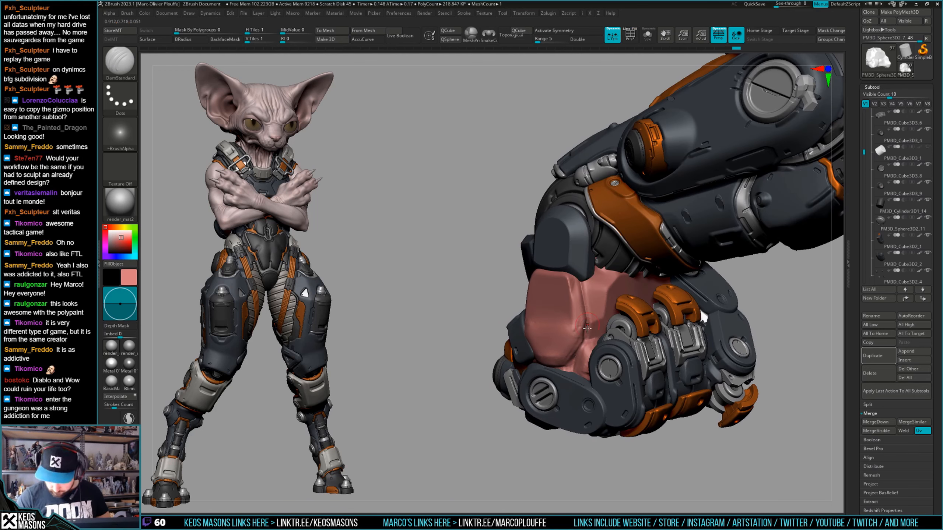
pyautogui.moveTo(582, 283); pyautogui.dragTo(581, 307, button='right')
pyautogui.press('shift')
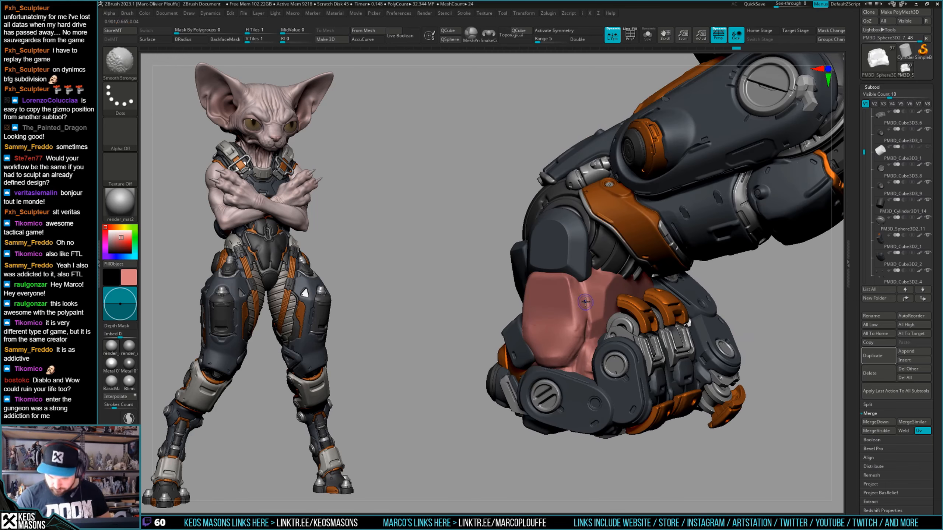
pyautogui.rightClick(586, 302)
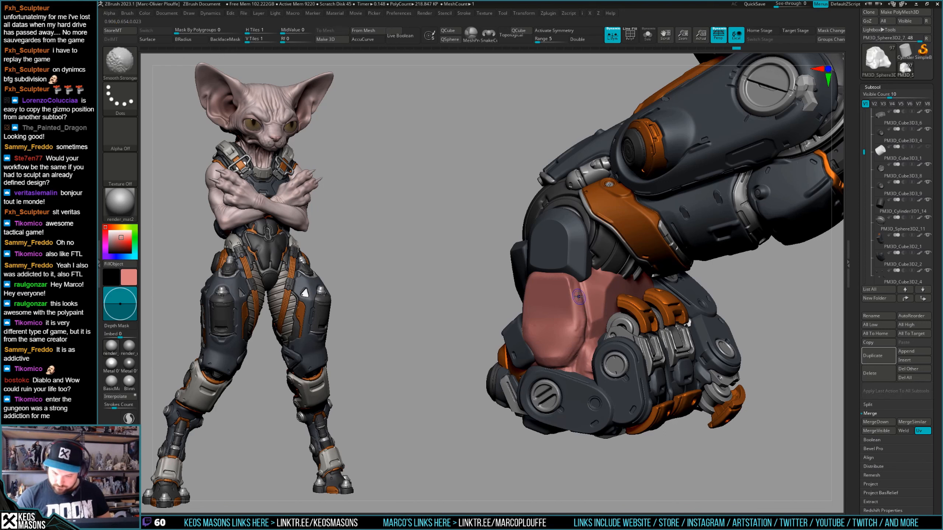
pyautogui.moveTo(573, 274); pyautogui.dragTo(590, 289, button='right')
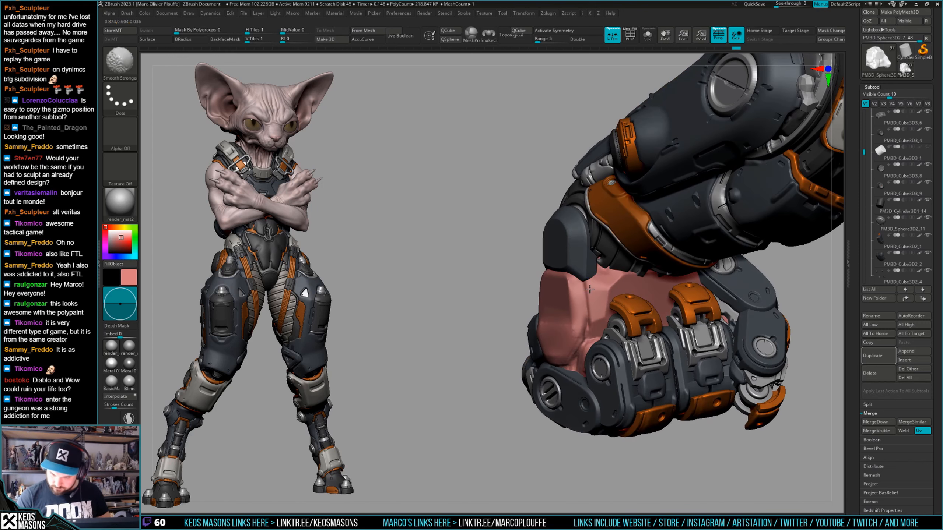
pyautogui.moveTo(596, 325); pyautogui.dragTo(588, 330, button='right')
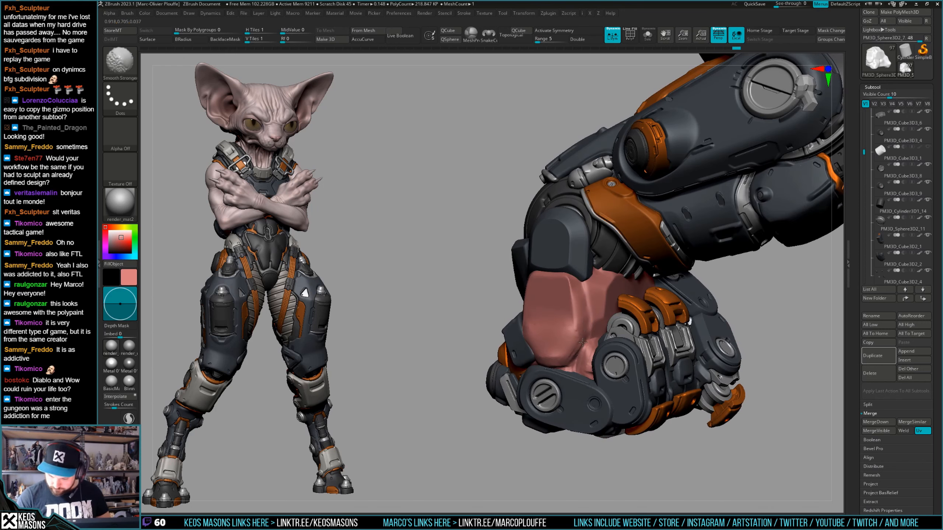
# Switch to the ClayBuildup brush and build up clay on the lower side face of the red block beside the finger joint.
pyautogui.moveTo(557, 362)
pyautogui.mouseDown(button='right')
pyautogui.moveTo(593, 342)
pyautogui.moveTo(583, 337)
pyautogui.moveTo(575, 372)
pyautogui.moveTo(624, 328)
pyautogui.mouseUp(button='right')
pyautogui.press('F1')
pyautogui.moveTo(607, 378); pyautogui.dragTo(625, 282, button='right')
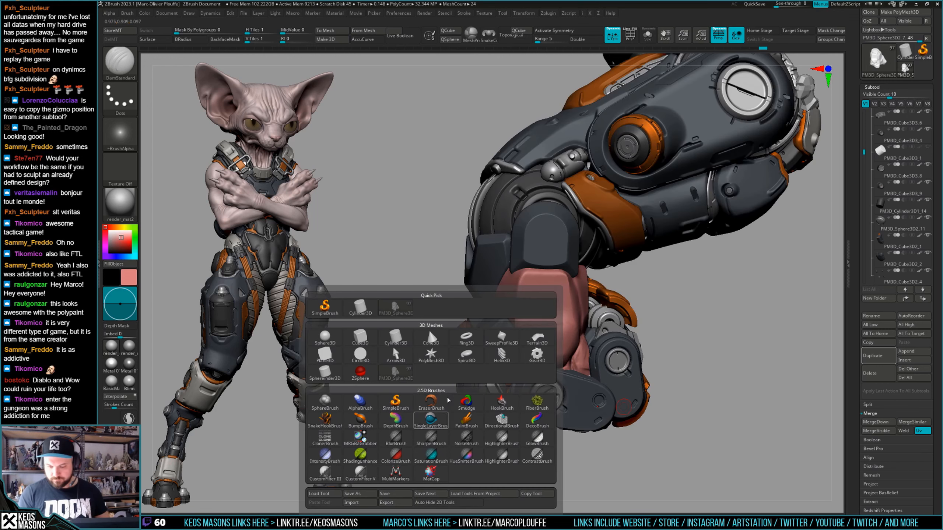
pyautogui.press('Escape')
pyautogui.moveTo(596, 395)
pyautogui.mouseDown(button='right')
pyautogui.moveTo(603, 348)
pyautogui.moveTo(608, 339)
pyautogui.moveTo(599, 379)
pyautogui.moveTo(623, 331)
pyautogui.mouseUp(button='right')
pyautogui.rightClick(599, 384)
pyautogui.rightClick(623, 331)
pyautogui.click(617, 325)
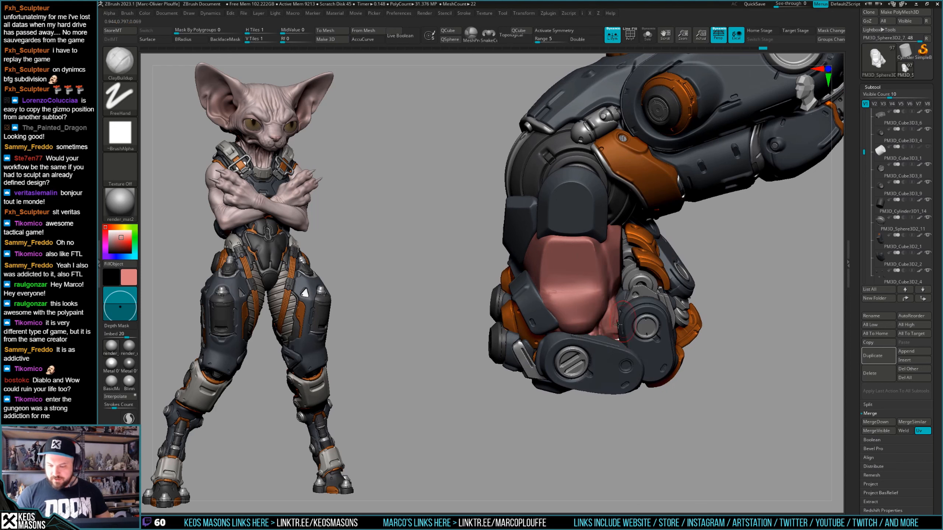
pyautogui.rightClick(611, 315)
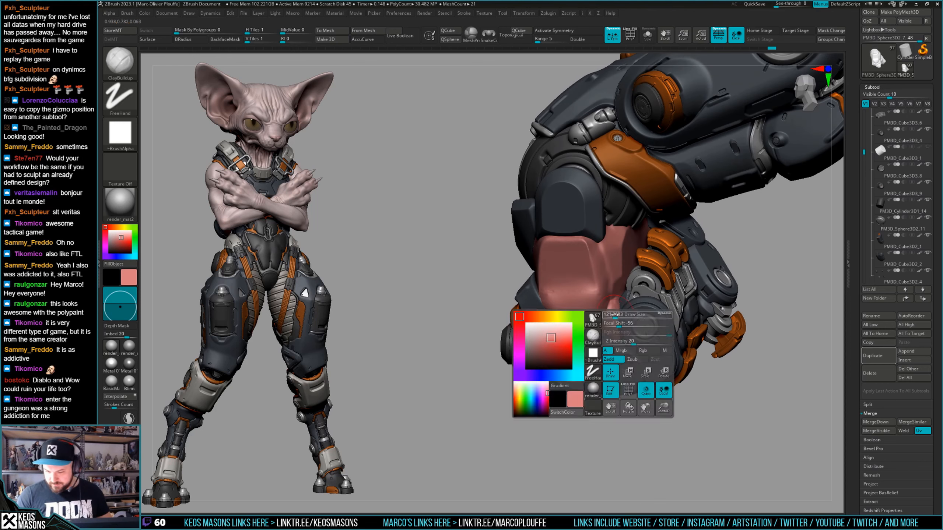
pyautogui.moveTo(611, 315)
pyautogui.mouseDown(button='right')
pyautogui.moveTo(618, 332)
pyautogui.moveTo(624, 313)
pyautogui.moveTo(613, 320)
pyautogui.moveTo(597, 278)
pyautogui.moveTo(642, 282)
pyautogui.moveTo(604, 289)
pyautogui.moveTo(598, 311)
pyautogui.moveTo(598, 300)
pyautogui.mouseUp(button='right')
# Switch to the DamStandard brush and refine the crease between the side face and the palm surface.
pyautogui.rightClick(623, 312)
pyautogui.rightClick(644, 282)
pyautogui.click(646, 270)
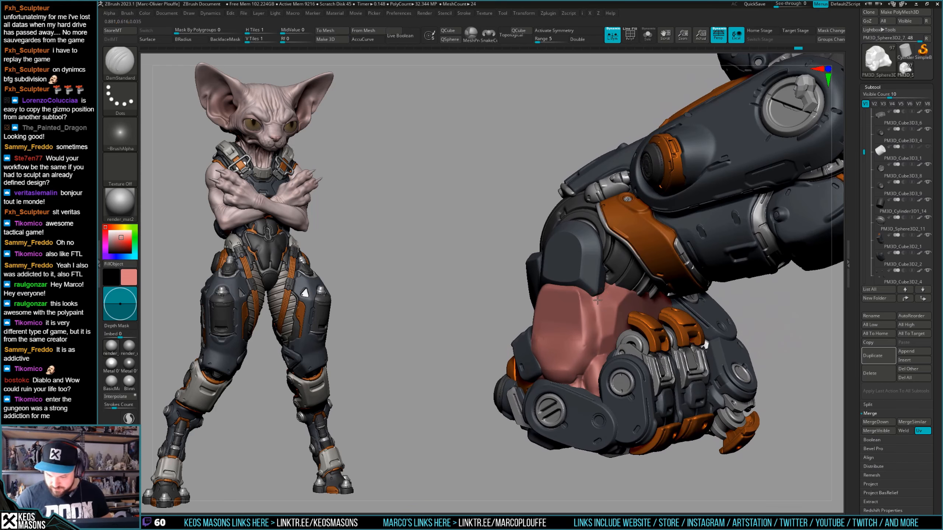
pyautogui.moveTo(598, 340)
pyautogui.mouseDown(button='right')
pyautogui.moveTo(600, 305)
pyautogui.moveTo(606, 326)
pyautogui.mouseUp(button='right')
# Switch to the Move brush, adjust its draw size, and reshape the edges of the red block's side face.
pyautogui.press('x')
pyautogui.click(579, 291)
pyautogui.press('space')
pyautogui.press('space')
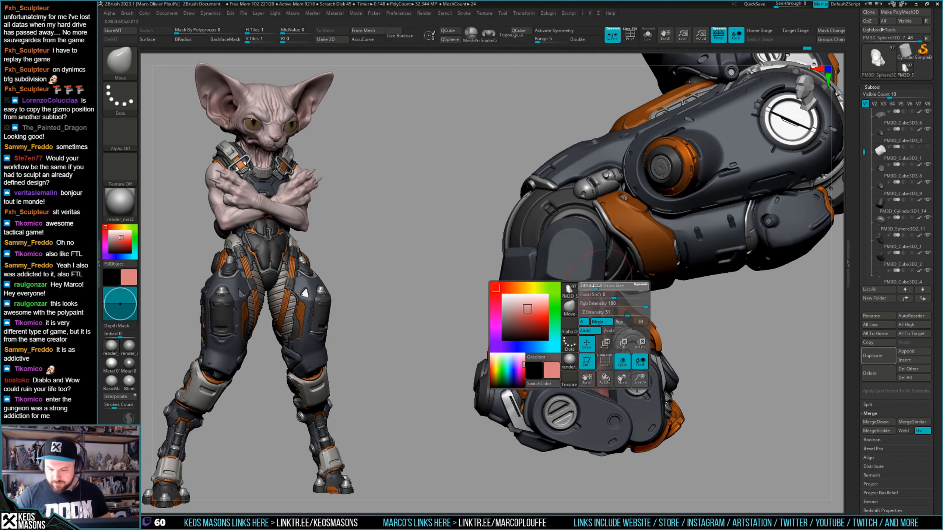
pyautogui.click(597, 289)
pyautogui.press('Return')
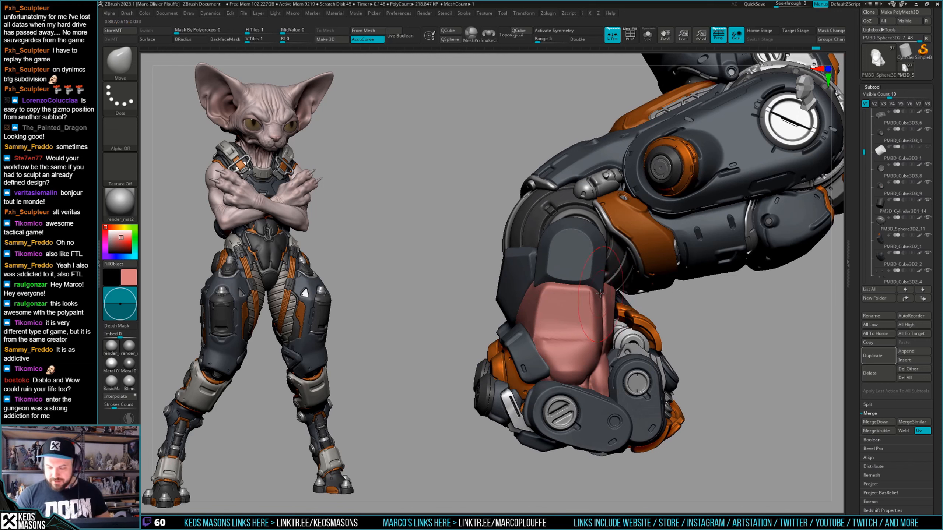
pyautogui.press('space')
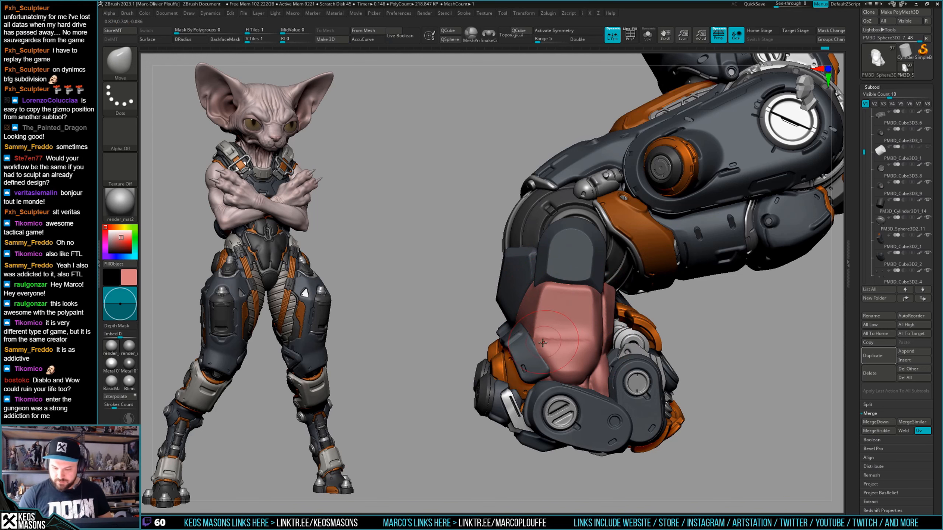
pyautogui.keyDown('alt'); pyautogui.moveTo(603, 348); pyautogui.dragTo(606, 326, button='right'); pyautogui.keyUp('alt')
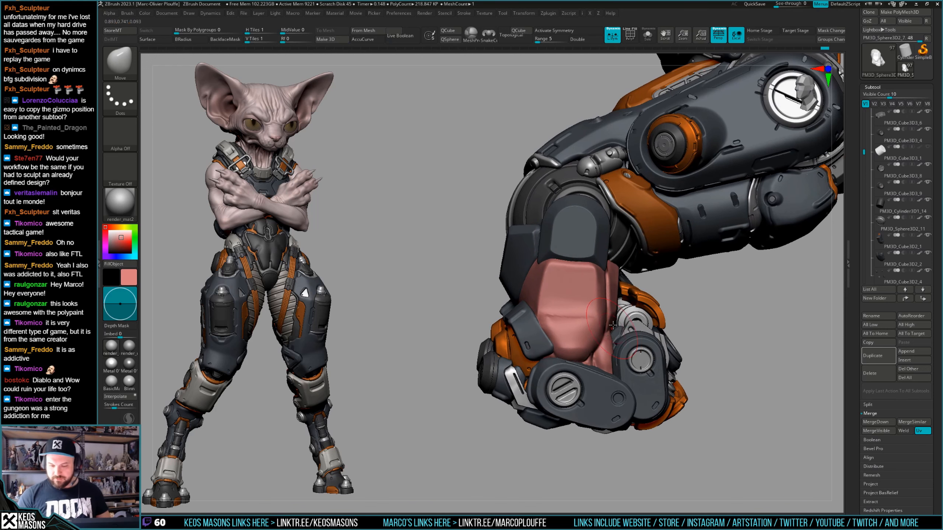
# Switch to the Orb_Cracks brush and sharpen the plane breaks across the side face and along its lower edge.
pyautogui.press('space')
pyautogui.click(643, 273)
pyautogui.moveTo(536, 329); pyautogui.dragTo(539, 321, button='right')
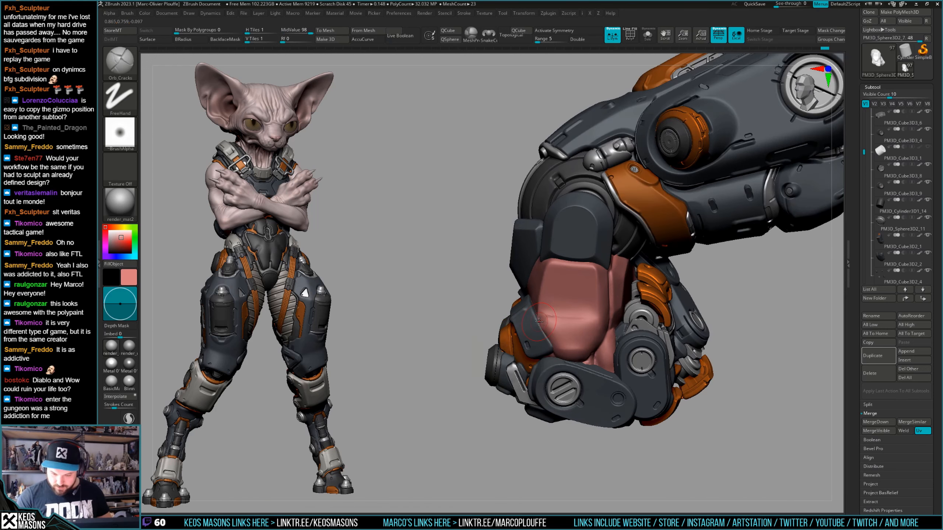
pyautogui.press('space')
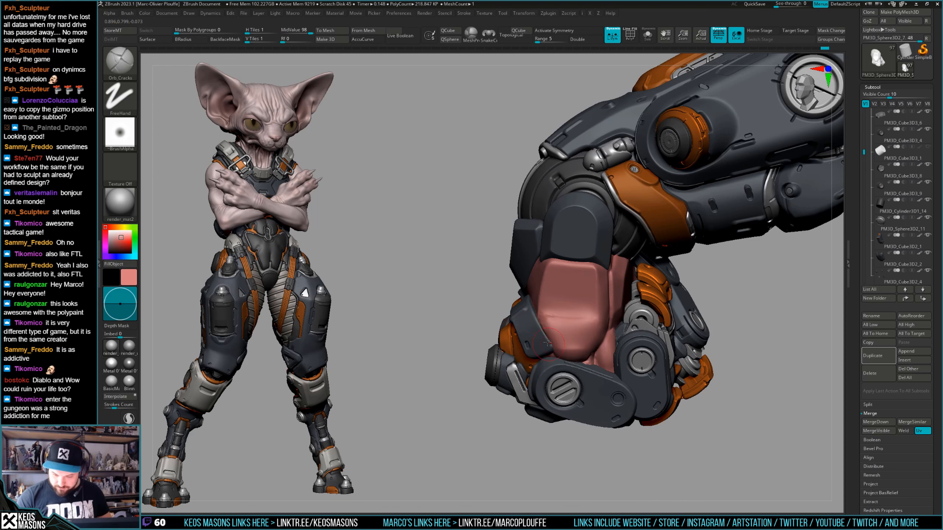
pyautogui.moveTo(569, 367); pyautogui.dragTo(557, 356, button='right')
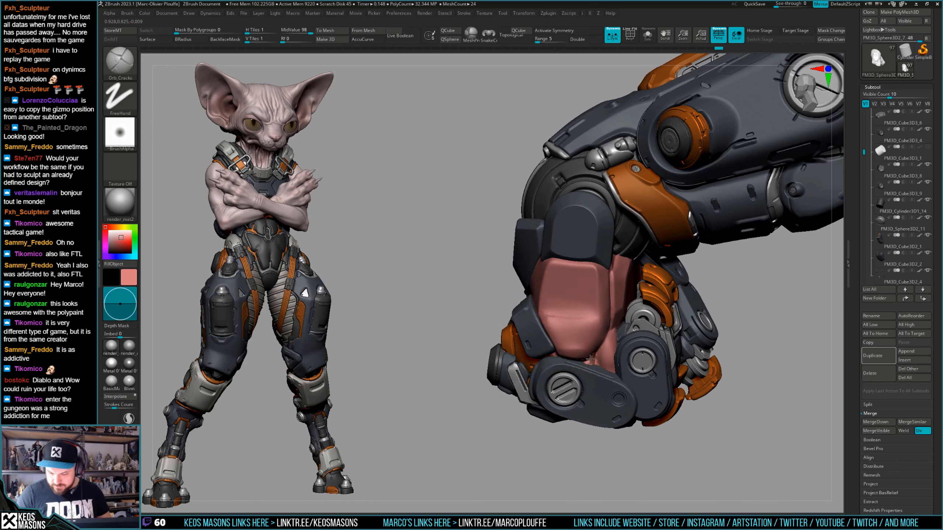
pyautogui.moveTo(596, 337)
pyautogui.mouseDown(button='right')
pyautogui.moveTo(636, 345)
pyautogui.moveTo(625, 315)
pyautogui.moveTo(598, 323)
pyautogui.moveTo(581, 349)
pyautogui.mouseUp(button='right')
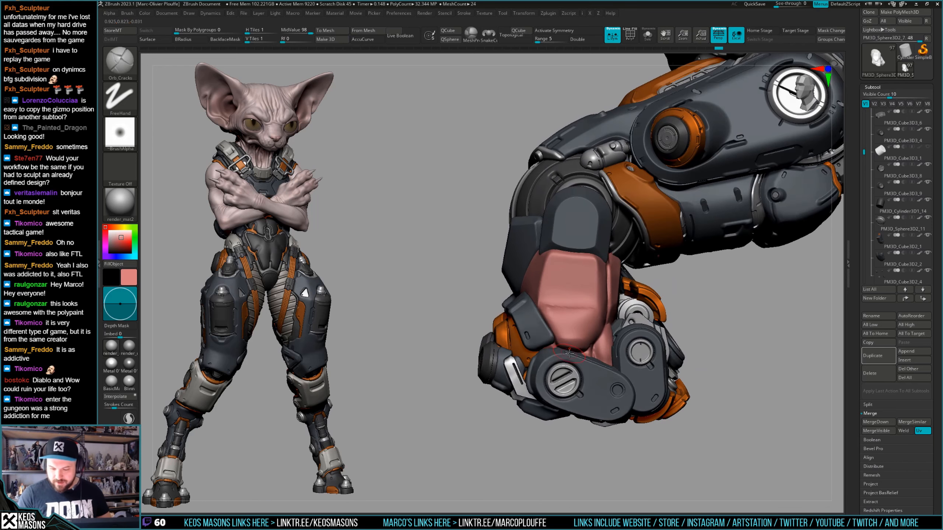
# Switch to the ClayBuildup brush and fill the lower edge of the side face where it meets the finger joints.
pyautogui.press('space')
pyautogui.click(561, 270)
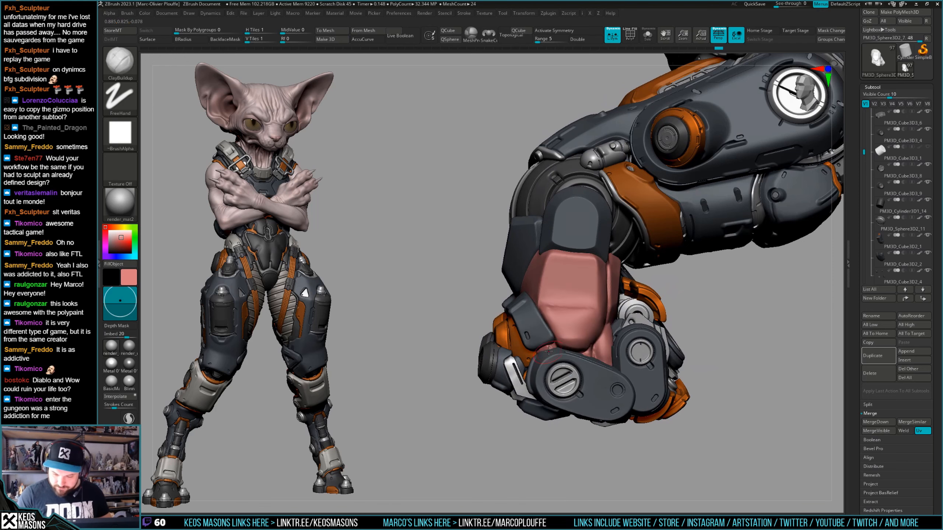
pyautogui.moveTo(548, 350); pyautogui.dragTo(538, 366, button='right')
pyautogui.press('space')
pyautogui.moveTo(600, 349)
pyautogui.mouseDown(button='right')
pyautogui.moveTo(616, 323)
pyautogui.moveTo(619, 334)
pyautogui.moveTo(594, 351)
pyautogui.mouseUp(button='right')
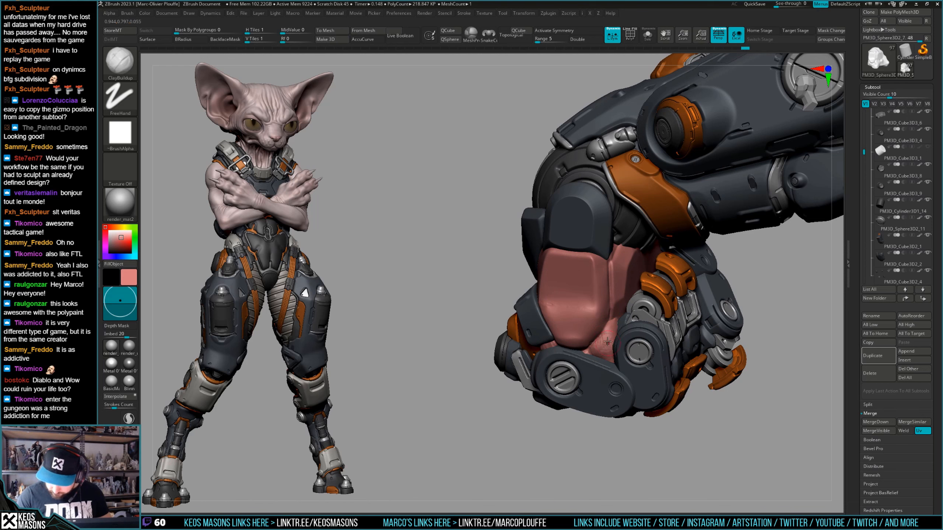
# Isolate the red block and switch to the Planar brush to work on its palm surface.
pyautogui.moveTo(614, 322); pyautogui.dragTo(610, 390, button='right')
pyautogui.moveTo(610, 390)
pyautogui.keyDown('alt'); pyautogui.mouseDown(button='right')
pyautogui.moveTo(609, 368)
pyautogui.moveTo(633, 354)
pyautogui.moveTo(646, 366)
pyautogui.moveTo(611, 366)
pyautogui.moveTo(641, 358)
pyautogui.moveTo(641, 345)
pyautogui.mouseUp(button='right'); pyautogui.keyUp('alt')
pyautogui.press('s')
pyautogui.press('x')
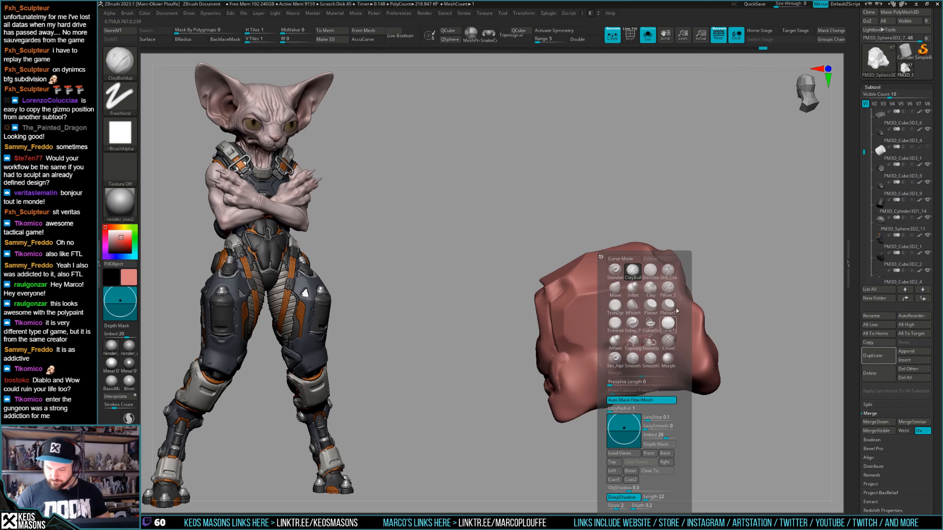
pyautogui.click(651, 307)
pyautogui.moveTo(768, 252); pyautogui.dragTo(609, 319, button='right')
# Flatten a broad oval plane across the palm surface of the isolated block with the Planar brush.
pyautogui.press('s')
pyautogui.press('space')
pyautogui.moveTo(631, 318); pyautogui.dragTo(619, 318)
pyautogui.press('space')
pyautogui.moveTo(630, 328); pyautogui.dragTo(627, 320, button='right')
pyautogui.press('s')
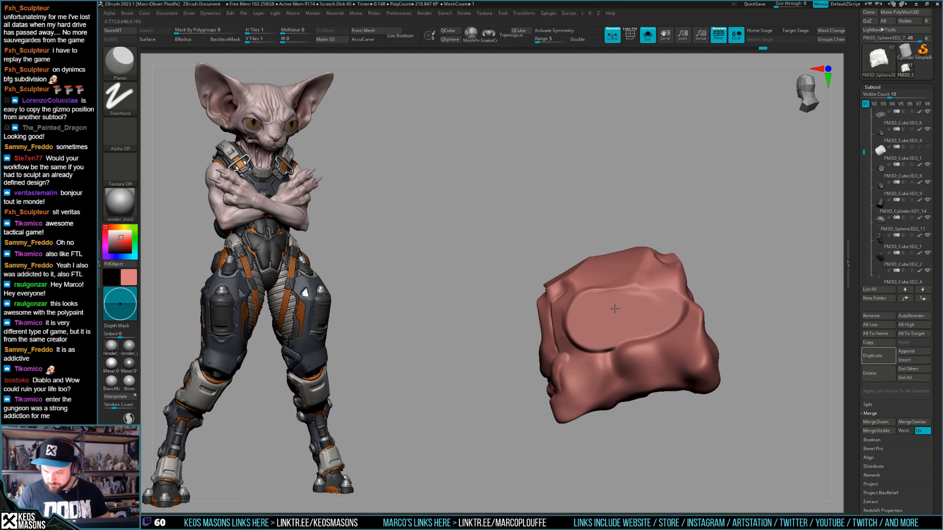
pyautogui.press('s')
pyautogui.moveTo(757, 307); pyautogui.dragTo(722, 308, button='right')
pyautogui.press('s')
pyautogui.moveTo(656, 324)
pyautogui.mouseDown(button='right')
pyautogui.moveTo(687, 329)
pyautogui.moveTo(627, 364)
pyautogui.moveTo(644, 312)
pyautogui.mouseUp(button='right')
# Switch to the ClayBuildup brush and layer clay along the strip between the side face and the flattened palm plane.
pyautogui.rightClick(613, 375)
pyautogui.rightClick(644, 313)
pyautogui.click(639, 274)
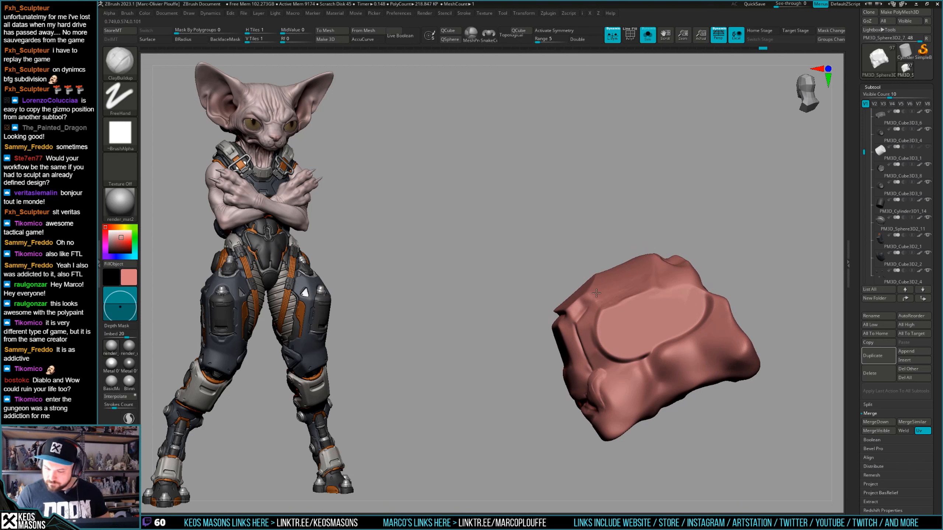
pyautogui.moveTo(596, 294); pyautogui.dragTo(594, 321, button='right')
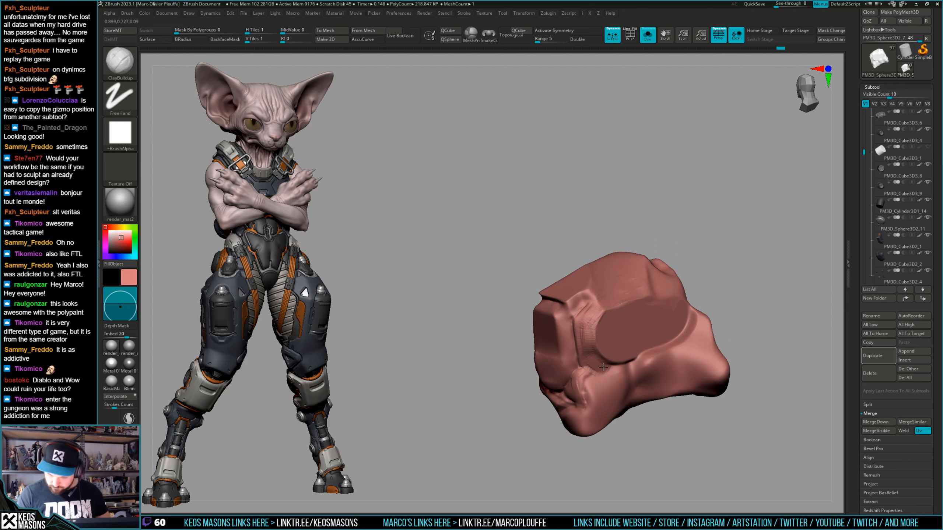
pyautogui.hotkey('alt', 's')
pyautogui.moveTo(648, 341)
pyautogui.mouseDown(button='right')
pyautogui.moveTo(598, 337)
pyautogui.moveTo(645, 329)
pyautogui.moveTo(635, 333)
pyautogui.mouseUp(button='right')
pyautogui.hotkey('alt', 's')
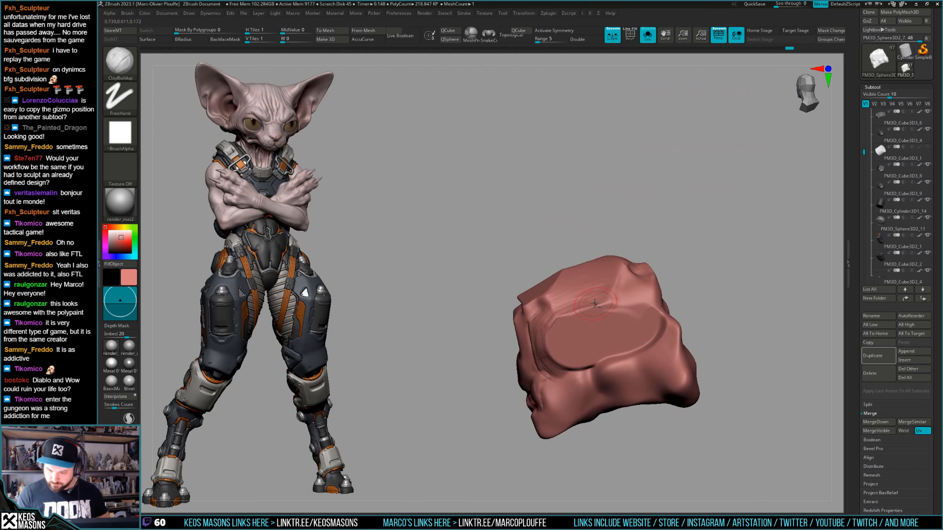
# Build up and smooth clay along the upper edge and far side of the flattened palm plane, then show the other parts.
pyautogui.moveTo(642, 291); pyautogui.dragTo(638, 284)
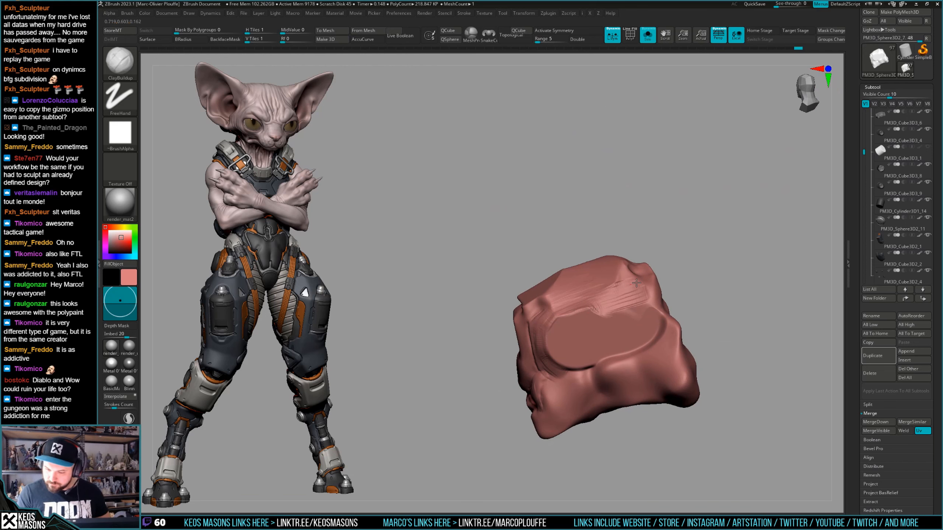
pyautogui.hotkey('alt', 's')
pyautogui.moveTo(763, 261); pyautogui.dragTo(633, 297)
pyautogui.hotkey('alt', 's')
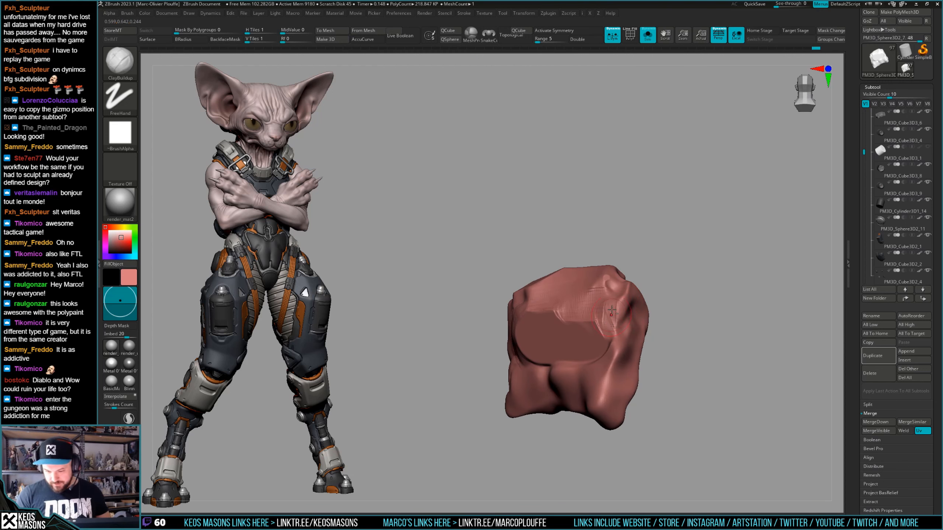
pyautogui.hotkey('alt', 's')
pyautogui.moveTo(633, 315); pyautogui.dragTo(610, 306)
pyautogui.hotkey('alt', 's')
pyautogui.moveTo(619, 322)
pyautogui.mouseDown(button='right')
pyautogui.moveTo(615, 335)
pyautogui.moveTo(583, 333)
pyautogui.moveTo(596, 339)
pyautogui.moveTo(534, 365)
pyautogui.moveTo(628, 342)
pyautogui.mouseUp(button='right')
pyautogui.hotkey('alt', 's')
pyautogui.hotkey('alt', 's')
pyautogui.hotkey('alt', 's')
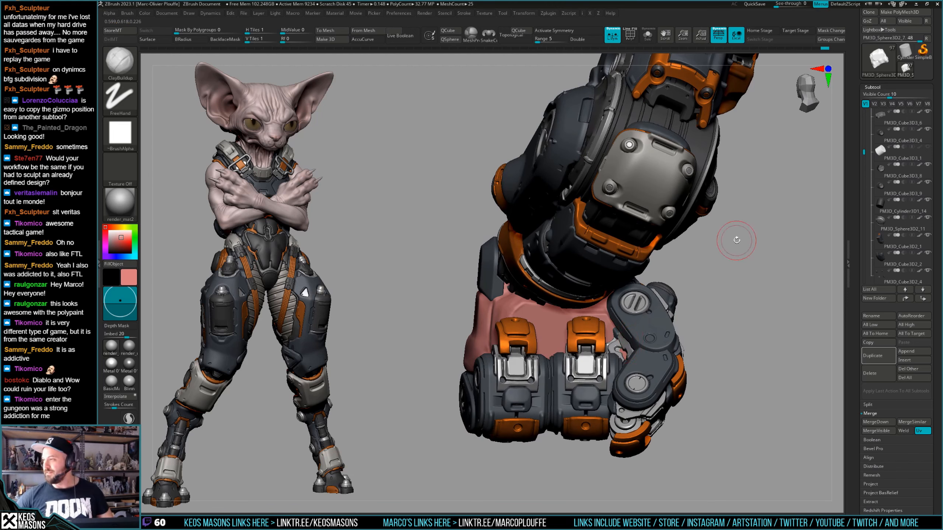
pyautogui.moveTo(898, 170)
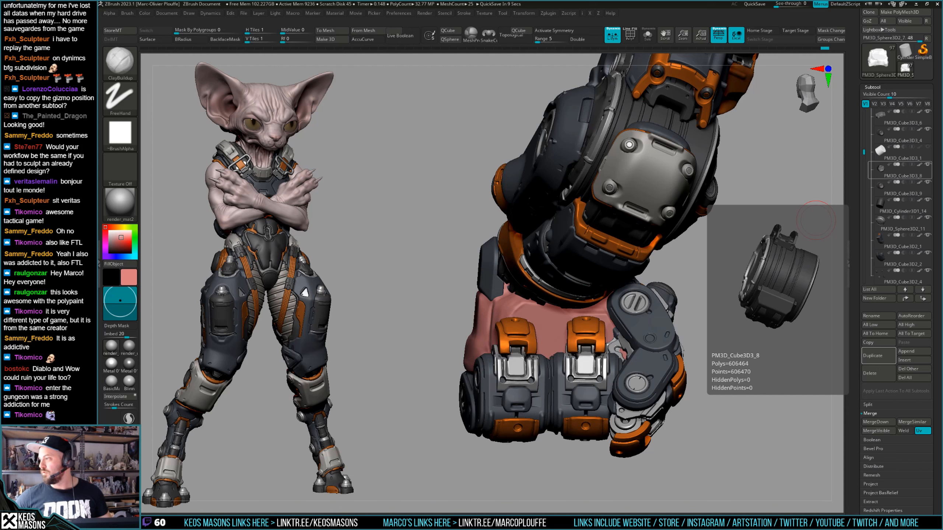
pyautogui.moveTo(586, 340); pyautogui.dragTo(605, 343, button='right')
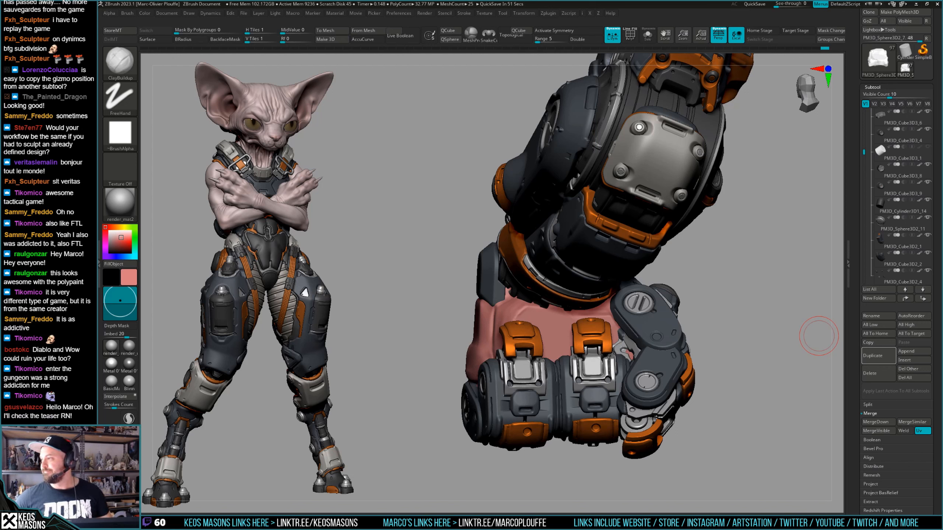
pyautogui.moveTo(819, 336)
pyautogui.mouseDown()
pyautogui.moveTo(838, 338)
pyautogui.moveTo(774, 334)
pyautogui.mouseUp()
pyautogui.moveTo(618, 334)
pyautogui.mouseDown()
pyautogui.moveTo(585, 337)
pyautogui.moveTo(631, 346)
pyautogui.mouseUp()
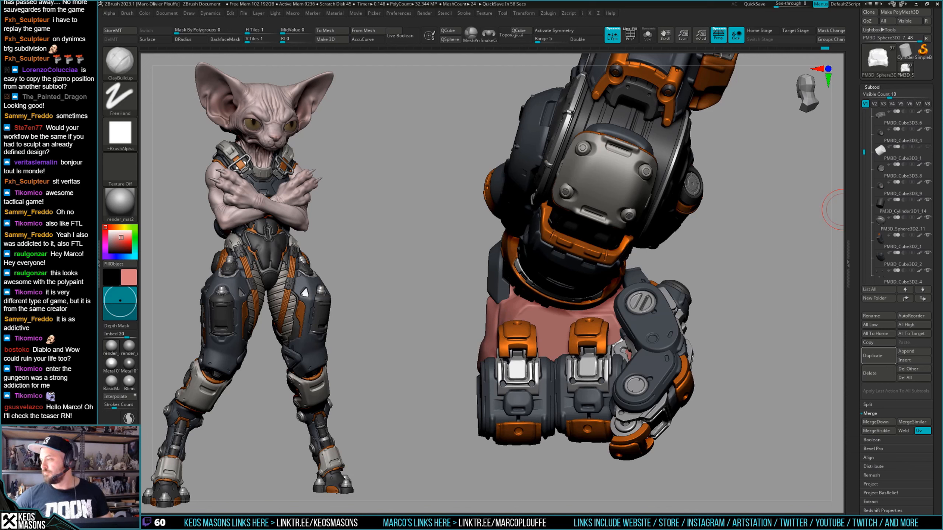
# Build up and smooth the palm surface between the curled fingers and the thumb plates with the ClayBuildup brush.
pyautogui.moveTo(663, 291)
pyautogui.mouseDown(button='right')
pyautogui.moveTo(630, 303)
pyautogui.moveTo(639, 302)
pyautogui.moveTo(631, 319)
pyautogui.moveTo(655, 322)
pyautogui.moveTo(658, 310)
pyautogui.mouseUp(button='right')
pyautogui.press('space')
pyautogui.click(661, 271)
pyautogui.press('space')
pyautogui.click(647, 273)
pyautogui.hotkey('alt', 'shift', 's')
pyautogui.moveTo(648, 278); pyautogui.dragTo(659, 256, button='right')
pyautogui.moveTo(644, 260); pyautogui.dragTo(632, 285)
pyautogui.moveTo(641, 279); pyautogui.dragTo(663, 277, button='right')
pyautogui.keyDown('shift'); pyautogui.moveTo(644, 260); pyautogui.dragTo(636, 284); pyautogui.keyUp('shift')
pyautogui.moveTo(654, 284)
pyautogui.mouseDown(button='right')
pyautogui.moveTo(656, 261)
pyautogui.moveTo(642, 301)
pyautogui.moveTo(670, 306)
pyautogui.moveTo(687, 297)
pyautogui.moveTo(658, 313)
pyautogui.moveTo(681, 288)
pyautogui.moveTo(672, 297)
pyautogui.mouseUp(button='right')
pyautogui.hotkey('alt', 'shift', 's')
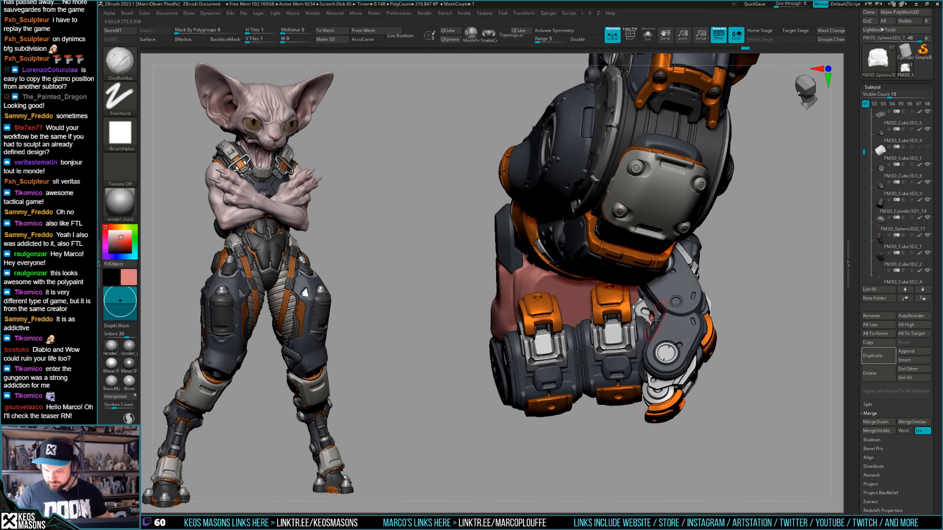
pyautogui.keyDown('shift'); pyautogui.moveTo(653, 312); pyautogui.dragTo(657, 319); pyautogui.keyUp('shift')
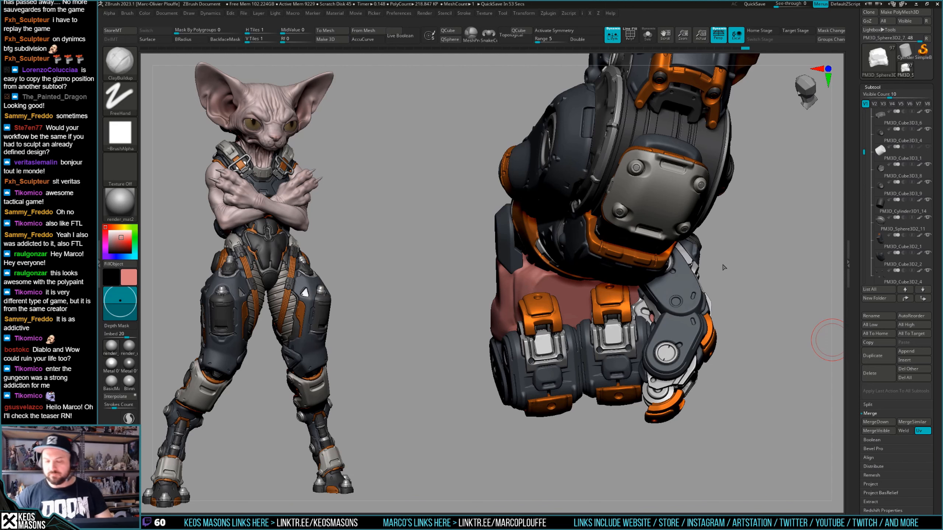
pyautogui.moveTo(723, 267); pyautogui.dragTo(711, 267)
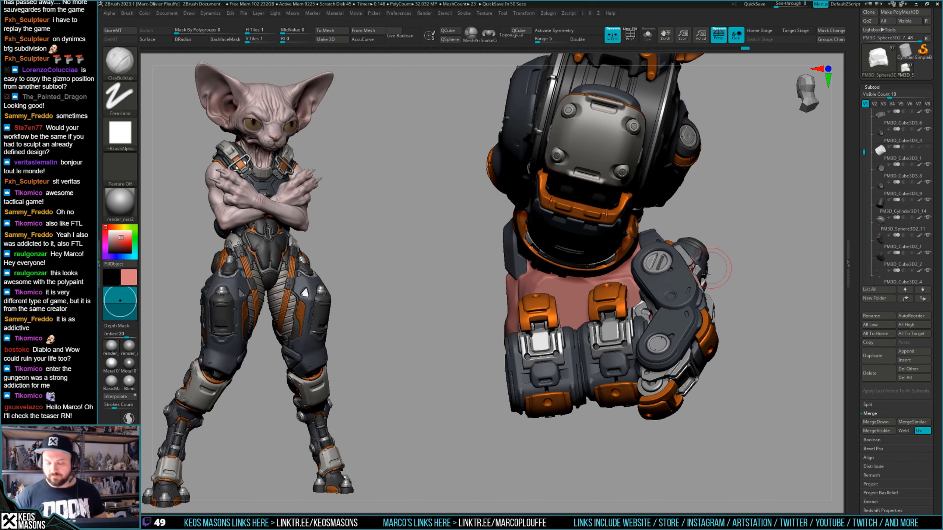
pyautogui.moveTo(712, 267); pyautogui.dragTo(686, 269)
pyautogui.moveTo(901, 241)
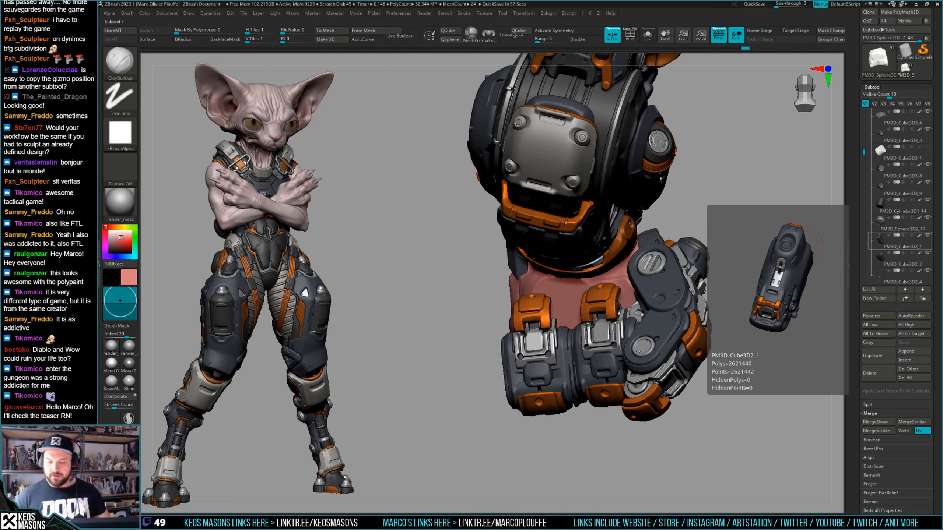
pyautogui.moveTo(741, 266); pyautogui.dragTo(766, 275)
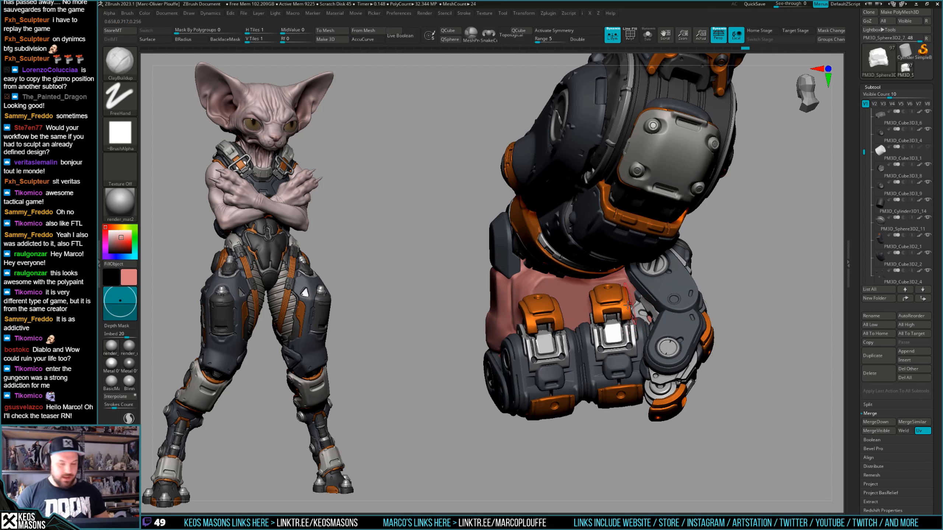
# Switch to the NPolish brush, isolate the red block, and flatten the bevel between the side face and the palm plane.
pyautogui.moveTo(627, 309); pyautogui.dragTo(566, 323, button='right')
pyautogui.press('space')
pyautogui.click(615, 304)
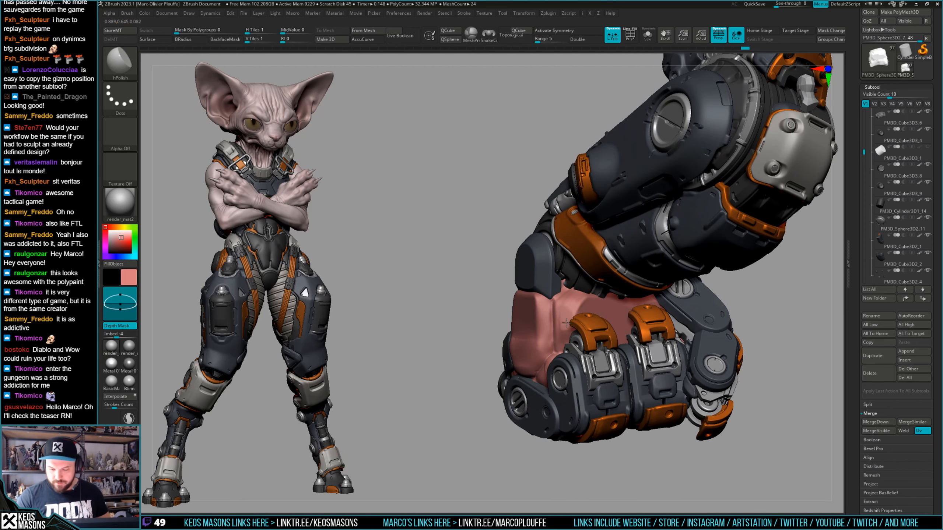
pyautogui.moveTo(574, 296); pyautogui.dragTo(576, 315, button='right')
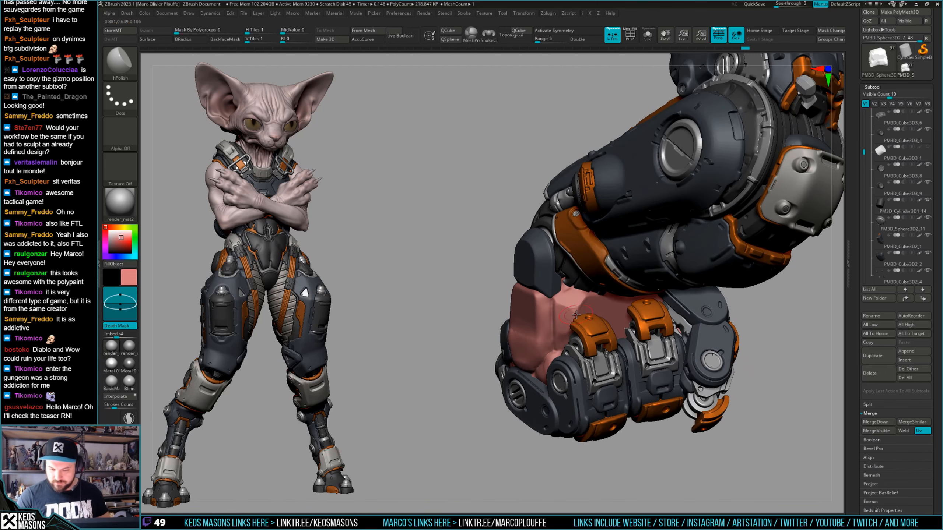
pyautogui.hotkey('ctrl', 'shift', 's')
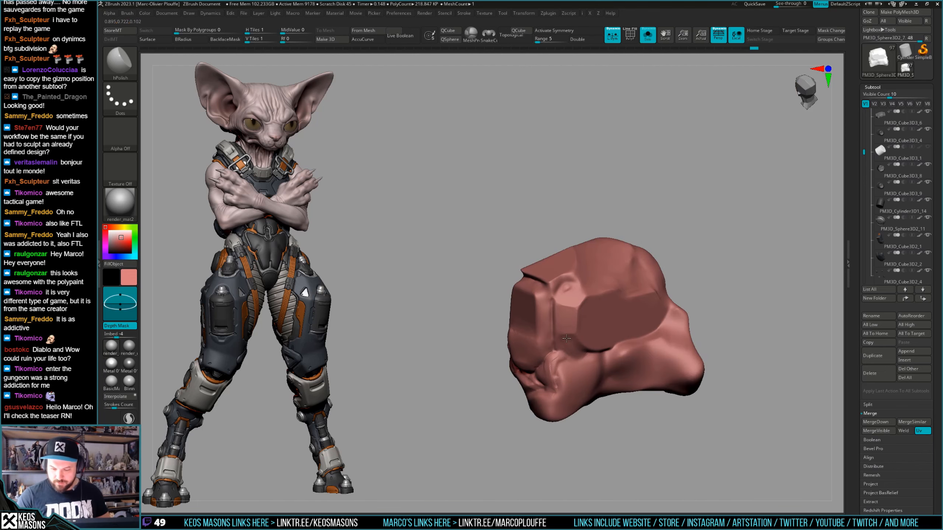
pyautogui.hotkey('ctrl', 'shift', 's')
pyautogui.hotkey('ctrl', 'shift', 's')
pyautogui.moveTo(586, 346); pyautogui.dragTo(576, 302, button='right')
pyautogui.hotkey('ctrl', 'shift', 's')
pyautogui.hotkey('ctrl', 'shift', 's')
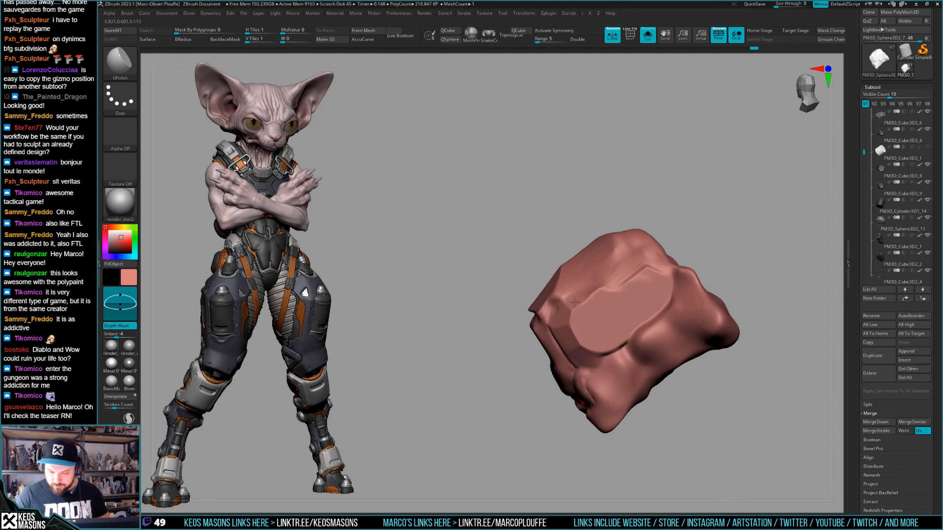
# Show the other parts, then carve creases where the red block's side face meets the palm with the Orb_Cracks brush.
pyautogui.moveTo(590, 303)
pyautogui.mouseDown(button='right')
pyautogui.moveTo(566, 308)
pyautogui.moveTo(621, 276)
pyautogui.moveTo(677, 290)
pyautogui.moveTo(687, 304)
pyautogui.moveTo(593, 332)
pyautogui.moveTo(631, 316)
pyautogui.moveTo(602, 339)
pyautogui.moveTo(605, 319)
pyautogui.moveTo(538, 309)
pyautogui.moveTo(573, 307)
pyautogui.moveTo(588, 295)
pyautogui.mouseUp(button='right')
pyautogui.hotkey('alt', 's')
pyautogui.press('x')
pyautogui.click(615, 270)
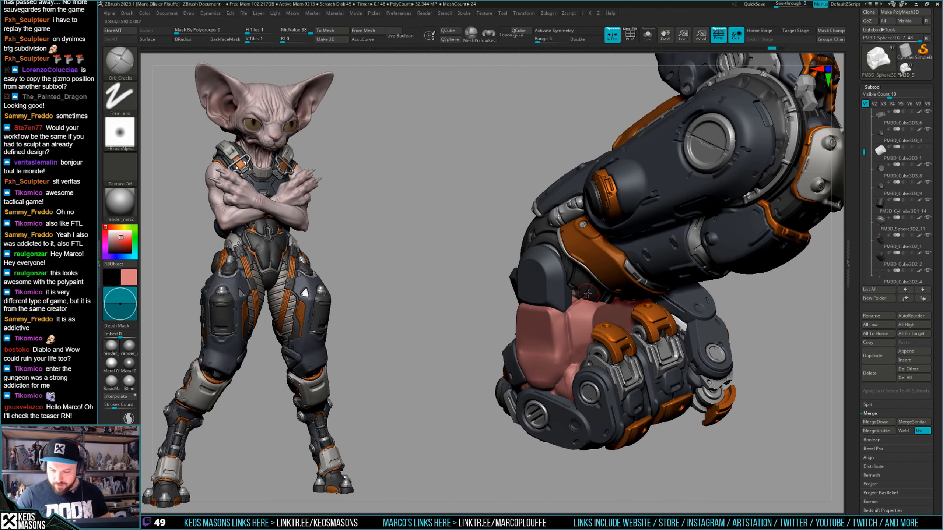
pyautogui.moveTo(568, 312); pyautogui.dragTo(568, 340)
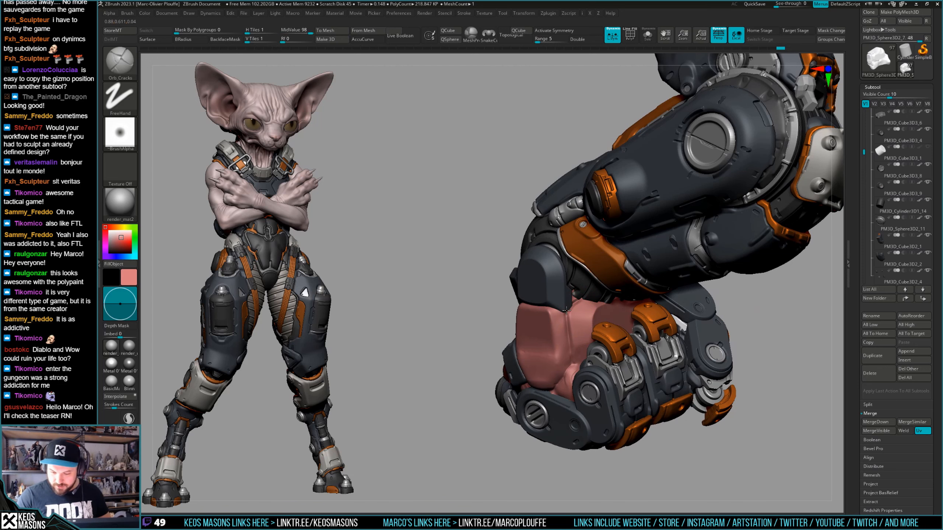
pyautogui.moveTo(573, 342)
pyautogui.keyDown('alt'); pyautogui.mouseDown(button='right')
pyautogui.moveTo(571, 322)
pyautogui.moveTo(570, 348)
pyautogui.mouseUp(button='right'); pyautogui.keyUp('alt')
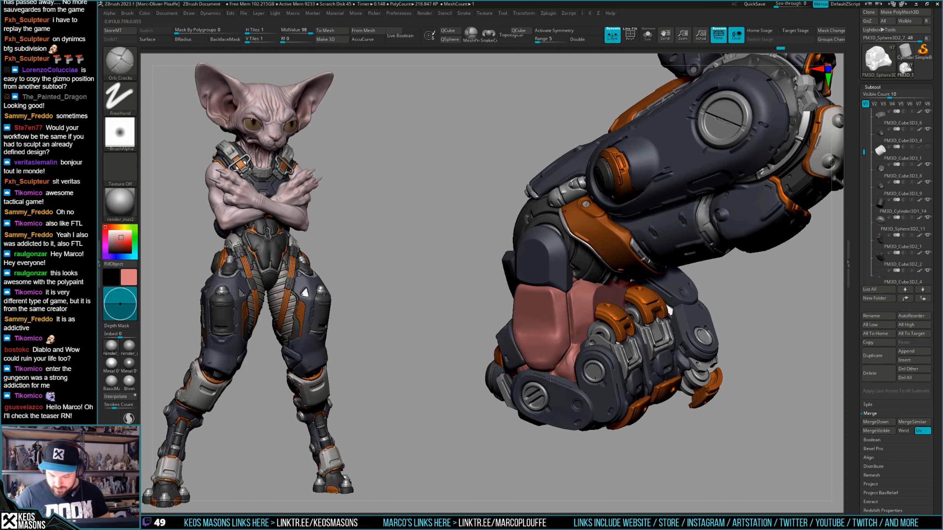
pyautogui.moveTo(551, 378); pyautogui.dragTo(549, 380)
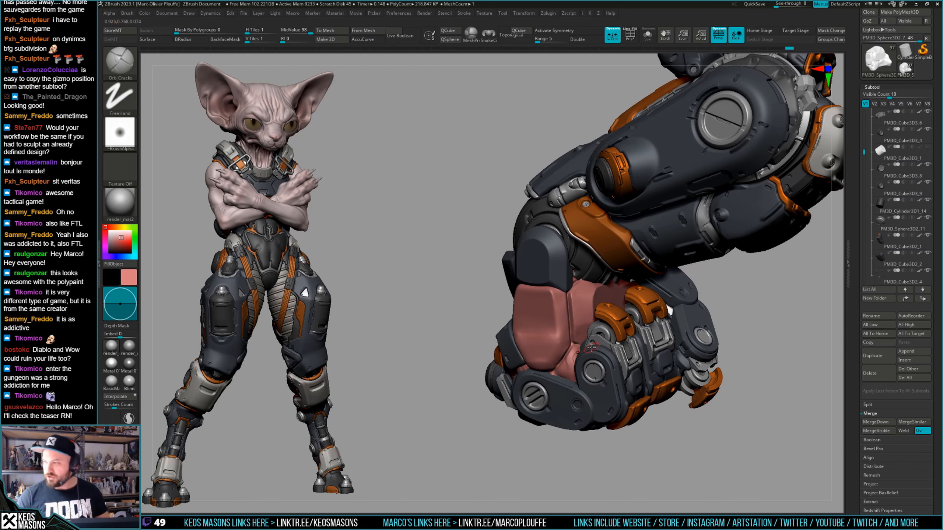
# Switch to the NPolish brush and flatten the side face beside the crease.
pyautogui.press('1')
pyautogui.click(592, 326)
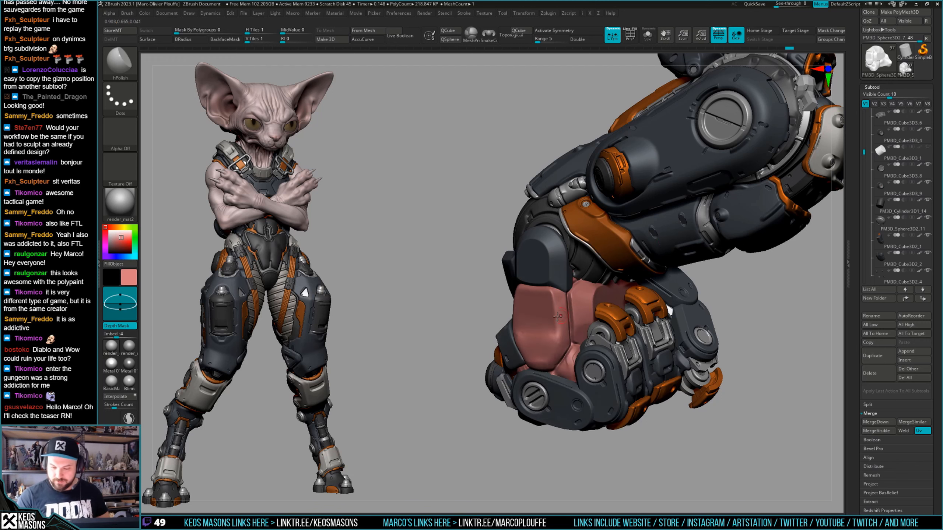
pyautogui.press('space')
pyautogui.moveTo(530, 352)
pyautogui.mouseDown(button='right')
pyautogui.moveTo(711, 312)
pyautogui.moveTo(594, 330)
pyautogui.moveTo(634, 333)
pyautogui.moveTo(604, 354)
pyautogui.moveTo(606, 365)
pyautogui.moveTo(587, 347)
pyautogui.mouseUp(button='right')
pyautogui.keyDown('ctrl'); pyautogui.moveTo(571, 369); pyautogui.dragTo(594, 334, button='right'); pyautogui.keyUp('ctrl')
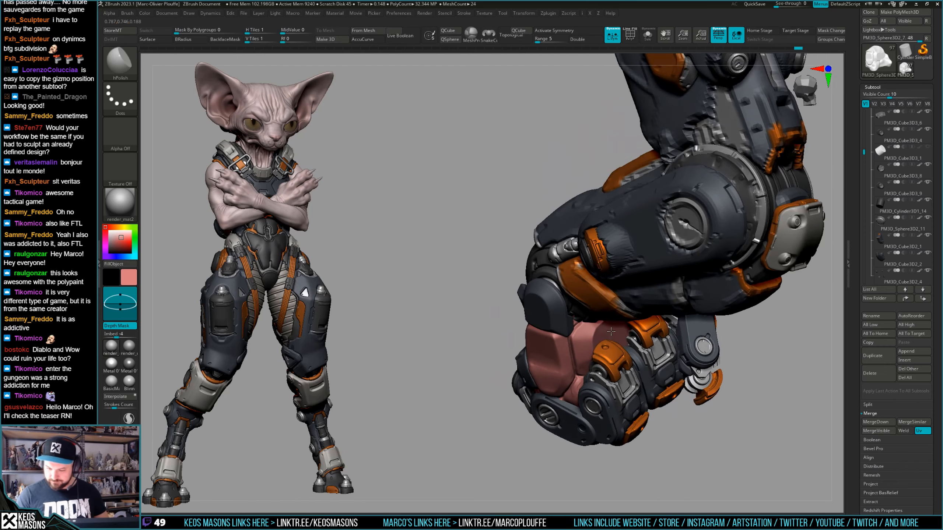
# Isolate the red block and polish the palm plane's upper border into a crisp bevel.
pyautogui.moveTo(727, 346)
pyautogui.mouseDown(button='right')
pyautogui.moveTo(557, 334)
pyautogui.moveTo(561, 323)
pyautogui.moveTo(611, 331)
pyautogui.moveTo(614, 310)
pyautogui.moveTo(620, 334)
pyautogui.moveTo(629, 323)
pyautogui.moveTo(612, 346)
pyautogui.moveTo(633, 302)
pyautogui.moveTo(617, 301)
pyautogui.mouseUp(button='right')
pyautogui.hotkey('alt', 's')
pyautogui.press('space')
pyautogui.click(624, 311)
pyautogui.hotkey('alt', 's')
pyautogui.rightClick(609, 353)
pyautogui.hotkey('alt', 's')
pyautogui.moveTo(614, 303); pyautogui.dragTo(610, 300)
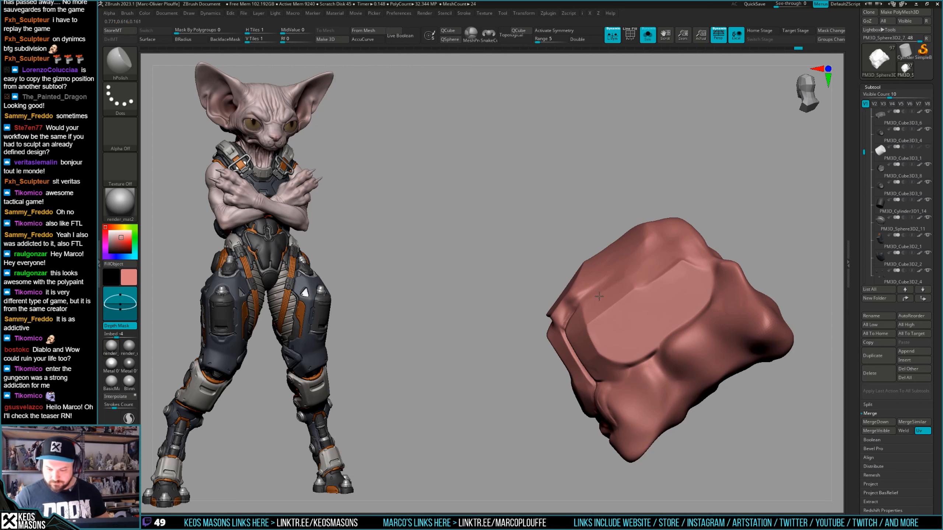
# Polish the surface above the palm plane, checking it against the surrounding parts.
pyautogui.rightClick(646, 320)
pyautogui.moveTo(652, 289)
pyautogui.mouseDown(button='right')
pyautogui.moveTo(646, 319)
pyautogui.moveTo(666, 271)
pyautogui.moveTo(627, 304)
pyautogui.moveTo(688, 289)
pyautogui.moveTo(674, 301)
pyautogui.moveTo(687, 288)
pyautogui.moveTo(669, 307)
pyautogui.moveTo(681, 316)
pyautogui.moveTo(625, 347)
pyautogui.mouseUp(button='right')
pyautogui.hotkey('alt', 's')
pyautogui.hotkey('alt', 's')
pyautogui.rightClick(625, 348)
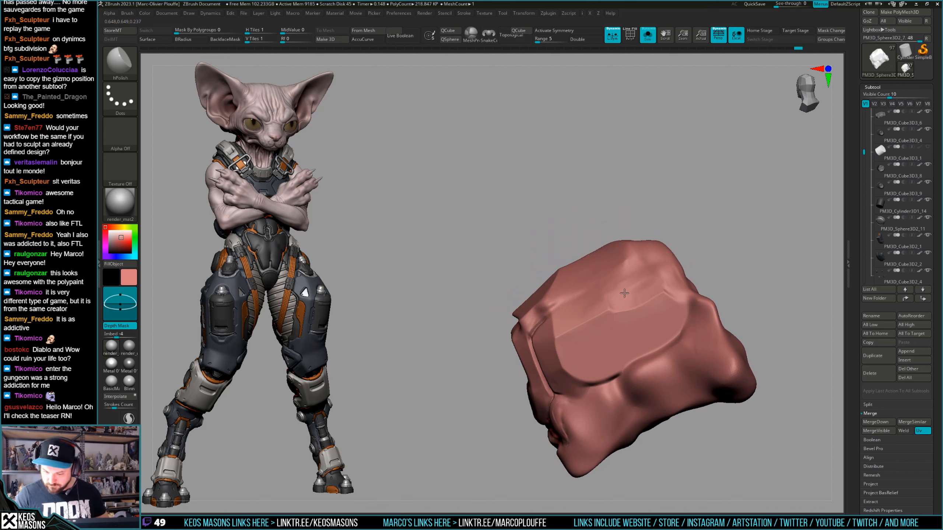
# Show the other parts, switch to the ClayBuildup brush, and open the red block's layer list.
pyautogui.moveTo(646, 283)
pyautogui.keyDown('ctrl'); pyautogui.mouseDown(button='right')
pyautogui.moveTo(651, 258)
pyautogui.moveTo(690, 301)
pyautogui.moveTo(638, 322)
pyautogui.moveTo(594, 307)
pyautogui.moveTo(660, 327)
pyautogui.moveTo(638, 333)
pyautogui.moveTo(679, 305)
pyautogui.mouseUp(button='right'); pyautogui.keyUp('ctrl')
pyautogui.hotkey('alt', 's')
pyautogui.press('space')
pyautogui.click(658, 271)
pyautogui.press('space')
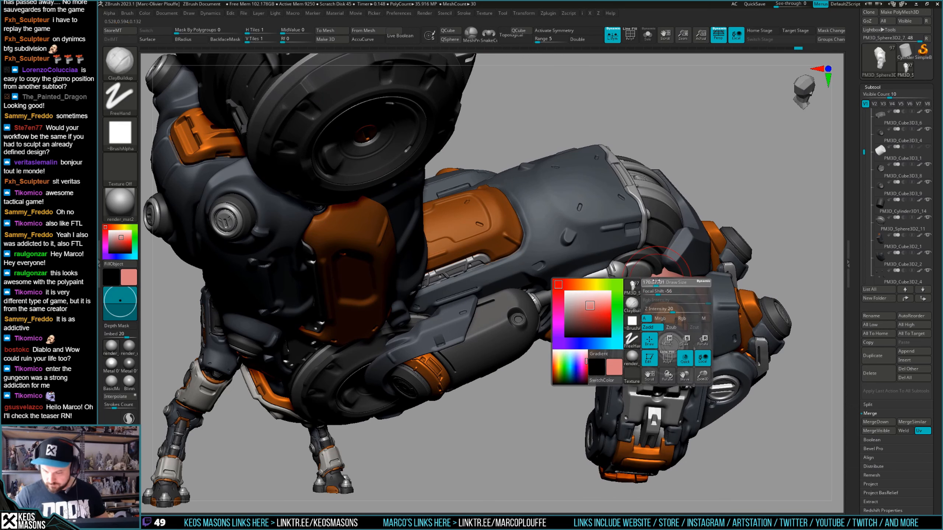
pyautogui.moveTo(864, 276); pyautogui.dragTo(868, 214)
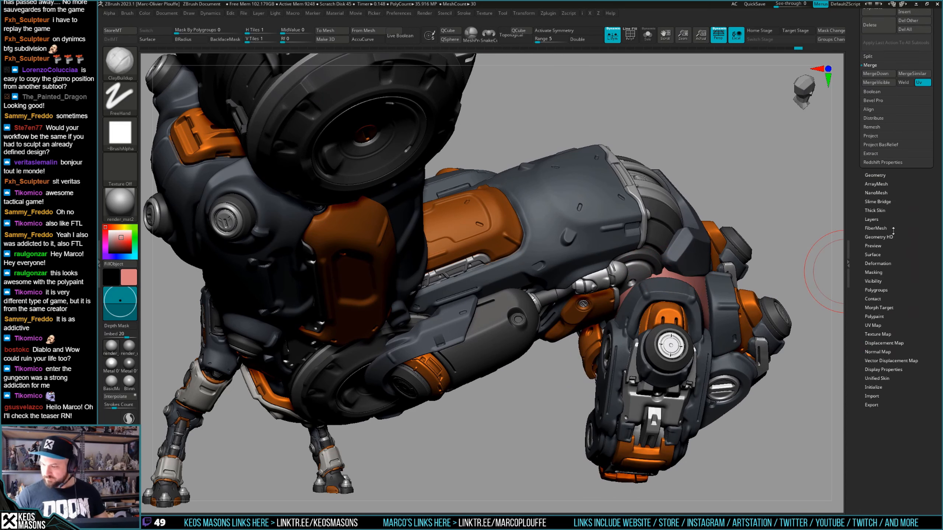
pyautogui.click(871, 219)
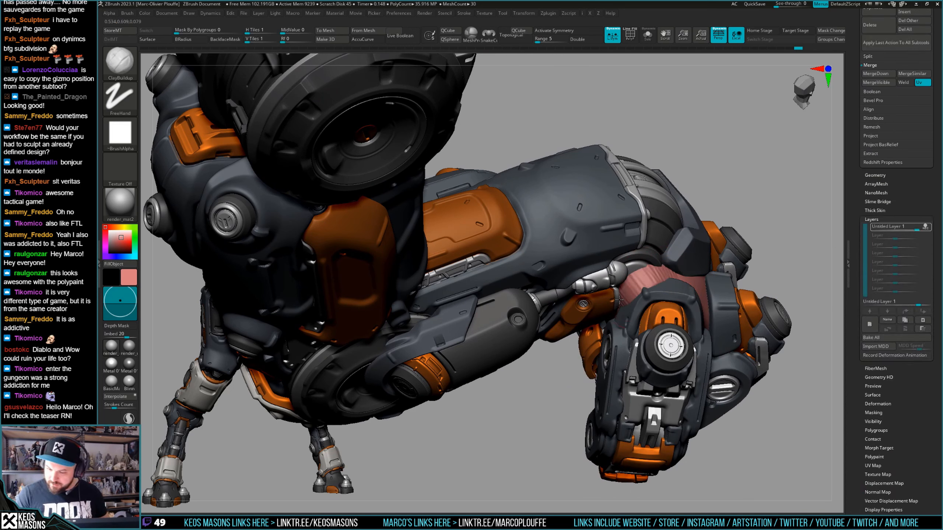
# Build up and smooth clay on the back of the hand beside the wrist guard.
pyautogui.moveTo(663, 273); pyautogui.dragTo(678, 272)
pyautogui.rightClick(625, 336)
pyautogui.moveTo(679, 267)
pyautogui.mouseDown(button='right')
pyautogui.moveTo(625, 335)
pyautogui.moveTo(626, 290)
pyautogui.moveTo(611, 314)
pyautogui.moveTo(639, 308)
pyautogui.moveTo(676, 277)
pyautogui.mouseUp(button='right')
pyautogui.moveTo(657, 287); pyautogui.dragTo(669, 306)
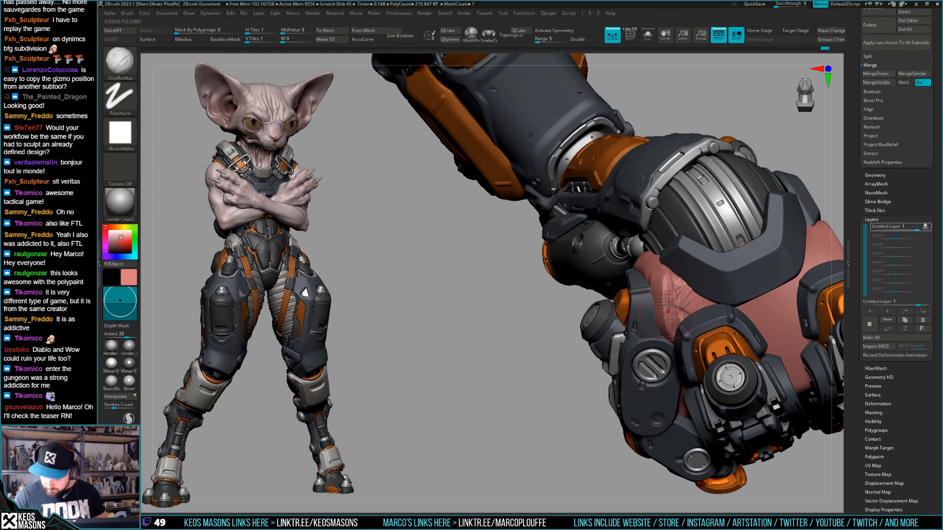
pyautogui.keyDown('shift'); pyautogui.moveTo(712, 303); pyautogui.dragTo(631, 255, button='right'); pyautogui.keyUp('shift')
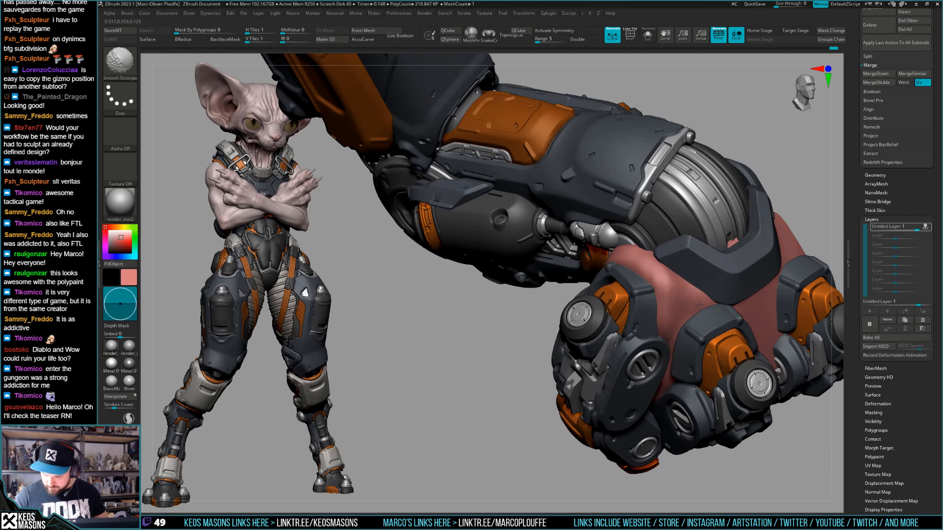
pyautogui.moveTo(699, 304)
pyautogui.mouseDown(button='right')
pyautogui.moveTo(629, 304)
pyautogui.moveTo(636, 274)
pyautogui.mouseUp(button='right')
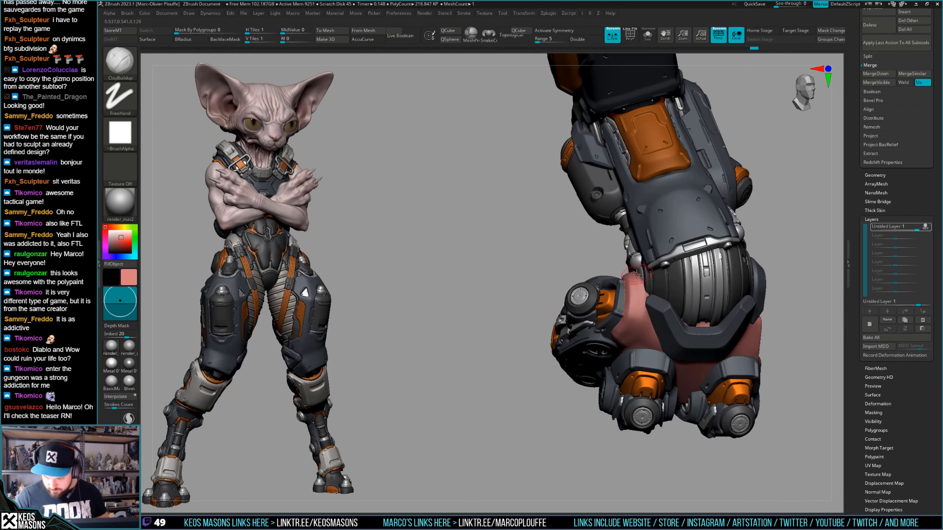
# Switch to the Orb_Cracks brush and carve a crease on the red block at the wrist's thumb side.
pyautogui.moveTo(644, 324)
pyautogui.mouseDown(button='right')
pyautogui.moveTo(654, 318)
pyautogui.moveTo(631, 262)
pyautogui.moveTo(641, 339)
pyautogui.moveTo(616, 333)
pyautogui.moveTo(638, 329)
pyautogui.moveTo(648, 307)
pyautogui.moveTo(649, 316)
pyautogui.moveTo(612, 292)
pyautogui.mouseUp(button='right')
pyautogui.press('shift')
pyautogui.press('space')
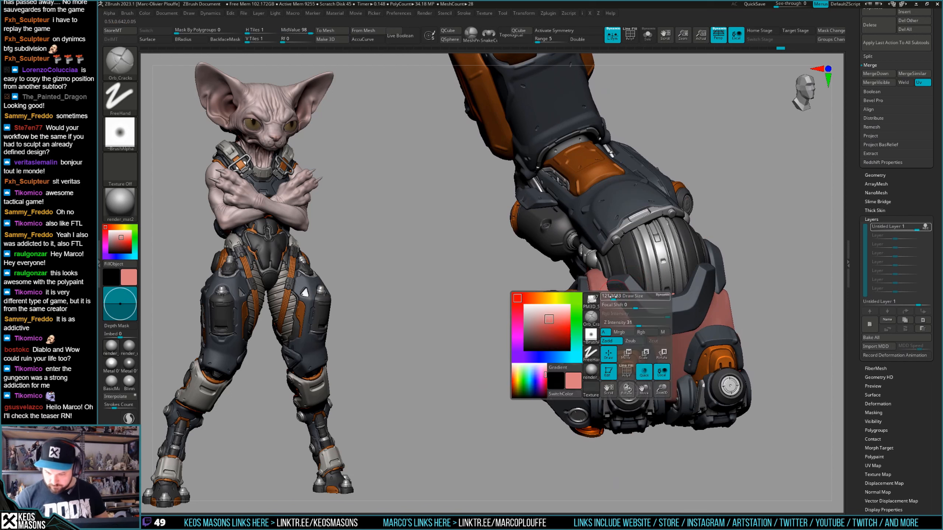
pyautogui.moveTo(636, 326); pyautogui.dragTo(605, 267, button='right')
pyautogui.press('space')
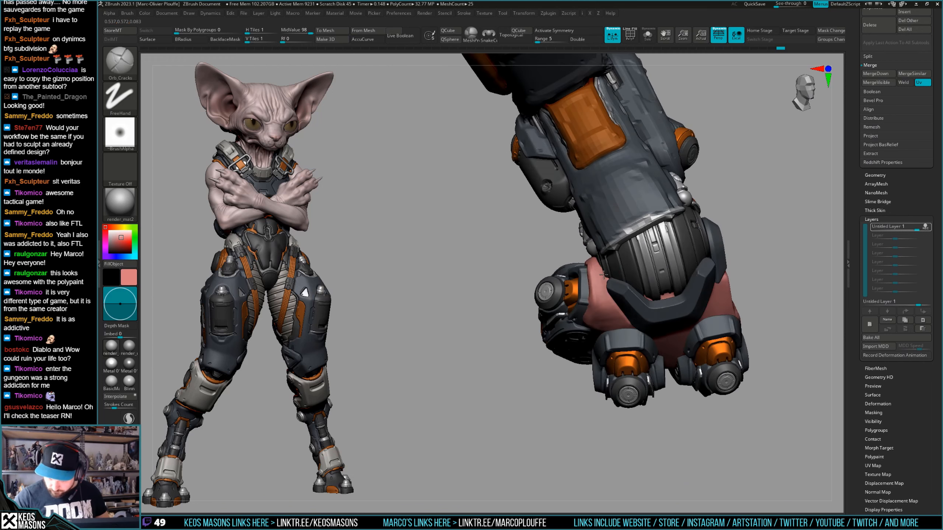
pyautogui.rightClick(607, 293)
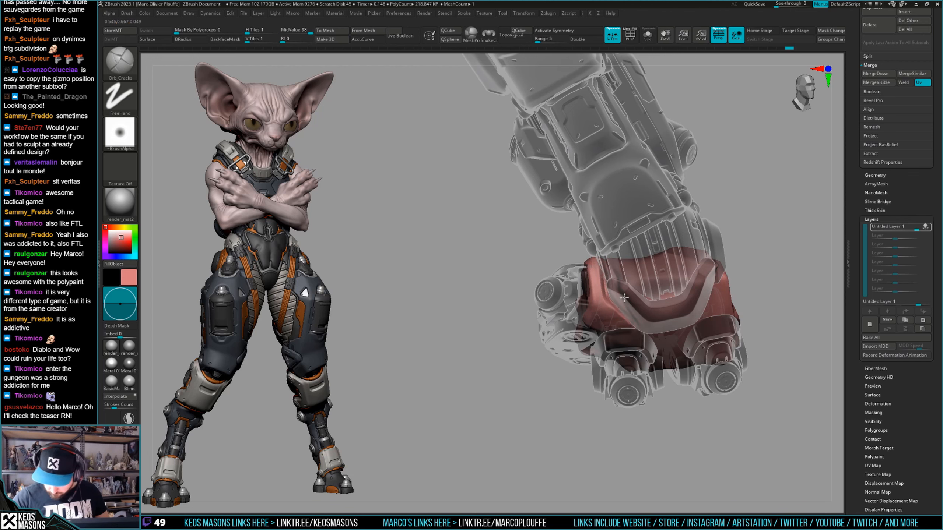
# Make the surrounding parts transparent and carve a crease into the red block along the wrist guard's inner edge.
pyautogui.moveTo(624, 298)
pyautogui.mouseDown(button='right')
pyautogui.moveTo(712, 299)
pyautogui.moveTo(653, 334)
pyautogui.moveTo(613, 260)
pyautogui.mouseUp(button='right')
pyautogui.hotkey('alt', 's')
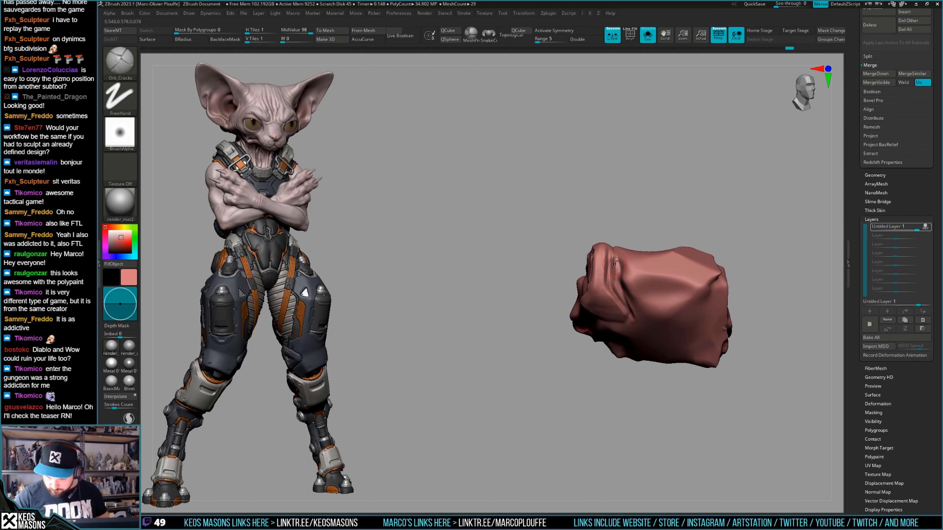
pyautogui.hotkey('alt', 's')
pyautogui.press('ctrl')
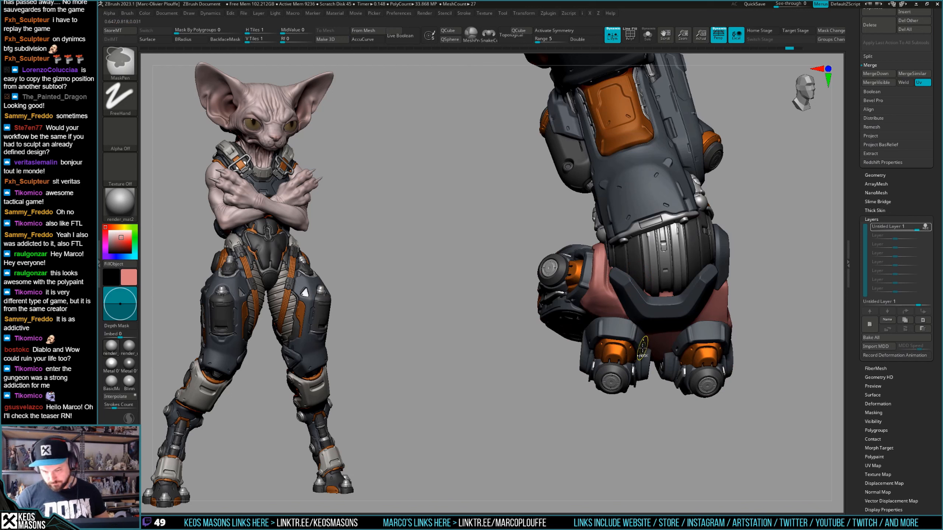
pyautogui.hotkey('ctrl', 't')
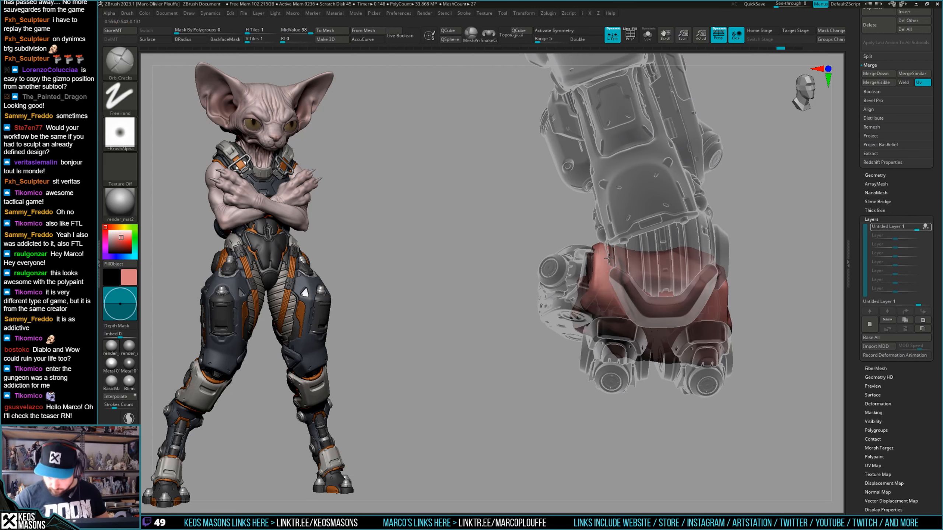
pyautogui.moveTo(609, 259); pyautogui.dragTo(611, 285)
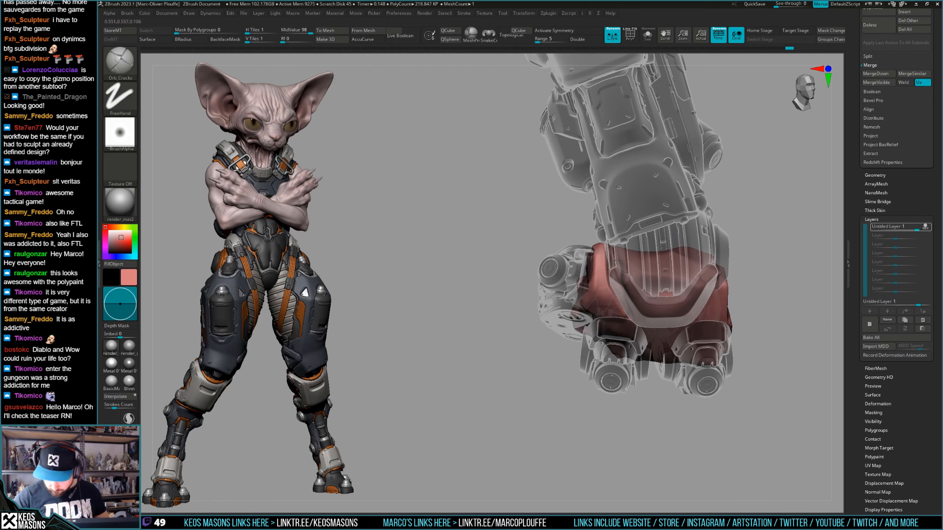
pyautogui.hotkey('shift', 't')
pyautogui.moveTo(612, 268)
pyautogui.mouseDown(button='right')
pyautogui.moveTo(635, 262)
pyautogui.moveTo(594, 267)
pyautogui.moveTo(602, 268)
pyautogui.moveTo(591, 293)
pyautogui.moveTo(613, 301)
pyautogui.moveTo(587, 306)
pyautogui.moveTo(594, 273)
pyautogui.moveTo(576, 319)
pyautogui.moveTo(748, 320)
pyautogui.moveTo(724, 338)
pyautogui.moveTo(705, 386)
pyautogui.moveTo(652, 357)
pyautogui.mouseUp(button='right')
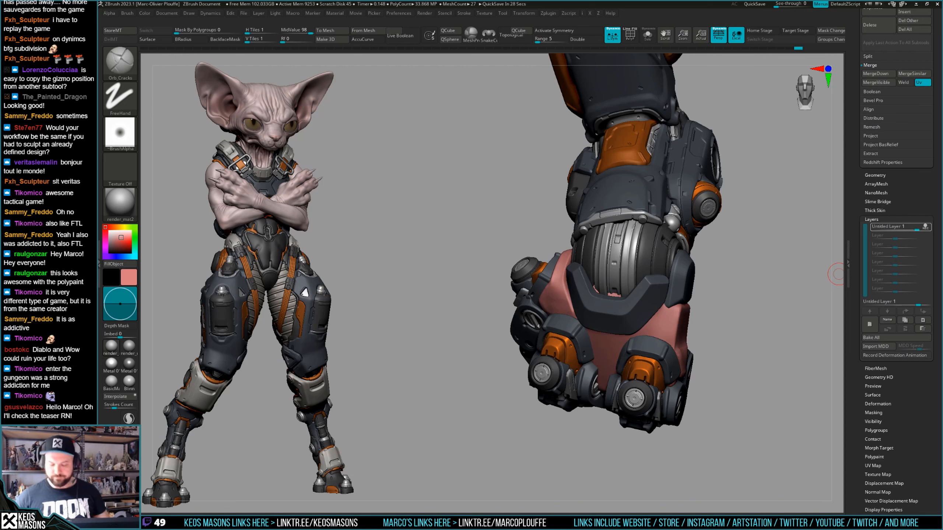
# Carve a short crease across the back of the hand between the two knuckles and undo the last stroke.
pyautogui.moveTo(627, 312); pyautogui.dragTo(618, 335, button='right')
pyautogui.rightClick(619, 335)
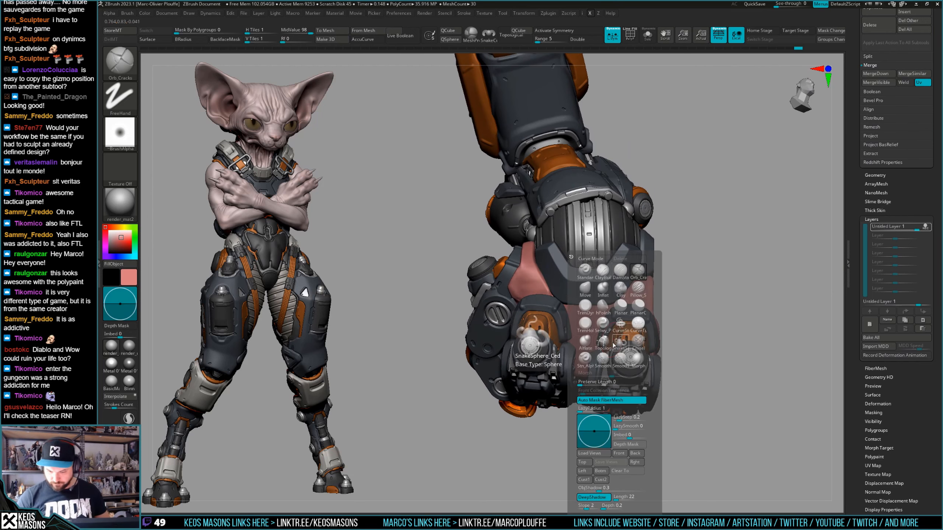
pyautogui.rightClick(564, 307)
pyautogui.moveTo(565, 307); pyautogui.dragTo(577, 350, button='right')
pyautogui.rightClick(576, 349)
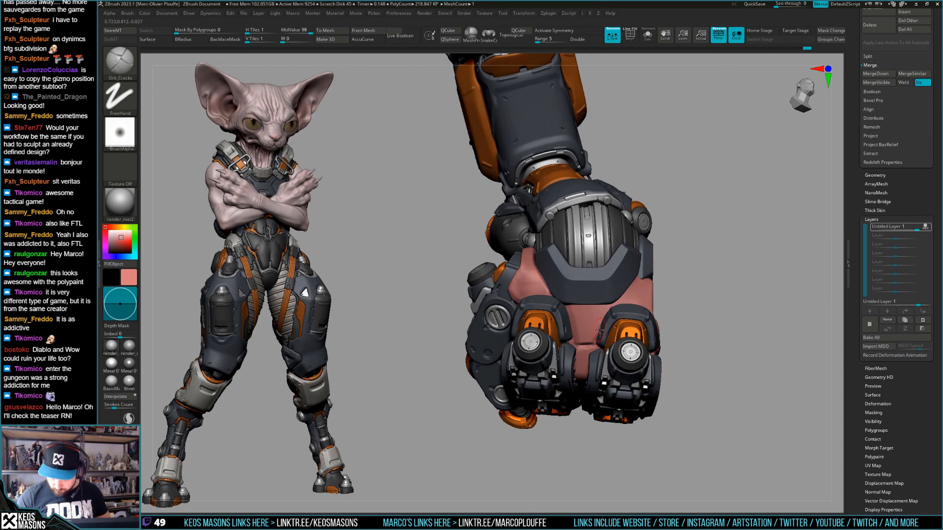
pyautogui.keyDown('alt'); pyautogui.click(591, 344); pyautogui.keyUp('alt')
pyautogui.rightClick(586, 343)
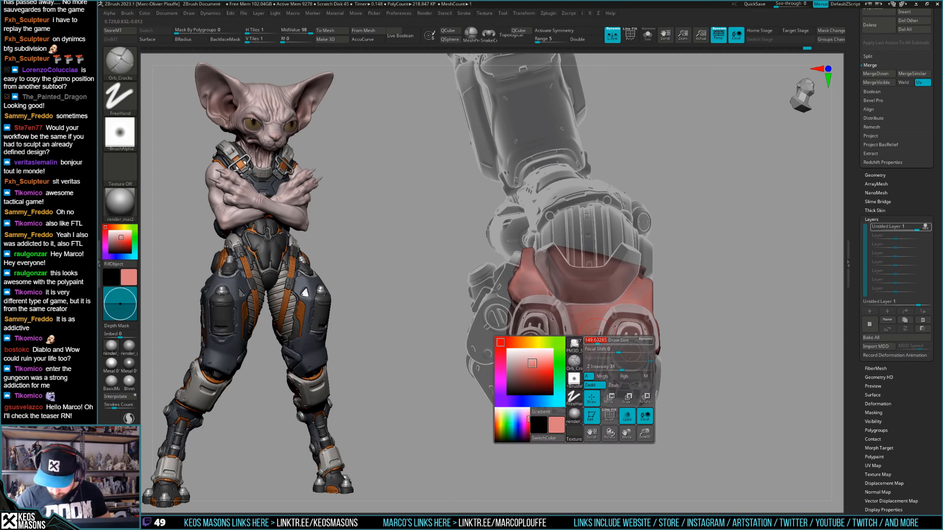
pyautogui.hotkey('ctrl', 'z')
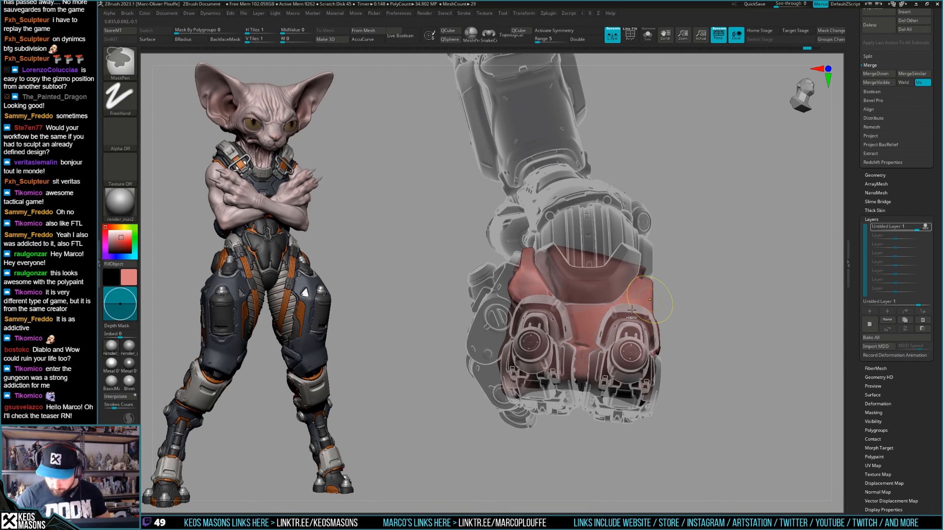
# Redefine the creases between the two knuckle plates with the Orb_Cracks brush while the surrounding parts are transparent.
pyautogui.rightClick(567, 314)
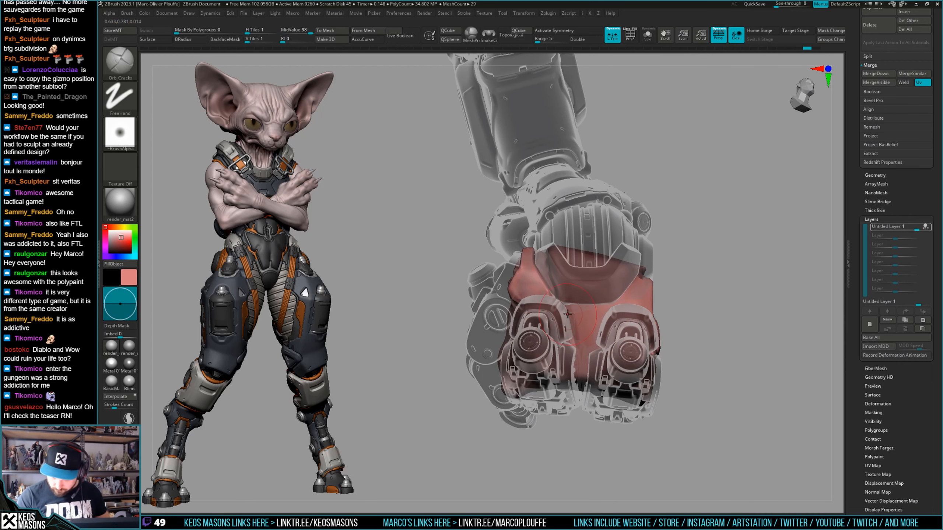
pyautogui.rightClick(571, 325)
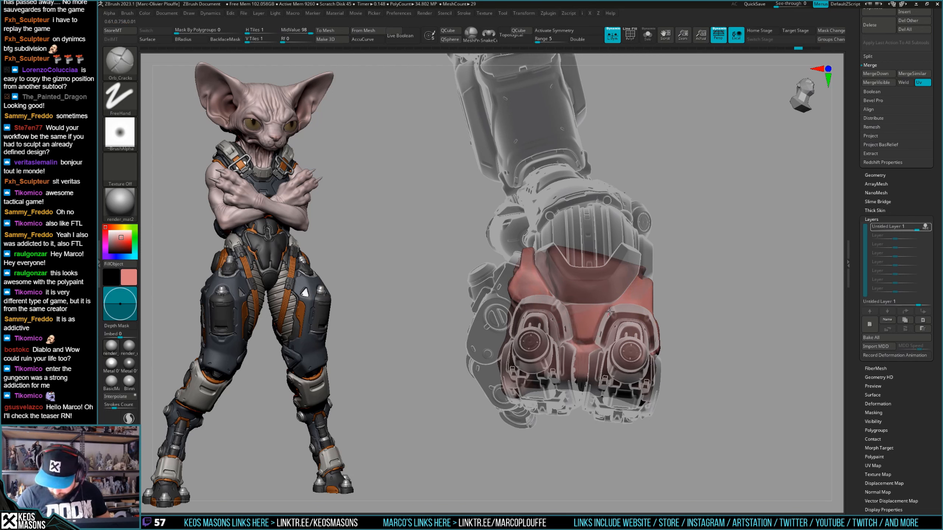
pyautogui.moveTo(610, 307); pyautogui.dragTo(598, 311, button='right')
pyautogui.moveTo(575, 343); pyautogui.dragTo(590, 344)
pyautogui.rightClick(584, 344)
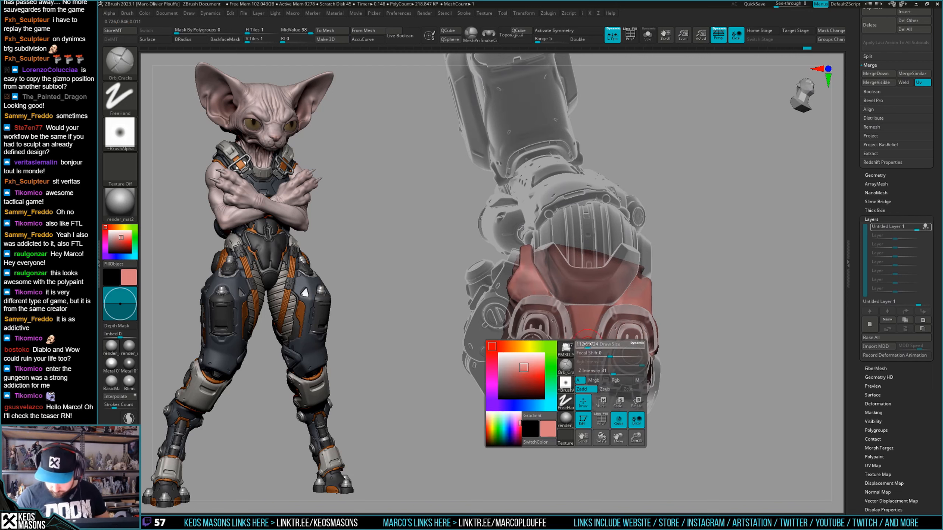
pyautogui.rightClick(591, 346)
pyautogui.hotkey('alt', 't')
pyautogui.rightClick(582, 356)
# Switch to the ClayBuildup brush and raise a narrow strip of clay between the two finger bases.
pyautogui.moveTo(588, 346)
pyautogui.mouseDown(button='right')
pyautogui.moveTo(582, 355)
pyautogui.moveTo(609, 356)
pyautogui.moveTo(646, 326)
pyautogui.mouseUp(button='right')
pyautogui.hotkey('alt', 's')
pyautogui.press('x')
pyautogui.click(633, 271)
pyautogui.hotkey('alt', 's')
pyautogui.moveTo(728, 260); pyautogui.dragTo(576, 329, button='right')
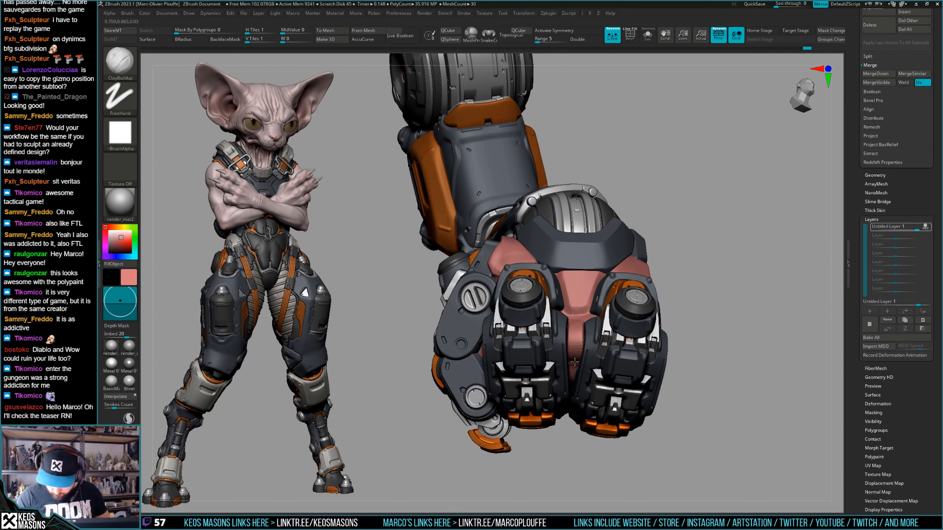
# Switch to the NPolish brush and flatten the narrow strip between the finger bases, isolating the red block.
pyautogui.moveTo(575, 362); pyautogui.dragTo(583, 332, button='right')
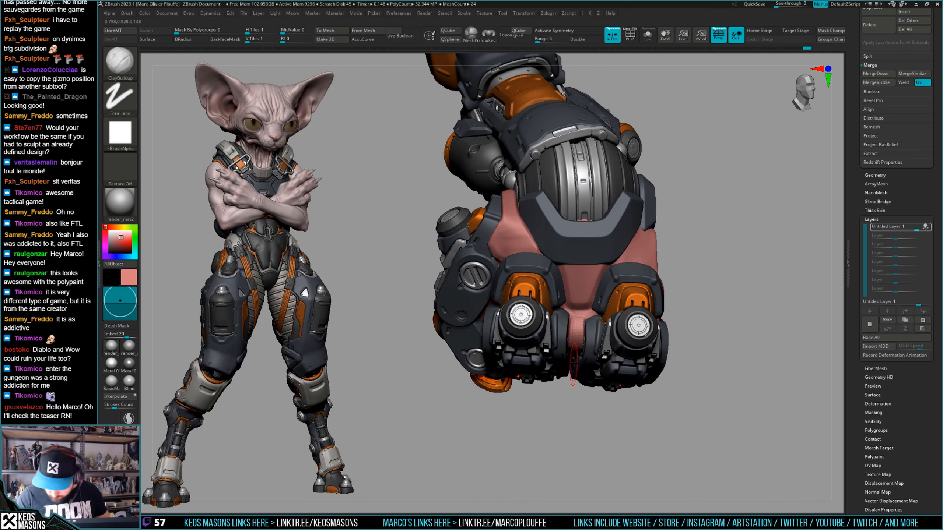
pyautogui.press('space')
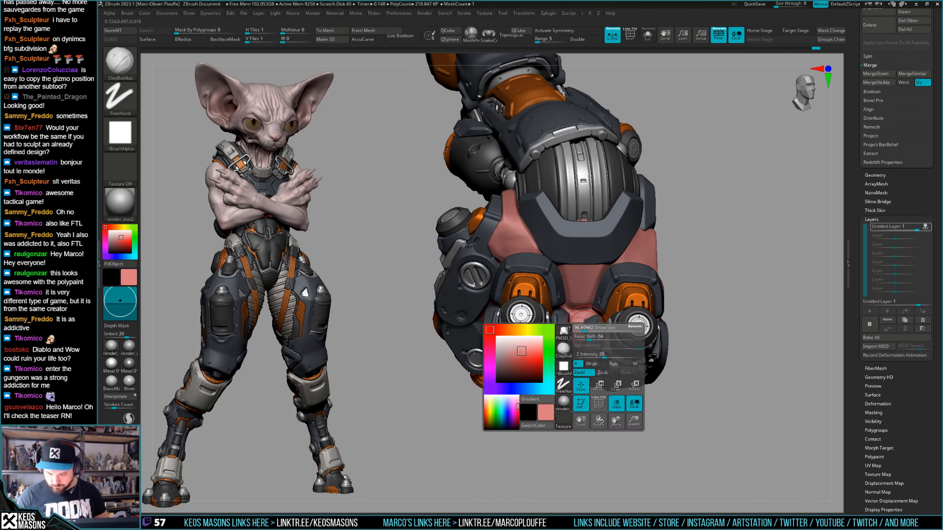
pyautogui.press('space')
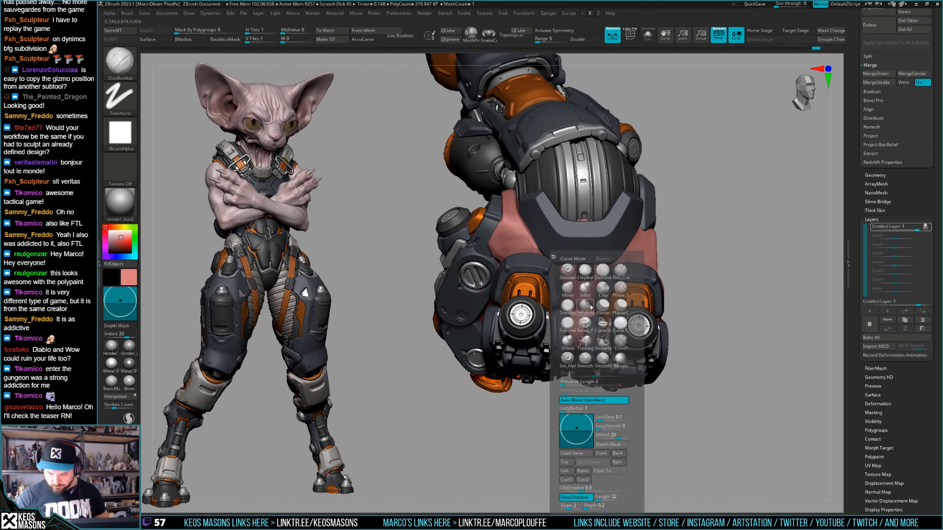
pyautogui.click(582, 314)
pyautogui.moveTo(578, 318)
pyautogui.mouseDown(button='right')
pyautogui.moveTo(576, 327)
pyautogui.moveTo(608, 345)
pyautogui.moveTo(576, 333)
pyautogui.mouseUp(button='right')
pyautogui.hotkey('alt', 's')
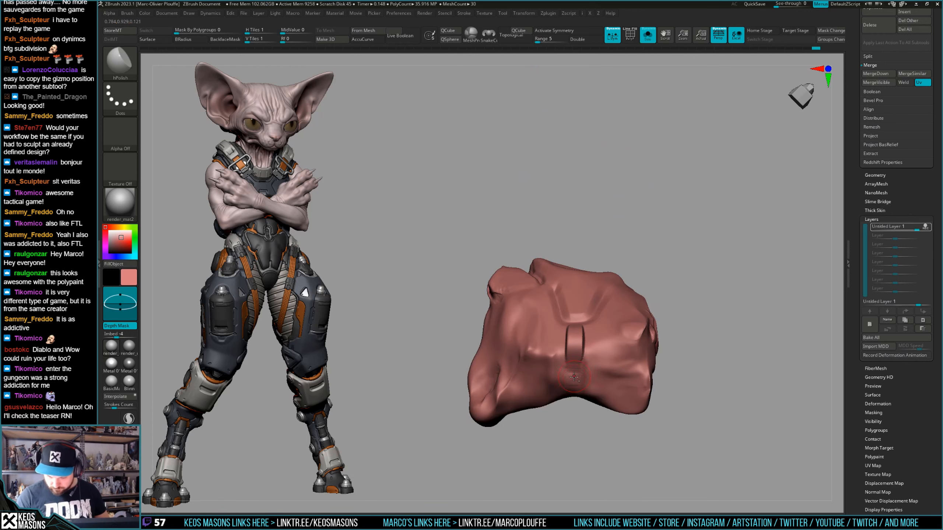
# Carve a short horizontal groove below the narrow strap on the pink hand block with the Orb_Cracks brush.
pyautogui.hotkey('alt', 's')
pyautogui.press('space')
pyautogui.click(625, 314)
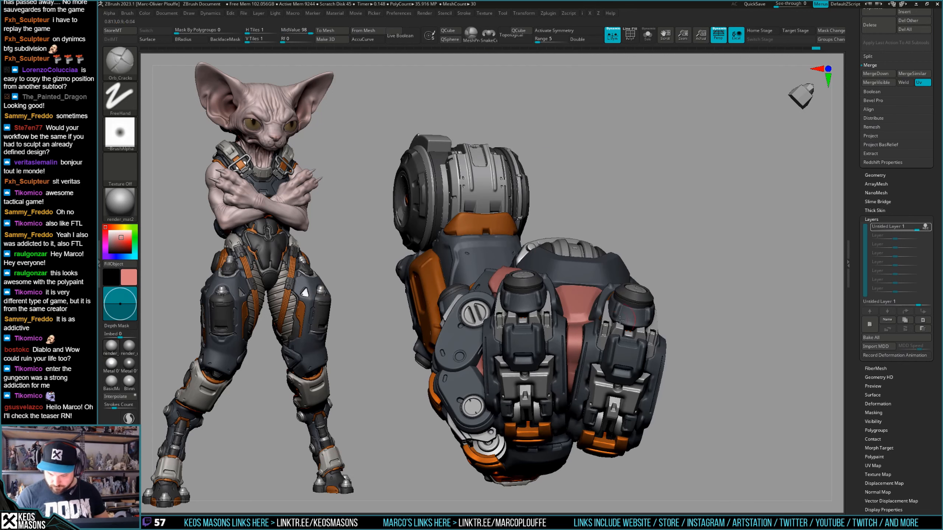
pyautogui.hotkey('alt', 's')
pyautogui.press('space')
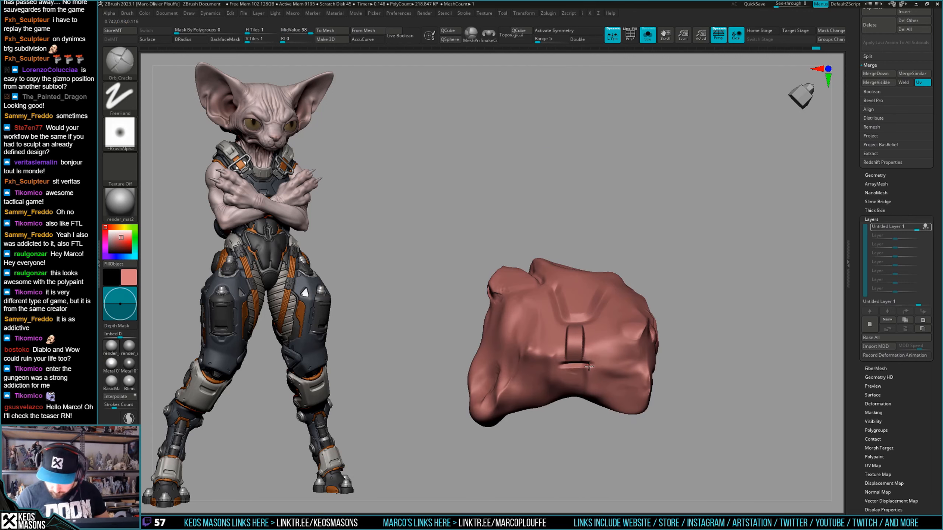
# Sharpen the outline of the V-shaped recess above the strap on the isolated hand block with Orb_Cracks.
pyautogui.moveTo(592, 364); pyautogui.dragTo(597, 346, button='right')
pyautogui.hotkey('alt', 's')
pyautogui.moveTo(588, 309)
pyautogui.mouseDown(button='right')
pyautogui.moveTo(583, 315)
pyautogui.moveTo(574, 302)
pyautogui.mouseUp(button='right')
pyautogui.hotkey('alt', 's')
pyautogui.moveTo(565, 310); pyautogui.dragTo(571, 315)
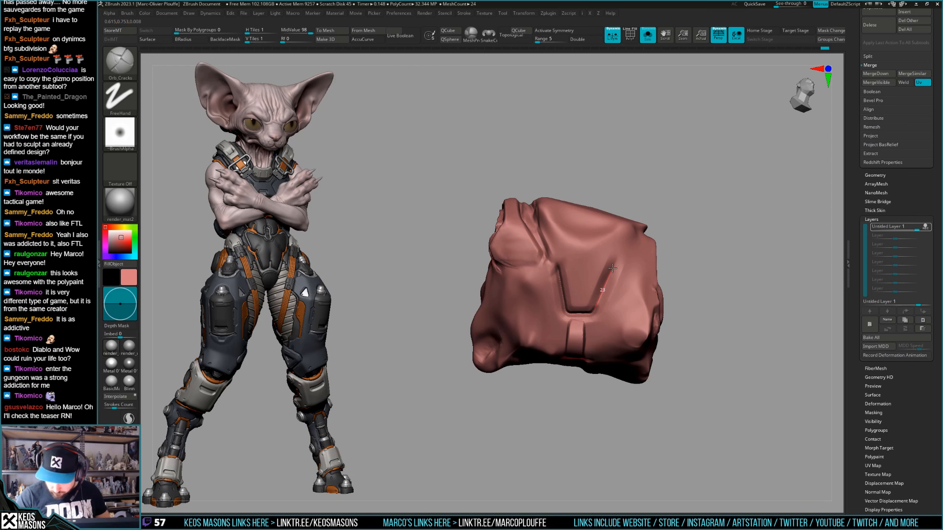
# Adjust the central pink panel between the two finger joints with the Move brush while the surrounding armour is shown.
pyautogui.hotkey('alt', 's')
pyautogui.press('space')
pyautogui.moveTo(613, 268)
pyautogui.mouseDown(button='right')
pyautogui.moveTo(612, 292)
pyautogui.moveTo(653, 297)
pyautogui.moveTo(594, 323)
pyautogui.moveTo(596, 304)
pyautogui.moveTo(580, 328)
pyautogui.mouseUp(button='right')
pyautogui.click(581, 289)
pyautogui.press('space')
pyautogui.press('a')
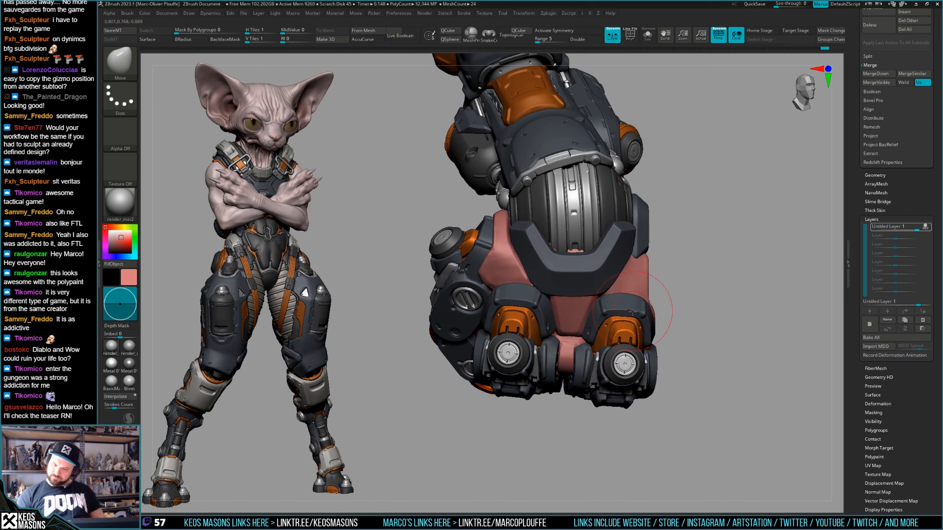
pyautogui.moveTo(583, 320); pyautogui.dragTo(589, 305, button='right')
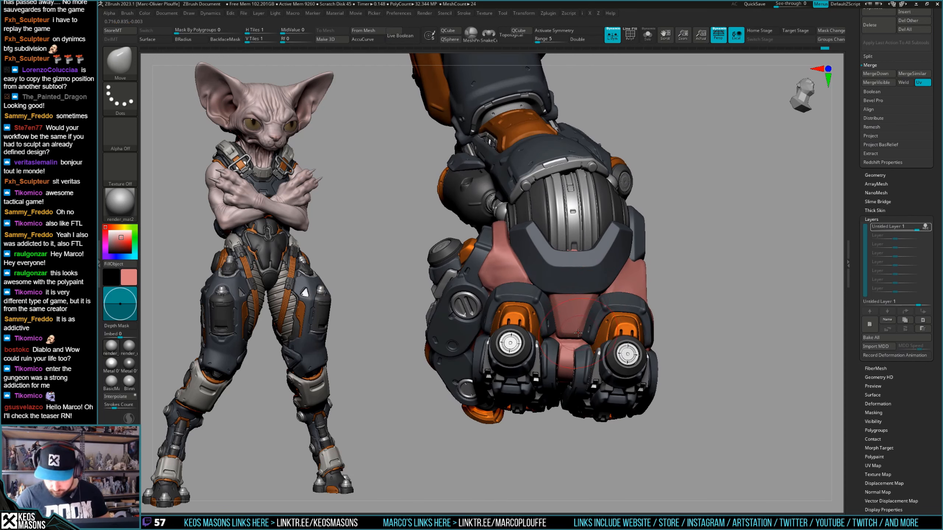
pyautogui.press('a')
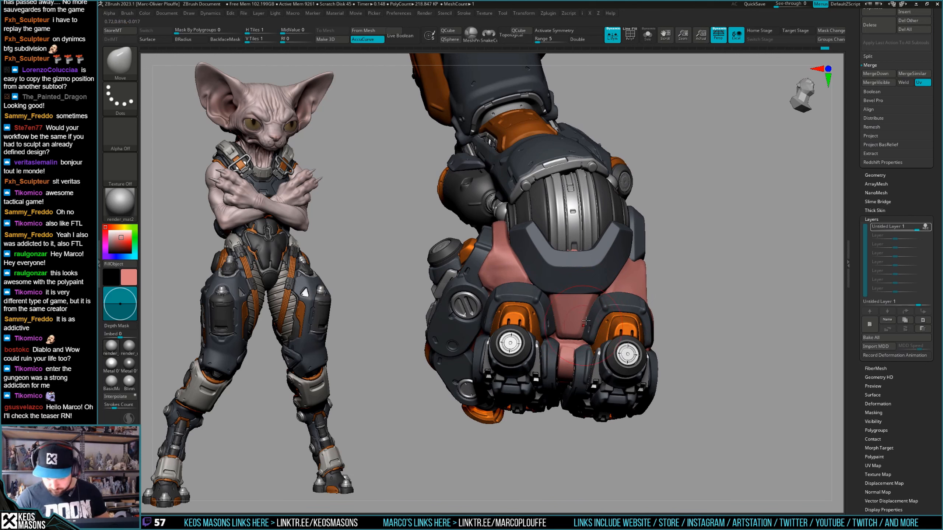
# Carve the upper edge of the central panel just below the dark knuckle plate with the Orb_Cracks brush.
pyautogui.moveTo(585, 320)
pyautogui.mouseDown(button='right')
pyautogui.moveTo(599, 293)
pyautogui.moveTo(575, 294)
pyautogui.mouseUp(button='right')
pyautogui.press('space')
pyautogui.click(608, 290)
pyautogui.moveTo(711, 205)
pyautogui.mouseDown(button='right')
pyautogui.moveTo(726, 202)
pyautogui.moveTo(728, 187)
pyautogui.mouseUp(button='right')
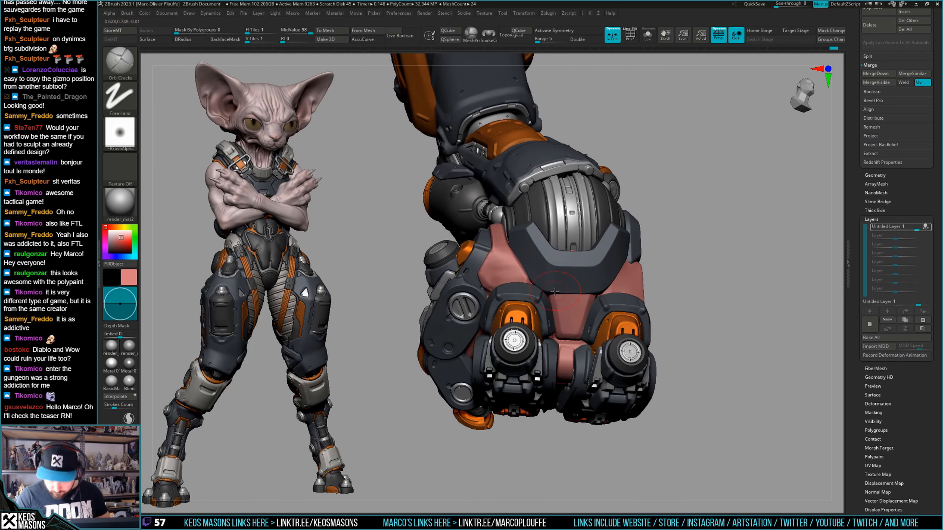
pyautogui.moveTo(559, 284); pyautogui.dragTo(554, 299, button='right')
pyautogui.press('space')
pyautogui.click(554, 300)
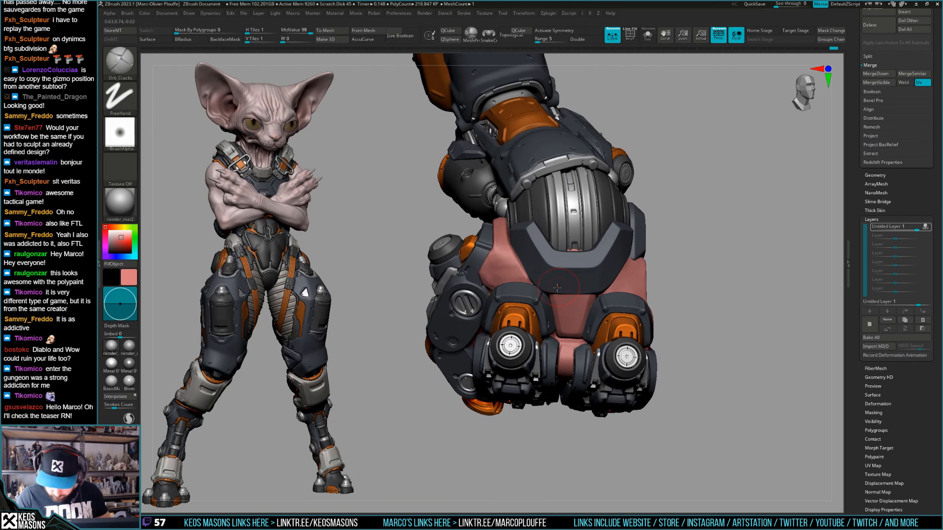
pyautogui.press('space')
pyautogui.click(554, 296)
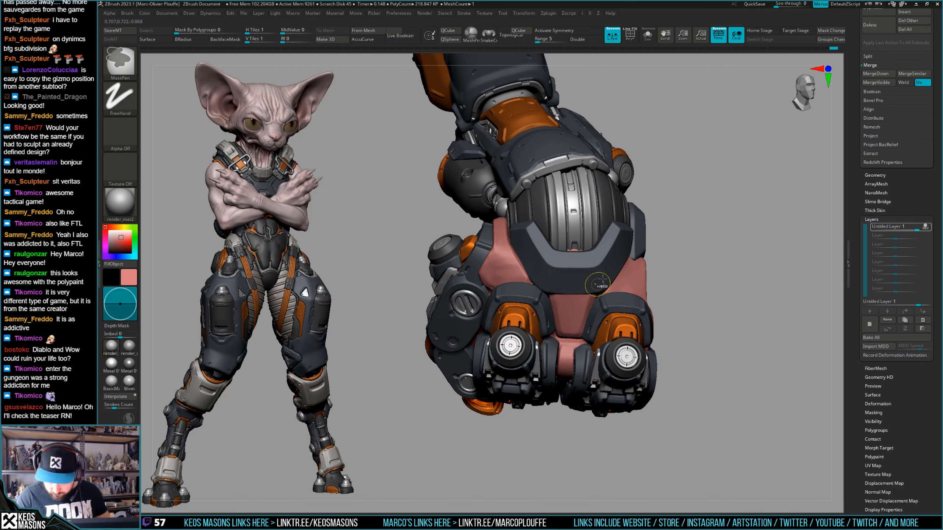
# Make the surrounding armour see-through and carve diagonal grooves above the central panel with Orb_Cracks.
pyautogui.hotkey('alt', 's')
pyautogui.hotkey('alt', 's')
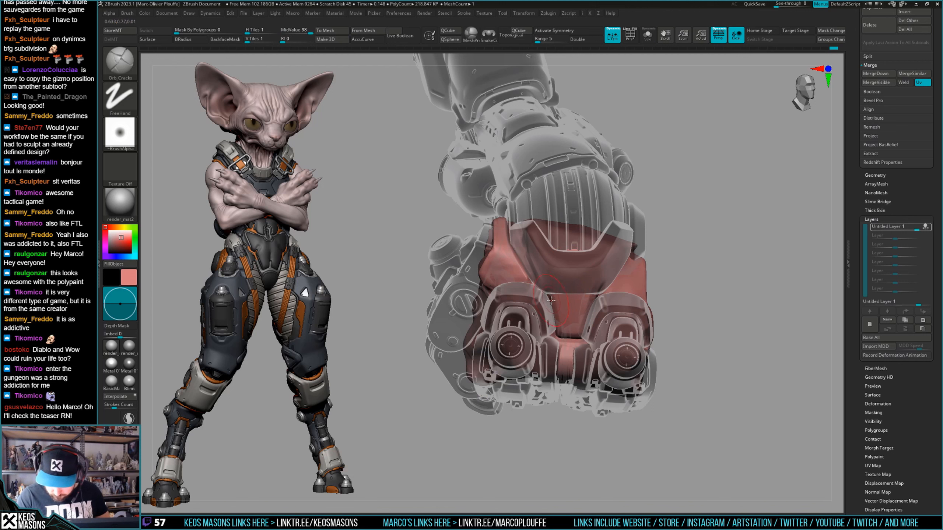
pyautogui.press('space')
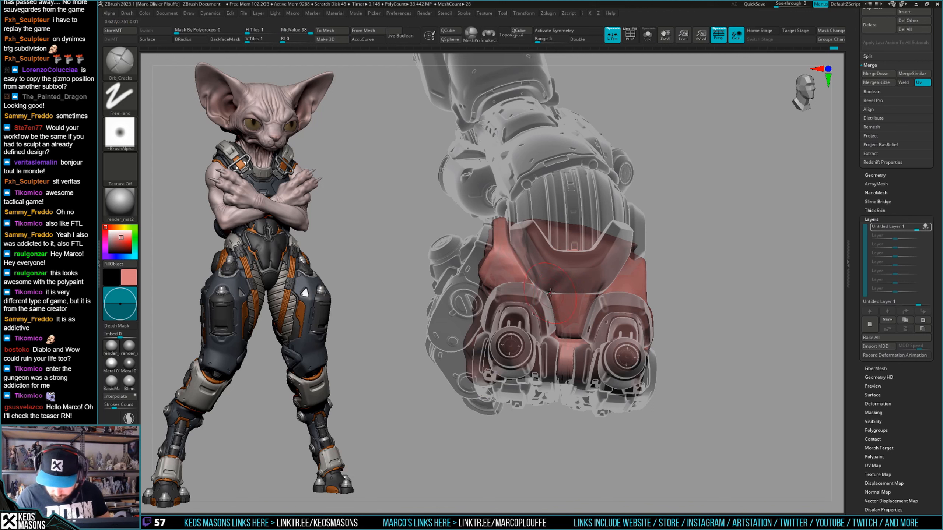
pyautogui.moveTo(590, 298); pyautogui.dragTo(594, 293, button='right')
# Flatten the central panel and the top edge above it with the hPolish brush, then isolate the hand block.
pyautogui.press('space')
pyautogui.press('1')
pyautogui.click(580, 308)
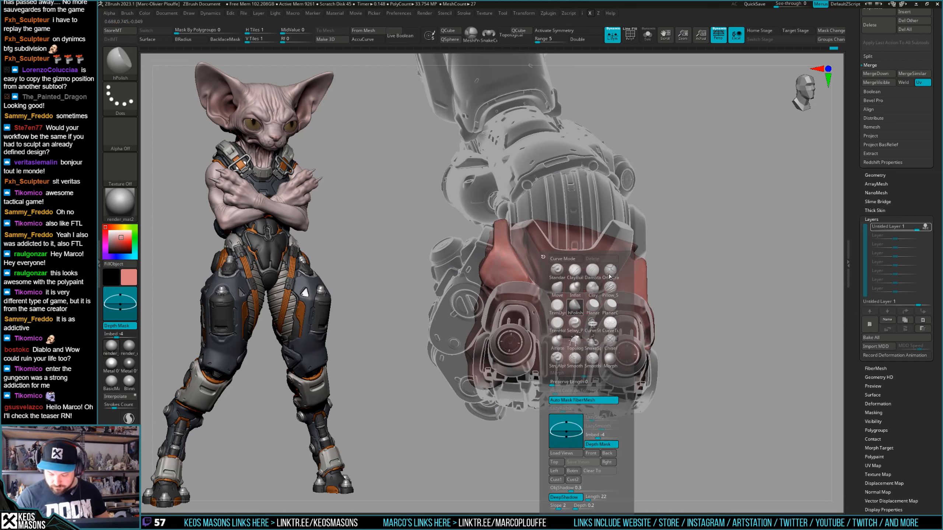
pyautogui.press('s')
pyautogui.press('s')
pyautogui.moveTo(585, 293); pyautogui.dragTo(553, 299)
pyautogui.hotkey('alt', 's')
pyautogui.press('s')
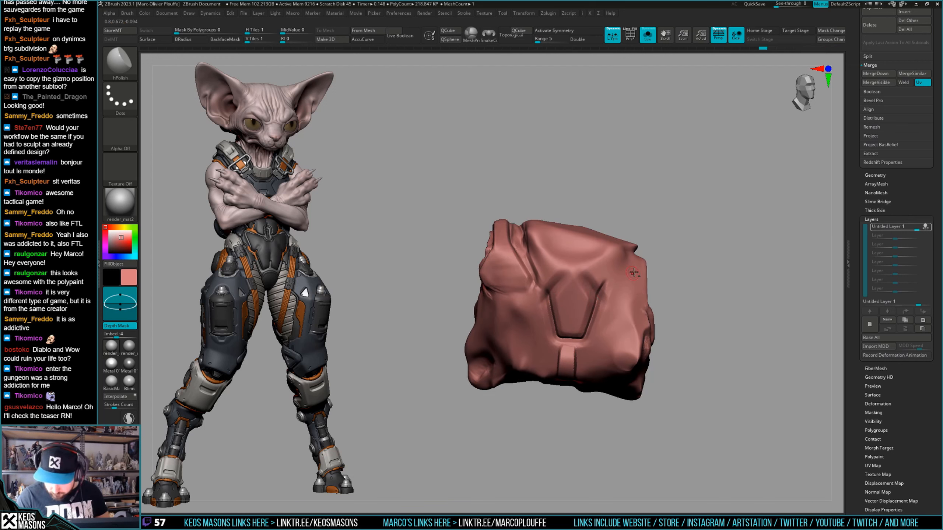
# Polish the thumb-side surface of the hand block with hPolish, checking it both isolated and with the armour.
pyautogui.hotkey('alt', 's')
pyautogui.moveTo(604, 319); pyautogui.dragTo(628, 316, button='right')
pyautogui.rightClick(496, 326)
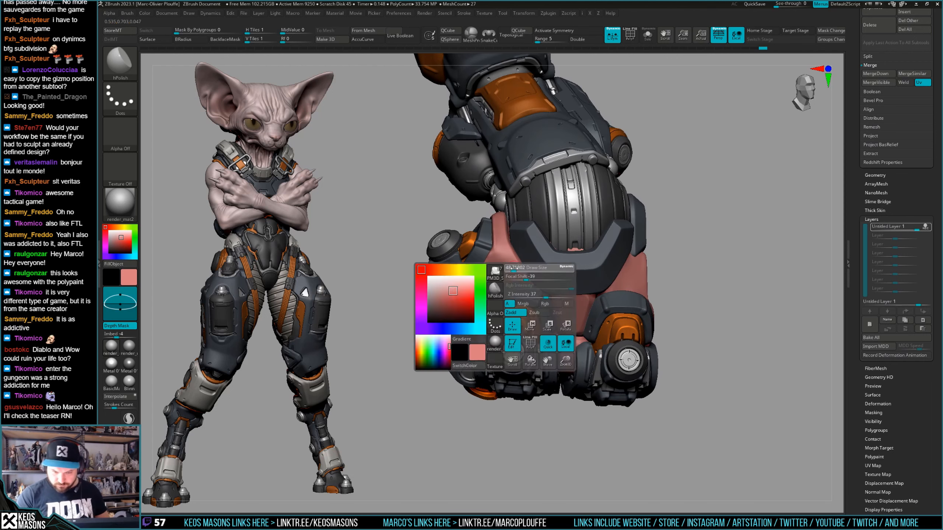
pyautogui.moveTo(460, 298); pyautogui.dragTo(499, 251, button='right')
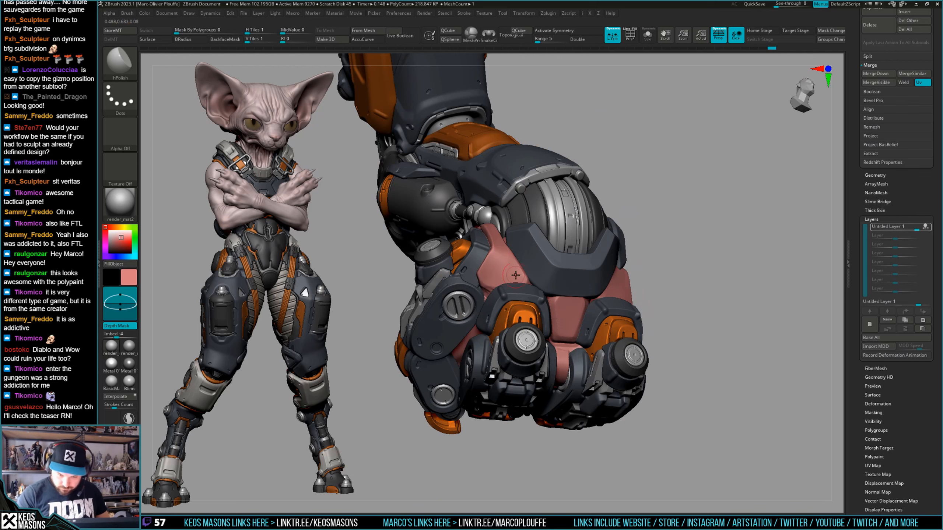
pyautogui.hotkey('alt', 's')
pyautogui.hotkey('alt', 's')
pyautogui.hotkey('alt', 's')
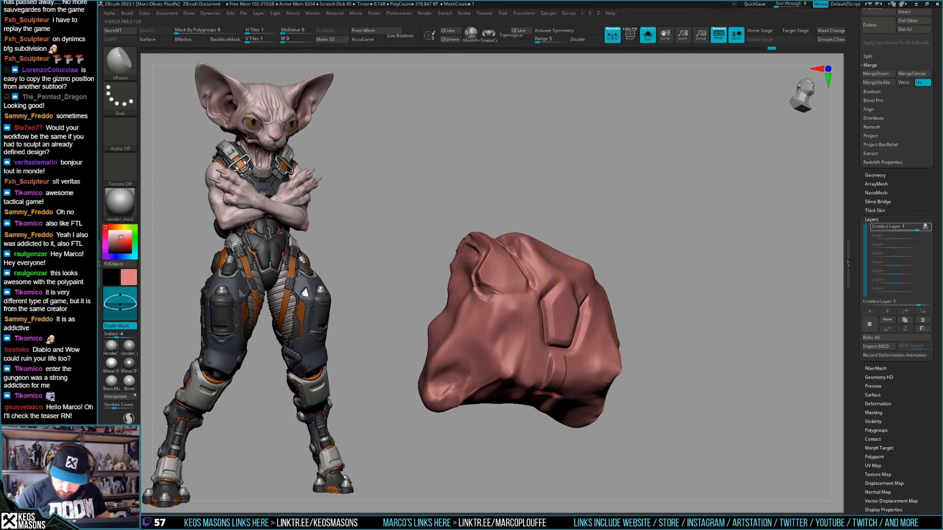
pyautogui.hotkey('alt', 's')
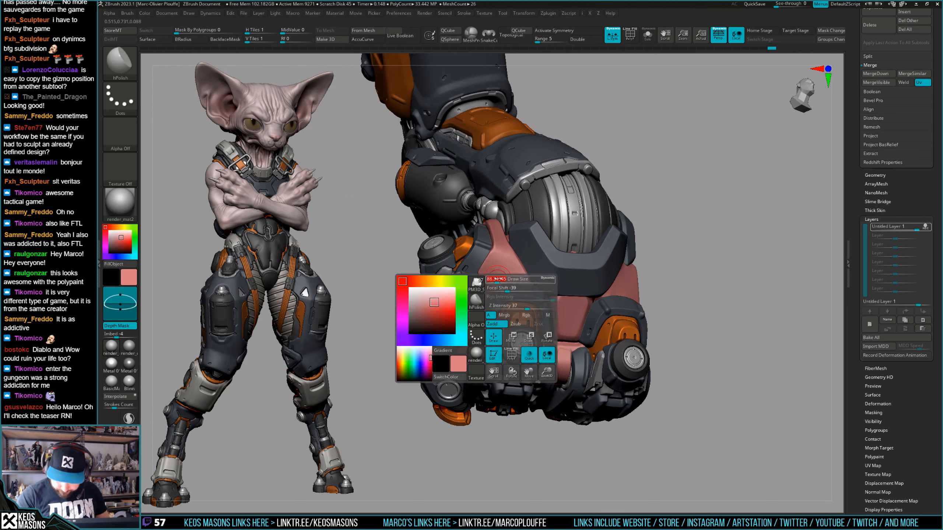
# Refine and smooth the pink thumb-side surface between the dark knuckle plate and the finger joint.
pyautogui.moveTo(503, 286)
pyautogui.mouseDown(button='right')
pyautogui.moveTo(462, 288)
pyautogui.moveTo(498, 286)
pyautogui.moveTo(491, 304)
pyautogui.moveTo(497, 290)
pyautogui.moveTo(546, 301)
pyautogui.mouseUp(button='right')
pyautogui.press('space')
pyautogui.click(528, 273)
pyautogui.press('space')
pyautogui.press('shift')
pyautogui.press('shift')
pyautogui.rightClick(497, 290)
pyautogui.hotkey('shift', 's')
pyautogui.rightClick(498, 294)
pyautogui.hotkey('shift', 's')
# Sculpt a small raised tab at the top centre of the central panel and smooth around it.
pyautogui.moveTo(696, 307)
pyautogui.mouseDown(button='right')
pyautogui.moveTo(682, 324)
pyautogui.moveTo(699, 343)
pyautogui.moveTo(679, 343)
pyautogui.moveTo(676, 327)
pyautogui.moveTo(585, 317)
pyautogui.moveTo(573, 286)
pyautogui.mouseUp(button='right')
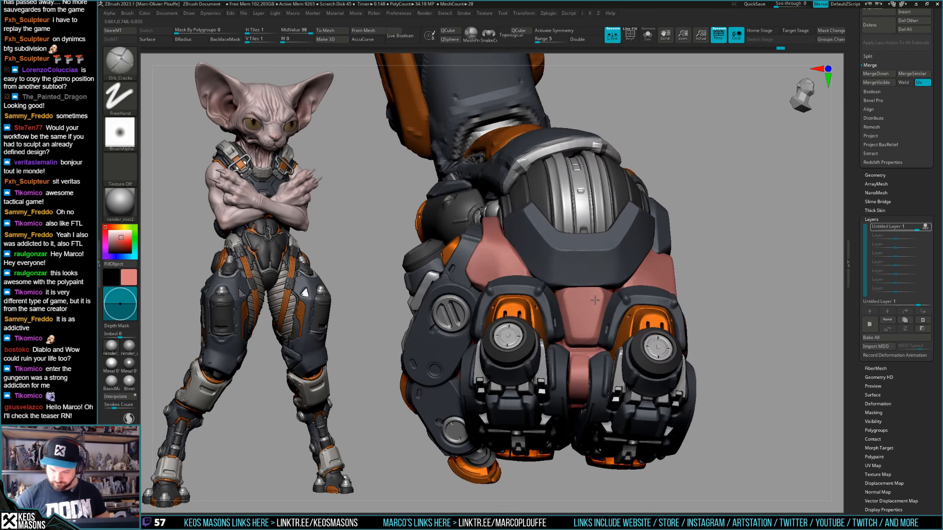
pyautogui.press('space')
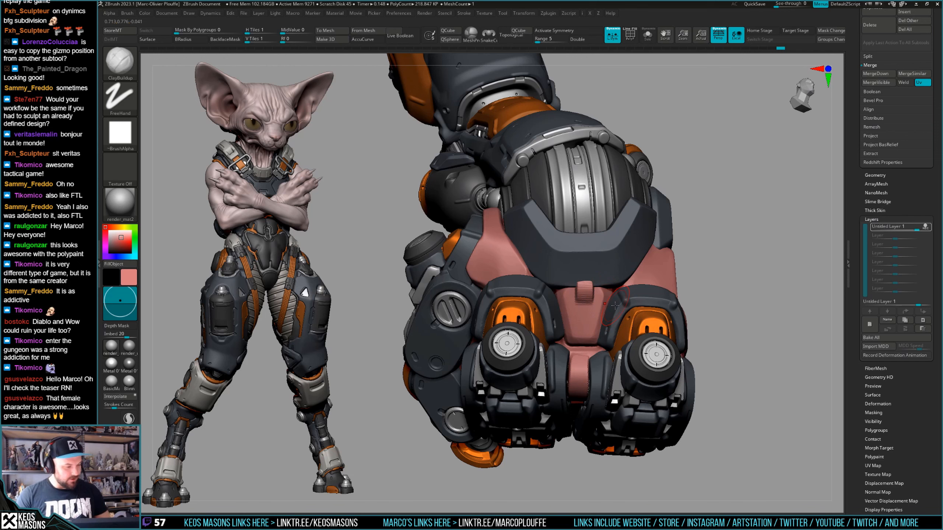
pyautogui.moveTo(621, 312); pyautogui.dragTo(609, 310, button='right')
pyautogui.keyDown('shift'); pyautogui.moveTo(594, 293); pyautogui.dragTo(584, 297); pyautogui.keyUp('shift')
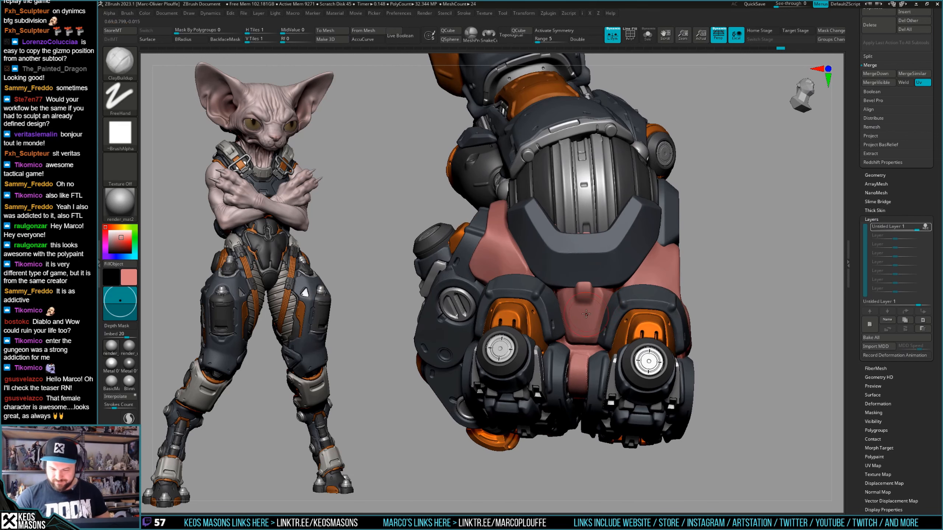
# Cut a crease down the outer side of the isolated hand block with the DamStandard brush.
pyautogui.moveTo(722, 297)
pyautogui.keyDown('ctrl'); pyautogui.mouseDown(button='right')
pyautogui.moveTo(735, 255)
pyautogui.moveTo(734, 296)
pyautogui.moveTo(705, 306)
pyautogui.moveTo(716, 294)
pyautogui.mouseUp(button='right'); pyautogui.keyUp('ctrl')
pyautogui.press('space')
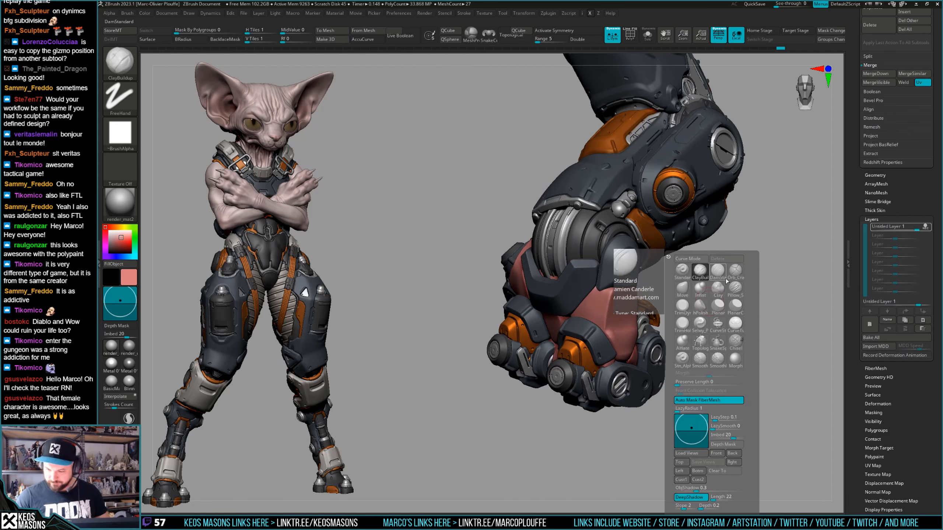
pyautogui.click(717, 272)
pyautogui.moveTo(764, 217); pyautogui.dragTo(756, 231, button='right')
pyautogui.moveTo(606, 294); pyautogui.dragTo(593, 337, button='right')
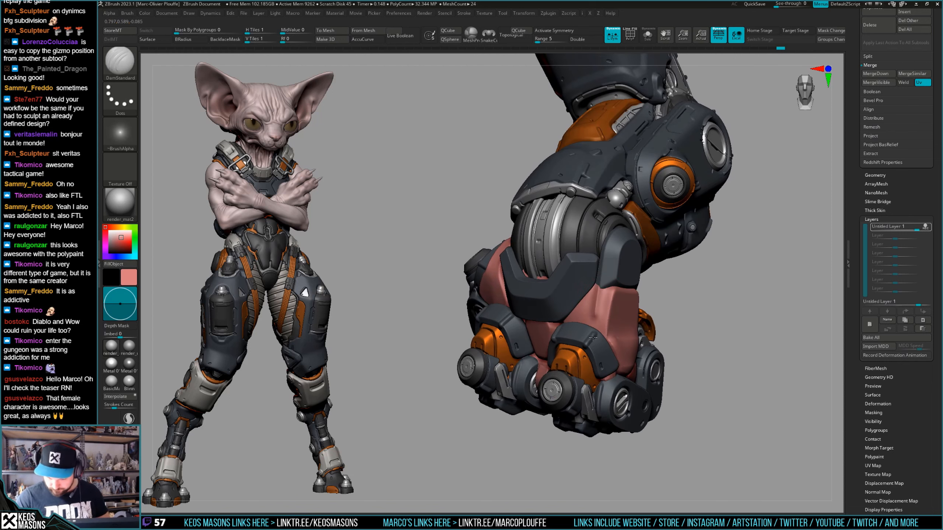
pyautogui.hotkey('shift', 's')
pyautogui.press('space')
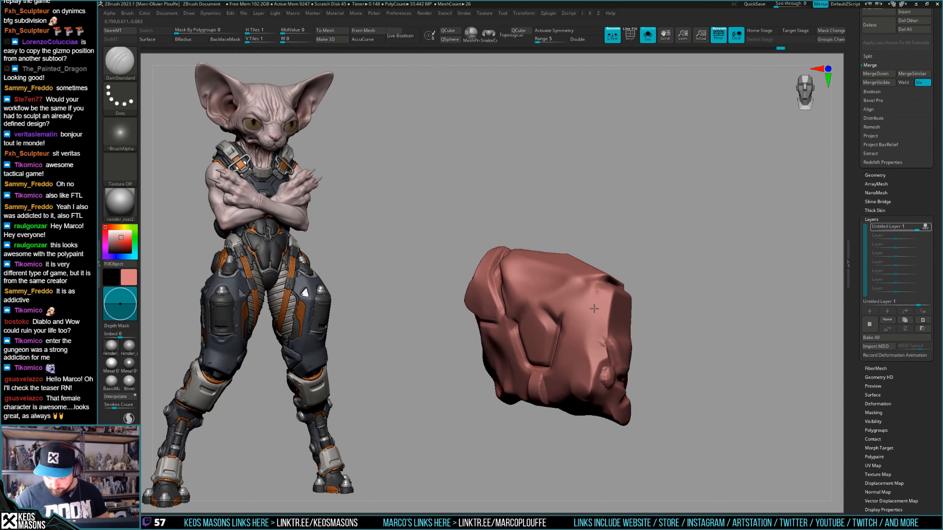
pyautogui.moveTo(602, 289); pyautogui.dragTo(592, 370)
# Build up the outer side of the hand block beside the dark knuckle plate with the ClayBuildup brush.
pyautogui.hotkey('shift', 's')
pyautogui.moveTo(592, 316); pyautogui.dragTo(605, 331, button='right')
pyautogui.press('space')
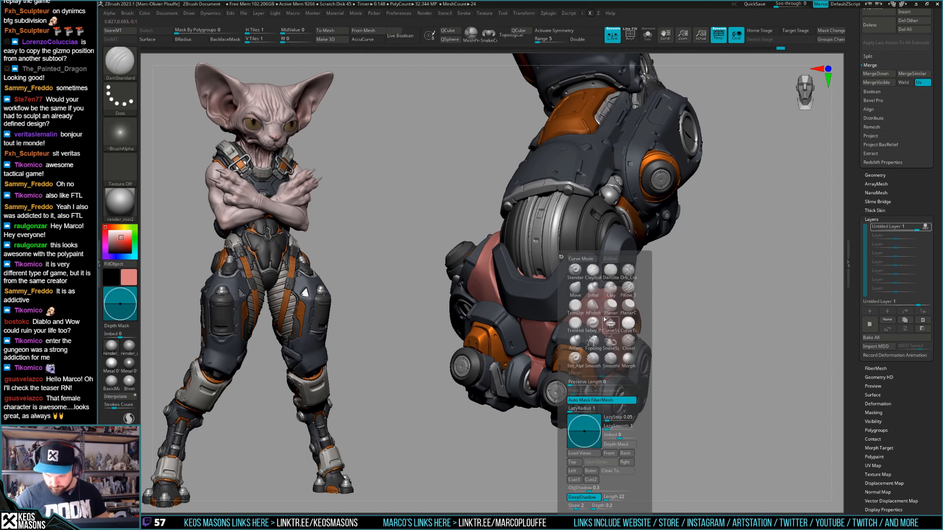
pyautogui.click(594, 275)
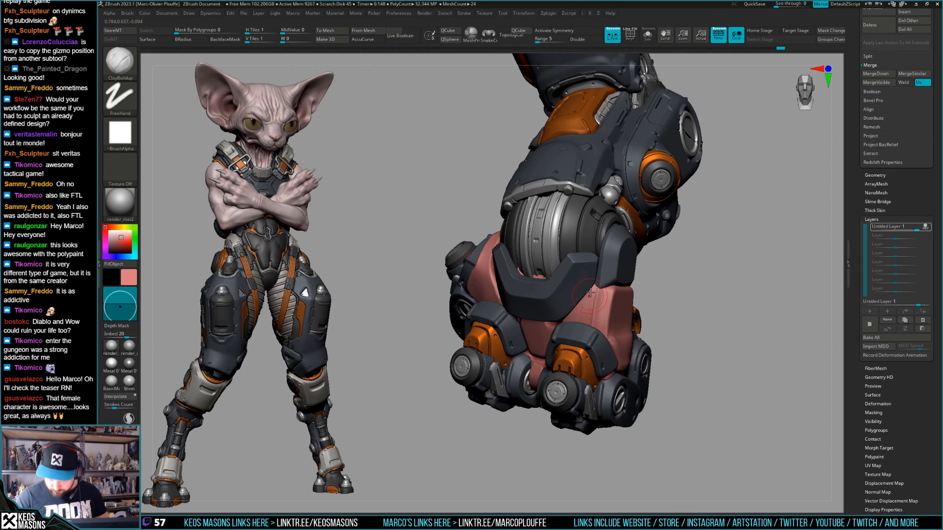
pyautogui.moveTo(584, 304); pyautogui.dragTo(582, 296)
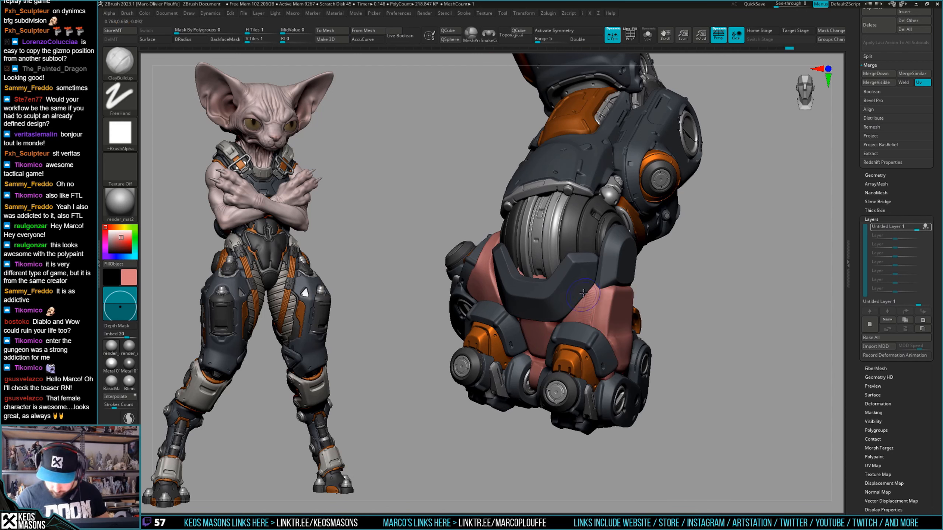
pyautogui.moveTo(583, 293); pyautogui.dragTo(610, 294, button='right')
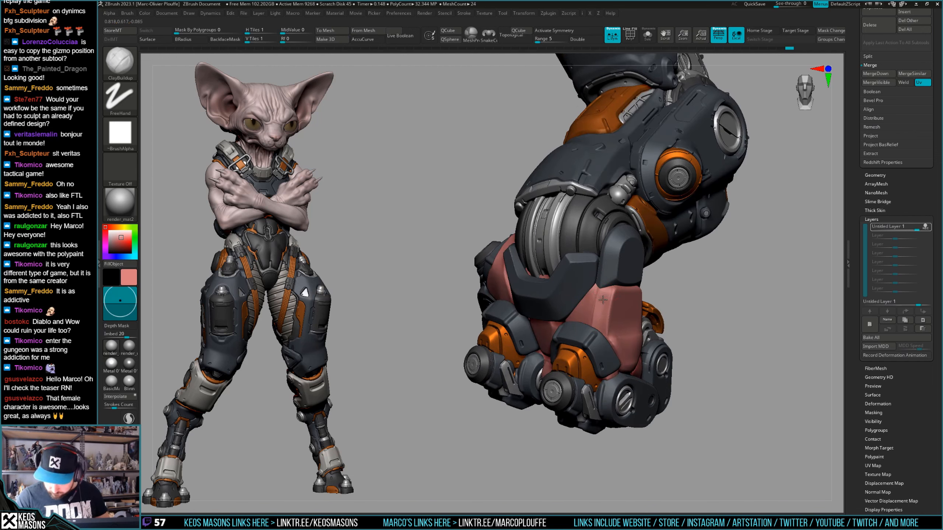
pyautogui.moveTo(609, 292); pyautogui.dragTo(598, 316)
pyautogui.rightClick(581, 363)
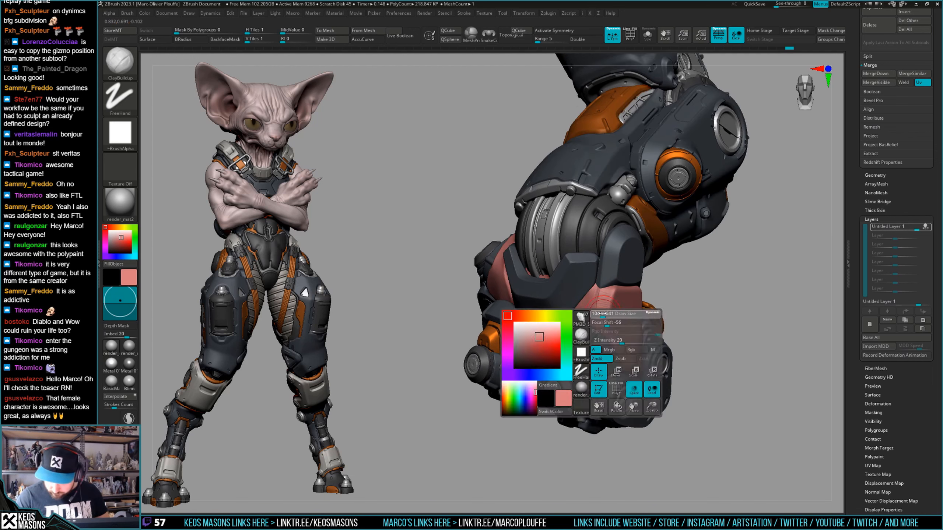
# Flatten the built-up clay beside the knuckle plate with the hPolish brush.
pyautogui.moveTo(581, 362); pyautogui.dragTo(550, 340, button='right')
pyautogui.press('x')
pyautogui.click(603, 308)
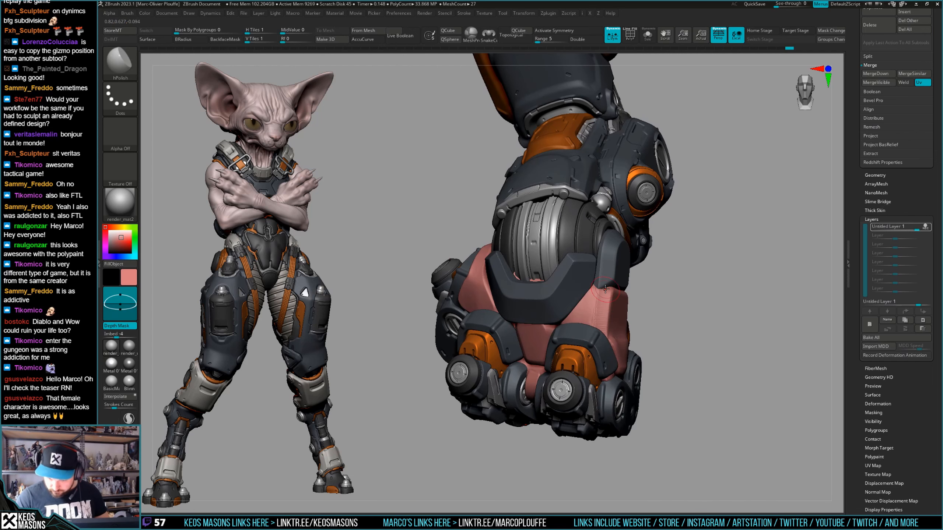
pyautogui.hotkey('alt', 's')
pyautogui.moveTo(595, 312); pyautogui.dragTo(596, 291)
pyautogui.hotkey('alt', 's')
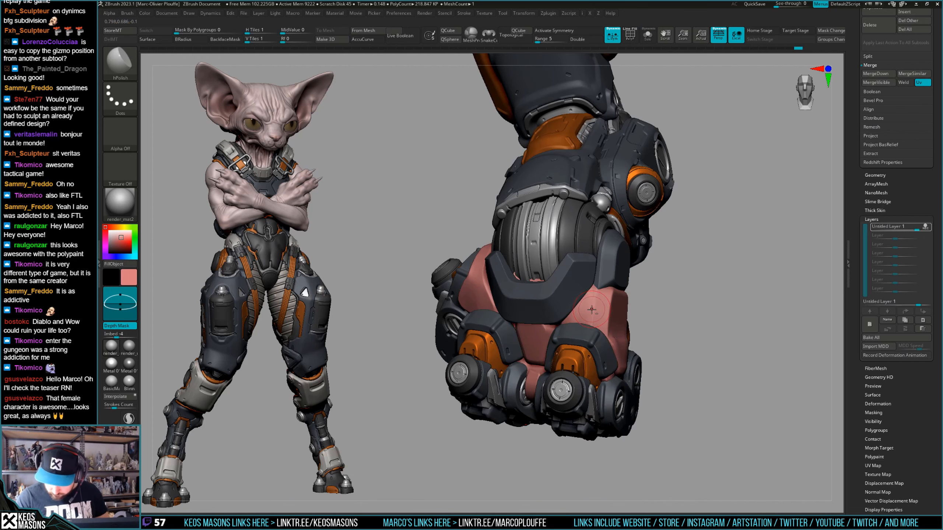
# Polish the outer-side plane of the isolated hand block down toward the finger joints with hPolish.
pyautogui.hotkey('alt', 's')
pyautogui.moveTo(574, 364)
pyautogui.mouseDown(button='right')
pyautogui.moveTo(584, 314)
pyautogui.moveTo(612, 320)
pyautogui.mouseUp(button='right')
pyautogui.hotkey('alt', 's')
pyautogui.hotkey('alt', 's')
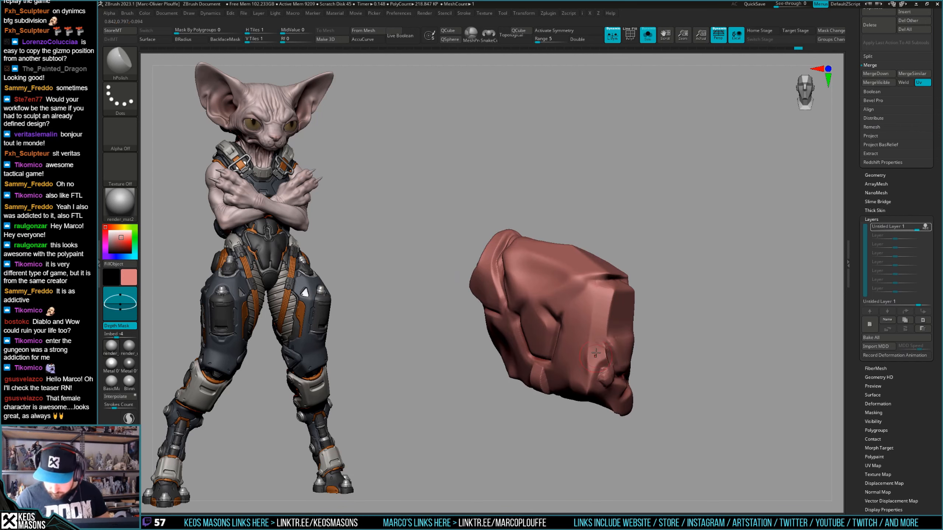
pyautogui.moveTo(596, 353)
pyautogui.mouseDown(button='right')
pyautogui.moveTo(613, 335)
pyautogui.moveTo(598, 335)
pyautogui.moveTo(623, 315)
pyautogui.moveTo(591, 345)
pyautogui.mouseUp(button='right')
pyautogui.hotkey('alt', 's')
# Polish the upper outer edge of the hand block beside the dark knuckle plate with hPolish.
pyautogui.press('space')
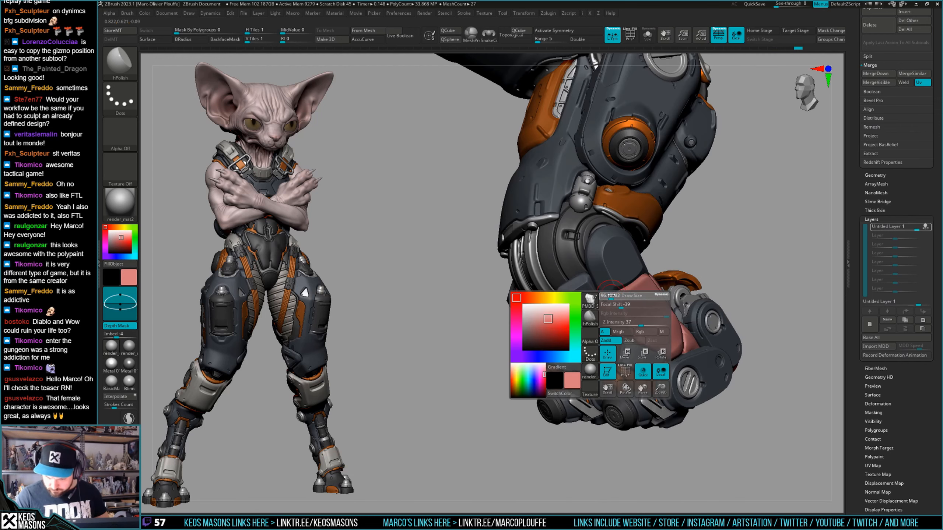
pyautogui.press('space')
pyautogui.hotkey('alt', 's')
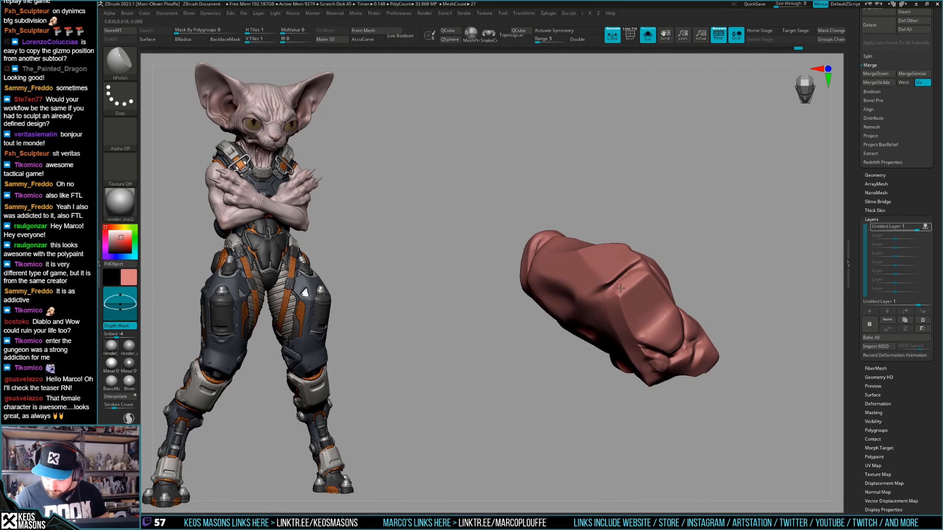
pyautogui.moveTo(615, 296)
pyautogui.mouseDown(button='right')
pyautogui.moveTo(654, 267)
pyautogui.moveTo(674, 300)
pyautogui.moveTo(691, 286)
pyautogui.moveTo(655, 316)
pyautogui.moveTo(628, 314)
pyautogui.moveTo(638, 343)
pyautogui.moveTo(657, 299)
pyautogui.moveTo(639, 282)
pyautogui.mouseUp(button='right')
pyautogui.hotkey('alt', 's')
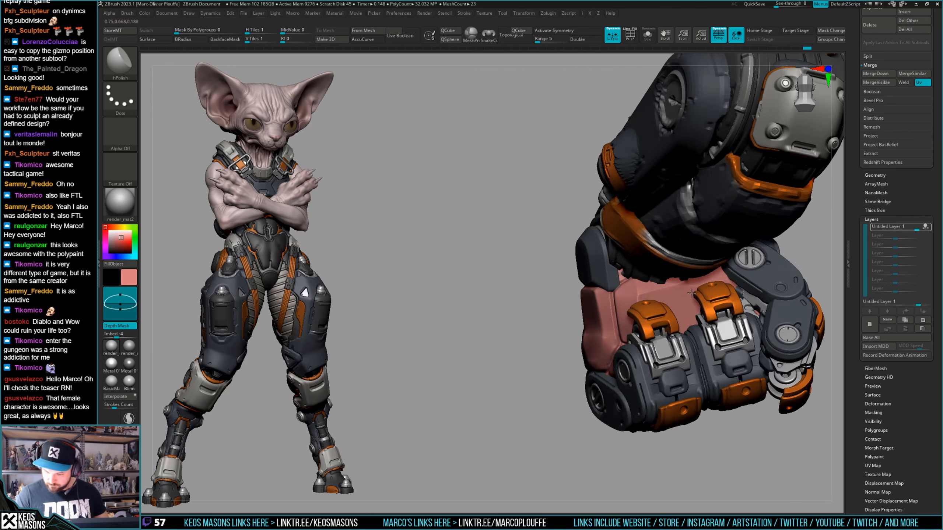
# Flatten the side of the hand block behind the orange finger guards with hPolish.
pyautogui.hotkey('alt', 's')
pyautogui.press('space')
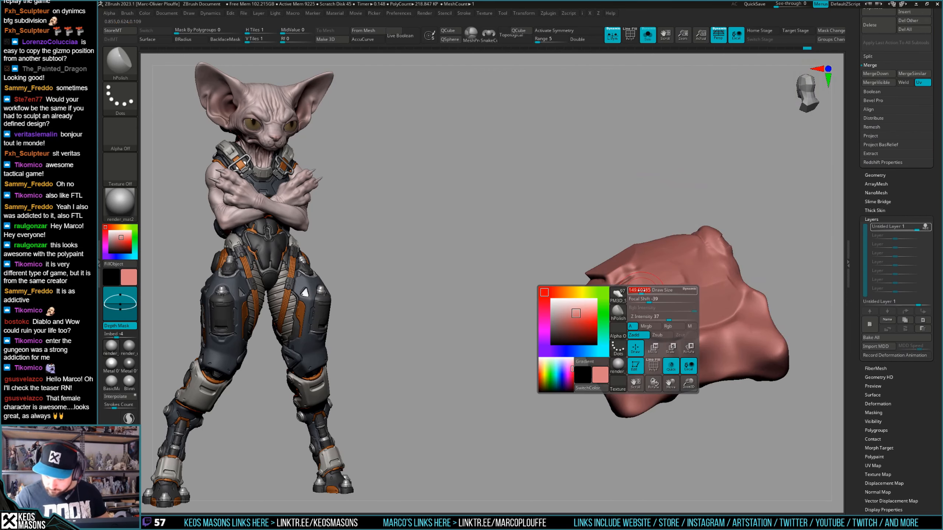
pyautogui.press('ctrl')
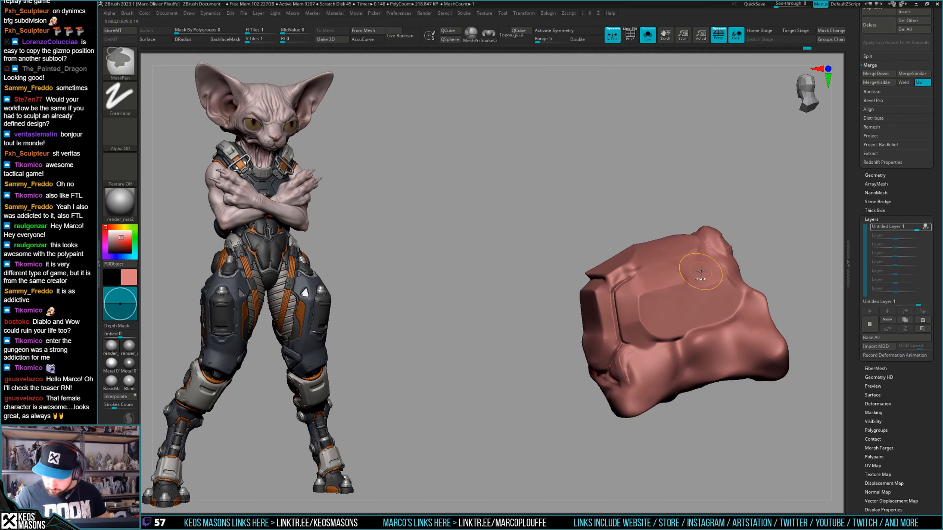
pyautogui.hotkey('alt', 's')
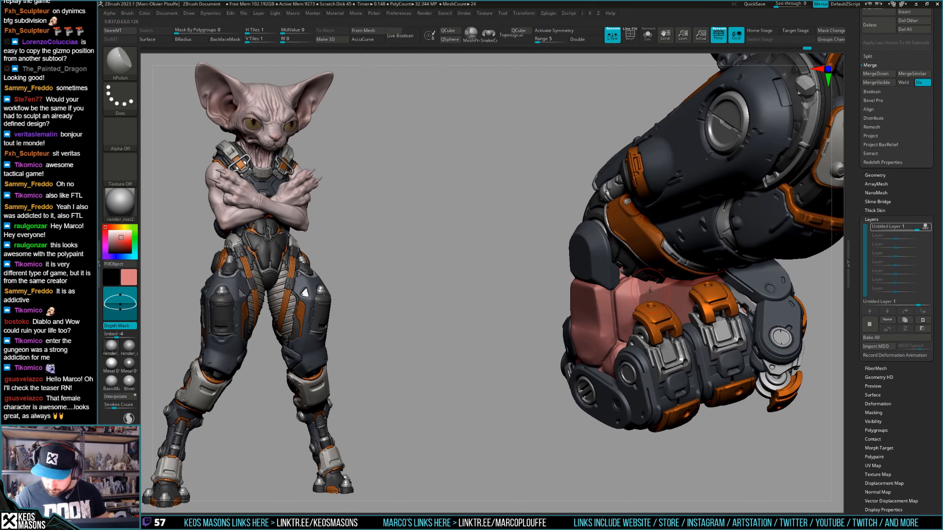
# Cut a crease across the hand block between the orange wrist plate and the finger guards with DamStandard.
pyautogui.press('space')
pyautogui.click(664, 276)
pyautogui.moveTo(648, 295); pyautogui.dragTo(707, 277)
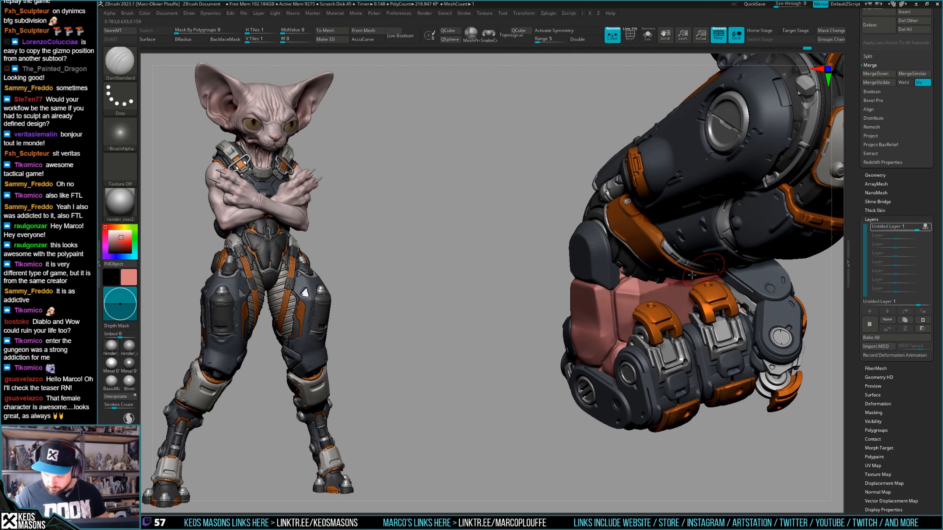
pyautogui.moveTo(698, 294); pyautogui.dragTo(688, 282, button='right')
pyautogui.press('ctrl')
pyautogui.press('space')
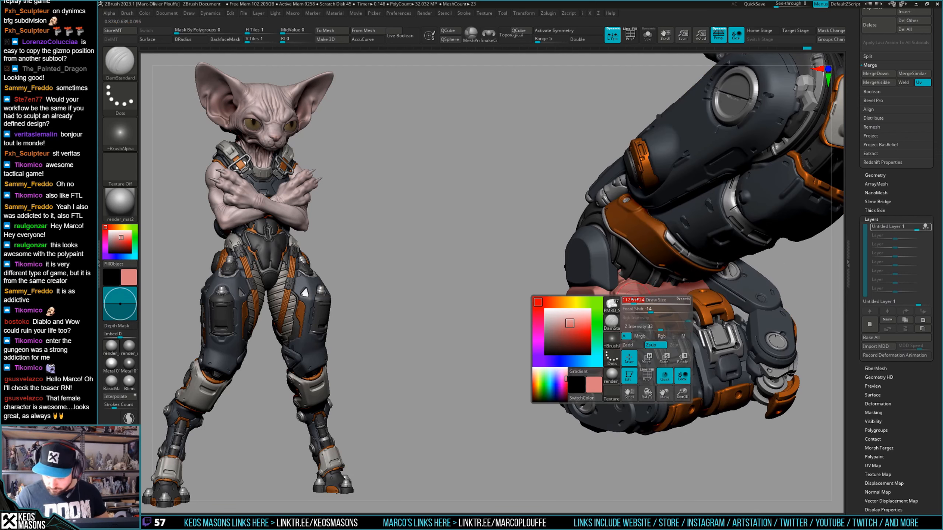
# Polish the narrow plane between the block's raised panel and the recess behind the finger guards with hPolish.
pyautogui.moveTo(612, 350); pyautogui.dragTo(638, 316, button='right')
pyautogui.press('space')
pyautogui.click(646, 286)
pyautogui.hotkey('alt', 's')
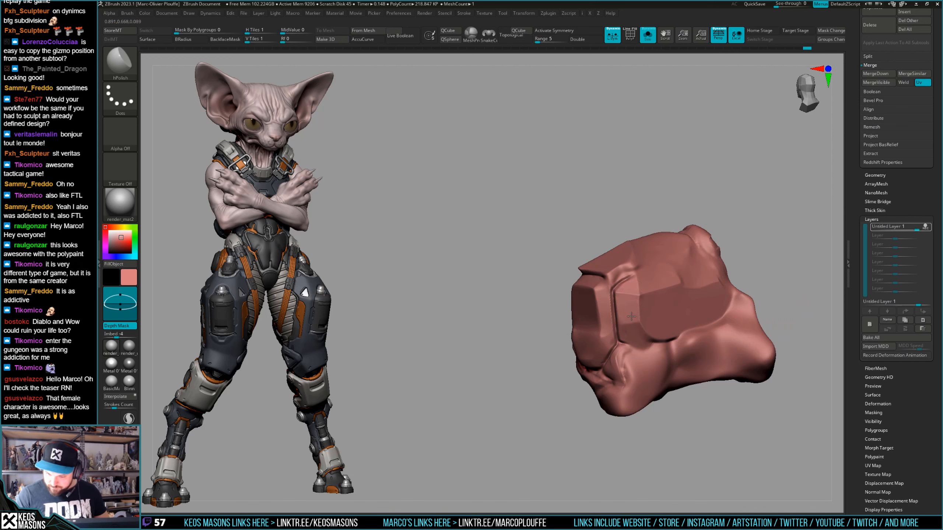
pyautogui.hotkey('alt', 's')
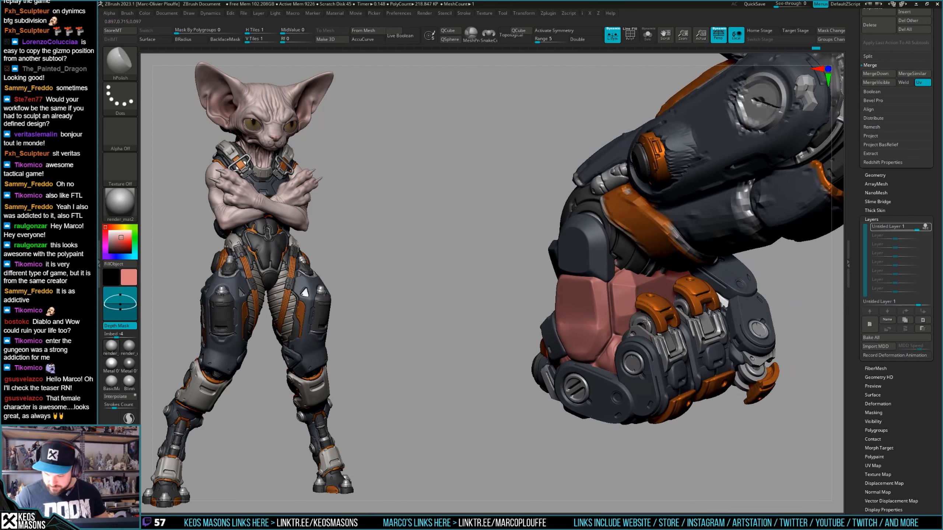
pyautogui.hotkey('alt', 's')
pyautogui.hotkey('alt', 's')
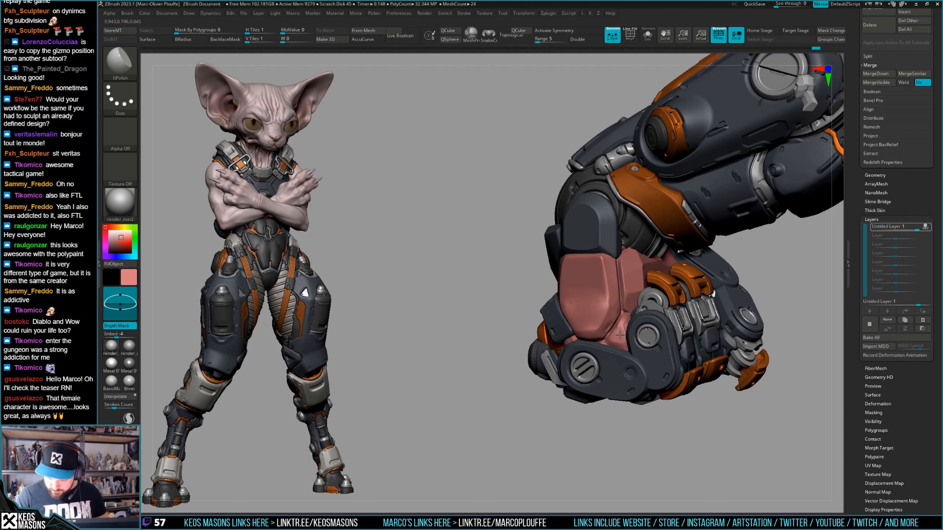
# Polish the lower corner of the isolated hand block beneath the raised panel with hPolish.
pyautogui.hotkey('alt', 's')
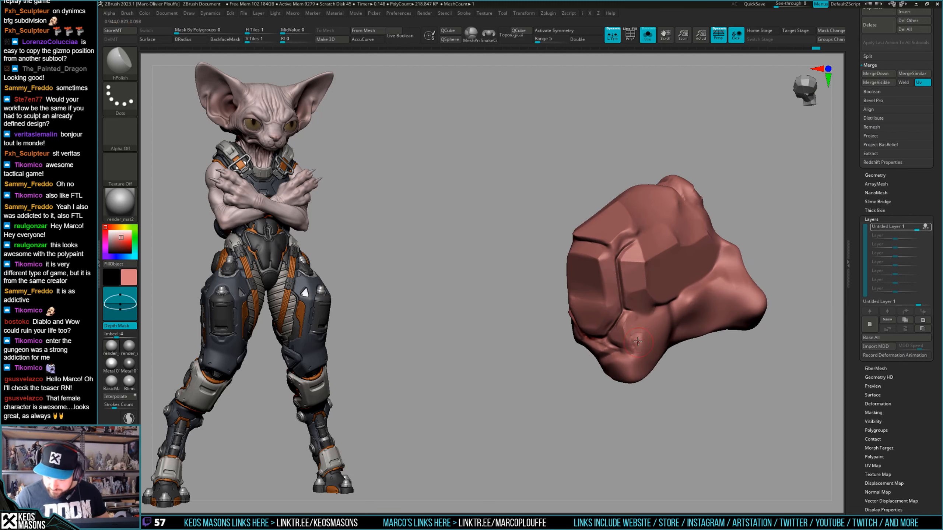
pyautogui.moveTo(638, 347); pyautogui.dragTo(624, 318, button='right')
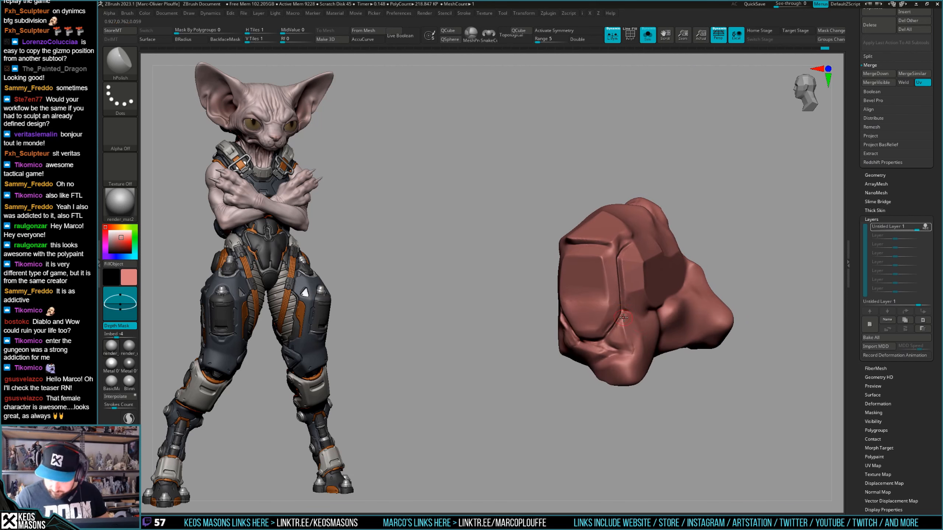
pyautogui.hotkey('alt', 's')
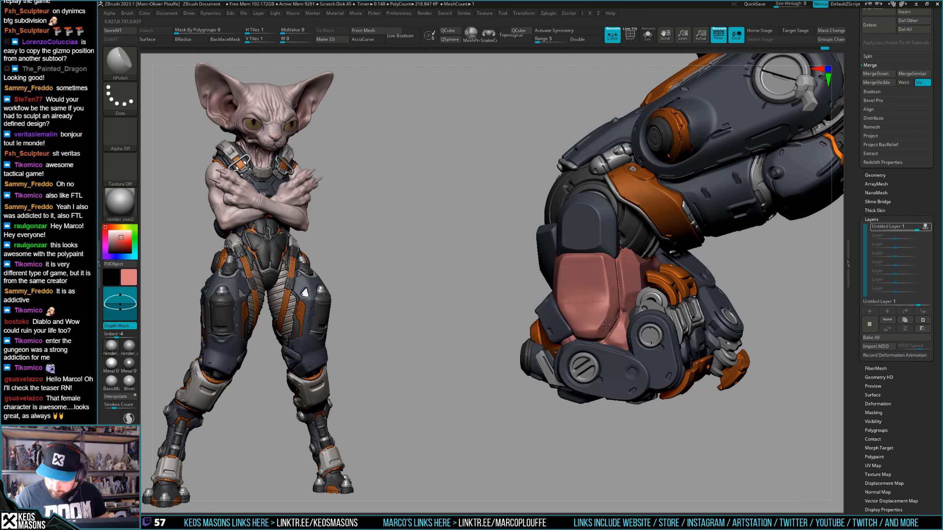
# Flatten the lower half of the raised panel toward the finger joint into an angled plane with hPolish.
pyautogui.moveTo(626, 318)
pyautogui.mouseDown(button='right')
pyautogui.moveTo(606, 338)
pyautogui.moveTo(641, 299)
pyautogui.moveTo(636, 315)
pyautogui.mouseUp(button='right')
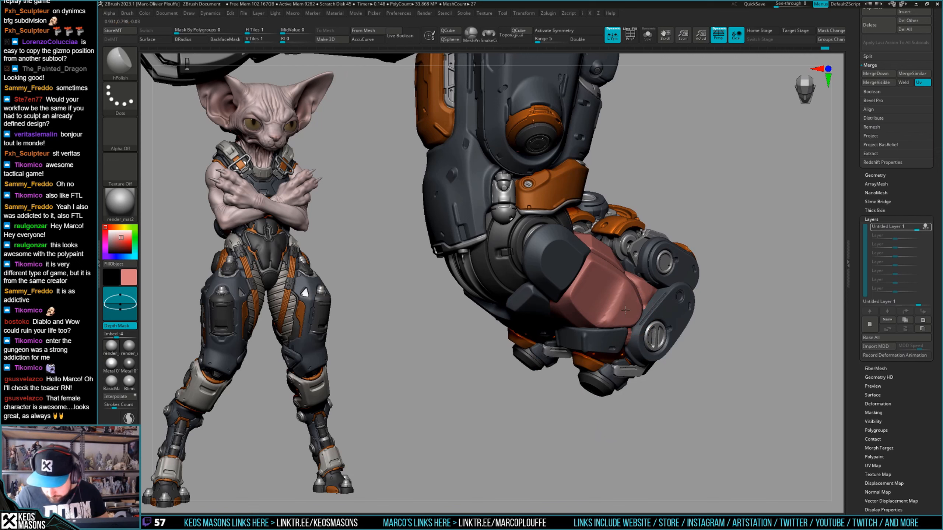
pyautogui.rightClick(625, 310)
pyautogui.moveTo(625, 310); pyautogui.dragTo(625, 282, button='right')
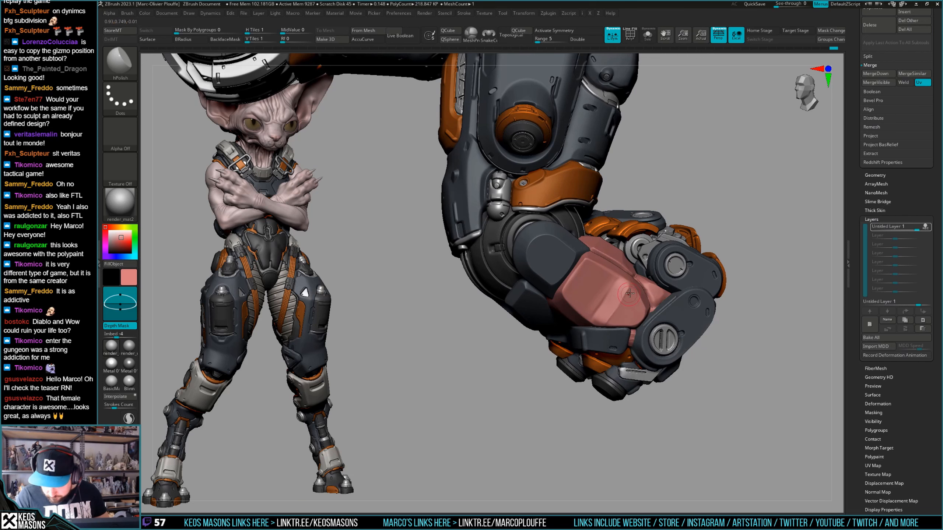
# Soften the lower plane of the raised panel with the Smooth Stronger brush.
pyautogui.press('shift')
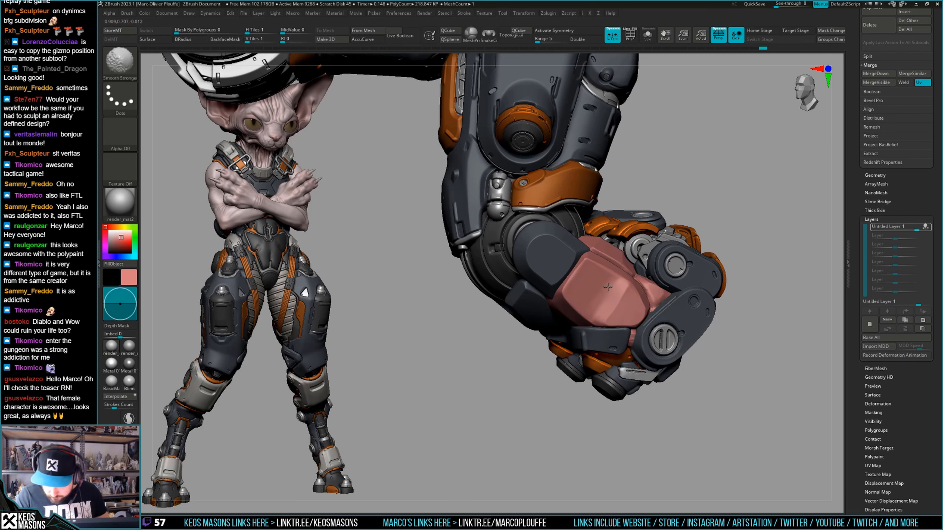
pyautogui.moveTo(609, 302); pyautogui.dragTo(619, 300, button='right')
pyautogui.keyDown('shift'); pyautogui.moveTo(619, 301); pyautogui.dragTo(627, 297); pyautogui.keyUp('shift')
pyautogui.moveTo(644, 301)
pyautogui.mouseDown(button='right')
pyautogui.moveTo(609, 316)
pyautogui.moveTo(649, 284)
pyautogui.mouseUp(button='right')
pyautogui.rightClick(602, 347)
pyautogui.press('shift')
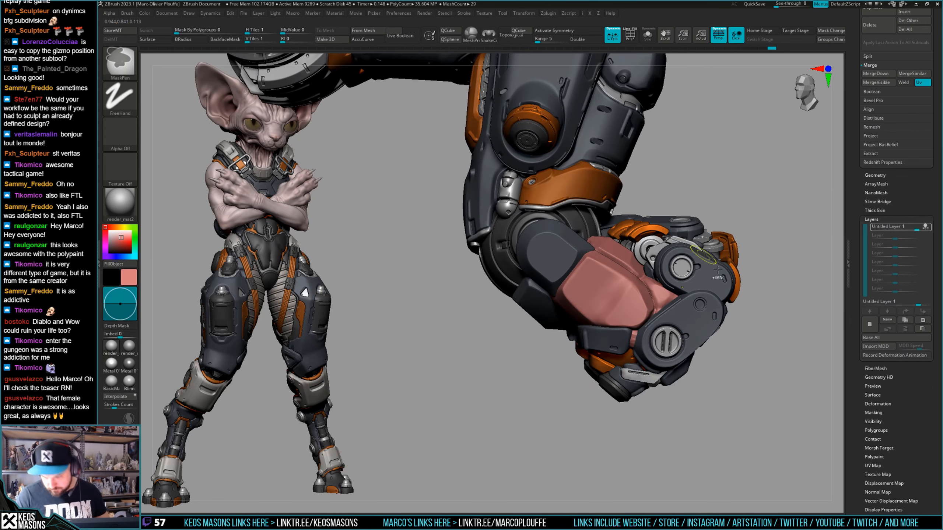
pyautogui.moveTo(712, 292); pyautogui.dragTo(654, 298, button='right')
pyautogui.hotkey('ctrl', 'z')
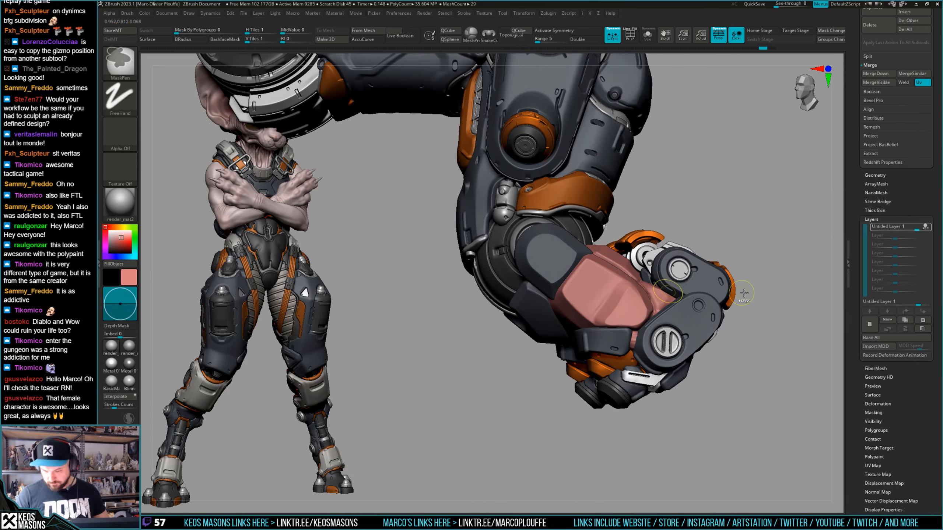
# Reshape the ridge and lower edge of the raised panel with the Move brush.
pyautogui.hotkey('ctrl', 'shift')
pyautogui.moveTo(747, 293)
pyautogui.mouseDown(button='right')
pyautogui.moveTo(747, 331)
pyautogui.moveTo(745, 312)
pyautogui.mouseUp(button='right')
pyautogui.rightClick(653, 375)
pyautogui.click(619, 301)
pyautogui.rightClick(601, 351)
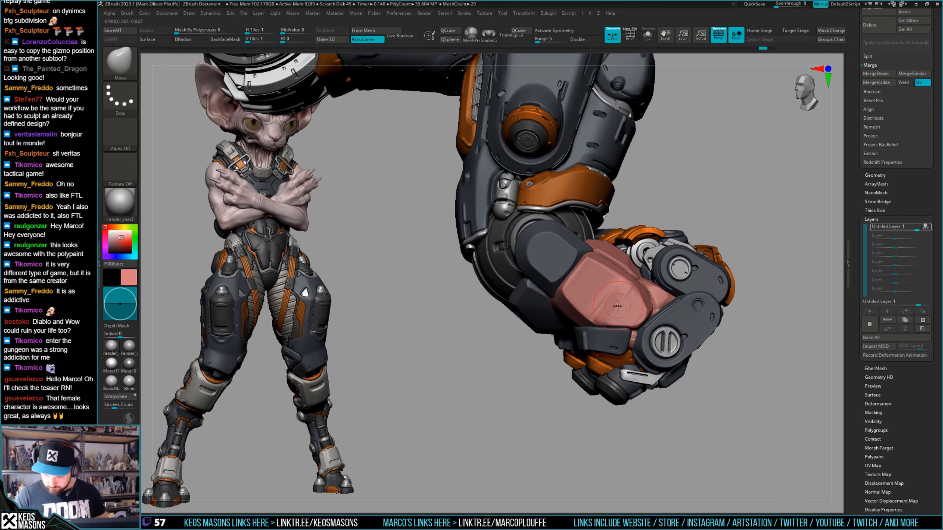
pyautogui.press('space')
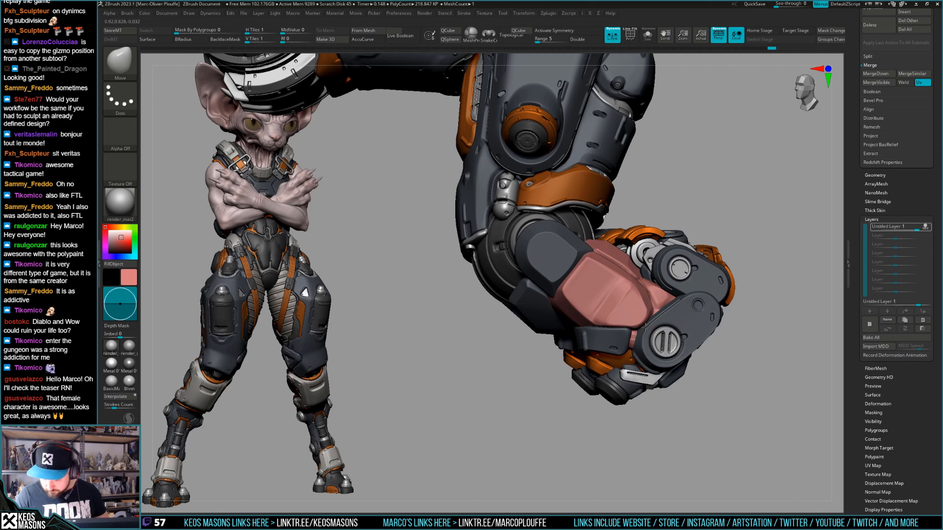
pyautogui.press('space')
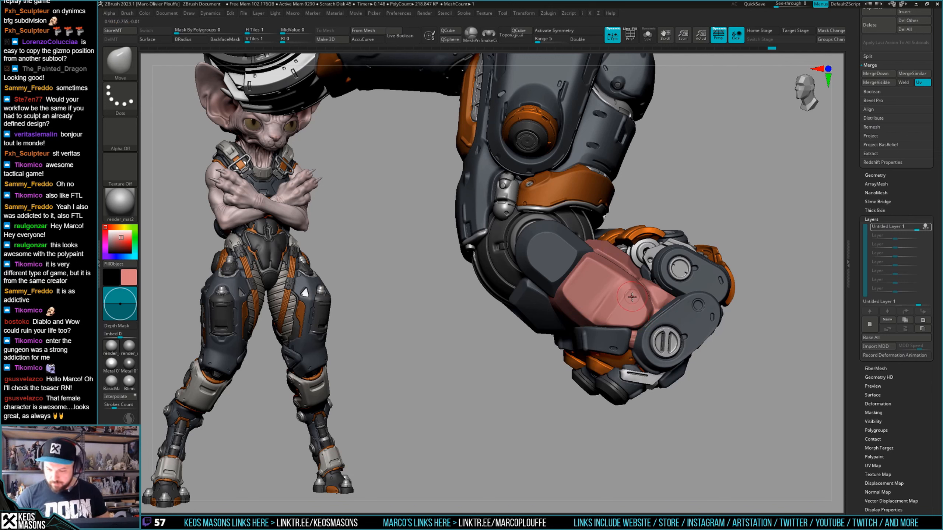
# Sharpen the bevel between the two planes of the raised panel with hPolish, varying the brush size.
pyautogui.press('b')
pyautogui.click(615, 304)
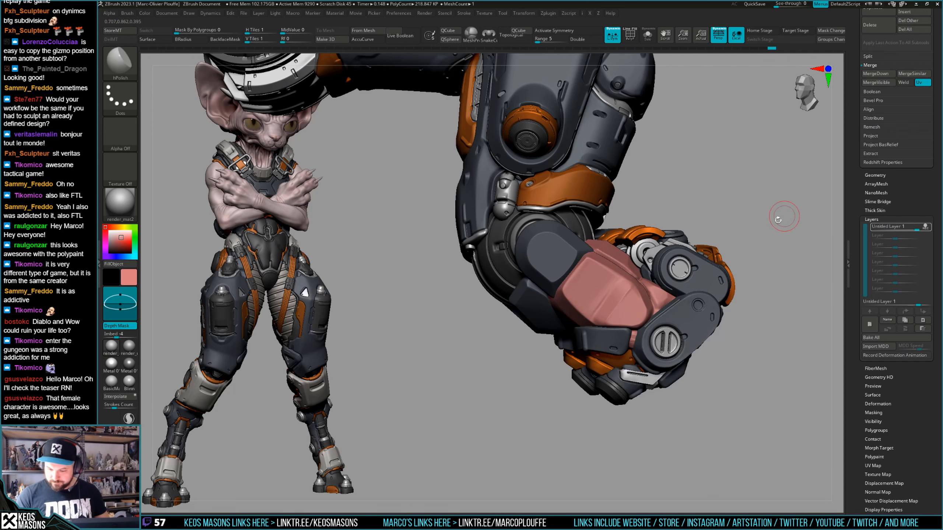
pyautogui.press('space')
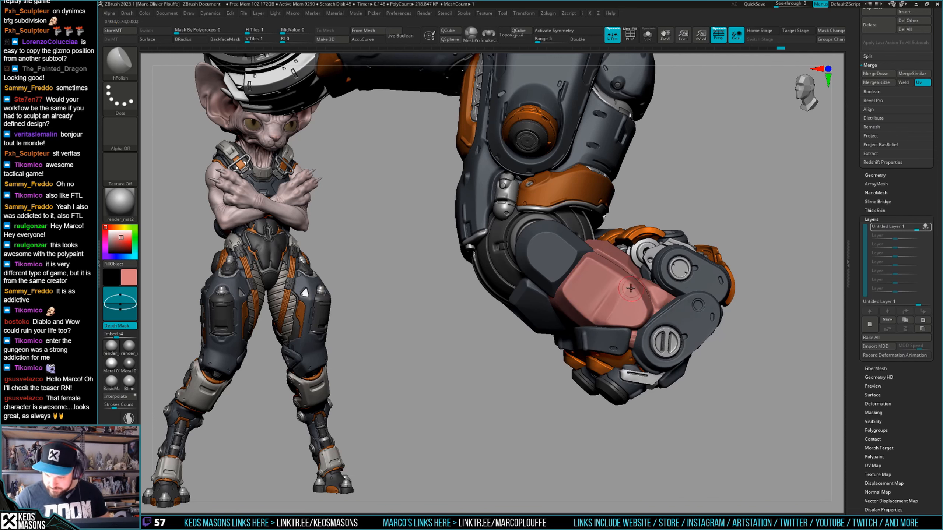
pyautogui.press('space')
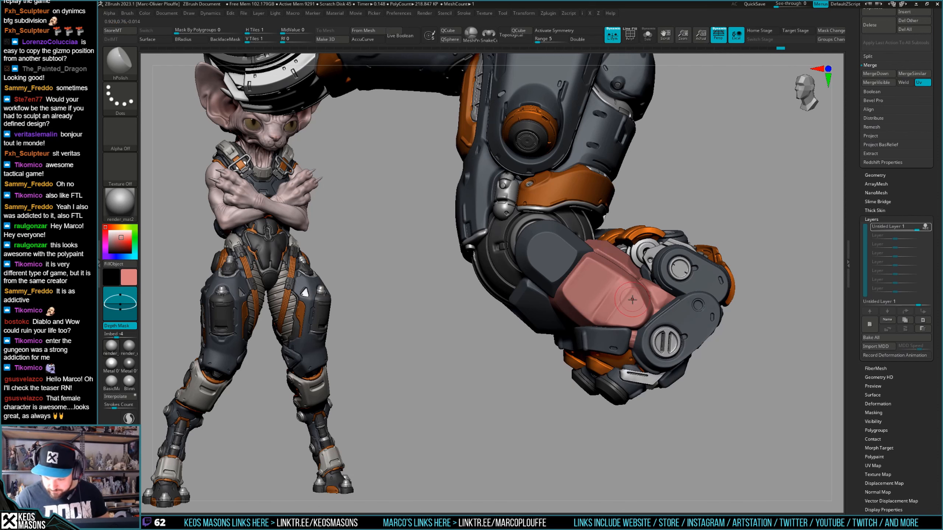
pyautogui.press('space')
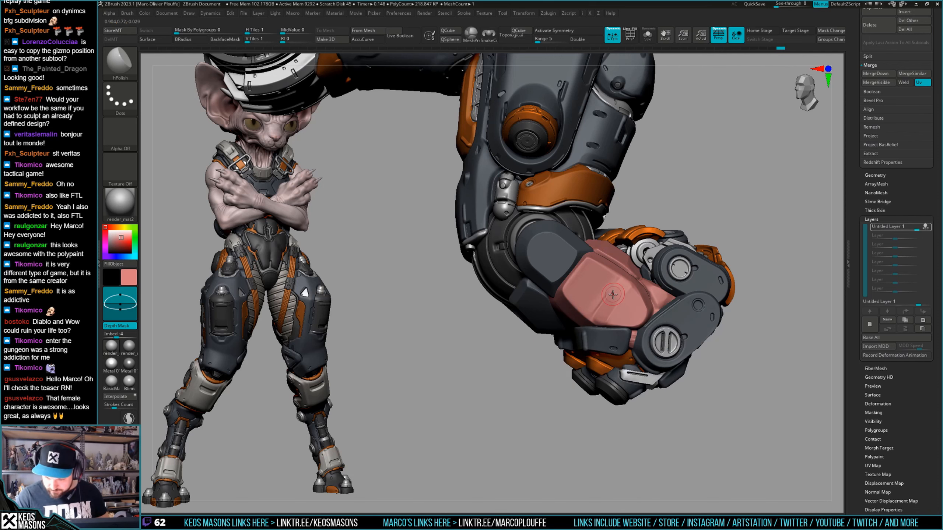
# Polish the raised panel's lower plane and edges above the large finger-joint plate with hPolish.
pyautogui.moveTo(609, 297); pyautogui.dragTo(649, 313, button='right')
pyautogui.hotkey('shift', 's')
pyautogui.hotkey('shift', 's')
pyautogui.rightClick(641, 371)
pyautogui.rightClick(651, 325)
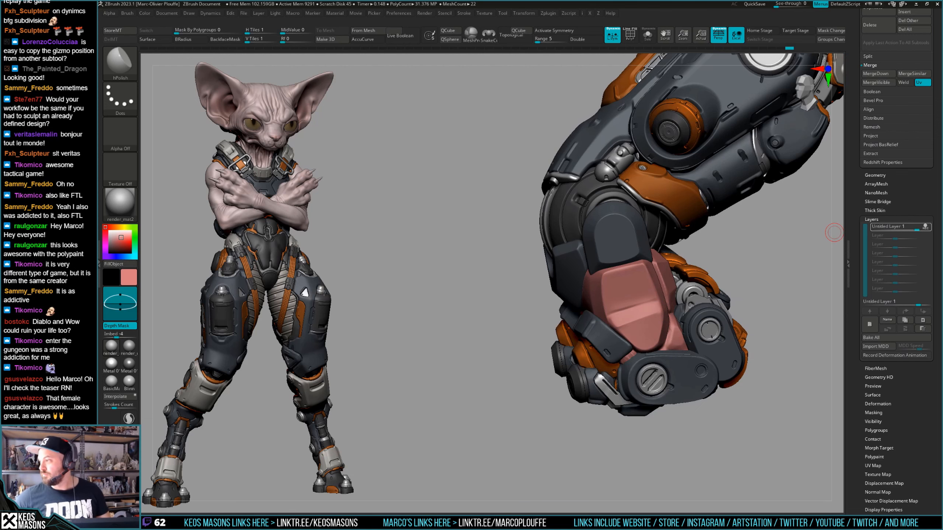
pyautogui.moveTo(680, 315); pyautogui.dragTo(647, 317, button='right')
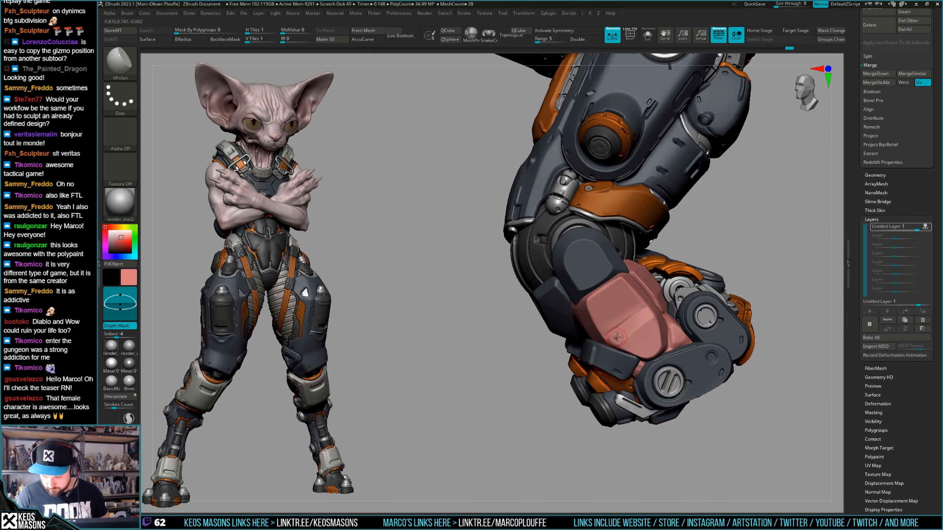
pyautogui.moveTo(617, 337); pyautogui.dragTo(627, 337)
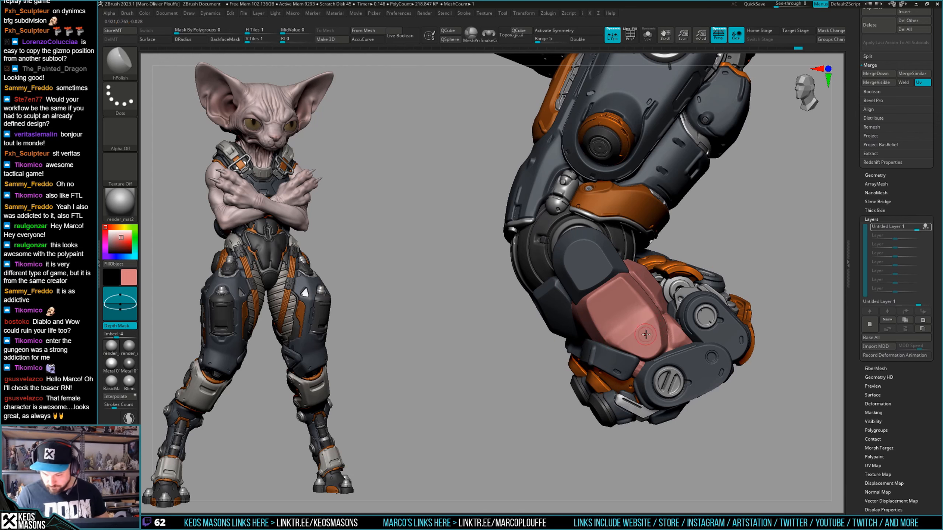
pyautogui.moveTo(646, 334); pyautogui.dragTo(643, 368, button='right')
pyautogui.press('space')
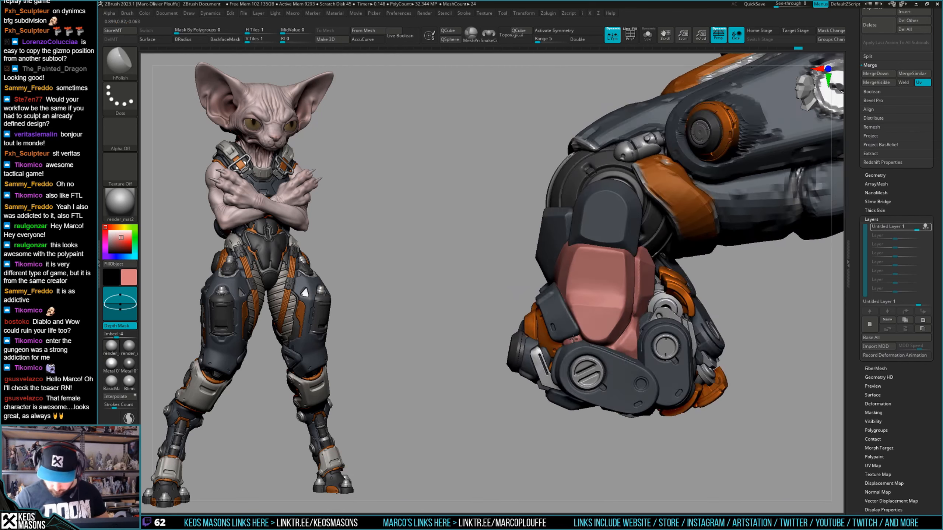
# Clean up the lower side edge of the raised panel with hPolish, checking the block both isolated and with the hand.
pyautogui.hotkey('ctrl', 'shift', 's')
pyautogui.moveTo(570, 332); pyautogui.dragTo(568, 325, button='right')
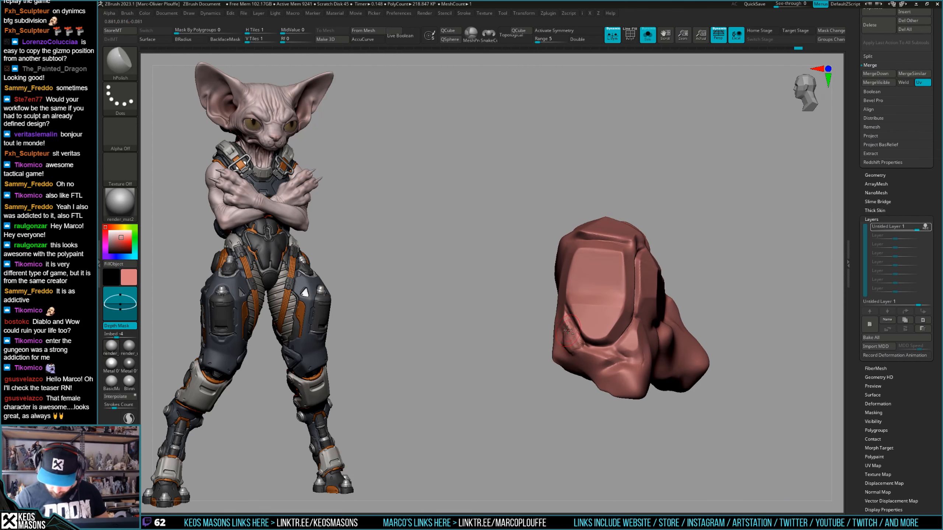
pyautogui.hotkey('ctrl', 'shift', 's')
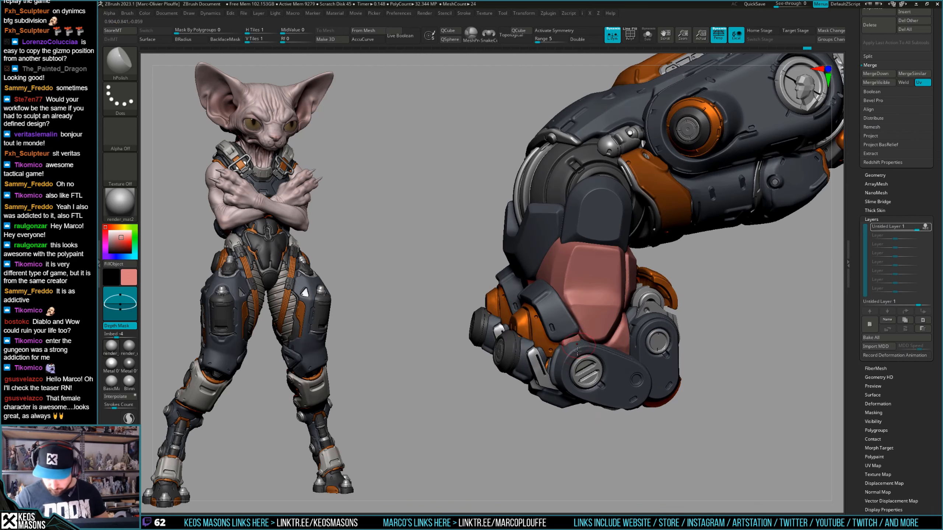
pyautogui.moveTo(578, 368)
pyautogui.mouseDown(button='right')
pyautogui.moveTo(556, 349)
pyautogui.moveTo(567, 359)
pyautogui.moveTo(579, 324)
pyautogui.mouseUp(button='right')
pyautogui.hotkey('ctrl', 'shift', 's')
pyautogui.hotkey('ctrl', 'shift', 's')
# Polish the surface around the raised panel's lower tip with hPolish, alternating between the isolated block and the full hand.
pyautogui.hotkey('ctrl', 'shift', 's')
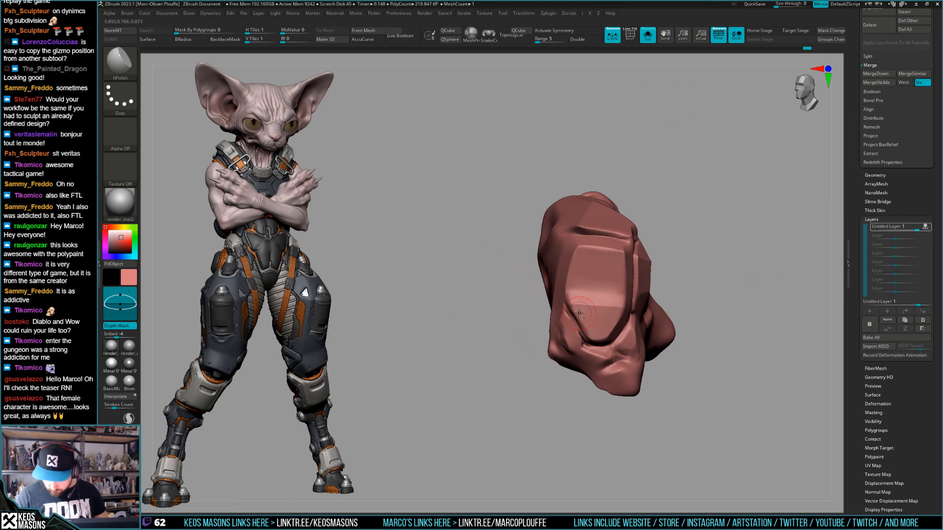
pyautogui.hotkey('ctrl', 'shift', 's')
pyautogui.hotkey('ctrl', 'shift', 's')
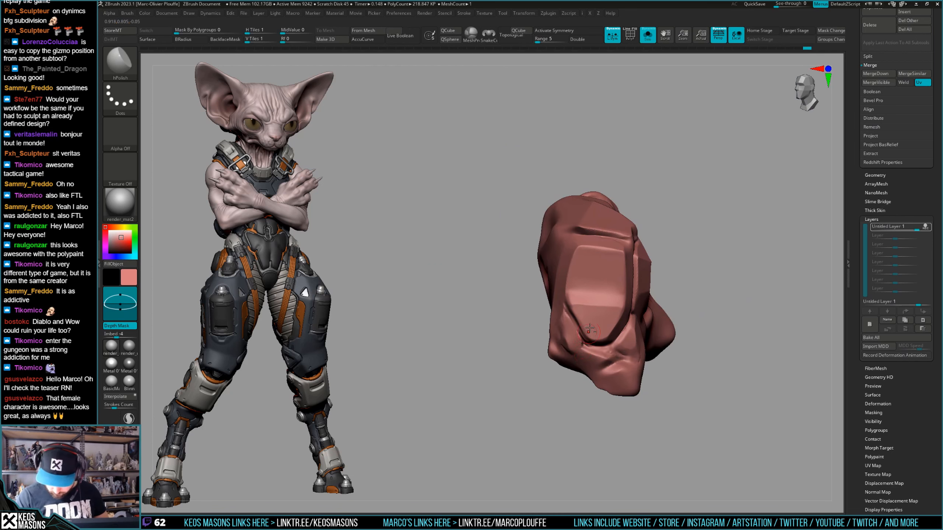
pyautogui.hotkey('ctrl', 'shift', 's')
pyautogui.moveTo(590, 332); pyautogui.dragTo(629, 337, button='right')
pyautogui.hotkey('ctrl', 'shift', 's')
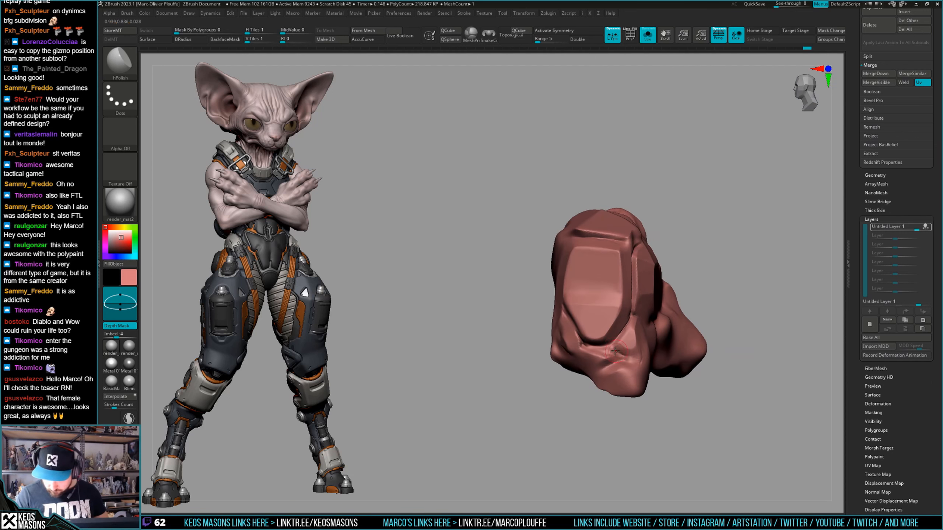
pyautogui.hotkey('ctrl', 'shift', 's')
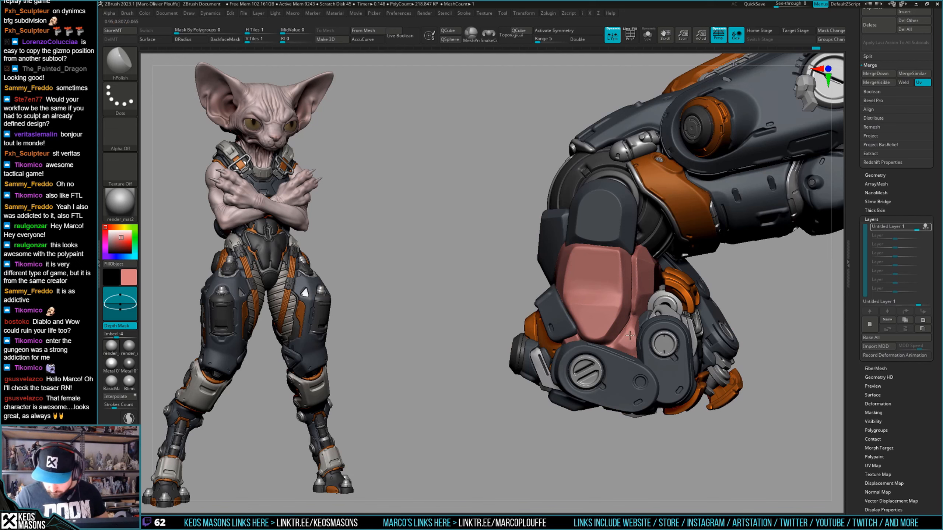
# Carve a crease from the raised panel's lower corner up its side with Orb_Cracks, undoing and redrawing the first stroke.
pyautogui.moveTo(634, 335); pyautogui.dragTo(627, 323, button='right')
pyautogui.rightClick(627, 337)
pyautogui.rightClick(629, 326)
pyautogui.click(630, 324)
pyautogui.moveTo(615, 342); pyautogui.dragTo(635, 309)
pyautogui.hotkey('ctrl', 'z')
pyautogui.moveTo(614, 342); pyautogui.dragTo(631, 317)
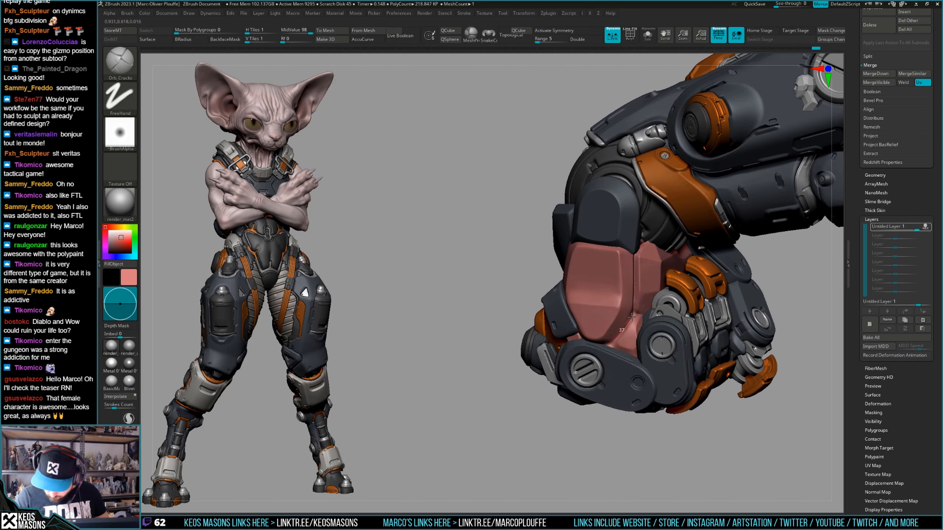
pyautogui.moveTo(640, 333); pyautogui.dragTo(613, 345, button='right')
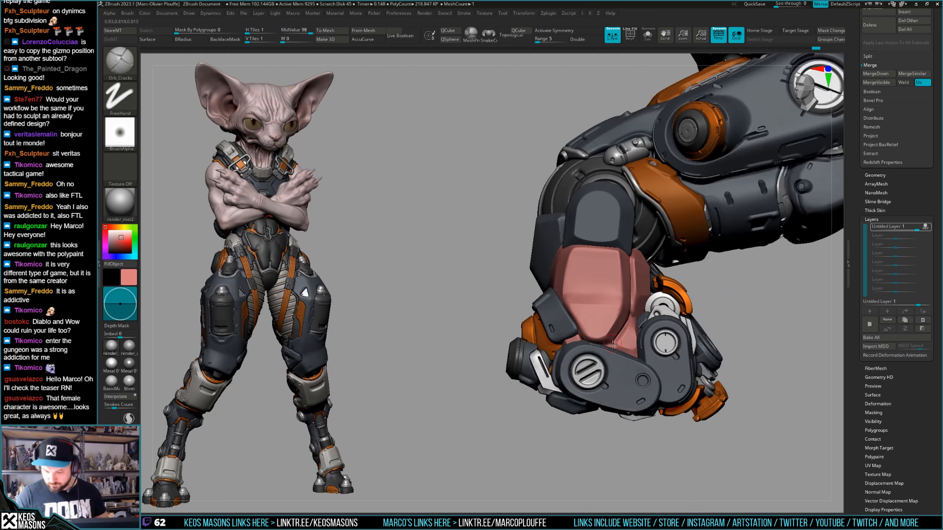
# Carve a short crease below the raised panel, beside the large finger-joint plate, with Orb_Cracks, replacing the first stroke.
pyautogui.hotkey('alt', 'shift', 's')
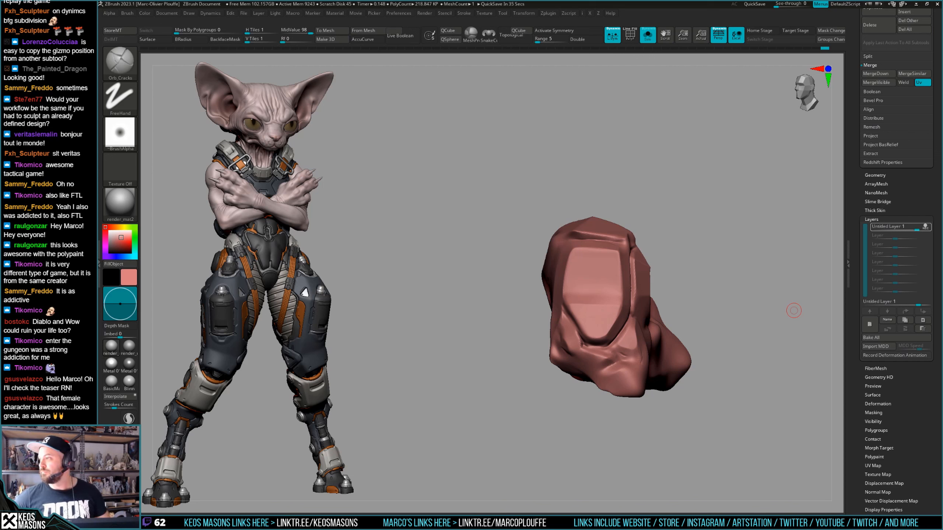
pyautogui.moveTo(794, 310); pyautogui.dragTo(634, 319)
pyautogui.moveTo(635, 318); pyautogui.dragTo(679, 338, button='right')
pyautogui.moveTo(587, 366)
pyautogui.mouseDown(button='right')
pyautogui.moveTo(608, 371)
pyautogui.moveTo(610, 357)
pyautogui.moveTo(602, 359)
pyautogui.mouseUp(button='right')
pyautogui.press('space')
pyautogui.click(644, 275)
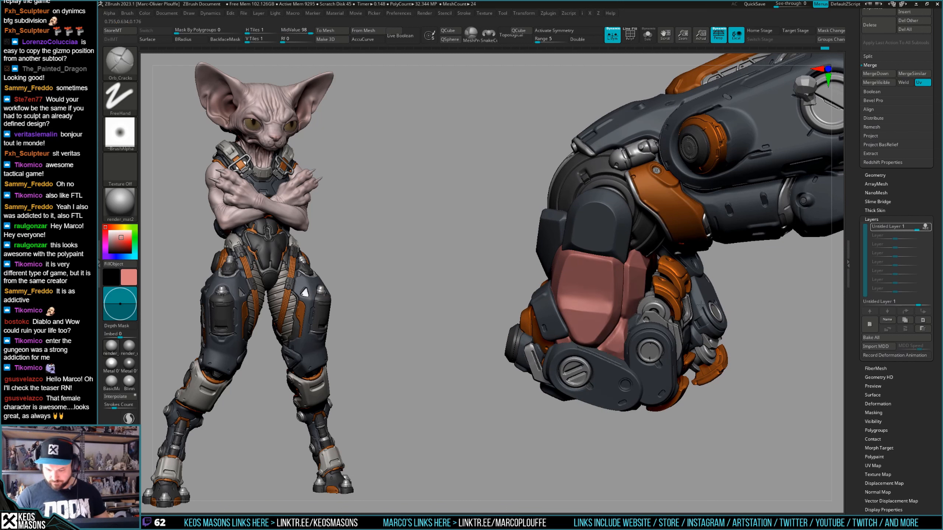
pyautogui.moveTo(600, 349); pyautogui.dragTo(624, 361)
pyautogui.hotkey('ctrl', 'z')
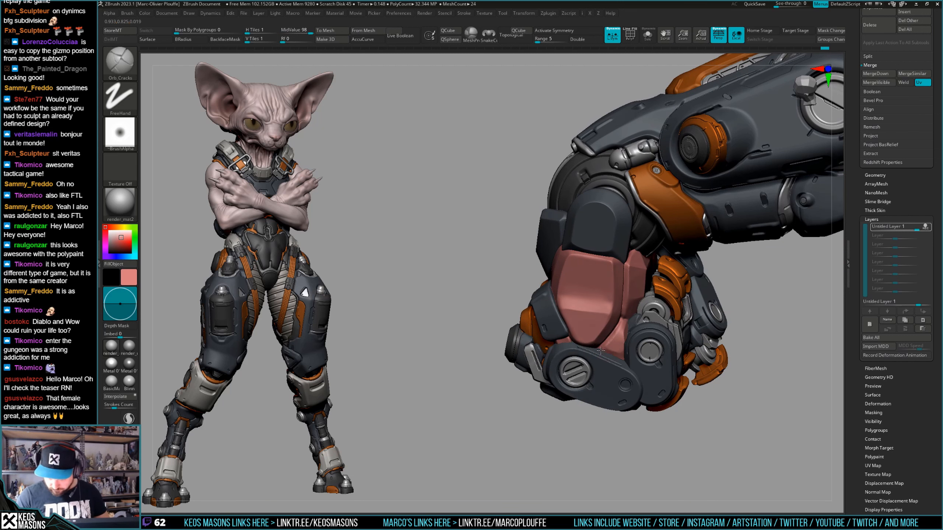
pyautogui.moveTo(617, 359); pyautogui.dragTo(624, 358)
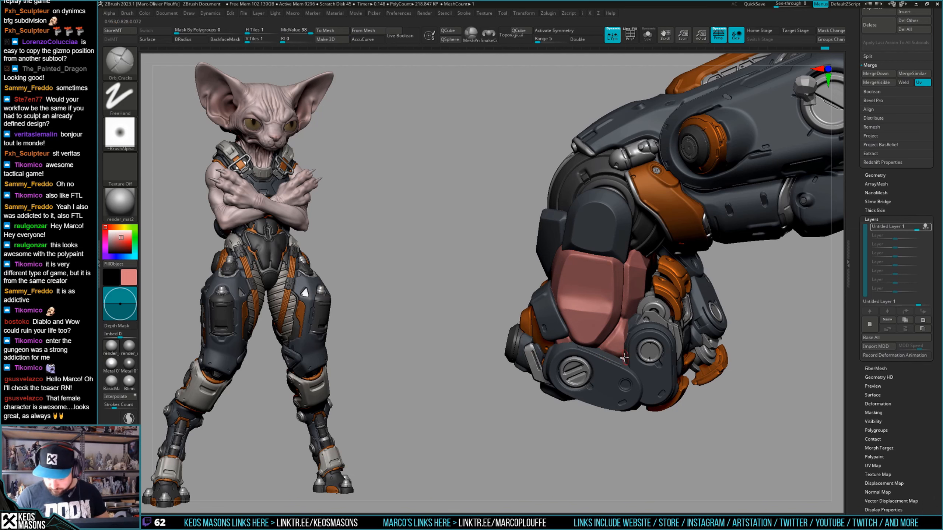
pyautogui.moveTo(631, 355); pyautogui.dragTo(587, 344, button='right')
pyautogui.keyDown('alt'); pyautogui.click(629, 366); pyautogui.keyUp('alt')
pyautogui.keyDown('alt'); pyautogui.click(634, 334); pyautogui.keyUp('alt')
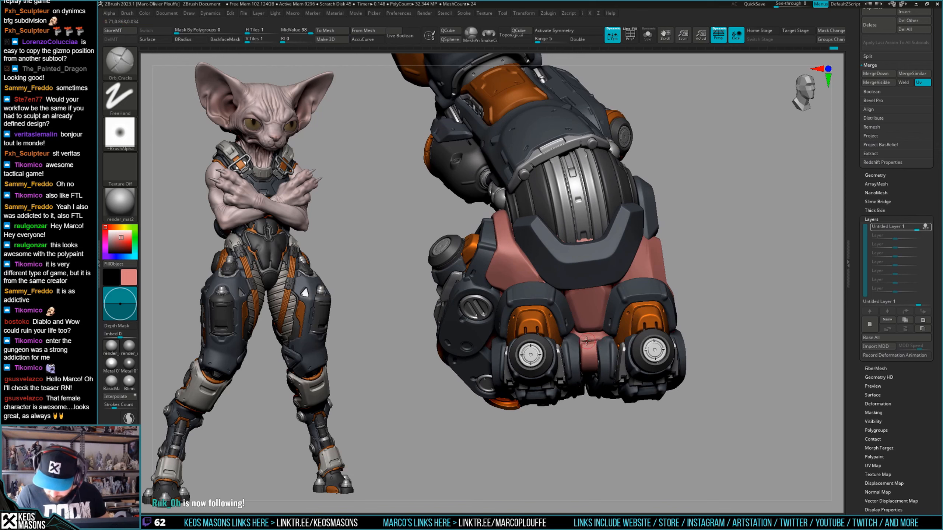
# Flatten the base block's plane between the dark wrist collar and the outer finger knuckle with hPolish.
pyautogui.moveTo(602, 351)
pyautogui.mouseDown(button='right')
pyautogui.moveTo(613, 329)
pyautogui.moveTo(647, 316)
pyautogui.moveTo(598, 356)
pyautogui.moveTo(615, 348)
pyautogui.moveTo(578, 347)
pyautogui.moveTo(618, 360)
pyautogui.moveTo(590, 366)
pyautogui.moveTo(621, 383)
pyautogui.mouseUp(button='right')
pyautogui.press('space')
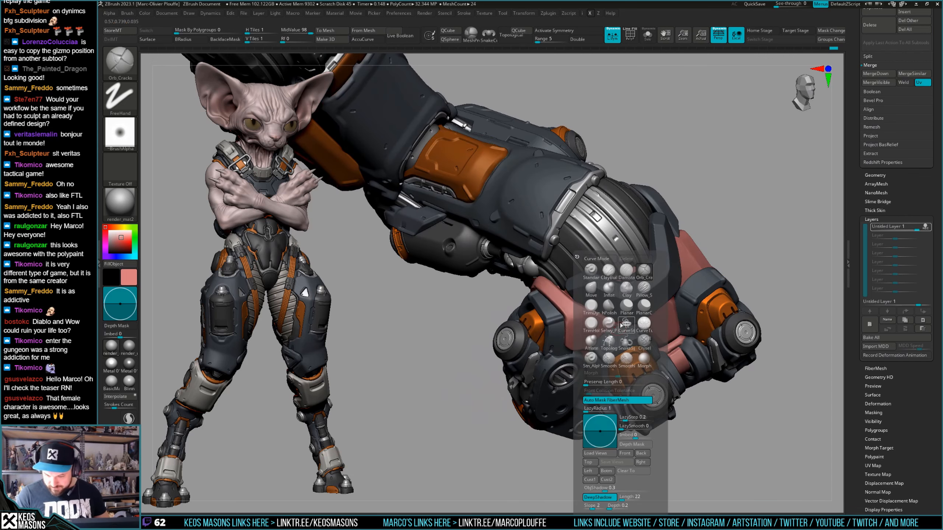
pyautogui.click(637, 322)
pyautogui.press('space')
pyautogui.click(593, 337)
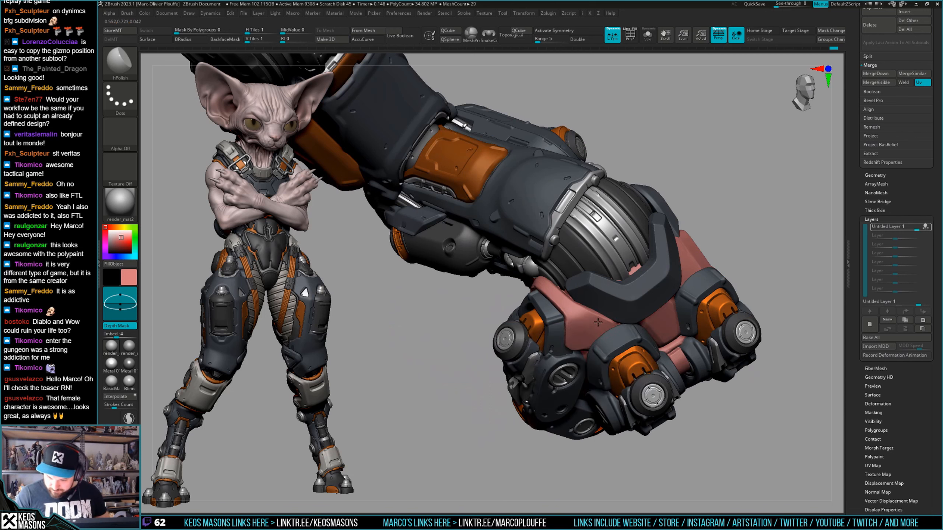
pyautogui.moveTo(574, 329); pyautogui.dragTo(573, 296, button='right')
pyautogui.hotkey('alt', 's')
pyautogui.hotkey('alt', 's')
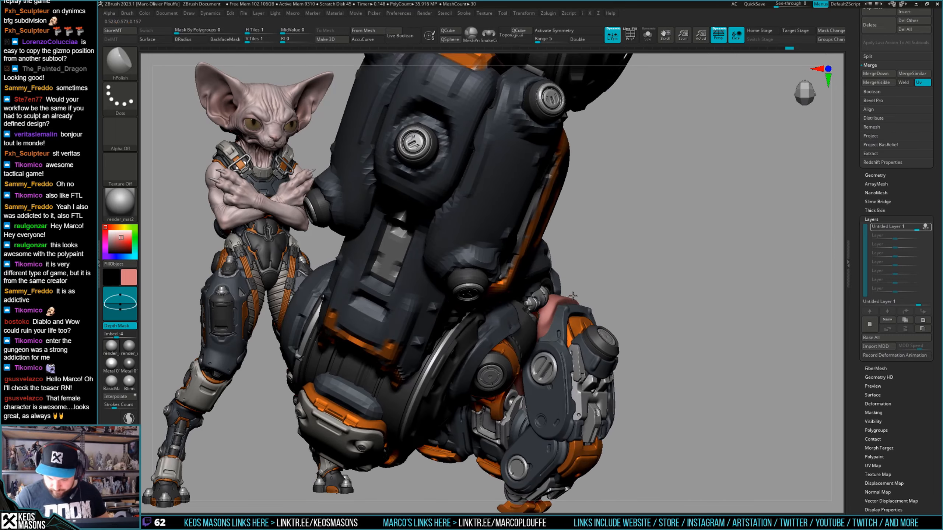
pyautogui.hotkey('alt', 's')
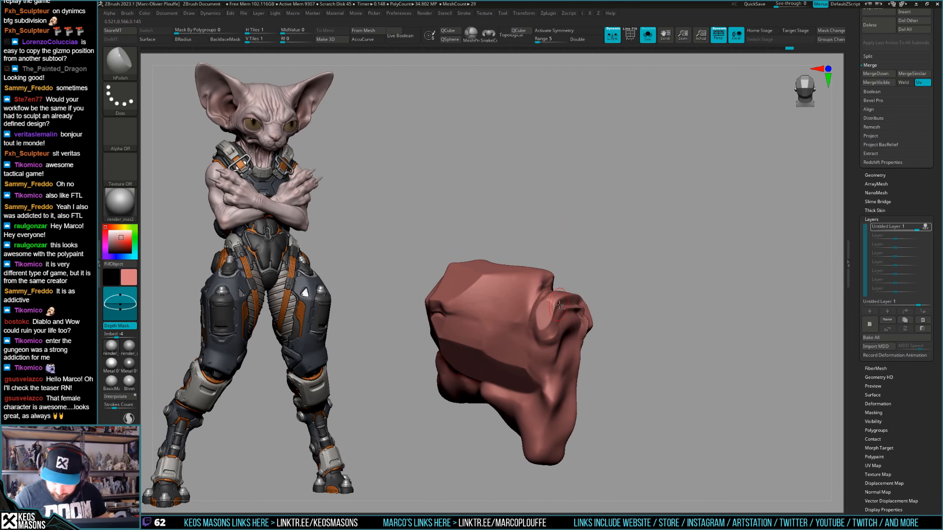
# Shape the rounded rim behind the outer finger knuckle into flat facets with hPolish, alternating between isolated and full views.
pyautogui.hotkey('alt', 's')
pyautogui.moveTo(560, 305); pyautogui.dragTo(542, 337, button='right')
pyautogui.hotkey('alt', 's')
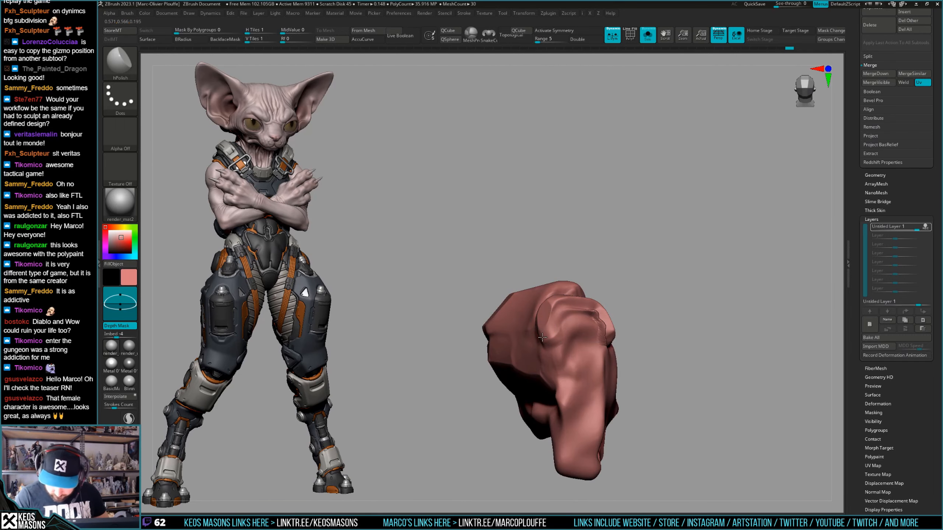
pyautogui.hotkey('alt', 's')
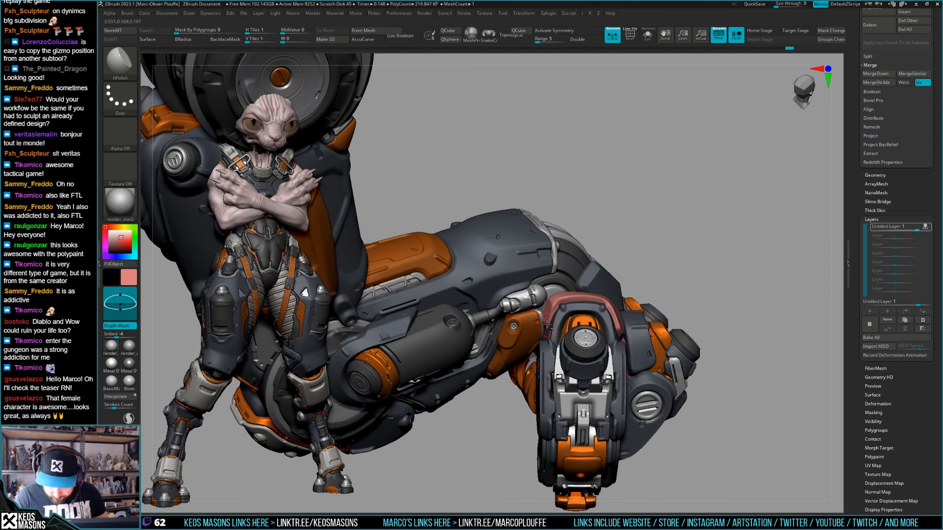
pyautogui.hotkey('alt', 's')
pyautogui.hotkey('alt', 's')
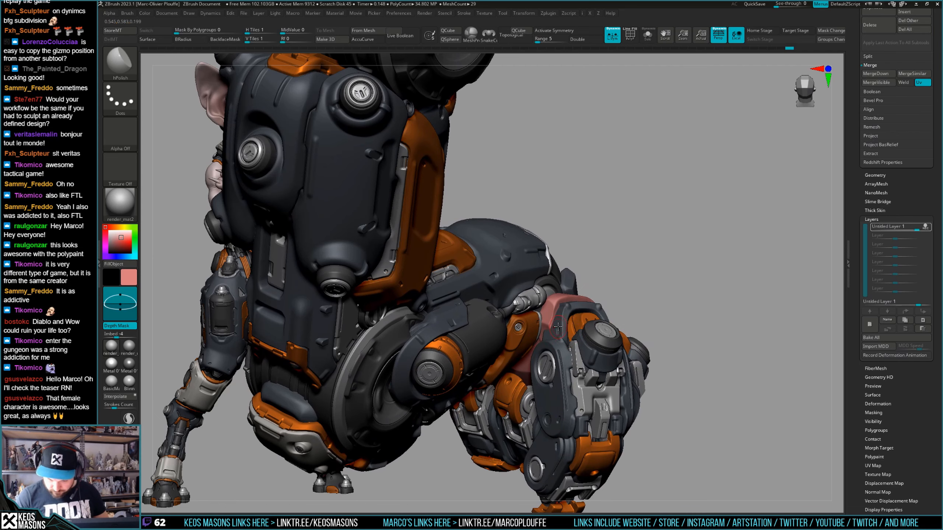
pyautogui.hotkey('alt', 's')
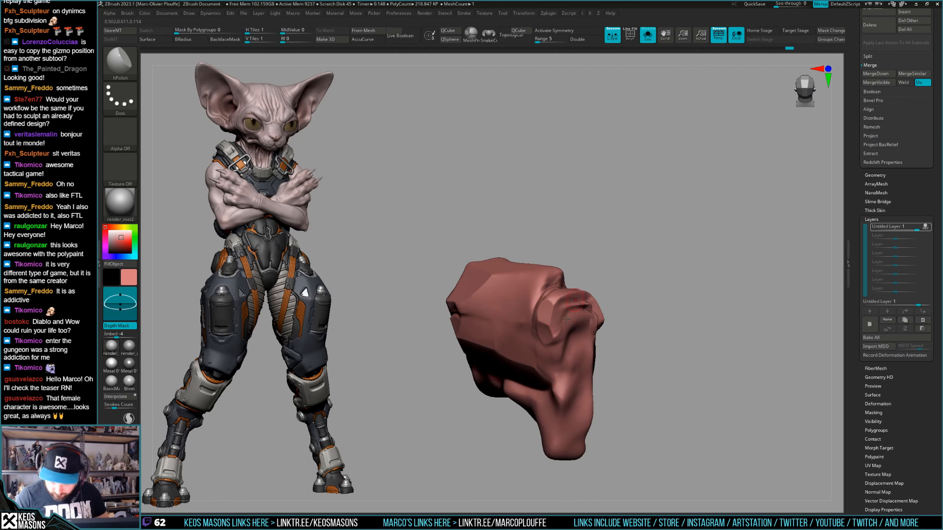
pyautogui.hotkey('alt', 's')
pyautogui.hotkey('alt', 's')
pyautogui.moveTo(566, 319); pyautogui.dragTo(557, 296, button='right')
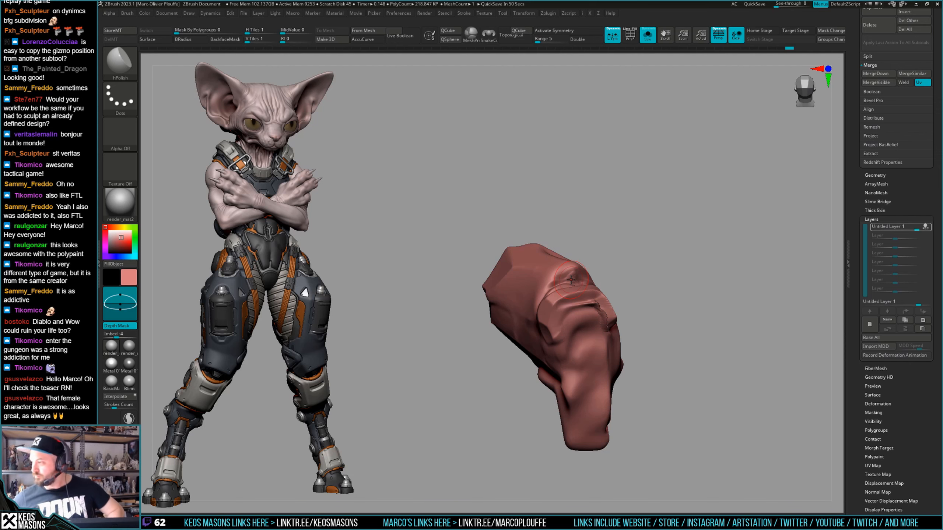
pyautogui.hotkey('alt', 's')
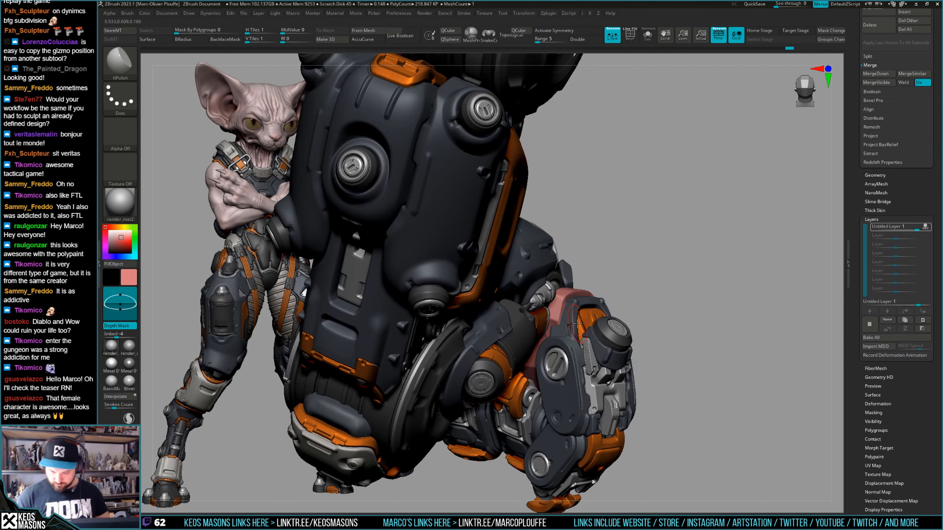
# Carve a crease into the block's rim above the outer finger knuckle with Orb_Cracks.
pyautogui.press('space')
pyautogui.click(585, 325)
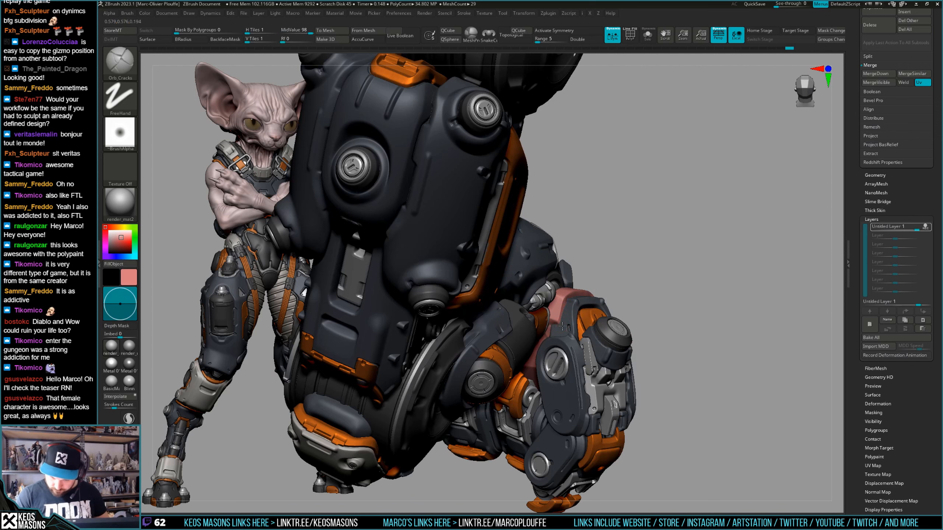
pyautogui.moveTo(594, 257); pyautogui.dragTo(568, 306)
pyautogui.press('space')
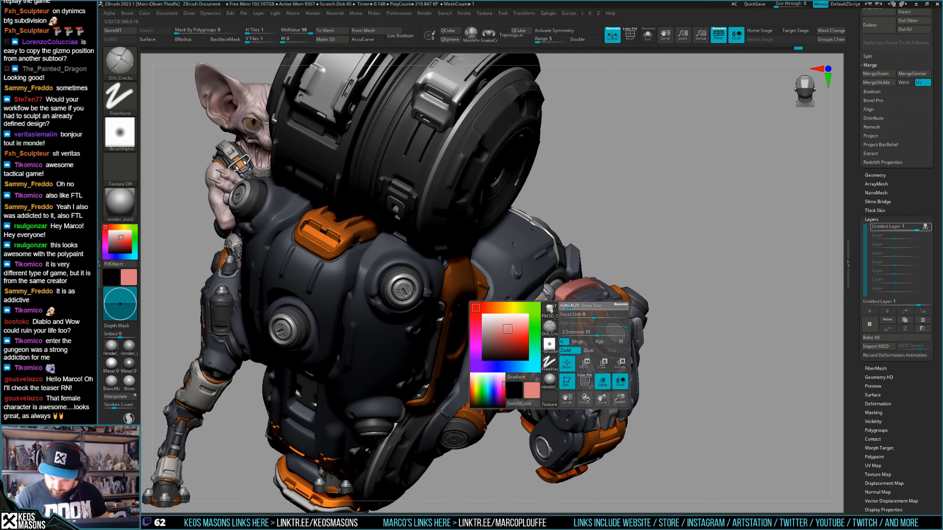
pyautogui.moveTo(568, 306)
pyautogui.mouseDown(button='right')
pyautogui.moveTo(557, 259)
pyautogui.moveTo(583, 294)
pyautogui.moveTo(563, 257)
pyautogui.mouseUp(button='right')
pyautogui.rightClick(582, 294)
# Polish the top and side planes around the outer knuckle's rim with hPolish, checking the block in isolation.
pyautogui.press('x')
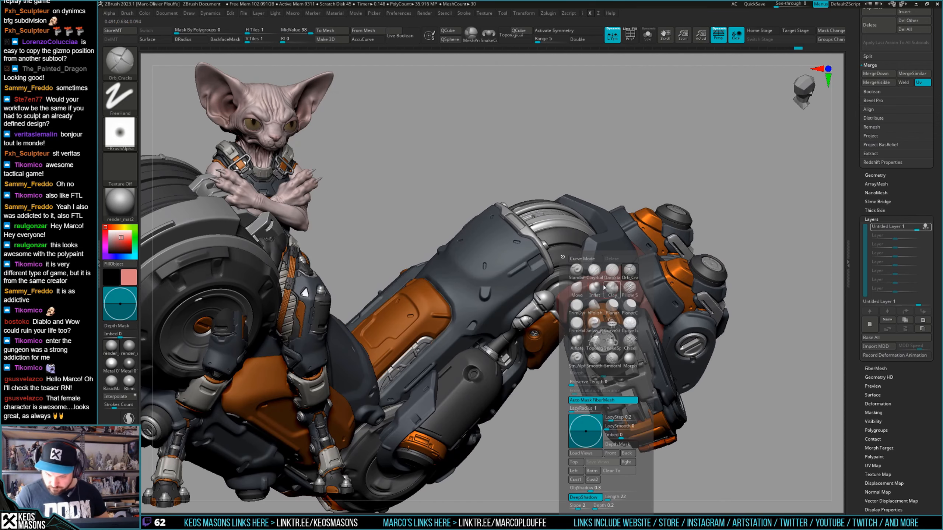
pyautogui.click(594, 305)
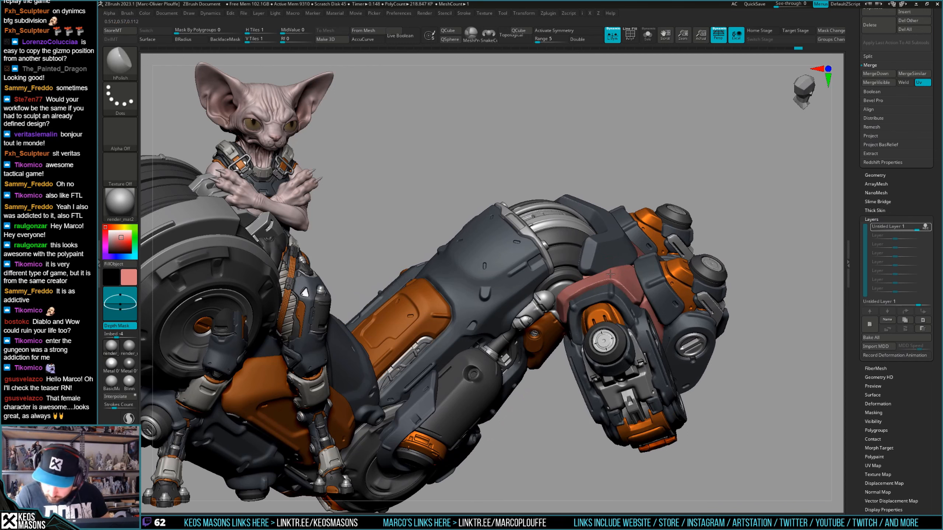
pyautogui.moveTo(610, 275); pyautogui.dragTo(566, 327, button='right')
pyautogui.hotkey('alt', 's')
pyautogui.hotkey('alt', 's')
pyautogui.hotkey('alt', 's')
pyautogui.hotkey('alt', 's')
pyautogui.hotkey('alt', 's')
pyautogui.rightClick(566, 326)
pyautogui.moveTo(578, 277); pyautogui.dragTo(576, 288, button='right')
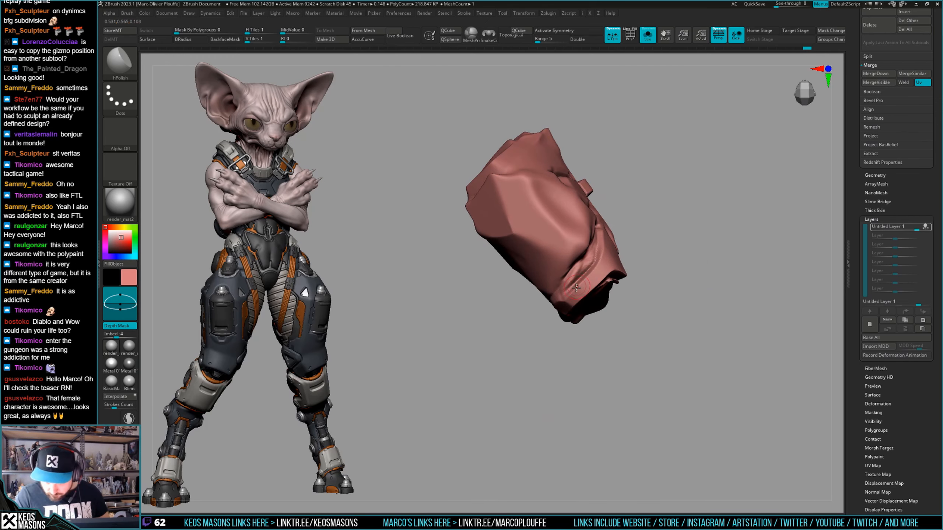
pyautogui.hotkey('alt', 's')
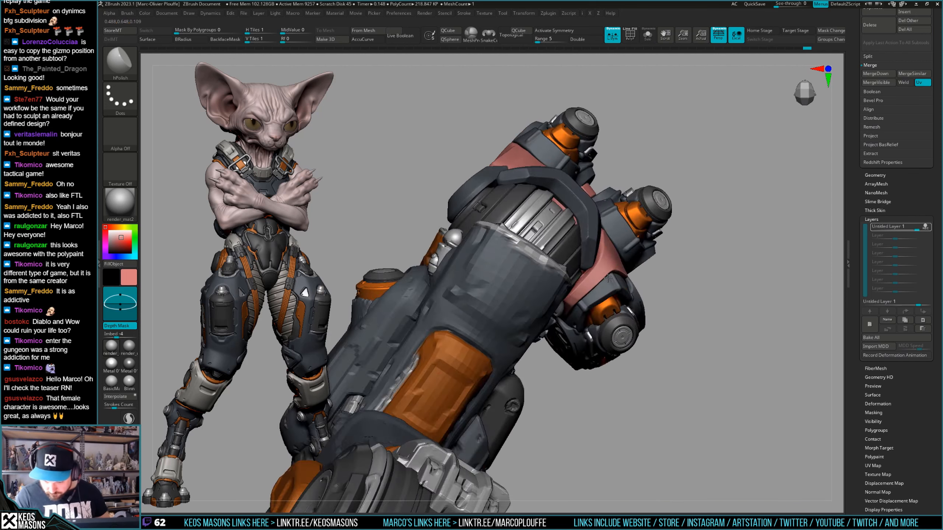
# Adjust the base block's edge beside the outer finger knuckle with the Move brush.
pyautogui.moveTo(594, 265); pyautogui.dragTo(609, 300, button='right')
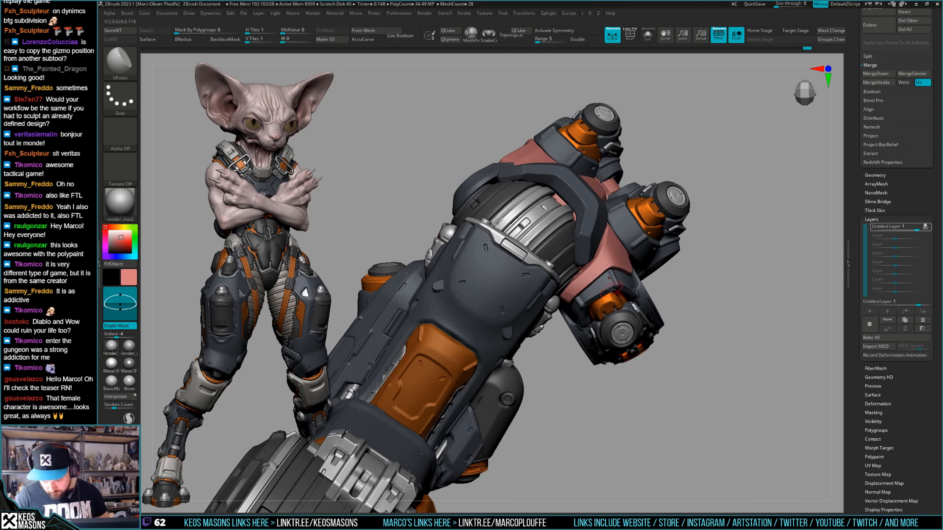
pyautogui.hotkey('alt', 's')
pyautogui.hotkey('alt', 's')
pyautogui.press('b')
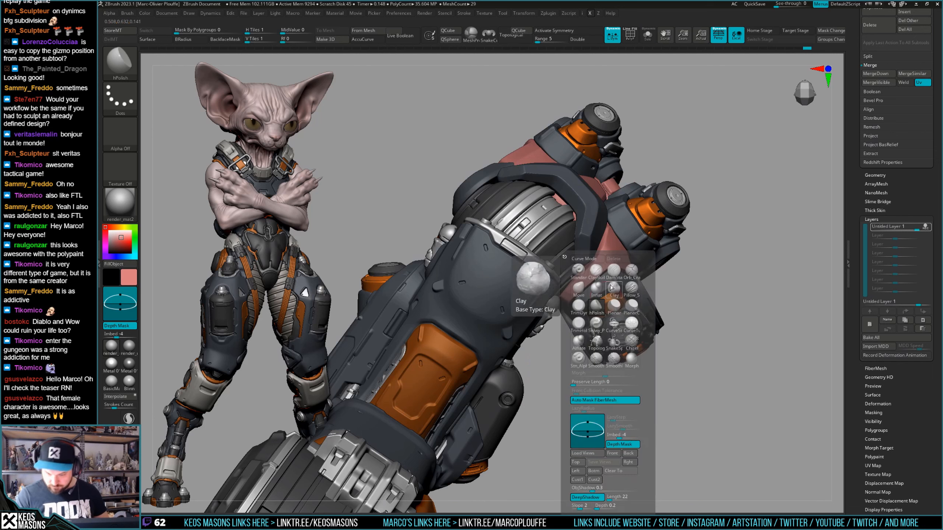
pyautogui.click(611, 304)
pyautogui.press('space')
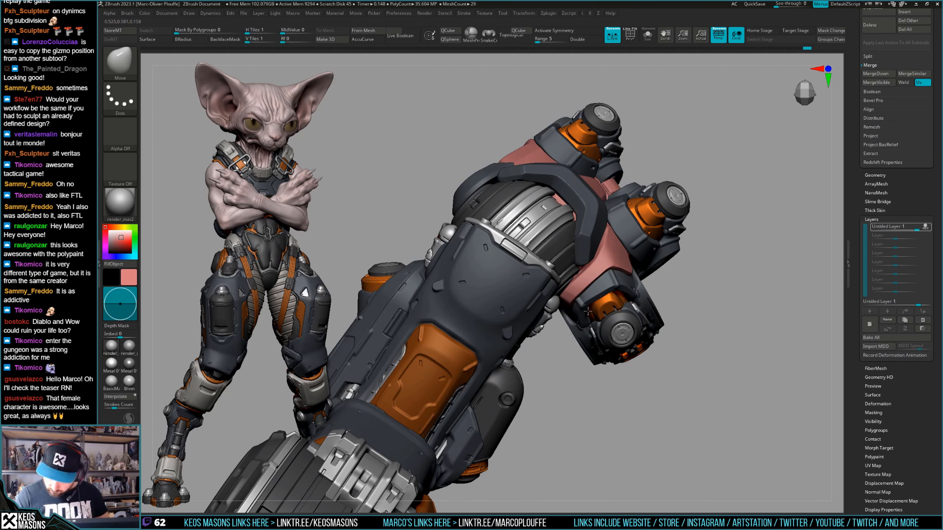
pyautogui.moveTo(591, 300); pyautogui.dragTo(590, 297)
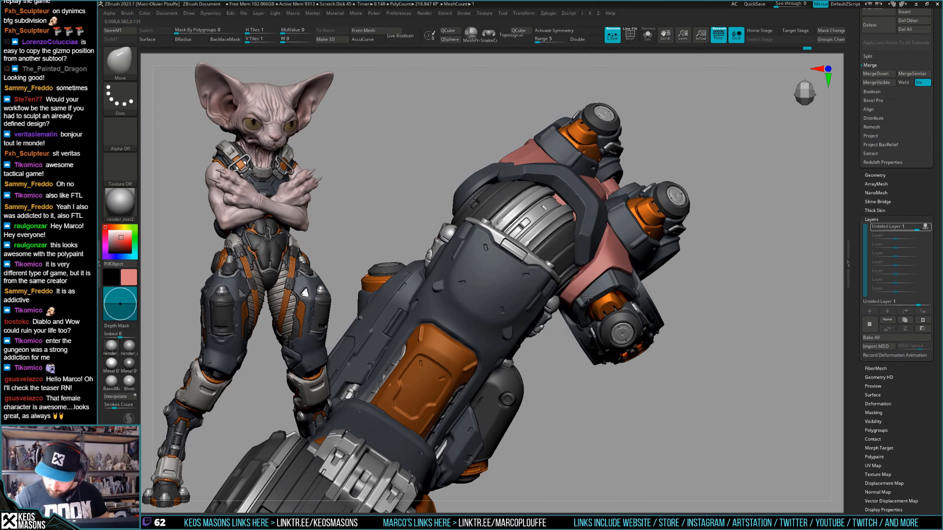
# Define the creases on the block's side, below the wrist plate and beside the knuckle, with Orb_Cracks.
pyautogui.hotkey('alt', 's')
pyautogui.moveTo(608, 282)
pyautogui.mouseDown(button='right')
pyautogui.moveTo(587, 319)
pyautogui.moveTo(566, 318)
pyautogui.moveTo(602, 310)
pyautogui.mouseUp(button='right')
pyautogui.hotkey('alt', 's')
pyautogui.press('space')
pyautogui.click(638, 270)
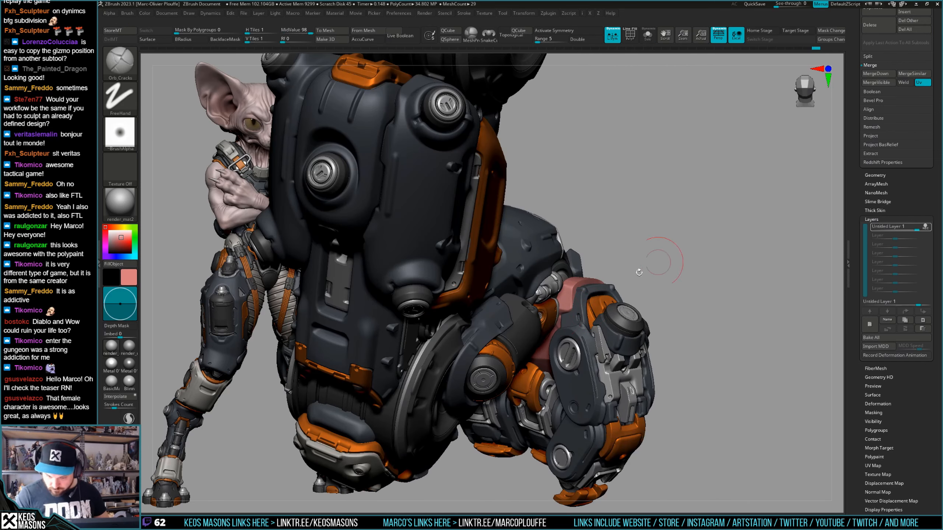
pyautogui.moveTo(637, 270); pyautogui.dragTo(561, 313, button='right')
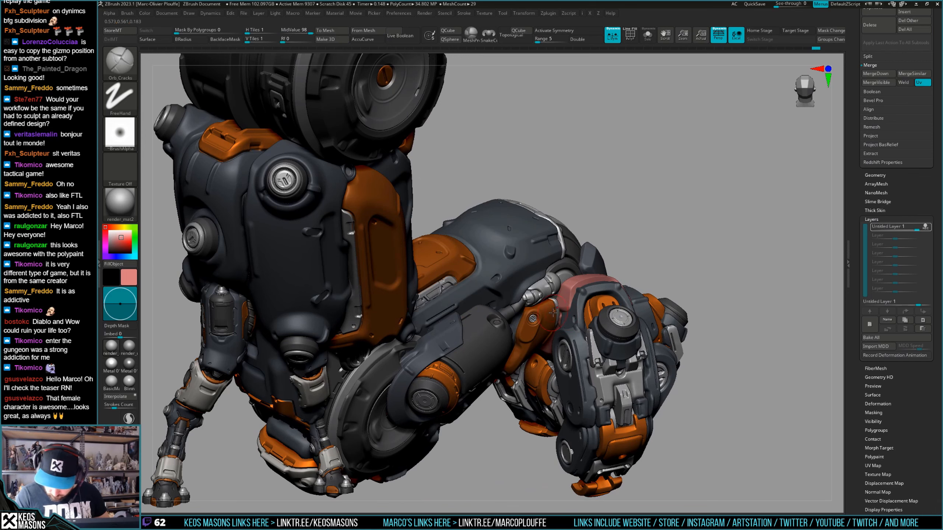
pyautogui.press('space')
pyautogui.moveTo(568, 309)
pyautogui.mouseDown(button='right')
pyautogui.moveTo(593, 293)
pyautogui.moveTo(548, 351)
pyautogui.moveTo(654, 297)
pyautogui.moveTo(713, 241)
pyautogui.mouseUp(button='right')
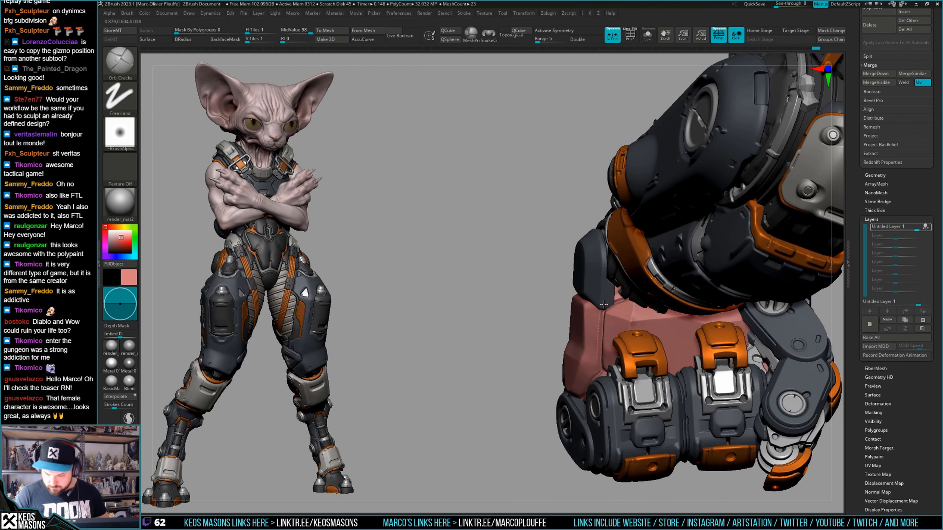
pyautogui.press('shift')
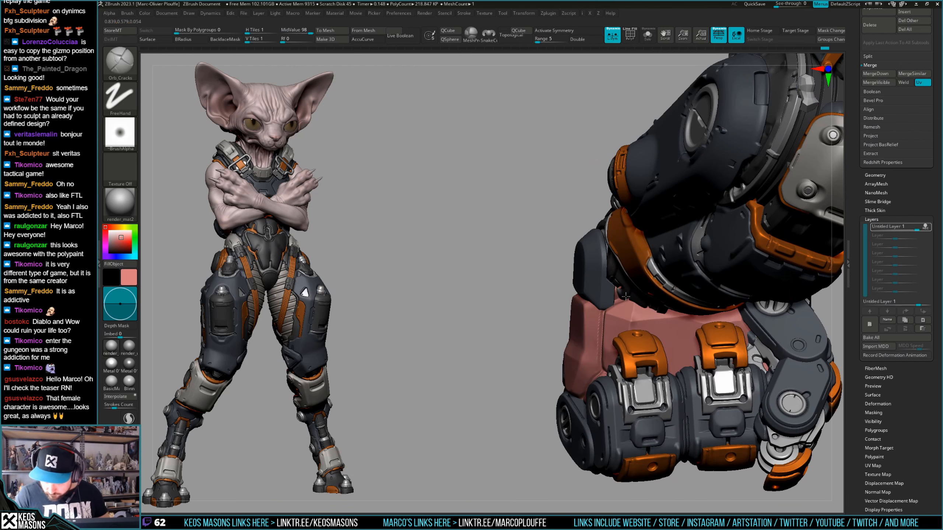
# Adjust the base block's edge beside the wrist plate with the Move brush.
pyautogui.press('shift')
pyautogui.moveTo(610, 291)
pyautogui.mouseDown(button='right')
pyautogui.moveTo(653, 277)
pyautogui.moveTo(646, 269)
pyautogui.moveTo(621, 301)
pyautogui.moveTo(630, 285)
pyautogui.moveTo(624, 302)
pyautogui.moveTo(668, 343)
pyautogui.moveTo(537, 334)
pyautogui.moveTo(677, 295)
pyautogui.moveTo(688, 304)
pyautogui.moveTo(583, 349)
pyautogui.mouseUp(button='right')
pyautogui.press('shift')
pyautogui.press('space')
pyautogui.click(503, 291)
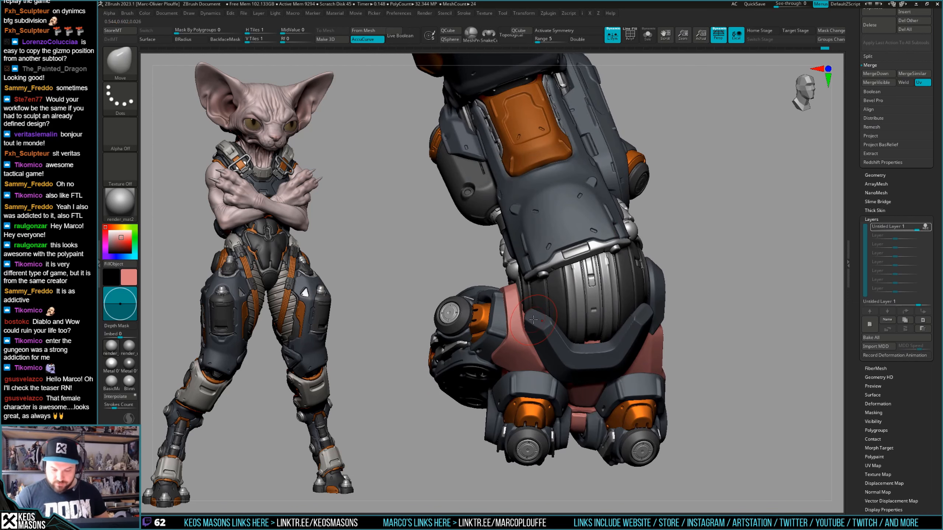
pyautogui.press('space')
pyautogui.click(505, 289)
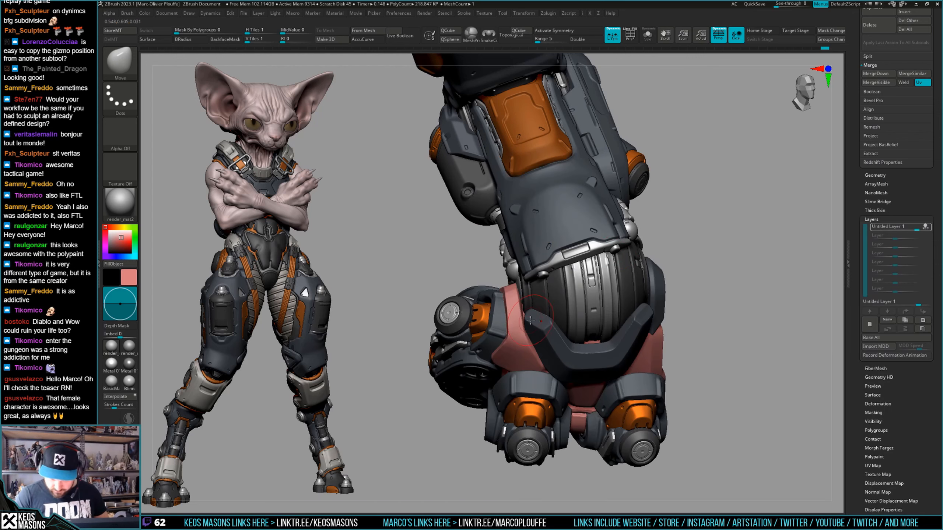
pyautogui.moveTo(535, 316); pyautogui.dragTo(691, 322, button='right')
pyautogui.moveTo(677, 355); pyautogui.dragTo(592, 365, button='right')
# Polish the planes on the thumb side of the base block with hPolish, checking the block in isolation.
pyautogui.hotkey('ctrl', 'shift', 's')
pyautogui.press('b')
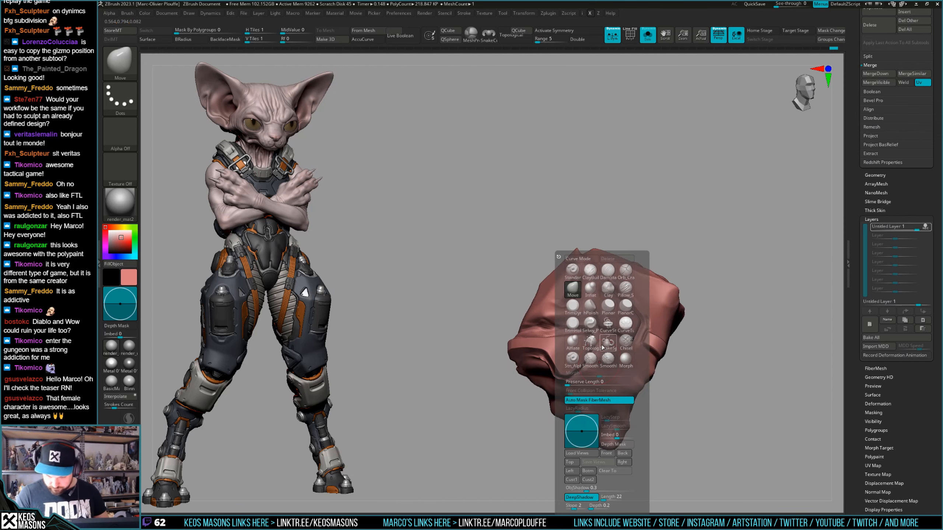
pyautogui.press('h')
pyautogui.press('p')
pyautogui.press('space')
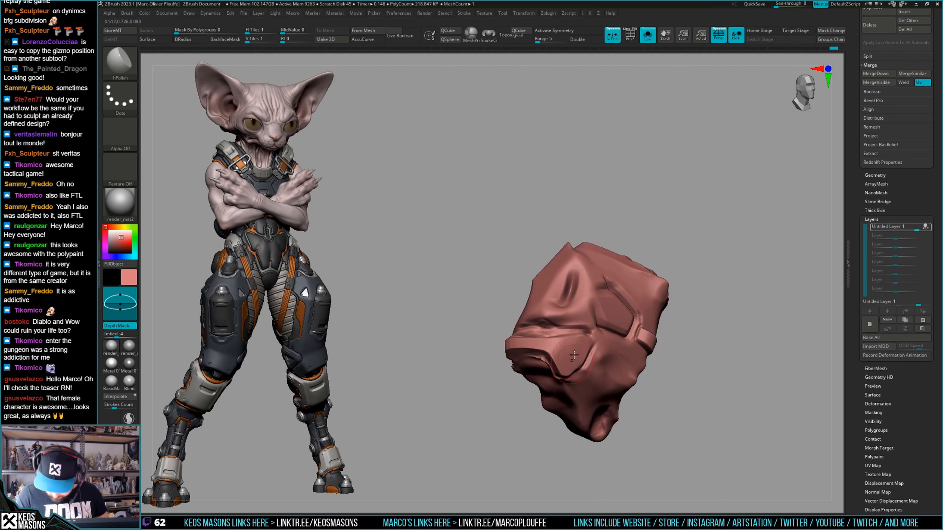
pyautogui.hotkey('ctrl', 'shift', 's')
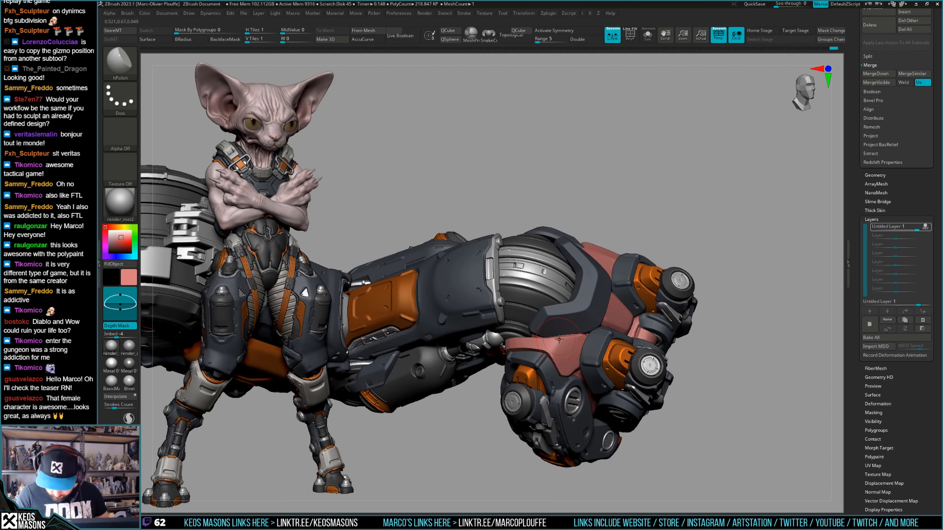
pyautogui.moveTo(582, 344); pyautogui.dragTo(616, 312, button='right')
pyautogui.hotkey('ctrl', 'shift', 's')
# Flatten the raised panel on the block's thumb side with the Planar brush.
pyautogui.press('space')
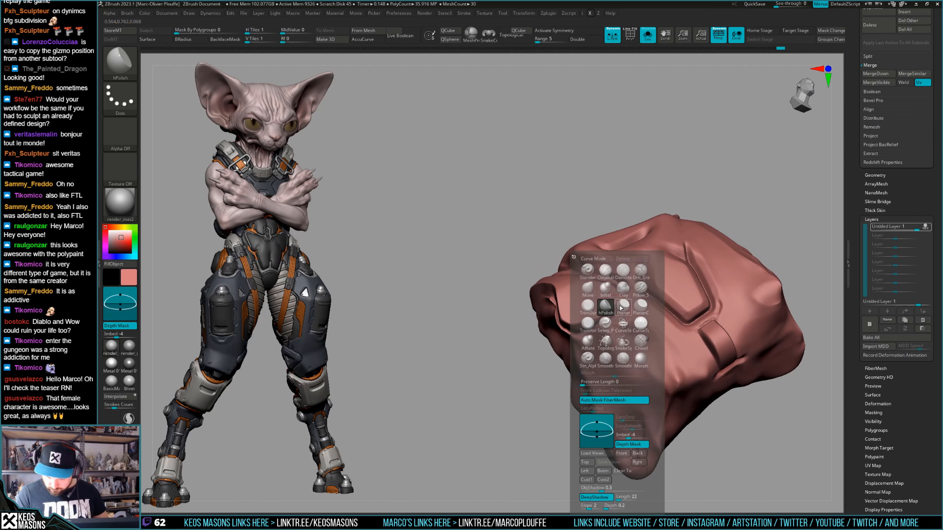
pyautogui.click(627, 311)
pyautogui.press('space')
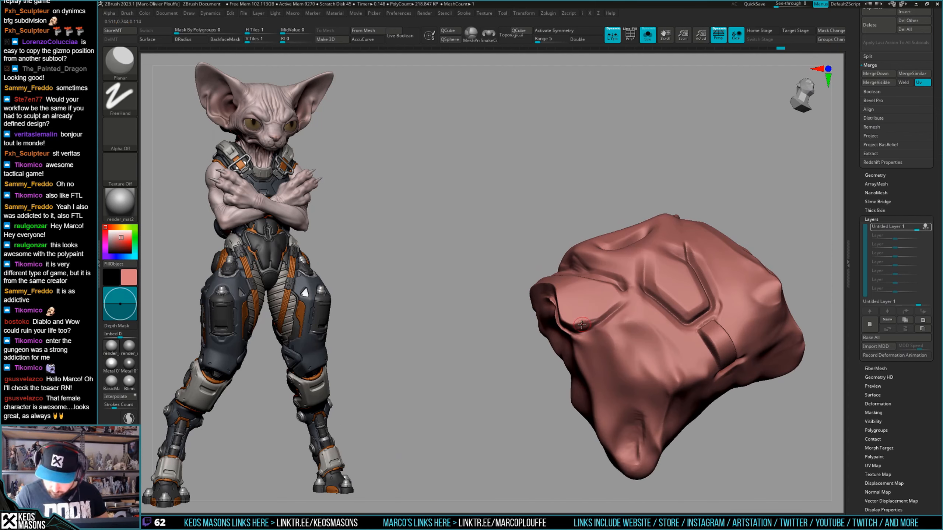
pyautogui.hotkey('ctrl', 'shift', 's')
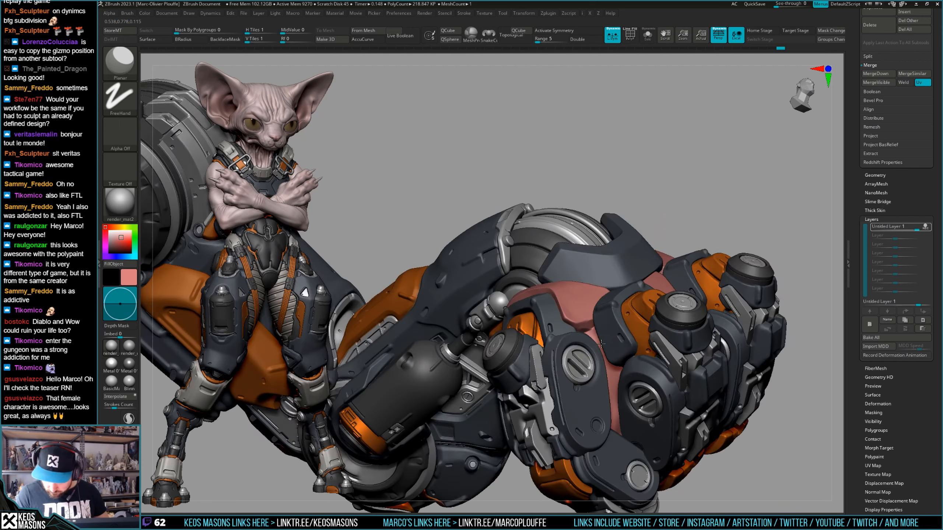
# Sharpen the creases around the thumb-side panel with Orb_Cracks.
pyautogui.press('space')
pyautogui.click(650, 270)
pyautogui.hotkey('ctrl', 'shift', 's')
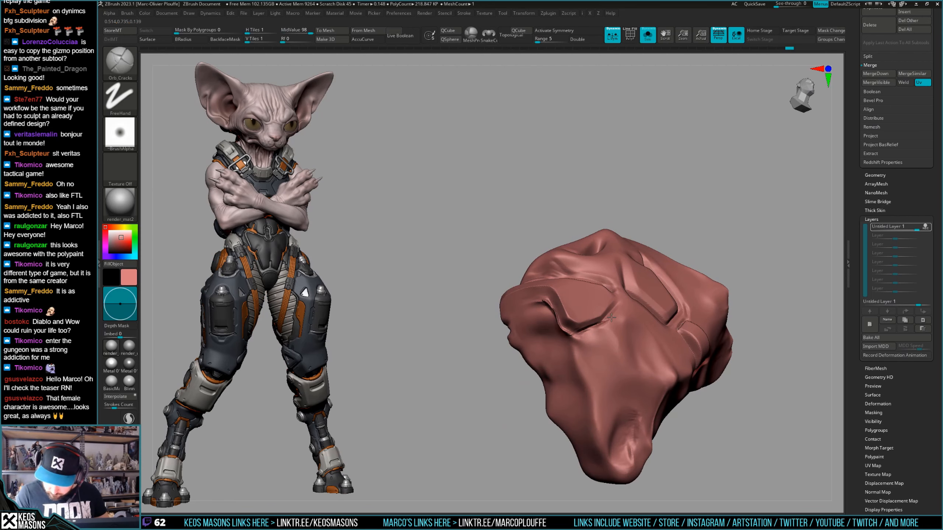
pyautogui.hotkey('ctrl', 'shift', 's')
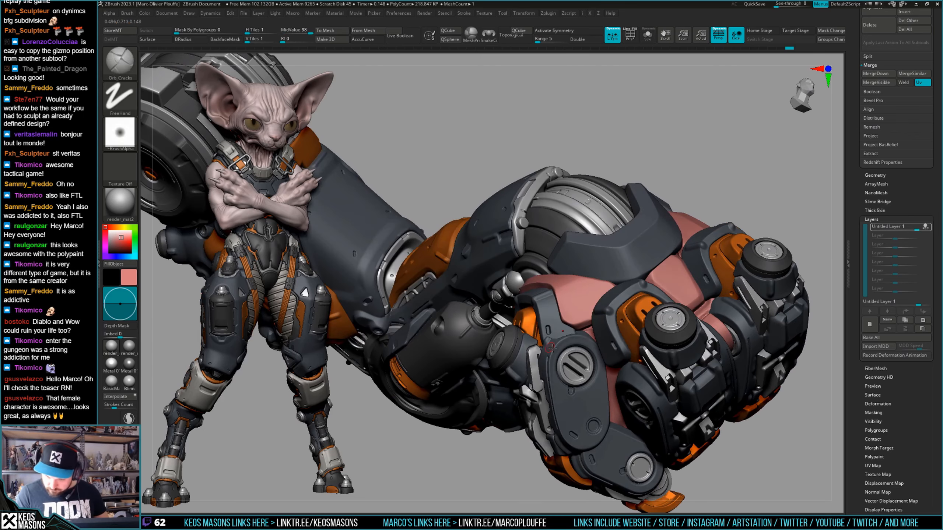
# Examine the isolated base block's shape and polygon wireframe.
pyautogui.moveTo(672, 299)
pyautogui.mouseDown(button='right')
pyautogui.moveTo(627, 315)
pyautogui.moveTo(674, 327)
pyautogui.moveTo(672, 350)
pyautogui.moveTo(623, 302)
pyautogui.moveTo(646, 338)
pyautogui.moveTo(646, 316)
pyautogui.moveTo(659, 339)
pyautogui.moveTo(639, 365)
pyautogui.moveTo(644, 354)
pyautogui.moveTo(739, 327)
pyautogui.mouseUp(button='right')
pyautogui.press('1')
pyautogui.hotkey('alt', 's')
pyautogui.hotkey('shift', 'f')
pyautogui.hotkey('shift', 'f')
pyautogui.hotkey('alt', 's')
pyautogui.moveTo(739, 326)
pyautogui.keyDown('ctrl'); pyautogui.mouseDown(button='right')
pyautogui.moveTo(739, 312)
pyautogui.moveTo(757, 306)
pyautogui.moveTo(728, 328)
pyautogui.moveTo(729, 320)
pyautogui.mouseUp(button='right'); pyautogui.keyUp('ctrl')
pyautogui.hotkey('alt', 's')
pyautogui.hotkey('shift', 'f')
pyautogui.hotkey('shift', 'f')
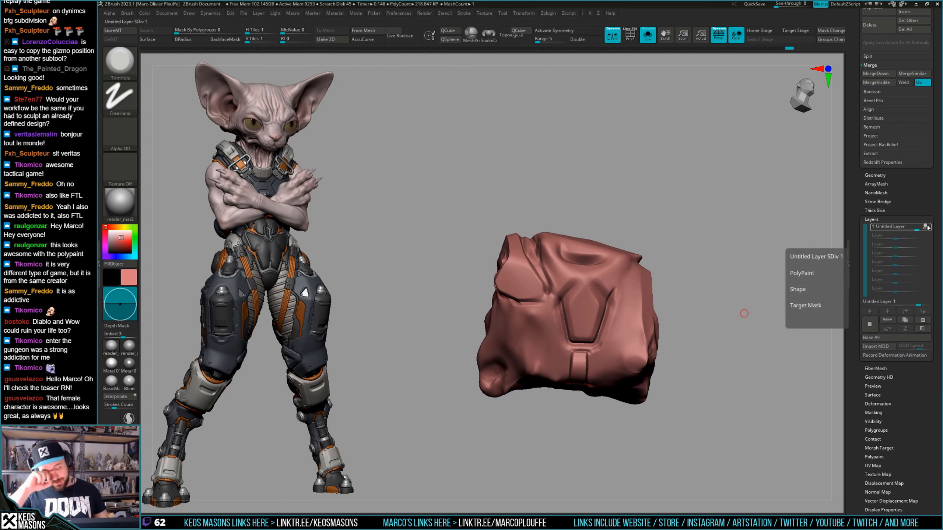
# Bake the base block's layers and clone the block into a separate tool.
pyautogui.click(913, 340)
pyautogui.scroll(10, 909, 336)
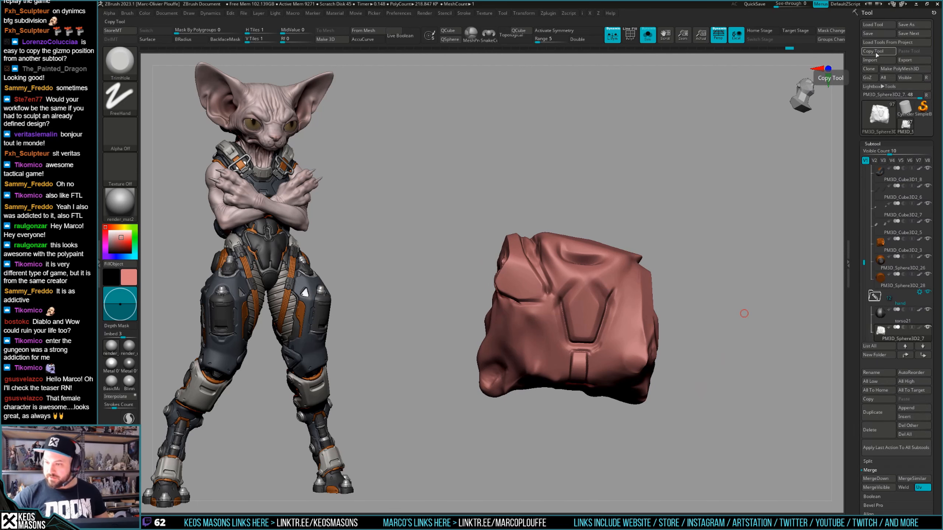
pyautogui.click(871, 70)
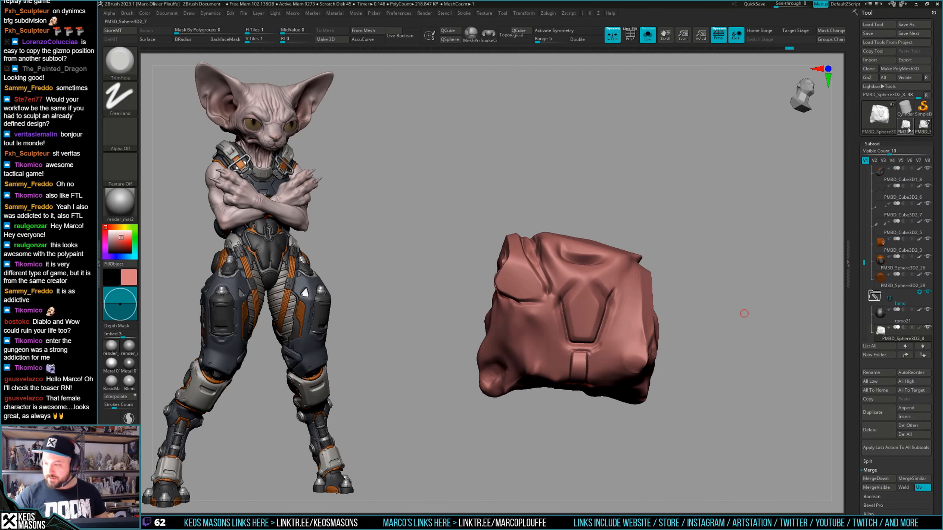
pyautogui.click(908, 130)
# Duplicate the cloned block's subtool and DynaMesh the selected copy at resolution 624.
pyautogui.click(873, 413)
pyautogui.click(891, 192)
pyautogui.press('i')
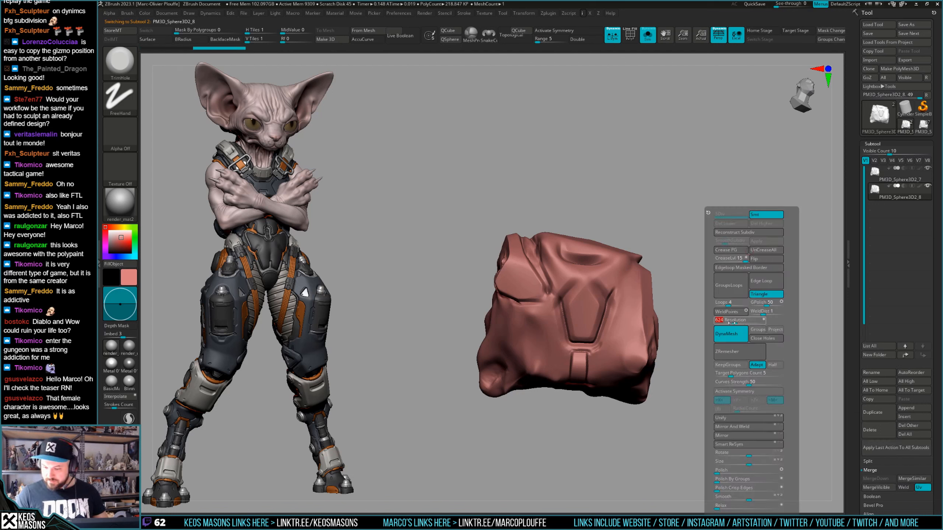
pyautogui.press('Return')
# Turn off DynaMesh on the block copy and ZRemesh it with a reduced target polygon count.
pyautogui.press('i')
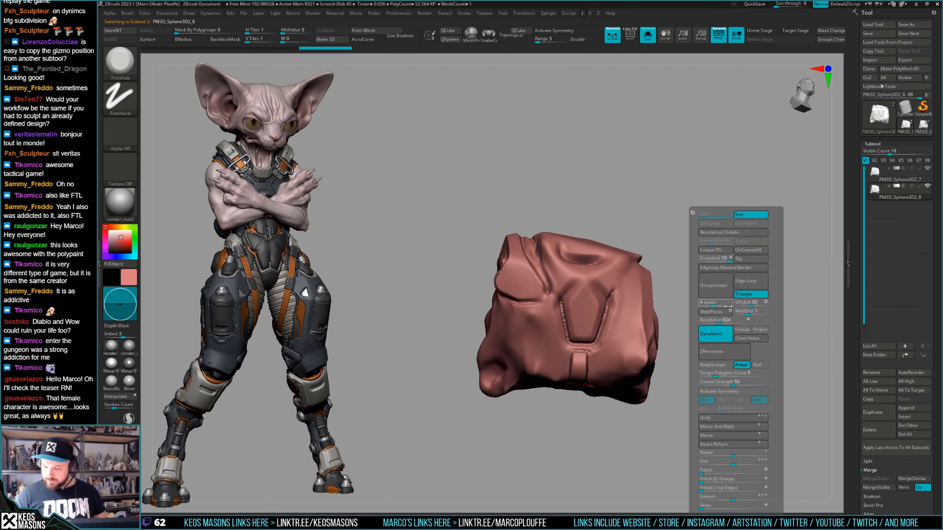
pyautogui.click(719, 338)
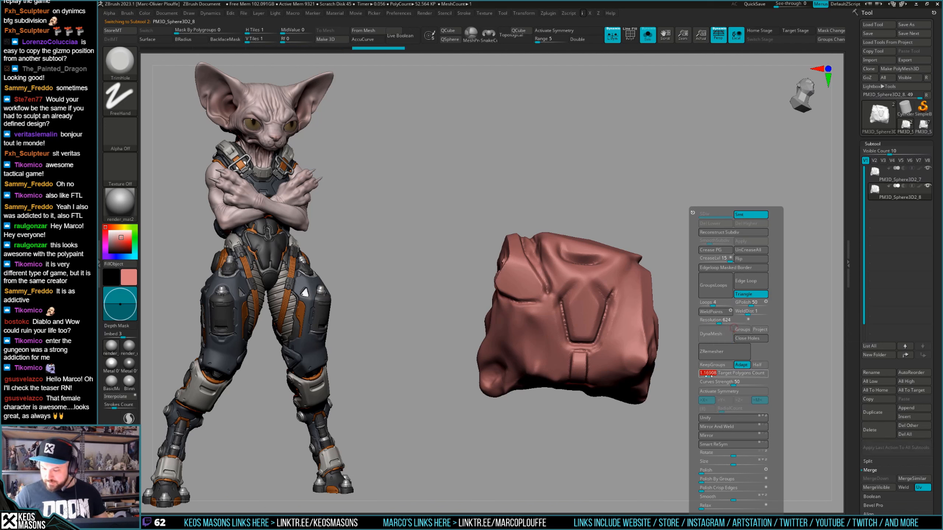
pyautogui.click(726, 352)
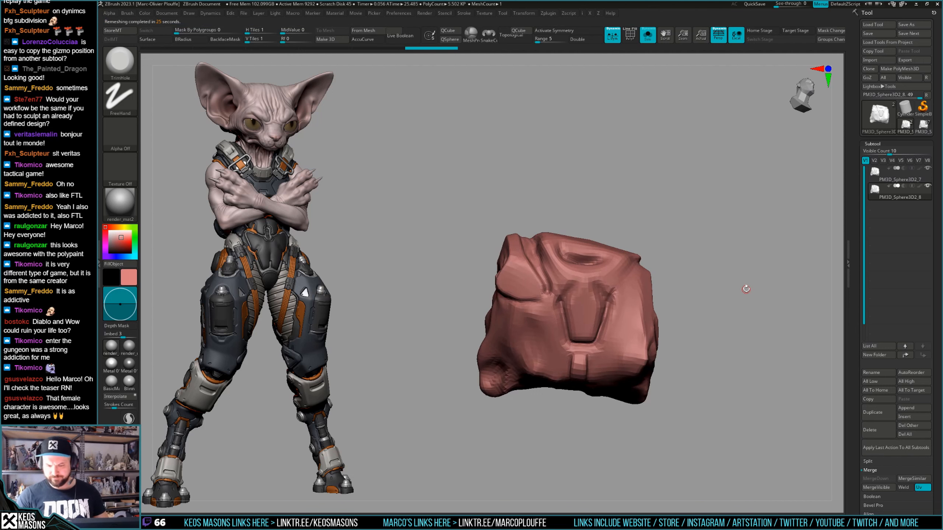
# Check the remeshed block's topology and subdivide it twice.
pyautogui.press('d')
pyautogui.moveTo(746, 289)
pyautogui.mouseDown()
pyautogui.moveTo(755, 291)
pyautogui.moveTo(748, 293)
pyautogui.mouseUp()
pyautogui.hotkey('shift', 'f')
pyautogui.hotkey('shift', 'f')
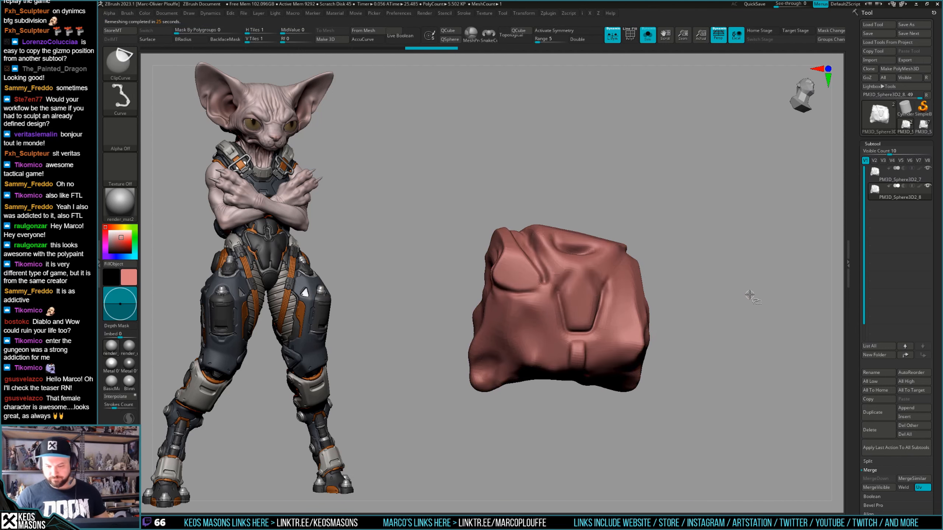
pyautogui.hotkey('ctrl', 'shift', 's')
pyautogui.hotkey('ctrl', 'd')
pyautogui.hotkey('ctrl', 'd')
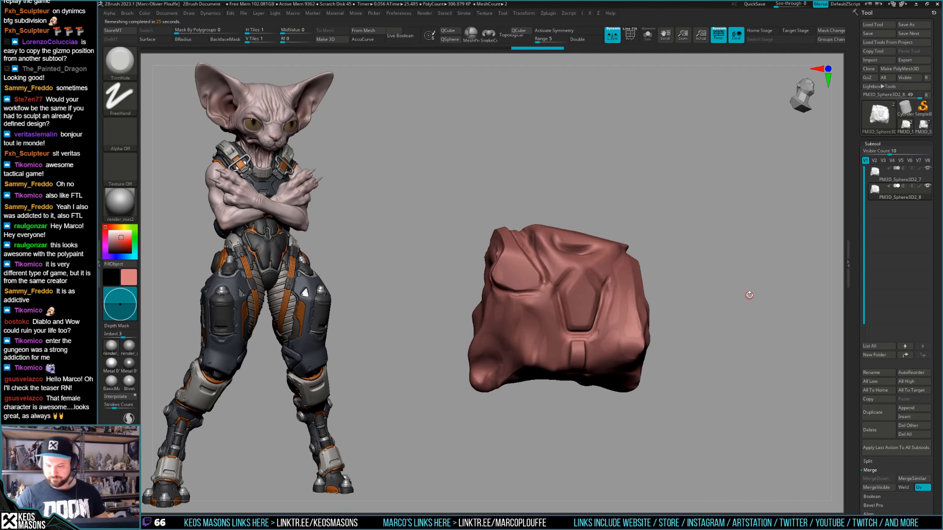
# Show the detailed block and project it onto the remeshed copy with ProjectionShell 0.02908, without polypaint.
pyautogui.click(921, 169)
pyautogui.keyDown('ctrl'); pyautogui.moveTo(739, 285); pyautogui.dragTo(734, 297); pyautogui.keyUp('ctrl')
pyautogui.press('z')
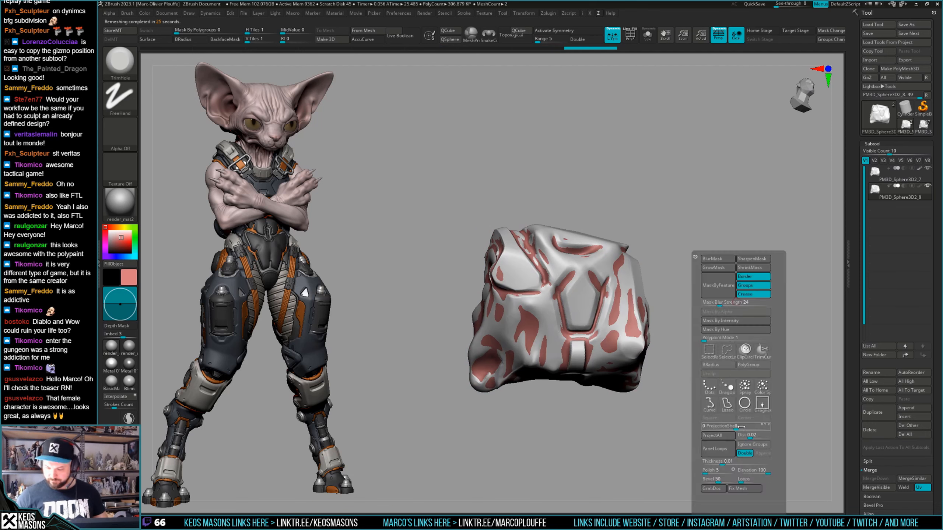
pyautogui.moveTo(741, 427); pyautogui.dragTo(752, 427)
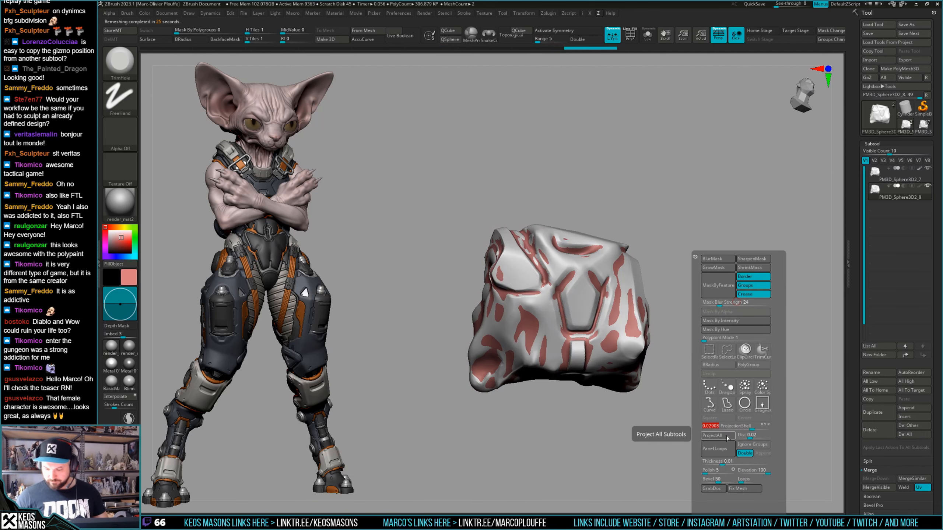
pyautogui.click(726, 437)
pyautogui.click(697, 457)
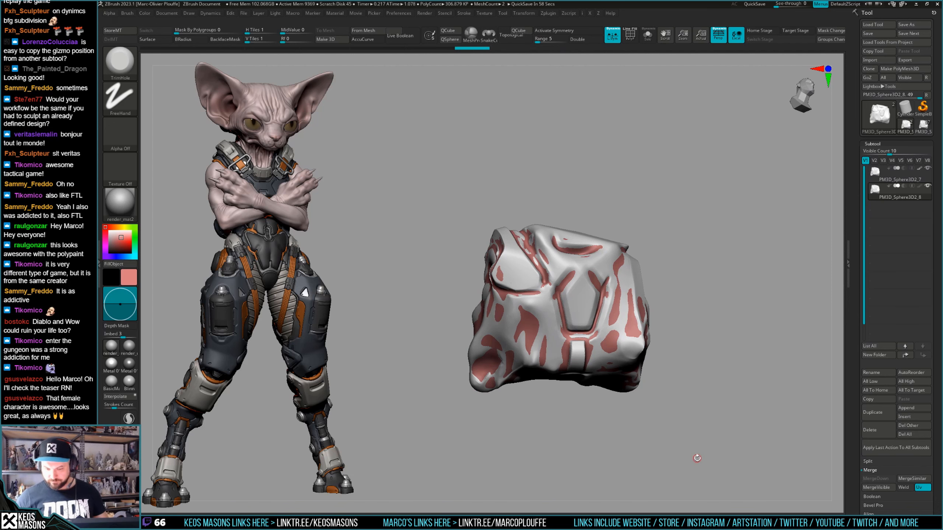
# Check the projected block's wireframe and run ProjectAll on it again without polypaint.
pyautogui.hotkey('alt', 's')
pyautogui.hotkey('shift', 'f')
pyautogui.hotkey('shift', 'f')
pyautogui.press('z')
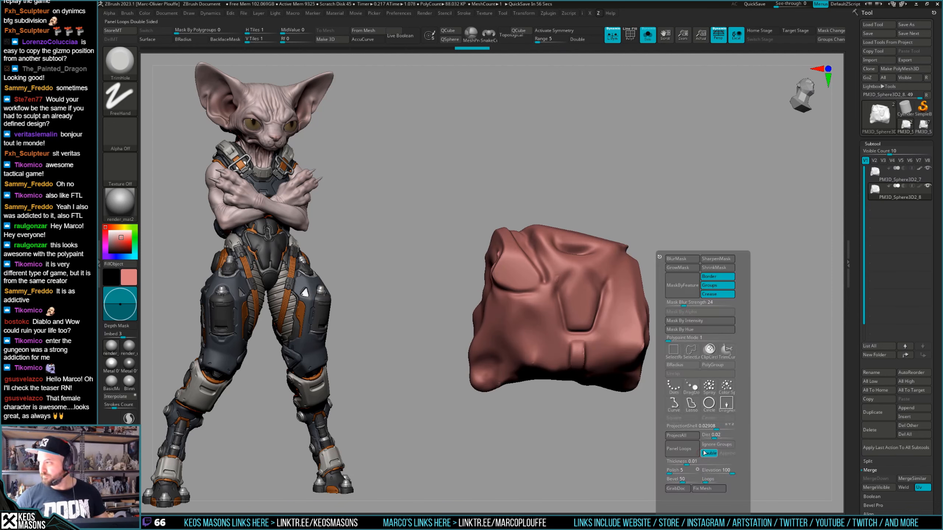
pyautogui.click(691, 437)
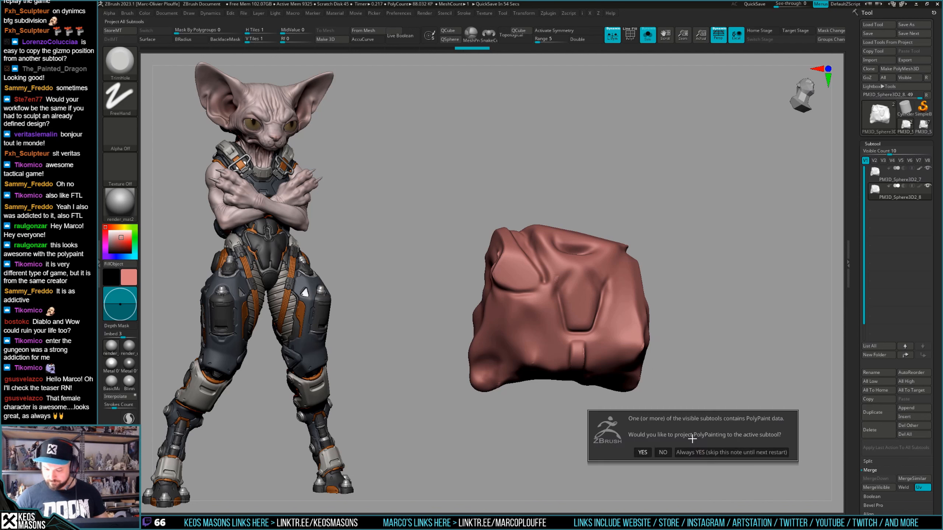
pyautogui.click(664, 454)
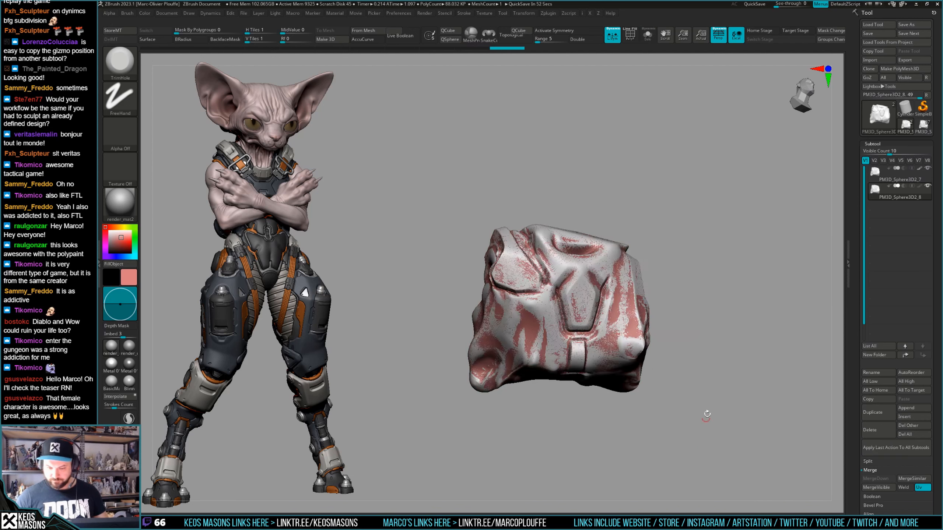
# Set ProjectionShell to 0.00965 and projection distance to 0.05083, and reproject the detail onto the remeshed block.
pyautogui.press('space')
pyautogui.click(694, 435)
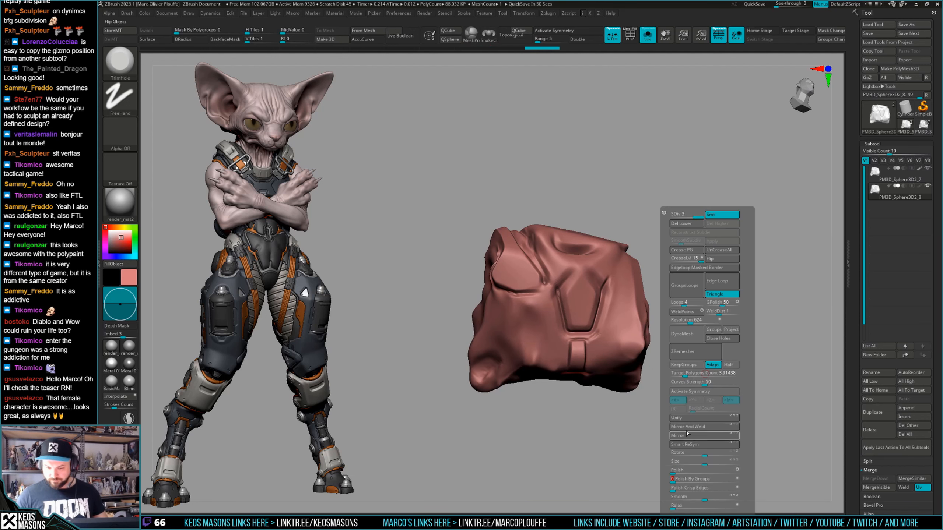
pyautogui.press('space')
pyautogui.moveTo(698, 431); pyautogui.dragTo(693, 431)
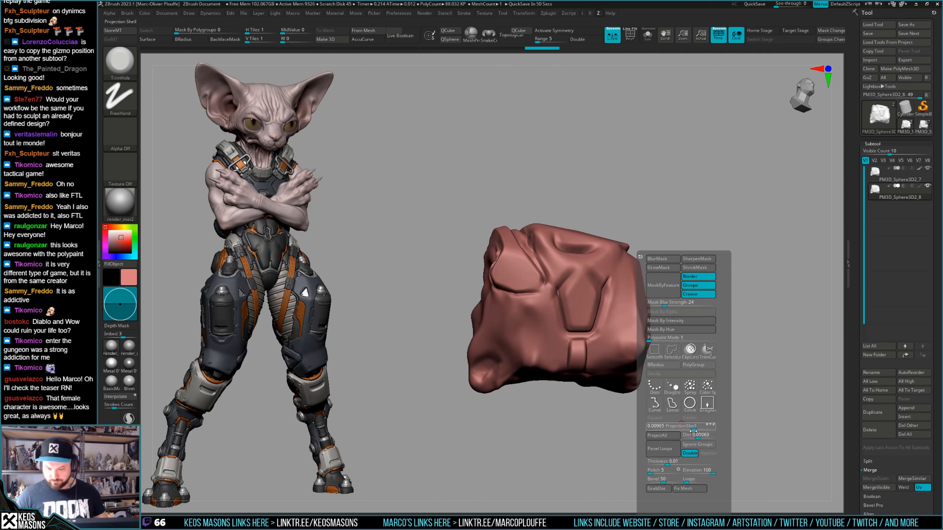
pyautogui.click(661, 450)
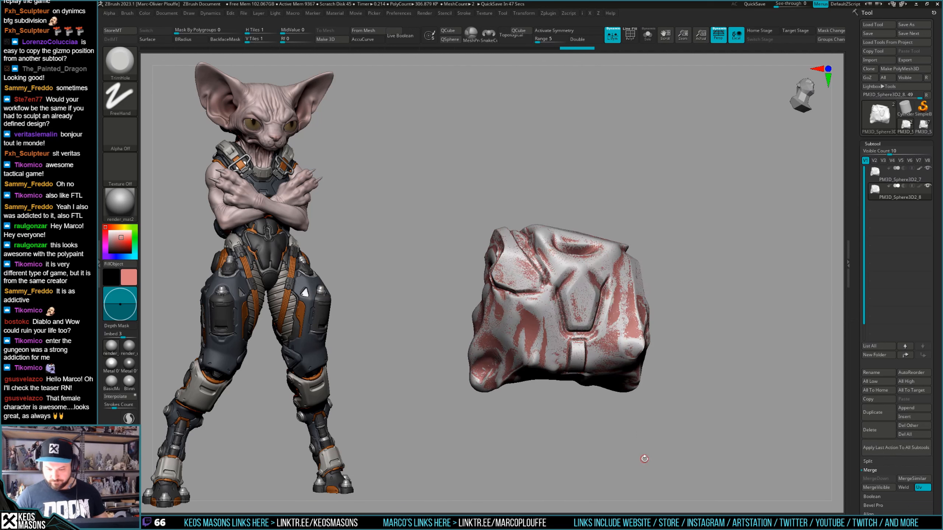
# Subdivide the remeshed block once more and project the detail with ProjectionShell 0.00043, checking its wireframe.
pyautogui.moveTo(693, 346)
pyautogui.mouseDown()
pyautogui.moveTo(734, 334)
pyautogui.moveTo(695, 326)
pyautogui.moveTo(693, 337)
pyautogui.mouseUp()
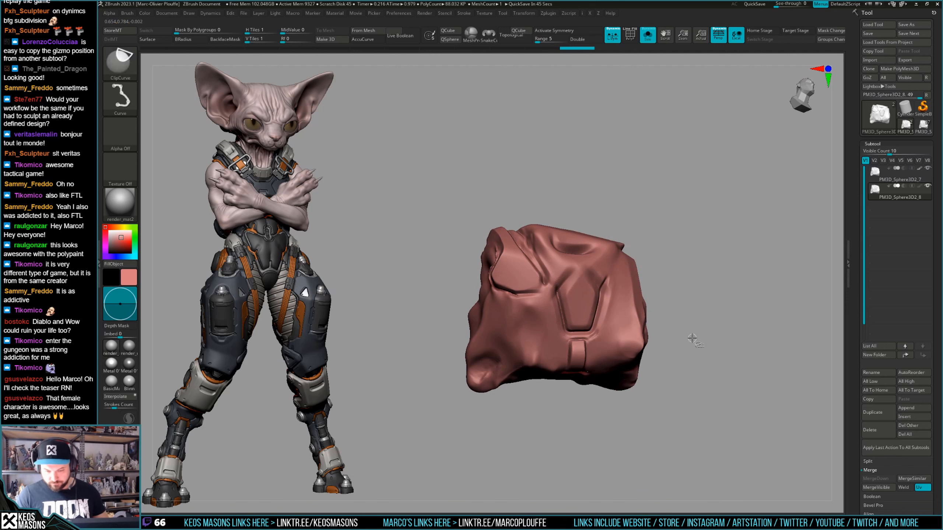
pyautogui.press('space')
pyautogui.moveTo(705, 430); pyautogui.dragTo(702, 429)
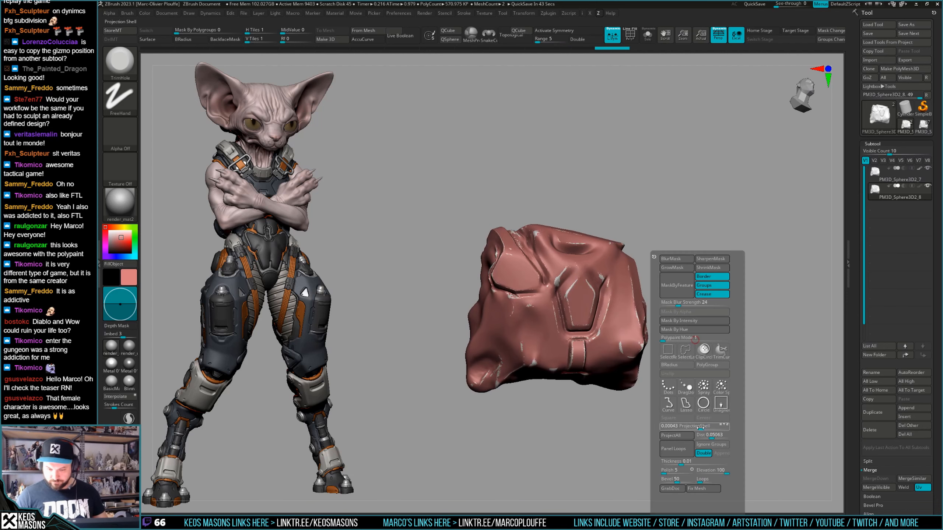
pyautogui.click(676, 435)
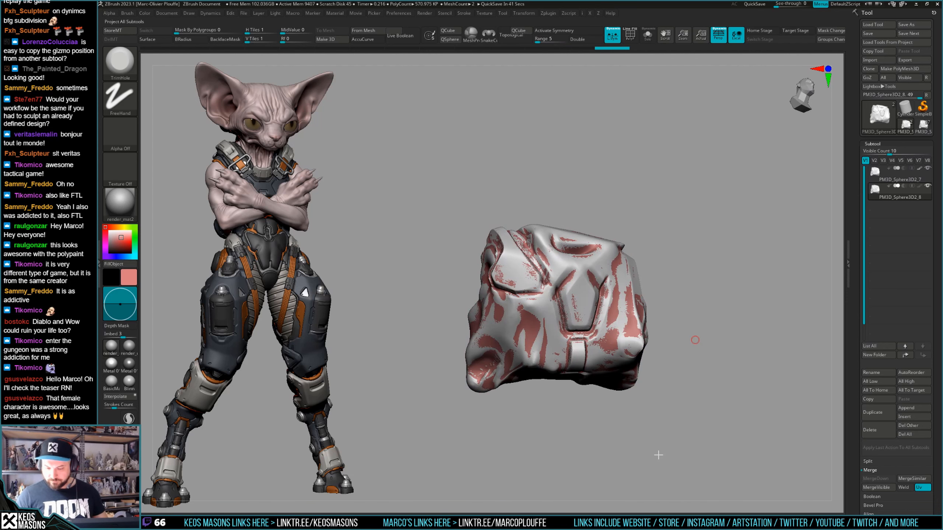
pyautogui.hotkey('shift', 'f')
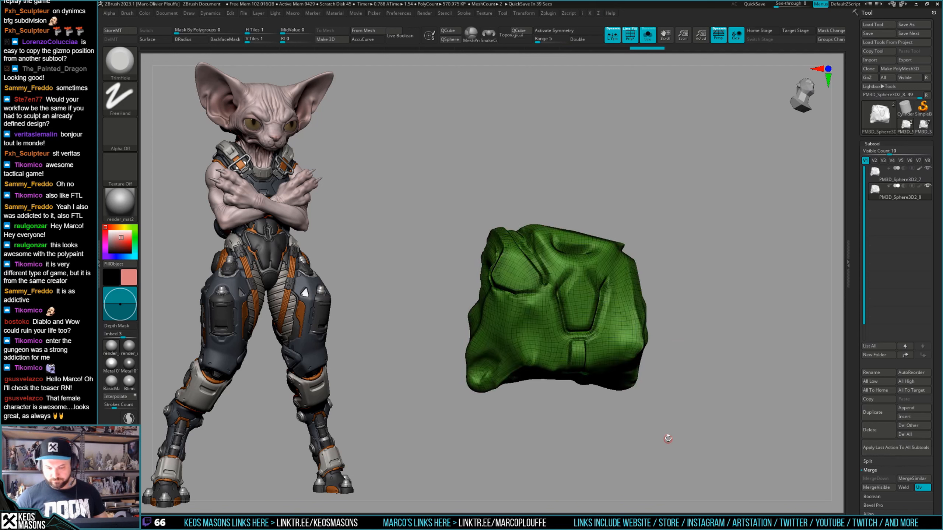
# Insert the remeshed block into the full character tool and delete the old base block subtool.
pyautogui.click(927, 130)
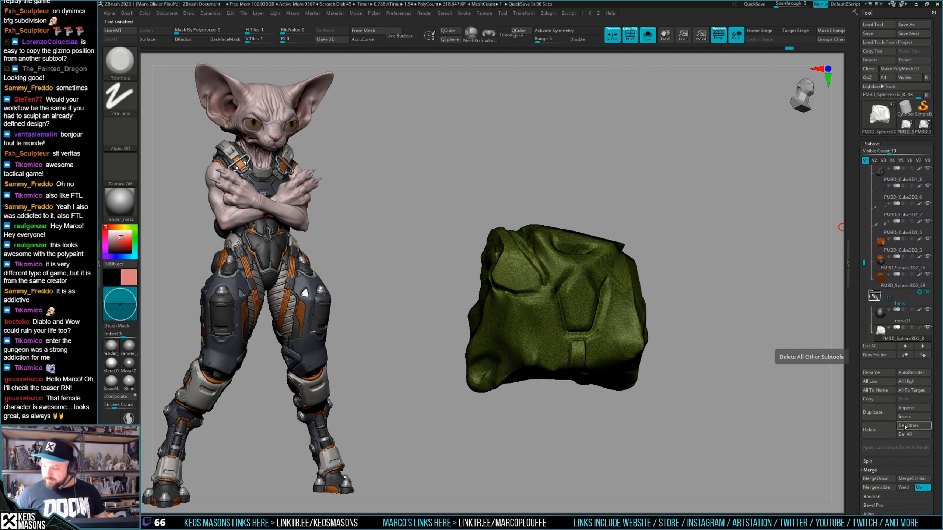
pyautogui.click(881, 411)
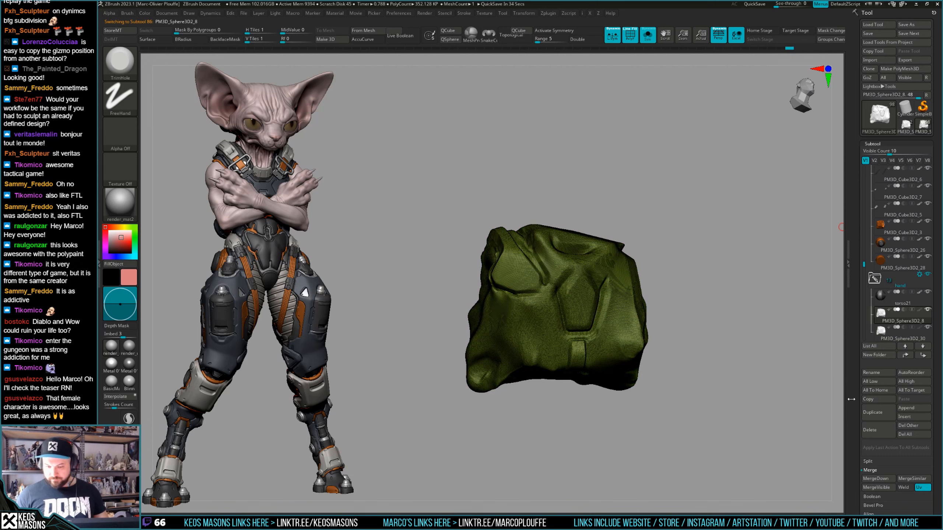
pyautogui.click(878, 431)
pyautogui.click(853, 445)
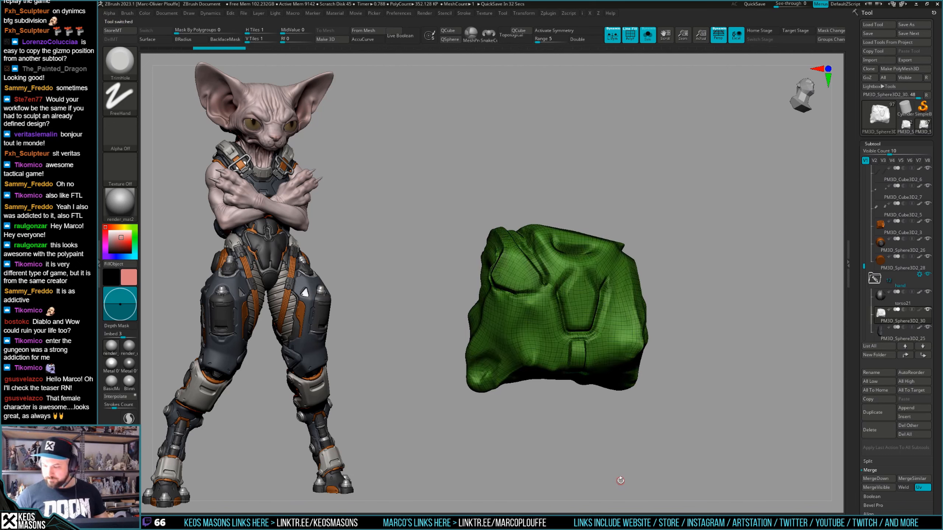
# Hide the wireframe and fill the hand's base block with the dark grey sampled from the neighbouring armour.
pyautogui.hotkey('shift', 'f')
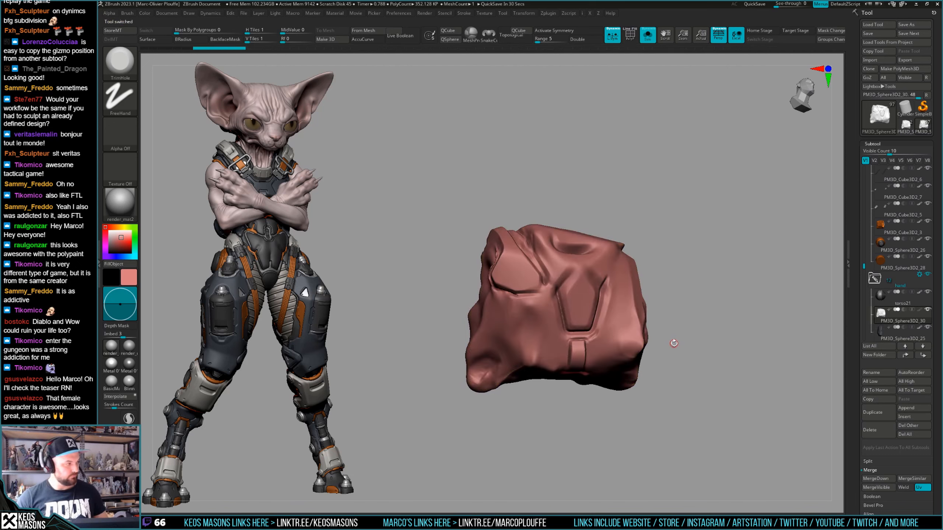
pyautogui.moveTo(680, 337); pyautogui.dragTo(698, 298)
pyautogui.hotkey('alt', 's')
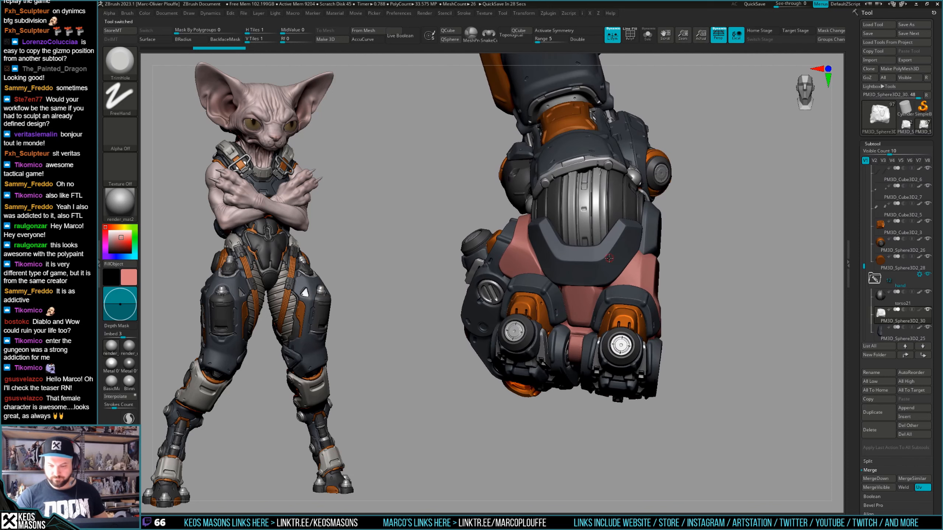
pyautogui.press('c')
pyautogui.hotkey('alt', 's')
pyautogui.press('space')
pyautogui.click(722, 330)
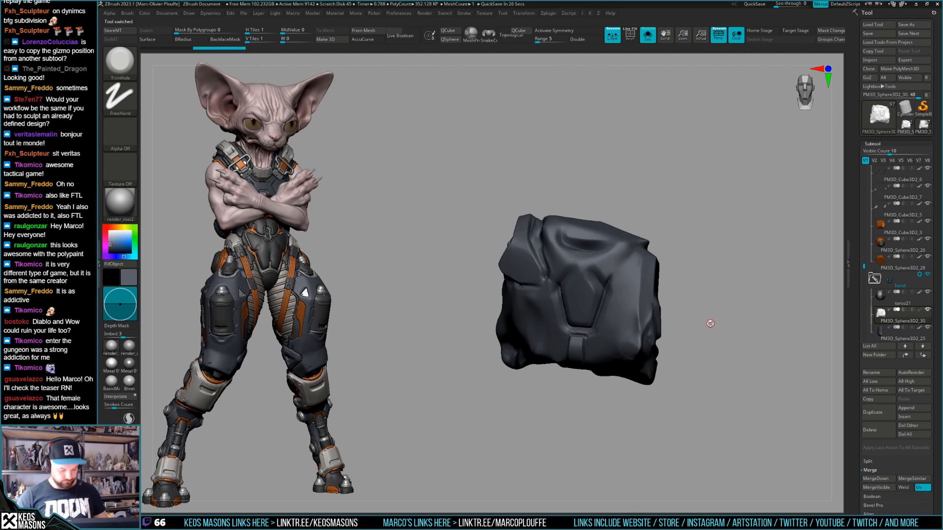
# Recolour the base block in salmon so it stands out, and check it against the surrounding hand parts.
pyautogui.moveTo(707, 330); pyautogui.dragTo(768, 324)
pyautogui.hotkey('alt', 's')
pyautogui.hotkey('alt', 's')
pyautogui.hotkey('alt', 's')
pyautogui.hotkey('shift', 'f')
pyautogui.press('space')
pyautogui.click(603, 326)
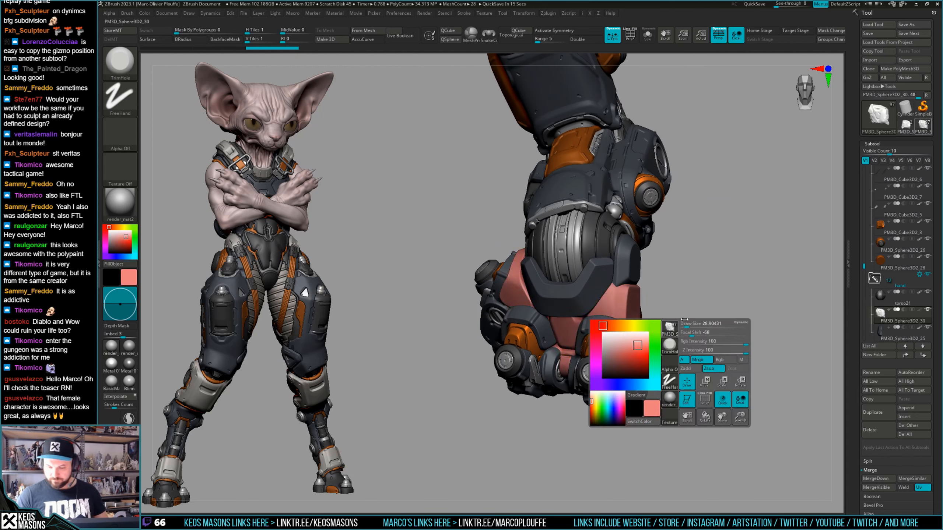
pyautogui.moveTo(715, 306); pyautogui.dragTo(657, 341)
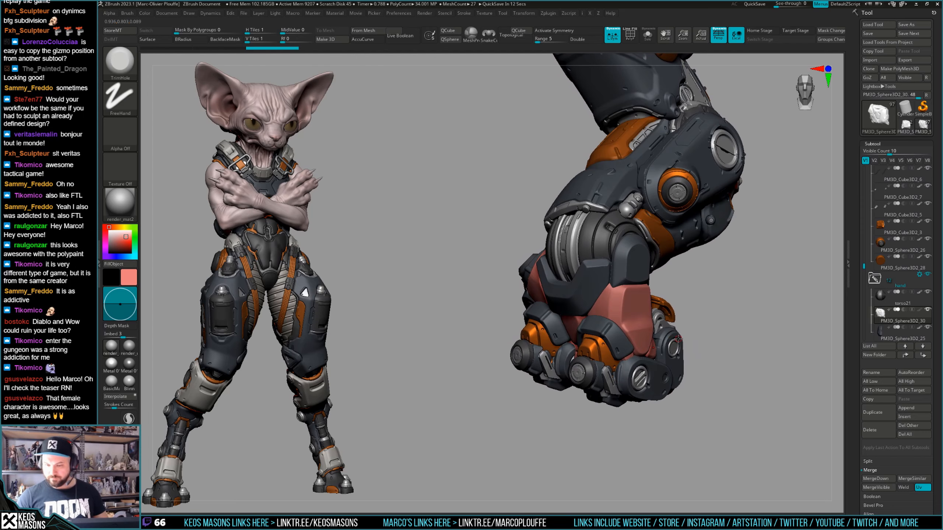
# Switch to the Orb_Cracks brush and inspect the isolated base block's surface and wireframe.
pyautogui.press('space')
pyautogui.click(685, 297)
pyautogui.keyDown('ctrl'); pyautogui.moveTo(636, 345); pyautogui.dragTo(637, 358, button='right'); pyautogui.keyUp('ctrl')
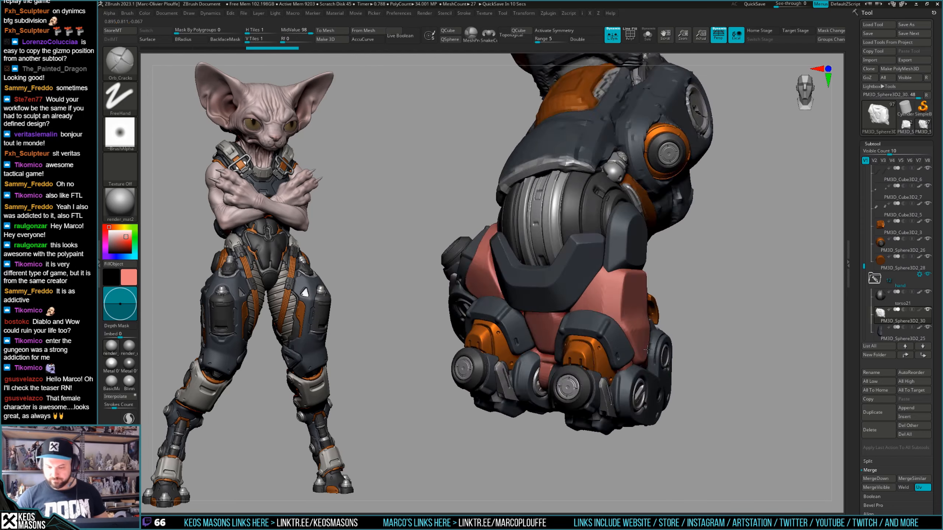
pyautogui.moveTo(568, 345)
pyautogui.mouseDown(button='right')
pyautogui.moveTo(628, 337)
pyautogui.moveTo(613, 337)
pyautogui.moveTo(629, 353)
pyautogui.mouseUp(button='right')
pyautogui.hotkey('alt', 's')
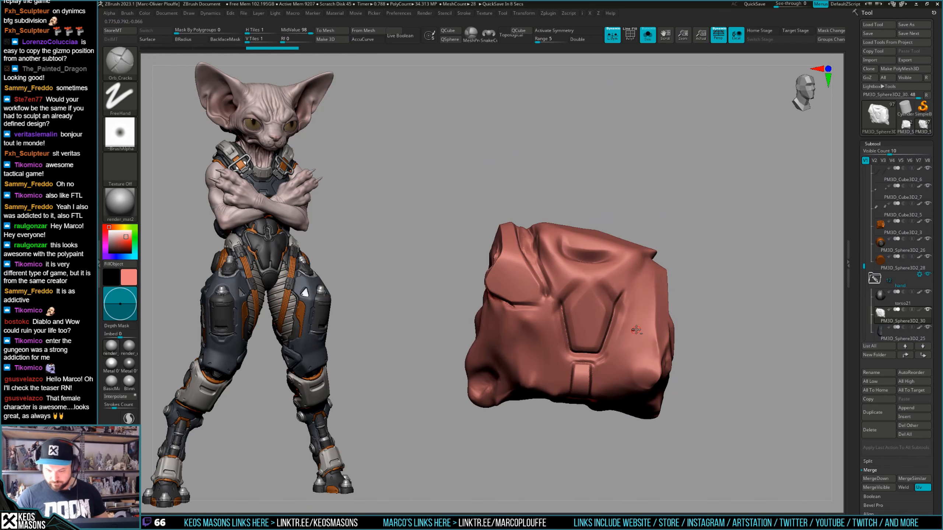
pyautogui.hotkey('shift', 'f')
pyautogui.press('f')
pyautogui.hotkey('shift', 'f')
pyautogui.press('g')
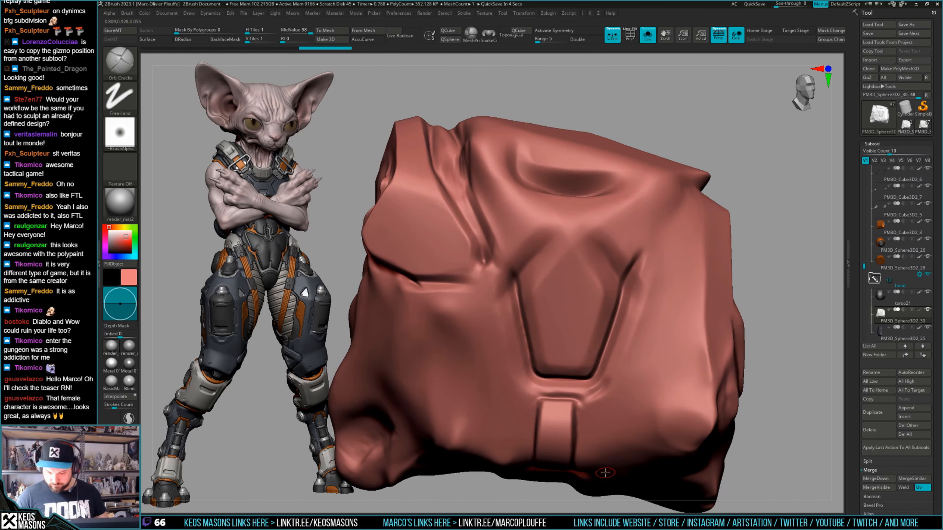
pyautogui.hotkey('alt', 's')
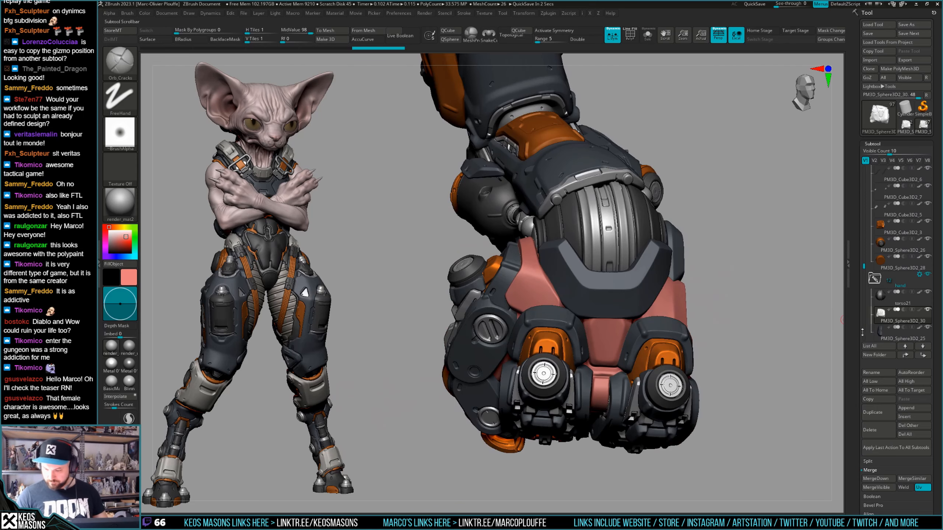
# Add a new sculpting layer to the base block subtool.
pyautogui.moveTo(863, 333); pyautogui.dragTo(875, 283)
pyautogui.press('Escape')
pyautogui.moveTo(857, 358); pyautogui.dragTo(870, 441)
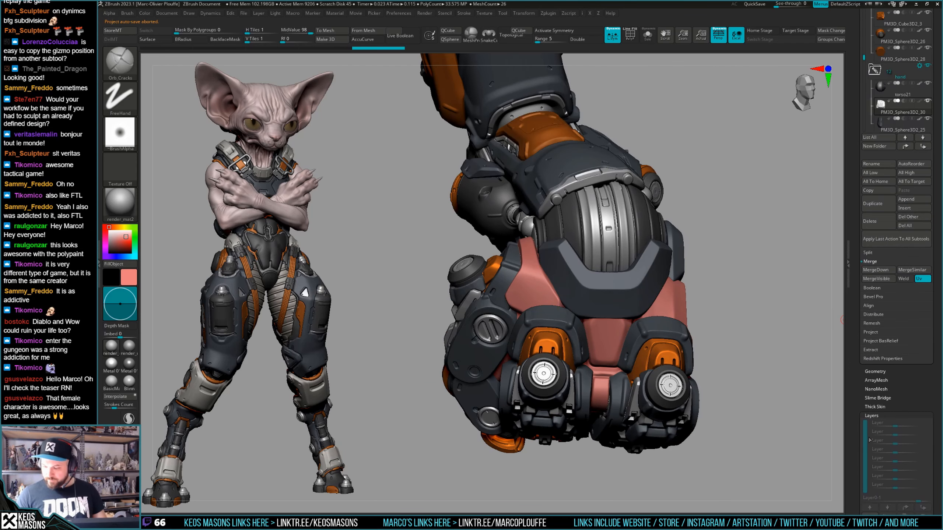
pyautogui.moveTo(900, 395); pyautogui.dragTo(899, 236)
pyautogui.click(869, 362)
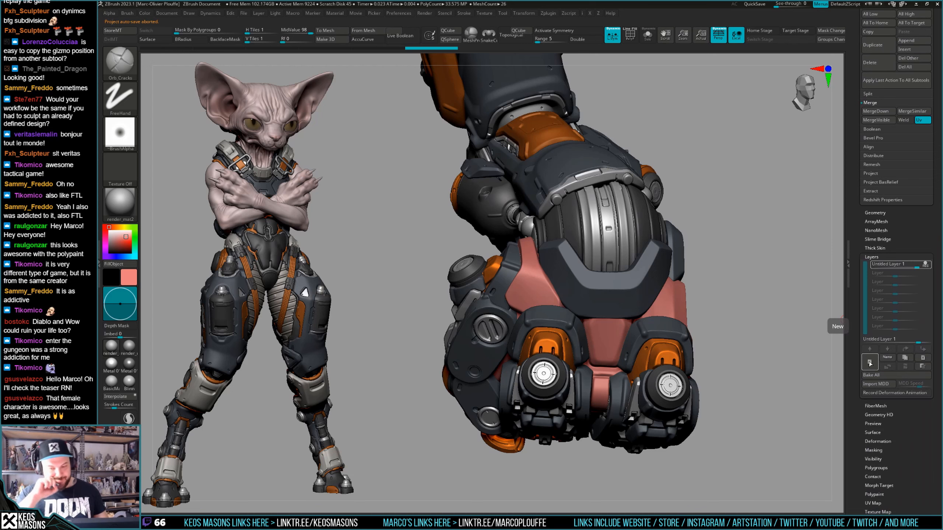
# Try stamping round studs with the TrimHole brush at the upper corners of the base block's central panel.
pyautogui.moveTo(676, 309)
pyautogui.mouseDown(button='right')
pyautogui.moveTo(695, 334)
pyautogui.moveTo(657, 342)
pyautogui.moveTo(628, 377)
pyautogui.moveTo(599, 375)
pyautogui.moveTo(619, 364)
pyautogui.moveTo(614, 401)
pyautogui.moveTo(573, 305)
pyautogui.mouseUp(button='right')
pyautogui.press('2')
pyautogui.press('s')
pyautogui.hotkey('alt', 's')
pyautogui.keyDown('ctrl'); pyautogui.moveTo(573, 305); pyautogui.dragTo(590, 330, button='right'); pyautogui.keyUp('ctrl')
pyautogui.hotkey('alt', 's')
pyautogui.press('space')
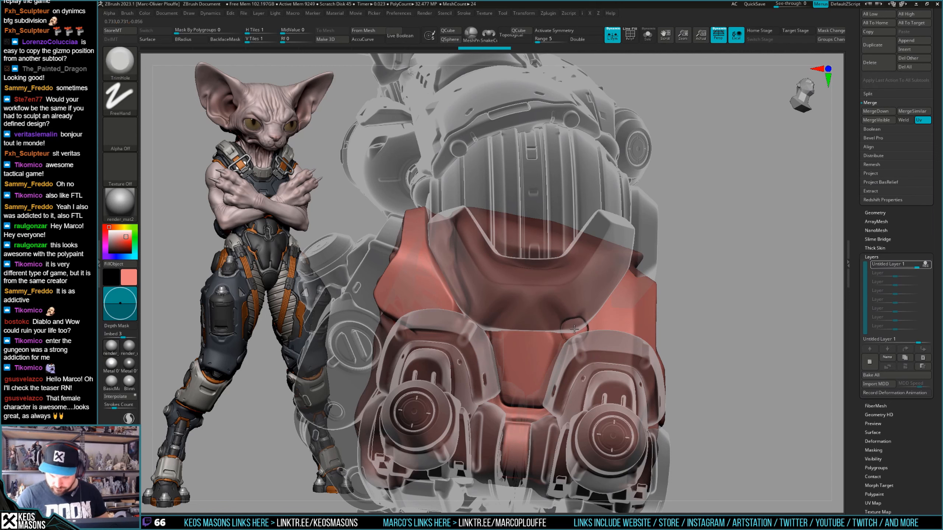
pyautogui.moveTo(582, 327); pyautogui.dragTo(654, 329, button='right')
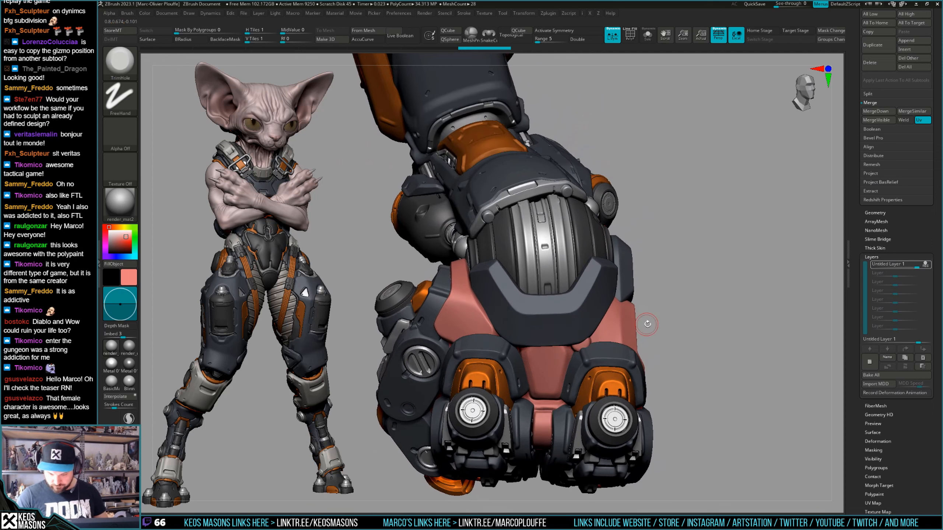
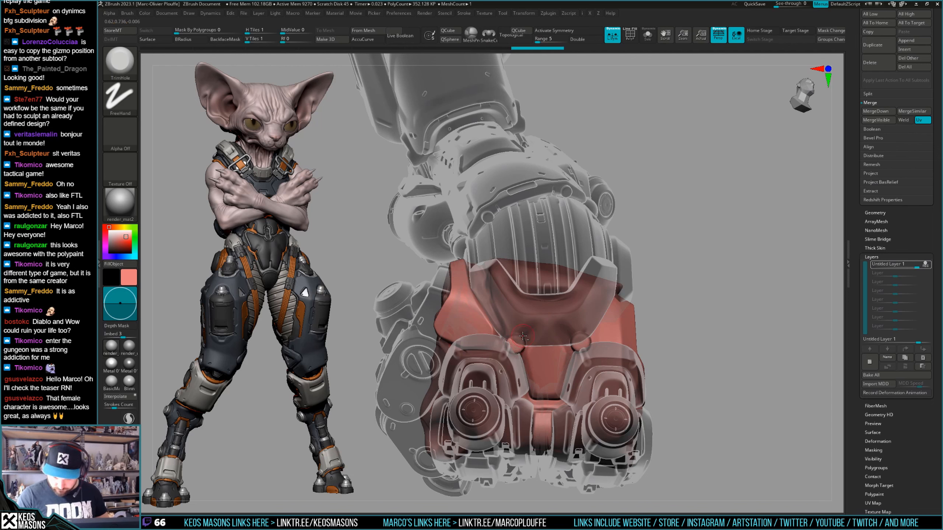
pyautogui.moveTo(712, 296); pyautogui.dragTo(713, 315)
pyautogui.hotkey('shift', 't')
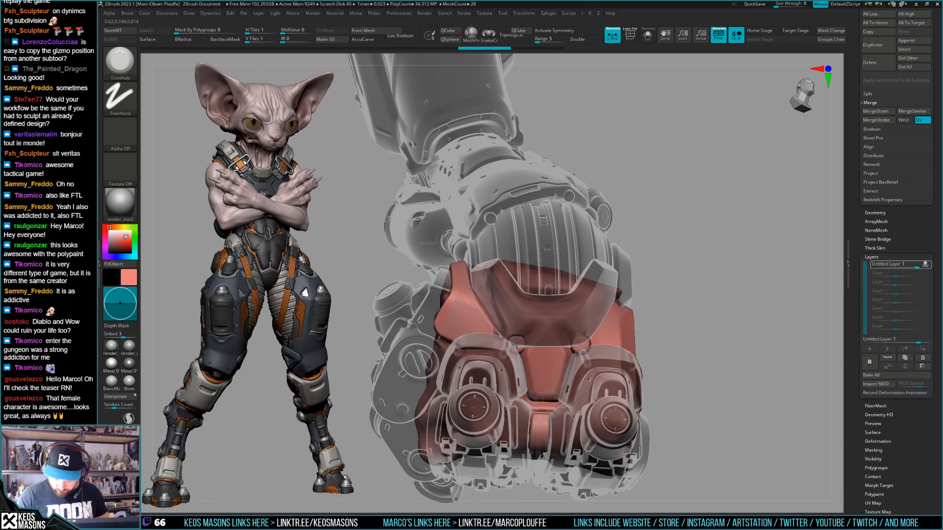
# Undo the trial studs at the corners of the base block's central panel.
pyautogui.hotkey('ctrl', 'shift', 'z')
pyautogui.moveTo(657, 315); pyautogui.dragTo(668, 281)
pyautogui.moveTo(715, 303)
pyautogui.mouseDown()
pyautogui.moveTo(723, 313)
pyautogui.moveTo(685, 295)
pyautogui.moveTo(691, 344)
pyautogui.moveTo(686, 320)
pyautogui.moveTo(690, 334)
pyautogui.mouseUp()
pyautogui.hotkey('ctrl', 'shift', 'z')
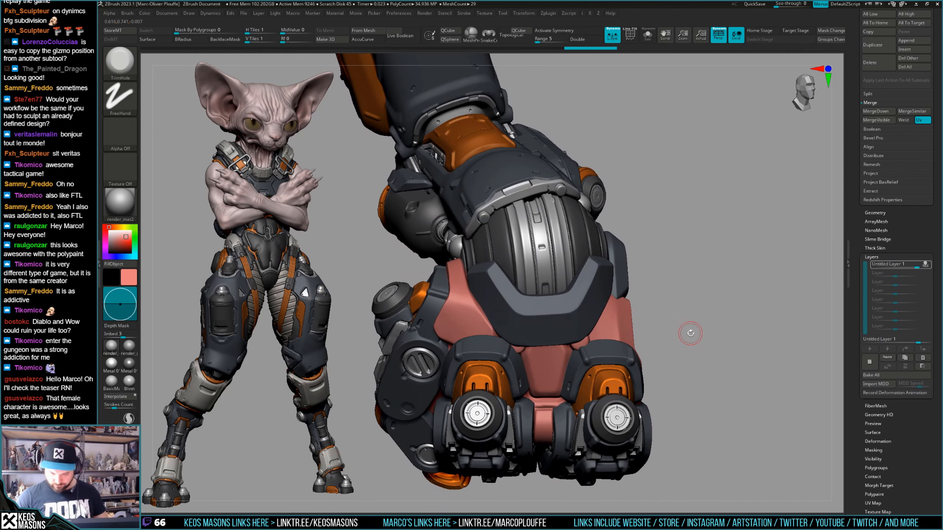
pyautogui.press('ctrl')
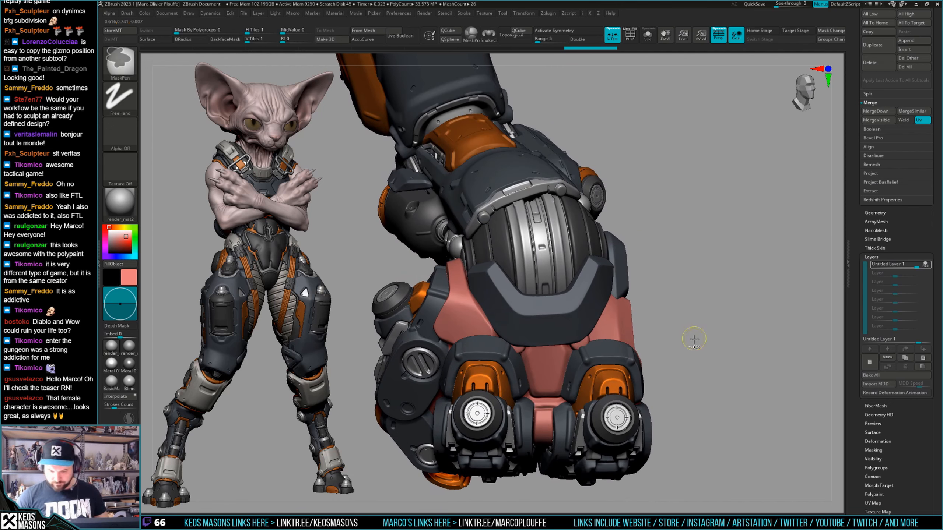
pyautogui.keyDown('ctrl'); pyautogui.click(699, 341); pyautogui.keyUp('ctrl')
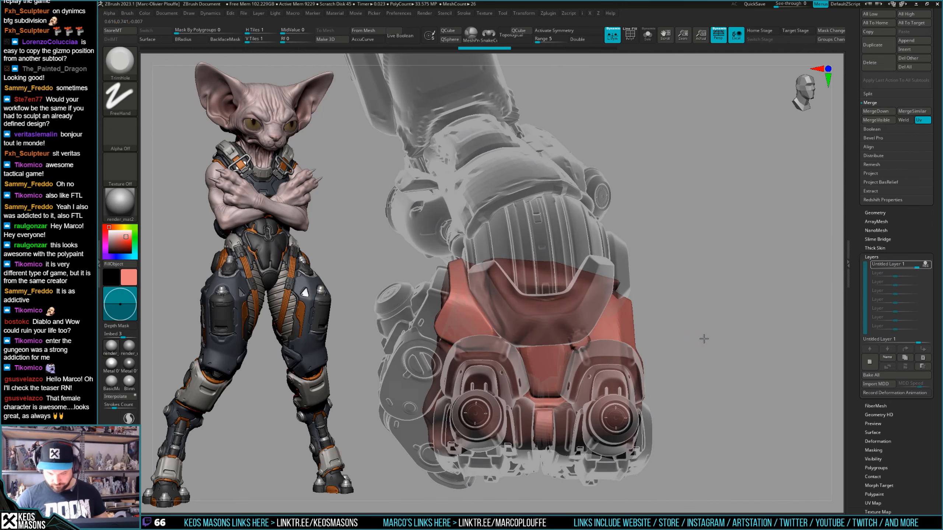
pyautogui.hotkey('ctrl', 'z')
# Try a smaller pair of round studs at the central panel's upper corners, then undo both.
pyautogui.moveTo(704, 340); pyautogui.dragTo(704, 337)
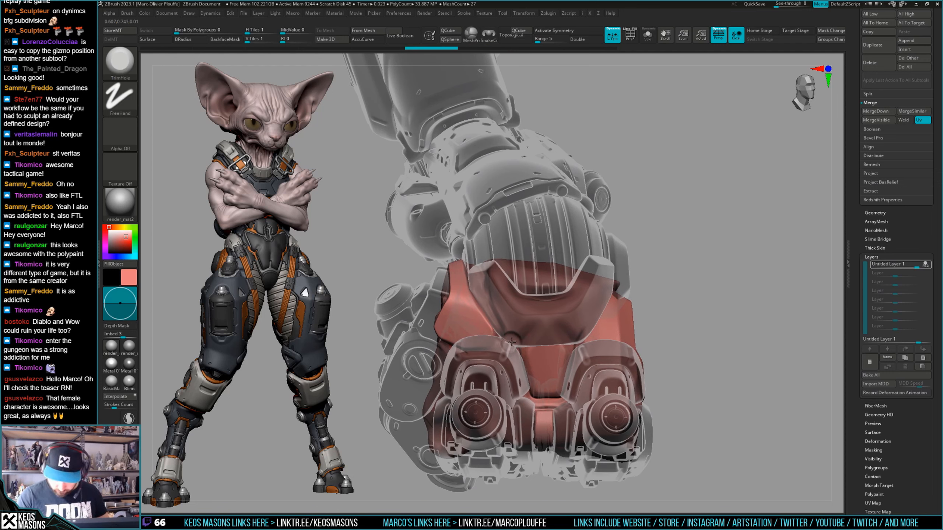
pyautogui.moveTo(510, 343); pyautogui.dragTo(512, 341)
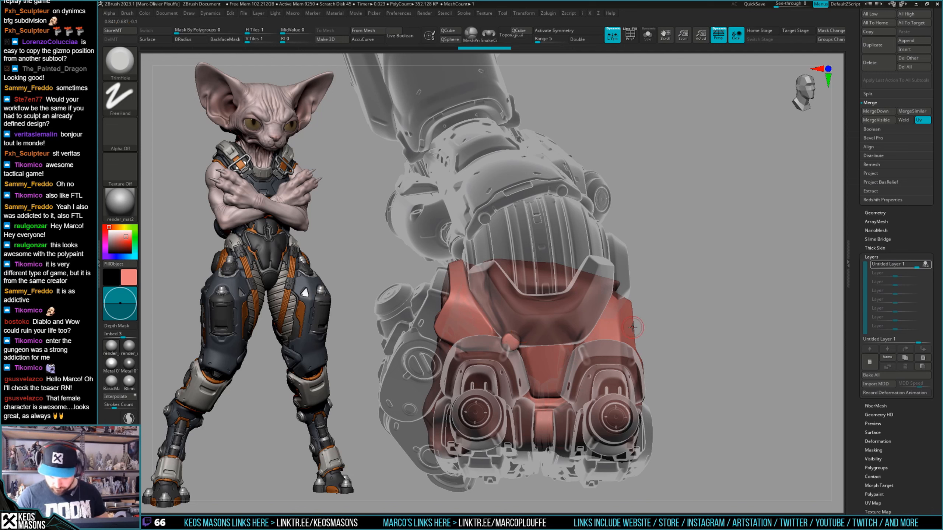
pyautogui.moveTo(577, 343); pyautogui.dragTo(582, 340)
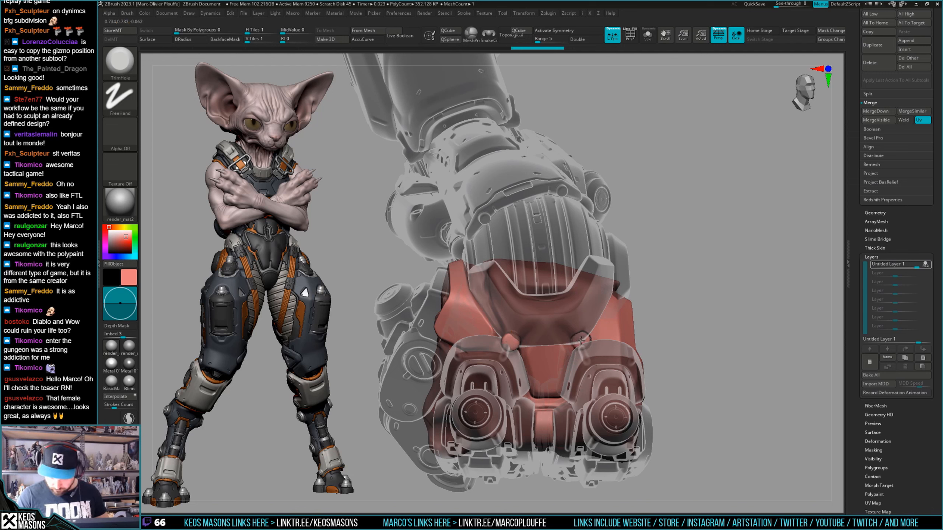
pyautogui.hotkey('shift', 't')
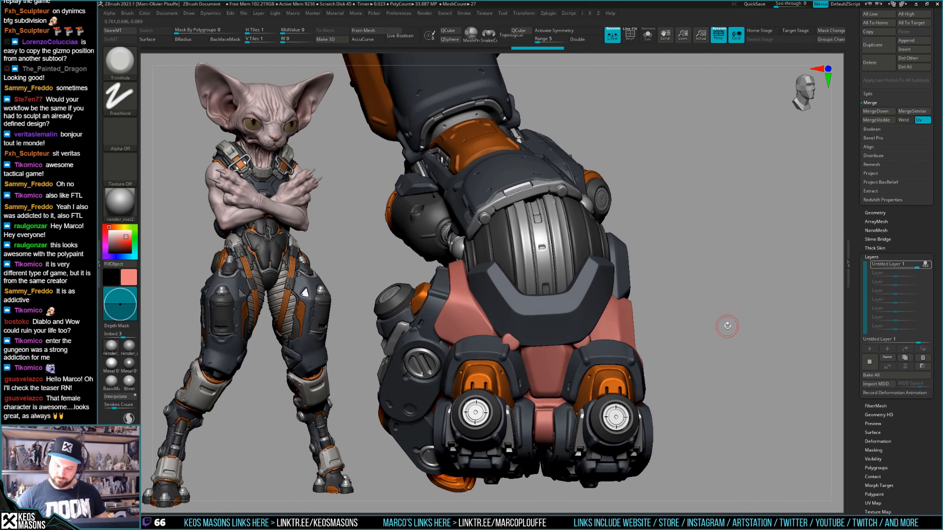
pyautogui.hotkey('ctrl', 'z')
pyautogui.hotkey('ctrl', 'z')
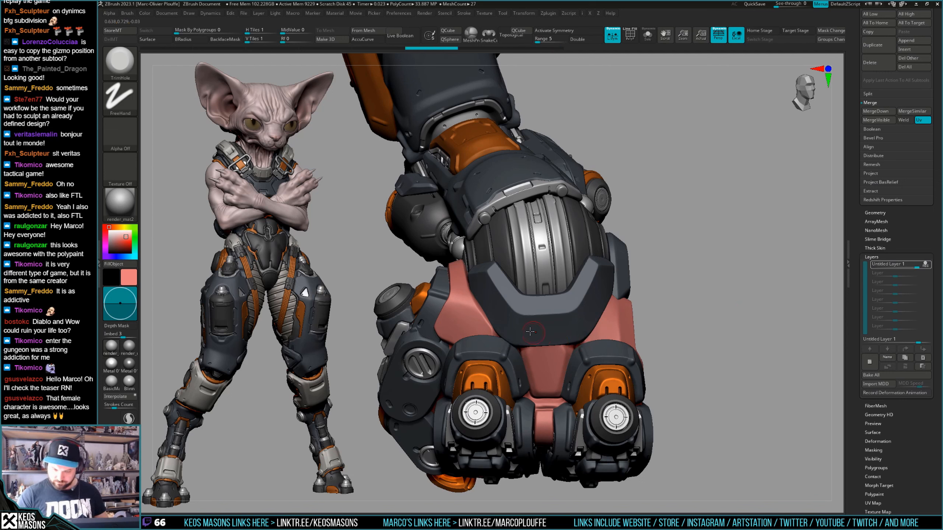
# Stamp a larger round TrimHole stud at each upper corner of the base block's central panel.
pyautogui.hotkey('shift', 't')
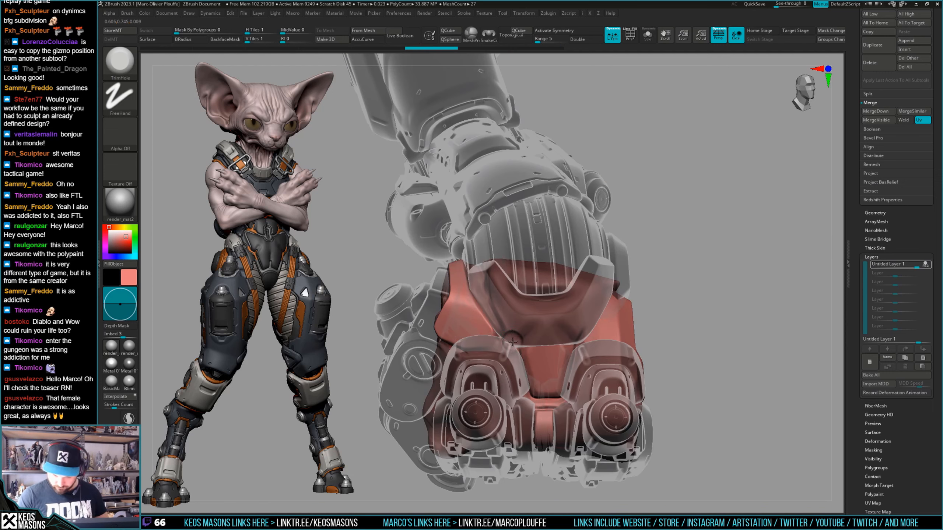
pyautogui.press('space')
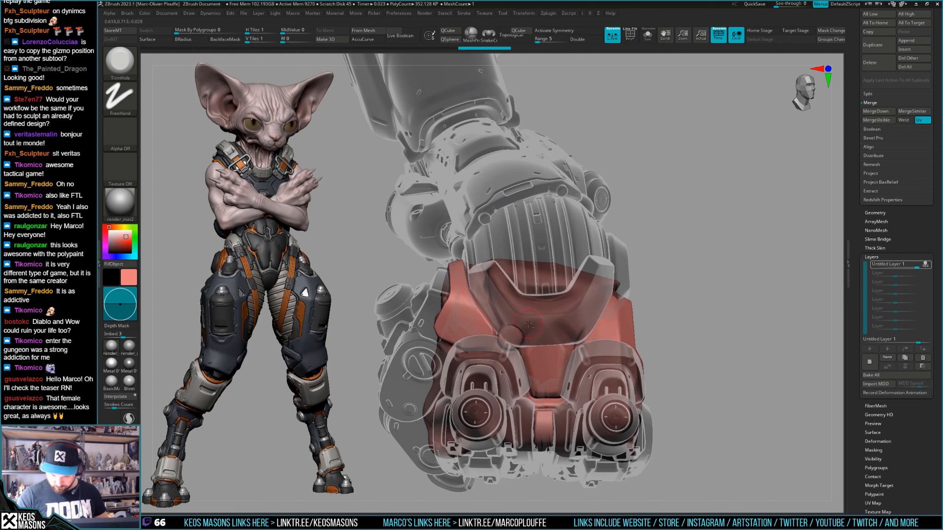
pyautogui.hotkey('shift', 't')
pyautogui.hotkey('shift', 't')
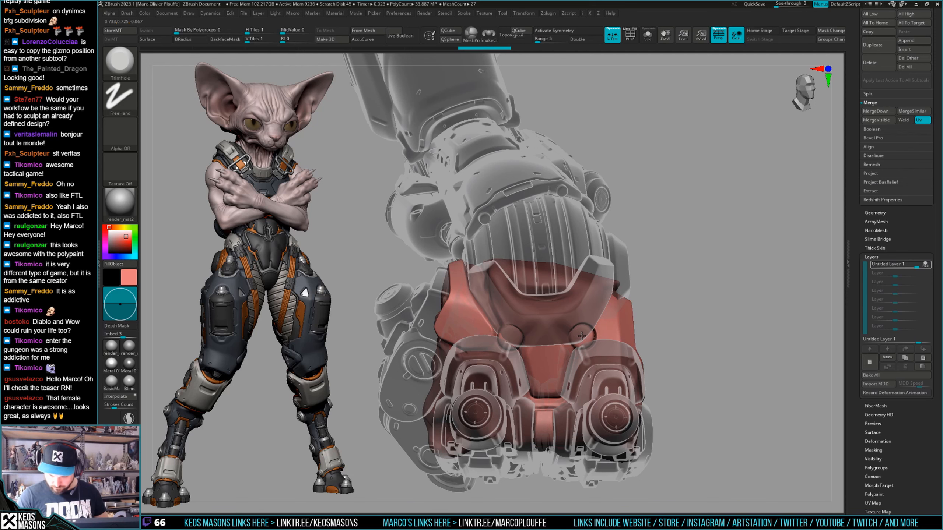
pyautogui.hotkey('shift', 't')
pyautogui.press('space')
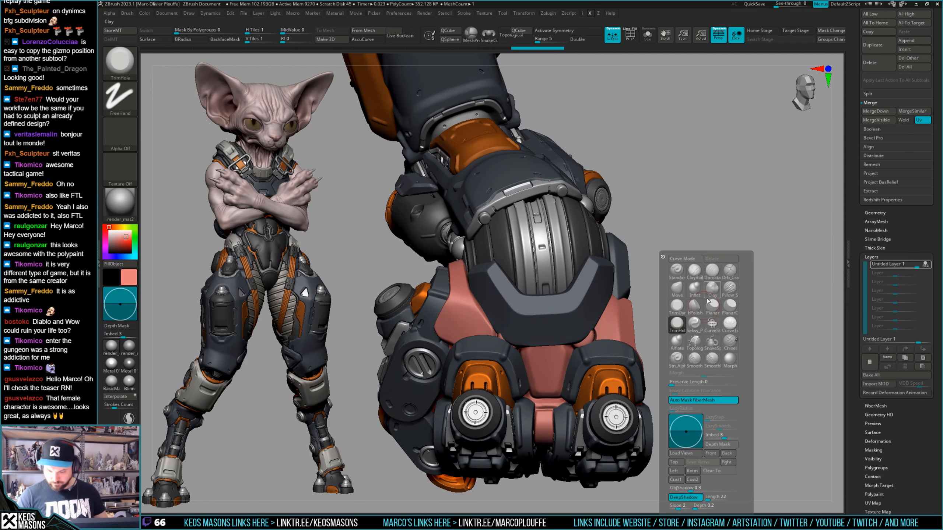
# Check the isolated base block from several sides and stamp another round stud on its side face.
pyautogui.moveTo(700, 322); pyautogui.dragTo(697, 260)
pyautogui.hotkey('alt', 's')
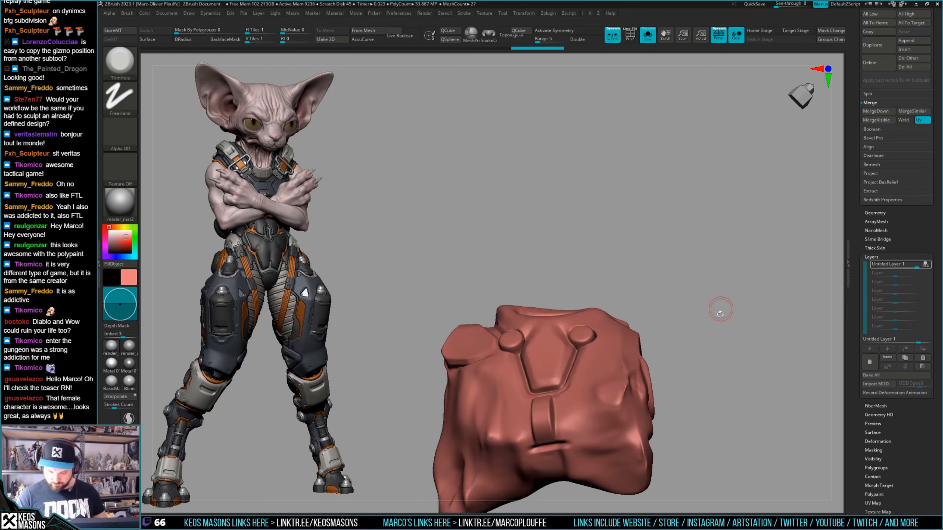
pyautogui.moveTo(720, 310)
pyautogui.mouseDown()
pyautogui.moveTo(714, 293)
pyautogui.moveTo(708, 354)
pyautogui.moveTo(715, 311)
pyautogui.moveTo(710, 338)
pyautogui.moveTo(638, 332)
pyautogui.moveTo(616, 322)
pyautogui.moveTo(617, 311)
pyautogui.mouseUp()
pyautogui.hotkey('alt', 's')
pyautogui.hotkey('alt', 's')
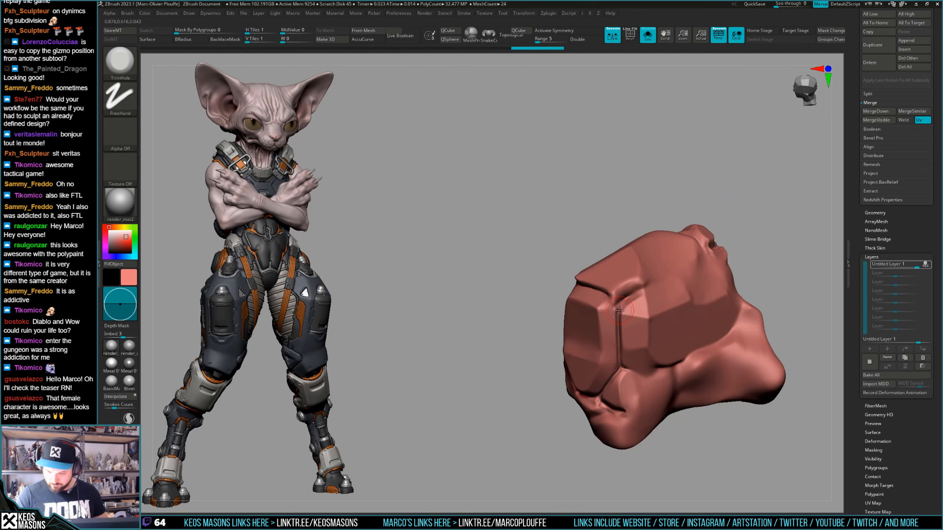
pyautogui.hotkey('alt', 's')
pyautogui.moveTo(757, 294); pyautogui.dragTo(580, 345)
pyautogui.hotkey('alt', 'shift', 's')
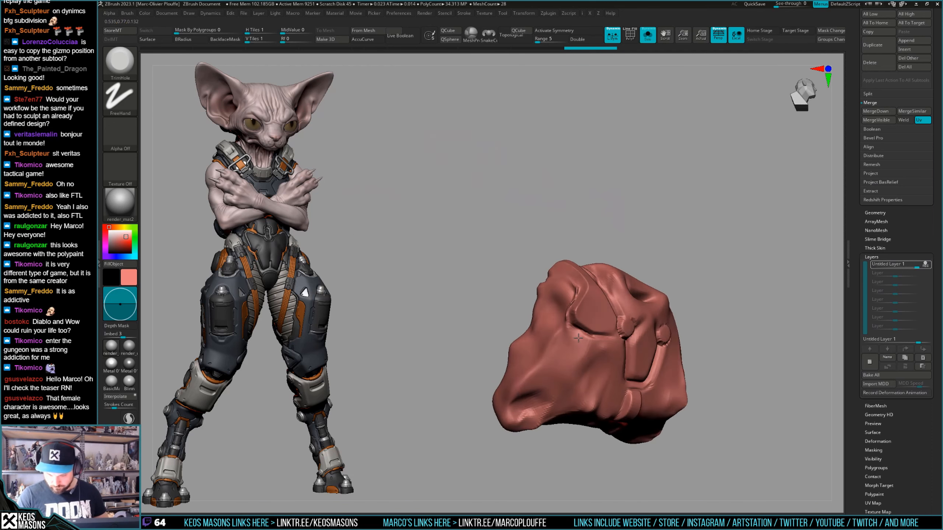
pyautogui.moveTo(579, 344); pyautogui.dragTo(576, 343, button='right')
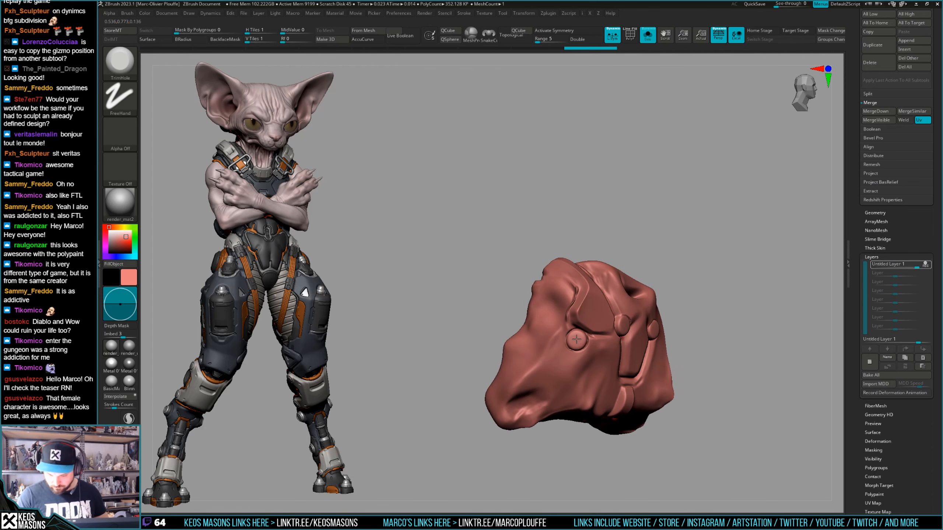
pyautogui.hotkey('alt', 'shift', 's')
pyautogui.moveTo(578, 357)
pyautogui.mouseDown(button='right')
pyautogui.moveTo(737, 282)
pyautogui.moveTo(737, 303)
pyautogui.moveTo(735, 294)
pyautogui.moveTo(591, 358)
pyautogui.moveTo(548, 349)
pyautogui.moveTo(579, 360)
pyautogui.moveTo(590, 343)
pyautogui.mouseUp(button='right')
# Build up the base block's side face between the hand joints with ClayBuildup and soften it with Smooth Stronger.
pyautogui.press('space')
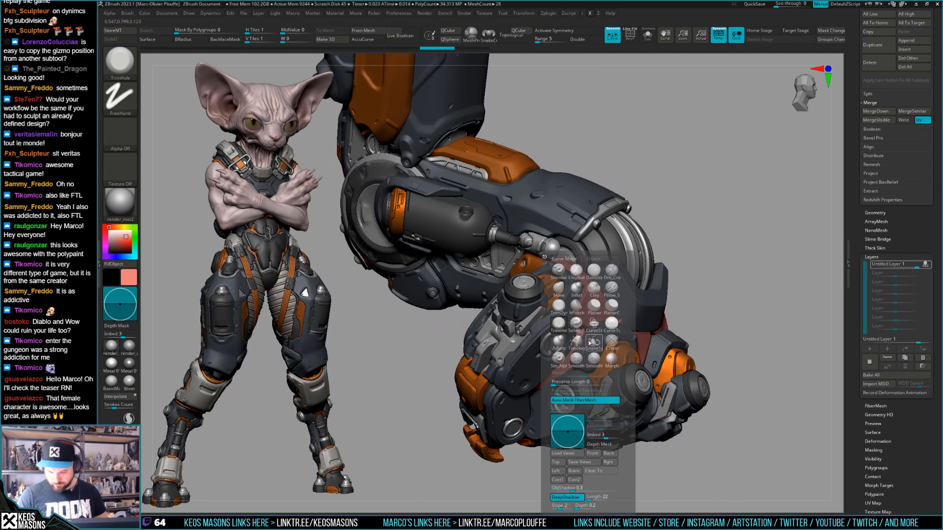
pyautogui.click(577, 272)
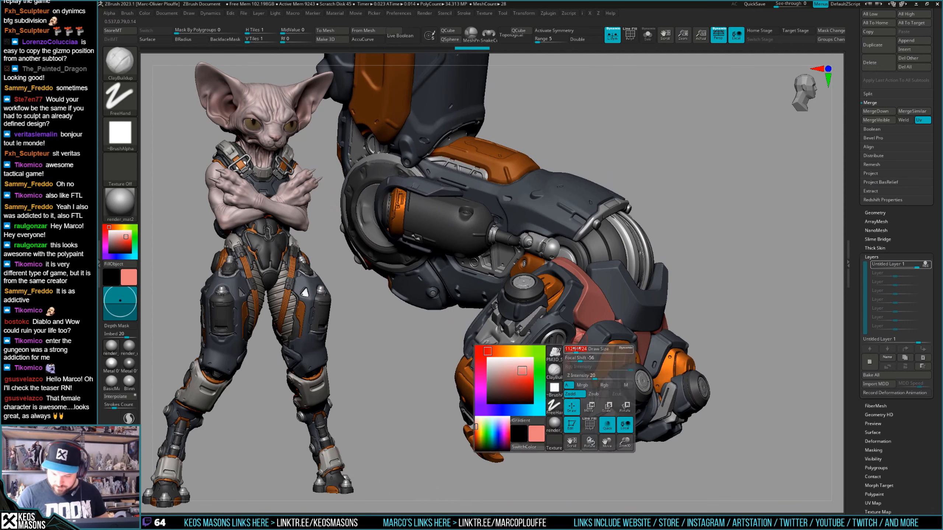
pyautogui.moveTo(572, 363); pyautogui.dragTo(580, 338, button='right')
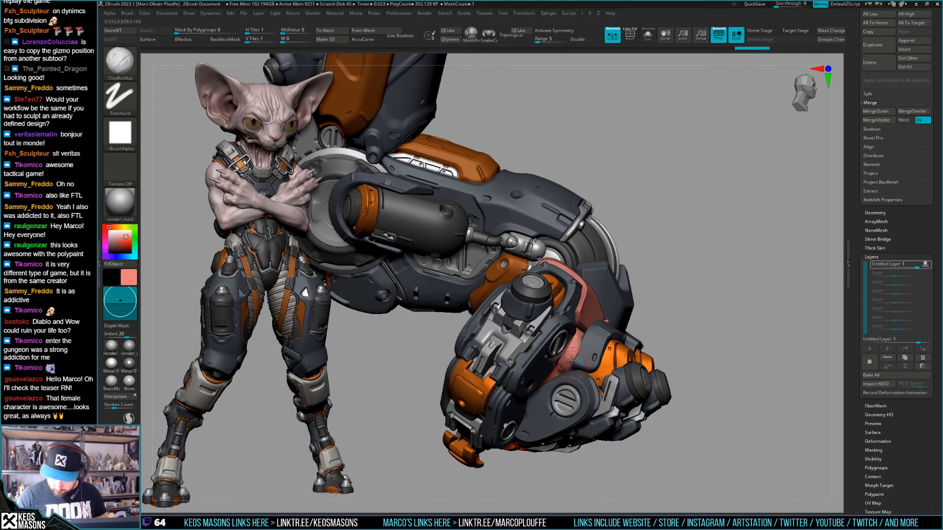
pyautogui.keyDown('shift'); pyautogui.moveTo(576, 367); pyautogui.dragTo(572, 351); pyautogui.keyUp('shift')
pyautogui.moveTo(572, 357)
pyautogui.mouseDown(button='right')
pyautogui.moveTo(602, 341)
pyautogui.moveTo(571, 343)
pyautogui.moveTo(594, 346)
pyautogui.moveTo(623, 316)
pyautogui.mouseUp(button='right')
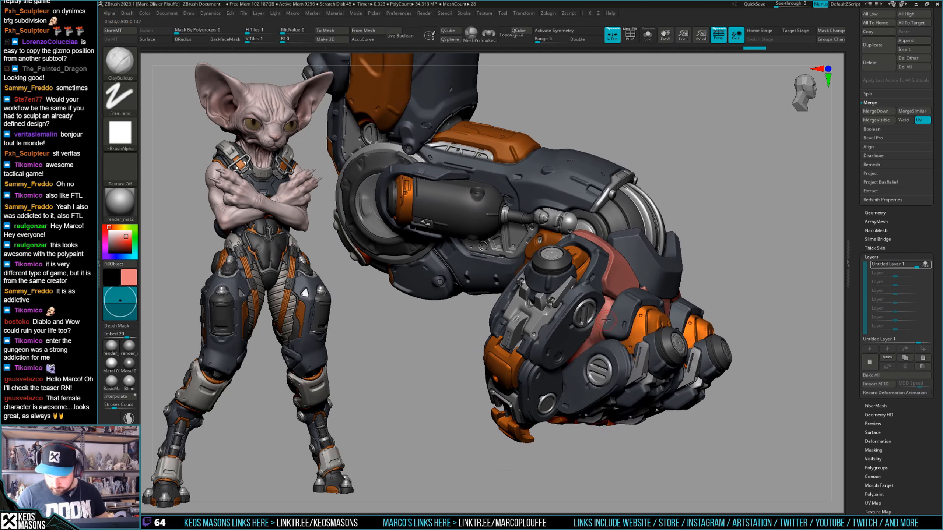
pyautogui.press('space')
pyautogui.click(638, 270)
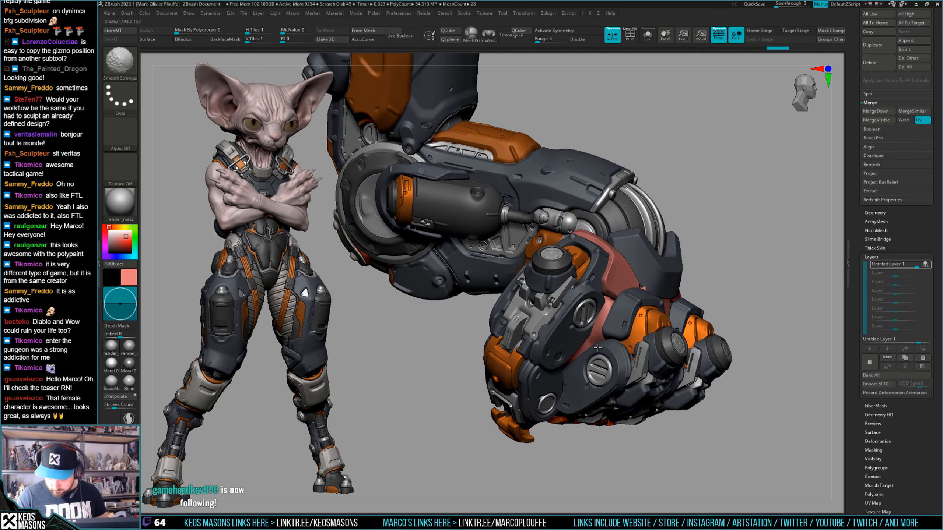
pyautogui.moveTo(602, 316)
pyautogui.mouseDown(button='right')
pyautogui.moveTo(603, 302)
pyautogui.moveTo(602, 331)
pyautogui.moveTo(588, 341)
pyautogui.moveTo(610, 301)
pyautogui.moveTo(615, 311)
pyautogui.moveTo(591, 331)
pyautogui.moveTo(609, 318)
pyautogui.mouseUp(button='right')
# Carve a groove into the base block's side face with the DamStandard brush and check it with the block isolated.
pyautogui.press('shift')
pyautogui.hotkey('alt', 's')
pyautogui.press('space')
pyautogui.click(627, 273)
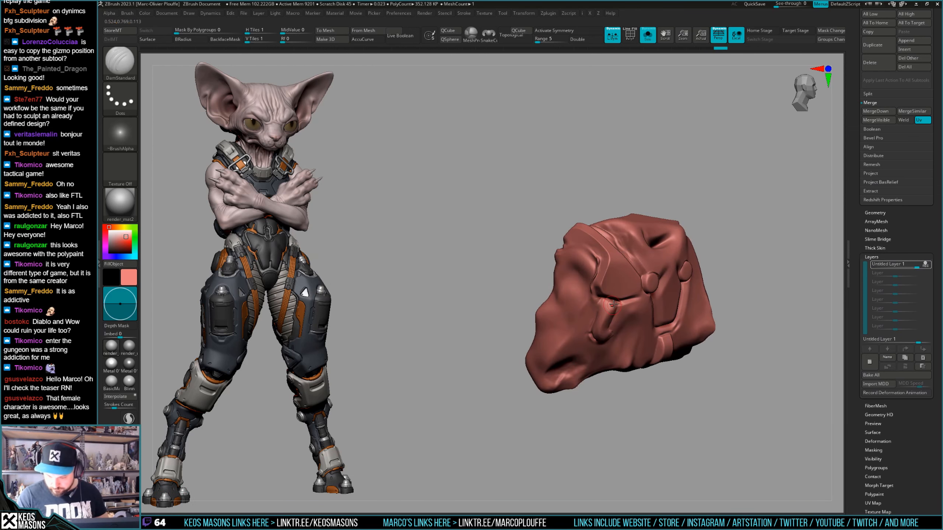
pyautogui.hotkey('alt', 's')
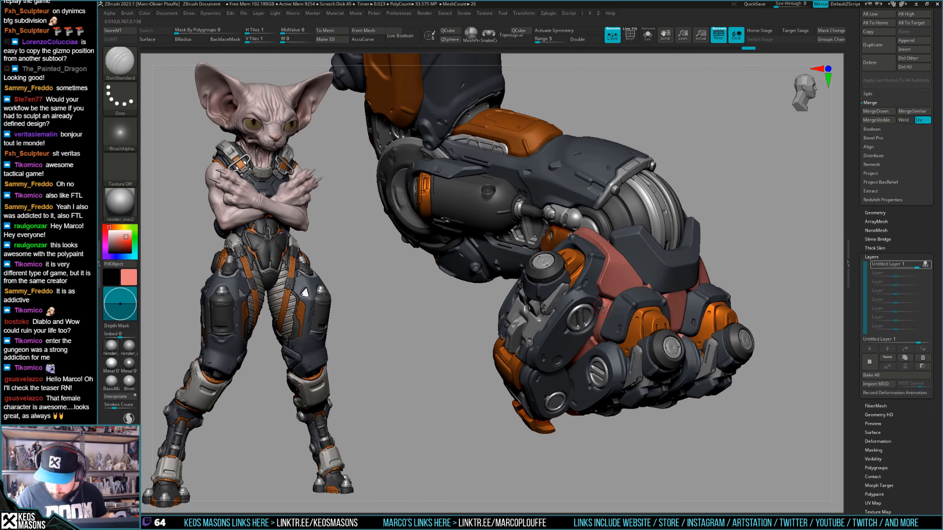
# Flatten the surface around the new side groove with the hPolish brush.
pyautogui.press('space')
pyautogui.click(611, 318)
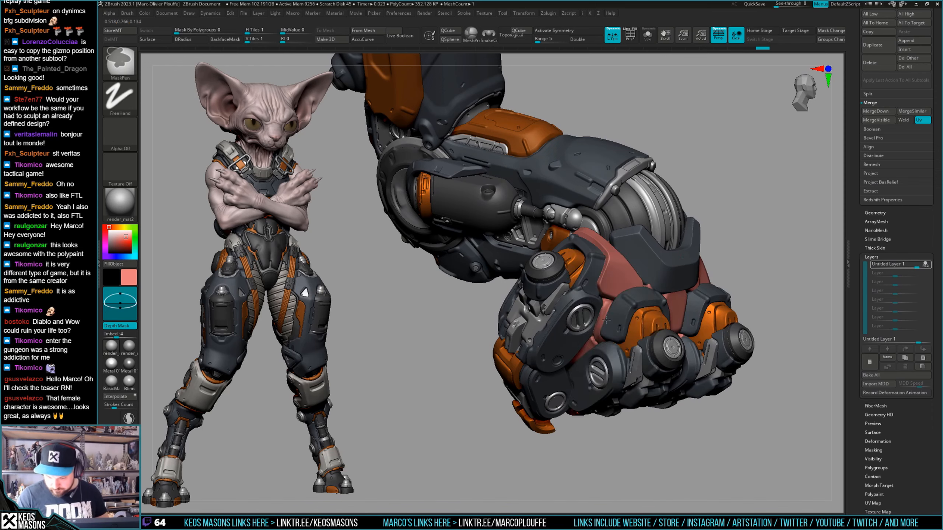
pyautogui.moveTo(611, 318); pyautogui.dragTo(611, 301, button='right')
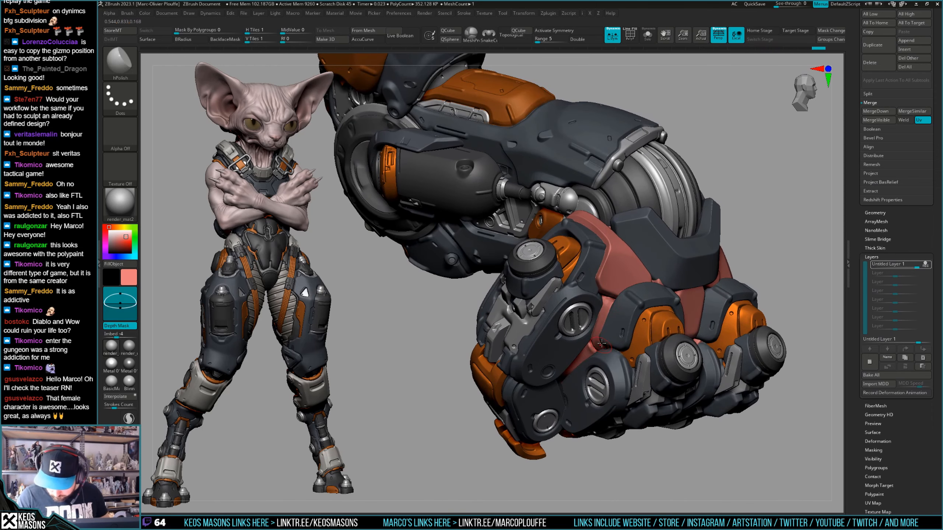
pyautogui.moveTo(602, 345); pyautogui.dragTo(597, 335, button='right')
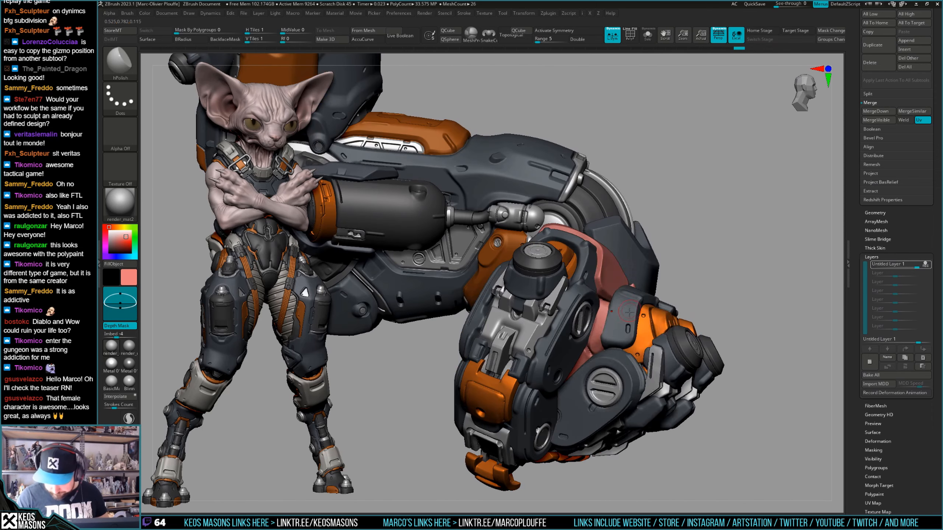
# Sharpen the edges of the base block's side groove with the Orb_Cracks brush, comparing the isolated block with the whole hand.
pyautogui.press('b')
pyautogui.click(609, 308)
pyautogui.keyDown('ctrl'); pyautogui.moveTo(609, 308); pyautogui.dragTo(611, 306, button='right'); pyautogui.keyUp('ctrl')
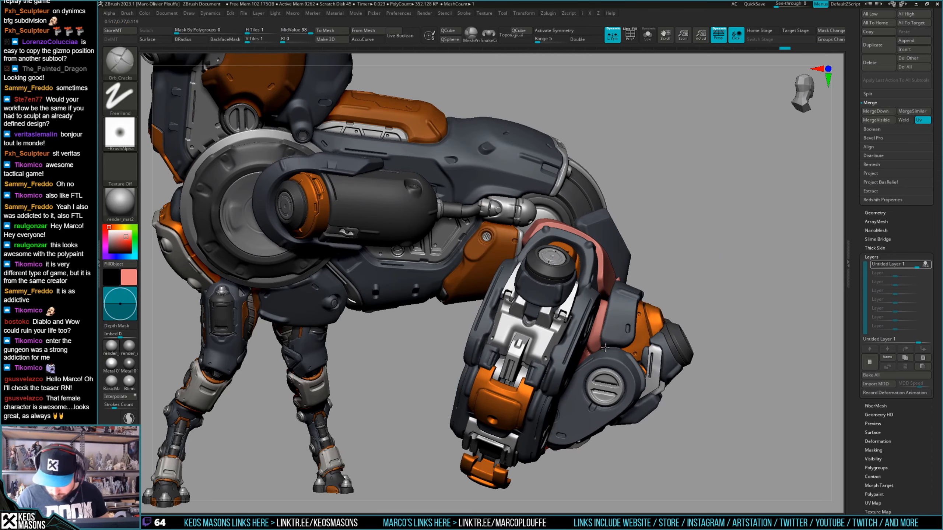
pyautogui.moveTo(590, 357)
pyautogui.mouseDown(button='right')
pyautogui.moveTo(689, 321)
pyautogui.moveTo(704, 336)
pyautogui.moveTo(687, 306)
pyautogui.mouseUp(button='right')
pyautogui.press('b')
pyautogui.click(585, 307)
pyautogui.moveTo(590, 319)
pyautogui.keyDown('ctrl'); pyautogui.mouseDown(button='right')
pyautogui.moveTo(582, 336)
pyautogui.moveTo(574, 320)
pyautogui.moveTo(573, 329)
pyautogui.mouseUp(button='right'); pyautogui.keyUp('ctrl')
pyautogui.press('b')
pyautogui.click(577, 329)
pyautogui.hotkey('alt', 's')
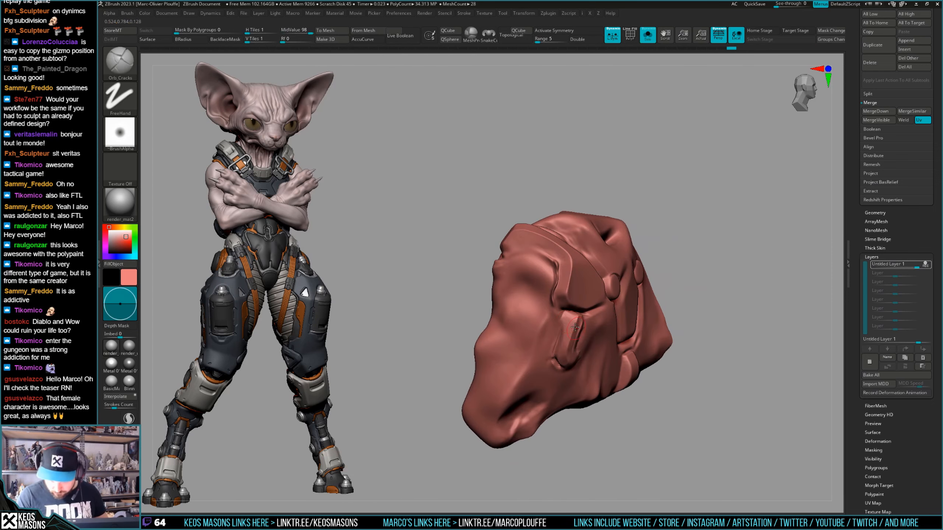
pyautogui.hotkey('alt', 's')
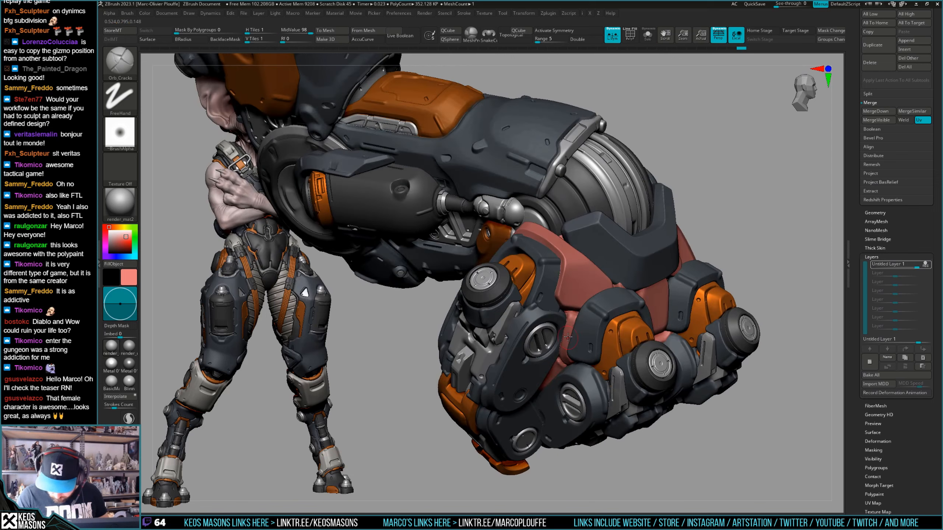
pyautogui.hotkey('alt', 's')
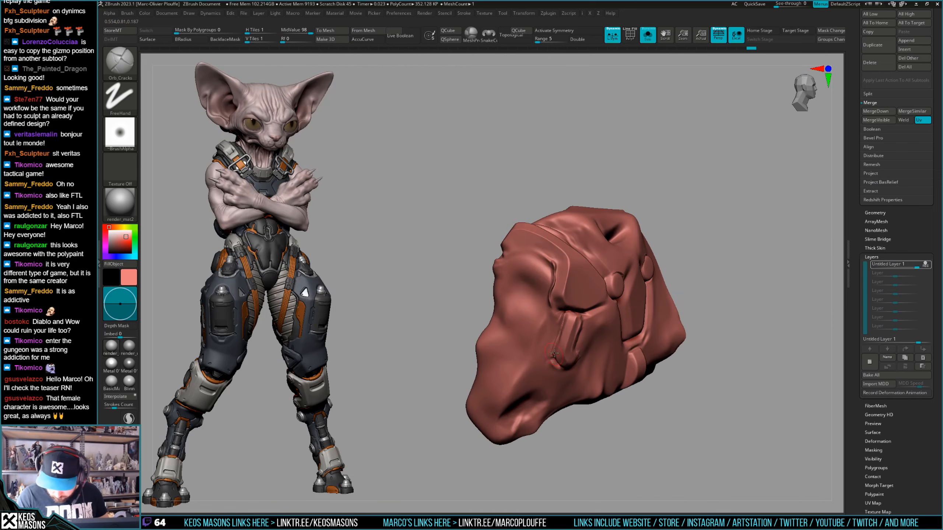
# Smooth and refine the raised strip beside the side groove, checking it both isolated and among the surrounding hand parts.
pyautogui.hotkey('alt', 's')
pyautogui.moveTo(554, 354); pyautogui.dragTo(569, 319, button='right')
pyautogui.keyDown('shift'); pyautogui.moveTo(568, 315); pyautogui.dragTo(569, 319); pyautogui.keyUp('shift')
pyautogui.moveTo(569, 327)
pyautogui.keyDown('ctrl'); pyautogui.mouseDown(button='right')
pyautogui.moveTo(571, 387)
pyautogui.moveTo(586, 372)
pyautogui.moveTo(567, 339)
pyautogui.moveTo(530, 366)
pyautogui.moveTo(751, 286)
pyautogui.moveTo(724, 337)
pyautogui.moveTo(792, 303)
pyautogui.moveTo(612, 314)
pyautogui.moveTo(596, 354)
pyautogui.moveTo(600, 318)
pyautogui.moveTo(584, 309)
pyautogui.moveTo(533, 365)
pyautogui.mouseUp(button='right'); pyautogui.keyUp('ctrl')
pyautogui.hotkey('alt', 's')
pyautogui.hotkey('alt', 's')
pyautogui.press('space')
pyautogui.click(607, 322)
pyautogui.hotkey('alt', 's')
pyautogui.hotkey('alt', 's')
pyautogui.moveTo(576, 357); pyautogui.dragTo(546, 357, button='right')
# Ghost the surrounding parts and stamp a round TrimHole stud beside the side cap's lower corner, undoing the misplaced trials.
pyautogui.press('b')
pyautogui.hotkey('shift', 't')
pyautogui.hotkey('shift', 't')
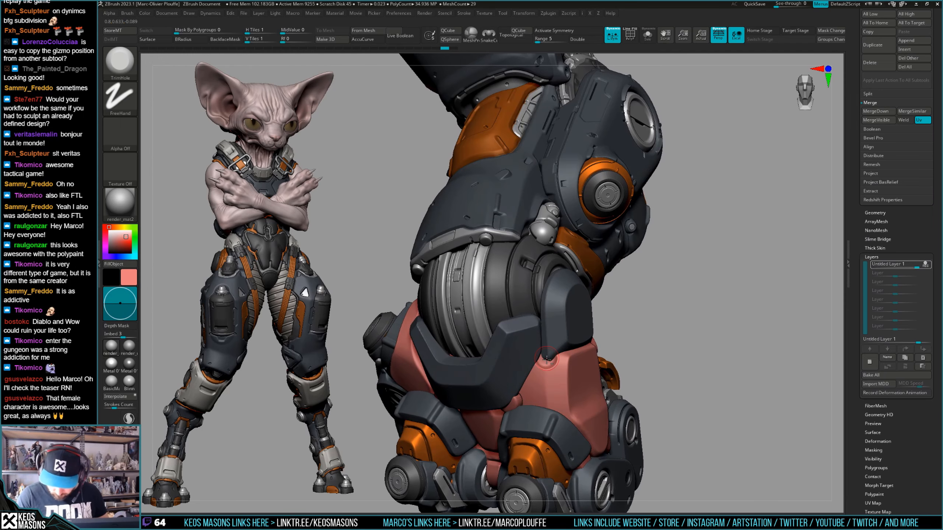
pyautogui.hotkey('shift', 't')
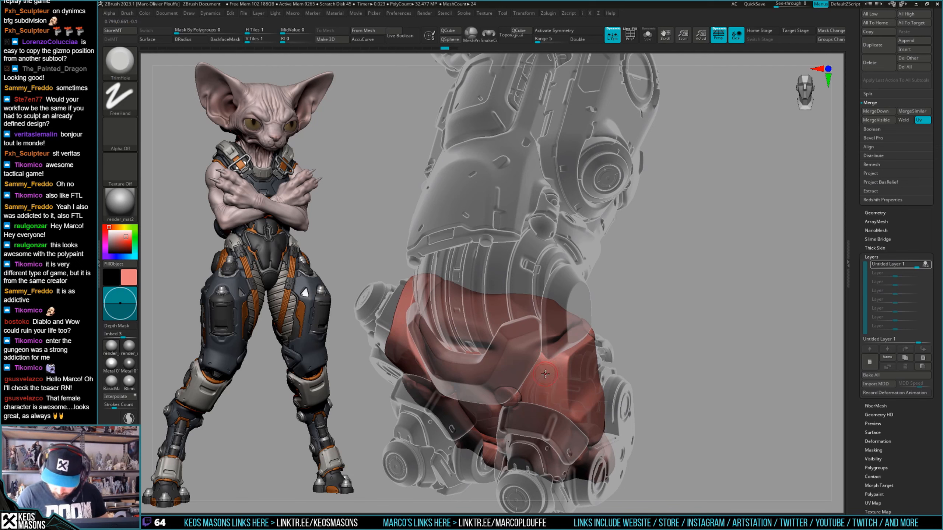
pyautogui.moveTo(545, 374); pyautogui.dragTo(546, 355)
pyautogui.hotkey('ctrl', 'z')
pyautogui.moveTo(548, 357)
pyautogui.mouseDown(button='right')
pyautogui.moveTo(510, 334)
pyautogui.moveTo(545, 375)
pyautogui.mouseUp(button='right')
pyautogui.moveTo(545, 376); pyautogui.dragTo(546, 359)
pyautogui.hotkey('ctrl', 'z')
pyautogui.hotkey('ctrl', 'z')
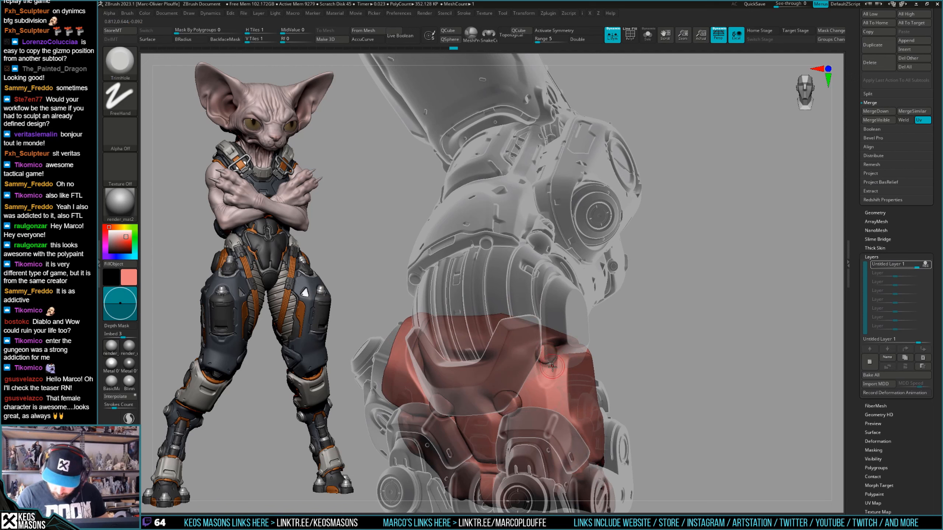
pyautogui.hotkey('ctrl', 'z')
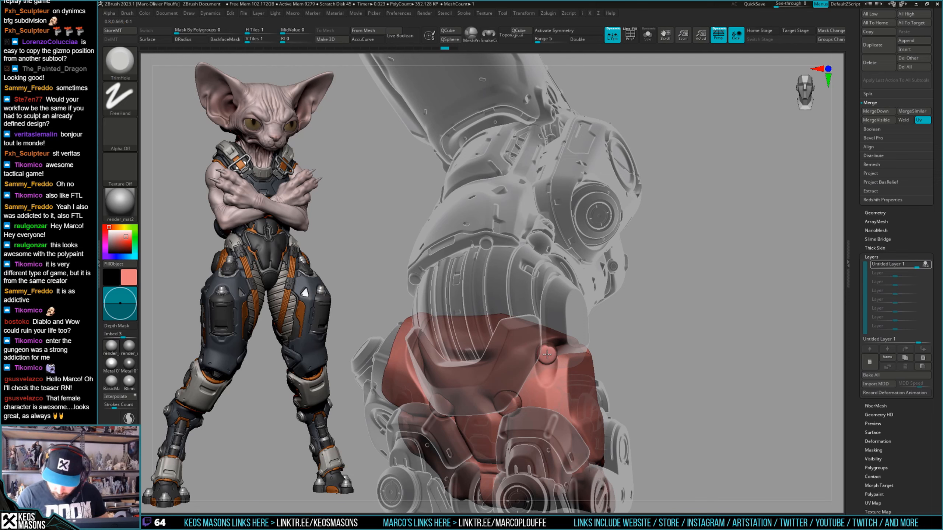
# Stamp another round stud at the side panel's opposite upper corner, with the surrounding parts shown solid.
pyautogui.hotkey('shift', 't')
pyautogui.moveTo(706, 316)
pyautogui.mouseDown()
pyautogui.moveTo(769, 319)
pyautogui.moveTo(730, 324)
pyautogui.moveTo(710, 348)
pyautogui.moveTo(716, 354)
pyautogui.moveTo(586, 379)
pyautogui.mouseUp()
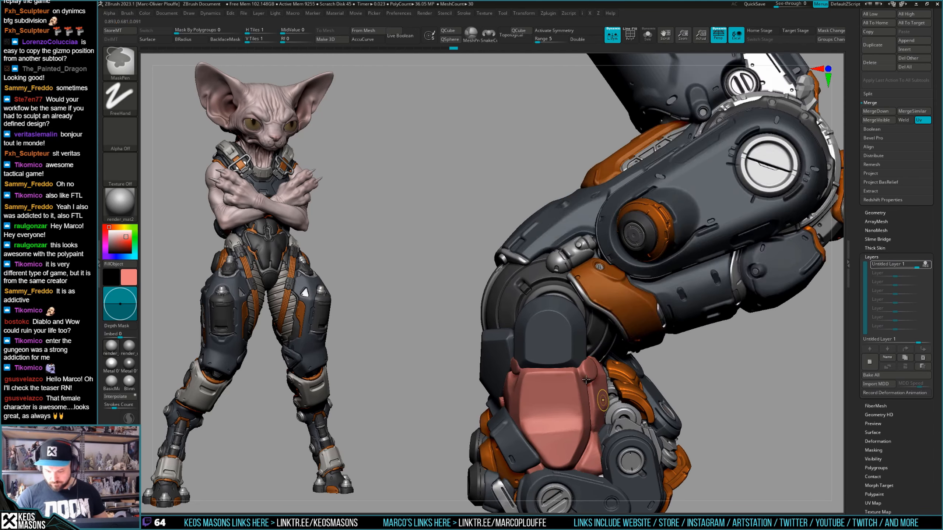
pyautogui.moveTo(585, 379); pyautogui.dragTo(581, 371, button='right')
# Store a morph target for the base block with Untitled Layer 1's recording switched off, and resume recording on it.
pyautogui.click(925, 264)
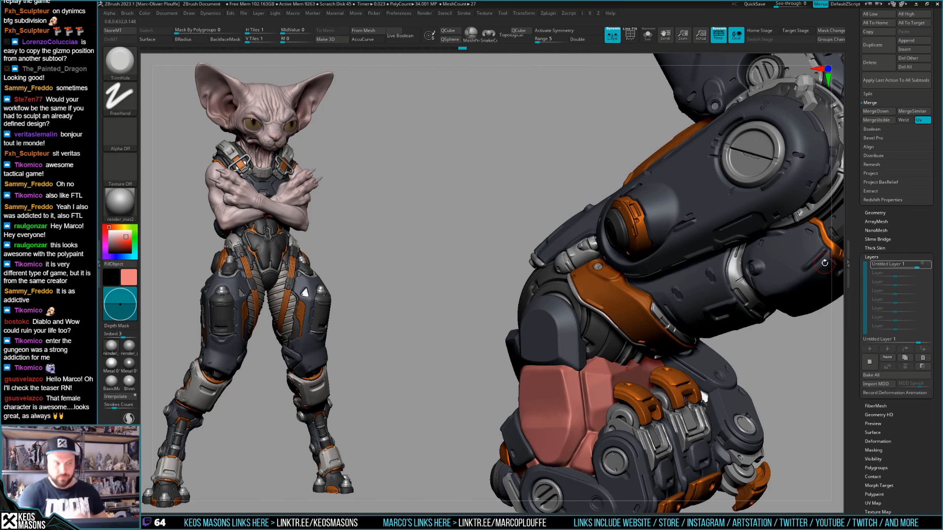
pyautogui.hotkey('ctrl', 'm')
pyautogui.click(923, 265)
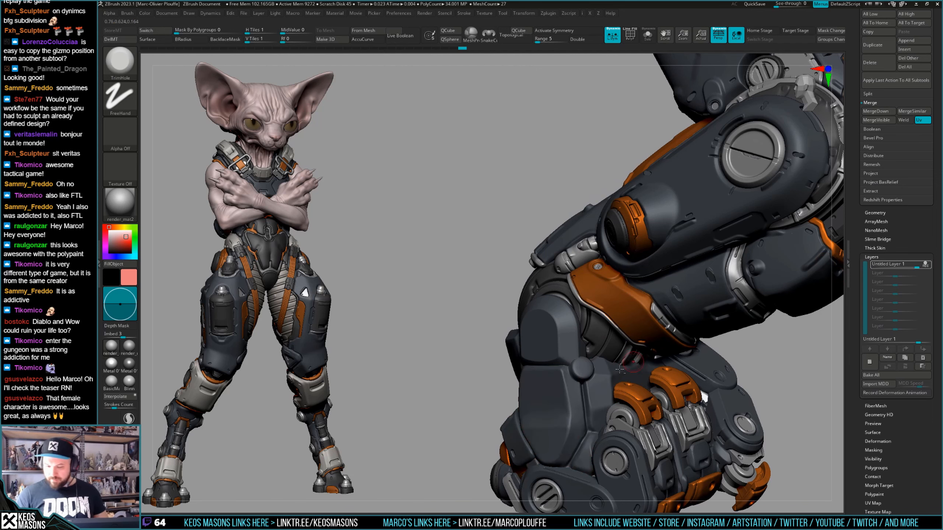
# Erase the stud at the side panel's upper corner with the Morph brush.
pyautogui.keyDown('alt'); pyautogui.moveTo(622, 428); pyautogui.dragTo(599, 383, button='right'); pyautogui.keyUp('alt')
pyautogui.rightClick(599, 383)
pyautogui.press('b')
pyautogui.press('m')
pyautogui.press('o')
pyautogui.moveTo(557, 321); pyautogui.dragTo(555, 318)
pyautogui.moveTo(554, 318); pyautogui.dragTo(550, 328, button='right')
pyautogui.moveTo(556, 322); pyautogui.dragTo(562, 318)
pyautogui.moveTo(564, 327); pyautogui.dragTo(585, 341, button='right')
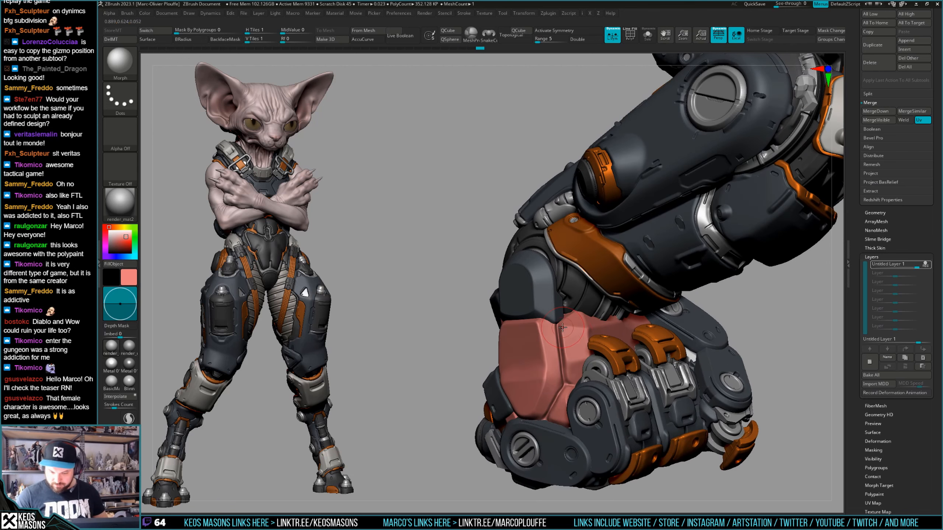
# Stamp a round TrimHole stud at the upper end of the side panel's vertical groove, with the surrounding hand parts ghosted.
pyautogui.press('b')
pyautogui.press('t')
pyautogui.press('h')
pyautogui.rightClick(463, 388)
pyautogui.moveTo(483, 367); pyautogui.dragTo(586, 358, button='right')
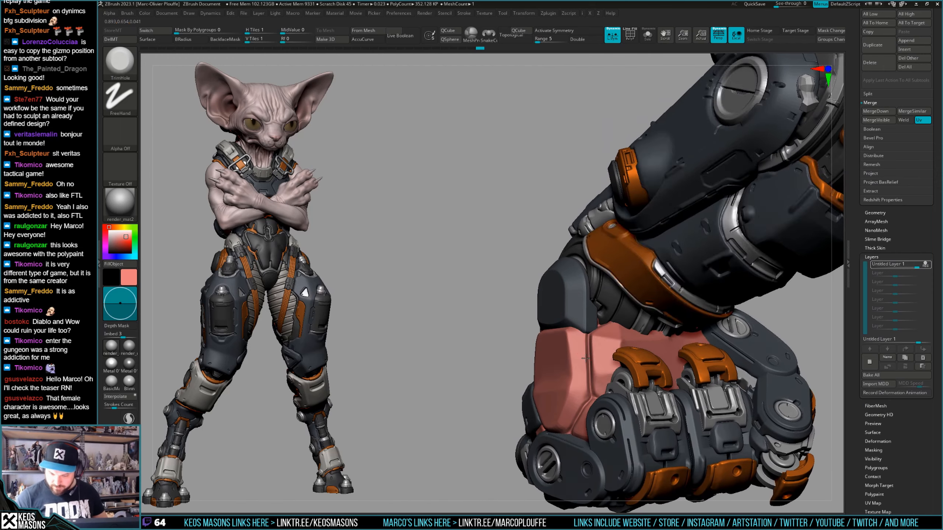
pyautogui.hotkey('shift', 'ctrl', 't')
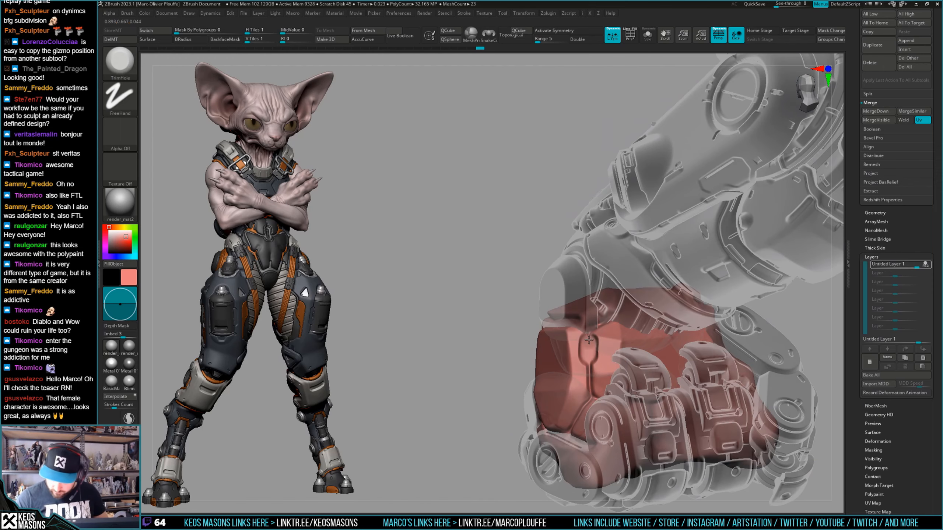
pyautogui.moveTo(588, 340); pyautogui.dragTo(590, 350, button='right')
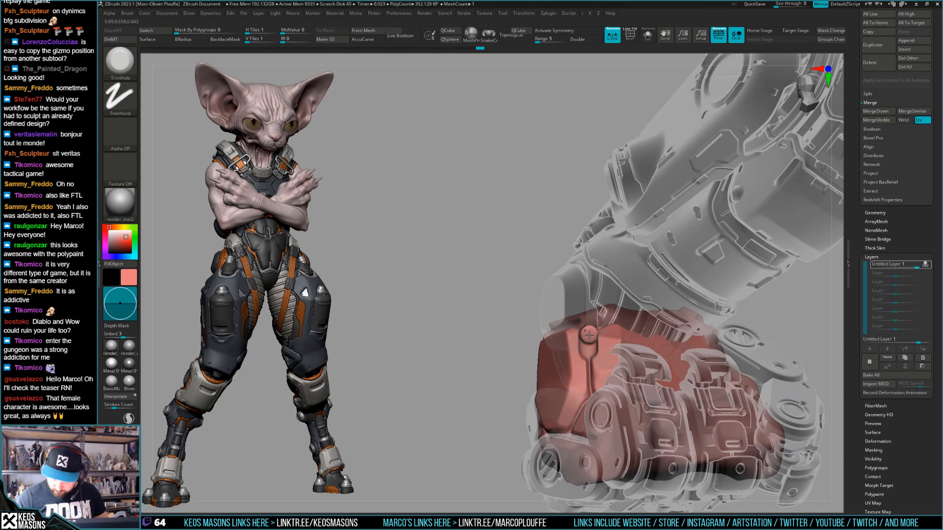
pyautogui.hotkey('ctrl', 'shift', 't')
pyautogui.moveTo(589, 335)
pyautogui.mouseDown(button='right')
pyautogui.moveTo(711, 342)
pyautogui.moveTo(557, 346)
pyautogui.moveTo(547, 377)
pyautogui.moveTo(604, 338)
pyautogui.mouseUp(button='right')
pyautogui.hotkey('ctrl', 'shift', 't')
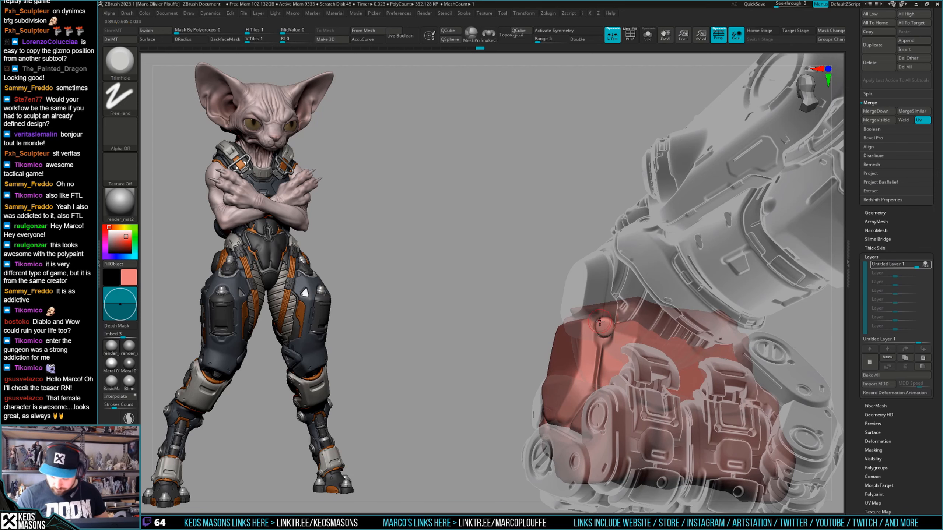
# Restamp the round stud at the vertical groove's upper end, comparing it with the hand parts shown solid and ghosted.
pyautogui.moveTo(600, 321)
pyautogui.mouseDown(button='right')
pyautogui.moveTo(609, 363)
pyautogui.moveTo(560, 320)
pyautogui.moveTo(556, 343)
pyautogui.mouseUp(button='right')
pyautogui.hotkey('ctrl', 'shift', 't')
pyautogui.hotkey('ctrl', 'shift', 't')
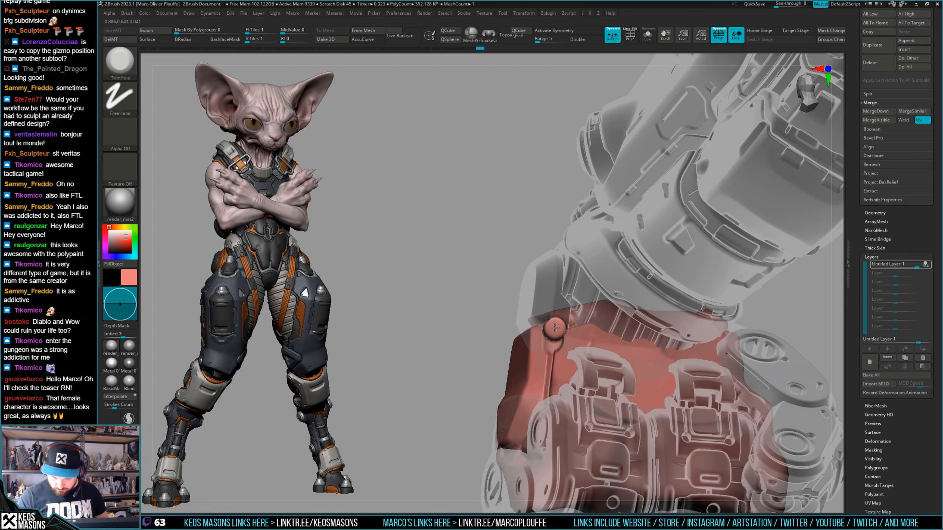
pyautogui.hotkey('ctrl', 'shift', 't')
pyautogui.moveTo(556, 329)
pyautogui.mouseDown(button='right')
pyautogui.moveTo(570, 365)
pyautogui.moveTo(519, 336)
pyautogui.moveTo(566, 315)
pyautogui.moveTo(562, 341)
pyautogui.mouseUp(button='right')
pyautogui.hotkey('ctrl', 'shift', 't')
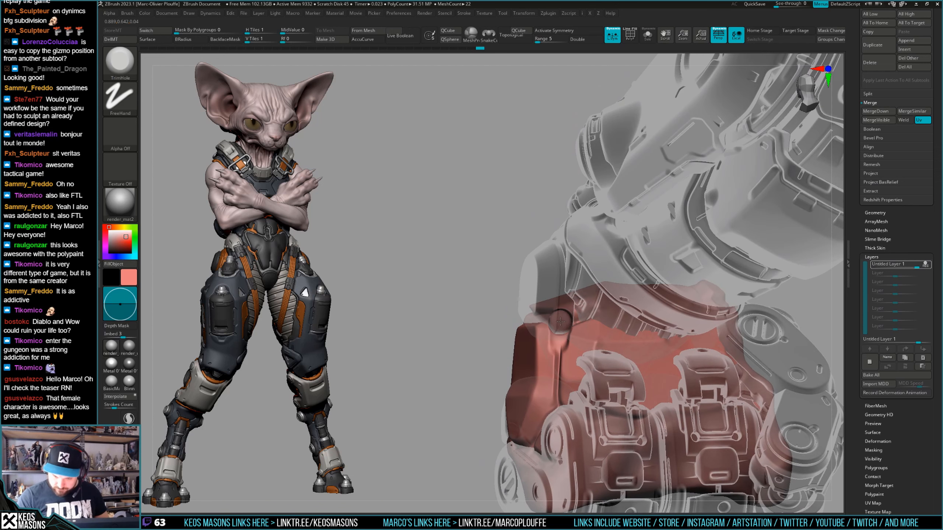
pyautogui.moveTo(560, 320); pyautogui.dragTo(559, 321)
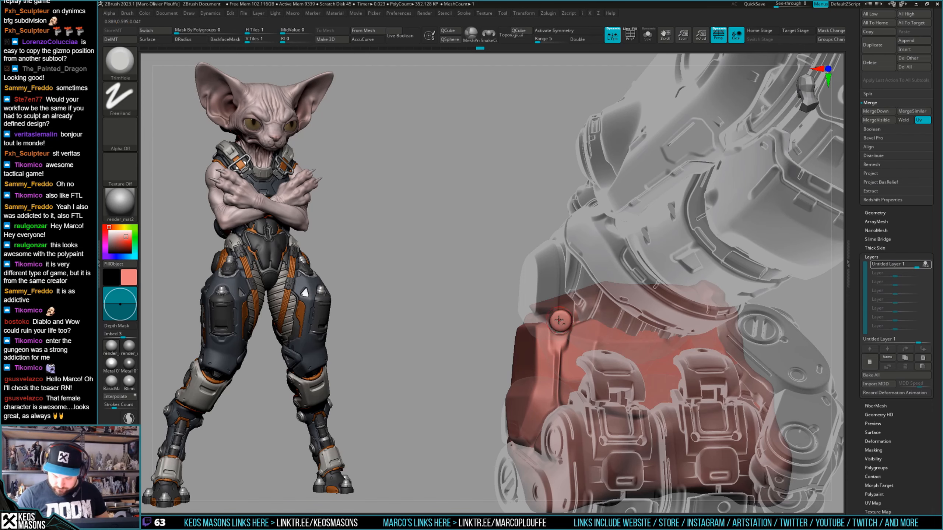
pyautogui.moveTo(560, 327)
pyautogui.mouseDown(button='right')
pyautogui.moveTo(594, 340)
pyautogui.moveTo(570, 356)
pyautogui.moveTo(577, 310)
pyautogui.mouseUp(button='right')
# Undo the last change to the groove's stud and stamp it again at the side panel's upper corner.
pyautogui.hotkey('ctrl', 'shift', 't')
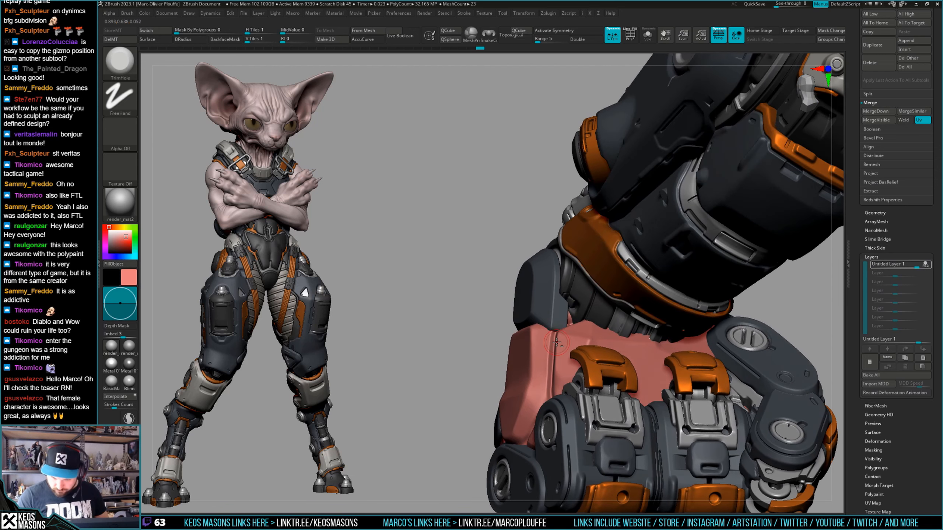
pyautogui.hotkey('ctrl', 'shift', 't')
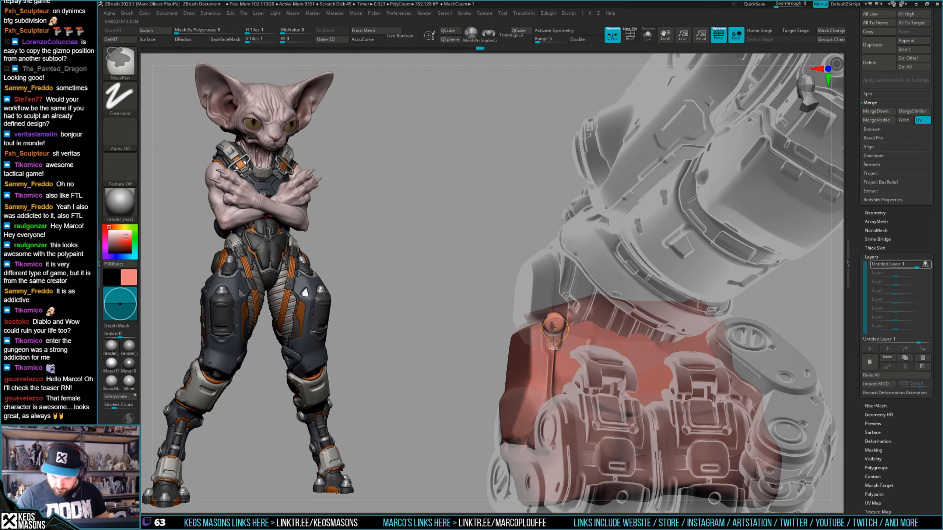
pyautogui.hotkey('ctrl', 'z')
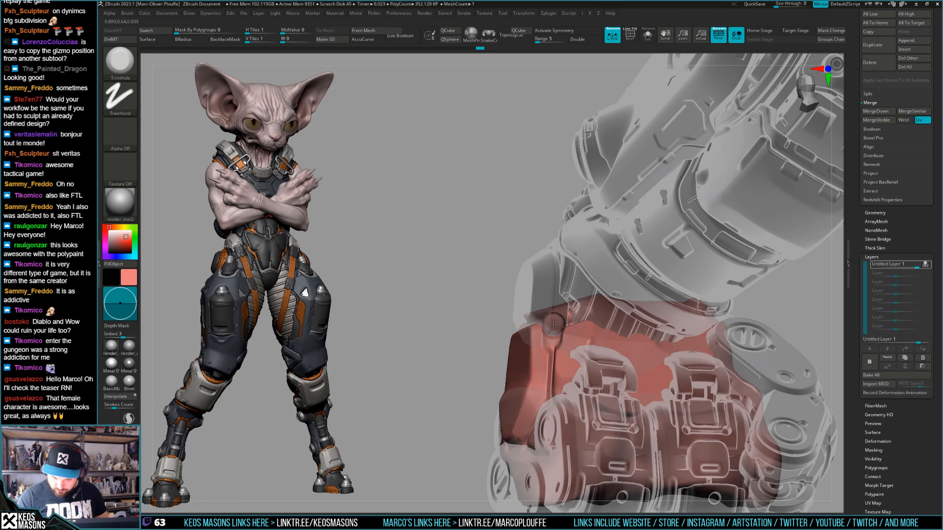
pyautogui.moveTo(569, 335)
pyautogui.mouseDown(button='right')
pyautogui.moveTo(583, 350)
pyautogui.moveTo(692, 333)
pyautogui.moveTo(531, 365)
pyautogui.mouseUp(button='right')
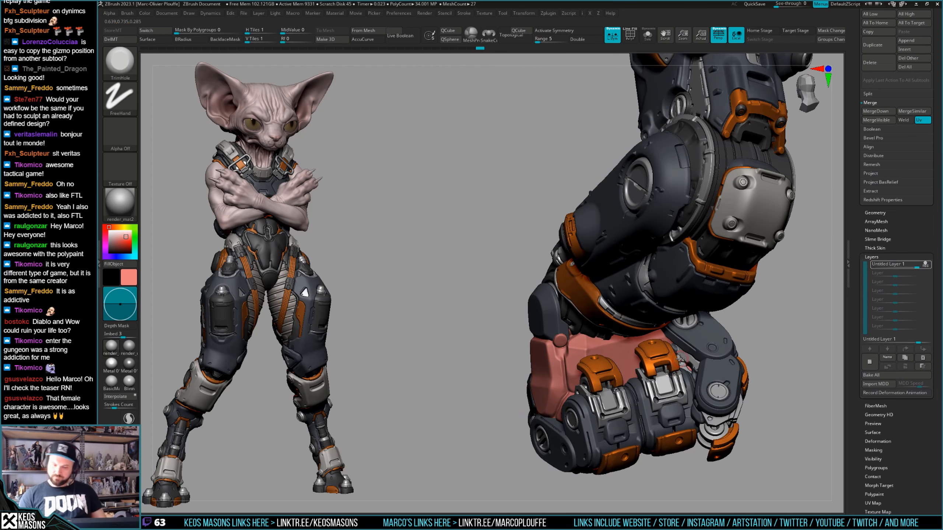
# Polish the surface beside the side panel's vertical groove with the hPolish brush, with the base block isolated.
pyautogui.moveTo(621, 340)
pyautogui.mouseDown(button='right')
pyautogui.moveTo(630, 344)
pyautogui.moveTo(596, 335)
pyautogui.mouseUp(button='right')
pyautogui.press('x')
pyautogui.click(585, 305)
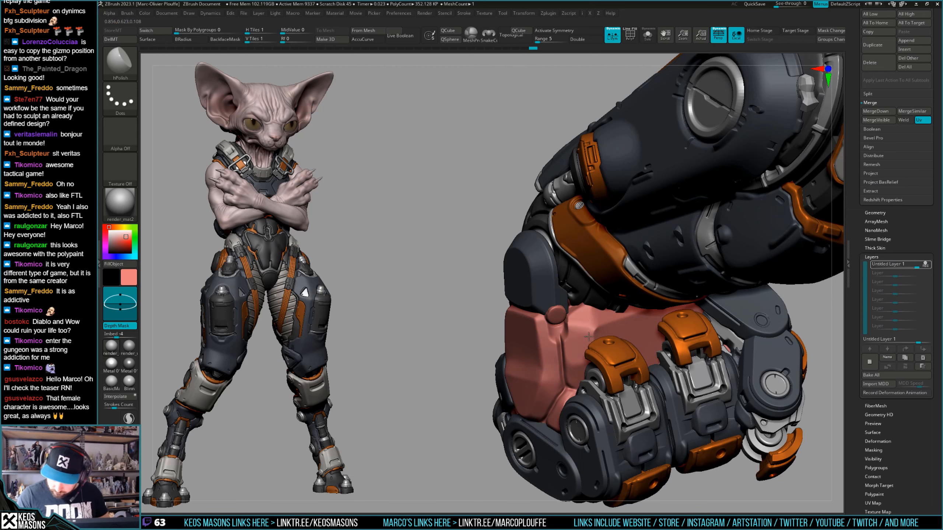
pyautogui.hotkey('ctrl', 'shift', 's')
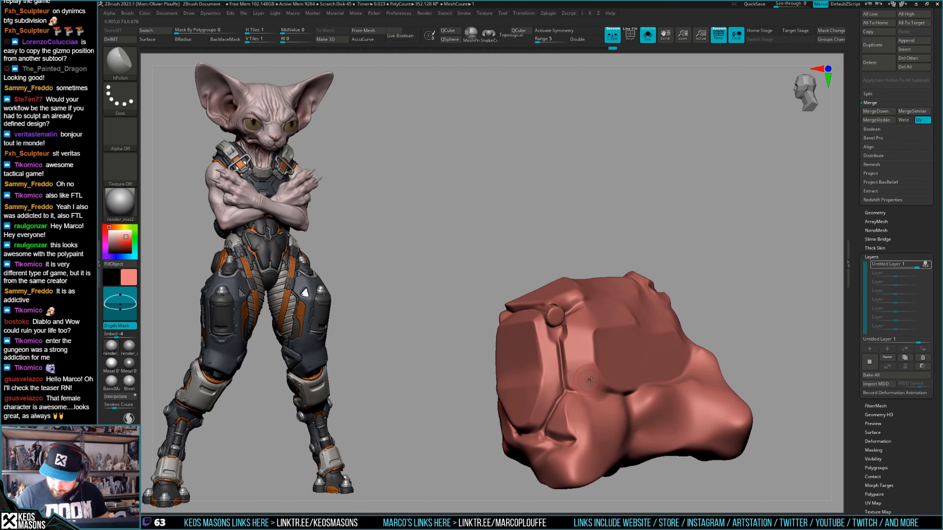
pyautogui.hotkey('ctrl', 'shift', 's')
# Carve a groove with the Orb_Cracks brush from the foot of the vertical groove along the side face's lower edge.
pyautogui.moveTo(591, 381)
pyautogui.mouseDown(button='right')
pyautogui.moveTo(609, 379)
pyautogui.moveTo(602, 388)
pyautogui.moveTo(590, 344)
pyautogui.moveTo(570, 366)
pyautogui.moveTo(594, 344)
pyautogui.moveTo(585, 339)
pyautogui.mouseUp(button='right')
pyautogui.rightClick(570, 366)
pyautogui.press('1')
pyautogui.click(594, 315)
pyautogui.hotkey('ctrl', 'shift', 's')
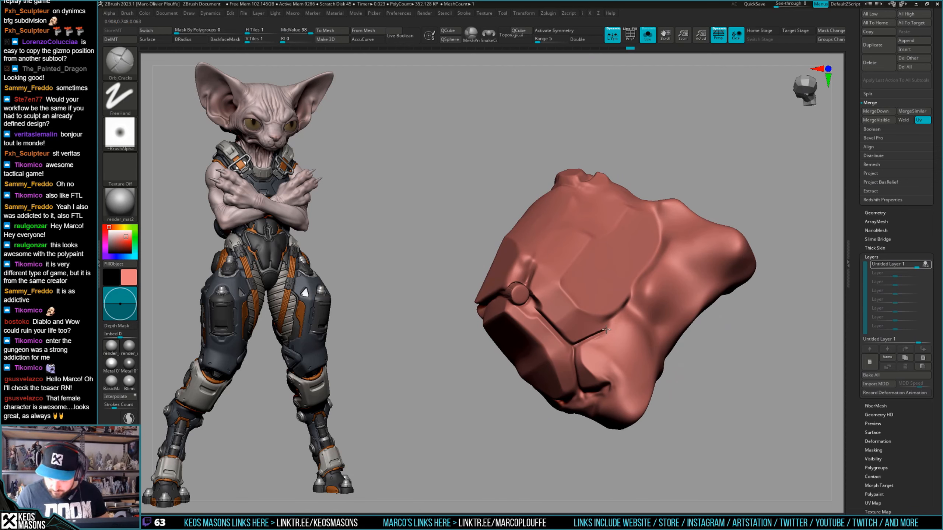
# Stamp a small round stud with the TrimHole brush where the grooves meet at the foot of the vertical groove.
pyautogui.moveTo(610, 321)
pyautogui.mouseDown(button='right')
pyautogui.moveTo(600, 320)
pyautogui.moveTo(615, 300)
pyautogui.moveTo(607, 319)
pyautogui.moveTo(592, 311)
pyautogui.moveTo(616, 374)
pyautogui.moveTo(597, 376)
pyautogui.moveTo(595, 323)
pyautogui.mouseUp(button='right')
pyautogui.hotkey('alt', 's')
pyautogui.press('b')
pyautogui.press('t')
pyautogui.press('h')
pyautogui.click(592, 312)
pyautogui.press('space')
pyautogui.click(592, 342)
pyautogui.moveTo(594, 322); pyautogui.dragTo(586, 329, button='right')
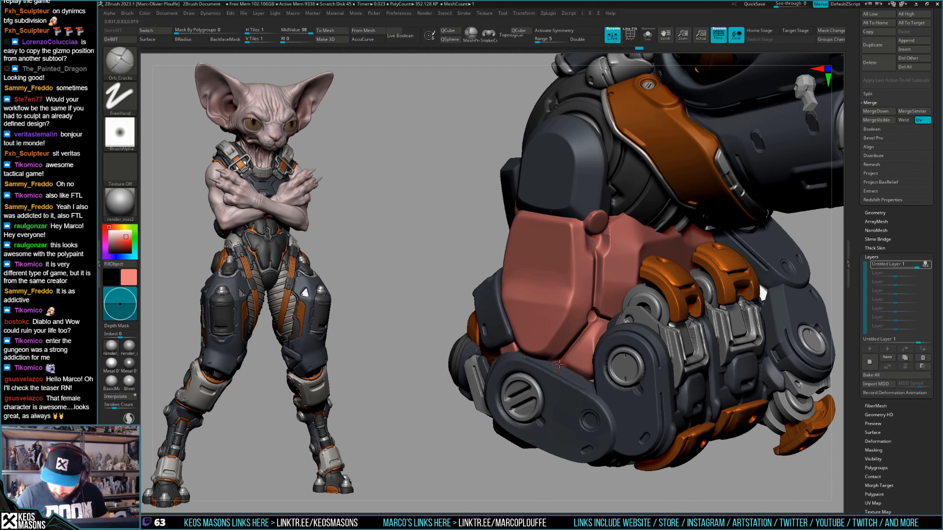
# Carve an Orb_Cracks groove along the lower edge of the small triangular facet below the small stud, ghosting the surrounding hand parts.
pyautogui.moveTo(604, 351); pyautogui.dragTo(627, 353, button='right')
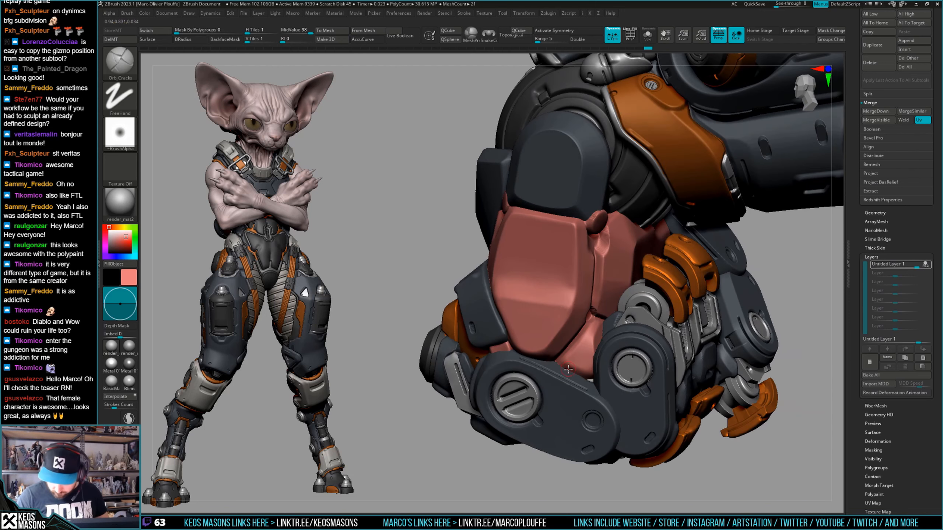
pyautogui.hotkey('shift', 's')
pyautogui.hotkey('shift', 's')
pyautogui.hotkey('shift', 't')
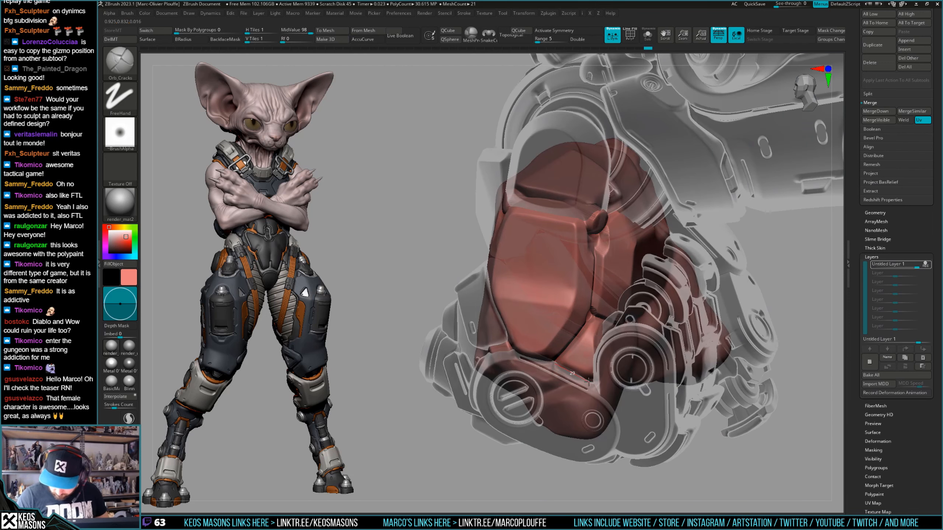
pyautogui.moveTo(590, 380); pyautogui.dragTo(584, 378, button='right')
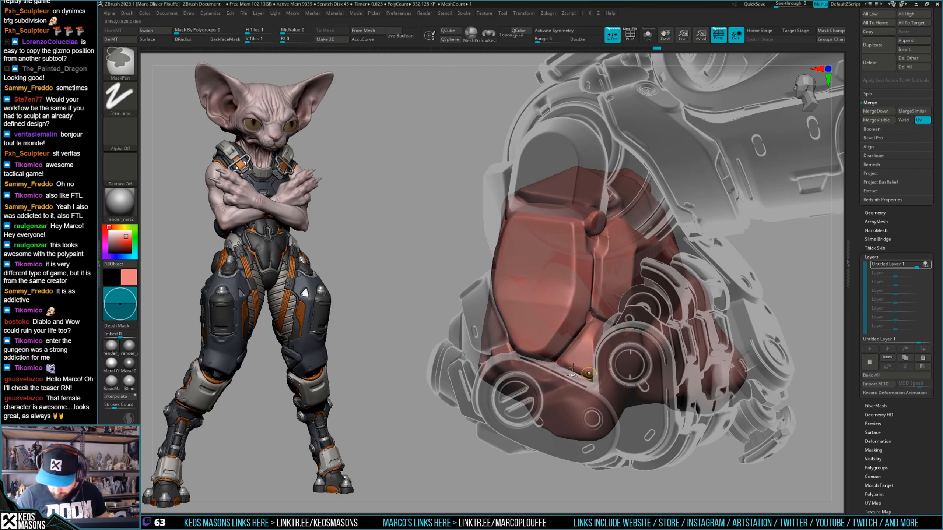
pyautogui.press('space')
pyautogui.moveTo(555, 364); pyautogui.dragTo(589, 382)
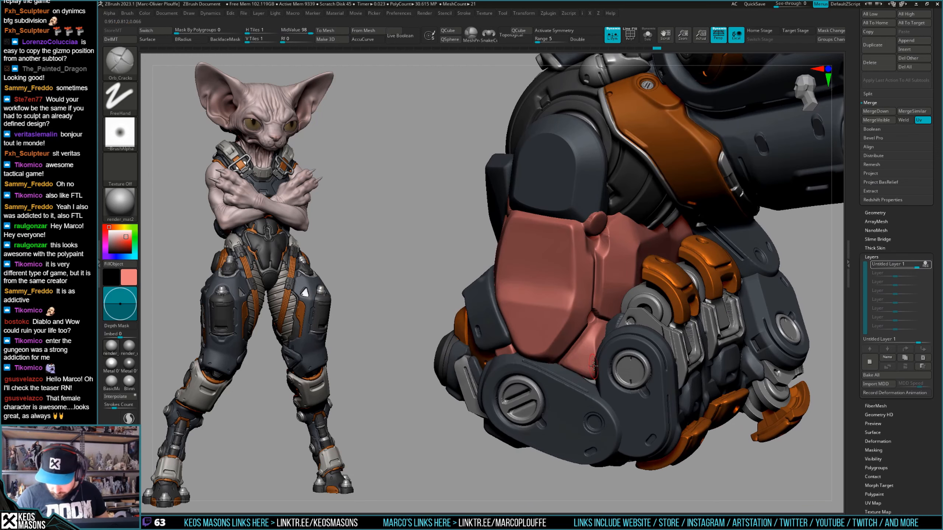
# Polish the surfaces around the small stud and along the large panel's lower edge with the hPolish brush on the isolated block.
pyautogui.moveTo(598, 364); pyautogui.dragTo(577, 345, button='right')
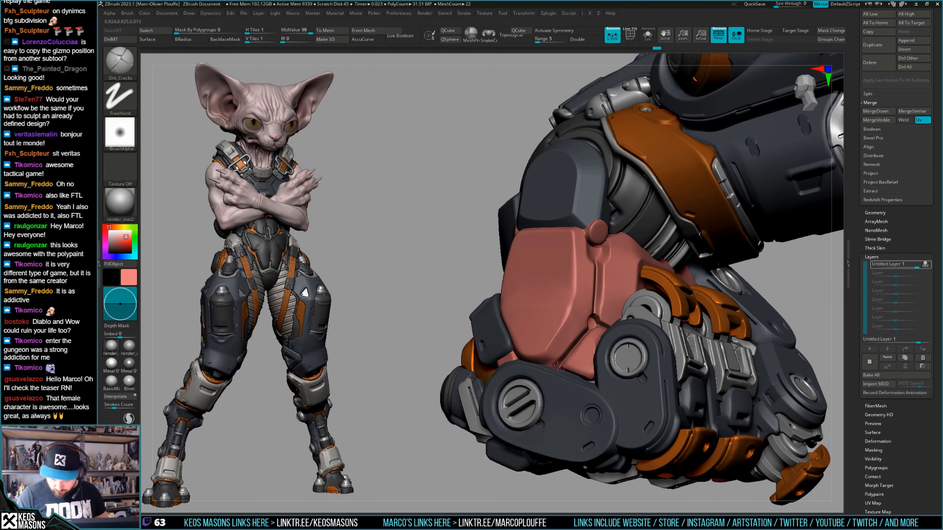
pyautogui.hotkey('shift', 'alt', 's')
pyautogui.hotkey('shift', 'alt', 's')
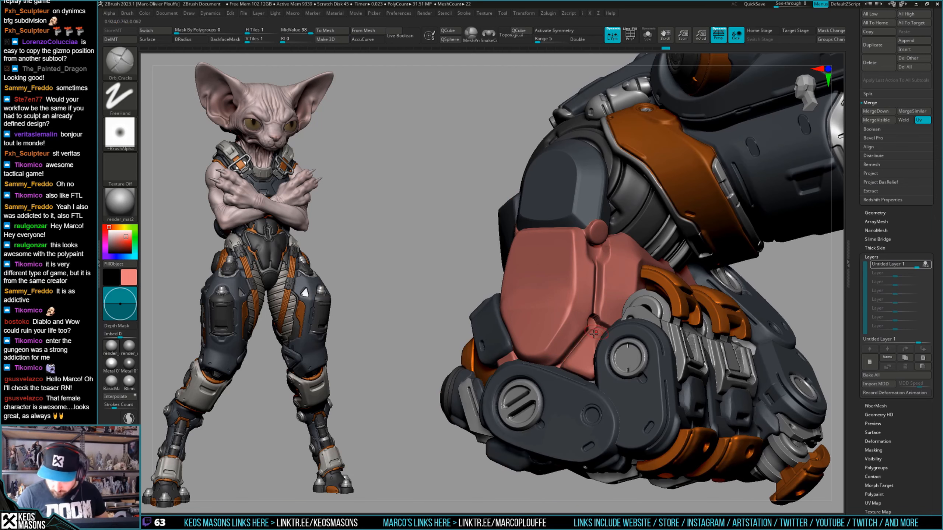
pyautogui.press('b')
pyautogui.press('h')
pyautogui.press('p')
pyautogui.hotkey('shift', 'alt', 's')
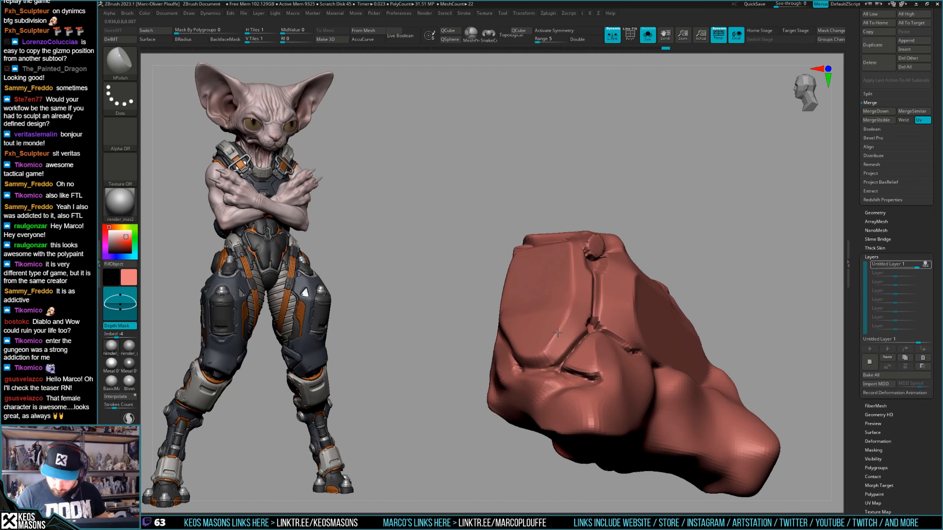
pyautogui.press('space')
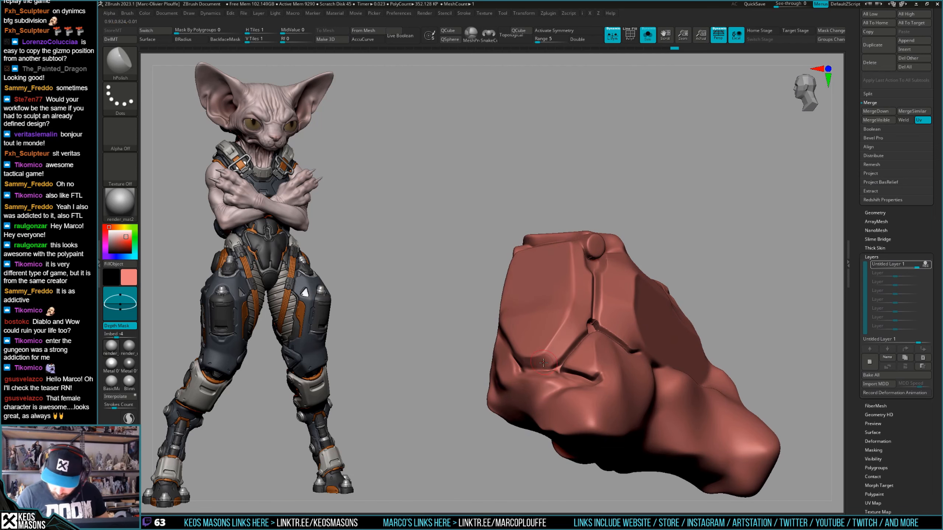
pyautogui.hotkey('shift', 'alt', 's')
pyautogui.press('space')
pyautogui.moveTo(544, 362); pyautogui.dragTo(538, 321, button='right')
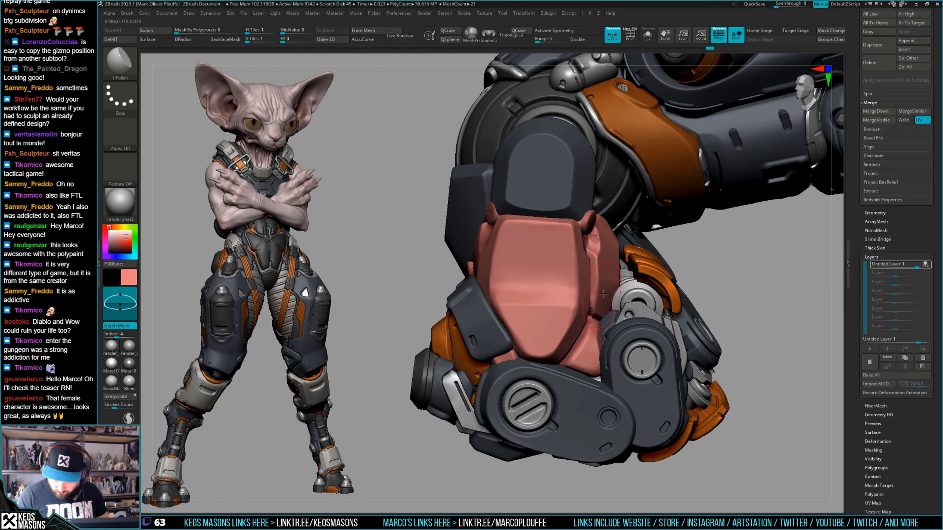
# Polish the lower half of the large front-facing panel with the hPolish brush.
pyautogui.moveTo(548, 316)
pyautogui.mouseDown()
pyautogui.moveTo(541, 331)
pyautogui.moveTo(540, 313)
pyautogui.mouseUp()
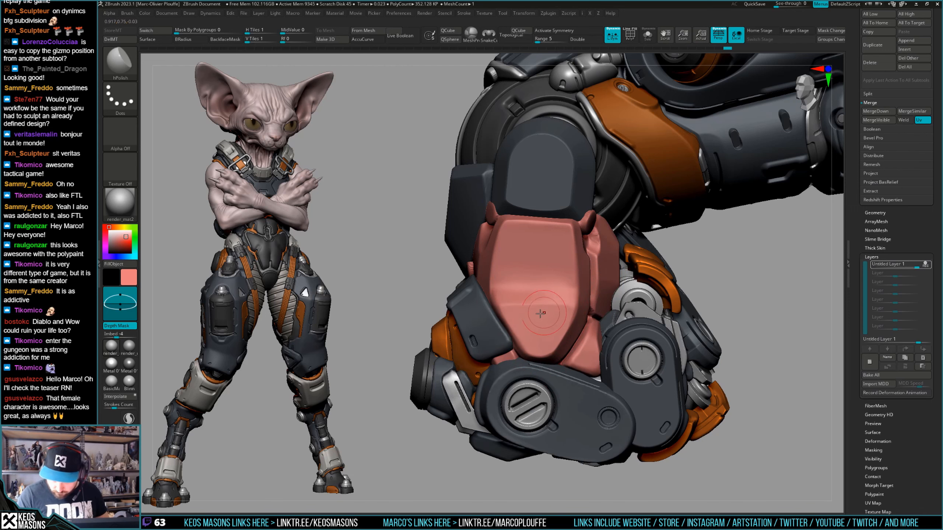
pyautogui.rightClick(565, 320)
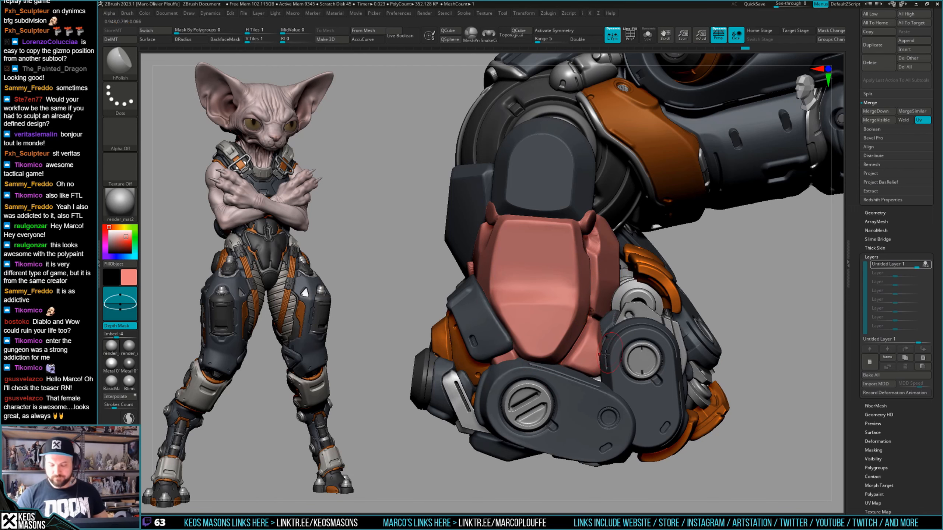
pyautogui.moveTo(606, 354); pyautogui.dragTo(591, 315, button='right')
# Flatten the recessed face beside the vertical groove with hPolish strokes on the isolated block.
pyautogui.hotkey('alt', 's')
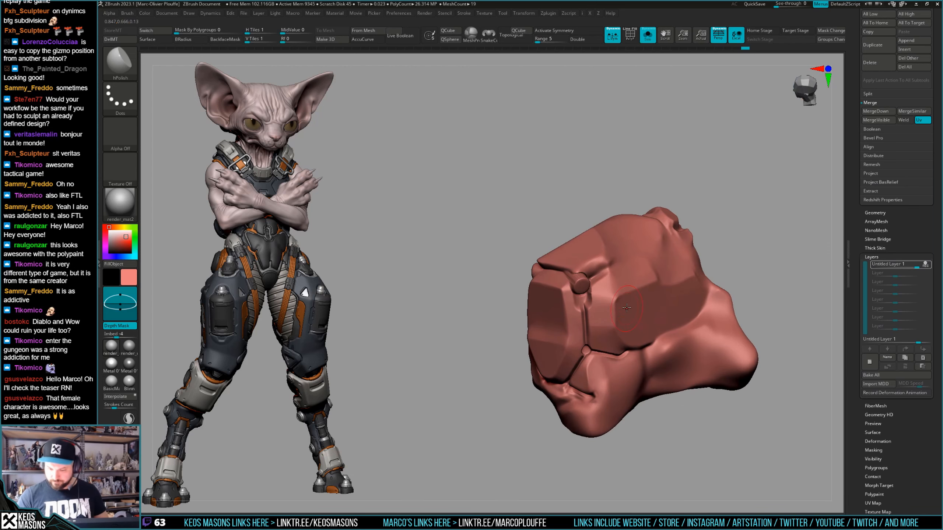
pyautogui.moveTo(636, 316); pyautogui.dragTo(703, 295)
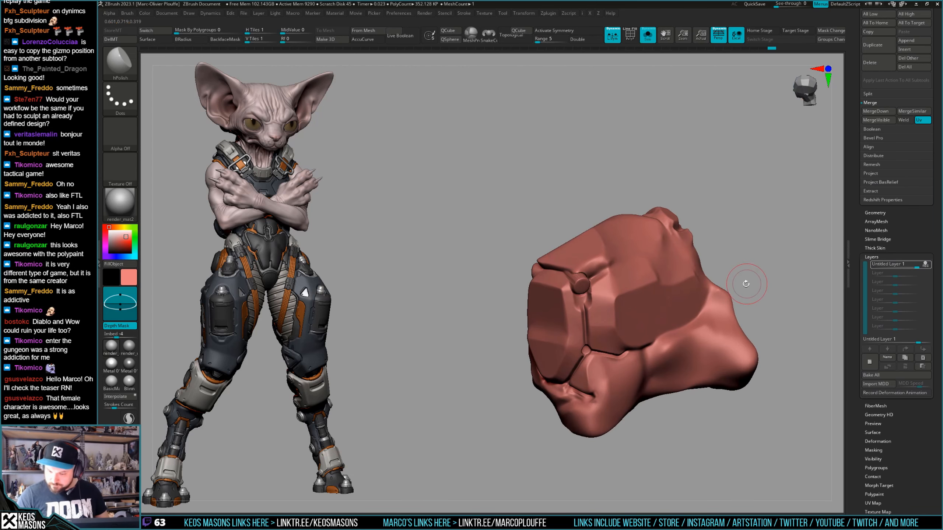
pyautogui.hotkey('alt', 's')
pyautogui.hotkey('alt', 's')
pyautogui.moveTo(609, 351)
pyautogui.mouseDown(button='right')
pyautogui.moveTo(596, 310)
pyautogui.moveTo(598, 347)
pyautogui.moveTo(613, 327)
pyautogui.moveTo(645, 346)
pyautogui.moveTo(685, 313)
pyautogui.moveTo(690, 325)
pyautogui.moveTo(599, 368)
pyautogui.moveTo(541, 373)
pyautogui.moveTo(546, 424)
pyautogui.moveTo(564, 407)
pyautogui.mouseUp(button='right')
# Polish above the small rectangular block between the knuckles and sharpen the groove around it with the Orb_Cracks brush.
pyautogui.hotkey('alt', 's')
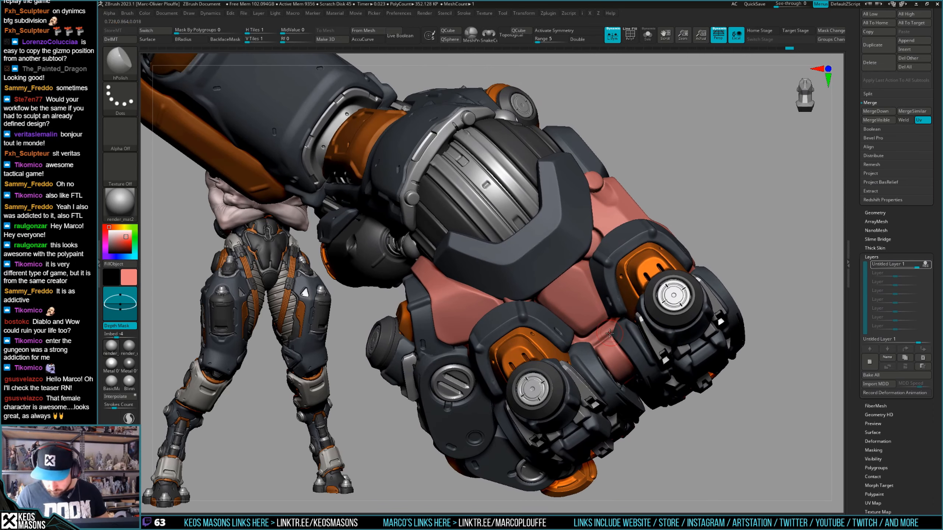
pyautogui.press('space')
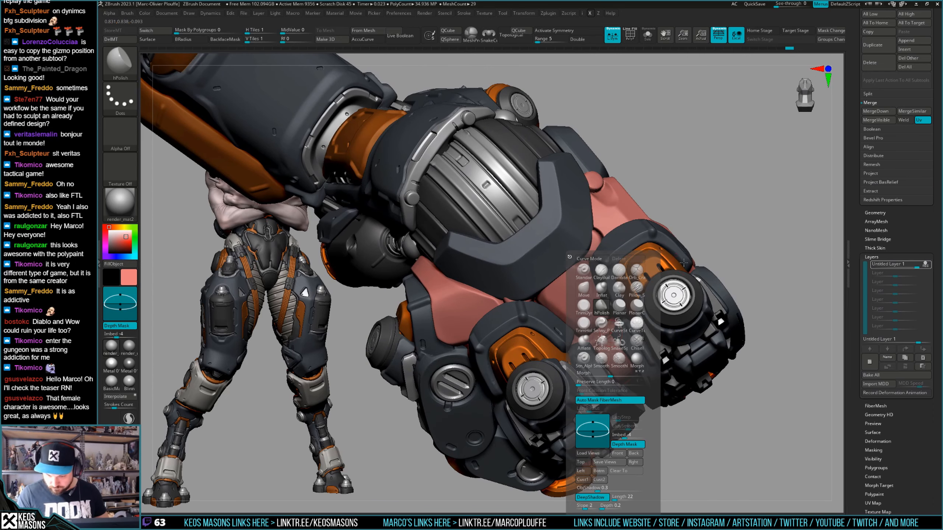
pyautogui.moveTo(690, 275)
pyautogui.mouseDown(button='right')
pyautogui.moveTo(627, 306)
pyautogui.moveTo(605, 335)
pyautogui.mouseUp(button='right')
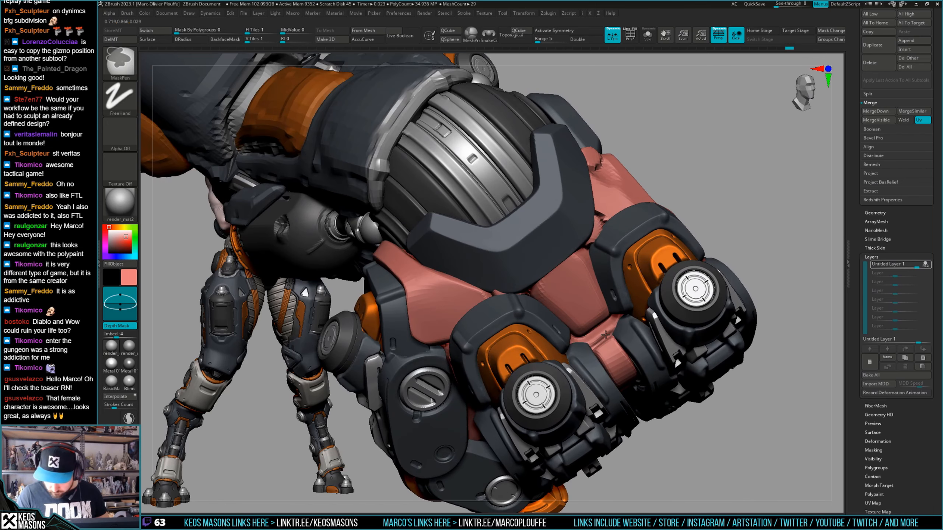
pyautogui.hotkey('alt', 's')
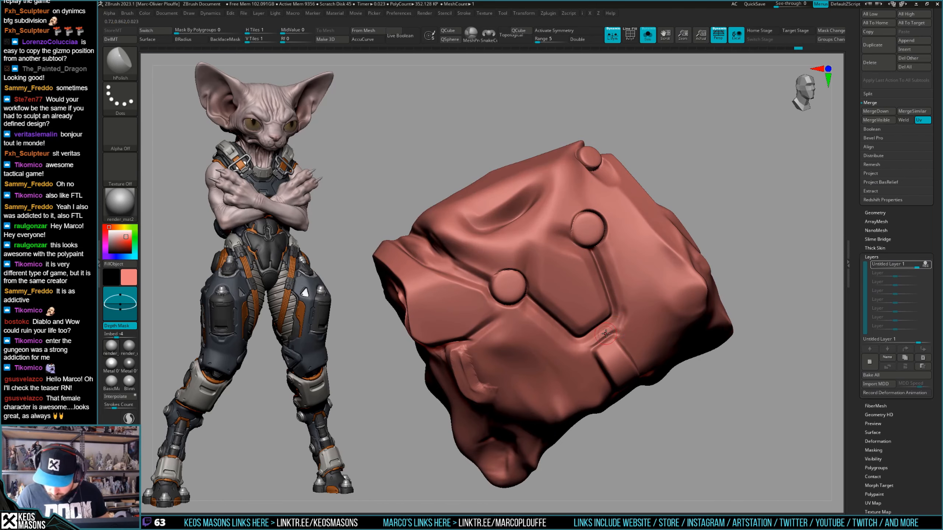
pyautogui.hotkey('alt', 's')
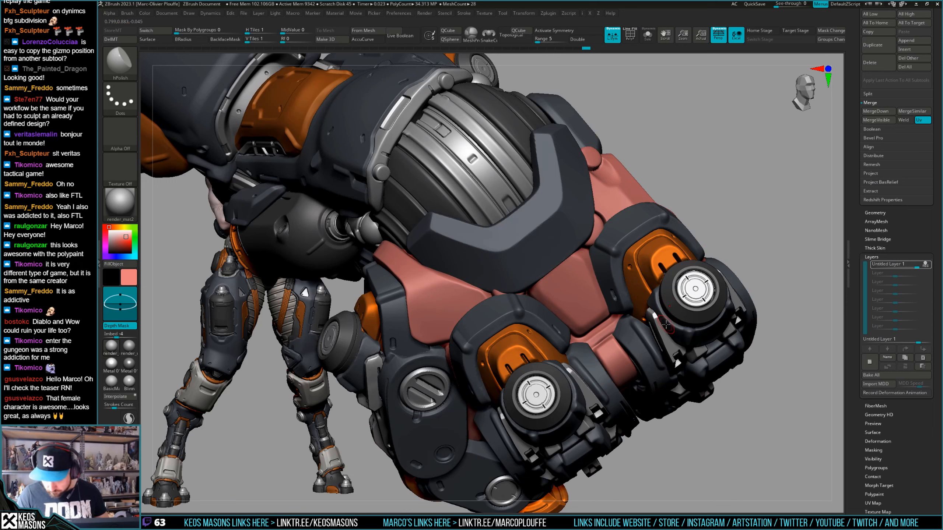
pyautogui.click(646, 327)
pyautogui.hotkey('alt', 's')
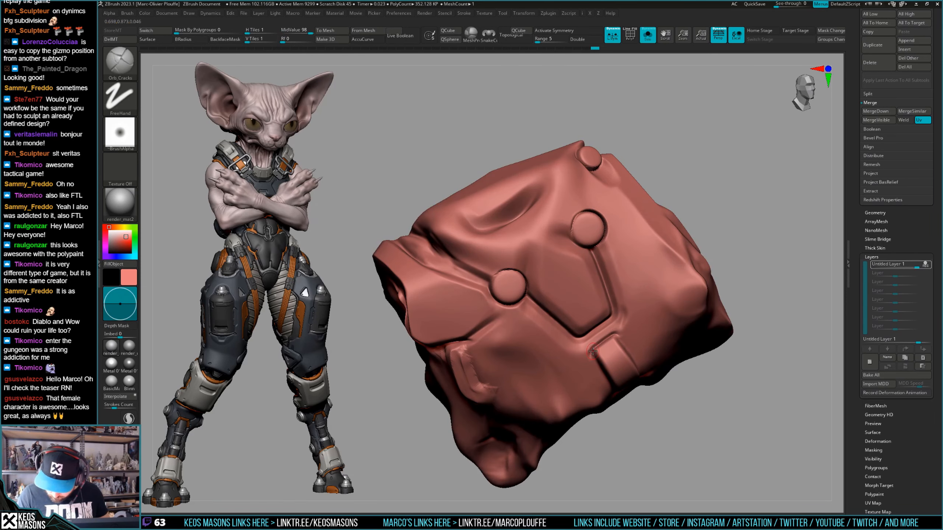
pyautogui.hotkey('alt', 's')
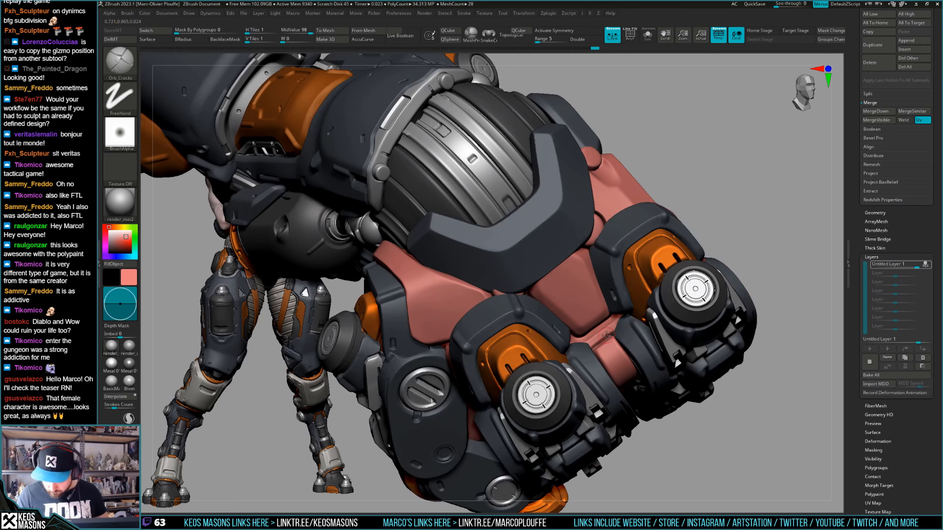
# Carve an Orb_Cracks groove down the knuckle-side rim to the round stud, on the isolated block.
pyautogui.press('f')
pyautogui.moveTo(743, 310); pyautogui.dragTo(628, 379)
pyautogui.hotkey('alt', 's')
pyautogui.moveTo(727, 193); pyautogui.dragTo(716, 253)
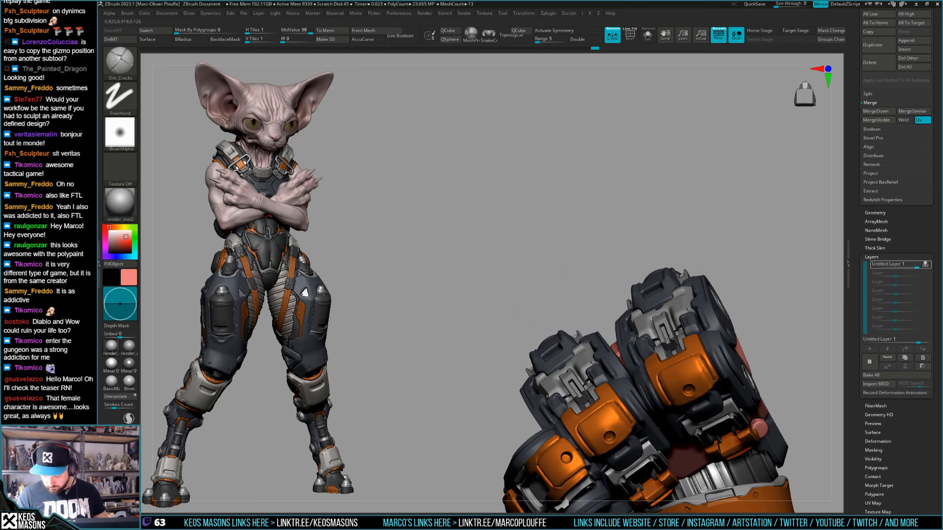
pyautogui.moveTo(661, 241); pyautogui.dragTo(665, 375)
pyautogui.moveTo(664, 375); pyautogui.dragTo(676, 312, button='right')
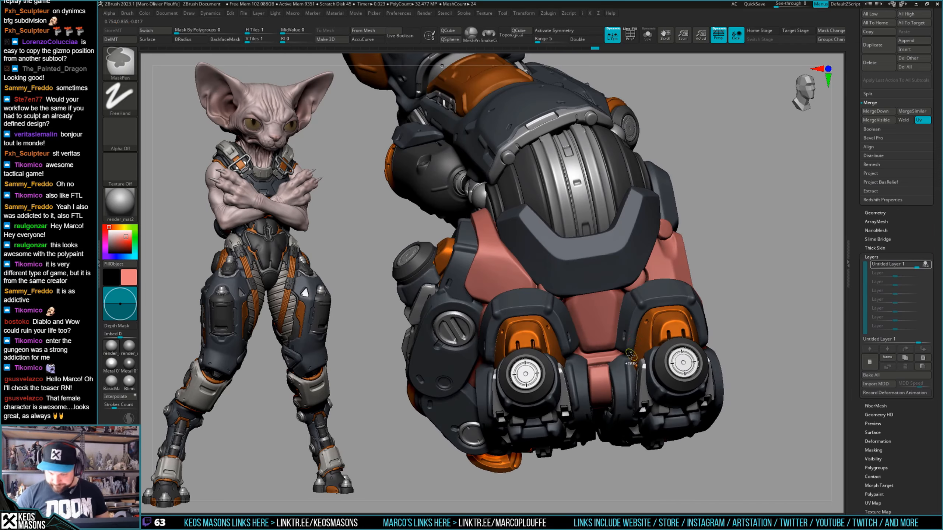
pyautogui.moveTo(631, 357)
pyautogui.keyDown('ctrl'); pyautogui.mouseDown(button='right')
pyautogui.moveTo(567, 299)
pyautogui.moveTo(594, 330)
pyautogui.mouseUp(button='right'); pyautogui.keyUp('ctrl')
pyautogui.press('b')
pyautogui.press('o')
pyautogui.press('c')
pyautogui.press('space')
pyautogui.moveTo(554, 297); pyautogui.dragTo(558, 296)
pyautogui.hotkey('alt', 's')
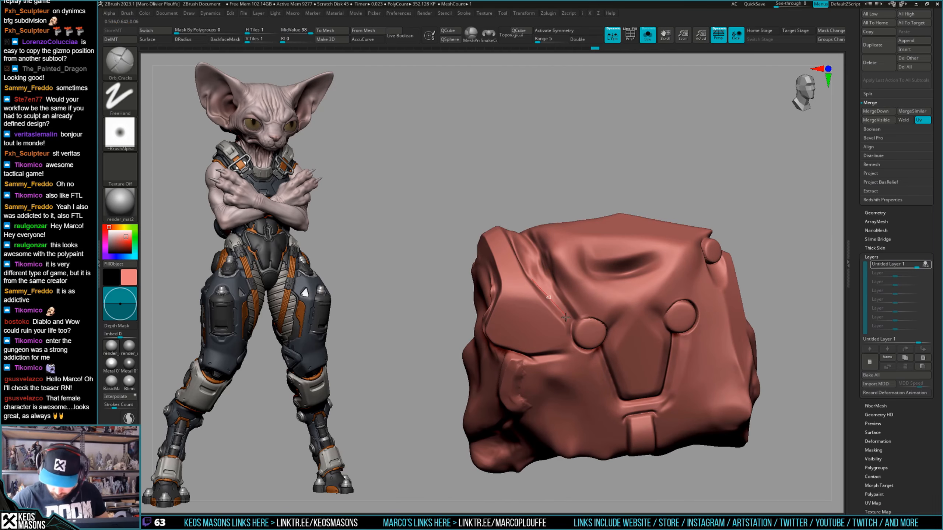
# Extend the Orb_Cracks groove up along the block's rim, comparing it with the surrounding hand parts.
pyautogui.hotkey('alt', 's')
pyautogui.moveTo(566, 318); pyautogui.dragTo(541, 293, button='right')
pyautogui.hotkey('alt', 's')
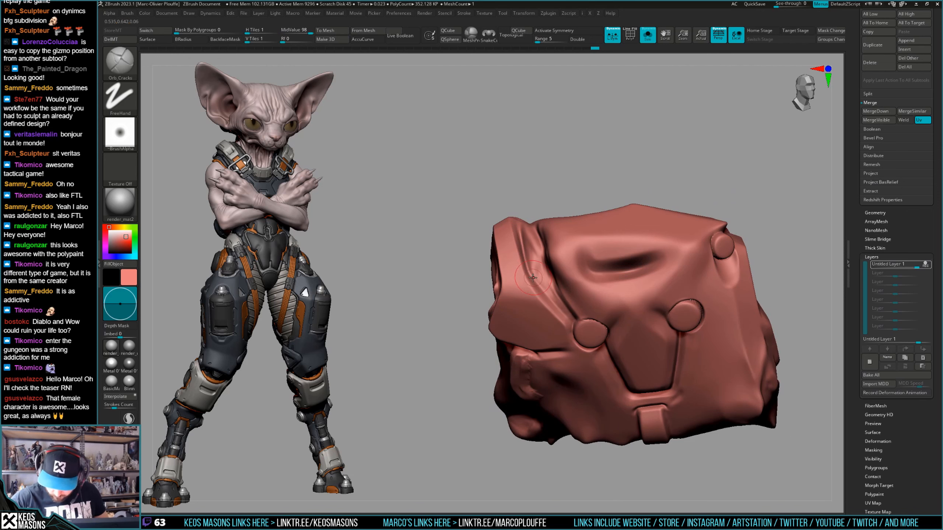
pyautogui.moveTo(541, 290); pyautogui.dragTo(564, 355, button='right')
pyautogui.hotkey('alt', 's')
pyautogui.hotkey('alt', 's')
pyautogui.hotkey('alt', 's')
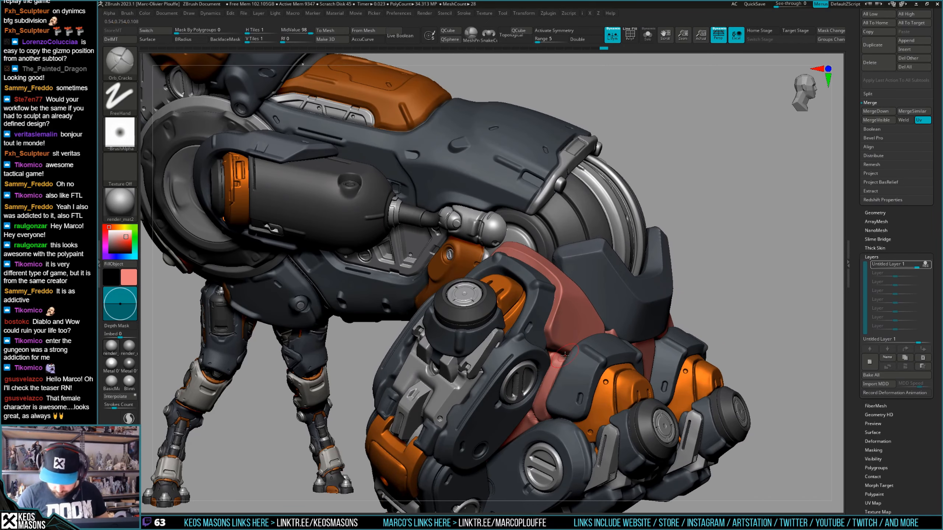
# Inflate the area beside the rim groove and build up the strip along it with the ClayBuildup brush.
pyautogui.press('space')
pyautogui.click(584, 290)
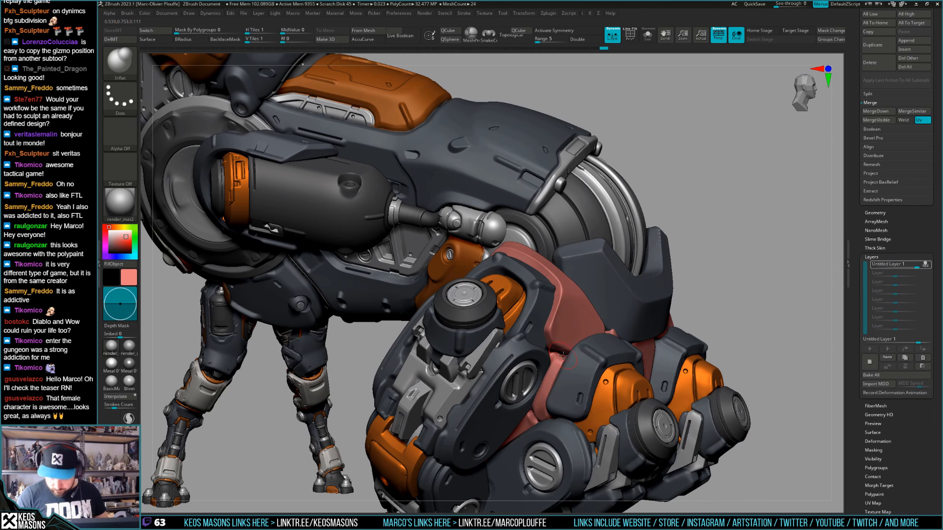
pyautogui.moveTo(570, 357)
pyautogui.mouseDown(button='right')
pyautogui.moveTo(522, 279)
pyautogui.moveTo(526, 374)
pyautogui.mouseUp(button='right')
pyautogui.press('space')
pyautogui.click(527, 282)
pyautogui.hotkey('alt', 's')
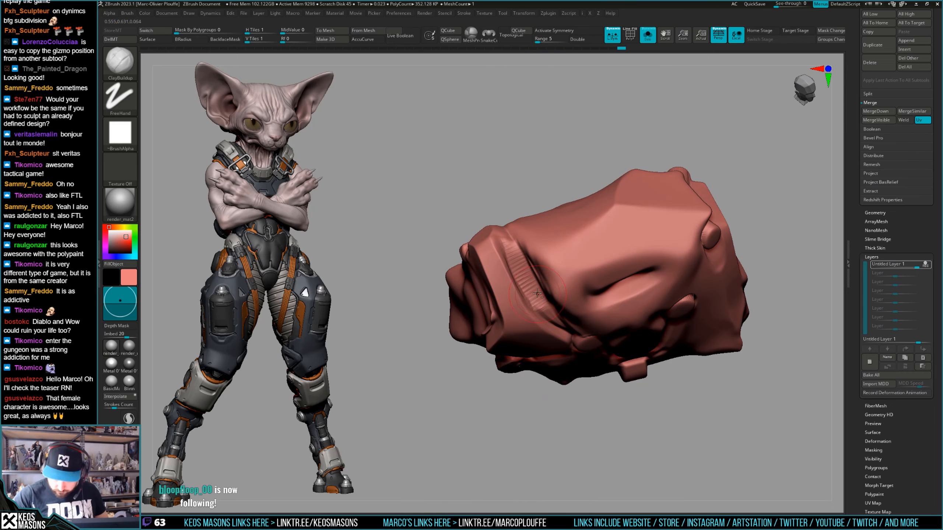
# Smooth the built-up strip along the rim and check its fit against the surrounding hand parts.
pyautogui.press('ctrl')
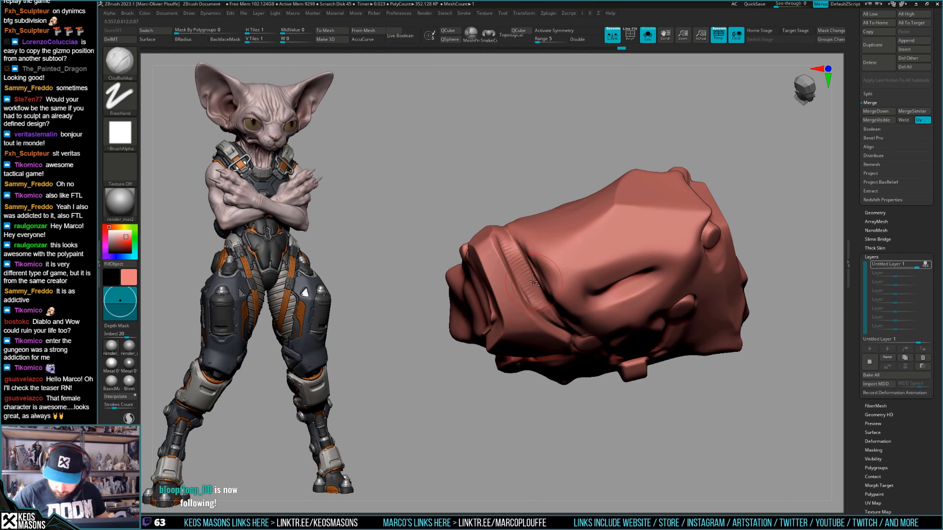
pyautogui.hotkey('alt', 's')
pyautogui.moveTo(533, 282); pyautogui.dragTo(531, 260, button='right')
pyautogui.moveTo(530, 319); pyautogui.dragTo(525, 283, button='right')
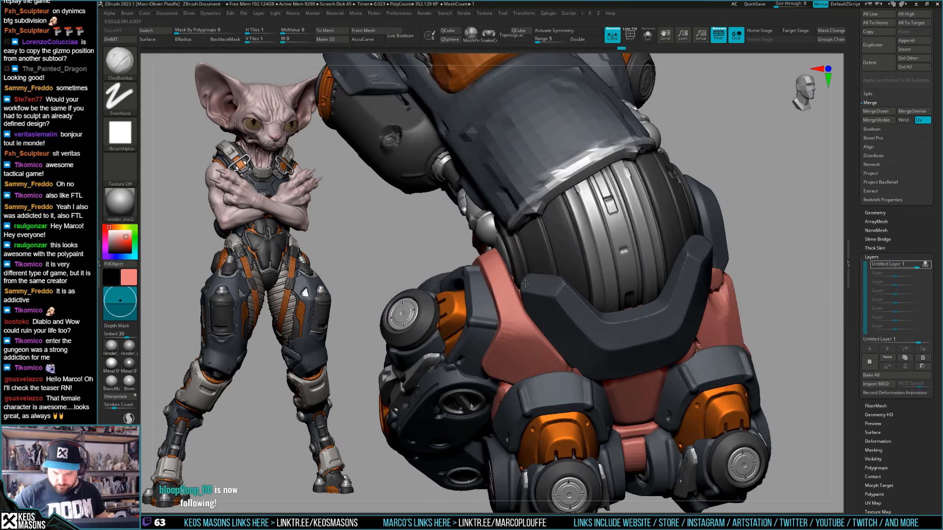
pyautogui.hotkey('alt', 's')
pyautogui.press('shift')
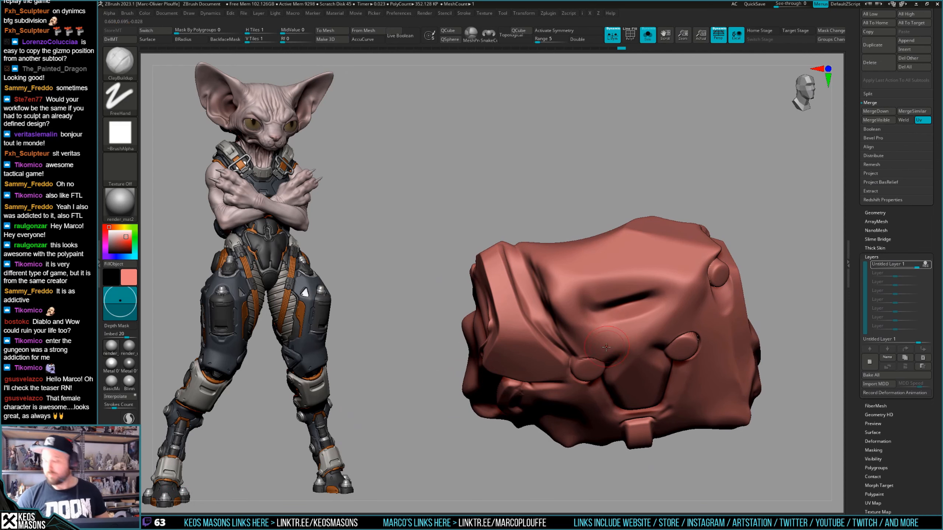
pyautogui.hotkey('alt', 's')
pyautogui.moveTo(687, 316)
pyautogui.mouseDown(button='right')
pyautogui.moveTo(737, 310)
pyautogui.moveTo(727, 286)
pyautogui.moveTo(738, 275)
pyautogui.moveTo(687, 297)
pyautogui.moveTo(635, 338)
pyautogui.moveTo(604, 327)
pyautogui.moveTo(642, 316)
pyautogui.moveTo(553, 330)
pyautogui.moveTo(570, 350)
pyautogui.mouseUp(button='right')
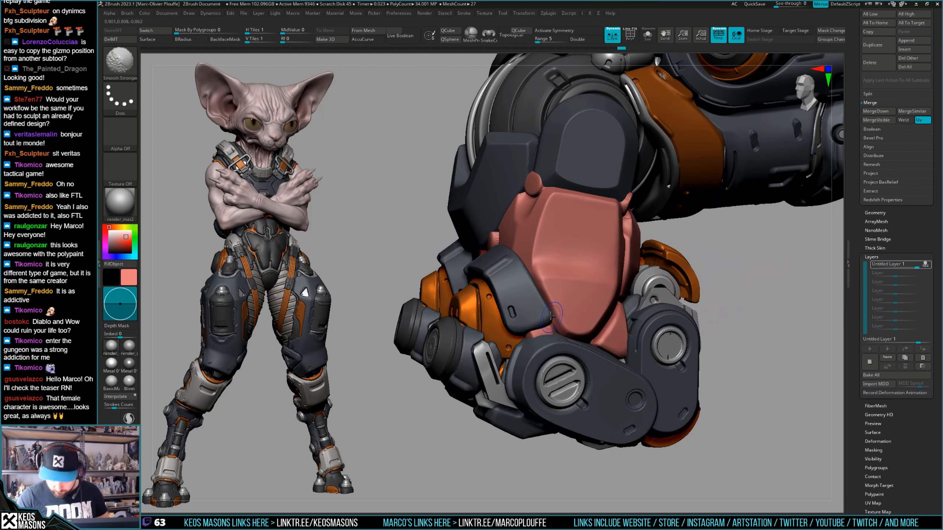
# Isolate the base block and carve an Orb_Cracks groove along the lower edge of its front plate.
pyautogui.press('space')
pyautogui.click(608, 272)
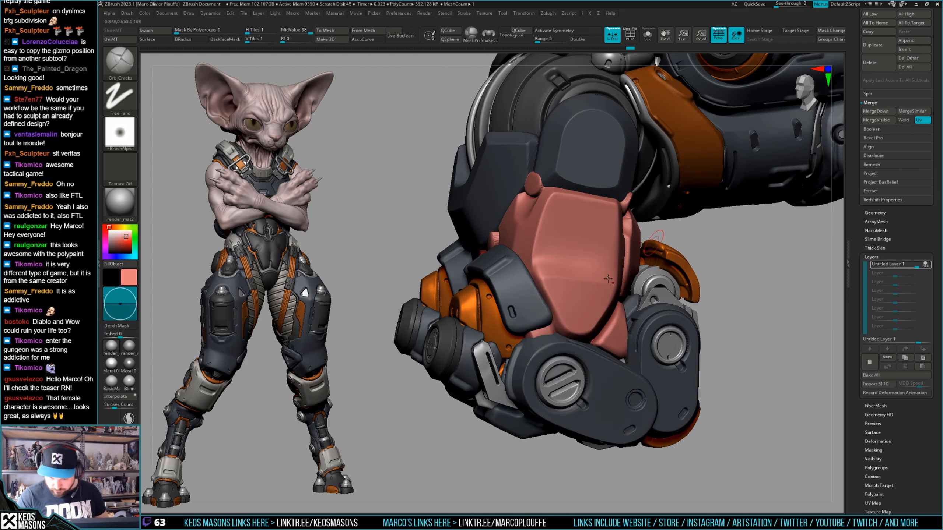
pyautogui.hotkey('alt', 's')
pyautogui.moveTo(594, 319); pyautogui.dragTo(584, 319, button='right')
pyautogui.moveTo(609, 325); pyautogui.dragTo(535, 286)
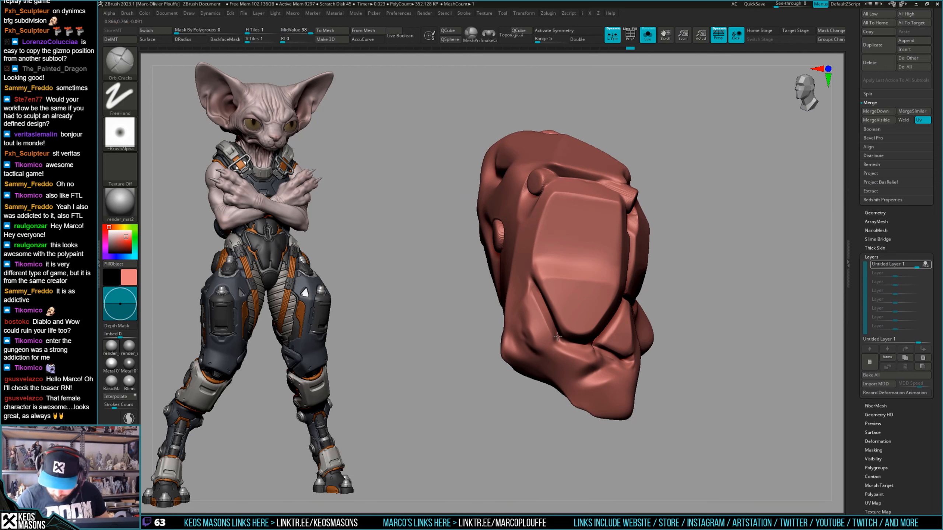
# Extend and smooth the groove around the front plate's lower corner, comparing it with the surrounding hand parts.
pyautogui.hotkey('alt', 's')
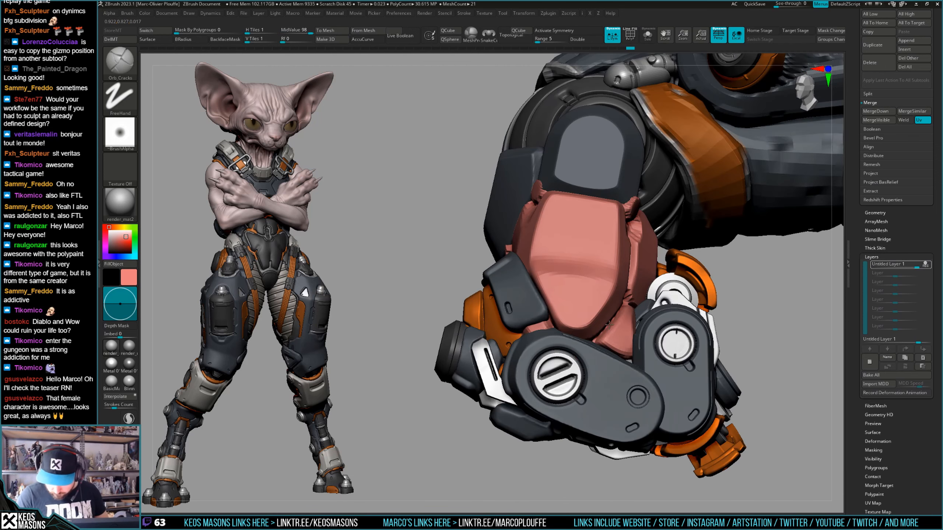
pyautogui.hotkey('alt', 's')
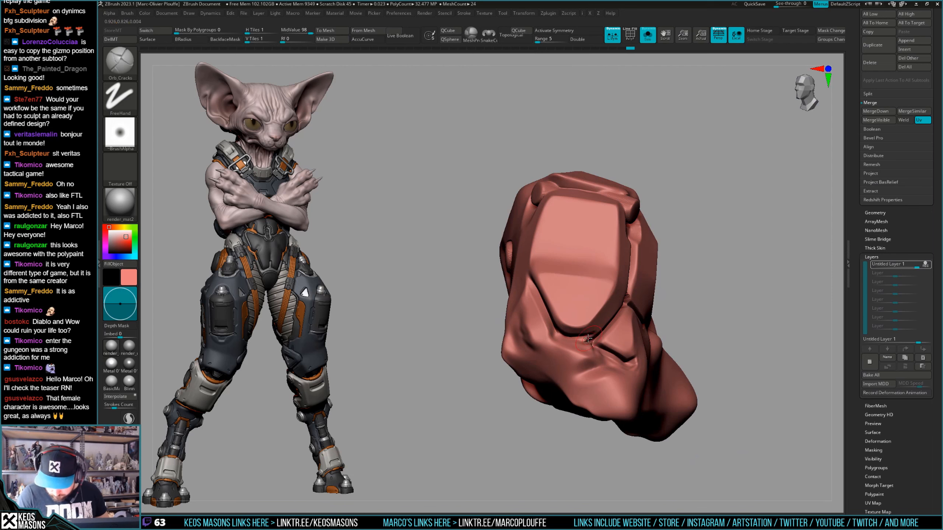
pyautogui.moveTo(586, 337); pyautogui.dragTo(620, 311, button='right')
pyautogui.hotkey('alt', 's')
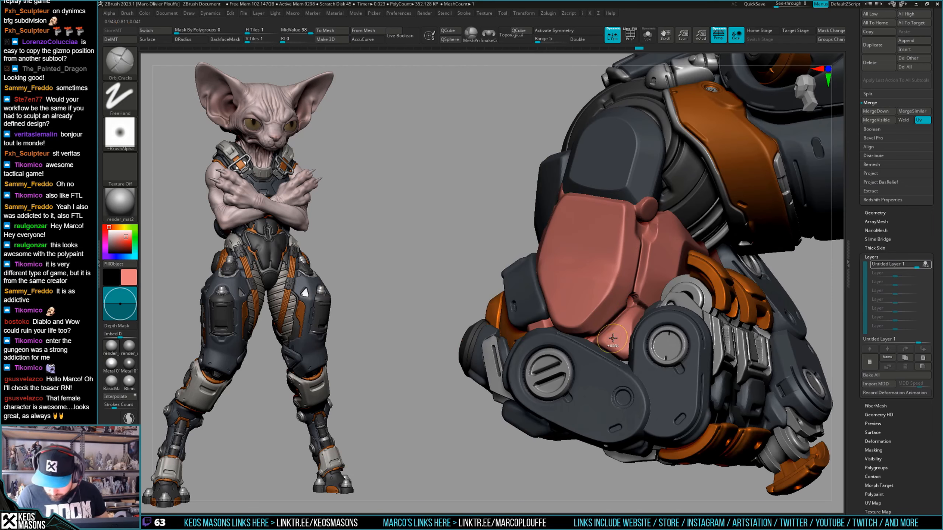
pyautogui.press('ctrl')
pyautogui.hotkey('alt', 's')
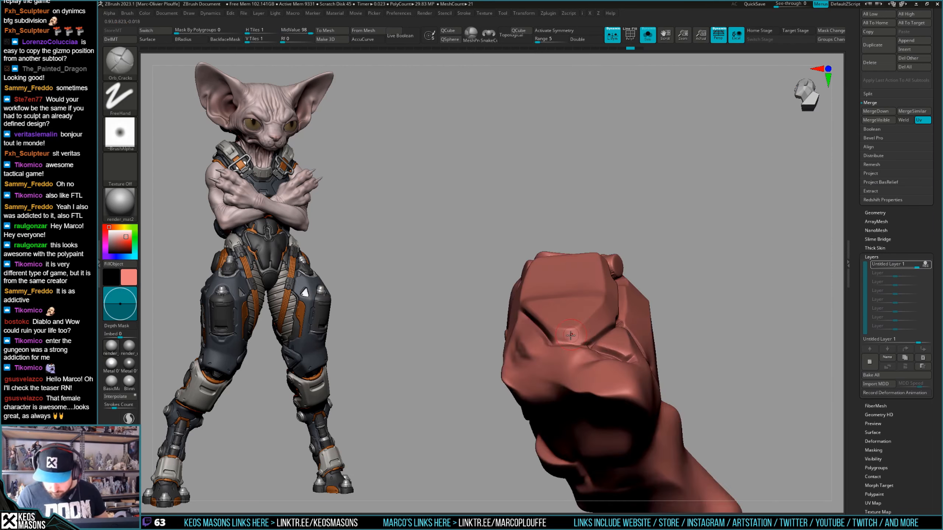
pyautogui.moveTo(612, 349); pyautogui.dragTo(587, 363, button='right')
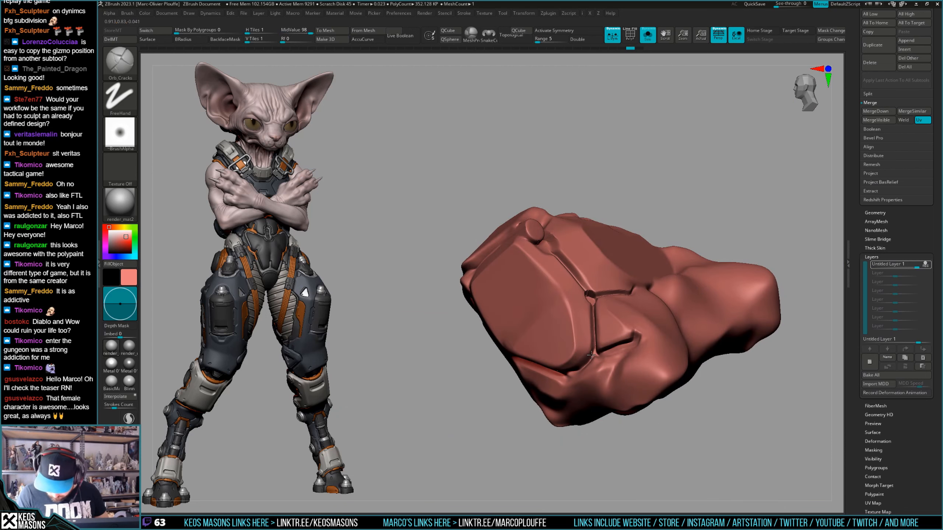
pyautogui.hotkey('alt', 's')
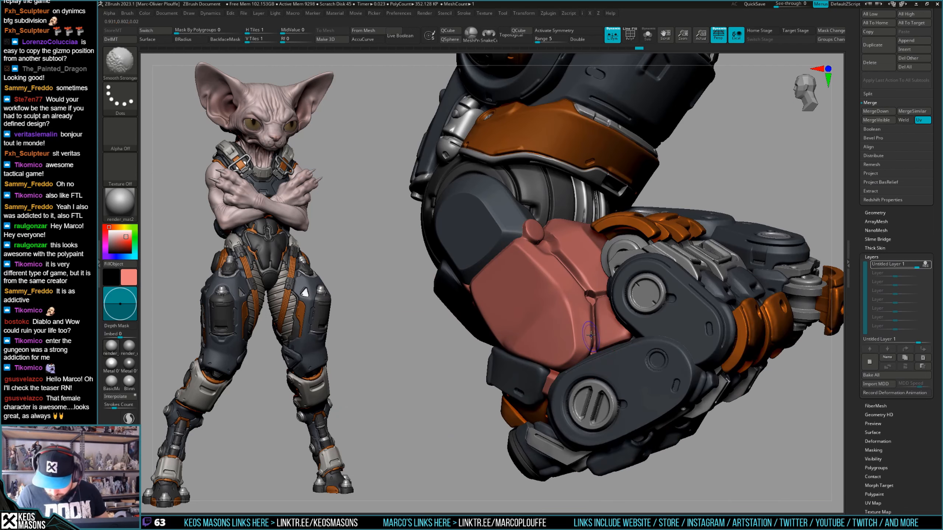
pyautogui.moveTo(591, 336); pyautogui.dragTo(578, 345, button='right')
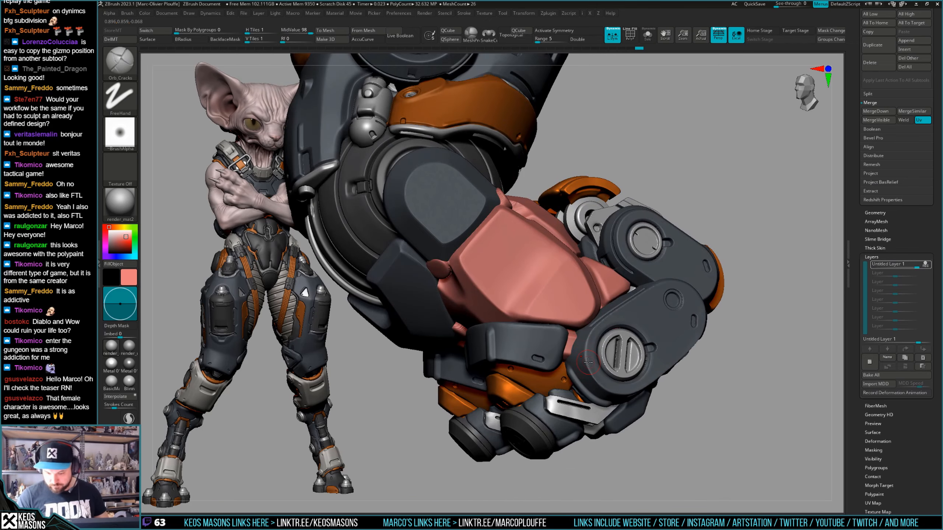
# Select the arm_male5_12 finger subtool and isolate its dark shell polygroup.
pyautogui.keyDown('alt'); pyautogui.click(590, 351); pyautogui.keyUp('alt')
pyautogui.press('t')
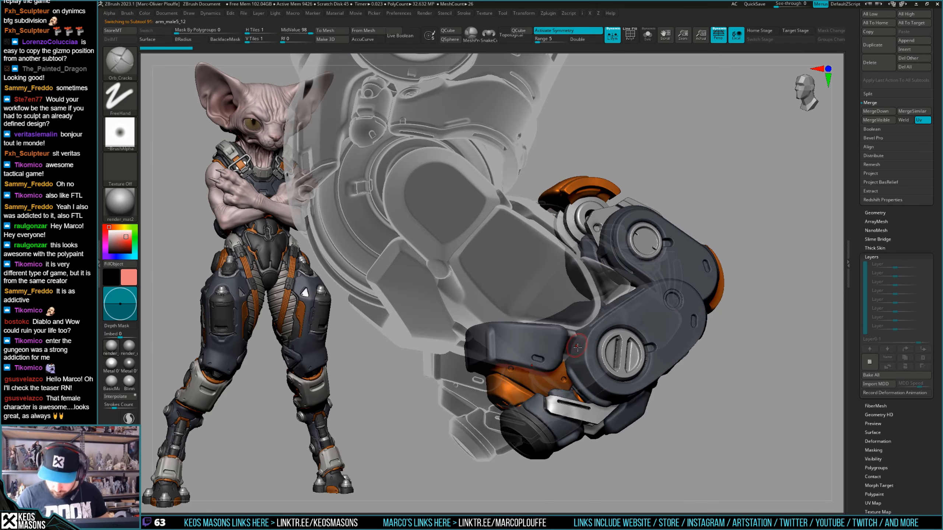
pyautogui.moveTo(580, 337)
pyautogui.mouseDown(button='right')
pyautogui.moveTo(581, 345)
pyautogui.moveTo(643, 323)
pyautogui.moveTo(583, 331)
pyautogui.mouseUp(button='right')
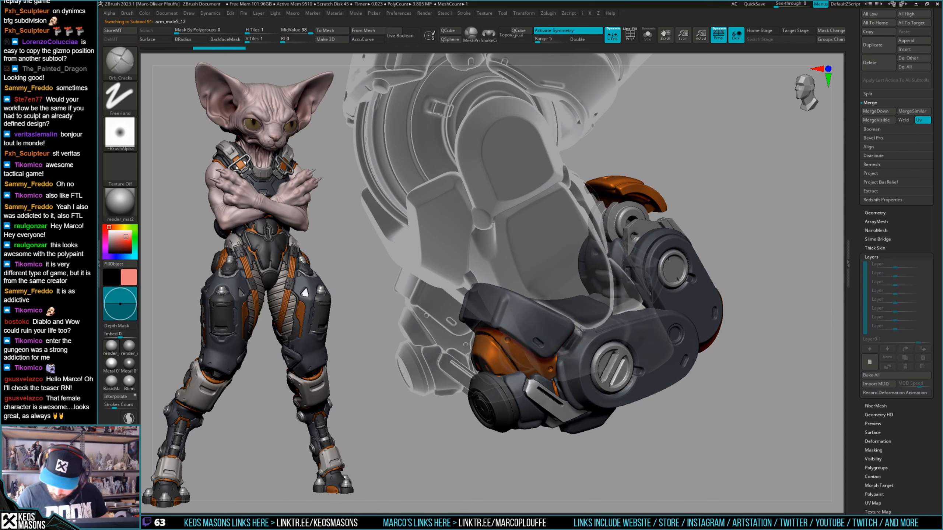
pyautogui.press('t')
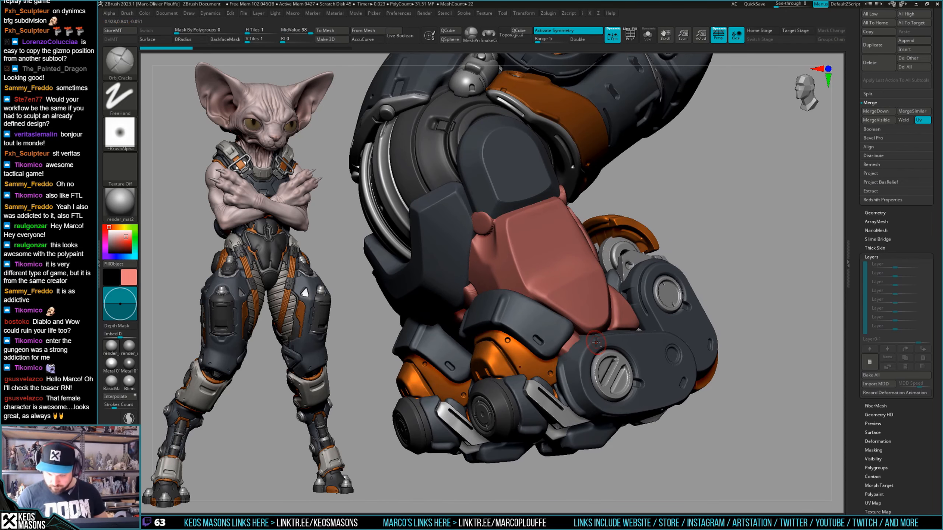
pyautogui.keyDown('ctrl'); pyautogui.keyDown('shift'); pyautogui.click(616, 369); pyautogui.keyUp('shift'); pyautogui.keyUp('ctrl')
pyautogui.hotkey('shift', 'f')
pyautogui.hotkey('shift', 'f')
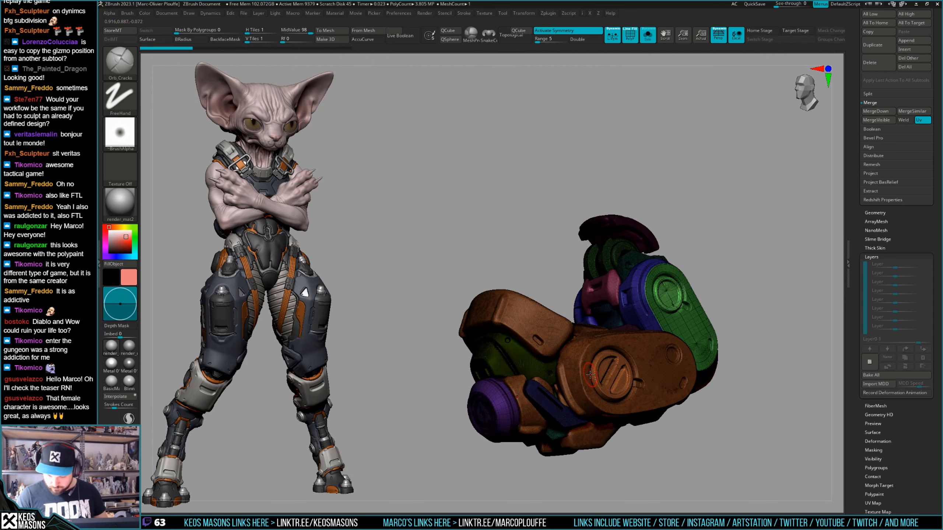
pyautogui.keyDown('ctrl'); pyautogui.keyDown('shift'); pyautogui.click(584, 367); pyautogui.keyUp('shift'); pyautogui.keyUp('ctrl')
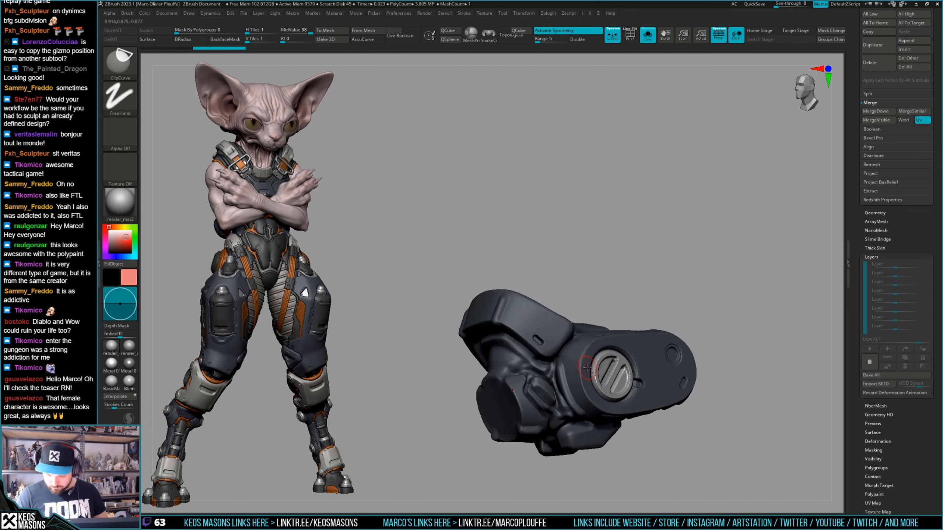
# Carve along the finger shell's recess beside the base block with Orb_Cracks, and unhide the remaining polygroups.
pyautogui.hotkey('alt', 's')
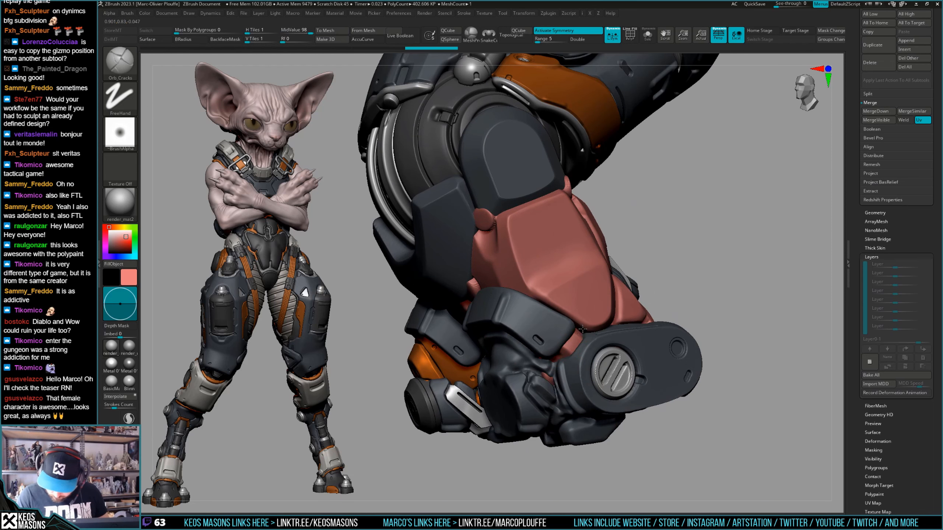
pyautogui.moveTo(582, 329); pyautogui.dragTo(550, 330, button='right')
pyautogui.keyDown('alt'); pyautogui.click(572, 333); pyautogui.keyUp('alt')
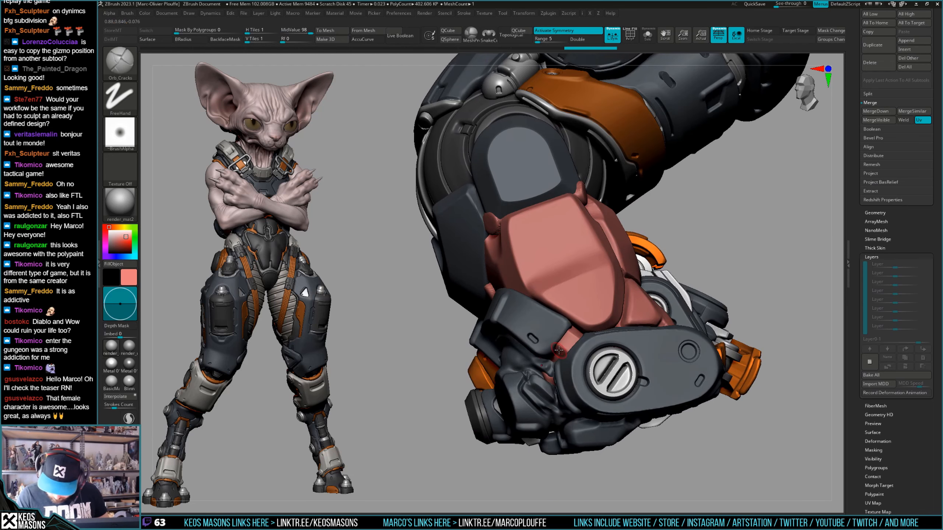
pyautogui.keyDown('alt'); pyautogui.click(575, 325); pyautogui.keyUp('alt')
pyautogui.moveTo(575, 325); pyautogui.dragTo(639, 296, button='right')
pyautogui.moveTo(712, 294); pyautogui.dragTo(631, 316, button='right')
pyautogui.moveTo(505, 361)
pyautogui.mouseDown(button='right')
pyautogui.moveTo(483, 381)
pyautogui.moveTo(520, 335)
pyautogui.moveTo(598, 375)
pyautogui.mouseUp(button='right')
pyautogui.keyDown('alt'); pyautogui.click(478, 383); pyautogui.keyUp('alt')
pyautogui.keyDown('ctrl'); pyautogui.keyDown('shift'); pyautogui.click(749, 301); pyautogui.keyUp('shift'); pyautogui.keyUp('ctrl')
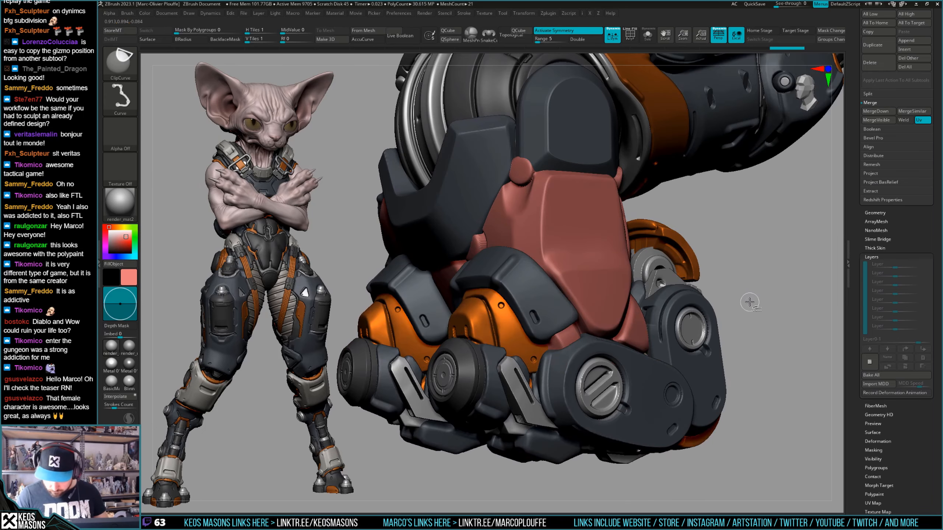
# Examine the finger from several sides, alone and together with the surrounding hand parts.
pyautogui.moveTo(745, 300)
pyautogui.mouseDown(button='right')
pyautogui.moveTo(737, 321)
pyautogui.moveTo(694, 307)
pyautogui.mouseUp(button='right')
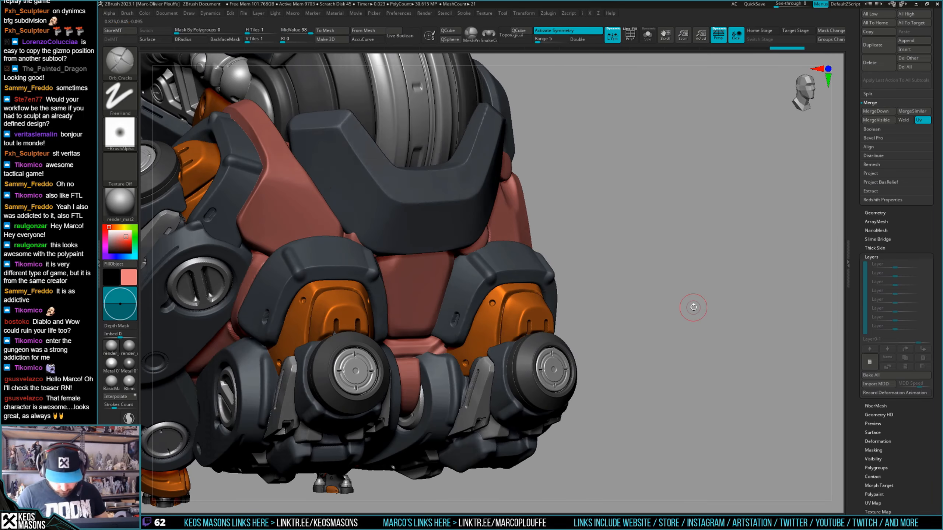
pyautogui.moveTo(599, 341); pyautogui.dragTo(634, 342, button='right')
pyautogui.hotkey('alt', 's')
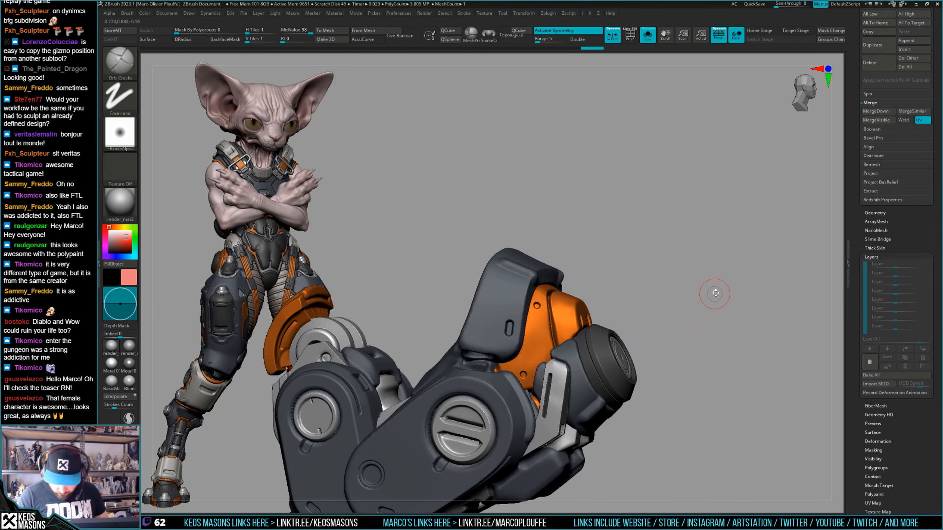
pyautogui.hotkey('alt', 's')
pyautogui.moveTo(711, 299); pyautogui.dragTo(691, 316, button='right')
pyautogui.hotkey('alt', 's')
pyautogui.moveTo(595, 371)
pyautogui.keyDown('ctrl'); pyautogui.mouseDown(button='right')
pyautogui.moveTo(592, 340)
pyautogui.moveTo(609, 375)
pyautogui.moveTo(593, 390)
pyautogui.mouseUp(button='right'); pyautogui.keyUp('ctrl')
pyautogui.moveTo(547, 412)
pyautogui.keyDown('ctrl'); pyautogui.mouseDown(button='right')
pyautogui.moveTo(560, 411)
pyautogui.moveTo(567, 393)
pyautogui.moveTo(547, 409)
pyautogui.moveTo(563, 413)
pyautogui.moveTo(589, 394)
pyautogui.moveTo(576, 389)
pyautogui.moveTo(570, 443)
pyautogui.moveTo(570, 416)
pyautogui.moveTo(546, 385)
pyautogui.moveTo(570, 361)
pyautogui.moveTo(568, 335)
pyautogui.mouseUp(button='right'); pyautogui.keyUp('ctrl')
pyautogui.hotkey('alt', 's')
pyautogui.hotkey('alt', 's')
pyautogui.hotkey('alt', 's')
# Check the finger's polygroups in polyframe display and isolate the dark shell.
pyautogui.hotkey('shift', 'f')
pyautogui.hotkey('shift', 'f')
pyautogui.hotkey('shift', 's')
pyautogui.hotkey('shift', 'f')
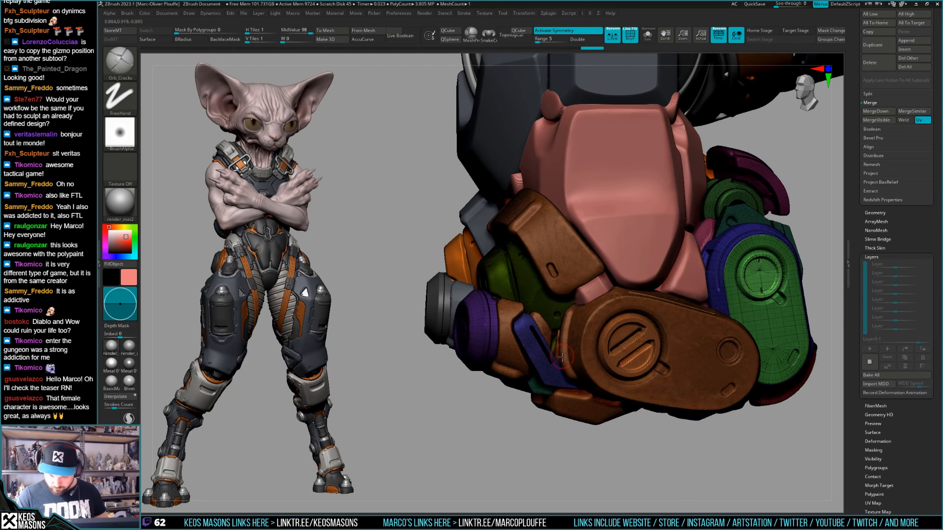
pyautogui.hotkey('shift', 'f')
pyautogui.hotkey('shift', 's')
pyautogui.keyDown('ctrl'); pyautogui.keyDown('shift'); pyautogui.click(564, 357); pyautogui.keyUp('shift'); pyautogui.keyUp('ctrl')
# Smooth the shell's recess between the slotted disc and the fingertip, and restore all hidden polygroups.
pyautogui.moveTo(564, 357)
pyautogui.mouseDown(button='right')
pyautogui.moveTo(571, 342)
pyautogui.moveTo(557, 347)
pyautogui.mouseUp(button='right')
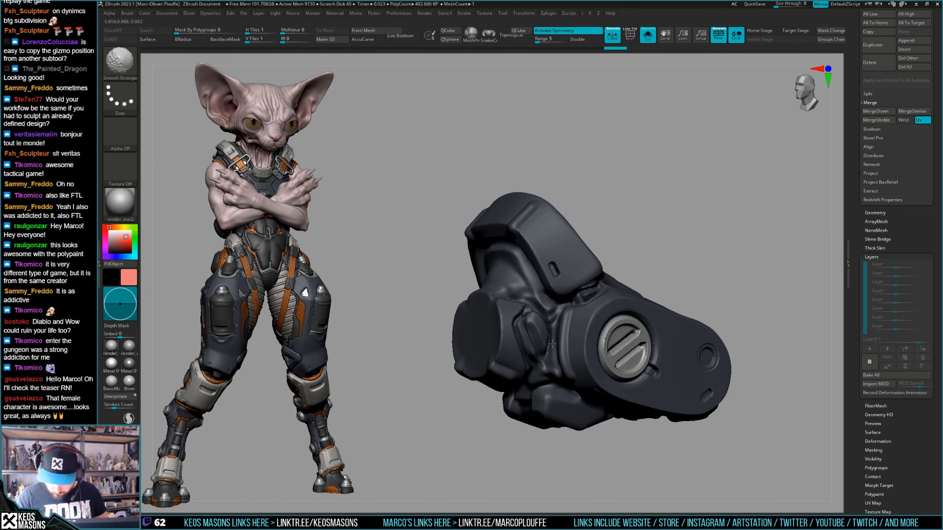
pyautogui.hotkey('shift', 's')
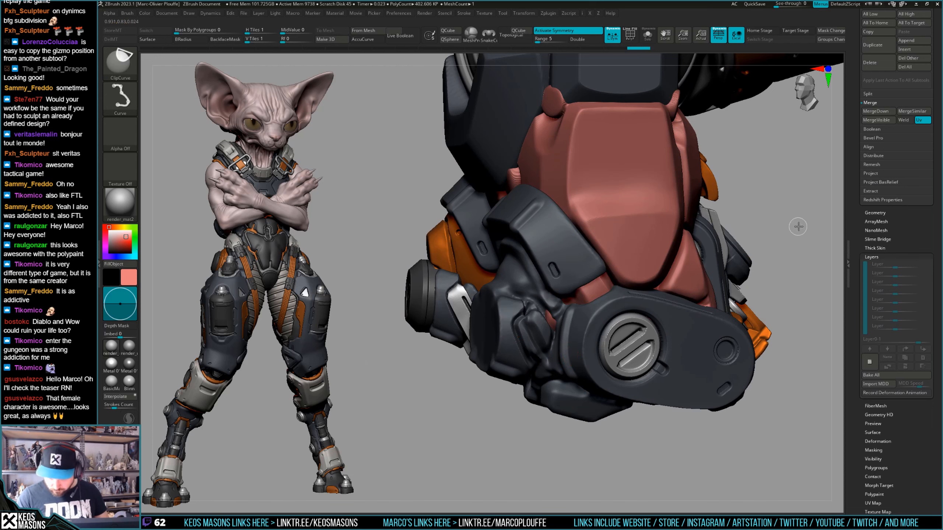
pyautogui.keyDown('ctrl'); pyautogui.keyDown('shift'); pyautogui.click(797, 231); pyautogui.keyUp('shift'); pyautogui.keyUp('ctrl')
pyautogui.moveTo(567, 334)
pyautogui.mouseDown(button='right')
pyautogui.moveTo(590, 332)
pyautogui.moveTo(556, 333)
pyautogui.moveTo(612, 289)
pyautogui.mouseUp(button='right')
pyautogui.hotkey('shift', 's')
pyautogui.hotkey('shift', 's')
pyautogui.keyDown('ctrl'); pyautogui.keyDown('shift'); pyautogui.click(749, 262); pyautogui.keyUp('shift'); pyautogui.keyUp('ctrl')
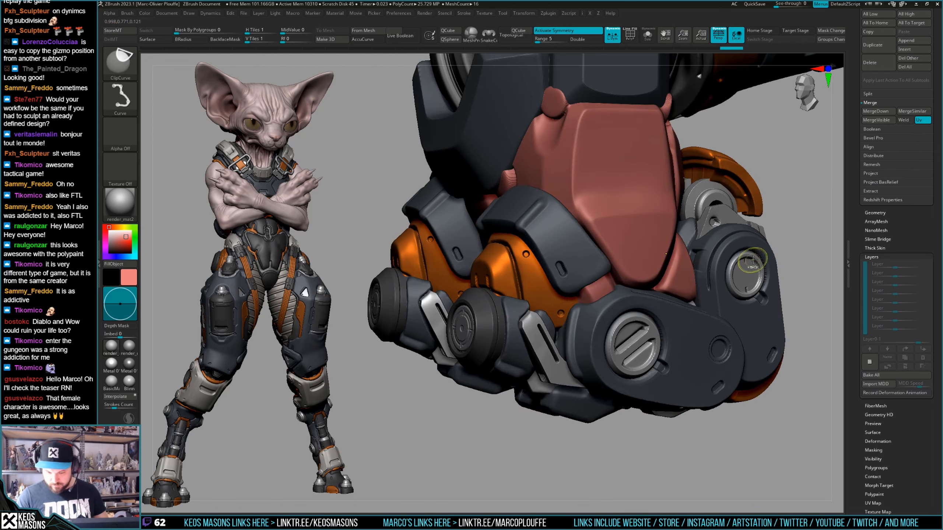
# Rework the recess beside the slotted disc on the arm_male5_11 finger's shell, undoing the unwanted changes.
pyautogui.moveTo(609, 340)
pyautogui.mouseDown(button='right')
pyautogui.moveTo(557, 316)
pyautogui.moveTo(571, 343)
pyautogui.moveTo(598, 348)
pyautogui.mouseUp(button='right')
pyautogui.moveTo(520, 346)
pyautogui.keyDown('ctrl'); pyautogui.mouseDown(button='right')
pyautogui.moveTo(483, 401)
pyautogui.moveTo(534, 351)
pyautogui.mouseUp(button='right'); pyautogui.keyUp('ctrl')
pyautogui.hotkey('alt', 's')
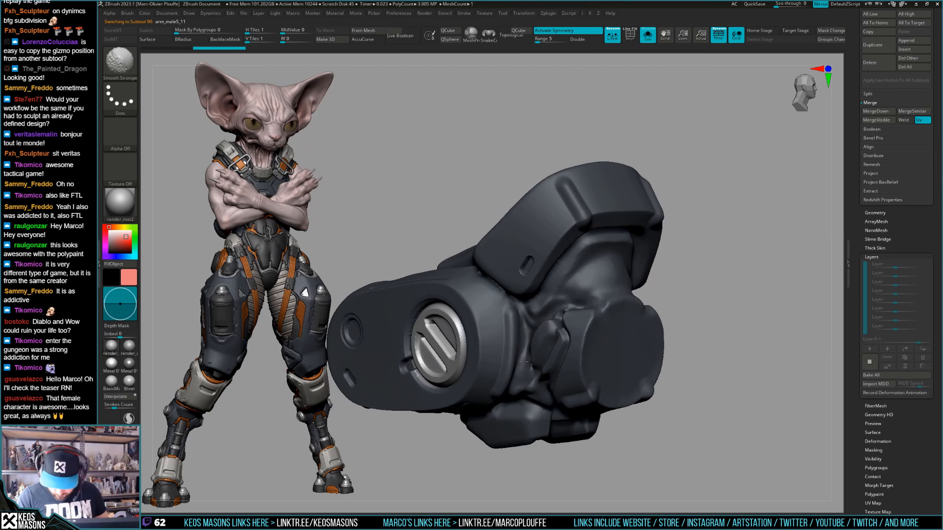
pyautogui.hotkey('alt', 's')
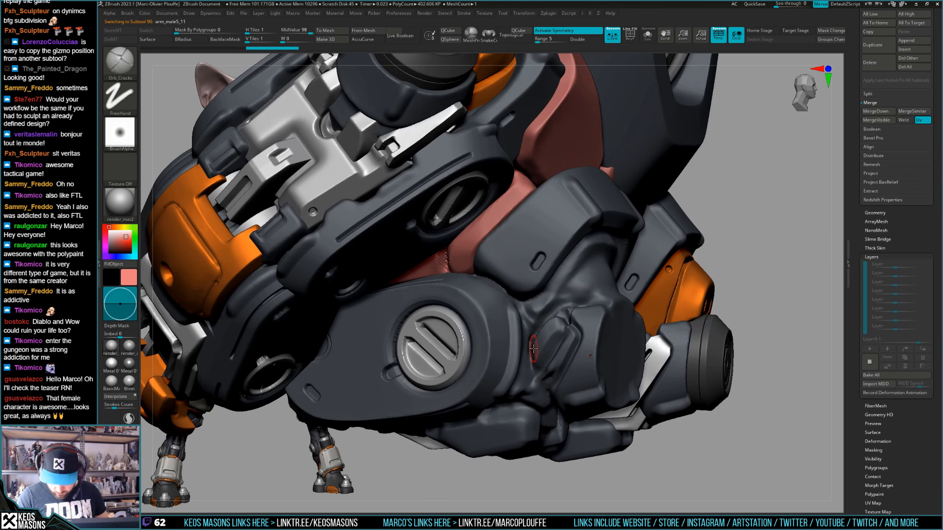
pyautogui.hotkey('ctrl', 'z')
pyautogui.hotkey('ctrl', 'z')
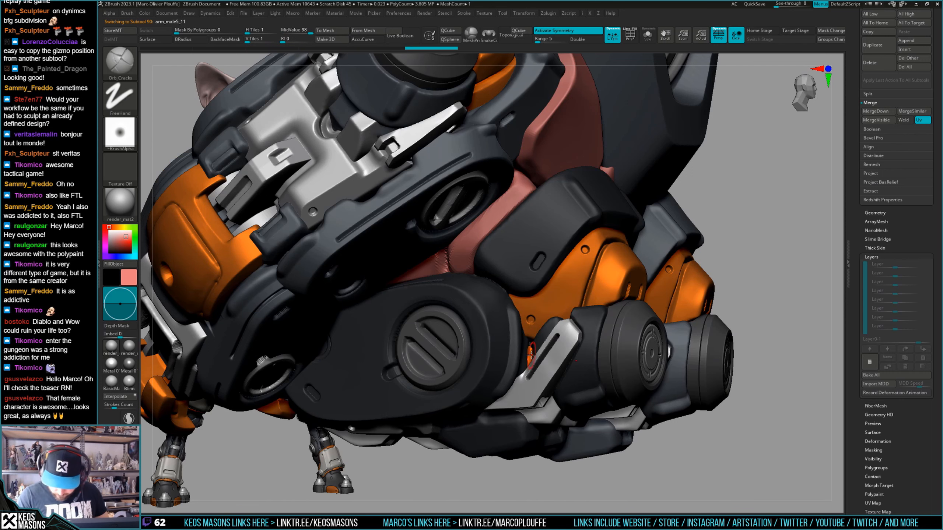
pyautogui.moveTo(531, 355); pyautogui.dragTo(545, 375, button='right')
pyautogui.hotkey('ctrl', 'z')
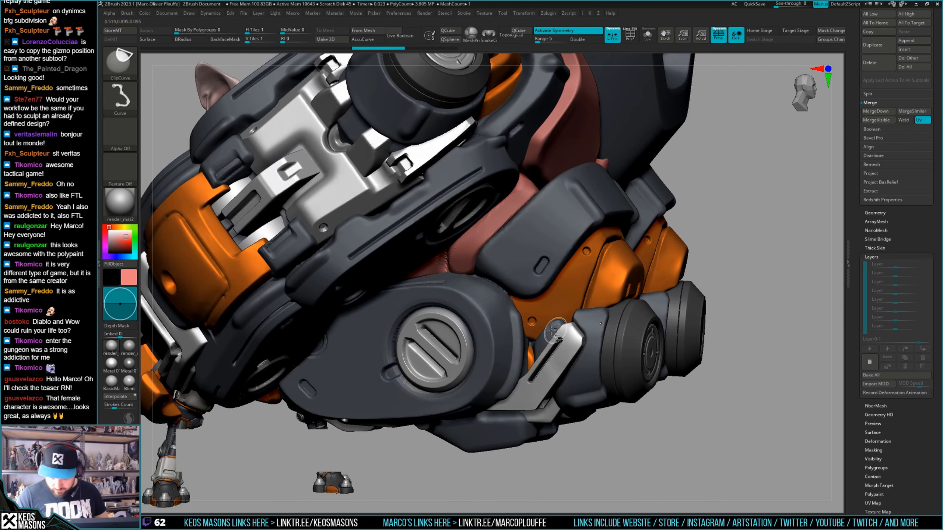
# Isolate that finger's dark shell, refine the recess behind the slotted disc, and unhide the other polygroups.
pyautogui.keyDown('ctrl'); pyautogui.keyDown('shift'); pyautogui.click(530, 362); pyautogui.keyUp('shift'); pyautogui.keyUp('ctrl')
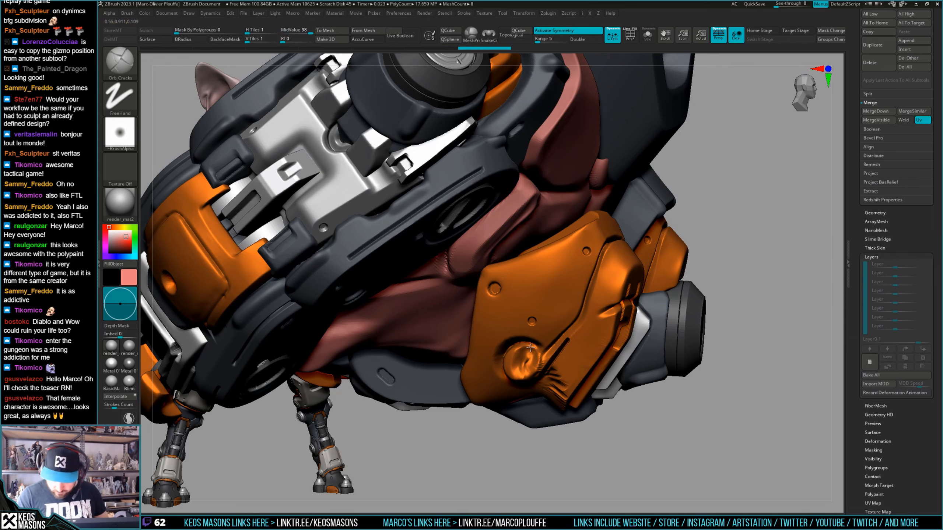
pyautogui.keyDown('ctrl'); pyautogui.keyDown('shift'); pyautogui.click(770, 268); pyautogui.keyUp('shift'); pyautogui.keyUp('ctrl')
pyautogui.press('f')
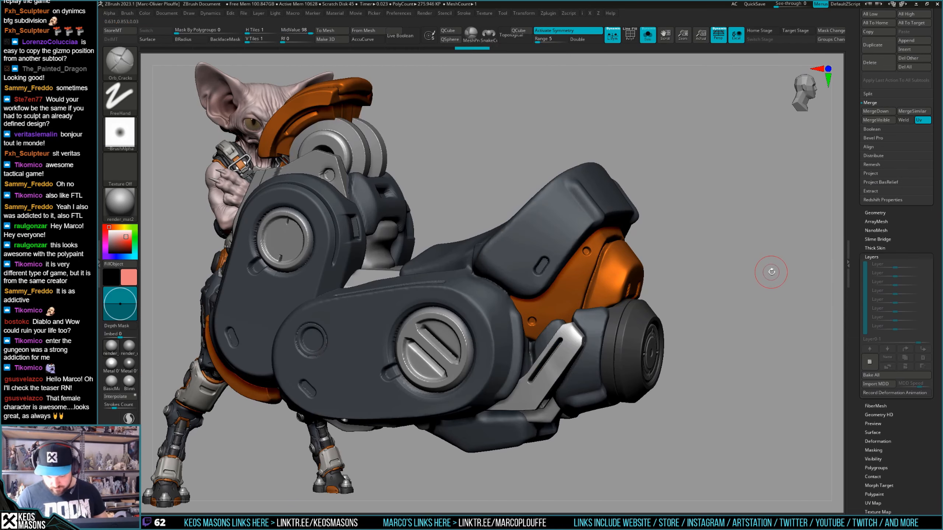
pyautogui.press('f')
pyautogui.hotkey('alt', 's')
pyautogui.keyDown('ctrl'); pyautogui.keyDown('shift'); pyautogui.click(533, 359); pyautogui.keyUp('shift'); pyautogui.keyUp('ctrl')
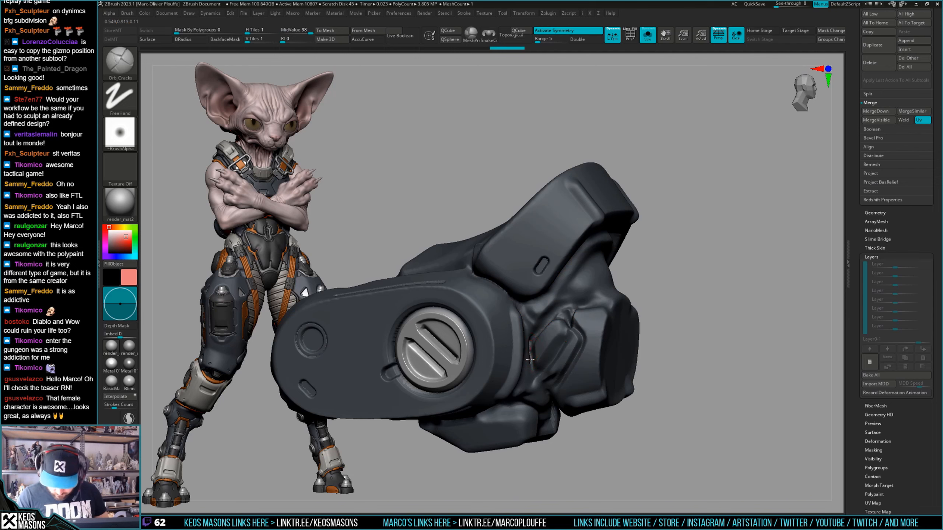
pyautogui.moveTo(532, 383); pyautogui.dragTo(482, 382, button='right')
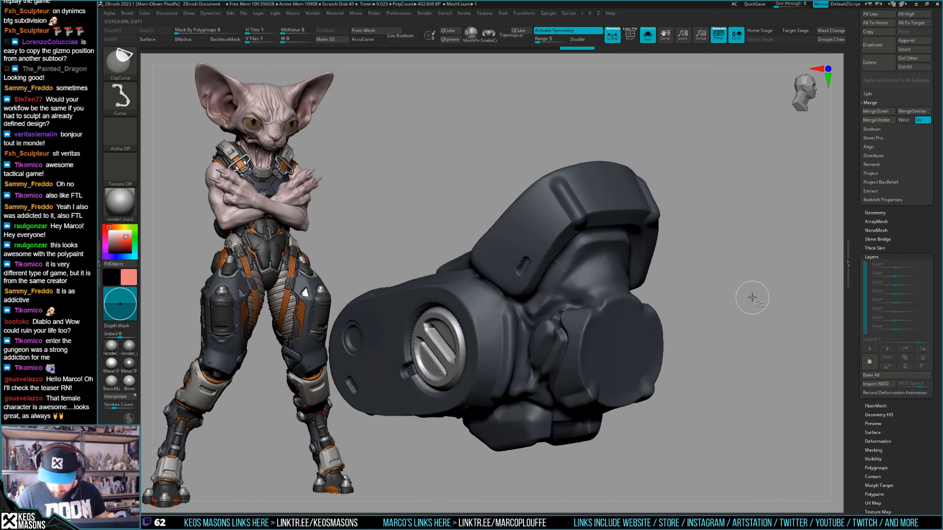
pyautogui.keyDown('ctrl'); pyautogui.keyDown('shift'); pyautogui.click(741, 332); pyautogui.keyUp('shift'); pyautogui.keyUp('ctrl')
# Return to the arm_male5_12 finger, touch up the isolated shell's recess, and show all its polygroups.
pyautogui.hotkey('alt', 's')
pyautogui.moveTo(752, 305); pyautogui.dragTo(666, 349, button='right')
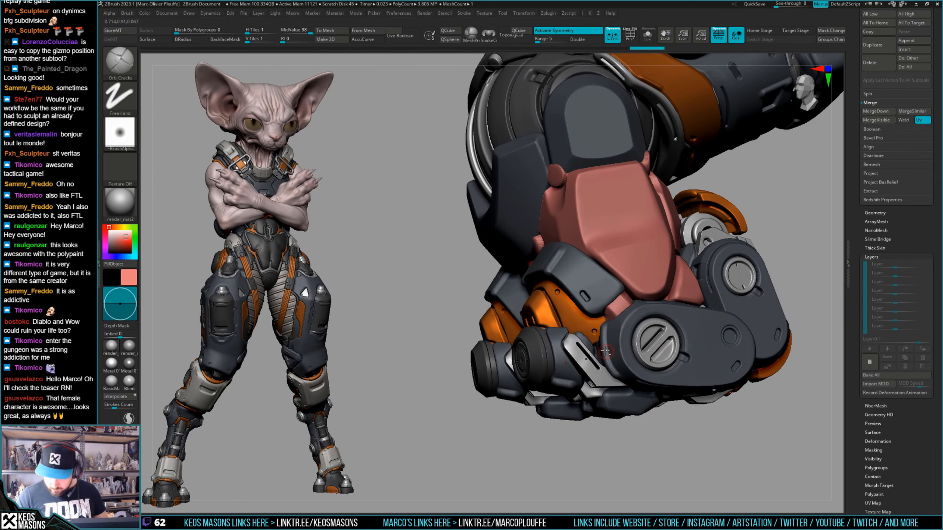
pyautogui.moveTo(605, 351); pyautogui.dragTo(662, 323, button='right')
pyautogui.hotkey('alt', 's')
pyautogui.hotkey('alt', 's')
pyautogui.hotkey('alt', 's')
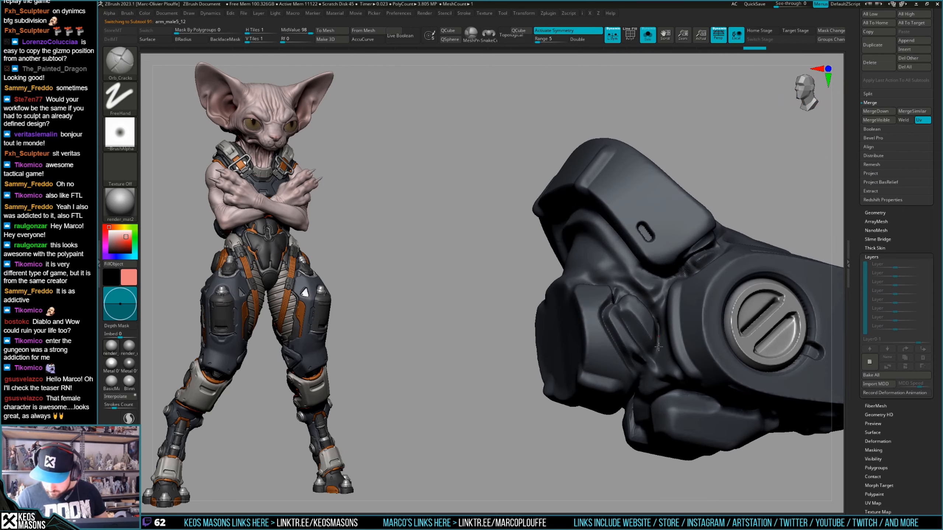
pyautogui.keyDown('ctrl'); pyautogui.moveTo(657, 368); pyautogui.dragTo(672, 335, button='right'); pyautogui.keyUp('ctrl')
pyautogui.keyDown('ctrl'); pyautogui.keyDown('shift'); pyautogui.click(749, 257); pyautogui.keyUp('shift'); pyautogui.keyUp('ctrl')
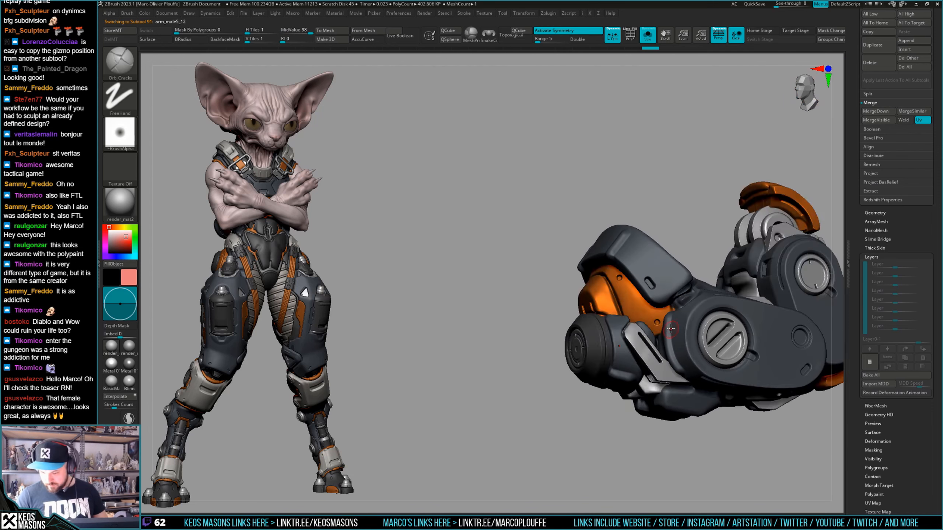
# Check the reworked finger against the whole hand and select the PM3D_Sphere3D2_14 subtool.
pyautogui.moveTo(613, 353); pyautogui.dragTo(659, 358, button='right')
pyautogui.moveTo(659, 359)
pyautogui.keyDown('ctrl'); pyautogui.mouseDown(button='right')
pyautogui.moveTo(689, 323)
pyautogui.moveTo(631, 346)
pyautogui.moveTo(640, 342)
pyautogui.moveTo(639, 357)
pyautogui.moveTo(690, 323)
pyautogui.moveTo(661, 312)
pyautogui.mouseUp(button='right'); pyautogui.keyUp('ctrl')
pyautogui.hotkey('alt', 's')
pyautogui.keyDown('alt'); pyautogui.click(573, 301); pyautogui.keyUp('alt')
pyautogui.keyDown('ctrl'); pyautogui.moveTo(573, 301); pyautogui.dragTo(550, 369, button='right'); pyautogui.keyUp('ctrl')
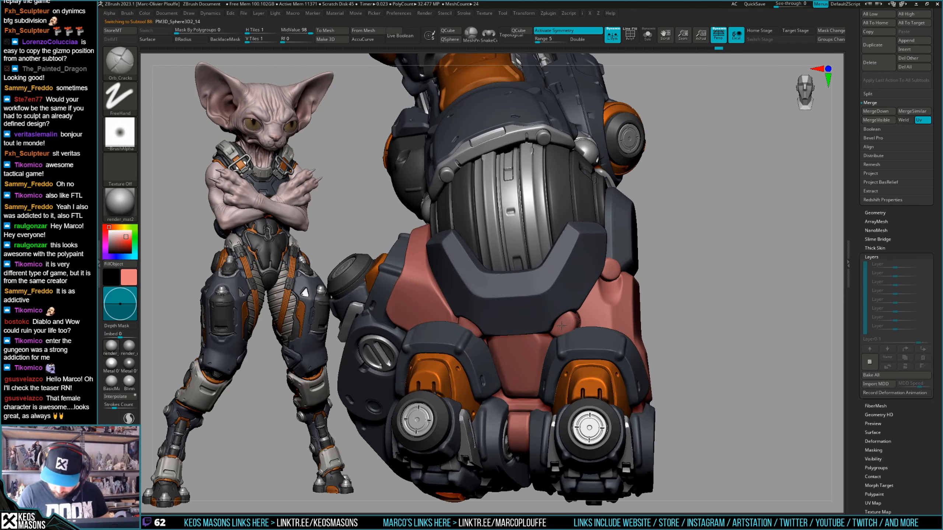
# Select the PM3D_Sphere3D2_30 base block and polish the recess beneath its side stud with the NPolish brush.
pyautogui.moveTo(564, 327); pyautogui.dragTo(560, 322, button='right')
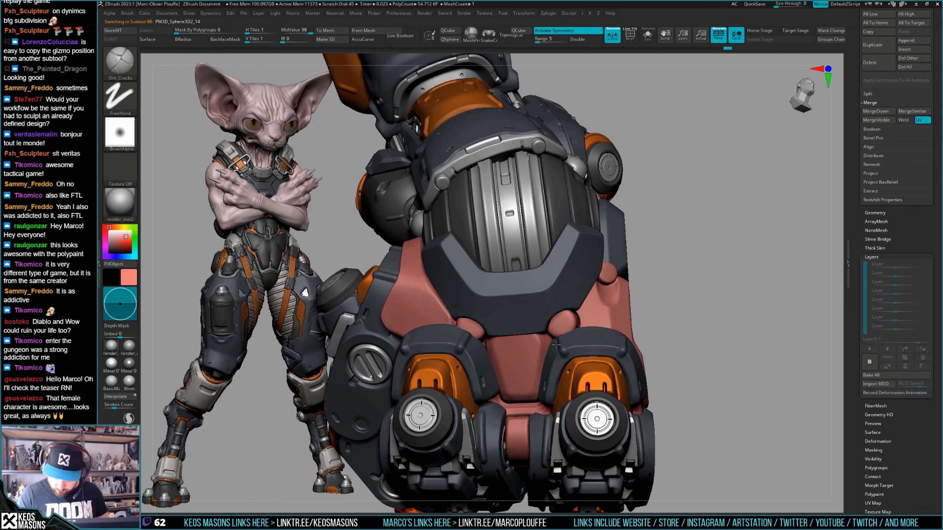
pyautogui.moveTo(555, 345)
pyautogui.mouseDown(button='right')
pyautogui.moveTo(558, 332)
pyautogui.moveTo(651, 336)
pyautogui.moveTo(654, 344)
pyautogui.moveTo(660, 336)
pyautogui.moveTo(538, 322)
pyautogui.moveTo(576, 351)
pyautogui.moveTo(570, 337)
pyautogui.moveTo(550, 362)
pyautogui.moveTo(574, 321)
pyautogui.mouseUp(button='right')
pyautogui.keyDown('alt'); pyautogui.click(576, 325); pyautogui.keyUp('alt')
pyautogui.rightClick(549, 362)
pyautogui.press('x')
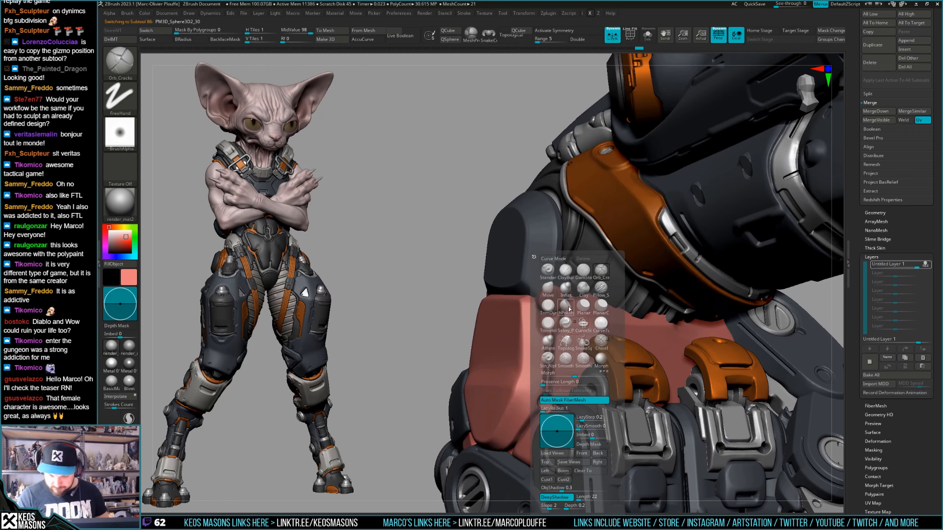
pyautogui.click(567, 307)
pyautogui.moveTo(563, 317); pyautogui.dragTo(553, 328)
pyautogui.moveTo(553, 329)
pyautogui.keyDown('ctrl'); pyautogui.mouseDown(button='right')
pyautogui.moveTo(555, 293)
pyautogui.moveTo(594, 290)
pyautogui.moveTo(590, 306)
pyautogui.moveTo(550, 305)
pyautogui.mouseUp(button='right'); pyautogui.keyUp('ctrl')
pyautogui.moveTo(549, 305)
pyautogui.keyDown('ctrl'); pyautogui.mouseDown(button='right')
pyautogui.moveTo(544, 326)
pyautogui.moveTo(578, 336)
pyautogui.mouseUp(button='right'); pyautogui.keyUp('ctrl')
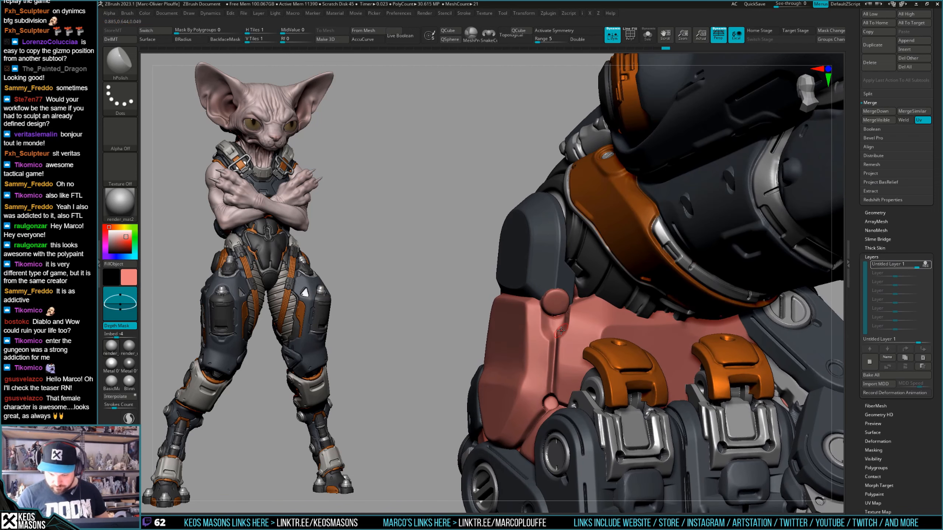
# Carve small detail into the recess beneath the side stud with DamStandard, undoing the last stroke.
pyautogui.press('x')
pyautogui.click(574, 273)
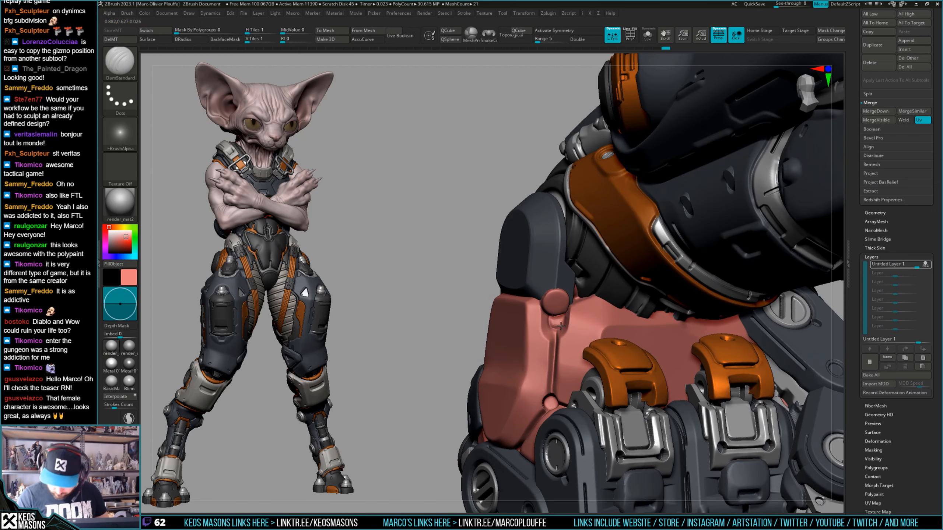
pyautogui.press('x')
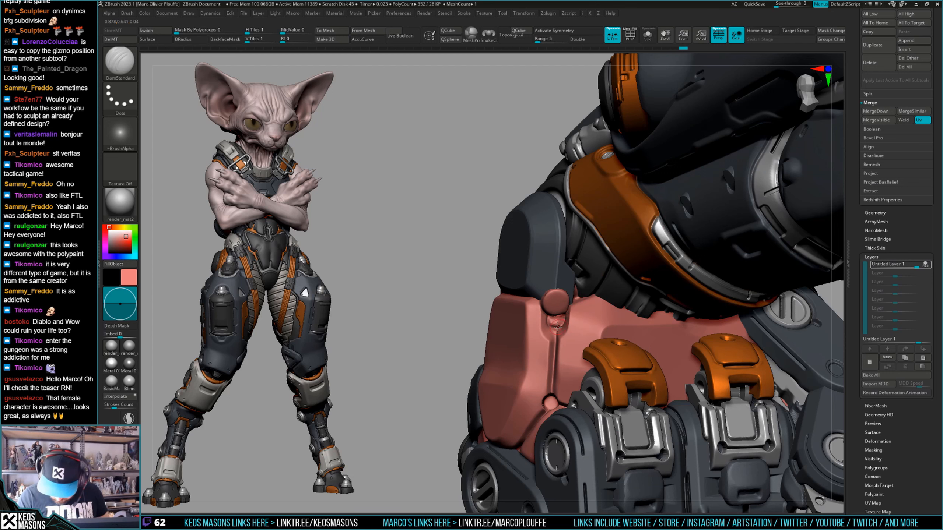
pyautogui.moveTo(557, 327)
pyautogui.mouseDown(button='right')
pyautogui.moveTo(531, 322)
pyautogui.moveTo(557, 319)
pyautogui.mouseUp(button='right')
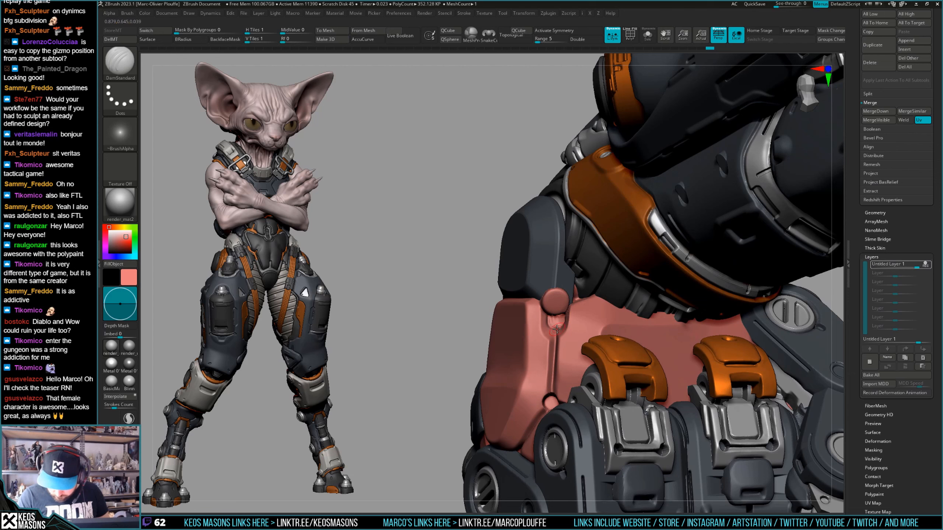
pyautogui.moveTo(562, 321); pyautogui.dragTo(565, 319)
pyautogui.press('x')
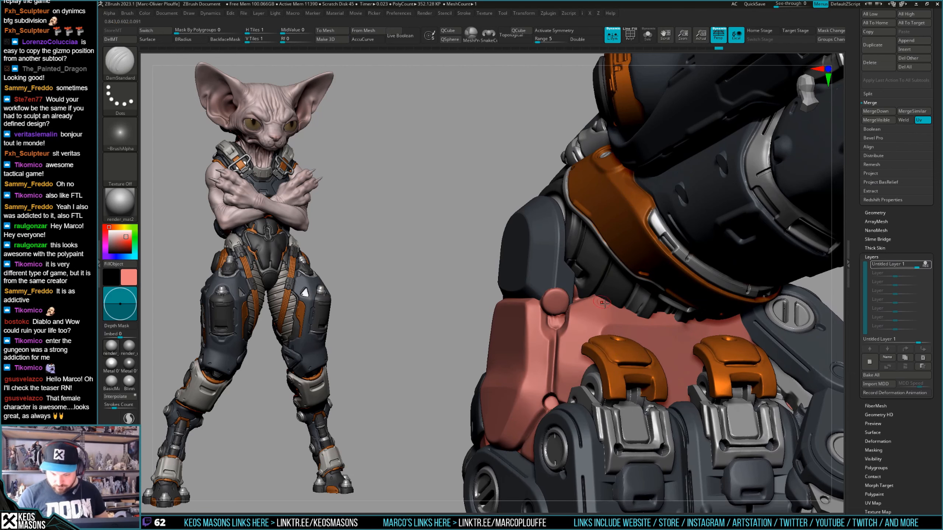
pyautogui.hotkey('ctrl', 'z')
# Shape the small round detail beneath the side stud with the TrimHole brush.
pyautogui.press('b')
pyautogui.press('t')
pyautogui.press('h')
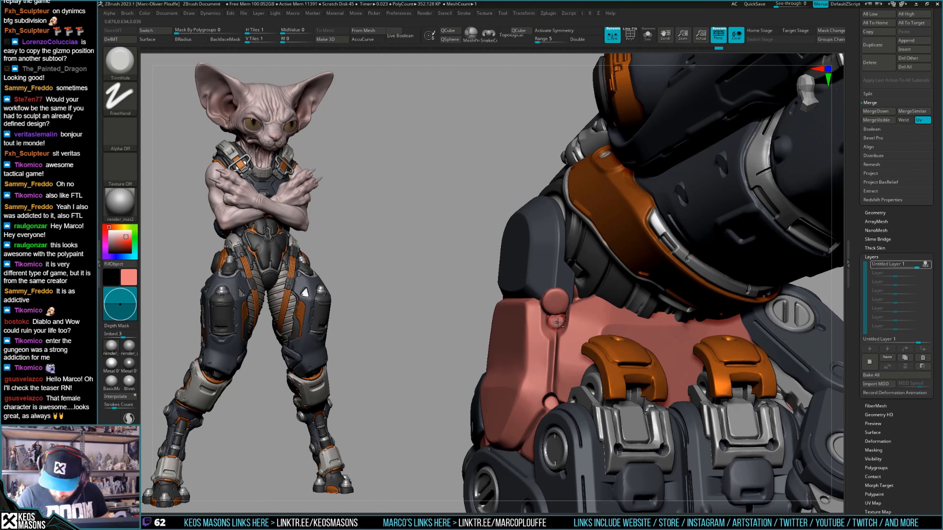
pyautogui.keyDown('ctrl'); pyautogui.moveTo(557, 322); pyautogui.dragTo(730, 344, button='right'); pyautogui.keyUp('ctrl')
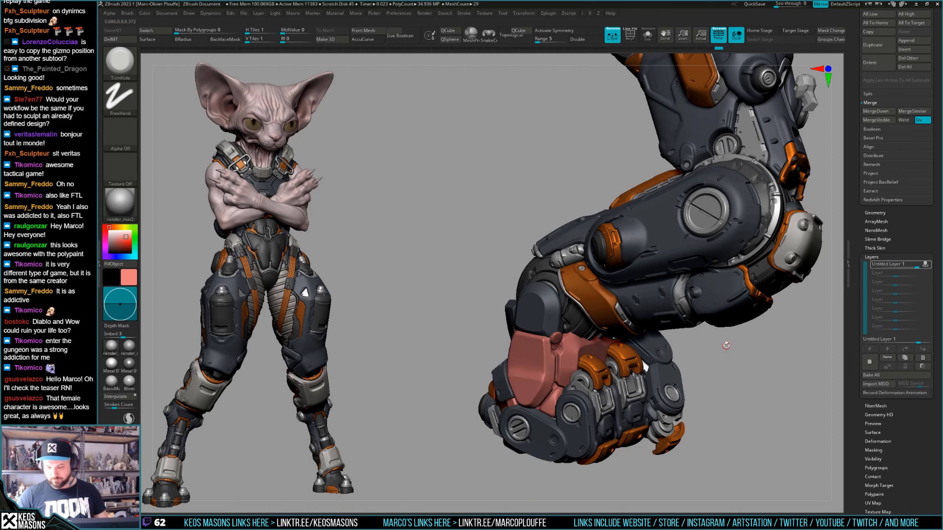
# Isolate the base block and cut grooves around the lower end of its central tapered panel with Orb_Cracks.
pyautogui.press('space')
pyautogui.click(752, 292)
pyautogui.moveTo(802, 316)
pyautogui.mouseDown(button='right')
pyautogui.moveTo(715, 315)
pyautogui.moveTo(707, 326)
pyautogui.moveTo(696, 322)
pyautogui.moveTo(714, 336)
pyautogui.moveTo(698, 327)
pyautogui.moveTo(681, 336)
pyautogui.mouseUp(button='right')
pyautogui.moveTo(591, 352); pyautogui.dragTo(548, 351, button='right')
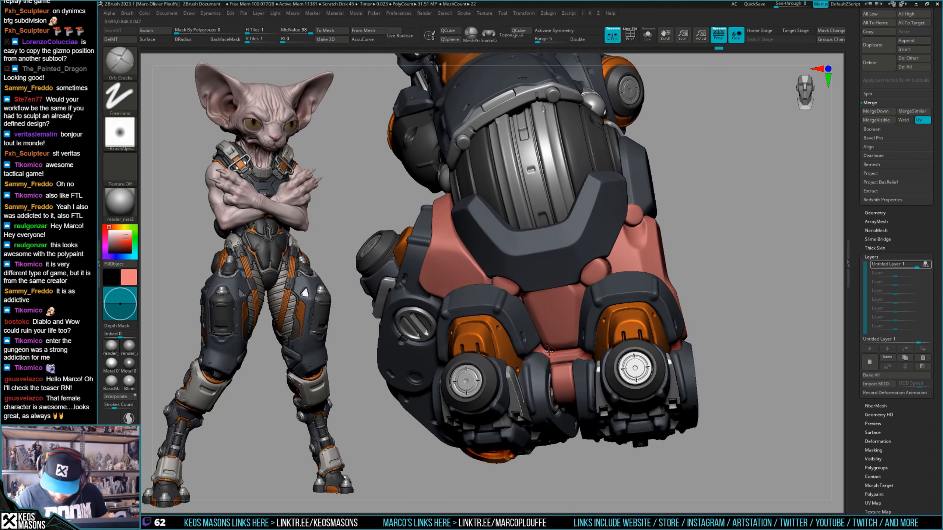
pyautogui.rightClick(552, 366)
pyautogui.hotkey('alt', 's')
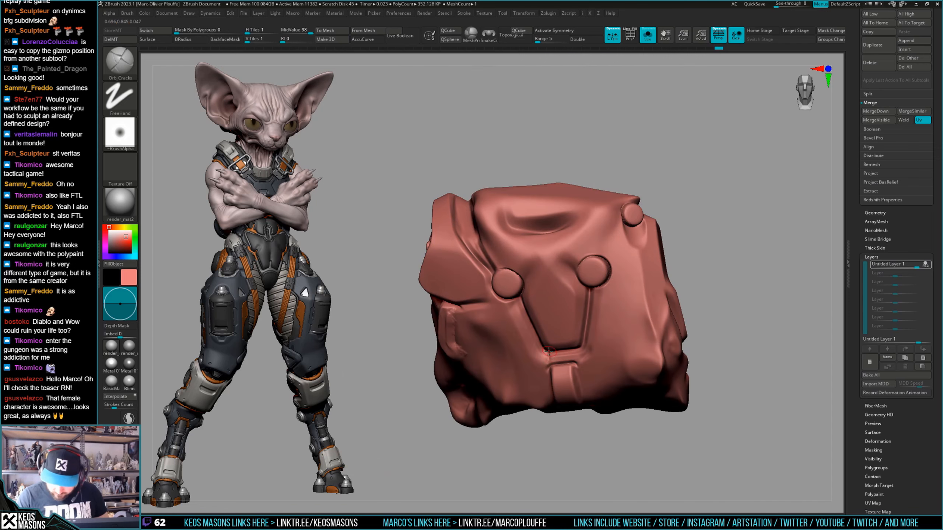
pyautogui.moveTo(552, 362); pyautogui.dragTo(581, 361, button='right')
pyautogui.rightClick(581, 360)
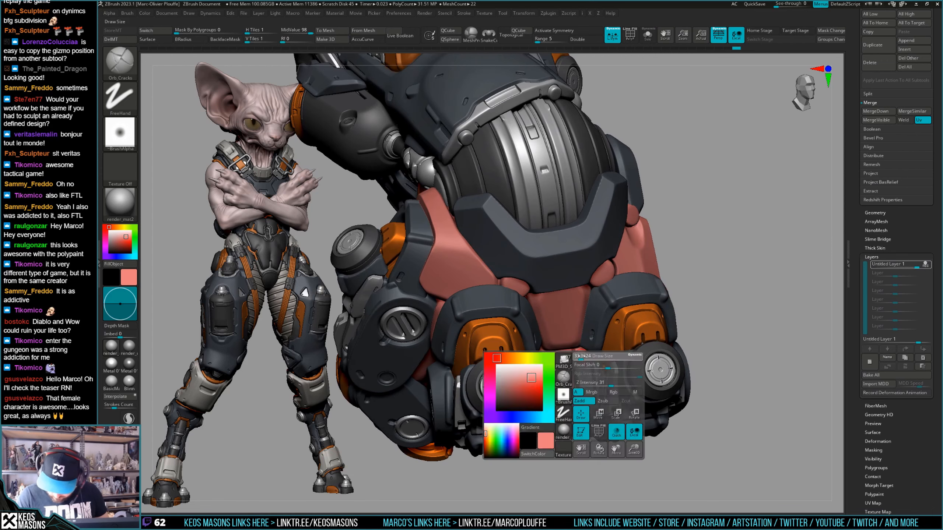
pyautogui.moveTo(576, 362); pyautogui.dragTo(593, 358)
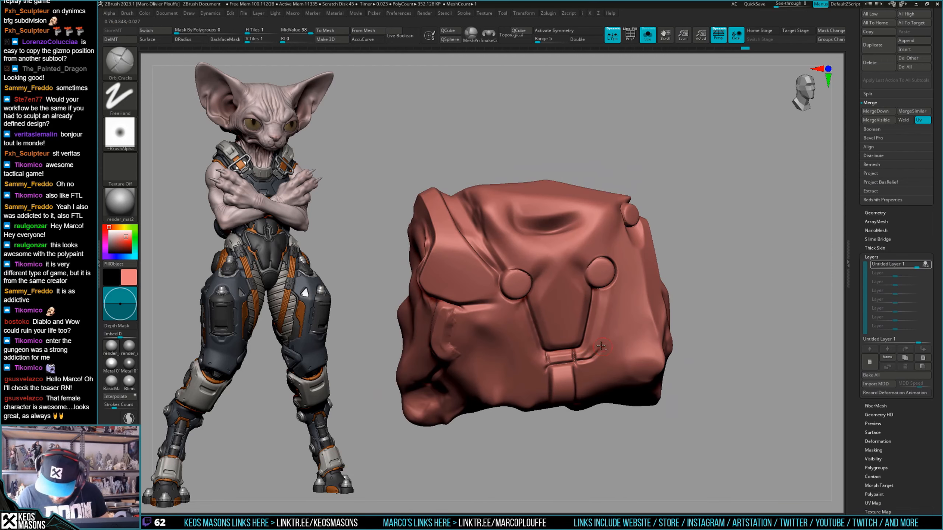
# Refine the grooves of the small crossbar below the central panel, comparing the isolated block with the whole hand.
pyautogui.moveTo(600, 346); pyautogui.dragTo(555, 357, button='right')
pyautogui.press('s')
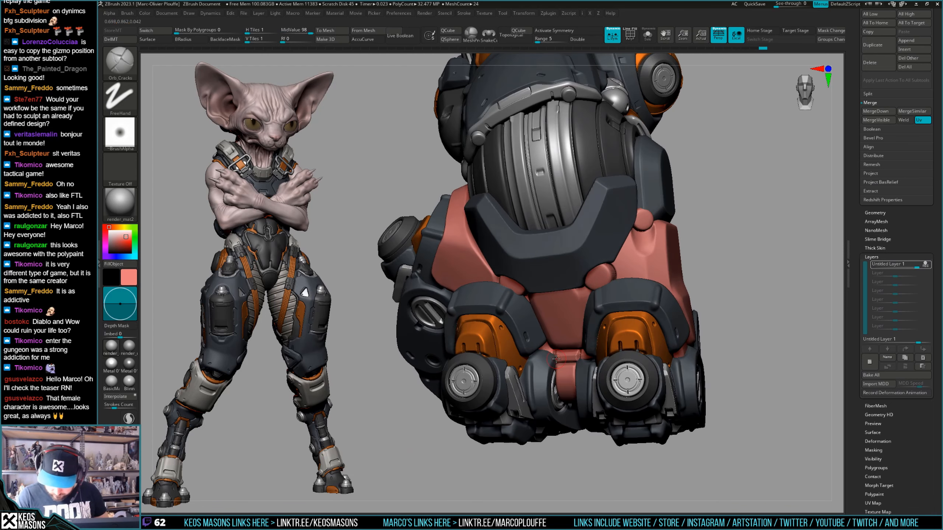
pyautogui.press('s')
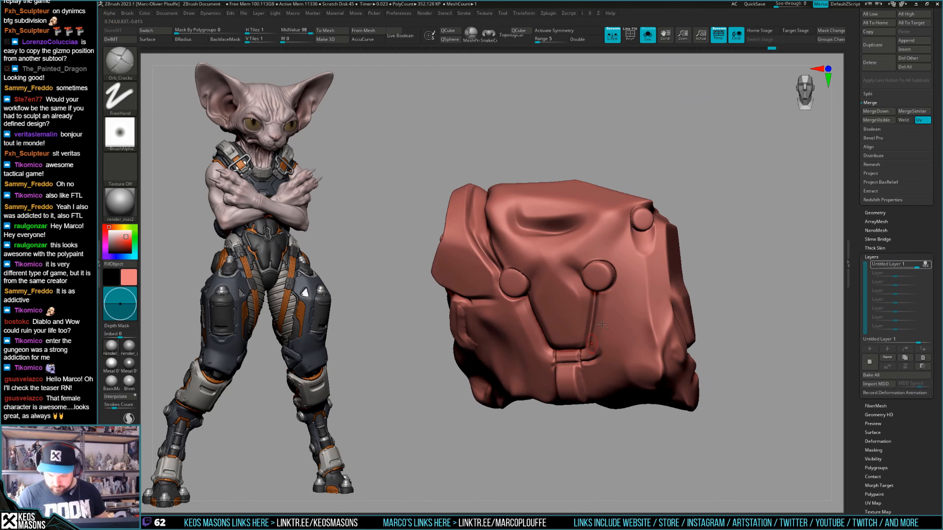
pyautogui.press('s')
pyautogui.moveTo(576, 348); pyautogui.dragTo(544, 377, button='right')
pyautogui.press('s')
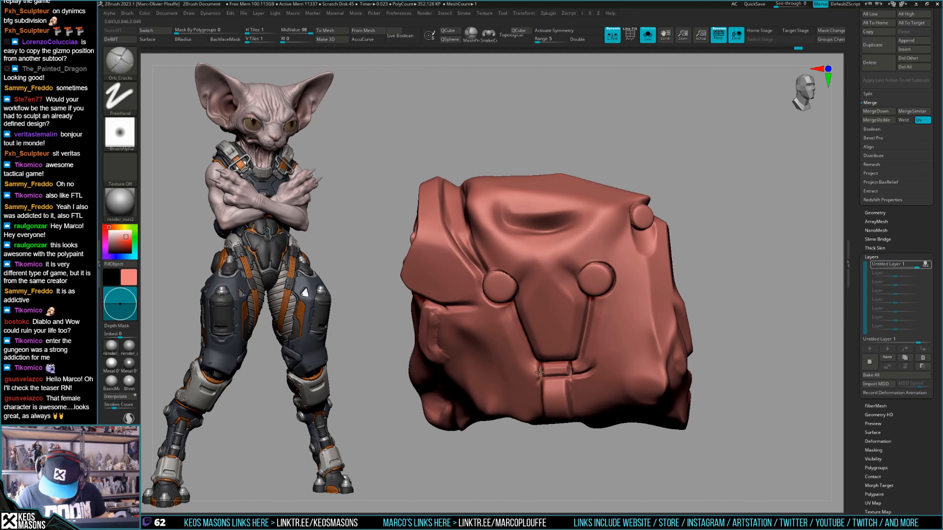
pyautogui.press('s')
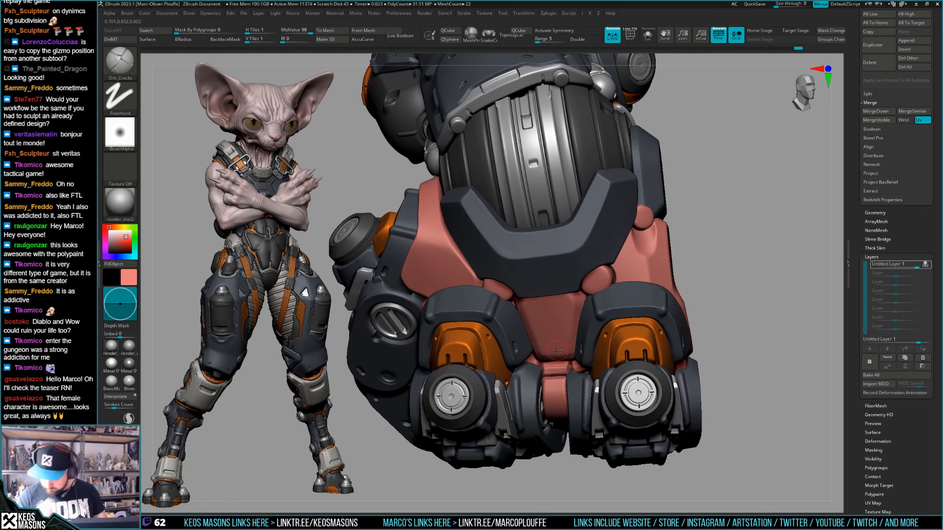
pyautogui.press('s')
pyautogui.press('s')
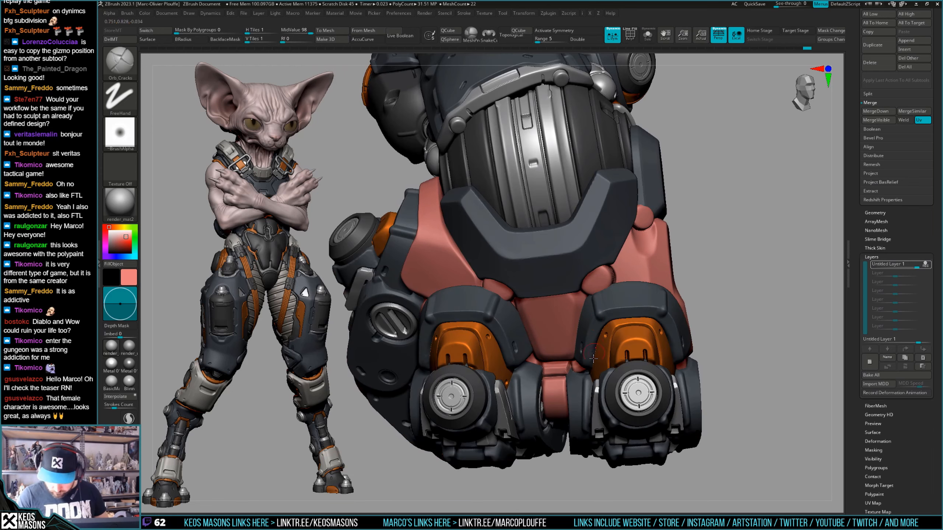
# Examine how the base block fits under the knuckles and wrist by viewing the surrounding parts as transparent.
pyautogui.keyDown('ctrl'); pyautogui.moveTo(550, 366); pyautogui.dragTo(693, 315, button='right'); pyautogui.keyUp('ctrl')
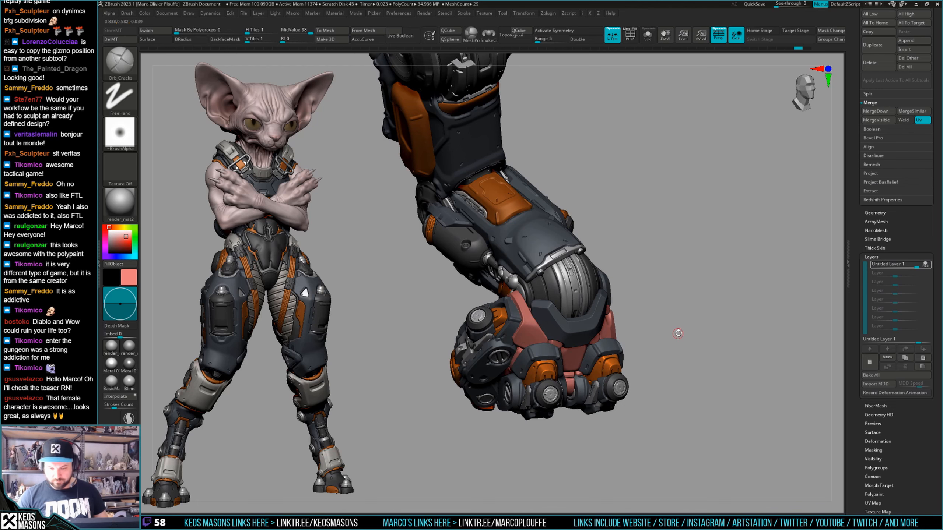
pyautogui.moveTo(677, 334)
pyautogui.mouseDown(button='right')
pyautogui.moveTo(677, 346)
pyautogui.moveTo(712, 312)
pyautogui.moveTo(592, 344)
pyautogui.moveTo(557, 335)
pyautogui.moveTo(571, 386)
pyautogui.moveTo(602, 356)
pyautogui.moveTo(592, 320)
pyautogui.moveTo(599, 379)
pyautogui.moveTo(562, 353)
pyautogui.mouseUp(button='right')
pyautogui.hotkey('shift', 't')
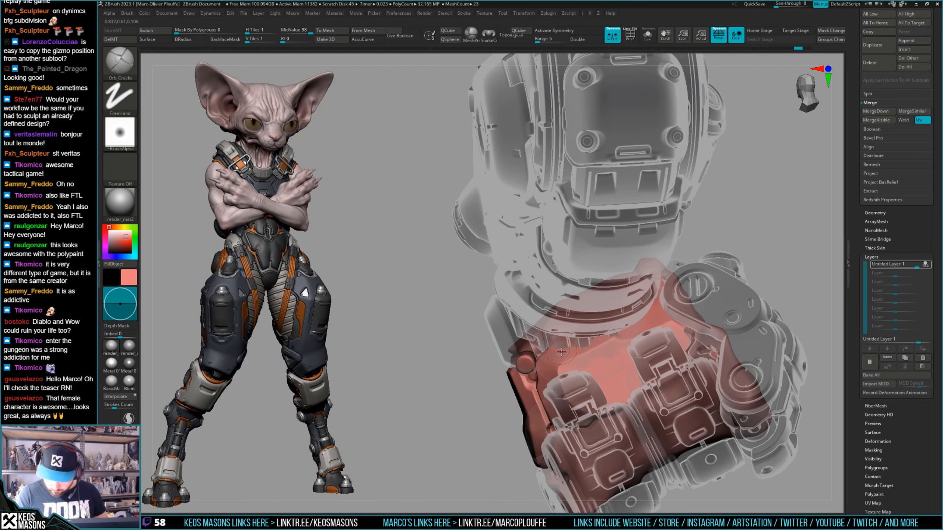
pyautogui.moveTo(616, 328); pyautogui.dragTo(620, 326)
pyautogui.rightClick(551, 355)
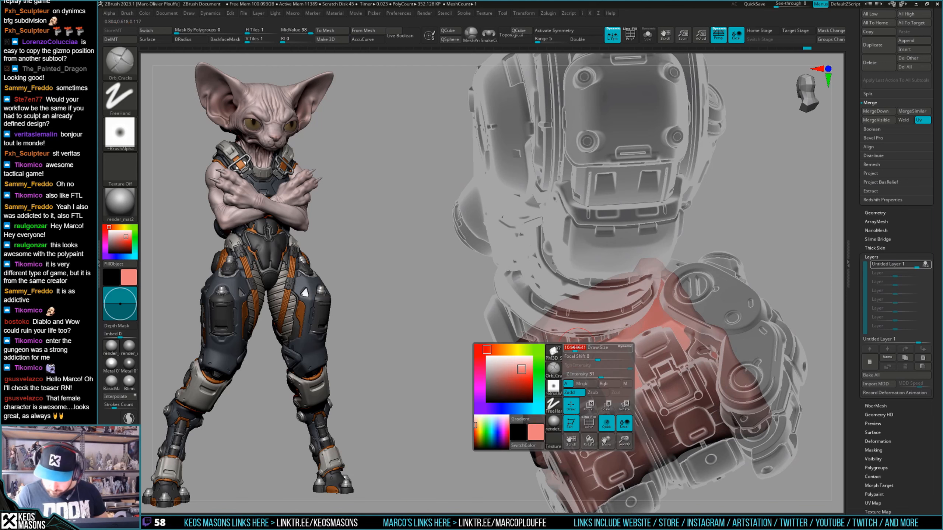
pyautogui.moveTo(609, 345)
pyautogui.mouseDown(button='right')
pyautogui.moveTo(644, 318)
pyautogui.moveTo(578, 355)
pyautogui.moveTo(567, 354)
pyautogui.moveTo(618, 343)
pyautogui.moveTo(570, 334)
pyautogui.mouseUp(button='right')
pyautogui.press('t')
# Try ClayBuildup strokes on the block's rear edge beside the side stud, undoing the last one and smoothing the area.
pyautogui.press('x')
pyautogui.click(543, 270)
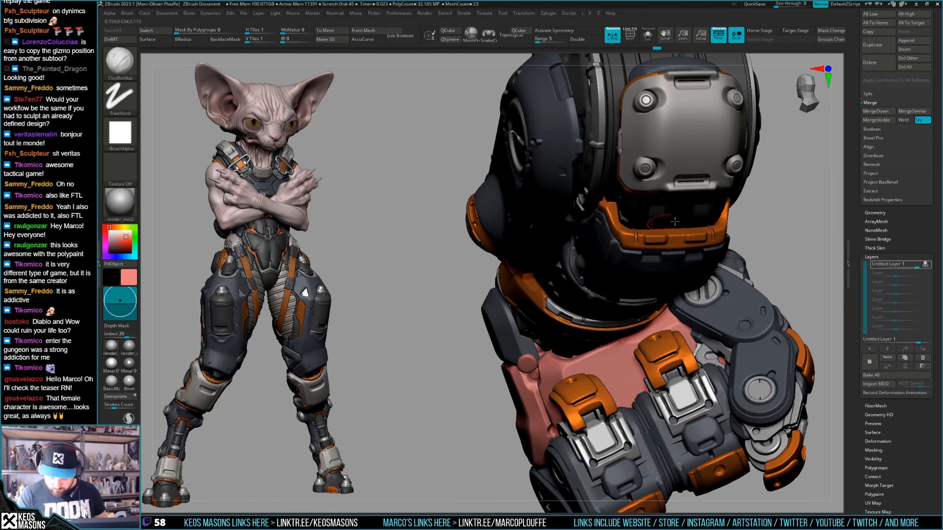
pyautogui.moveTo(535, 354); pyautogui.dragTo(541, 341)
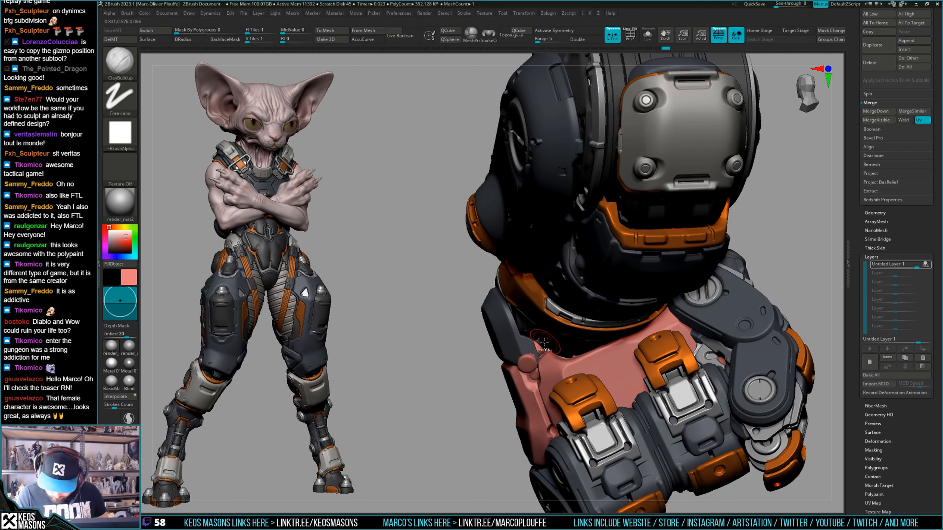
pyautogui.moveTo(545, 342)
pyautogui.keyDown('ctrl'); pyautogui.mouseDown(button='right')
pyautogui.moveTo(549, 365)
pyautogui.moveTo(557, 358)
pyautogui.mouseUp(button='right'); pyautogui.keyUp('ctrl')
pyautogui.hotkey('ctrl', 'z')
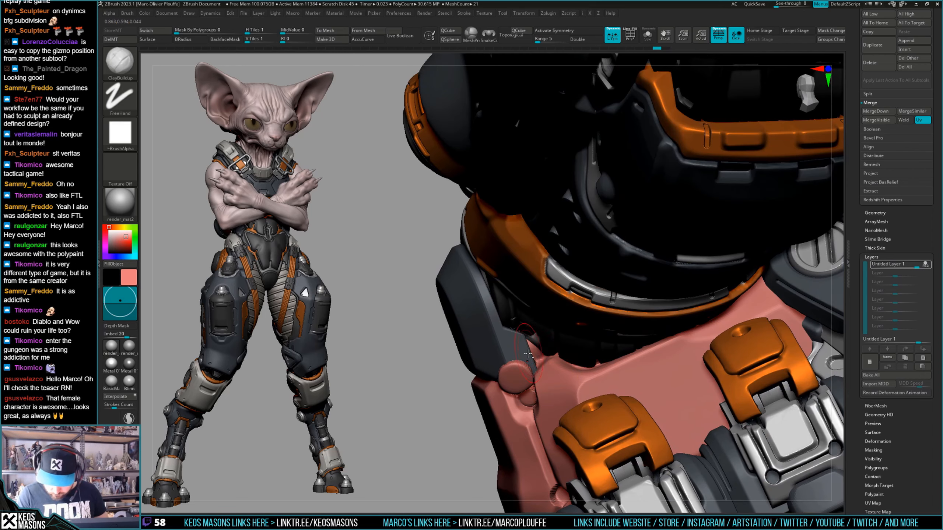
pyautogui.press('shift')
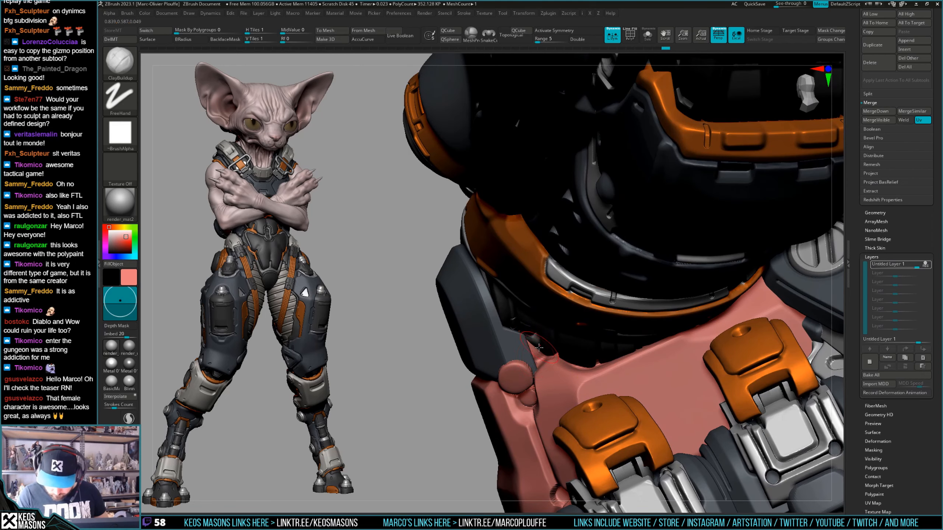
# Cut a crease into the block's rear edge beside the side stud with Orb_Cracks.
pyautogui.press('space')
pyautogui.click(536, 365)
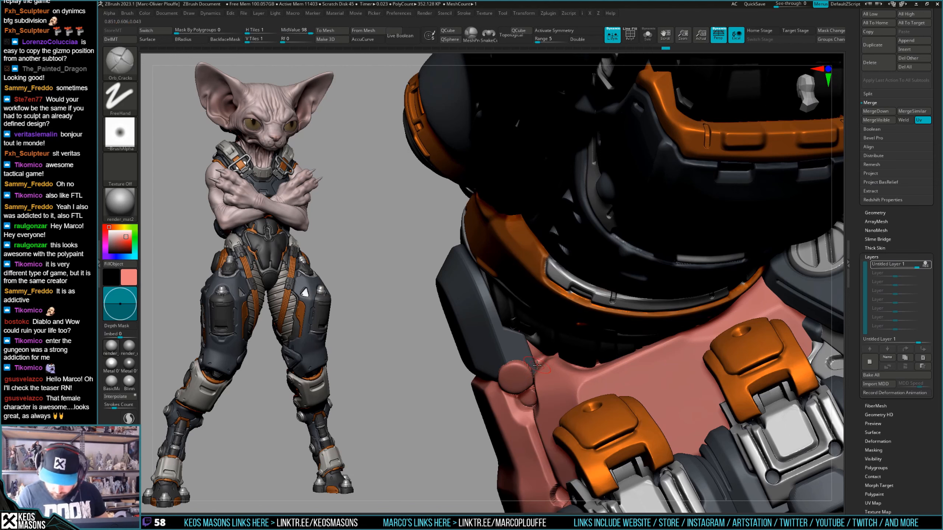
pyautogui.moveTo(550, 349)
pyautogui.keyDown('ctrl'); pyautogui.mouseDown(button='right')
pyautogui.moveTo(627, 297)
pyautogui.moveTo(722, 311)
pyautogui.mouseUp(button='right'); pyautogui.keyUp('ctrl')
pyautogui.moveTo(571, 368)
pyautogui.mouseDown(button='right')
pyautogui.moveTo(598, 390)
pyautogui.moveTo(553, 396)
pyautogui.moveTo(535, 375)
pyautogui.moveTo(579, 383)
pyautogui.moveTo(624, 357)
pyautogui.mouseUp(button='right')
pyautogui.rightClick(623, 357)
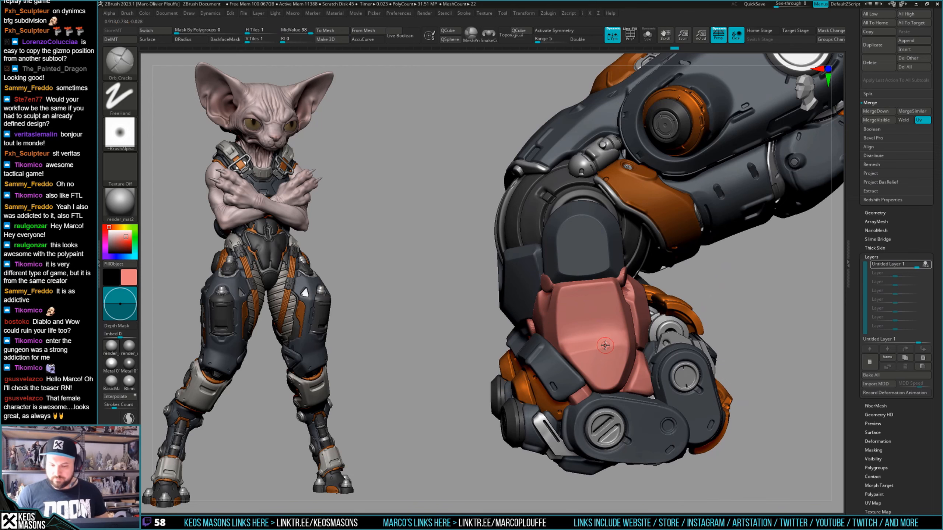
# Polish the upper edge of the block's large side panel with NPolish, checking it isolated and within the hand.
pyautogui.press('b')
pyautogui.press('h')
pyautogui.press('p')
pyautogui.moveTo(590, 294)
pyautogui.mouseDown(button='right')
pyautogui.moveTo(646, 263)
pyautogui.moveTo(609, 293)
pyautogui.moveTo(615, 303)
pyautogui.mouseUp(button='right')
pyautogui.press('space')
pyautogui.moveTo(615, 304); pyautogui.dragTo(620, 304)
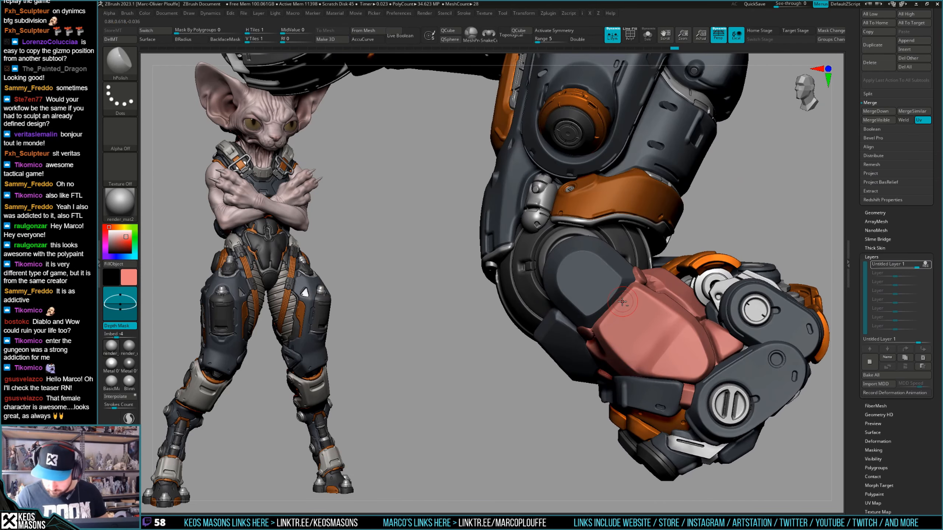
pyautogui.hotkey('alt', 's')
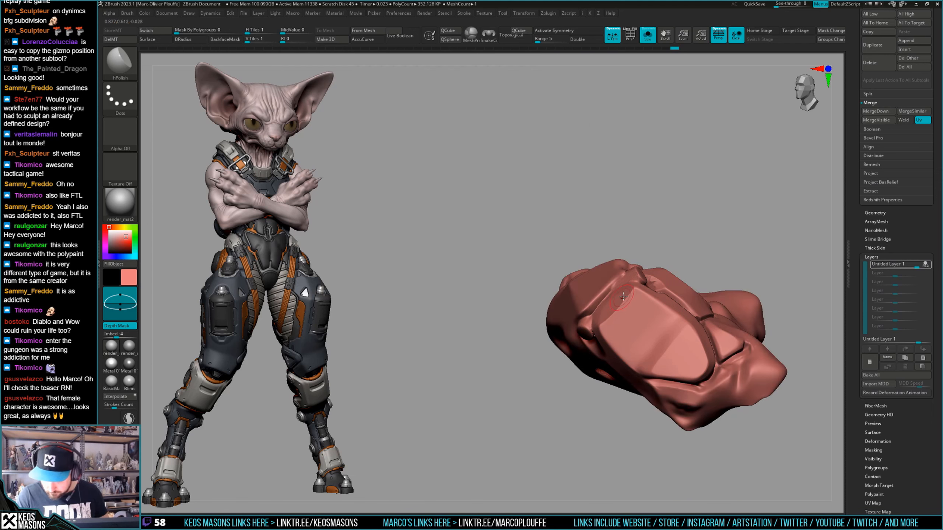
pyautogui.hotkey('alt', 's')
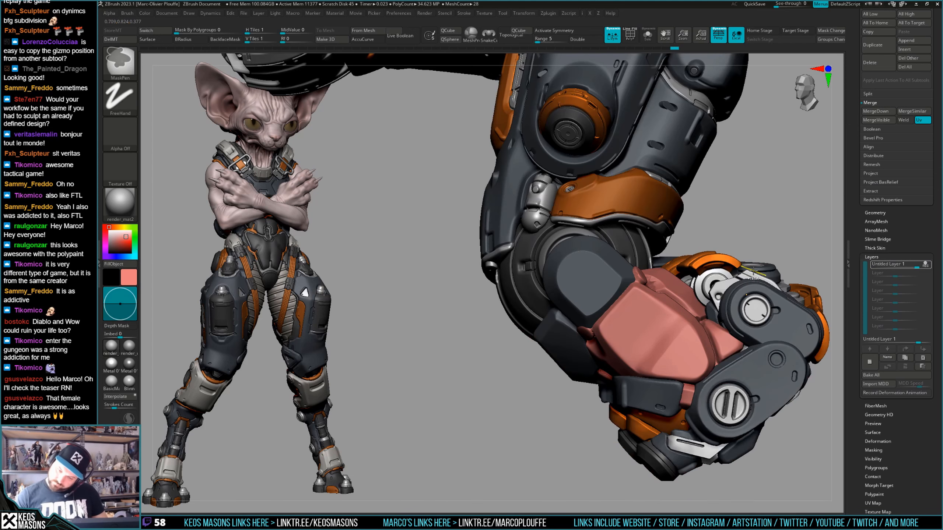
pyautogui.hotkey('alt', 's')
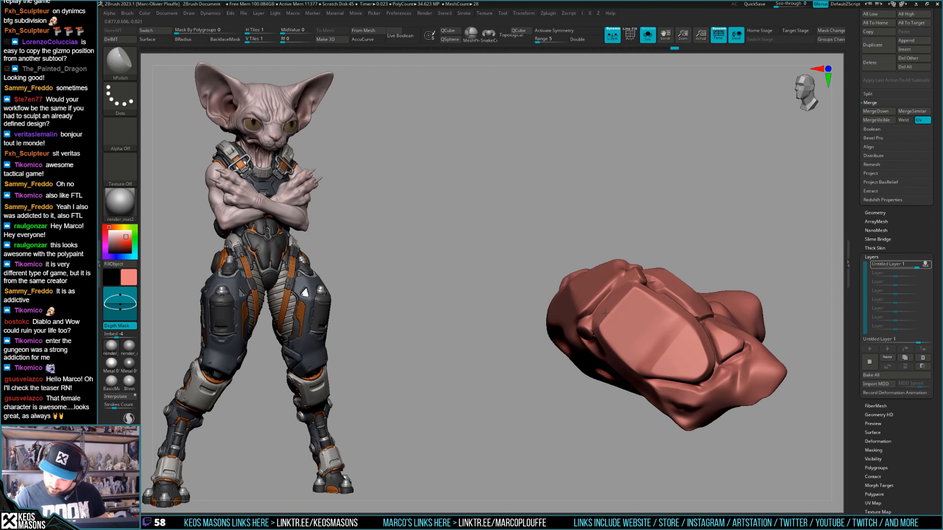
pyautogui.hotkey('alt', 's')
pyautogui.hotkey('alt', 's')
pyautogui.hotkey('alt', 's')
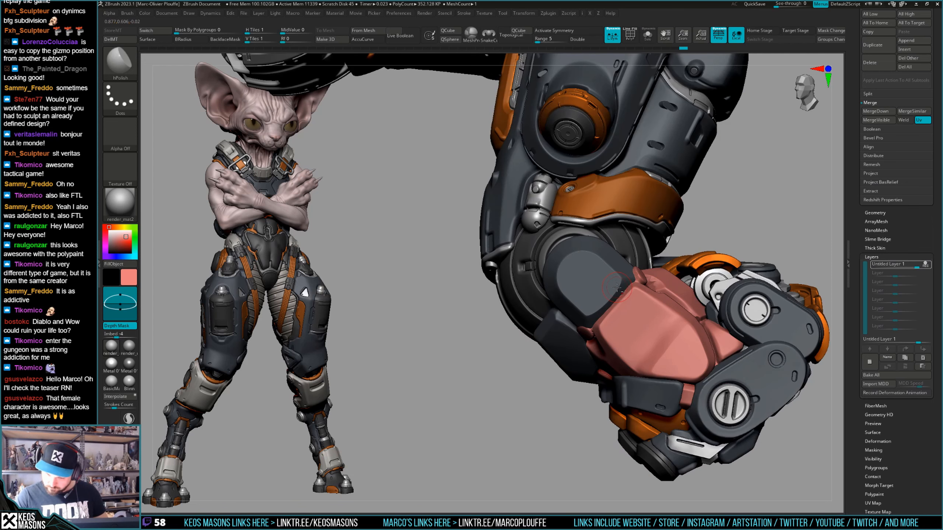
# Examine the rounded dark plate above the base block, including its polygroup wireframe, both isolated and within the hand.
pyautogui.keyDown('alt'); pyautogui.click(623, 303); pyautogui.keyUp('alt')
pyautogui.hotkey('alt', 's')
pyautogui.hotkey('shift', 'f')
pyautogui.press('space')
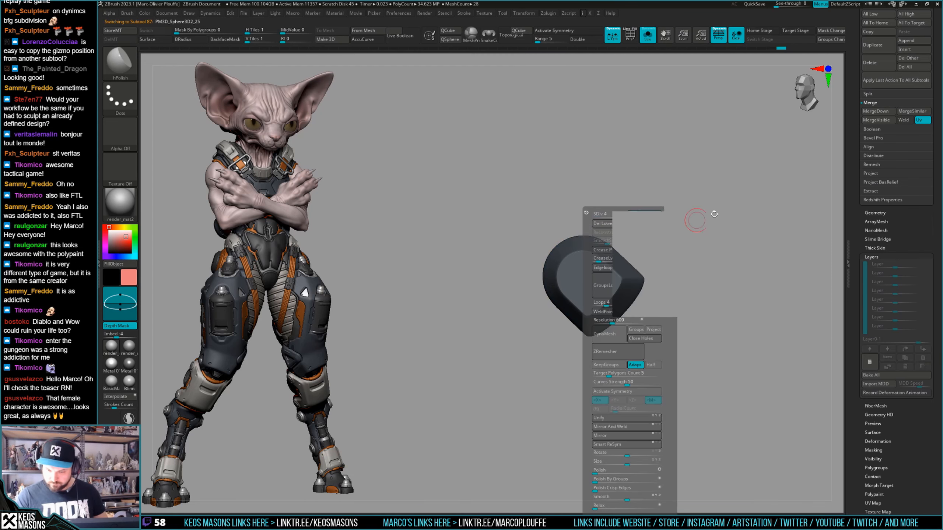
pyautogui.hotkey('alt', 's')
pyautogui.hotkey('alt', 's')
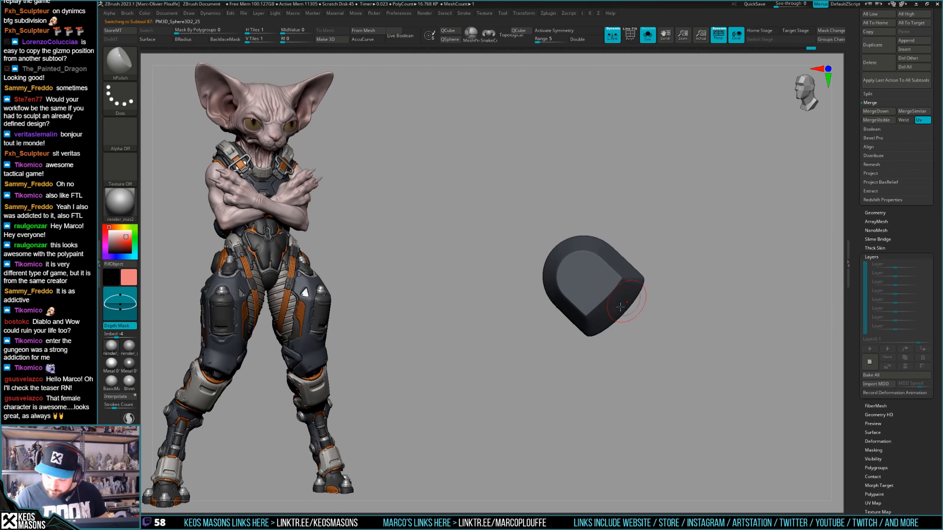
pyautogui.hotkey('alt', 's')
pyautogui.hotkey('alt', 's')
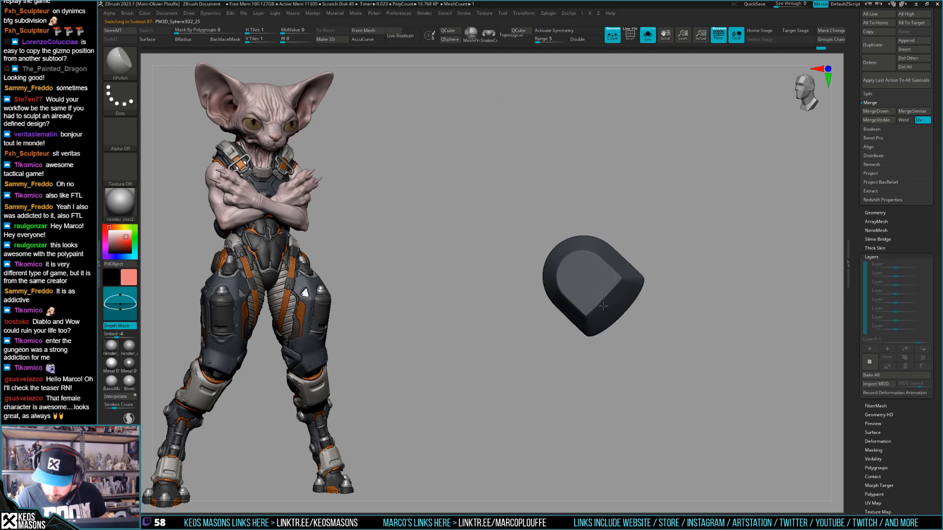
pyautogui.hotkey('alt', 's')
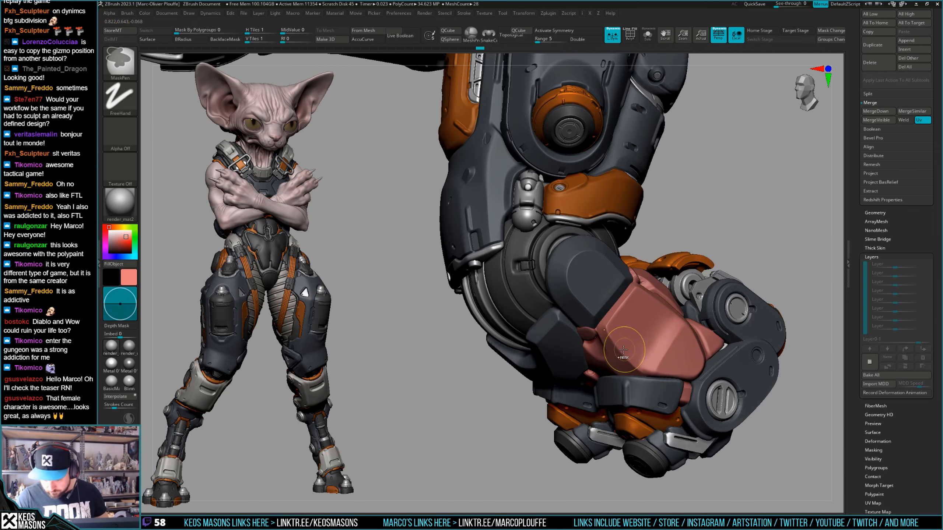
pyautogui.hotkey('alt', 's')
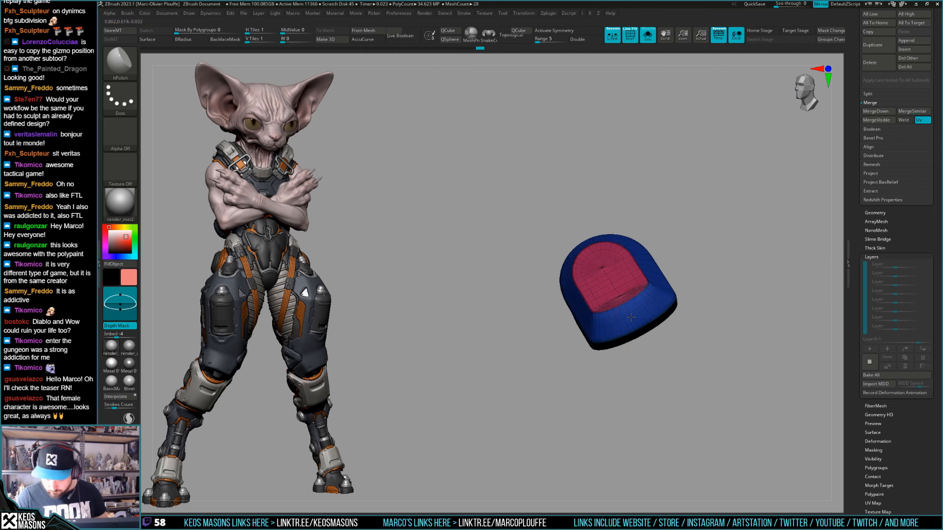
pyautogui.hotkey('alt', 's')
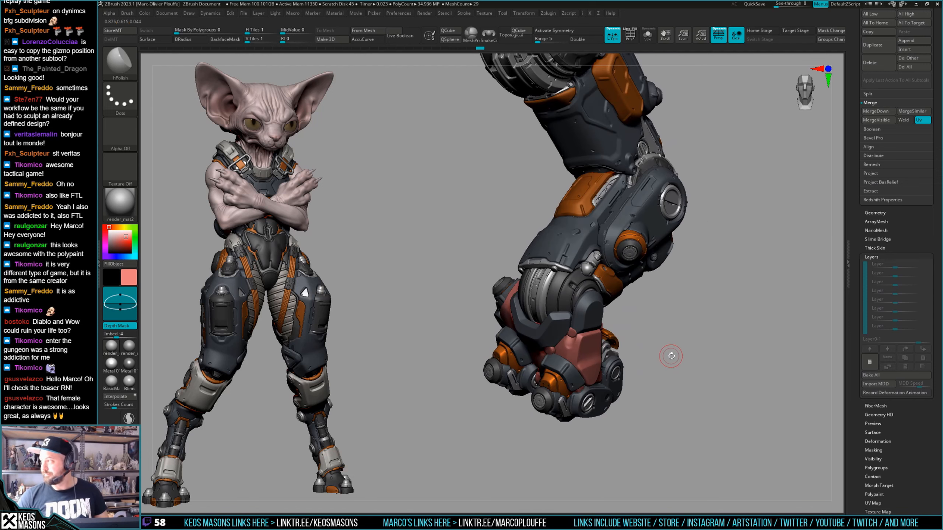
# Reshape the upper edge of the base block's large side panel using the Move brush with AccuCurve enabled, undoing the trial stroke.
pyautogui.moveTo(671, 356)
pyautogui.mouseDown()
pyautogui.moveTo(654, 349)
pyautogui.moveTo(647, 368)
pyautogui.moveTo(685, 341)
pyautogui.moveTo(685, 323)
pyautogui.mouseUp()
pyautogui.keyDown('alt'); pyautogui.click(599, 359); pyautogui.keyUp('alt')
pyautogui.press('x')
pyautogui.click(581, 289)
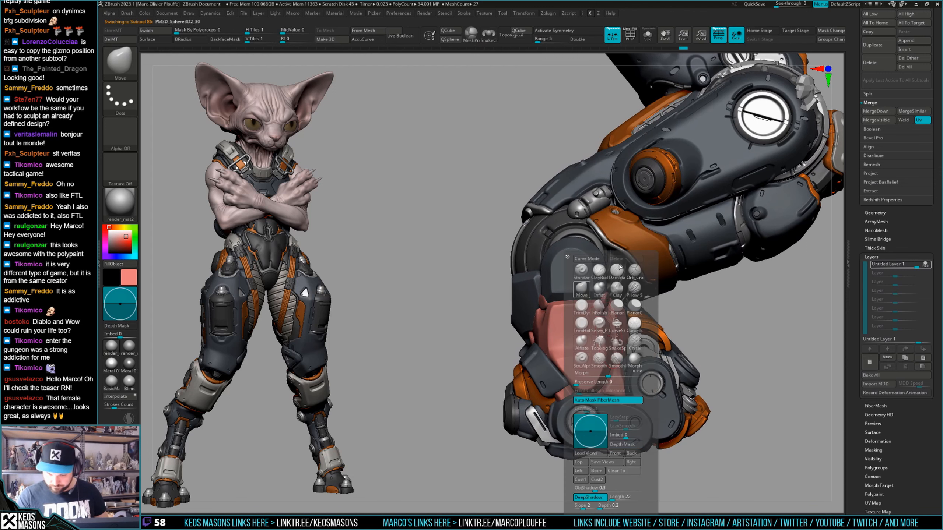
pyautogui.click(367, 39)
pyautogui.press('space')
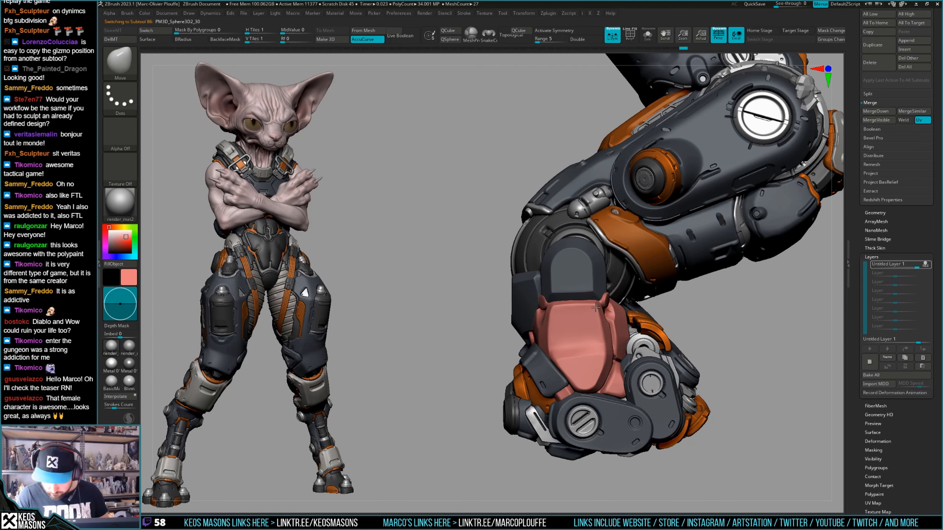
pyautogui.click(367, 39)
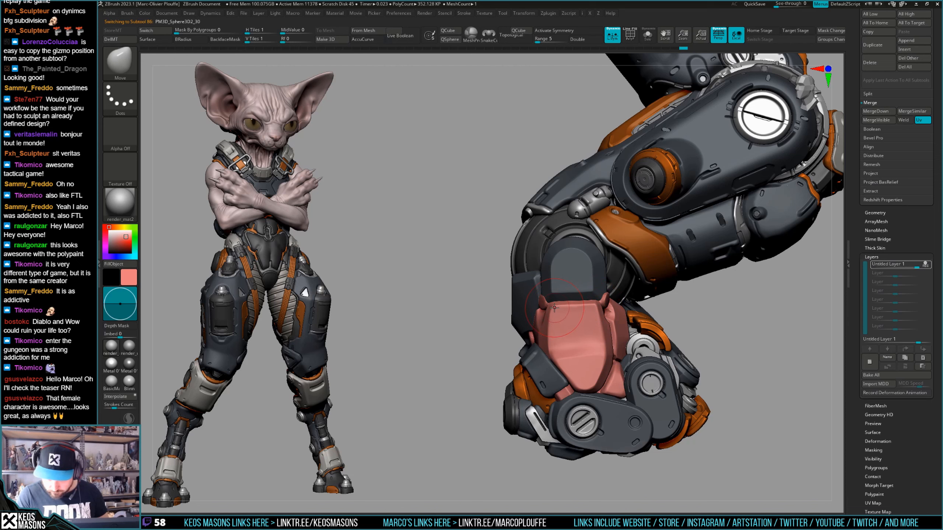
pyautogui.press('space')
pyautogui.hotkey('ctrl', 'z')
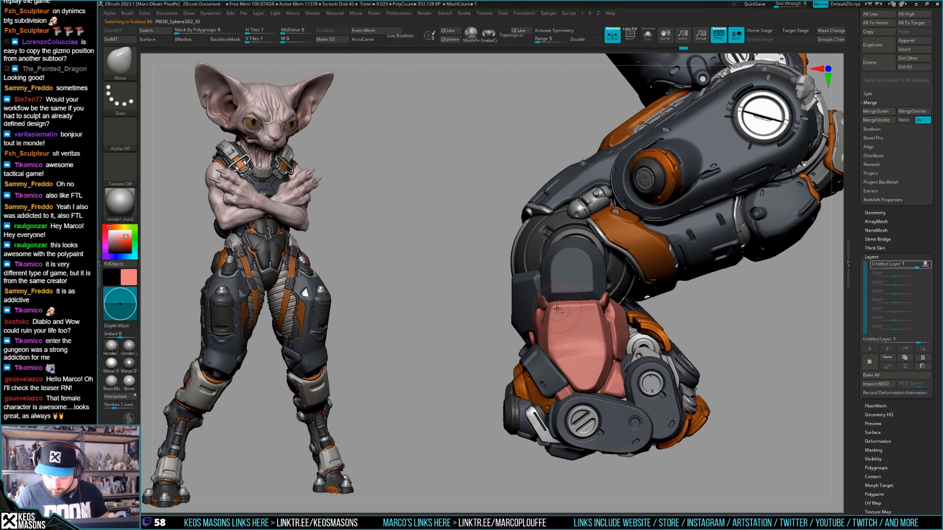
pyautogui.moveTo(590, 306); pyautogui.dragTo(601, 274, button='right')
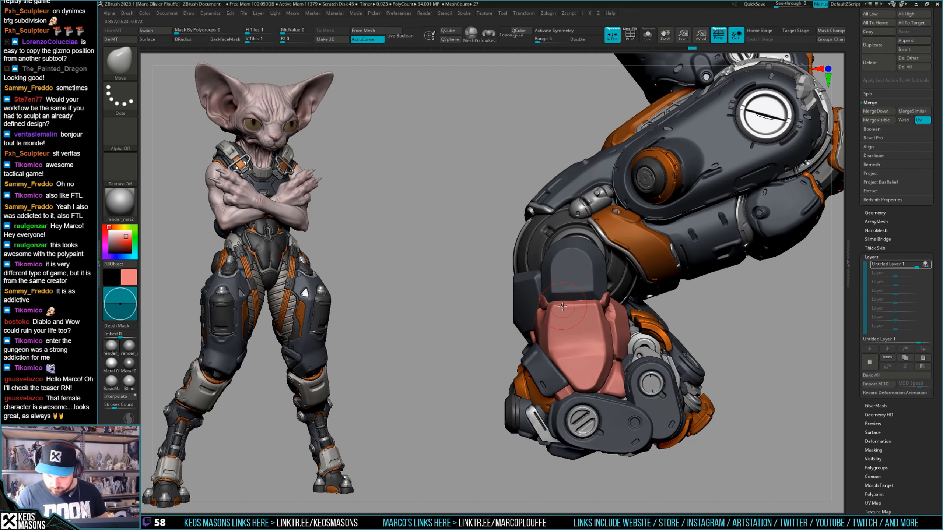
pyautogui.moveTo(562, 307); pyautogui.dragTo(564, 302)
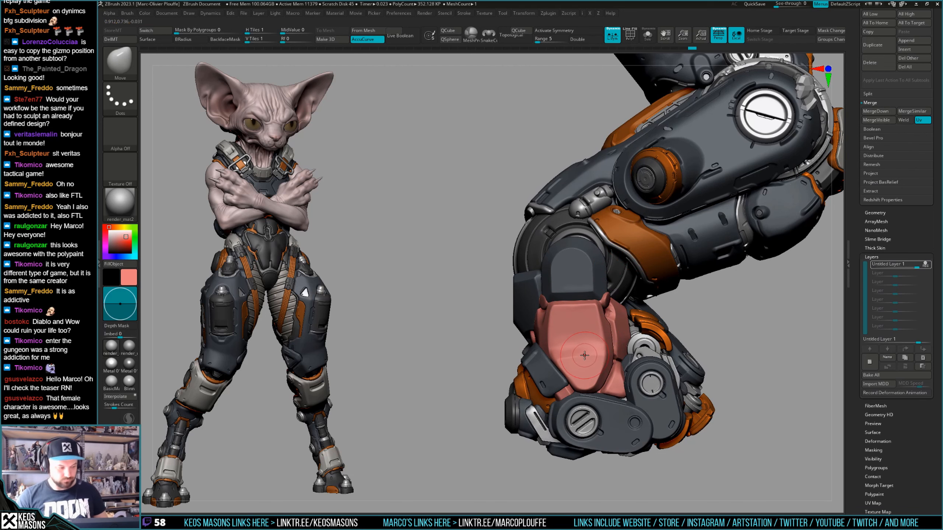
# Nudge the lower rear edge of the large side panel slightly inward with the Move brush.
pyautogui.moveTo(605, 354); pyautogui.dragTo(608, 347, button='right')
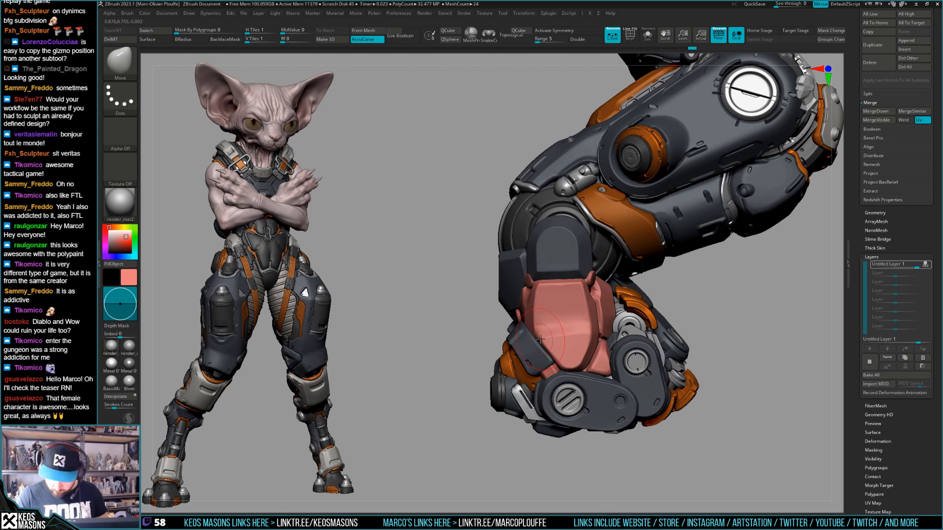
pyautogui.press('space')
pyautogui.moveTo(541, 340); pyautogui.dragTo(547, 338)
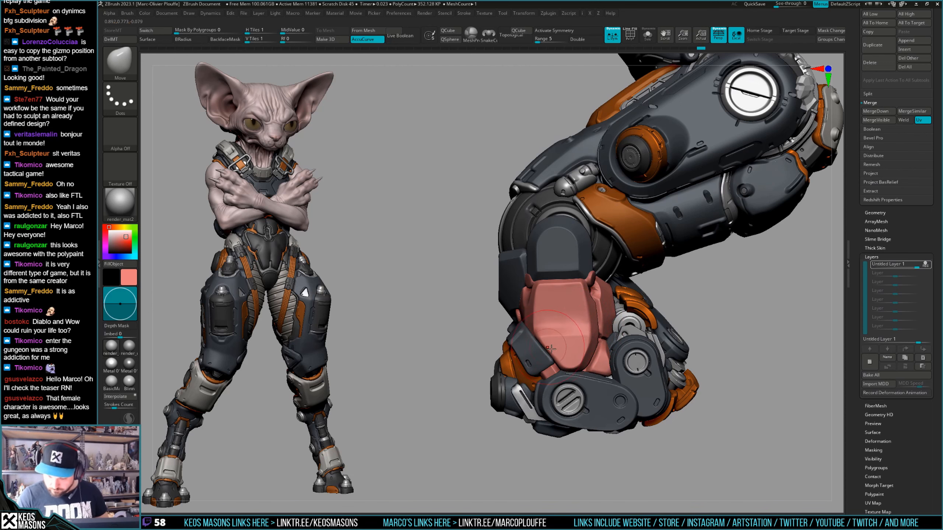
pyautogui.moveTo(544, 339)
pyautogui.mouseDown(button='right')
pyautogui.moveTo(679, 308)
pyautogui.moveTo(658, 324)
pyautogui.mouseUp(button='right')
# Polish the faces and front edge of the block's large side panel with NPolish.
pyautogui.press('space')
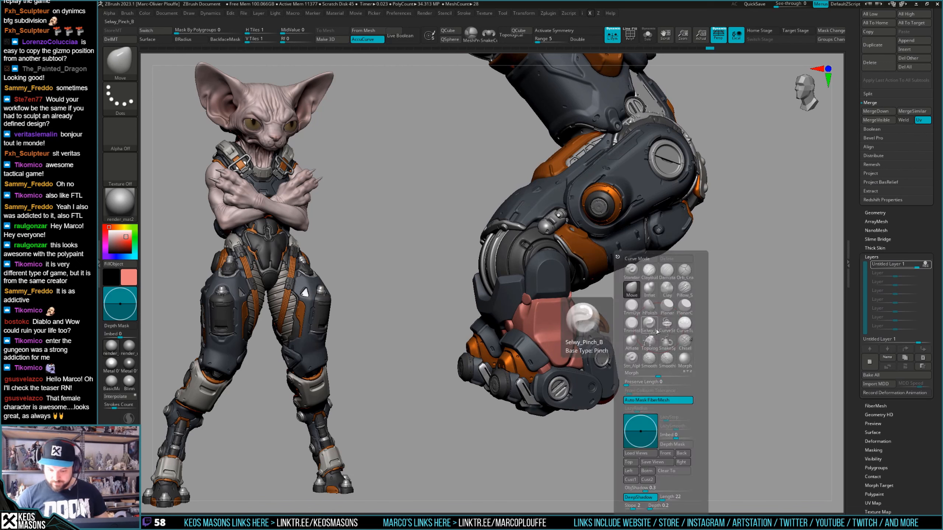
pyautogui.click(652, 317)
pyautogui.moveTo(579, 316); pyautogui.dragTo(552, 306, button='right')
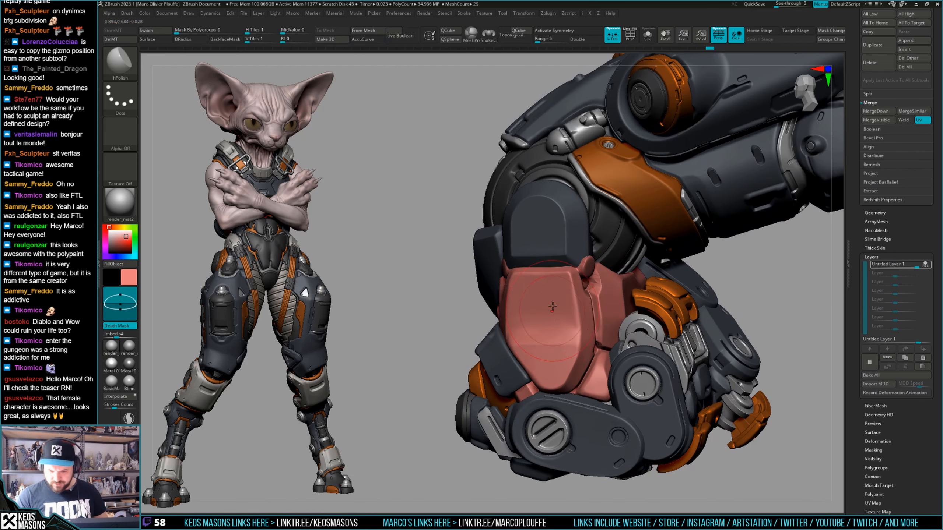
pyautogui.moveTo(591, 334); pyautogui.dragTo(519, 340, button='right')
pyautogui.press('space')
pyautogui.moveTo(566, 352); pyautogui.dragTo(553, 352)
pyautogui.moveTo(520, 315)
pyautogui.mouseDown(button='right')
pyautogui.moveTo(606, 298)
pyautogui.moveTo(594, 308)
pyautogui.mouseUp(button='right')
pyautogui.hotkey('shift', 'space')
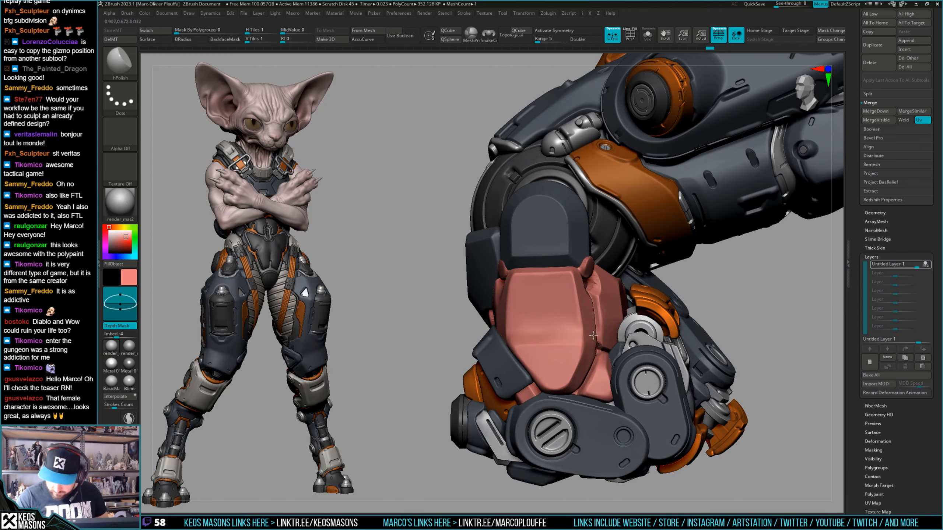
pyautogui.moveTo(658, 285); pyautogui.dragTo(590, 355)
pyautogui.moveTo(587, 294); pyautogui.dragTo(504, 322)
# Change the base block's display colour to a saturated yellow-green, checking the block isolated and within the hand.
pyautogui.moveTo(498, 317); pyautogui.dragTo(552, 320, button='right')
pyautogui.moveTo(567, 287)
pyautogui.mouseDown(button='right')
pyautogui.moveTo(591, 294)
pyautogui.moveTo(579, 297)
pyautogui.mouseUp(button='right')
pyautogui.press('c')
pyautogui.rightClick(515, 293)
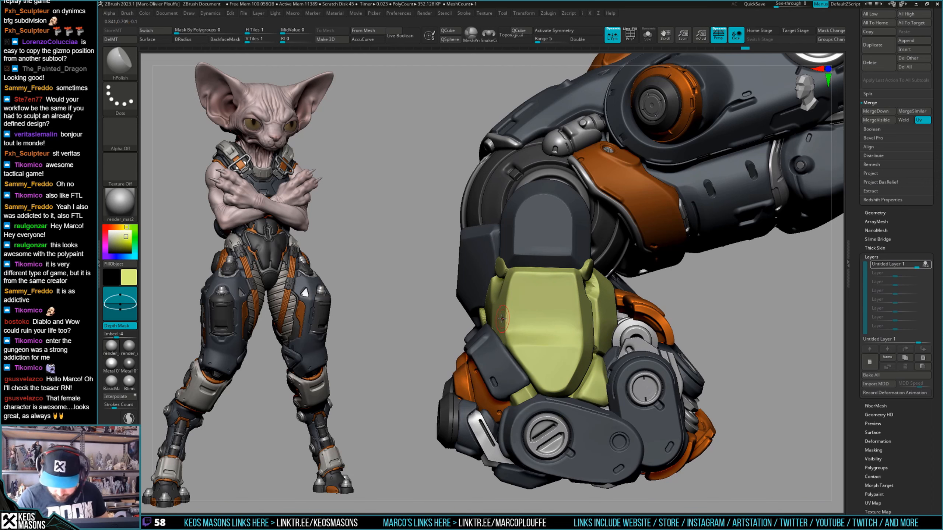
pyautogui.moveTo(500, 334); pyautogui.dragTo(512, 331, button='right')
pyautogui.press('s')
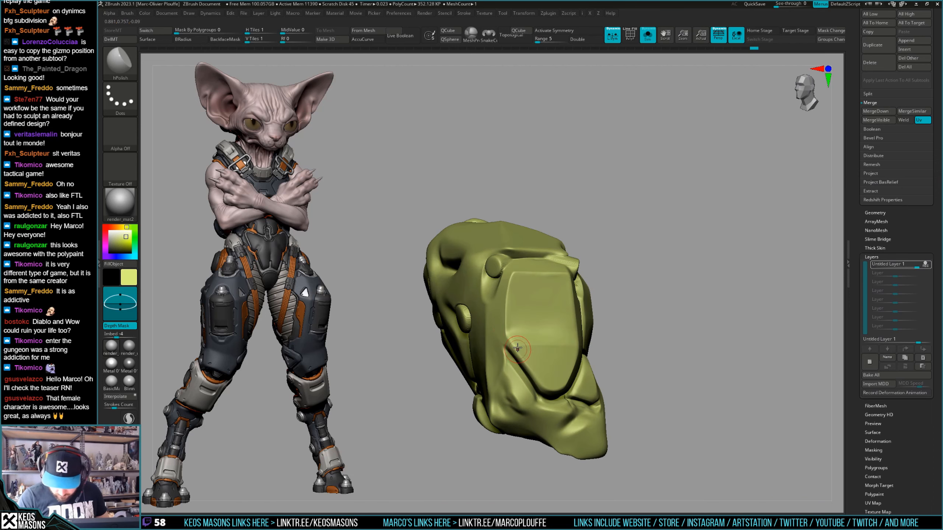
pyautogui.press('s')
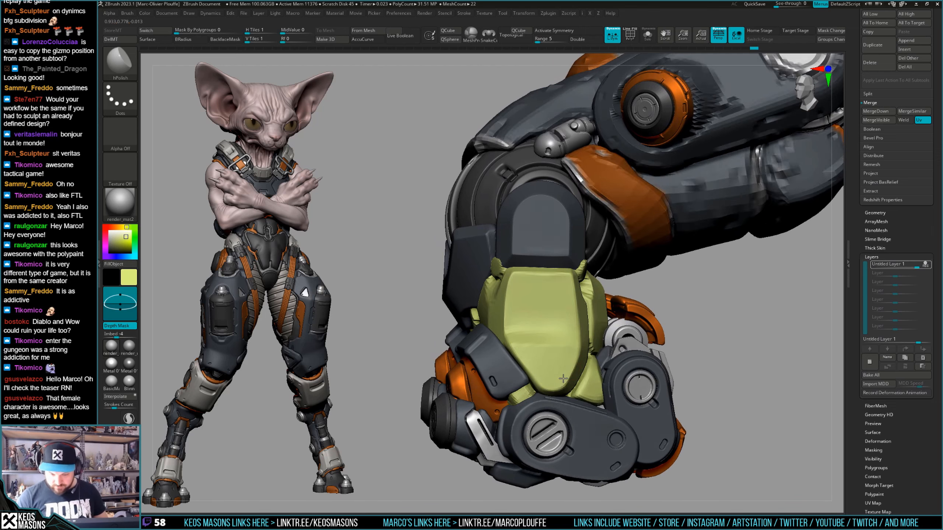
pyautogui.moveTo(563, 379); pyautogui.dragTo(572, 353, button='right')
pyautogui.press('space')
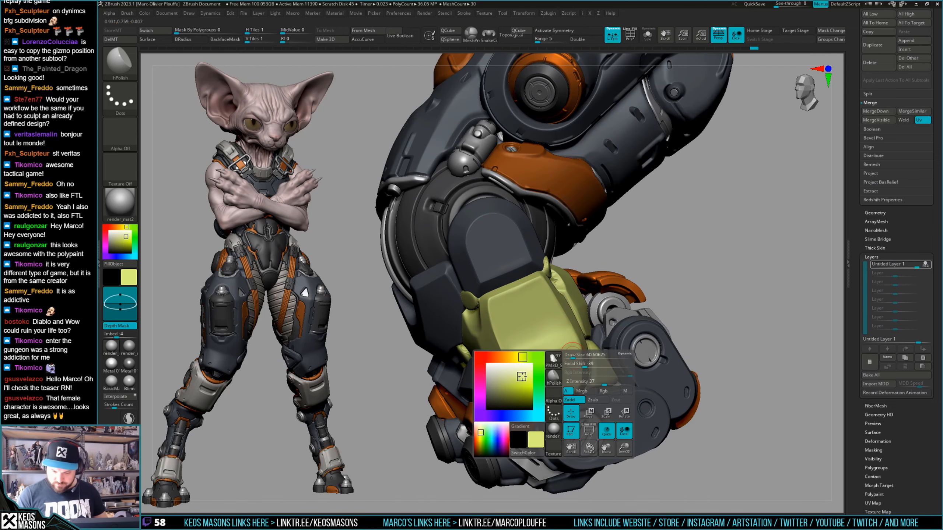
pyautogui.moveTo(522, 378); pyautogui.dragTo(517, 384)
pyautogui.moveTo(612, 282); pyautogui.dragTo(589, 326, button='right')
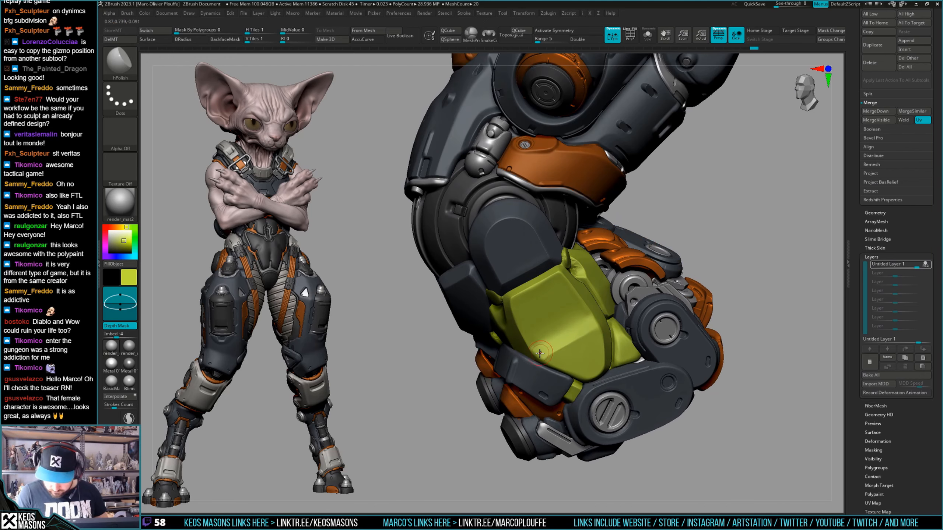
# Polish and smooth the lower edges of the large side panel with NPolish, alternating between the isolated block and the full hand.
pyautogui.moveTo(525, 354); pyautogui.dragTo(528, 348)
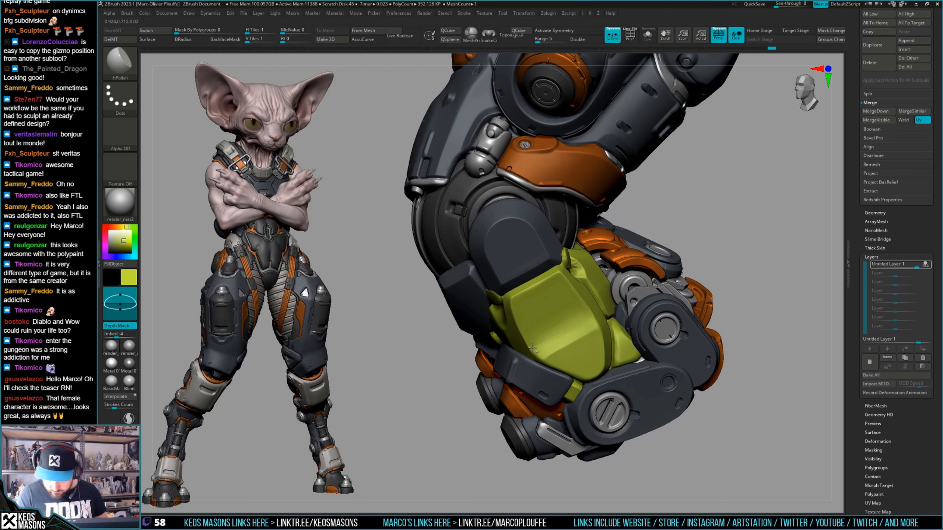
pyautogui.press('shift')
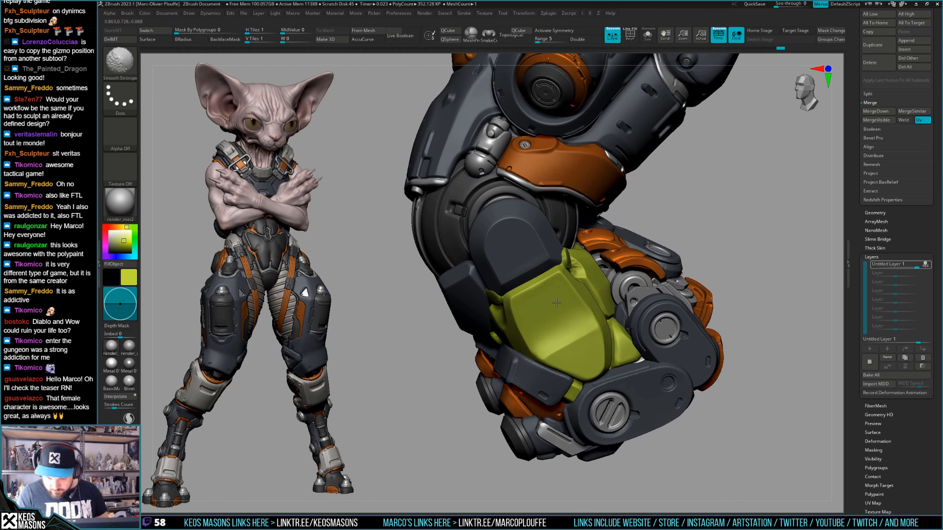
pyautogui.moveTo(585, 351)
pyautogui.mouseDown(button='right')
pyautogui.moveTo(606, 339)
pyautogui.moveTo(545, 355)
pyautogui.moveTo(568, 352)
pyautogui.moveTo(556, 355)
pyautogui.moveTo(544, 347)
pyautogui.moveTo(550, 361)
pyautogui.mouseUp(button='right')
pyautogui.press('space')
pyautogui.press('space')
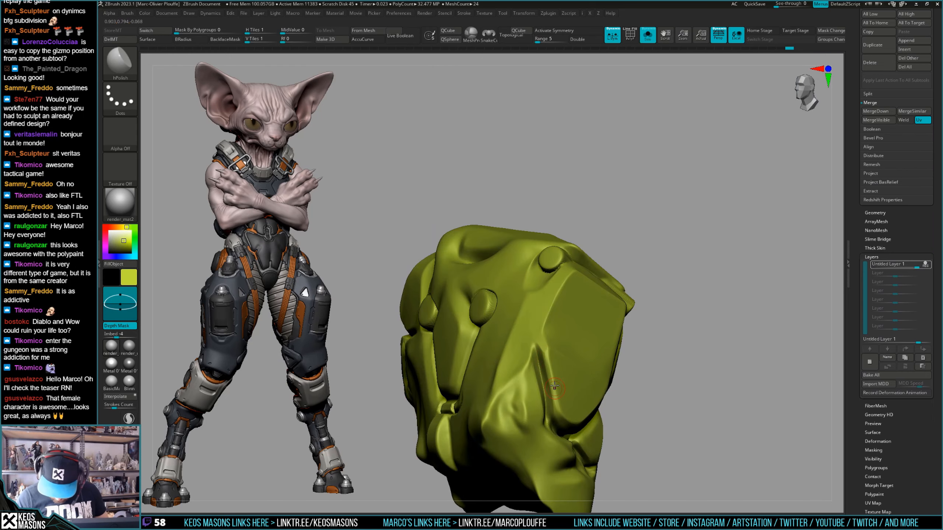
pyautogui.moveTo(555, 394); pyautogui.dragTo(543, 306, button='right')
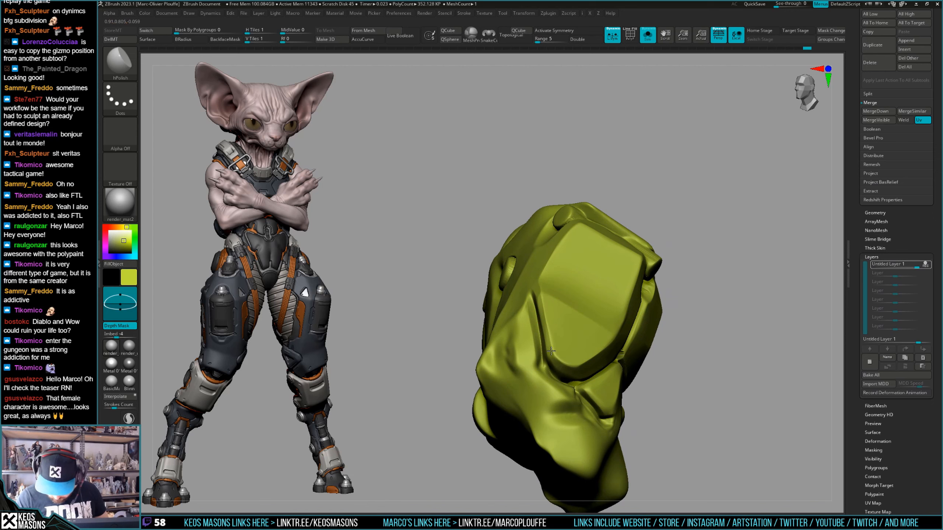
pyautogui.moveTo(551, 351); pyautogui.dragTo(625, 328, button='right')
pyautogui.hotkey('alt', 's')
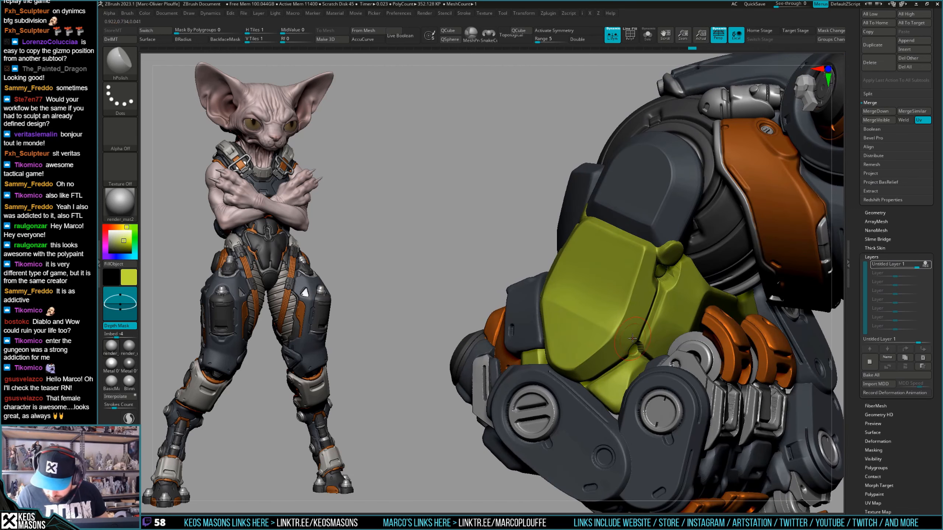
pyautogui.hotkey('alt', 's')
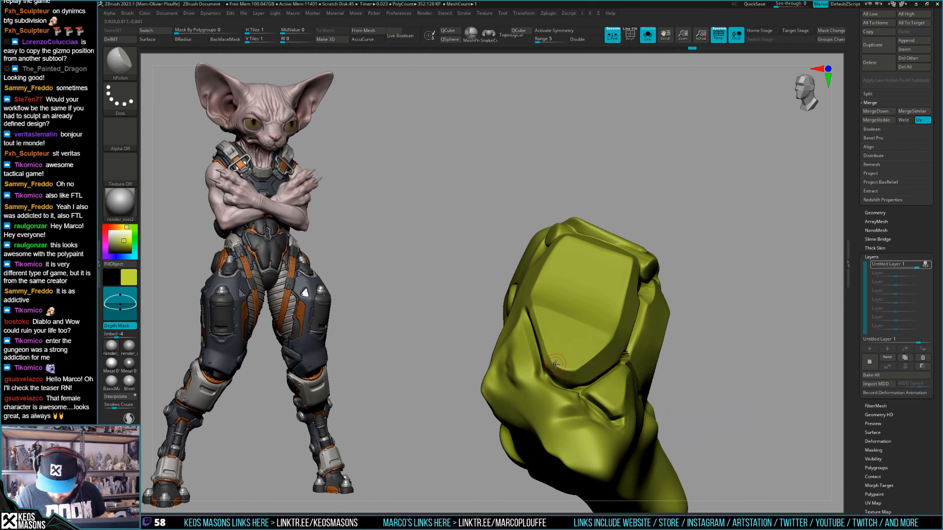
pyautogui.hotkey('alt', 's')
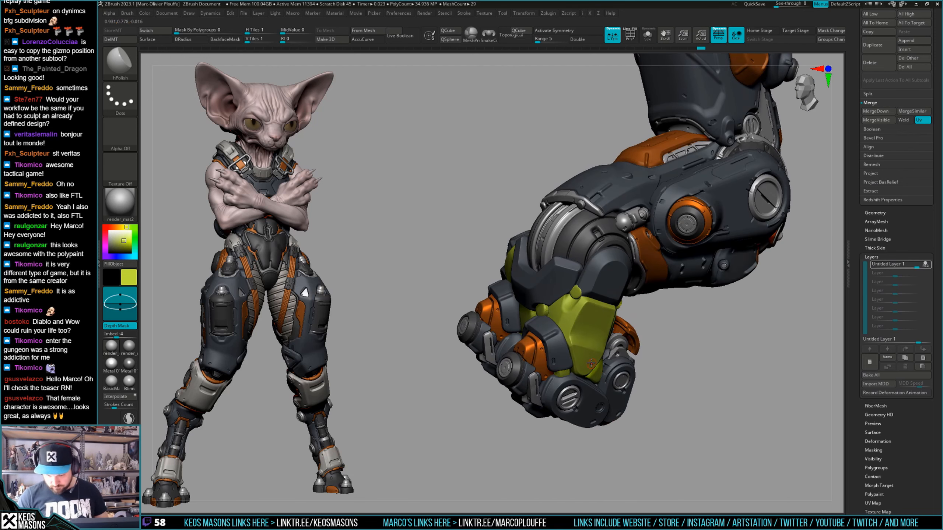
# Inspect the isolated block's rear face and studs at lower and higher subdivision levels.
pyautogui.keyDown('ctrl'); pyautogui.moveTo(591, 363); pyautogui.dragTo(582, 330, button='right'); pyautogui.keyUp('ctrl')
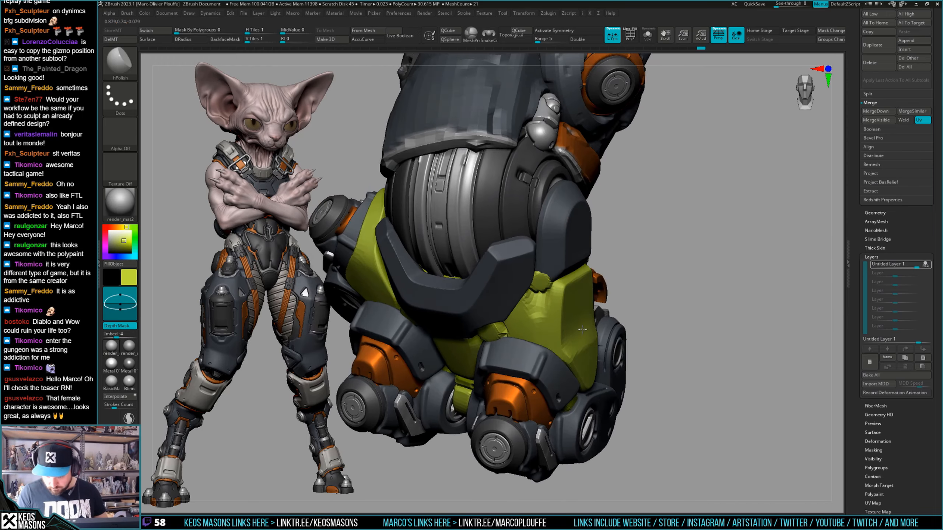
pyautogui.hotkey('alt', 's')
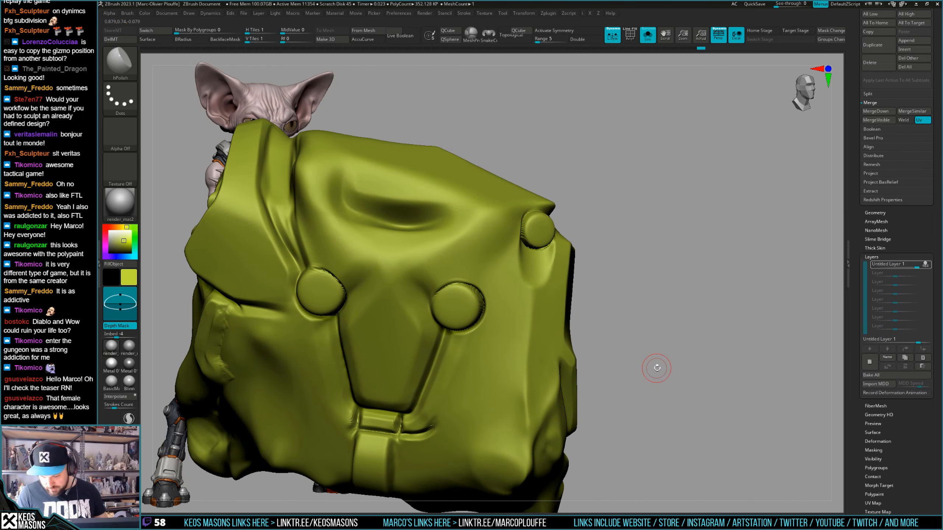
pyautogui.moveTo(657, 368); pyautogui.dragTo(654, 376, button='right')
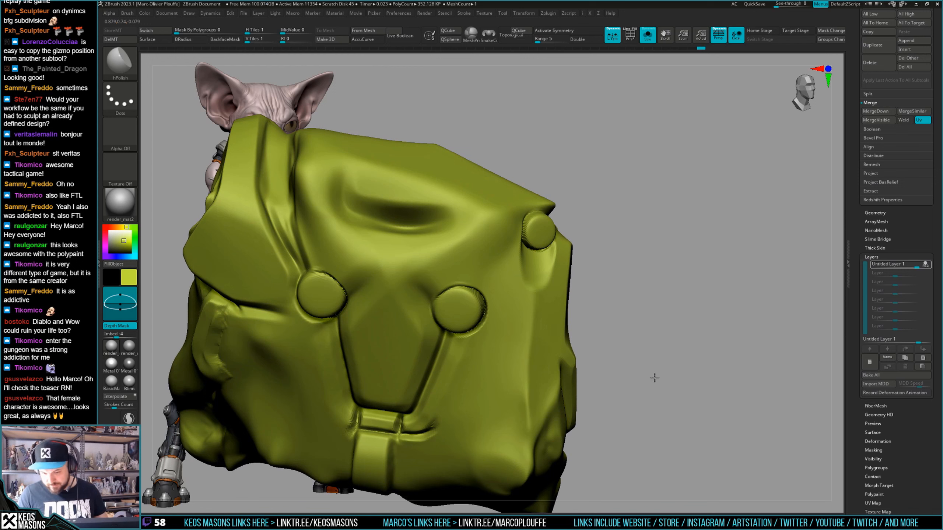
pyautogui.hotkey('shift', 'd')
pyautogui.hotkey('shift', 'd')
pyautogui.hotkey('shift', 'd')
pyautogui.press('d')
pyautogui.hotkey('shift', 'd')
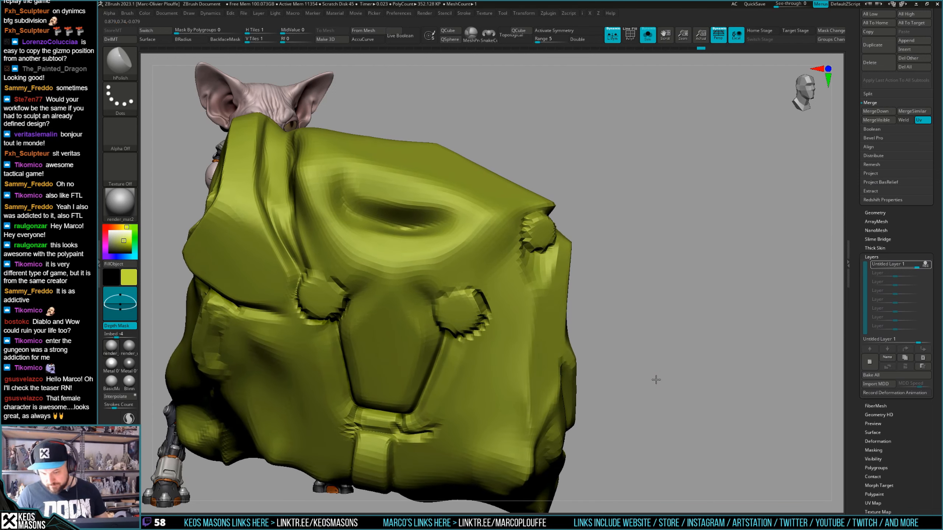
pyautogui.press('d')
pyautogui.press('d')
# Clip the block's outer side with a near-vertical ClipCurve line running down from the side stud, and check it within the hand.
pyautogui.hotkey('ctrl', 'shift')
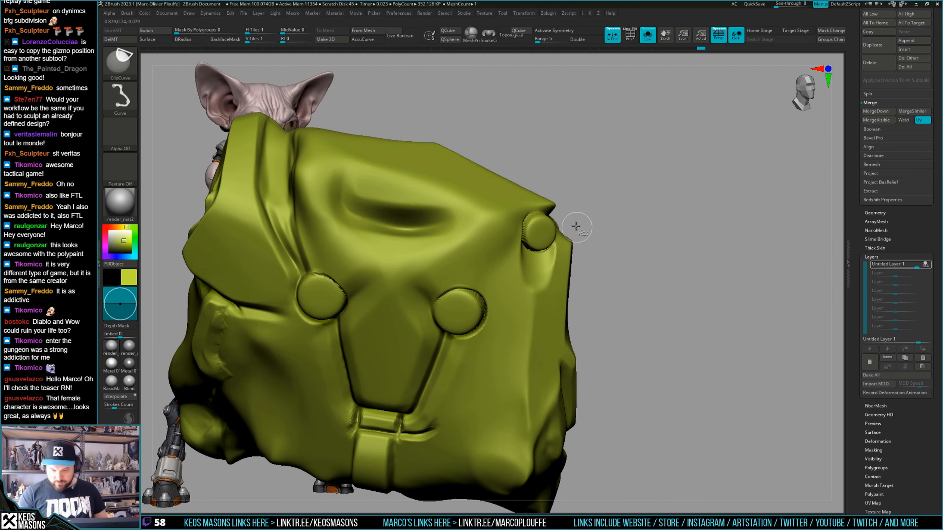
pyautogui.moveTo(575, 227)
pyautogui.keyDown('ctrl'); pyautogui.keyDown('shift'); pyautogui.mouseDown()
pyautogui.moveTo(566, 342)
pyautogui.moveTo(591, 368)
pyautogui.mouseUp(); pyautogui.keyUp('shift'); pyautogui.keyUp('ctrl')
pyautogui.moveTo(660, 333)
pyautogui.mouseDown(button='right')
pyautogui.moveTo(642, 373)
pyautogui.moveTo(626, 334)
pyautogui.moveTo(718, 316)
pyautogui.mouseUp(button='right')
pyautogui.hotkey('shift', 's')
pyautogui.moveTo(790, 303); pyautogui.dragTo(739, 301, button='right')
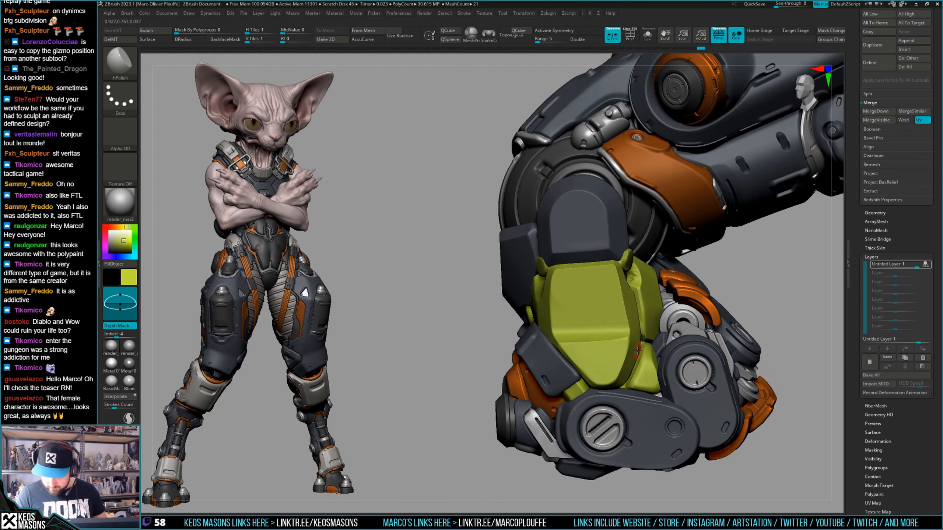
# Reshape the lower outer edge of the base block's large side panel with the Move brush.
pyautogui.press('space')
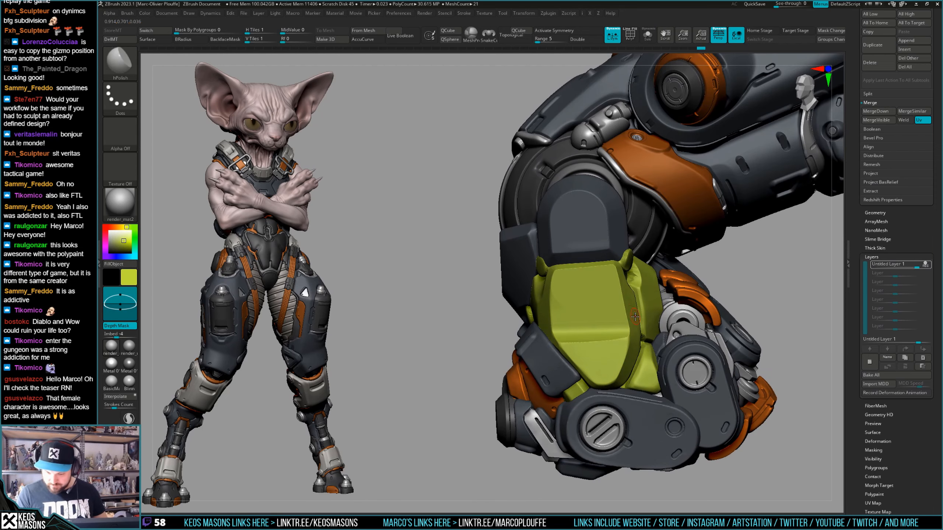
pyautogui.press('space')
pyautogui.click(615, 292)
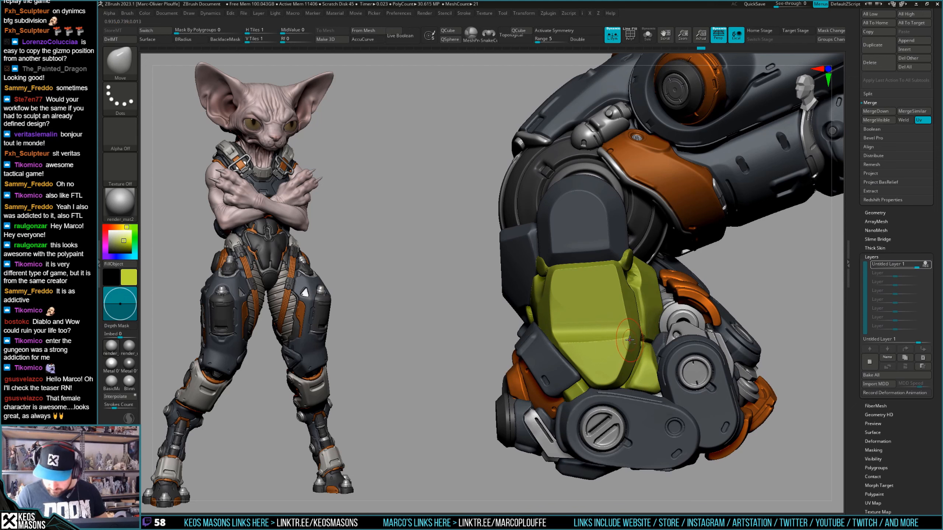
pyautogui.moveTo(629, 344); pyautogui.dragTo(561, 344)
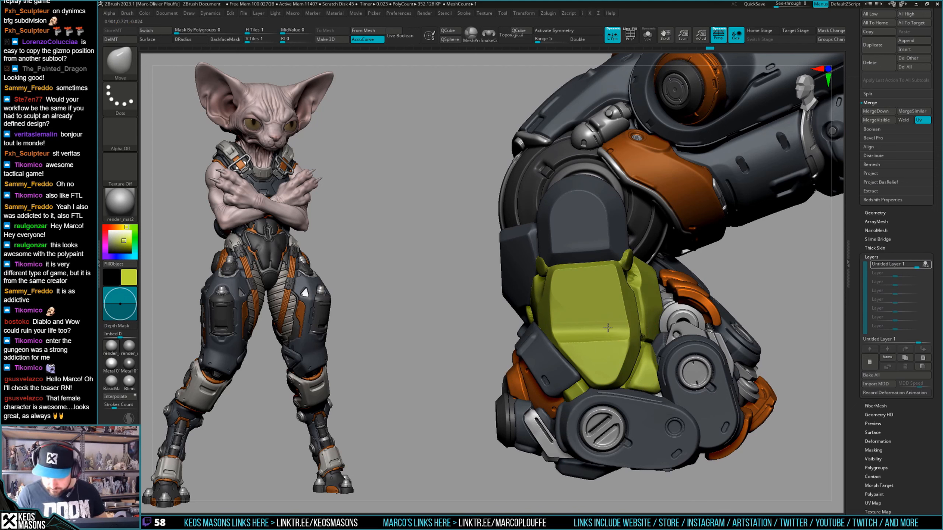
pyautogui.moveTo(608, 328); pyautogui.dragTo(646, 323, button='right')
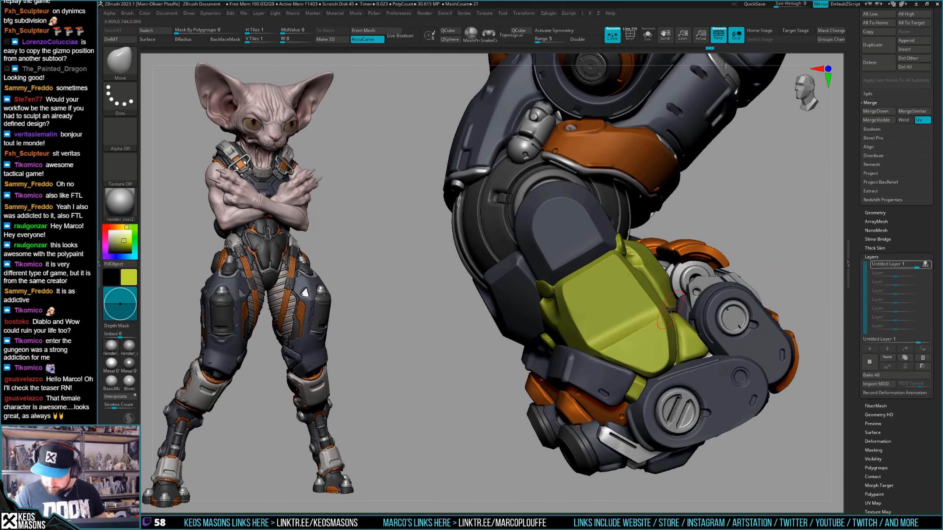
# Polish the side panel's face around the crease with NPolish and smooth the result.
pyautogui.press('b')
pyautogui.press('h')
pyautogui.press('p')
pyautogui.press('space')
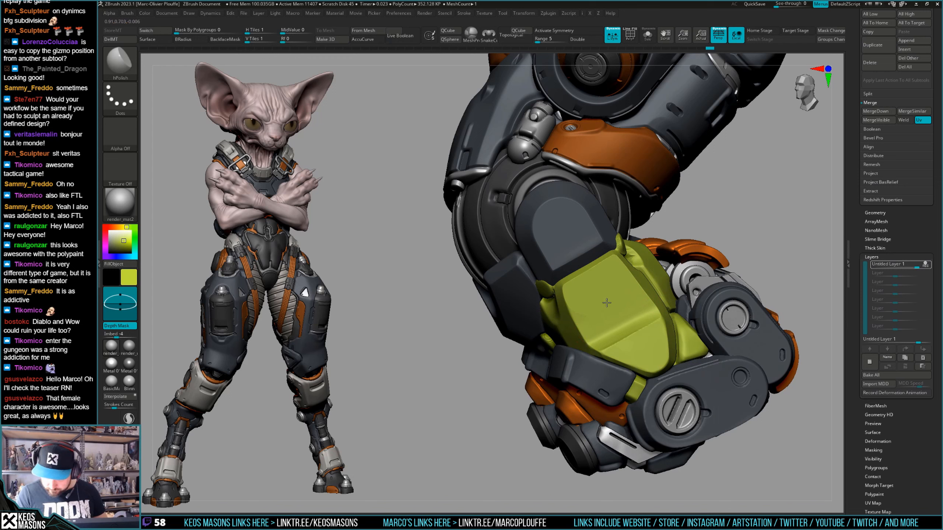
pyautogui.press('shift')
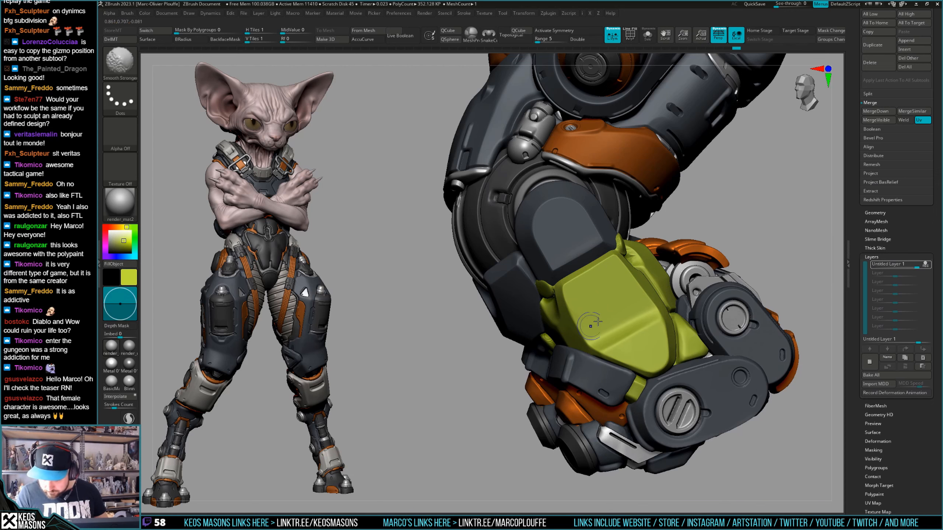
# Nudge the side panel's crease and outer edge into a cleaner outline with the Move brush.
pyautogui.moveTo(628, 327)
pyautogui.keyDown('ctrl'); pyautogui.mouseDown(button='right')
pyautogui.moveTo(625, 342)
pyautogui.moveTo(723, 322)
pyautogui.moveTo(723, 345)
pyautogui.moveTo(653, 330)
pyautogui.moveTo(641, 375)
pyautogui.mouseUp(button='right'); pyautogui.keyUp('ctrl')
pyautogui.press('space')
pyautogui.click(647, 362)
pyautogui.keyDown('ctrl'); pyautogui.moveTo(621, 331); pyautogui.dragTo(627, 321, button='right'); pyautogui.keyUp('ctrl')
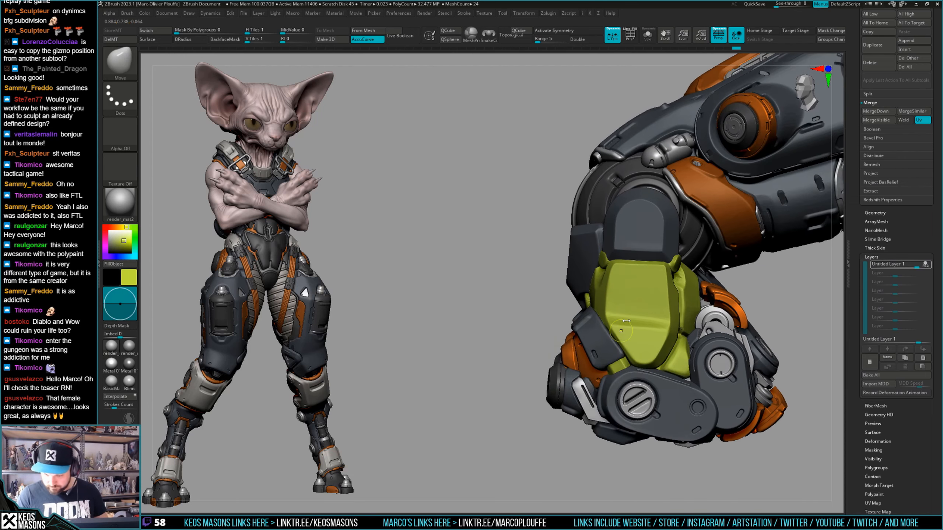
pyautogui.moveTo(606, 315); pyautogui.dragTo(603, 316)
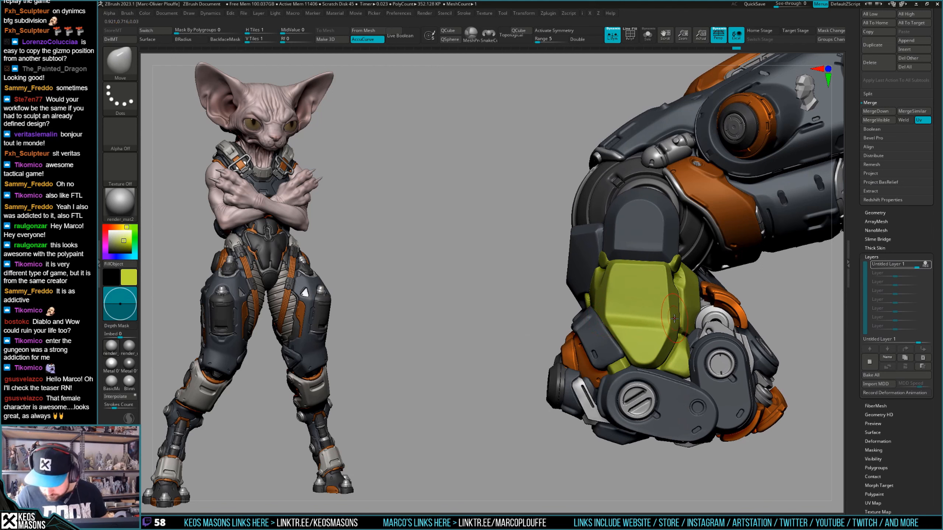
pyautogui.press('space')
pyautogui.moveTo(673, 316); pyautogui.dragTo(655, 317)
pyautogui.keyDown('ctrl'); pyautogui.moveTo(673, 341); pyautogui.dragTo(664, 429, button='right'); pyautogui.keyUp('ctrl')
# Polish the narrow bevel along the side panel's outer edge with NPolish.
pyautogui.press('space')
pyautogui.click(662, 305)
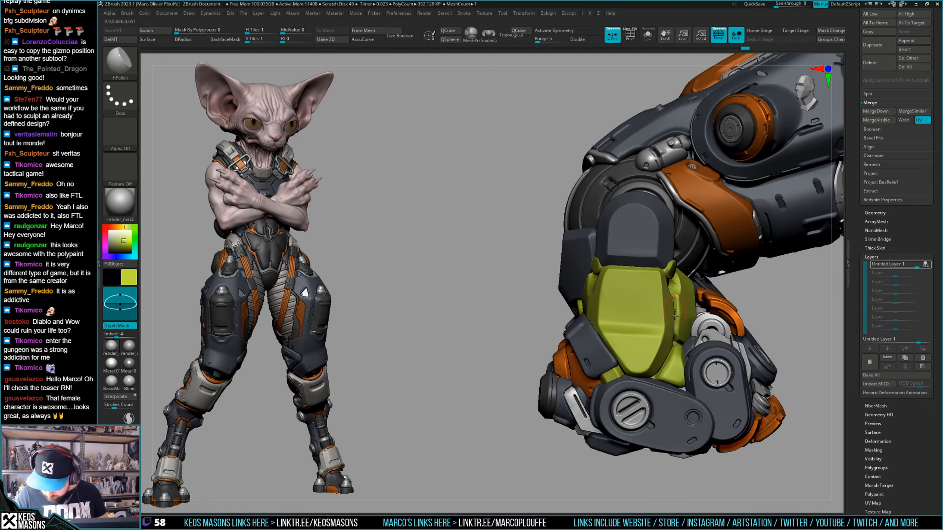
pyautogui.moveTo(675, 316); pyautogui.dragTo(675, 325)
# Inspect the block within the hand from the palm, thumb and knuckle sides, toggling its isolation and wireframe.
pyautogui.keyDown('ctrl'); pyautogui.moveTo(679, 322); pyautogui.dragTo(696, 286, button='right'); pyautogui.keyUp('ctrl')
pyautogui.moveTo(696, 285)
pyautogui.mouseDown(button='right')
pyautogui.moveTo(722, 296)
pyautogui.moveTo(749, 326)
pyautogui.moveTo(712, 366)
pyautogui.moveTo(723, 348)
pyautogui.moveTo(712, 348)
pyautogui.moveTo(719, 341)
pyautogui.moveTo(709, 350)
pyautogui.moveTo(693, 313)
pyautogui.moveTo(740, 308)
pyautogui.moveTo(723, 353)
pyautogui.moveTo(690, 346)
pyautogui.mouseUp(button='right')
pyautogui.rightClick(533, 344)
pyautogui.moveTo(533, 344); pyautogui.dragTo(560, 292, button='right')
pyautogui.press('b')
pyautogui.press('t')
pyautogui.press('h')
pyautogui.moveTo(576, 334); pyautogui.dragTo(570, 397, button='right')
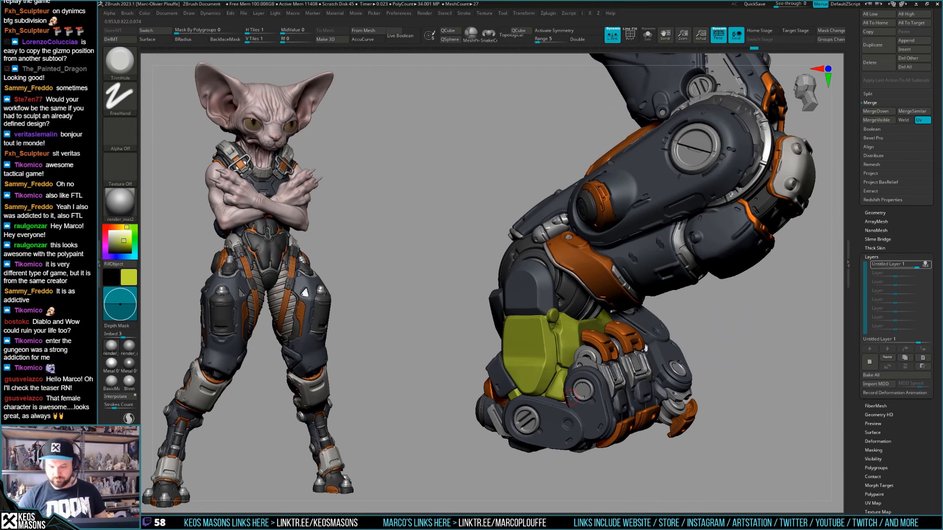
pyautogui.moveTo(737, 310); pyautogui.dragTo(724, 335, button='right')
pyautogui.hotkey('alt', 's')
pyautogui.hotkey('shift', 'f')
pyautogui.hotkey('shift', 'f')
pyautogui.hotkey('alt', 's')
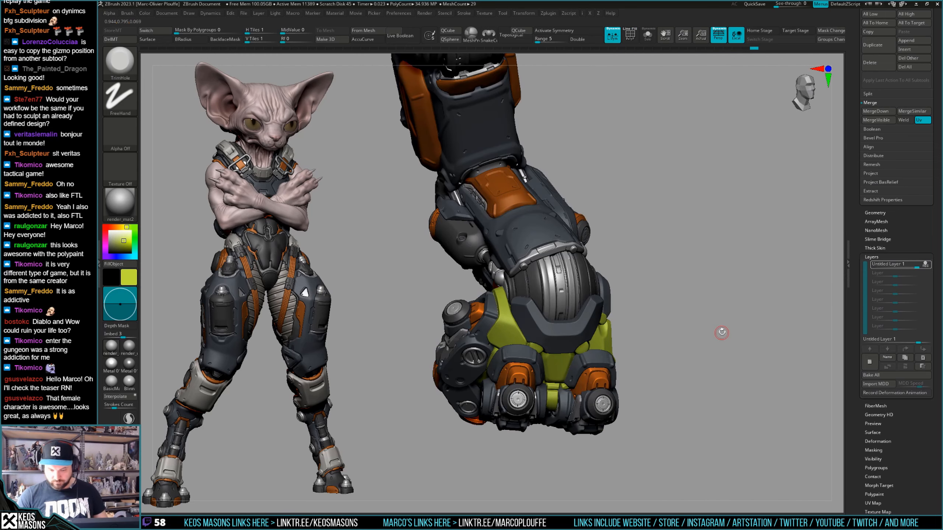
# Isolate the base block, clone it into a separate tool and duplicate its subtool there.
pyautogui.hotkey('alt', 's')
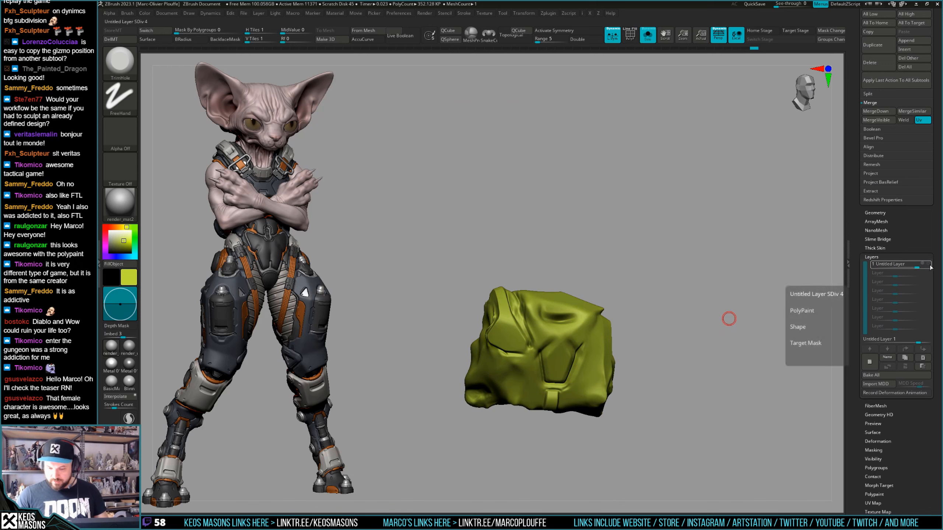
pyautogui.scroll(10, 906, 168)
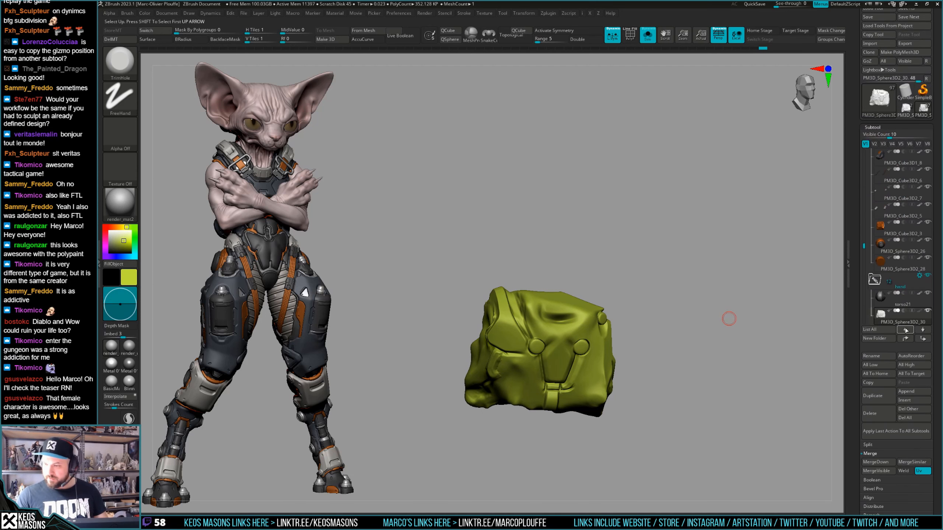
pyautogui.click(893, 51)
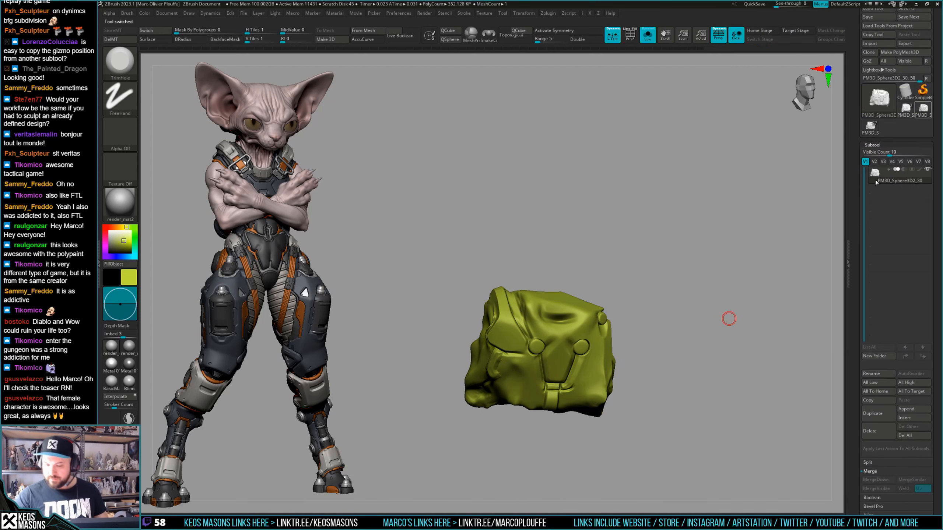
pyautogui.hotkey('shift', 'f')
pyautogui.hotkey('shift', 'f')
pyautogui.click(871, 415)
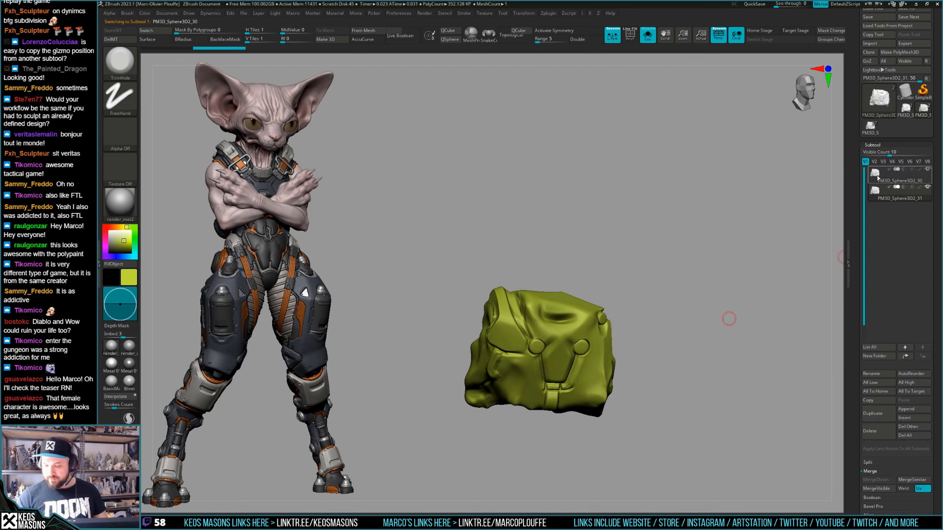
# DynaMesh the duplicated block at resolution 624 without freezing its subdivision levels.
pyautogui.click(878, 190)
pyautogui.press('g')
pyautogui.click(696, 336)
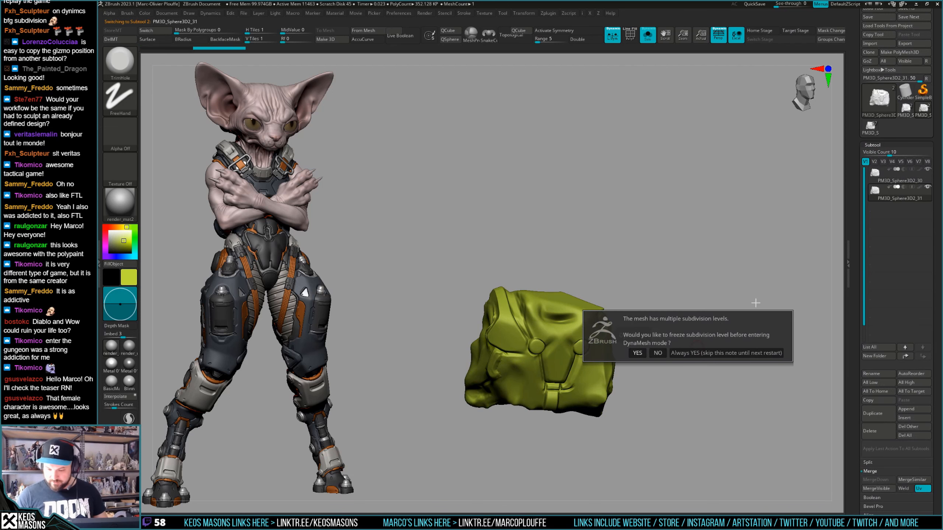
pyautogui.click(659, 353)
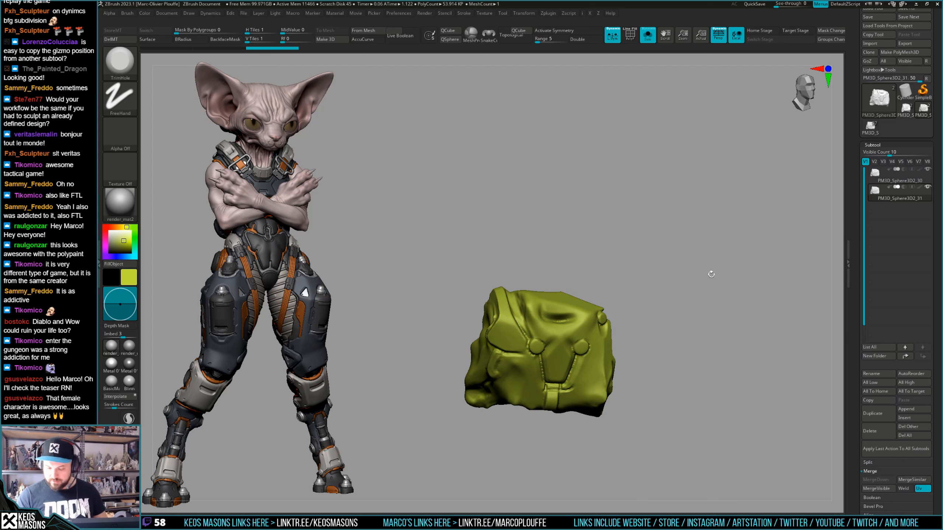
# ZRemesh the duplicate with a target polygon count of about 4.9 and check its wireframe.
pyautogui.hotkey('shift', 'f')
pyautogui.press('g')
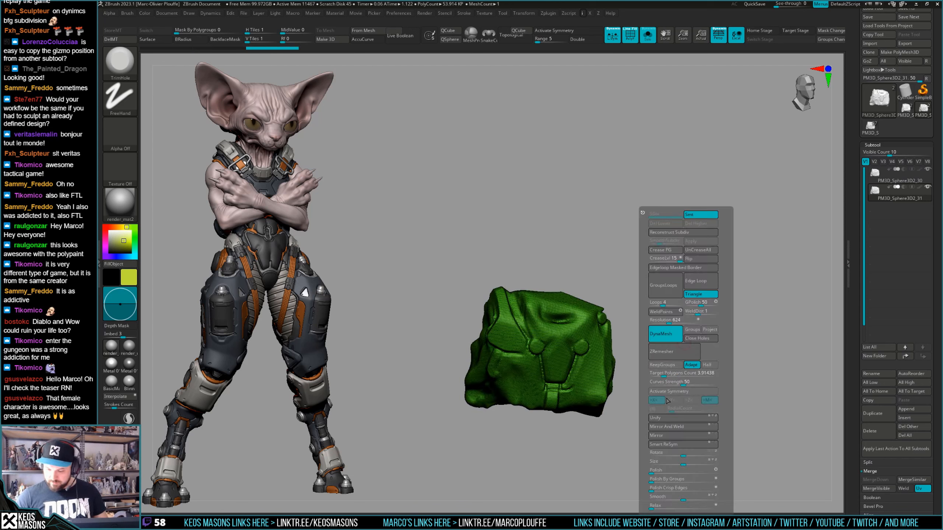
pyautogui.click(665, 375)
pyautogui.click(668, 356)
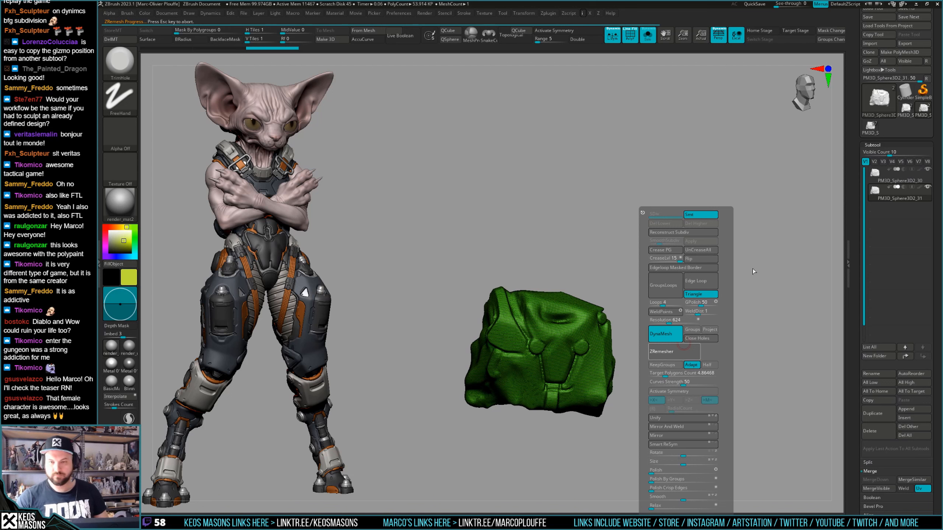
pyautogui.moveTo(760, 249); pyautogui.dragTo(571, 338)
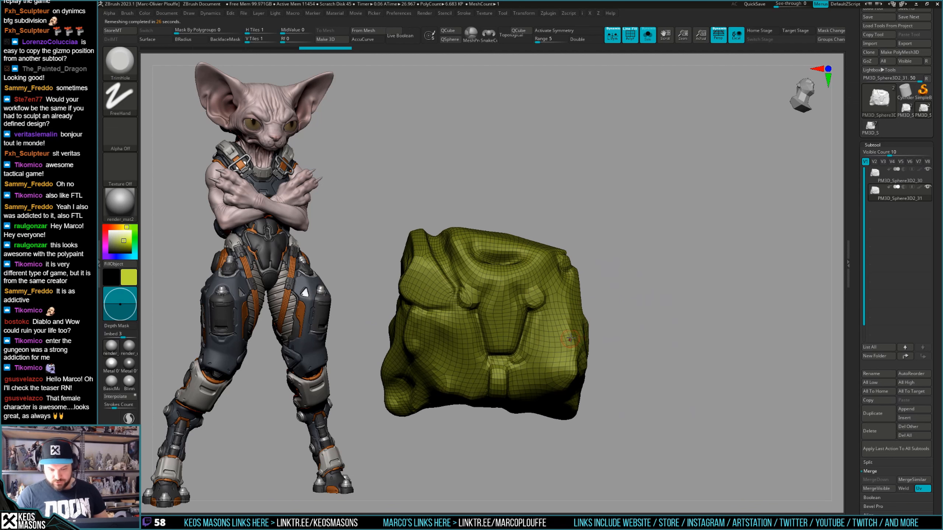
# Run ZRemesher a second time on the duplicate for cleaner topology and check the shaded form.
pyautogui.moveTo(662, 315); pyautogui.dragTo(694, 302)
pyautogui.press('g')
pyautogui.click(682, 355)
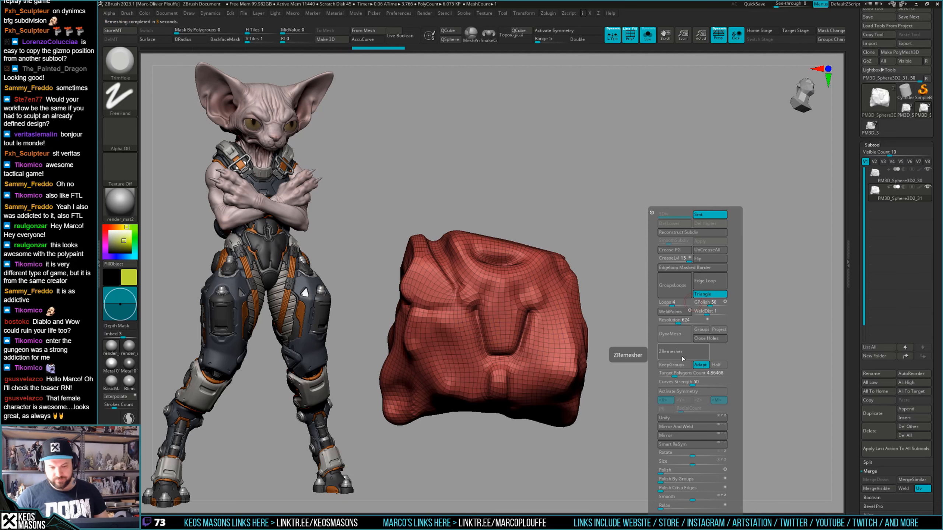
pyautogui.moveTo(789, 257); pyautogui.dragTo(705, 325)
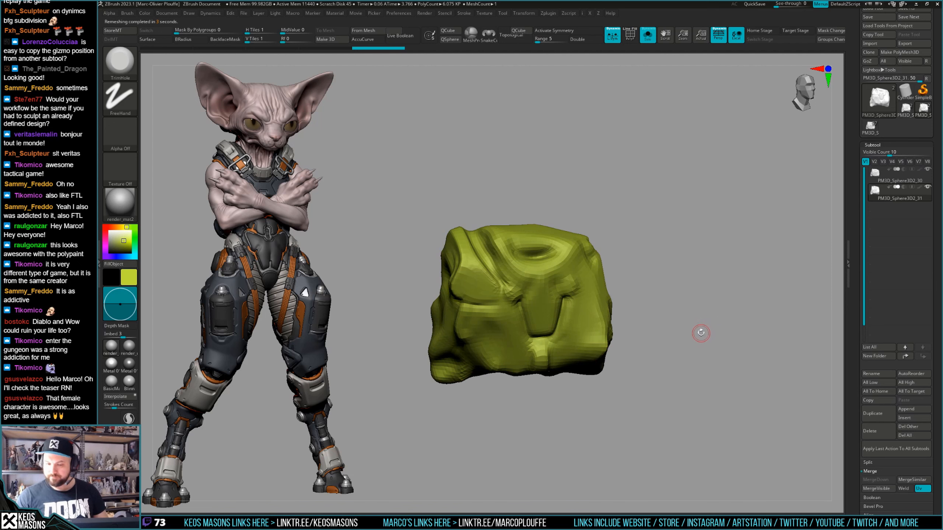
# Subdivide the remeshed duplicate and turn on the original block's polypaint to compare the two surfaces.
pyautogui.hotkey('ctrl', 'shift')
pyautogui.keyDown('ctrl'); pyautogui.keyDown('shift'); pyautogui.click(700, 333); pyautogui.keyUp('shift'); pyautogui.keyUp('ctrl')
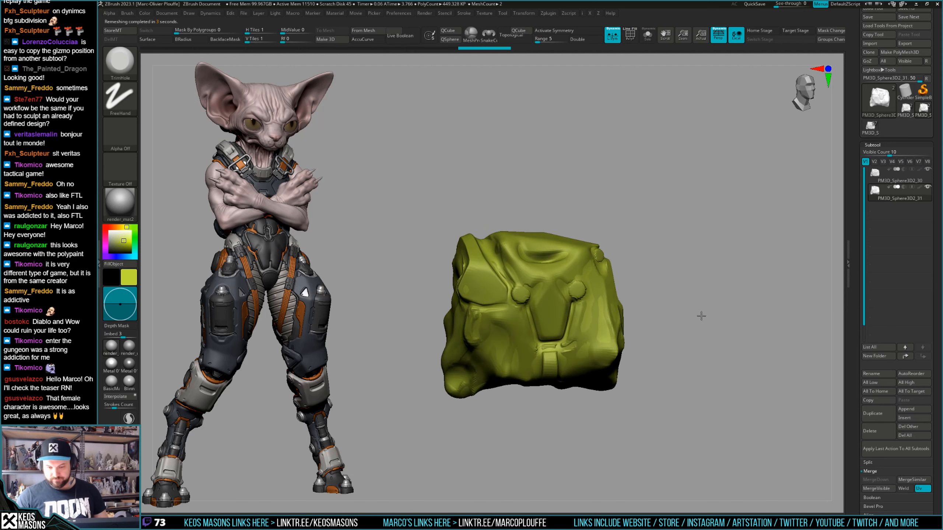
pyautogui.click(927, 178)
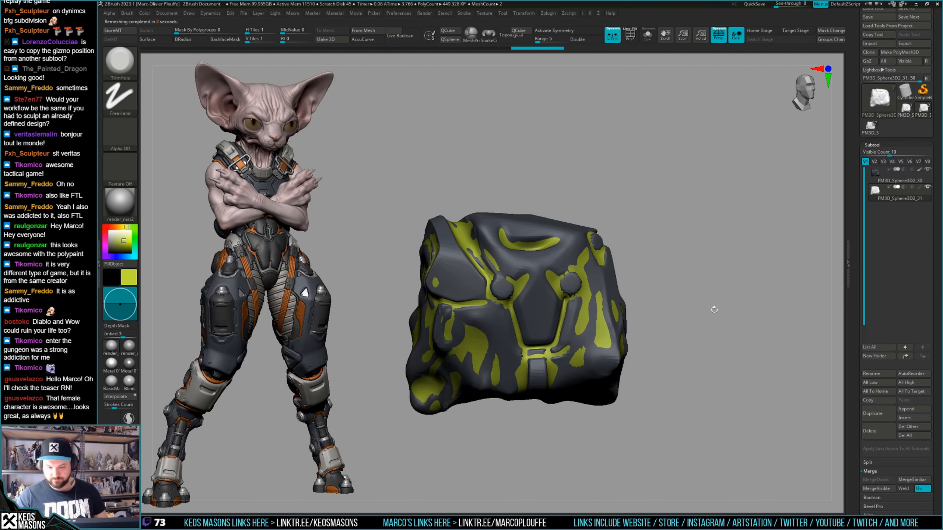
# Adjust the projection settings and project the original block's detail onto the remeshed duplicate.
pyautogui.press('space')
pyautogui.moveTo(721, 425); pyautogui.dragTo(724, 426)
pyautogui.click(708, 436)
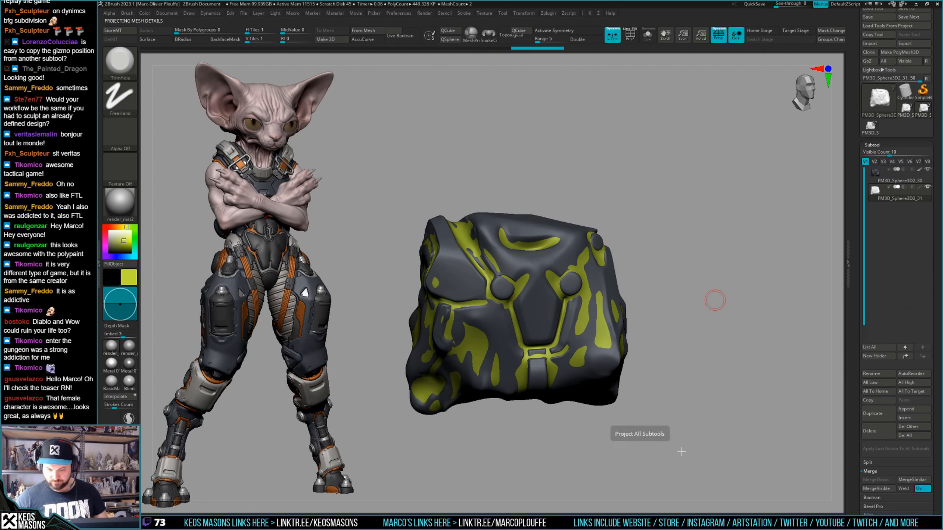
pyautogui.keyDown('ctrl'); pyautogui.moveTo(687, 443); pyautogui.dragTo(685, 439); pyautogui.keyUp('ctrl')
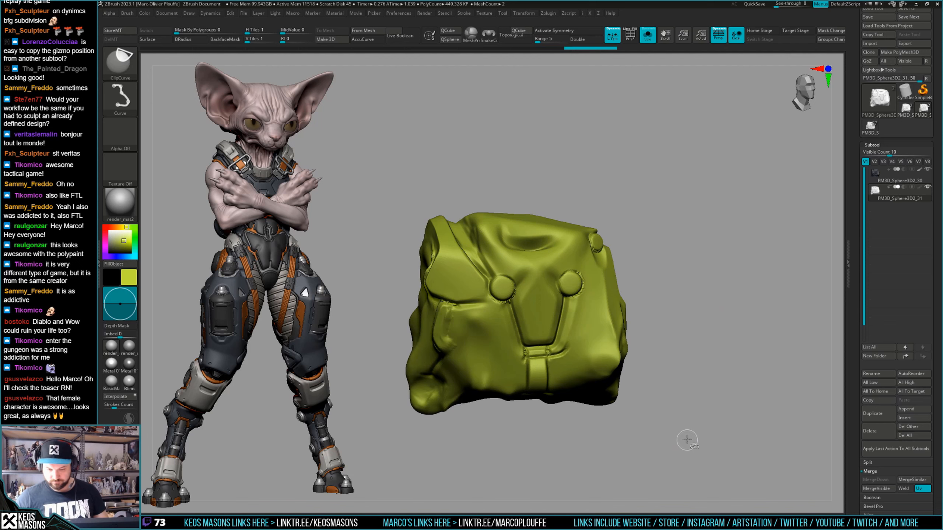
# Subdivide the duplicate to level 4 and polish its surface.
pyautogui.press('space')
pyautogui.click(684, 469)
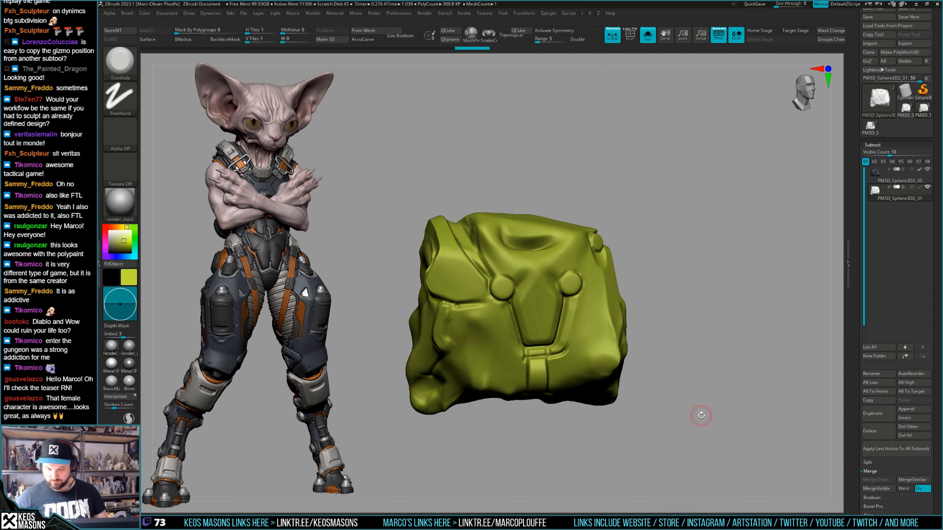
pyautogui.press('space')
pyautogui.press('space')
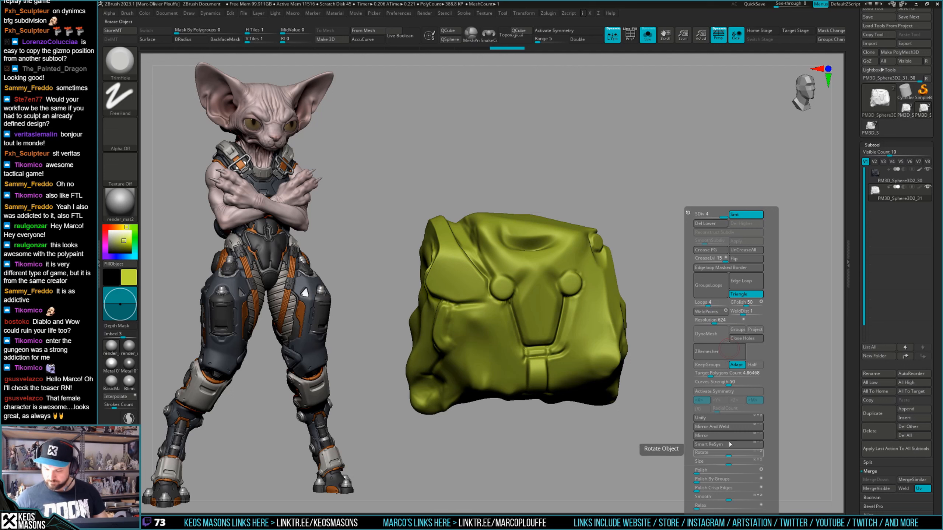
# Set the projection distance to about 0.11, project the original's detail without its colour, and compare both blocks.
pyautogui.press('z')
pyautogui.moveTo(754, 438); pyautogui.dragTo(756, 438)
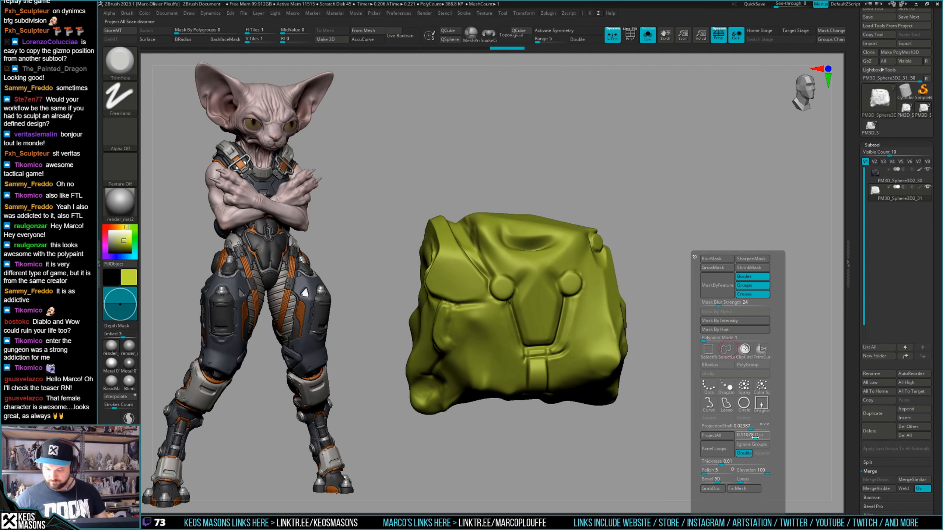
pyautogui.click(730, 437)
pyautogui.click(700, 451)
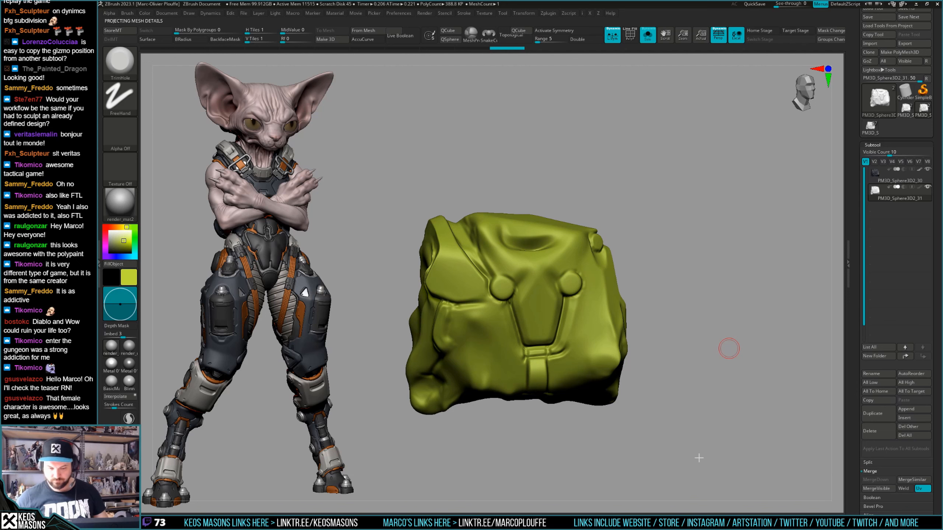
pyautogui.hotkey('alt', 's')
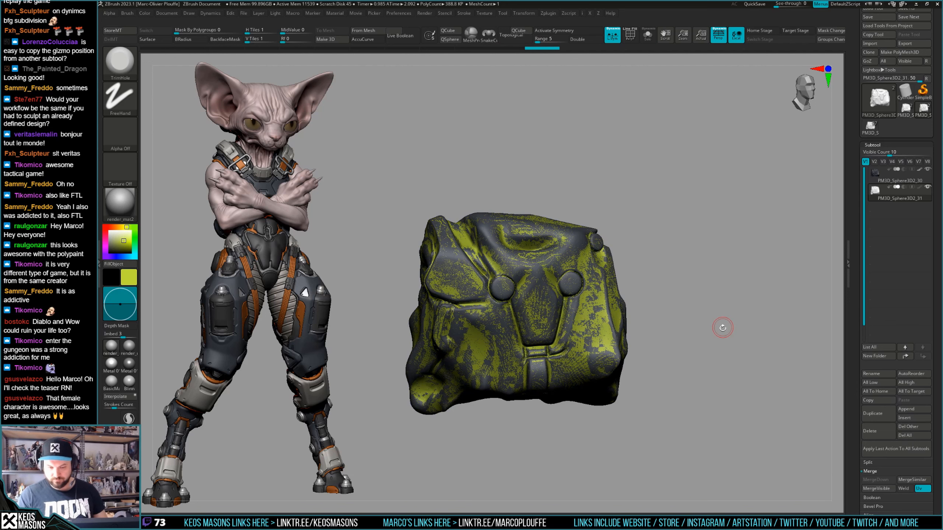
pyautogui.hotkey('alt', 's')
# Subdivide the duplicate to level 5 and polish it again.
pyautogui.hotkey('ctrl', 'd')
pyautogui.moveTo(712, 340); pyautogui.dragTo(712, 330)
pyautogui.press('space')
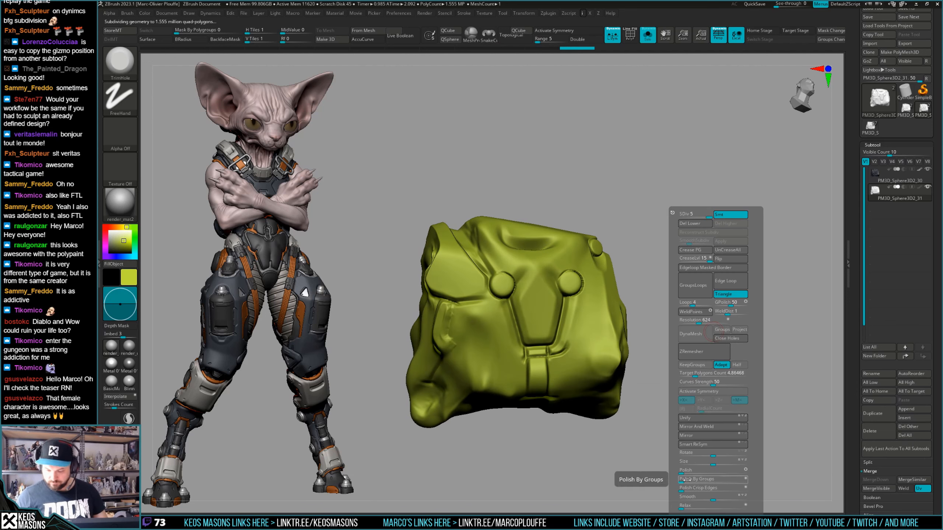
pyautogui.click(688, 471)
# Project the original's detail and colour onto the duplicate with a ProjectionShell of 0.0056, and check it isolated.
pyautogui.moveTo(714, 422); pyautogui.dragTo(732, 428)
pyautogui.hotkey('alt', 's')
pyautogui.press('z')
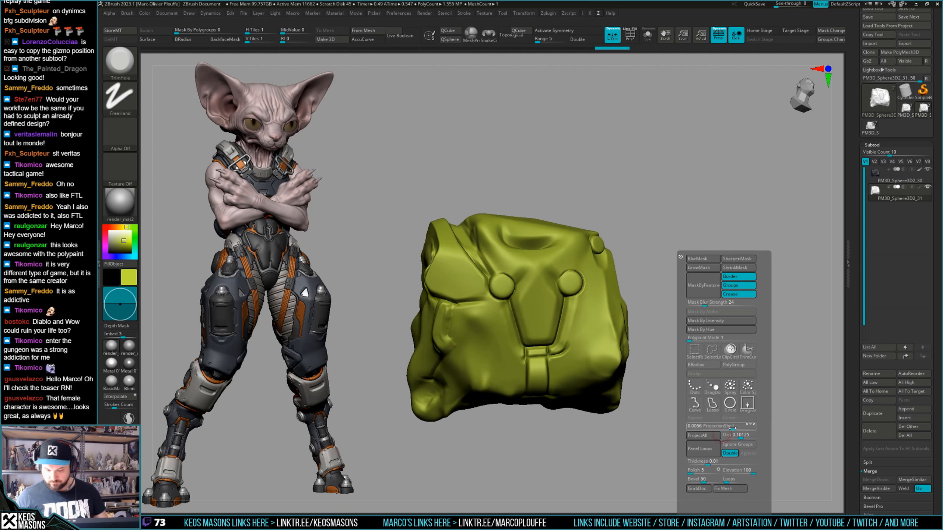
pyautogui.click(713, 435)
pyautogui.click(665, 452)
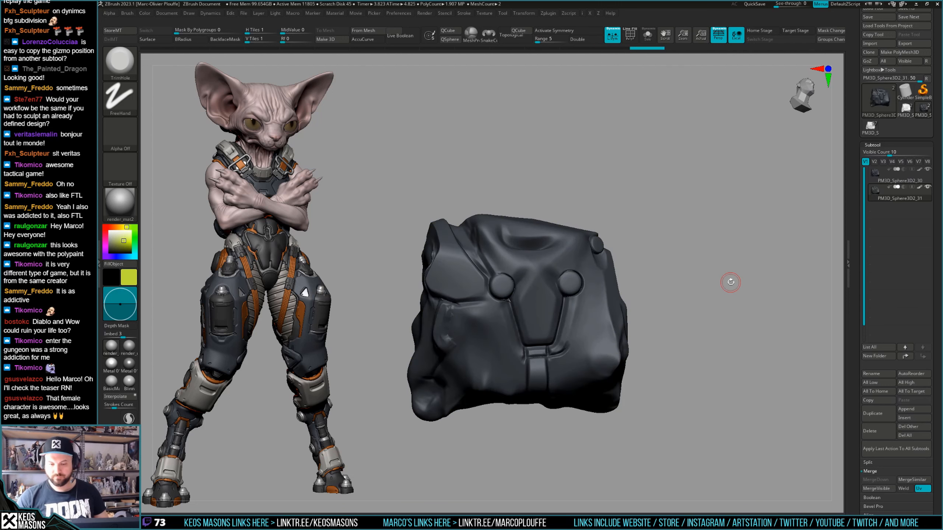
pyautogui.hotkey('alt', 's')
pyautogui.moveTo(704, 275); pyautogui.dragTo(591, 333)
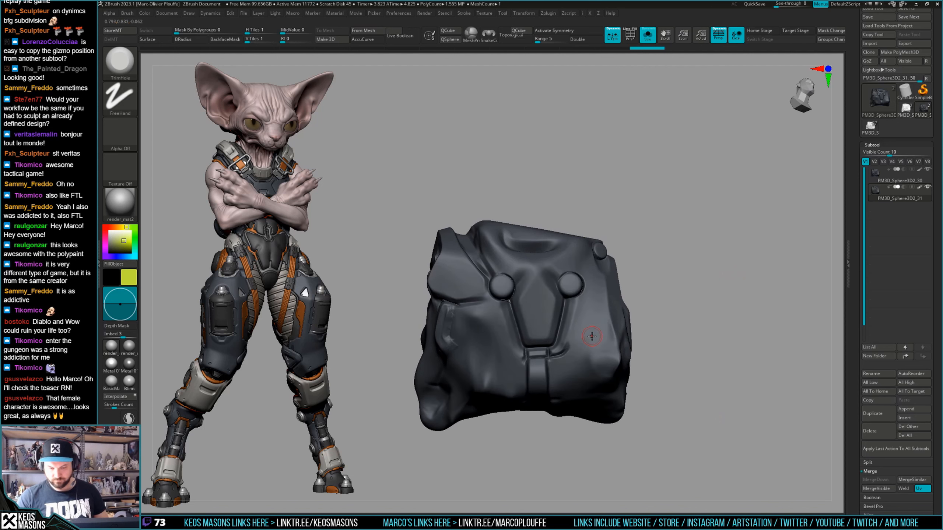
# Undo the last edit and project all details, including polypaint, onto PM3D_Sphere3D2_31 with a reduced projection distance.
pyautogui.hotkey('ctrl', 'z')
pyautogui.press('z')
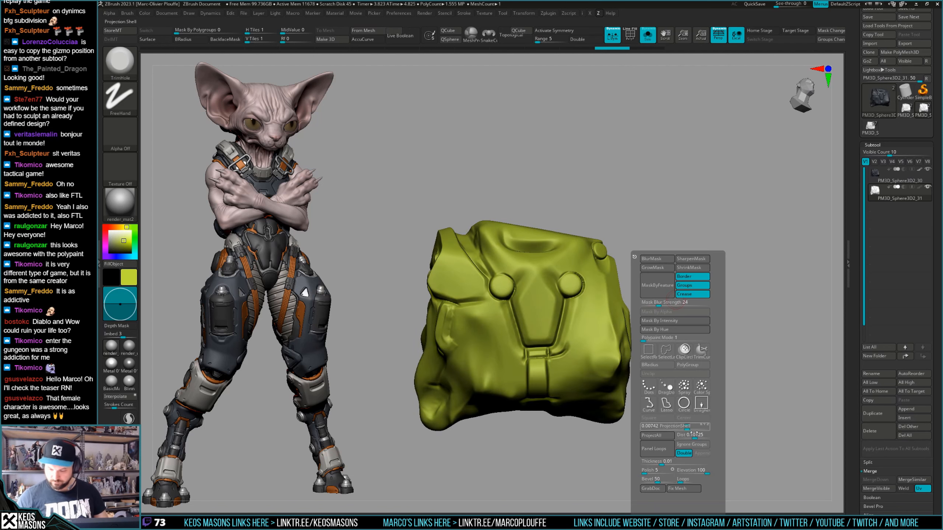
pyautogui.moveTo(695, 437); pyautogui.dragTo(690, 437)
pyautogui.click(670, 437)
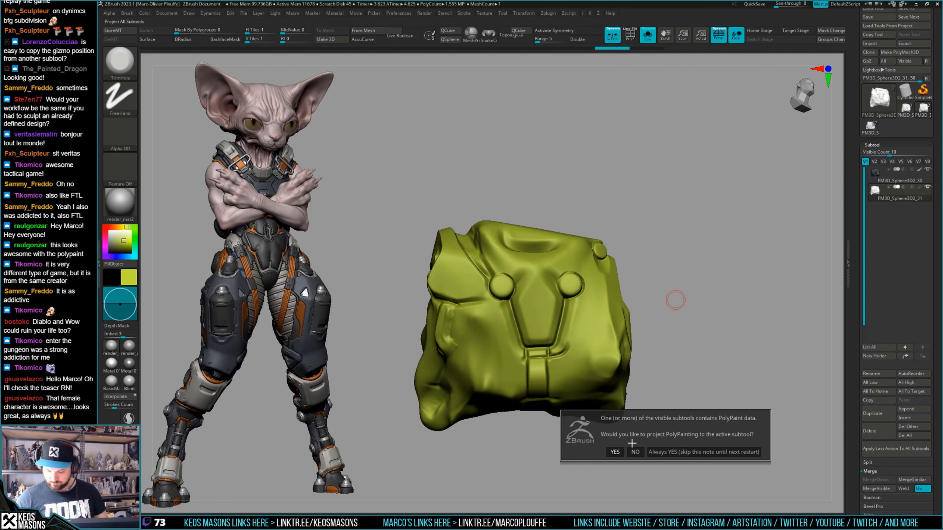
pyautogui.click(617, 453)
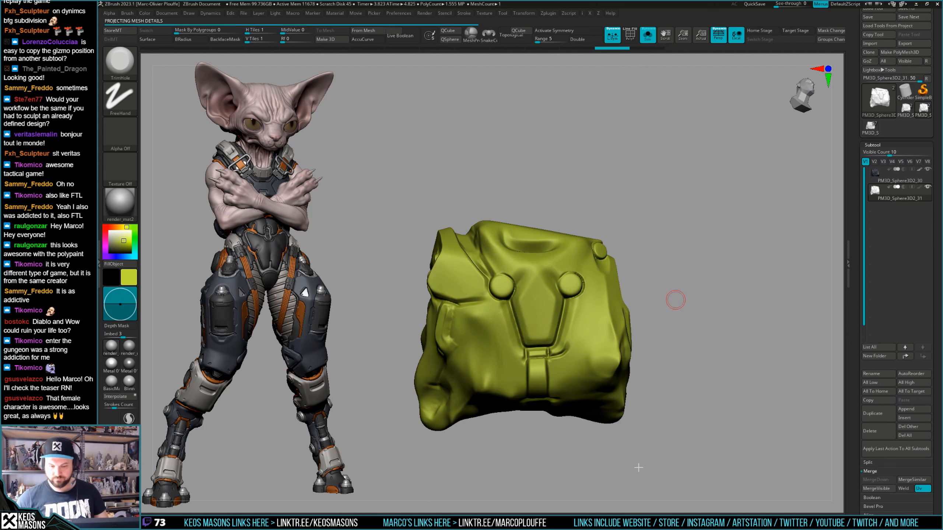
# Sample the dark grey colour from the palm mesh and set the brush to Mrgb mode.
pyautogui.moveTo(563, 330); pyautogui.dragTo(539, 337, button='right')
pyautogui.press('c')
pyautogui.press('space')
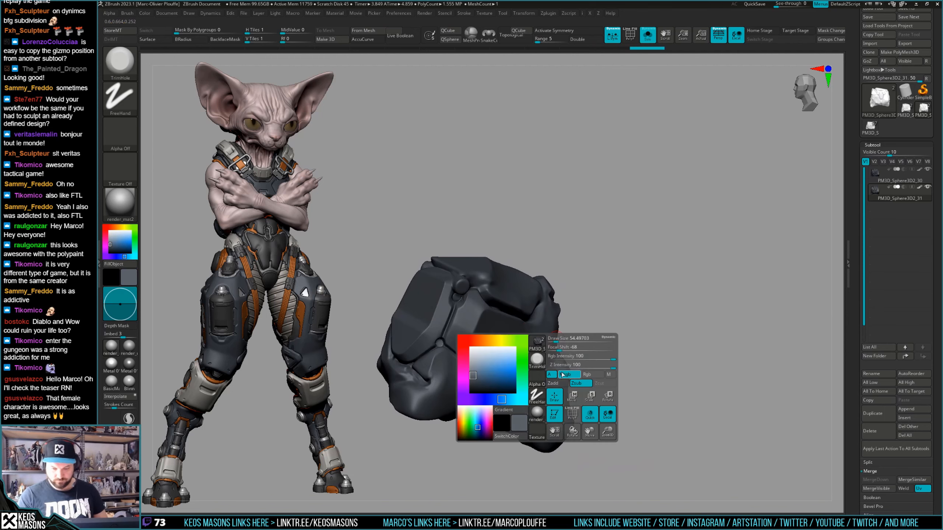
pyautogui.click(568, 373)
pyautogui.keyDown('ctrl'); pyautogui.moveTo(717, 221); pyautogui.dragTo(612, 248); pyautogui.keyUp('ctrl')
pyautogui.keyDown('ctrl'); pyautogui.moveTo(758, 268); pyautogui.dragTo(722, 334); pyautogui.keyUp('ctrl')
pyautogui.moveTo(535, 323); pyautogui.dragTo(677, 335, button='right')
pyautogui.press('space')
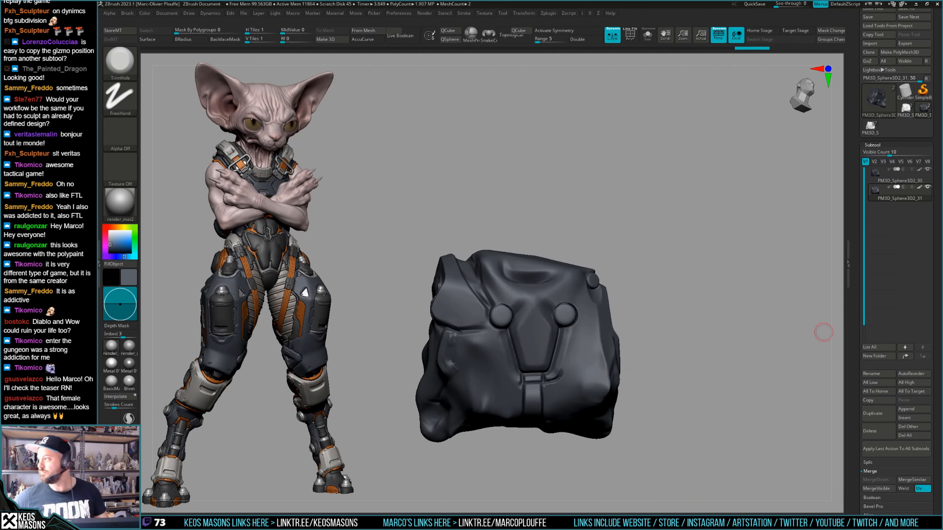
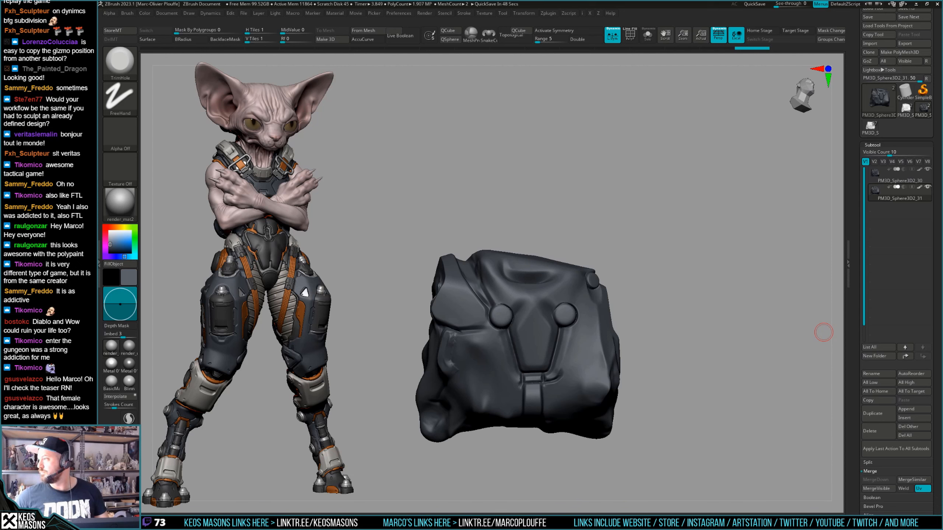
pyautogui.moveTo(725, 310); pyautogui.dragTo(701, 319)
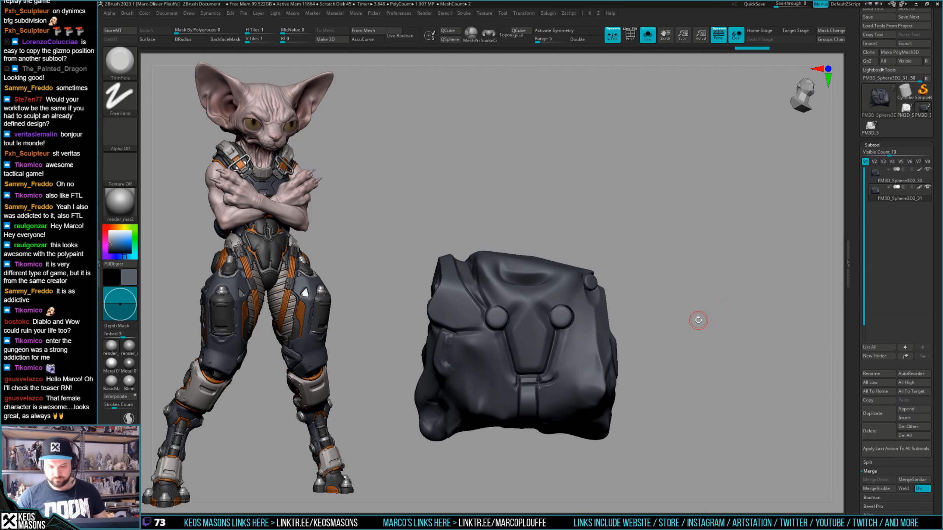
# Switch to the full character tool and insert the reworked palm mesh below PM3D_Sphere3D2_31.
pyautogui.click(873, 128)
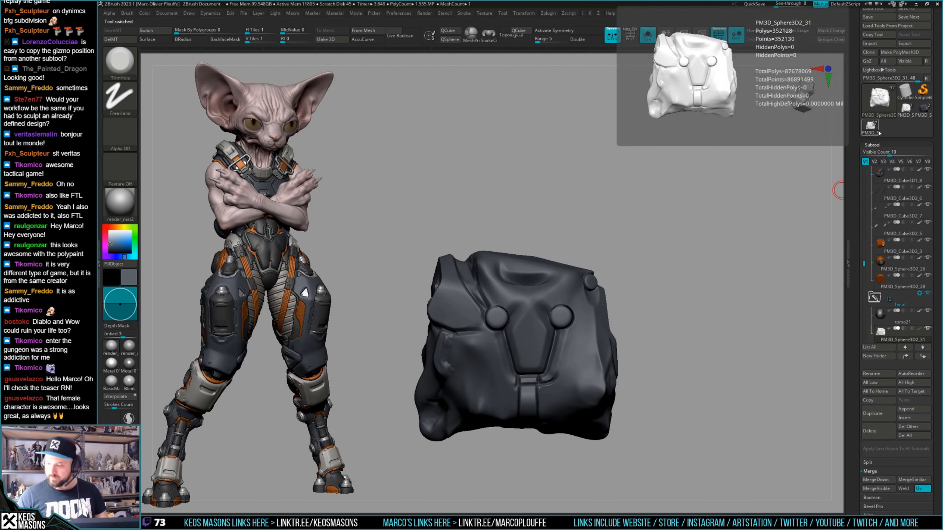
pyautogui.click(904, 421)
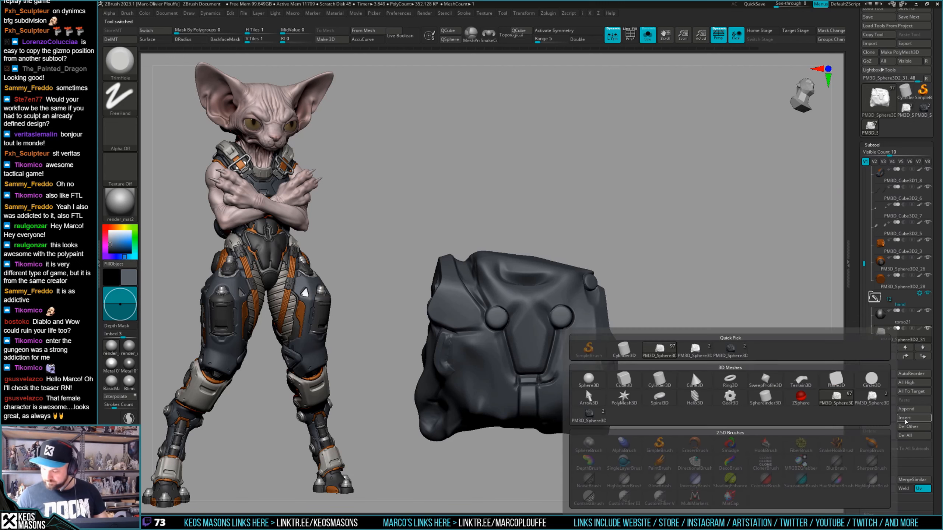
pyautogui.click(593, 417)
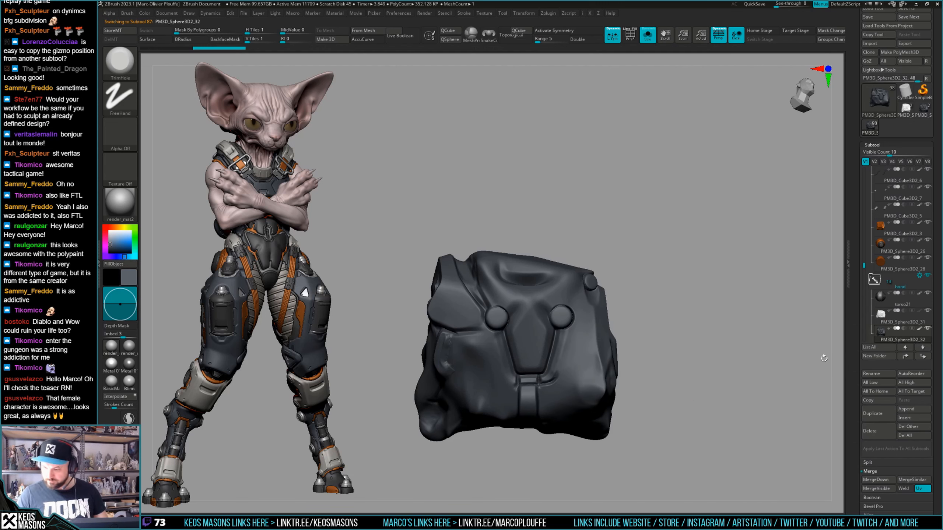
# Check the wireframe of the old PM3D_Sphere3D2_31 subtool and delete that subtool.
pyautogui.click(886, 330)
pyautogui.hotkey('shift', 'f')
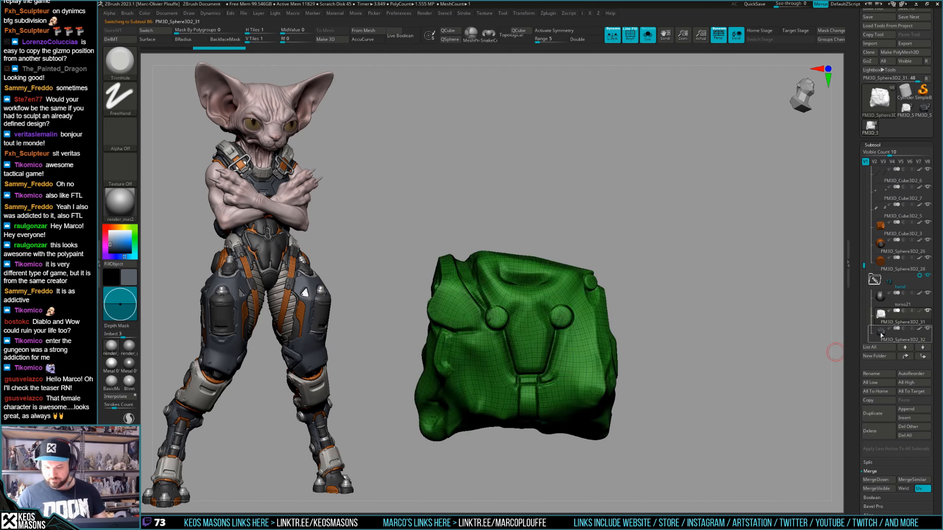
pyautogui.moveTo(883, 335)
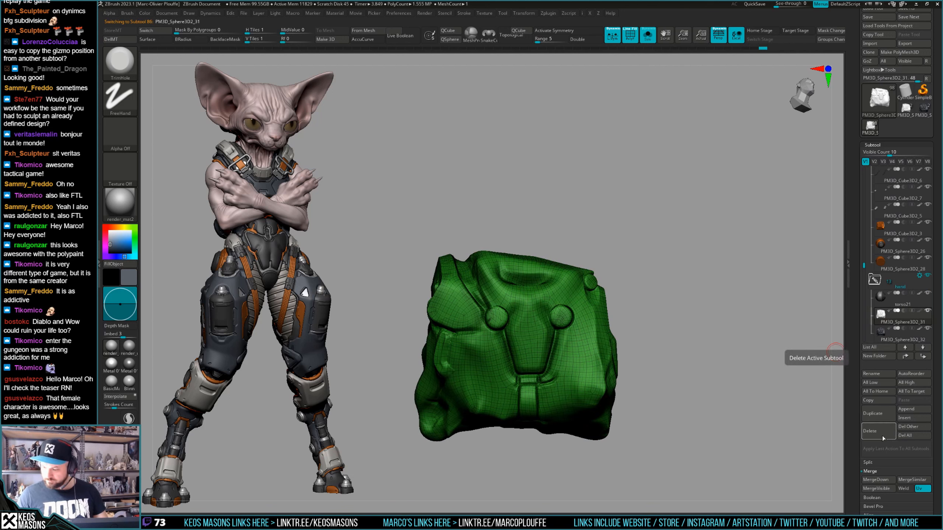
pyautogui.click(881, 432)
pyautogui.hotkey('shift', 'f')
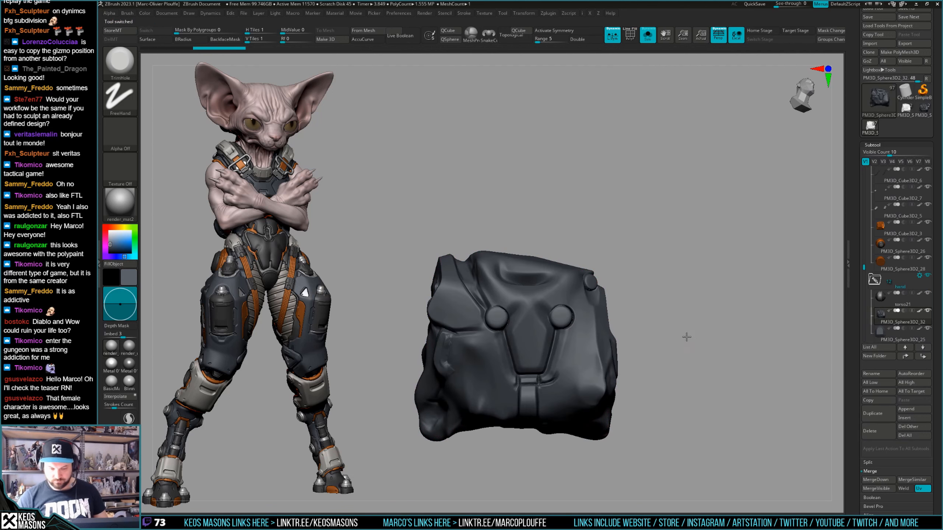
# Try to subdivide the inserted palm mesh and soften its surface with the Smooth deformation.
pyautogui.hotkey('ctrl', 'shift', 'f')
pyautogui.click(712, 320)
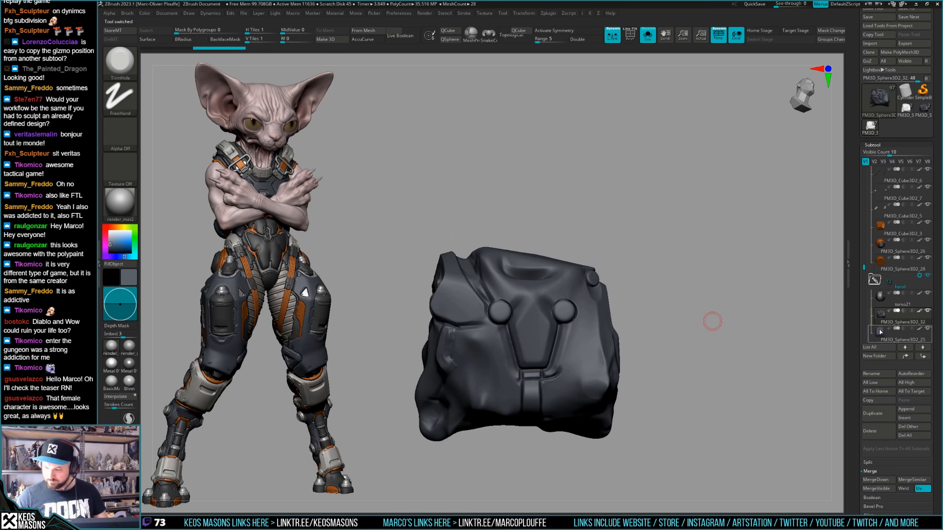
pyautogui.press('f')
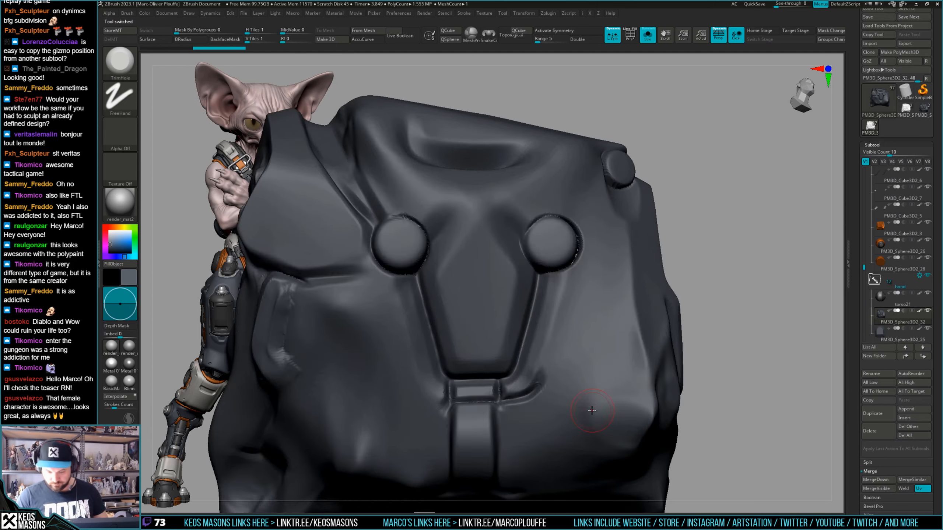
pyautogui.moveTo(587, 420); pyautogui.dragTo(676, 334, button='right')
pyautogui.hotkey('ctrl', 'd')
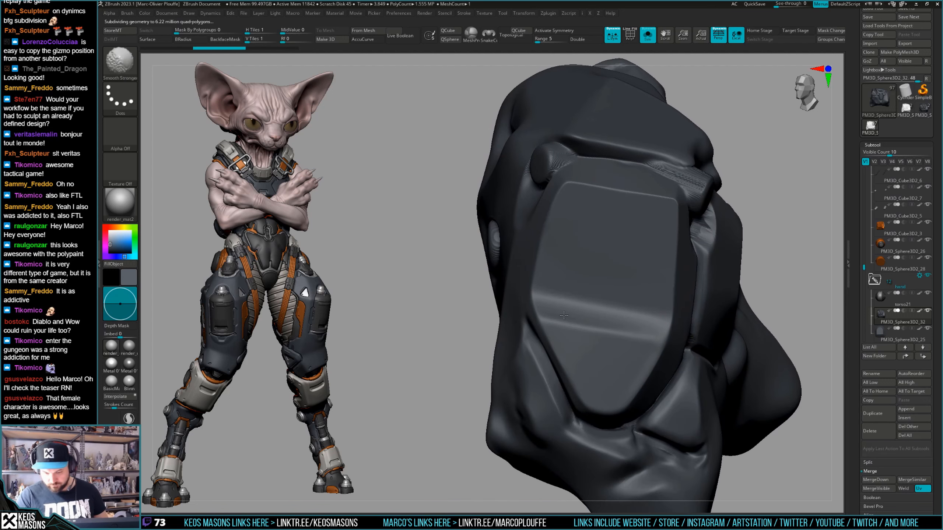
pyautogui.keyDown('ctrl'); pyautogui.moveTo(685, 368); pyautogui.dragTo(751, 344, button='right'); pyautogui.keyUp('ctrl')
pyautogui.press('space')
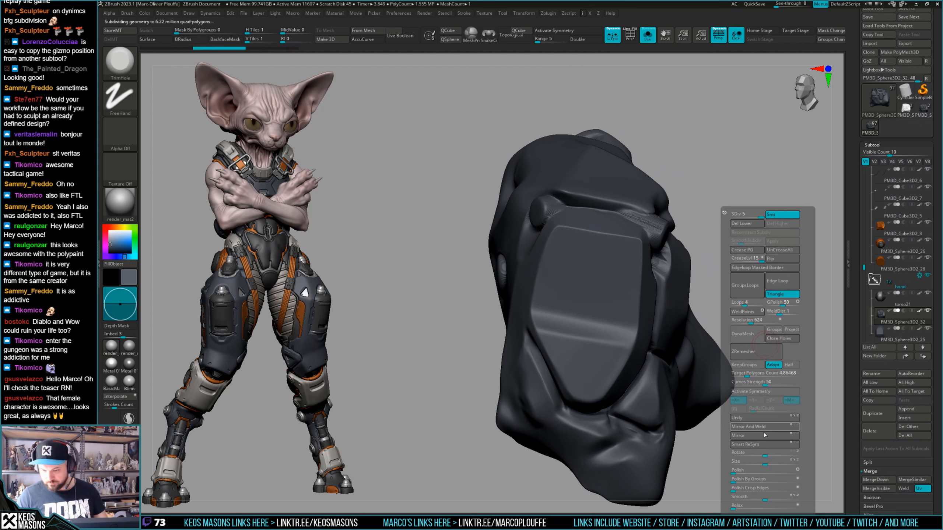
pyautogui.click(766, 499)
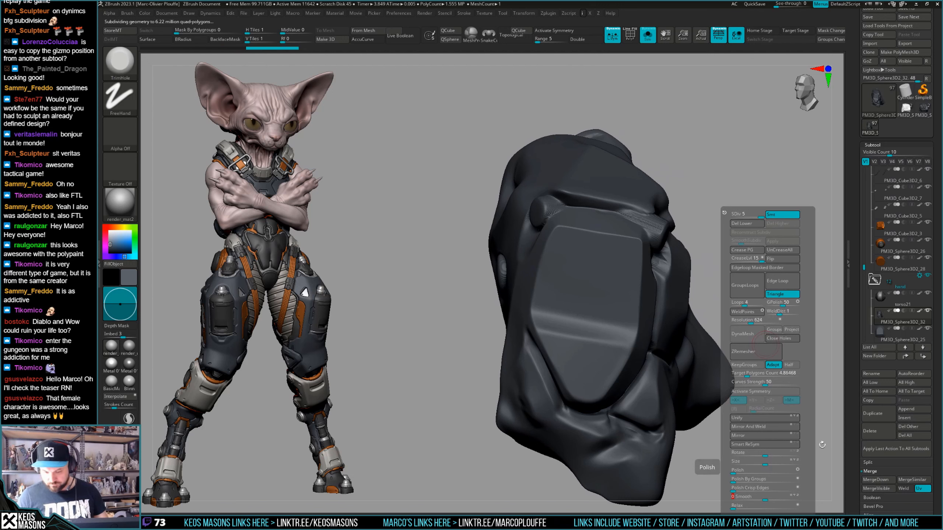
# Smooth the ridge running across the large flat plate on the outer side of the palm mesh.
pyautogui.keyDown('shift'); pyautogui.moveTo(600, 315); pyautogui.dragTo(609, 336); pyautogui.keyUp('shift')
pyautogui.keyDown('alt'); pyautogui.moveTo(594, 260); pyautogui.dragTo(620, 354, button='right'); pyautogui.keyUp('alt')
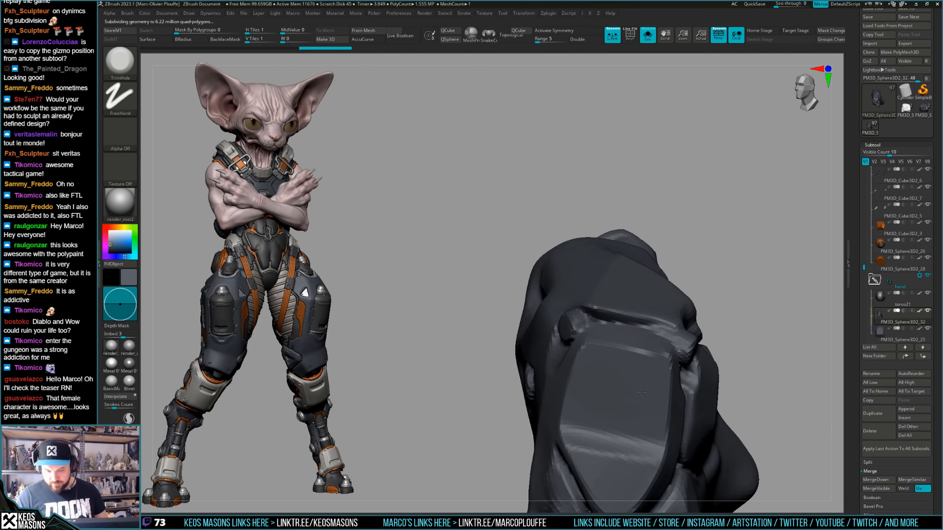
pyautogui.moveTo(579, 327)
pyautogui.mouseDown(button='right')
pyautogui.moveTo(617, 308)
pyautogui.moveTo(631, 334)
pyautogui.moveTo(609, 316)
pyautogui.mouseUp(button='right')
pyautogui.hotkey('alt', 's')
pyautogui.moveTo(572, 371)
pyautogui.mouseDown(button='right')
pyautogui.moveTo(648, 343)
pyautogui.moveTo(679, 311)
pyautogui.moveTo(698, 321)
pyautogui.mouseUp(button='right')
pyautogui.hotkey('alt', 's')
pyautogui.keyDown('alt'); pyautogui.moveTo(668, 372); pyautogui.dragTo(664, 278, button='right'); pyautogui.keyUp('alt')
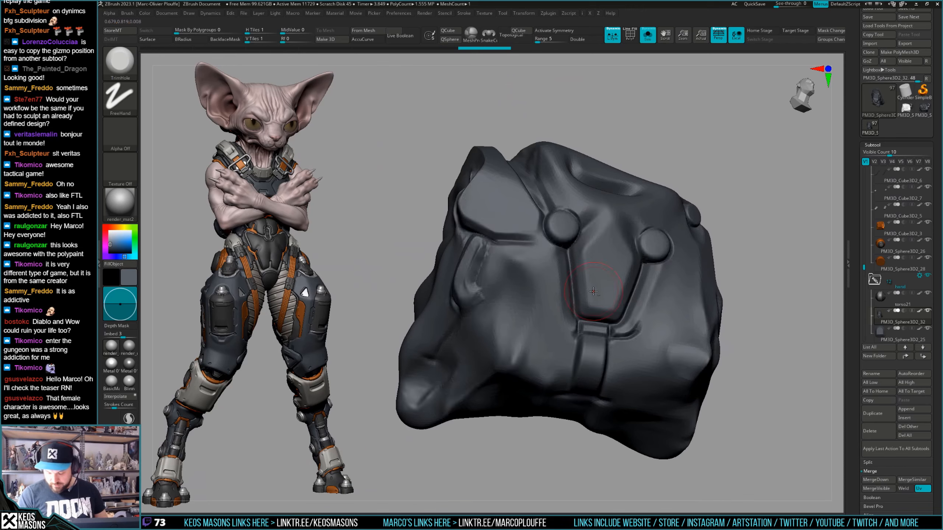
# Smooth the surface around the narrow strap below the tapered central panel of the palm mesh.
pyautogui.hotkey('alt', 's')
pyautogui.moveTo(609, 298); pyautogui.dragTo(602, 319, button='right')
pyautogui.keyDown('shift'); pyautogui.moveTo(590, 390); pyautogui.dragTo(583, 406); pyautogui.keyUp('shift')
pyautogui.moveTo(584, 405); pyautogui.dragTo(566, 372, button='right')
# Show the surrounding armor parts and smooth the palm mesh around the round studs beside the outer plates.
pyautogui.hotkey('alt', 's')
pyautogui.hotkey('alt', 's')
pyautogui.keyDown('shift'); pyautogui.moveTo(552, 327); pyautogui.dragTo(553, 347); pyautogui.keyUp('shift')
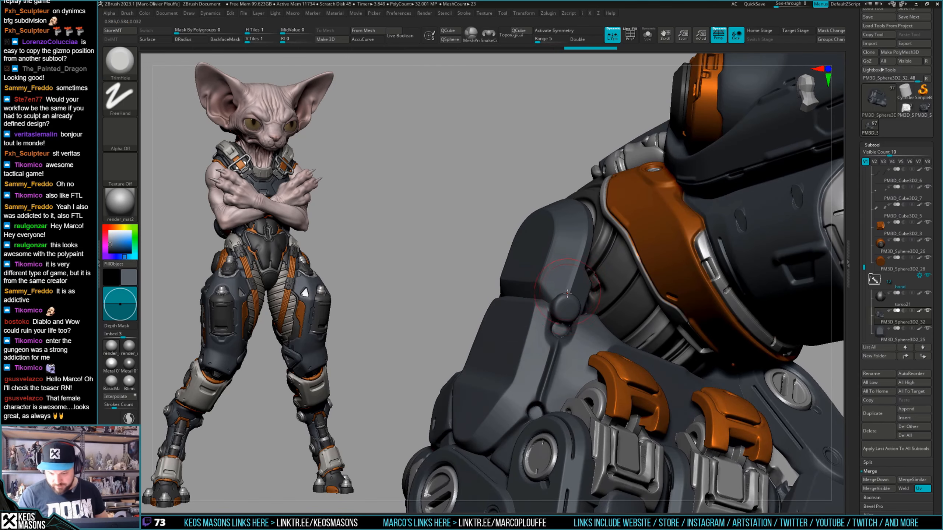
pyautogui.rightClick(550, 377)
pyautogui.moveTo(559, 388); pyautogui.dragTo(564, 394, button='right')
pyautogui.keyDown('shift'); pyautogui.moveTo(562, 343); pyautogui.dragTo(568, 327); pyautogui.keyUp('shift')
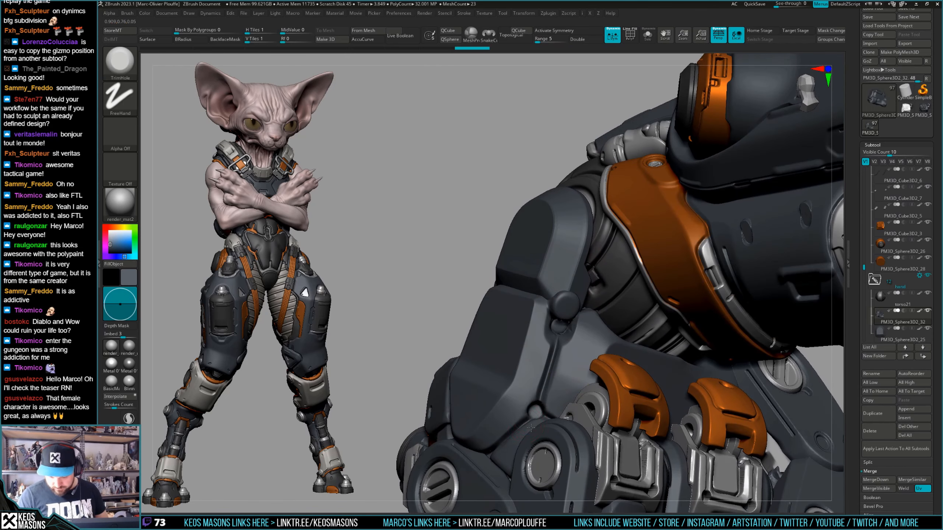
pyautogui.keyDown('ctrl'); pyautogui.moveTo(575, 304); pyautogui.dragTo(600, 333, button='right'); pyautogui.keyUp('ctrl')
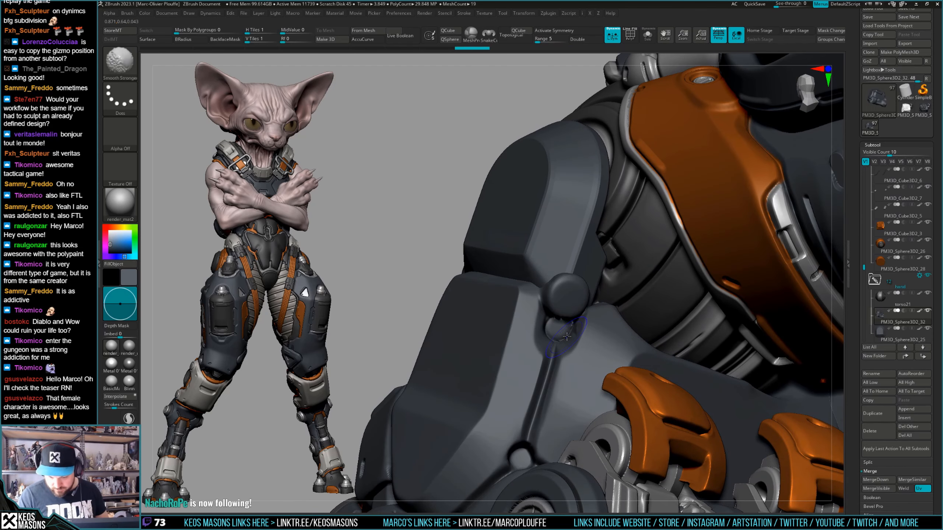
pyautogui.keyDown('shift'); pyautogui.moveTo(558, 331); pyautogui.dragTo(566, 327); pyautogui.keyUp('shift')
pyautogui.moveTo(592, 316)
pyautogui.mouseDown(button='right')
pyautogui.moveTo(597, 293)
pyautogui.moveTo(583, 266)
pyautogui.mouseUp(button='right')
pyautogui.moveTo(549, 334)
pyautogui.mouseDown(button='right')
pyautogui.moveTo(596, 360)
pyautogui.moveTo(589, 328)
pyautogui.moveTo(614, 322)
pyautogui.moveTo(624, 340)
pyautogui.moveTo(568, 317)
pyautogui.mouseUp(button='right')
# Refine the edges of the large outer hand plate with the hPolish brush and smoothing strokes.
pyautogui.press('space')
pyautogui.click(626, 320)
pyautogui.press('space')
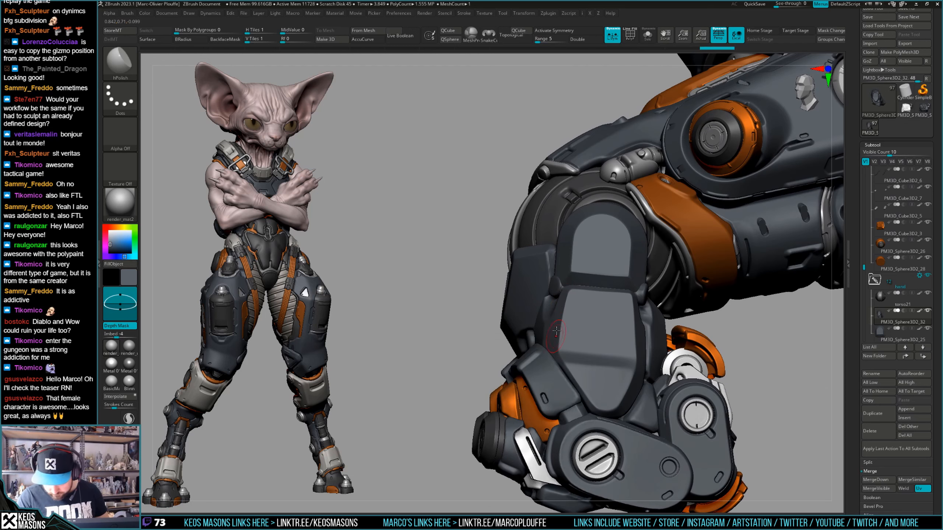
pyautogui.moveTo(562, 309); pyautogui.dragTo(557, 327, button='right')
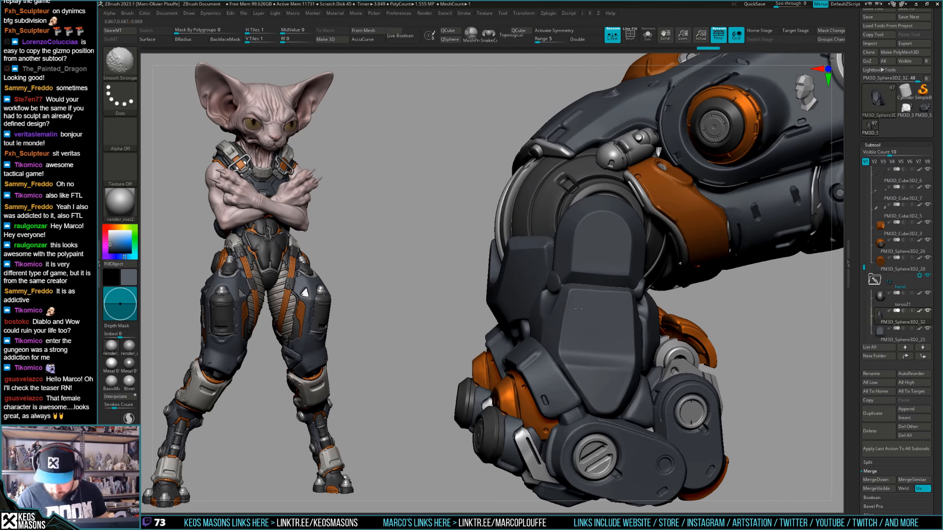
pyautogui.keyDown('shift'); pyautogui.moveTo(555, 323); pyautogui.dragTo(554, 338); pyautogui.keyUp('shift')
pyautogui.moveTo(544, 308)
pyautogui.mouseDown(button='right')
pyautogui.moveTo(572, 303)
pyautogui.moveTo(555, 337)
pyautogui.moveTo(630, 327)
pyautogui.moveTo(673, 337)
pyautogui.moveTo(657, 337)
pyautogui.moveTo(668, 348)
pyautogui.moveTo(656, 349)
pyautogui.moveTo(665, 325)
pyautogui.moveTo(677, 323)
pyautogui.moveTo(681, 345)
pyautogui.mouseUp(button='right')
pyautogui.rightClick(505, 347)
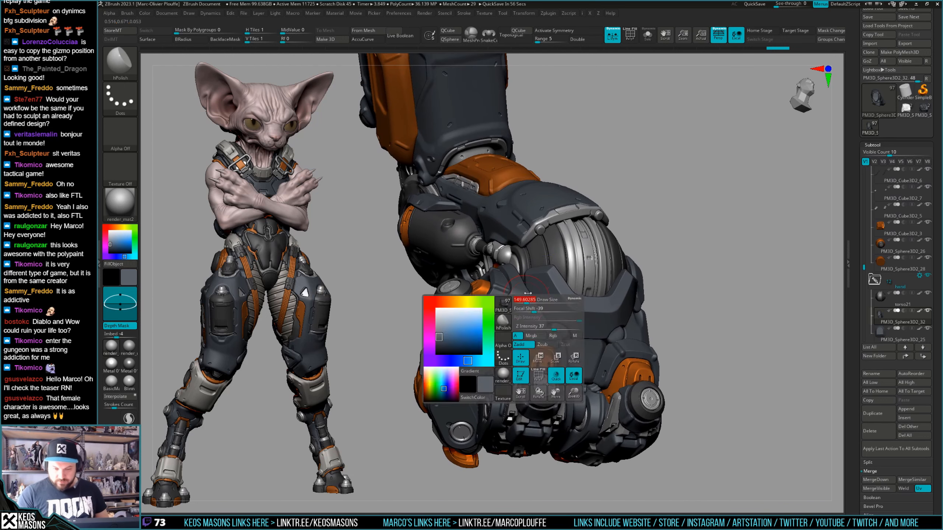
pyautogui.press('shift')
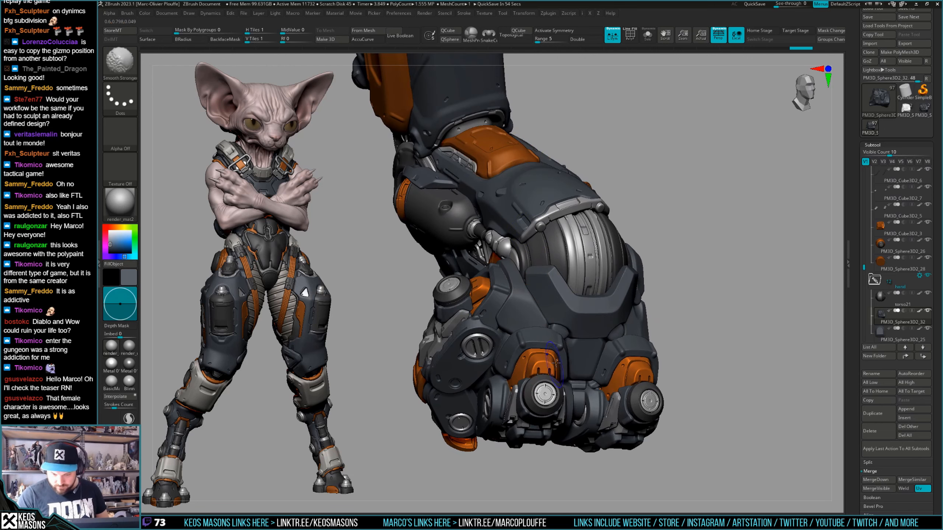
# Choose the ClayBuildup brush and make the PM3D_Sphere3D2_14 subtool on the hand active.
pyautogui.moveTo(554, 360)
pyautogui.mouseDown(button='right')
pyautogui.moveTo(571, 345)
pyautogui.moveTo(717, 326)
pyautogui.moveTo(684, 349)
pyautogui.moveTo(669, 343)
pyautogui.moveTo(675, 355)
pyautogui.moveTo(684, 344)
pyautogui.moveTo(665, 340)
pyautogui.mouseUp(button='right')
pyautogui.press('x')
pyautogui.click(664, 271)
pyautogui.moveTo(613, 297); pyautogui.dragTo(568, 309, button='right')
pyautogui.keyDown('alt'); pyautogui.click(569, 308); pyautogui.keyUp('alt')
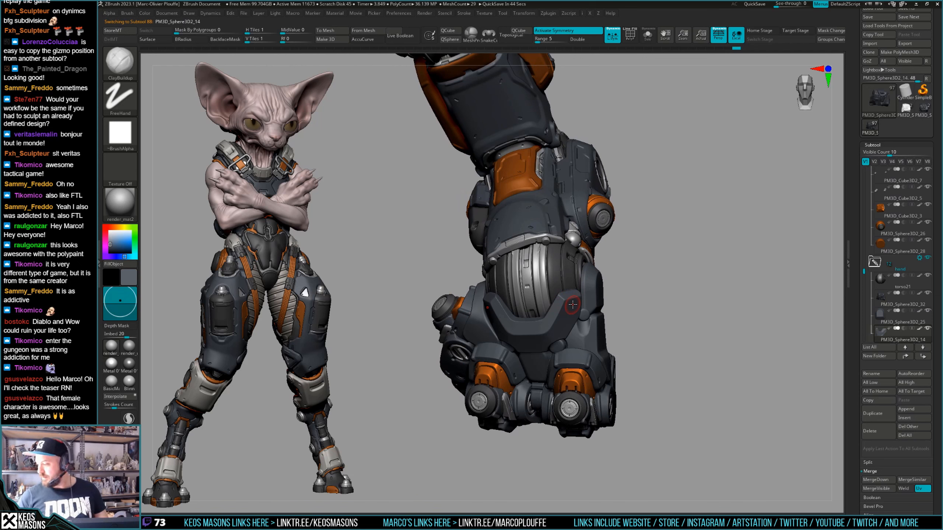
pyautogui.moveTo(705, 286); pyautogui.dragTo(730, 192, button='right')
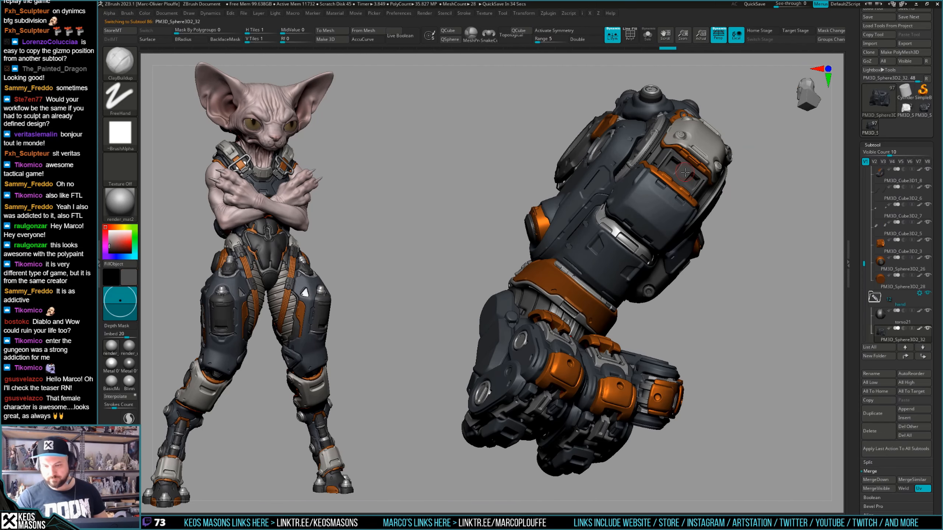
# Switch to the Standard brush and limit it to Rgb painting for the palm mesh.
pyautogui.moveTo(658, 224); pyautogui.dragTo(608, 319, button='right')
pyautogui.hotkey('alt', 'shift', 's')
pyautogui.moveTo(608, 319); pyautogui.dragTo(599, 330, button='right')
pyautogui.press('space')
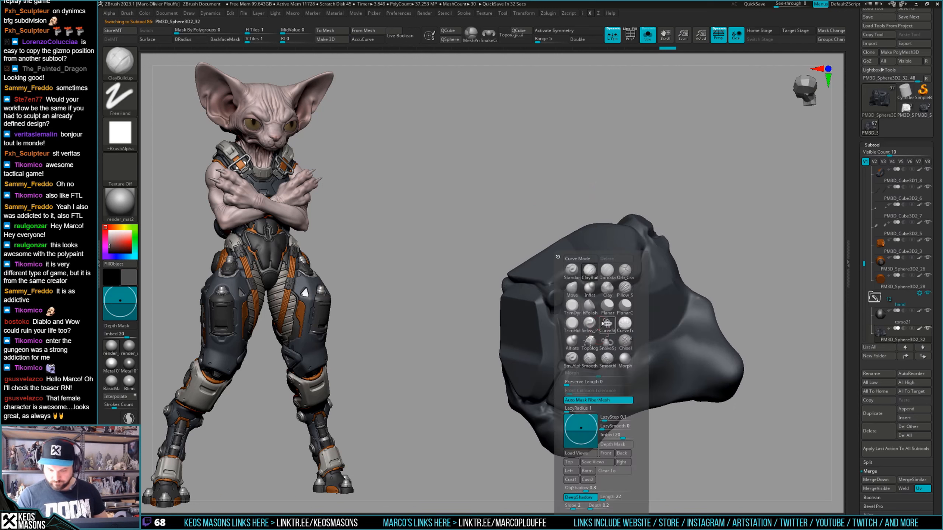
pyautogui.click(572, 271)
pyautogui.hotkey('alt', 'shift', 's')
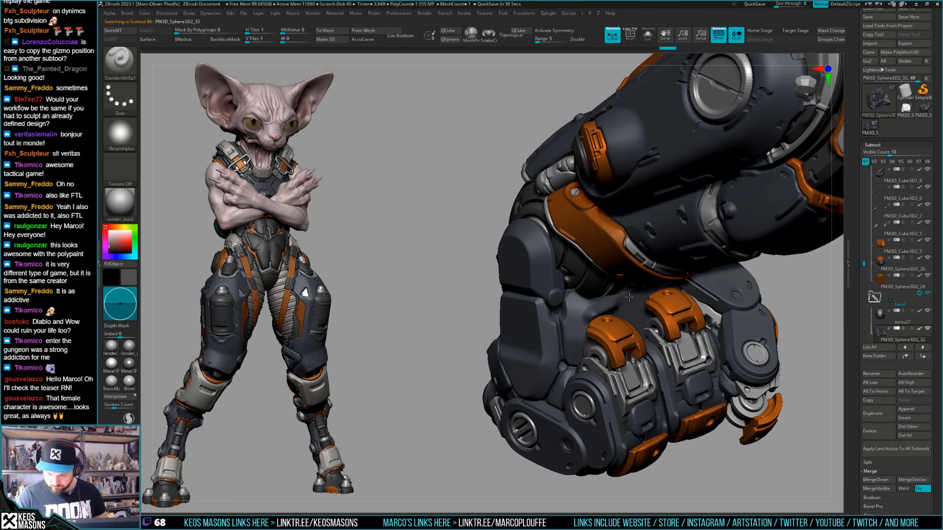
pyautogui.press('space')
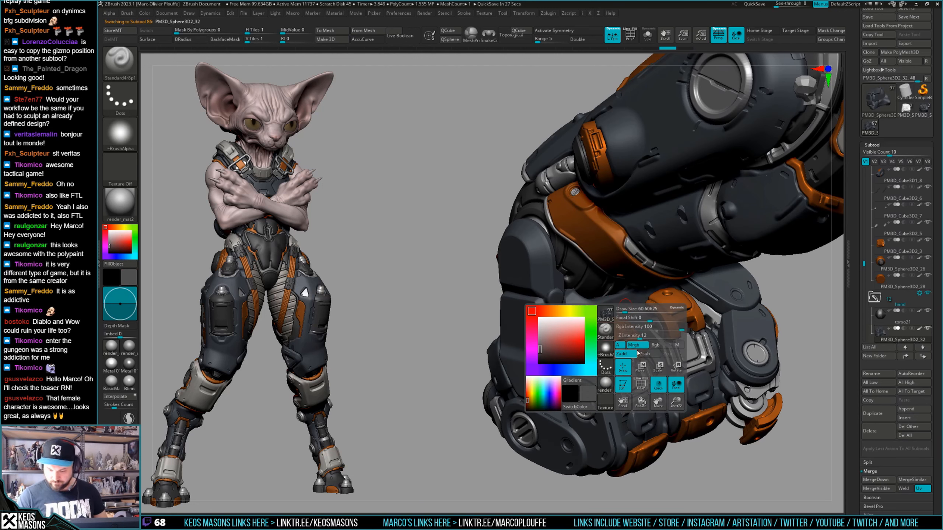
pyautogui.click(663, 345)
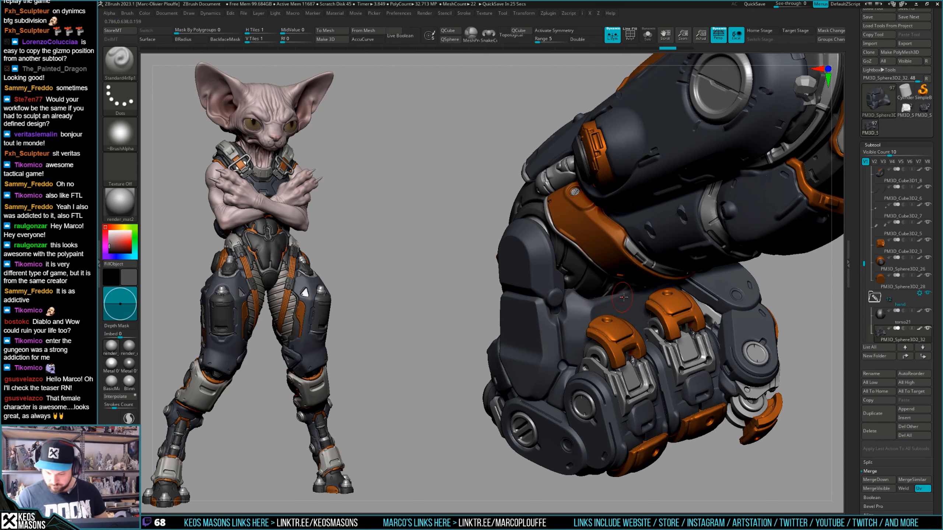
# Isolate the palm mesh and polypaint its large recessed panel, the adjoining upper plate and the side facet dark grey.
pyautogui.hotkey('alt', 'shift', 's')
pyautogui.moveTo(633, 305); pyautogui.dragTo(582, 314)
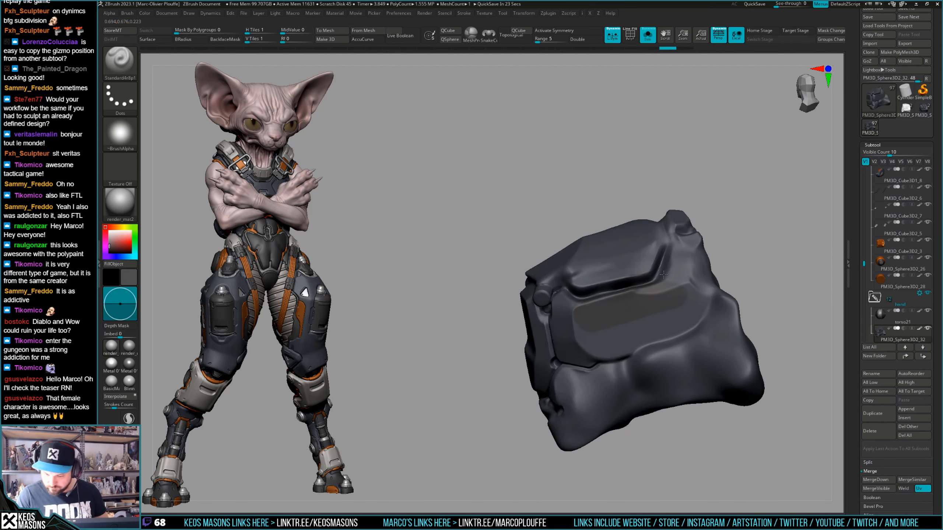
pyautogui.moveTo(664, 275); pyautogui.dragTo(639, 251)
pyautogui.moveTo(583, 274); pyautogui.dragTo(579, 302, button='right')
pyautogui.moveTo(572, 345); pyautogui.dragTo(565, 320, button='right')
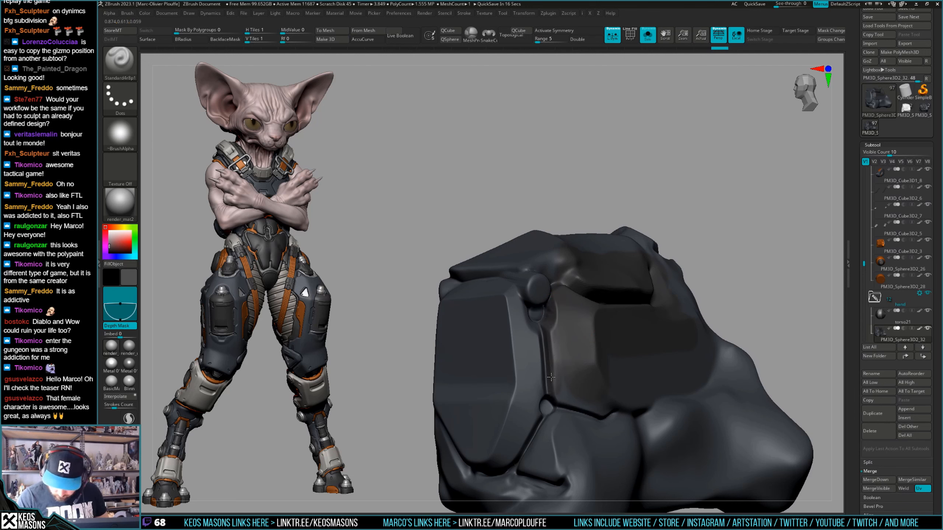
pyautogui.moveTo(603, 410); pyautogui.dragTo(546, 331, button='right')
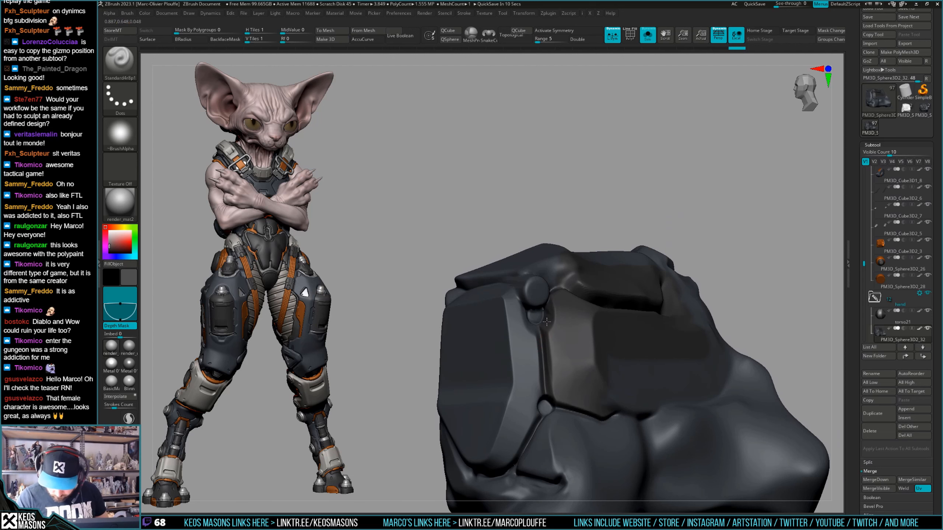
pyautogui.moveTo(557, 331)
pyautogui.mouseDown(button='right')
pyautogui.moveTo(590, 386)
pyautogui.moveTo(665, 413)
pyautogui.moveTo(623, 317)
pyautogui.mouseUp(button='right')
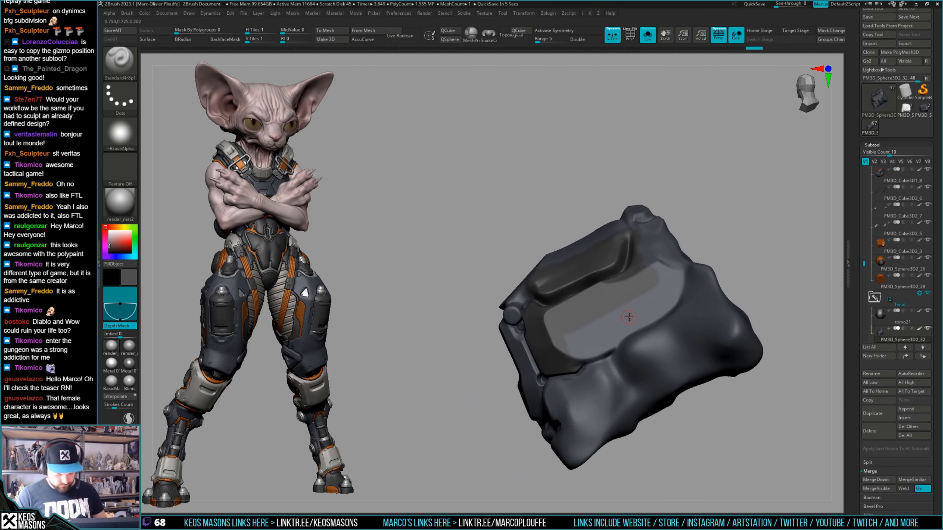
# Adjust the paint brush and fill the rest of the recessed palm panel with an even dark grey.
pyautogui.press('space')
pyautogui.moveTo(571, 344); pyautogui.dragTo(569, 366)
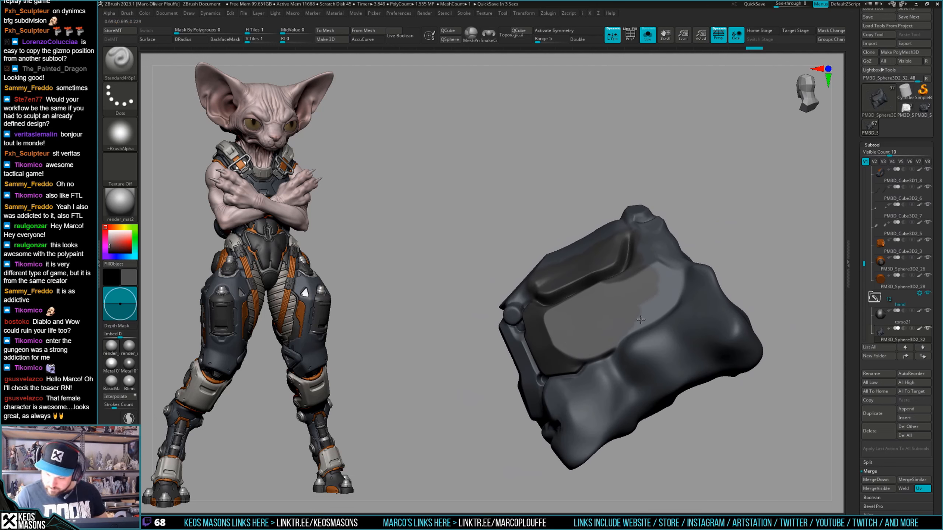
pyautogui.moveTo(641, 319); pyautogui.dragTo(629, 323)
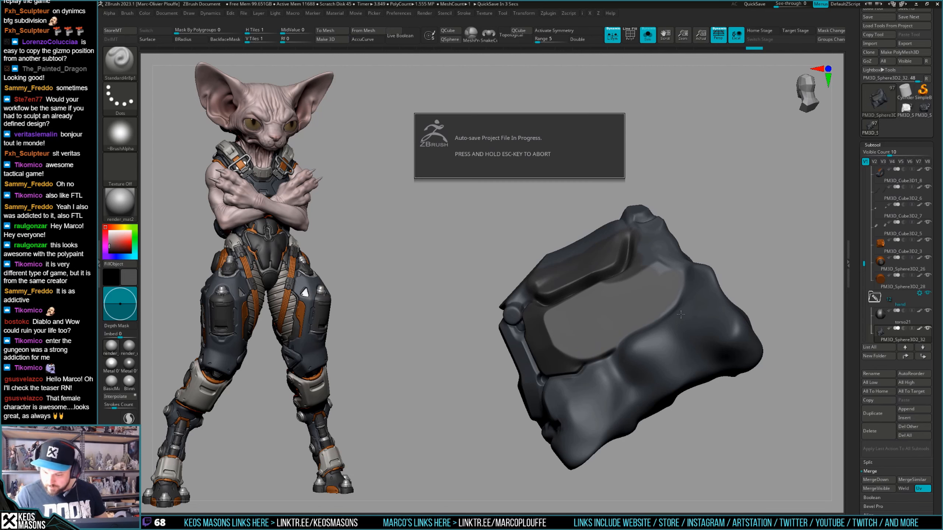
# Extend the dark grey paint around the palm panel's far corner below the round stud.
pyautogui.moveTo(684, 312)
pyautogui.mouseDown(button='right')
pyautogui.moveTo(641, 311)
pyautogui.moveTo(694, 341)
pyautogui.moveTo(667, 301)
pyautogui.mouseUp(button='right')
pyautogui.hotkey('alt', 's')
pyautogui.press('s')
pyautogui.hotkey('alt', 's')
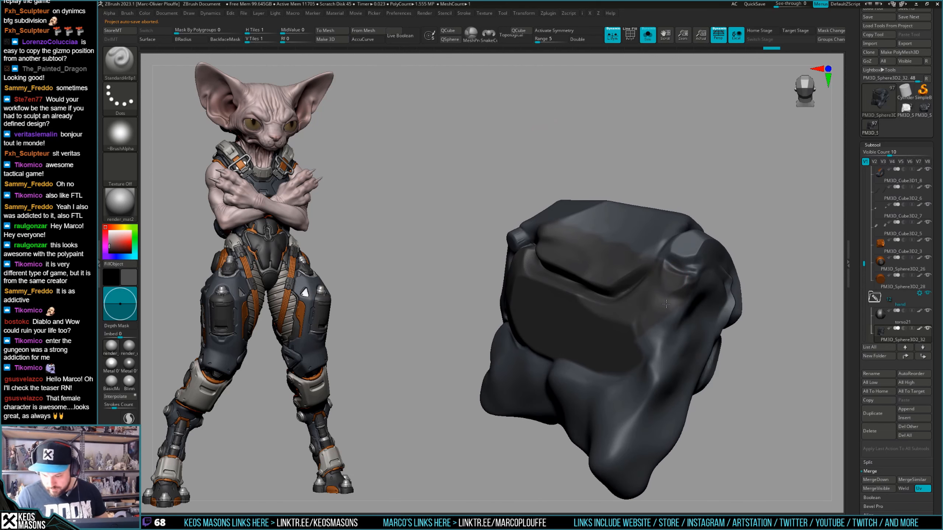
pyautogui.moveTo(666, 313); pyautogui.dragTo(661, 352)
pyautogui.moveTo(661, 352)
pyautogui.mouseDown(button='right')
pyautogui.moveTo(745, 349)
pyautogui.moveTo(687, 304)
pyautogui.moveTo(661, 319)
pyautogui.mouseUp(button='right')
pyautogui.hotkey('alt', 's')
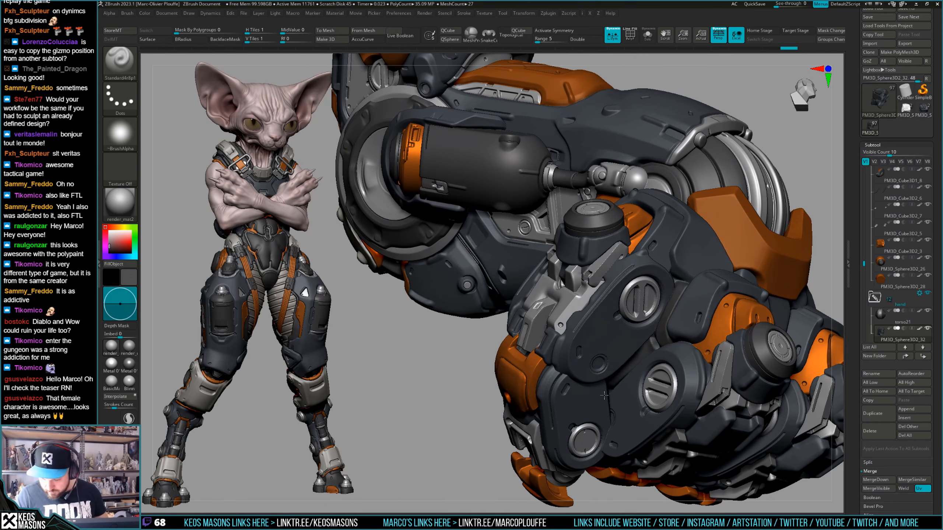
# Make the palm mesh active again and check the back of the hand around the knuckles for unpainted areas.
pyautogui.keyDown('alt'); pyautogui.click(622, 372); pyautogui.keyUp('alt')
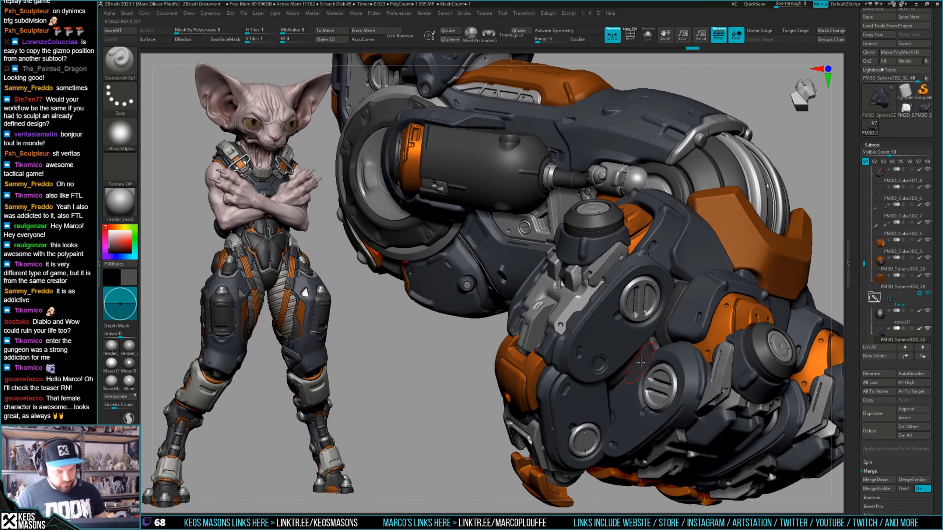
pyautogui.moveTo(671, 314); pyautogui.dragTo(680, 262, button='right')
pyautogui.moveTo(680, 261); pyautogui.dragTo(608, 316, button='right')
pyautogui.keyDown('alt'); pyautogui.moveTo(609, 316); pyautogui.dragTo(585, 328, button='right'); pyautogui.keyUp('alt')
pyautogui.press('space')
pyautogui.moveTo(607, 321); pyautogui.dragTo(630, 323)
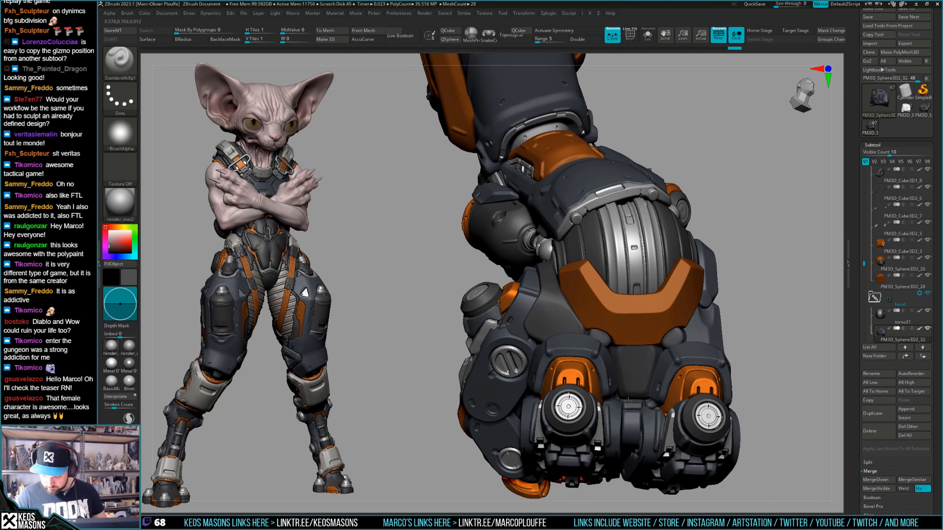
pyautogui.moveTo(669, 351); pyautogui.dragTo(594, 338, button='right')
pyautogui.press('space')
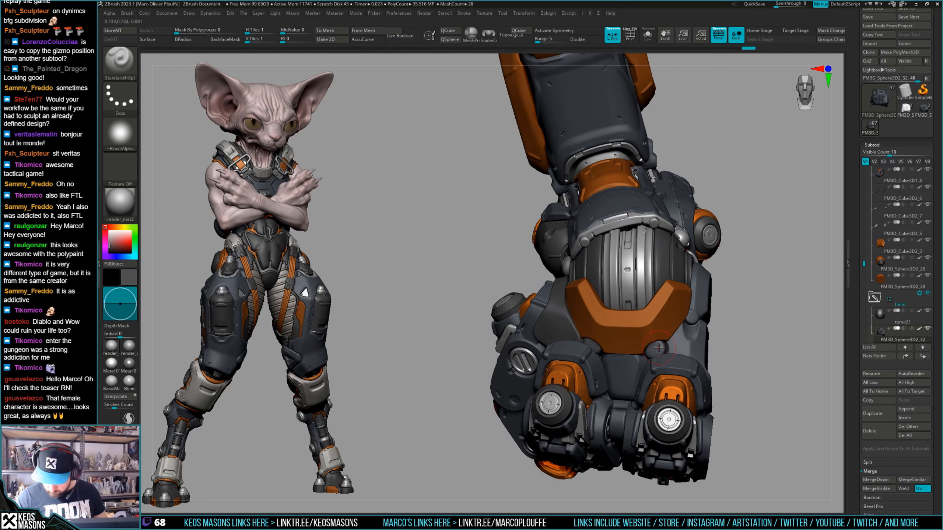
# Isolate the palm mesh and adjust the paint brush's focal shift for painting around the studs and back plate.
pyautogui.hotkey('alt', 's')
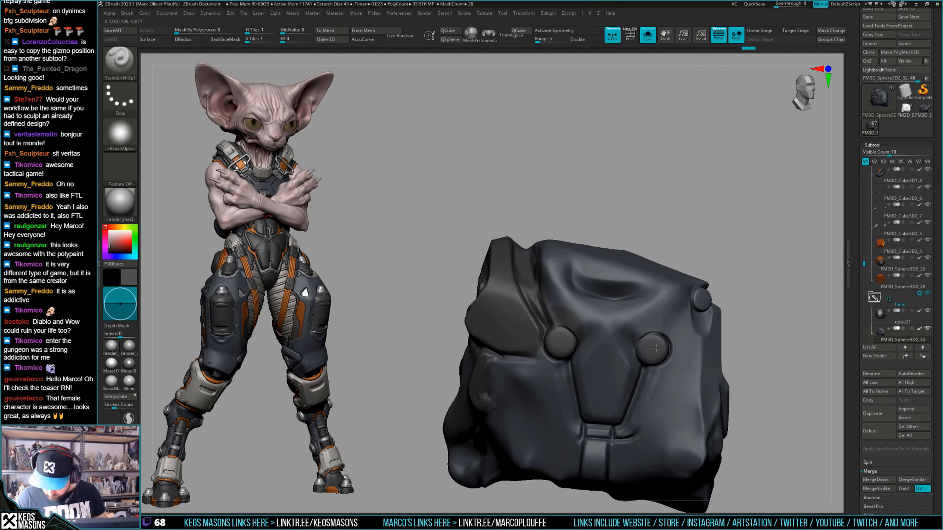
pyautogui.moveTo(656, 351); pyautogui.dragTo(665, 355, button='right')
pyautogui.press('space')
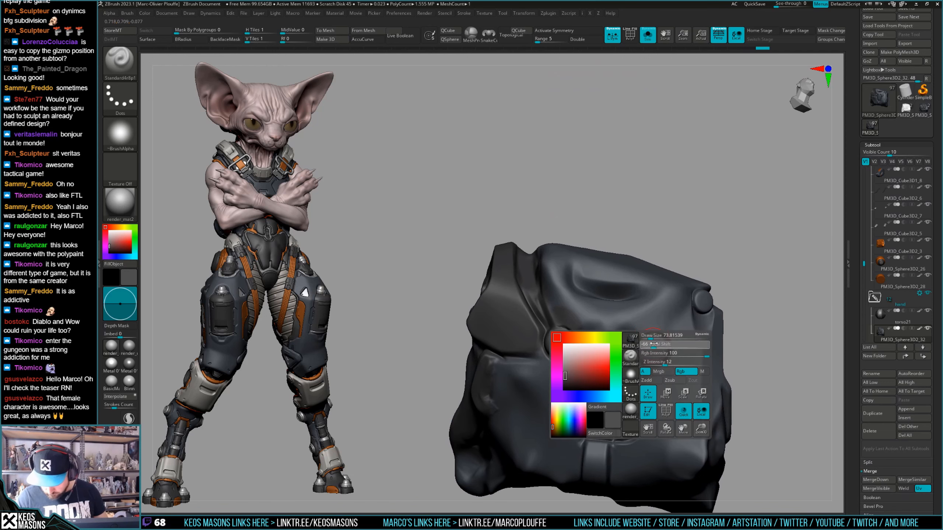
pyautogui.press('space')
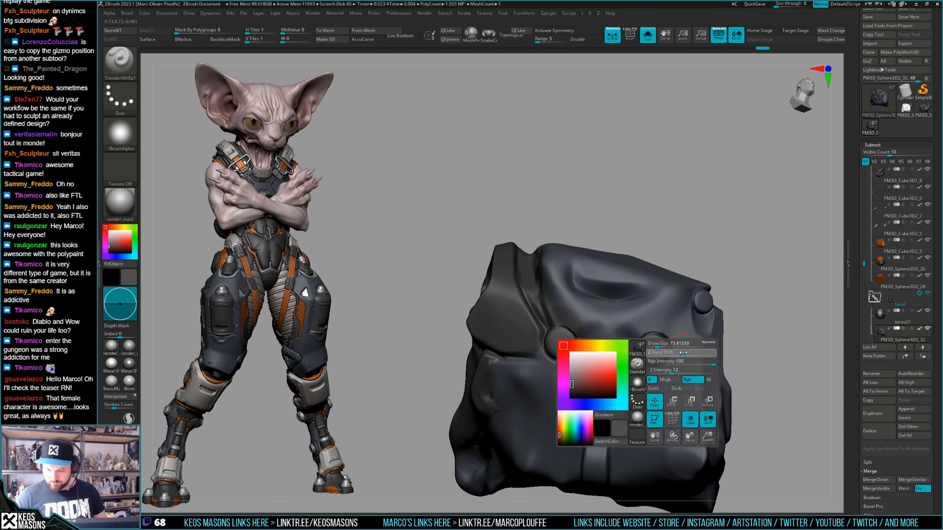
pyautogui.moveTo(652, 349); pyautogui.dragTo(675, 327, button='right')
pyautogui.moveTo(616, 362)
pyautogui.mouseDown(button='right')
pyautogui.moveTo(644, 351)
pyautogui.moveTo(627, 388)
pyautogui.mouseUp(button='right')
pyautogui.moveTo(627, 388)
pyautogui.keyDown('ctrl'); pyautogui.mouseDown(button='right')
pyautogui.moveTo(627, 399)
pyautogui.moveTo(629, 380)
pyautogui.moveTo(649, 361)
pyautogui.mouseUp(button='right'); pyautogui.keyUp('ctrl')
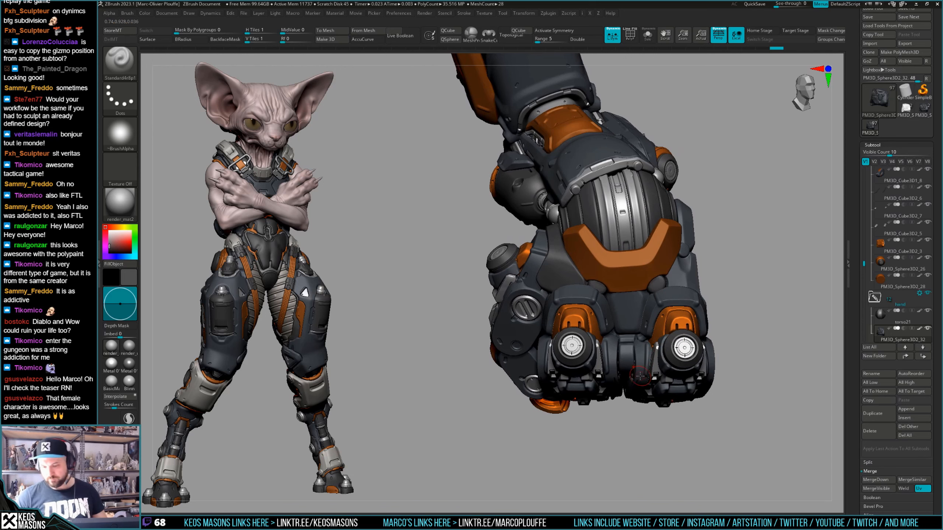
# Paint the palm mesh dark grey from the recessed panel down to the small triangular panel beside the outer plate.
pyautogui.moveTo(628, 368)
pyautogui.mouseDown(button='right')
pyautogui.moveTo(642, 377)
pyautogui.moveTo(716, 344)
pyautogui.moveTo(679, 375)
pyautogui.mouseUp(button='right')
pyautogui.hotkey('shift', 's')
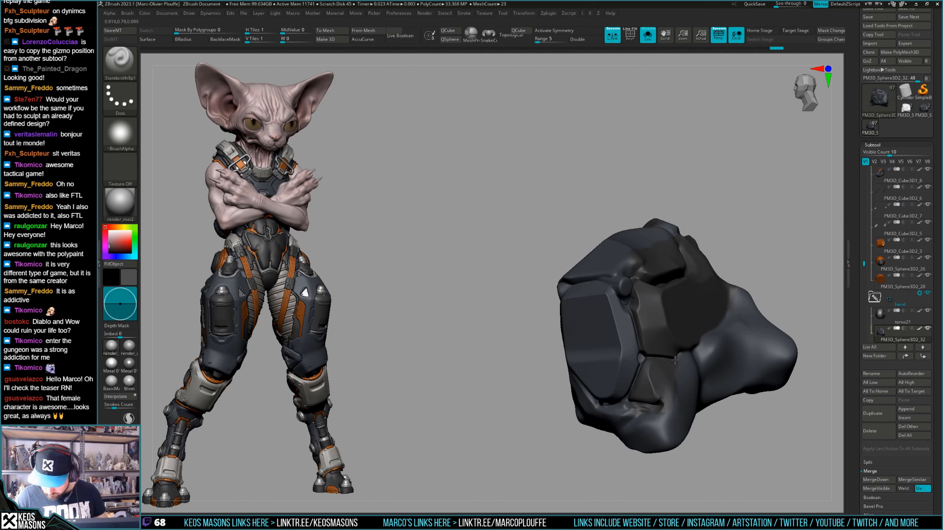
pyautogui.moveTo(675, 359); pyautogui.dragTo(648, 356, button='right')
pyautogui.press('space')
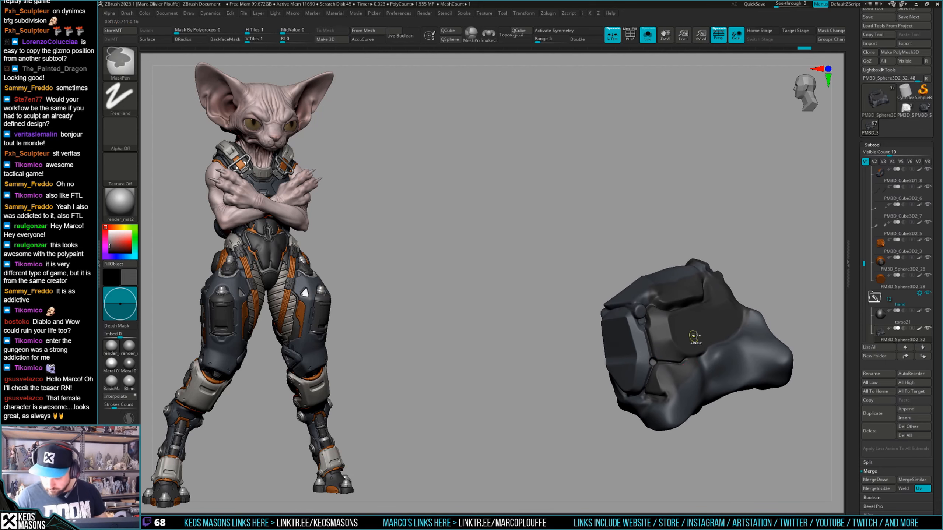
pyautogui.hotkey('shift', 's')
# Compare the palm mesh with the surrounding hand parts and paint dark grey into the channel around its central trapezoid plate.
pyautogui.moveTo(682, 366)
pyautogui.mouseDown(button='right')
pyautogui.moveTo(664, 394)
pyautogui.moveTo(615, 318)
pyautogui.moveTo(684, 319)
pyautogui.moveTo(682, 329)
pyautogui.moveTo(685, 320)
pyautogui.moveTo(627, 319)
pyautogui.moveTo(716, 318)
pyautogui.moveTo(726, 307)
pyautogui.moveTo(707, 289)
pyautogui.moveTo(751, 305)
pyautogui.moveTo(720, 305)
pyautogui.moveTo(739, 320)
pyautogui.moveTo(720, 331)
pyautogui.moveTo(716, 319)
pyautogui.moveTo(724, 320)
pyautogui.moveTo(575, 342)
pyautogui.mouseUp(button='right')
pyautogui.press('s')
pyautogui.press('ctrl')
pyautogui.press('s')
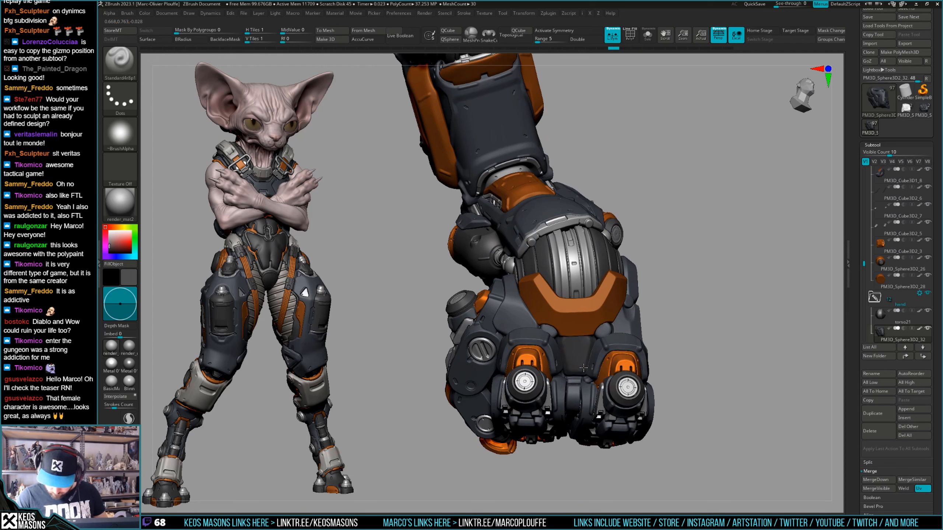
pyautogui.moveTo(583, 369)
pyautogui.mouseDown(button='right')
pyautogui.moveTo(714, 321)
pyautogui.moveTo(692, 327)
pyautogui.mouseUp(button='right')
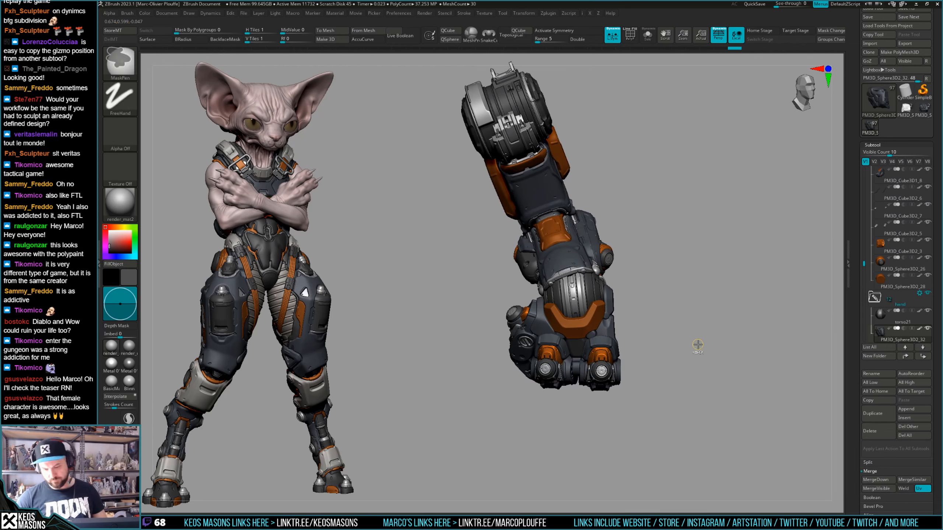
pyautogui.keyDown('ctrl'); pyautogui.moveTo(602, 370); pyautogui.dragTo(560, 329, button='right'); pyautogui.keyUp('ctrl')
pyautogui.keyDown('alt'); pyautogui.click(560, 330); pyautogui.keyUp('alt')
pyautogui.press('s')
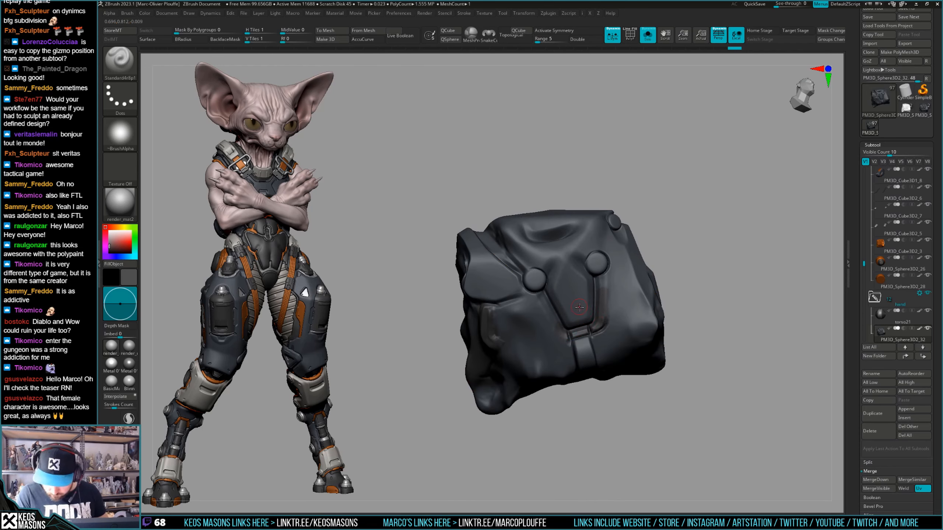
pyautogui.moveTo(601, 324)
pyautogui.keyDown('ctrl'); pyautogui.mouseDown(button='right')
pyautogui.moveTo(564, 328)
pyautogui.moveTo(623, 331)
pyautogui.moveTo(618, 309)
pyautogui.moveTo(641, 306)
pyautogui.mouseUp(button='right'); pyautogui.keyUp('ctrl')
pyautogui.press('s')
pyautogui.moveTo(640, 306); pyautogui.dragTo(666, 357, button='right')
# Pick a light grey, switch to Mrgb with the Metal 01 material, and paint the short band below the trapezoid plate.
pyautogui.press('c')
pyautogui.press('s')
pyautogui.press('space')
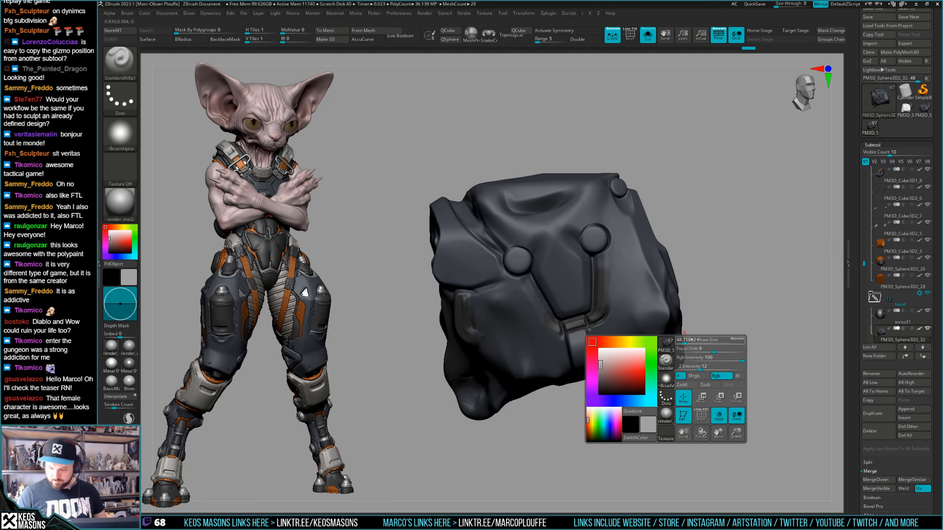
pyautogui.click(698, 376)
pyautogui.click(111, 364)
pyautogui.keyDown('ctrl'); pyautogui.moveTo(520, 335); pyautogui.dragTo(640, 324, button='right'); pyautogui.keyUp('ctrl')
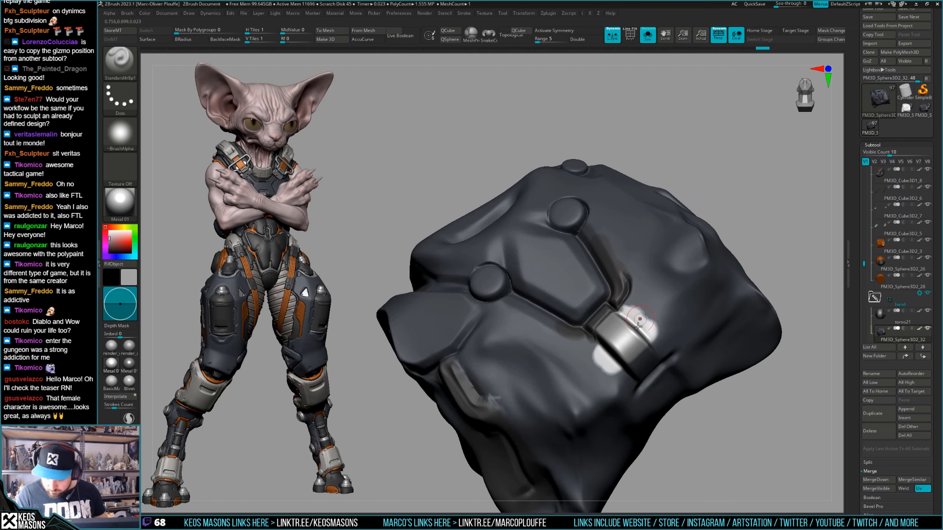
pyautogui.moveTo(611, 368); pyautogui.dragTo(639, 370)
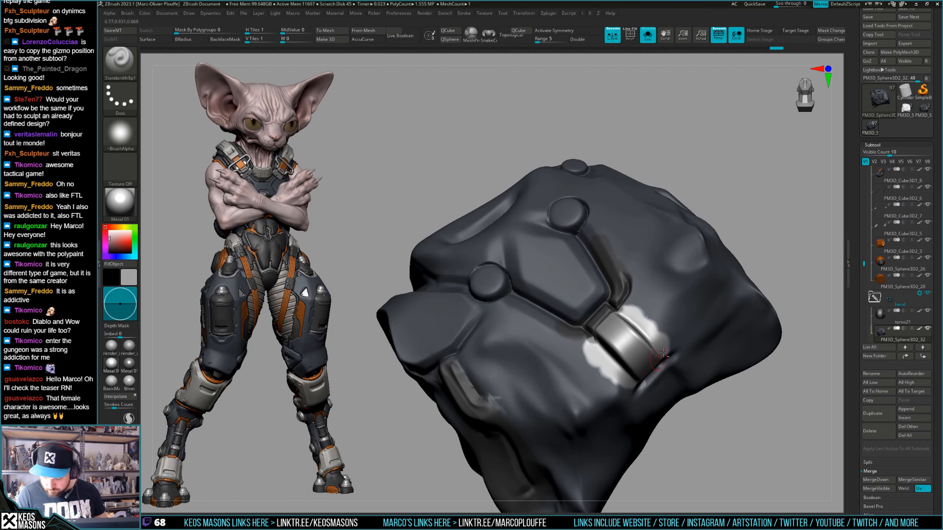
# Show the surrounding hand parts and paint the exposed triangular panel beside the large outer plate light metallic grey.
pyautogui.hotkey('alt', 'shift', 's')
pyautogui.press('f')
pyautogui.press('f')
pyautogui.moveTo(751, 320); pyautogui.dragTo(554, 374, button='right')
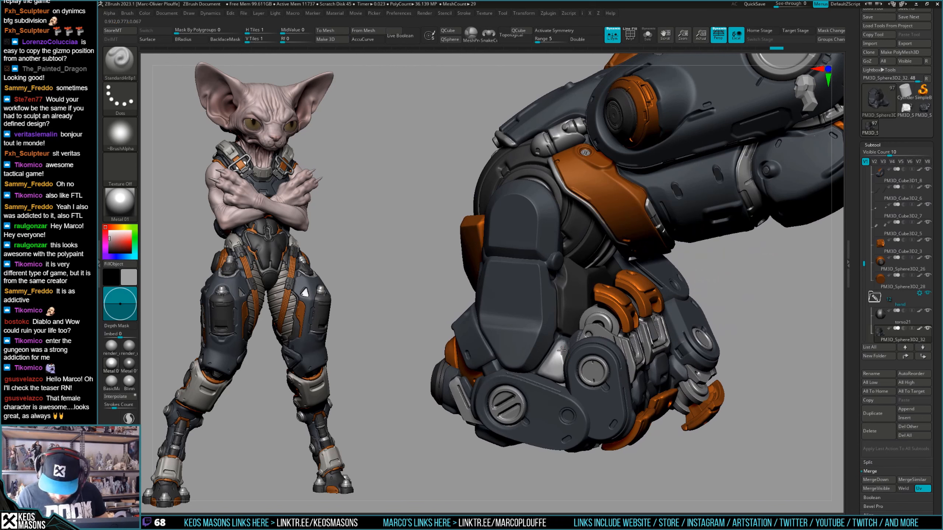
pyautogui.moveTo(561, 351); pyautogui.dragTo(561, 352)
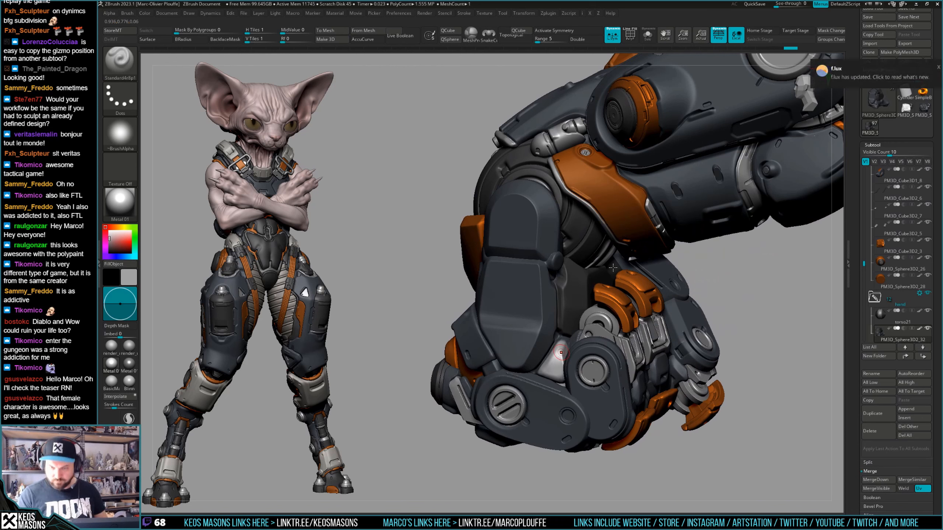
pyautogui.moveTo(654, 334); pyautogui.dragTo(590, 385, button='right')
pyautogui.hotkey('alt', 's')
pyautogui.moveTo(590, 385); pyautogui.dragTo(587, 401)
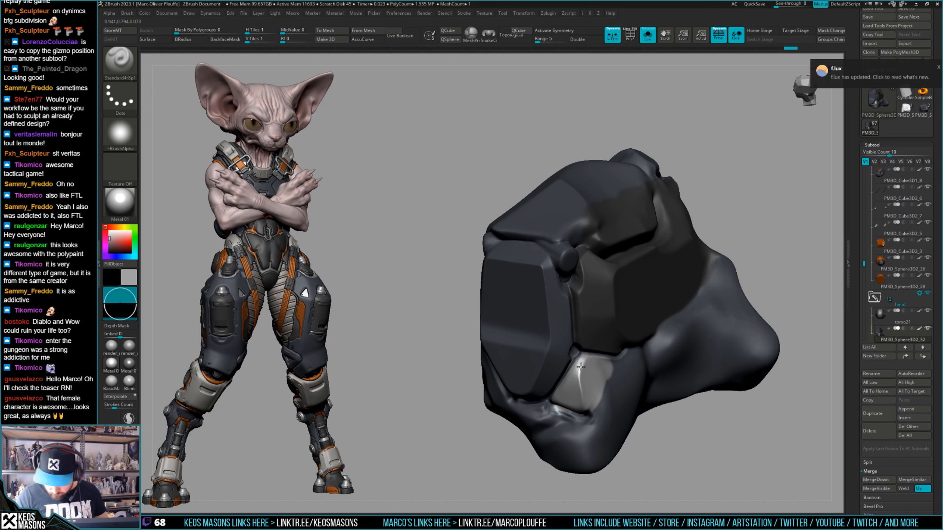
# Turn on the brush's depth mask and refine the metallic paint along the triangular panel's edges.
pyautogui.moveTo(580, 367); pyautogui.dragTo(589, 339, button='right')
pyautogui.rightClick(589, 338)
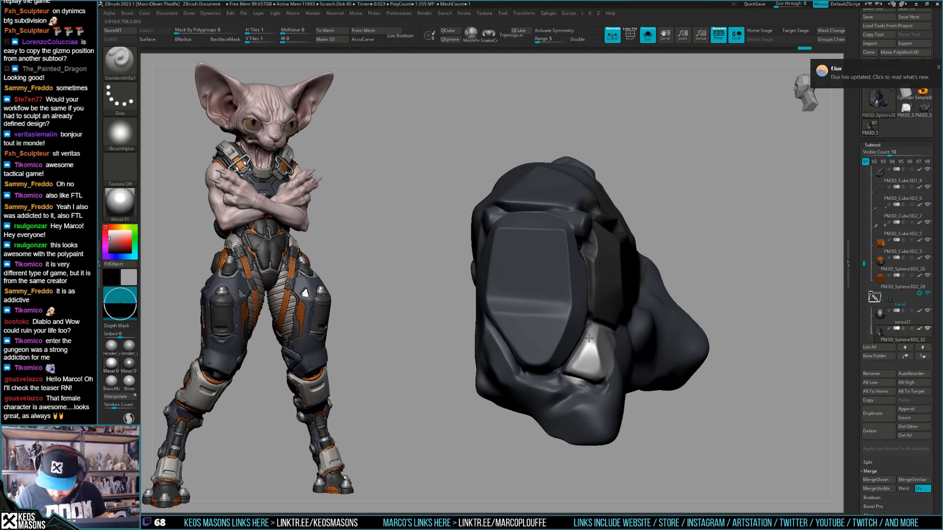
pyautogui.hotkey('ctrl', 'alt', 'd')
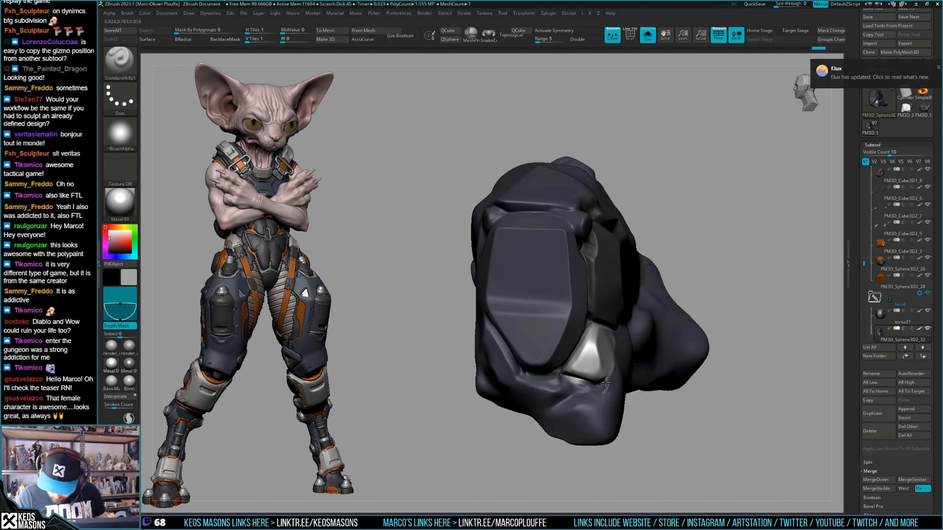
pyautogui.hotkey('shift', 's')
pyautogui.moveTo(603, 368)
pyautogui.mouseDown(button='right')
pyautogui.moveTo(598, 324)
pyautogui.moveTo(639, 327)
pyautogui.moveTo(716, 296)
pyautogui.moveTo(733, 329)
pyautogui.moveTo(723, 324)
pyautogui.moveTo(734, 327)
pyautogui.moveTo(703, 329)
pyautogui.moveTo(717, 339)
pyautogui.moveTo(580, 352)
pyautogui.mouseUp(button='right')
# Isolate the palm mesh and paint the small raised bar on its opposite side with the light grey metal.
pyautogui.hotkey('alt', 's')
pyautogui.hotkey('alt', 's')
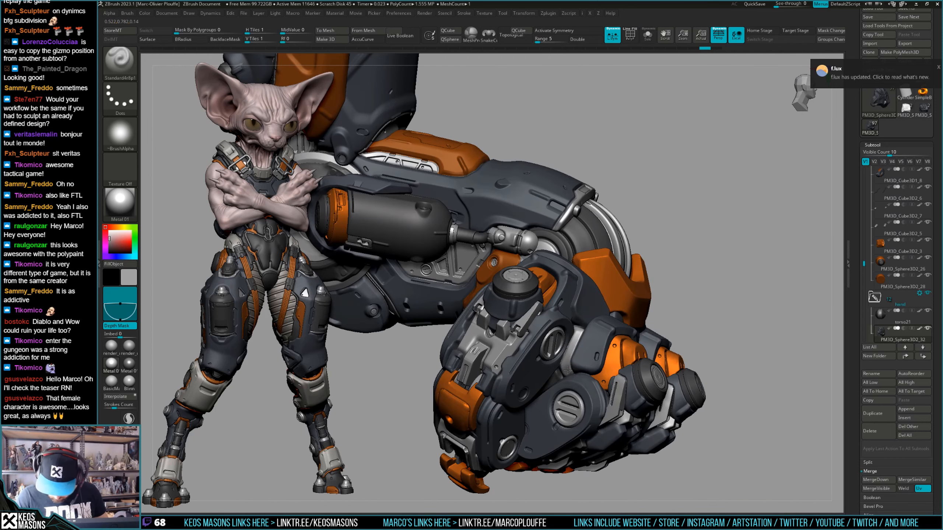
pyautogui.hotkey('alt', 's')
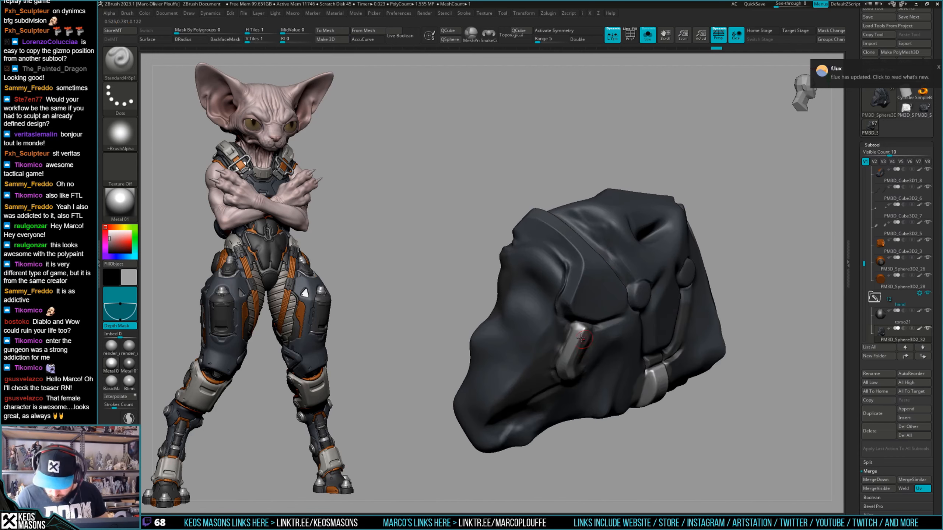
pyautogui.moveTo(571, 351); pyautogui.dragTo(592, 342, button='right')
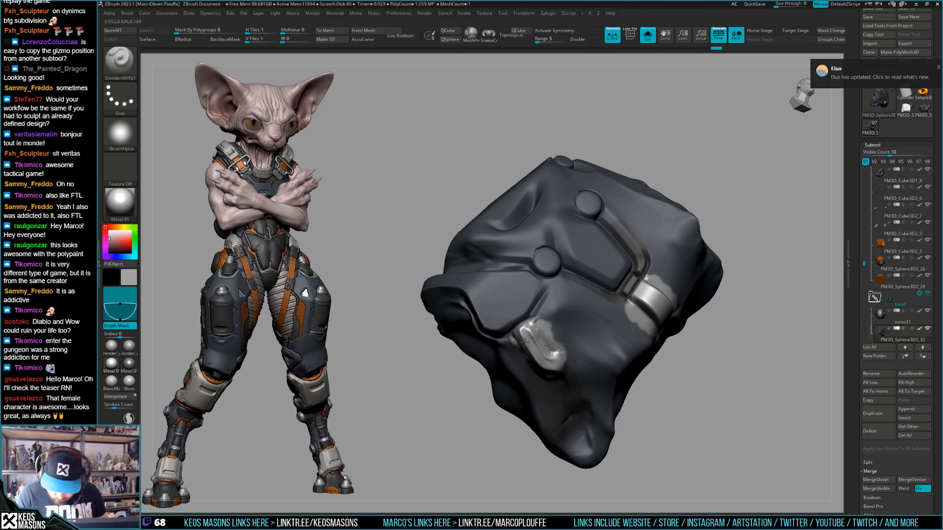
pyautogui.moveTo(538, 327); pyautogui.dragTo(707, 325, button='right')
# Show the surrounding arm parts again and choose the Orb_Cracks brush.
pyautogui.hotkey('alt', 's')
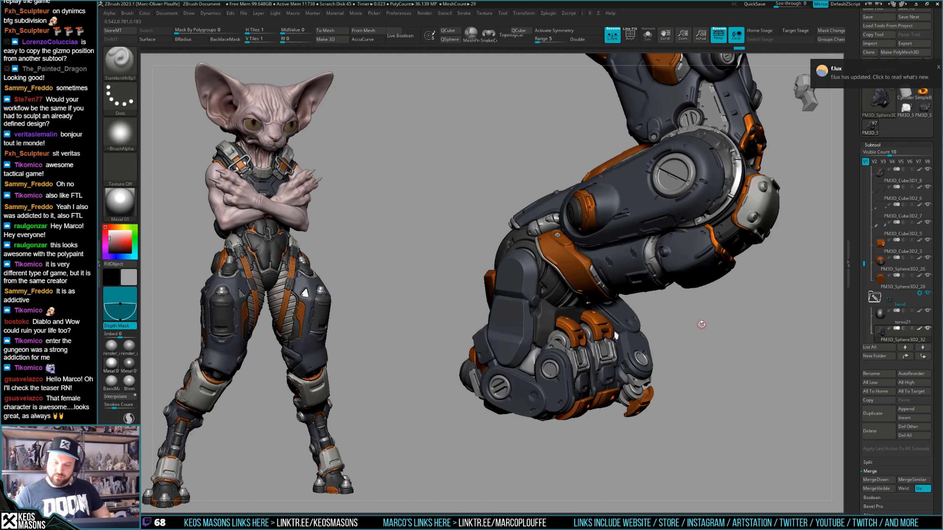
pyautogui.moveTo(560, 316)
pyautogui.mouseDown(button='right')
pyautogui.moveTo(584, 355)
pyautogui.moveTo(642, 342)
pyautogui.mouseUp(button='right')
pyautogui.moveTo(648, 341); pyautogui.dragTo(622, 347, button='right')
pyautogui.press('x')
pyautogui.click(643, 272)
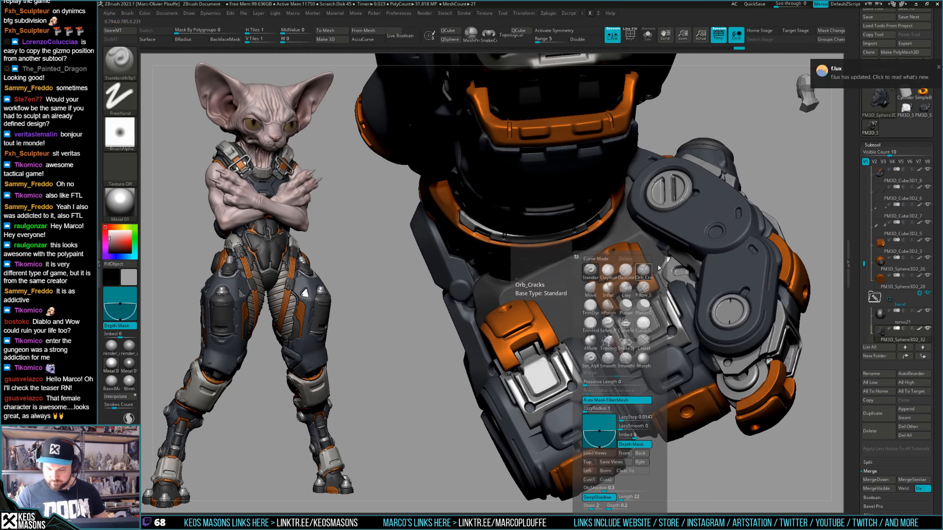
# Adjust the Orb_Cracks brush size over the palm's inner plate beside the orange knuckle covers.
pyautogui.rightClick(594, 347)
pyautogui.moveTo(574, 330)
pyautogui.mouseDown(button='right')
pyautogui.moveTo(594, 347)
pyautogui.moveTo(607, 313)
pyautogui.moveTo(601, 322)
pyautogui.mouseUp(button='right')
pyautogui.rightClick(602, 322)
pyautogui.press('s')
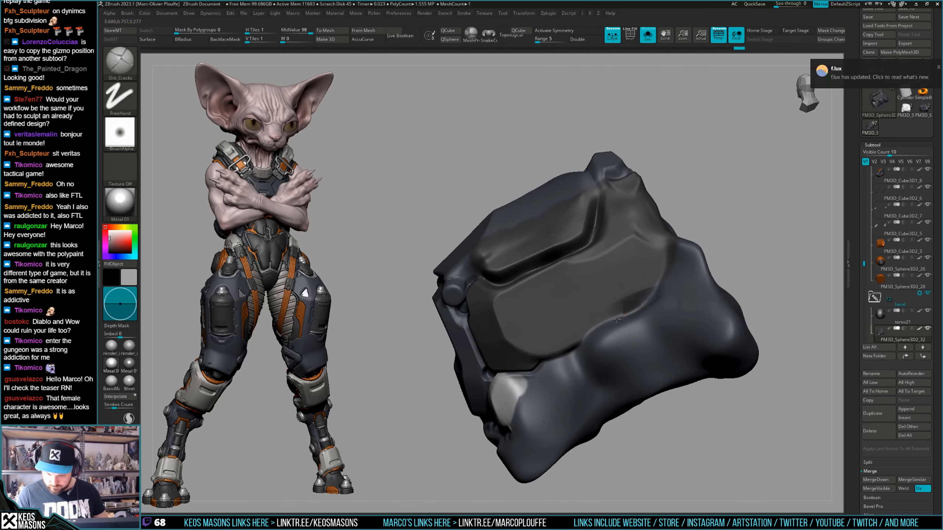
pyautogui.press('s')
pyautogui.moveTo(658, 300); pyautogui.dragTo(630, 311, button='right')
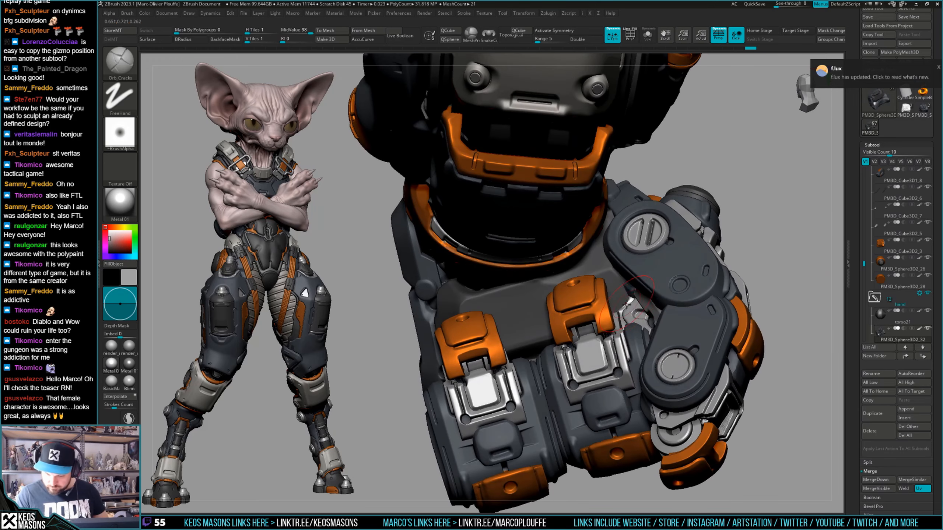
pyautogui.press('s')
pyautogui.press('s')
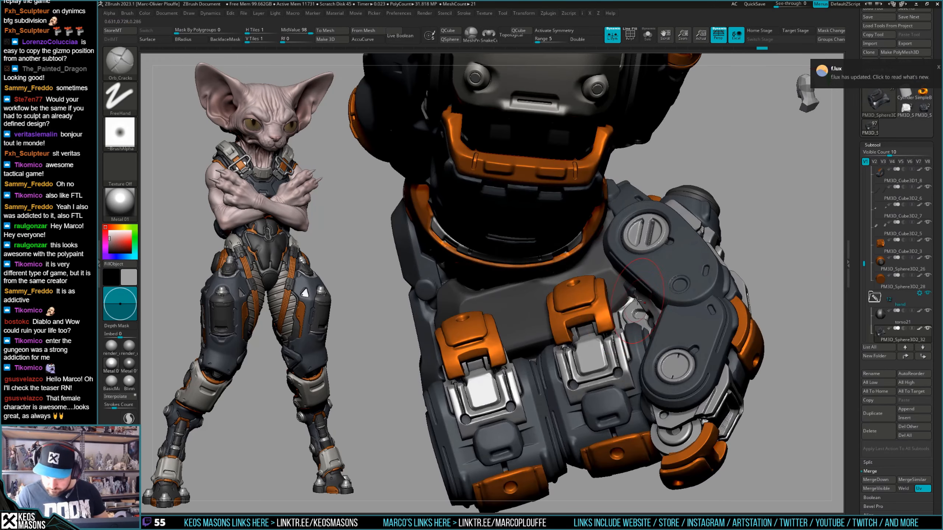
pyautogui.press('s')
pyautogui.press('s')
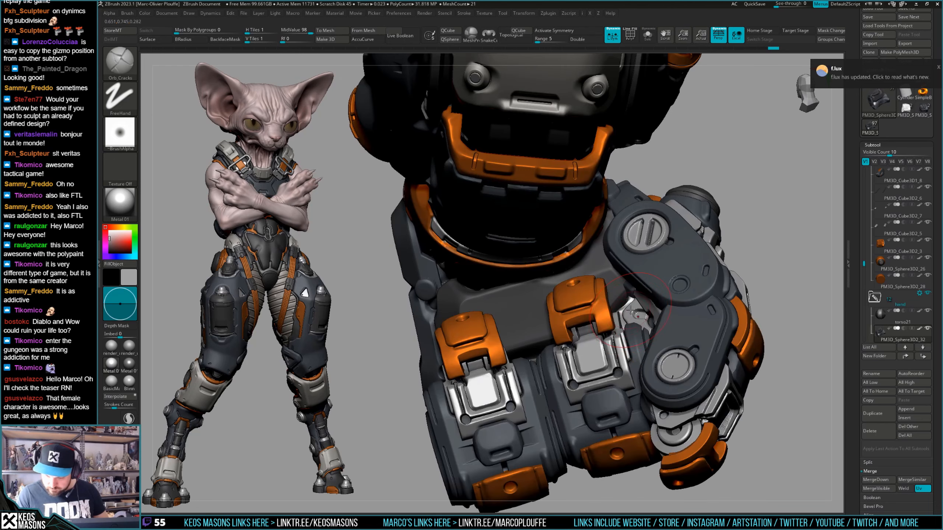
# Select the arm_male5_13 mesh beside the orange knuckle cover and frame the arm.
pyautogui.moveTo(614, 326)
pyautogui.mouseDown(button='right')
pyautogui.moveTo(616, 358)
pyautogui.moveTo(627, 311)
pyautogui.moveTo(643, 340)
pyautogui.moveTo(631, 305)
pyautogui.mouseUp(button='right')
pyautogui.press('space')
pyautogui.keyDown('alt'); pyautogui.click(630, 307); pyautogui.keyUp('alt')
pyautogui.press('s')
pyautogui.press('s')
pyautogui.press('space')
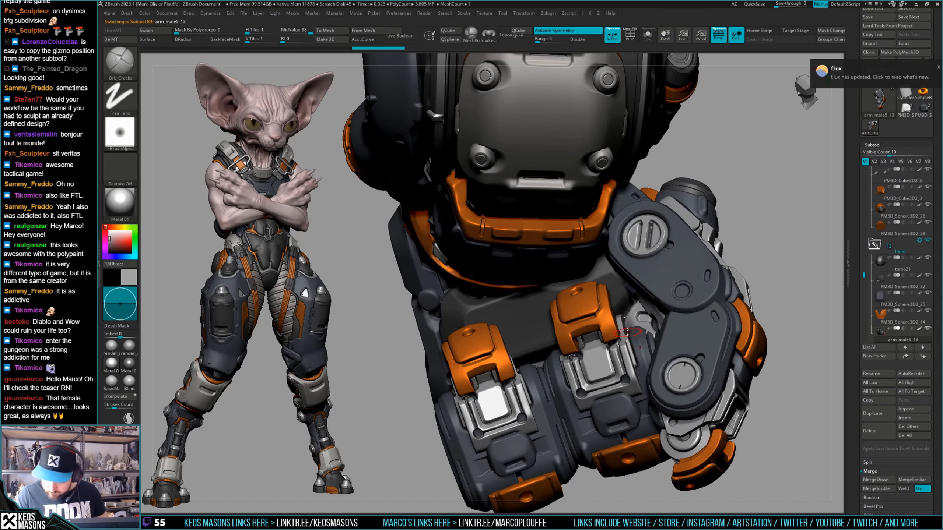
pyautogui.press('f')
pyautogui.press('s')
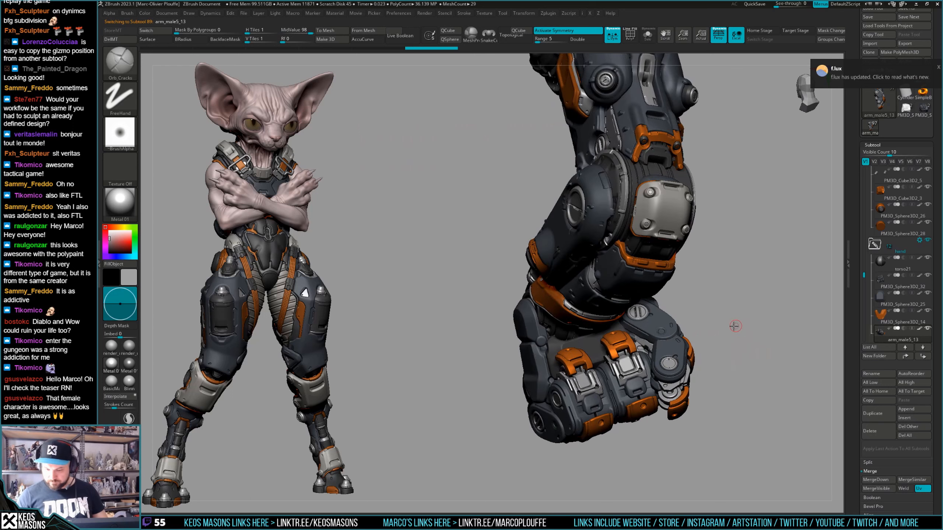
# Select the palm mesh PM3D_Sphere3D2_32 and add a new layer to it.
pyautogui.moveTo(735, 326); pyautogui.dragTo(715, 316, button='right')
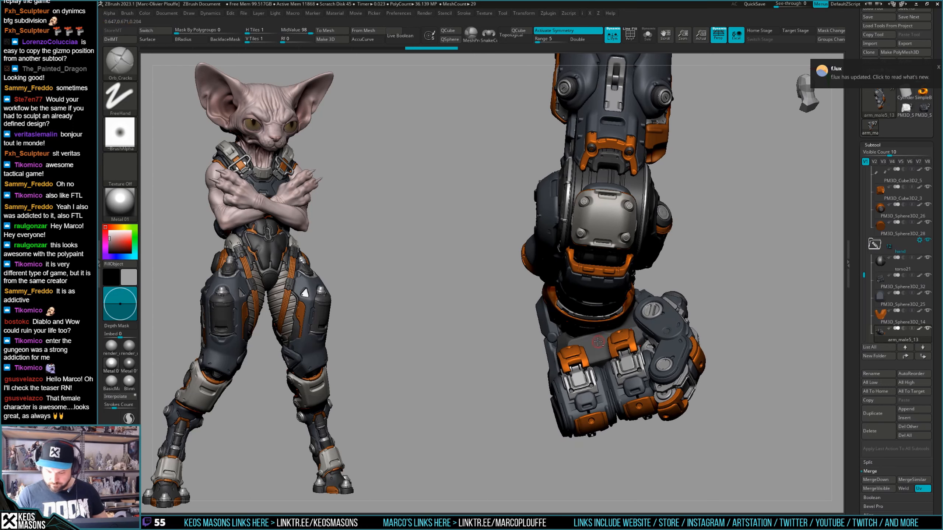
pyautogui.moveTo(780, 321); pyautogui.dragTo(676, 330)
pyautogui.hotkey('shift', 'f')
pyautogui.hotkey('shift', 'f')
pyautogui.scroll(-8, 865, 259)
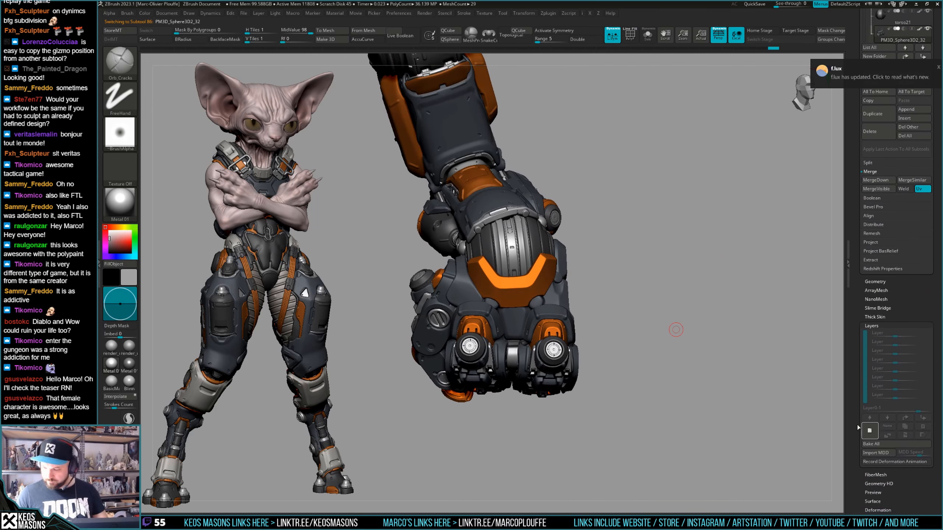
pyautogui.click(868, 431)
pyautogui.moveTo(701, 399); pyautogui.dragTo(660, 393)
pyautogui.hotkey('alt', 'shift', 's')
pyautogui.hotkey('alt', 'shift', 's')
pyautogui.hotkey('shift', 'f')
pyautogui.hotkey('shift', 'f')
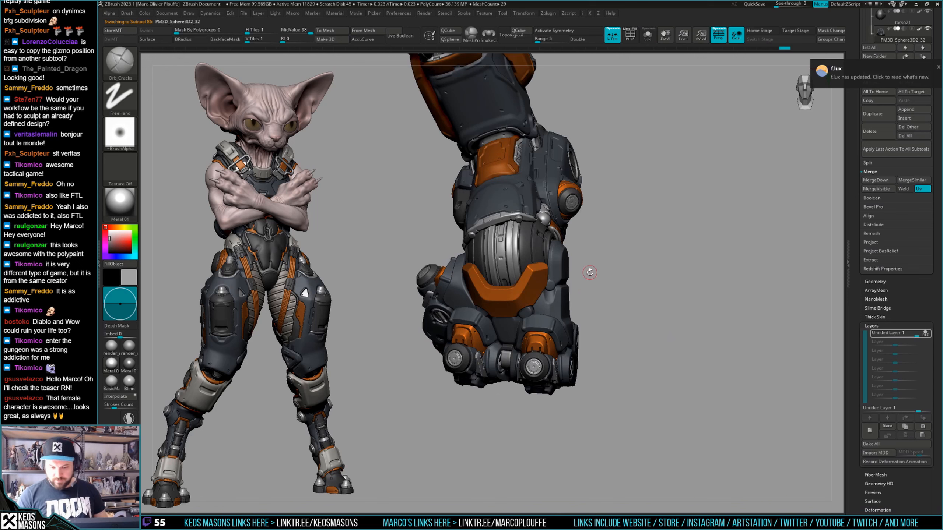
# Hide the polypaint on the palm mesh and the angular armor plates, and set the active colour to red.
pyautogui.keyDown('alt'); pyautogui.moveTo(640, 277); pyautogui.dragTo(649, 294); pyautogui.keyUp('alt')
pyautogui.click(920, 29)
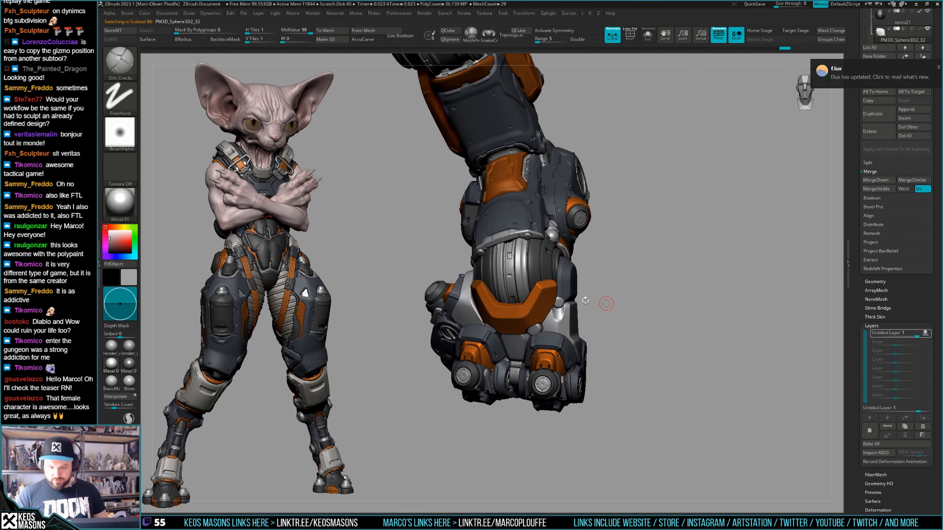
pyautogui.keyDown('alt'); pyautogui.click(546, 292); pyautogui.keyUp('alt')
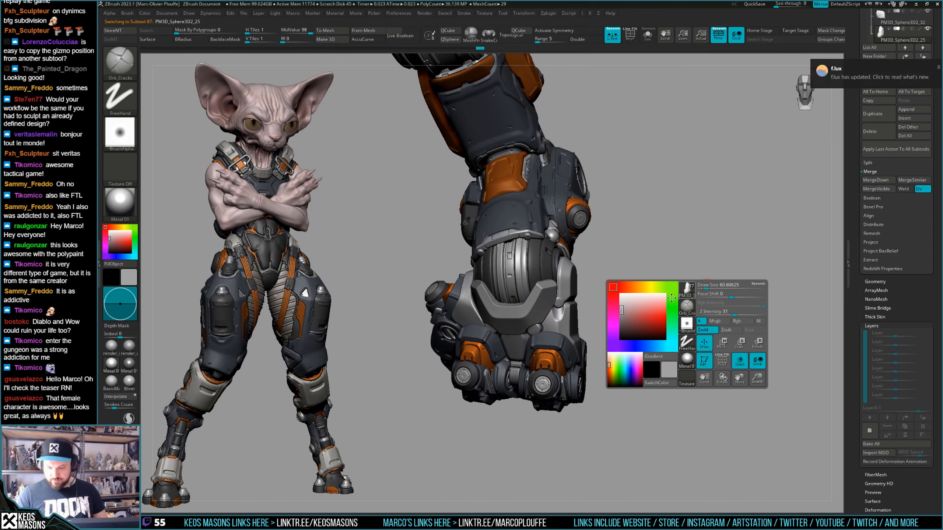
pyautogui.press('space')
pyautogui.click(655, 311)
pyautogui.moveTo(789, 255)
pyautogui.mouseDown()
pyautogui.moveTo(779, 255)
pyautogui.moveTo(798, 259)
pyautogui.moveTo(780, 263)
pyautogui.mouseUp()
pyautogui.moveTo(477, 327); pyautogui.dragTo(596, 326)
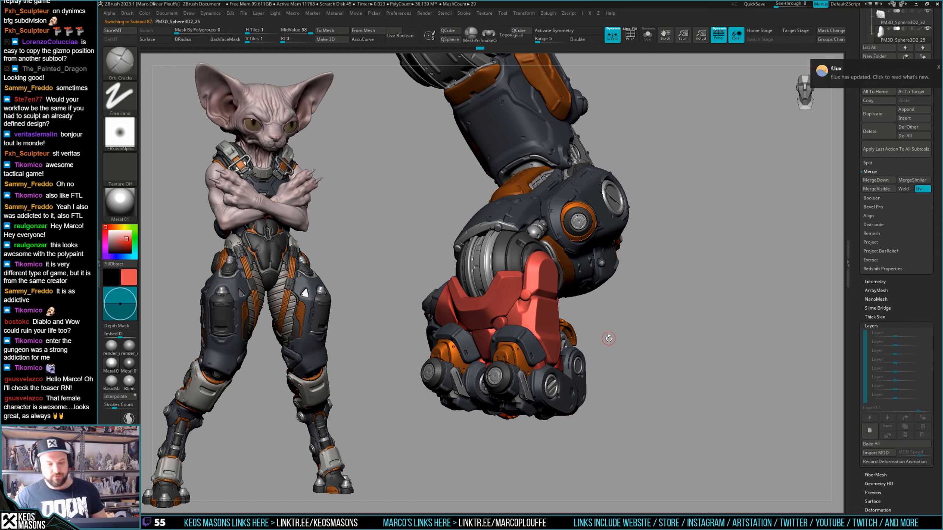
pyautogui.moveTo(605, 349)
pyautogui.mouseDown()
pyautogui.moveTo(612, 327)
pyautogui.moveTo(609, 337)
pyautogui.mouseUp()
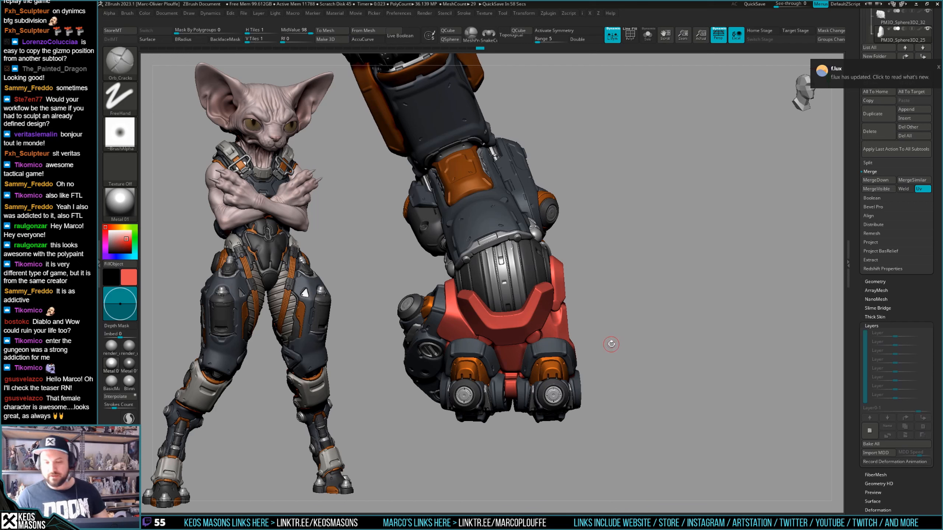
pyautogui.moveTo(706, 300); pyautogui.dragTo(670, 304)
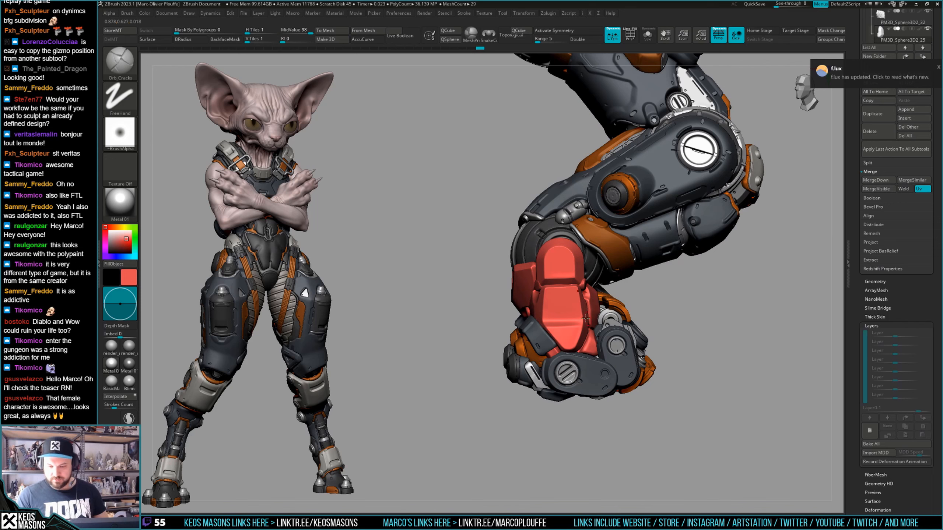
# Reselect the palm mesh with its polypaint shown and go over its surfaces around the red angular plate.
pyautogui.keyDown('alt'); pyautogui.click(575, 314); pyautogui.keyUp('alt')
pyautogui.moveTo(683, 305); pyautogui.dragTo(545, 283)
pyautogui.press('space')
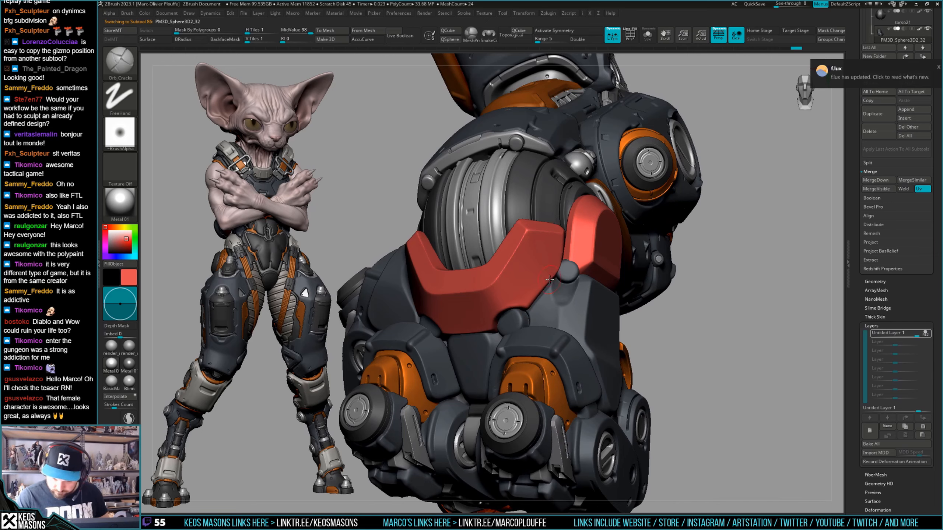
pyautogui.moveTo(683, 260); pyautogui.dragTo(417, 300)
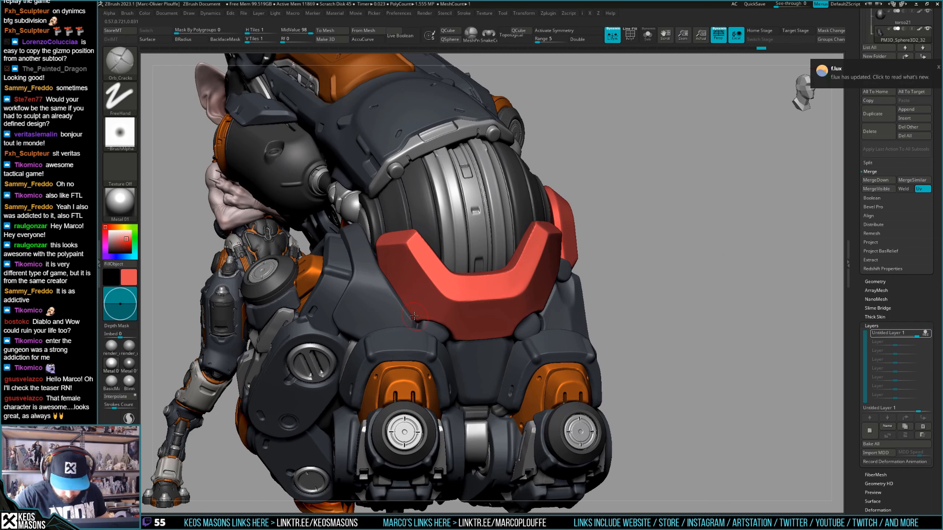
pyautogui.moveTo(408, 260)
pyautogui.mouseDown()
pyautogui.moveTo(509, 336)
pyautogui.moveTo(427, 446)
pyautogui.moveTo(520, 371)
pyautogui.moveTo(661, 290)
pyautogui.moveTo(677, 345)
pyautogui.moveTo(689, 314)
pyautogui.moveTo(669, 326)
pyautogui.moveTo(673, 348)
pyautogui.moveTo(650, 336)
pyautogui.moveTo(649, 347)
pyautogui.moveTo(646, 312)
pyautogui.moveTo(647, 341)
pyautogui.mouseUp()
# Choose the Stn_Alpha brush and import the PSD alphas from the tools folder.
pyautogui.moveTo(515, 355)
pyautogui.keyDown('alt'); pyautogui.mouseDown(button='right')
pyautogui.moveTo(526, 324)
pyautogui.moveTo(527, 364)
pyautogui.mouseUp(button='right'); pyautogui.keyUp('alt')
pyautogui.press('space')
pyautogui.click(540, 349)
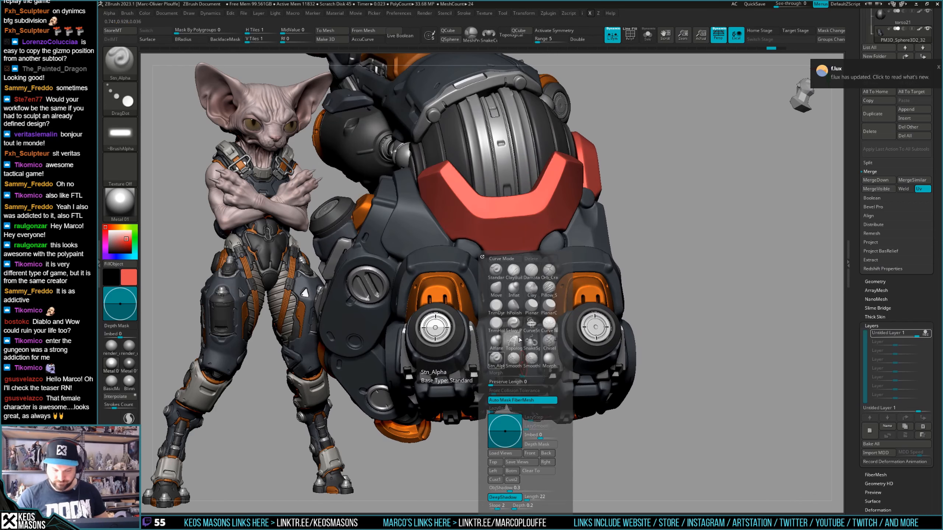
pyautogui.press('a')
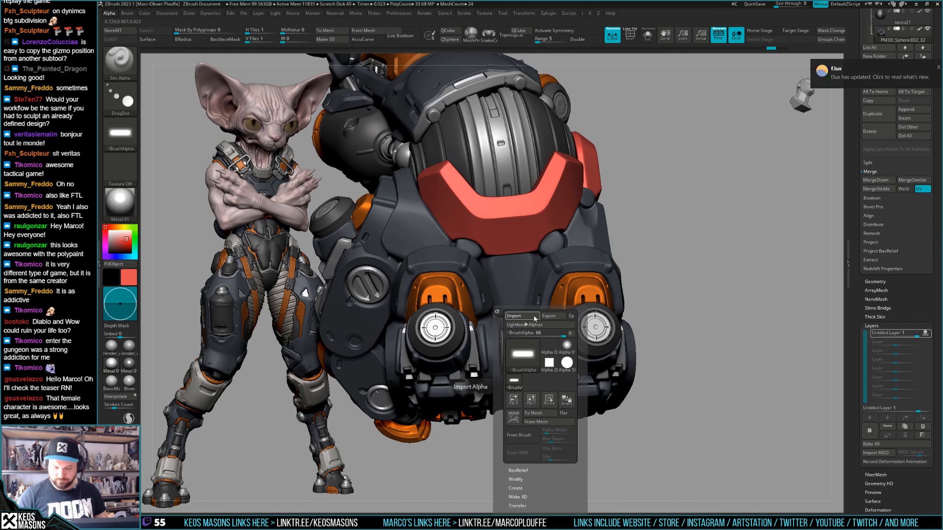
pyautogui.click(514, 316)
pyautogui.doubleClick(379, 217)
pyautogui.click(590, 345)
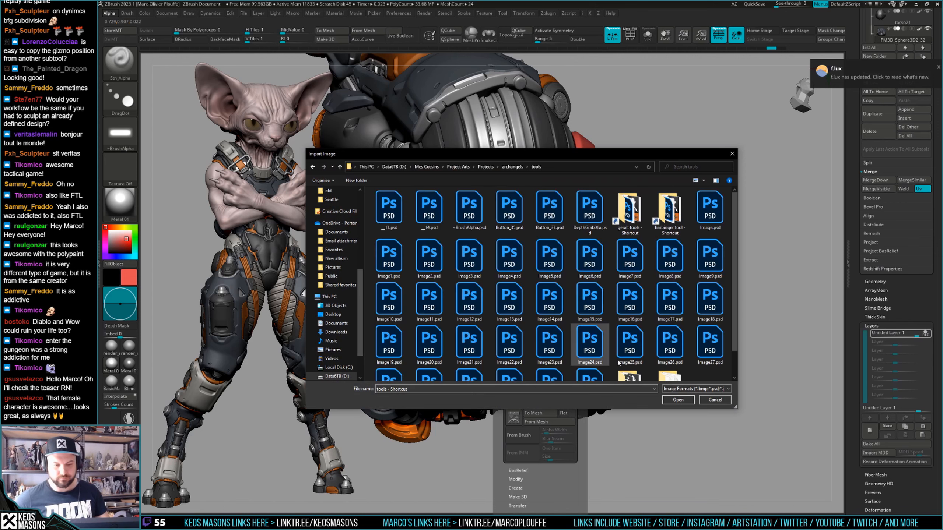
pyautogui.click(678, 400)
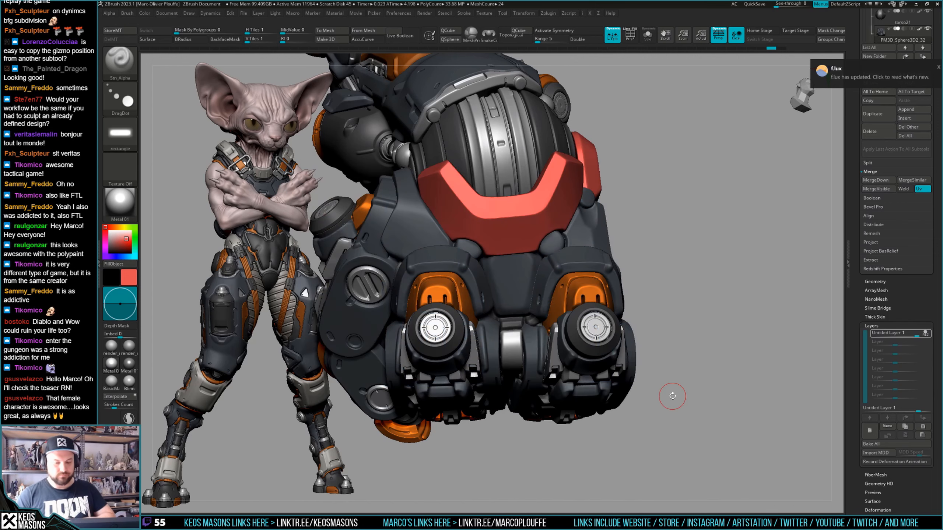
# Pick the Image7 alpha and stamp it on the metal band between the two knuckles, redoing the stamp to refine its placement.
pyautogui.press('F6')
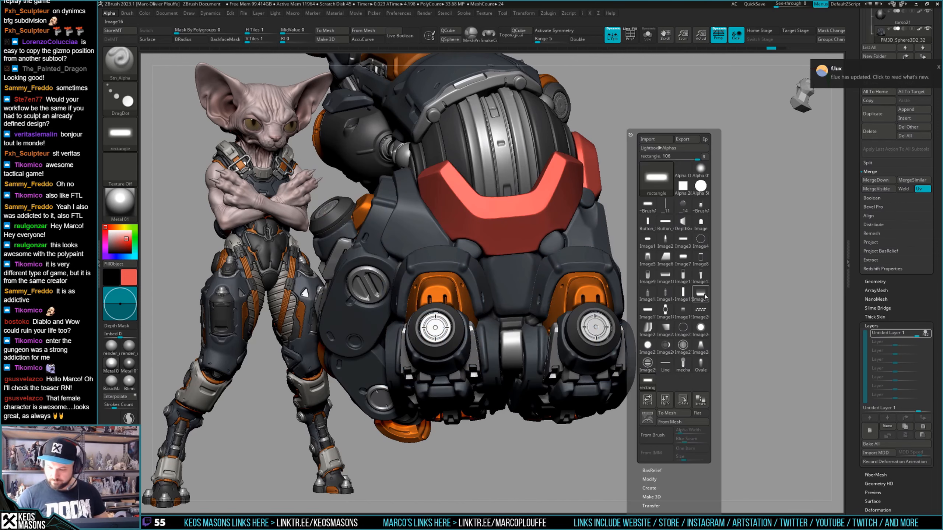
pyautogui.click(687, 260)
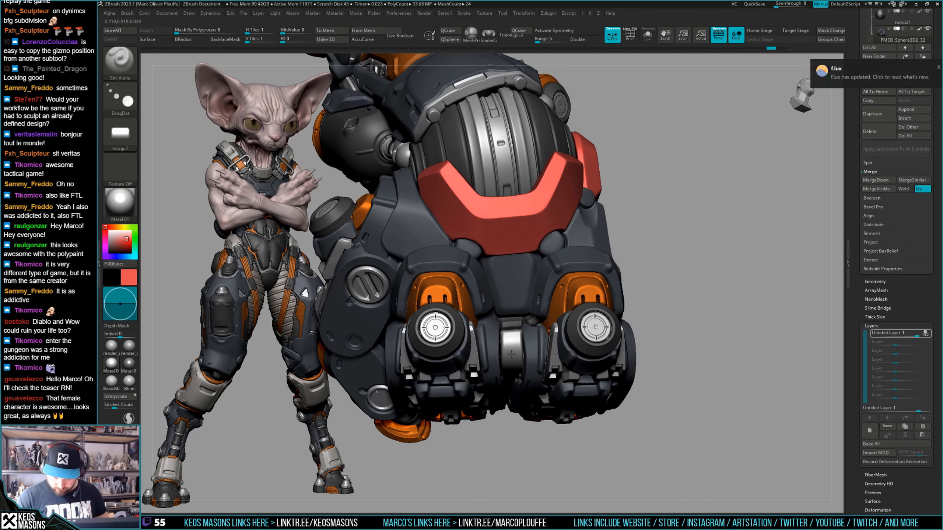
pyautogui.moveTo(511, 339); pyautogui.dragTo(512, 340)
pyautogui.hotkey('ctrl', 'z')
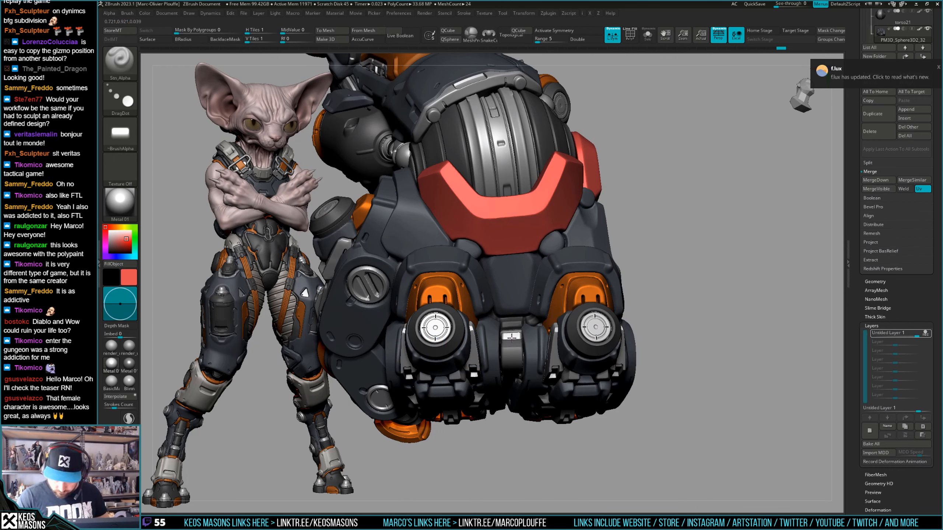
pyautogui.moveTo(511, 338); pyautogui.dragTo(512, 352, button='right')
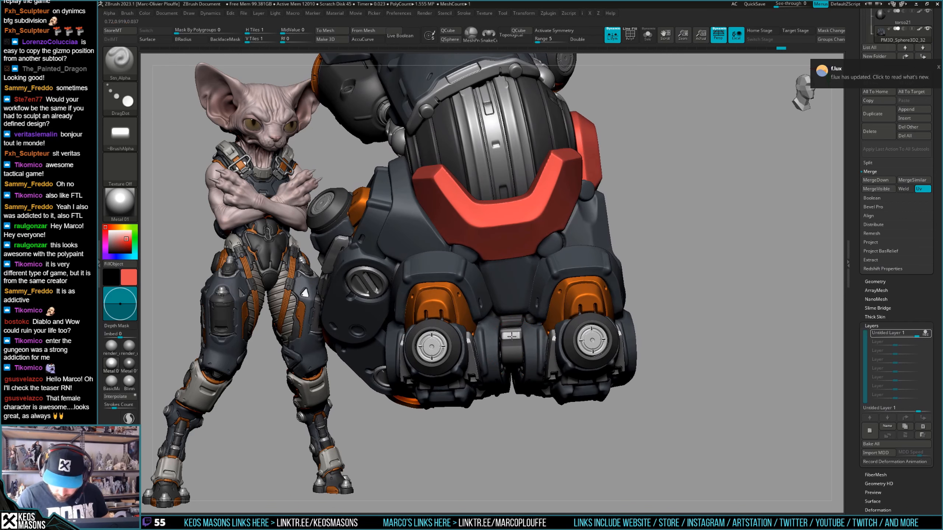
pyautogui.hotkey('ctrl', 'z')
pyautogui.moveTo(513, 346); pyautogui.dragTo(512, 347)
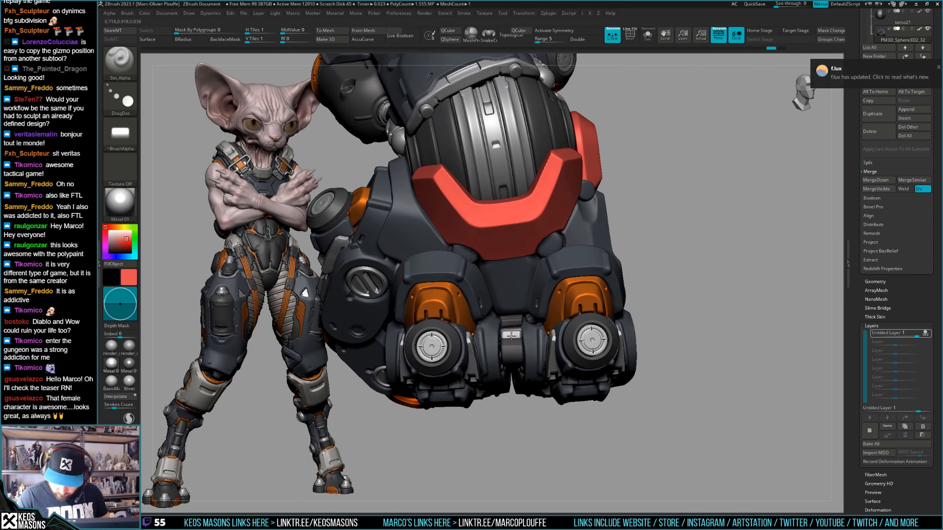
pyautogui.moveTo(511, 339)
pyautogui.mouseDown(button='right')
pyautogui.moveTo(682, 314)
pyautogui.moveTo(667, 330)
pyautogui.moveTo(667, 304)
pyautogui.mouseUp(button='right')
# Stamp the Image7 alpha again farther down the metal band, towards the underside of the fist.
pyautogui.keyDown('ctrl'); pyautogui.moveTo(516, 362); pyautogui.dragTo(516, 427, button='right'); pyautogui.keyUp('ctrl')
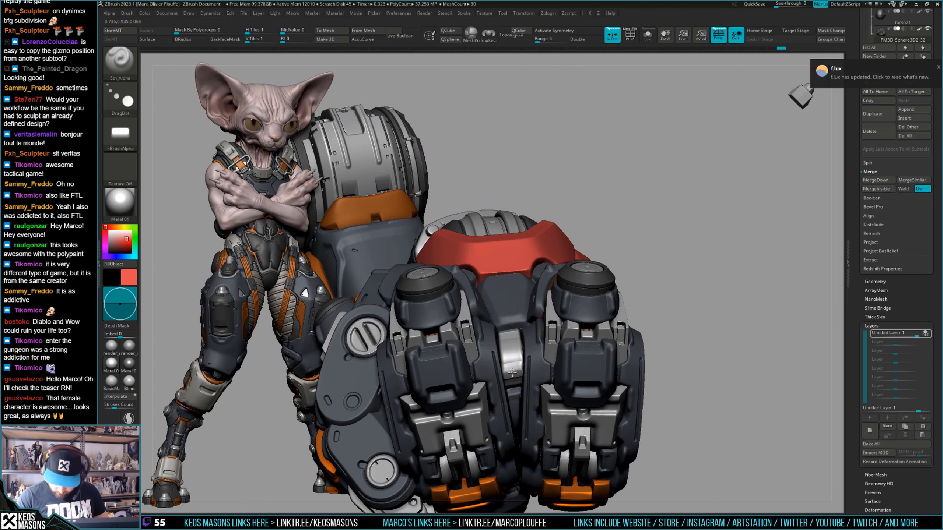
pyautogui.moveTo(513, 378); pyautogui.dragTo(663, 291, button='right')
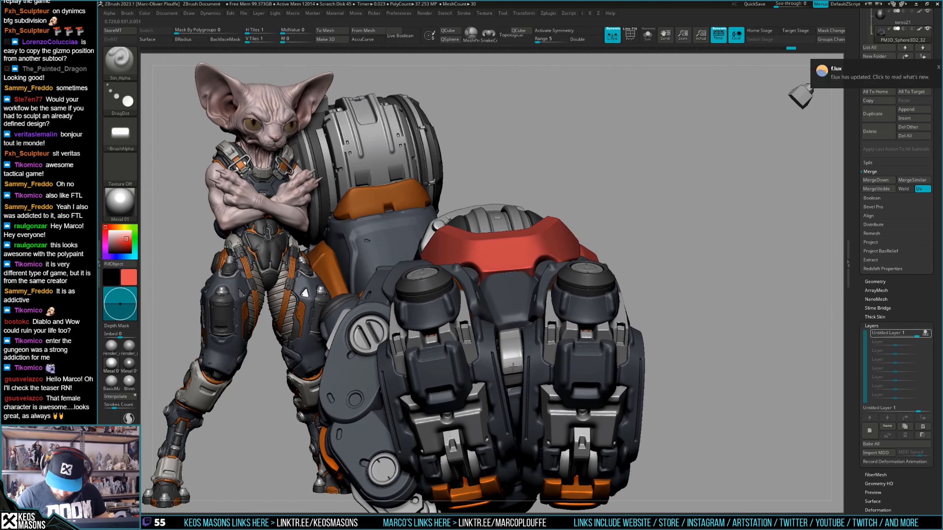
pyautogui.moveTo(513, 364)
pyautogui.mouseDown(button='right')
pyautogui.moveTo(519, 399)
pyautogui.moveTo(520, 357)
pyautogui.mouseUp(button='right')
pyautogui.moveTo(676, 289); pyautogui.dragTo(671, 317, button='right')
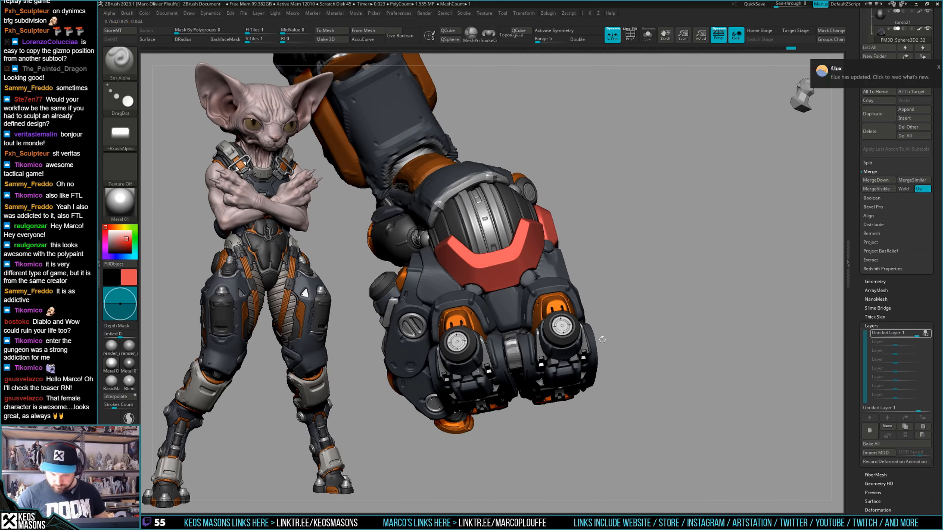
# Stamp the Image3 alpha on the metal band between the two knuckles, redoing it to form a recessed slot.
pyautogui.keyDown('ctrl'); pyautogui.moveTo(517, 320); pyautogui.dragTo(526, 352, button='right'); pyautogui.keyUp('ctrl')
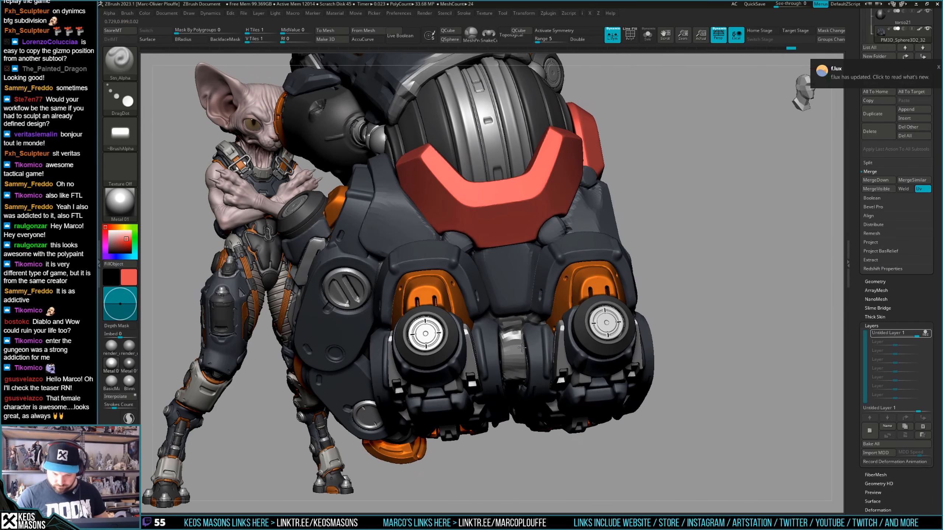
pyautogui.press('F4')
pyautogui.click(534, 239)
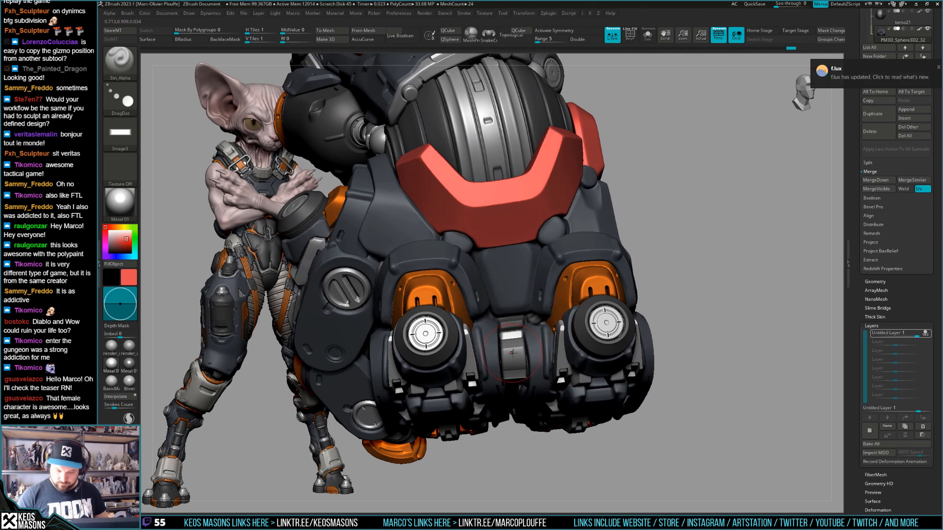
pyautogui.hotkey('ctrl', 'z')
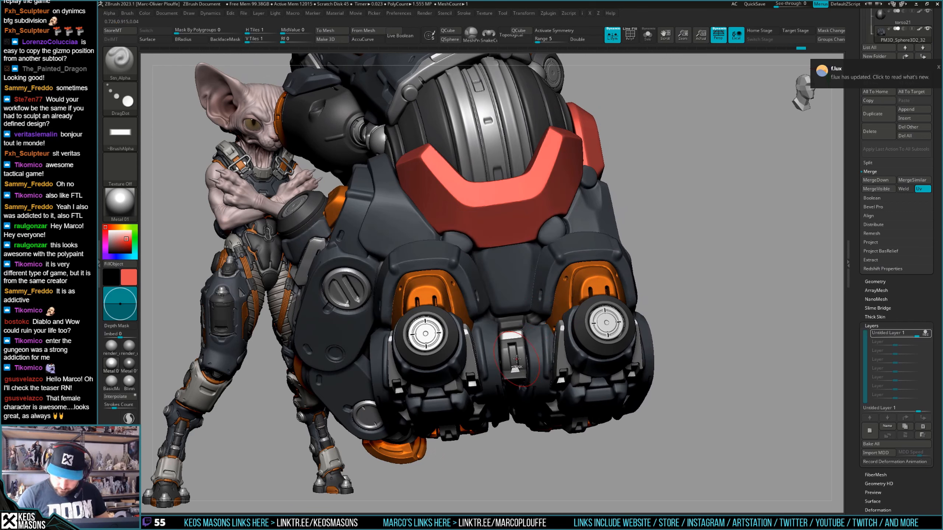
# Pick a narrow upright bar alpha and stamp it inside the slot of the metal band, redoing the stamp to refine it.
pyautogui.press('F4')
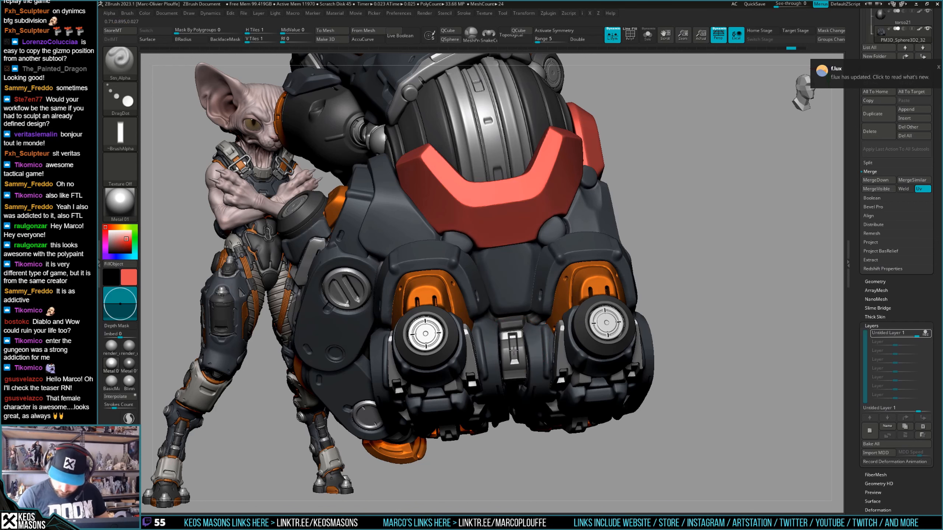
pyautogui.hotkey('ctrl', 'z')
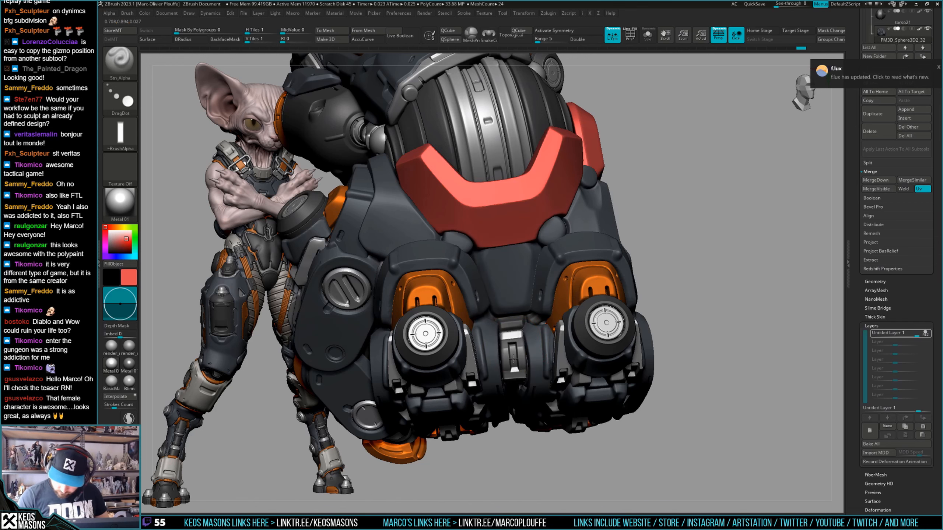
pyautogui.keyDown('ctrl'); pyautogui.moveTo(512, 359); pyautogui.dragTo(690, 319, button='right'); pyautogui.keyUp('ctrl')
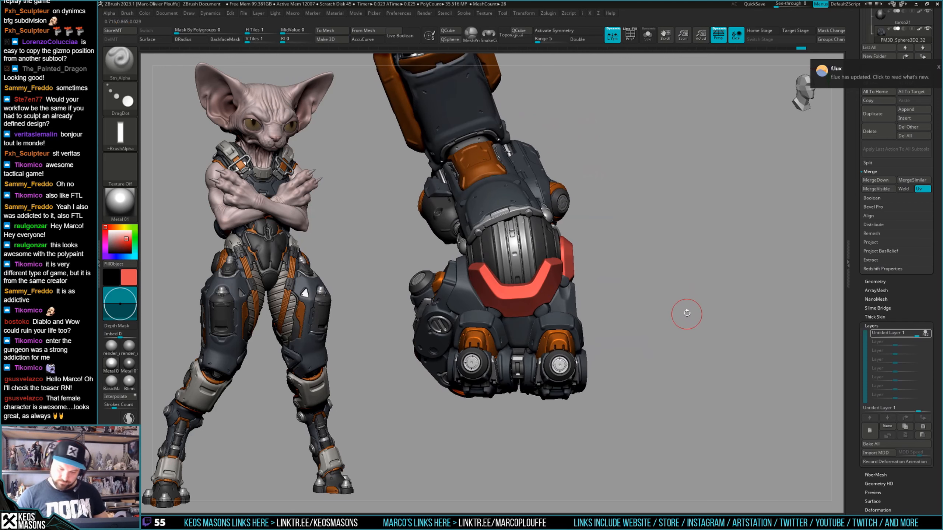
pyautogui.moveTo(630, 337); pyautogui.dragTo(625, 280, button='right')
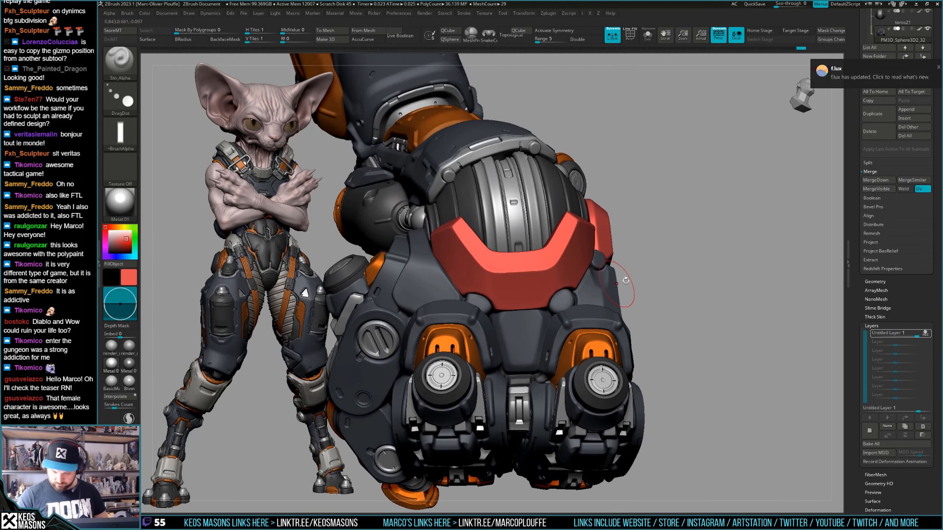
pyautogui.moveTo(682, 289); pyautogui.dragTo(684, 279, button='right')
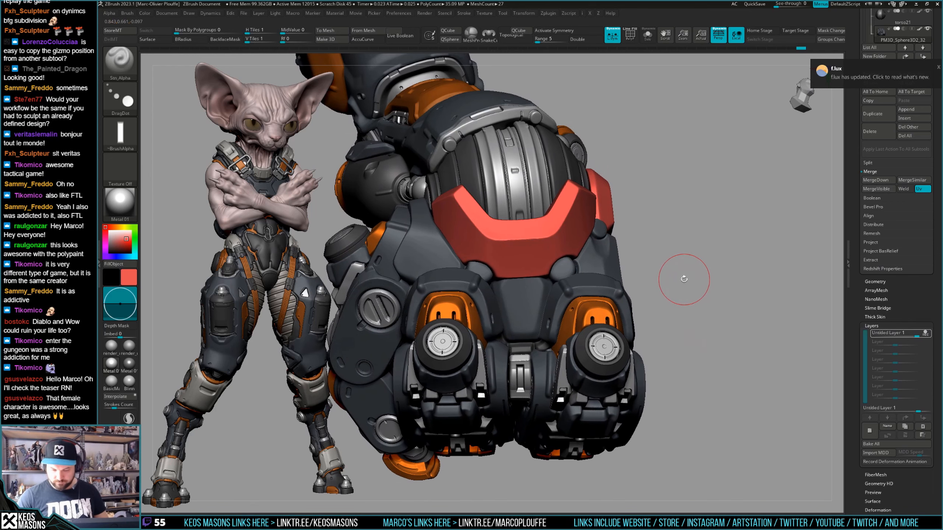
# Pick the Image5 alpha and stamp it on the dark plate just above the metal band between the knuckles.
pyautogui.press('F4')
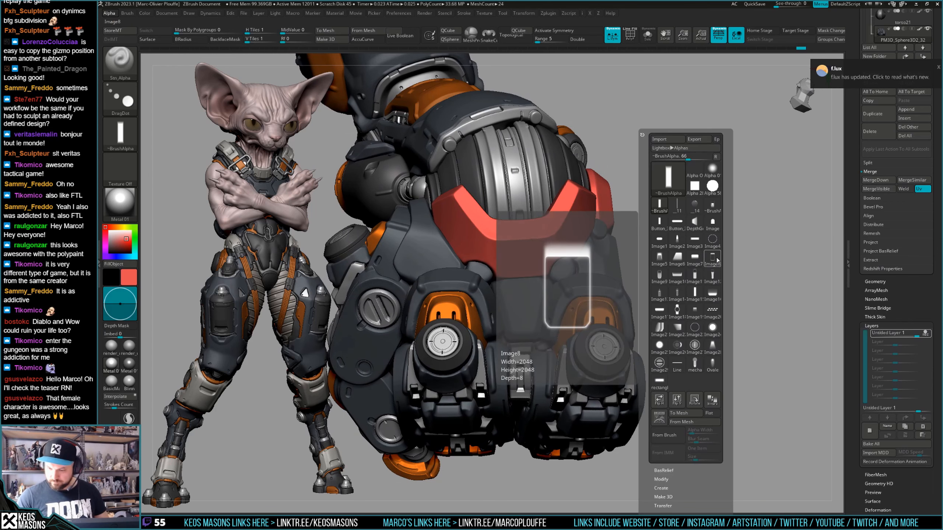
pyautogui.click(659, 256)
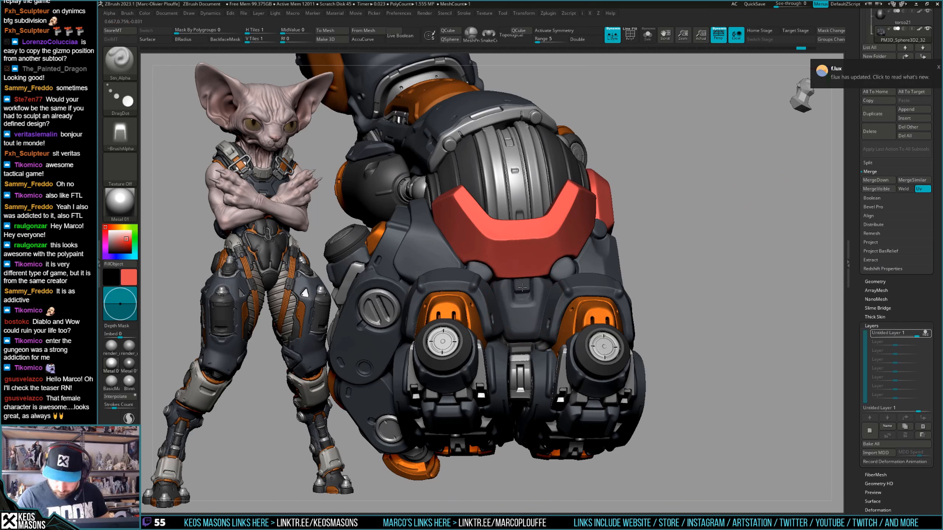
pyautogui.moveTo(522, 289)
pyautogui.keyDown('ctrl'); pyautogui.mouseDown(button='right')
pyautogui.moveTo(669, 322)
pyautogui.moveTo(679, 311)
pyautogui.moveTo(665, 327)
pyautogui.moveTo(534, 336)
pyautogui.moveTo(527, 314)
pyautogui.mouseUp(button='right'); pyautogui.keyUp('ctrl')
pyautogui.press('space')
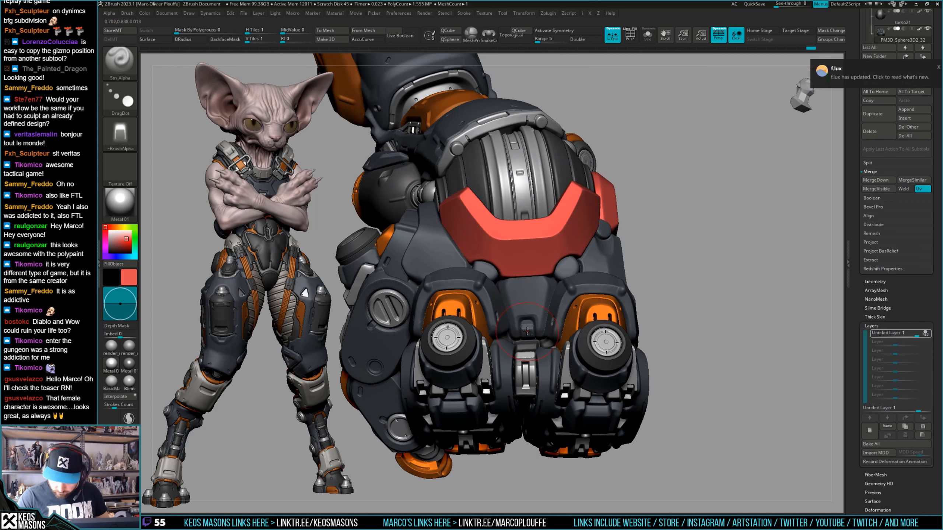
pyautogui.moveTo(534, 332); pyautogui.dragTo(554, 333, button='right')
# Try stamping the Image5 alpha on the side of the palm, just below the red plate's rounded tab.
pyautogui.moveTo(646, 281)
pyautogui.keyDown('ctrl'); pyautogui.mouseDown(button='right')
pyautogui.moveTo(697, 282)
pyautogui.moveTo(696, 311)
pyautogui.moveTo(695, 302)
pyautogui.moveTo(680, 326)
pyautogui.mouseUp(button='right'); pyautogui.keyUp('ctrl')
pyautogui.moveTo(617, 313); pyautogui.dragTo(600, 280, button='right')
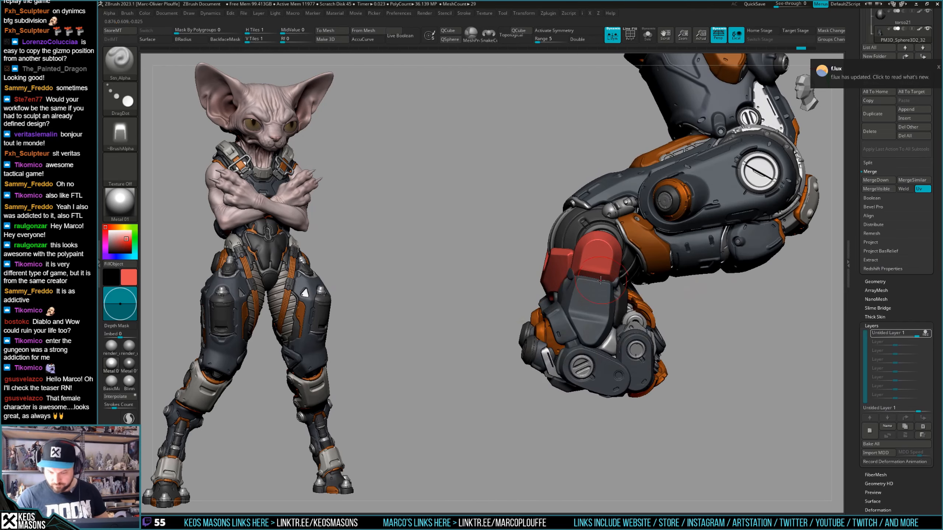
pyautogui.hotkey('ctrl', 'z')
pyautogui.rightClick(597, 284)
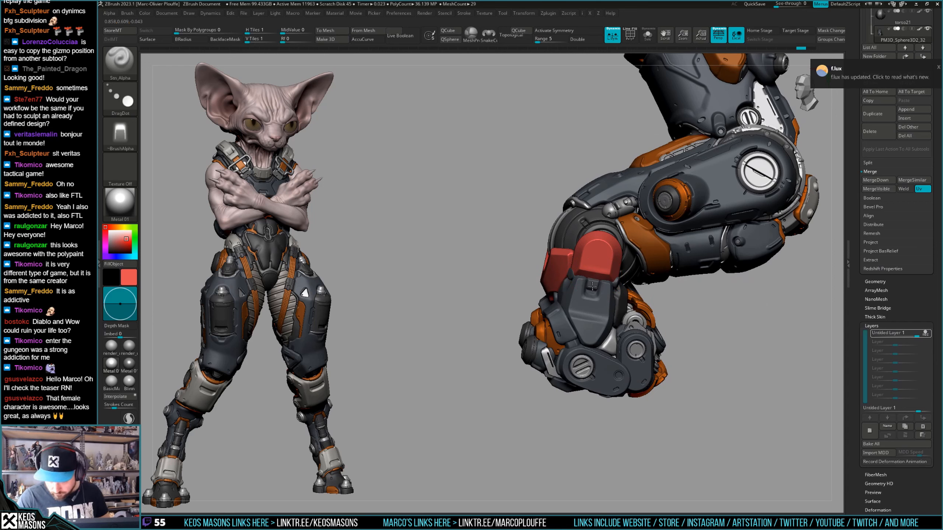
pyautogui.moveTo(598, 299)
pyautogui.mouseDown(button='right')
pyautogui.moveTo(592, 278)
pyautogui.moveTo(616, 299)
pyautogui.moveTo(714, 326)
pyautogui.moveTo(715, 337)
pyautogui.moveTo(706, 327)
pyautogui.moveTo(589, 313)
pyautogui.moveTo(646, 320)
pyautogui.moveTo(591, 318)
pyautogui.moveTo(591, 344)
pyautogui.moveTo(601, 339)
pyautogui.moveTo(560, 300)
pyautogui.mouseUp(button='right')
pyautogui.hotkey('ctrl', 'z')
# Switch to the Orb_Cracks brush and bring the thumb side of the palm mesh into focus for seam carving.
pyautogui.hotkey('ctrl', 'shift', 's')
pyautogui.press('s')
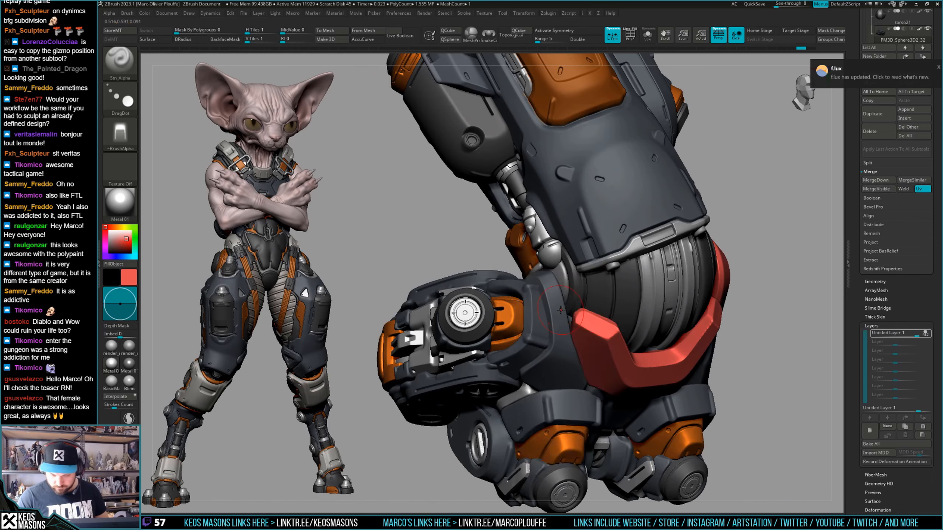
pyautogui.press('b')
pyautogui.click(553, 307)
pyautogui.press('t')
pyautogui.moveTo(553, 307)
pyautogui.mouseDown(button='right')
pyautogui.moveTo(594, 335)
pyautogui.moveTo(609, 364)
pyautogui.moveTo(550, 327)
pyautogui.moveTo(570, 302)
pyautogui.mouseUp(button='right')
pyautogui.press('t')
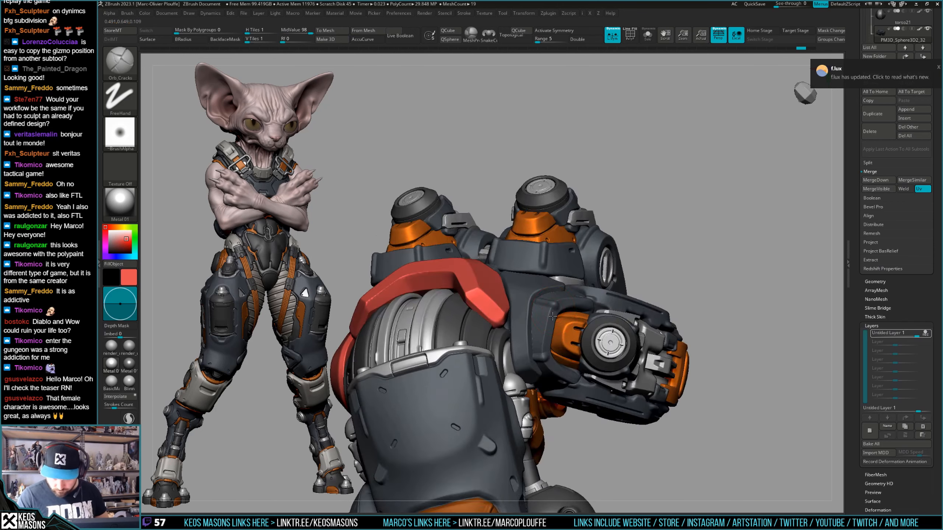
pyautogui.press('space')
pyautogui.moveTo(535, 346); pyautogui.dragTo(574, 288, button='right')
pyautogui.press('t')
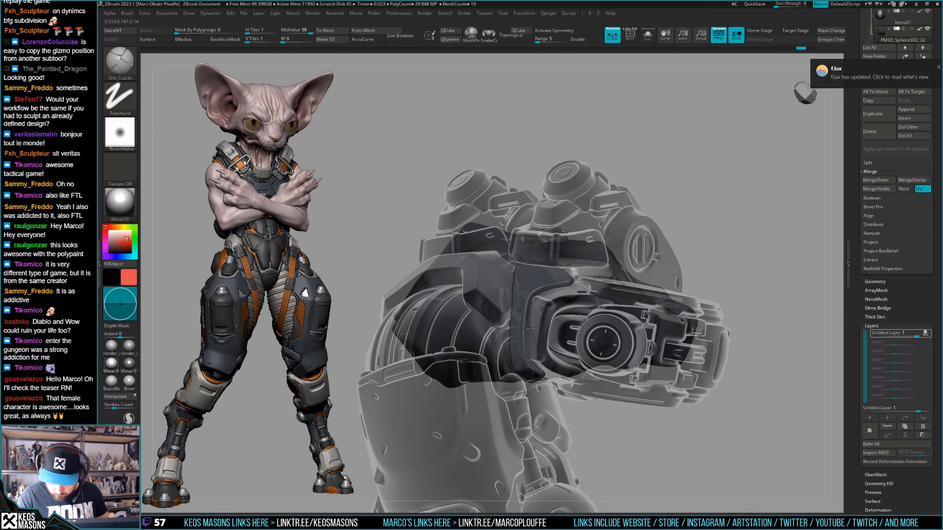
# Isolate the palm mesh and deepen the curved seam running down around the raised panel on its thumb side.
pyautogui.press('t')
pyautogui.moveTo(549, 361); pyautogui.dragTo(646, 294, button='right')
pyautogui.press('t')
pyautogui.moveTo(547, 349)
pyautogui.mouseDown(button='right')
pyautogui.moveTo(698, 275)
pyautogui.moveTo(699, 283)
pyautogui.moveTo(646, 247)
pyautogui.moveTo(615, 257)
pyautogui.moveTo(627, 253)
pyautogui.mouseUp(button='right')
pyautogui.press('s')
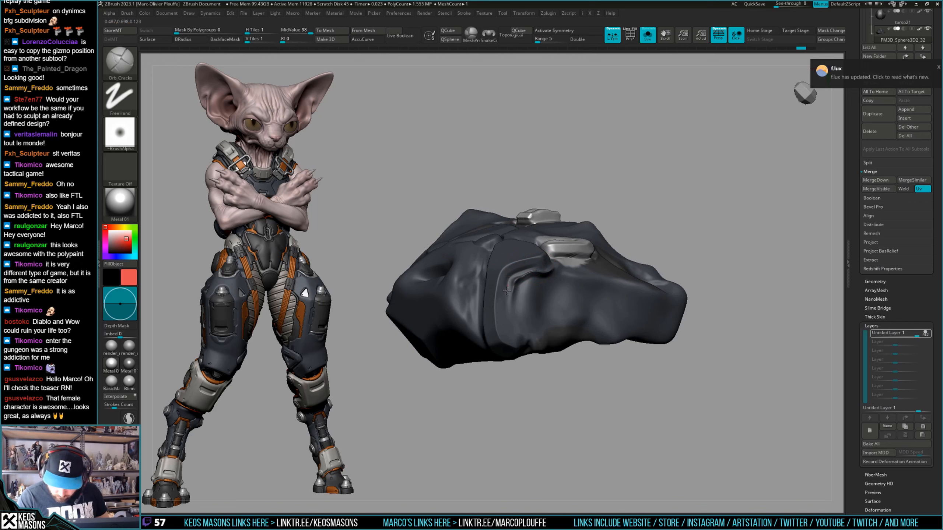
pyautogui.press('space')
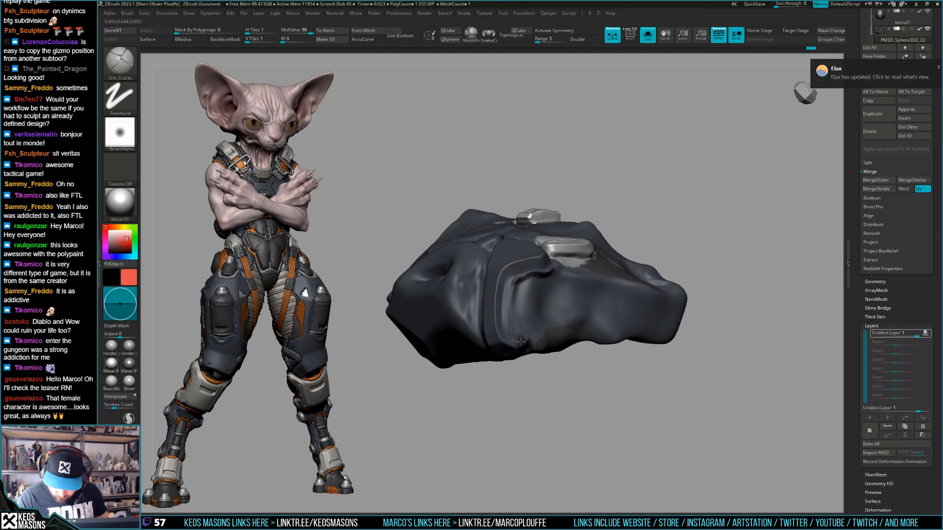
pyautogui.hotkey('alt', 's')
pyautogui.moveTo(579, 334)
pyautogui.mouseDown(button='right')
pyautogui.moveTo(538, 329)
pyautogui.moveTo(624, 308)
pyautogui.moveTo(653, 293)
pyautogui.moveTo(566, 323)
pyautogui.moveTo(675, 262)
pyautogui.moveTo(682, 304)
pyautogui.moveTo(685, 296)
pyautogui.moveTo(600, 321)
pyautogui.moveTo(623, 346)
pyautogui.moveTo(553, 329)
pyautogui.moveTo(594, 323)
pyautogui.mouseUp(button='right')
# Return to the Stn_Alpha brush with the full hand visible and choose the round Alpha 13.
pyautogui.press('b')
pyautogui.press('t')
pyautogui.press('h')
pyautogui.press('space')
pyautogui.click(582, 359)
pyautogui.press('a')
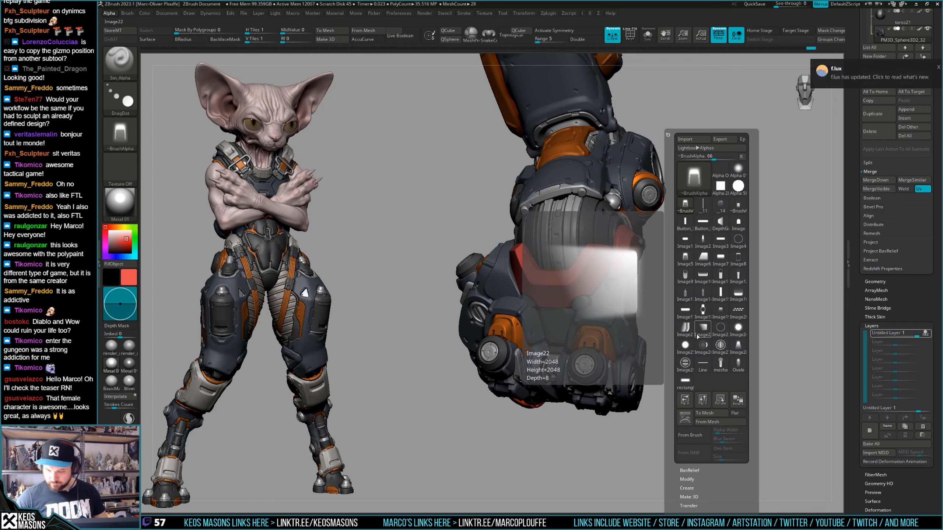
pyautogui.moveTo(738, 344)
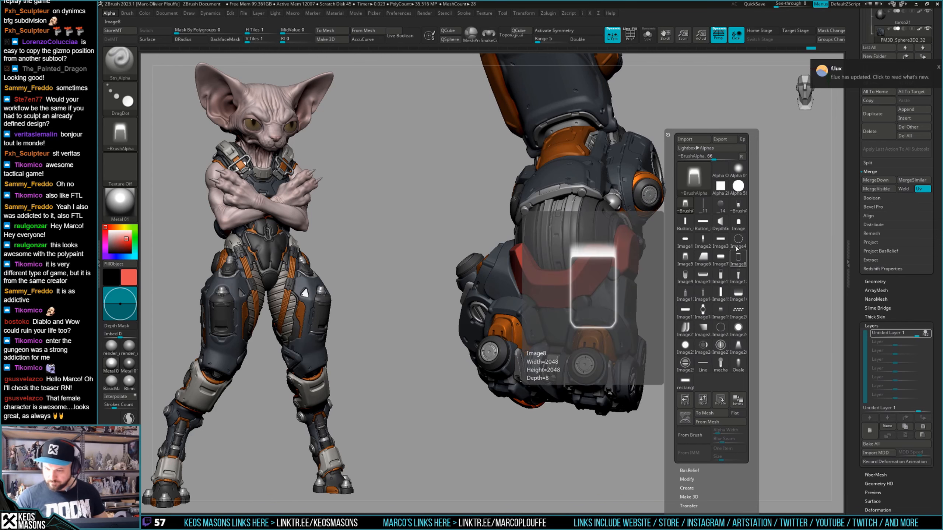
pyautogui.click(694, 178)
pyautogui.click(584, 247)
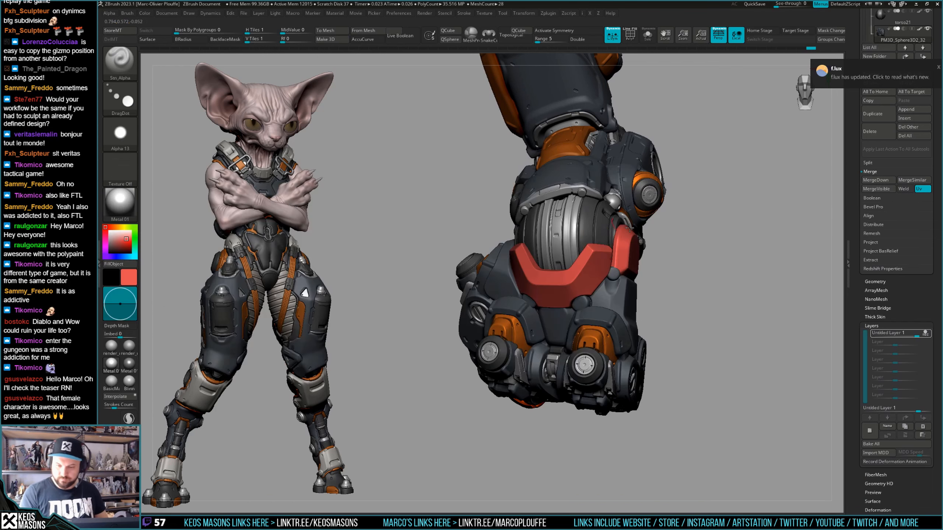
# Stamp Alpha 13 on the round joints along the red plate's lower edge, including the one nearest the side tab.
pyautogui.keyDown('ctrl'); pyautogui.moveTo(627, 276); pyautogui.dragTo(620, 305, button='right'); pyautogui.keyUp('ctrl')
pyautogui.moveTo(620, 306); pyautogui.dragTo(579, 299, button='right')
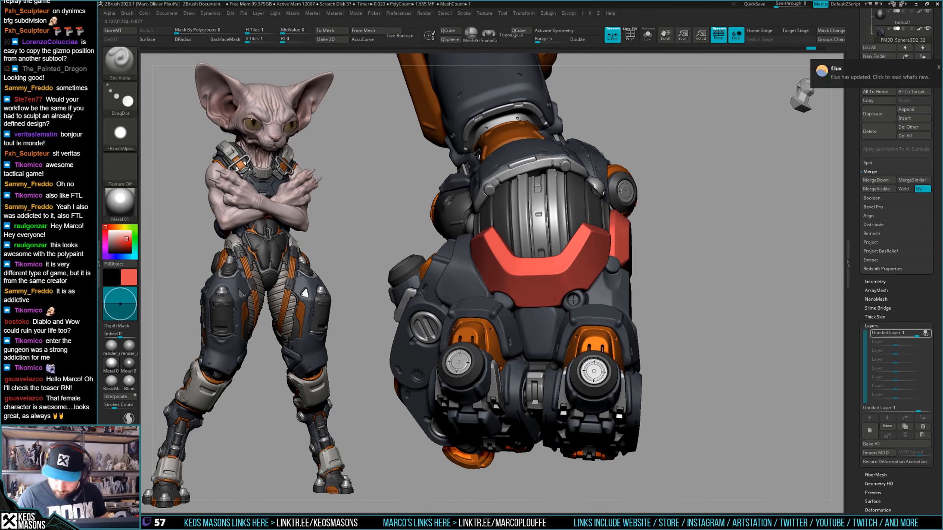
pyautogui.hotkey('shift', 's')
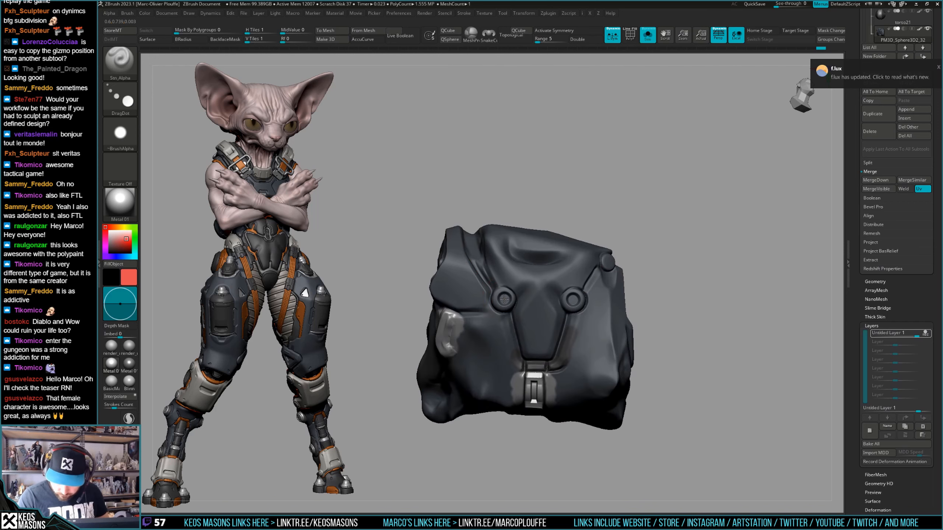
pyautogui.hotkey('shift', 's')
pyautogui.moveTo(503, 298); pyautogui.dragTo(638, 261, button='right')
pyautogui.press('space')
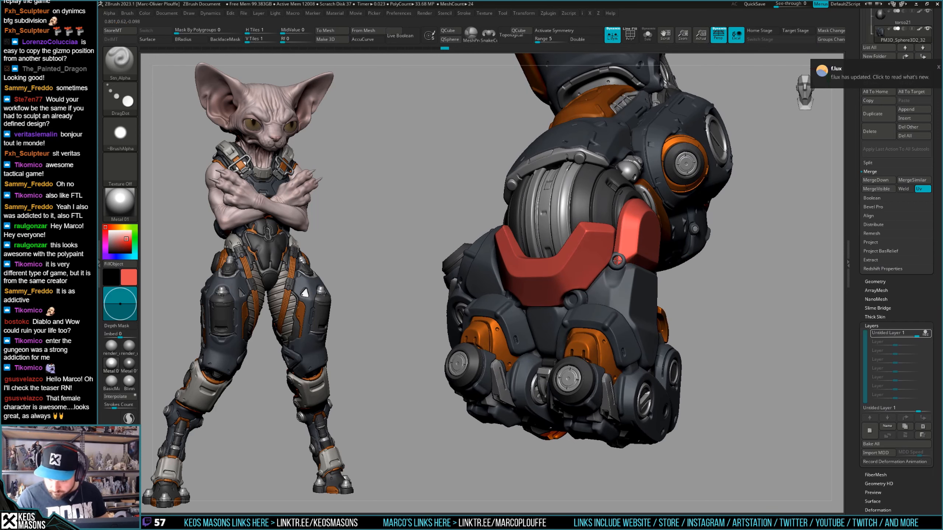
pyautogui.press('space')
# Isolate the palm mesh and stamp Alpha 13 again at the centres of the two front round joints.
pyautogui.moveTo(623, 271); pyautogui.dragTo(538, 270, button='right')
pyautogui.moveTo(698, 268); pyautogui.dragTo(627, 308, button='right')
pyautogui.hotkey('alt', 's')
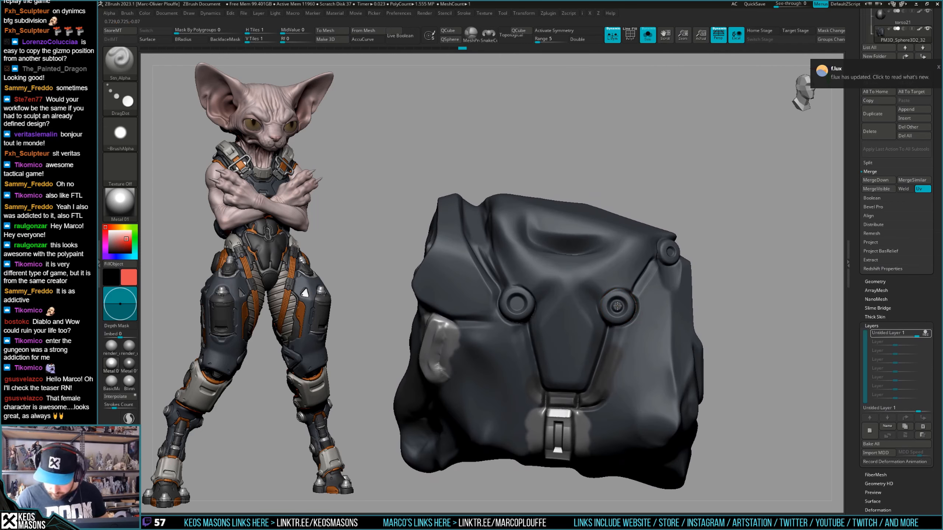
pyautogui.press('space')
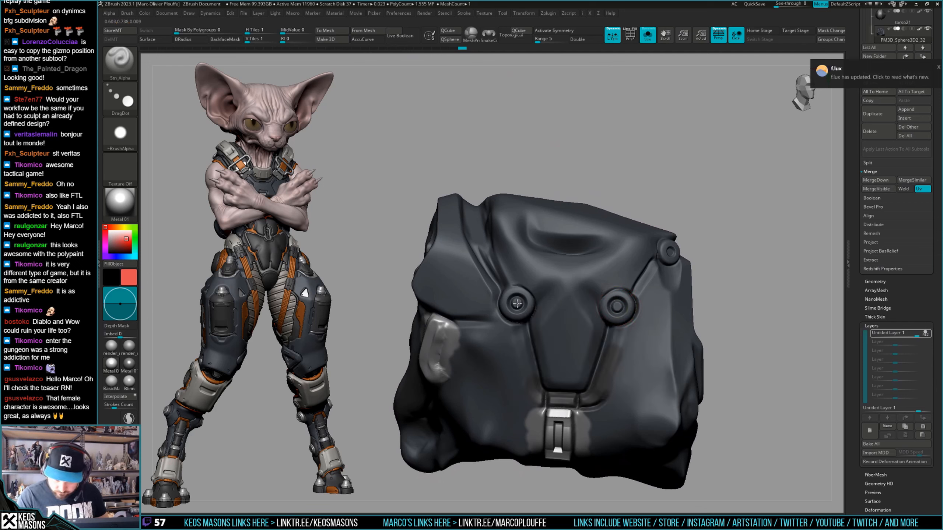
pyautogui.hotkey('alt', 's')
pyautogui.moveTo(659, 386); pyautogui.dragTo(647, 344, button='right')
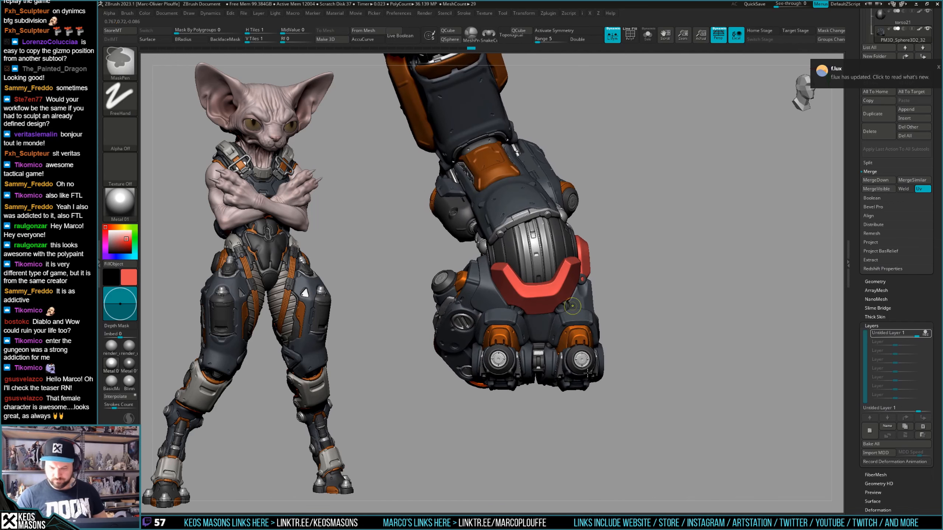
# Isolate the palm mesh again and choose the slotted screw alpha Image29 for the round joints.
pyautogui.hotkey('alt', 's')
pyautogui.press('space')
pyautogui.press('a')
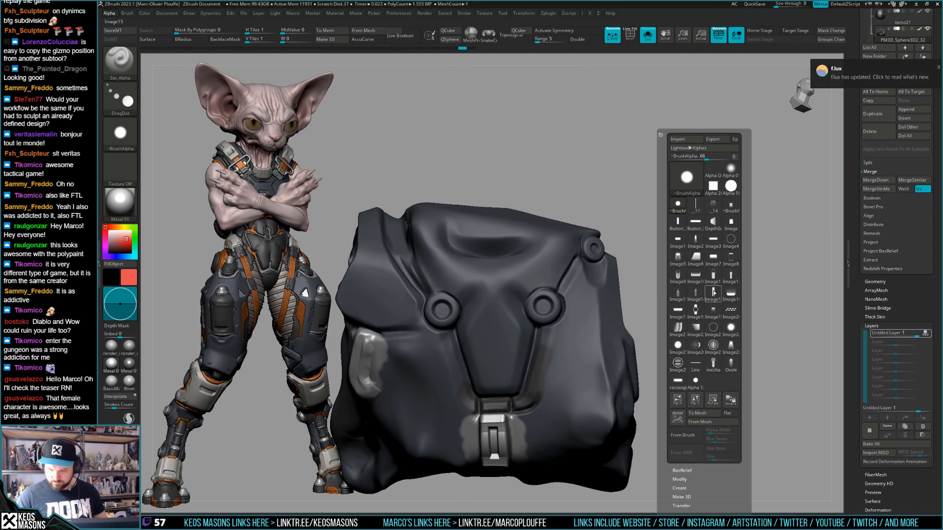
pyautogui.click(712, 345)
pyautogui.click(678, 363)
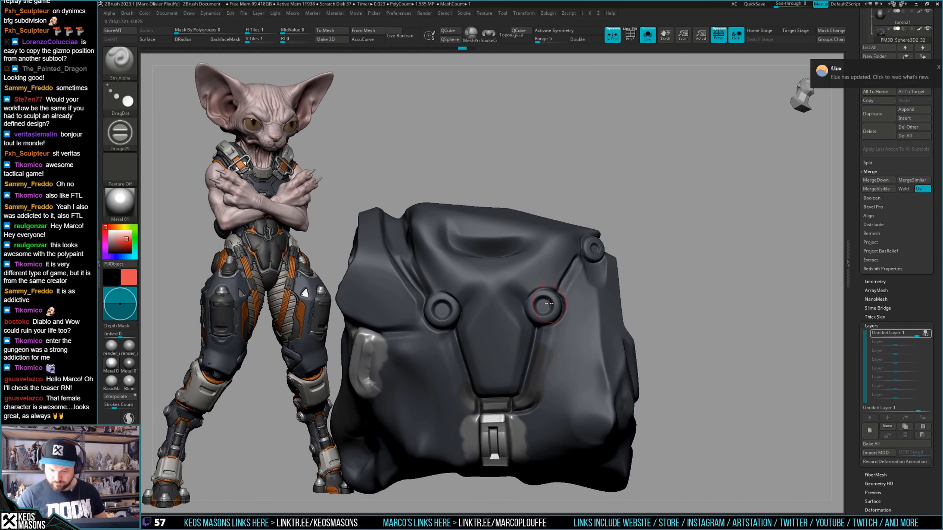
# Try stamping the Image29 screw slot into the centres of both front round joints and check it from farther away.
pyautogui.press('s')
pyautogui.moveTo(545, 305); pyautogui.dragTo(543, 306)
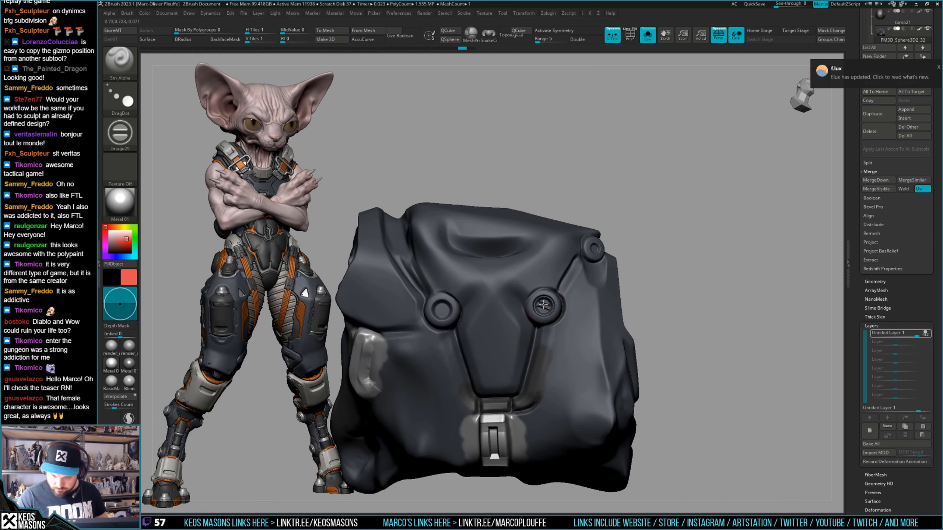
pyautogui.moveTo(552, 305); pyautogui.dragTo(583, 284, button='right')
pyautogui.hotkey('shift', 'v')
pyautogui.hotkey('shift', 'v')
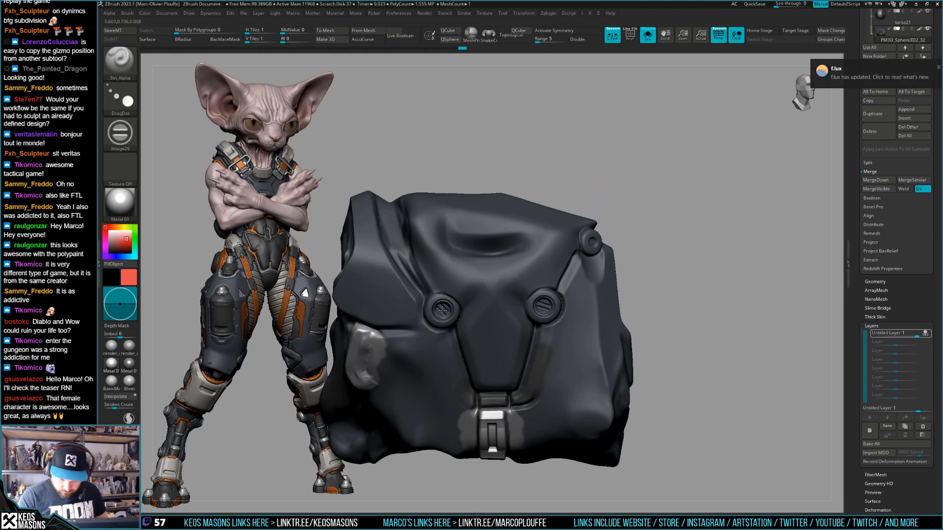
pyautogui.moveTo(442, 311); pyautogui.dragTo(441, 311)
pyautogui.keyDown('ctrl'); pyautogui.moveTo(520, 304); pyautogui.dragTo(617, 265, button='right'); pyautogui.keyUp('ctrl')
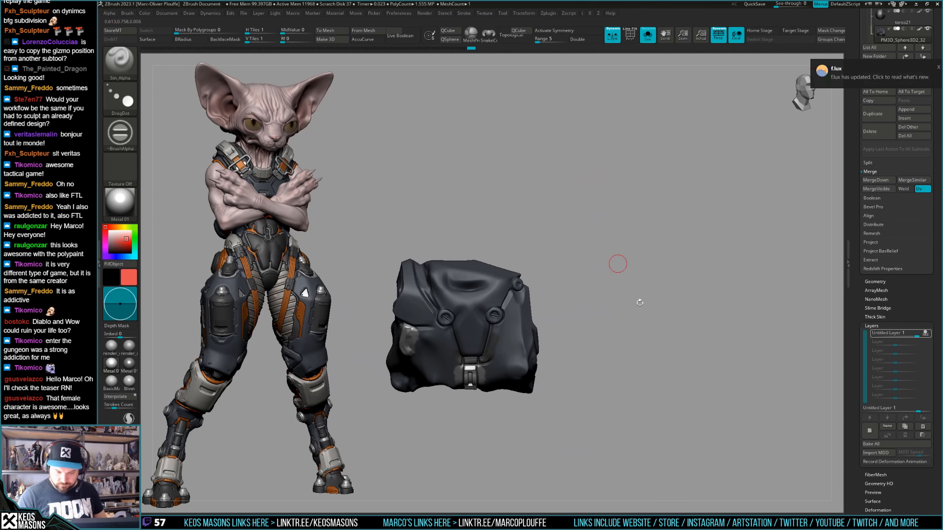
pyautogui.hotkey('shift', 'v')
pyautogui.moveTo(638, 299); pyautogui.dragTo(643, 320, button='right')
pyautogui.hotkey('shift', 'v')
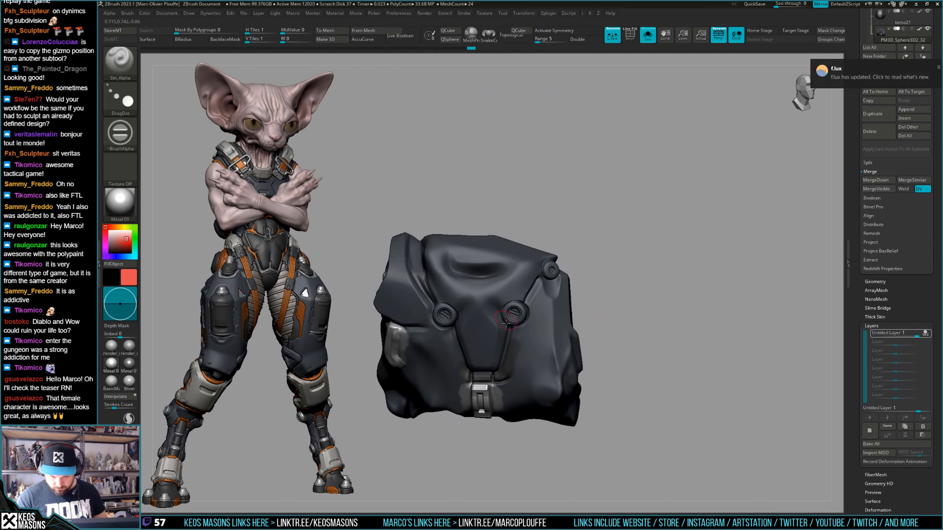
# Undo the last screw slot stamp and try the Image29 slot again at the centre of one front round joint.
pyautogui.keyDown('ctrl'); pyautogui.moveTo(534, 306); pyautogui.dragTo(546, 325, button='right'); pyautogui.keyUp('ctrl')
pyautogui.hotkey('ctrl', 'z')
pyautogui.press('F4')
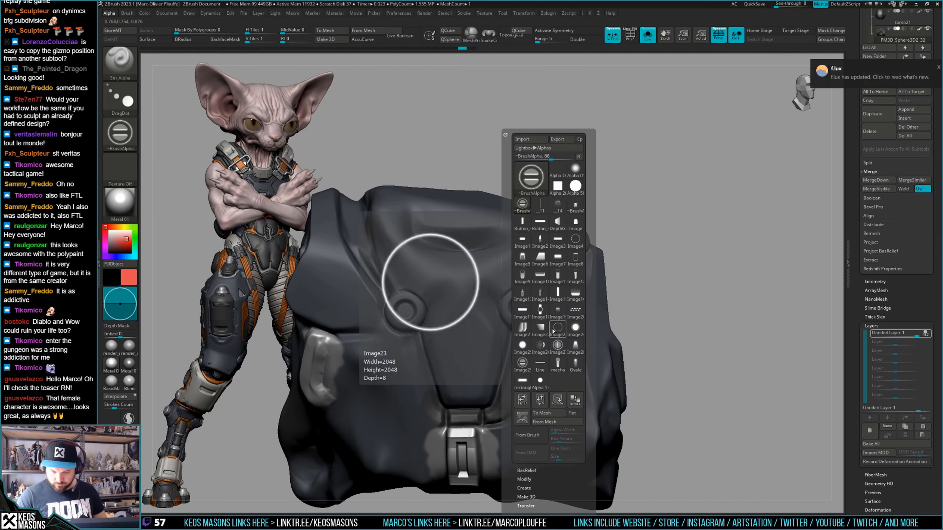
pyautogui.rightClick(516, 309)
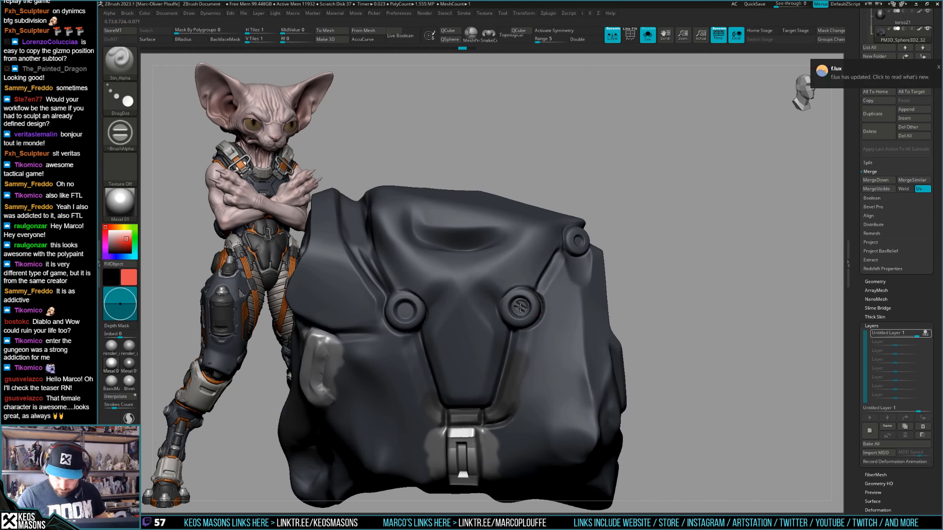
pyautogui.moveTo(561, 284); pyautogui.dragTo(563, 275, button='right')
pyautogui.hotkey('ctrl', 'z')
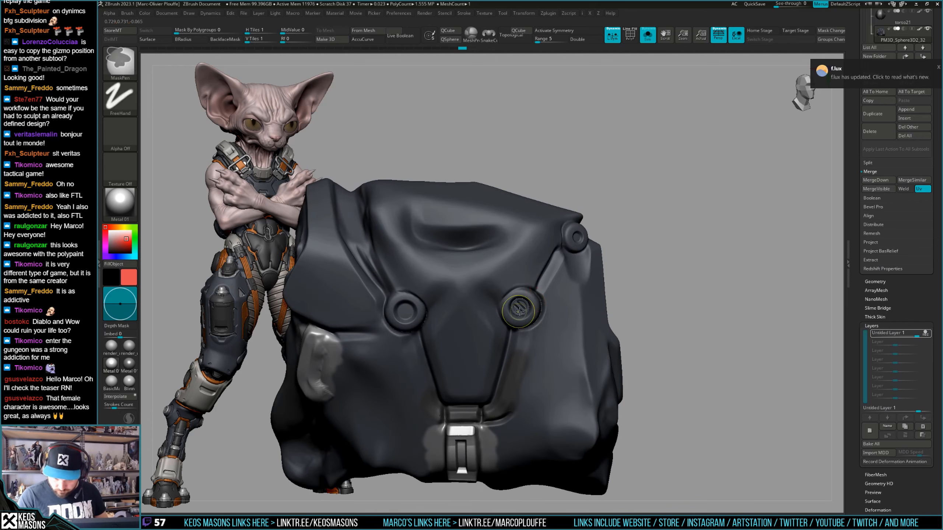
pyautogui.click(520, 309)
pyautogui.hotkey('ctrl', 'z')
# Using the wireframe as an alignment guide, stamp the Image29 screw slot into the centres of both front round joints, and show the whole hand again.
pyautogui.hotkey('shift', 'f')
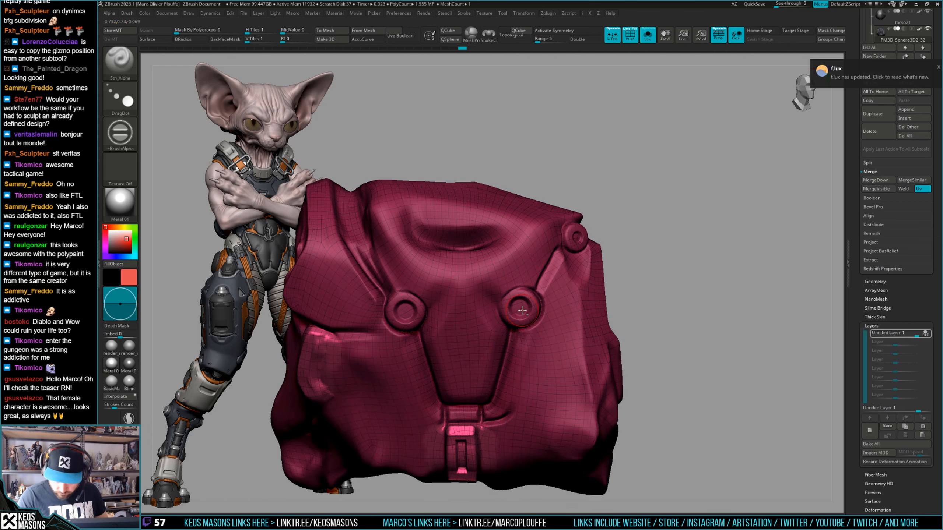
pyautogui.hotkey('shift', 'f')
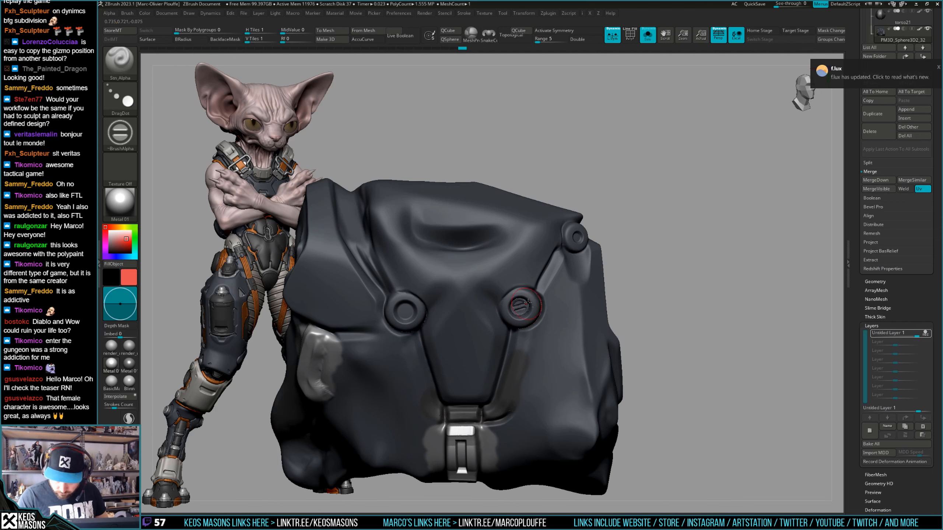
pyautogui.hotkey('shift', 'f')
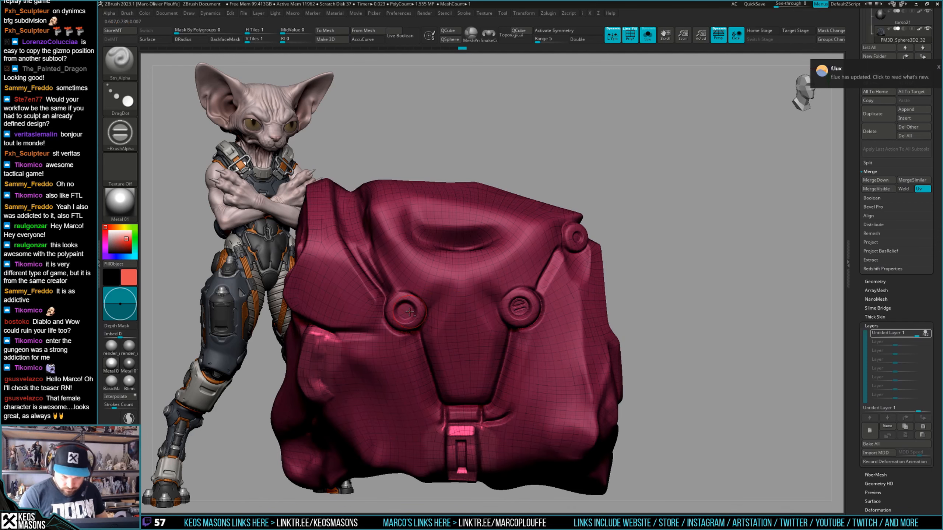
pyautogui.hotkey('shift', 'f')
pyautogui.click(405, 312)
pyautogui.moveTo(405, 311); pyautogui.dragTo(460, 298, button='right')
pyautogui.keyDown('ctrl'); pyautogui.moveTo(460, 297); pyautogui.dragTo(469, 209, button='right'); pyautogui.keyUp('ctrl')
pyautogui.moveTo(579, 282)
pyautogui.mouseDown(button='right')
pyautogui.moveTo(606, 326)
pyautogui.moveTo(600, 347)
pyautogui.moveTo(609, 357)
pyautogui.moveTo(665, 328)
pyautogui.moveTo(668, 306)
pyautogui.moveTo(659, 313)
pyautogui.mouseUp(button='right')
pyautogui.hotkey('alt', 's')
# Stamp the soft round alpha Image24 onto the small round boss on the dark palm panel beside the red plate.
pyautogui.press('space')
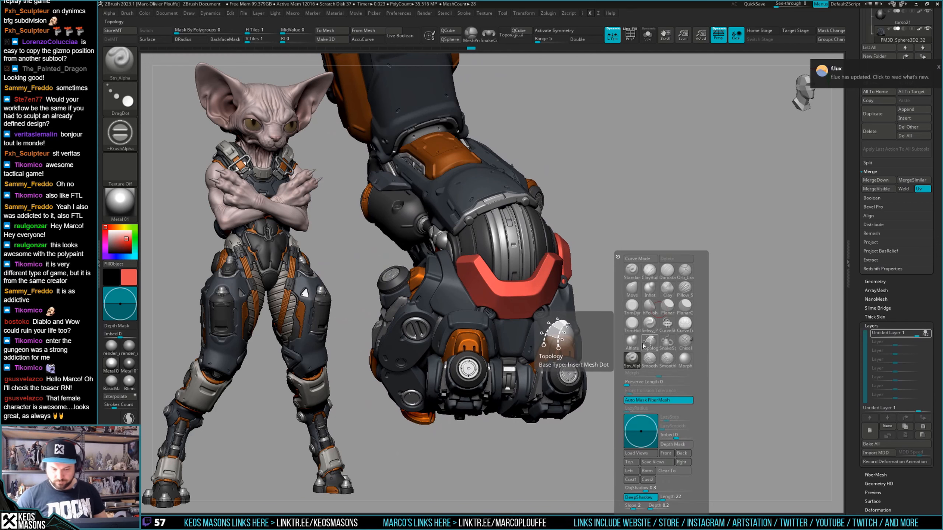
pyautogui.keyDown('alt'); pyautogui.moveTo(607, 300); pyautogui.dragTo(702, 311, button='right'); pyautogui.keyUp('alt')
pyautogui.keyDown('ctrl'); pyautogui.moveTo(702, 311); pyautogui.dragTo(700, 364, button='right'); pyautogui.keyUp('ctrl')
pyautogui.moveTo(557, 345); pyautogui.dragTo(539, 311, button='right')
pyautogui.press('F4')
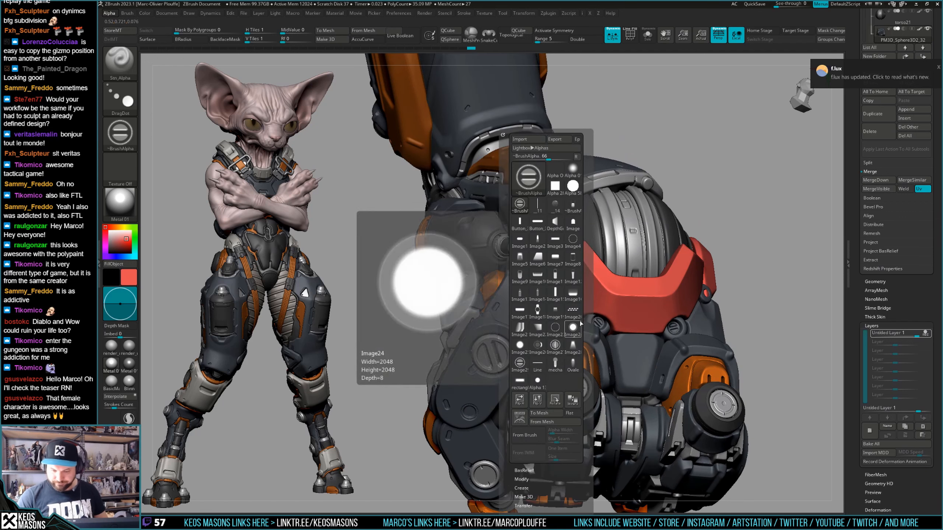
pyautogui.click(572, 327)
pyautogui.press('s')
pyautogui.moveTo(528, 308); pyautogui.dragTo(532, 309)
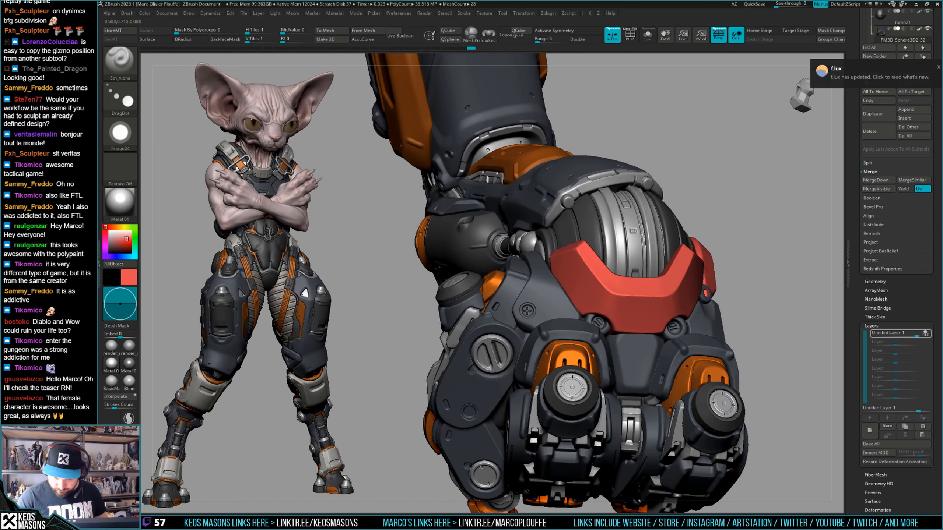
pyautogui.rightClick(528, 310)
pyautogui.hotkey('ctrl', 'z')
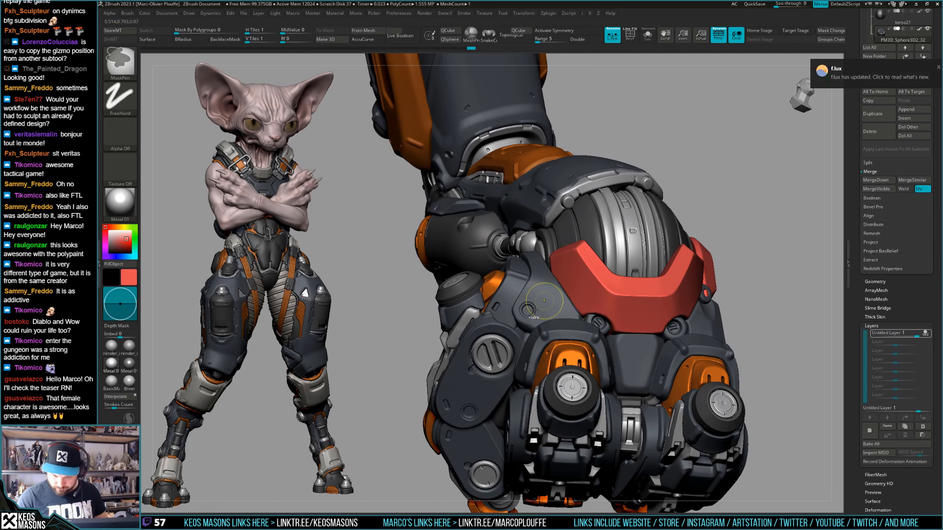
pyautogui.moveTo(530, 311); pyautogui.dragTo(529, 310)
# Choose the alpha stamping brush and load the Image7 alpha for detailing the palm beside the red plate.
pyautogui.keyDown('ctrl'); pyautogui.moveTo(539, 339); pyautogui.dragTo(706, 290, button='right'); pyautogui.keyUp('ctrl')
pyautogui.moveTo(715, 322)
pyautogui.mouseDown(button='right')
pyautogui.moveTo(711, 305)
pyautogui.moveTo(717, 325)
pyautogui.moveTo(528, 328)
pyautogui.mouseUp(button='right')
pyautogui.press('space')
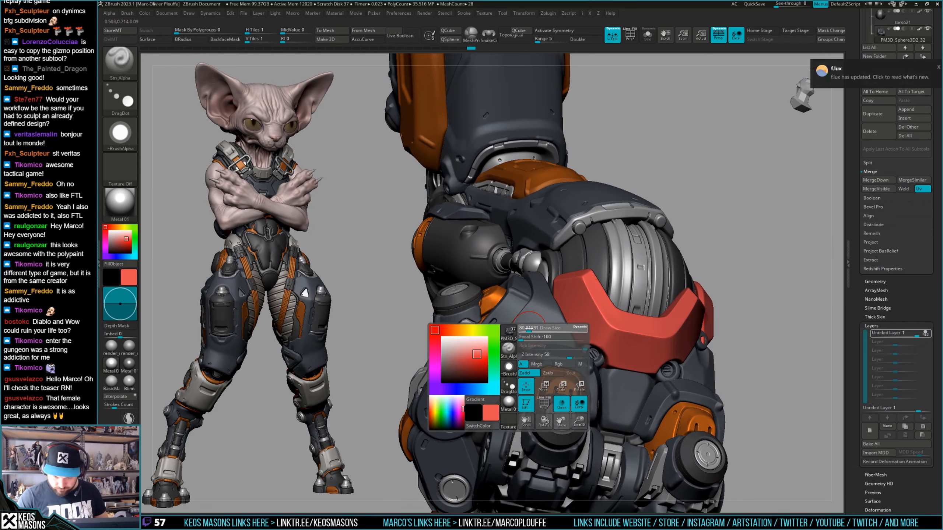
pyautogui.moveTo(552, 331); pyautogui.dragTo(741, 297, button='right')
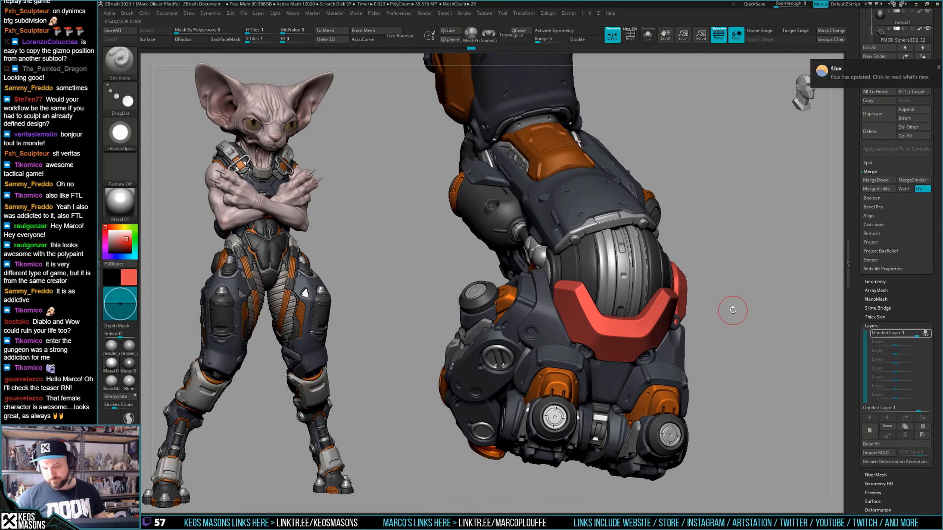
pyautogui.press('space')
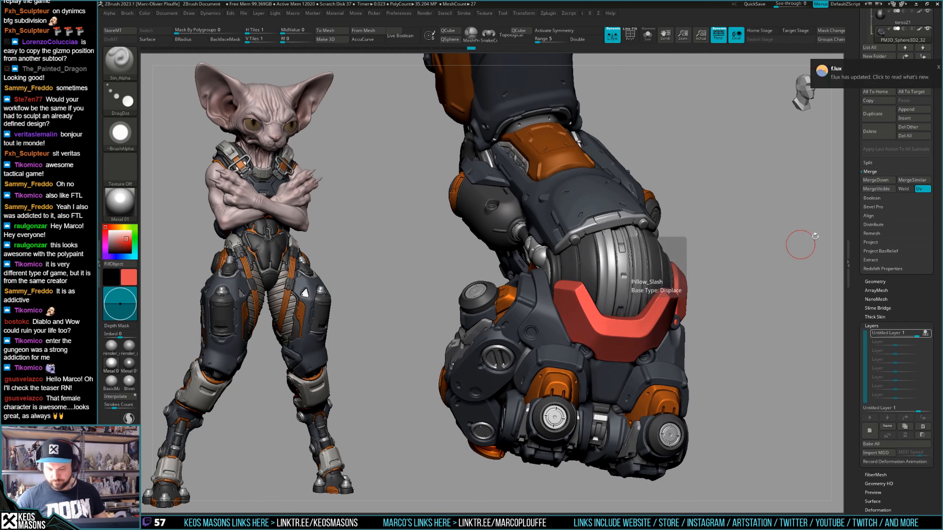
pyautogui.moveTo(631, 293)
pyautogui.mouseDown(button='right')
pyautogui.moveTo(605, 380)
pyautogui.moveTo(607, 352)
pyautogui.moveTo(602, 365)
pyautogui.mouseUp(button='right')
pyautogui.press('space')
pyautogui.press('space')
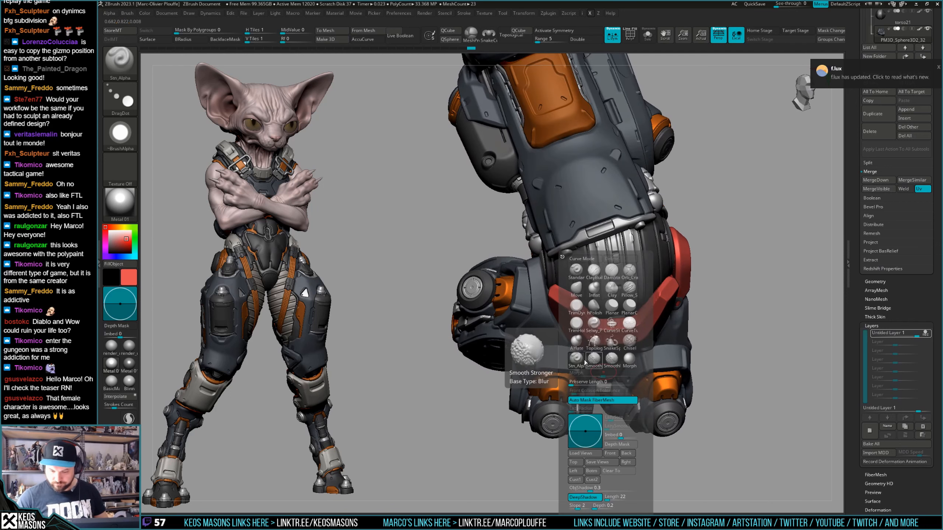
pyautogui.click(580, 361)
pyautogui.press('a')
pyautogui.click(638, 259)
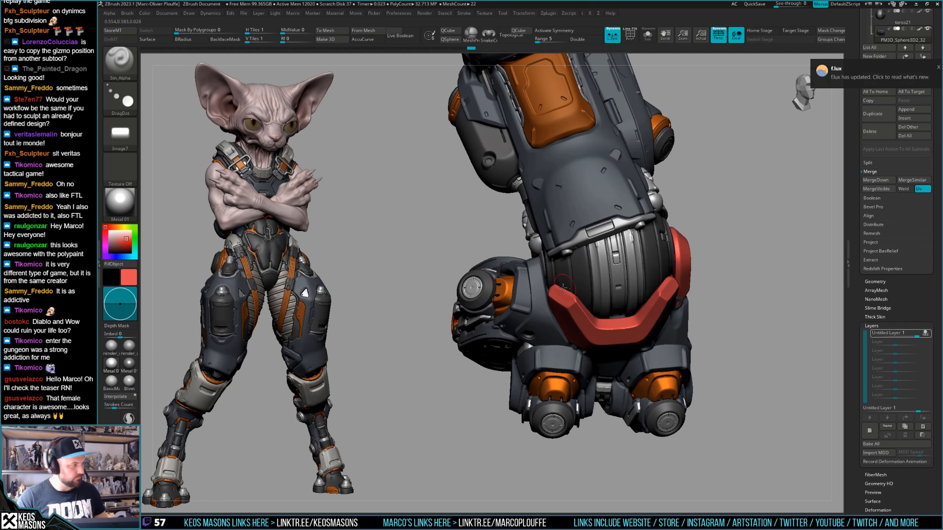
pyautogui.moveTo(559, 298); pyautogui.dragTo(534, 290, button='right')
# Stamp the Image7 alpha into the dark palm panel beside the end of the red plate.
pyautogui.press('c')
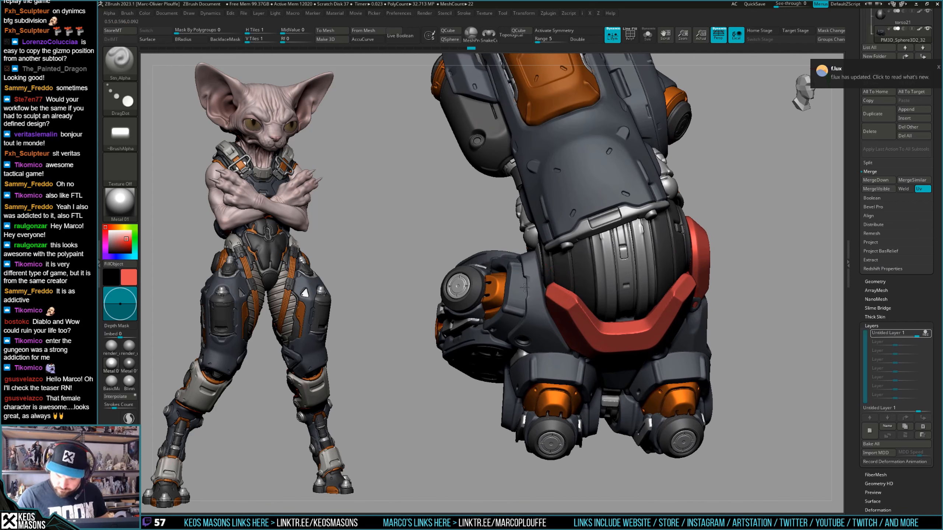
pyautogui.keyDown('alt'); pyautogui.click(524, 287); pyautogui.keyUp('alt')
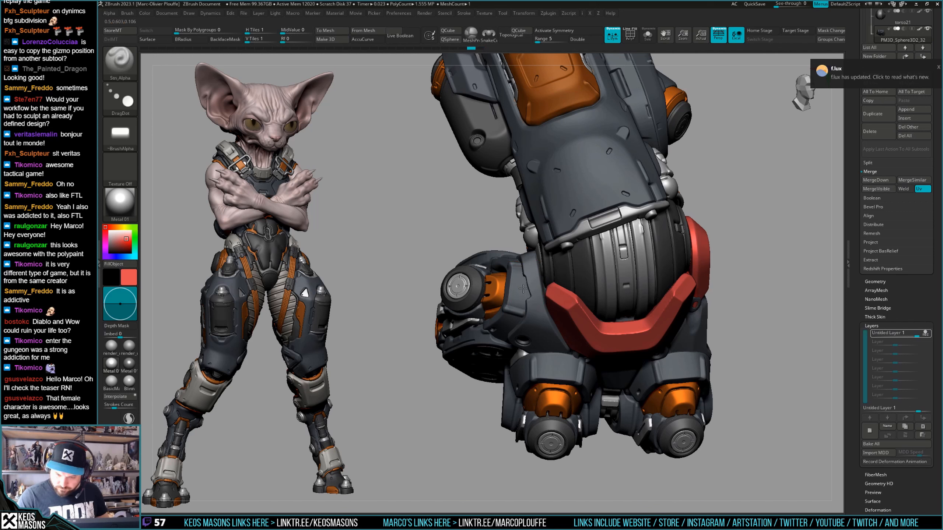
pyautogui.press('c')
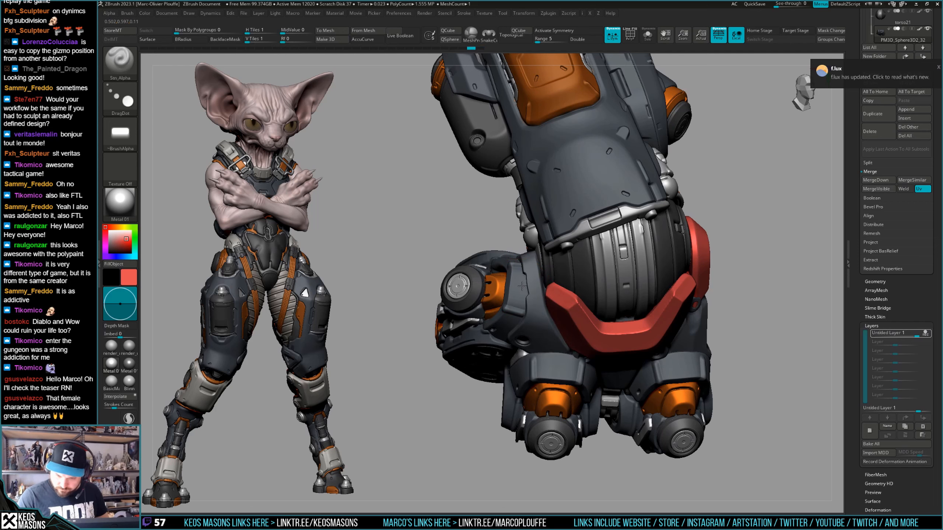
pyautogui.moveTo(522, 284); pyautogui.dragTo(702, 296)
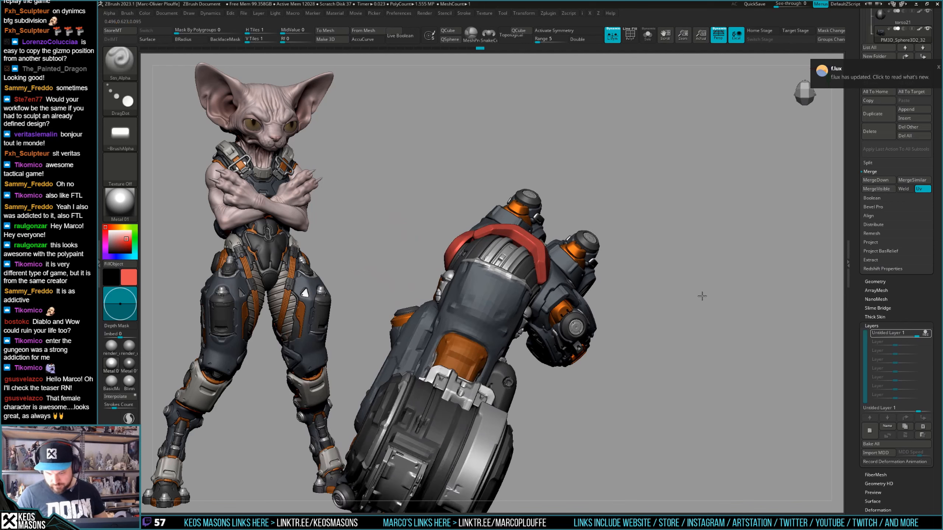
pyautogui.moveTo(553, 276)
pyautogui.keyDown('ctrl'); pyautogui.mouseDown(button='right')
pyautogui.moveTo(572, 308)
pyautogui.moveTo(552, 301)
pyautogui.mouseUp(button='right'); pyautogui.keyUp('ctrl')
pyautogui.hotkey('alt', 't')
pyautogui.hotkey('alt', 't')
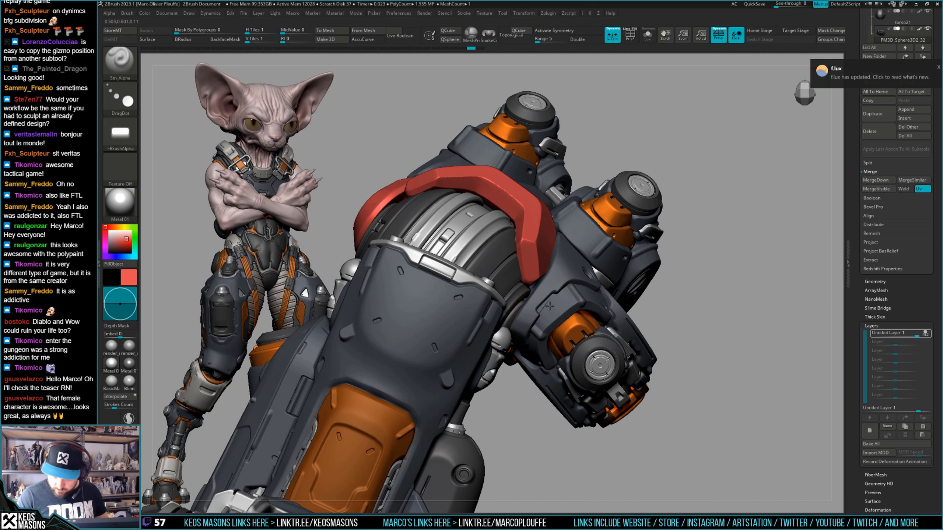
pyautogui.moveTo(549, 305)
pyautogui.mouseDown(button='right')
pyautogui.moveTo(579, 288)
pyautogui.moveTo(642, 219)
pyautogui.moveTo(695, 268)
pyautogui.moveTo(690, 312)
pyautogui.moveTo(663, 303)
pyautogui.moveTo(553, 313)
pyautogui.mouseUp(button='right')
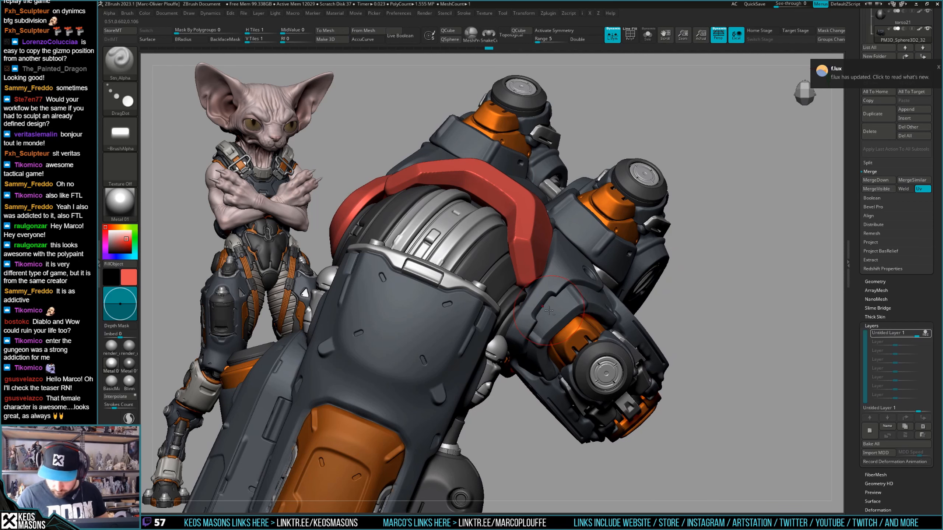
pyautogui.moveTo(549, 311)
pyautogui.keyDown('ctrl'); pyautogui.mouseDown(button='right')
pyautogui.moveTo(705, 279)
pyautogui.moveTo(692, 305)
pyautogui.moveTo(687, 290)
pyautogui.moveTo(579, 297)
pyautogui.moveTo(571, 327)
pyautogui.mouseUp(button='right'); pyautogui.keyUp('ctrl')
pyautogui.rightClick(571, 328)
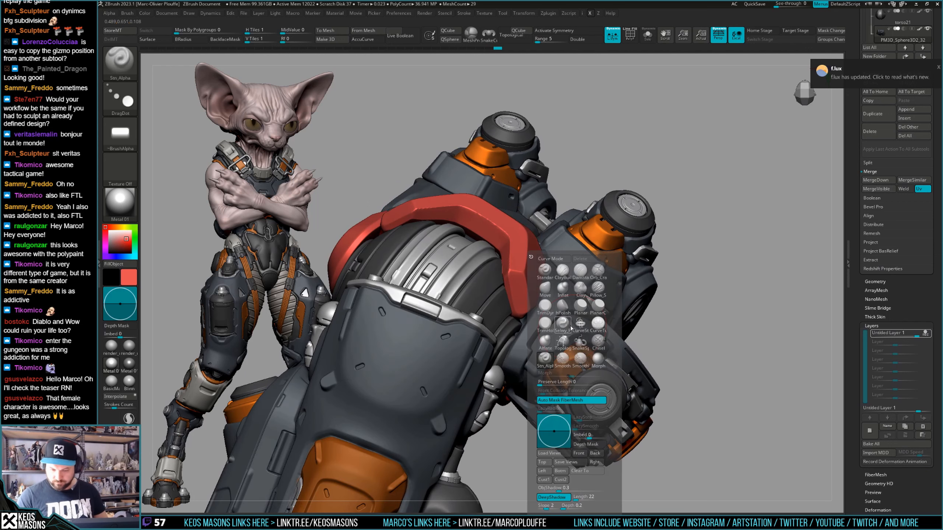
# Switch to a standard sculpting brush with a Dots stroke and assign it Alpha 48.
pyautogui.click(570, 326)
pyautogui.press('space')
pyautogui.click(538, 321)
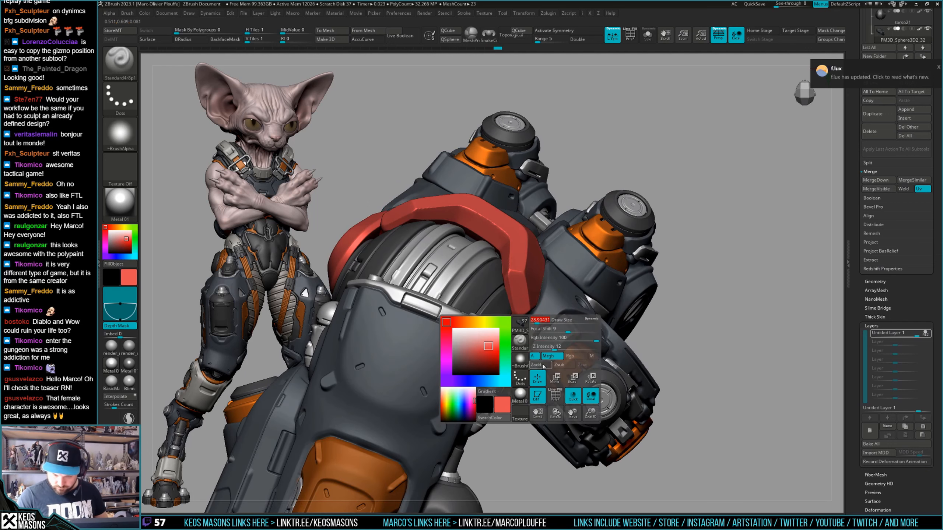
pyautogui.press('a')
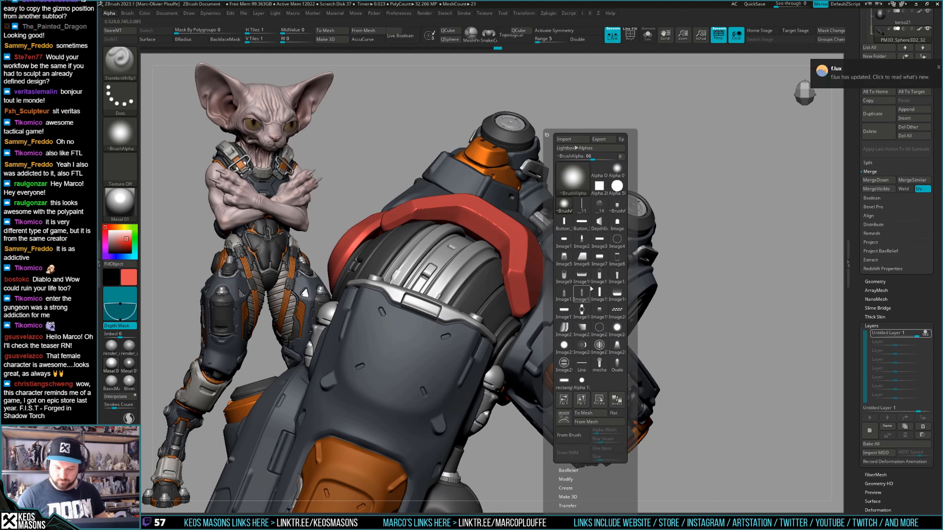
pyautogui.click(572, 180)
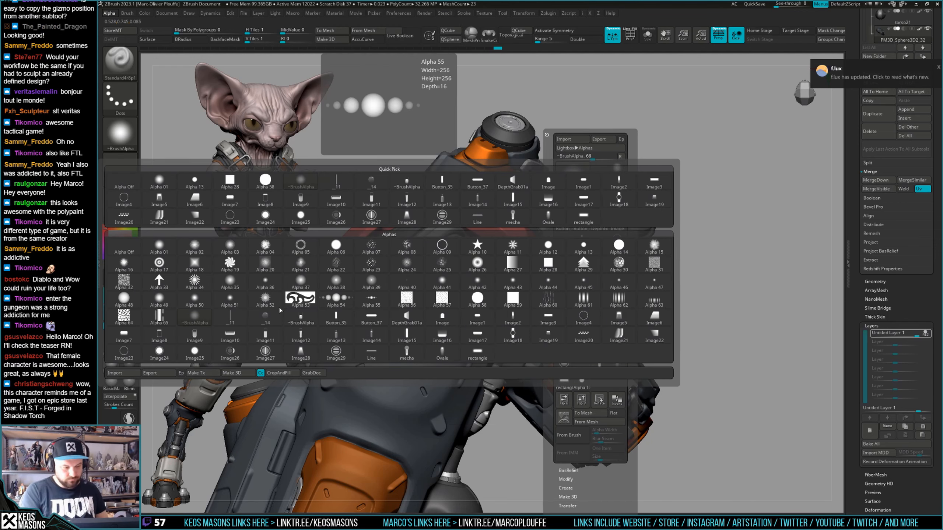
pyautogui.click(124, 299)
pyautogui.keyDown('alt'); pyautogui.moveTo(578, 339); pyautogui.dragTo(576, 330, button='right'); pyautogui.keyUp('alt')
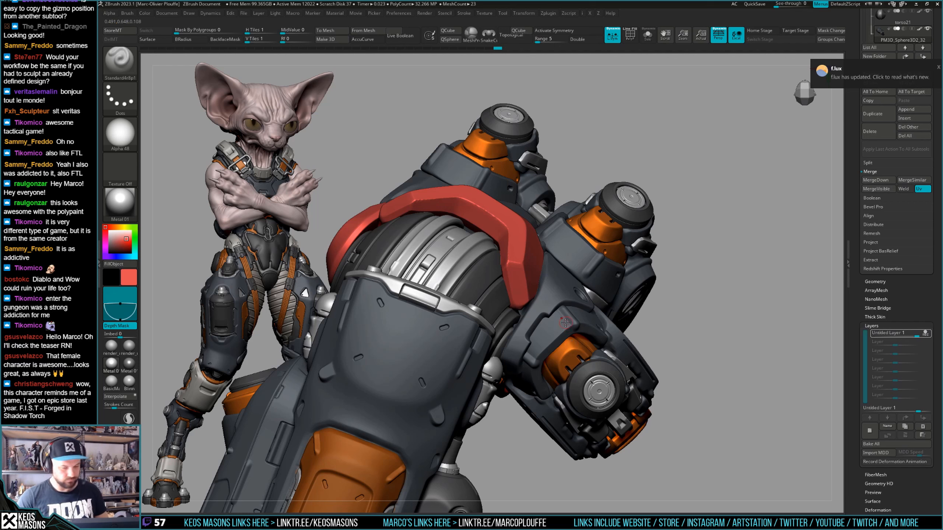
# Sculpt with Alpha 48 on the dark panel beside the red plate's end, undoing an unwanted stroke, and on the panel between the front fingers.
pyautogui.keyDown('alt'); pyautogui.click(539, 321); pyautogui.keyUp('alt')
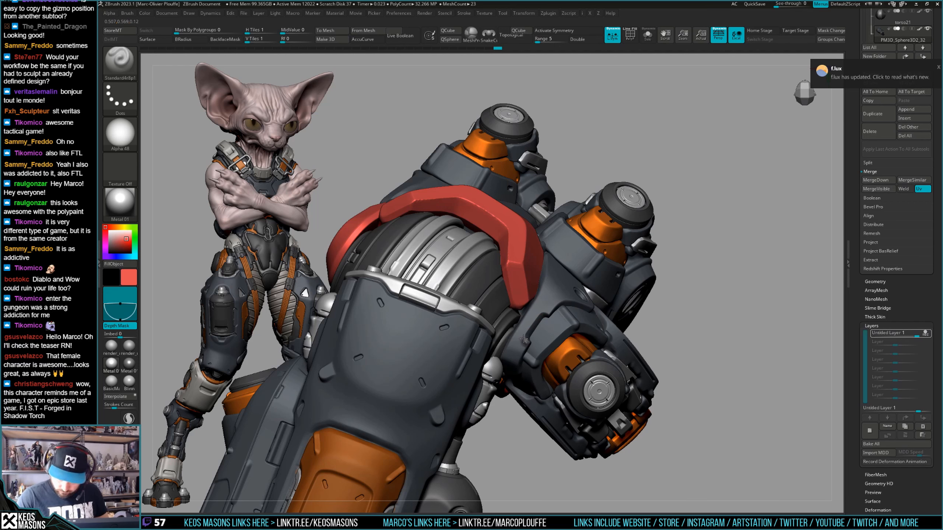
pyautogui.moveTo(534, 320); pyautogui.dragTo(538, 316)
pyautogui.hotkey('ctrl', 'z')
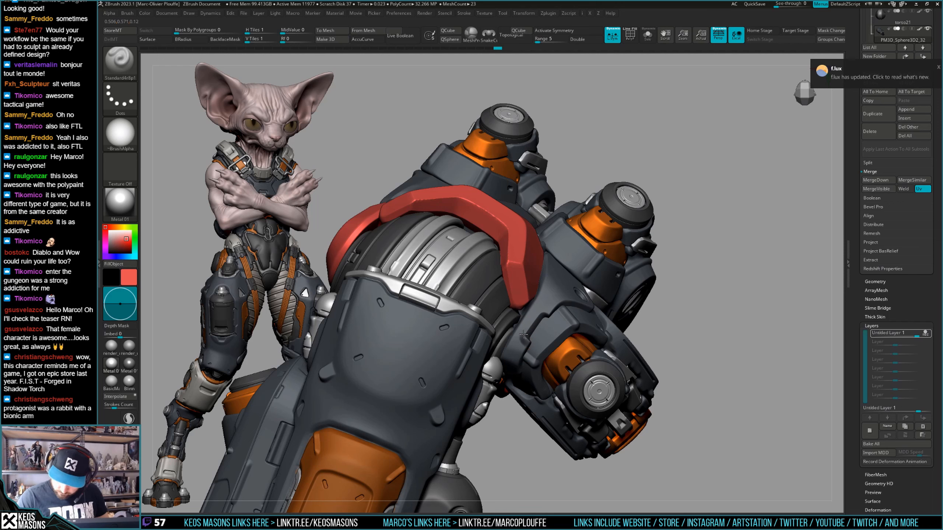
pyautogui.moveTo(549, 314); pyautogui.dragTo(533, 351, button='right')
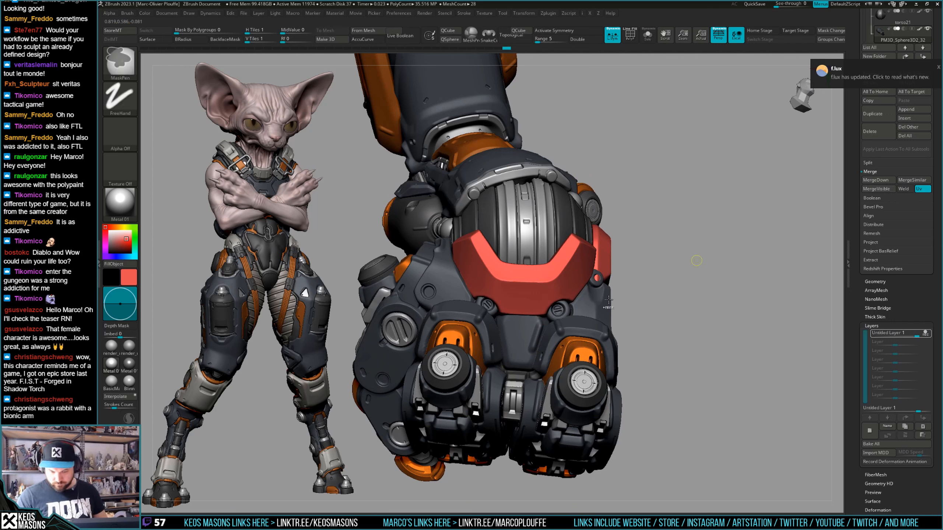
pyautogui.press('space')
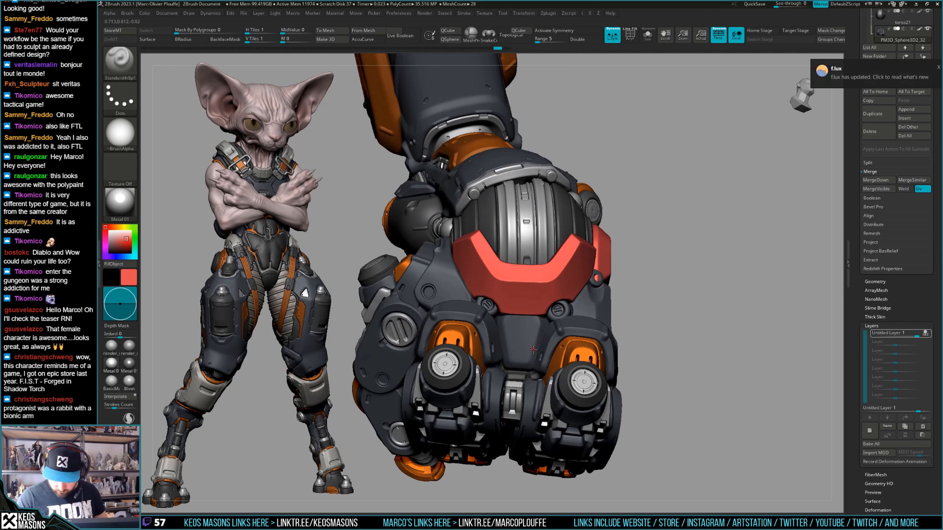
pyautogui.press('space')
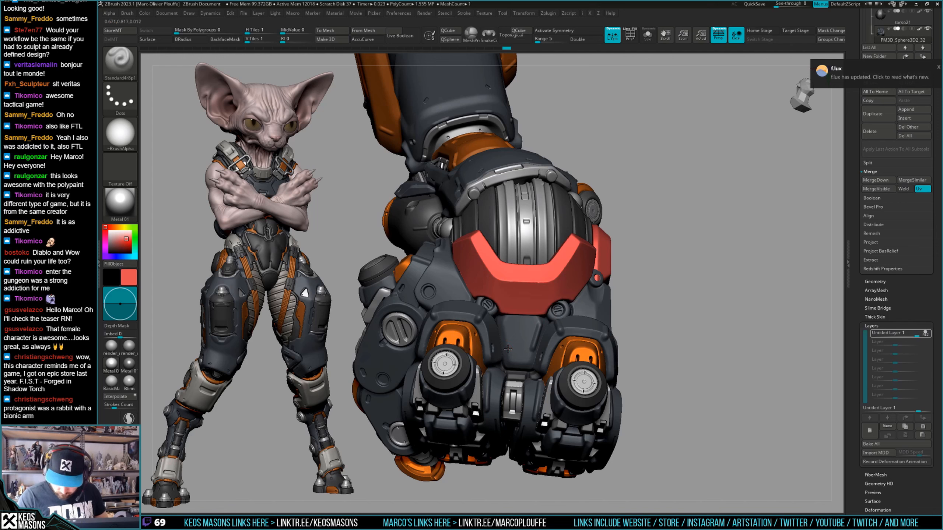
# Switch to the alpha stamping brush, load the Image24 alpha and adjust the draw size for the dark side panel.
pyautogui.keyDown('ctrl'); pyautogui.moveTo(546, 330); pyautogui.dragTo(658, 325, button='right'); pyautogui.keyUp('ctrl')
pyautogui.moveTo(627, 288)
pyautogui.mouseDown(button='right')
pyautogui.moveTo(565, 302)
pyautogui.moveTo(584, 385)
pyautogui.mouseUp(button='right')
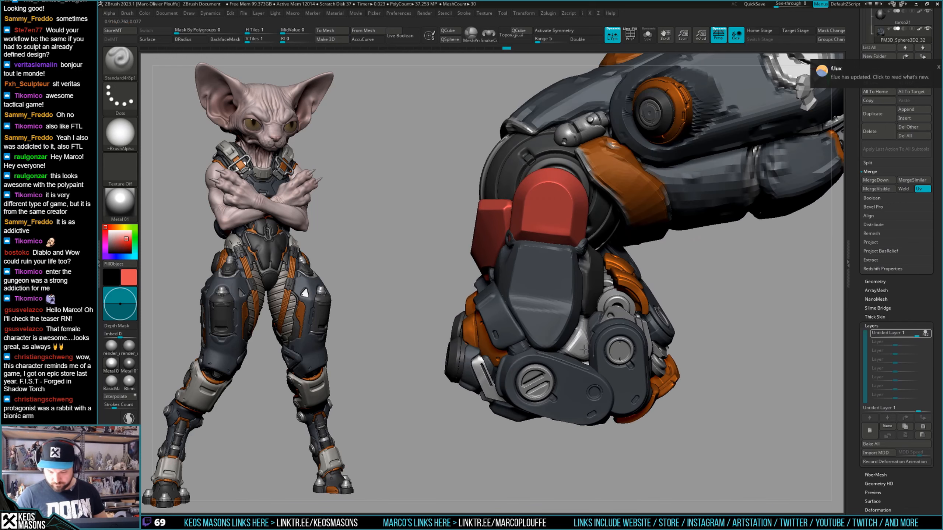
pyautogui.press('b')
pyautogui.click(565, 361)
pyautogui.press('a')
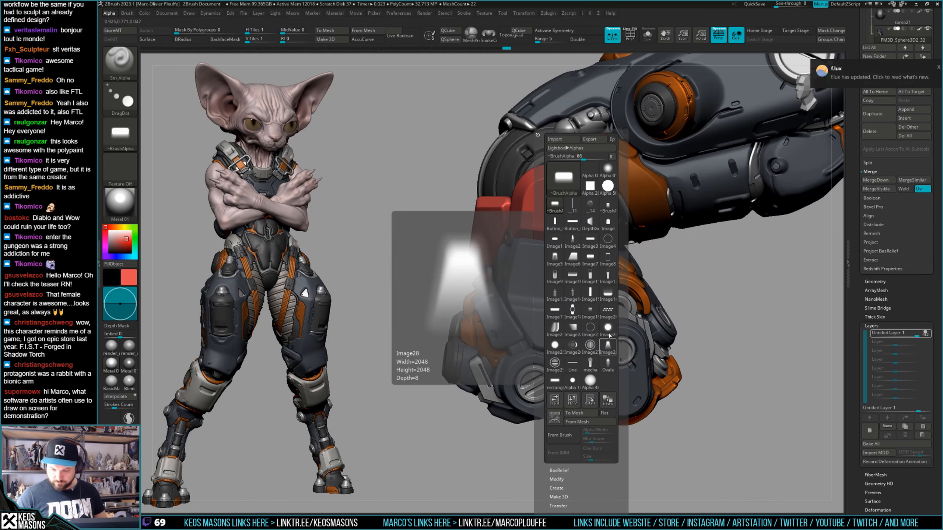
pyautogui.click(590, 327)
pyautogui.press('space')
pyautogui.moveTo(544, 333); pyautogui.dragTo(550, 333)
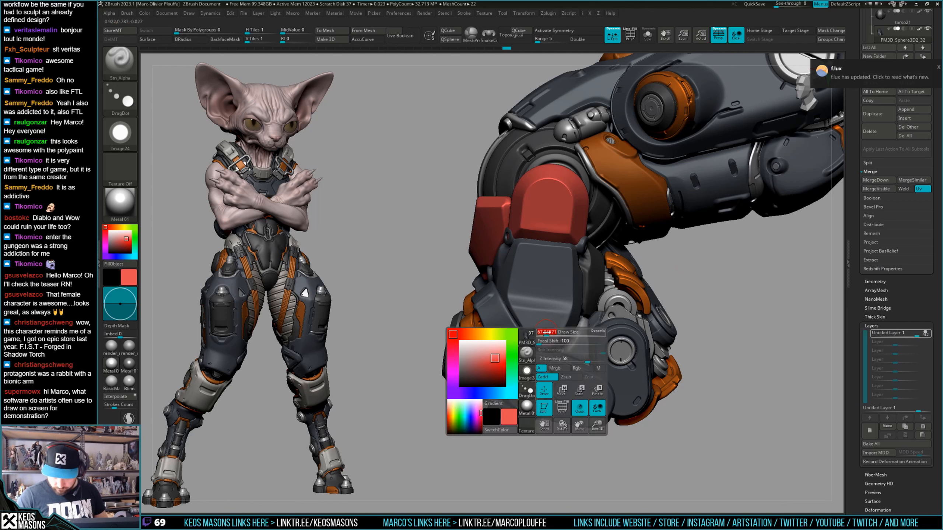
# Stamp the Image24 circle into the lower tip of the dark side panel, adjusting the draw size and undoing unwanted stamps.
pyautogui.hotkey('ctrl', 'z')
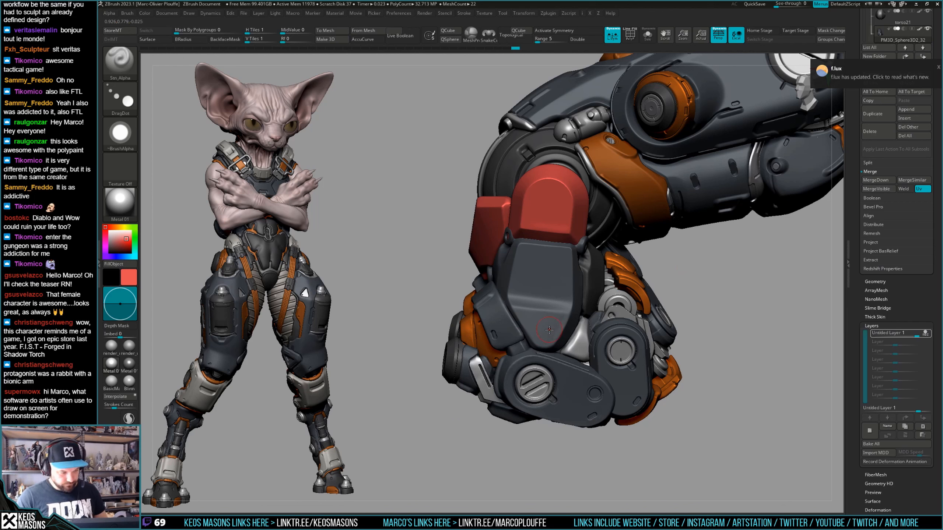
pyautogui.press('space')
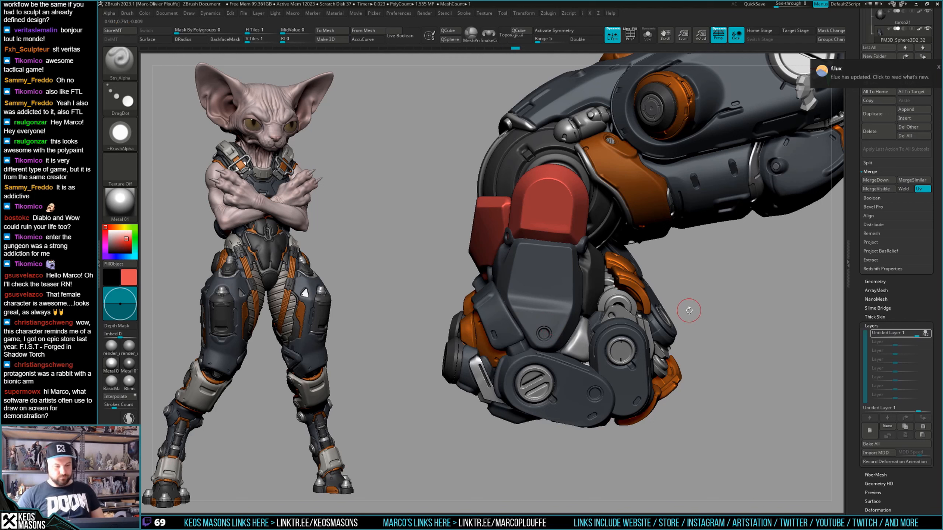
pyautogui.press('space')
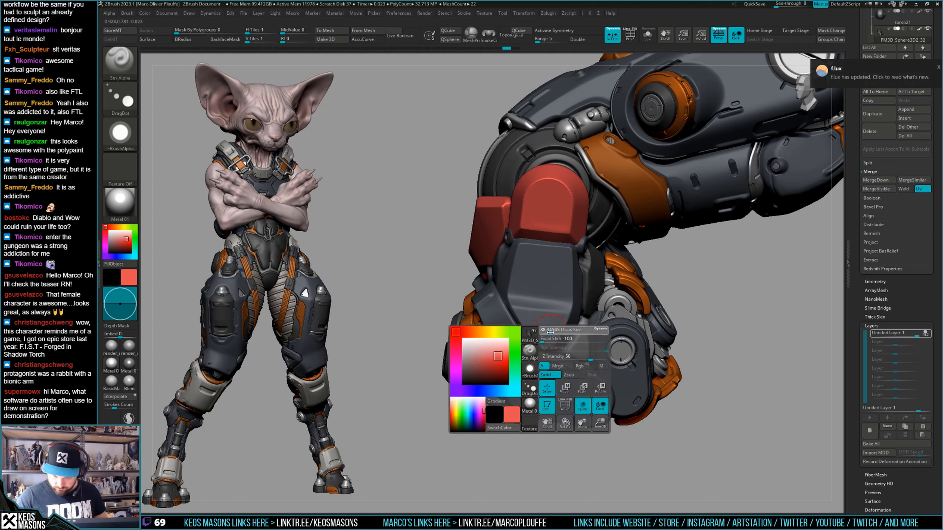
pyautogui.press('space')
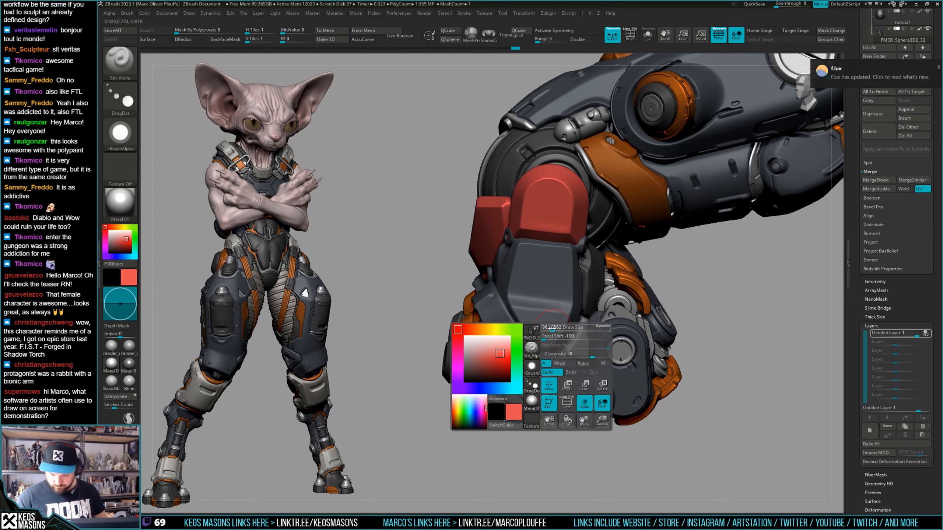
pyautogui.moveTo(553, 329)
pyautogui.mouseDown()
pyautogui.moveTo(545, 329)
pyautogui.moveTo(581, 351)
pyautogui.moveTo(663, 327)
pyautogui.moveTo(663, 351)
pyautogui.mouseUp()
pyautogui.hotkey('ctrl', 'z')
pyautogui.press('space')
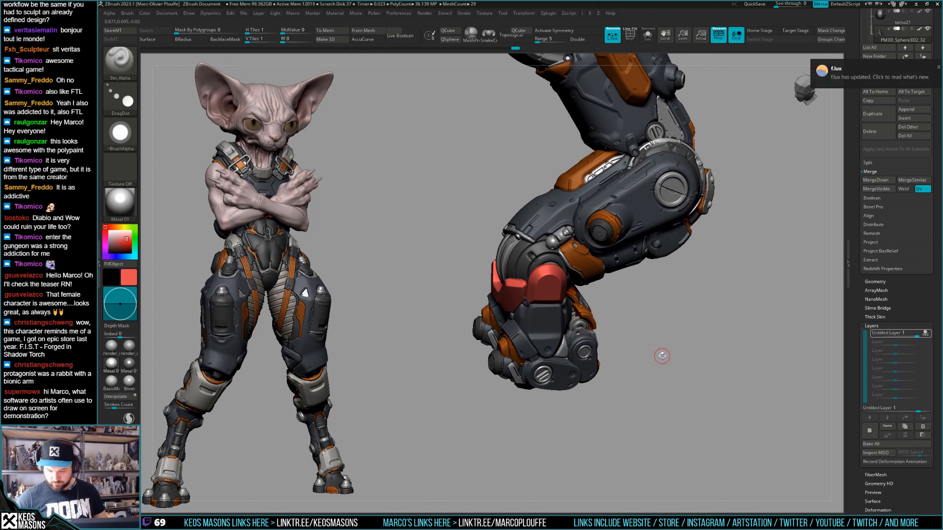
# Select the red arched cover above the side panel, check it in isolation and recolour it dark grey.
pyautogui.moveTo(662, 364); pyautogui.dragTo(659, 344, button='right')
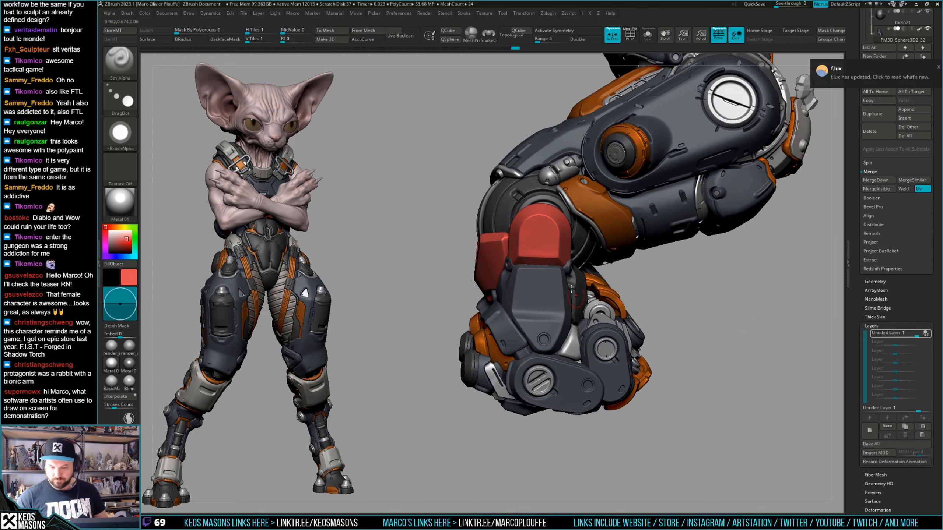
pyautogui.keyDown('alt'); pyautogui.moveTo(568, 245); pyautogui.dragTo(568, 281, button='right'); pyautogui.keyUp('alt')
pyautogui.press('b')
pyautogui.press('c')
pyautogui.press('b')
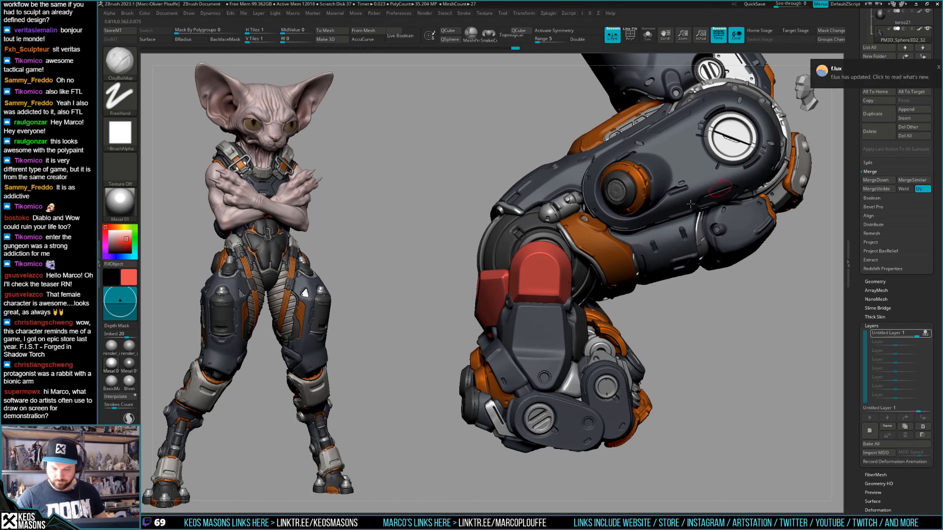
pyautogui.keyDown('alt'); pyautogui.click(557, 274); pyautogui.keyUp('alt')
pyautogui.hotkey('alt', 's')
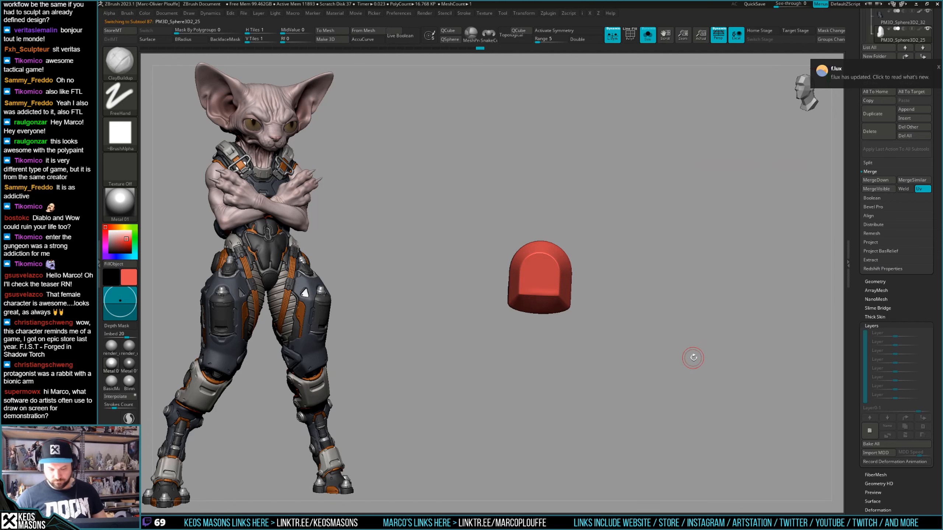
pyautogui.hotkey('alt', 's')
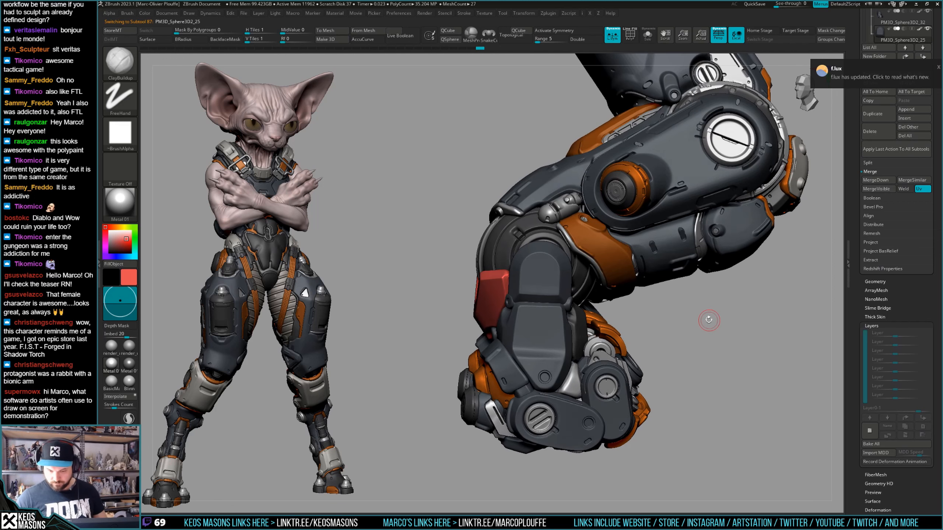
# Isolate and subdivide the arched cover, and switch back to the alpha stamping brush.
pyautogui.hotkey('alt', 's')
pyautogui.hotkey('shift', 'f')
pyautogui.hotkey('shift', 'f')
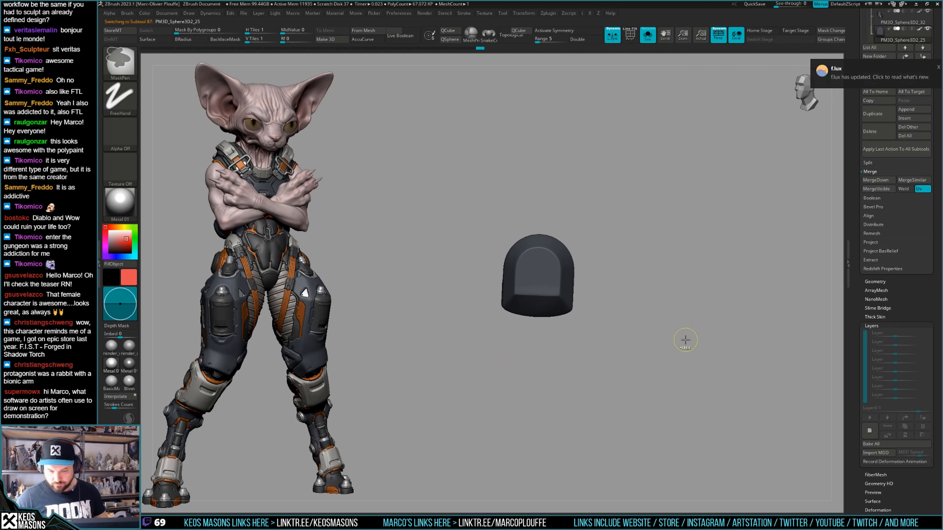
pyautogui.press('b')
pyautogui.click(667, 369)
pyautogui.hotkey('alt', 's')
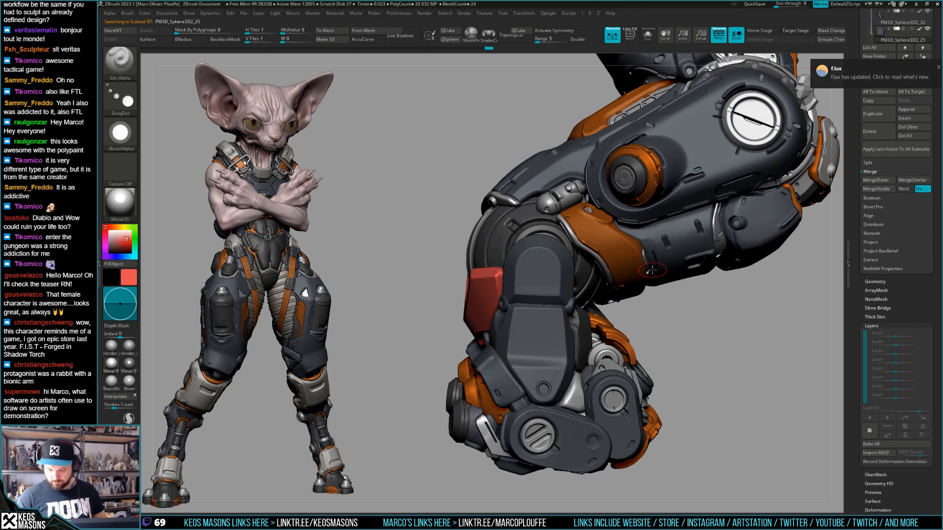
# Try stamping the single-slot Image27 alpha on the face of the arched cover.
pyautogui.press('F4')
pyautogui.click(681, 321)
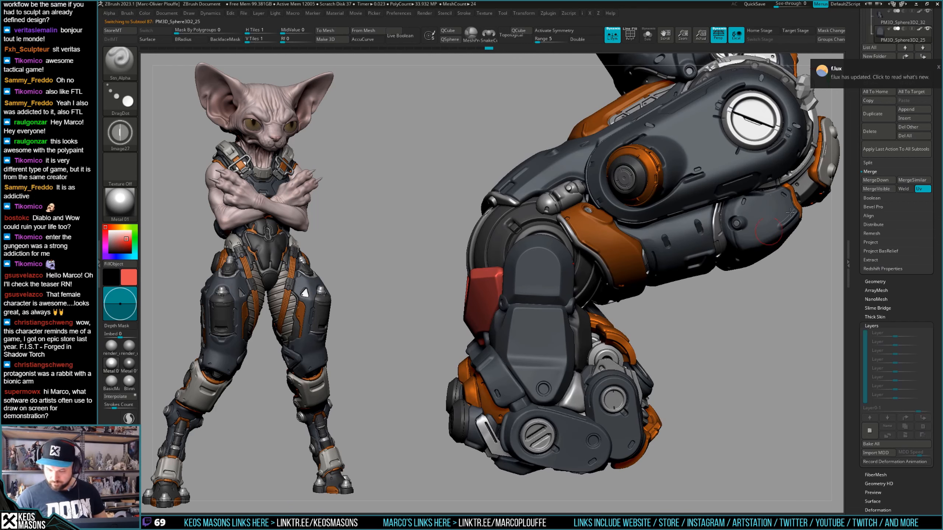
pyautogui.press('space')
pyautogui.press('space')
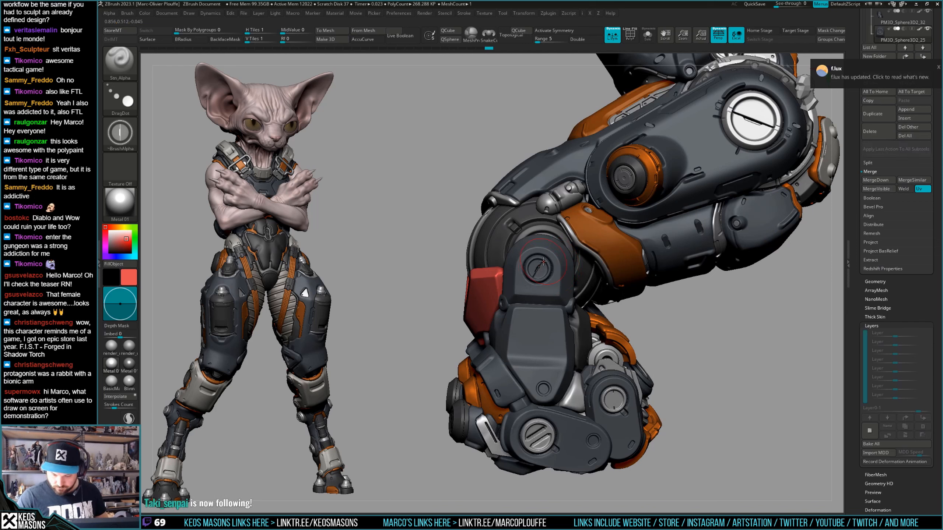
pyautogui.press('space')
# Load the circular double-bar alpha and stamp it on the arched cover, undoing an unwanted stamp.
pyautogui.press('F4')
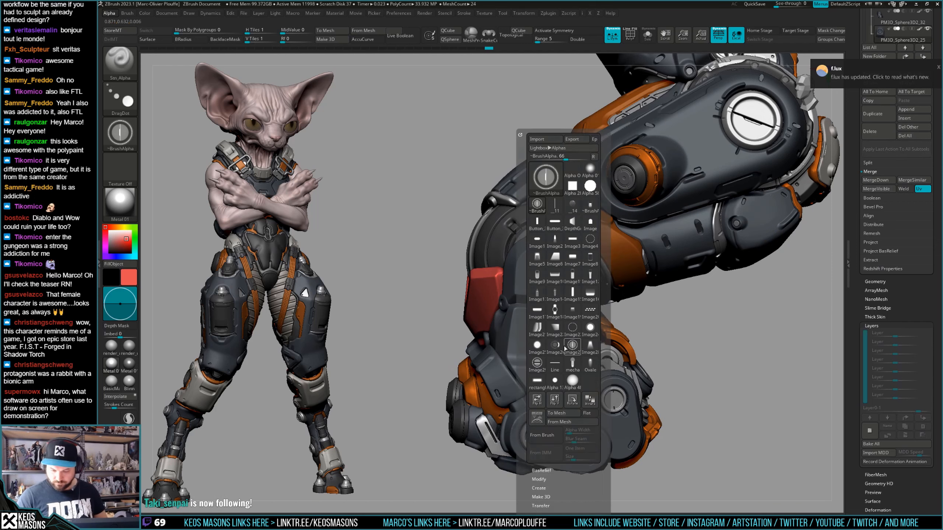
pyautogui.click(564, 349)
pyautogui.press('space')
pyautogui.moveTo(546, 266); pyautogui.dragTo(544, 266)
pyautogui.moveTo(545, 267); pyautogui.dragTo(539, 269)
pyautogui.press('space')
pyautogui.hotkey('ctrl', 'z')
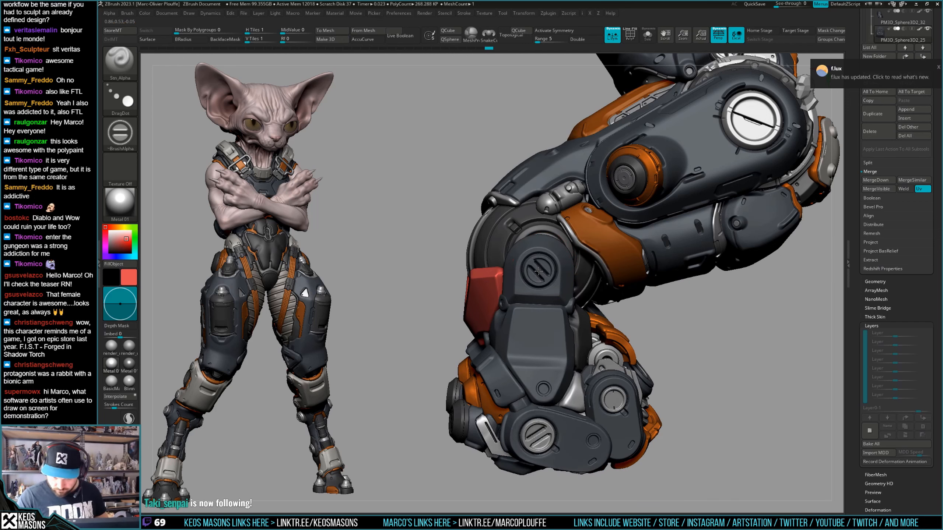
pyautogui.moveTo(543, 286); pyautogui.dragTo(730, 282, button='right')
pyautogui.moveTo(710, 320); pyautogui.dragTo(719, 327, button='right')
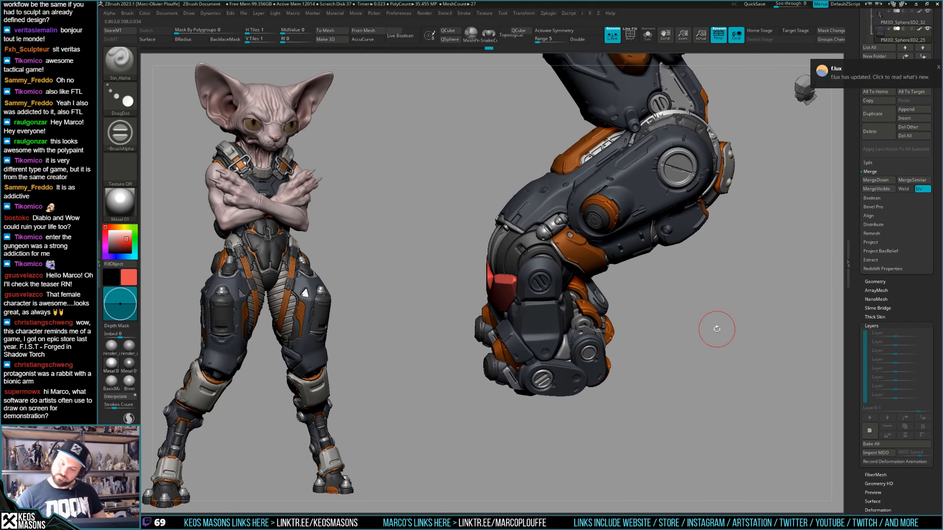
# Try restamping the double-bar alpha with another draw size and smoothing it on the arched cover.
pyautogui.press('ctrl')
pyautogui.moveTo(538, 304)
pyautogui.keyDown('ctrl'); pyautogui.mouseDown(button='right')
pyautogui.moveTo(516, 293)
pyautogui.moveTo(552, 285)
pyautogui.mouseUp(button='right'); pyautogui.keyUp('ctrl')
pyautogui.press('space')
pyautogui.press('space')
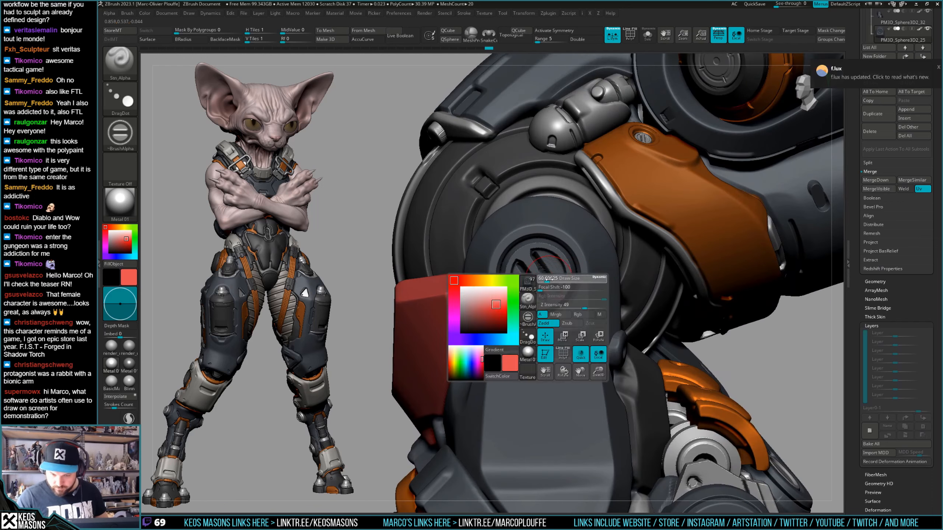
pyautogui.press('space')
pyautogui.press('shift')
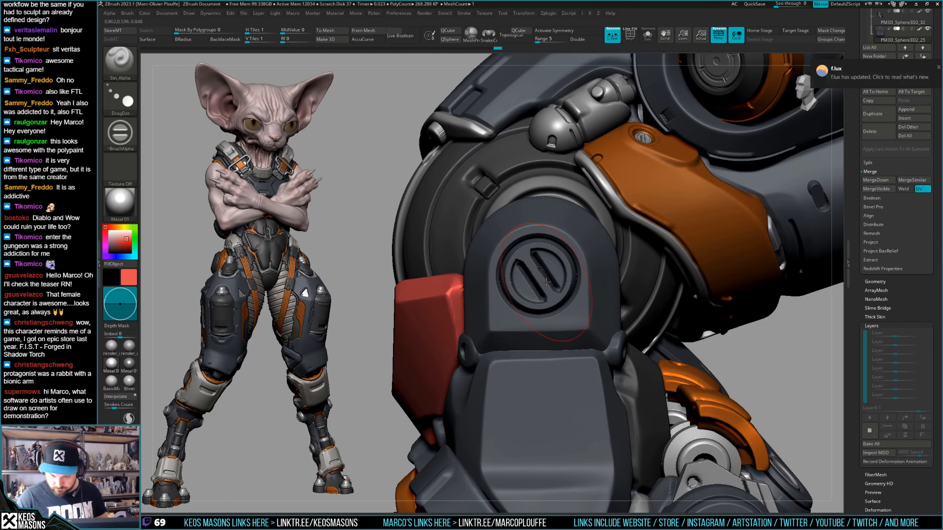
pyautogui.press('space')
pyautogui.press('ctrl')
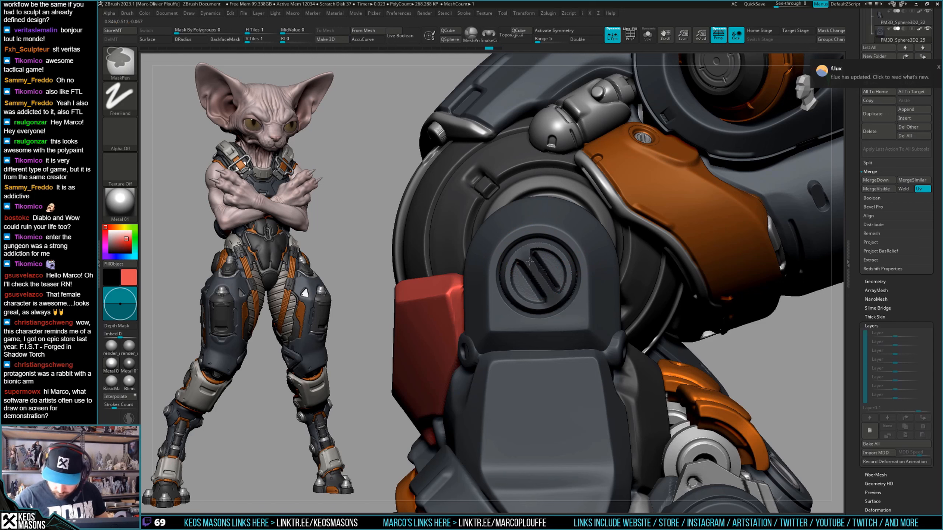
pyautogui.press('space')
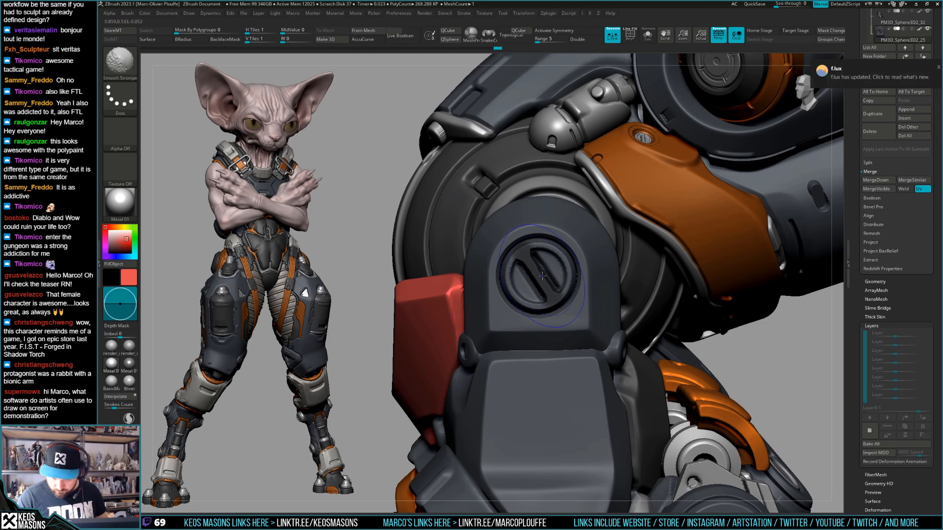
pyautogui.hotkey('ctrl', 'z')
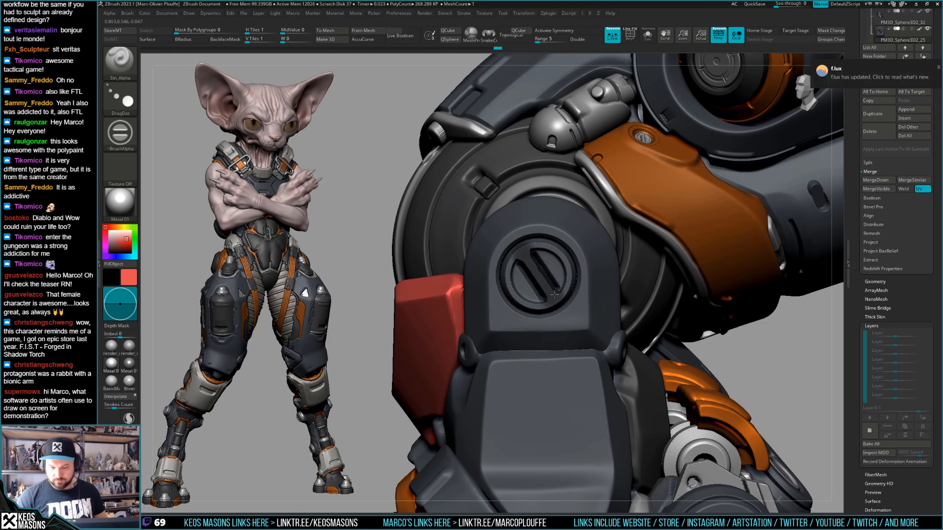
# Undo the stamp on the isolated arched cover and subdivide its mesh to 1.073 million polygons.
pyautogui.moveTo(642, 331)
pyautogui.mouseDown(button='right')
pyautogui.moveTo(715, 357)
pyautogui.moveTo(717, 329)
pyautogui.mouseUp(button='right')
pyautogui.hotkey('alt', 's')
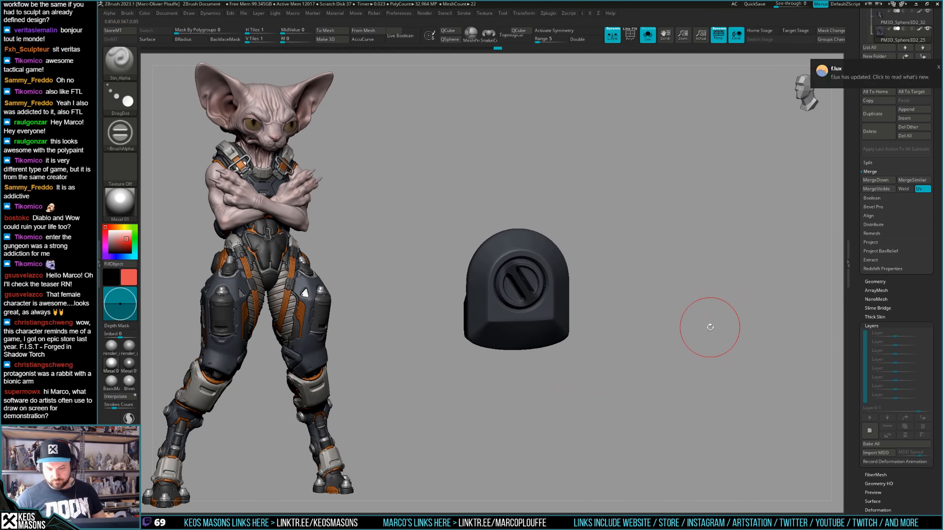
pyautogui.press('ctrl')
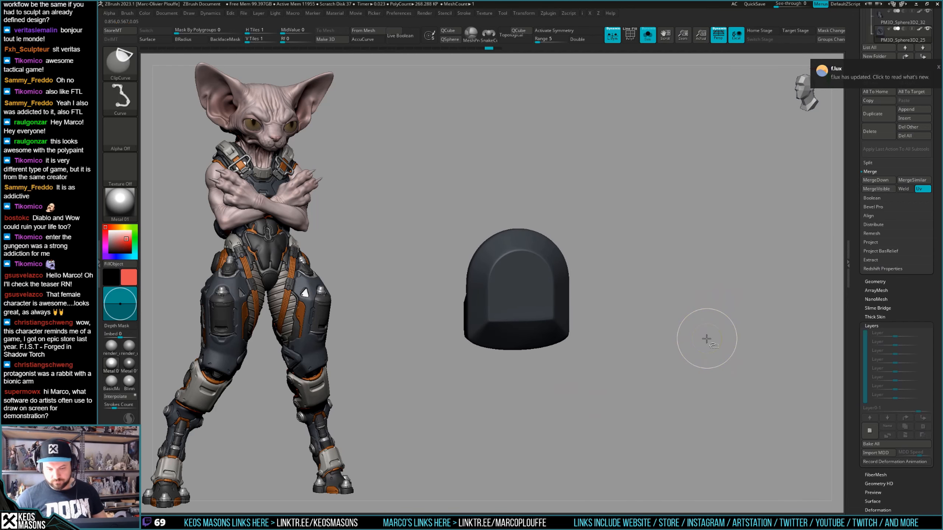
pyautogui.hotkey('ctrl', 'd')
pyautogui.hotkey('alt', 's')
# Stamp the circular double-bar alpha diagonally on the arched cover's face, replacing an unwanted upright stamp.
pyautogui.press('space')
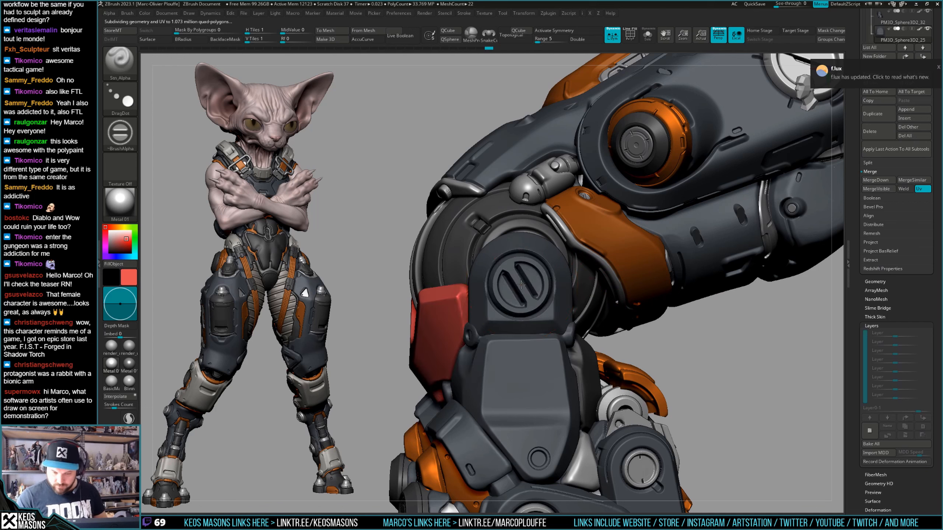
pyautogui.press('space')
pyautogui.press('ctrl')
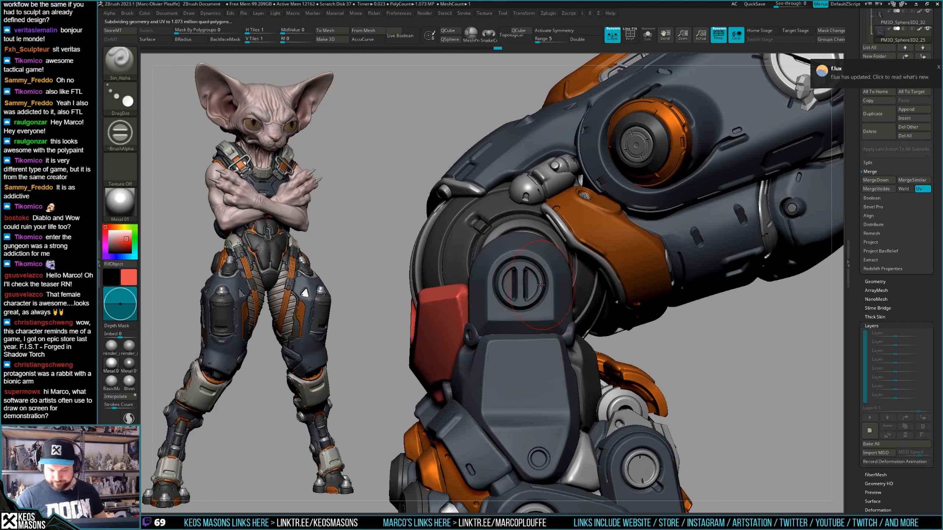
pyautogui.hotkey('ctrl', 'z')
pyautogui.moveTo(524, 289); pyautogui.dragTo(519, 284)
pyautogui.keyDown('ctrl'); pyautogui.moveTo(521, 285); pyautogui.dragTo(525, 253, button='right'); pyautogui.keyUp('ctrl')
pyautogui.hotkey('alt', 's')
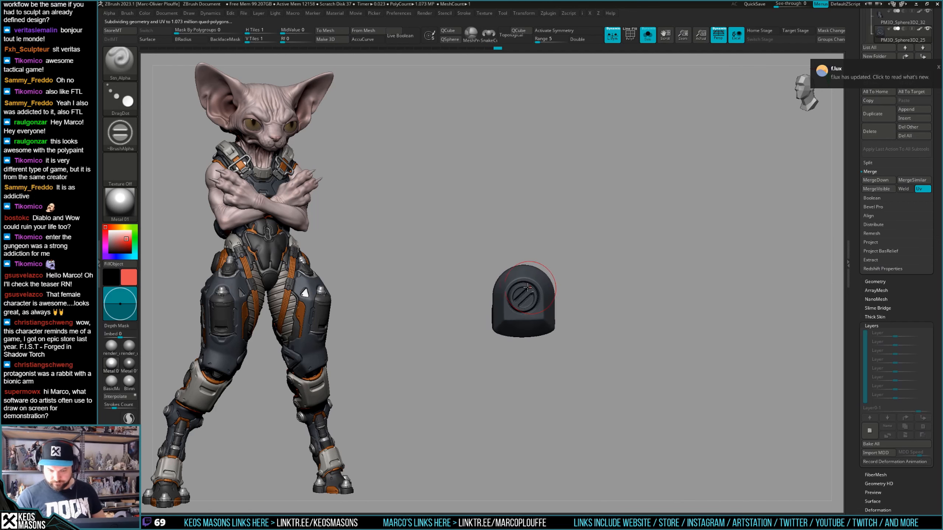
# Smooth the surfaces between the slots inside the stamped ring on the isolated arched cover.
pyautogui.keyDown('ctrl'); pyautogui.moveTo(528, 289); pyautogui.dragTo(532, 321, button='right'); pyautogui.keyUp('ctrl')
pyautogui.press('shift')
pyautogui.press('space')
pyautogui.press('ctrl')
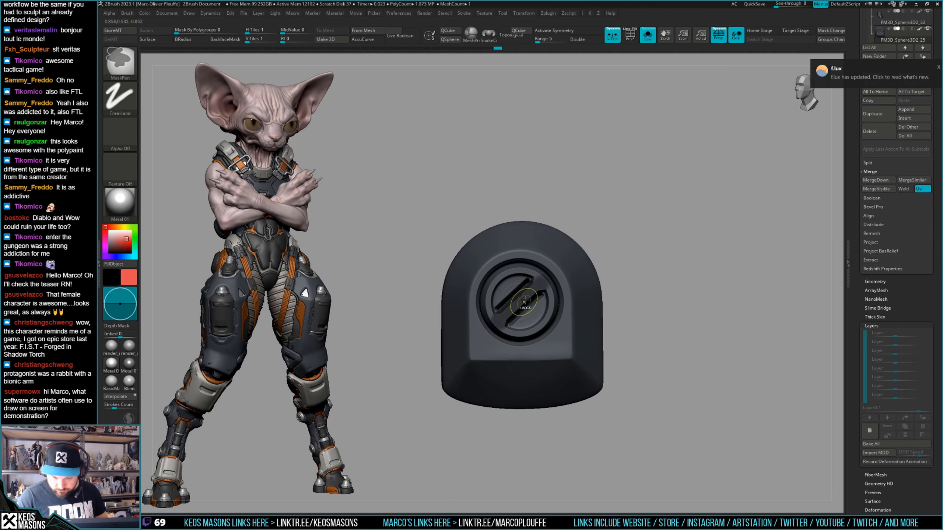
pyautogui.press('space')
pyautogui.moveTo(525, 301)
pyautogui.mouseDown()
pyautogui.moveTo(547, 301)
pyautogui.moveTo(506, 318)
pyautogui.moveTo(539, 309)
pyautogui.mouseUp()
pyautogui.keyDown('shift'); pyautogui.click(522, 284); pyautogui.keyUp('shift')
pyautogui.press('space')
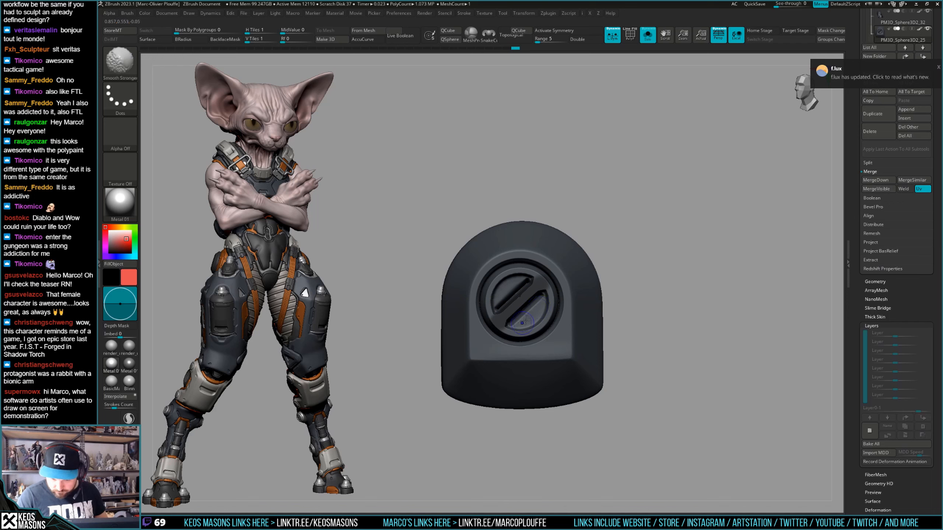
pyautogui.keyDown('shift'); pyautogui.moveTo(524, 321); pyautogui.dragTo(545, 305); pyautogui.keyUp('shift')
# Polypaint the disc inside the stamped ring red, using the standard brush with Mrgb on and Zadd off.
pyautogui.keyDown('ctrl'); pyautogui.moveTo(546, 298); pyautogui.dragTo(543, 251, button='right'); pyautogui.keyUp('ctrl')
pyautogui.moveTo(656, 394)
pyautogui.keyDown('ctrl'); pyautogui.mouseDown(button='right')
pyautogui.moveTo(654, 346)
pyautogui.moveTo(665, 346)
pyautogui.mouseUp(button='right'); pyautogui.keyUp('ctrl')
pyautogui.hotkey('alt', 's')
pyautogui.hotkey('alt', 's')
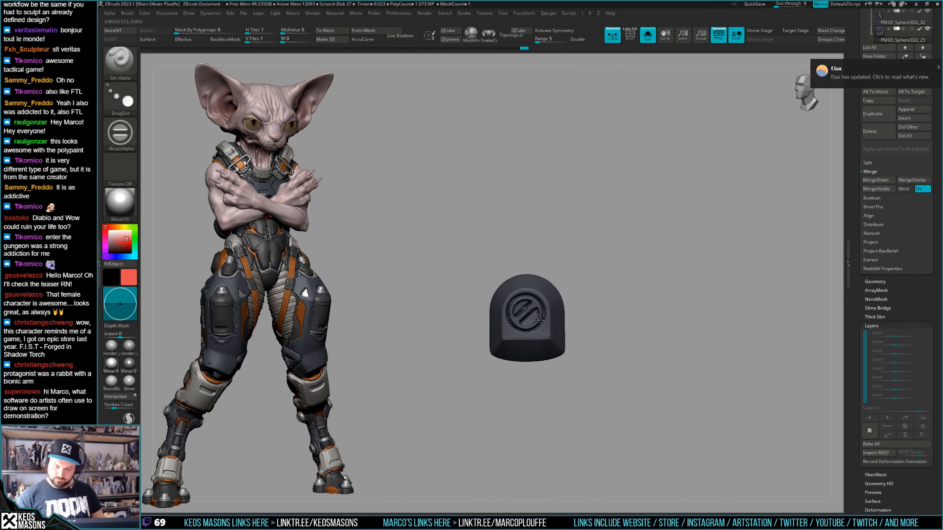
pyautogui.keyDown('ctrl'); pyautogui.moveTo(541, 320); pyautogui.dragTo(550, 346, button='right'); pyautogui.keyUp('ctrl')
pyautogui.press('b')
pyautogui.click(522, 272)
pyautogui.press('space')
pyautogui.click(606, 317)
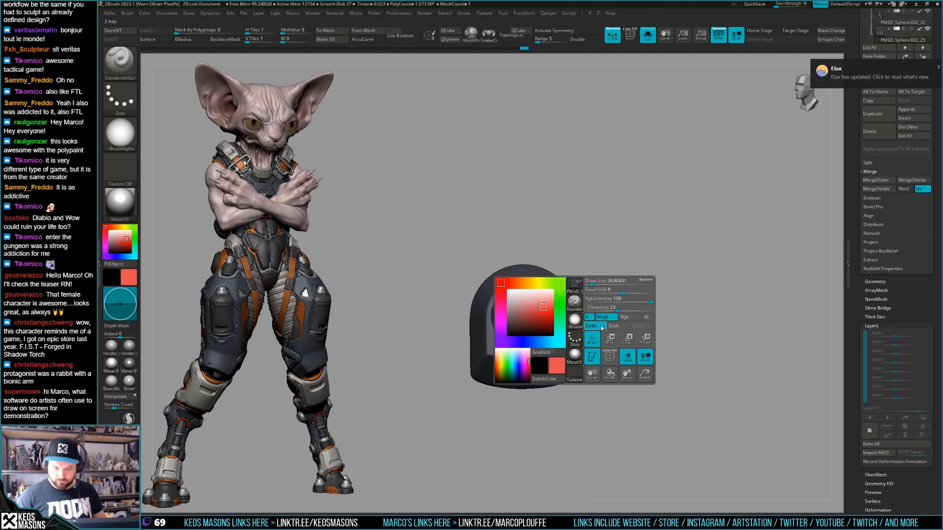
pyautogui.click(601, 328)
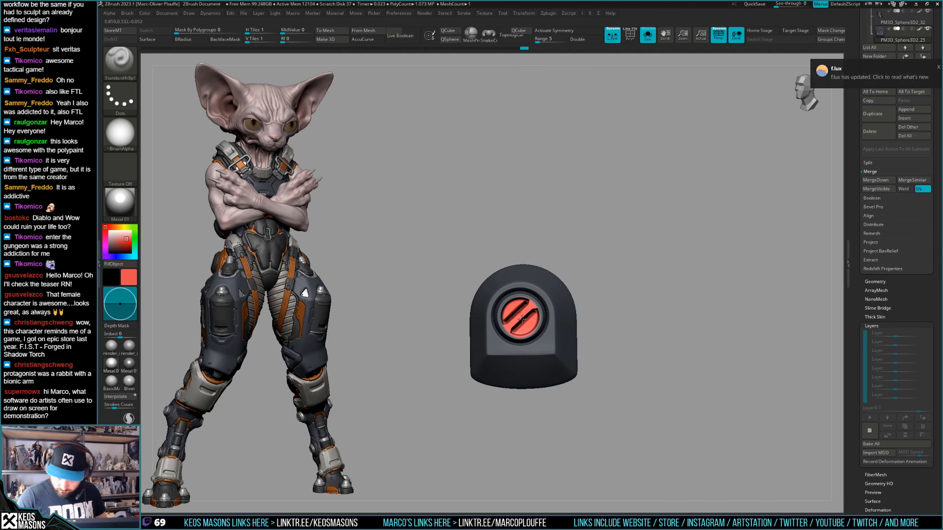
pyautogui.press('space')
pyautogui.hotkey('alt', 's')
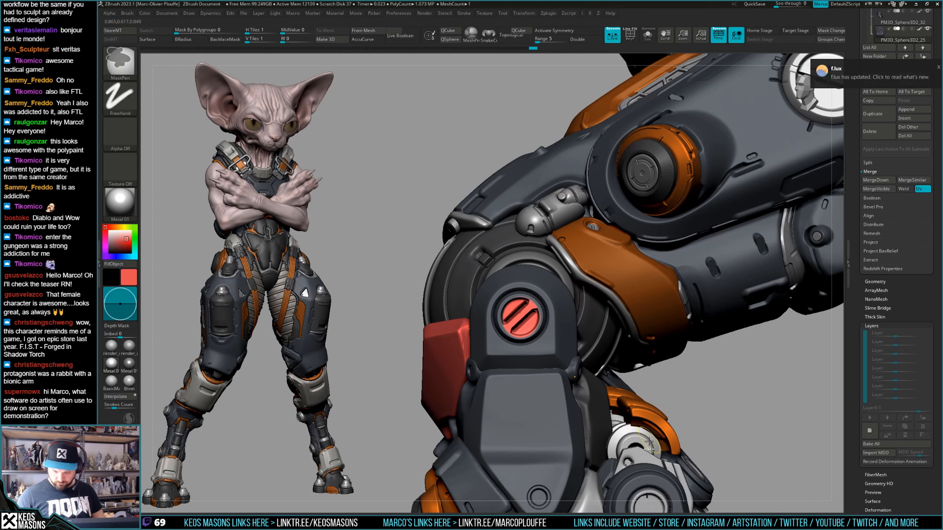
# Replace the red paint on the disc inside the arched cover's stamped ring with a light grey fill.
pyautogui.hotkey('ctrl', 'z')
pyautogui.press('c')
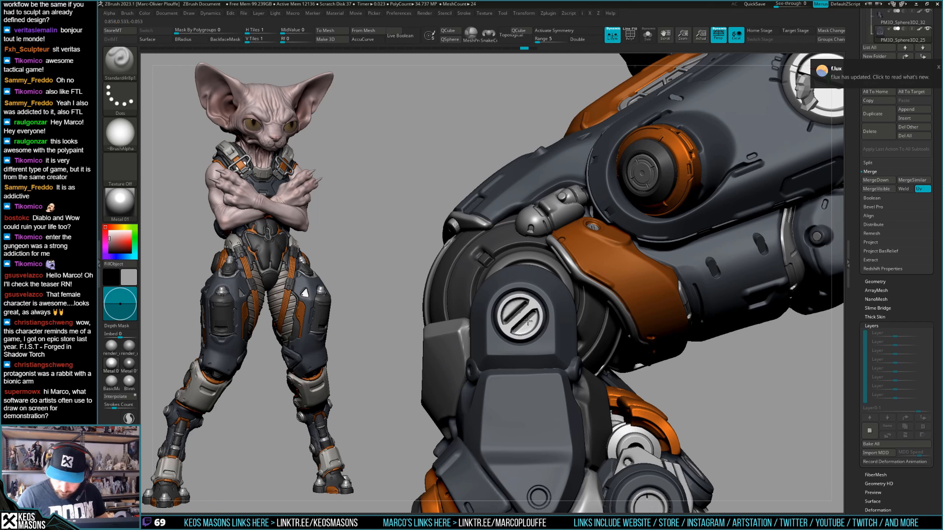
pyautogui.moveTo(516, 319); pyautogui.dragTo(512, 314, button='right')
pyautogui.hotkey('ctrl', 'f')
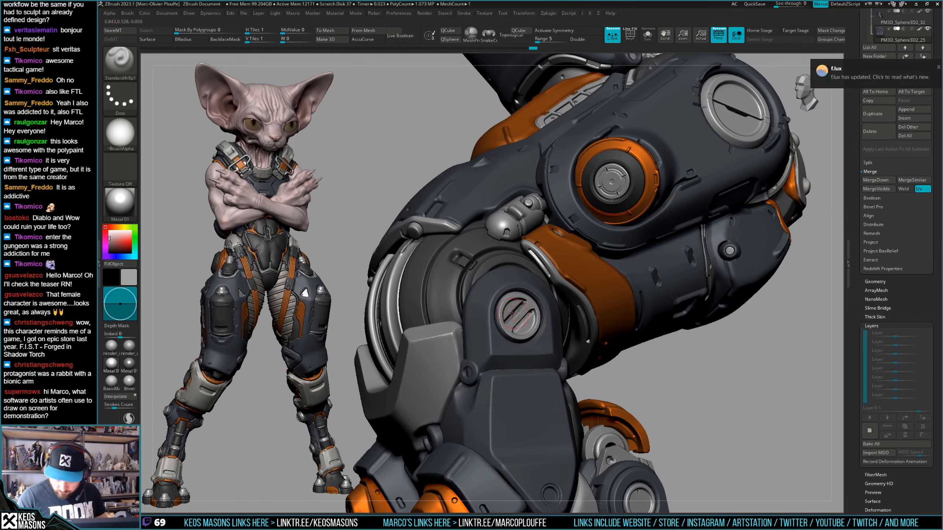
pyautogui.rightClick(508, 303)
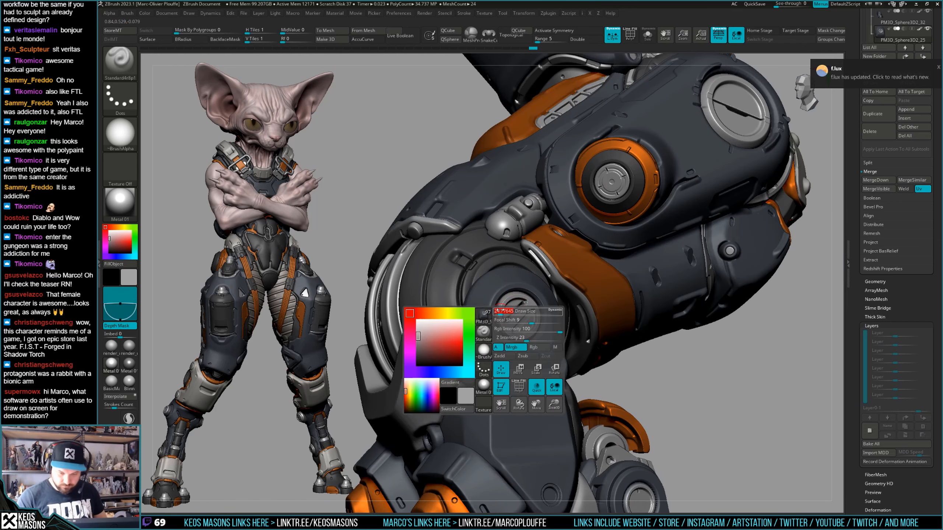
pyautogui.moveTo(507, 315)
pyautogui.mouseDown(button='right')
pyautogui.moveTo(530, 336)
pyautogui.moveTo(550, 303)
pyautogui.moveTo(638, 367)
pyautogui.moveTo(641, 359)
pyautogui.moveTo(638, 378)
pyautogui.mouseUp(button='right')
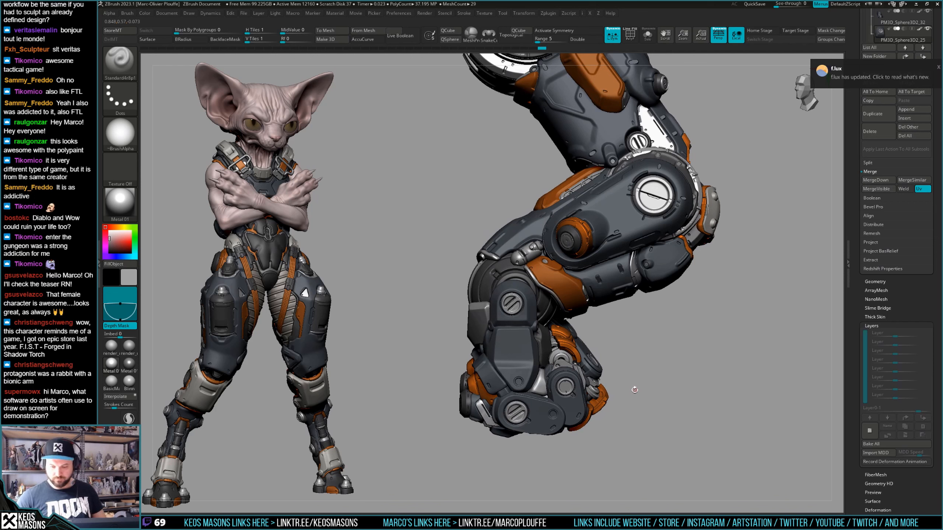
# Fill the angular knuckle plate beside the arched cover orange, and reselect the arched cover.
pyautogui.moveTo(634, 389)
pyautogui.mouseDown(button='right')
pyautogui.moveTo(645, 373)
pyautogui.moveTo(637, 384)
pyautogui.moveTo(636, 349)
pyautogui.moveTo(613, 385)
pyautogui.moveTo(613, 398)
pyautogui.moveTo(626, 395)
pyautogui.mouseUp(button='right')
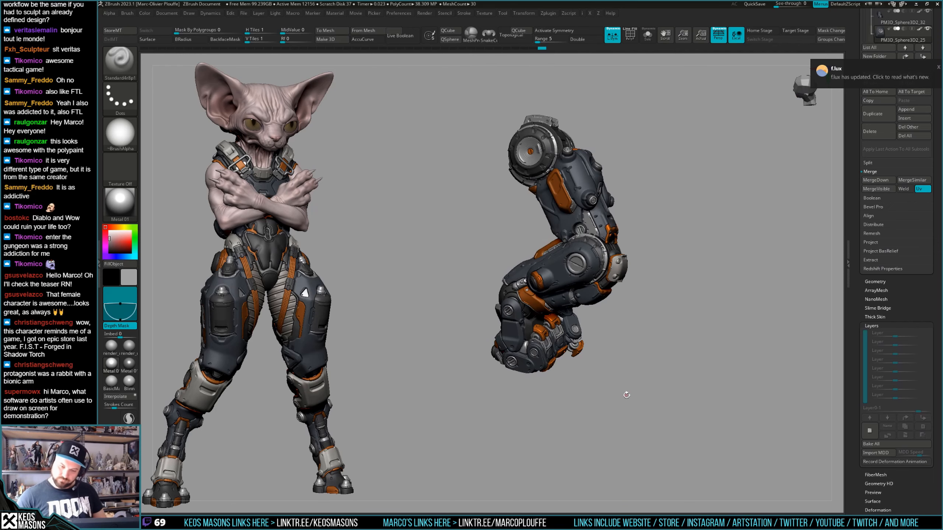
pyautogui.keyDown('ctrl'); pyautogui.moveTo(616, 356); pyautogui.dragTo(627, 427, button='right'); pyautogui.keyUp('ctrl')
pyautogui.moveTo(625, 385); pyautogui.dragTo(615, 380, button='right')
pyautogui.keyDown('alt'); pyautogui.moveTo(557, 351); pyautogui.dragTo(553, 313, button='right'); pyautogui.keyUp('alt')
pyautogui.moveTo(553, 313); pyautogui.dragTo(542, 315, button='right')
pyautogui.keyDown('alt'); pyautogui.click(478, 292); pyautogui.keyUp('alt')
pyautogui.hotkey('ctrl', 'z')
pyautogui.moveTo(554, 348)
pyautogui.mouseDown(button='right')
pyautogui.moveTo(538, 327)
pyautogui.moveTo(566, 297)
pyautogui.moveTo(558, 292)
pyautogui.moveTo(557, 310)
pyautogui.mouseUp(button='right')
pyautogui.hotkey('ctrl', 'q')
pyautogui.hotkey('ctrl', 'q')
pyautogui.keyDown('alt'); pyautogui.click(564, 297); pyautogui.keyUp('alt')
# Stamp a notched block alpha at the centre of the arched cover's lower edge, replacing a first stamp of another size.
pyautogui.press('space')
pyautogui.click(528, 358)
pyautogui.press('space')
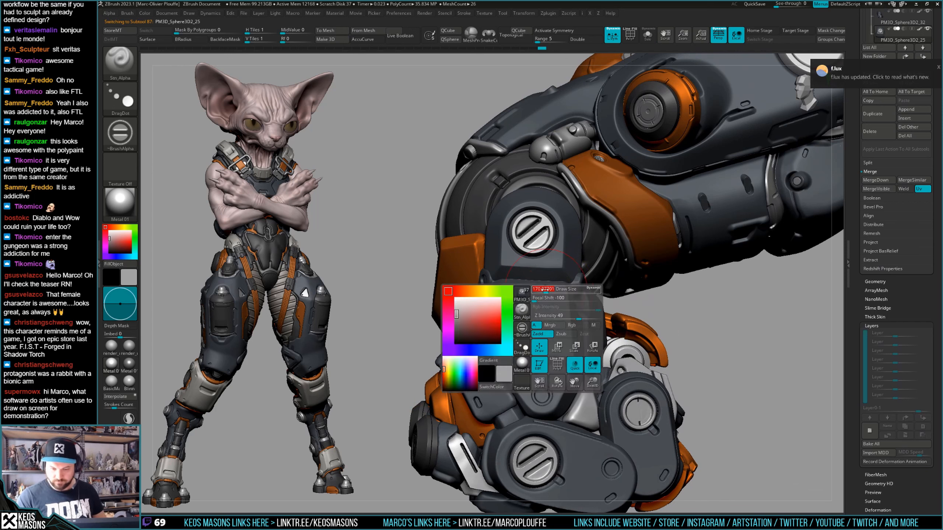
pyautogui.press('a')
pyautogui.click(567, 311)
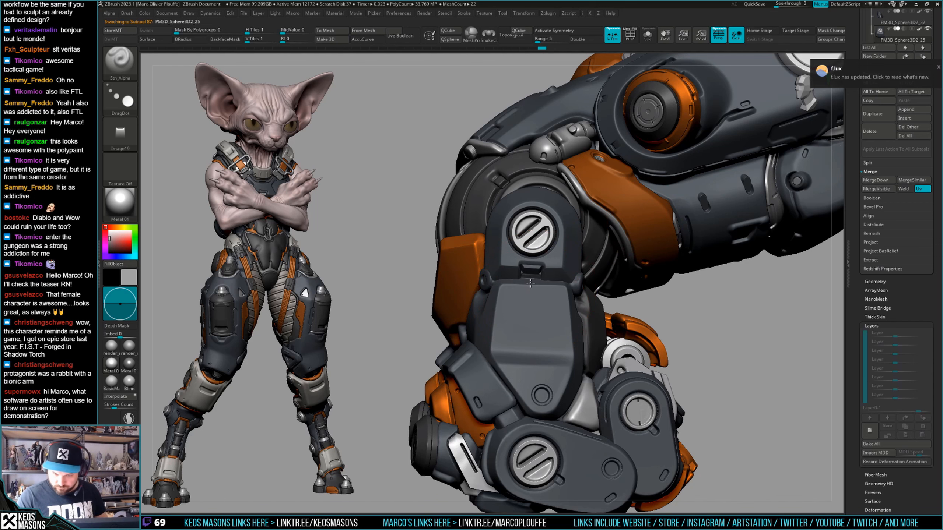
pyautogui.moveTo(533, 310); pyautogui.dragTo(542, 314, button='right')
pyautogui.hotkey('ctrl', 'z')
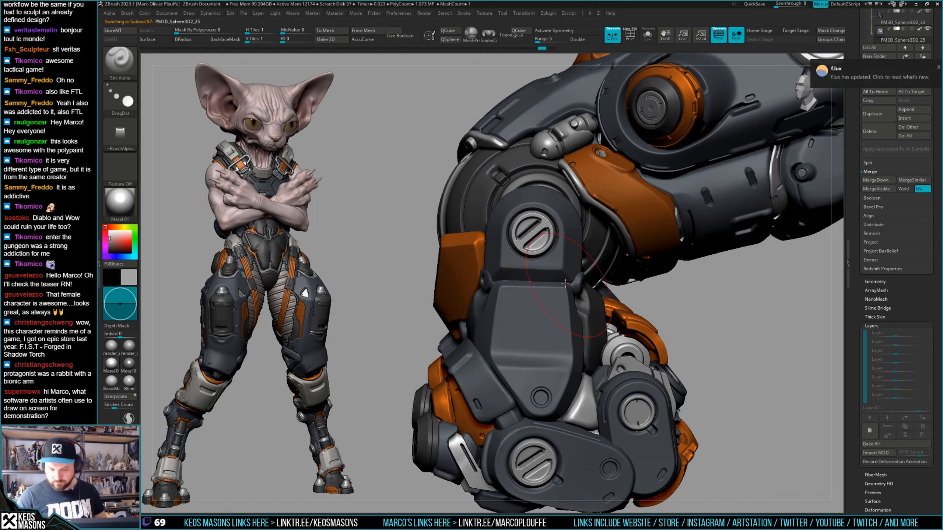
pyautogui.press('space')
pyautogui.moveTo(536, 315); pyautogui.dragTo(541, 315)
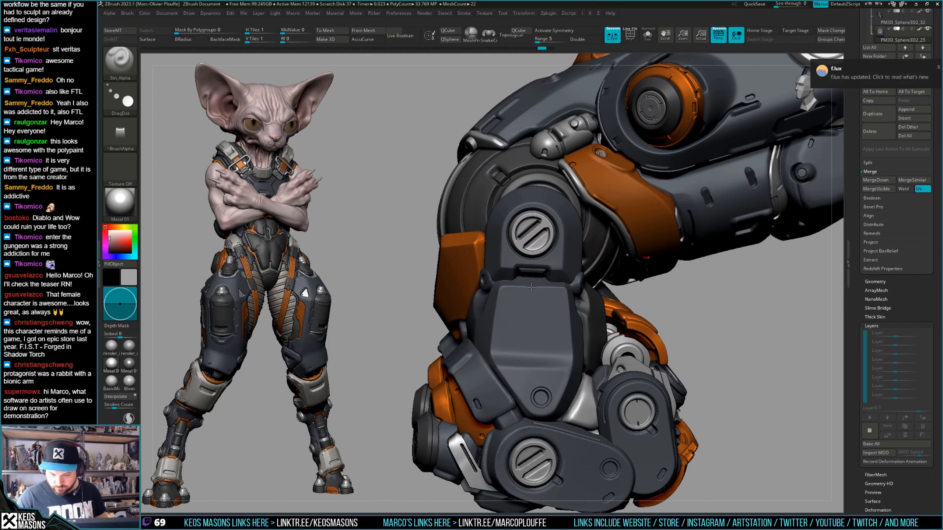
pyautogui.moveTo(532, 288)
pyautogui.mouseDown(button='right')
pyautogui.moveTo(539, 283)
pyautogui.moveTo(534, 292)
pyautogui.mouseUp(button='right')
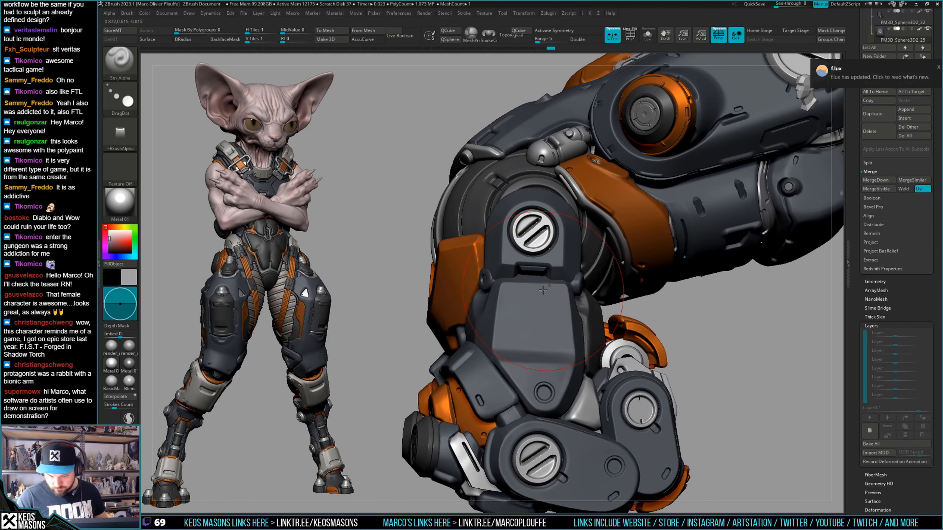
# Smooth the surface around the stamped notch on the arched cover's lower edge.
pyautogui.keyDown('shift'); pyautogui.moveTo(531, 291); pyautogui.dragTo(533, 297); pyautogui.keyUp('shift')
pyautogui.keyDown('ctrl'); pyautogui.moveTo(533, 298); pyautogui.dragTo(537, 265, button='right'); pyautogui.keyUp('ctrl')
pyautogui.moveTo(538, 294); pyautogui.dragTo(548, 313, button='right')
pyautogui.moveTo(694, 308)
pyautogui.mouseDown()
pyautogui.moveTo(663, 294)
pyautogui.moveTo(573, 300)
pyautogui.moveTo(556, 326)
pyautogui.moveTo(552, 314)
pyautogui.mouseUp()
pyautogui.hotkey('shift', 'alt', 's')
pyautogui.hotkey('shift', 'alt', 's')
pyautogui.keyDown('ctrl'); pyautogui.moveTo(552, 314); pyautogui.dragTo(556, 311, button='right'); pyautogui.keyUp('ctrl')
# Switch to the Orb_Cracks brush and adjust its draw size.
pyautogui.press('x')
pyautogui.click(577, 275)
pyautogui.press('space')
pyautogui.moveTo(508, 288); pyautogui.dragTo(498, 288)
pyautogui.moveTo(468, 285)
pyautogui.mouseDown(button='right')
pyautogui.moveTo(497, 287)
pyautogui.moveTo(522, 273)
pyautogui.mouseUp(button='right')
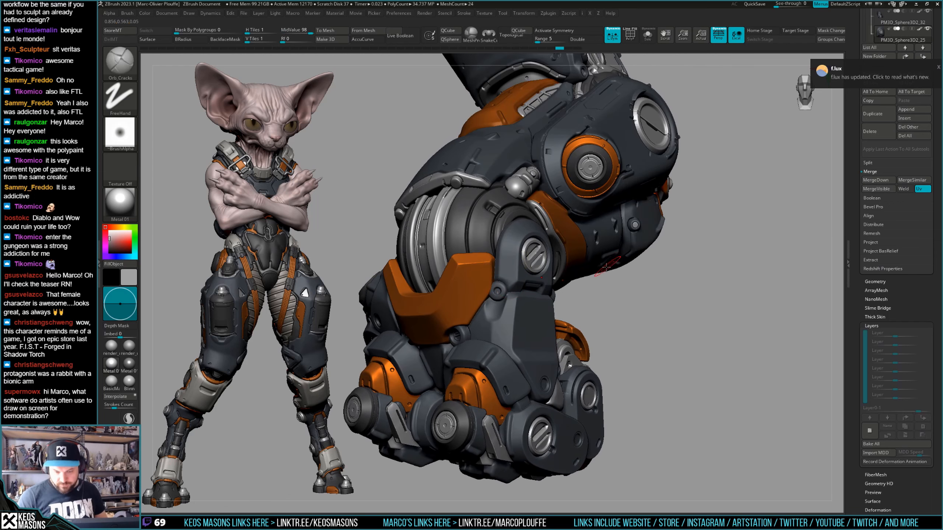
# Save the tool as megagato_18 in the megato project folder.
pyautogui.hotkey('ctrl', 's')
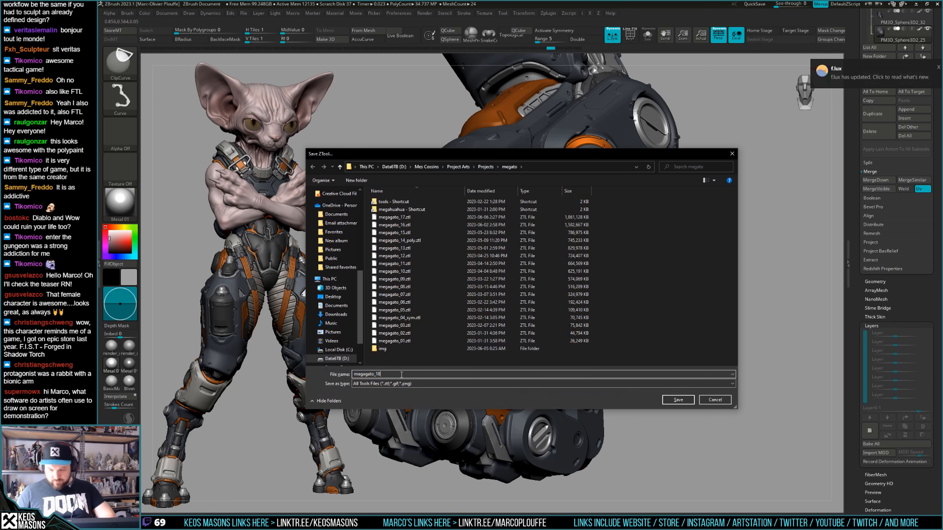
pyautogui.click(687, 401)
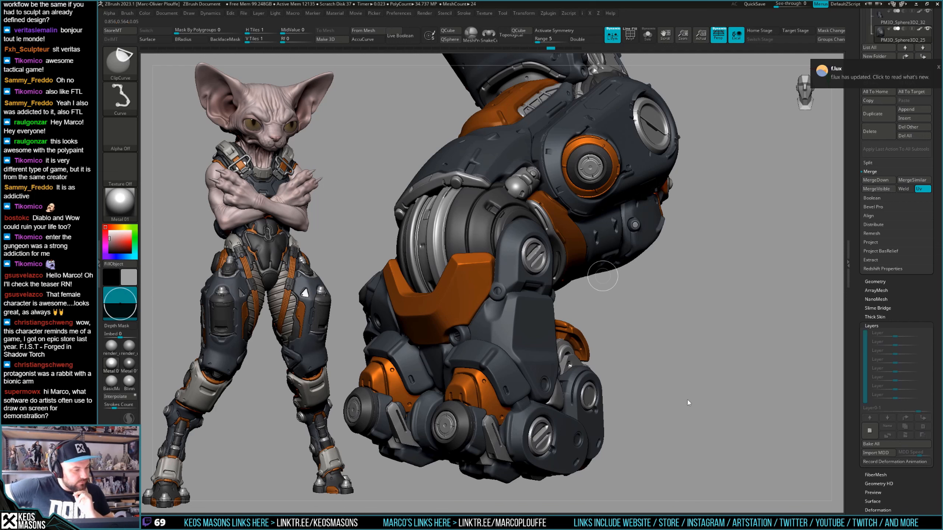
pyautogui.hotkey('ctrl', 's')
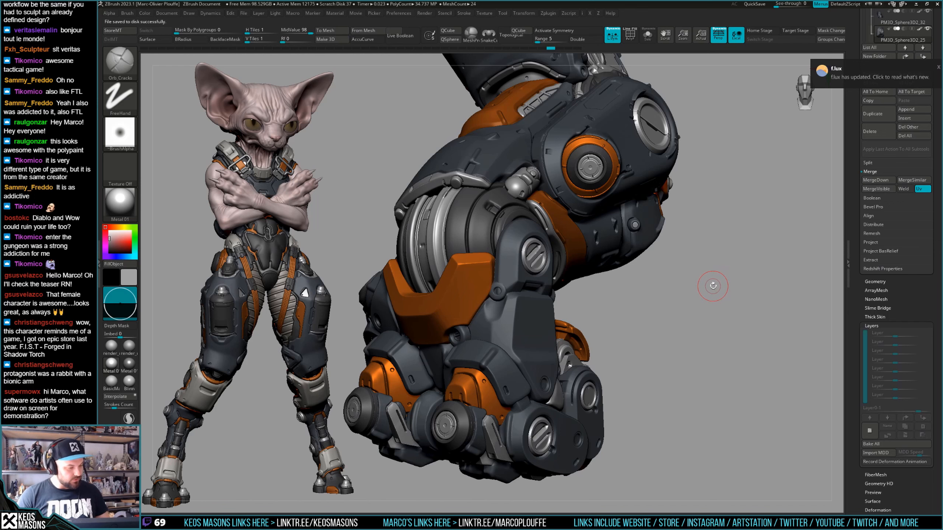
# Stamp the Image7 alpha on the palm cover's upper edge, directly below the arched cover's notch.
pyautogui.moveTo(711, 287)
pyautogui.mouseDown()
pyautogui.moveTo(565, 308)
pyautogui.moveTo(554, 318)
pyautogui.mouseUp()
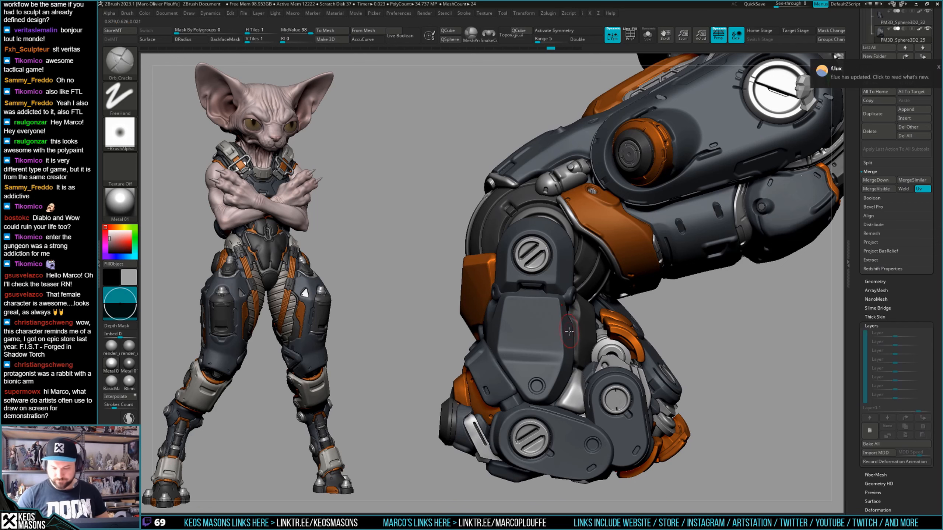
pyautogui.moveTo(571, 339); pyautogui.dragTo(566, 330, button='right')
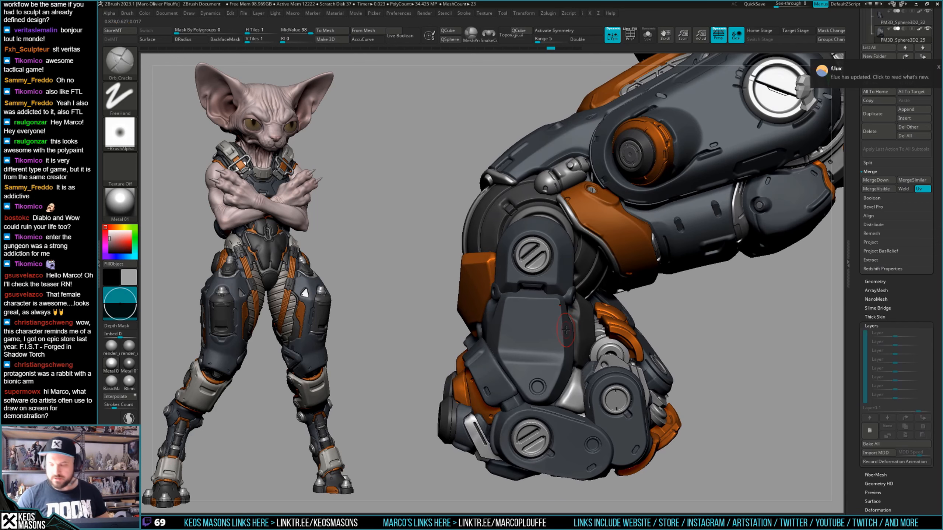
pyautogui.press('space')
pyautogui.click(558, 327)
pyautogui.press('a')
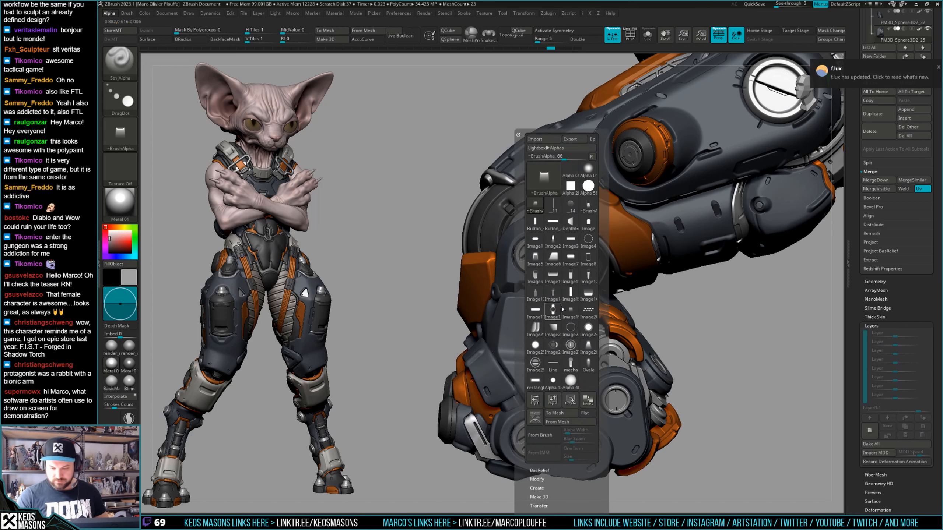
pyautogui.click(571, 257)
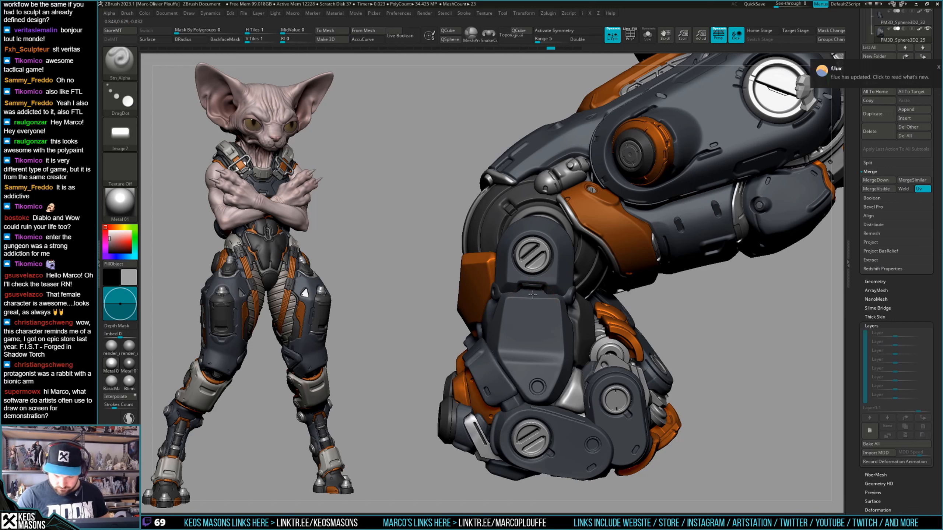
pyautogui.keyDown('alt'); pyautogui.click(533, 318); pyautogui.keyUp('alt')
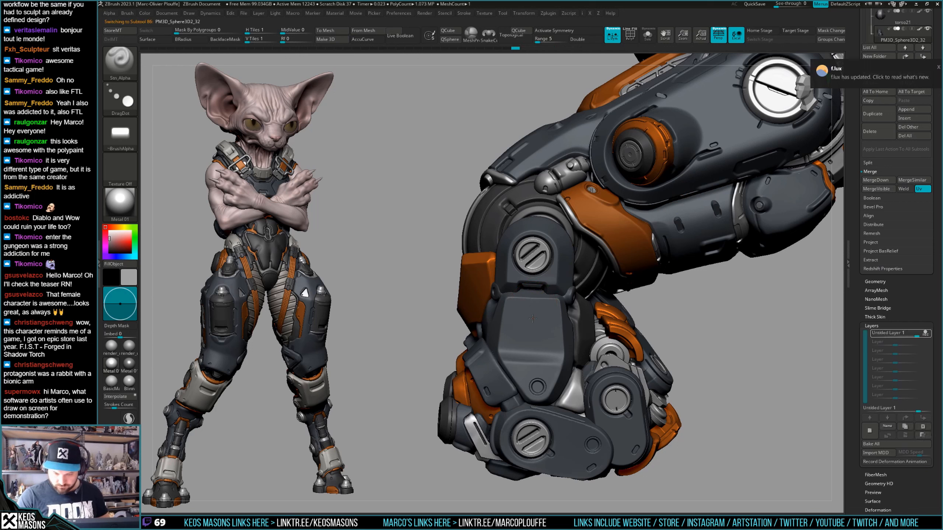
pyautogui.press('space')
pyautogui.hotkey('ctrl', 'z')
pyautogui.moveTo(532, 294); pyautogui.dragTo(530, 295)
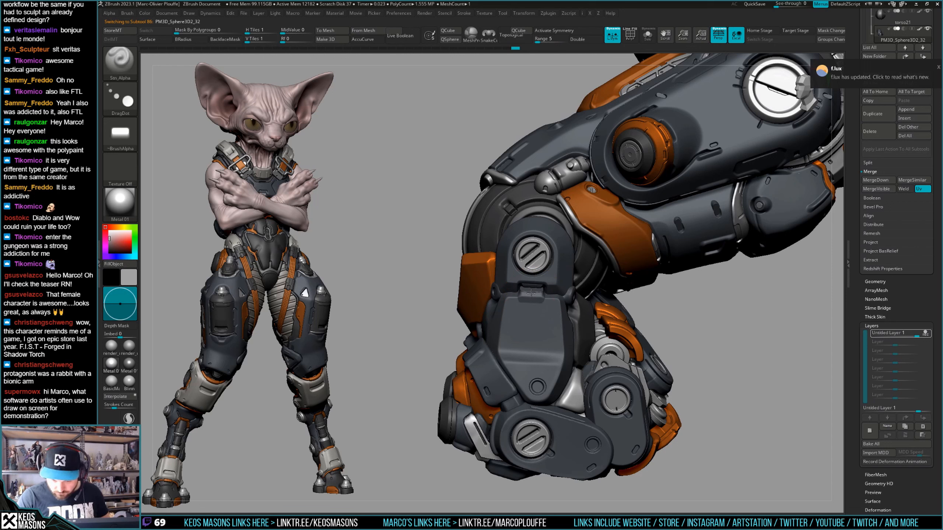
# Undo the last change on the palm cover and restamp the alpha at its upper edge.
pyautogui.moveTo(724, 353)
pyautogui.mouseDown()
pyautogui.moveTo(687, 297)
pyautogui.moveTo(674, 322)
pyautogui.mouseUp()
pyautogui.moveTo(551, 319)
pyautogui.keyDown('ctrl'); pyautogui.mouseDown(button='right')
pyautogui.moveTo(551, 347)
pyautogui.moveTo(549, 338)
pyautogui.mouseUp(button='right'); pyautogui.keyUp('ctrl')
pyautogui.hotkey('ctrl', 'z')
pyautogui.moveTo(527, 334); pyautogui.dragTo(526, 319)
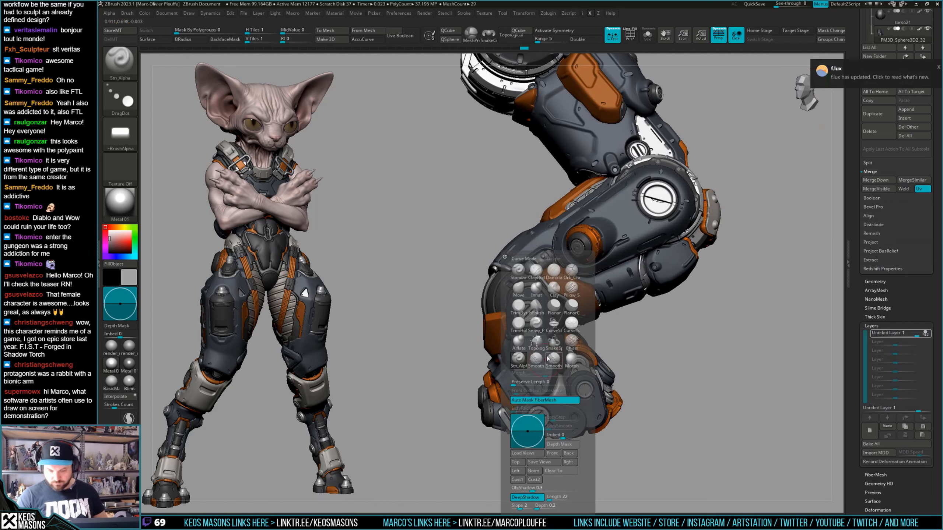
pyautogui.moveTo(543, 356)
pyautogui.mouseDown(button='right')
pyautogui.moveTo(556, 355)
pyautogui.moveTo(533, 352)
pyautogui.mouseUp(button='right')
pyautogui.press('space')
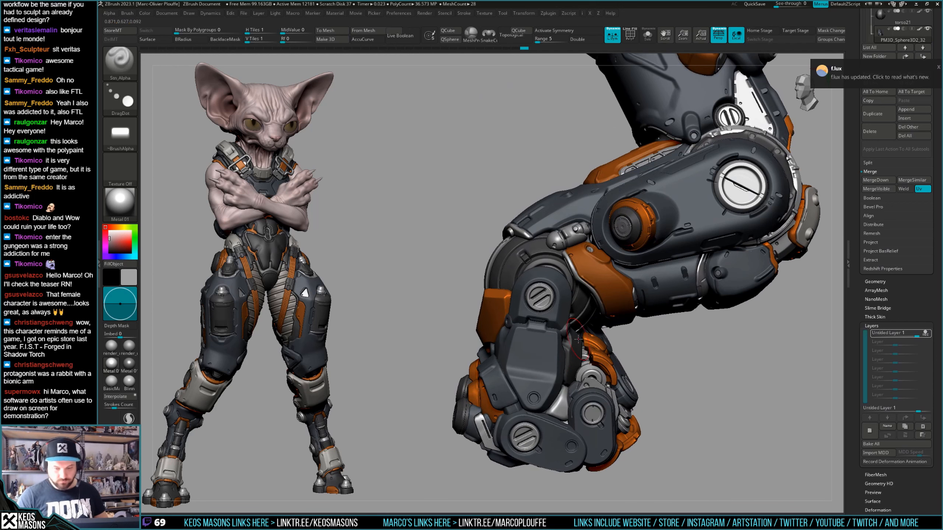
# Stamp two parallel slots on the palm cover's faceted side panel with the thin line alpha, replacing a first trial stamp.
pyautogui.press('space')
pyautogui.click(546, 305)
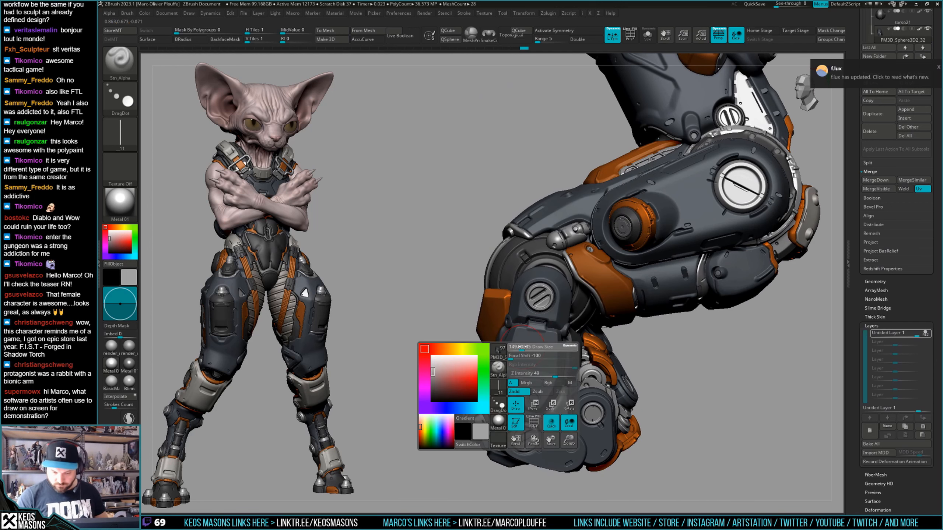
pyautogui.click(518, 348)
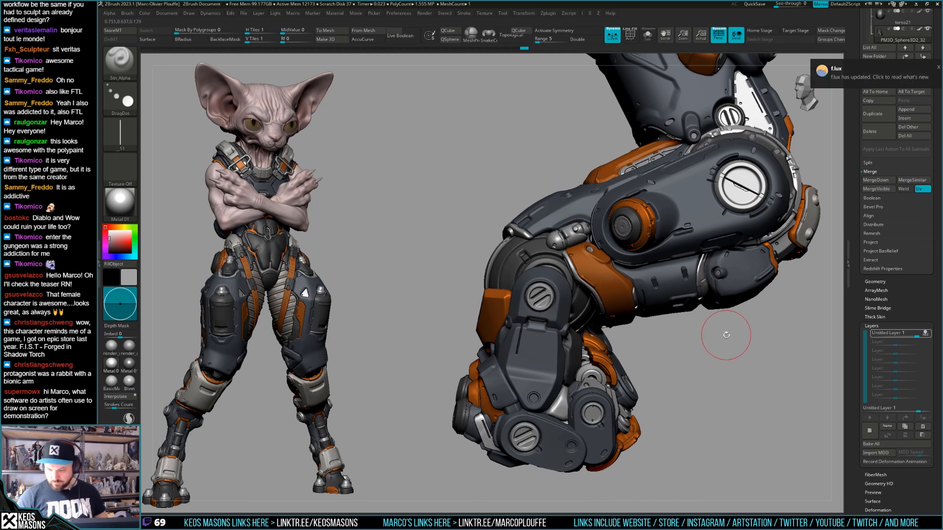
pyautogui.press('ctrl')
pyautogui.hotkey('ctrl', 'z')
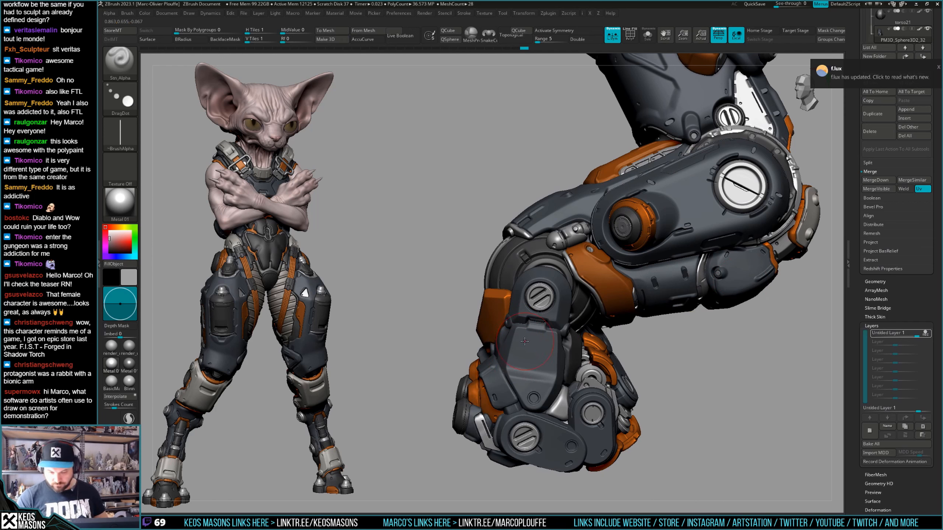
pyautogui.press('space')
pyautogui.click(527, 344)
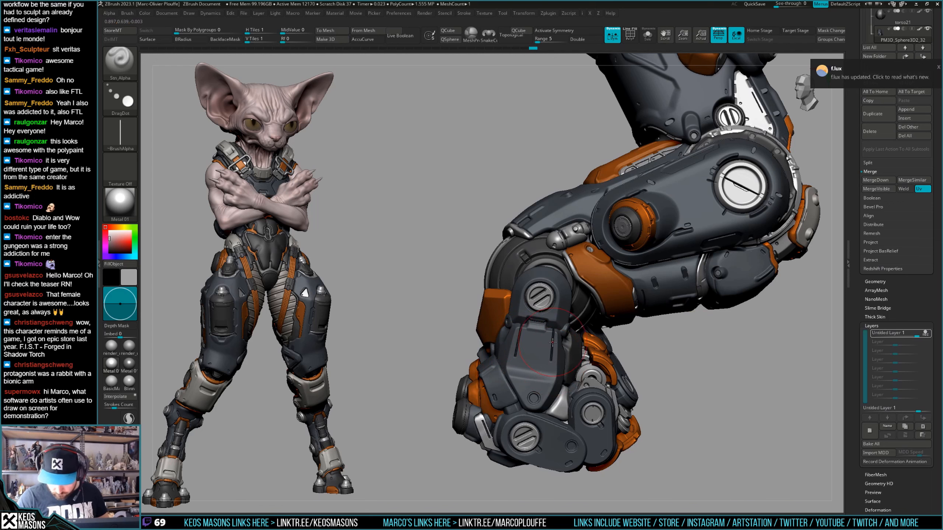
pyautogui.keyDown('ctrl'); pyautogui.moveTo(552, 343); pyautogui.dragTo(698, 349, button='right'); pyautogui.keyUp('ctrl')
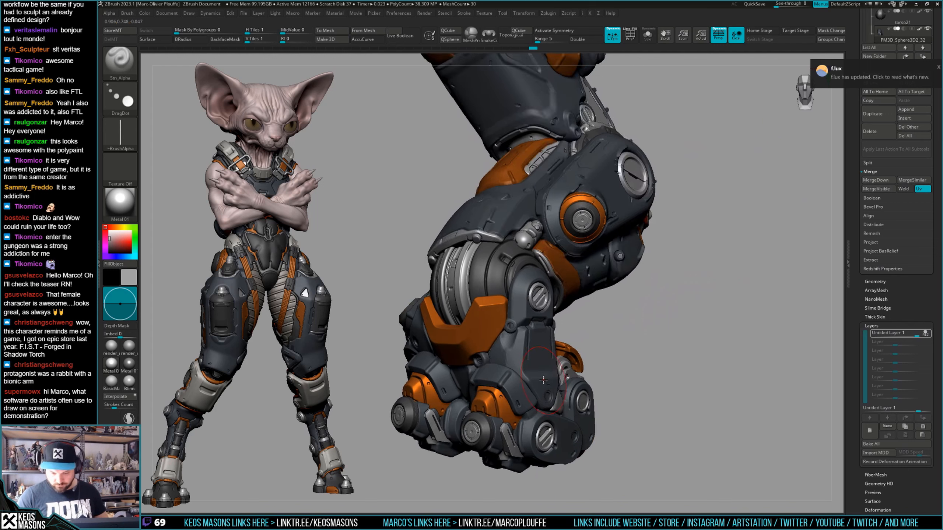
# Try a vertical slot stamp on the isolated palm cover, on the face beside the round bosses.
pyautogui.keyDown('alt'); pyautogui.moveTo(543, 380); pyautogui.dragTo(532, 356, button='right'); pyautogui.keyUp('alt')
pyautogui.hotkey('alt', 's')
pyautogui.moveTo(527, 344); pyautogui.dragTo(528, 372)
pyautogui.hotkey('alt', 's')
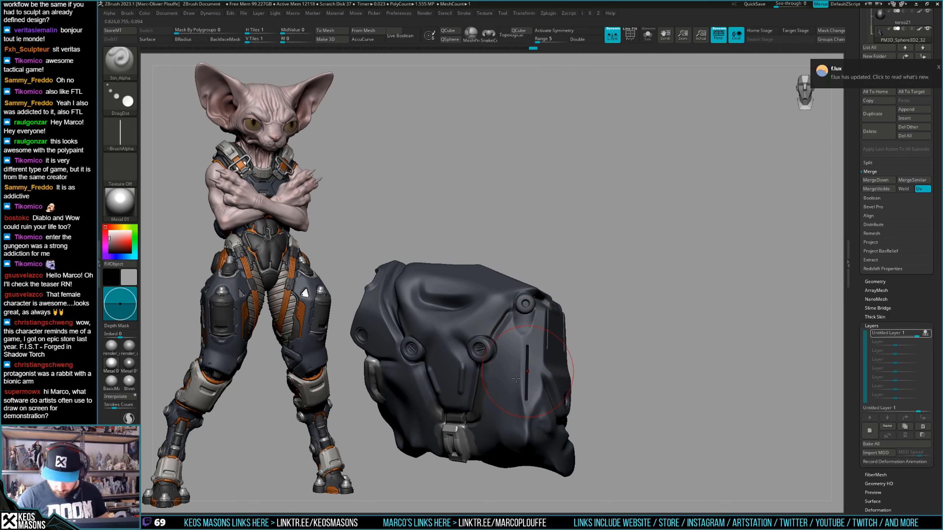
pyautogui.moveTo(516, 378); pyautogui.dragTo(709, 289, button='right')
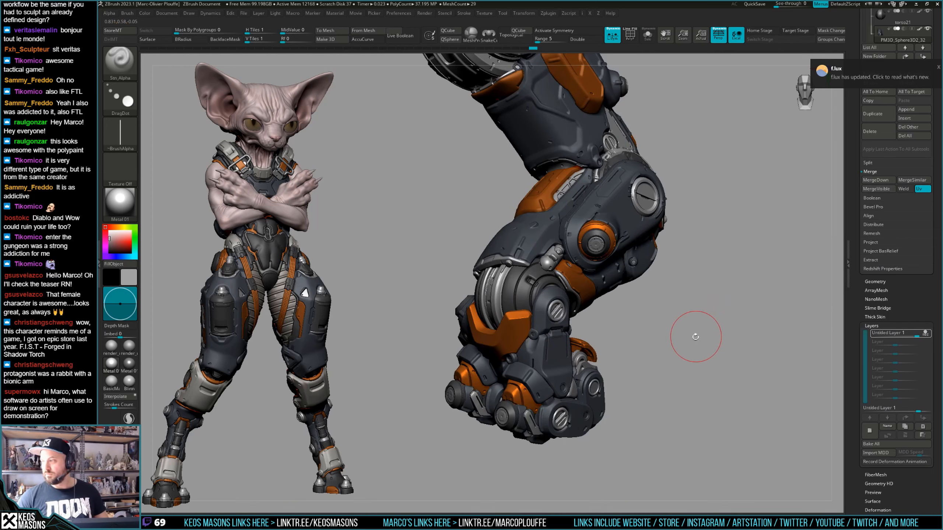
pyautogui.moveTo(695, 337)
pyautogui.mouseDown(button='right')
pyautogui.moveTo(694, 311)
pyautogui.moveTo(690, 344)
pyautogui.mouseUp(button='right')
# Undo the slot beside the round bosses and restamp it vertically on the isolated palm cover.
pyautogui.hotkey('alt', 's')
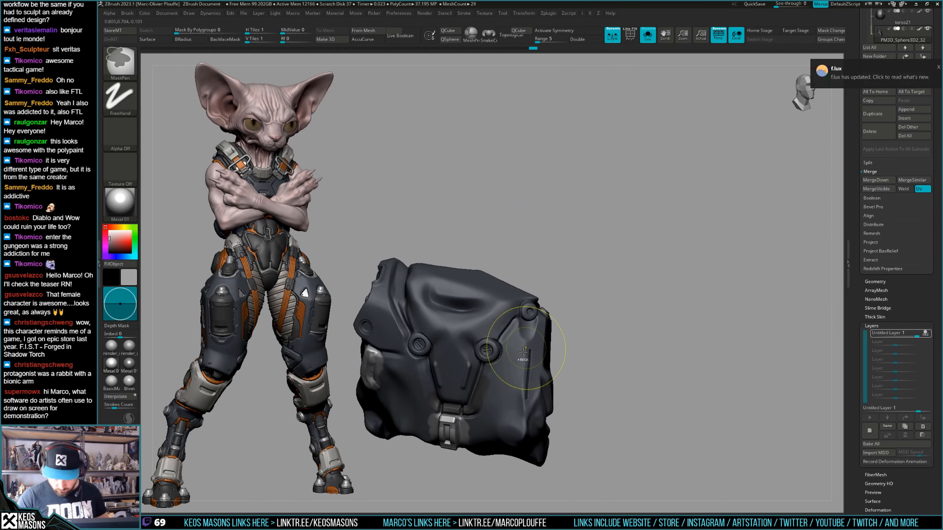
pyautogui.hotkey('ctrl', 'z')
pyautogui.moveTo(520, 356); pyautogui.dragTo(519, 362)
pyautogui.hotkey('alt', 's')
pyautogui.keyDown('alt'); pyautogui.moveTo(631, 329); pyautogui.dragTo(710, 326, button='right'); pyautogui.keyUp('alt')
pyautogui.moveTo(710, 327); pyautogui.dragTo(683, 334, button='right')
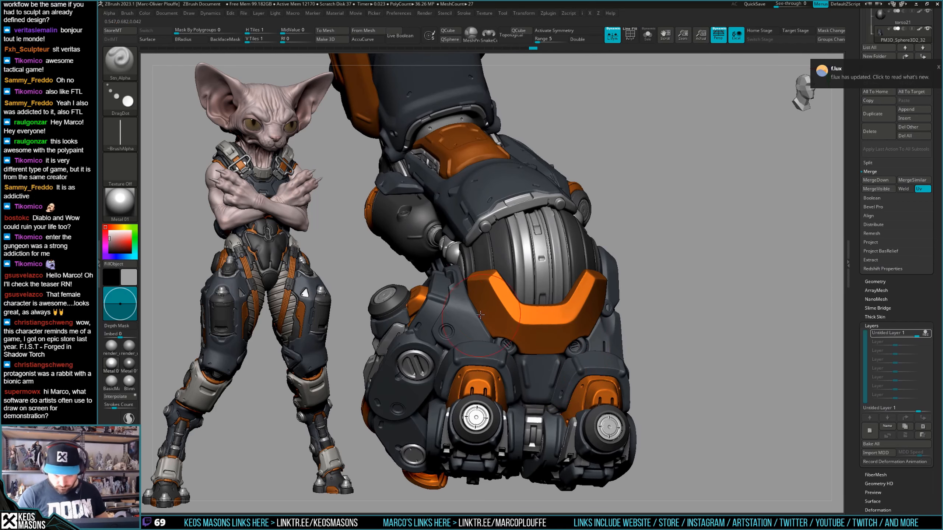
# Try a matching vertical slot on the opposite side of the isolated palm cover, across its seam.
pyautogui.hotkey('alt', 's')
pyautogui.hotkey('alt', 's')
pyautogui.hotkey('alt', 's')
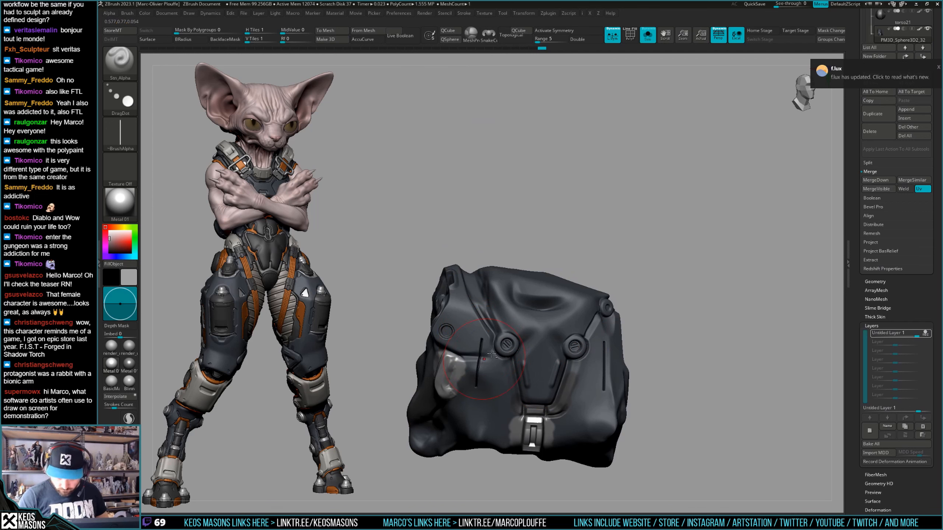
pyautogui.hotkey('alt', 's')
pyautogui.hotkey('ctrl', 'z')
pyautogui.hotkey('alt', 's')
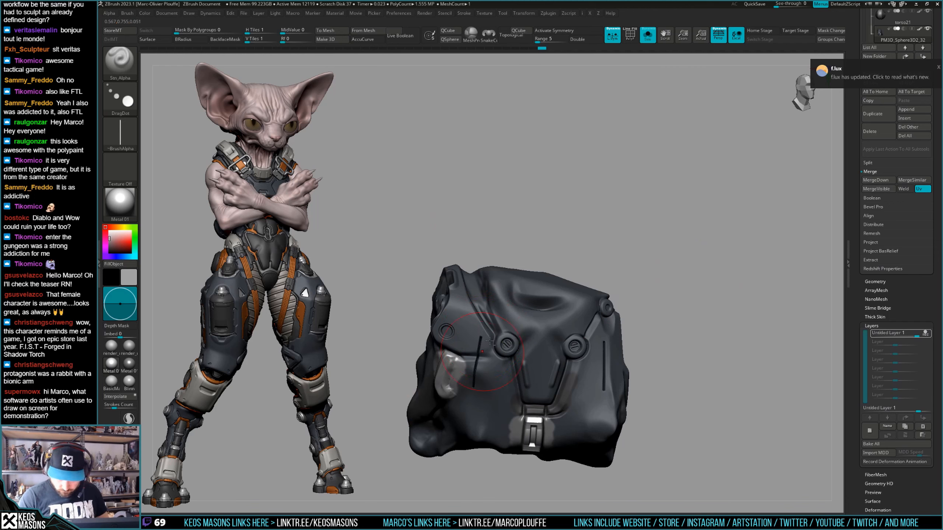
# Stamp the slot diagonally above the seam on the opposite side of the palm cover, and show the whole arm again.
pyautogui.hotkey('alt', 's')
pyautogui.moveTo(715, 253); pyautogui.dragTo(714, 282)
pyautogui.keyDown('ctrl'); pyautogui.moveTo(714, 283); pyautogui.dragTo(704, 282, button='right'); pyautogui.keyUp('ctrl')
pyautogui.hotkey('alt', 's')
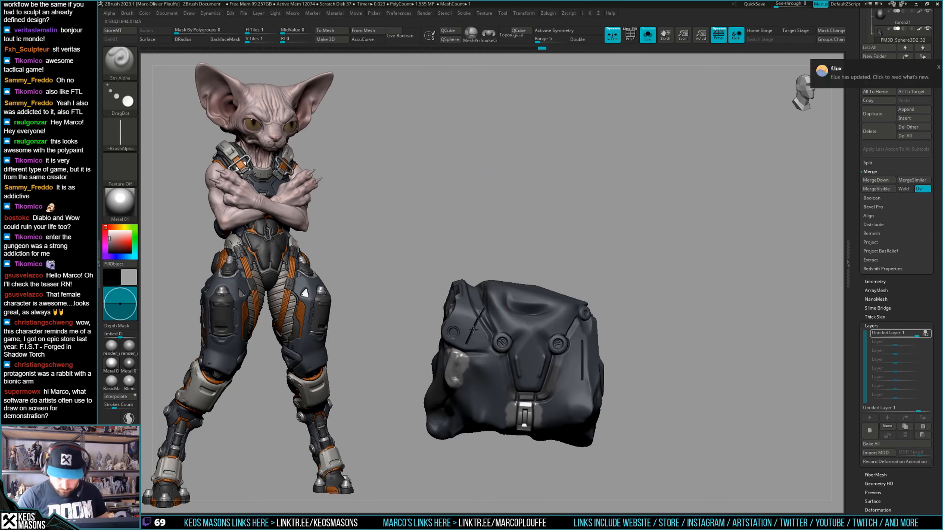
pyautogui.hotkey('alt', 's')
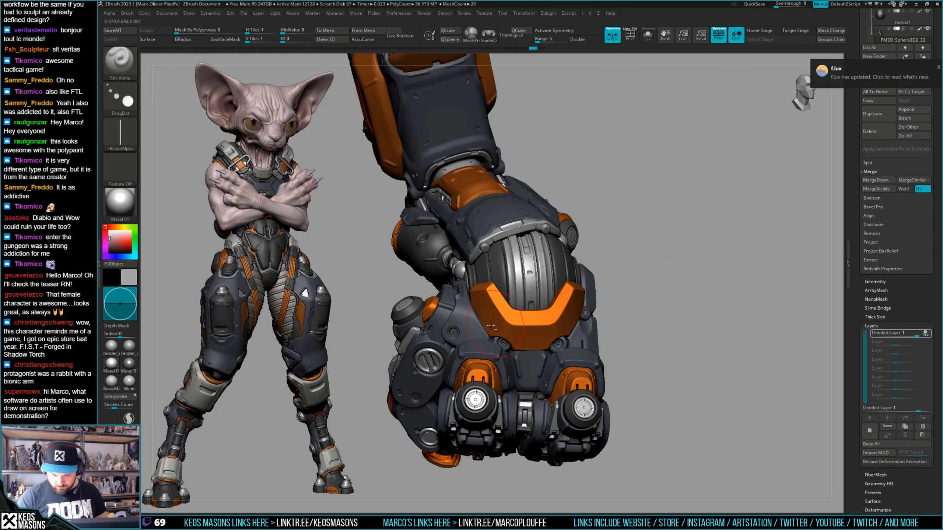
# Stamp the rounded-rectangle alpha on the palm cover's central panel, between the two round bosses below the orange guard.
pyautogui.hotkey('alt', 's')
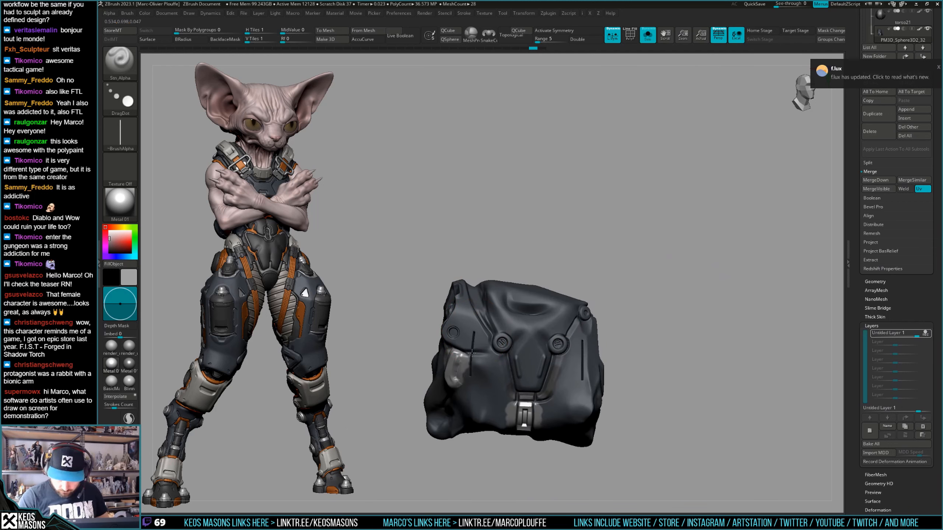
pyautogui.hotkey('alt', 's')
pyautogui.moveTo(707, 273); pyautogui.dragTo(694, 296)
pyautogui.keyDown('ctrl'); pyautogui.moveTo(694, 296); pyautogui.dragTo(693, 330, button='right'); pyautogui.keyUp('ctrl')
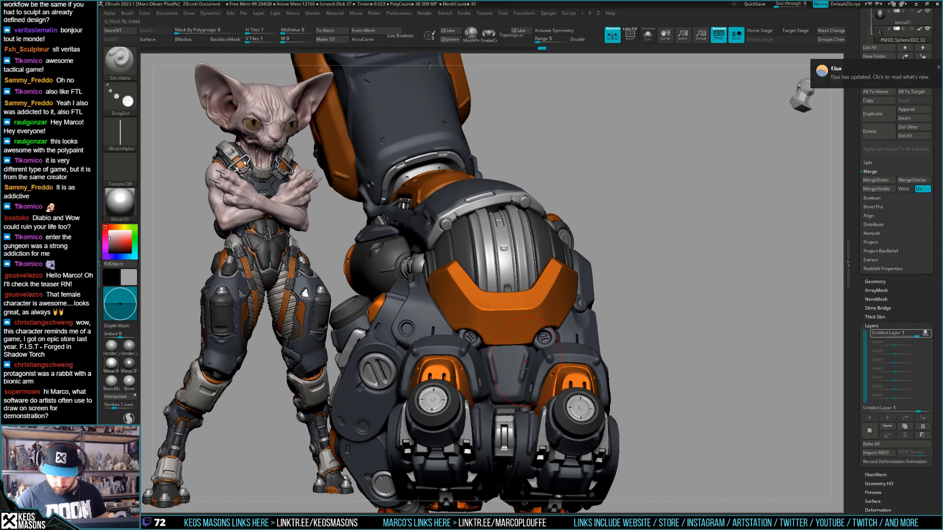
pyautogui.moveTo(524, 369)
pyautogui.mouseDown(button='right')
pyautogui.moveTo(521, 355)
pyautogui.moveTo(524, 365)
pyautogui.mouseUp(button='right')
pyautogui.press('F2')
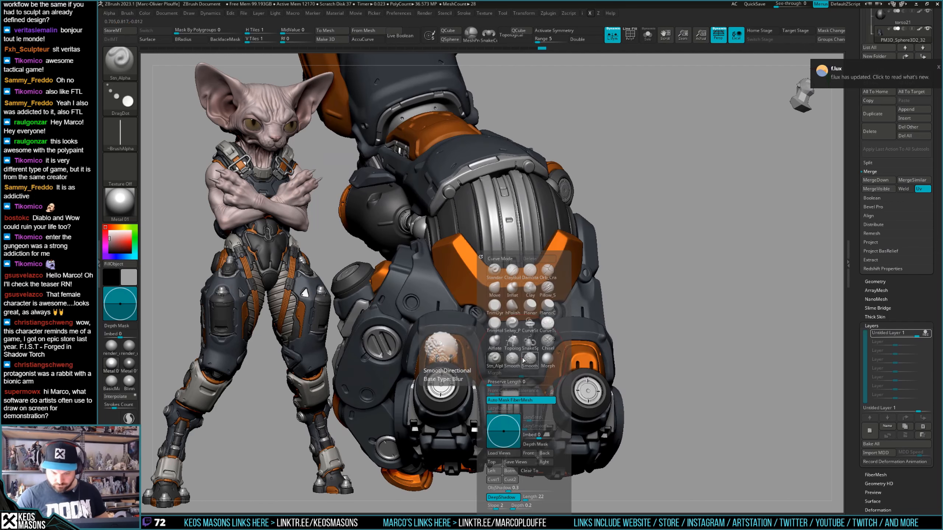
pyautogui.press('F4')
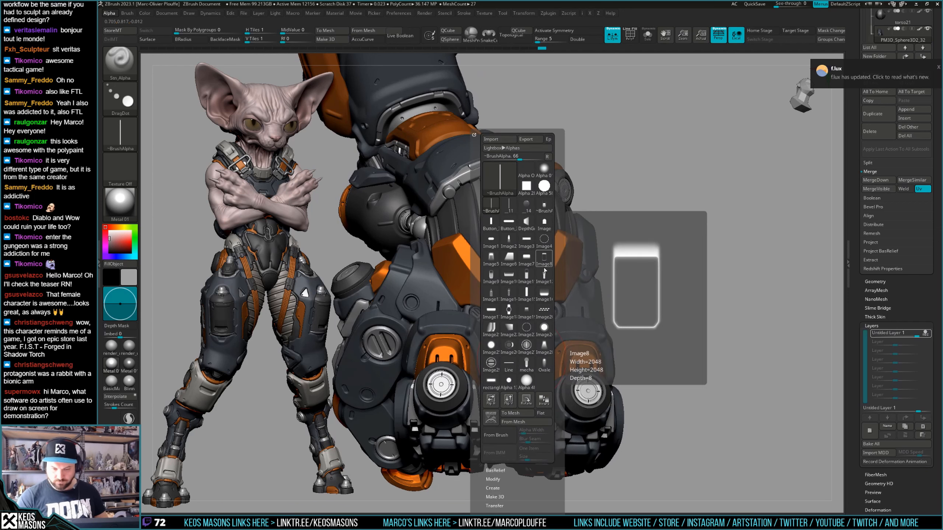
pyautogui.click(547, 259)
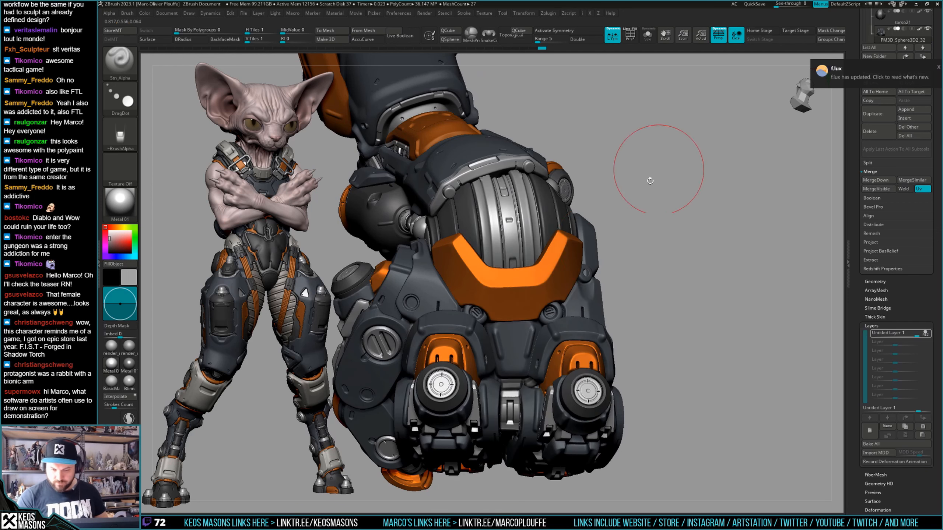
pyautogui.moveTo(652, 158); pyautogui.dragTo(518, 340, button='right')
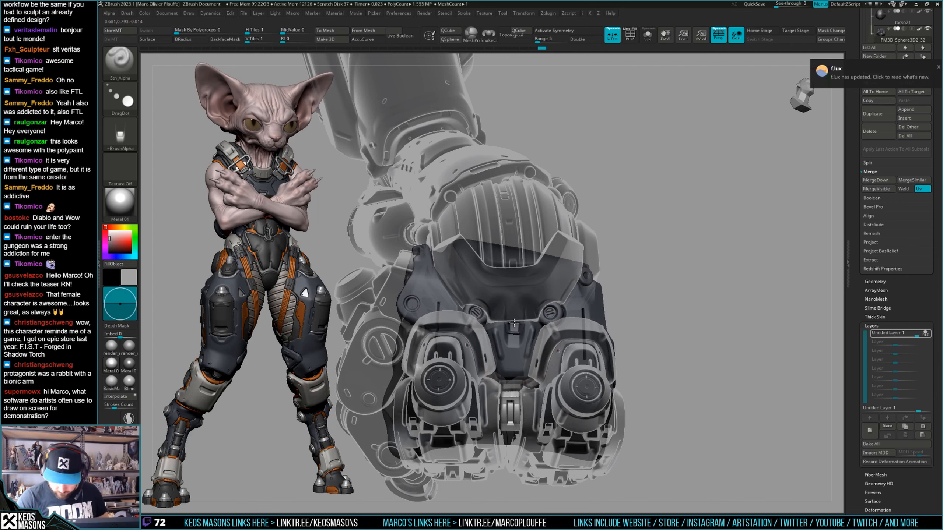
pyautogui.hotkey('shift', 't')
# Select the side pivot cover and carve a crease with Orb_Cracks around the small round boss at its base.
pyautogui.keyDown('ctrl'); pyautogui.moveTo(512, 329); pyautogui.dragTo(688, 277, button='right'); pyautogui.keyUp('ctrl')
pyautogui.moveTo(688, 277); pyautogui.dragTo(578, 338, button='right')
pyautogui.rightClick(550, 386)
pyautogui.keyDown('alt'); pyautogui.click(567, 278); pyautogui.keyUp('alt')
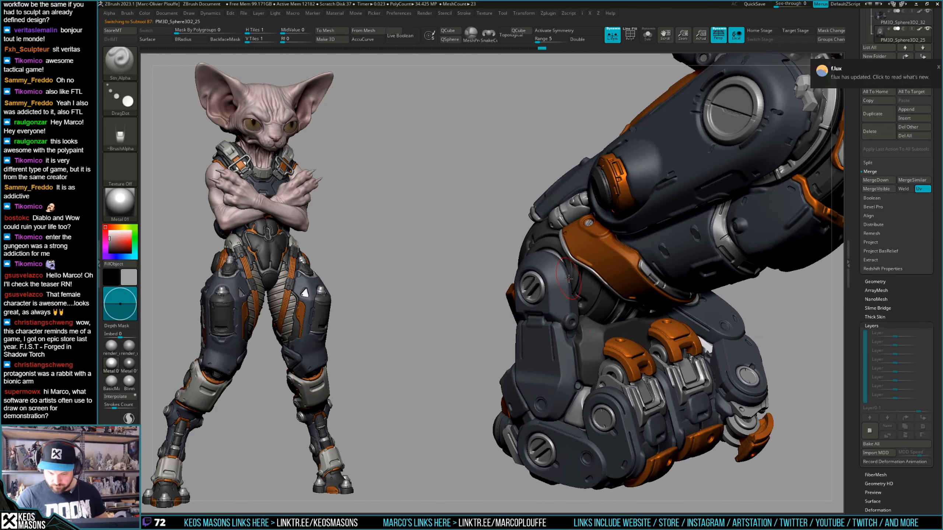
pyautogui.rightClick(572, 281)
pyautogui.click(598, 272)
pyautogui.moveTo(584, 294)
pyautogui.keyDown('ctrl'); pyautogui.mouseDown(button='right')
pyautogui.moveTo(559, 356)
pyautogui.moveTo(654, 297)
pyautogui.mouseUp(button='right'); pyautogui.keyUp('ctrl')
pyautogui.rightClick(556, 367)
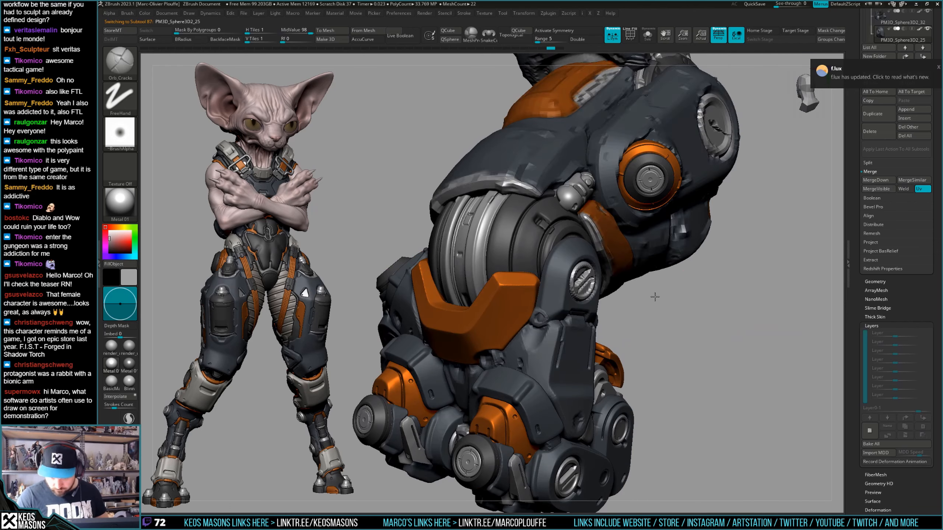
pyautogui.rightClick(546, 319)
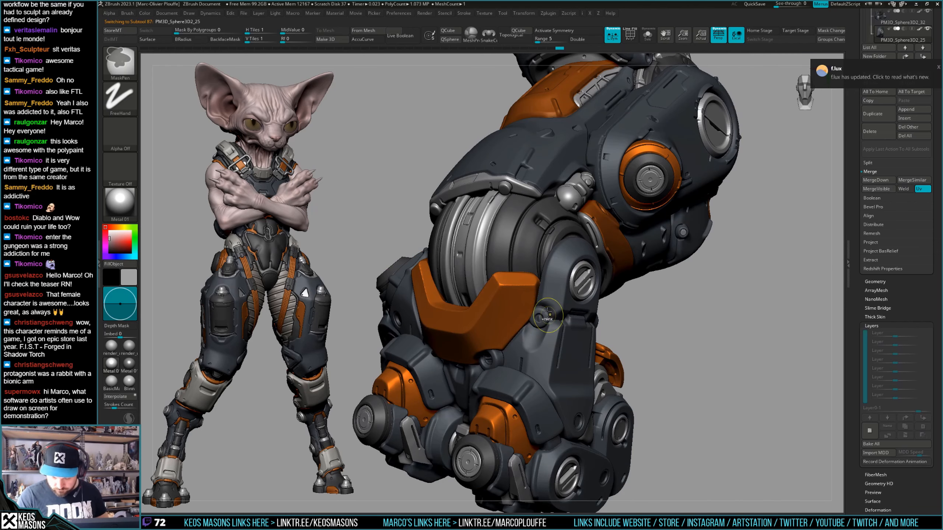
pyautogui.rightClick(547, 311)
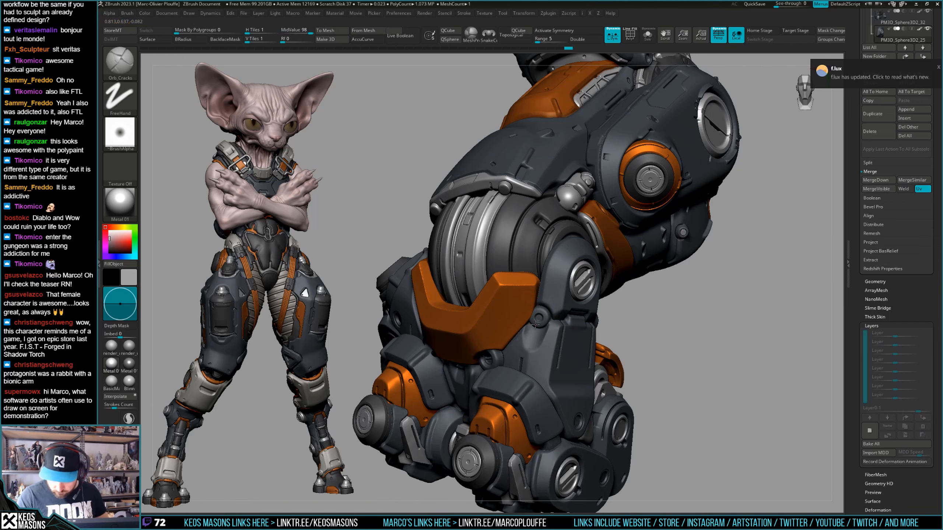
pyautogui.moveTo(552, 327); pyautogui.dragTo(627, 328, button='right')
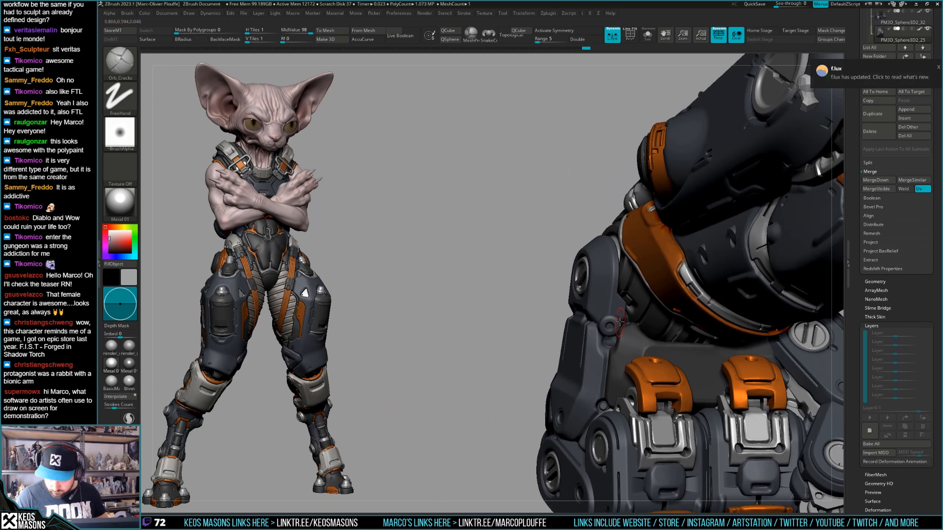
pyautogui.moveTo(595, 331); pyautogui.dragTo(627, 315, button='right')
# Select the palm cover, build up its surface beside the small round boss with ClayBuildup, and smooth it.
pyautogui.keyDown('alt'); pyautogui.click(630, 327); pyautogui.keyUp('alt')
pyautogui.rightClick(633, 326)
pyautogui.hotkey('alt', 's')
pyautogui.hotkey('alt', 's')
pyautogui.hotkey('alt', 's')
pyautogui.hotkey('alt', 's')
pyautogui.rightClick(635, 346)
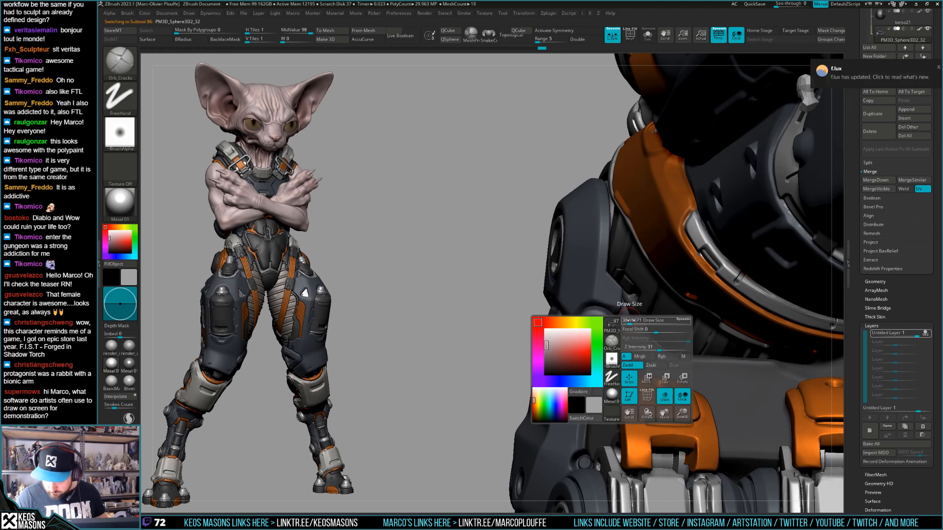
pyautogui.press('b')
pyautogui.click(643, 290)
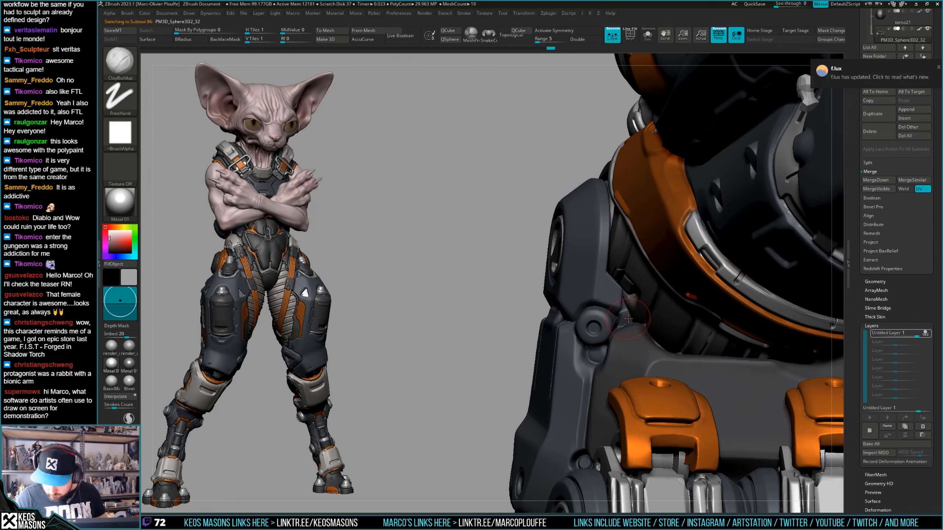
pyautogui.keyDown('shift'); pyautogui.moveTo(631, 319); pyautogui.dragTo(632, 317); pyautogui.keyUp('shift')
# Try an Orb_Cracks crease on the palm cover beside the small round boss, and undo it.
pyautogui.moveTo(631, 316); pyautogui.dragTo(676, 283, button='right')
pyautogui.rightClick(621, 360)
pyautogui.moveTo(640, 310)
pyautogui.mouseDown(button='right')
pyautogui.moveTo(620, 359)
pyautogui.moveTo(642, 312)
pyautogui.moveTo(629, 323)
pyautogui.mouseUp(button='right')
pyautogui.rightClick(644, 307)
pyautogui.click(671, 273)
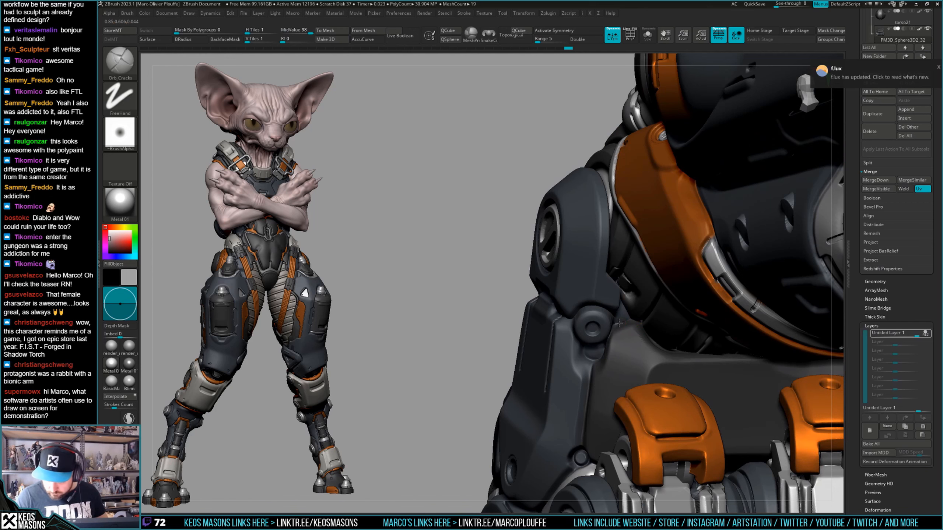
pyautogui.hotkey('ctrl', 'z')
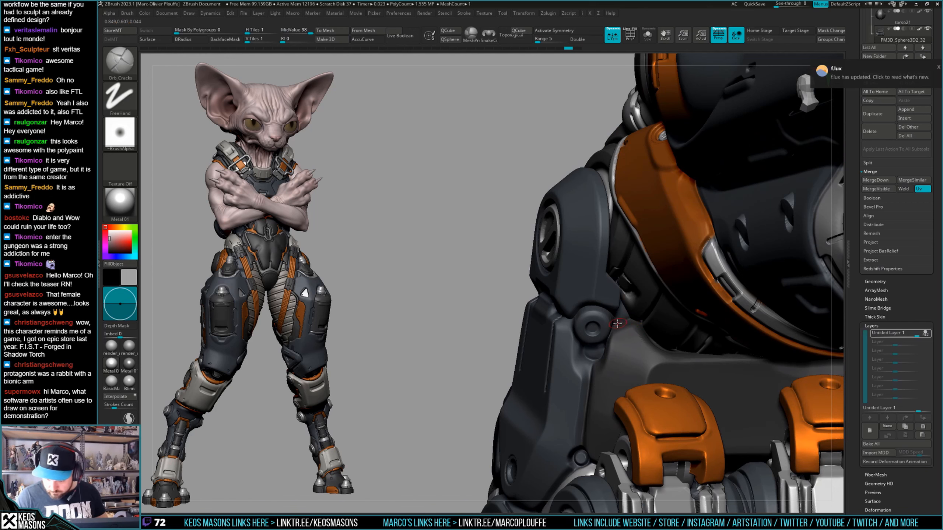
# Cut a small round hole with TrimHole in the palm cover directly below the round boss, undoing the extra stroke.
pyautogui.moveTo(638, 314)
pyautogui.mouseDown(button='right')
pyautogui.moveTo(610, 312)
pyautogui.moveTo(614, 363)
pyautogui.mouseUp(button='right')
pyautogui.press('b')
pyautogui.press('t')
pyautogui.press('h')
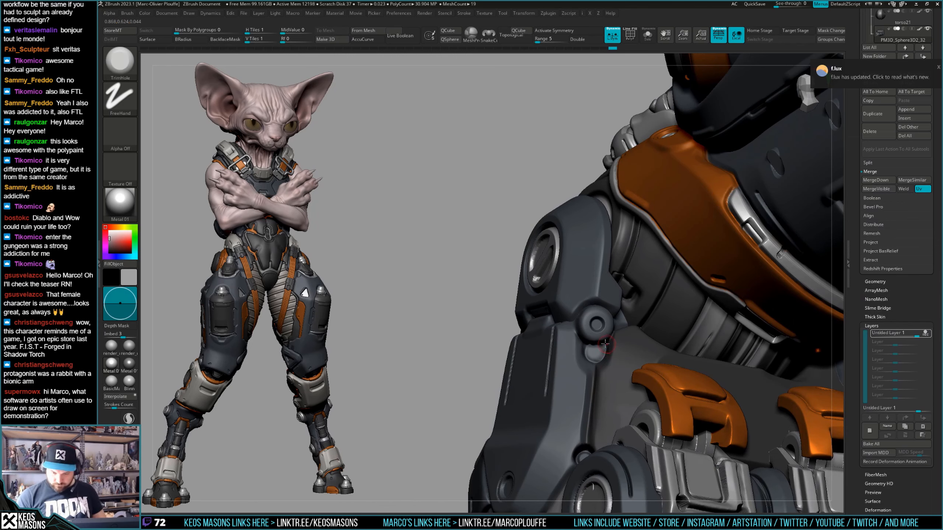
pyautogui.press('space')
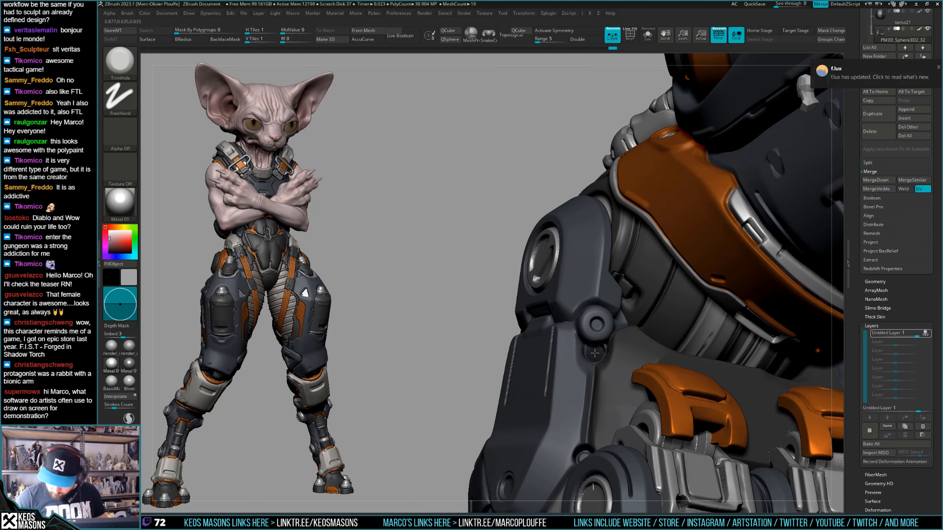
pyautogui.moveTo(594, 353); pyautogui.dragTo(604, 367, button='right')
pyautogui.rightClick(609, 354)
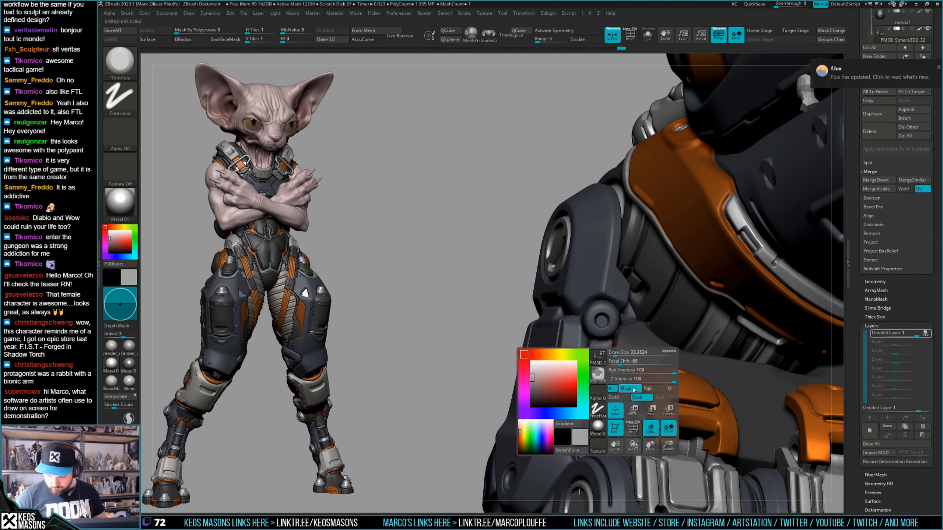
pyautogui.hotkey('ctrl', 'z')
# Isolate the pivot cover's rim strip, expand the visible region, invert its mask, and show the whole arm again.
pyautogui.moveTo(608, 357); pyautogui.dragTo(628, 314, button='right')
pyautogui.hotkey('alt', 's')
pyautogui.hotkey('shift', 'f')
pyautogui.hotkey('shift', 'f')
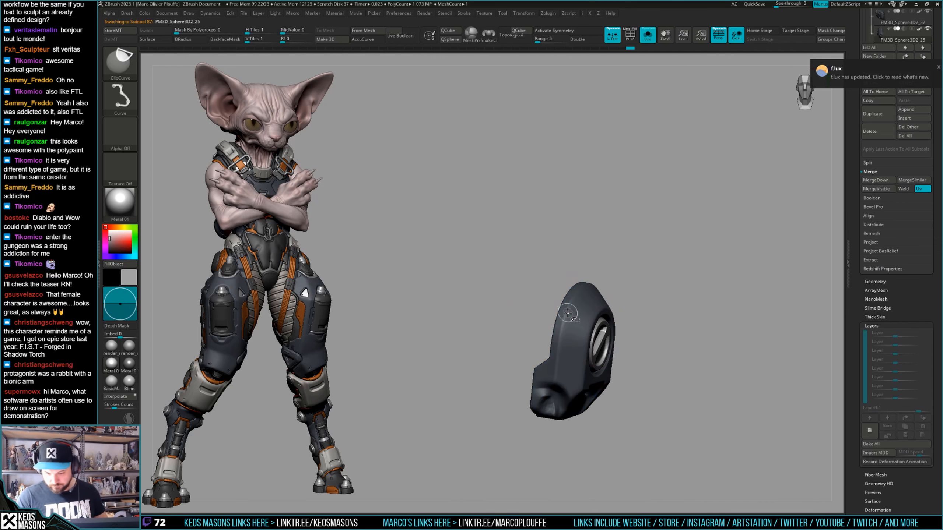
pyautogui.keyDown('ctrl'); pyautogui.keyDown('shift'); pyautogui.click(562, 313); pyautogui.keyUp('shift'); pyautogui.keyUp('ctrl')
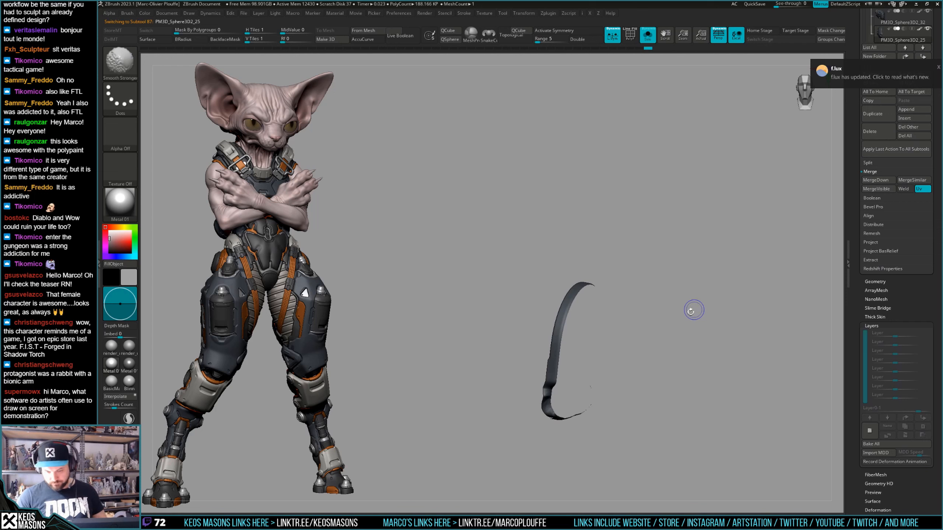
pyautogui.hotkey('ctrl', 'shift')
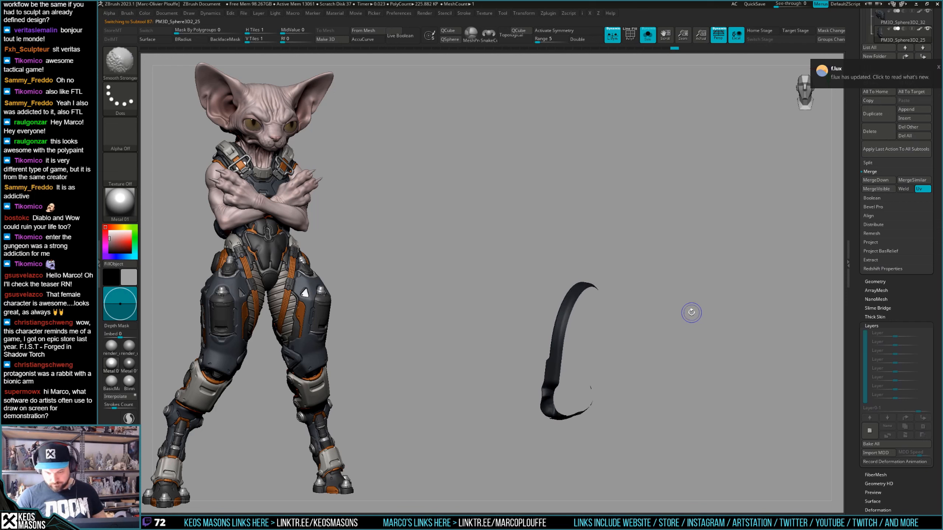
pyautogui.keyDown('ctrl'); pyautogui.click(691, 315); pyautogui.keyUp('ctrl')
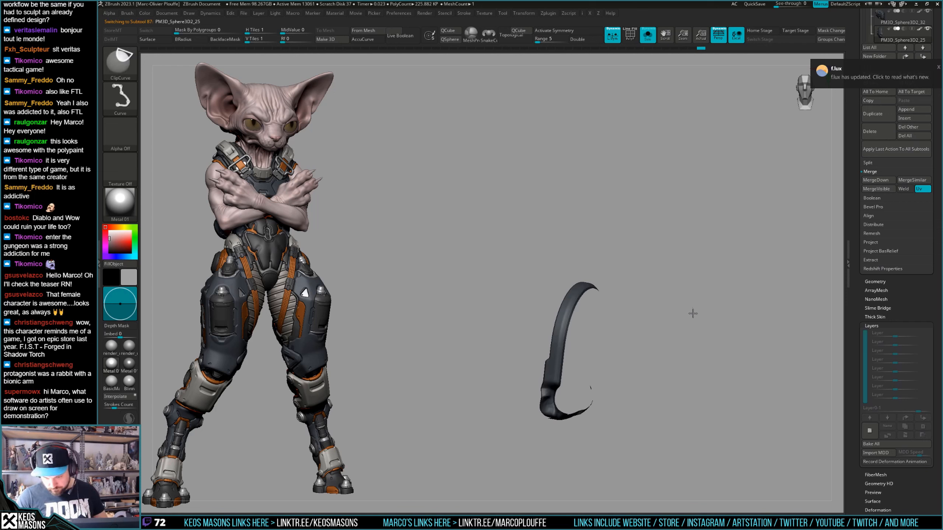
pyautogui.keyDown('ctrl'); pyautogui.keyDown('shift'); pyautogui.click(693, 315); pyautogui.keyUp('shift'); pyautogui.keyUp('ctrl')
pyautogui.hotkey('alt', 's')
pyautogui.moveTo(647, 330); pyautogui.dragTo(627, 349)
pyautogui.hotkey('alt', 's')
pyautogui.hotkey('alt', 's')
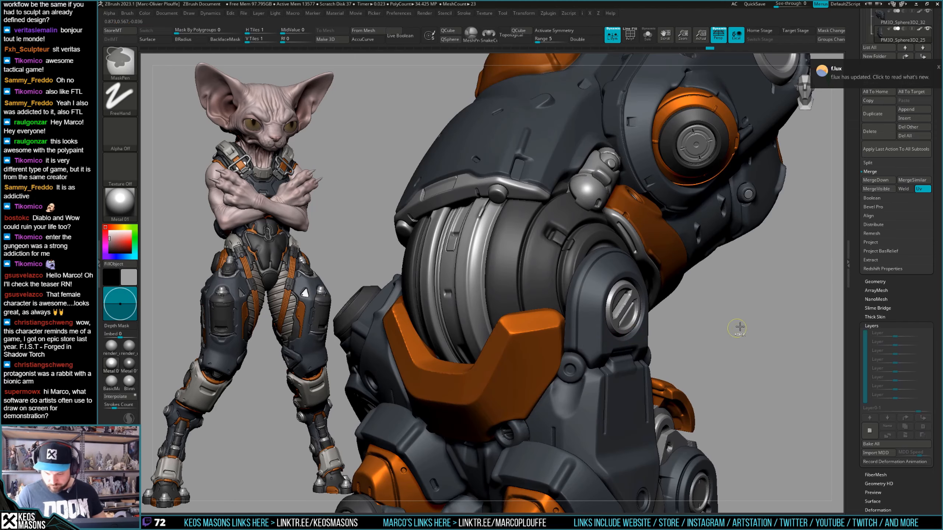
# Mask parts of the side pivot cover, isolate the cover, and invert its mask.
pyautogui.moveTo(761, 327)
pyautogui.keyDown('ctrl'); pyautogui.mouseDown()
pyautogui.moveTo(593, 442)
pyautogui.moveTo(492, 472)
pyautogui.mouseUp(); pyautogui.keyUp('ctrl')
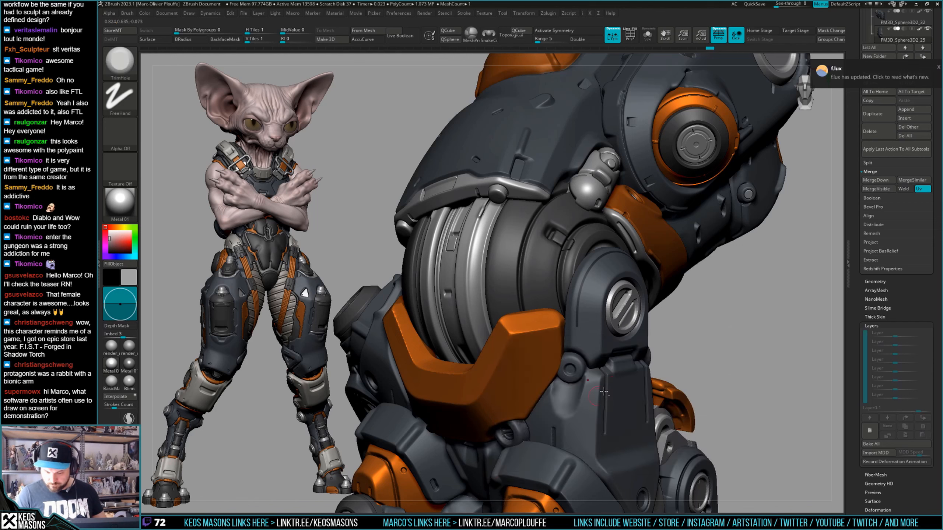
pyautogui.moveTo(655, 381); pyautogui.dragTo(621, 381)
pyautogui.keyDown('ctrl'); pyautogui.moveTo(545, 423); pyautogui.dragTo(679, 314); pyautogui.keyUp('ctrl')
pyautogui.moveTo(554, 356); pyautogui.dragTo(694, 305)
pyautogui.hotkey('alt', 's')
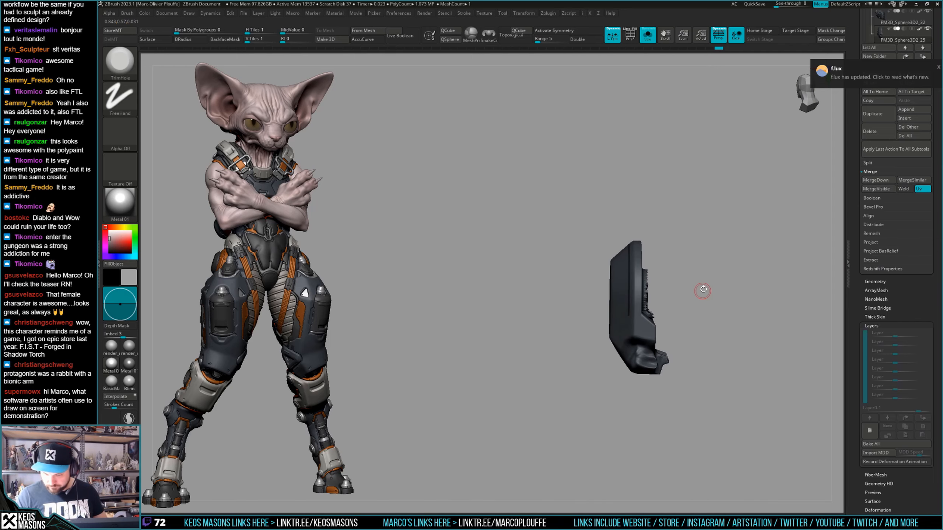
pyautogui.keyDown('ctrl'); pyautogui.keyDown('alt'); pyautogui.moveTo(773, 195); pyautogui.dragTo(633, 422); pyautogui.keyUp('alt'); pyautogui.keyUp('ctrl')
pyautogui.moveTo(727, 335); pyautogui.dragTo(663, 341)
pyautogui.keyDown('ctrl'); pyautogui.click(704, 326); pyautogui.keyUp('ctrl')
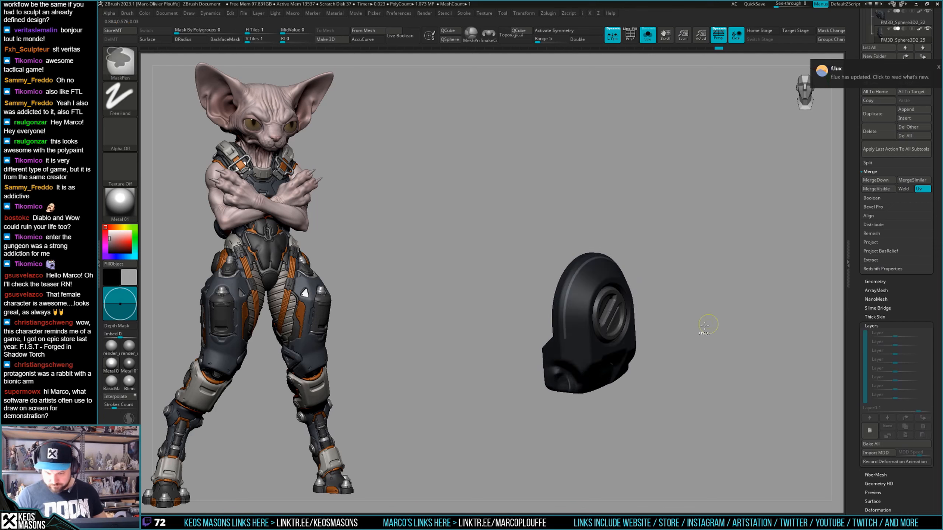
# Place a Transpose line across the masked pivot cover, undo the trial stroke on it, and clear the mask.
pyautogui.press('w')
pyautogui.hotkey('alt', 's')
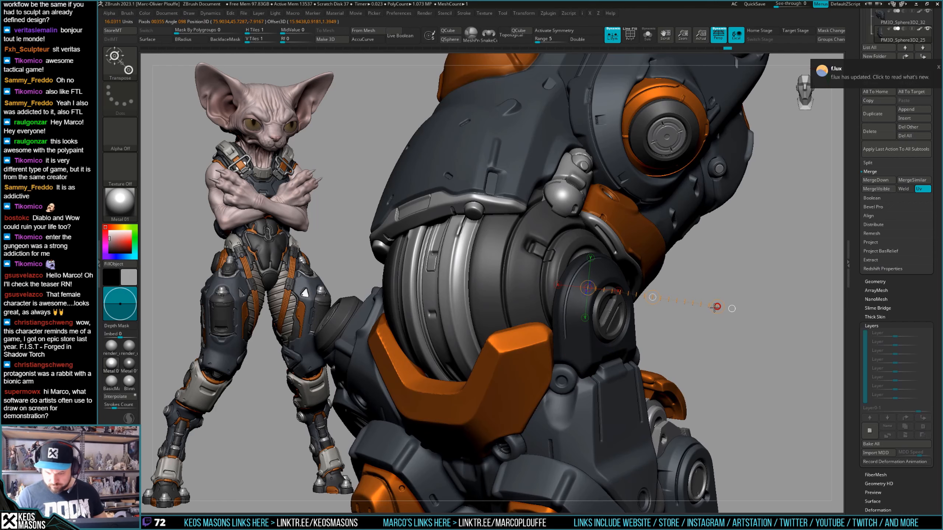
pyautogui.keyDown('ctrl'); pyautogui.moveTo(705, 314); pyautogui.dragTo(710, 312); pyautogui.keyUp('ctrl')
pyautogui.press('q')
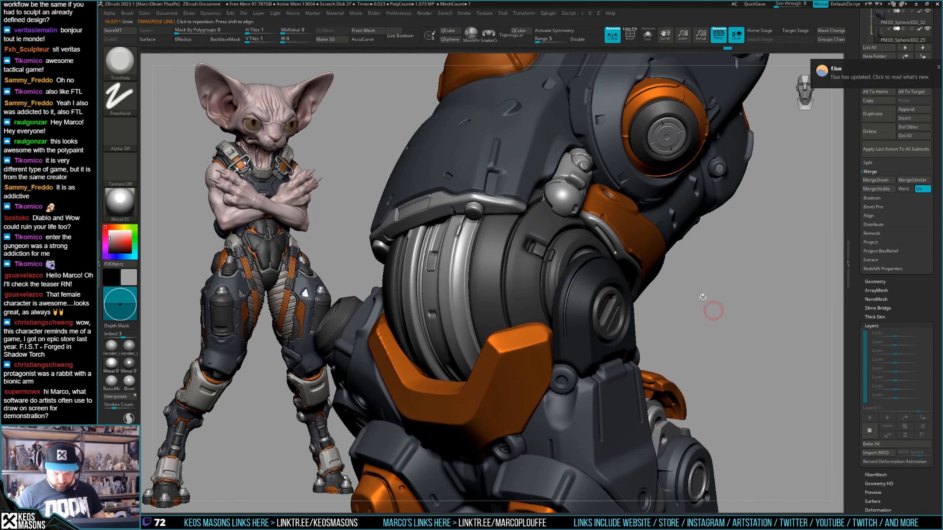
pyautogui.press('space')
pyautogui.moveTo(609, 301)
pyautogui.mouseDown()
pyautogui.moveTo(631, 301)
pyautogui.moveTo(602, 288)
pyautogui.moveTo(597, 271)
pyautogui.moveTo(593, 316)
pyautogui.mouseUp()
pyautogui.hotkey('ctrl', 'z')
pyautogui.keyDown('ctrl'); pyautogui.moveTo(729, 352); pyautogui.dragTo(737, 277, button='right'); pyautogui.keyUp('ctrl')
pyautogui.moveTo(738, 277)
pyautogui.keyDown('ctrl'); pyautogui.mouseDown()
pyautogui.moveTo(723, 323)
pyautogui.moveTo(783, 324)
pyautogui.mouseUp(); pyautogui.keyUp('ctrl')
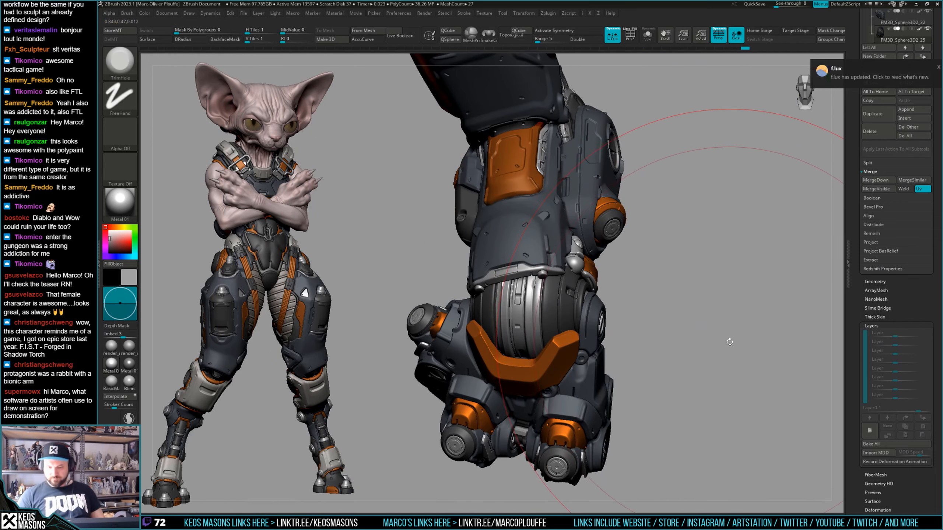
# Switch to the alpha stamping brush and stamp the rounded-rectangle alpha on the inner edge of the side pivot cover.
pyautogui.moveTo(704, 368)
pyautogui.mouseDown()
pyautogui.moveTo(667, 353)
pyautogui.moveTo(639, 366)
pyautogui.mouseUp()
pyautogui.moveTo(639, 366)
pyautogui.mouseDown(button='right')
pyautogui.moveTo(648, 379)
pyautogui.moveTo(644, 367)
pyautogui.moveTo(641, 375)
pyautogui.mouseUp(button='right')
pyautogui.press('space')
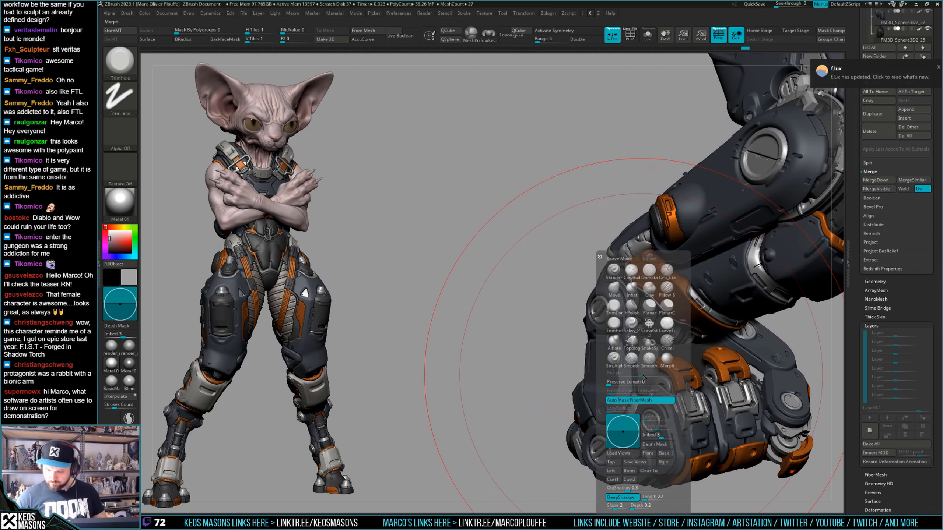
pyautogui.click(614, 358)
pyautogui.keyDown('alt'); pyautogui.moveTo(800, 337); pyautogui.dragTo(767, 296, button='right'); pyautogui.keyUp('alt')
pyautogui.press('space')
pyautogui.moveTo(594, 294); pyautogui.dragTo(578, 294)
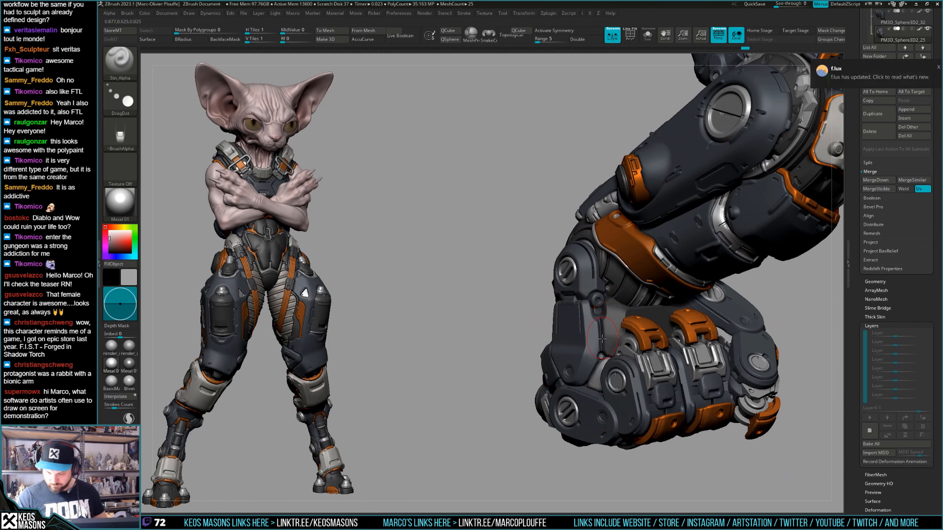
pyautogui.moveTo(535, 330); pyautogui.dragTo(712, 303, button='right')
pyautogui.moveTo(566, 316); pyautogui.dragTo(616, 364, button='right')
# Select the palm mesh and stamp the Image7 alpha as a notch on its panel between the two orange knuckle covers.
pyautogui.hotkey('shift', 'ctrl', 's')
pyautogui.hotkey('shift', 'ctrl', 's')
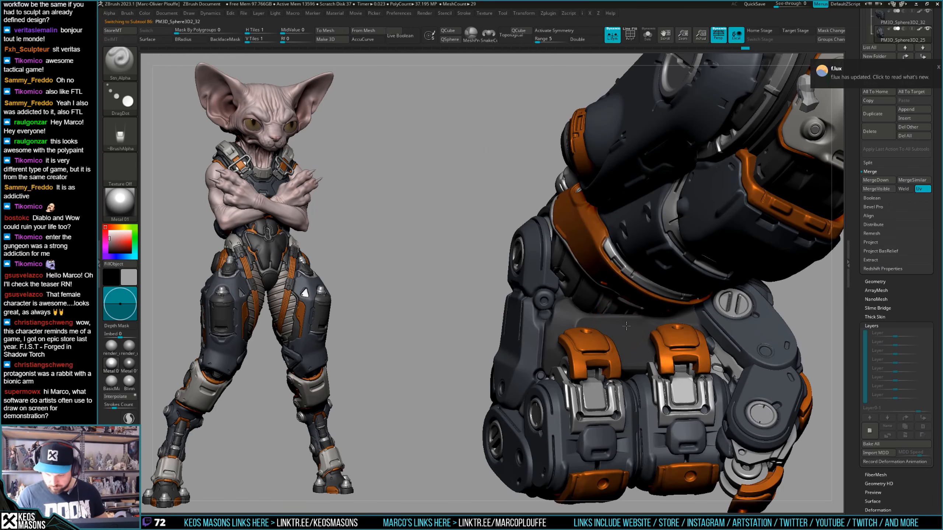
pyautogui.keyDown('alt'); pyautogui.click(626, 326); pyautogui.keyUp('alt')
pyautogui.hotkey('shift', 'ctrl', 's')
pyautogui.press('b')
pyautogui.press('a')
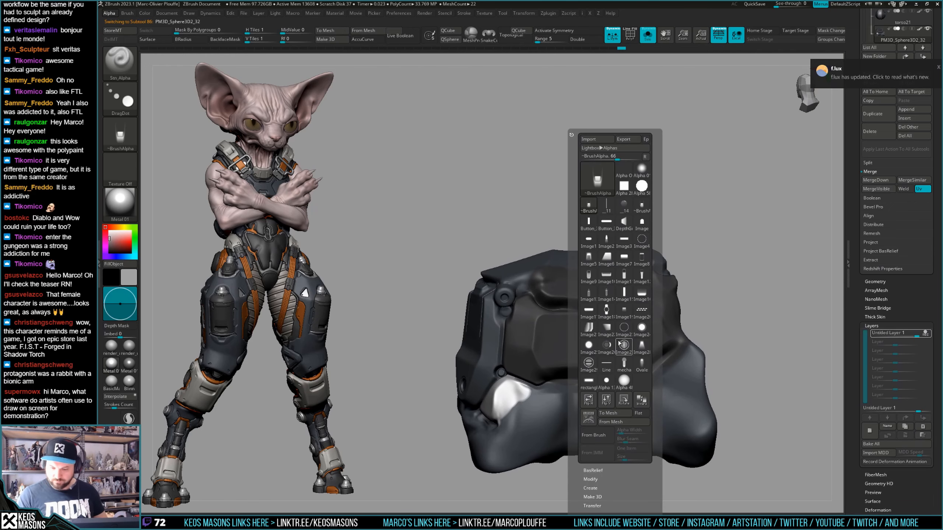
pyautogui.hotkey('shift', 'ctrl', 's')
pyautogui.press('b')
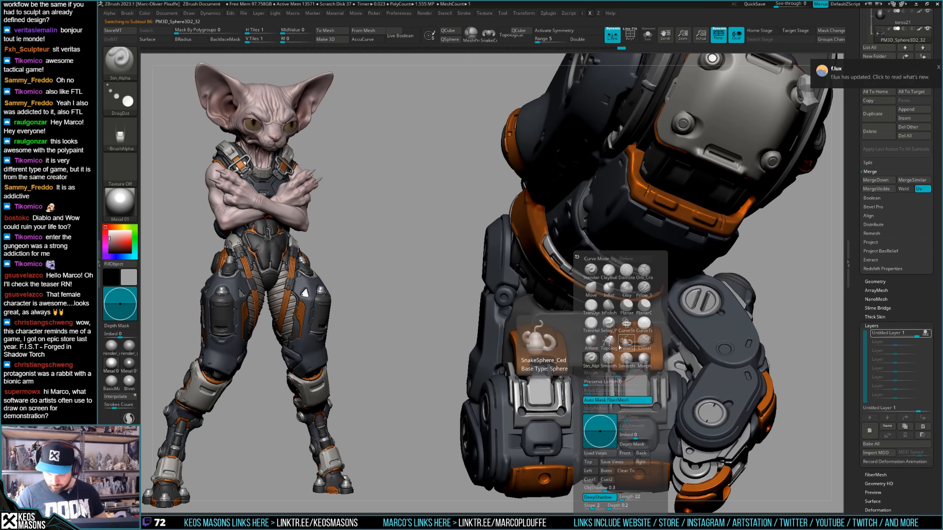
pyautogui.moveTo(619, 348); pyautogui.dragTo(624, 305, button='right')
pyautogui.press('a')
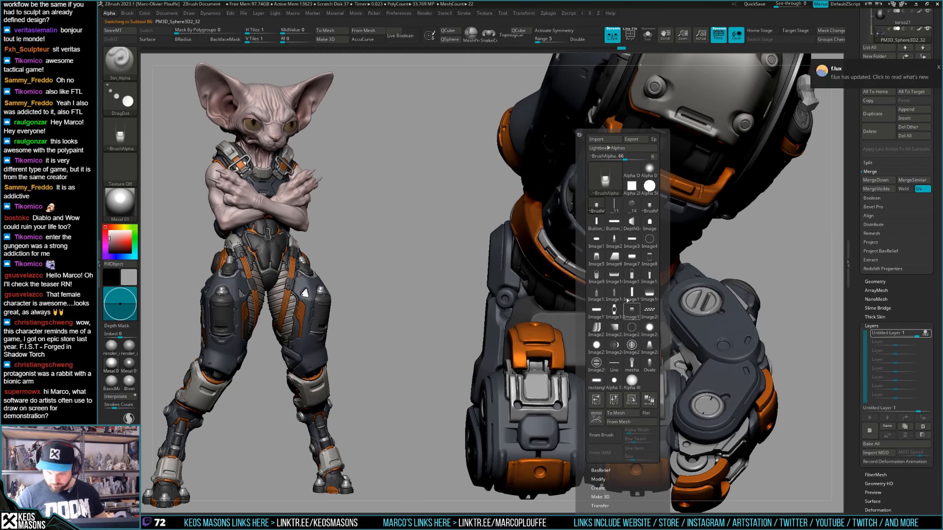
pyautogui.click(636, 258)
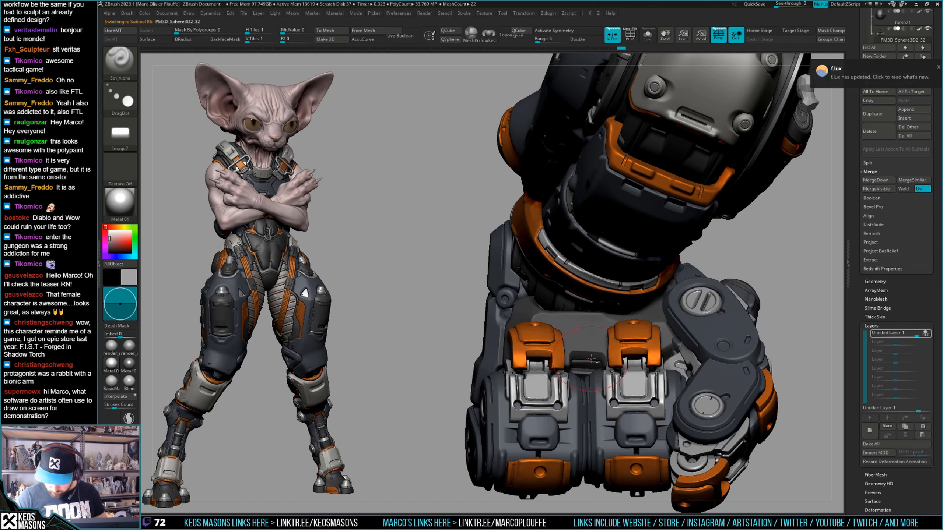
pyautogui.hotkey('ctrl', 'z')
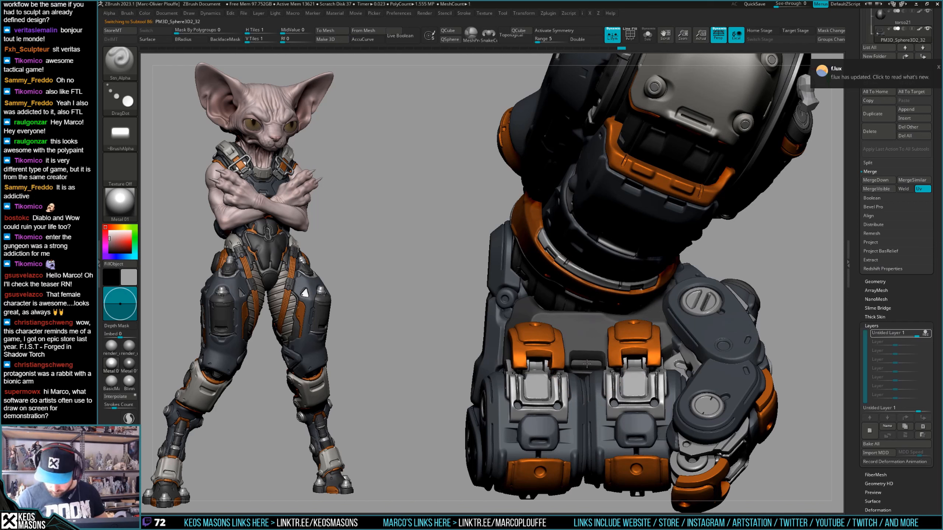
# Switch to the Image1 alpha, make a trial slot stamp on the upper palm panel, undo it, and adjust the brush settings.
pyautogui.press('a')
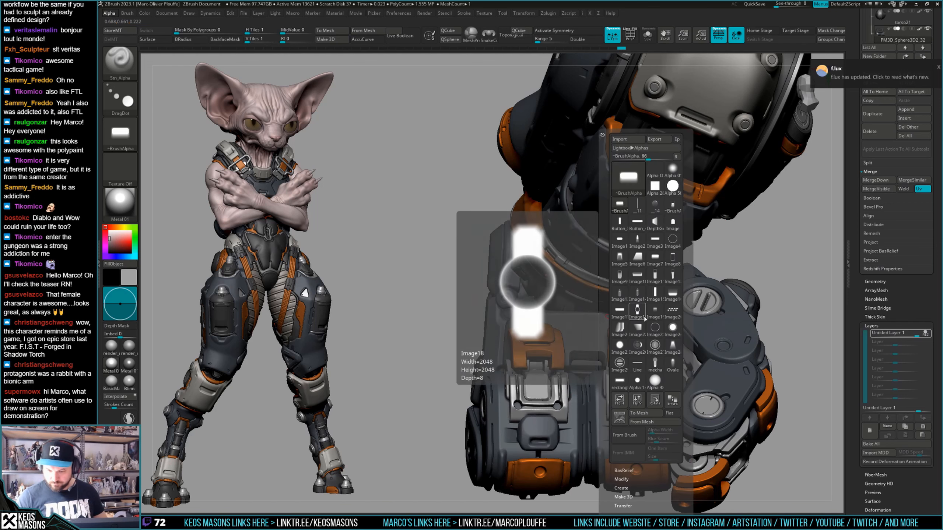
pyautogui.click(622, 241)
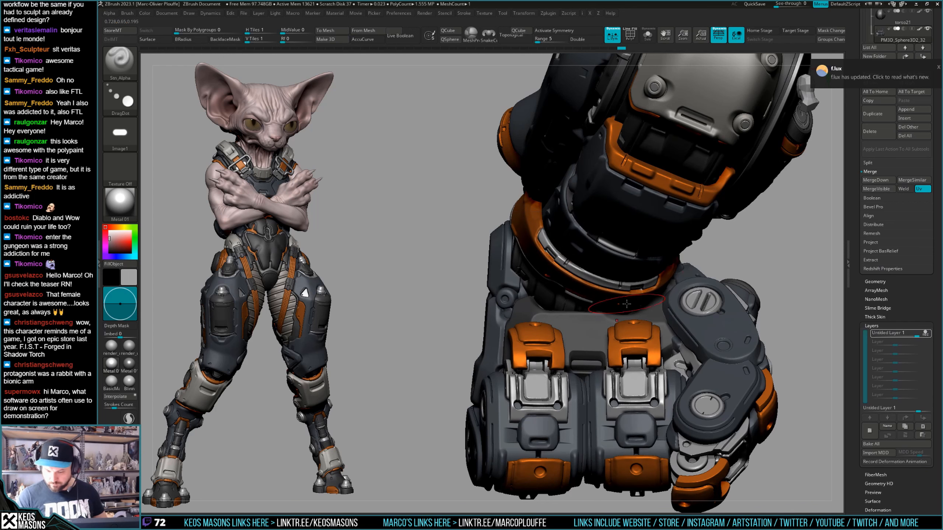
pyautogui.press('space')
pyautogui.moveTo(616, 325); pyautogui.dragTo(581, 324)
pyautogui.hotkey('ctrl', 'z')
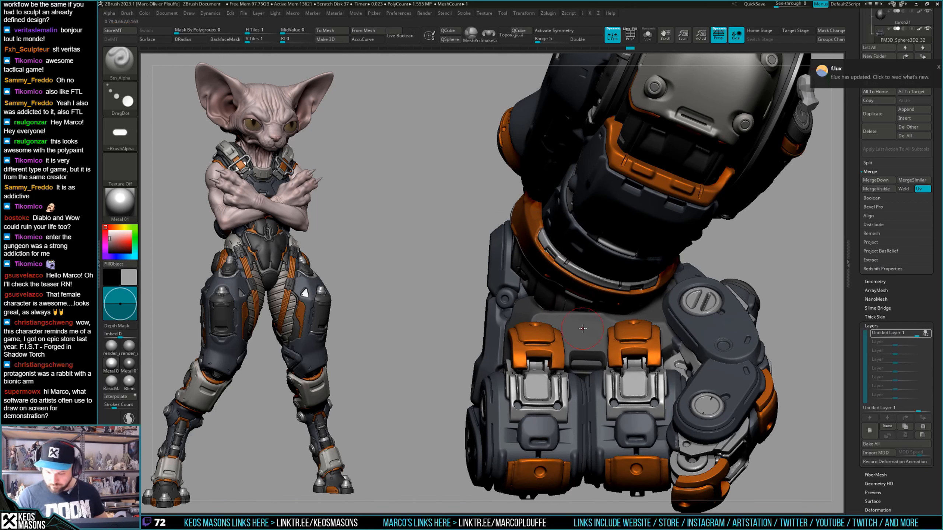
pyautogui.press('space')
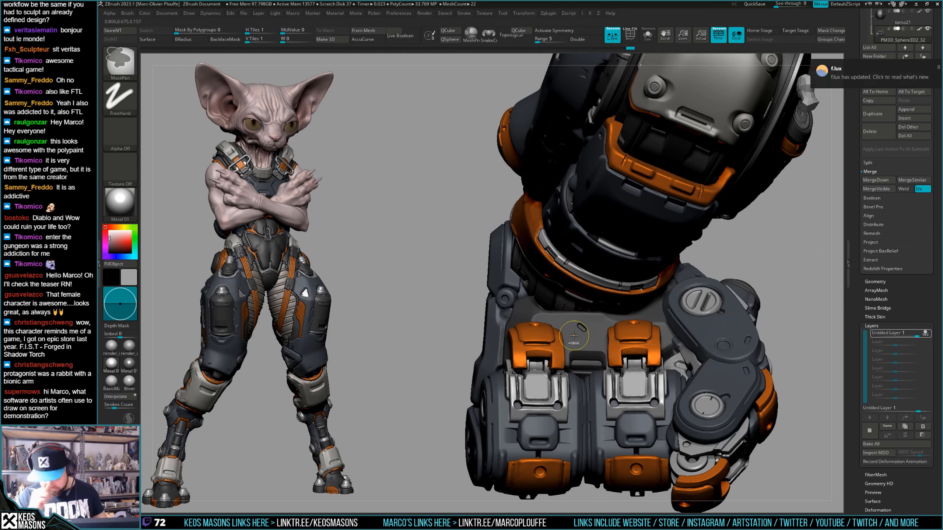
pyautogui.press('space')
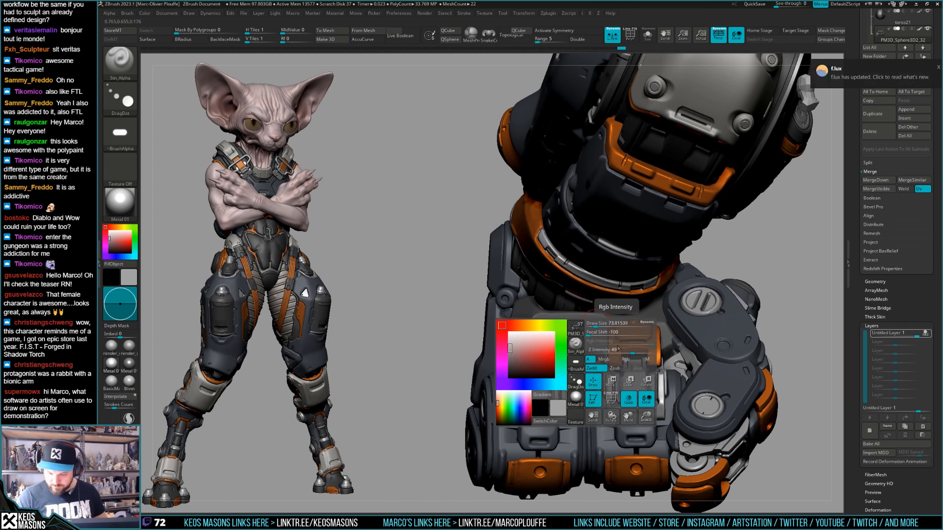
# Stamp small angled slots near both ends of the palm panel, alternating between the isolated palm and the whole arm.
pyautogui.hotkey('alt', 's')
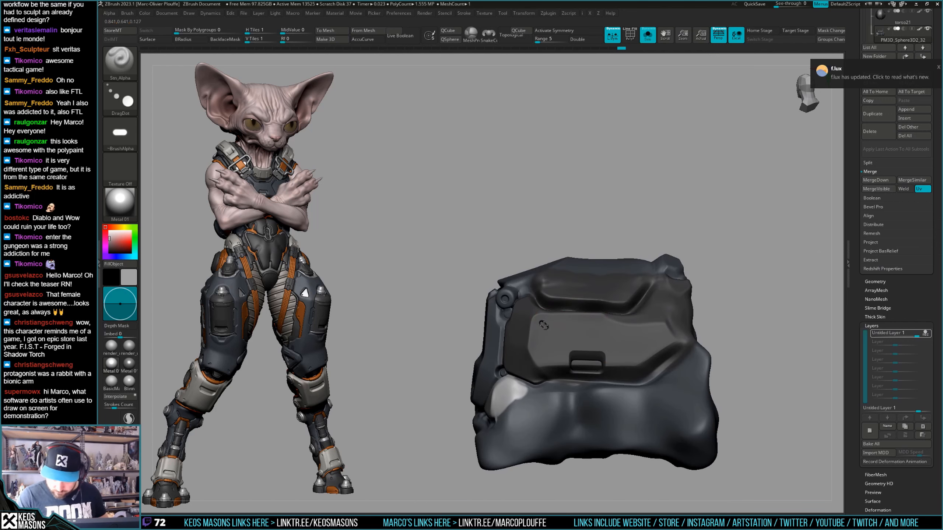
pyautogui.hotkey('alt', 's')
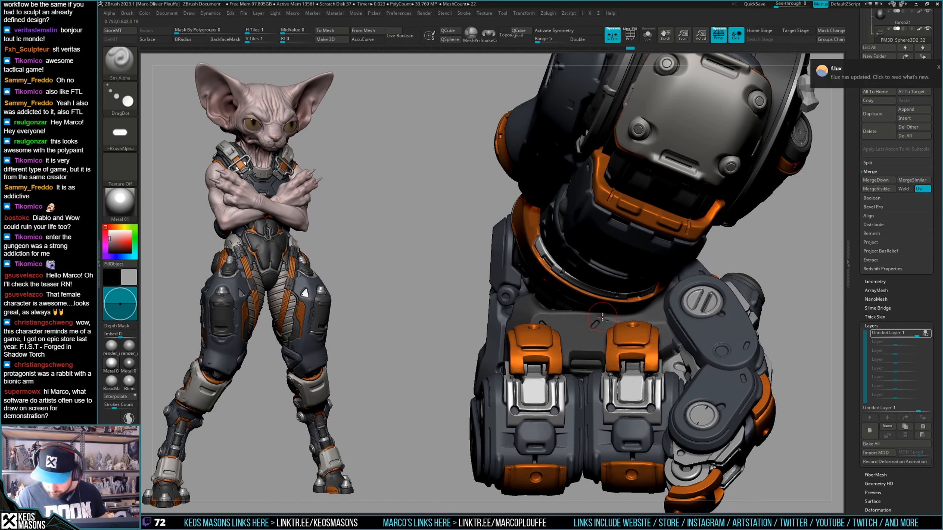
pyautogui.hotkey('alt', 's')
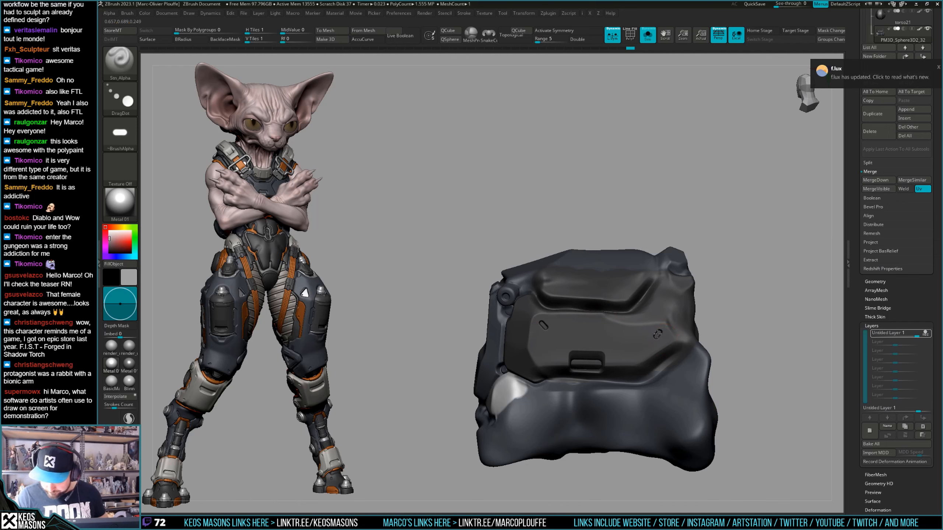
pyautogui.hotkey('alt', 's')
pyautogui.moveTo(678, 335); pyautogui.dragTo(627, 345, button='right')
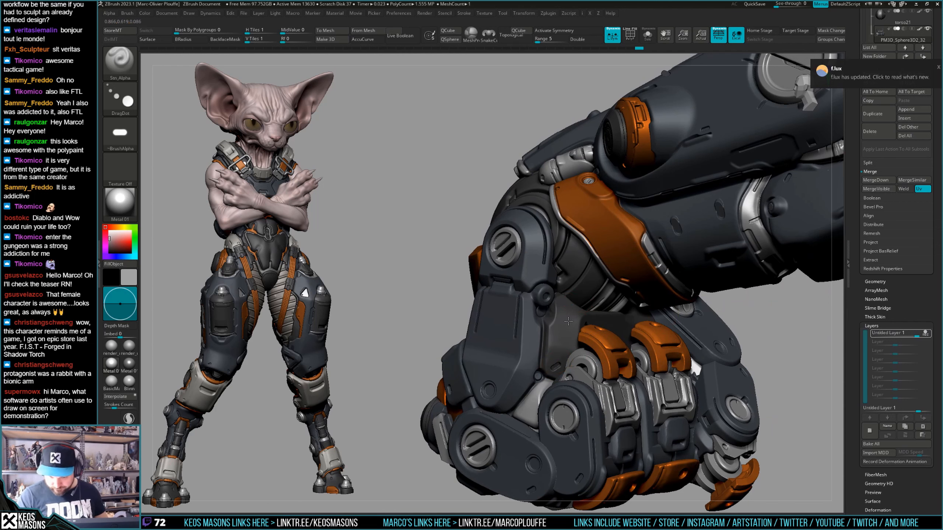
# Stamp small slots at the upper and lower ends of the palm's side strip beside the pivot cover, and isolate the palm.
pyautogui.moveTo(568, 321); pyautogui.dragTo(570, 305, button='right')
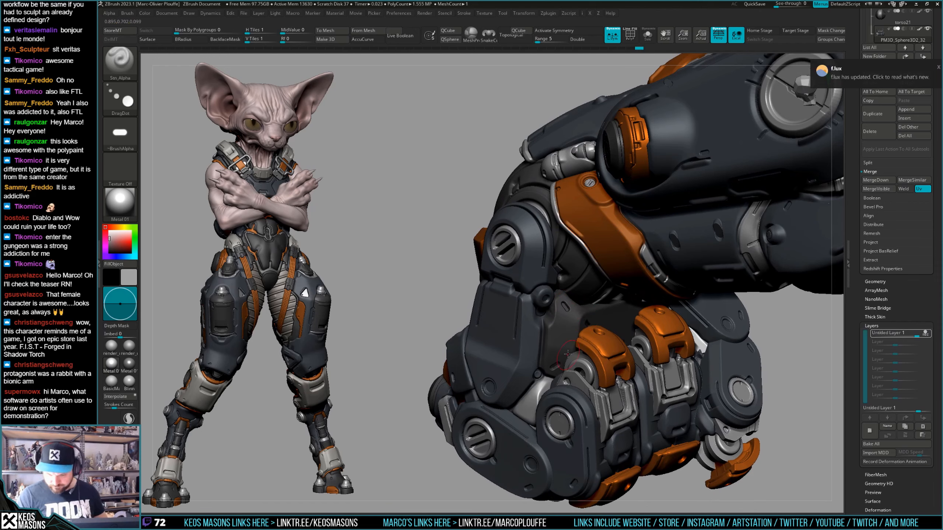
pyautogui.moveTo(568, 355); pyautogui.dragTo(538, 353, button='right')
pyautogui.moveTo(661, 357)
pyautogui.keyDown('ctrl'); pyautogui.mouseDown(button='right')
pyautogui.moveTo(674, 315)
pyautogui.moveTo(747, 308)
pyautogui.moveTo(722, 314)
pyautogui.moveTo(753, 321)
pyautogui.mouseUp(button='right'); pyautogui.keyUp('ctrl')
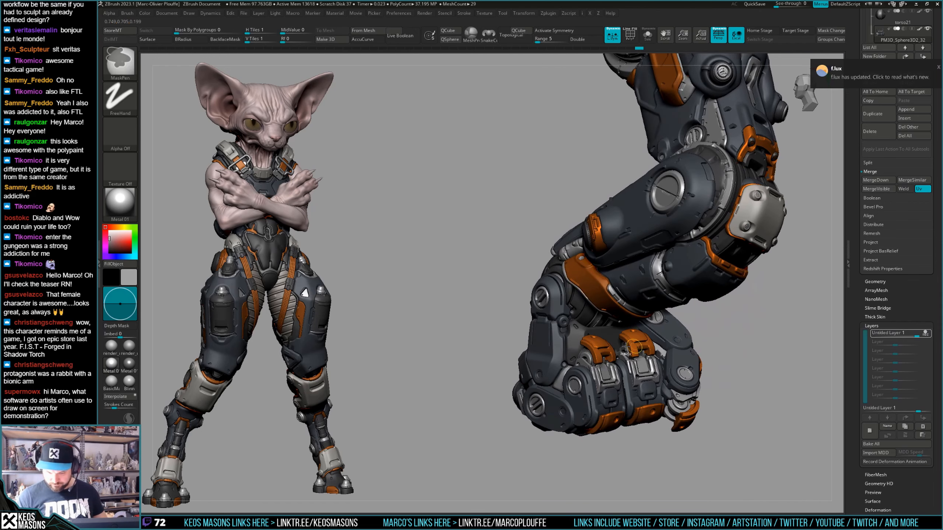
pyautogui.moveTo(620, 344)
pyautogui.keyDown('ctrl'); pyautogui.mouseDown(button='right')
pyautogui.moveTo(593, 353)
pyautogui.moveTo(591, 368)
pyautogui.mouseUp(button='right'); pyautogui.keyUp('ctrl')
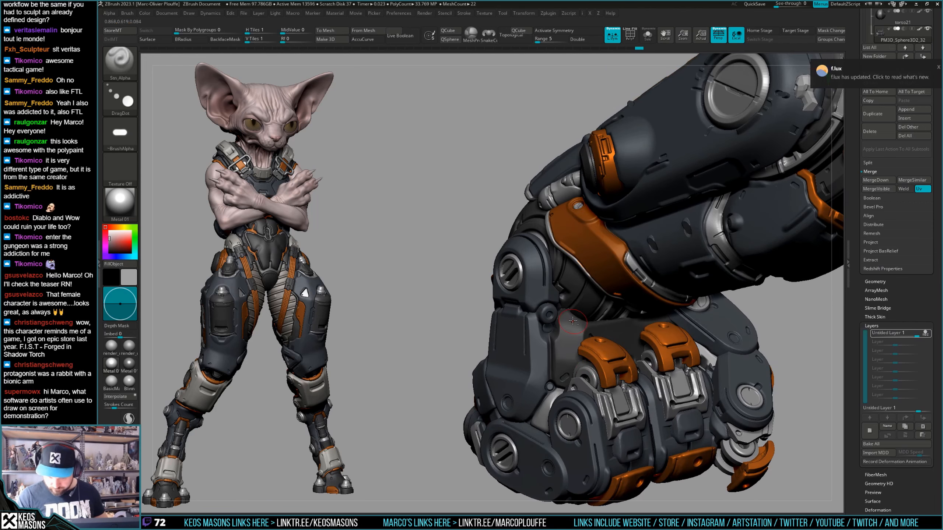
pyautogui.hotkey('shift', 's')
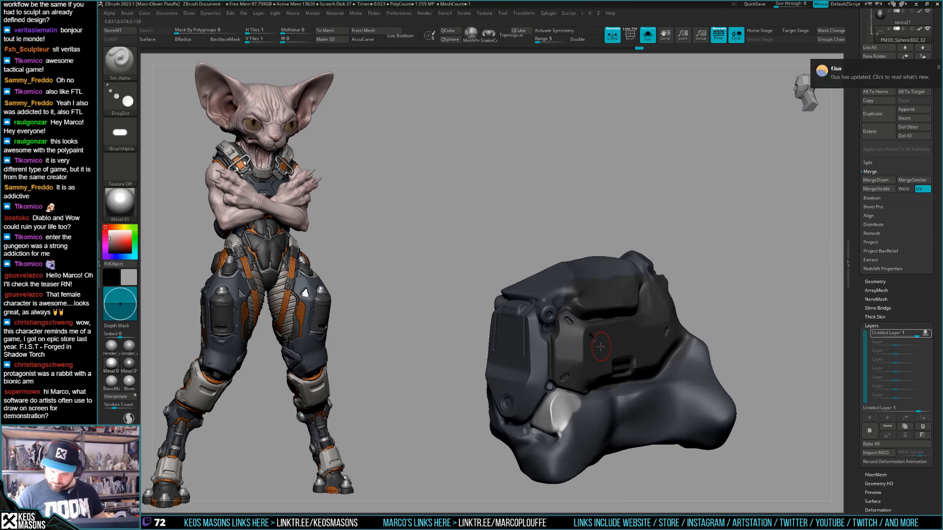
# Smooth and flatten away the two angled slots at the ends of the palm panel with the Smooth Stronger and Planar brushes.
pyautogui.moveTo(687, 335); pyautogui.dragTo(648, 341, button='right')
pyautogui.press('space')
pyautogui.click(630, 326)
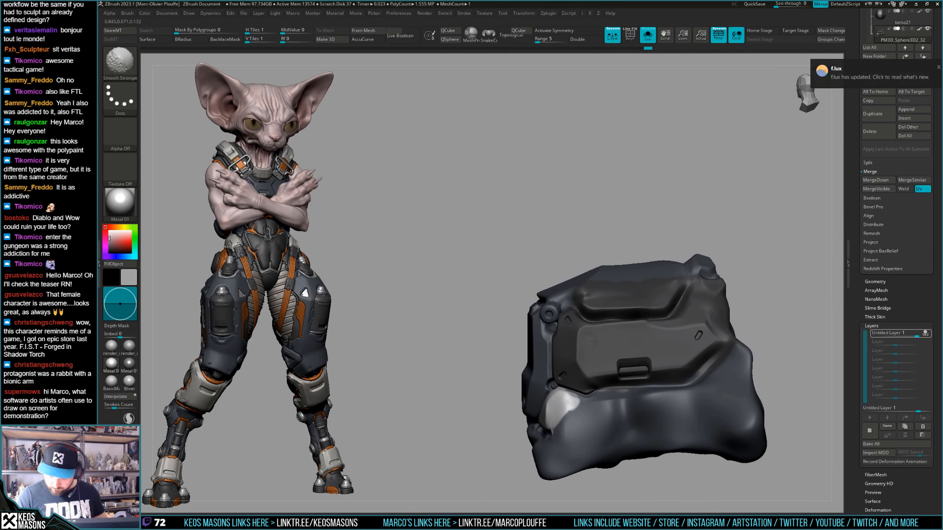
pyautogui.moveTo(596, 341); pyautogui.dragTo(647, 357, button='right')
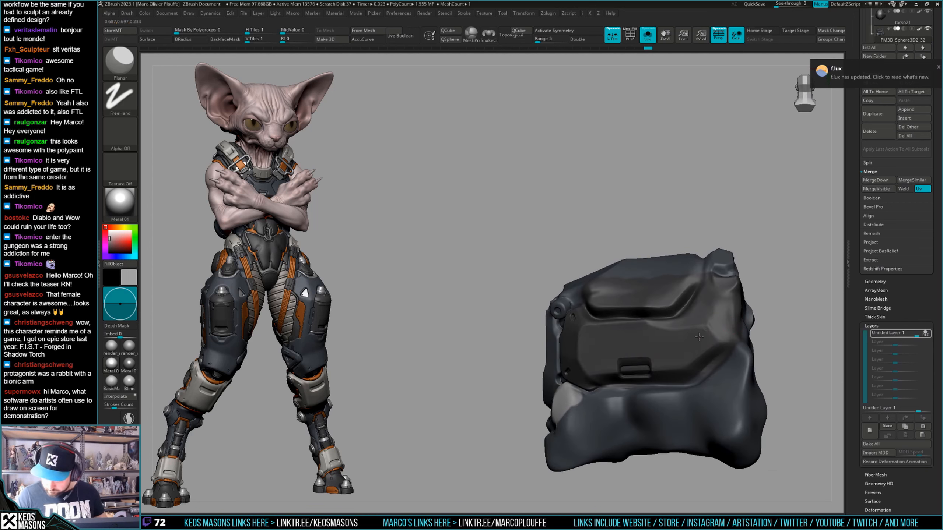
pyautogui.moveTo(699, 337); pyautogui.dragTo(694, 337)
pyautogui.moveTo(683, 336); pyautogui.dragTo(706, 334, button='right')
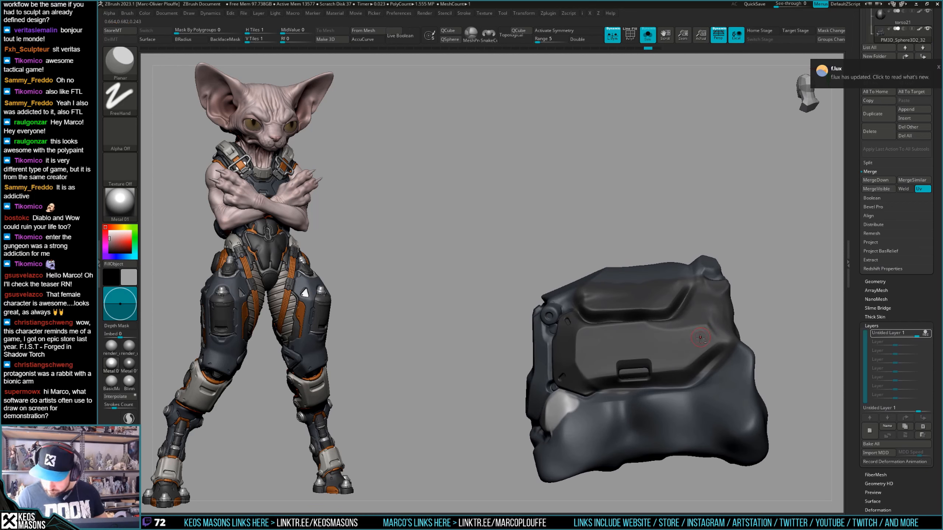
pyautogui.moveTo(678, 346); pyautogui.dragTo(625, 339, button='right')
# Switch back to the alpha stamping brush and compare the isolated palm with the whole arm.
pyautogui.hotkey('shift', 's')
pyautogui.hotkey('shift', 's')
pyautogui.press('space')
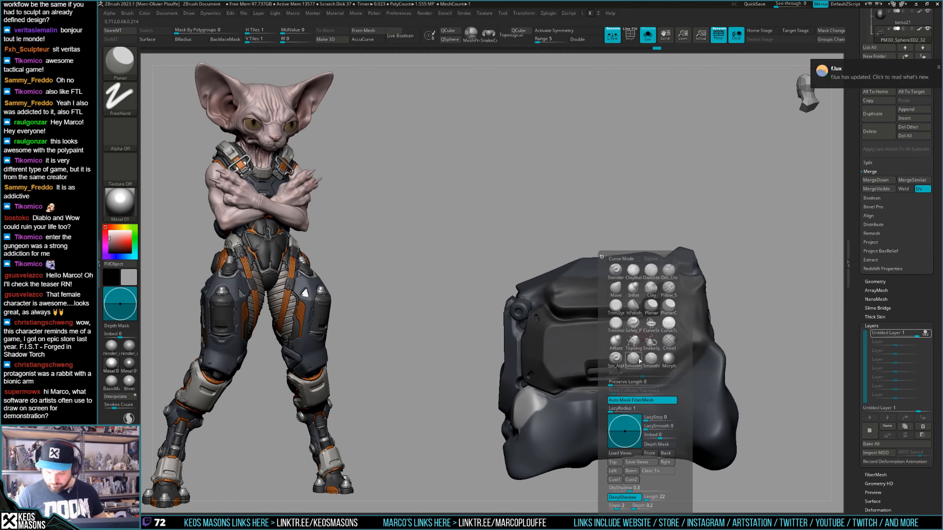
pyautogui.click(633, 360)
pyautogui.hotkey('shift', 's')
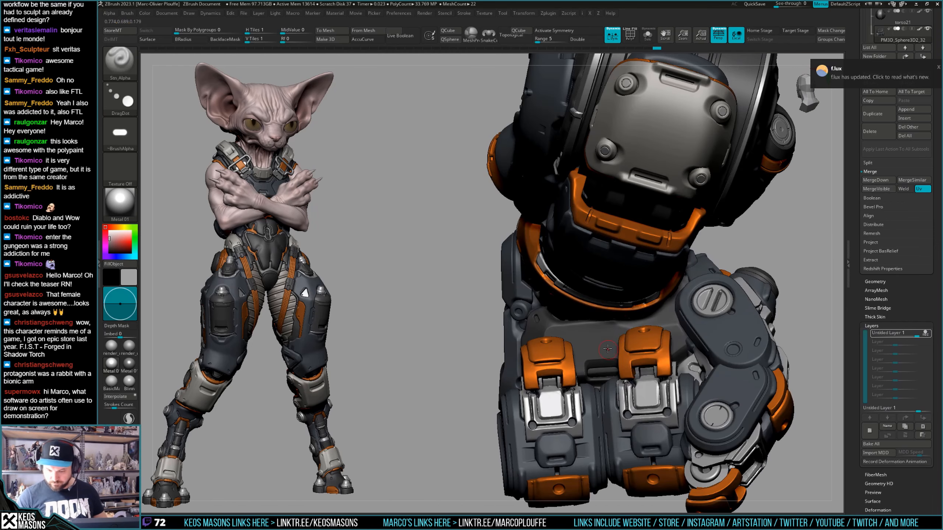
pyautogui.hotkey('shift', 's')
pyautogui.moveTo(608, 349)
pyautogui.mouseDown(button='right')
pyautogui.moveTo(649, 312)
pyautogui.moveTo(646, 292)
pyautogui.moveTo(638, 319)
pyautogui.moveTo(666, 313)
pyautogui.moveTo(645, 333)
pyautogui.mouseUp(button='right')
pyautogui.hotkey('shift', 's')
pyautogui.rightClick(654, 326)
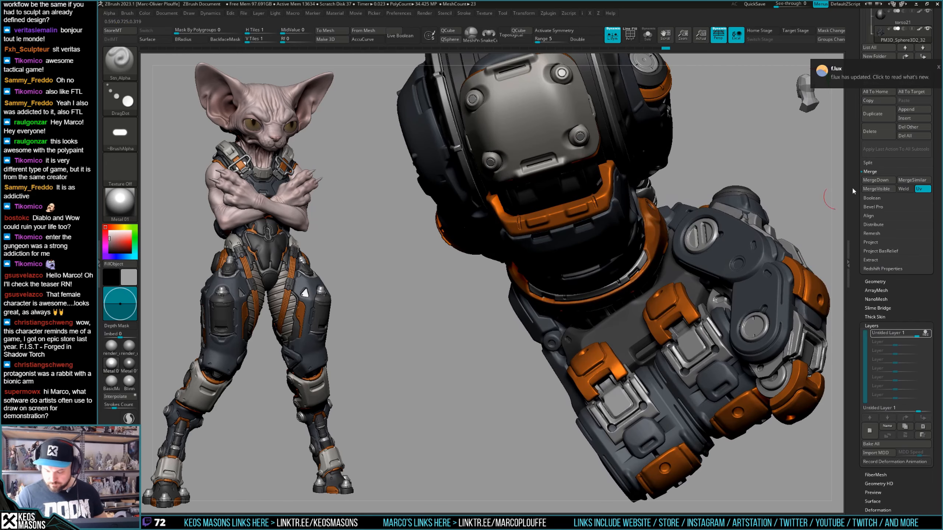
# Switch to the round Alpha 13, undo a trial stamp, and stamp a small round hole at the far end of the palm panel.
pyautogui.moveTo(687, 283); pyautogui.dragTo(686, 296, button='right')
pyautogui.press('F4')
pyautogui.click(698, 330)
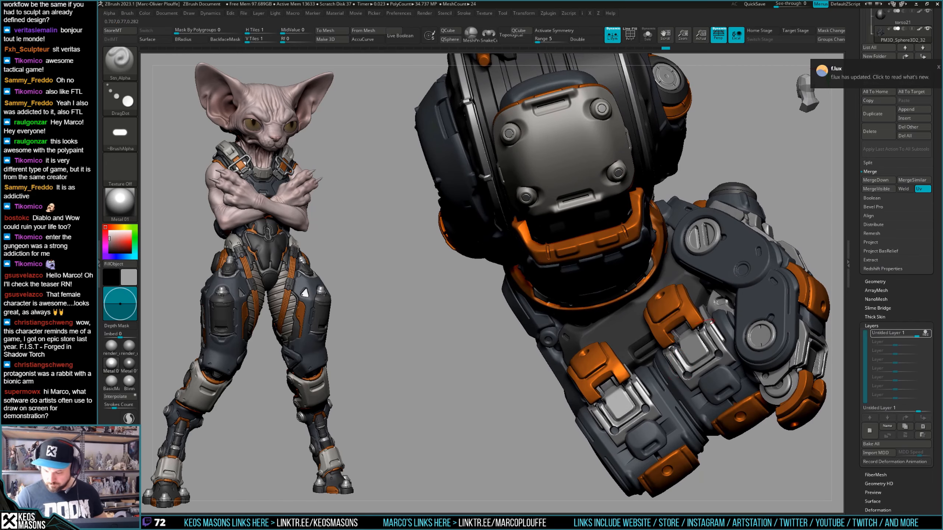
pyautogui.press('F4')
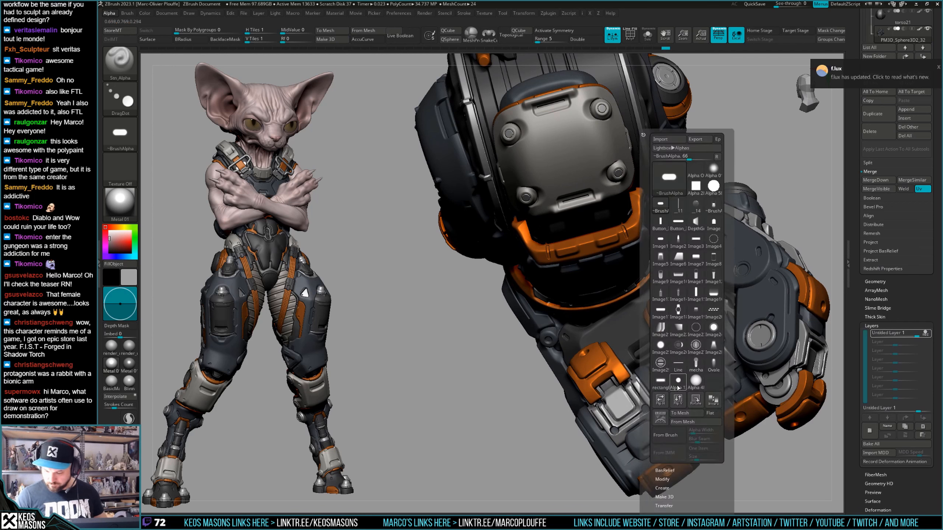
pyautogui.click(678, 382)
pyautogui.press('space')
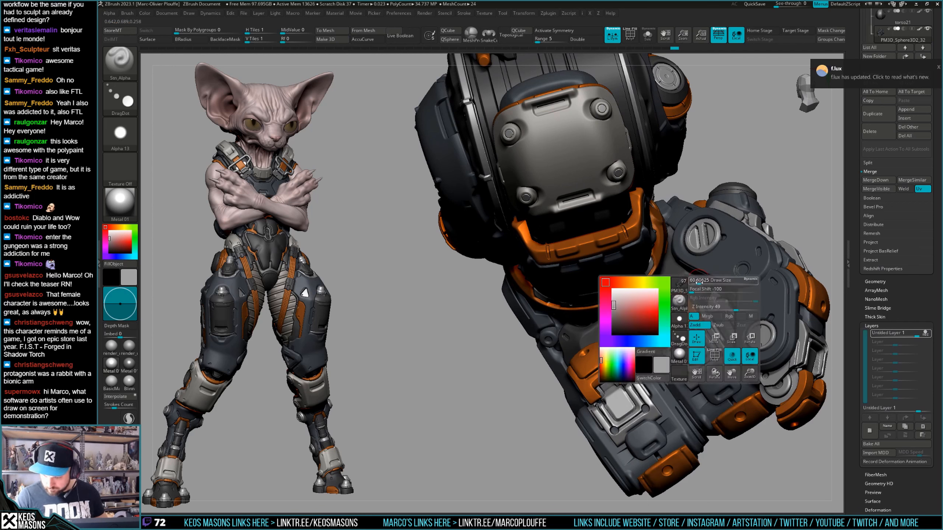
pyautogui.hotkey('ctrl', 'z')
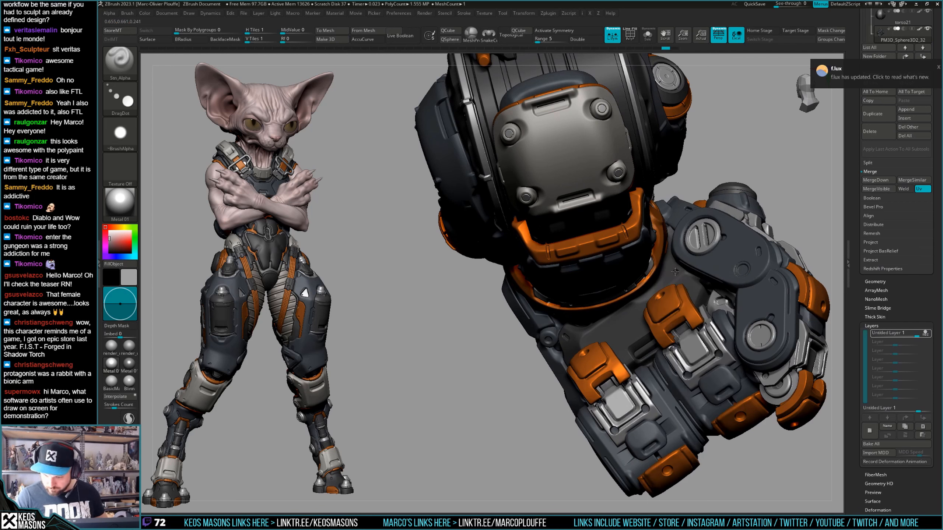
pyautogui.press('space')
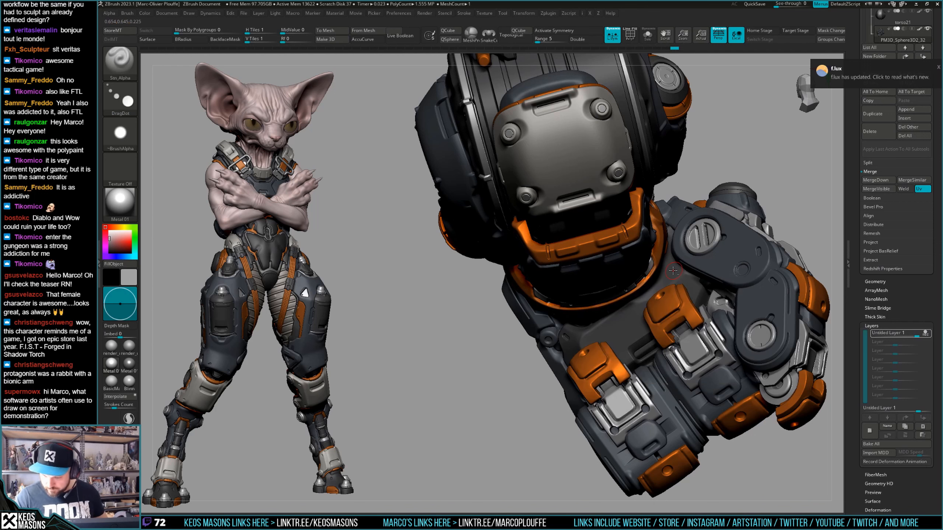
pyautogui.moveTo(607, 335); pyautogui.dragTo(592, 342, button='right')
pyautogui.hotkey('alt', 'shift', 's')
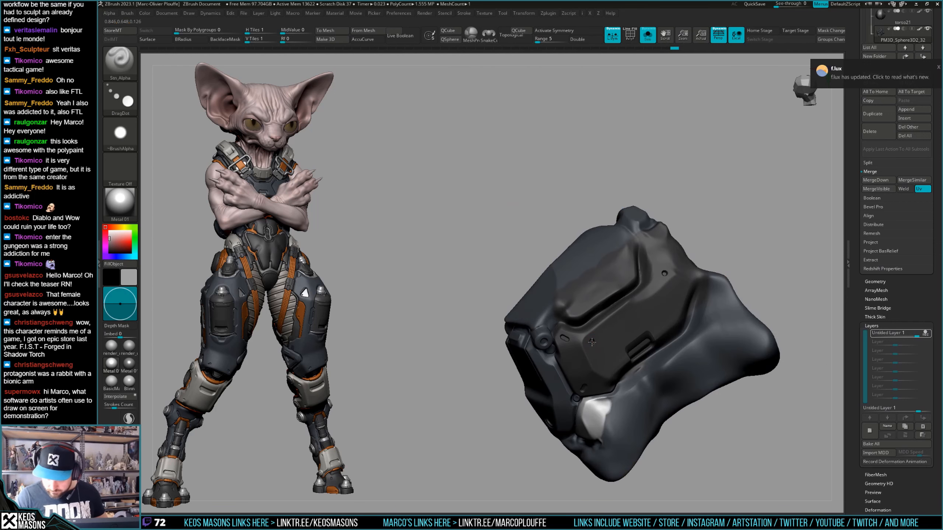
pyautogui.hotkey('alt', 'shift', 's')
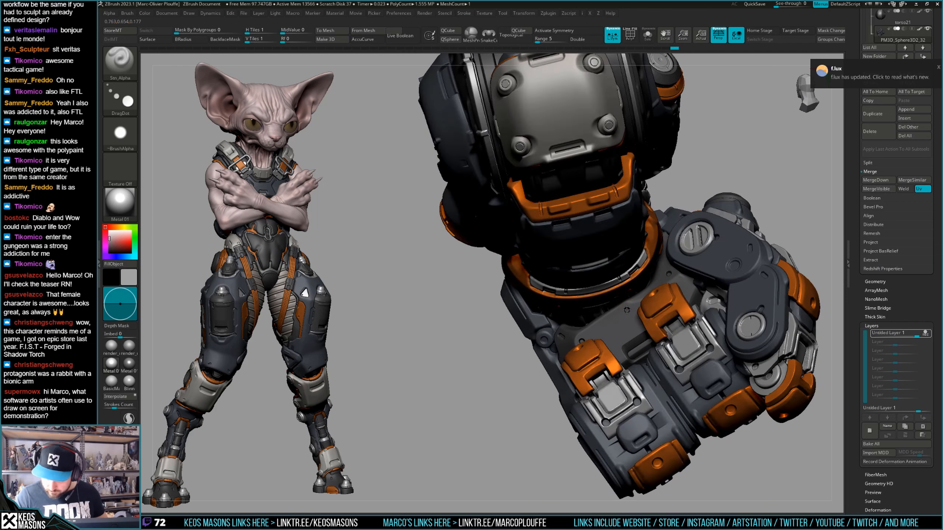
pyautogui.moveTo(626, 310); pyautogui.dragTo(593, 338, button='right')
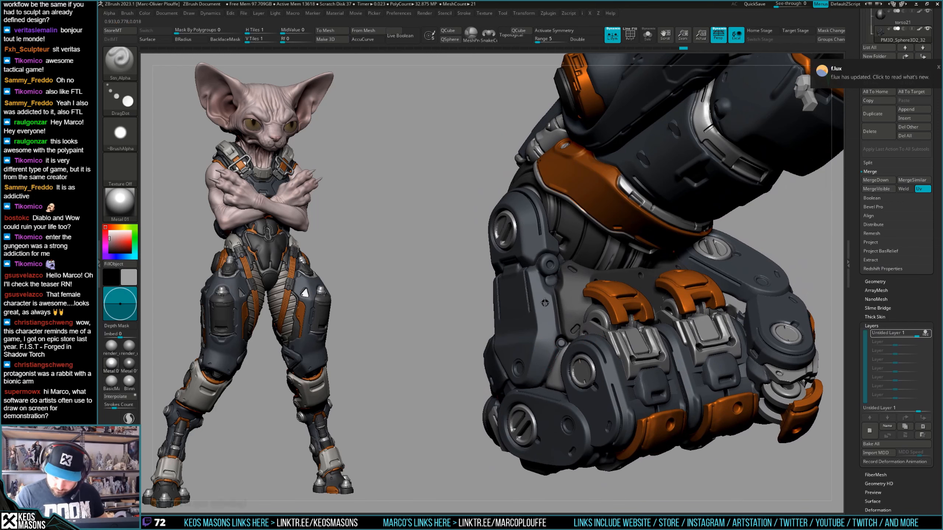
pyautogui.moveTo(545, 303); pyautogui.dragTo(558, 334, button='right')
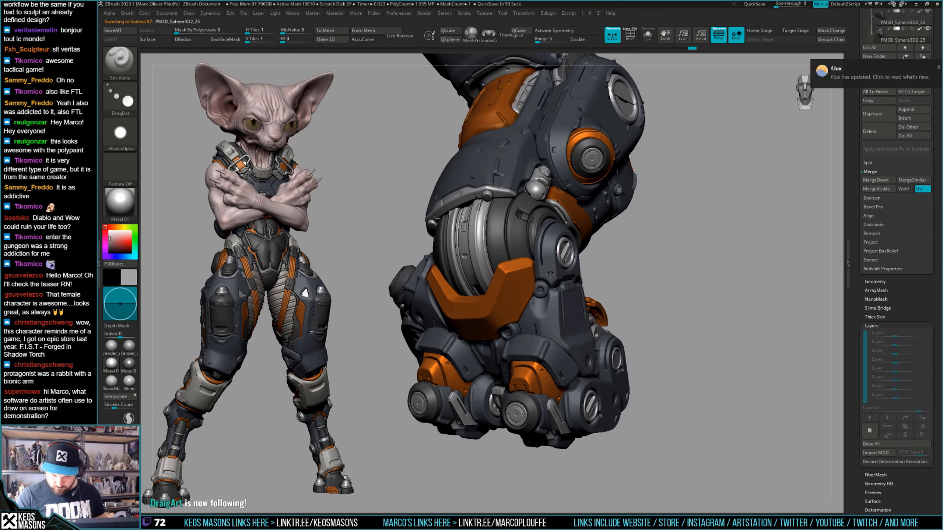
pyautogui.moveTo(691, 298); pyautogui.dragTo(651, 316, button='right')
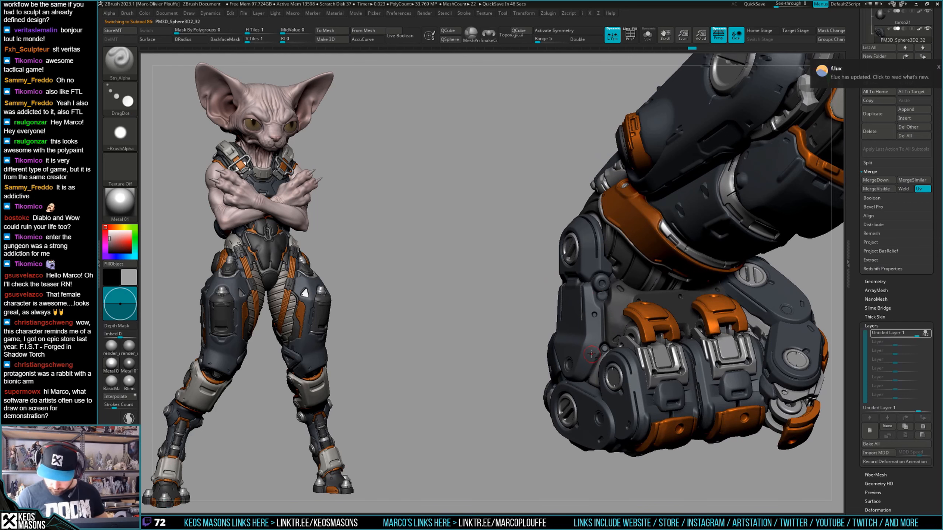
# Examine the palm, pivot cover and closed fist from several sides of the hand.
pyautogui.press('ctrl')
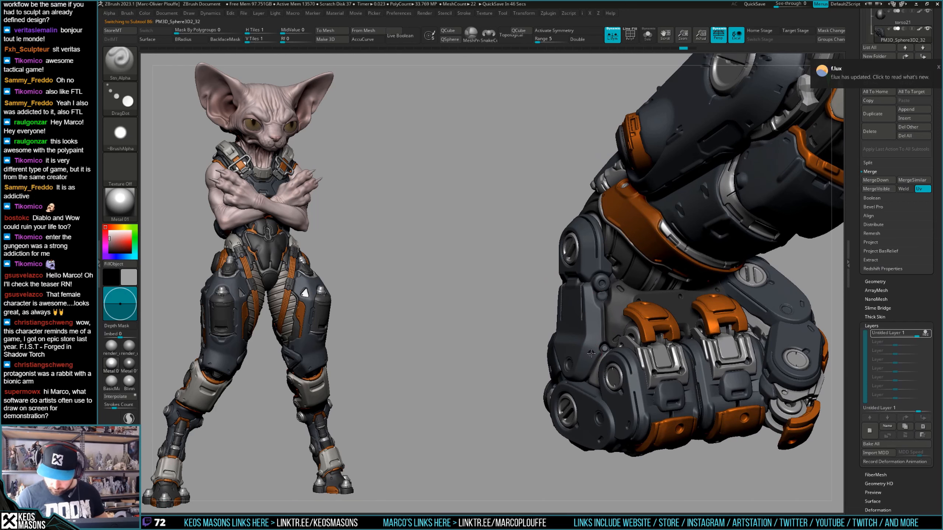
pyautogui.moveTo(598, 347)
pyautogui.mouseDown(button='right')
pyautogui.moveTo(561, 345)
pyautogui.moveTo(563, 331)
pyautogui.moveTo(585, 324)
pyautogui.moveTo(576, 296)
pyautogui.moveTo(631, 312)
pyautogui.moveTo(733, 281)
pyautogui.moveTo(735, 306)
pyautogui.moveTo(720, 303)
pyautogui.moveTo(549, 371)
pyautogui.moveTo(579, 357)
pyautogui.moveTo(594, 292)
pyautogui.mouseUp(button='right')
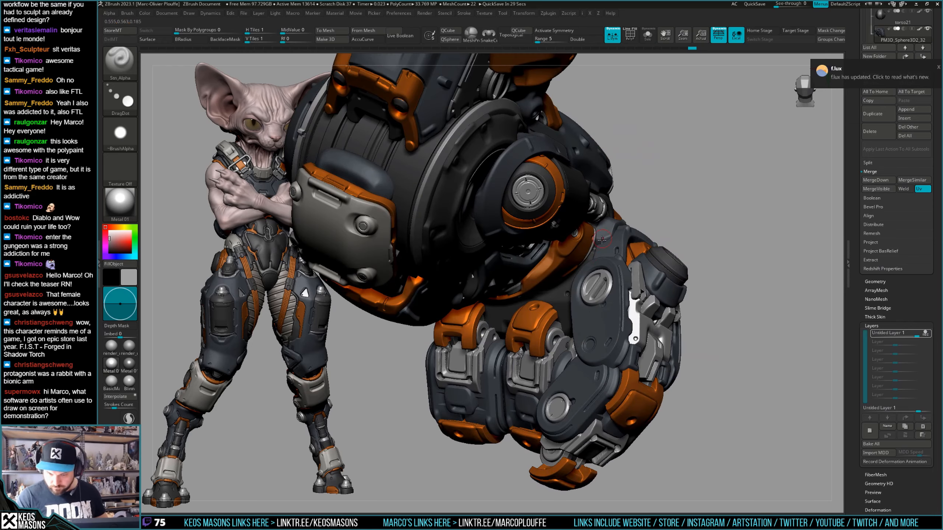
pyautogui.moveTo(602, 240); pyautogui.dragTo(606, 228, button='right')
pyautogui.moveTo(735, 278)
pyautogui.mouseDown(button='right')
pyautogui.moveTo(572, 312)
pyautogui.moveTo(724, 275)
pyautogui.moveTo(738, 297)
pyautogui.moveTo(703, 304)
pyautogui.moveTo(702, 288)
pyautogui.moveTo(741, 319)
pyautogui.moveTo(740, 304)
pyautogui.moveTo(723, 307)
pyautogui.moveTo(709, 296)
pyautogui.moveTo(714, 284)
pyautogui.moveTo(701, 306)
pyautogui.moveTo(746, 267)
pyautogui.moveTo(741, 303)
pyautogui.moveTo(737, 284)
pyautogui.mouseUp(button='right')
pyautogui.moveTo(739, 308); pyautogui.dragTo(730, 297, button='right')
pyautogui.hotkey('ctrl', 'z')
pyautogui.moveTo(553, 336); pyautogui.dragTo(519, 349, button='right')
pyautogui.moveTo(519, 354); pyautogui.dragTo(521, 355)
pyautogui.hotkey('shift', 's')
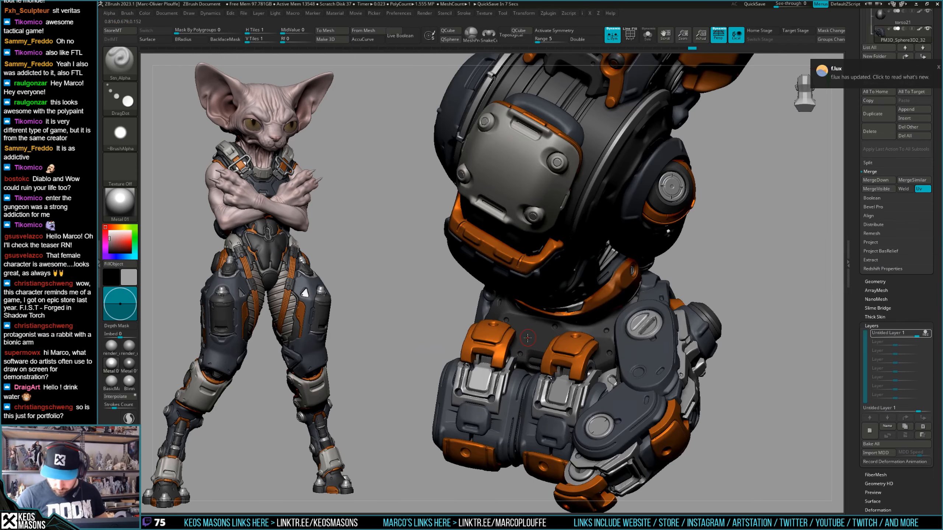
pyautogui.moveTo(521, 355)
pyautogui.mouseDown(button='right')
pyautogui.moveTo(576, 364)
pyautogui.moveTo(553, 345)
pyautogui.moveTo(551, 365)
pyautogui.moveTo(527, 291)
pyautogui.mouseUp(button='right')
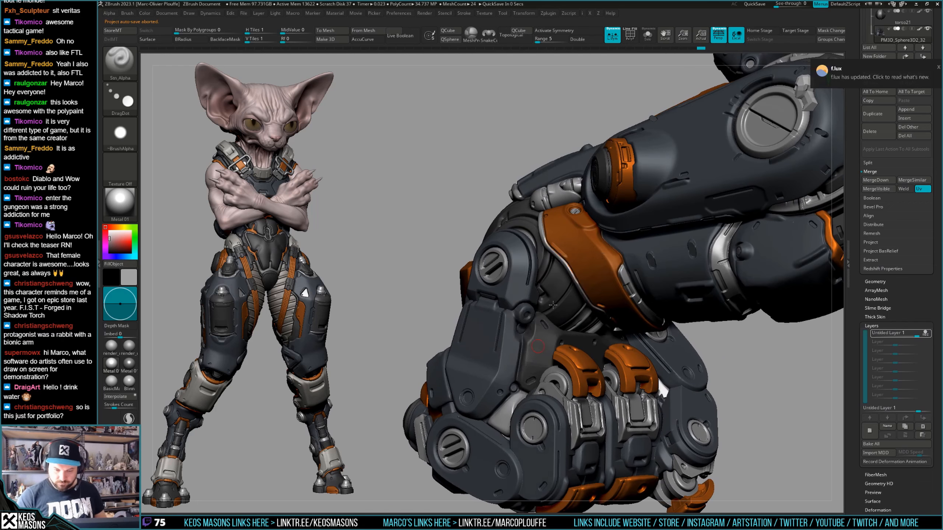
# Switch to the Orb_Cracks brush, adjust its size and work around the small round pivot on the palm's edge.
pyautogui.press('space')
pyautogui.click(547, 330)
pyautogui.moveTo(548, 333)
pyautogui.mouseDown(button='right')
pyautogui.moveTo(523, 339)
pyautogui.moveTo(530, 323)
pyautogui.moveTo(577, 353)
pyautogui.mouseUp(button='right')
pyautogui.hotkey('alt', 's')
pyautogui.press('space')
pyautogui.click(579, 328)
pyautogui.hotkey('alt', 's')
pyautogui.press('space')
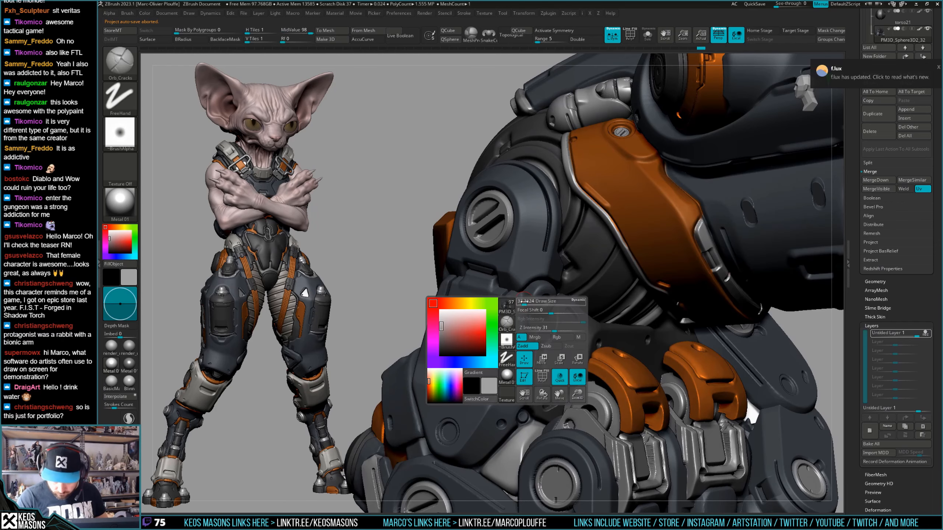
pyautogui.hotkey('alt', 's')
pyautogui.hotkey('alt', 's')
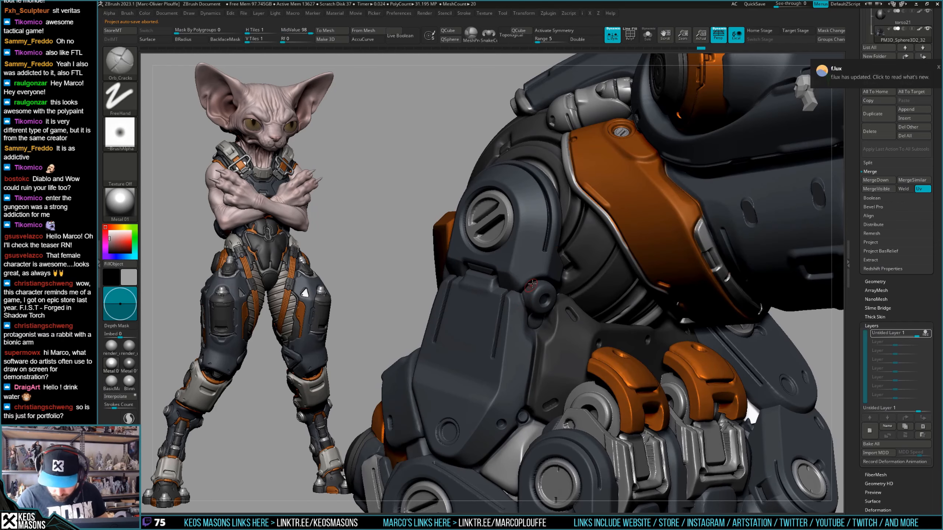
pyautogui.moveTo(537, 288); pyautogui.dragTo(482, 285, button='right')
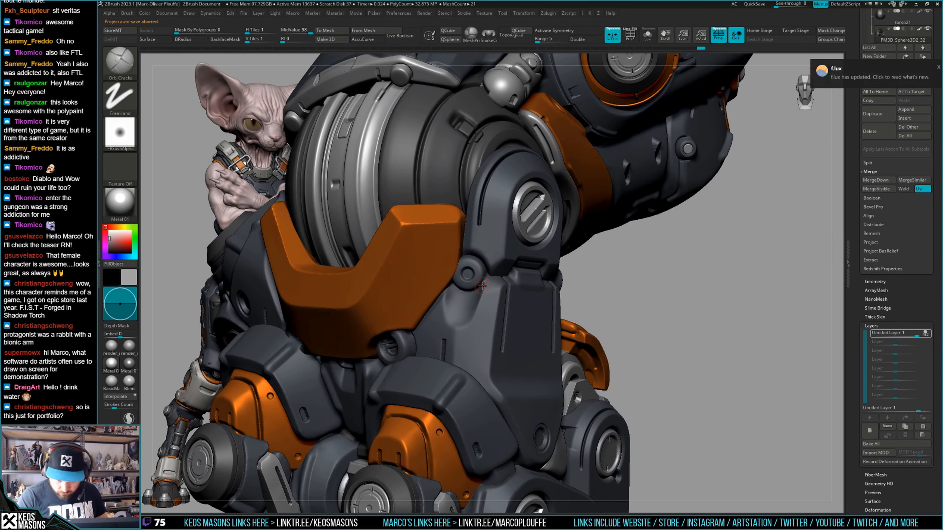
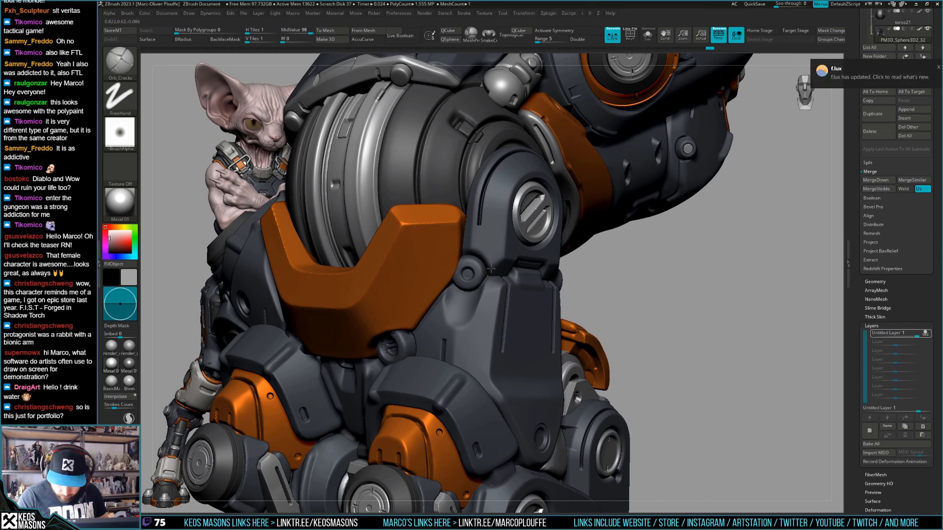
# Try a small Standard brush stroke on the palm just below the round pivot, and undo it.
pyautogui.keyDown('ctrl'); pyautogui.moveTo(491, 268); pyautogui.dragTo(615, 295, button='right'); pyautogui.keyUp('ctrl')
pyautogui.moveTo(692, 328); pyautogui.dragTo(550, 320, button='right')
pyautogui.moveTo(549, 319)
pyautogui.keyDown('alt'); pyautogui.mouseDown(button='right')
pyautogui.moveTo(601, 338)
pyautogui.moveTo(619, 309)
pyautogui.mouseUp(button='right'); pyautogui.keyUp('alt')
pyautogui.moveTo(619, 308); pyautogui.dragTo(561, 310, button='right')
pyautogui.press('space')
pyautogui.click(555, 297)
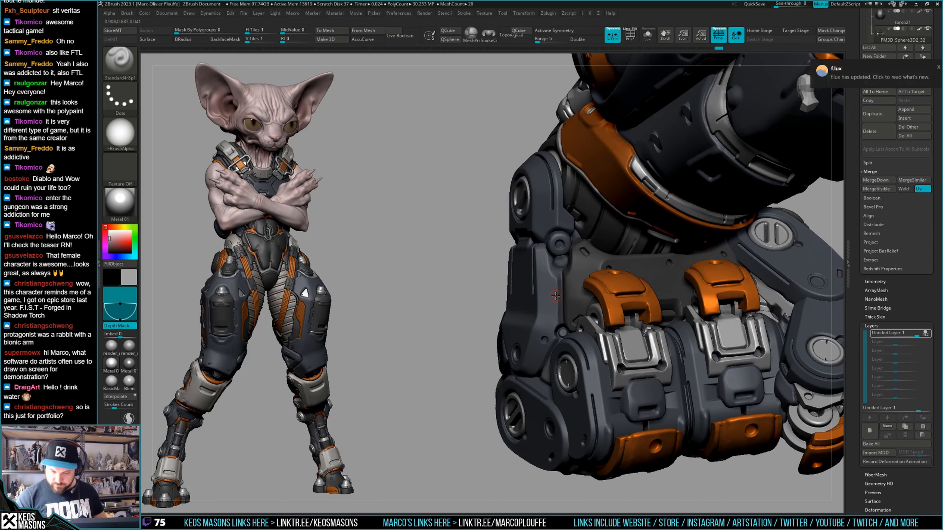
pyautogui.press('space')
pyautogui.click(557, 340)
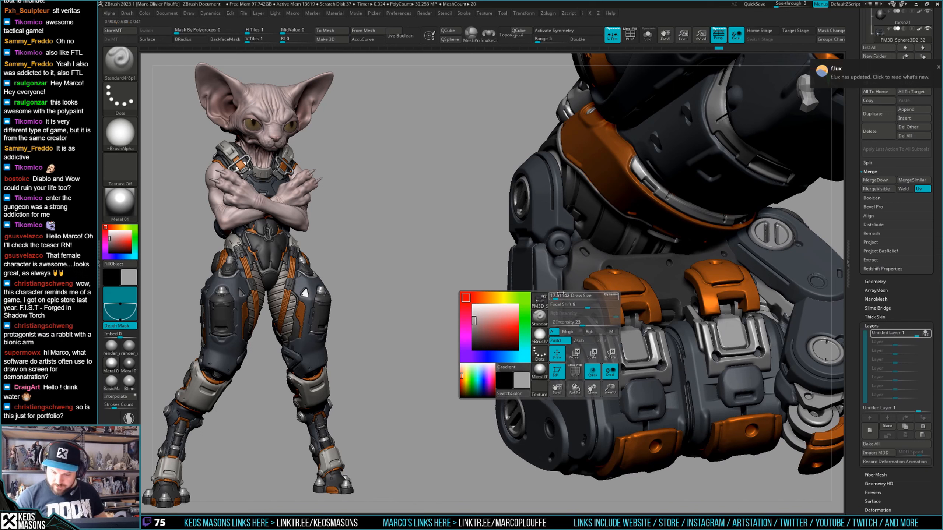
pyautogui.moveTo(558, 279); pyautogui.dragTo(561, 277)
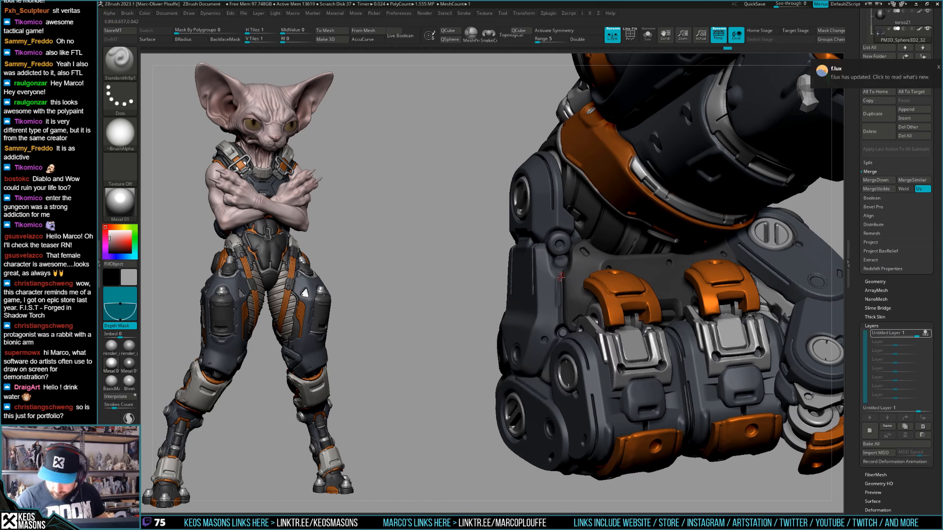
pyautogui.hotkey('ctrl', 'z')
pyautogui.press('d')
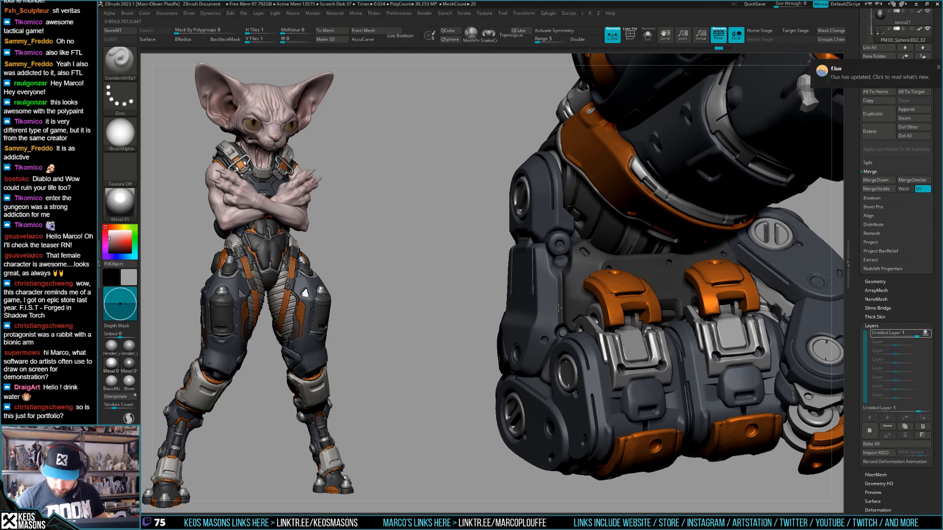
# Isolate the palm mesh to check its surface, and show the whole arm again.
pyautogui.moveTo(568, 274)
pyautogui.keyDown('ctrl'); pyautogui.mouseDown(button='right')
pyautogui.moveTo(568, 260)
pyautogui.moveTo(593, 294)
pyautogui.moveTo(524, 303)
pyautogui.mouseUp(button='right'); pyautogui.keyUp('ctrl')
pyautogui.hotkey('alt', 'shift', 's')
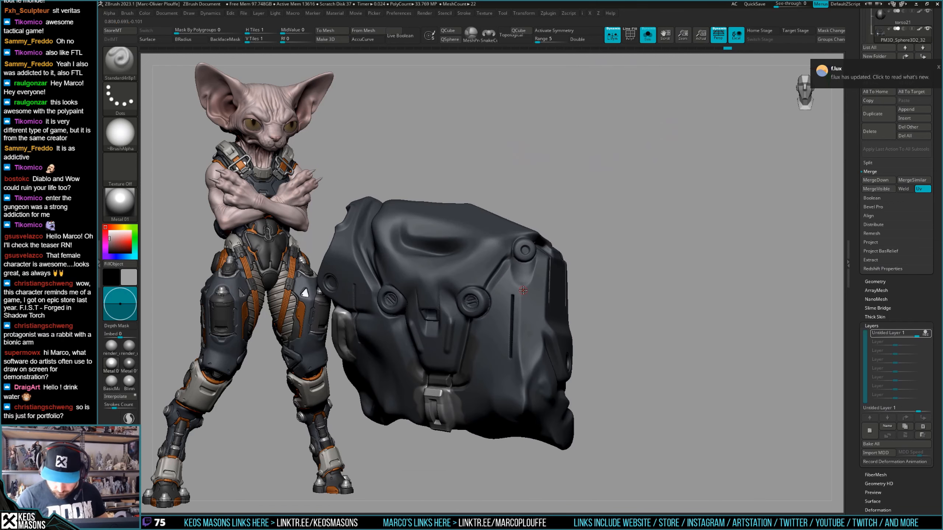
pyautogui.hotkey('alt', 'shift', 's')
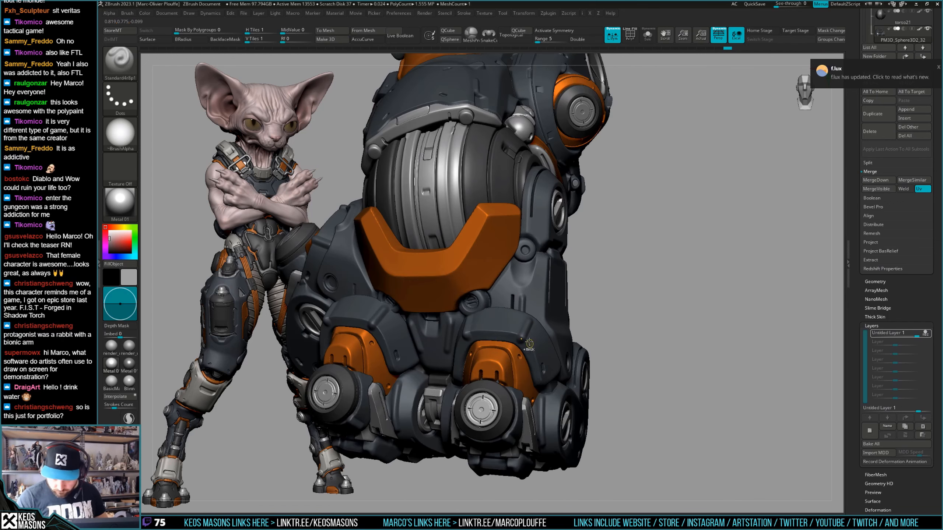
pyautogui.moveTo(646, 326)
pyautogui.keyDown('ctrl'); pyautogui.mouseDown(button='right')
pyautogui.moveTo(649, 310)
pyautogui.moveTo(640, 310)
pyautogui.moveTo(643, 326)
pyautogui.moveTo(612, 333)
pyautogui.moveTo(535, 334)
pyautogui.moveTo(639, 343)
pyautogui.moveTo(741, 326)
pyautogui.moveTo(677, 341)
pyautogui.moveTo(670, 317)
pyautogui.moveTo(651, 336)
pyautogui.moveTo(610, 336)
pyautogui.moveTo(654, 327)
pyautogui.mouseUp(button='right'); pyautogui.keyUp('ctrl')
# Select the mesh of the finger farther from the thumb and toggle the visibility of its knuckle pieces.
pyautogui.keyDown('alt'); pyautogui.click(617, 333); pyautogui.keyUp('alt')
pyautogui.hotkey('ctrl', 'shift', 's')
pyautogui.press('x')
pyautogui.hotkey('ctrl', 'shift', 's')
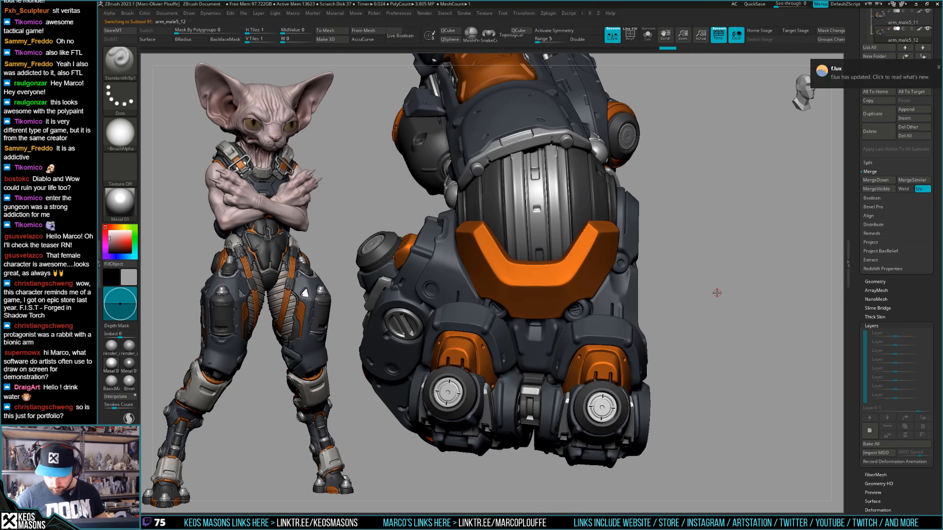
pyautogui.moveTo(717, 293); pyautogui.dragTo(741, 290, button='right')
pyautogui.hotkey('ctrl', 'shift', 's')
pyautogui.hotkey('ctrl', 'shift')
pyautogui.moveTo(613, 333)
pyautogui.mouseDown(button='right')
pyautogui.moveTo(723, 299)
pyautogui.moveTo(764, 314)
pyautogui.moveTo(578, 309)
pyautogui.moveTo(646, 320)
pyautogui.moveTo(689, 313)
pyautogui.moveTo(691, 322)
pyautogui.moveTo(693, 314)
pyautogui.moveTo(689, 327)
pyautogui.moveTo(693, 315)
pyautogui.mouseUp(button='right')
pyautogui.hotkey('ctrl', 'shift', 's')
pyautogui.keyDown('ctrl'); pyautogui.rightClick(723, 299); pyautogui.keyUp('ctrl')
pyautogui.hotkey('ctrl', 'shift')
# Switch to the Orb_Cracks brush and restore the finger mesh's hidden knuckle pieces.
pyautogui.rightClick(693, 318)
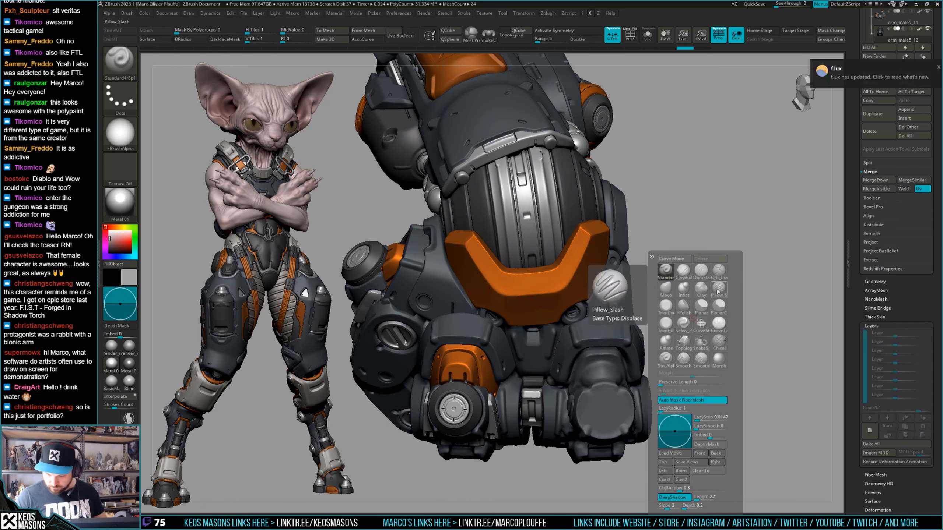
pyautogui.click(719, 273)
pyautogui.keyDown('ctrl'); pyautogui.keyDown('shift'); pyautogui.click(751, 285); pyautogui.keyUp('shift'); pyautogui.keyUp('ctrl')
# Select the mesh of the finger nearer the thumb and add a new sculpting layer to it.
pyautogui.moveTo(609, 331); pyautogui.dragTo(565, 335, button='right')
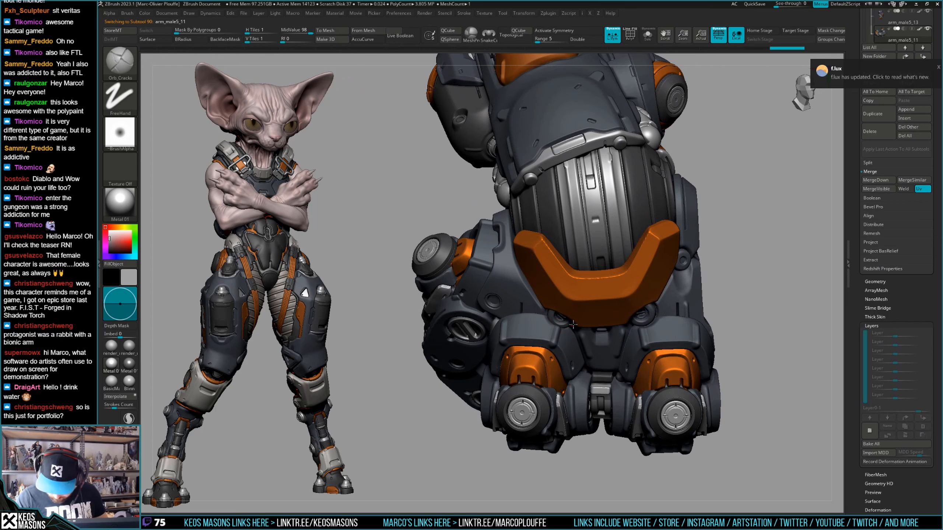
pyautogui.moveTo(573, 325); pyautogui.dragTo(578, 306, button='right')
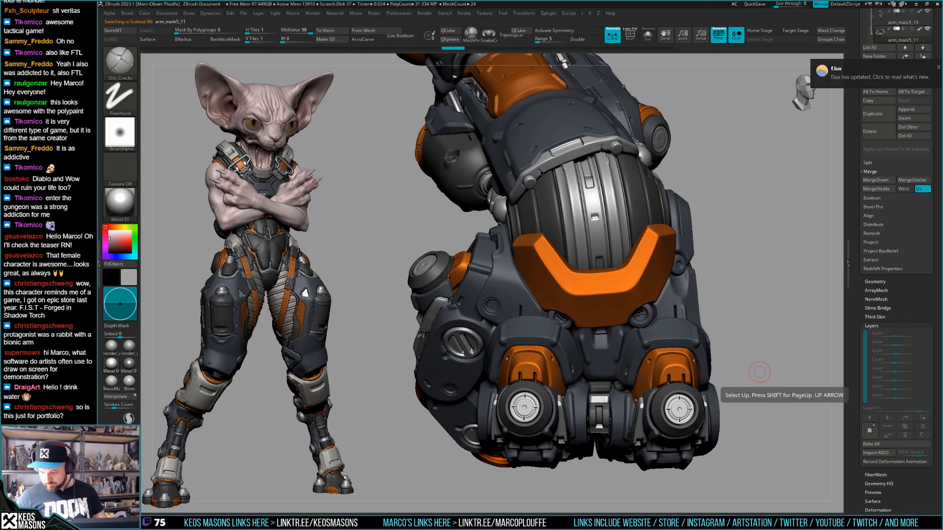
pyautogui.click(869, 417)
pyautogui.moveTo(553, 329); pyautogui.dragTo(561, 320, button='right')
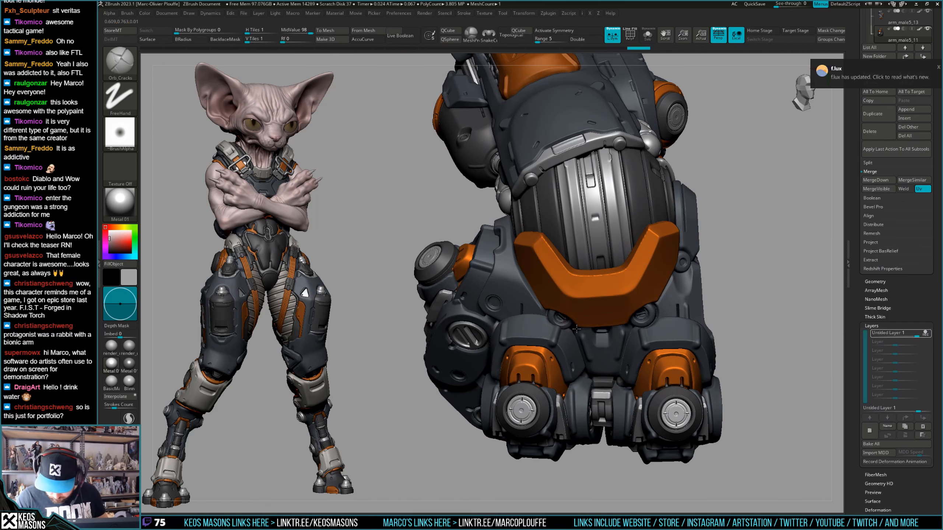
pyautogui.moveTo(576, 328); pyautogui.dragTo(550, 317, button='right')
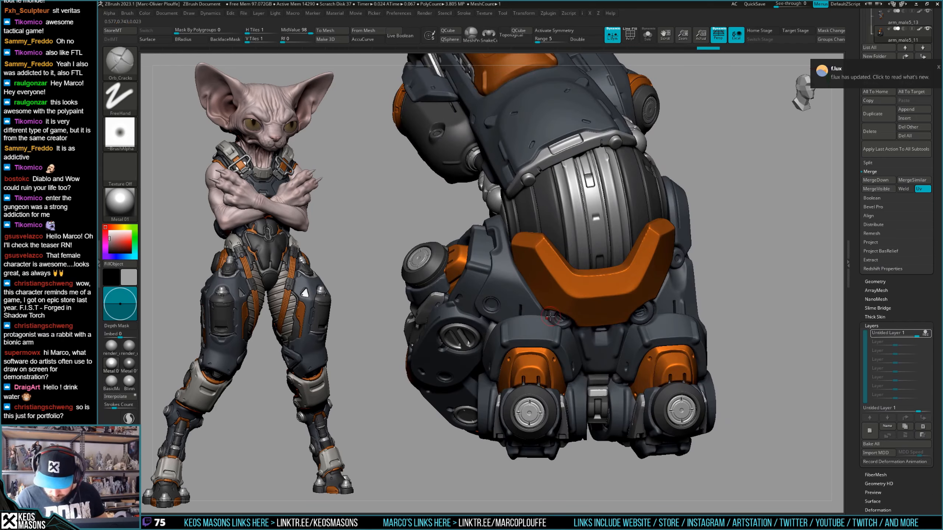
# Isolate the finger mesh farther from the thumb, add a new sculpting layer, and show the whole arm again.
pyautogui.moveTo(641, 314); pyautogui.dragTo(646, 328, button='right')
pyautogui.keyDown('alt'); pyautogui.click(669, 347); pyautogui.keyUp('alt')
pyautogui.hotkey('alt', 's')
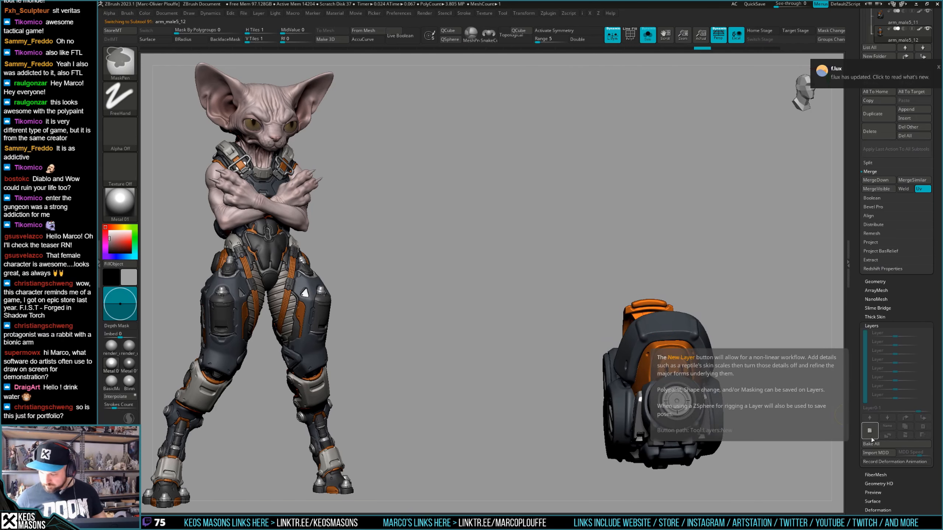
pyautogui.click(870, 431)
pyautogui.hotkey('alt', 's')
pyautogui.moveTo(654, 341); pyautogui.dragTo(639, 319, button='right')
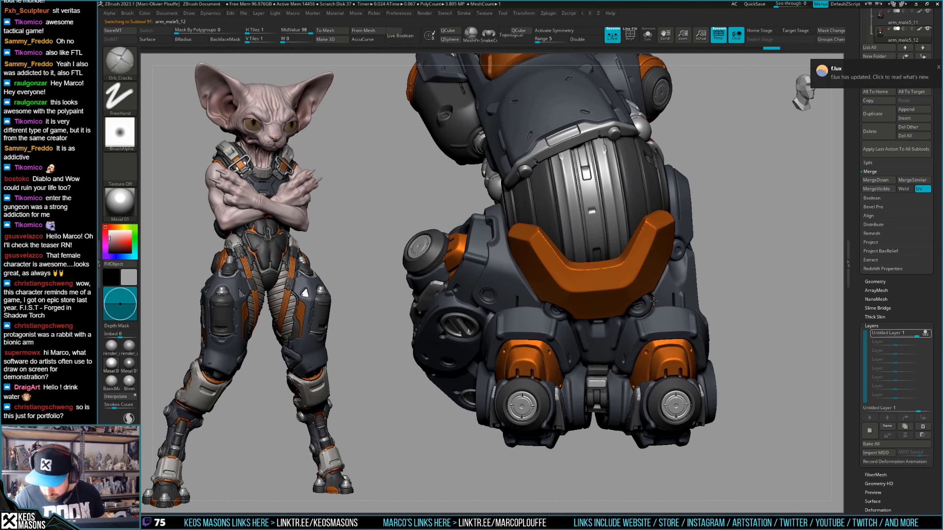
# Review the whole hand from the front and above, and select the palm mesh beside the round pivot.
pyautogui.moveTo(654, 301); pyautogui.dragTo(733, 321, button='right')
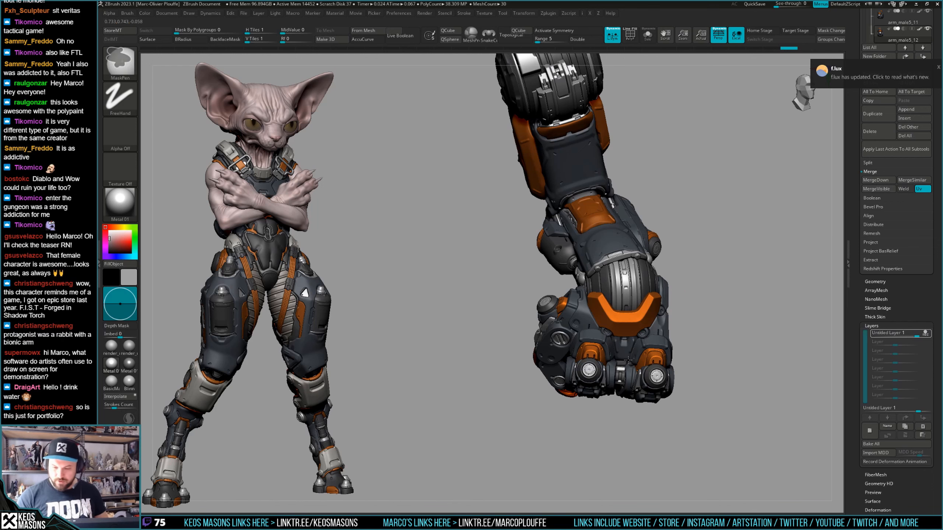
pyautogui.keyDown('ctrl'); pyautogui.moveTo(646, 294); pyautogui.dragTo(606, 362, button='right'); pyautogui.keyUp('ctrl')
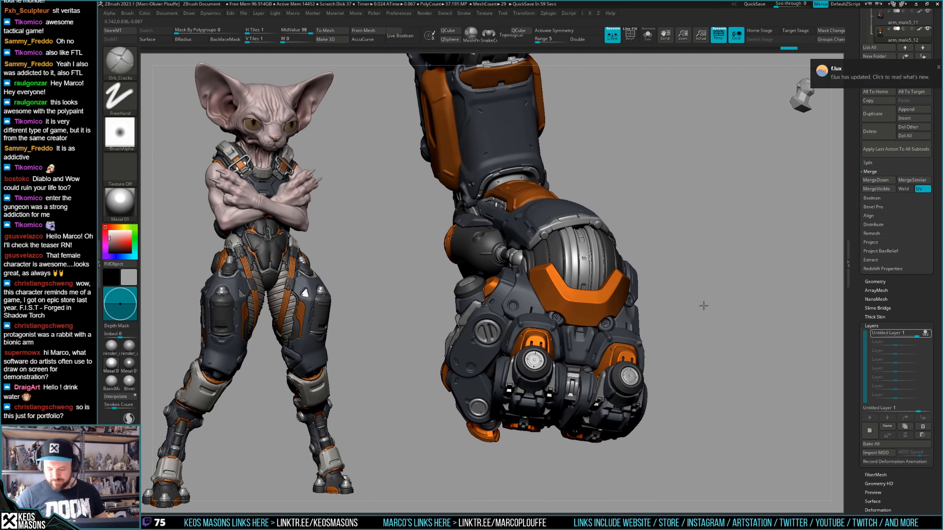
pyautogui.moveTo(703, 305); pyautogui.dragTo(612, 352, button='right')
pyautogui.rightClick(612, 352)
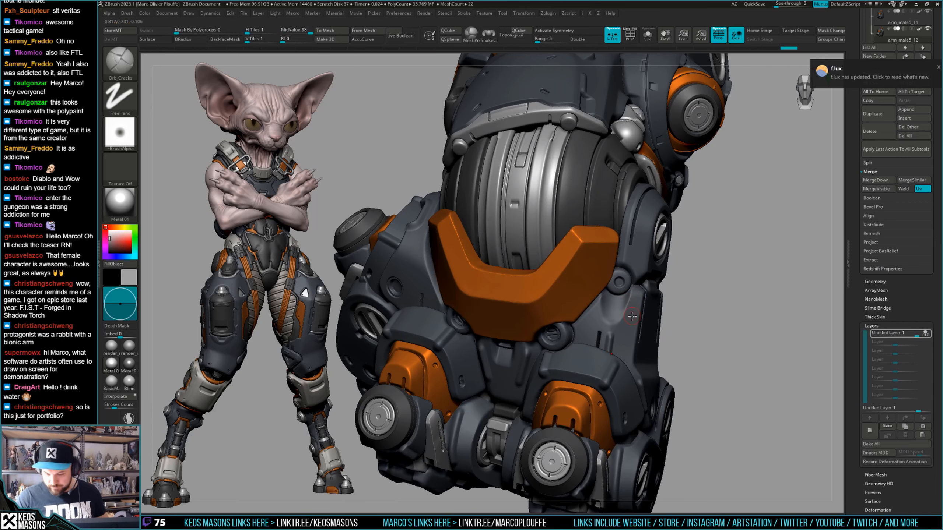
pyautogui.moveTo(628, 307); pyautogui.dragTo(629, 305, button='right')
pyautogui.keyDown('alt'); pyautogui.click(628, 307); pyautogui.keyUp('alt')
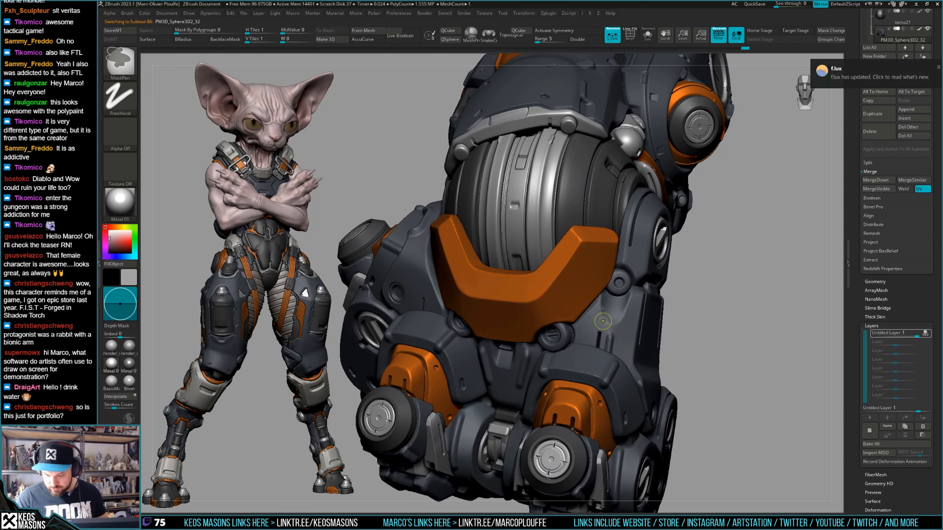
pyautogui.moveTo(609, 325)
pyautogui.keyDown('ctrl'); pyautogui.mouseDown(button='right')
pyautogui.moveTo(716, 284)
pyautogui.moveTo(702, 336)
pyautogui.moveTo(687, 333)
pyautogui.moveTo(691, 358)
pyautogui.mouseUp(button='right'); pyautogui.keyUp('ctrl')
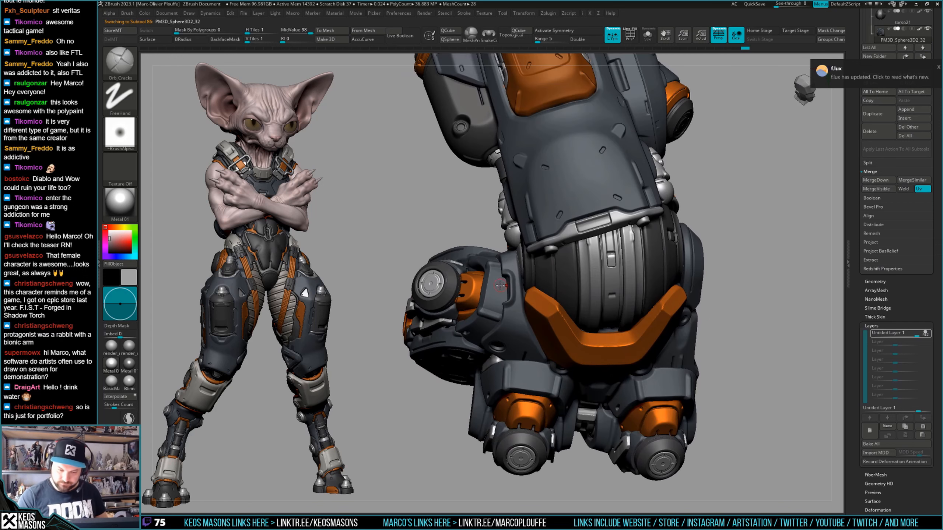
# Select the thumb's cover mesh and set up the alpha stamping brush with the Image7 alpha.
pyautogui.keyDown('alt'); pyautogui.click(524, 310); pyautogui.keyUp('alt')
pyautogui.keyDown('alt'); pyautogui.moveTo(544, 307); pyautogui.dragTo(558, 316, button='right'); pyautogui.keyUp('alt')
pyautogui.press('b')
pyautogui.click(531, 322)
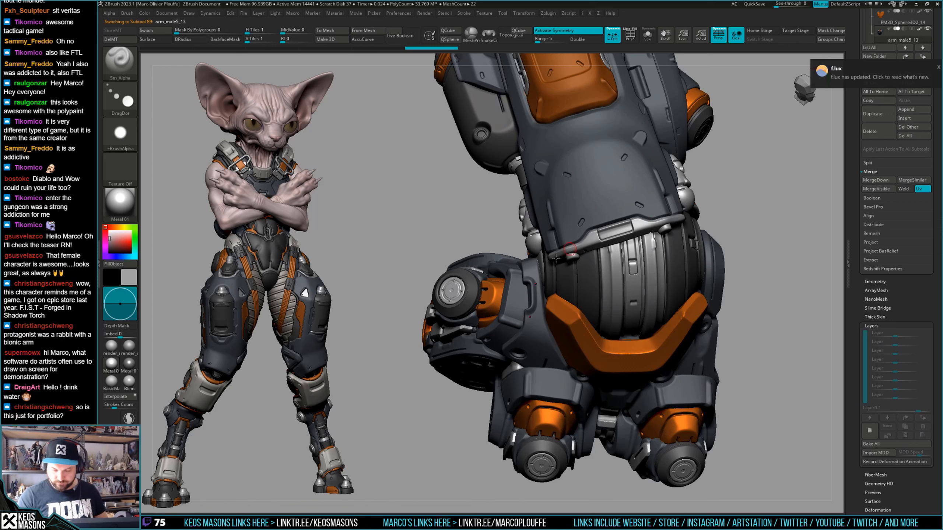
pyautogui.press('space')
pyautogui.click(525, 299)
pyautogui.press('a')
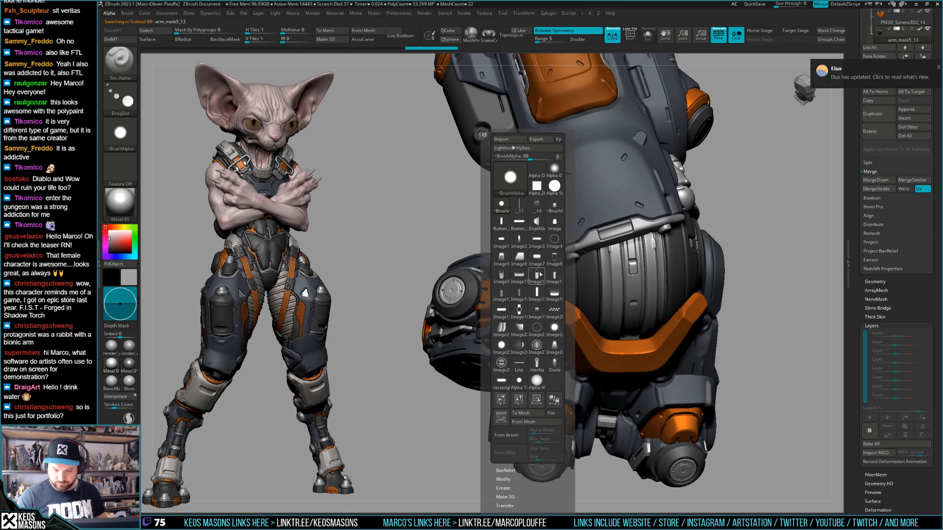
pyautogui.click(536, 256)
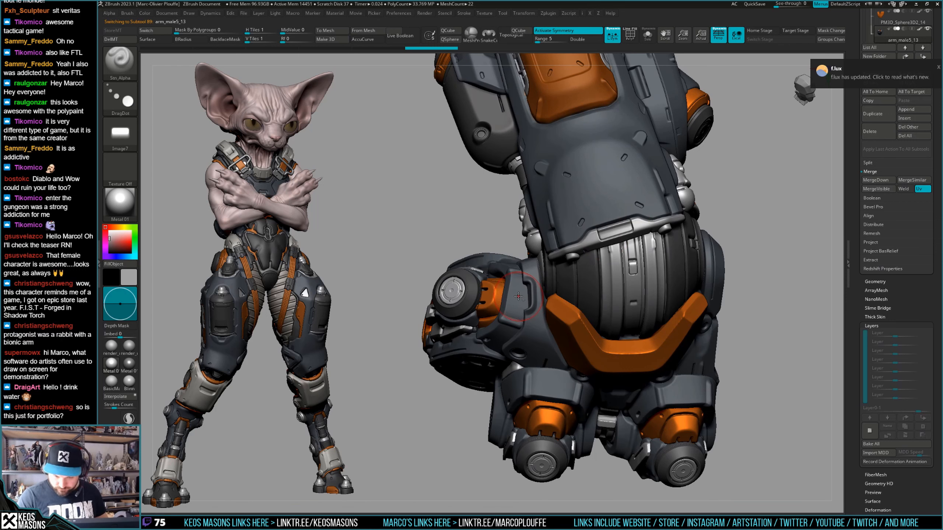
# Switch to the ClayBuildup brush, reselect the palm mesh and review the whole arm.
pyautogui.moveTo(526, 297)
pyautogui.mouseDown(button='right')
pyautogui.moveTo(703, 311)
pyautogui.moveTo(698, 323)
pyautogui.mouseUp(button='right')
pyautogui.press('space')
pyautogui.click(689, 270)
pyautogui.moveTo(688, 270)
pyautogui.mouseDown(button='right')
pyautogui.moveTo(600, 339)
pyautogui.moveTo(597, 311)
pyautogui.moveTo(730, 291)
pyautogui.moveTo(711, 301)
pyautogui.mouseUp(button='right')
pyautogui.keyDown('alt'); pyautogui.click(594, 311); pyautogui.keyUp('alt')
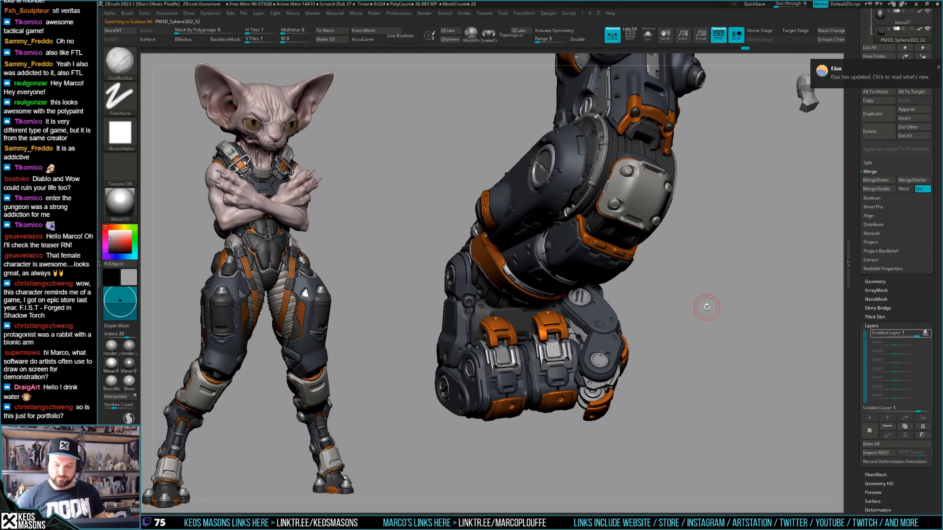
pyautogui.moveTo(709, 306); pyautogui.dragTo(705, 305, button='right')
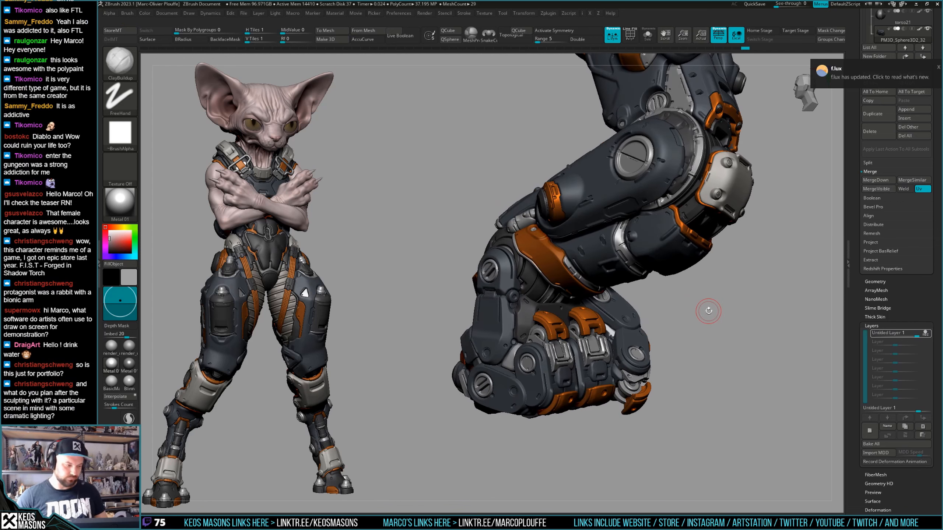
pyautogui.moveTo(729, 307); pyautogui.dragTo(684, 363, button='right')
# Isolate the finger mesh nearer the thumb and show only its orange knuckle cover.
pyautogui.keyDown('alt'); pyautogui.click(552, 314); pyautogui.keyUp('alt')
pyautogui.press('space')
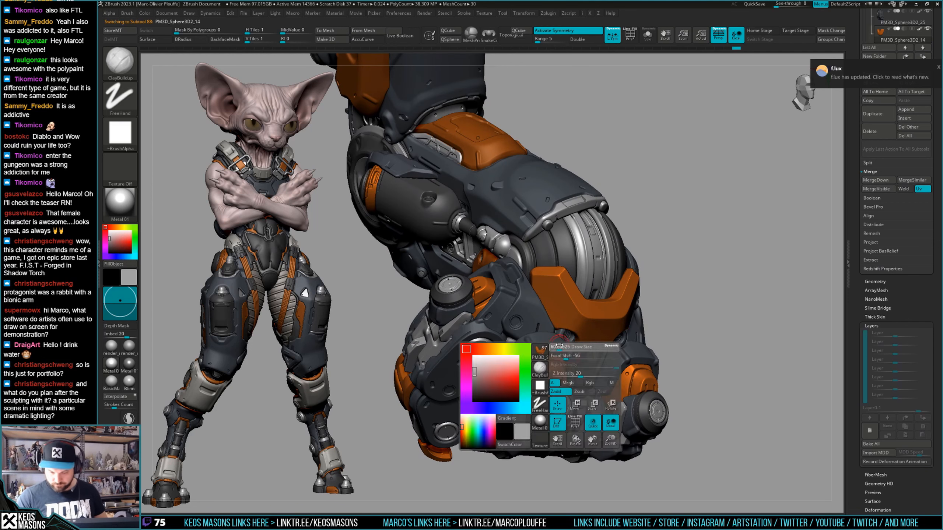
pyautogui.hotkey('shift', 's')
pyautogui.moveTo(537, 384); pyautogui.dragTo(685, 324, button='right')
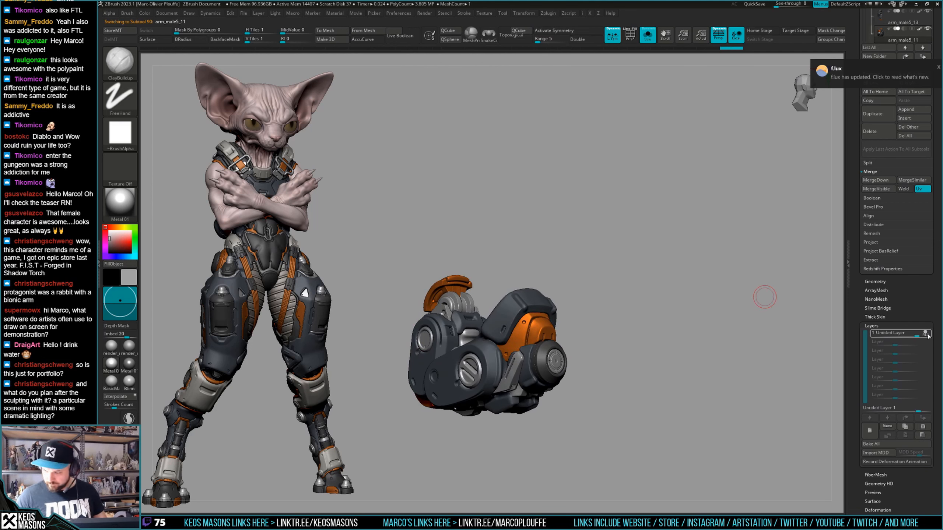
pyautogui.keyDown('ctrl'); pyautogui.keyDown('shift'); pyautogui.click(540, 330); pyautogui.keyUp('shift'); pyautogui.keyUp('ctrl')
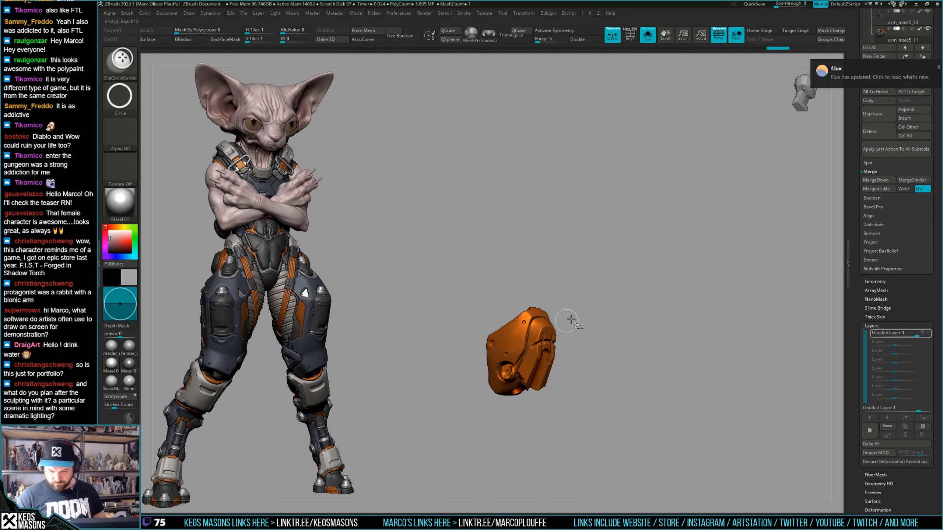
# Show the whole arm around the knuckle cover nearer the thumb and adjust the painting brush's settings.
pyautogui.hotkey('shift', 's')
pyautogui.rightClick(618, 312)
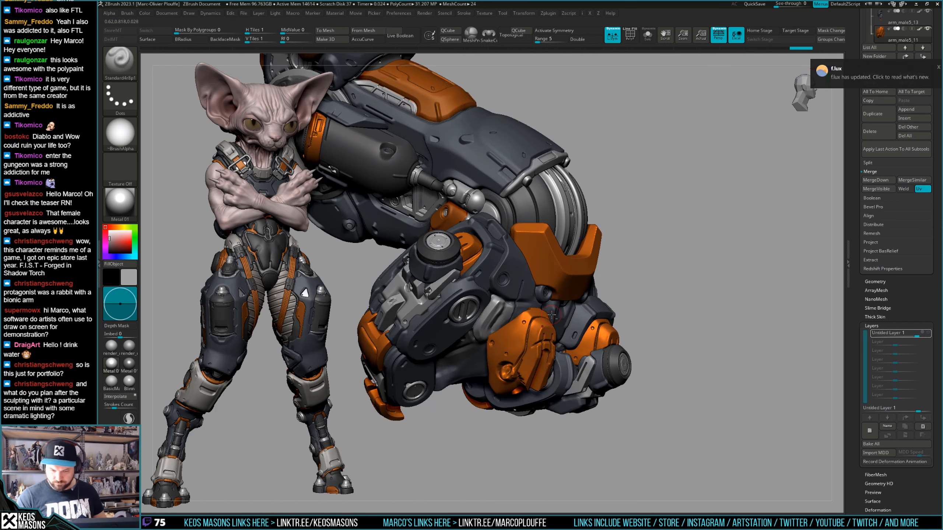
pyautogui.rightClick(556, 314)
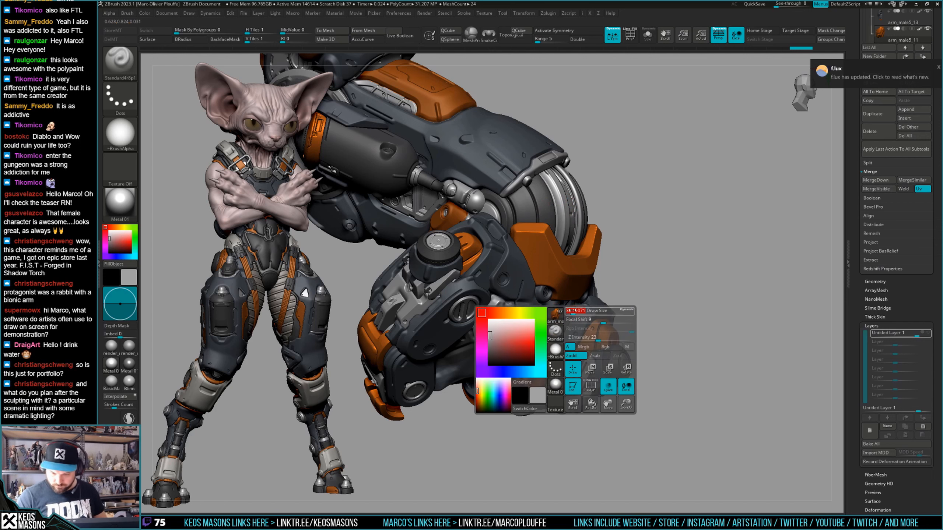
pyautogui.keyDown('ctrl'); pyautogui.moveTo(535, 314); pyautogui.dragTo(532, 337, button='right'); pyautogui.keyUp('ctrl')
pyautogui.rightClick(548, 315)
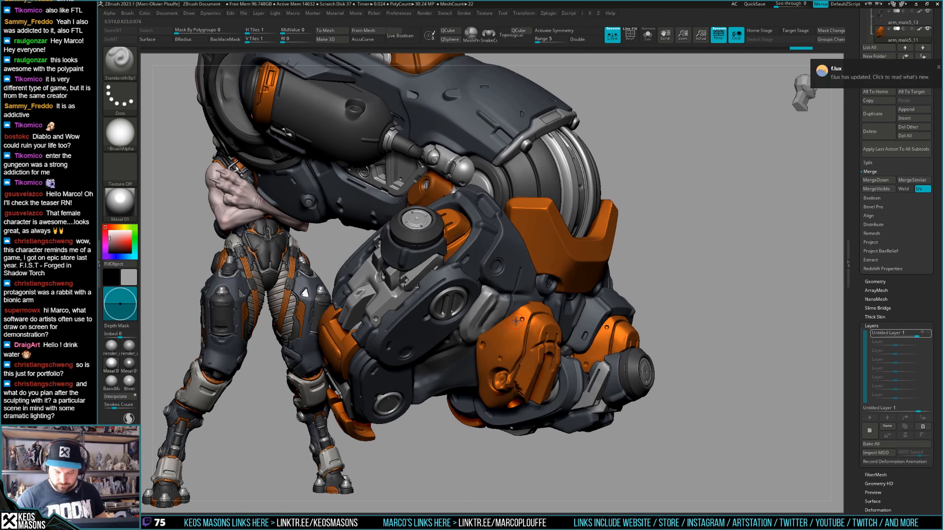
pyautogui.press('space')
# Paint the rear part of the orange knuckle cover light grey on the finger nearer the thumb.
pyautogui.moveTo(526, 313)
pyautogui.mouseDown()
pyautogui.moveTo(509, 368)
pyautogui.moveTo(489, 328)
pyautogui.moveTo(482, 348)
pyautogui.moveTo(491, 343)
pyautogui.moveTo(490, 383)
pyautogui.mouseUp()
pyautogui.moveTo(490, 383); pyautogui.dragTo(408, 372, button='right')
pyautogui.moveTo(537, 306)
pyautogui.mouseDown()
pyautogui.moveTo(530, 308)
pyautogui.moveTo(568, 311)
pyautogui.mouseUp()
pyautogui.moveTo(579, 312)
pyautogui.mouseDown(button='right')
pyautogui.moveTo(538, 307)
pyautogui.moveTo(561, 292)
pyautogui.mouseUp(button='right')
pyautogui.moveTo(560, 294)
pyautogui.mouseDown()
pyautogui.moveTo(567, 324)
pyautogui.moveTo(588, 349)
pyautogui.moveTo(597, 344)
pyautogui.mouseUp()
pyautogui.moveTo(557, 320)
pyautogui.mouseDown(button='right')
pyautogui.moveTo(584, 315)
pyautogui.moveTo(538, 285)
pyautogui.mouseUp(button='right')
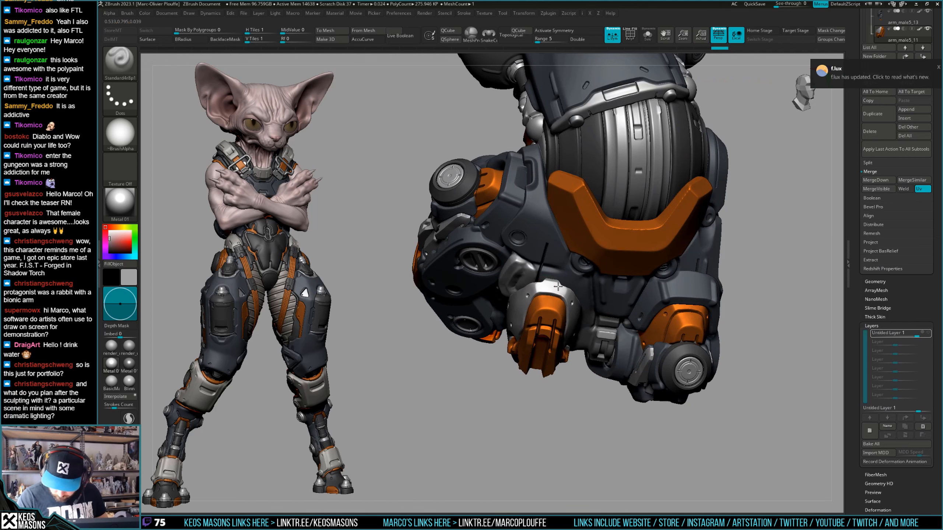
pyautogui.moveTo(568, 290)
pyautogui.mouseDown(button='right')
pyautogui.moveTo(543, 292)
pyautogui.moveTo(520, 317)
pyautogui.moveTo(535, 327)
pyautogui.mouseUp(button='right')
# Select the outer finger mesh, switch off its sculpting layer and show only its orange knuckle cover.
pyautogui.moveTo(741, 306)
pyautogui.mouseDown(button='right')
pyautogui.moveTo(717, 294)
pyautogui.moveTo(724, 286)
pyautogui.moveTo(646, 303)
pyautogui.mouseUp(button='right')
pyautogui.keyDown('alt'); pyautogui.click(591, 340); pyautogui.keyUp('alt')
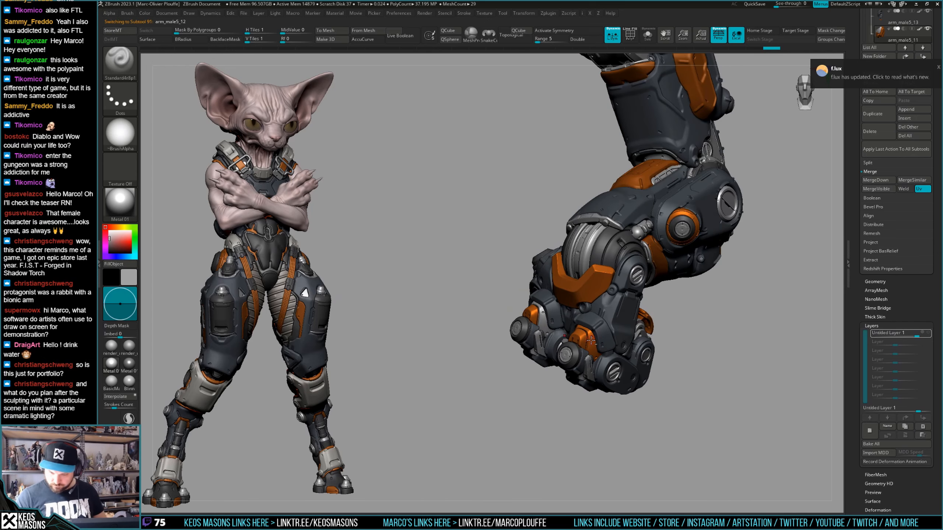
pyautogui.hotkey('alt', 's')
pyautogui.keyDown('alt'); pyautogui.click(596, 339); pyautogui.keyUp('alt')
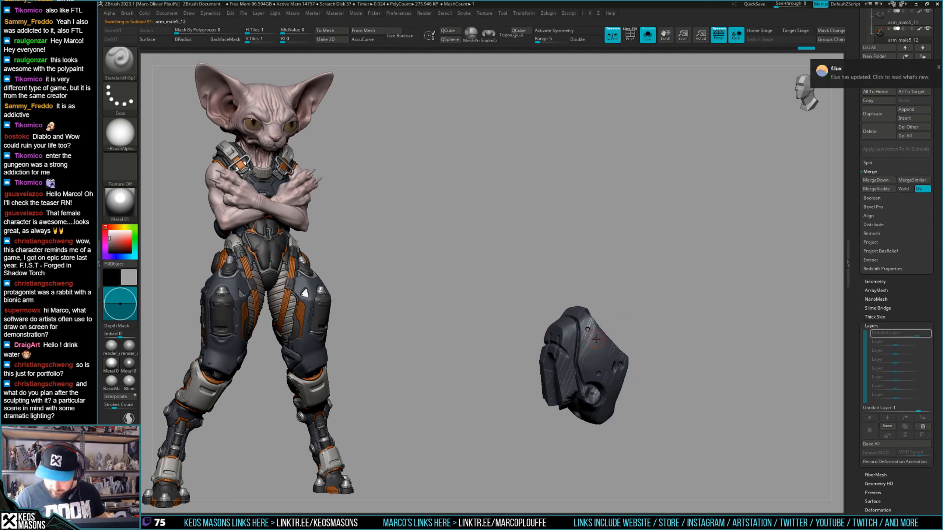
pyautogui.keyDown('ctrl'); pyautogui.keyDown('shift'); pyautogui.click(645, 307); pyautogui.keyUp('shift'); pyautogui.keyUp('ctrl')
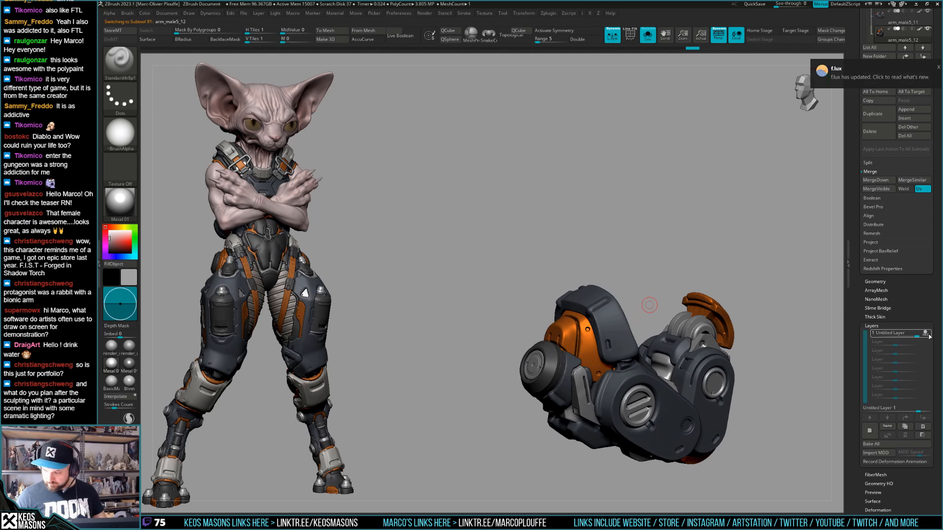
pyautogui.keyDown('alt'); pyautogui.click(592, 346); pyautogui.keyUp('alt')
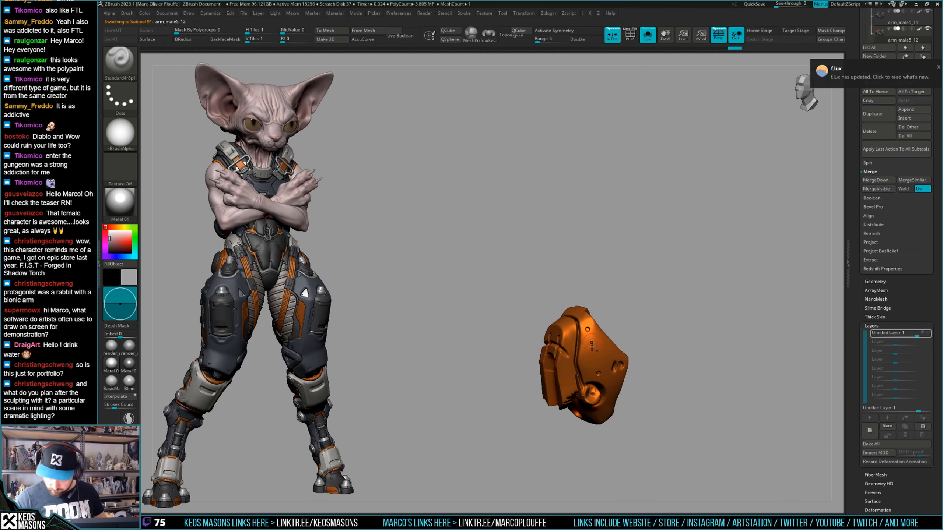
# Paint the rear part of the outer finger's knuckle cover light grey and switch its sculpting layer back on.
pyautogui.hotkey('shift', 'alt', 's')
pyautogui.moveTo(592, 344)
pyautogui.mouseDown()
pyautogui.moveTo(585, 357)
pyautogui.moveTo(585, 324)
pyautogui.moveTo(590, 373)
pyautogui.moveTo(600, 345)
pyautogui.moveTo(609, 386)
pyautogui.mouseUp()
pyautogui.hotkey('ctrl', 'z')
pyautogui.moveTo(605, 366); pyautogui.dragTo(586, 315, button='right')
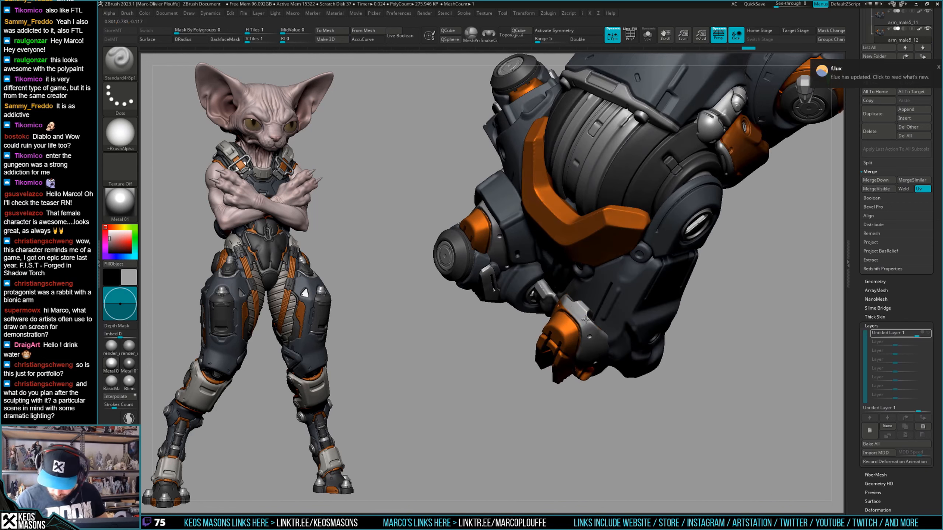
pyautogui.moveTo(572, 302); pyautogui.dragTo(573, 335, button='right')
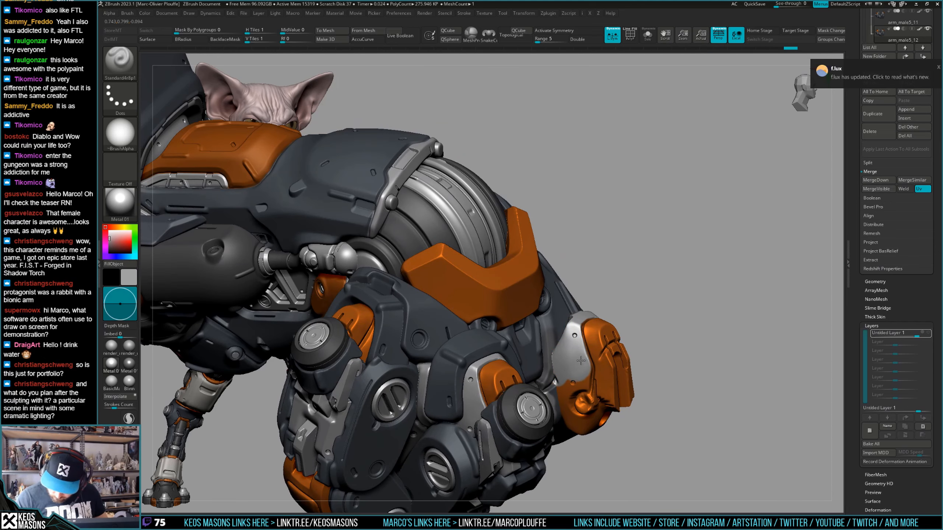
pyautogui.moveTo(581, 360)
pyautogui.mouseDown()
pyautogui.moveTo(565, 392)
pyautogui.moveTo(579, 389)
pyautogui.mouseUp()
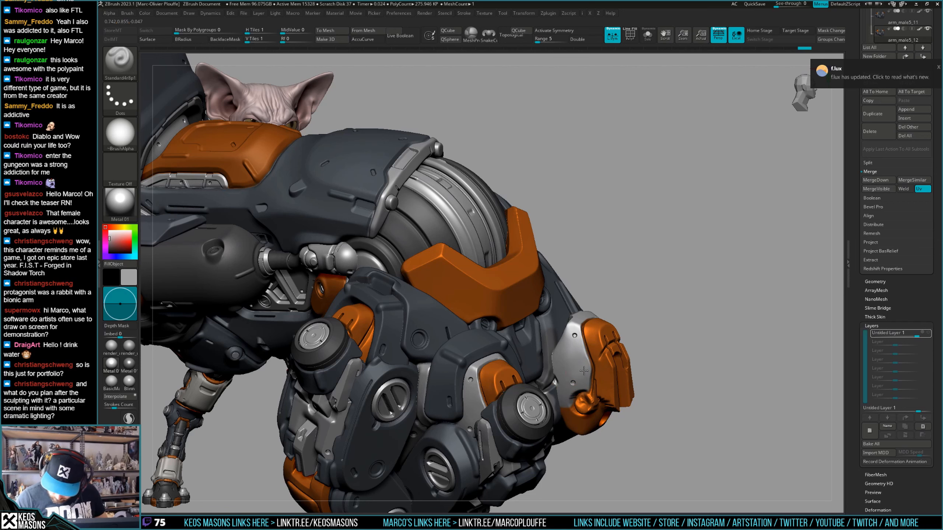
pyautogui.moveTo(579, 358); pyautogui.dragTo(577, 352, button='right')
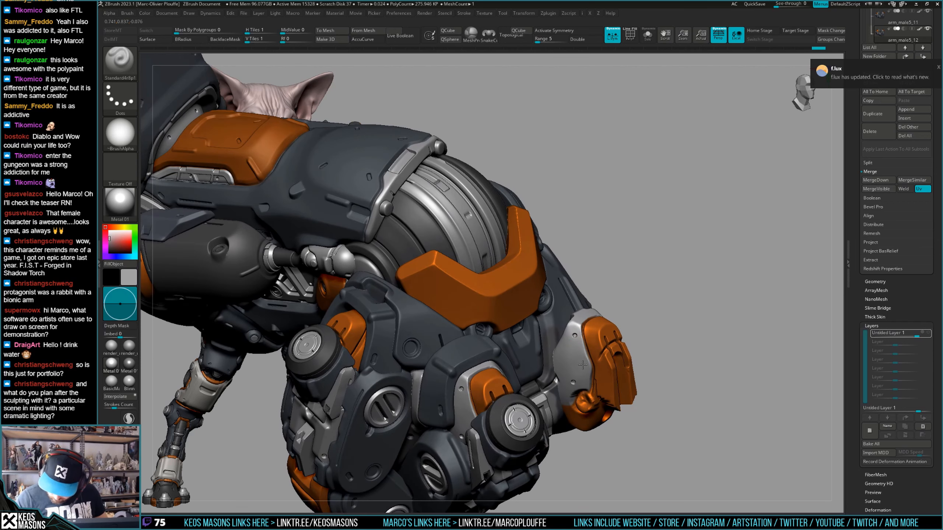
pyautogui.moveTo(574, 339); pyautogui.dragTo(578, 353)
pyautogui.moveTo(578, 318); pyautogui.dragTo(574, 359, button='right')
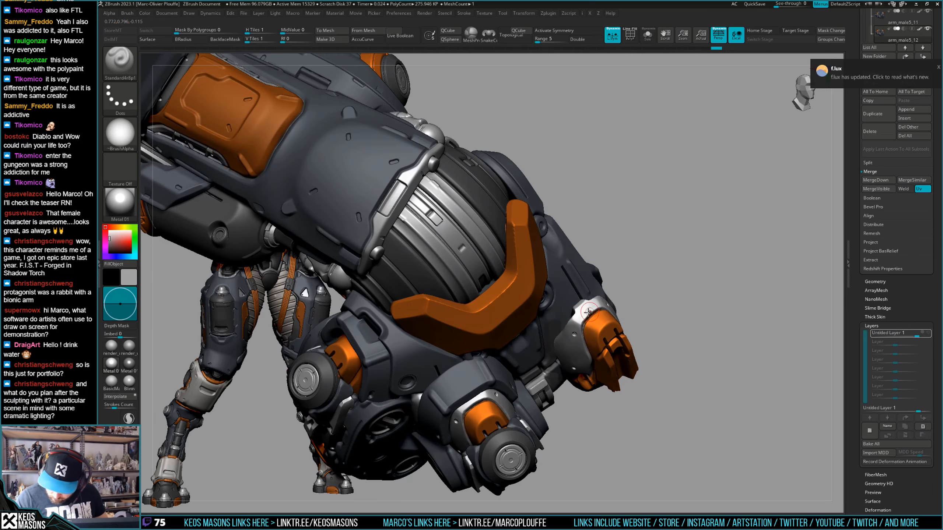
pyautogui.moveTo(588, 311); pyautogui.dragTo(581, 316)
pyautogui.moveTo(592, 304)
pyautogui.mouseDown(button='right')
pyautogui.moveTo(601, 328)
pyautogui.moveTo(731, 335)
pyautogui.moveTo(642, 373)
pyautogui.moveTo(654, 351)
pyautogui.moveTo(606, 361)
pyautogui.mouseUp(button='right')
pyautogui.press('c')
pyautogui.press('ctrl')
pyautogui.click(928, 334)
# Isolate the thumb mesh, hide the dark shell over its knuckle and sample the light grey metal colour.
pyautogui.keyDown('alt'); pyautogui.click(507, 365); pyautogui.keyUp('alt')
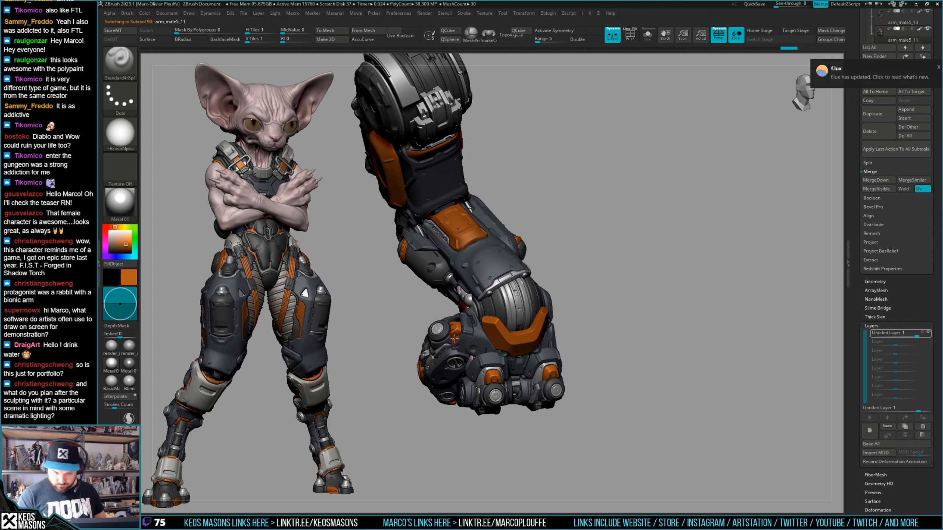
pyautogui.hotkey('alt', 's')
pyautogui.keyDown('ctrl'); pyautogui.moveTo(459, 330); pyautogui.dragTo(567, 338, button='right'); pyautogui.keyUp('ctrl')
pyautogui.keyDown('ctrl'); pyautogui.keyDown('shift'); pyautogui.click(556, 330); pyautogui.keyUp('shift'); pyautogui.keyUp('ctrl')
pyautogui.hotkey('alt', 's')
pyautogui.hotkey('alt', 's')
pyautogui.hotkey('shift', 'f')
pyautogui.hotkey('shift', 'f')
pyautogui.moveTo(562, 340); pyautogui.dragTo(574, 328)
pyautogui.moveTo(575, 328); pyautogui.dragTo(587, 316, button='right')
pyautogui.press('c')
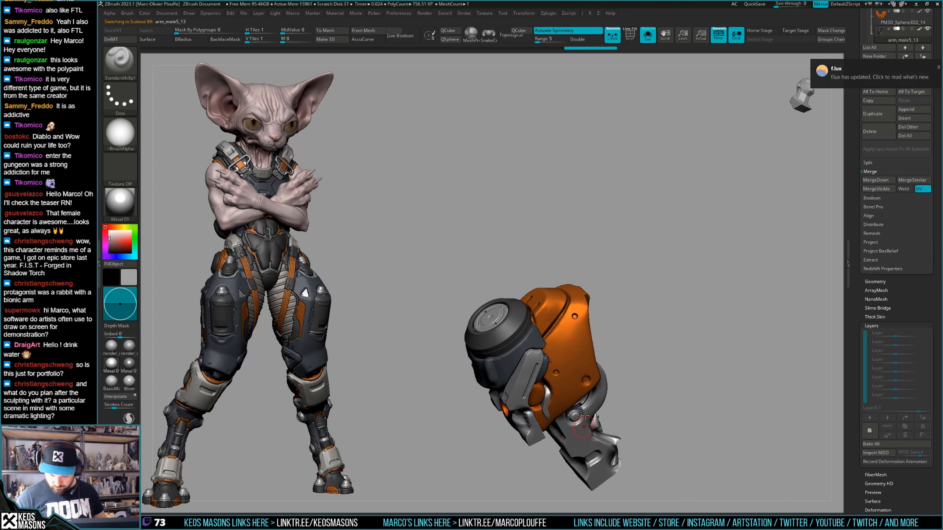
# Paint the rear and side of the thumb's orange knuckle cover light grey around the small holes.
pyautogui.moveTo(571, 334); pyautogui.dragTo(577, 305)
pyautogui.moveTo(577, 304); pyautogui.dragTo(582, 338, button='right')
pyautogui.moveTo(586, 293); pyautogui.dragTo(578, 270)
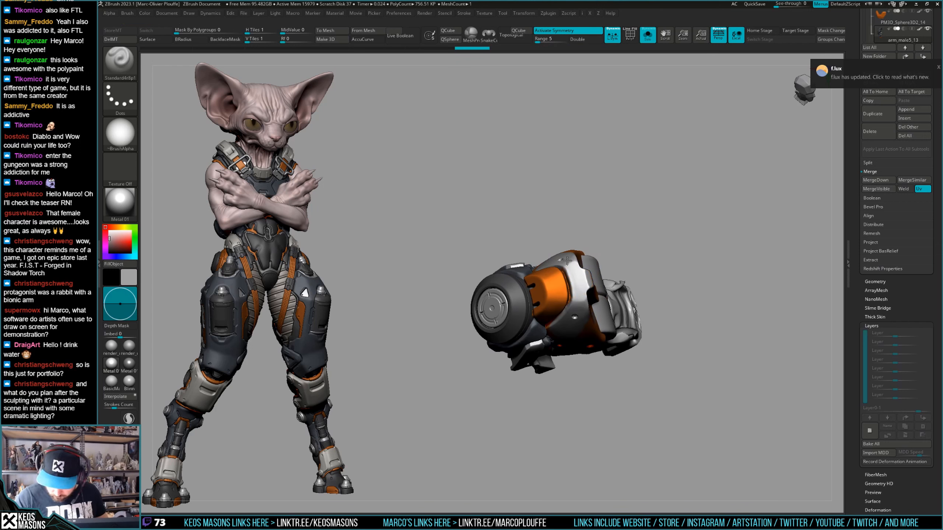
pyautogui.moveTo(574, 266); pyautogui.dragTo(576, 318, button='right')
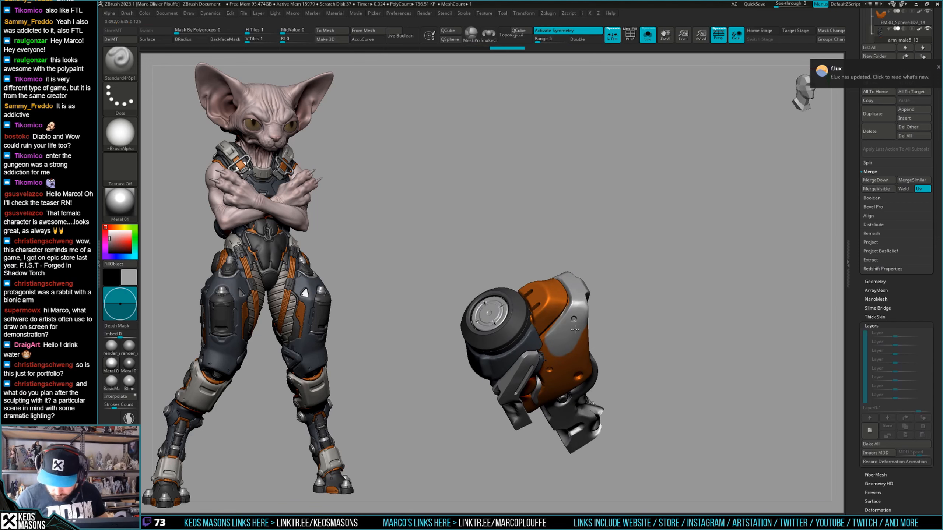
pyautogui.moveTo(575, 329); pyautogui.dragTo(584, 362)
pyautogui.moveTo(584, 362); pyautogui.dragTo(574, 315, button='right')
pyautogui.moveTo(574, 316)
pyautogui.mouseDown()
pyautogui.moveTo(573, 373)
pyautogui.moveTo(560, 349)
pyautogui.mouseUp()
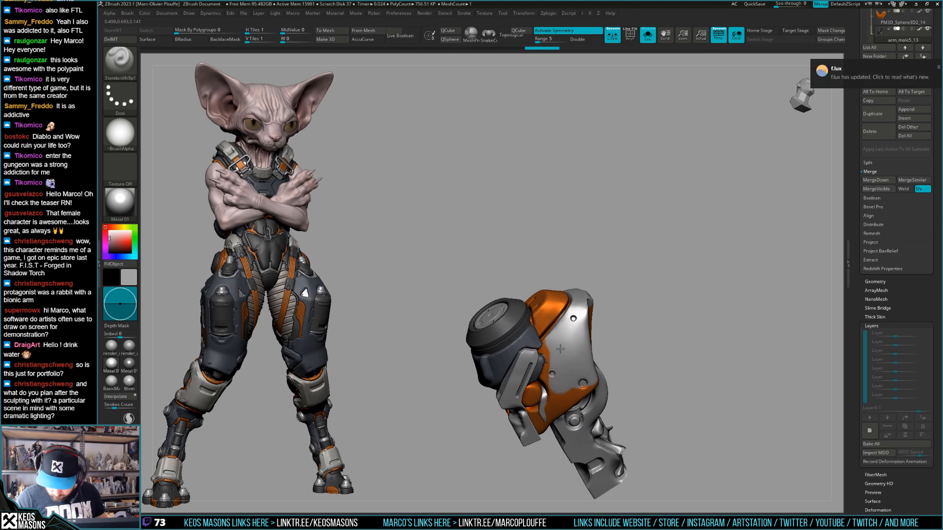
pyautogui.moveTo(560, 348); pyautogui.dragTo(572, 386, button='right')
# Check the painted thumb cover with its dark shell displayed, and hide the shell again.
pyautogui.keyDown('ctrl'); pyautogui.keyDown('shift'); pyautogui.click(660, 301); pyautogui.keyUp('shift'); pyautogui.keyUp('ctrl')
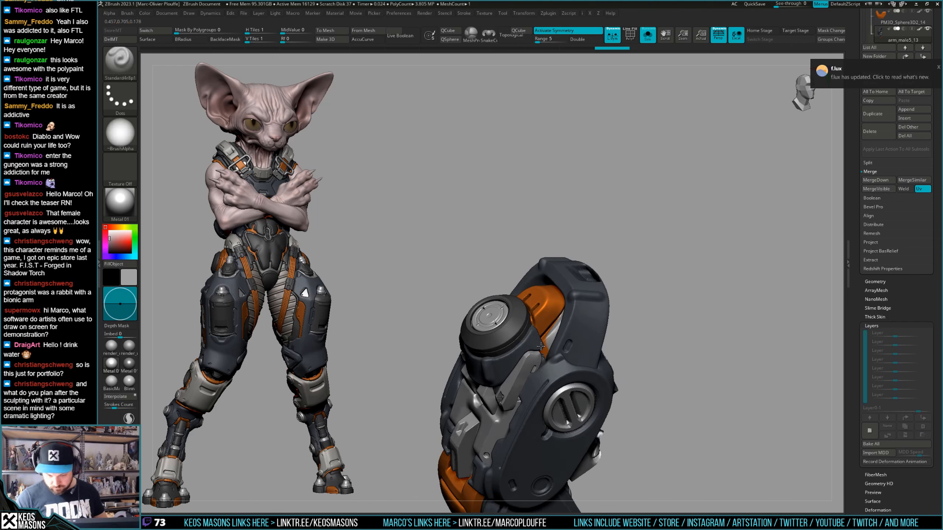
pyautogui.moveTo(541, 347)
pyautogui.mouseDown(button='right')
pyautogui.moveTo(566, 344)
pyautogui.moveTo(554, 336)
pyautogui.mouseUp(button='right')
pyautogui.hotkey('alt', 's')
pyautogui.hotkey('alt', 's')
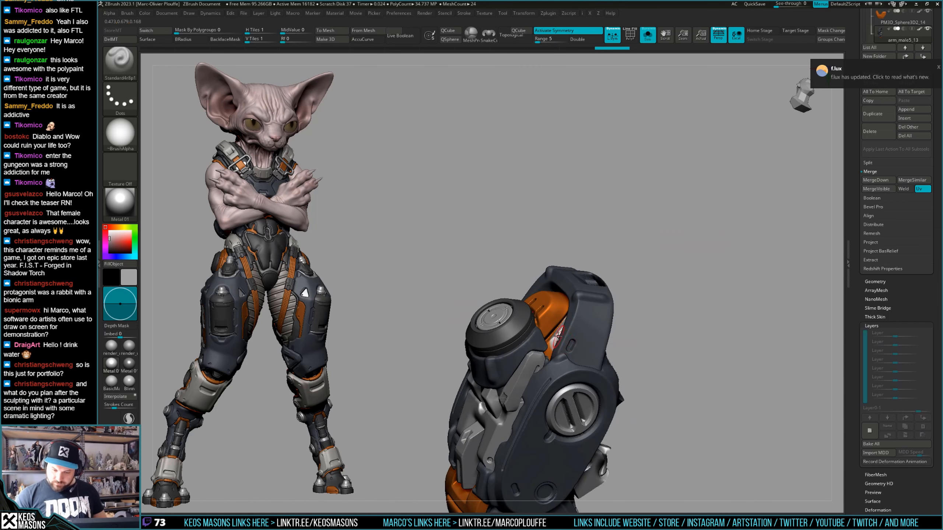
pyautogui.keyDown('ctrl'); pyautogui.keyDown('shift'); pyautogui.click(559, 336); pyautogui.keyUp('shift'); pyautogui.keyUp('ctrl')
pyautogui.moveTo(642, 318); pyautogui.dragTo(631, 311, button='right')
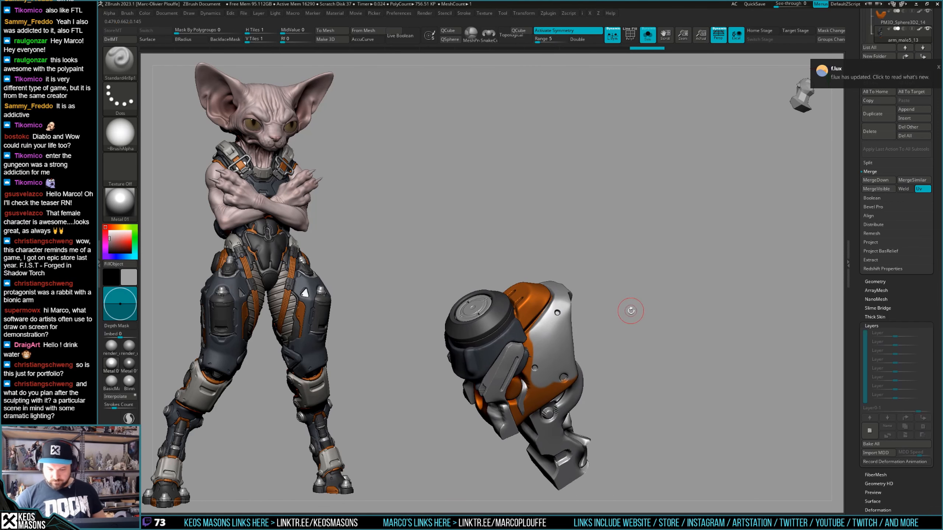
# Auto-group the thumb's visible parts, merge those outside the knuckle cover into one polygroup, and show only the cover.
pyautogui.hotkey('shift', 'f')
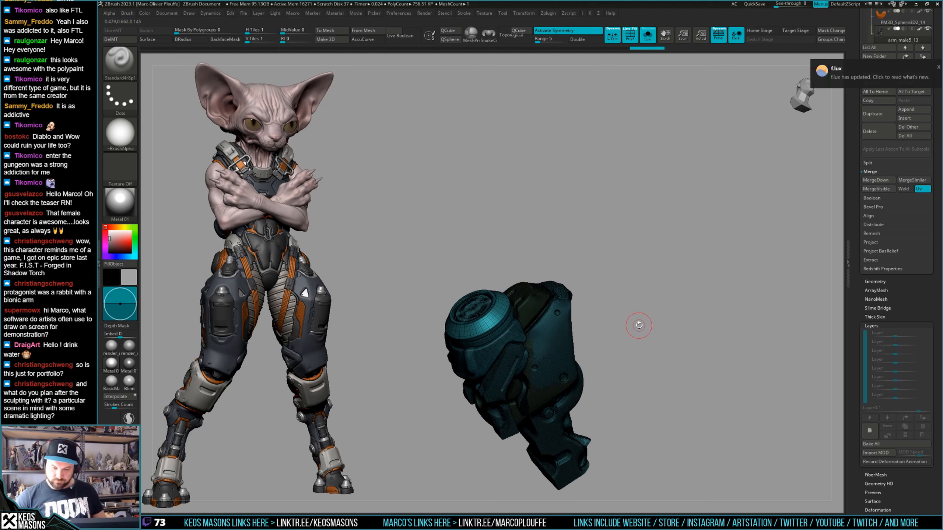
pyautogui.hotkey('ctrl', 'g')
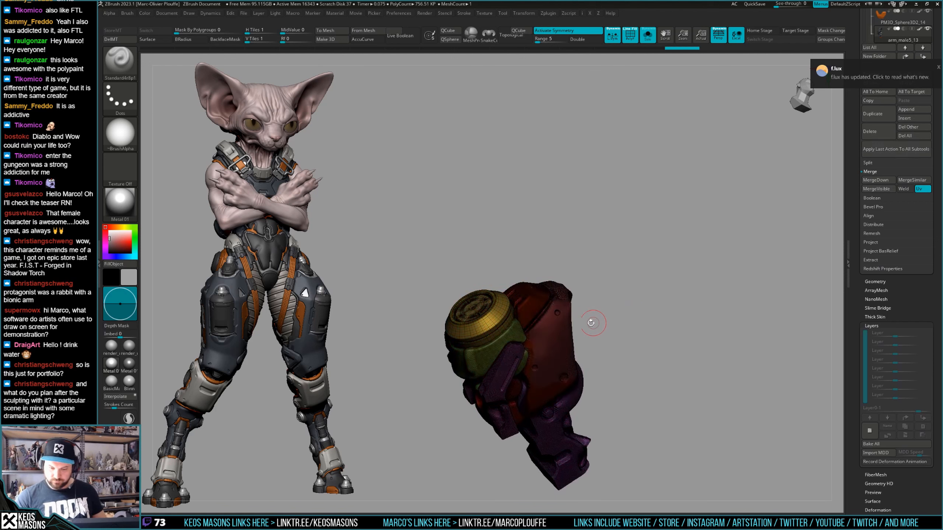
pyautogui.keyDown('ctrl'); pyautogui.keyDown('shift'); pyautogui.click(558, 326); pyautogui.keyUp('shift'); pyautogui.keyUp('ctrl')
pyautogui.hotkey('ctrl', 'w')
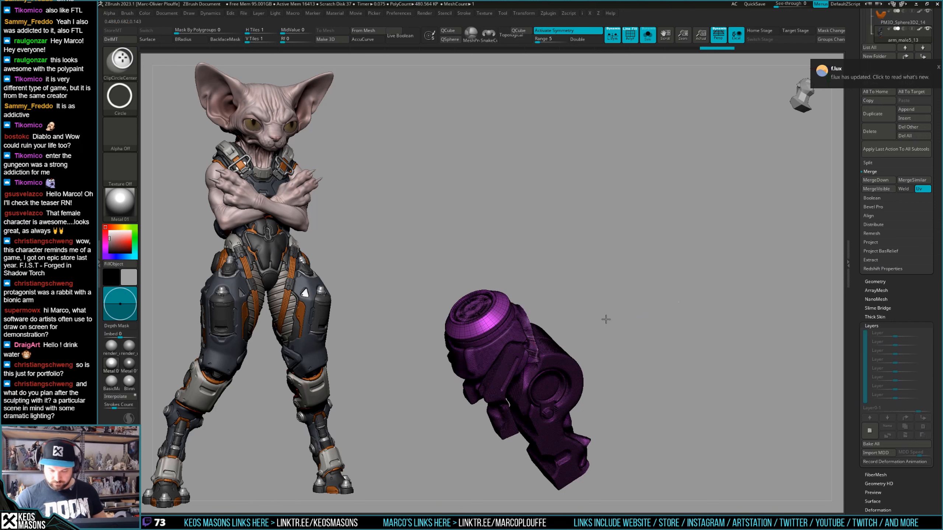
pyautogui.keyDown('ctrl'); pyautogui.keyDown('shift'); pyautogui.click(606, 319); pyautogui.keyUp('shift'); pyautogui.keyUp('ctrl')
pyautogui.keyDown('ctrl'); pyautogui.keyDown('shift'); pyautogui.click(540, 327); pyautogui.keyUp('shift'); pyautogui.keyUp('ctrl')
pyautogui.hotkey('shift', 'f')
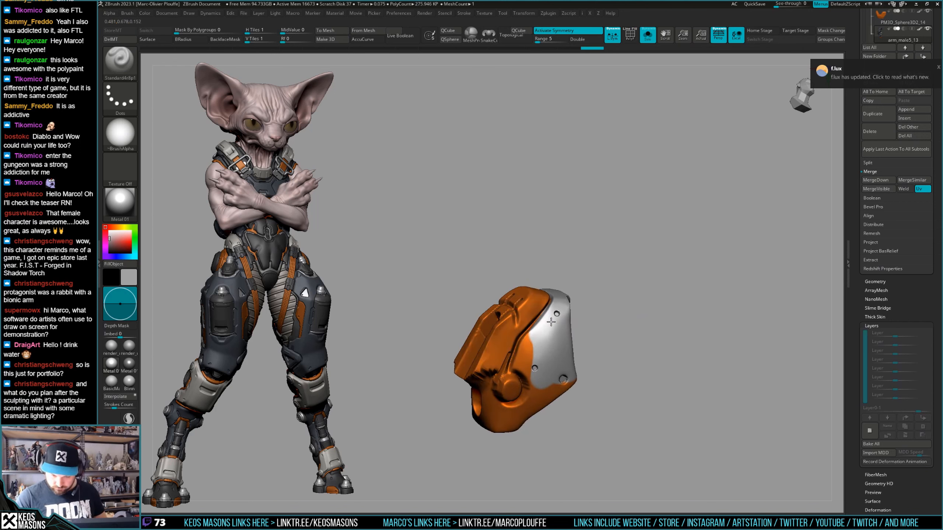
# Extend the light grey paint along the thumb cover's orange border and bring back the full arm.
pyautogui.moveTo(551, 322)
pyautogui.mouseDown()
pyautogui.moveTo(526, 352)
pyautogui.moveTo(528, 382)
pyautogui.moveTo(544, 336)
pyautogui.mouseUp()
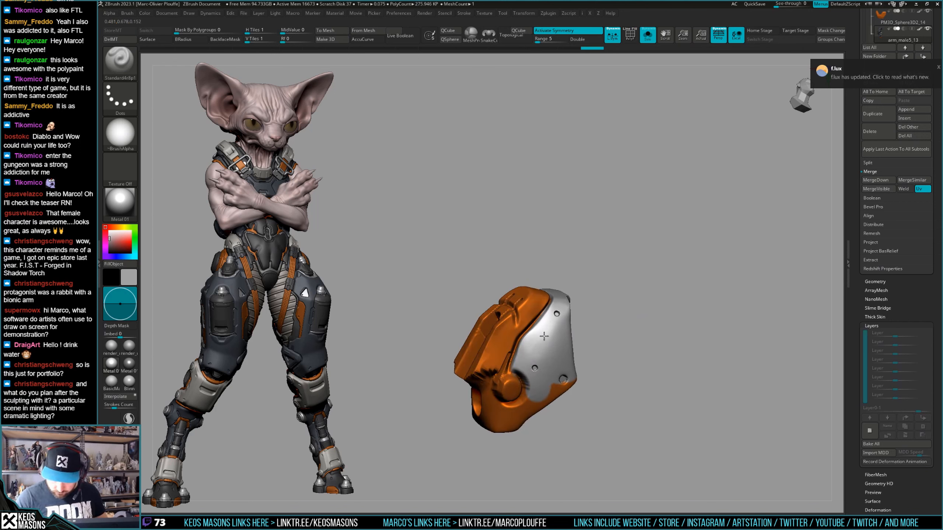
pyautogui.moveTo(523, 374); pyautogui.dragTo(549, 356, button='right')
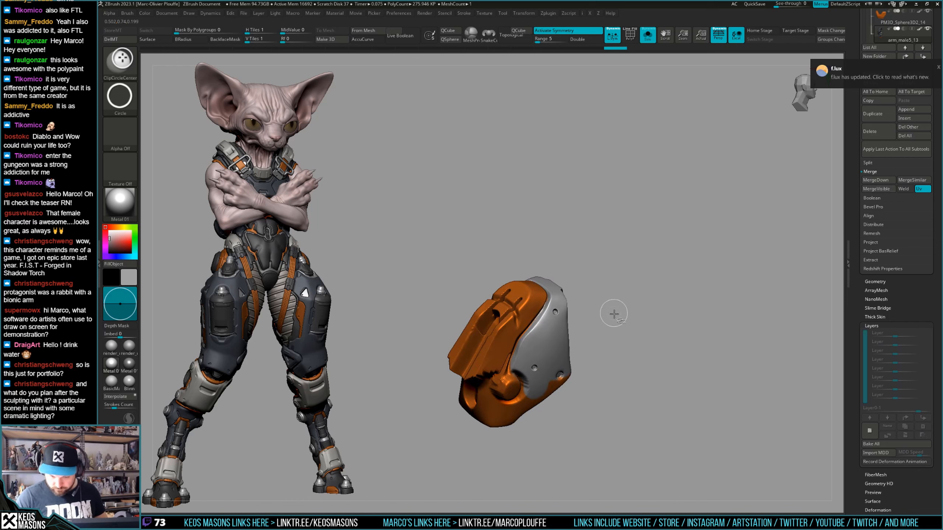
pyautogui.keyDown('ctrl'); pyautogui.keyDown('shift'); pyautogui.click(609, 328); pyautogui.keyUp('shift'); pyautogui.keyUp('ctrl')
pyautogui.keyDown('ctrl'); pyautogui.moveTo(608, 329); pyautogui.dragTo(642, 406, button='right'); pyautogui.keyUp('ctrl')
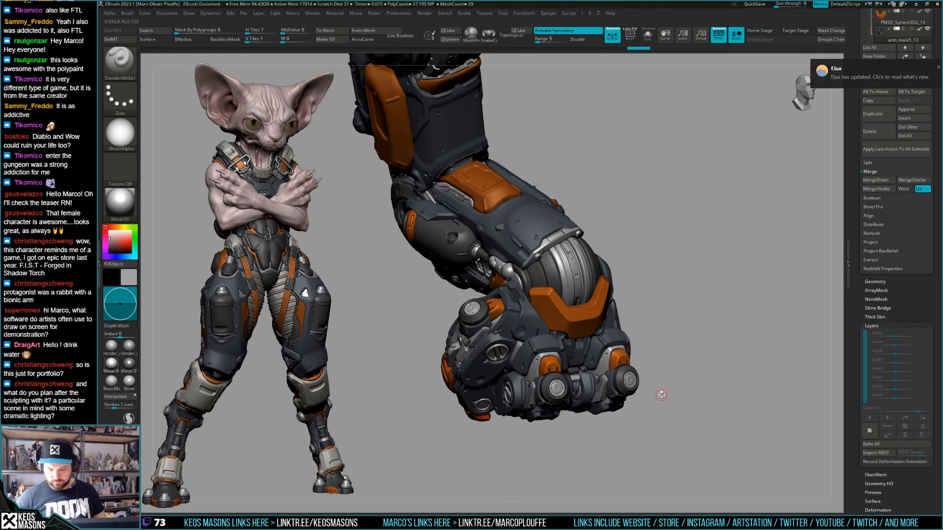
pyautogui.moveTo(660, 396); pyautogui.dragTo(664, 384, button='right')
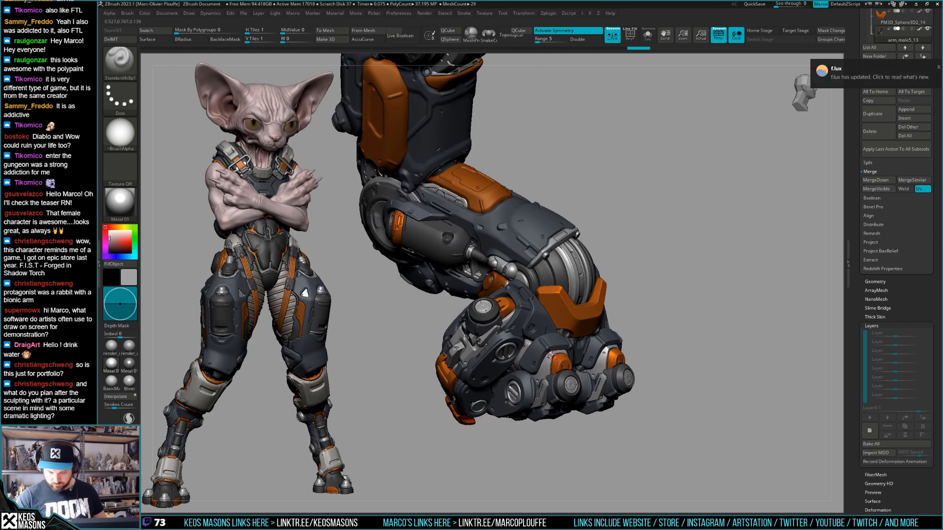
# Reselect the finger mesh nearer the thumb and activate symmetry for it.
pyautogui.moveTo(552, 356)
pyautogui.keyDown('alt'); pyautogui.mouseDown(button='right')
pyautogui.moveTo(560, 322)
pyautogui.moveTo(568, 360)
pyautogui.mouseUp(button='right'); pyautogui.keyUp('alt')
pyautogui.keyDown('alt'); pyautogui.click(567, 331); pyautogui.keyUp('alt')
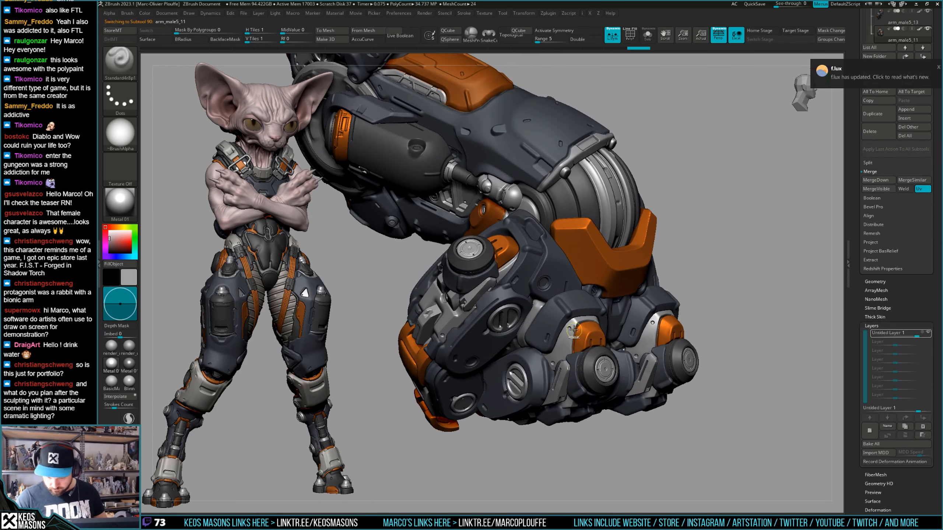
pyautogui.keyDown('ctrl'); pyautogui.moveTo(566, 327); pyautogui.dragTo(559, 381, button='right'); pyautogui.keyUp('ctrl')
pyautogui.press('space')
pyautogui.press('x')
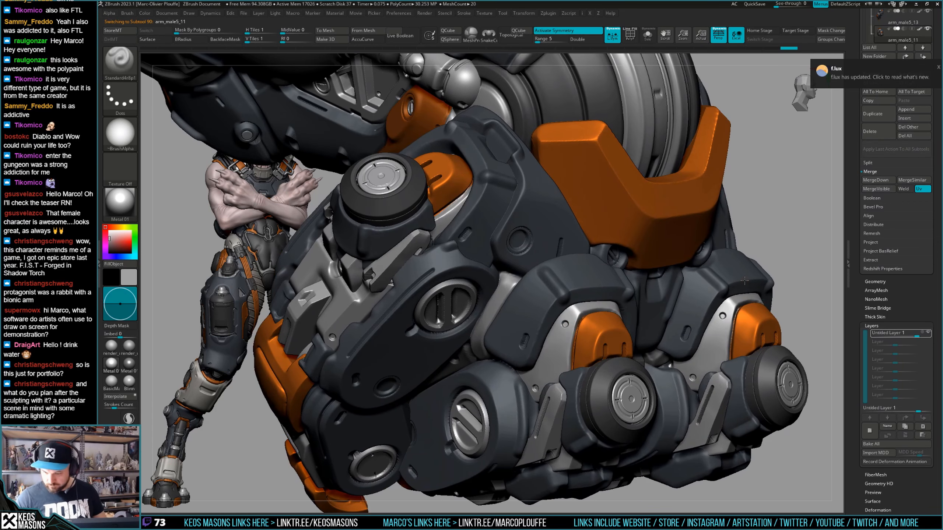
pyautogui.keyDown('alt'); pyautogui.click(581, 341); pyautogui.keyUp('alt')
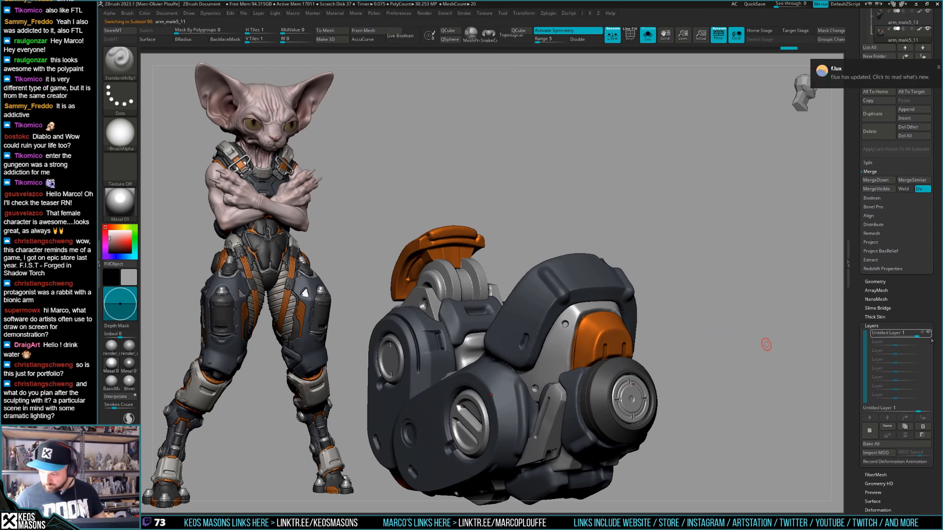
# Touch up the light grey on this finger's knuckle cover with its sculpting layer off, and switch the layer back on.
pyautogui.click(929, 333)
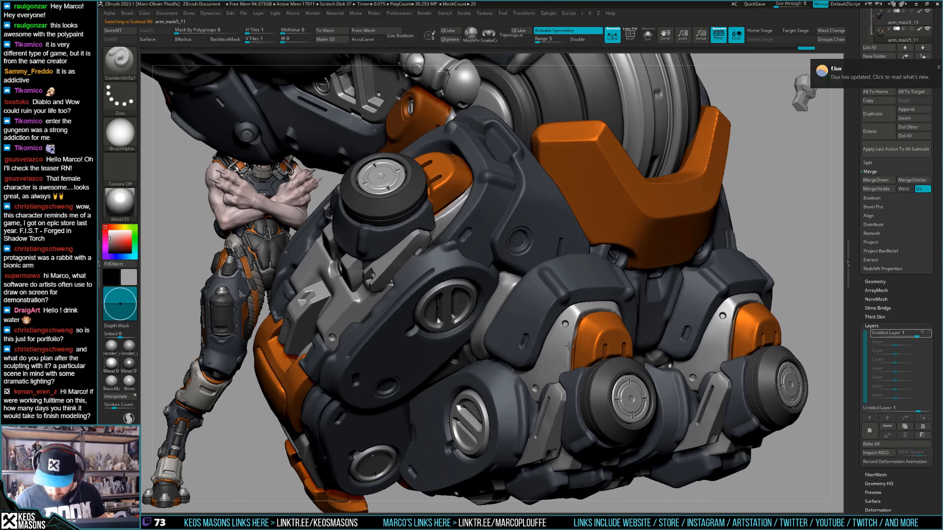
pyautogui.moveTo(567, 368)
pyautogui.mouseDown()
pyautogui.moveTo(570, 336)
pyautogui.moveTo(568, 350)
pyautogui.mouseUp()
pyautogui.moveTo(573, 340)
pyautogui.mouseDown(button='right')
pyautogui.moveTo(620, 346)
pyautogui.moveTo(625, 310)
pyautogui.mouseUp(button='right')
pyautogui.click(929, 334)
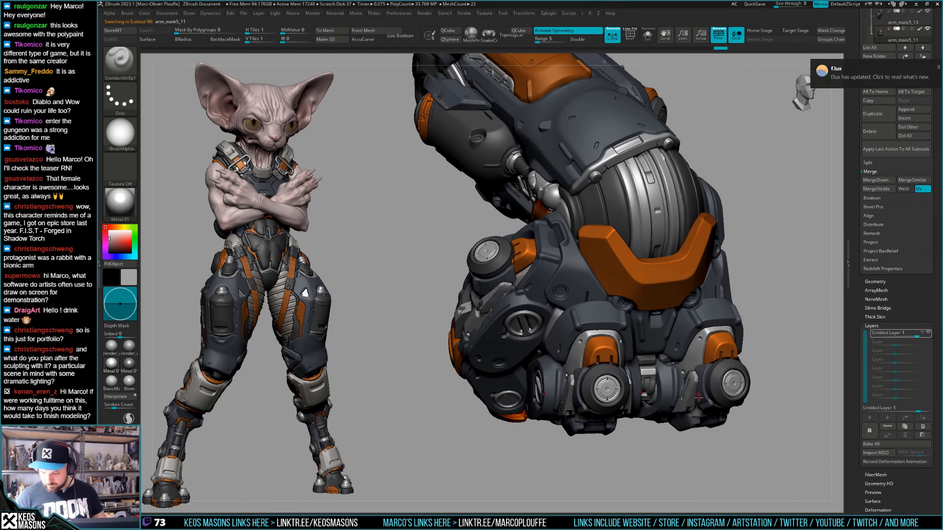
# Examine the painted arm and fist from the front and both sides.
pyautogui.keyDown('ctrl'); pyautogui.moveTo(795, 368); pyautogui.dragTo(621, 358, button='right'); pyautogui.keyUp('ctrl')
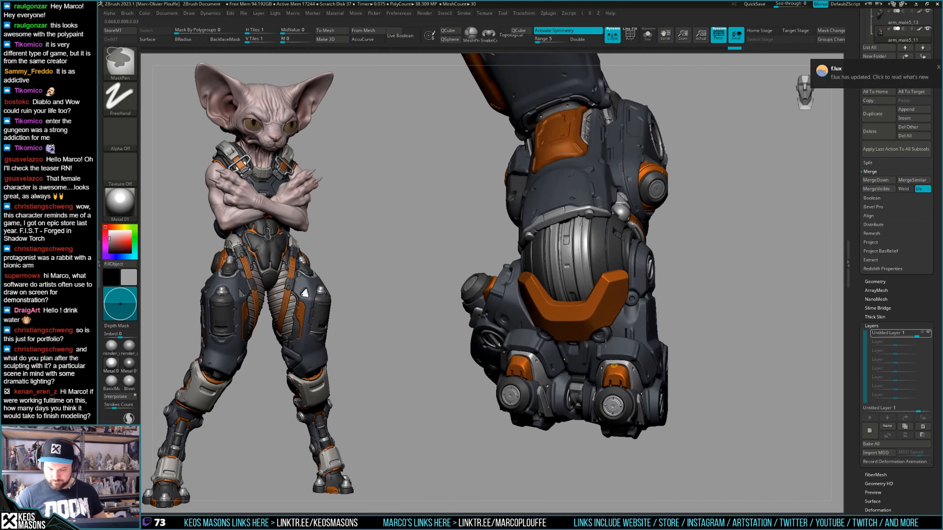
pyautogui.moveTo(716, 330); pyautogui.dragTo(581, 361, button='right')
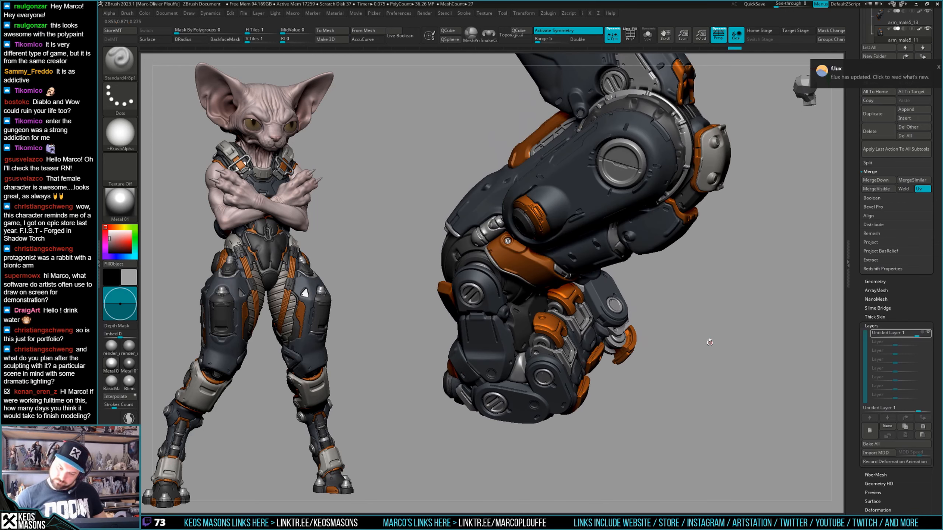
pyautogui.moveTo(697, 344)
pyautogui.mouseDown(button='right')
pyautogui.moveTo(693, 292)
pyautogui.moveTo(696, 327)
pyautogui.moveTo(686, 326)
pyautogui.moveTo(696, 339)
pyautogui.moveTo(687, 340)
pyautogui.moveTo(714, 337)
pyautogui.mouseUp(button='right')
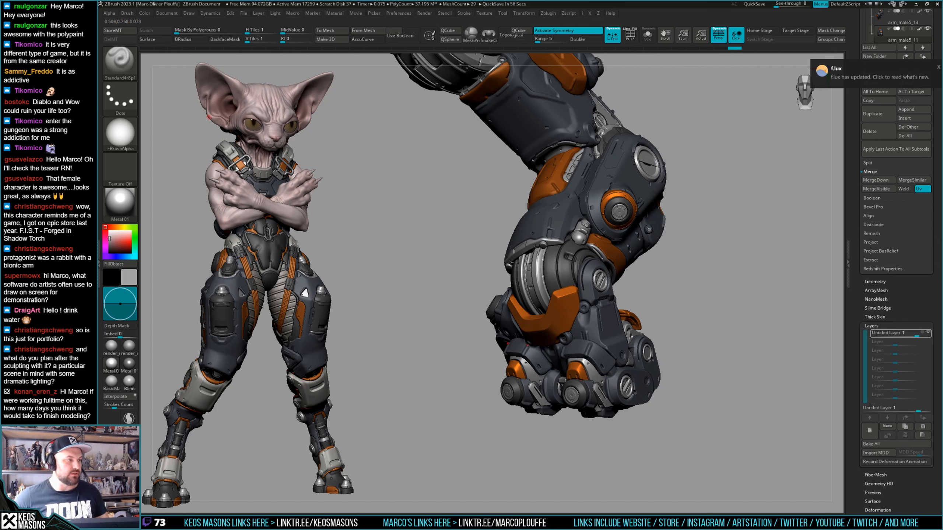
# Look at the cybernetic dog character reference picture, put it away and open the calculator.
pyautogui.moveTo(942, 208); pyautogui.dragTo(304, 251)
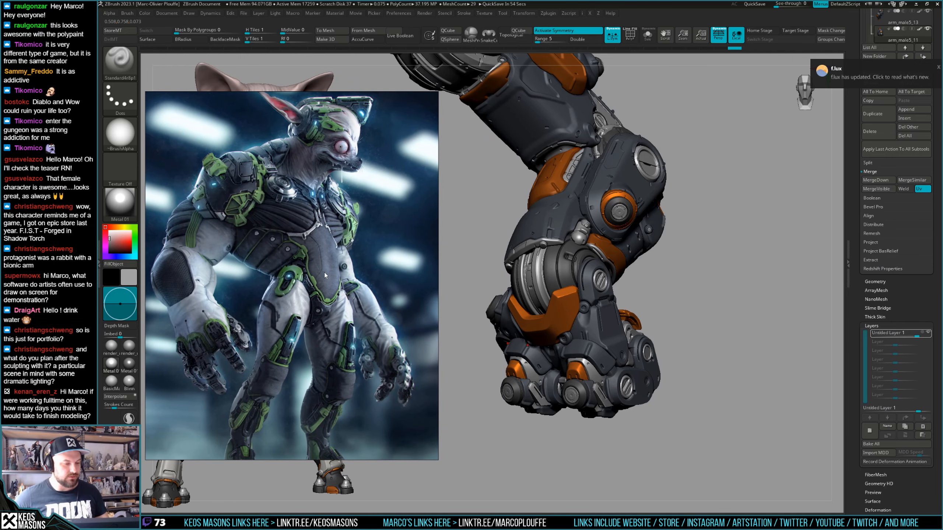
pyautogui.moveTo(322, 262); pyautogui.dragTo(942, 238)
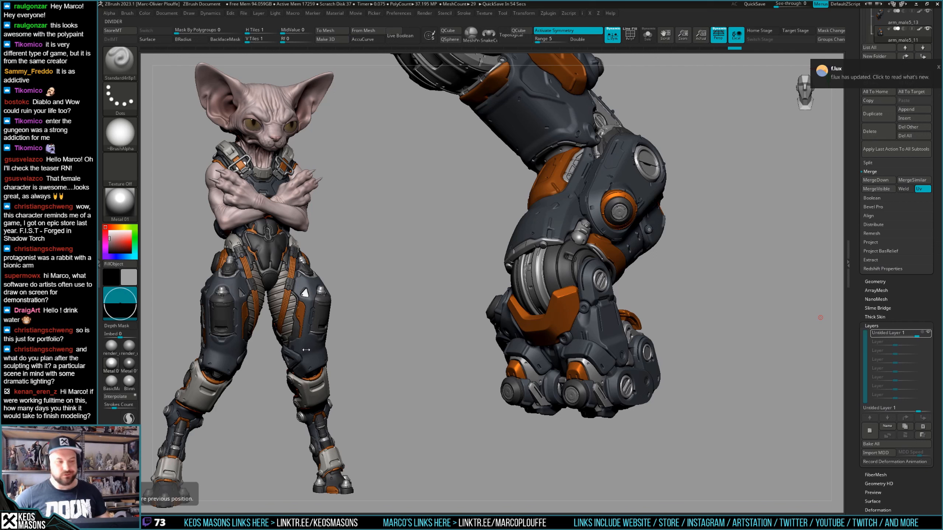
pyautogui.press('XF86Calculator')
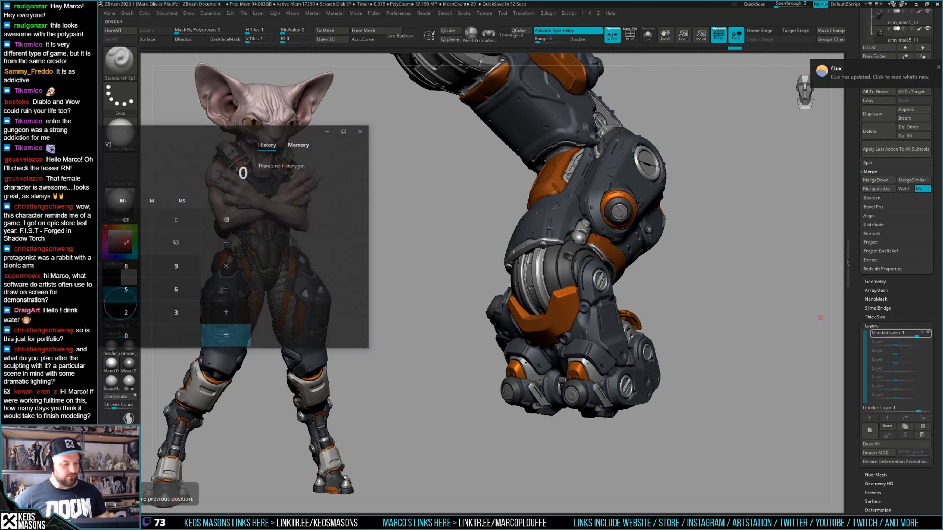
# Move the calculator window off the canvas and save the tool over the existing megagato_18.ztl file.
pyautogui.moveTo(292, 133); pyautogui.dragTo(7, 156)
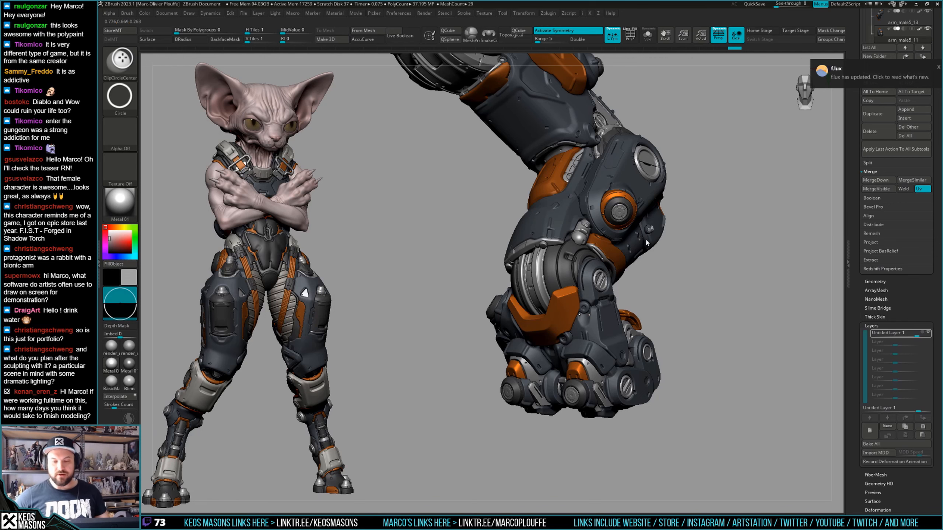
pyautogui.hotkey('ctrl', 's')
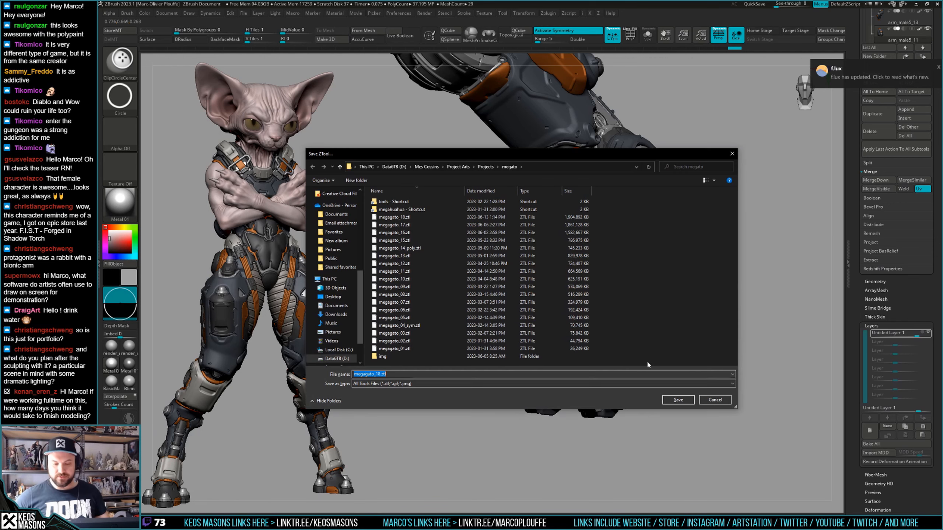
pyautogui.click(685, 401)
pyautogui.click(493, 264)
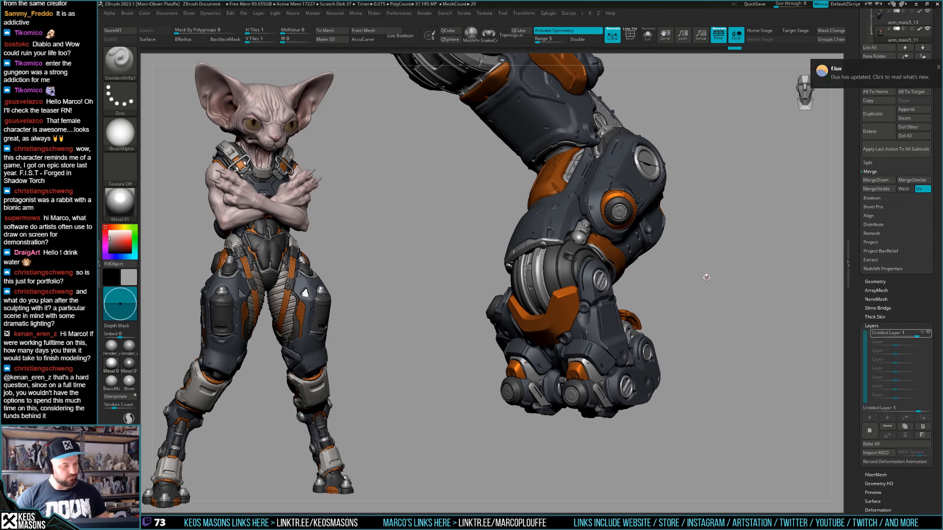
# Select the orange V-shaped guard on the fist and examine it in isolation and together with the surrounding hand parts.
pyautogui.moveTo(714, 287); pyautogui.dragTo(597, 305)
pyautogui.moveTo(598, 306)
pyautogui.mouseDown(button='right')
pyautogui.moveTo(601, 273)
pyautogui.moveTo(630, 294)
pyautogui.moveTo(599, 297)
pyautogui.mouseUp(button='right')
pyautogui.keyDown('alt'); pyautogui.click(598, 297); pyautogui.keyUp('alt')
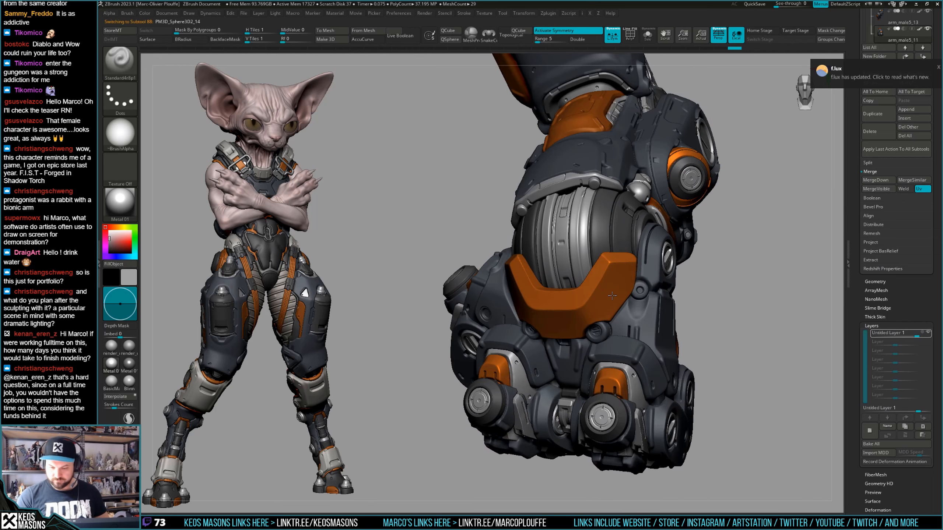
pyautogui.hotkey('alt', 's')
pyautogui.moveTo(646, 312); pyautogui.dragTo(602, 323)
pyautogui.moveTo(601, 323); pyautogui.dragTo(534, 340, button='right')
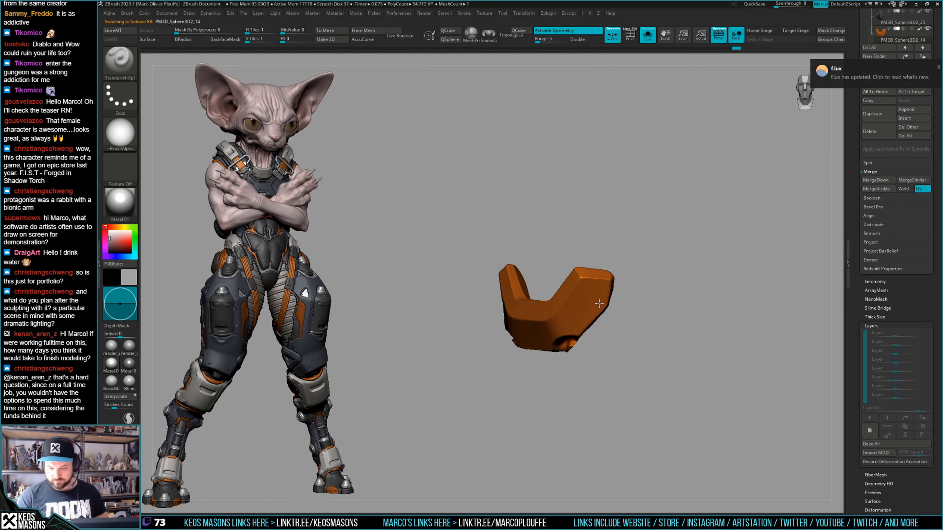
pyautogui.hotkey('alt', 's')
pyautogui.moveTo(611, 330); pyautogui.dragTo(646, 320, button='right')
pyautogui.moveTo(646, 320)
pyautogui.keyDown('alt'); pyautogui.mouseDown(button='right')
pyautogui.moveTo(635, 294)
pyautogui.moveTo(642, 308)
pyautogui.moveTo(648, 298)
pyautogui.moveTo(643, 317)
pyautogui.moveTo(579, 292)
pyautogui.moveTo(569, 260)
pyautogui.mouseUp(button='right'); pyautogui.keyUp('alt')
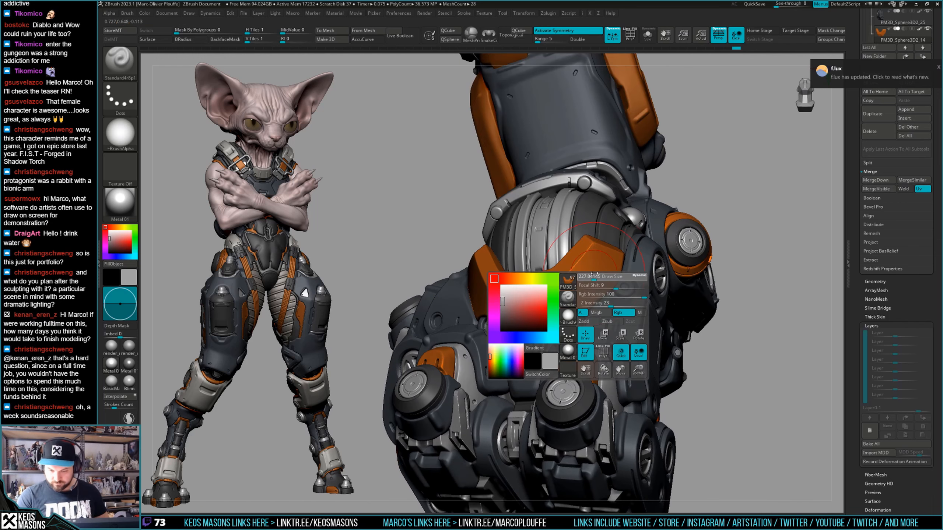
pyautogui.press('space')
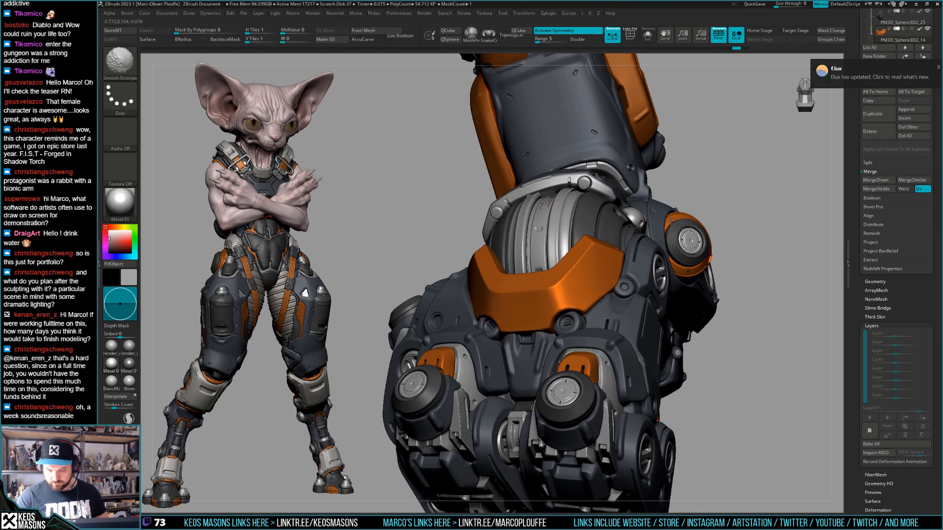
pyautogui.press('ctrl')
pyautogui.keyDown('ctrl'); pyautogui.moveTo(579, 360); pyautogui.dragTo(584, 329, button='right'); pyautogui.keyUp('ctrl')
pyautogui.moveTo(696, 312)
pyautogui.mouseDown(button='right')
pyautogui.moveTo(674, 317)
pyautogui.moveTo(686, 300)
pyautogui.mouseUp(button='right')
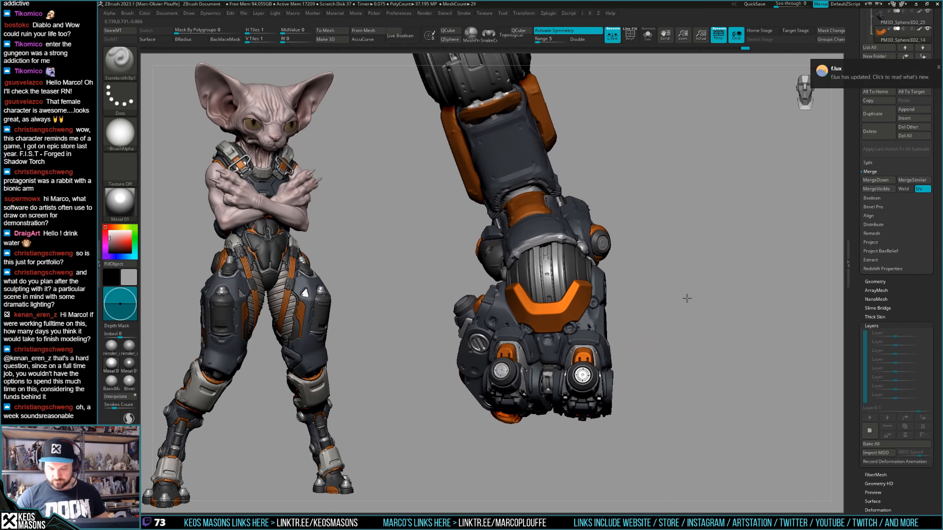
pyautogui.moveTo(589, 293)
pyautogui.keyDown('ctrl'); pyautogui.mouseDown(button='right')
pyautogui.moveTo(584, 332)
pyautogui.moveTo(590, 321)
pyautogui.mouseUp(button='right'); pyautogui.keyUp('ctrl')
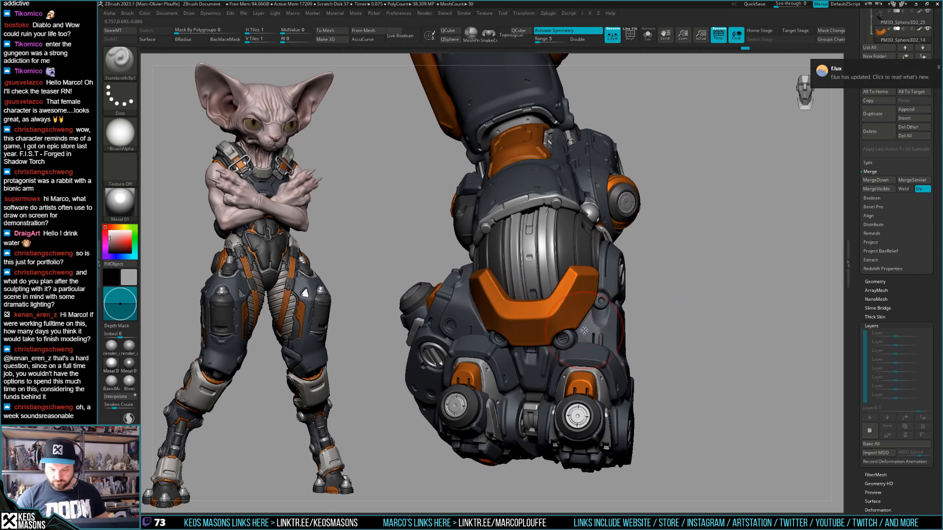
pyautogui.rightClick(584, 331)
pyautogui.moveTo(664, 315); pyautogui.dragTo(672, 310, button='right')
pyautogui.moveTo(672, 310)
pyautogui.keyDown('ctrl'); pyautogui.mouseDown(button='right')
pyautogui.moveTo(673, 263)
pyautogui.moveTo(694, 281)
pyautogui.mouseUp(button='right'); pyautogui.keyUp('ctrl')
# Select the dark knuckle shell beneath the orange guard, isolate it, choose the Standard brush, and show the whole arm again.
pyautogui.keyDown('alt'); pyautogui.click(574, 334); pyautogui.keyUp('alt')
pyautogui.hotkey('alt', 's')
pyautogui.keyDown('ctrl'); pyautogui.moveTo(579, 333); pyautogui.dragTo(581, 362, button='right'); pyautogui.keyUp('ctrl')
pyautogui.moveTo(581, 362)
pyautogui.mouseDown(button='right')
pyautogui.moveTo(603, 366)
pyautogui.moveTo(616, 326)
pyautogui.mouseUp(button='right')
pyautogui.rightClick(646, 270)
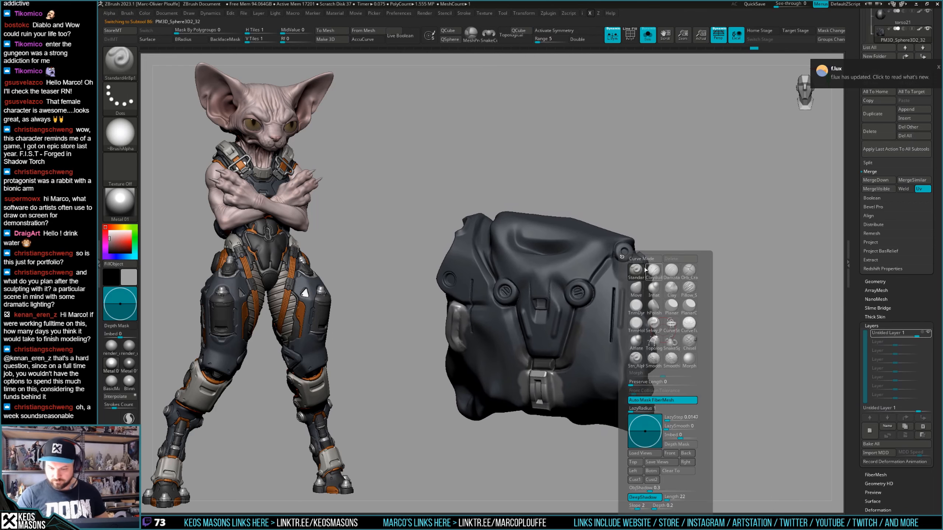
pyautogui.click(640, 270)
pyautogui.moveTo(631, 368); pyautogui.dragTo(594, 373, button='right')
pyautogui.hotkey('alt', 's')
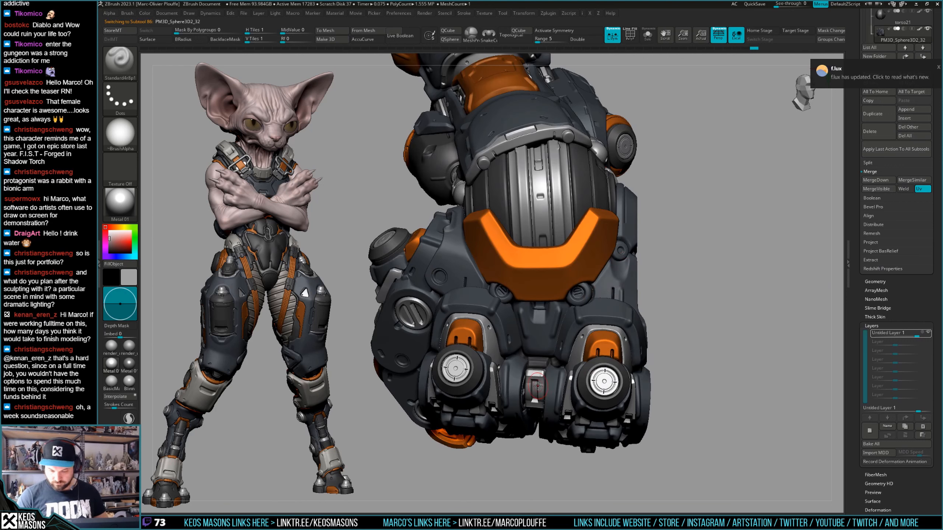
# Isolate the knuckle shell, store a morph target with its layer hidden, restore the layer, and bake all layers.
pyautogui.hotkey('alt', 's')
pyautogui.keyDown('ctrl'); pyautogui.moveTo(574, 334); pyautogui.dragTo(576, 359, button='right'); pyautogui.keyUp('ctrl')
pyautogui.moveTo(575, 358); pyautogui.dragTo(603, 242, button='right')
pyautogui.rightClick(561, 338)
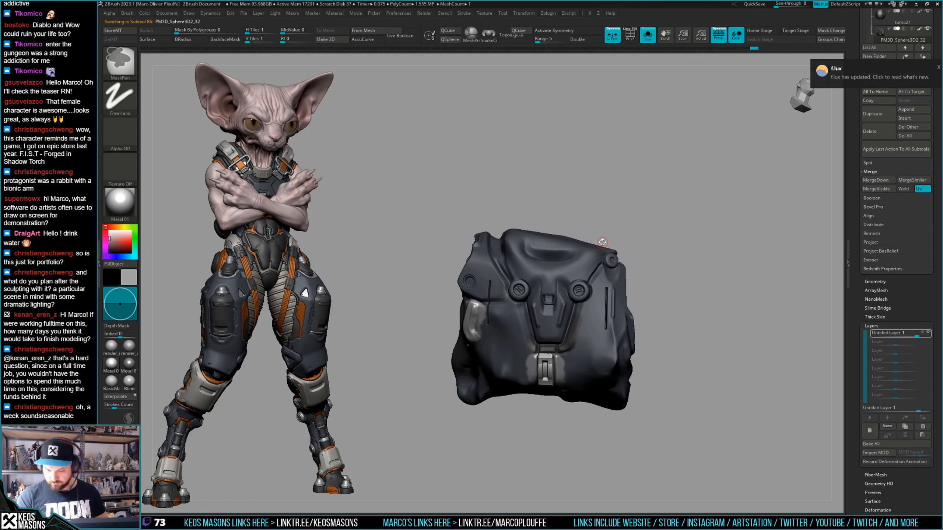
pyautogui.click(929, 333)
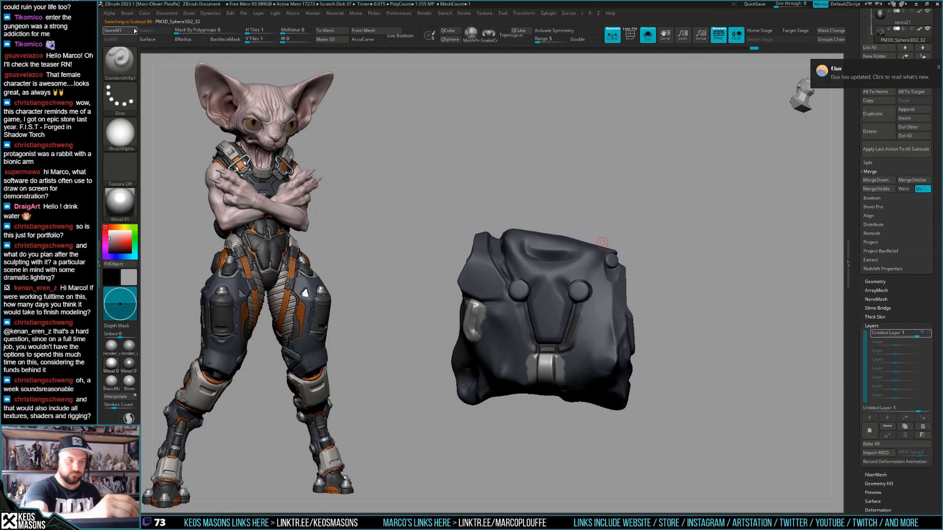
pyautogui.click(134, 31)
pyautogui.click(928, 333)
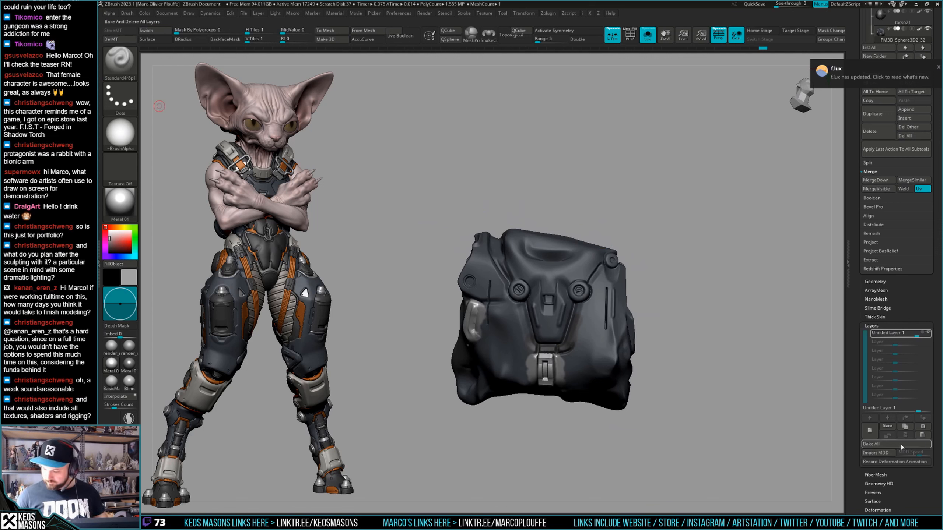
pyautogui.click(902, 444)
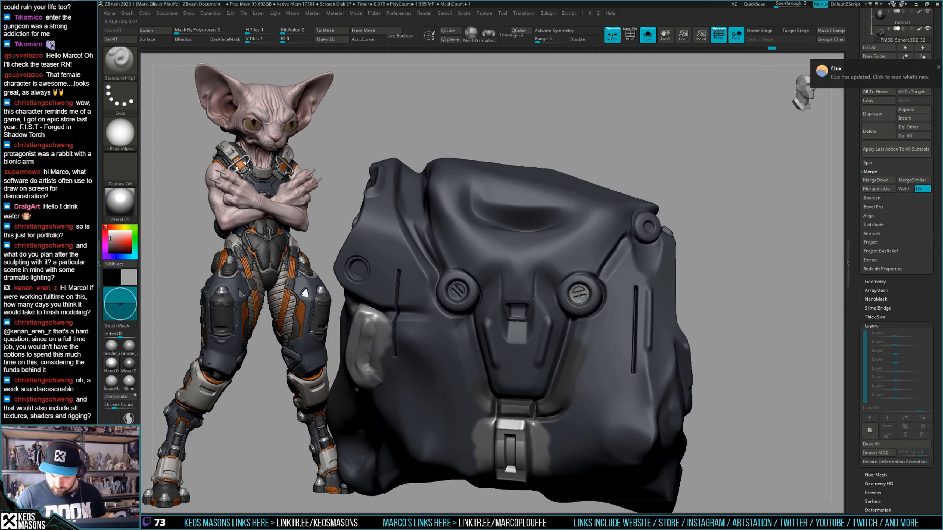
# Undo the last stroke and paint the two round screws on the front of the knuckle shell light metal grey.
pyautogui.hotkey('ctrl', 'z')
pyautogui.press('space')
pyautogui.click(602, 334)
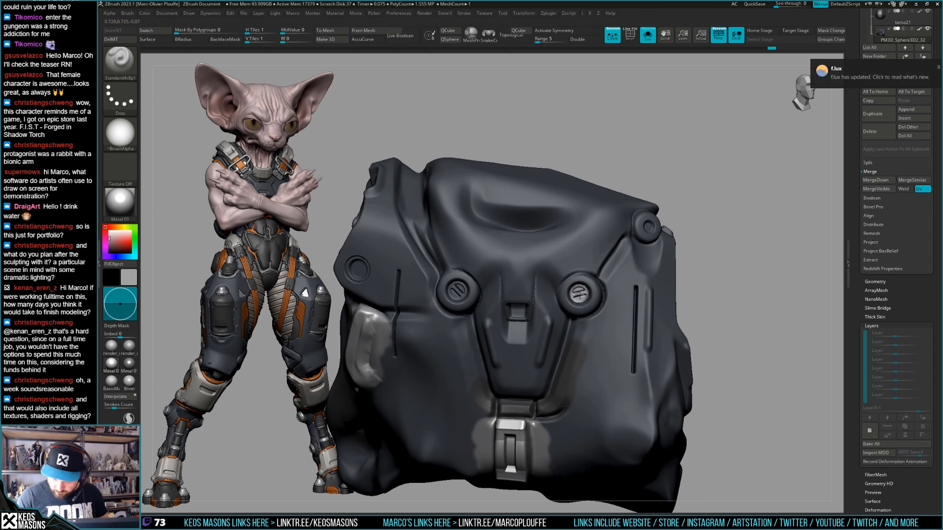
pyautogui.moveTo(579, 292); pyautogui.dragTo(579, 297)
pyautogui.moveTo(521, 276); pyautogui.dragTo(536, 280, button='right')
pyautogui.moveTo(457, 289); pyautogui.dragTo(461, 287)
pyautogui.keyDown('ctrl'); pyautogui.moveTo(520, 316); pyautogui.dragTo(520, 267, button='right'); pyautogui.keyUp('ctrl')
pyautogui.hotkey('alt', 's')
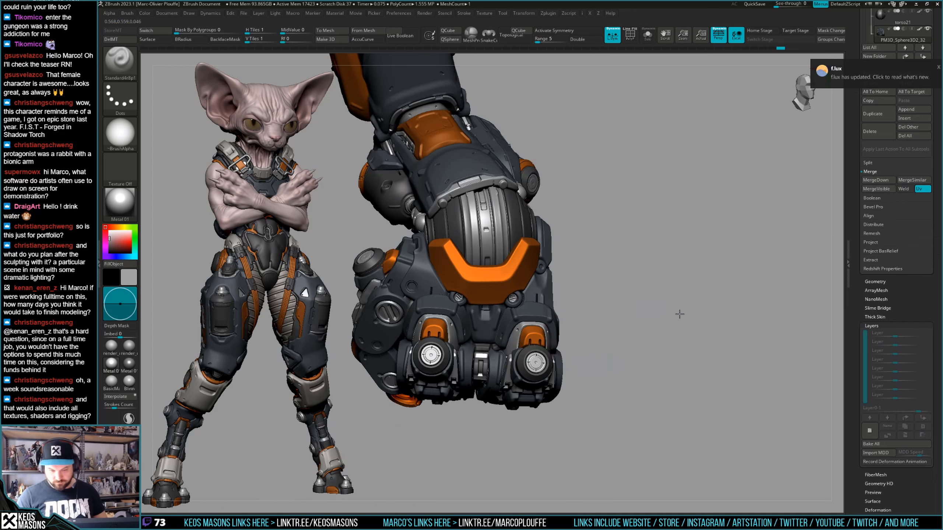
# Paint the small bolts along the side of the knuckle shell light metal grey, isolating the shell to check them.
pyautogui.moveTo(680, 318)
pyautogui.mouseDown(button='right')
pyautogui.moveTo(693, 303)
pyautogui.moveTo(636, 328)
pyautogui.mouseUp(button='right')
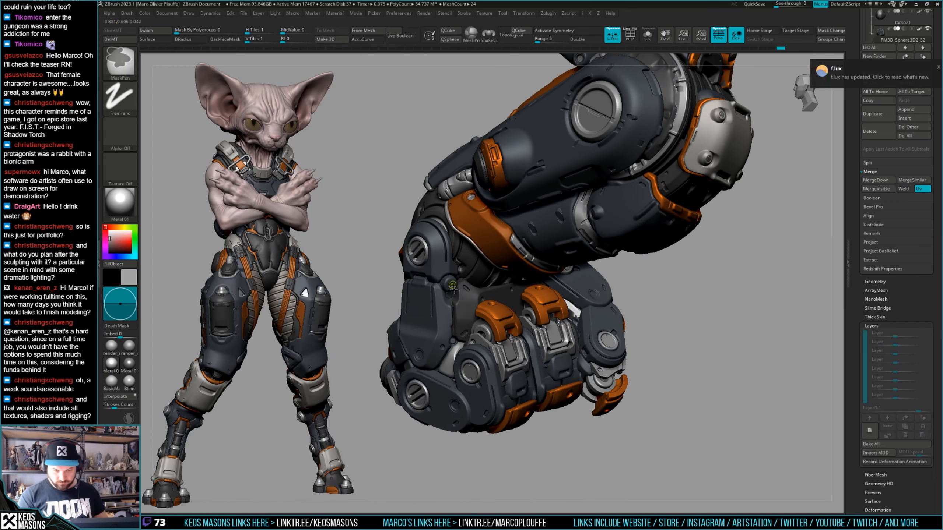
pyautogui.moveTo(486, 312)
pyautogui.keyDown('ctrl'); pyautogui.mouseDown(button='right')
pyautogui.moveTo(467, 344)
pyautogui.moveTo(449, 314)
pyautogui.mouseUp(button='right'); pyautogui.keyUp('ctrl')
pyautogui.moveTo(445, 304); pyautogui.dragTo(447, 301)
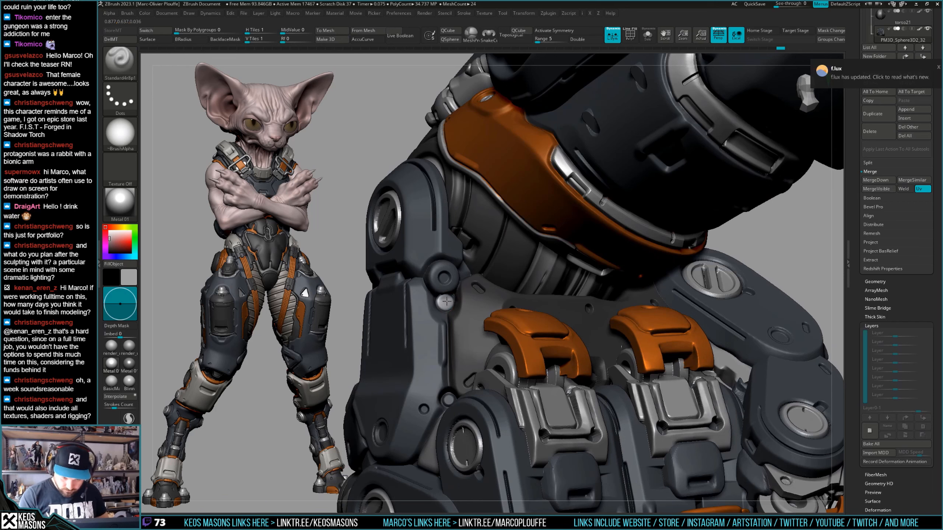
pyautogui.moveTo(457, 316); pyautogui.dragTo(462, 357, button='right')
pyautogui.hotkey('alt', 's')
pyautogui.moveTo(460, 377); pyautogui.dragTo(460, 376)
pyautogui.moveTo(463, 377)
pyautogui.mouseDown(button='right')
pyautogui.moveTo(486, 371)
pyautogui.moveTo(508, 323)
pyautogui.mouseUp(button='right')
pyautogui.hotkey('alt', 's')
# Paint the round bolt beside the orange guard and the small bolt next to it light metal grey.
pyautogui.moveTo(729, 312); pyautogui.dragTo(654, 326, button='right')
pyautogui.hotkey('alt', 's')
pyautogui.keyDown('ctrl'); pyautogui.moveTo(564, 308); pyautogui.dragTo(558, 330, button='right'); pyautogui.keyUp('ctrl')
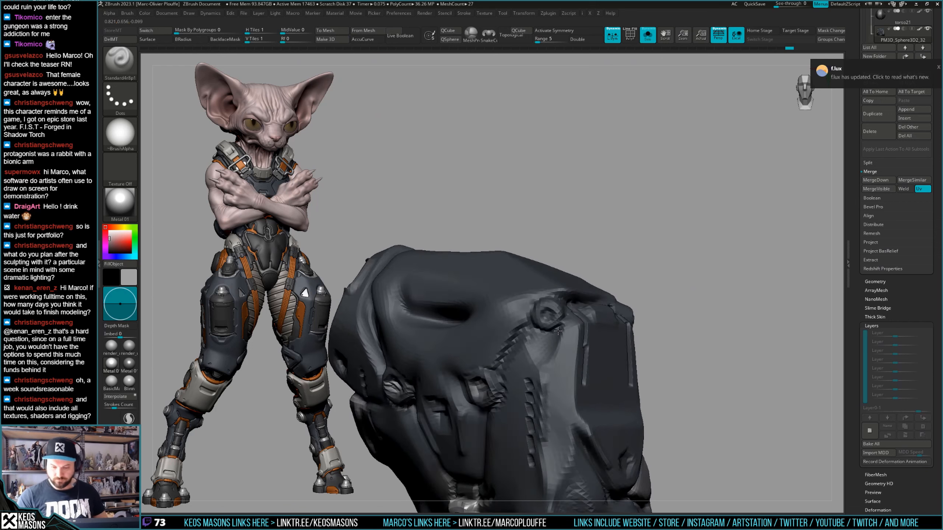
pyautogui.hotkey('alt', 's')
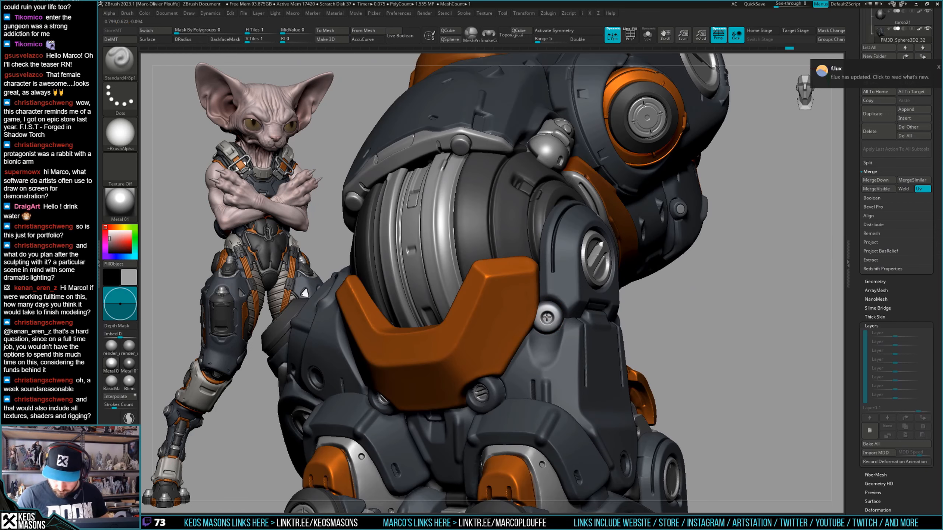
pyautogui.moveTo(547, 318); pyautogui.dragTo(664, 324, button='right')
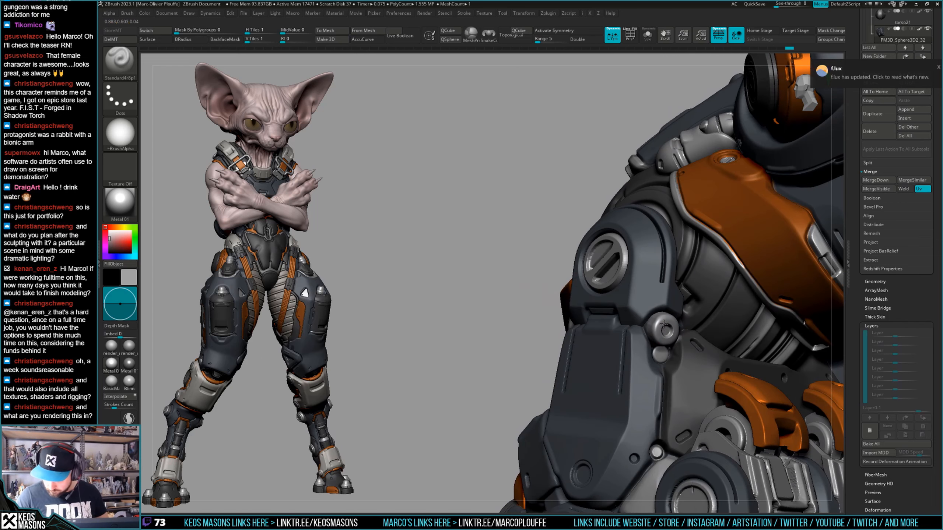
pyautogui.moveTo(663, 326); pyautogui.dragTo(589, 374, button='right')
pyautogui.moveTo(699, 332); pyautogui.dragTo(712, 353, button='right')
pyautogui.keyDown('alt'); pyautogui.moveTo(712, 354); pyautogui.dragTo(602, 319, button='right'); pyautogui.keyUp('alt')
pyautogui.click(664, 349)
pyautogui.click(663, 350)
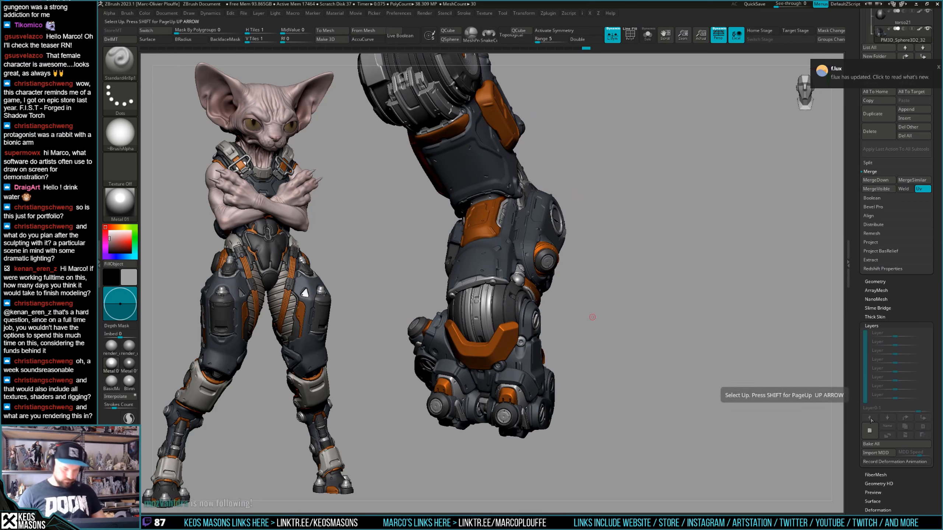
# Add a new layer to the knuckle shell, turn off its recording, and choose the Orb_Cracks brush.
pyautogui.click(869, 428)
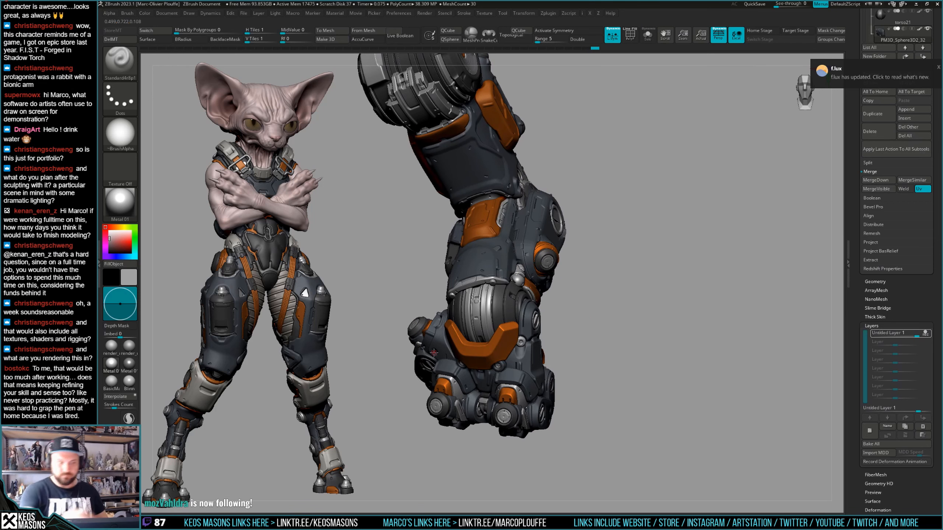
pyautogui.click(925, 334)
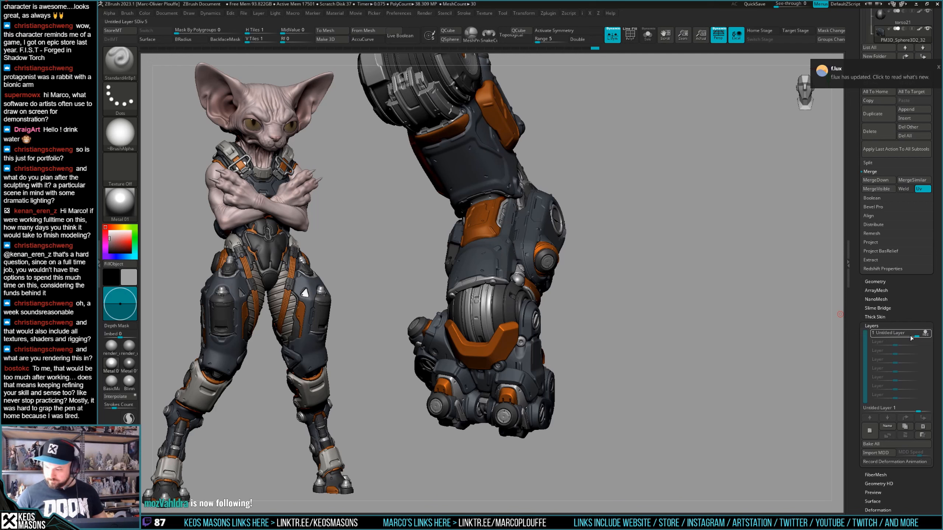
pyautogui.keyDown('alt'); pyautogui.moveTo(633, 364); pyautogui.dragTo(669, 341); pyautogui.keyUp('alt')
pyautogui.press('space')
pyautogui.click(678, 271)
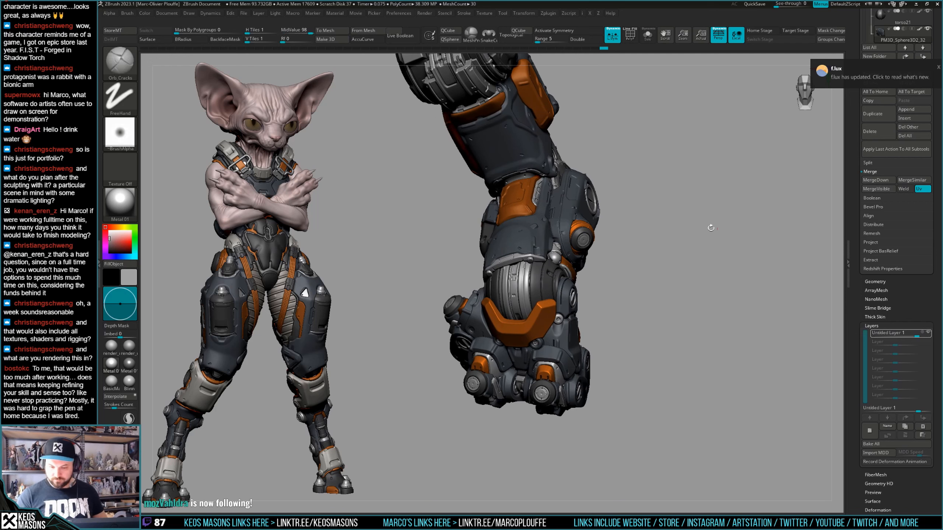
# Select the orange guard on the fist and choose the Move brush for reshaping it.
pyautogui.keyDown('alt'); pyautogui.click(547, 311); pyautogui.keyUp('alt')
pyautogui.keyDown('alt'); pyautogui.moveTo(631, 322); pyautogui.dragTo(578, 326); pyautogui.keyUp('alt')
pyautogui.keyDown('ctrl'); pyautogui.click(659, 322); pyautogui.keyUp('ctrl')
pyautogui.keyDown('ctrl'); pyautogui.click(665, 321); pyautogui.keyUp('ctrl')
pyautogui.moveTo(683, 323)
pyautogui.keyDown('alt'); pyautogui.mouseDown()
pyautogui.moveTo(698, 289)
pyautogui.moveTo(701, 301)
pyautogui.mouseUp(); pyautogui.keyUp('alt')
pyautogui.moveTo(694, 307)
pyautogui.keyDown('ctrl'); pyautogui.mouseDown(button='right')
pyautogui.moveTo(695, 317)
pyautogui.moveTo(613, 315)
pyautogui.moveTo(606, 336)
pyautogui.moveTo(587, 315)
pyautogui.mouseUp(button='right'); pyautogui.keyUp('ctrl')
pyautogui.press('x')
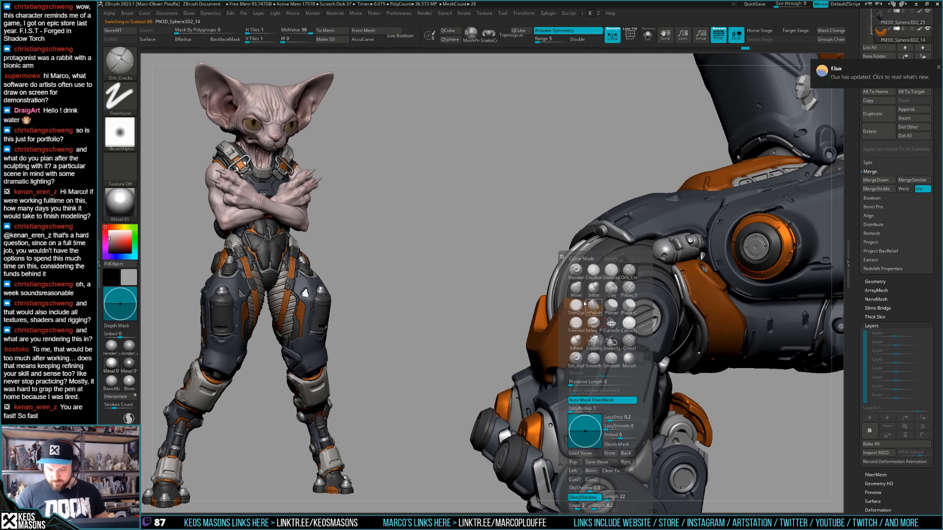
pyautogui.click(590, 305)
pyautogui.press('space')
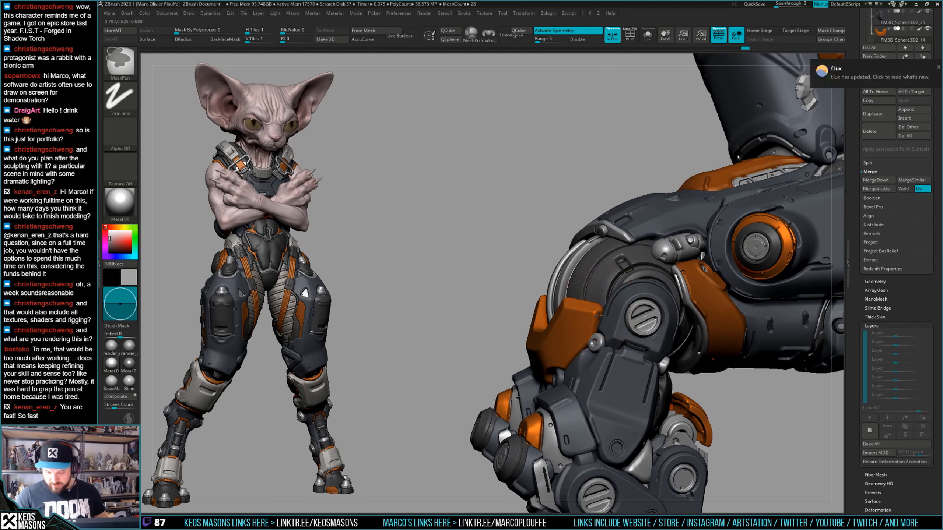
# Reshape the upper arms of the orange guard with the Move brush at a draw size of about 320.
pyautogui.moveTo(598, 316)
pyautogui.keyDown('ctrl'); pyautogui.mouseDown(button='right')
pyautogui.moveTo(605, 296)
pyautogui.moveTo(592, 282)
pyautogui.moveTo(575, 312)
pyautogui.moveTo(596, 314)
pyautogui.moveTo(578, 316)
pyautogui.moveTo(583, 335)
pyautogui.mouseUp(button='right'); pyautogui.keyUp('ctrl')
pyautogui.press('s')
pyautogui.press('a')
pyautogui.moveTo(584, 335)
pyautogui.keyDown('ctrl'); pyautogui.mouseDown(button='right')
pyautogui.moveTo(575, 320)
pyautogui.moveTo(504, 317)
pyautogui.moveTo(530, 332)
pyautogui.mouseUp(button='right'); pyautogui.keyUp('ctrl')
pyautogui.moveTo(504, 341); pyautogui.dragTo(491, 373, button='right')
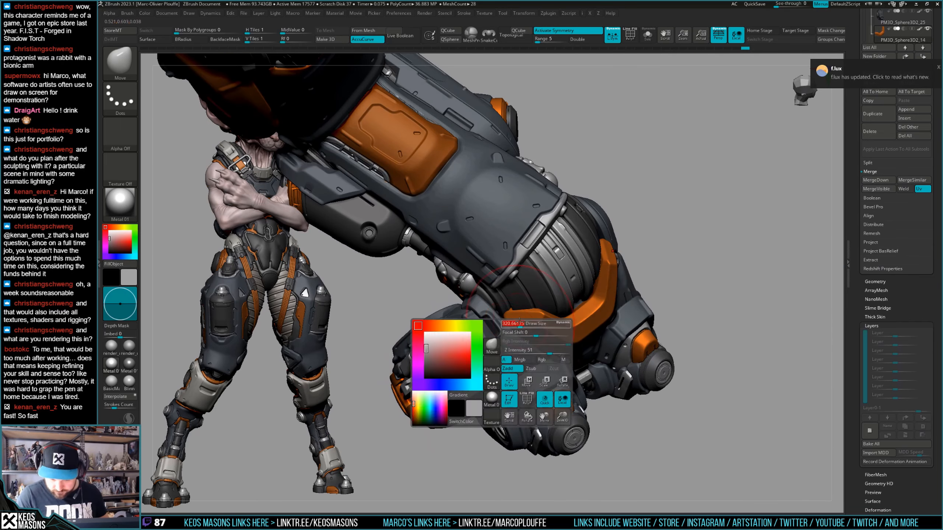
pyautogui.moveTo(505, 327); pyautogui.dragTo(527, 289, button='right')
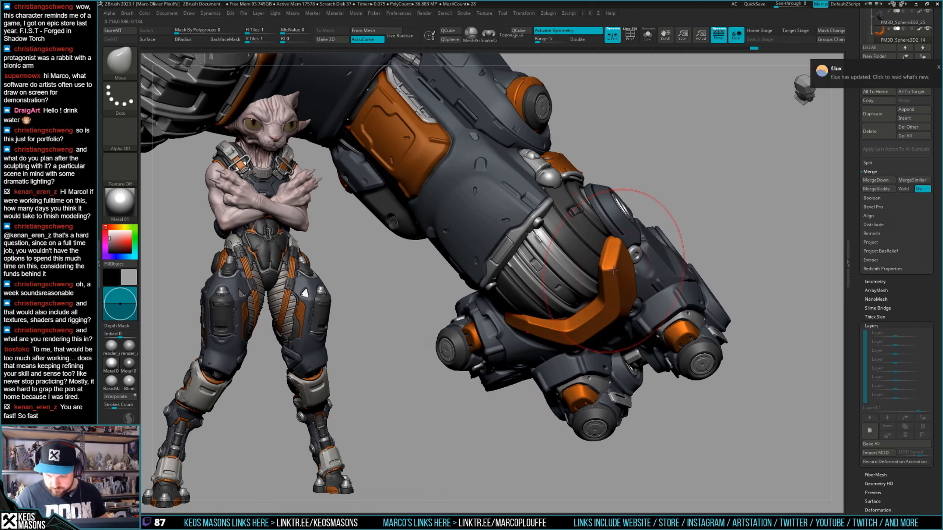
pyautogui.moveTo(606, 253); pyautogui.dragTo(595, 254)
pyautogui.moveTo(675, 260)
pyautogui.mouseDown(button='right')
pyautogui.moveTo(627, 261)
pyautogui.moveTo(651, 274)
pyautogui.moveTo(677, 251)
pyautogui.moveTo(657, 277)
pyautogui.moveTo(676, 297)
pyautogui.moveTo(654, 324)
pyautogui.mouseUp(button='right')
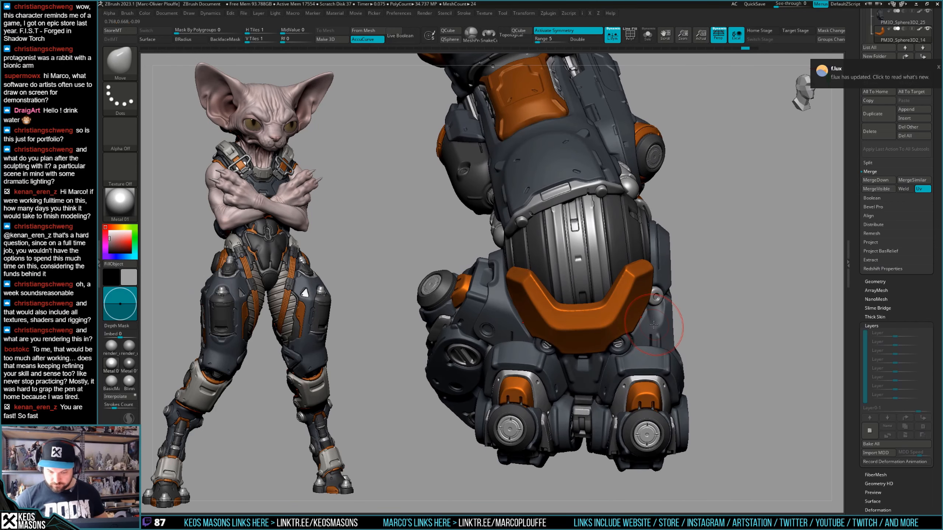
# Isolate the orange guard on the fist and display its wireframe.
pyautogui.hotkey('ctrl', 'shift')
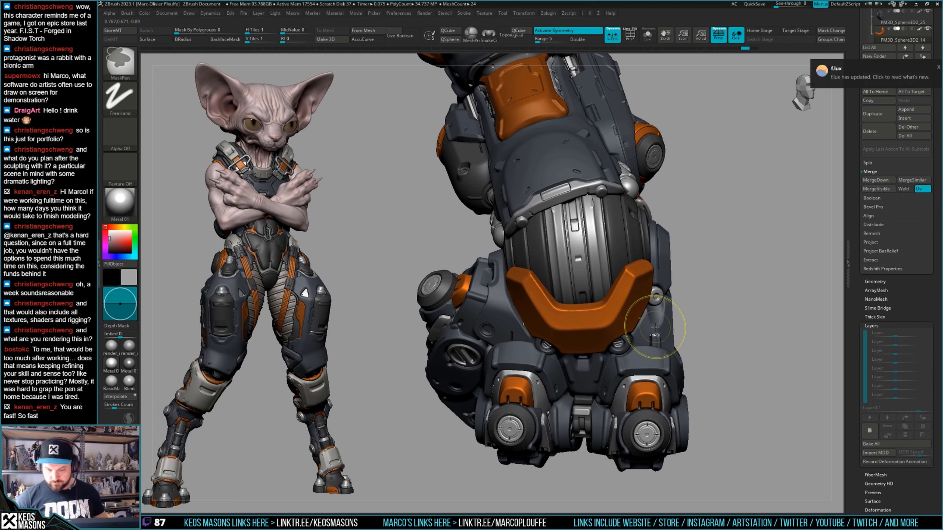
pyautogui.moveTo(701, 331)
pyautogui.mouseDown()
pyautogui.moveTo(707, 295)
pyautogui.moveTo(671, 300)
pyautogui.moveTo(669, 310)
pyautogui.mouseUp()
pyautogui.hotkey('shift', 'f')
pyautogui.hotkey('shift', 'f')
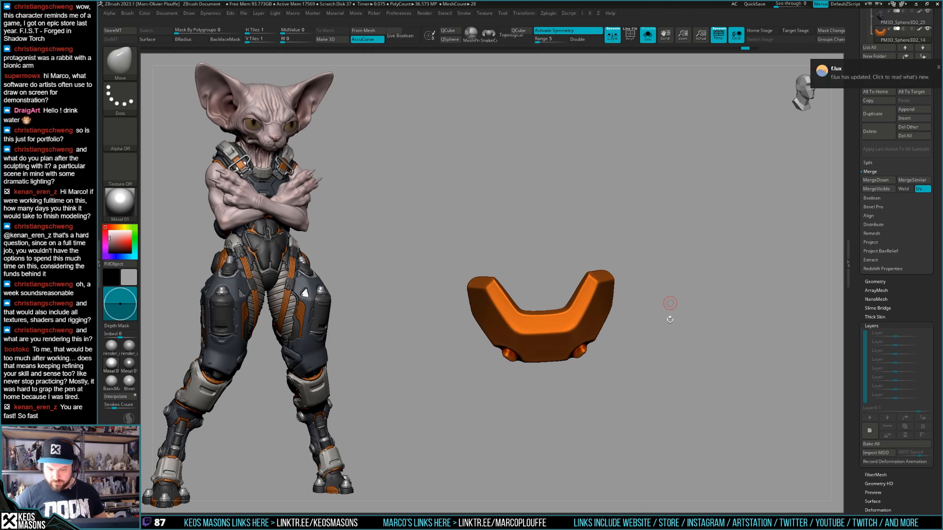
pyautogui.hotkey('alt', 's')
pyautogui.keyDown('ctrl'); pyautogui.moveTo(669, 311); pyautogui.dragTo(669, 303, button='right'); pyautogui.keyUp('ctrl')
pyautogui.moveTo(669, 303); pyautogui.dragTo(670, 322)
pyautogui.hotkey('alt', 's')
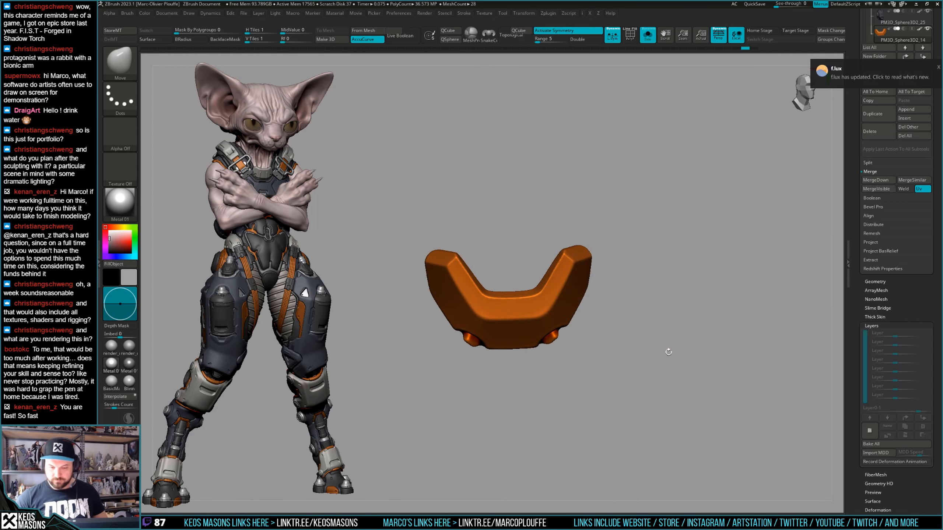
pyautogui.hotkey('shift', 'f')
pyautogui.press('space')
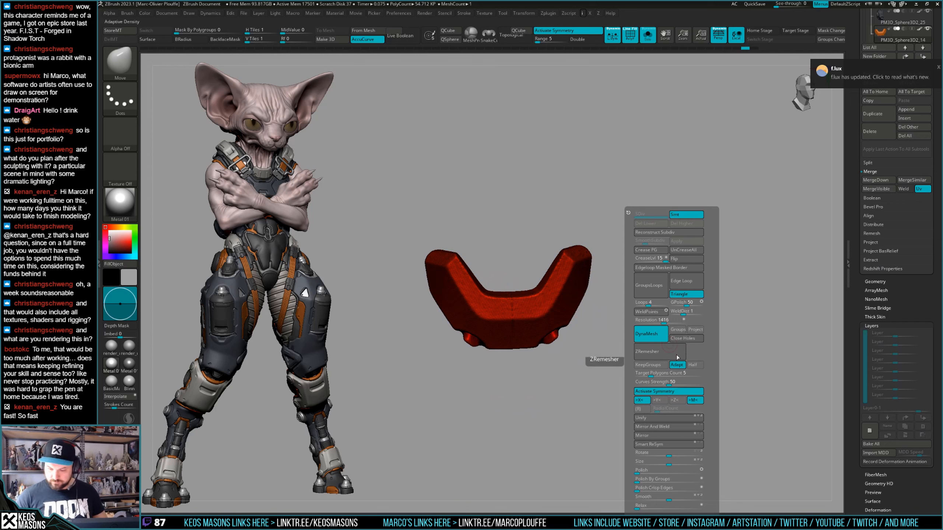
# Clone the orange guard into its own tool and duplicate the subtool there.
pyautogui.scroll(5, 856, 333)
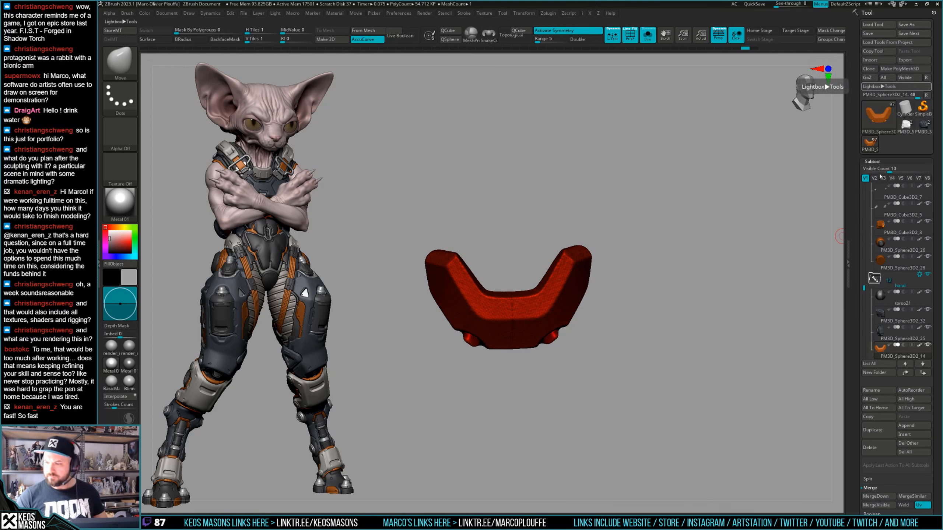
pyautogui.click(869, 69)
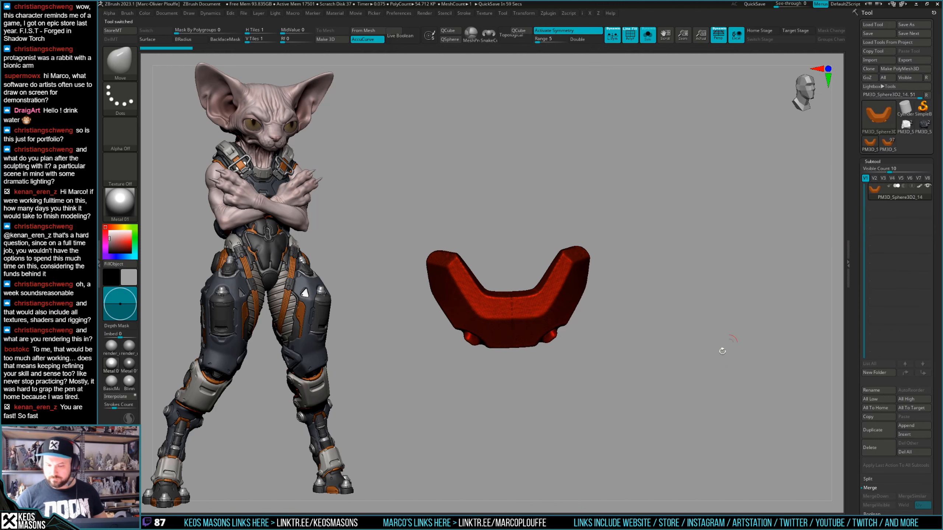
pyautogui.click(873, 430)
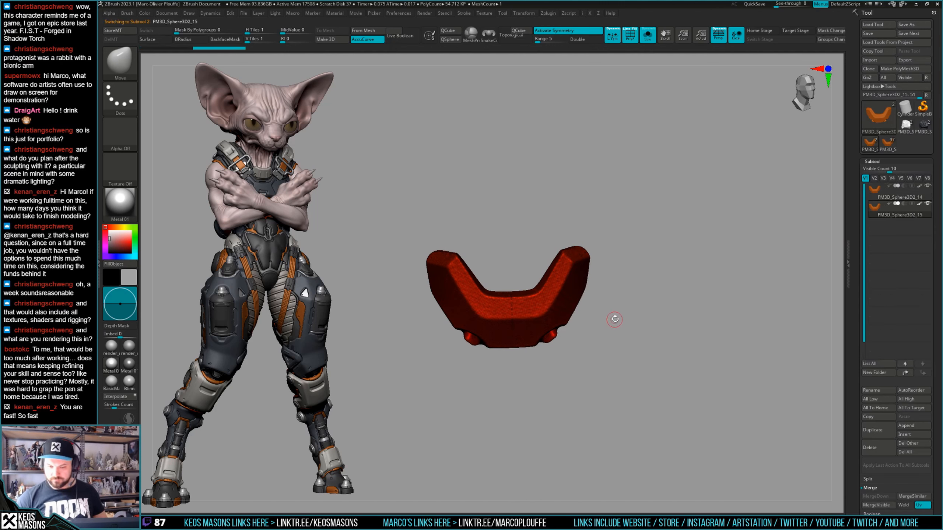
# Try to ZRemesh the duplicated guard with symmetry on at a target polygon count of about 0.5.
pyautogui.press('space')
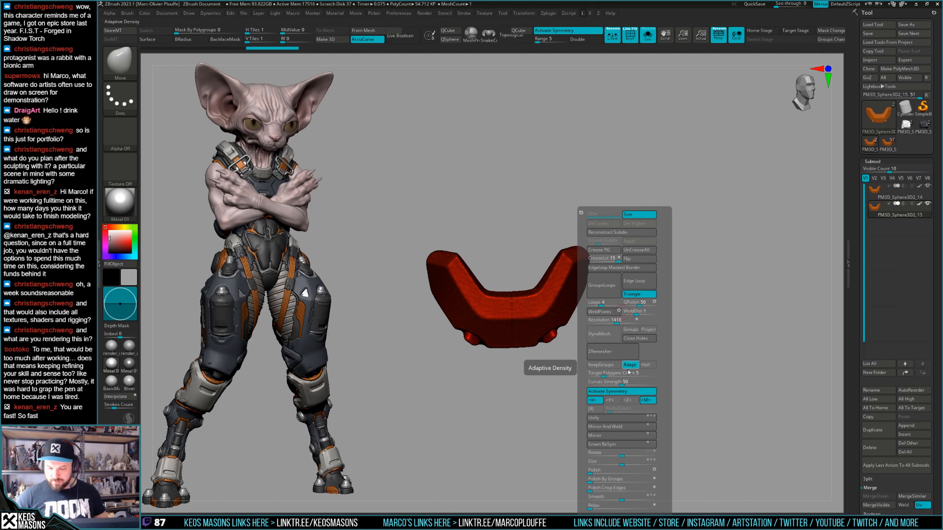
pyautogui.moveTo(604, 374); pyautogui.dragTo(596, 377)
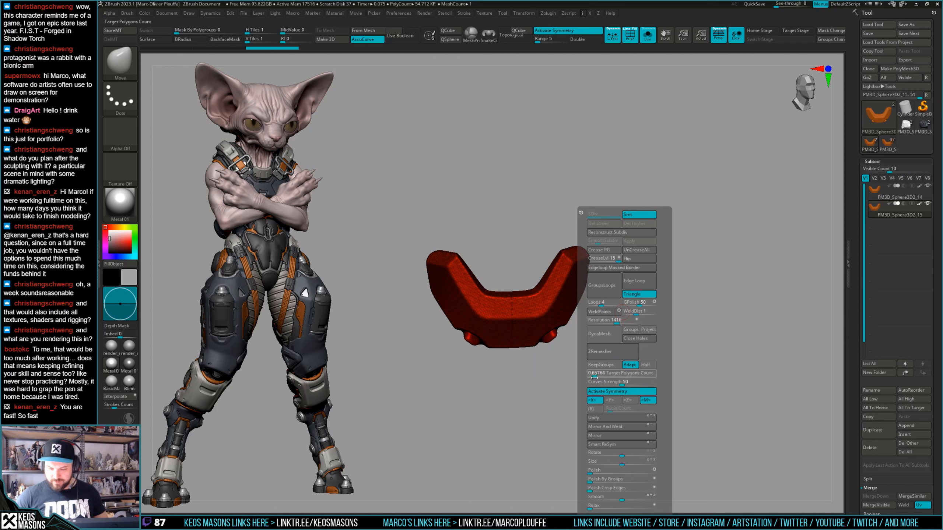
pyautogui.press('Return')
pyautogui.click(610, 353)
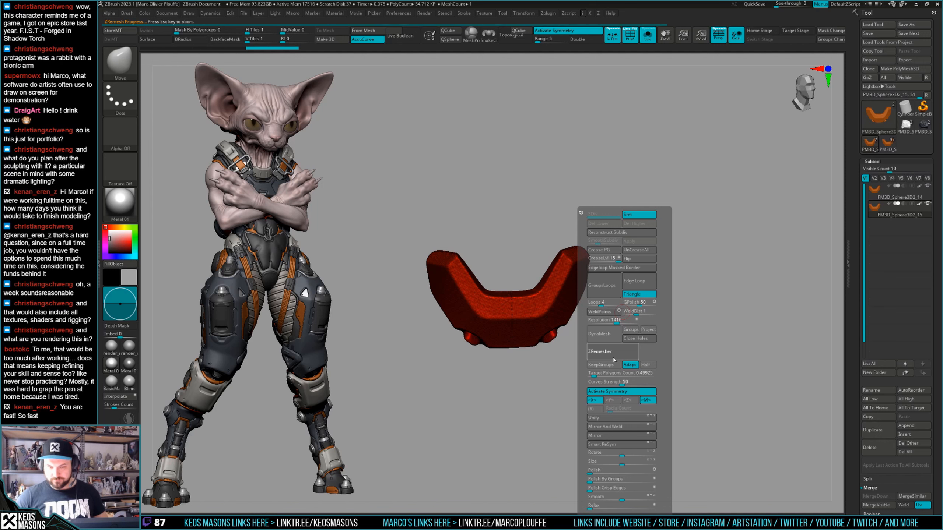
pyautogui.keyDown('alt'); pyautogui.moveTo(658, 370); pyautogui.dragTo(682, 339); pyautogui.keyUp('alt')
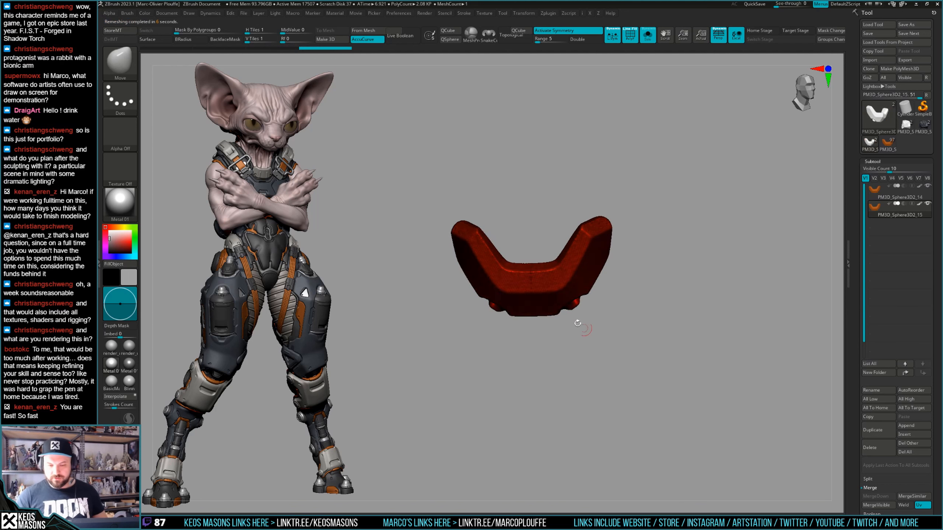
pyautogui.hotkey('ctrl', 'z')
pyautogui.press('x')
pyautogui.press('x')
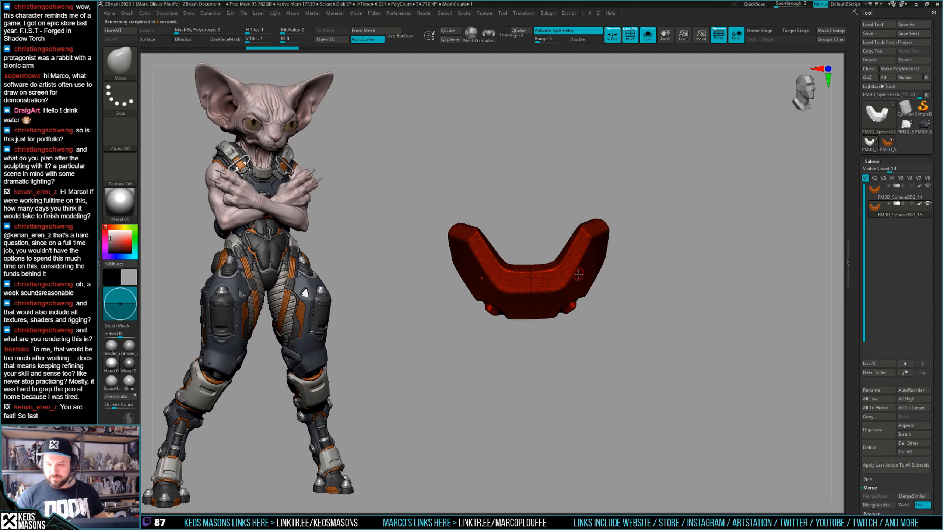
# Delete one half of the duplicated guard with Delete By Symmetry and turn symmetry off.
pyautogui.scroll(-6, 864, 353)
pyautogui.press('shift')
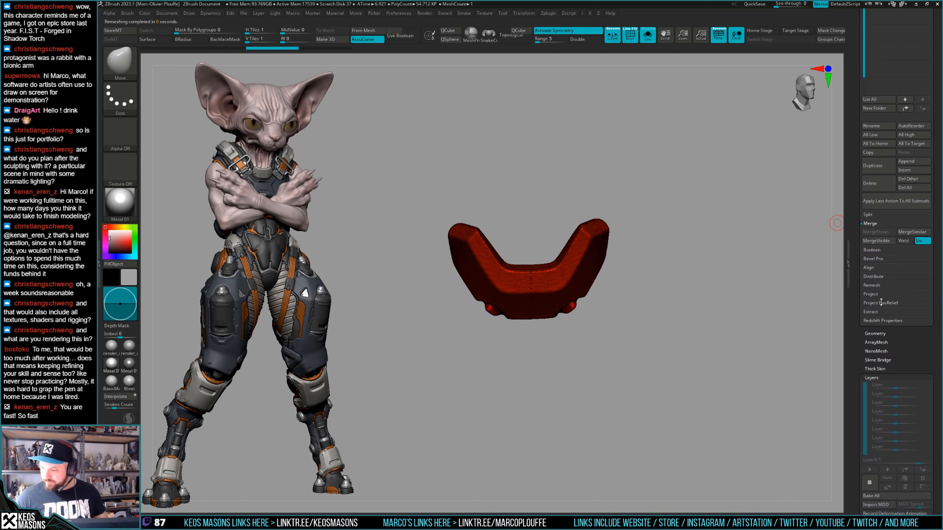
pyautogui.click(875, 333)
pyautogui.scroll(-6, 891, 260)
pyautogui.press('shift')
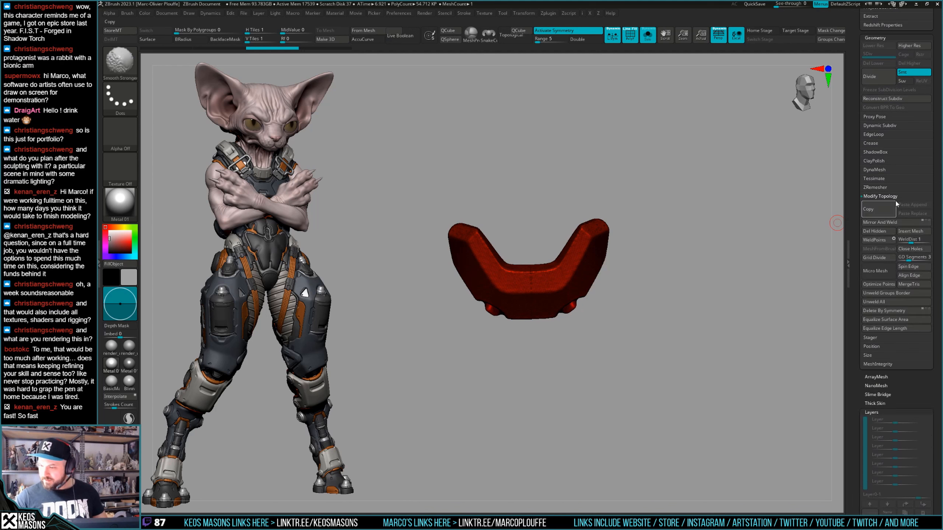
pyautogui.click(900, 313)
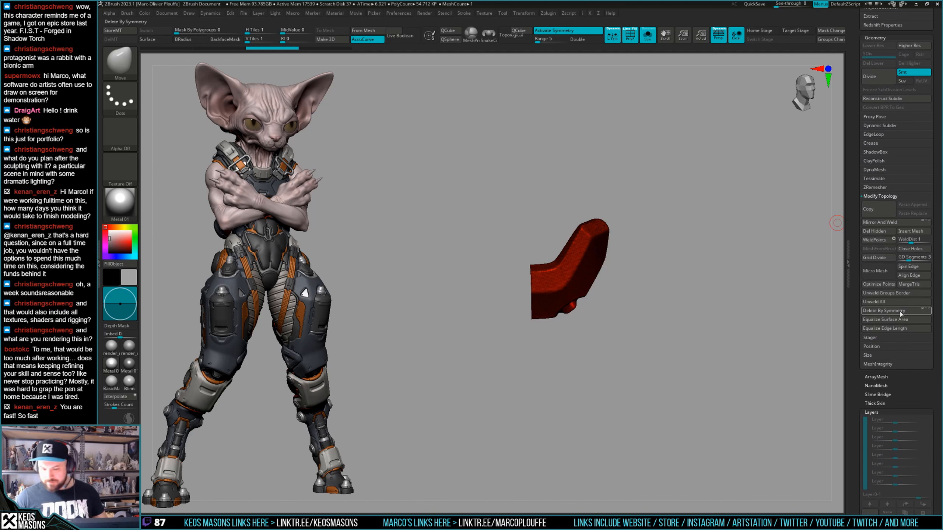
pyautogui.moveTo(682, 343); pyautogui.dragTo(665, 344, button='right')
pyautogui.press('x')
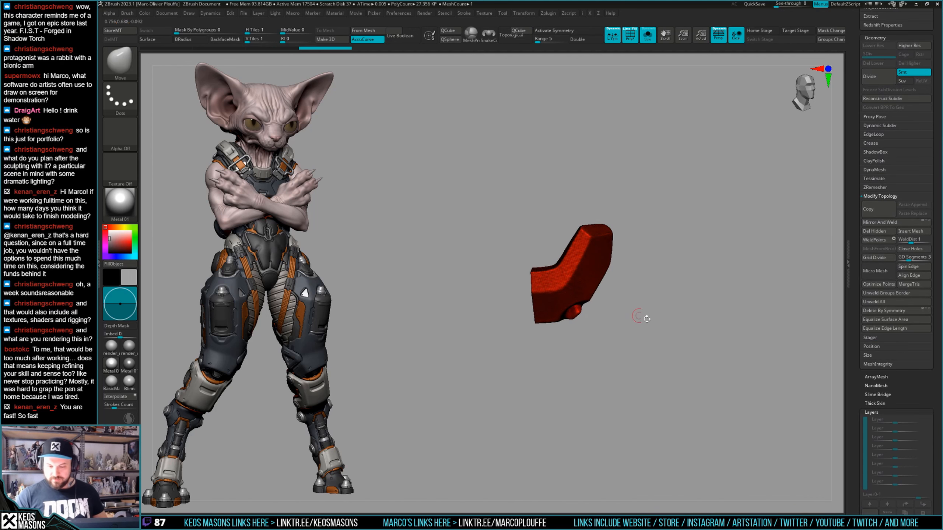
# ZRemesh the remaining half at a target polygon count of about 0.43, and mirror and weld it into a full guard.
pyautogui.press('i')
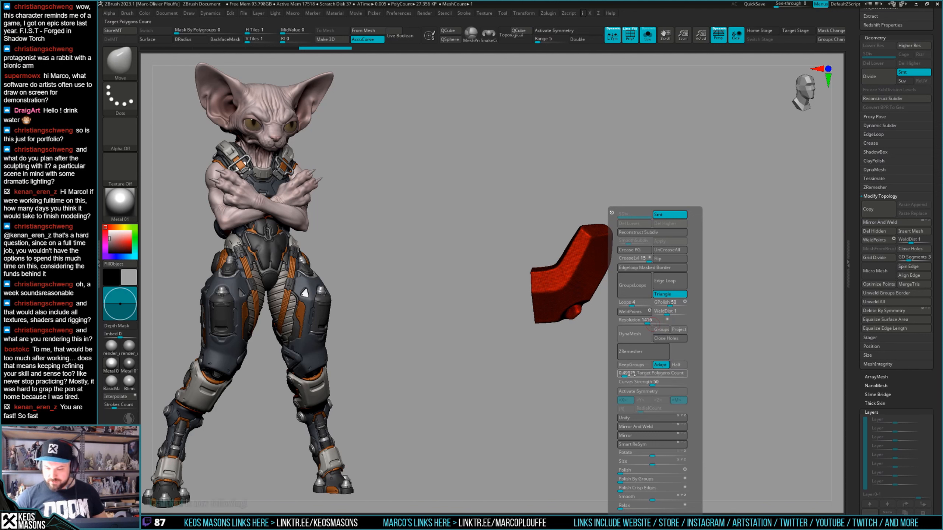
pyautogui.click(630, 375)
pyautogui.click(640, 355)
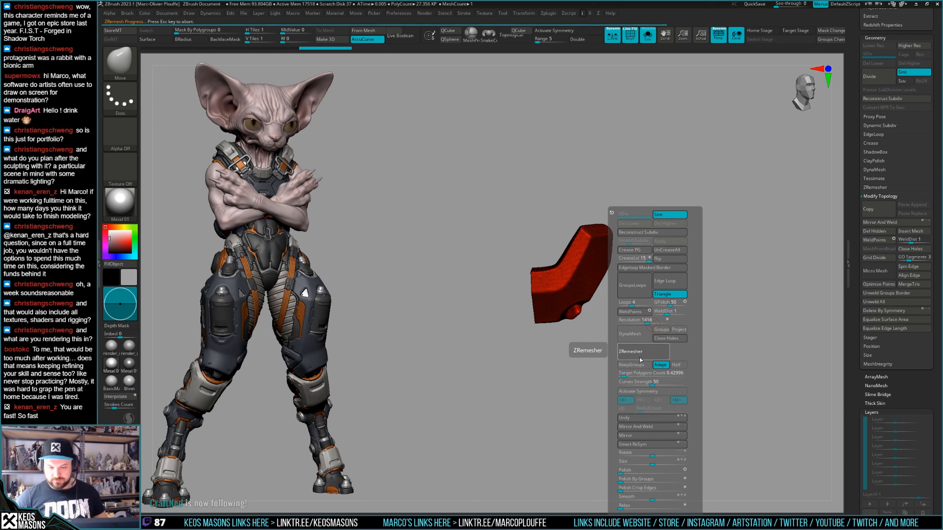
pyautogui.moveTo(660, 347)
pyautogui.mouseDown()
pyautogui.moveTo(679, 328)
pyautogui.moveTo(655, 352)
pyautogui.mouseUp()
pyautogui.press('i')
pyautogui.click(659, 430)
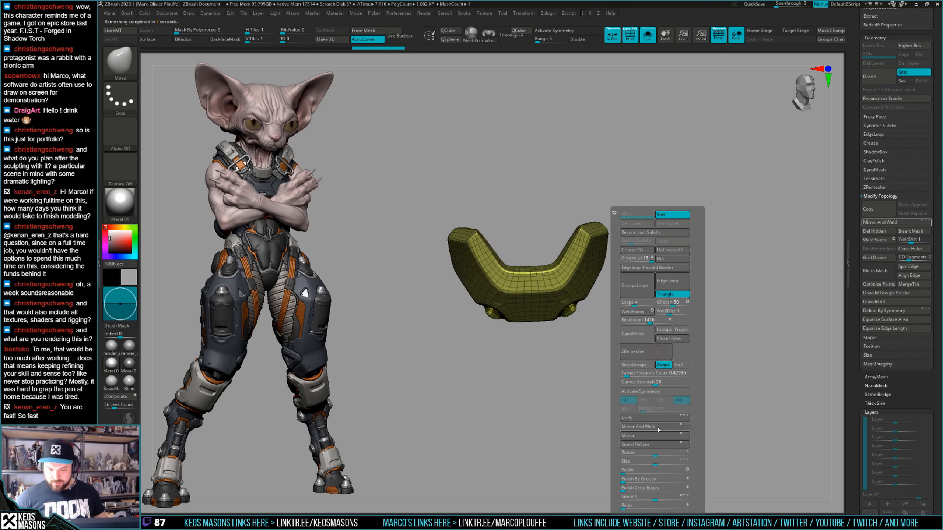
# Subdivide the remeshed guard to level 3, hide its wireframe and turn symmetry back on.
pyautogui.press('f')
pyautogui.moveTo(537, 377); pyautogui.dragTo(633, 388)
pyautogui.hotkey('shift', 'f')
pyautogui.hotkey('ctrl', 'd')
pyautogui.hotkey('ctrl', 'd')
pyautogui.press('x')
pyautogui.moveTo(566, 338); pyautogui.dragTo(603, 320, button='right')
pyautogui.hotkey('alt', 's')
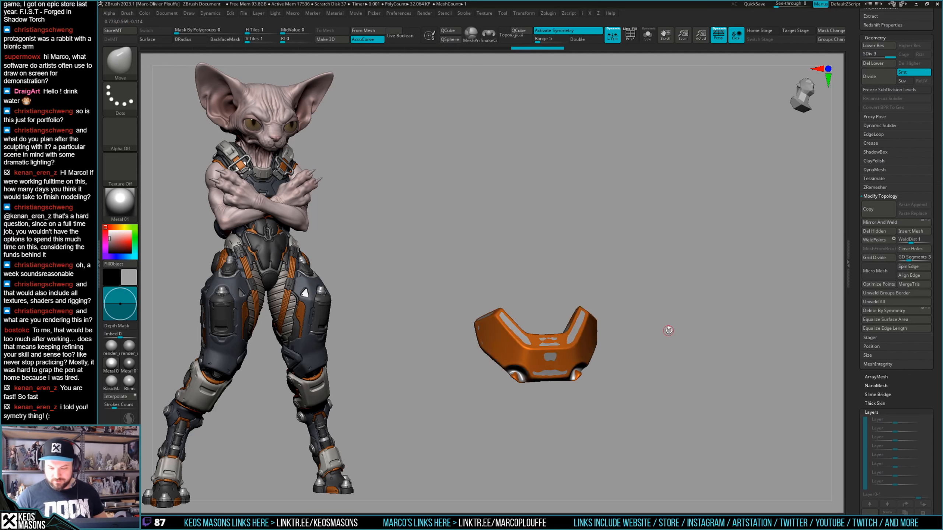
# Project the original guard's shape and colour onto the remeshed copy with ProjectAll at a projection shell of about 0.017.
pyautogui.moveTo(668, 330); pyautogui.dragTo(677, 341)
pyautogui.moveTo(858, 226); pyautogui.dragTo(856, 300)
pyautogui.keyDown('alt'); pyautogui.moveTo(696, 362); pyautogui.dragTo(697, 331); pyautogui.keyUp('alt')
pyautogui.hotkey('alt', 's')
pyautogui.hotkey('shift', 'f')
pyautogui.hotkey('shift', 'f')
pyautogui.hotkey('alt', 's')
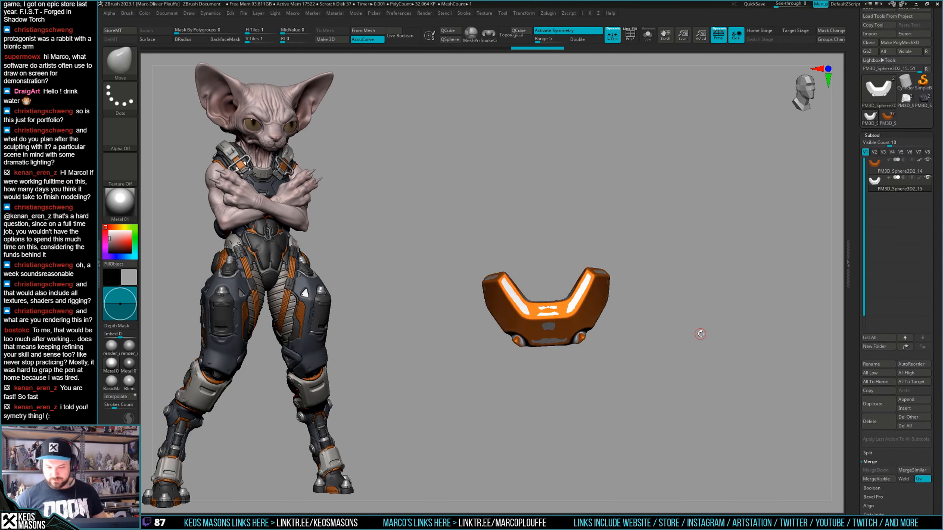
pyautogui.press('space')
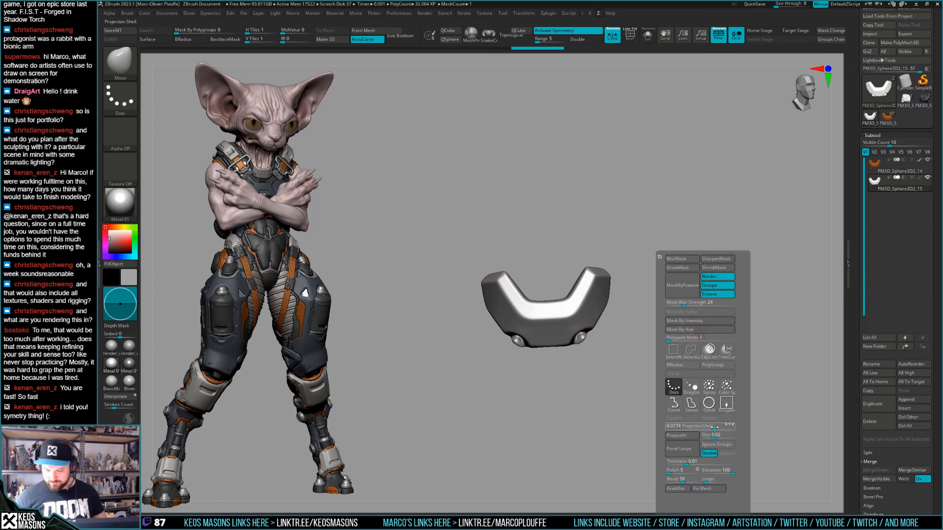
pyautogui.click(697, 436)
pyautogui.click(646, 454)
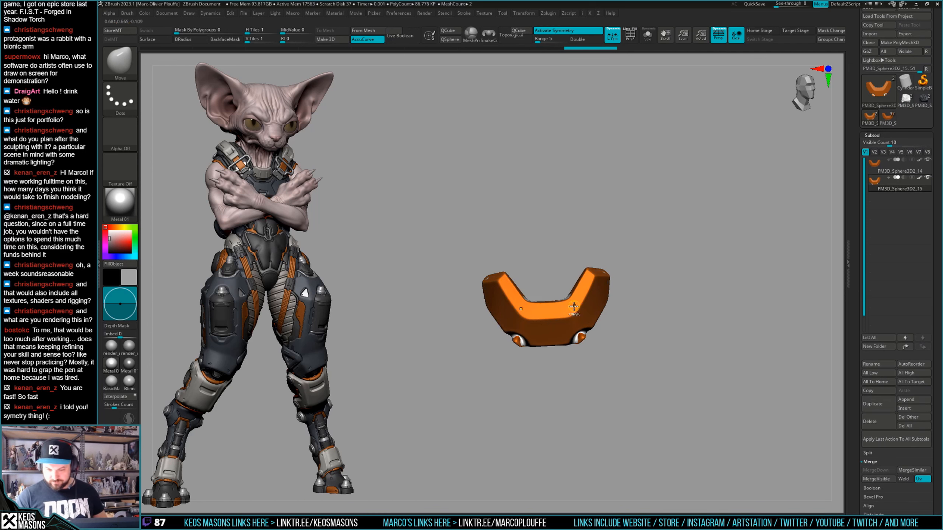
# Subdivide the remeshed guard once more and run ProjectAll again at a projection shell of about 0.013.
pyautogui.press('f')
pyautogui.hotkey('ctrl', 'shift')
pyautogui.hotkey('alt', 's')
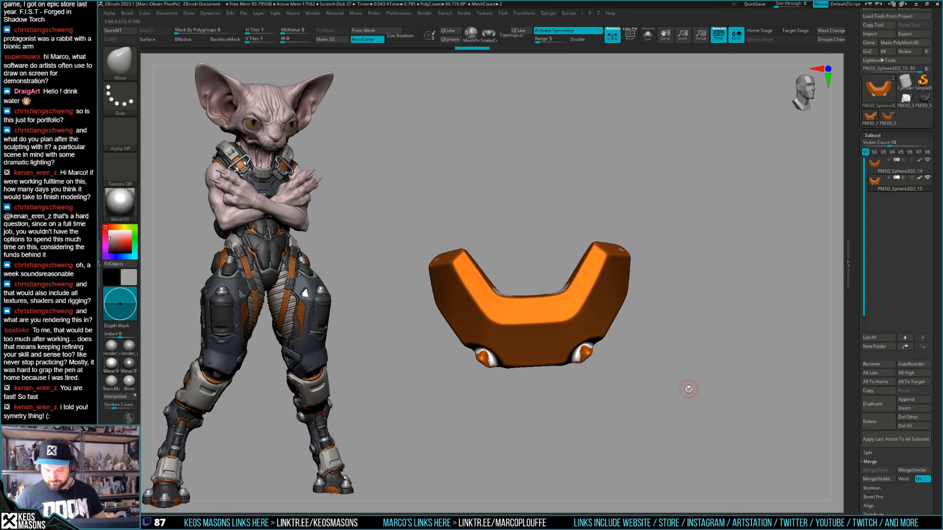
pyautogui.press('space')
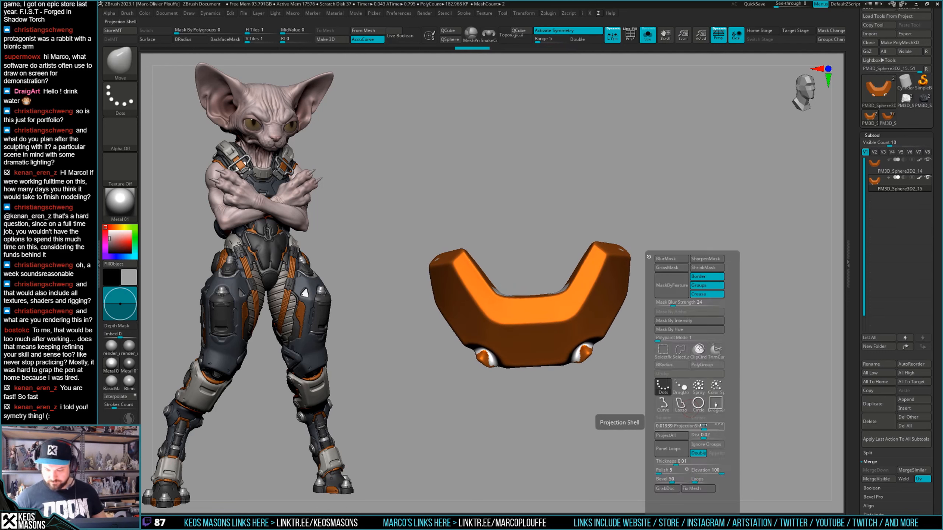
pyautogui.moveTo(703, 429); pyautogui.dragTo(702, 428)
pyautogui.click(677, 436)
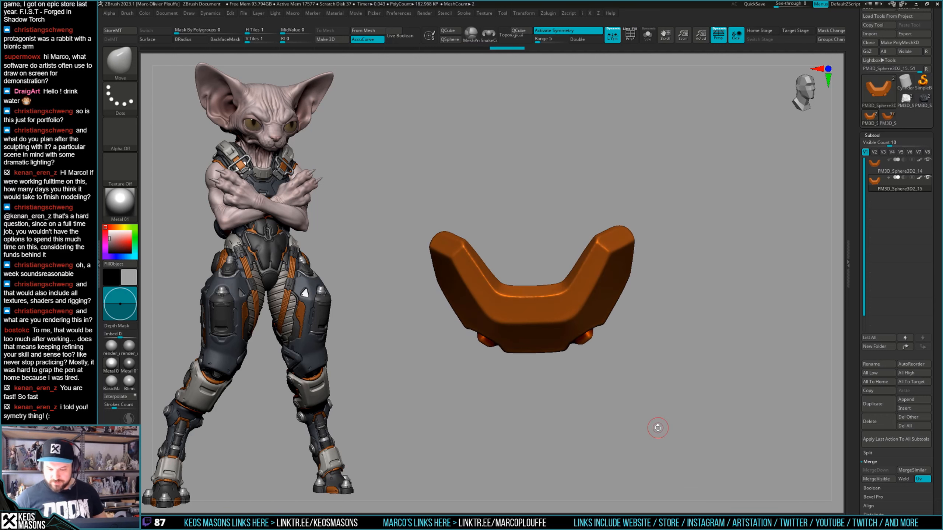
# Switch back to the full character tool and insert the remeshed guard beneath the old guard.
pyautogui.hotkey('alt', 's')
pyautogui.hotkey('shift', 'f')
pyautogui.hotkey('shift', 'f')
pyautogui.keyDown('ctrl'); pyautogui.moveTo(594, 368); pyautogui.dragTo(605, 304, button='right'); pyautogui.keyUp('ctrl')
pyautogui.click(890, 125)
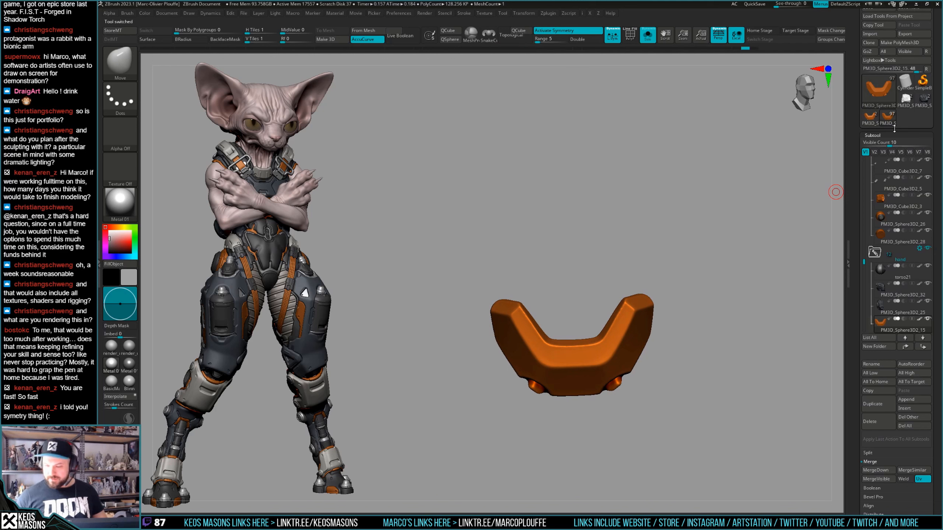
pyautogui.click(902, 408)
pyautogui.click(691, 370)
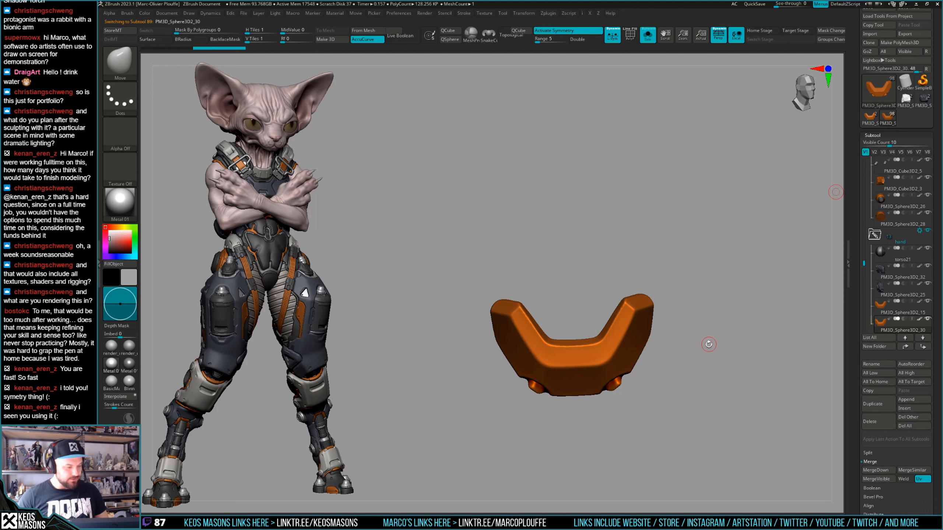
# Delete the old guard subtool PM3D_Sphere3D2_15, leaving only the inserted remeshed guard.
pyautogui.hotkey('shift', 'f')
pyautogui.moveTo(688, 343); pyautogui.dragTo(694, 337)
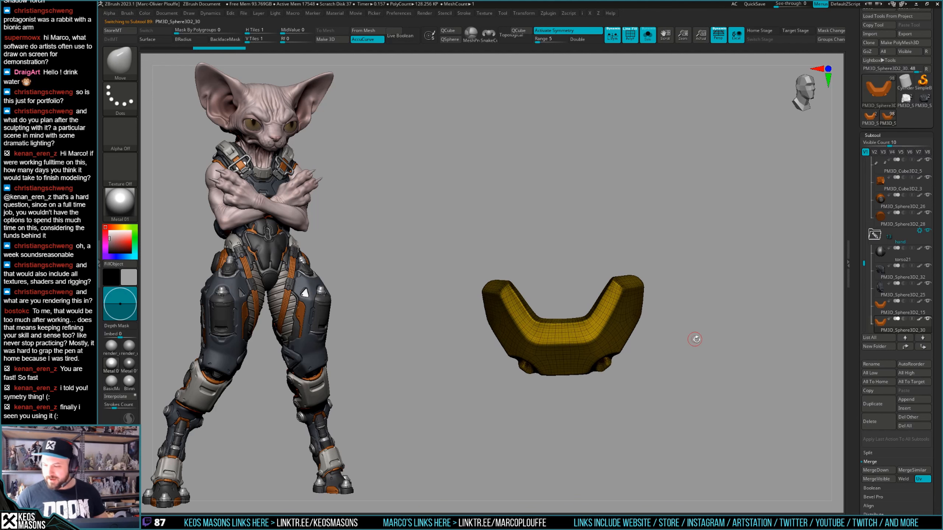
pyautogui.scroll(-2, 900, 263)
pyautogui.click(900, 263)
pyautogui.hotkey('shift', 'f')
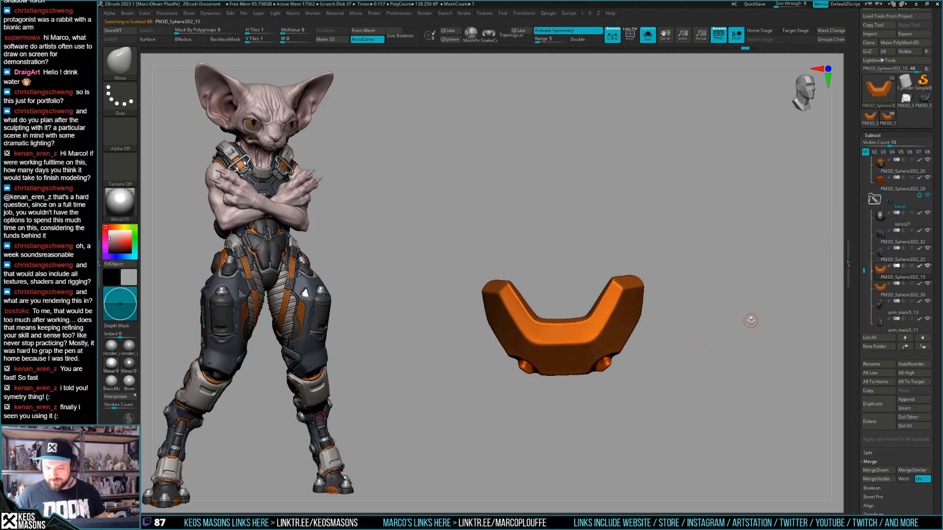
pyautogui.click(878, 422)
pyautogui.moveTo(698, 334); pyautogui.dragTo(635, 322)
pyautogui.hotkey('shift', 'f')
pyautogui.hotkey('shift', 'f')
# Turn off the guard's isolation to show it in place on the whole mechanical arm.
pyautogui.press('space')
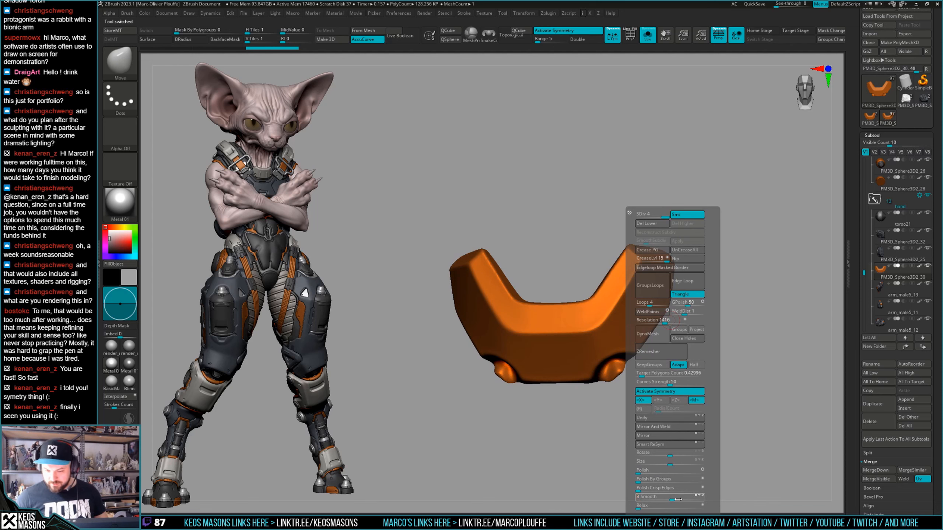
pyautogui.moveTo(777, 271); pyautogui.dragTo(727, 294)
pyautogui.hotkey('shift', 'f')
pyautogui.hotkey('shift', 'f')
pyautogui.hotkey('shift', 's')
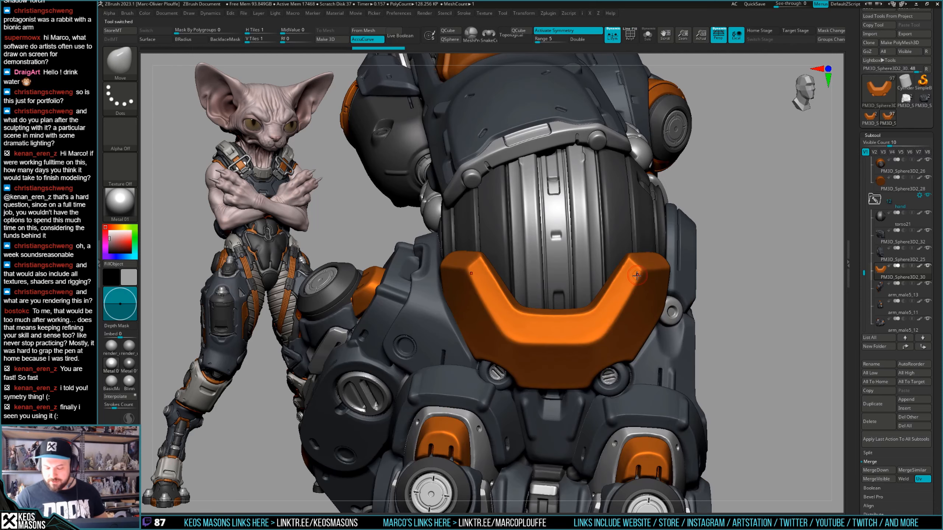
pyautogui.moveTo(638, 275); pyautogui.dragTo(657, 229, button='right')
pyautogui.keyDown('ctrl'); pyautogui.moveTo(576, 337); pyautogui.dragTo(579, 282, button='right'); pyautogui.keyUp('ctrl')
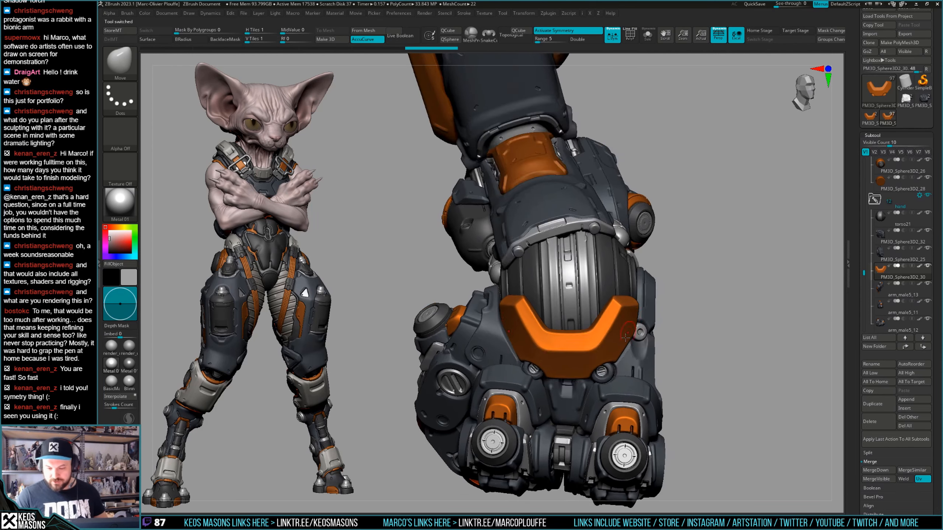
# Adjust the Move brush's draw size for reshaping the new guard on the fist.
pyautogui.moveTo(683, 319); pyautogui.dragTo(626, 328, button='right')
pyautogui.press('space')
pyautogui.moveTo(626, 327); pyautogui.dragTo(630, 328)
pyautogui.moveTo(584, 346)
pyautogui.mouseDown(button='right')
pyautogui.moveTo(625, 324)
pyautogui.moveTo(645, 358)
pyautogui.moveTo(650, 315)
pyautogui.moveTo(609, 319)
pyautogui.mouseUp(button='right')
pyautogui.hotkey('shift', 's')
pyautogui.hotkey('shift', 's')
pyautogui.press('space')
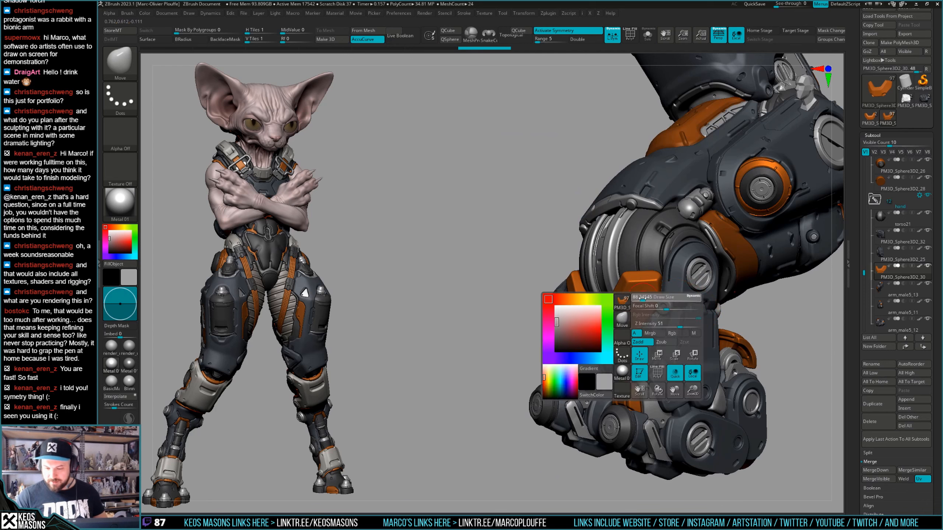
pyautogui.moveTo(635, 300); pyautogui.dragTo(644, 299)
pyautogui.moveTo(623, 315); pyautogui.dragTo(605, 340, button='right')
# Save the tool over the existing megagato_18.ztl file in the megagato folder.
pyautogui.hotkey('ctrl', 's')
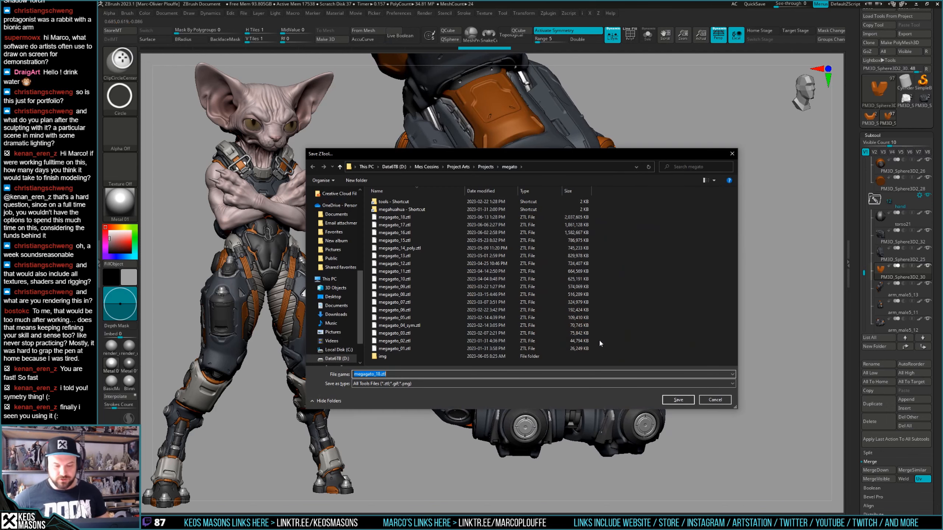
pyautogui.click(667, 398)
pyautogui.click(485, 266)
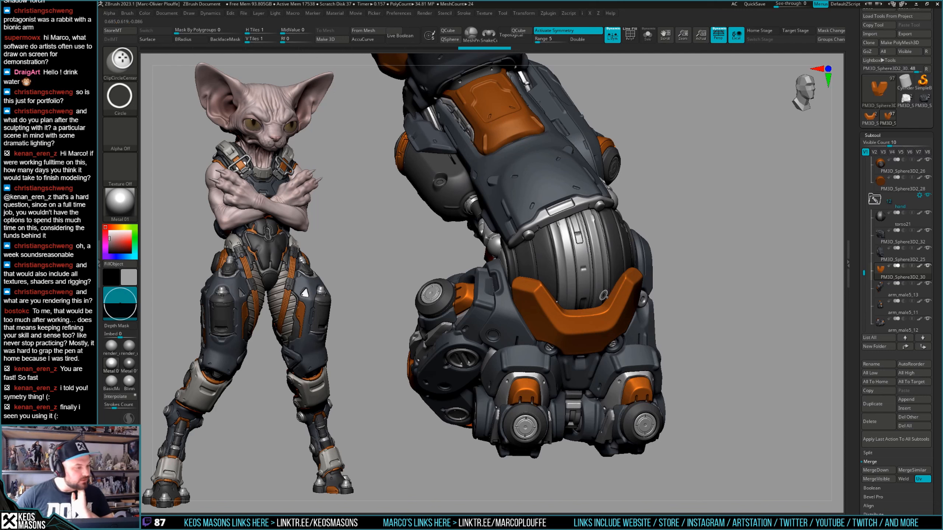
pyautogui.hotkey('ctrl', 's')
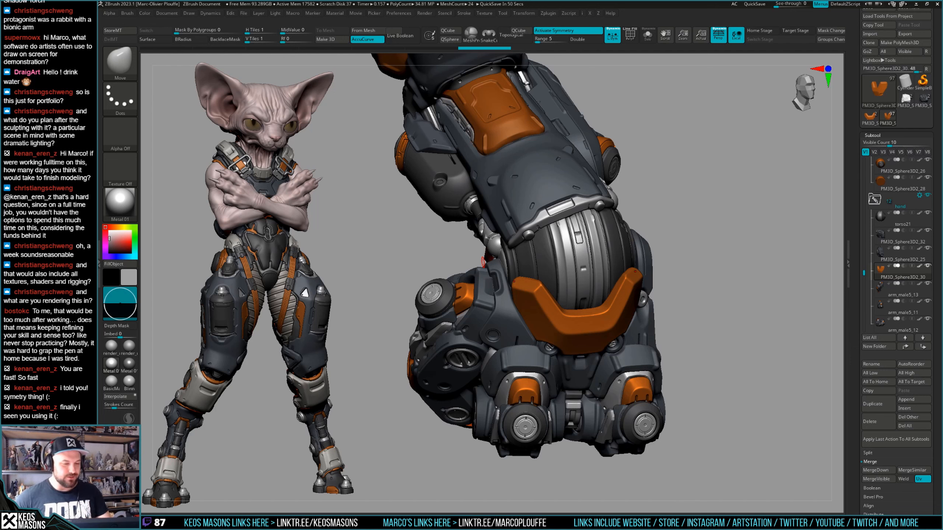
pyautogui.click(130, 318)
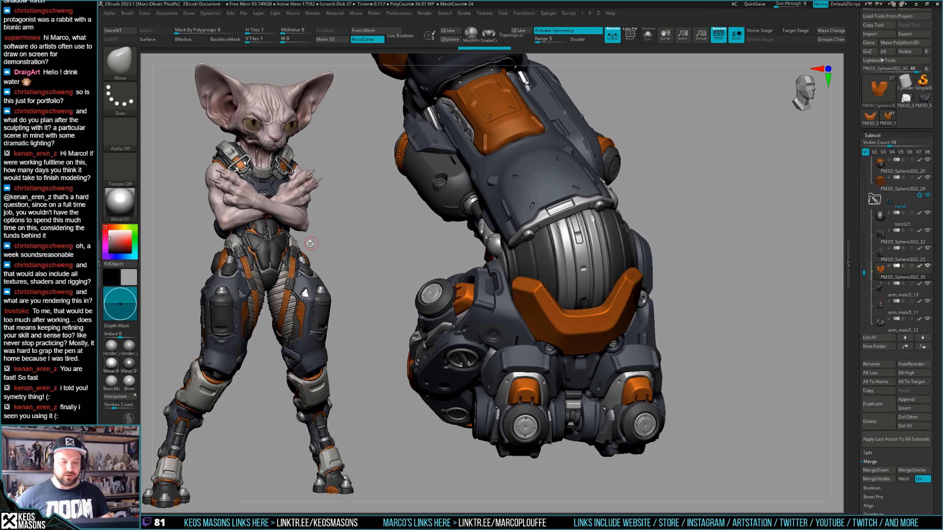
# Select the dark forearm armour plate with the orange panel and isolate it.
pyautogui.moveTo(330, 240); pyautogui.dragTo(439, 221)
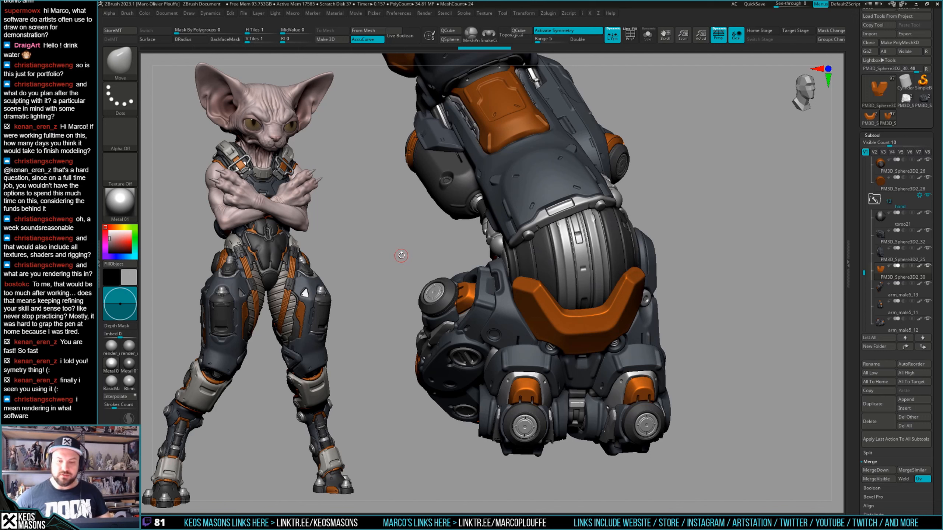
pyautogui.keyDown('alt'); pyautogui.click(546, 144); pyautogui.keyUp('alt')
pyautogui.keyDown('alt'); pyautogui.moveTo(586, 241); pyautogui.dragTo(596, 271, button='right'); pyautogui.keyUp('alt')
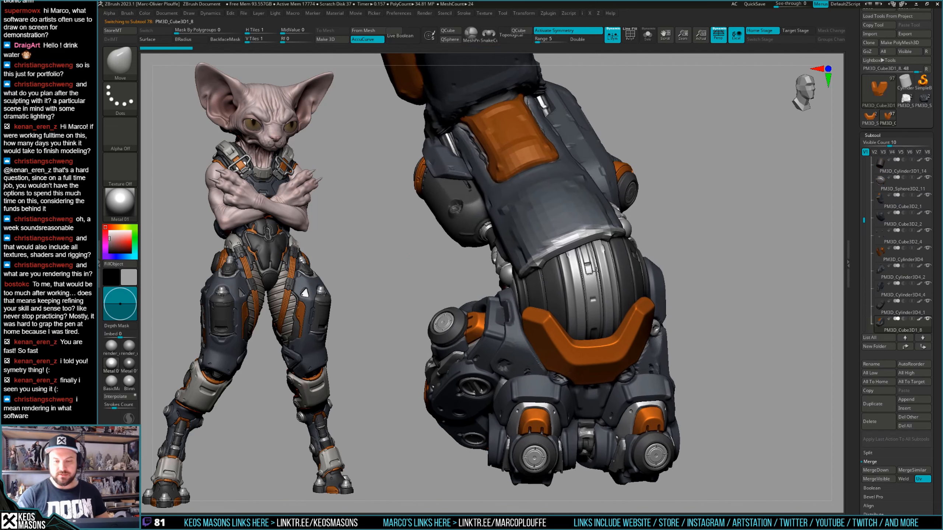
pyautogui.click(647, 34)
pyautogui.moveTo(631, 297); pyautogui.dragTo(600, 267)
# Crease the lower edge of the orange forearm panel with the Orb_Cracks brush.
pyautogui.press('space')
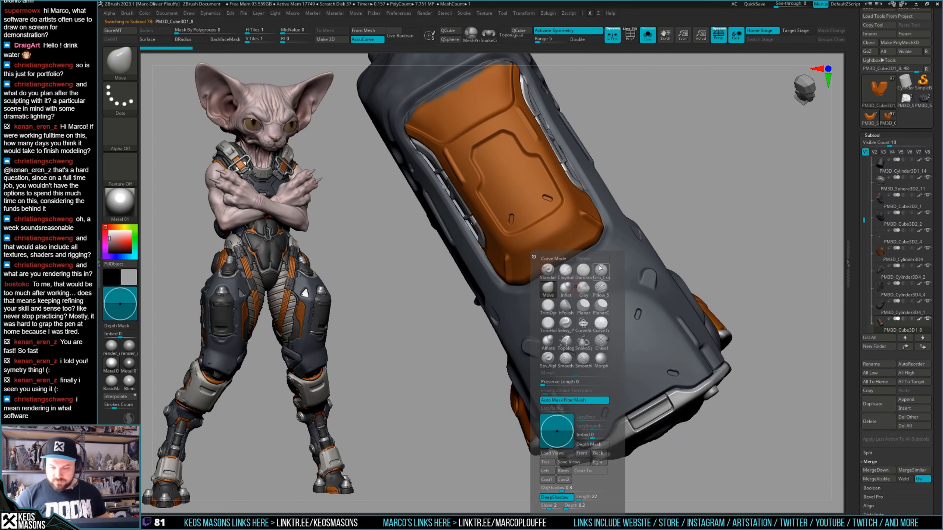
pyautogui.click(600, 269)
pyautogui.moveTo(594, 271); pyautogui.dragTo(513, 292, button='right')
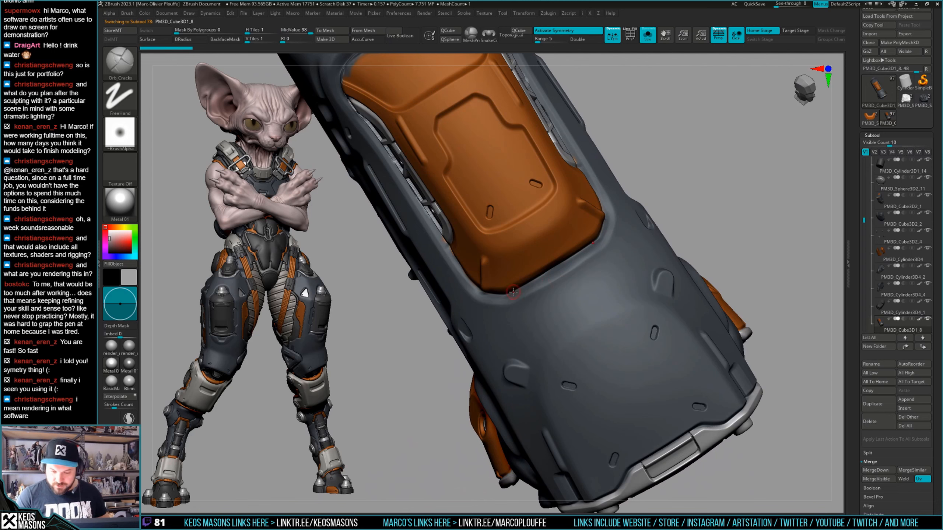
pyautogui.moveTo(596, 238)
pyautogui.mouseDown(button='right')
pyautogui.moveTo(604, 215)
pyautogui.moveTo(597, 257)
pyautogui.moveTo(531, 265)
pyautogui.moveTo(520, 276)
pyautogui.mouseUp(button='right')
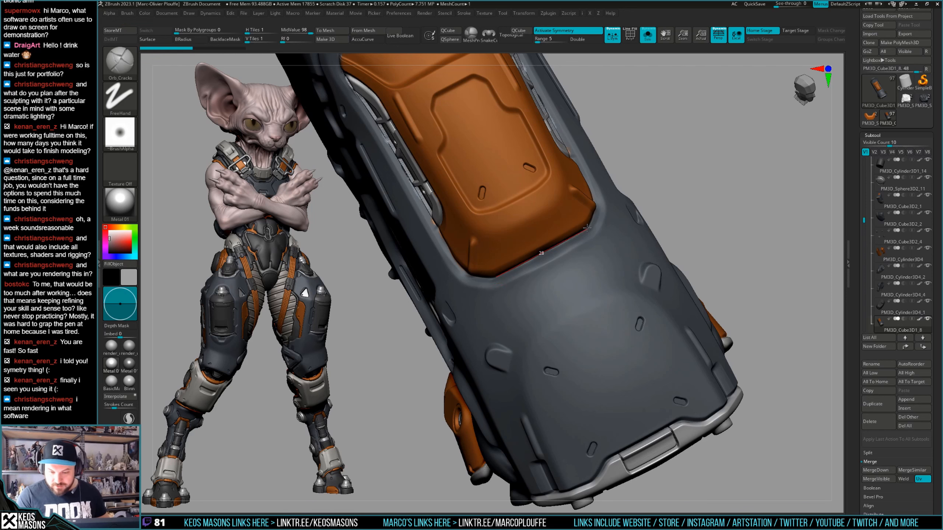
pyautogui.moveTo(586, 228)
pyautogui.mouseDown(button='right')
pyautogui.moveTo(616, 199)
pyautogui.moveTo(573, 238)
pyautogui.mouseUp(button='right')
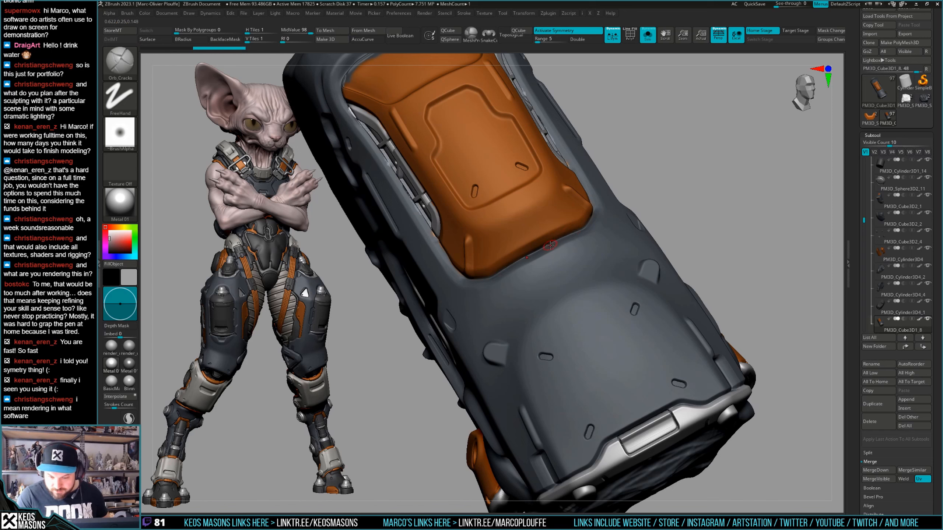
pyautogui.moveTo(588, 226)
pyautogui.mouseDown(button='right')
pyautogui.moveTo(623, 246)
pyautogui.moveTo(619, 285)
pyautogui.moveTo(604, 213)
pyautogui.mouseUp(button='right')
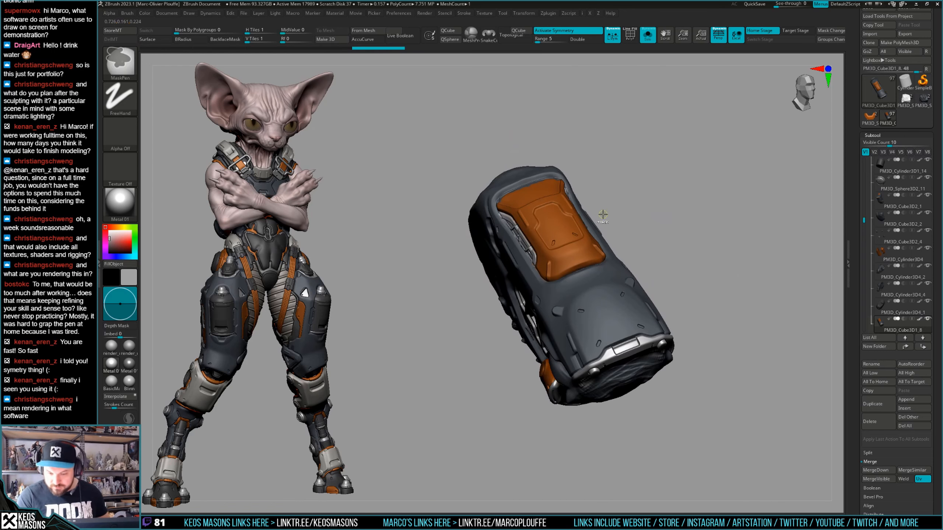
# Flatten the dark armour surface along the orange panel's lower edge with the hPolish brush.
pyautogui.moveTo(714, 297)
pyautogui.mouseDown(button='right')
pyautogui.moveTo(650, 270)
pyautogui.moveTo(556, 278)
pyautogui.mouseUp(button='right')
pyautogui.moveTo(557, 278)
pyautogui.keyDown('alt'); pyautogui.mouseDown(button='right')
pyautogui.moveTo(600, 296)
pyautogui.moveTo(614, 276)
pyautogui.moveTo(581, 259)
pyautogui.mouseUp(button='right'); pyautogui.keyUp('alt')
pyautogui.press('space')
pyautogui.click(592, 307)
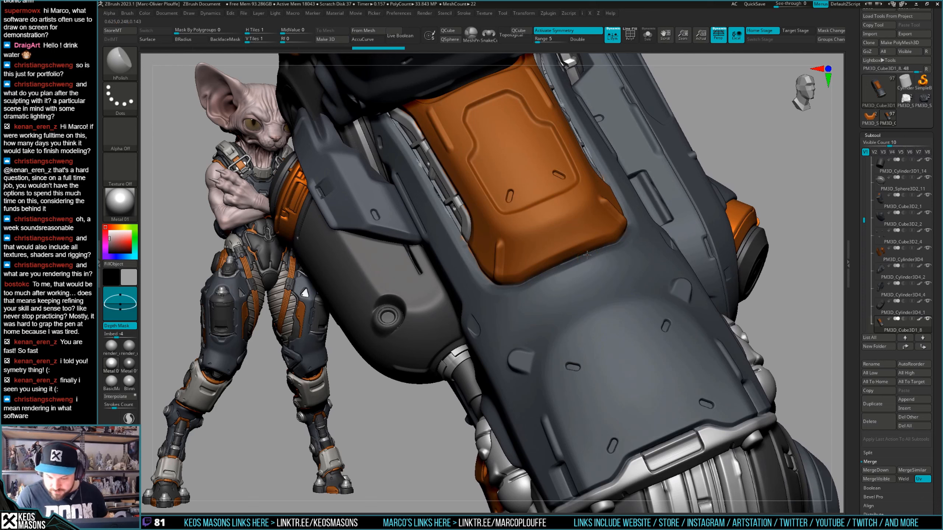
pyautogui.moveTo(585, 260); pyautogui.dragTo(553, 272)
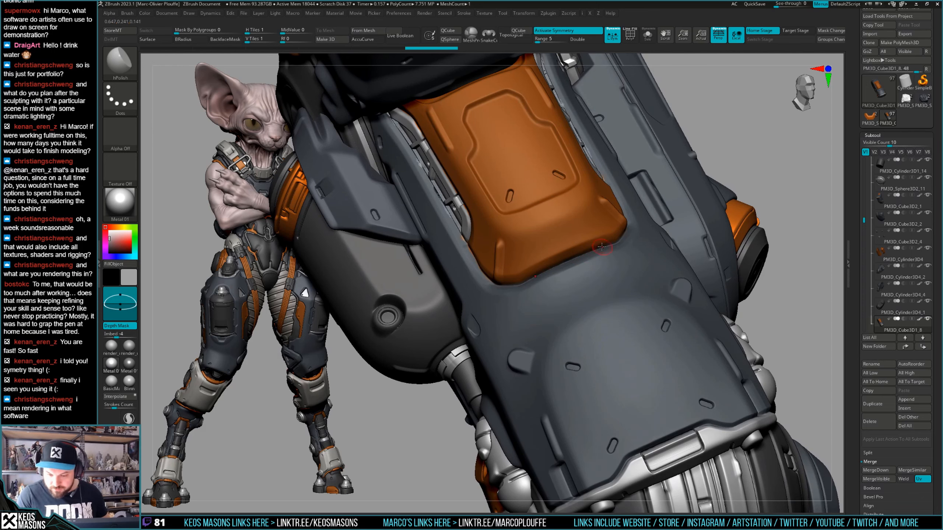
pyautogui.moveTo(553, 270)
pyautogui.mouseDown(button='right')
pyautogui.moveTo(602, 247)
pyautogui.moveTo(593, 259)
pyautogui.moveTo(608, 235)
pyautogui.mouseUp(button='right')
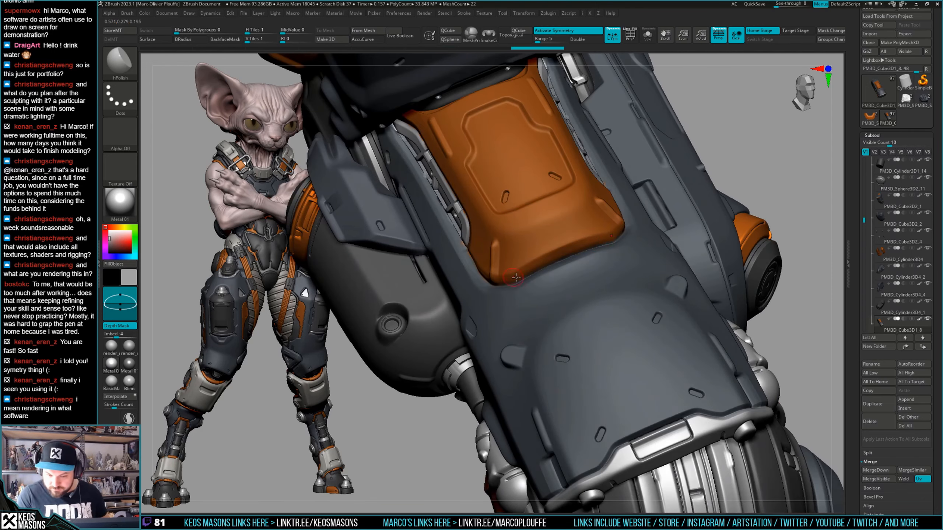
pyautogui.keyDown('ctrl'); pyautogui.moveTo(516, 277); pyautogui.dragTo(730, 281, button='right'); pyautogui.keyUp('ctrl')
# Make the orange knuckle guard the active subtool and check it in isolation before showing the full arm.
pyautogui.hotkey('alt', 's')
pyautogui.hotkey('alt', 's')
pyautogui.keyDown('alt'); pyautogui.click(598, 335); pyautogui.keyUp('alt')
pyautogui.hotkey('alt', 's')
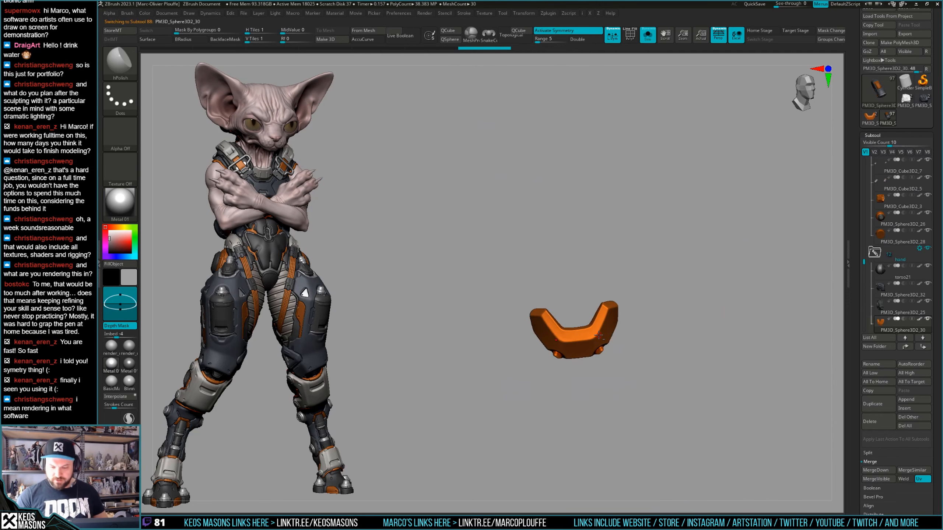
pyautogui.moveTo(598, 334); pyautogui.dragTo(621, 324, button='right')
pyautogui.hotkey('alt', 's')
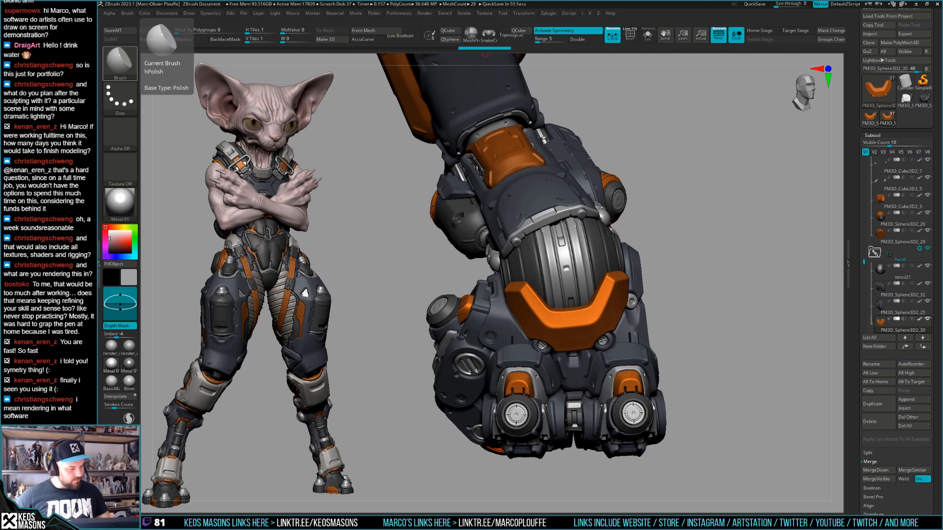
# Isolate the knuckle guard and subdivide it to level 5.
pyautogui.moveTo(715, 273)
pyautogui.mouseDown()
pyautogui.moveTo(618, 288)
pyautogui.moveTo(598, 312)
pyautogui.moveTo(574, 303)
pyautogui.moveTo(594, 333)
pyautogui.mouseUp()
pyautogui.hotkey('alt', 's')
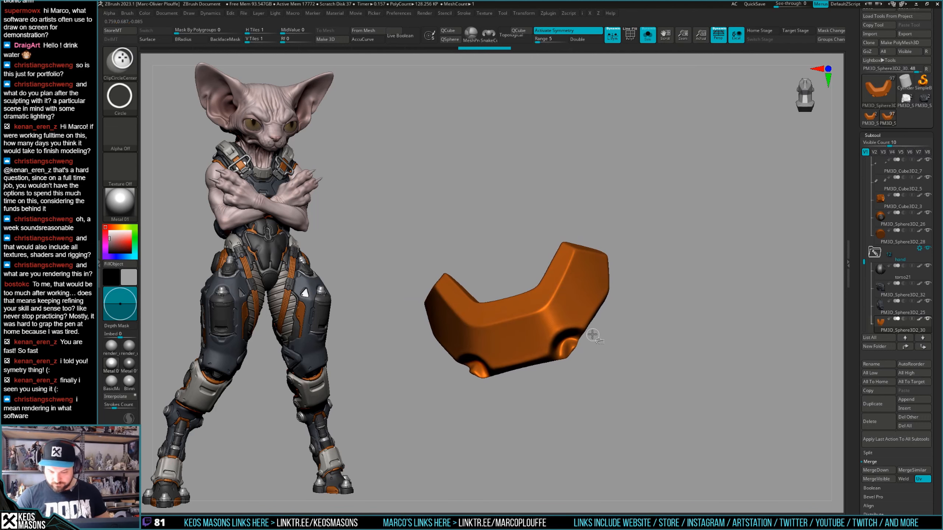
pyautogui.moveTo(594, 331); pyautogui.dragTo(587, 292, button='right')
pyautogui.moveTo(860, 329); pyautogui.dragTo(860, 237)
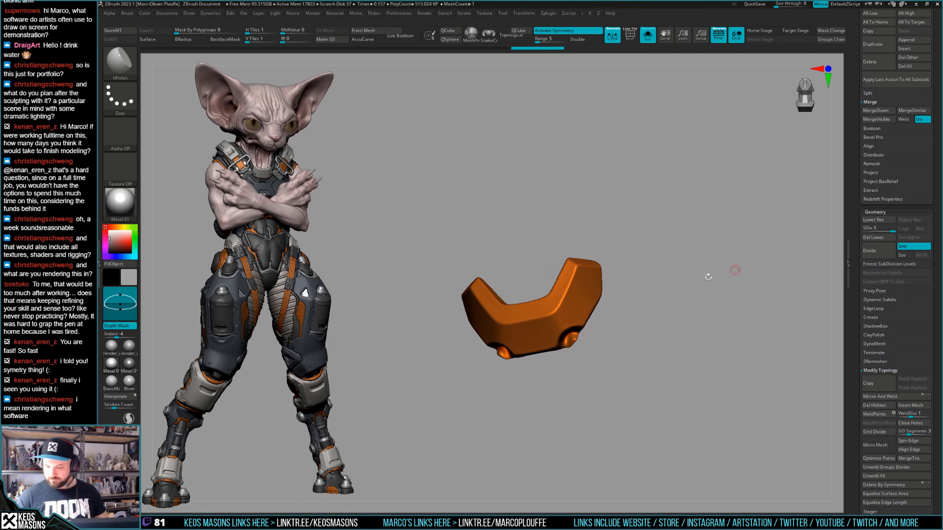
pyautogui.moveTo(708, 277); pyautogui.dragTo(621, 305)
# Show the full arm and carve symmetrical grooves along the guard's two upper arms with the Orb_Cracks brush.
pyautogui.hotkey('alt', 's')
pyautogui.moveTo(599, 319)
pyautogui.mouseDown(button='right')
pyautogui.moveTo(648, 297)
pyautogui.moveTo(590, 290)
pyautogui.moveTo(583, 300)
pyautogui.moveTo(593, 282)
pyautogui.mouseUp(button='right')
pyautogui.press('space')
pyautogui.click(673, 273)
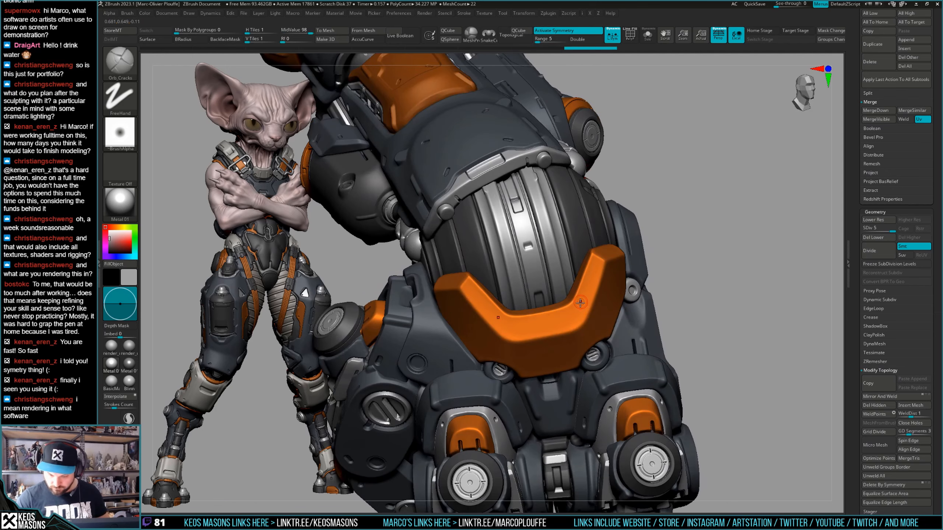
pyautogui.moveTo(576, 315); pyautogui.dragTo(598, 255)
pyautogui.moveTo(627, 229); pyautogui.dragTo(597, 257, button='right')
pyautogui.moveTo(626, 231); pyautogui.dragTo(627, 229)
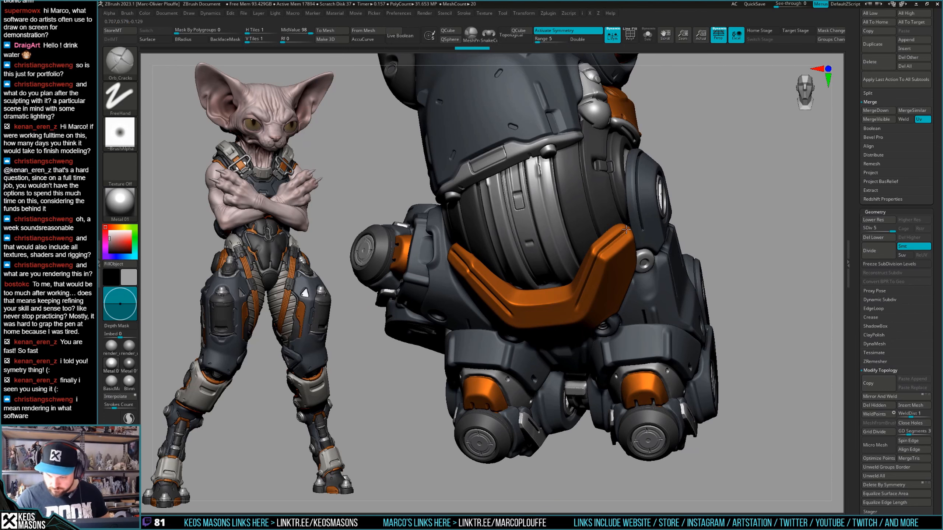
pyautogui.moveTo(627, 231)
pyautogui.mouseDown(button='right')
pyautogui.moveTo(646, 229)
pyautogui.moveTo(646, 215)
pyautogui.mouseUp(button='right')
pyautogui.hotkey('alt', 's')
pyautogui.hotkey('alt', 's')
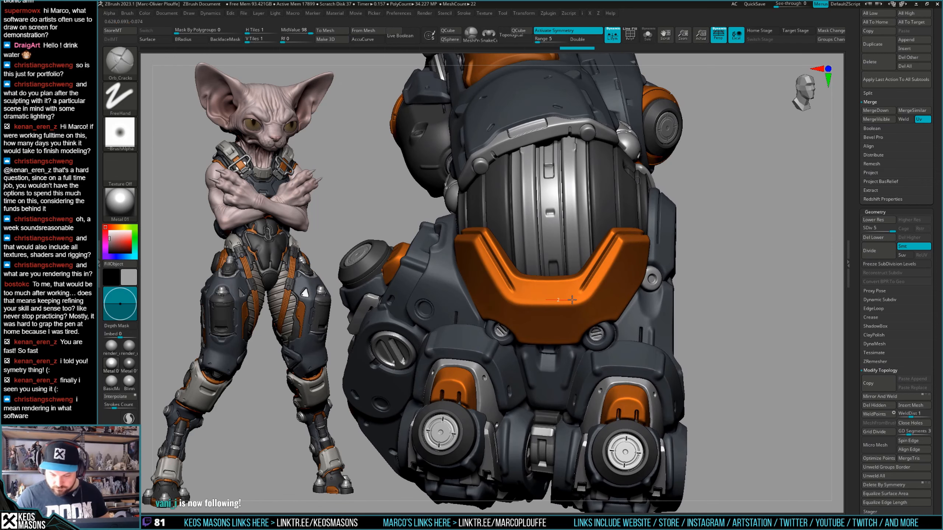
# Continue the groove across the guard's centre parallel to its inner edge, undoing and redoing the stroke to compare.
pyautogui.moveTo(572, 300); pyautogui.dragTo(578, 297)
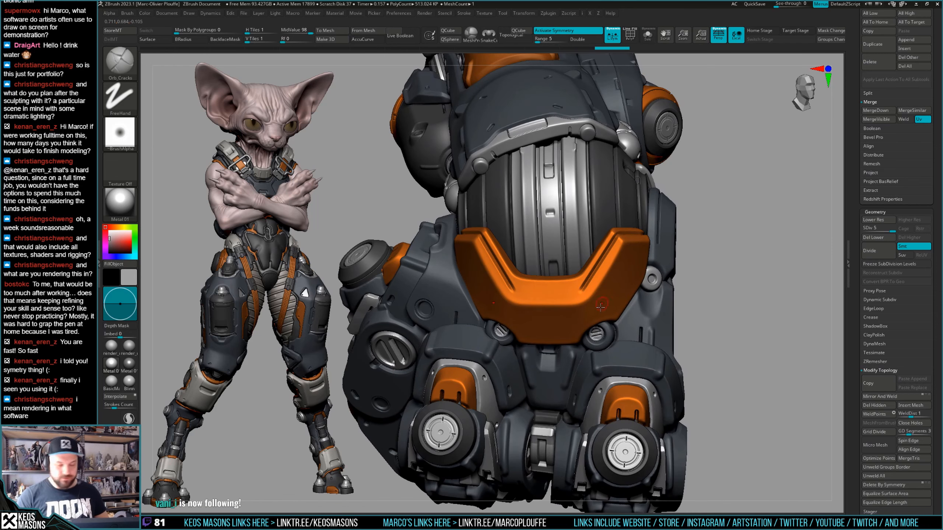
pyautogui.moveTo(582, 289); pyautogui.dragTo(571, 313, button='right')
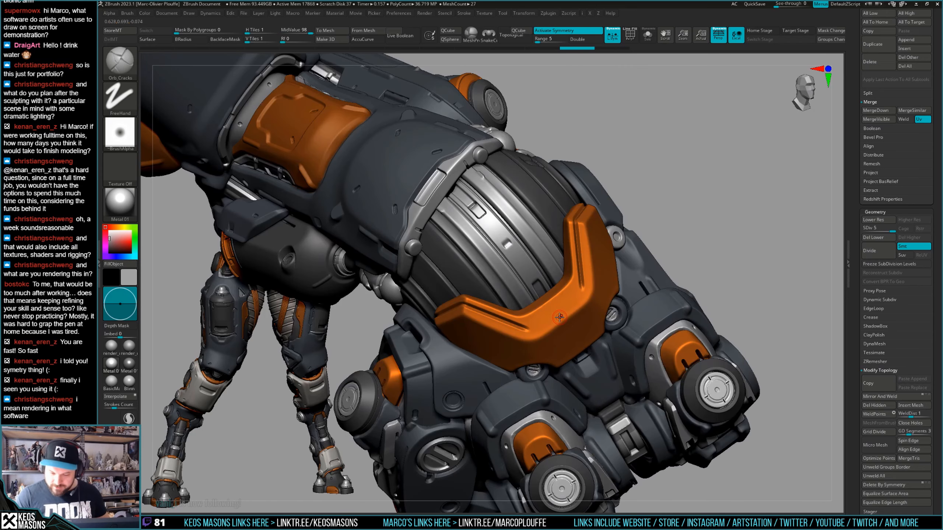
pyautogui.moveTo(577, 304); pyautogui.dragTo(581, 299)
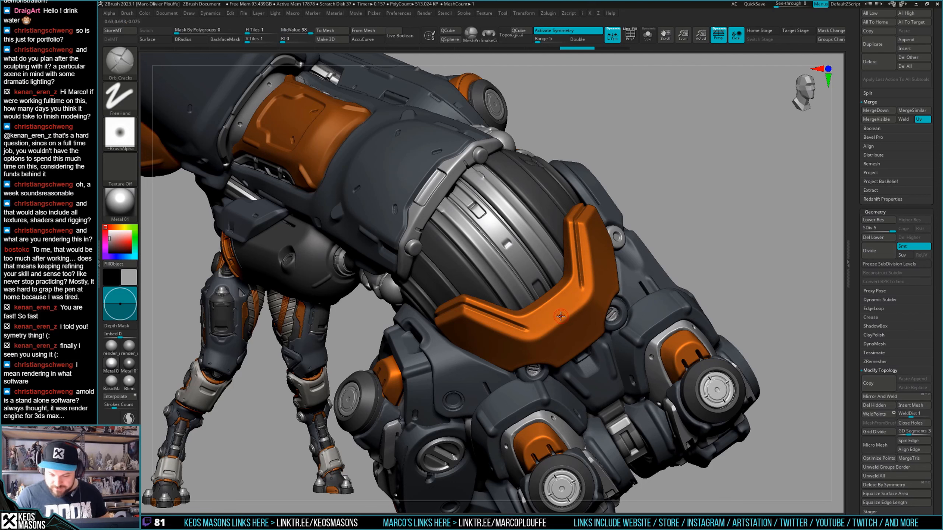
pyautogui.moveTo(579, 301); pyautogui.dragTo(581, 298)
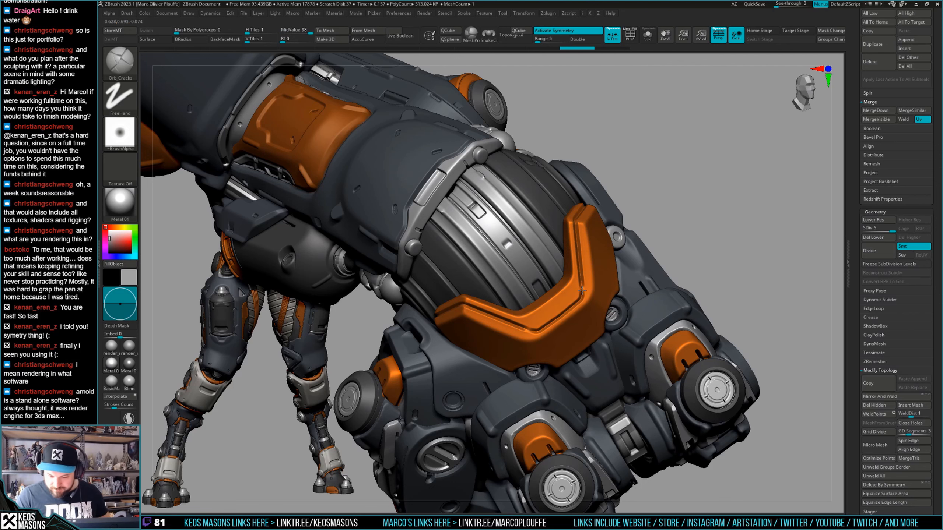
pyautogui.hotkey('ctrl', 'shift', 'z')
pyautogui.moveTo(583, 322)
pyautogui.keyDown('ctrl'); pyautogui.mouseDown(button='right')
pyautogui.moveTo(685, 248)
pyautogui.moveTo(579, 349)
pyautogui.mouseUp(button='right'); pyautogui.keyUp('ctrl')
pyautogui.hotkey('ctrl', 'z')
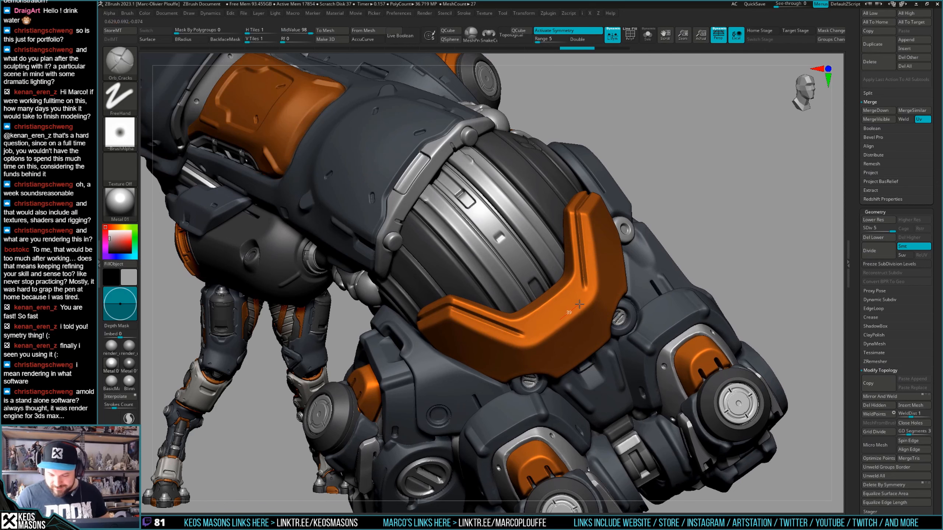
pyautogui.moveTo(579, 305); pyautogui.dragTo(584, 299)
pyautogui.hotkey('ctrl', 'shift', 'z')
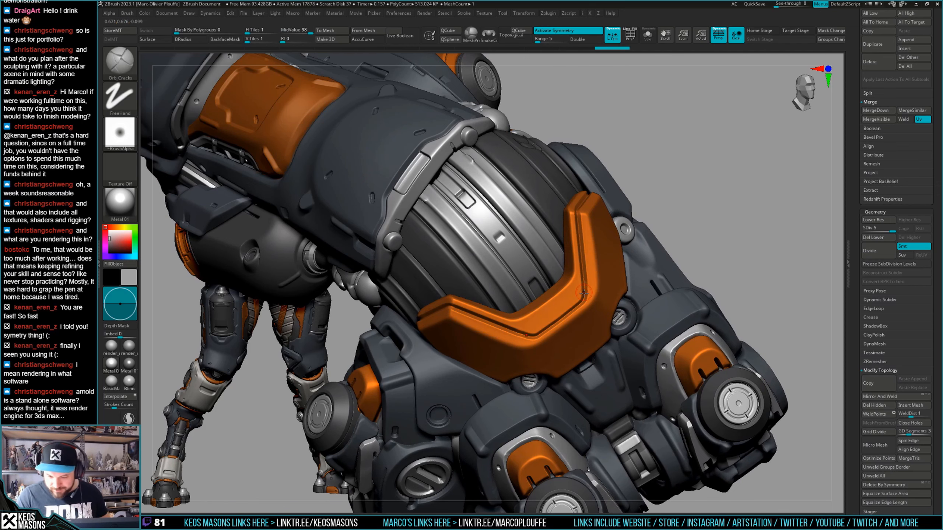
# Isolate the guard and mask along the inner lip beside the carved groove.
pyautogui.keyDown('ctrl'); pyautogui.moveTo(584, 287); pyautogui.dragTo(646, 223, button='right'); pyautogui.keyUp('ctrl')
pyautogui.moveTo(712, 252)
pyautogui.mouseDown(button='right')
pyautogui.moveTo(693, 267)
pyautogui.moveTo(651, 220)
pyautogui.moveTo(672, 223)
pyautogui.moveTo(649, 232)
pyautogui.mouseUp(button='right')
pyautogui.moveTo(606, 344)
pyautogui.mouseDown(button='right')
pyautogui.moveTo(616, 364)
pyautogui.moveTo(603, 345)
pyautogui.mouseUp(button='right')
pyautogui.moveTo(603, 345)
pyautogui.keyDown('ctrl'); pyautogui.mouseDown(button='right')
pyautogui.moveTo(602, 367)
pyautogui.moveTo(616, 351)
pyautogui.moveTo(585, 334)
pyautogui.mouseUp(button='right'); pyautogui.keyUp('ctrl')
pyautogui.hotkey('alt', 's')
pyautogui.moveTo(586, 334)
pyautogui.keyDown('ctrl'); pyautogui.mouseDown()
pyautogui.moveTo(566, 332)
pyautogui.moveTo(605, 311)
pyautogui.mouseUp(); pyautogui.keyUp('ctrl')
pyautogui.moveTo(607, 312); pyautogui.dragTo(611, 323, button='right')
pyautogui.moveTo(605, 302)
pyautogui.keyDown('ctrl'); pyautogui.mouseDown()
pyautogui.moveTo(630, 276)
pyautogui.moveTo(580, 333)
pyautogui.moveTo(562, 336)
pyautogui.mouseUp(); pyautogui.keyUp('ctrl')
pyautogui.moveTo(564, 335)
pyautogui.mouseDown(button='right')
pyautogui.moveTo(587, 330)
pyautogui.moveTo(598, 344)
pyautogui.moveTo(590, 349)
pyautogui.mouseUp(button='right')
pyautogui.keyDown('ctrl'); pyautogui.moveTo(589, 350); pyautogui.dragTo(572, 369); pyautogui.keyUp('ctrl')
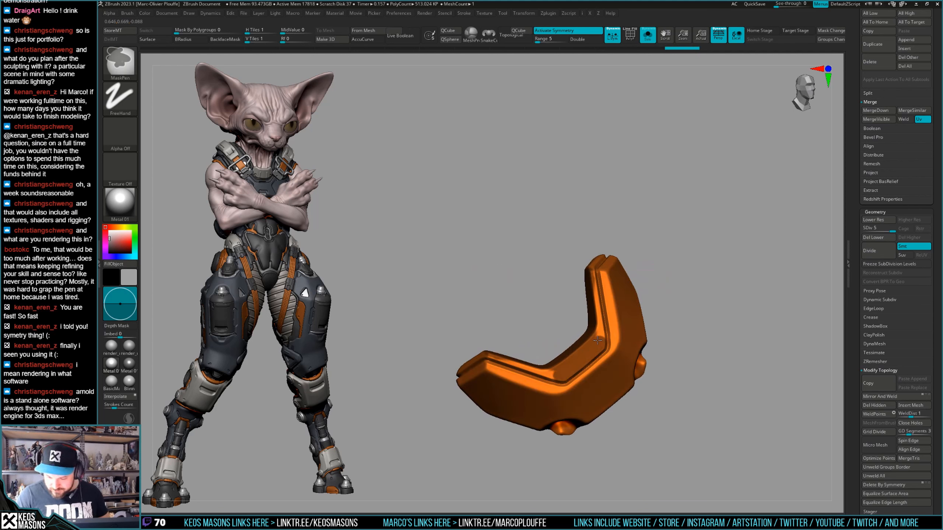
# Work along the groove on the guard's inner edge from the back and out to its tips.
pyautogui.moveTo(587, 358)
pyautogui.mouseDown(button='right')
pyautogui.moveTo(691, 310)
pyautogui.moveTo(636, 307)
pyautogui.moveTo(612, 274)
pyautogui.mouseUp(button='right')
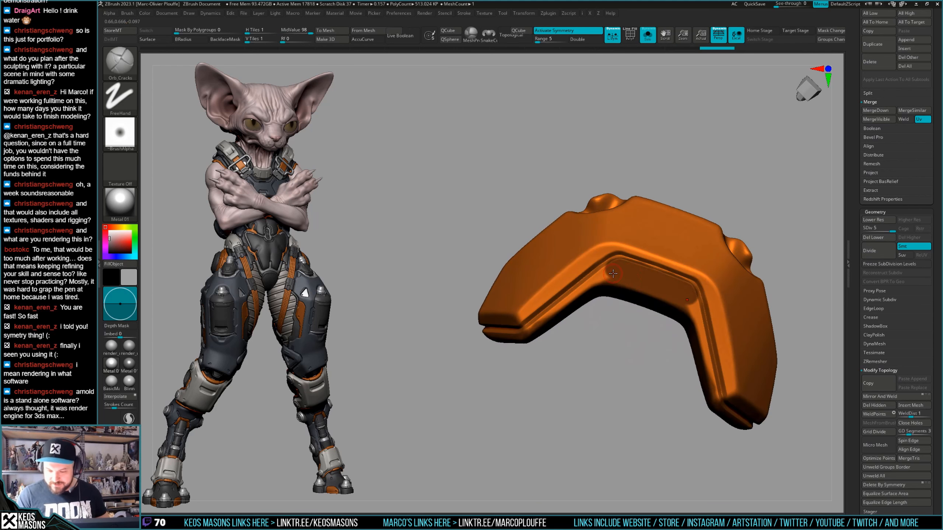
pyautogui.moveTo(607, 273)
pyautogui.keyDown('ctrl'); pyautogui.mouseDown()
pyautogui.moveTo(533, 325)
pyautogui.moveTo(545, 319)
pyautogui.mouseUp(); pyautogui.keyUp('ctrl')
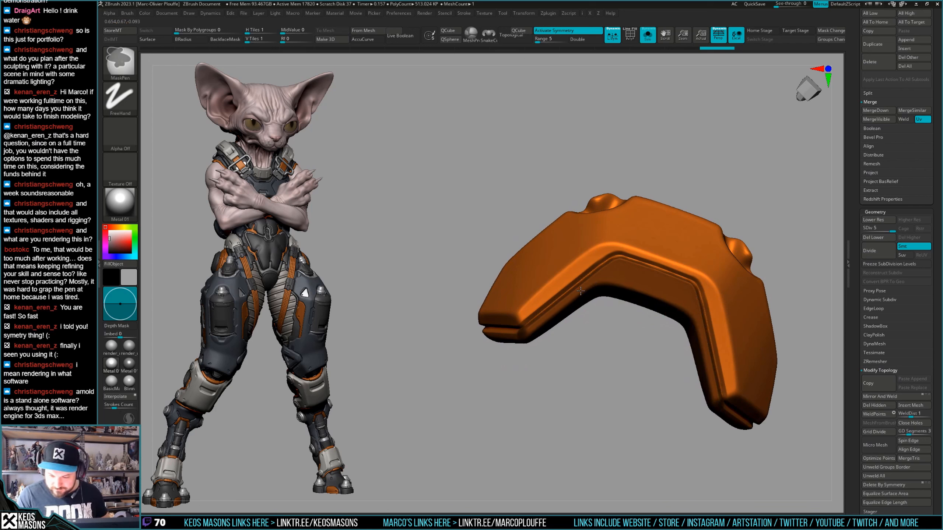
pyautogui.moveTo(616, 264)
pyautogui.mouseDown(button='right')
pyautogui.moveTo(665, 330)
pyautogui.moveTo(620, 265)
pyautogui.moveTo(611, 288)
pyautogui.mouseUp(button='right')
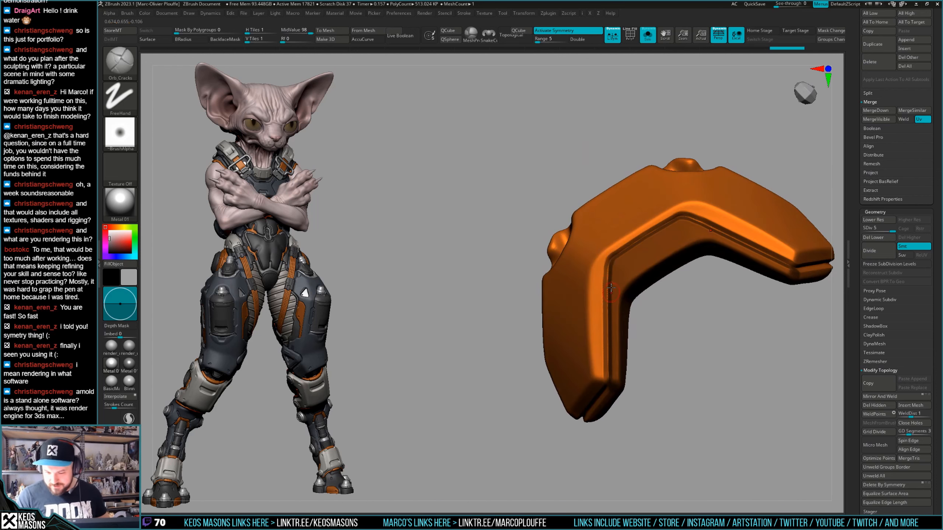
pyautogui.moveTo(616, 251)
pyautogui.mouseDown(button='right')
pyautogui.moveTo(630, 261)
pyautogui.moveTo(615, 322)
pyautogui.mouseUp(button='right')
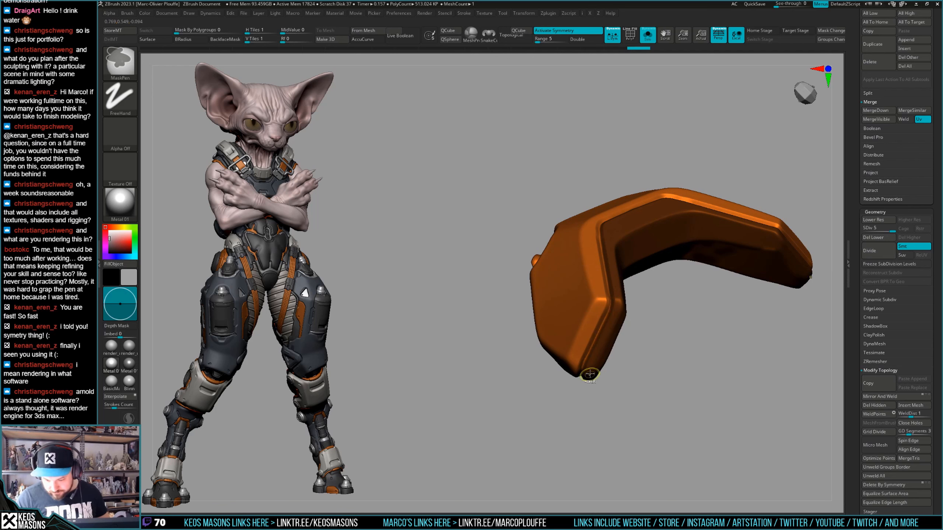
pyautogui.moveTo(590, 374)
pyautogui.mouseDown(button='right')
pyautogui.moveTo(610, 300)
pyautogui.moveTo(592, 383)
pyautogui.moveTo(613, 263)
pyautogui.moveTo(616, 292)
pyautogui.mouseUp(button='right')
# Clean up the mask along the back and front of the guard's inner lip, following the carved groove.
pyautogui.press('ctrl')
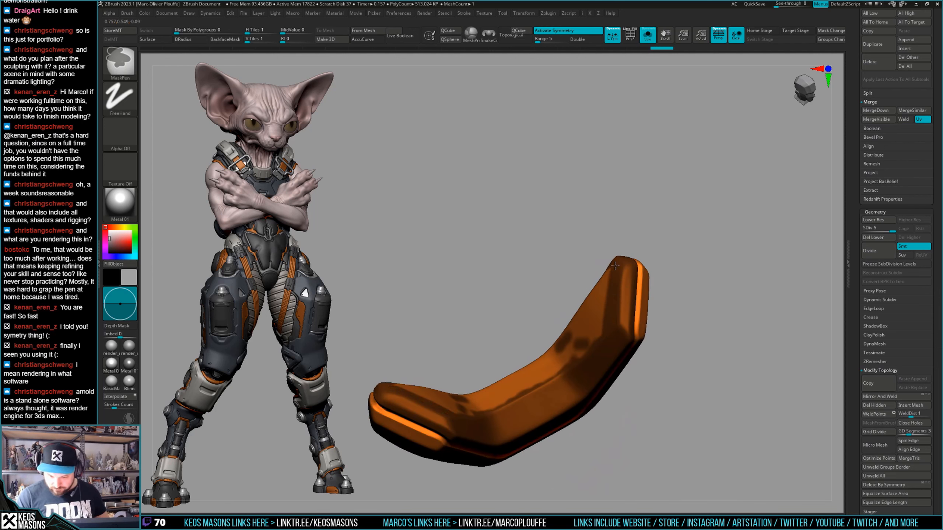
pyautogui.press('space')
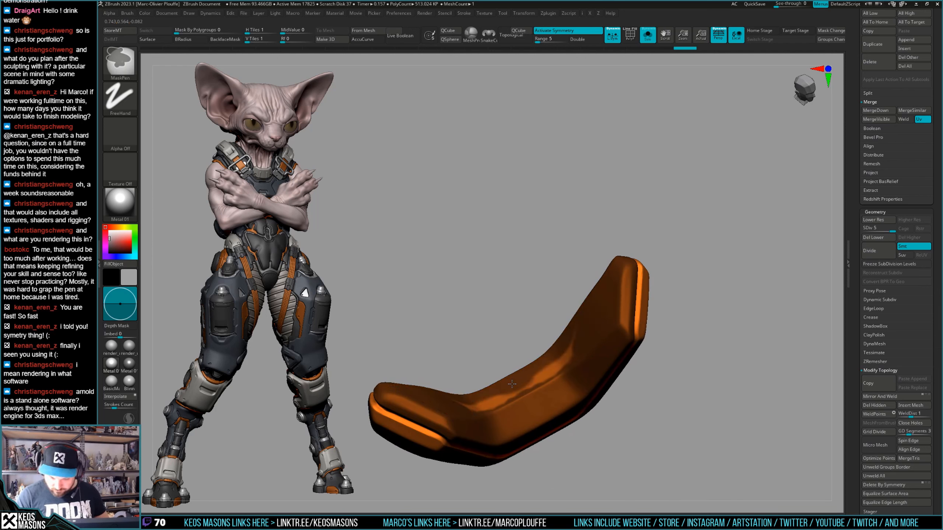
pyautogui.moveTo(538, 380)
pyautogui.mouseDown(button='right')
pyautogui.moveTo(654, 362)
pyautogui.moveTo(635, 349)
pyautogui.mouseUp(button='right')
pyautogui.keyDown('ctrl'); pyautogui.moveTo(634, 349); pyautogui.dragTo(587, 394, button='right'); pyautogui.keyUp('ctrl')
pyautogui.rightClick(566, 394)
pyautogui.moveTo(579, 329); pyautogui.dragTo(560, 356, button='right')
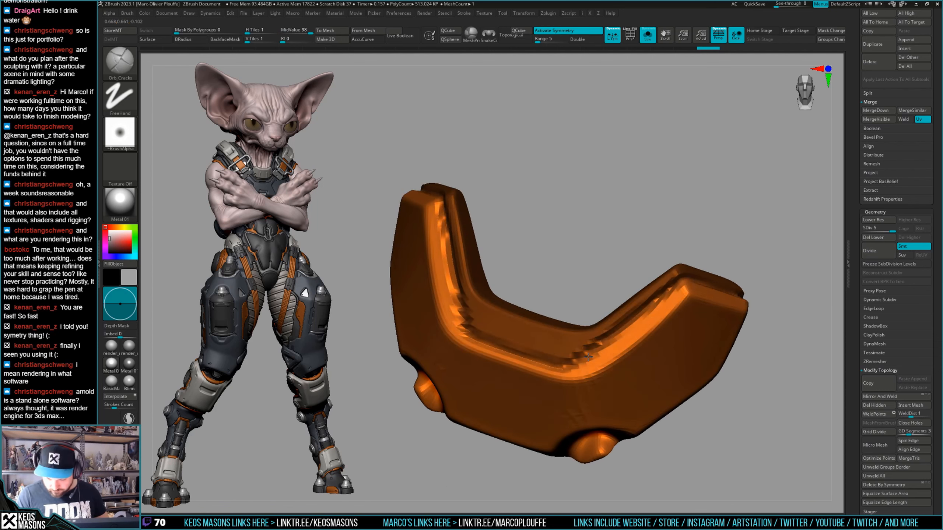
pyautogui.press('ctrl')
pyautogui.keyDown('ctrl'); pyautogui.moveTo(607, 319); pyautogui.dragTo(646, 294, button='right'); pyautogui.keyUp('ctrl')
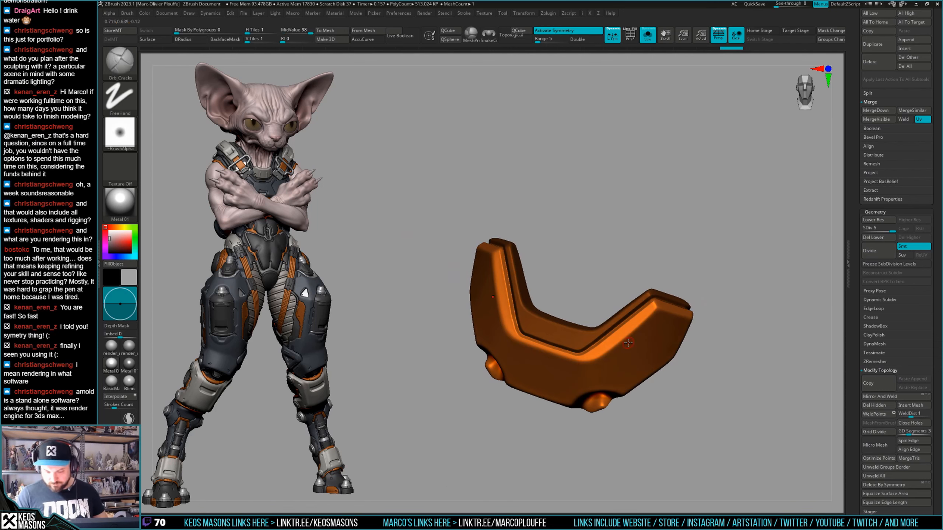
# Invert the mask on the guard and shift the unmasked inner lip slightly with the transform tool.
pyautogui.keyDown('ctrl'); pyautogui.click(619, 263); pyautogui.keyUp('ctrl')
pyautogui.press('w')
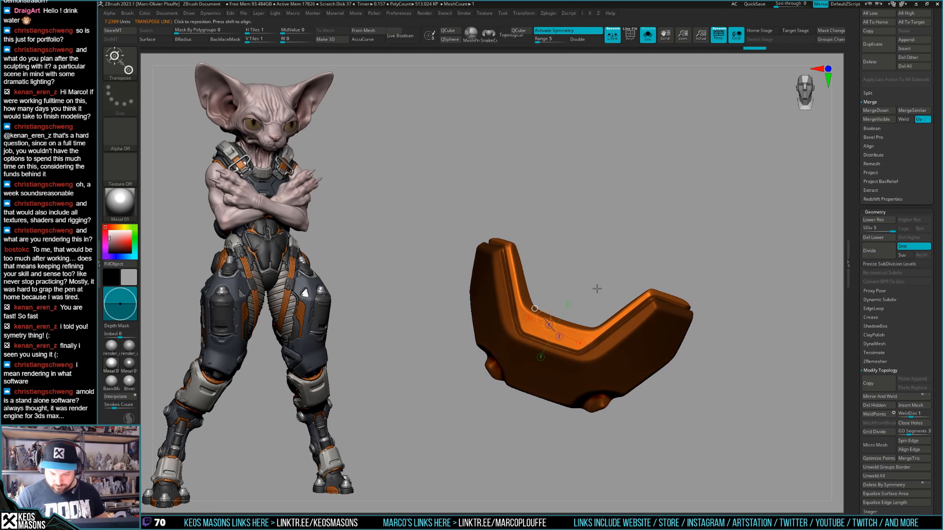
pyautogui.moveTo(597, 289); pyautogui.dragTo(652, 332, button='right')
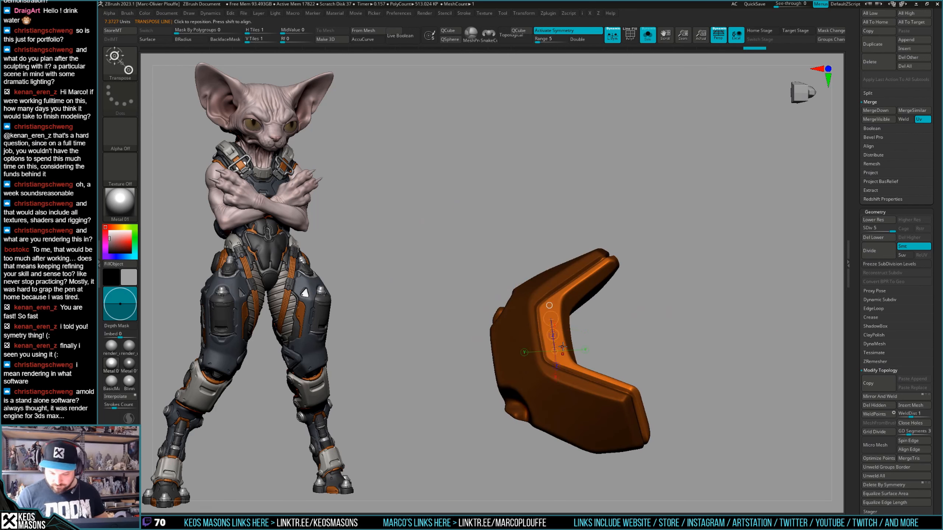
pyautogui.moveTo(553, 336); pyautogui.dragTo(553, 327)
pyautogui.press('q')
# Fill the guard's unmasked inner lip with light grey and compare it with the full arm.
pyautogui.moveTo(623, 339)
pyautogui.mouseDown(button='right')
pyautogui.moveTo(689, 338)
pyautogui.moveTo(630, 319)
pyautogui.moveTo(649, 305)
pyautogui.moveTo(663, 327)
pyautogui.mouseUp(button='right')
pyautogui.hotkey('alt', 's')
pyautogui.press('x')
pyautogui.click(635, 271)
pyautogui.press('space')
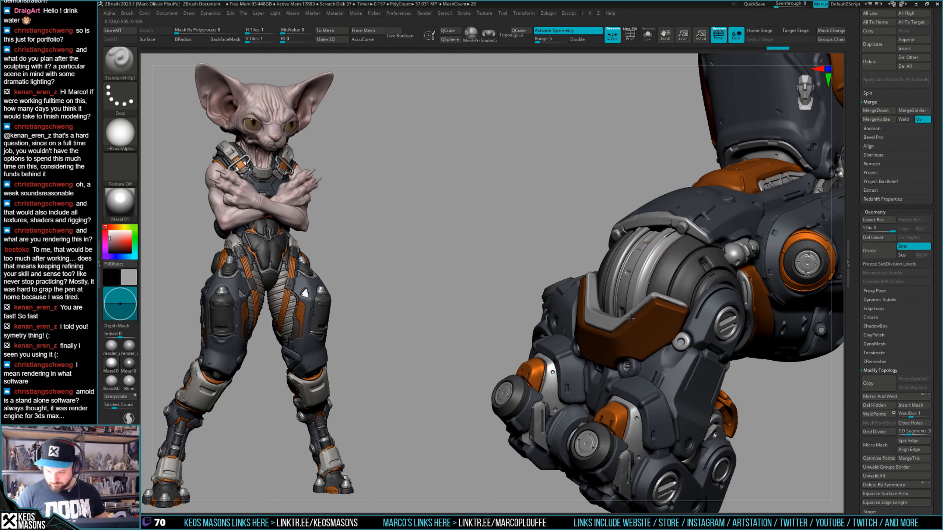
pyautogui.moveTo(639, 314)
pyautogui.mouseDown(button='right')
pyautogui.moveTo(705, 341)
pyautogui.moveTo(668, 327)
pyautogui.mouseUp(button='right')
pyautogui.moveTo(506, 324); pyautogui.dragTo(677, 281, button='right')
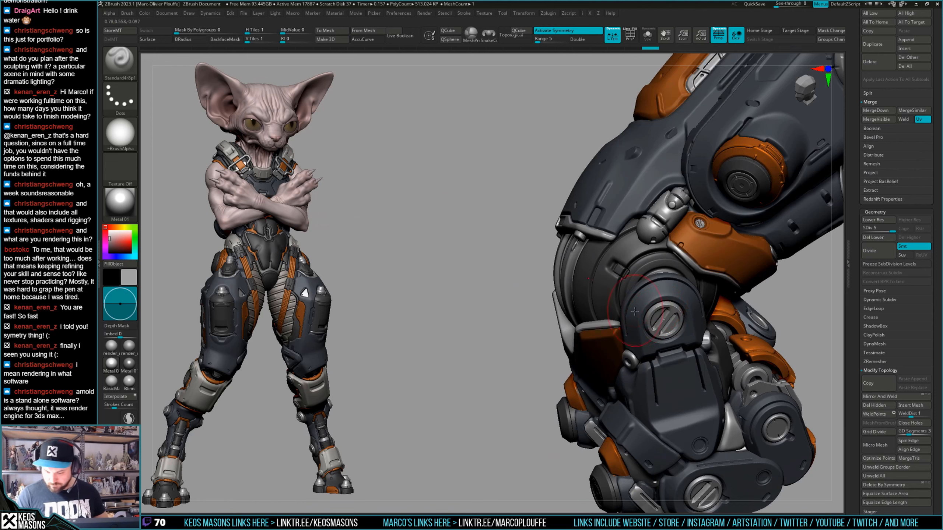
# Isolate the guard, add a new layer to it, and place the transpose line on its inner lip.
pyautogui.hotkey('alt', 's')
pyautogui.moveTo(611, 295); pyautogui.dragTo(605, 244, button='right')
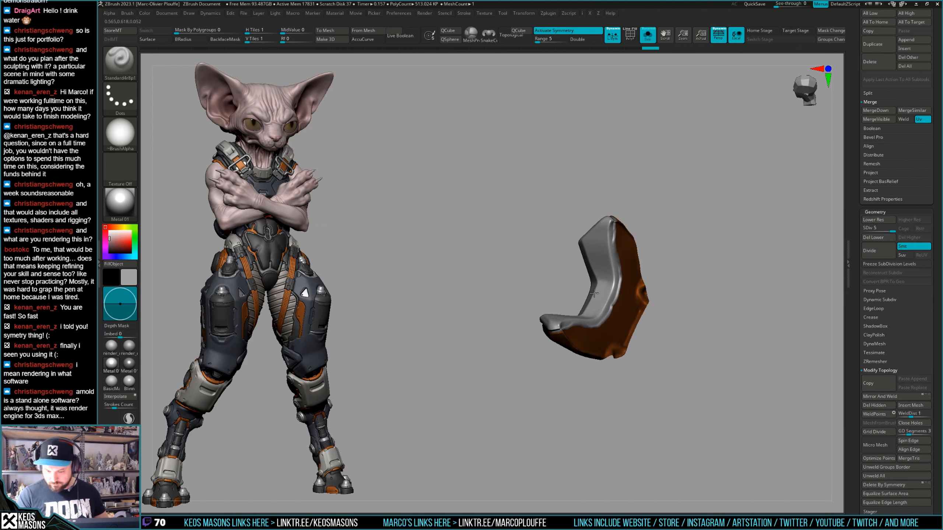
pyautogui.moveTo(594, 294); pyautogui.dragTo(647, 333, button='right')
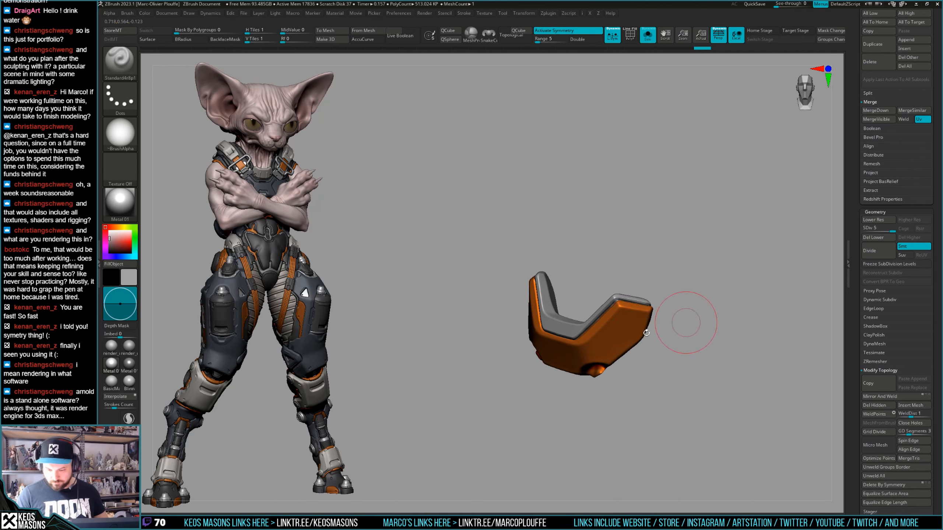
pyautogui.hotkey('alt', 's')
pyautogui.moveTo(857, 357); pyautogui.dragTo(857, 57)
pyautogui.click(869, 392)
pyautogui.moveTo(602, 308); pyautogui.dragTo(598, 327, button='right')
pyautogui.rightClick(581, 336)
pyautogui.hotkey('alt', 's')
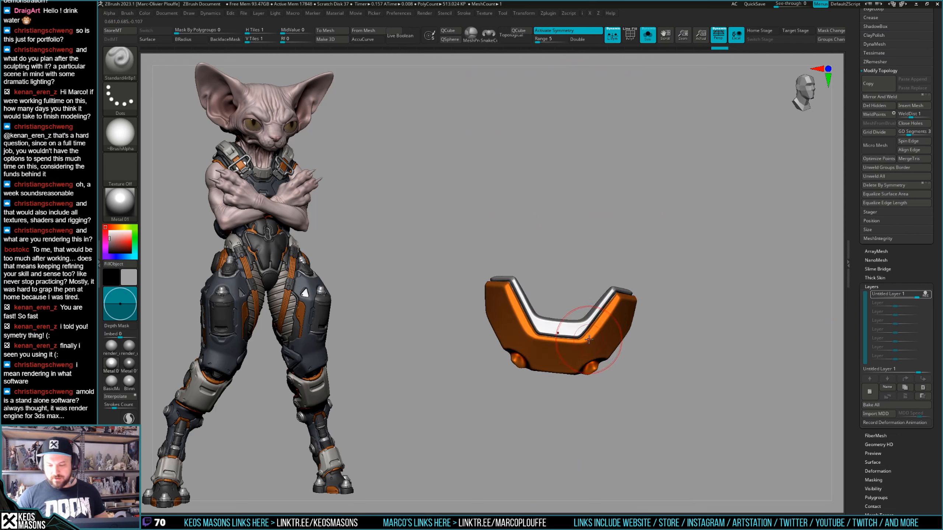
pyautogui.press('w')
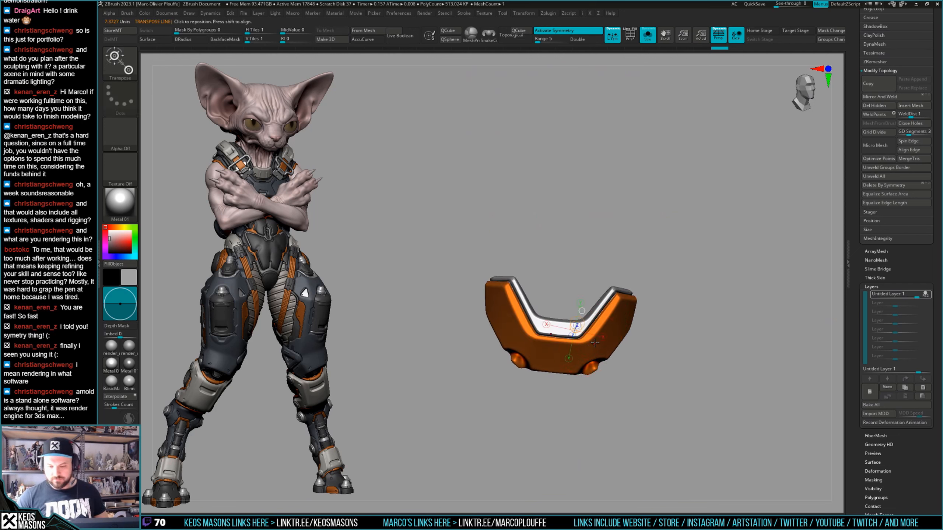
pyautogui.moveTo(666, 303)
pyautogui.mouseDown(button='right')
pyautogui.moveTo(677, 326)
pyautogui.moveTo(672, 305)
pyautogui.moveTo(665, 338)
pyautogui.mouseUp(button='right')
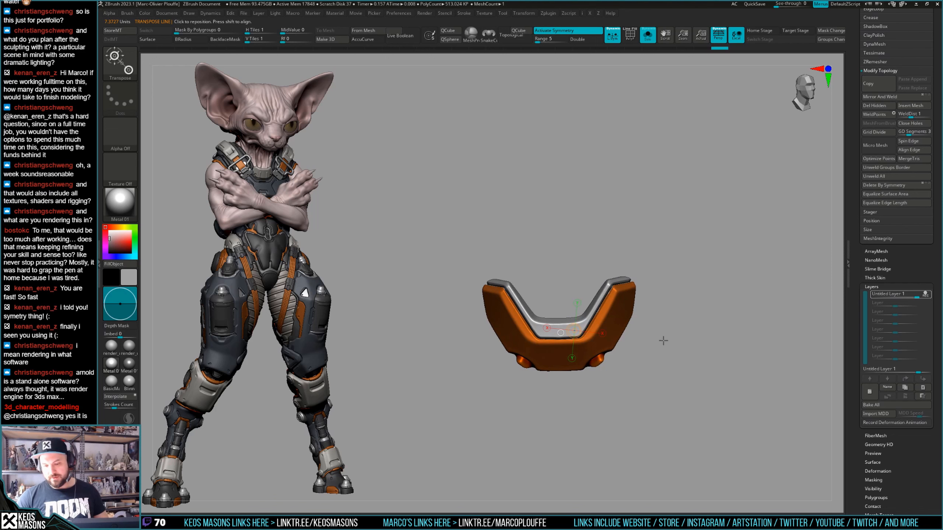
# Undo the guard's new layer and the preceding changes back to the orange inner lip with its gizmo.
pyautogui.hotkey('ctrl', 'z')
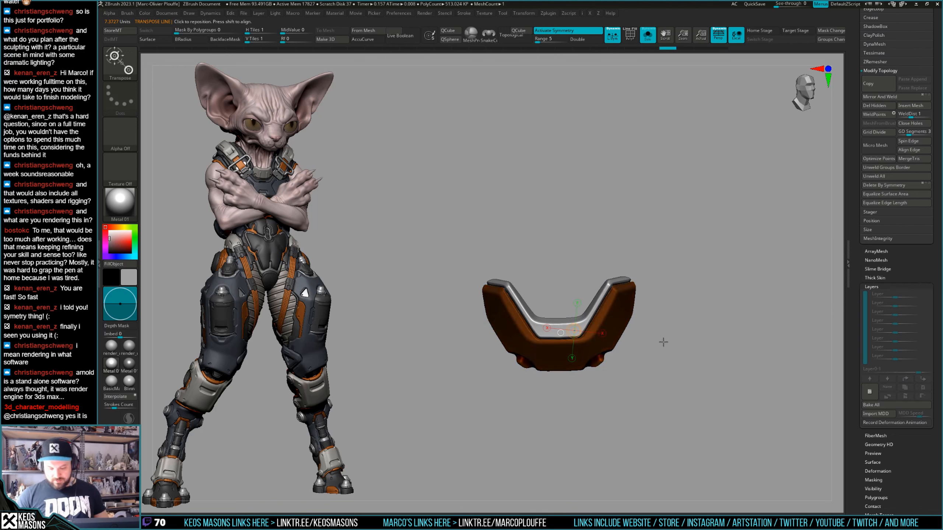
pyautogui.press('ctrl')
pyautogui.moveTo(666, 345)
pyautogui.mouseDown(button='right')
pyautogui.moveTo(685, 293)
pyautogui.moveTo(691, 317)
pyautogui.mouseUp(button='right')
pyautogui.hotkey('ctrl', 'z')
pyautogui.hotkey('ctrl', 'z')
pyautogui.hotkey('ctrl', 'z')
pyautogui.hotkey('ctrl', 'z')
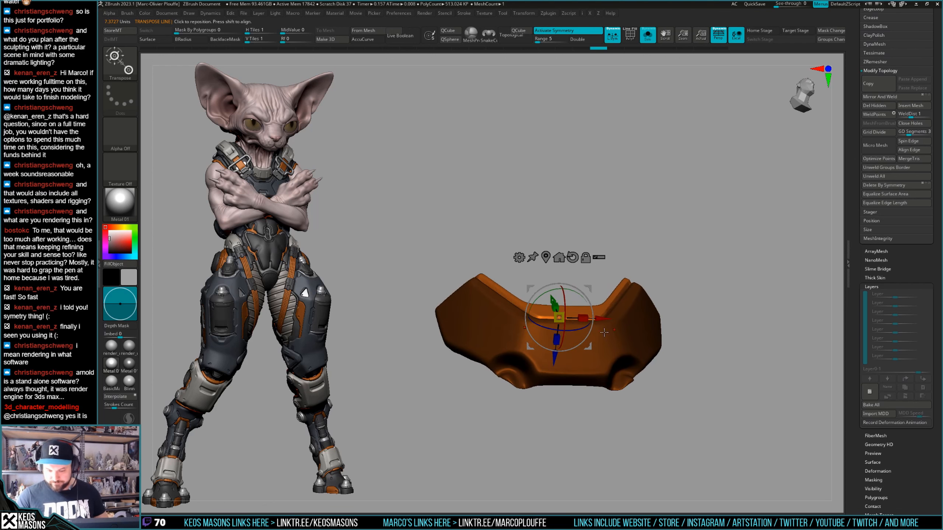
# Move the guard's unmasked inner lip slightly along Z and recolour it light grey.
pyautogui.moveTo(556, 355); pyautogui.dragTo(557, 351)
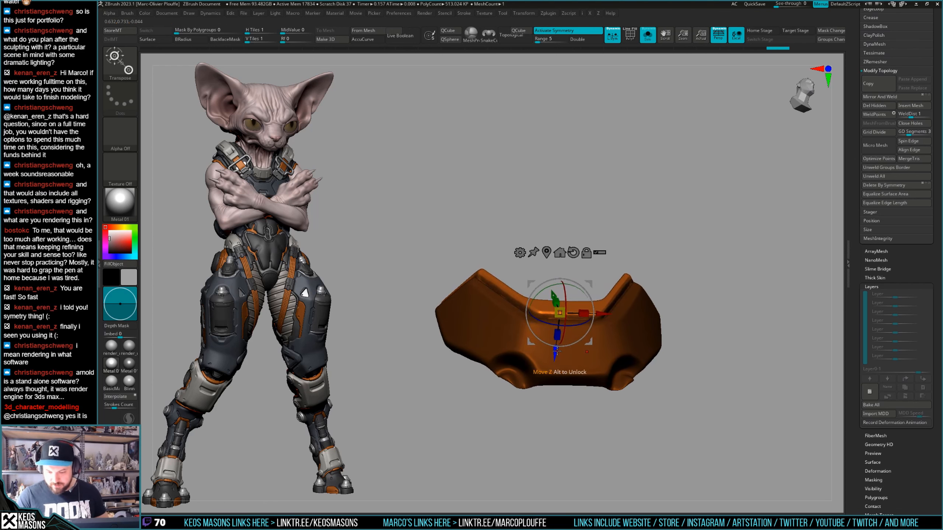
pyautogui.press('q')
pyautogui.moveTo(695, 298)
pyautogui.mouseDown(button='right')
pyautogui.moveTo(690, 337)
pyautogui.moveTo(697, 320)
pyautogui.mouseUp(button='right')
pyautogui.moveTo(698, 320); pyautogui.dragTo(660, 330, button='right')
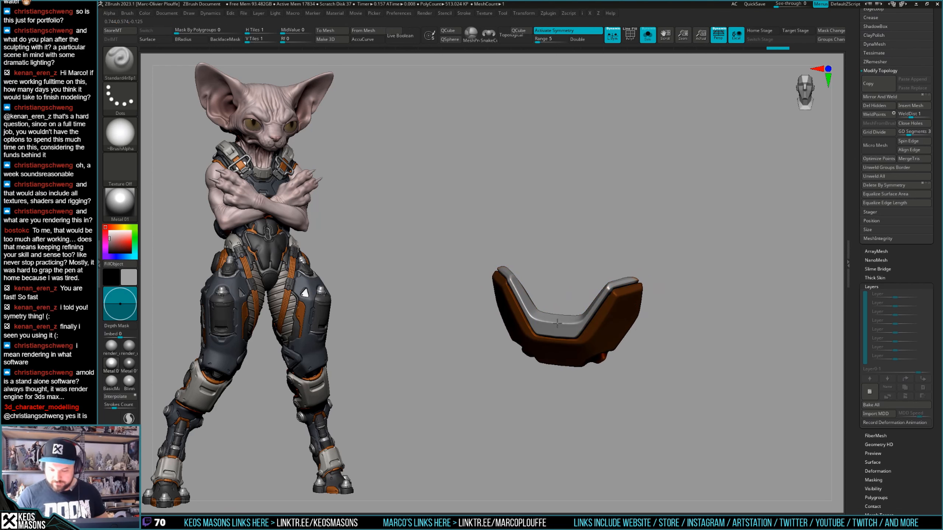
pyautogui.moveTo(586, 319); pyautogui.dragTo(741, 316, button='right')
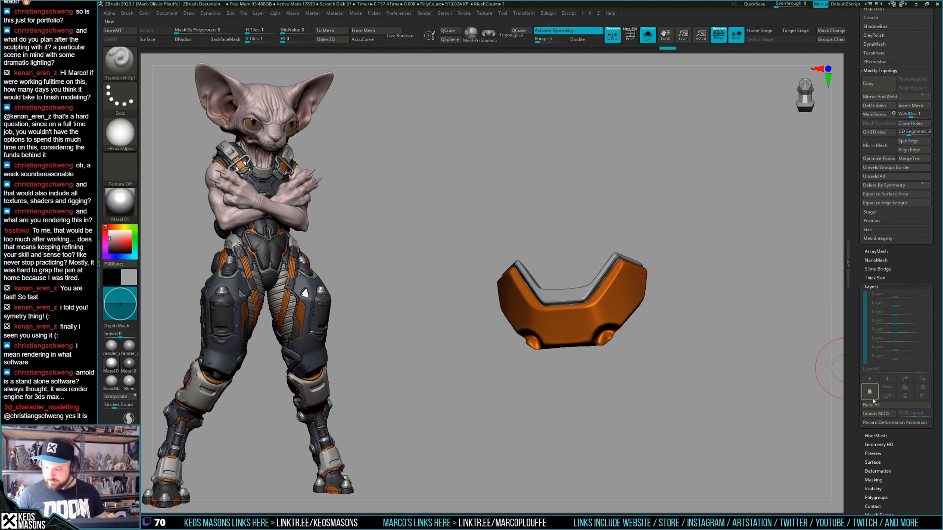
# Add a new layer to the guard, show the full arm, and choose the alpha stamp brush.
pyautogui.hotkey('shift', 'ctrl', 's')
pyautogui.moveTo(638, 367)
pyautogui.mouseDown(button='right')
pyautogui.moveTo(609, 298)
pyautogui.moveTo(624, 314)
pyautogui.mouseUp(button='right')
pyautogui.press('space')
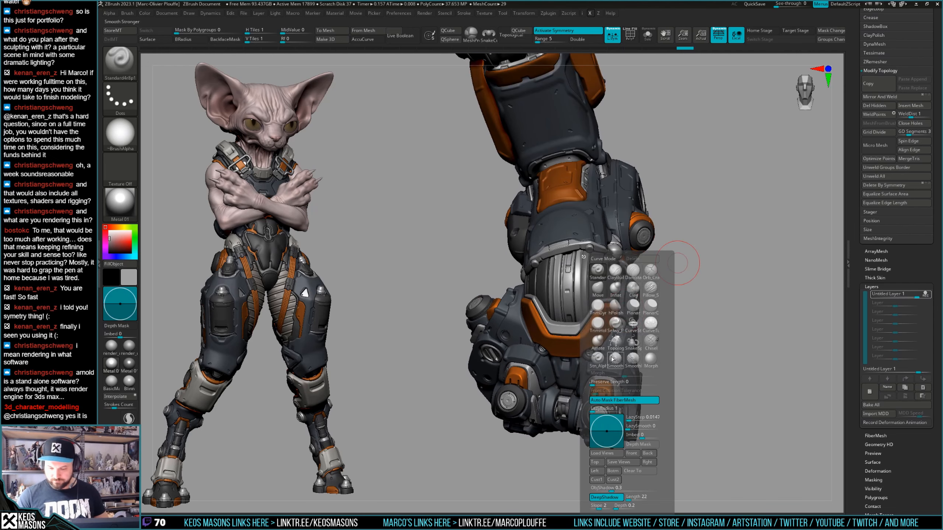
pyautogui.click(597, 358)
pyautogui.moveTo(722, 247)
pyautogui.mouseDown(button='right')
pyautogui.moveTo(606, 314)
pyautogui.moveTo(616, 324)
pyautogui.moveTo(604, 332)
pyautogui.mouseUp(button='right')
pyautogui.press('space')
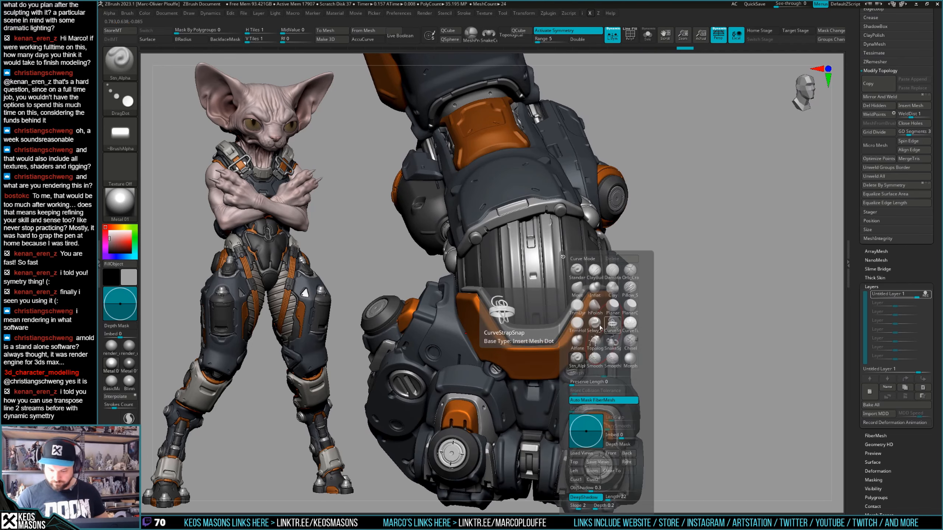
pyautogui.moveTo(650, 305)
pyautogui.mouseDown(button='right')
pyautogui.moveTo(605, 348)
pyautogui.moveTo(607, 333)
pyautogui.moveTo(615, 367)
pyautogui.mouseUp(button='right')
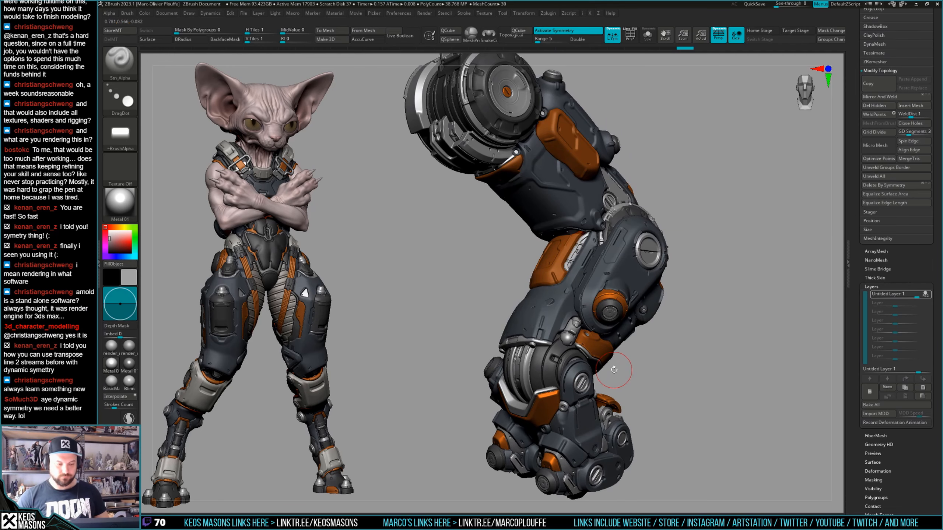
# Choose the ClayBuildup brush, select the orange plate on the forearm, and toggle the arm's stage.
pyautogui.press('b')
pyautogui.click(614, 337)
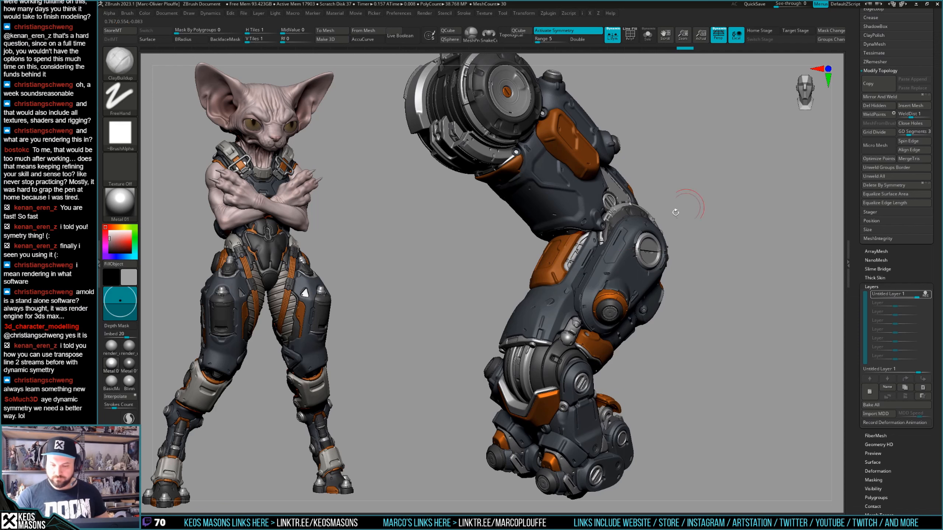
pyautogui.press('space')
pyautogui.click(562, 271)
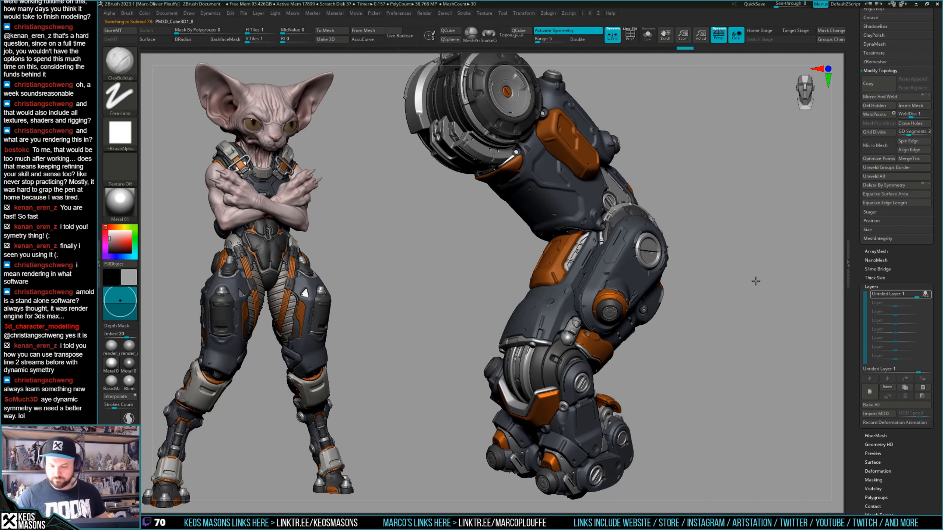
pyautogui.hotkey('ctrl', 'shift', 's')
pyautogui.moveTo(756, 281); pyautogui.dragTo(691, 345, button='right')
pyautogui.hotkey('ctrl', 'shift', 's')
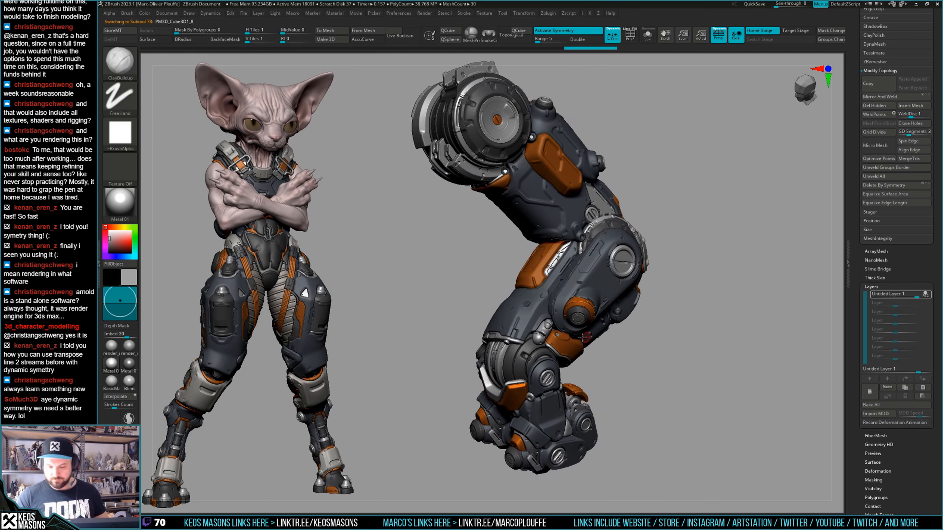
# Select the dark upper-arm shell and isolate it in its Target Stage position.
pyautogui.keyDown('alt'); pyautogui.click(570, 174); pyautogui.keyUp('alt')
pyautogui.hotkey('ctrl', 'shift', 's')
pyautogui.hotkey('ctrl', 'shift', 's')
pyautogui.press('space')
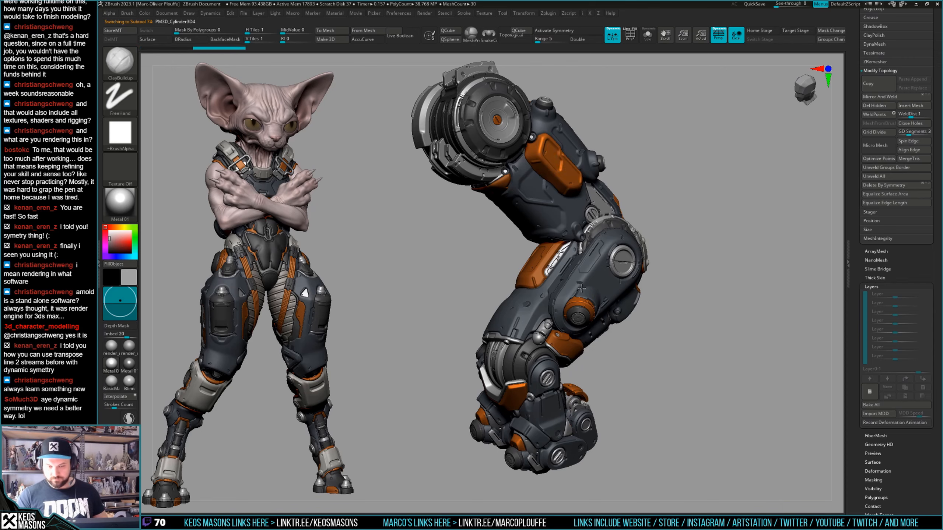
pyautogui.moveTo(697, 307); pyautogui.dragTo(603, 174)
pyautogui.keyDown('alt'); pyautogui.click(568, 139); pyautogui.keyUp('alt')
pyautogui.hotkey('ctrl', 'shift', 's')
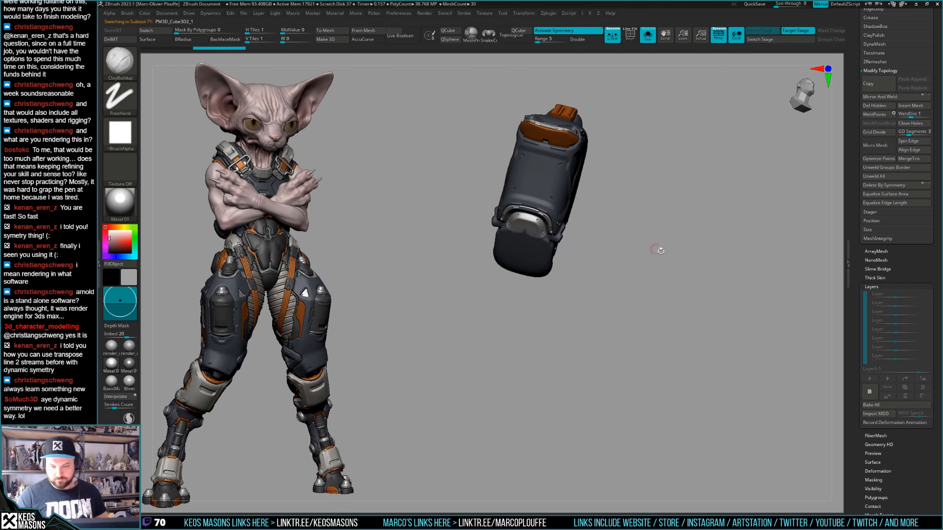
# Reduce the visible part of the upper-arm shell to the section around its orange panel.
pyautogui.moveTo(659, 248); pyautogui.dragTo(719, 330)
pyautogui.keyDown('ctrl'); pyautogui.keyDown('shift'); pyautogui.moveTo(292, 118); pyautogui.dragTo(627, 337); pyautogui.keyUp('shift'); pyautogui.keyUp('ctrl')
pyautogui.rightClick(627, 337)
pyautogui.click(644, 325)
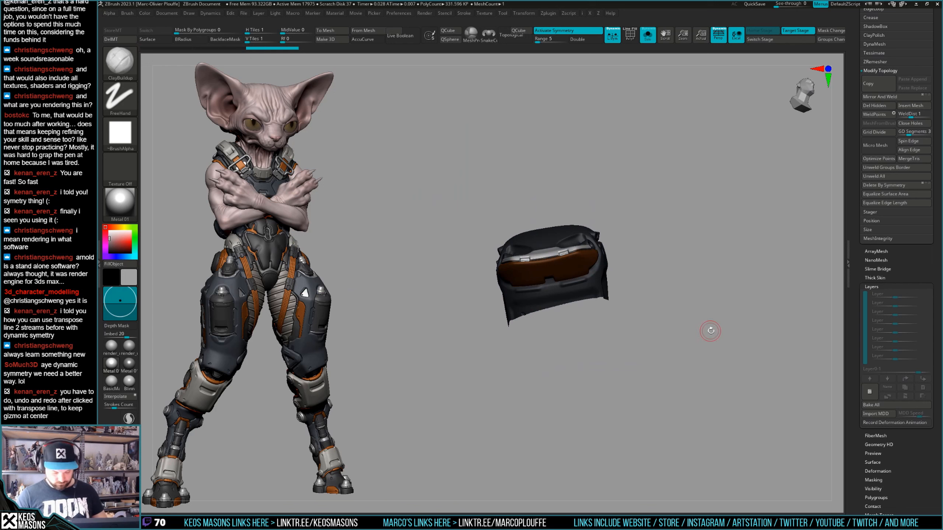
# Mask the visible shell section by intensity and group it to separate the light trim above the orange panel.
pyautogui.hotkey('ctrl', 'w')
pyautogui.moveTo(707, 337); pyautogui.dragTo(703, 337)
pyautogui.rightClick(706, 335)
pyautogui.click(716, 319)
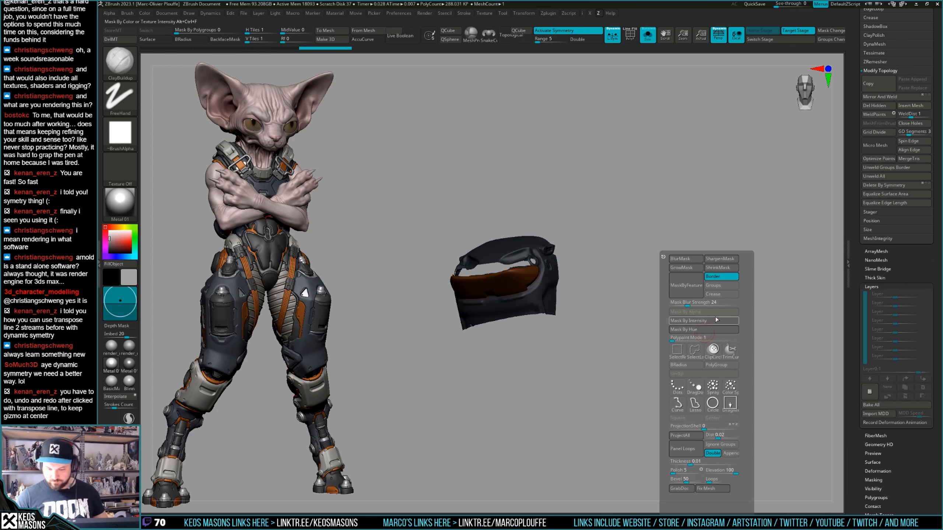
pyautogui.hotkey('ctrl', 'w')
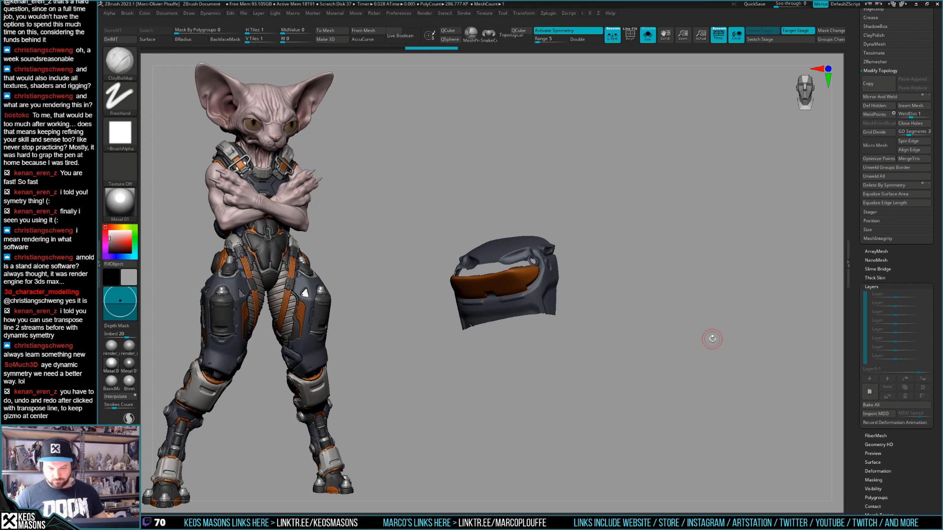
# Repeat the intensity masking and grouping on the remaining shell section to refine the border around the orange panel.
pyautogui.rightClick(711, 337)
pyautogui.click(705, 321)
pyautogui.hotkey('ctrl', 'w')
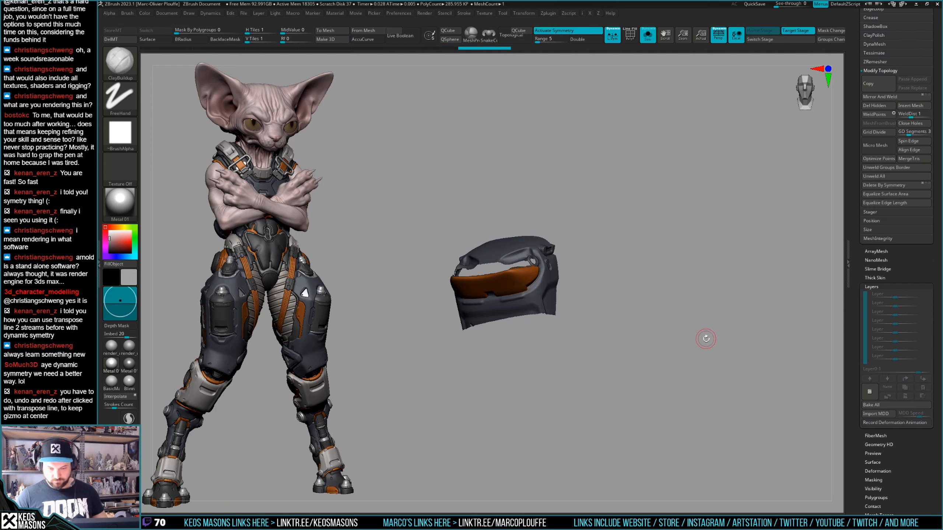
pyautogui.rightClick(706, 336)
pyautogui.click(720, 322)
pyautogui.hotkey('ctrl', 'w')
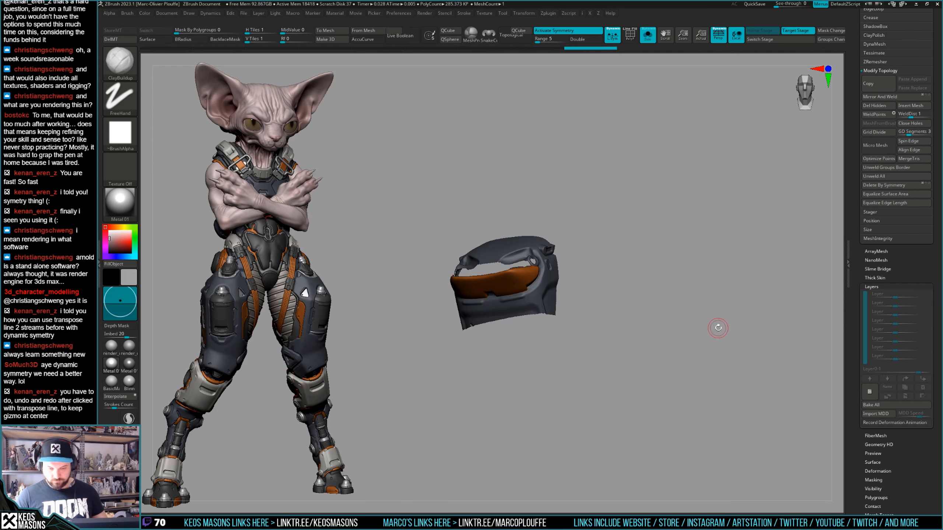
pyautogui.rightClick(717, 329)
pyautogui.click(719, 323)
pyautogui.hotkey('ctrl', 'w')
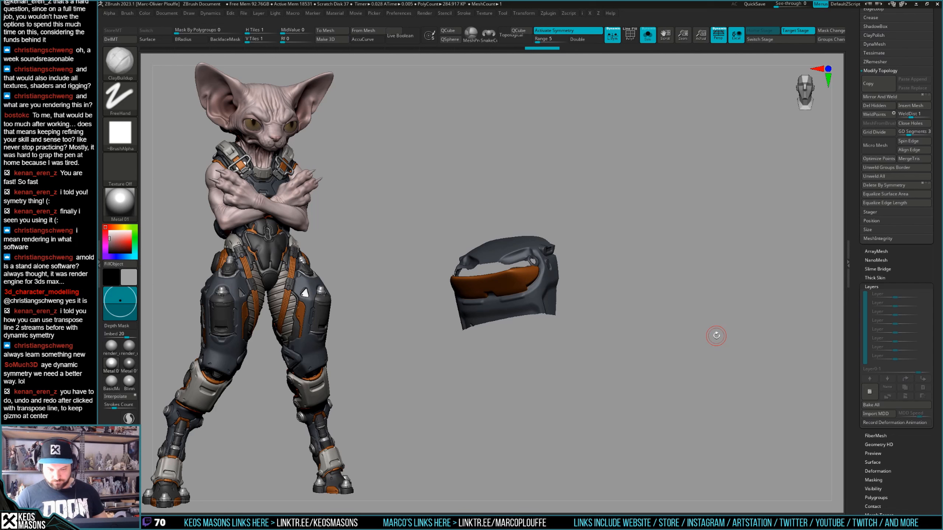
pyautogui.rightClick(716, 335)
pyautogui.click(718, 322)
pyautogui.hotkey('ctrl', 'w')
pyautogui.press('z')
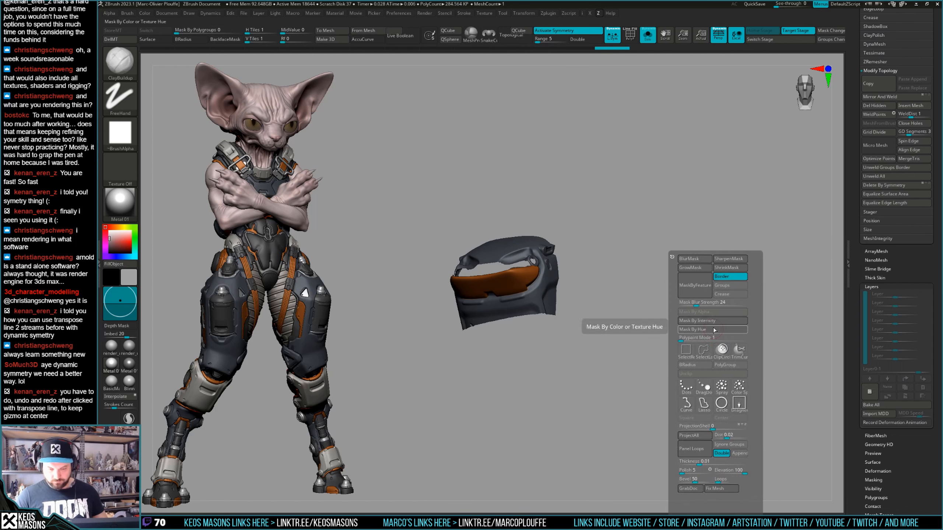
pyautogui.click(715, 322)
pyautogui.hotkey('ctrl', 'w')
# Redo the intensity masking and grouping on the visible shell section to tidy the lower border of the orange panel.
pyautogui.click(714, 321)
pyautogui.keyDown('ctrl'); pyautogui.keyDown('shift'); pyautogui.click(712, 322); pyautogui.keyUp('shift'); pyautogui.keyUp('ctrl')
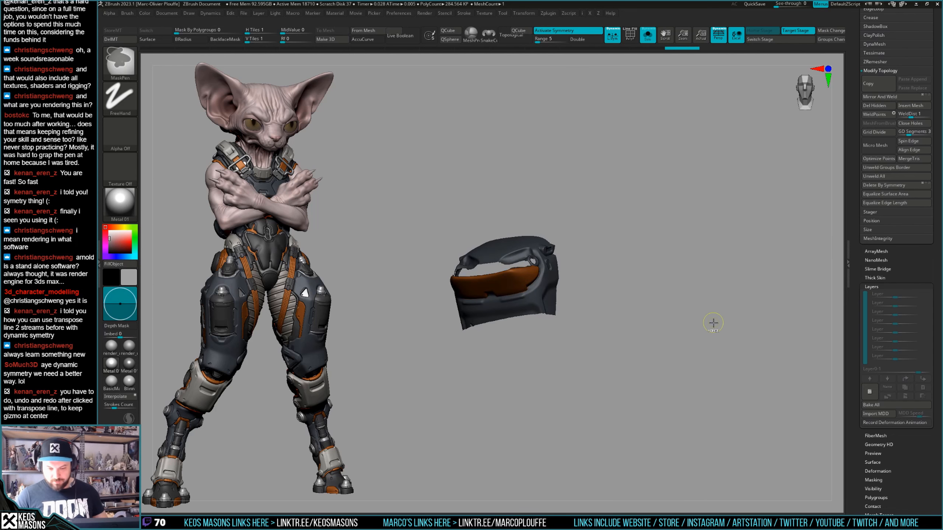
pyautogui.hotkey('ctrl', 'z')
pyautogui.hotkey('ctrl', 'w')
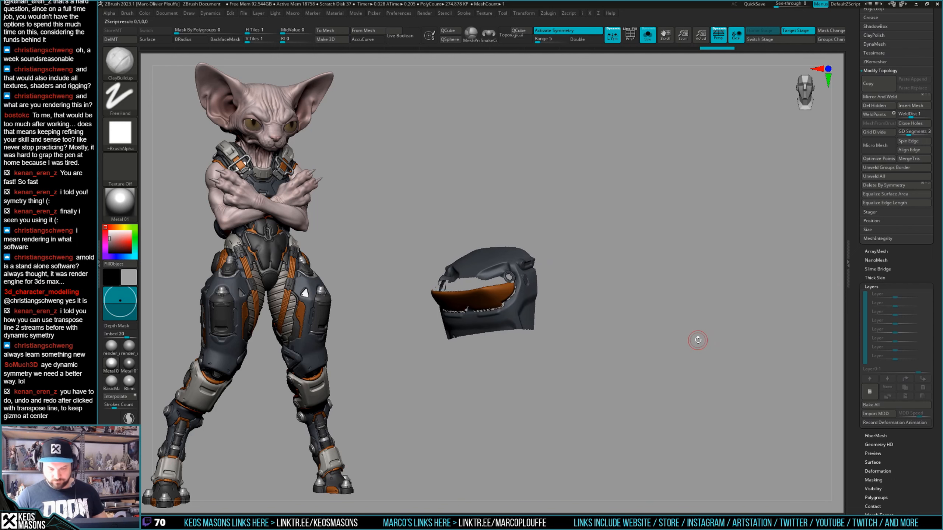
pyautogui.press('z')
pyautogui.click(698, 322)
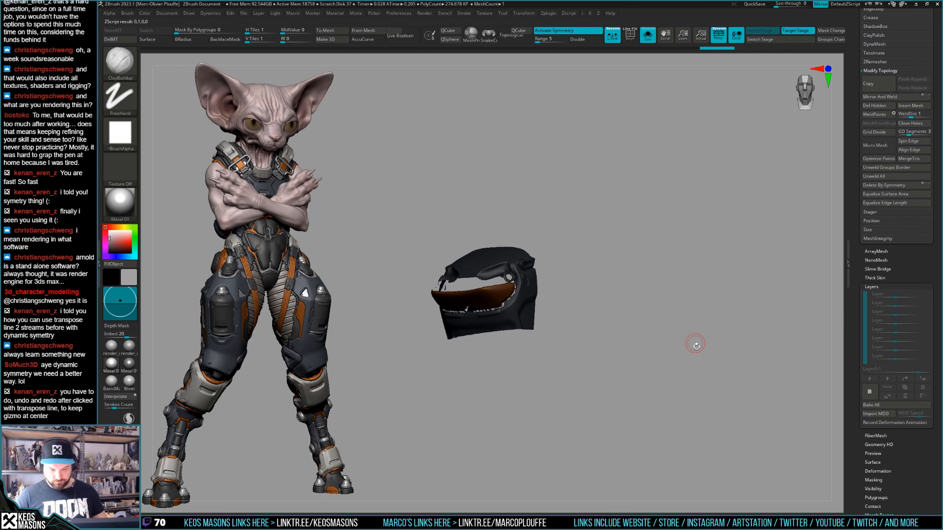
pyautogui.hotkey('ctrl', 'w')
# Mask the orange panel by intensity, group it and isolate it from the dark upper-arm shell.
pyautogui.press('z')
pyautogui.click(701, 322)
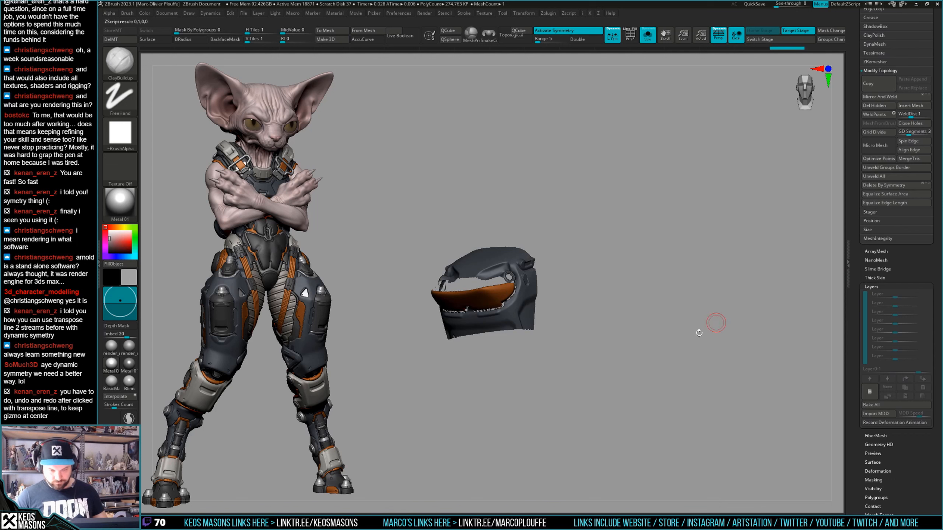
pyautogui.hotkey('ctrl', 'z')
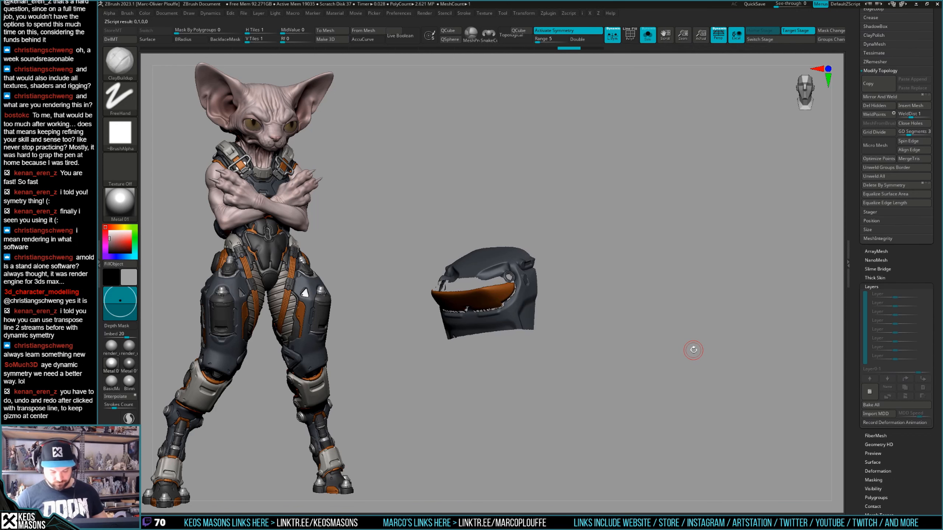
pyautogui.press('z')
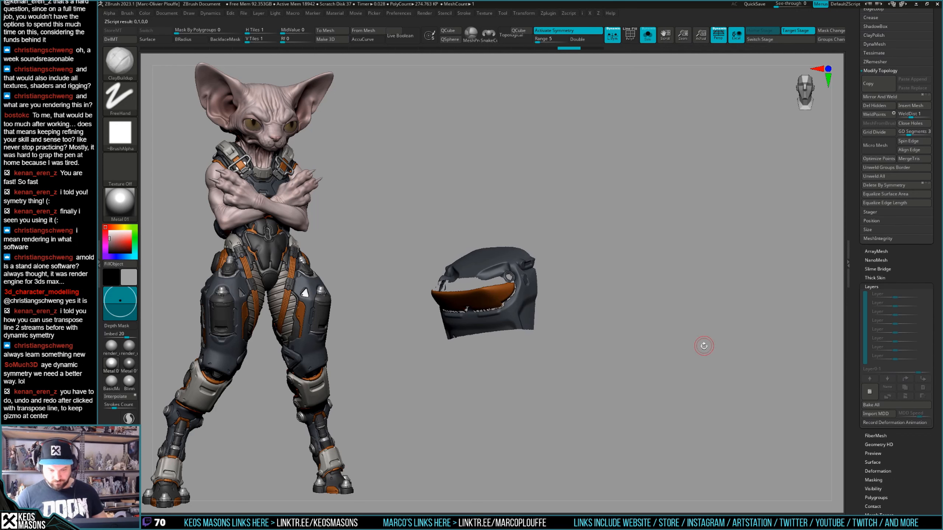
pyautogui.moveTo(683, 393); pyautogui.dragTo(666, 367)
pyautogui.press('z')
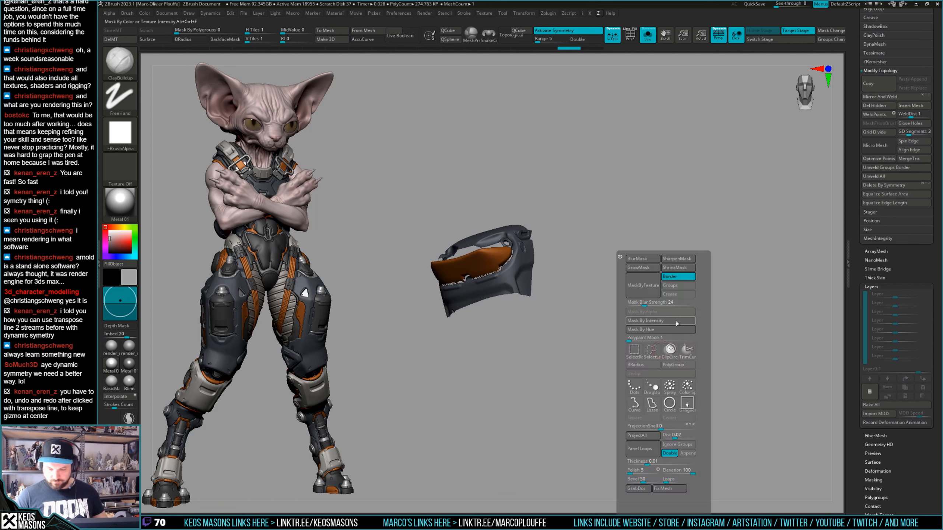
pyautogui.click(676, 323)
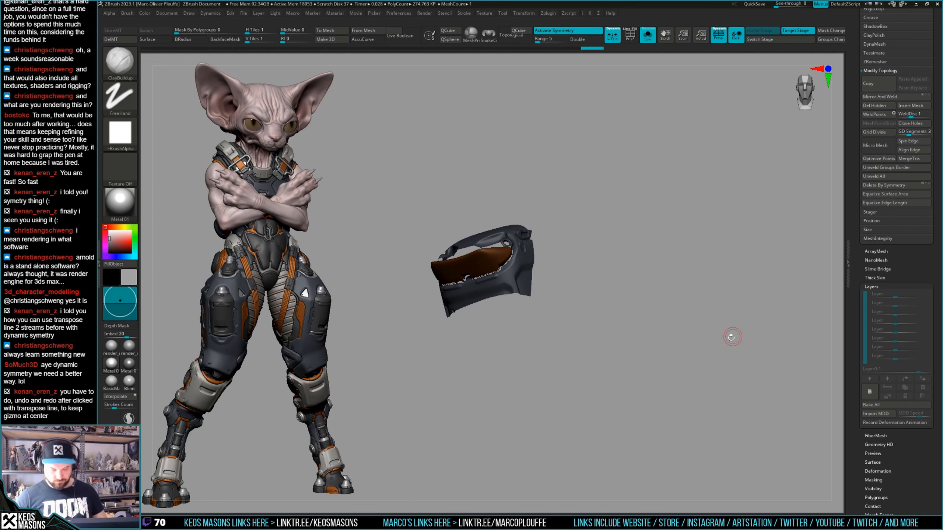
pyautogui.hotkey('ctrl', 'w')
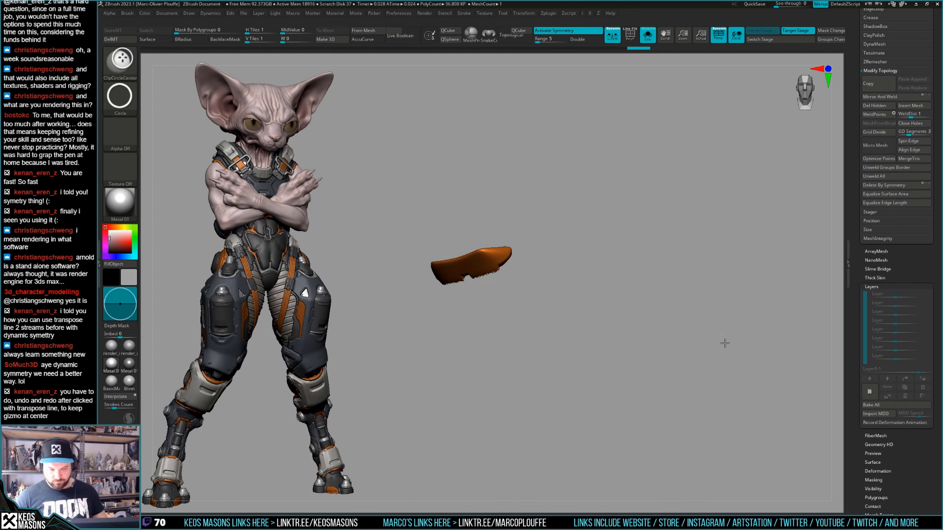
pyautogui.keyDown('ctrl'); pyautogui.keyDown('shift'); pyautogui.click(723, 342); pyautogui.keyUp('shift'); pyautogui.keyUp('ctrl')
# Isolate the forearm shell in its Home Stage position and hide its Untitled Layer 1 detail.
pyautogui.keyDown('alt'); pyautogui.moveTo(722, 342); pyautogui.dragTo(576, 287); pyautogui.keyUp('alt')
pyautogui.click(703, 356)
pyautogui.keyDown('alt'); pyautogui.click(627, 322); pyautogui.keyUp('alt')
pyautogui.hotkey('ctrl', 'shift', 's')
pyautogui.keyDown('alt'); pyautogui.moveTo(687, 322); pyautogui.dragTo(698, 301); pyautogui.keyUp('alt')
pyautogui.click(926, 296)
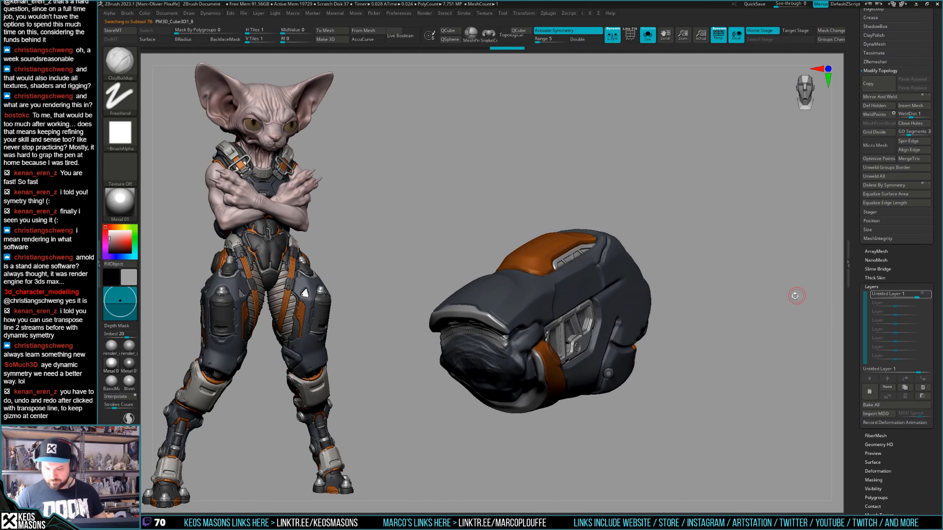
# Mask the forearm shell by hue to separate its light grey trims from the dark and orange surfaces.
pyautogui.moveTo(772, 300); pyautogui.dragTo(672, 323)
pyautogui.press('z')
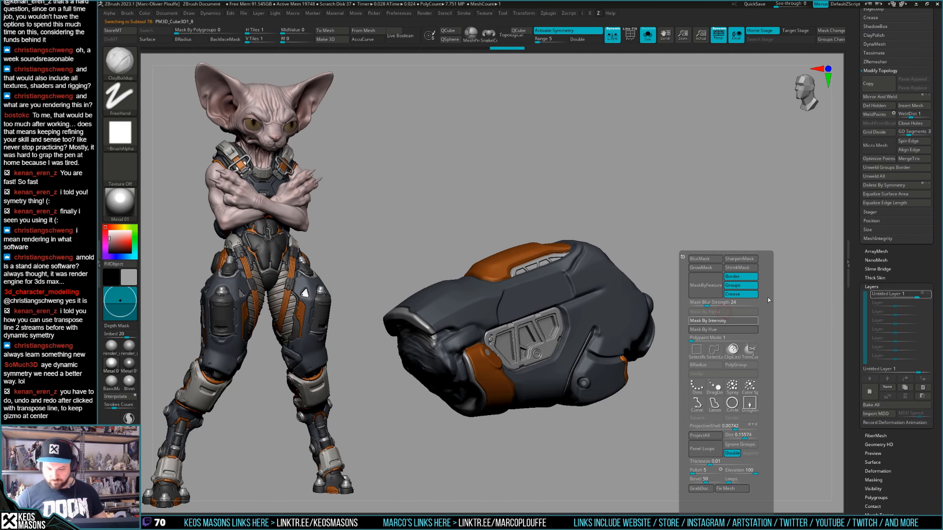
pyautogui.click(740, 329)
pyautogui.keyDown('ctrl'); pyautogui.click(738, 339); pyautogui.keyUp('ctrl')
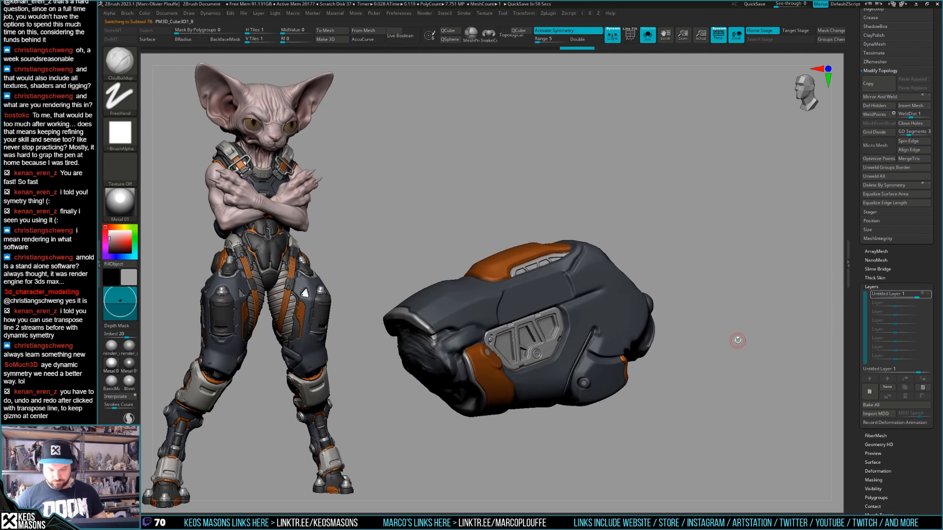
pyautogui.press('z')
pyautogui.click(737, 329)
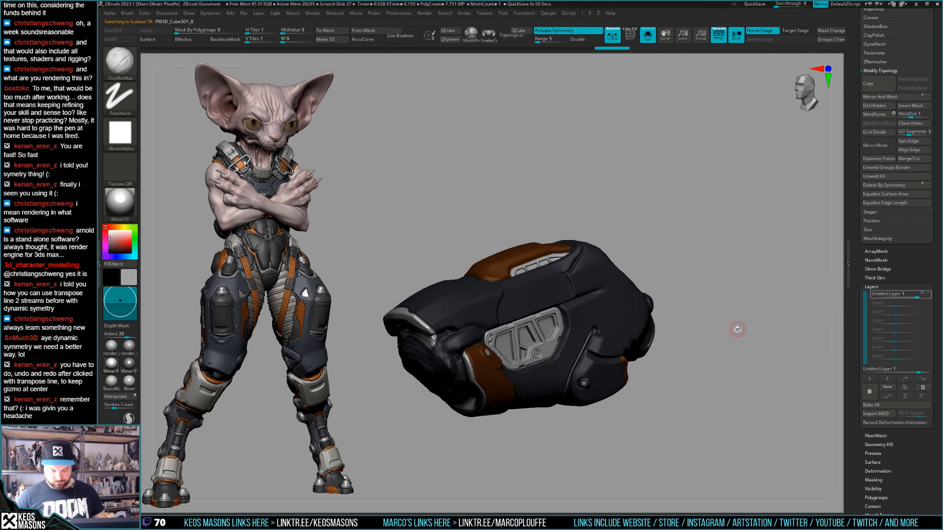
# Repeat the hue masking and grouping on the remaining forearm surfaces to isolate the orange panels.
pyautogui.press('z')
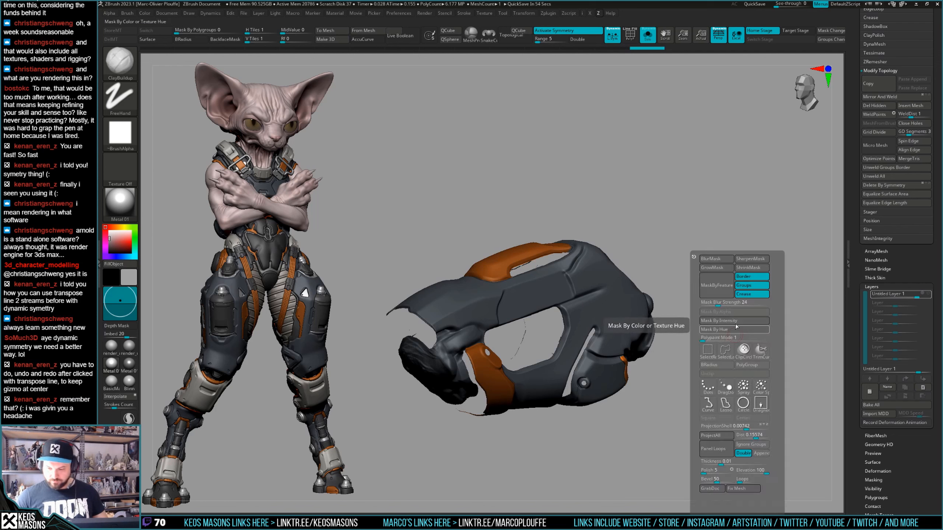
pyautogui.click(734, 329)
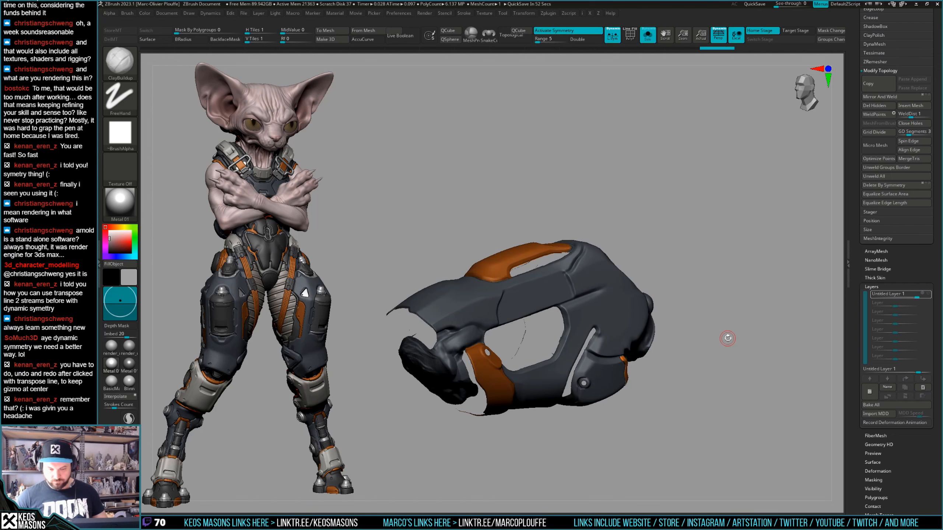
pyautogui.press('z')
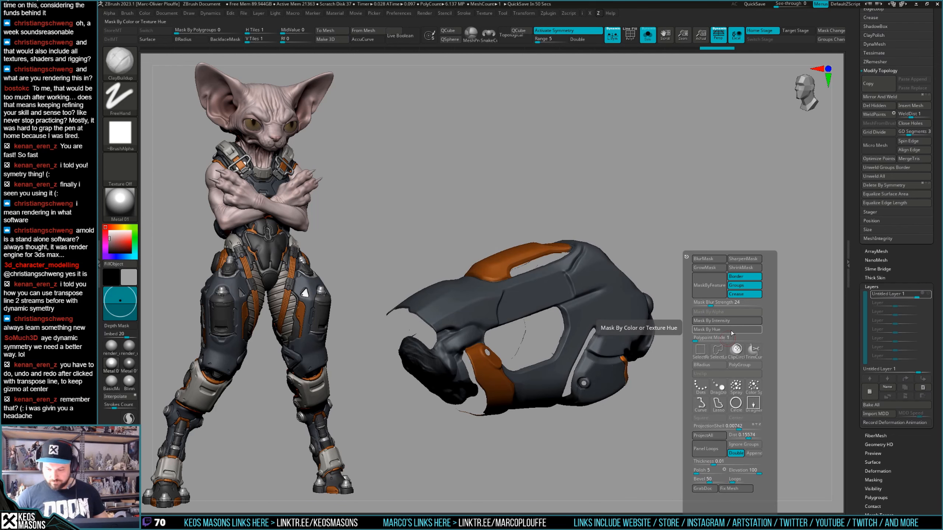
pyautogui.click(730, 329)
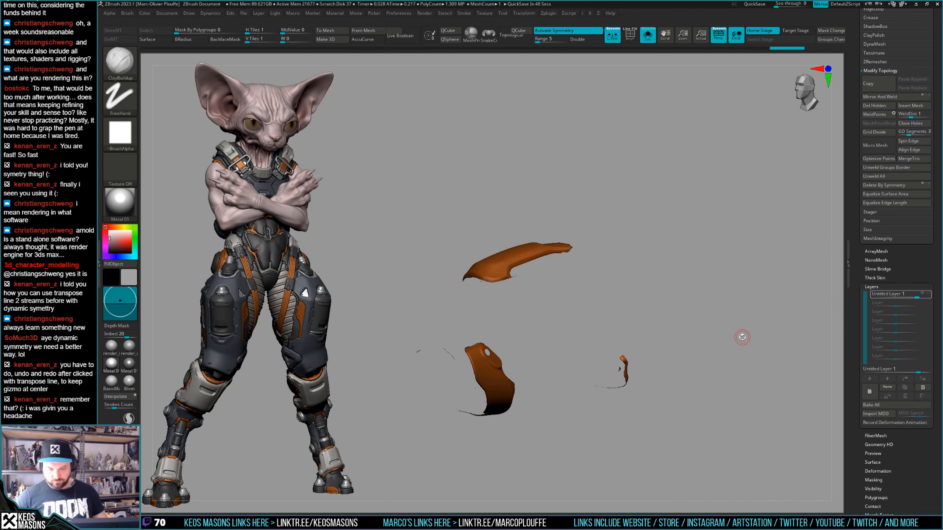
# Reveal the complete forearm shell and turn its Untitled Layer 1 detail back on.
pyautogui.hotkey('ctrl', 'shift')
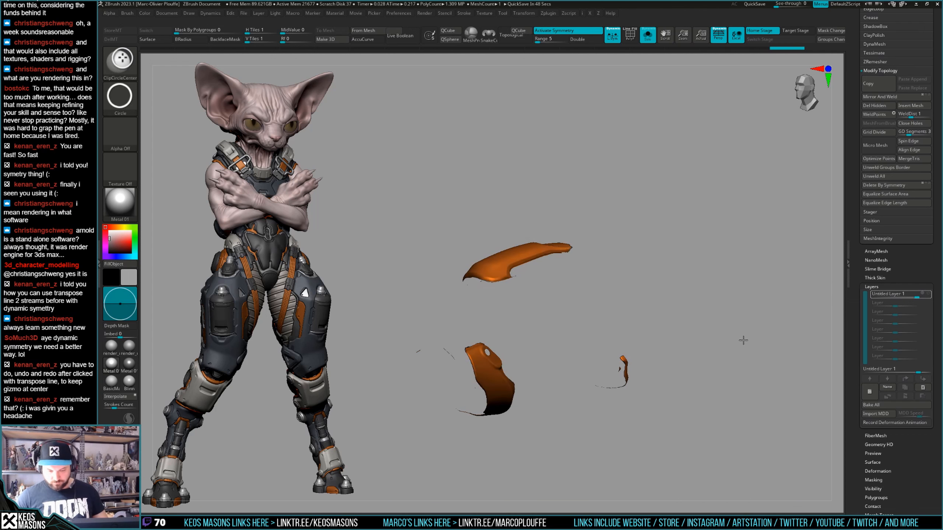
pyautogui.keyDown('ctrl'); pyautogui.keyDown('shift'); pyautogui.click(743, 340); pyautogui.keyUp('shift'); pyautogui.keyUp('ctrl')
pyautogui.click(927, 295)
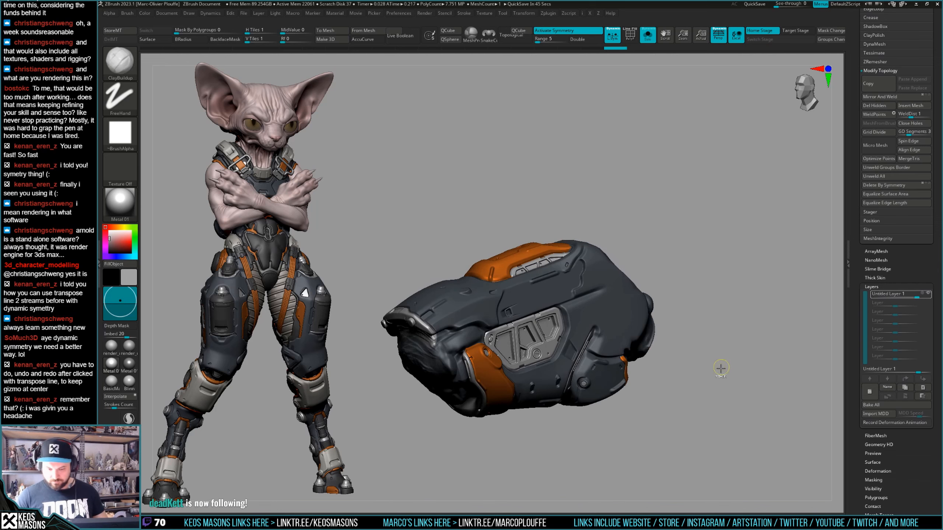
# Bring back the whole arm and choose the alpha stamping brush with the DragDot stroke for the orange knuckle guard.
pyautogui.moveTo(720, 368)
pyautogui.keyDown('ctrl'); pyautogui.mouseDown(button='right')
pyautogui.moveTo(712, 352)
pyautogui.moveTo(729, 350)
pyautogui.moveTo(742, 319)
pyautogui.moveTo(757, 322)
pyautogui.moveTo(751, 303)
pyautogui.moveTo(703, 343)
pyautogui.moveTo(623, 370)
pyautogui.moveTo(574, 372)
pyautogui.moveTo(571, 345)
pyautogui.moveTo(684, 311)
pyautogui.moveTo(669, 326)
pyautogui.moveTo(614, 342)
pyautogui.mouseUp(button='right'); pyautogui.keyUp('ctrl')
pyautogui.hotkey('shift', 'alt', 's')
pyautogui.press('1')
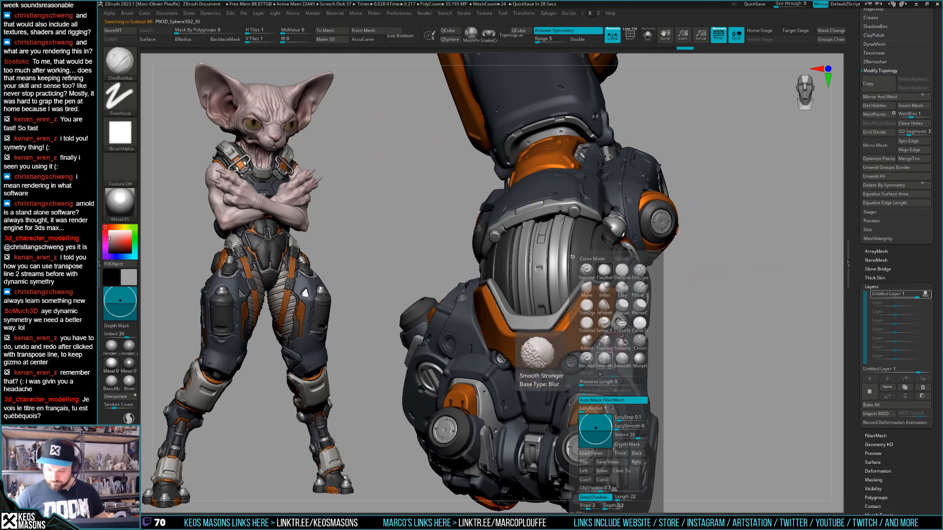
pyautogui.click(594, 346)
pyautogui.moveTo(745, 232); pyautogui.dragTo(690, 268, button='right')
pyautogui.press('space')
pyautogui.keyDown('ctrl'); pyautogui.moveTo(592, 301); pyautogui.dragTo(597, 317, button='right'); pyautogui.keyUp('ctrl')
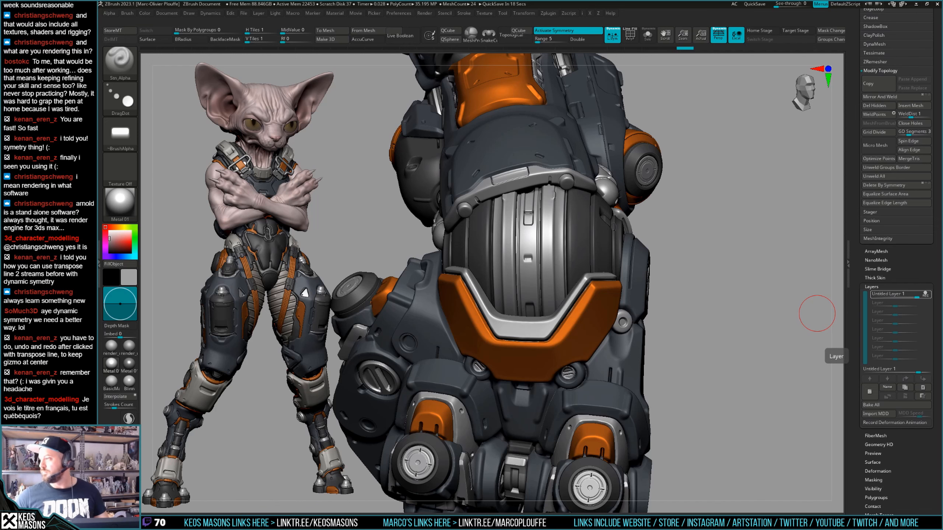
# Load the Image17 alpha and stamp narrow slots along both arms of the knuckle guard's grey lip.
pyautogui.moveTo(817, 313)
pyautogui.mouseDown()
pyautogui.moveTo(591, 318)
pyautogui.moveTo(612, 301)
pyautogui.moveTo(716, 265)
pyautogui.moveTo(671, 318)
pyautogui.mouseUp()
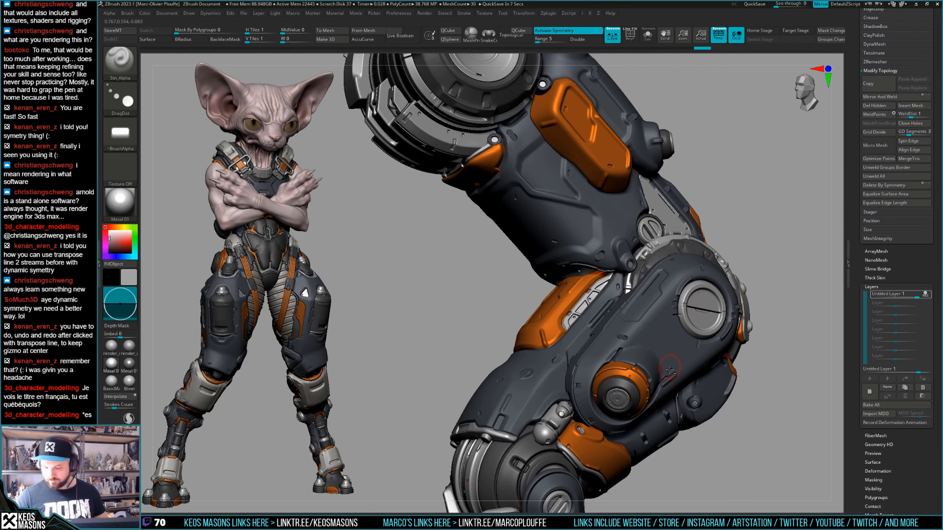
pyautogui.keyDown('alt'); pyautogui.moveTo(669, 370); pyautogui.dragTo(692, 219, button='right'); pyautogui.keyUp('alt')
pyautogui.moveTo(667, 291)
pyautogui.mouseDown(button='right')
pyautogui.moveTo(697, 279)
pyautogui.moveTo(571, 369)
pyautogui.moveTo(563, 387)
pyautogui.mouseUp(button='right')
pyautogui.press('1')
pyautogui.keyDown('alt'); pyautogui.moveTo(584, 344); pyautogui.dragTo(596, 331, button='right'); pyautogui.keyUp('alt')
pyautogui.press('F4')
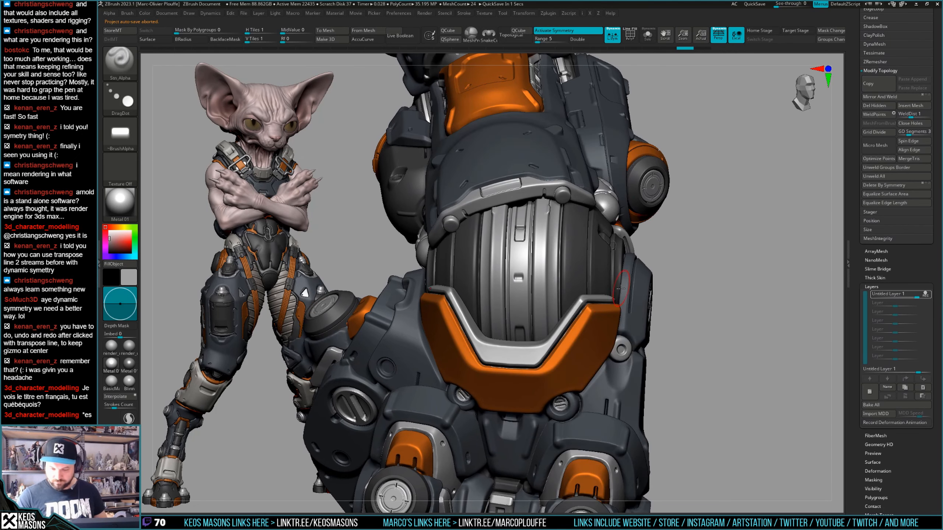
pyautogui.press('F4')
pyautogui.click(655, 312)
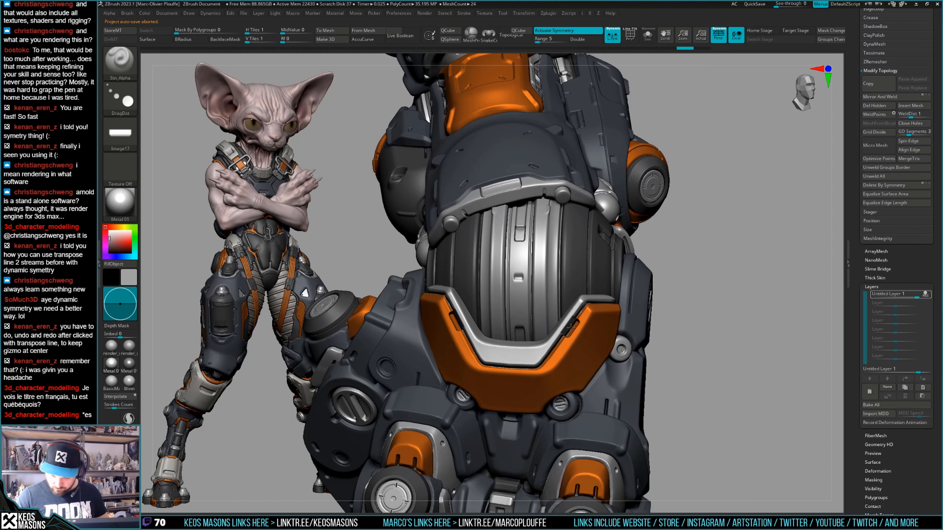
pyautogui.moveTo(571, 328); pyautogui.dragTo(583, 397, button='right')
pyautogui.moveTo(594, 343); pyautogui.dragTo(596, 362, button='right')
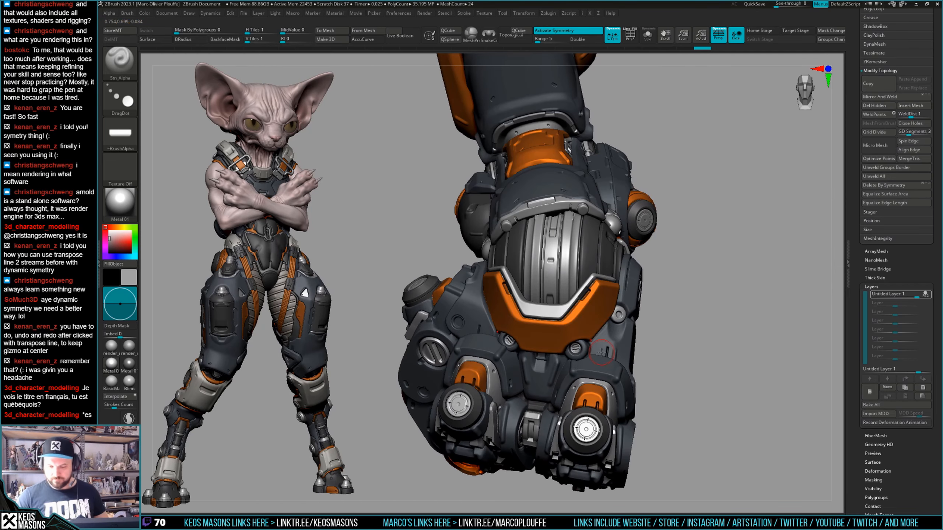
# Switch to the Standard brush with the Dots stroke and sculpt the orange guard's surface above its lower screw.
pyautogui.press('space')
pyautogui.click(577, 273)
pyautogui.moveTo(468, 320)
pyautogui.mouseDown(button='right')
pyautogui.moveTo(522, 318)
pyautogui.moveTo(516, 374)
pyautogui.mouseUp(button='right')
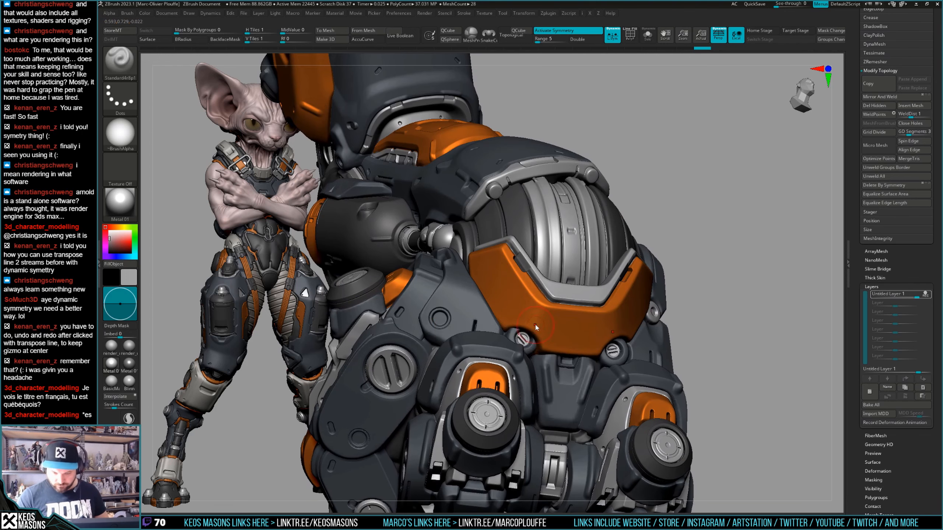
pyautogui.press('space')
pyautogui.moveTo(554, 318); pyautogui.dragTo(533, 328, button='right')
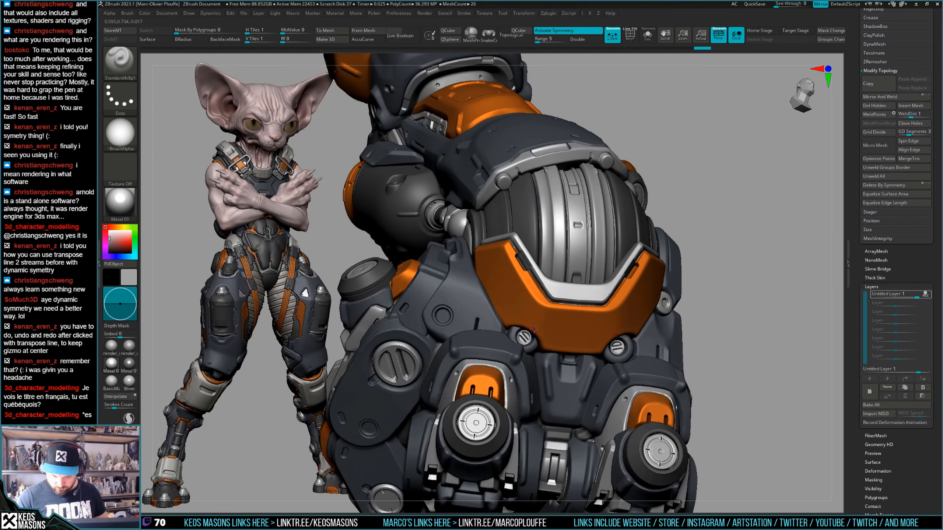
pyautogui.moveTo(538, 313); pyautogui.dragTo(541, 310)
pyautogui.moveTo(682, 297)
pyautogui.mouseDown(button='right')
pyautogui.moveTo(604, 337)
pyautogui.moveTo(701, 271)
pyautogui.mouseUp(button='right')
pyautogui.press('space')
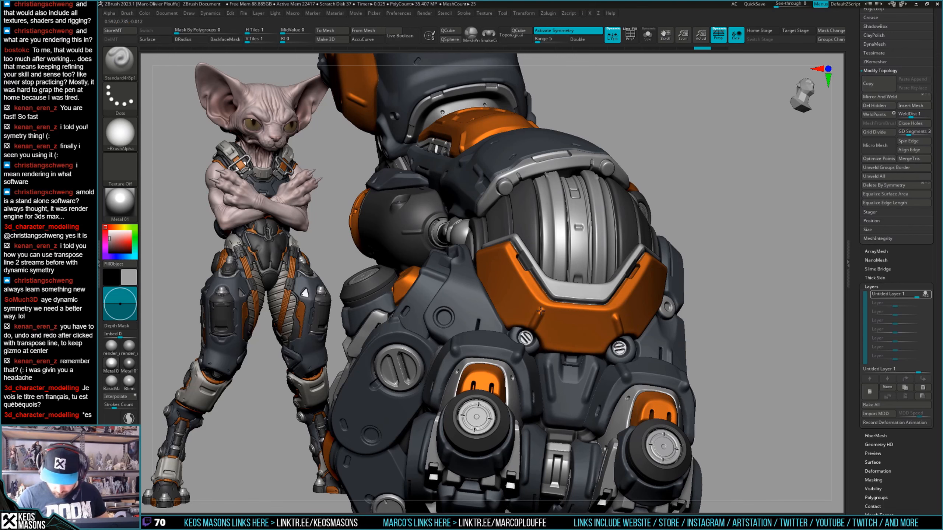
# Examine the knuckle guard in isolation and in place on the arm, checking its screw recesses, lip and outer side.
pyautogui.keyDown('ctrl'); pyautogui.moveTo(660, 290); pyautogui.dragTo(608, 330, button='right'); pyautogui.keyUp('ctrl')
pyautogui.hotkey('alt', 'shift', 's')
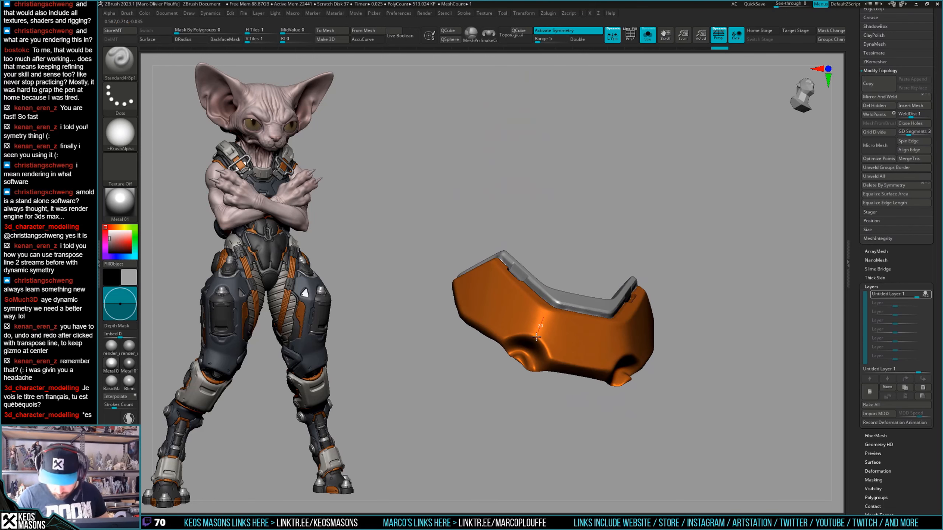
pyautogui.moveTo(529, 348); pyautogui.dragTo(496, 336, button='right')
pyautogui.keyDown('ctrl'); pyautogui.moveTo(601, 312); pyautogui.dragTo(600, 262, button='right'); pyautogui.keyUp('ctrl')
pyautogui.hotkey('alt', 'shift', 's')
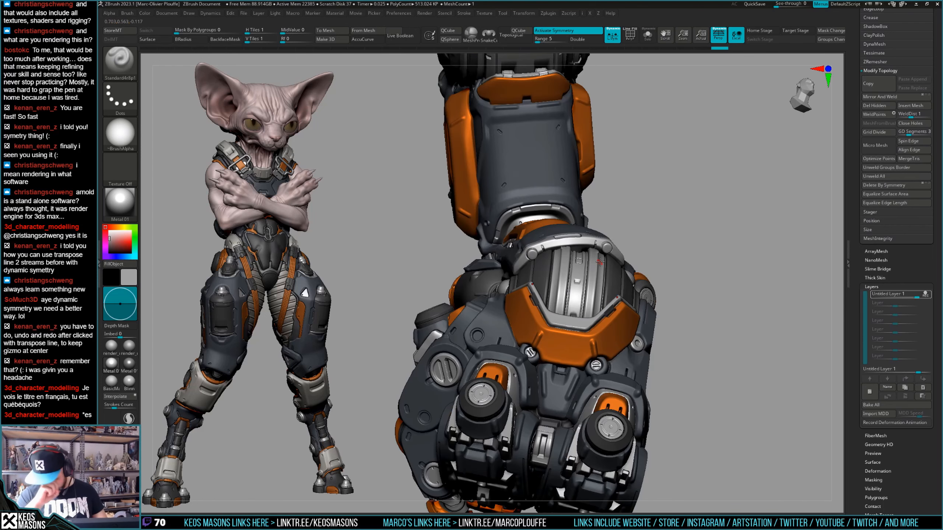
pyautogui.moveTo(619, 327); pyautogui.dragTo(665, 310, button='right')
pyautogui.moveTo(568, 315)
pyautogui.keyDown('ctrl'); pyautogui.mouseDown(button='right')
pyautogui.moveTo(564, 372)
pyautogui.moveTo(530, 358)
pyautogui.moveTo(552, 362)
pyautogui.moveTo(557, 386)
pyautogui.mouseUp(button='right'); pyautogui.keyUp('ctrl')
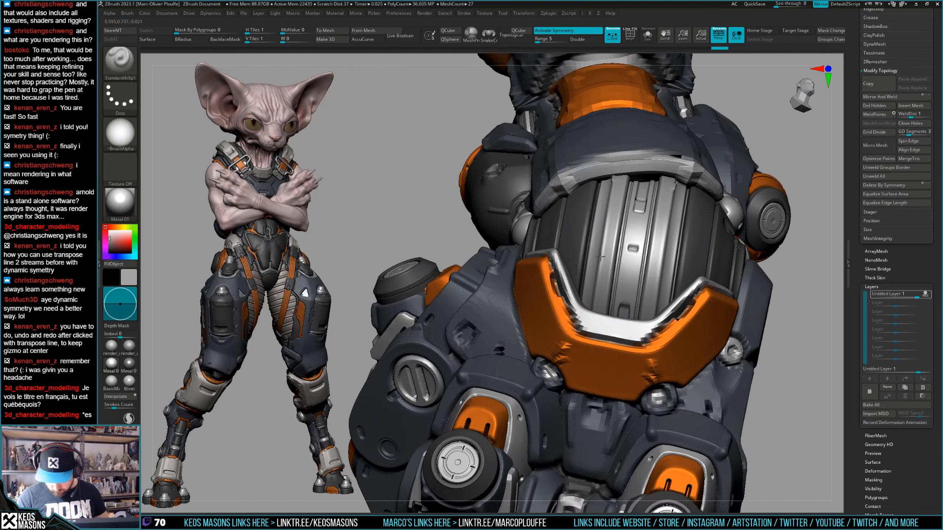
pyautogui.moveTo(631, 334); pyautogui.dragTo(600, 327, button='right')
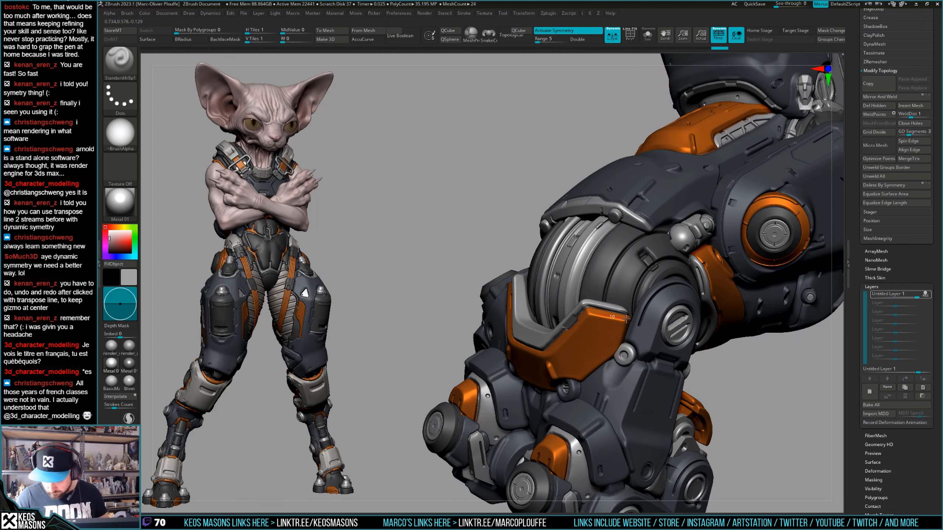
pyautogui.moveTo(629, 323)
pyautogui.mouseDown(button='right')
pyautogui.moveTo(683, 317)
pyautogui.moveTo(634, 345)
pyautogui.moveTo(777, 280)
pyautogui.moveTo(676, 292)
pyautogui.moveTo(624, 368)
pyautogui.moveTo(629, 359)
pyautogui.mouseUp(button='right')
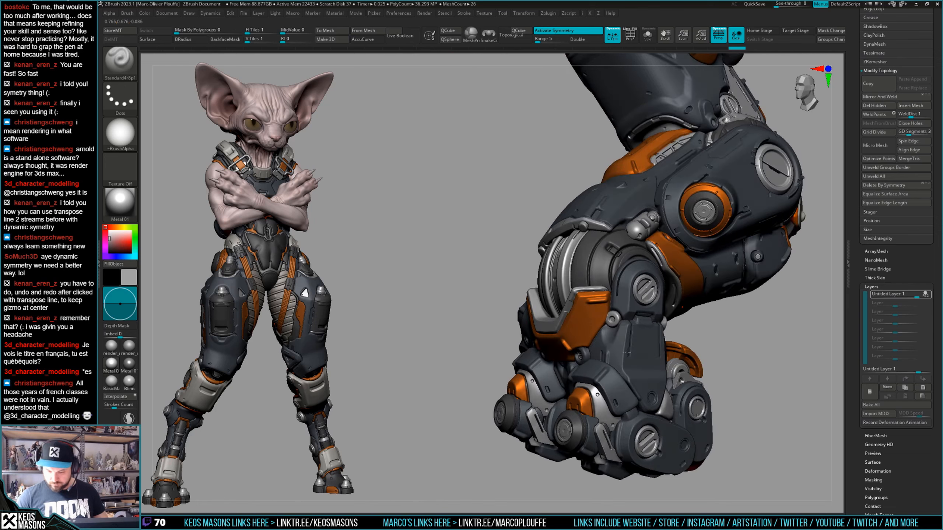
# Switch to the alpha stamping brush with the DragDot stroke and try the Line alpha on the orange guard's outer face.
pyautogui.press('space')
pyautogui.click(600, 359)
pyautogui.moveTo(609, 305)
pyautogui.keyDown('ctrl'); pyautogui.mouseDown(button='right')
pyautogui.moveTo(618, 332)
pyautogui.moveTo(594, 352)
pyautogui.moveTo(724, 279)
pyautogui.mouseUp(button='right'); pyautogui.keyUp('ctrl')
pyautogui.press('a')
pyautogui.press('space')
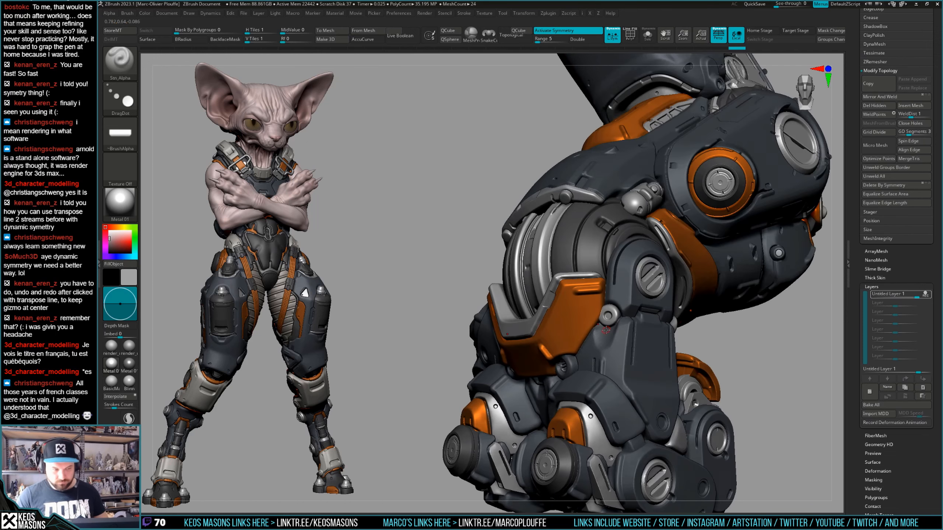
pyautogui.press('s')
pyautogui.press('a')
pyautogui.click(625, 339)
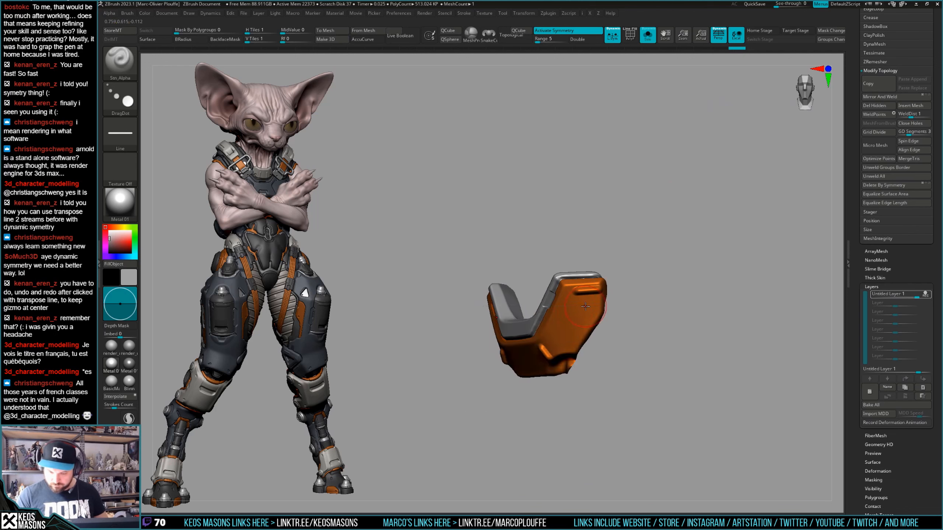
pyautogui.press('s')
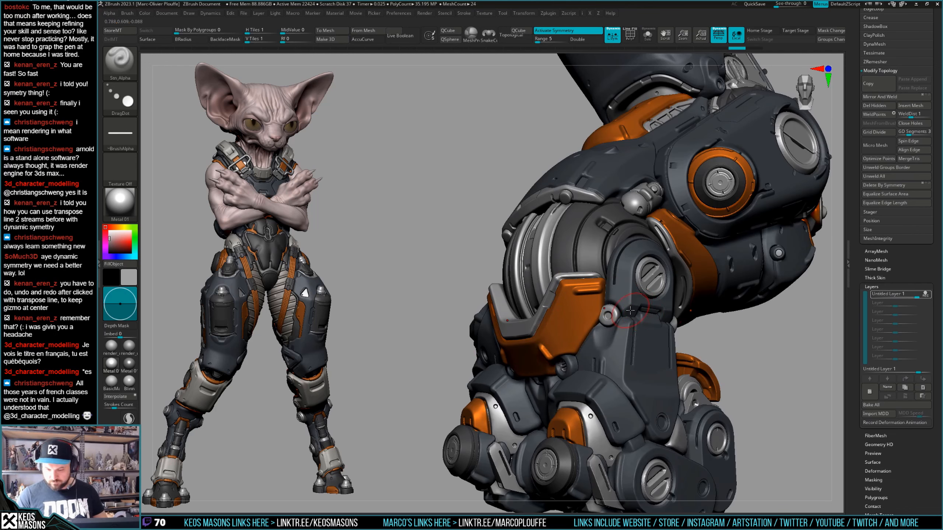
# Load the _11 alpha and stamp a thin groove below the slot on the knuckle guard's outer side.
pyautogui.press('a')
pyautogui.click(626, 205)
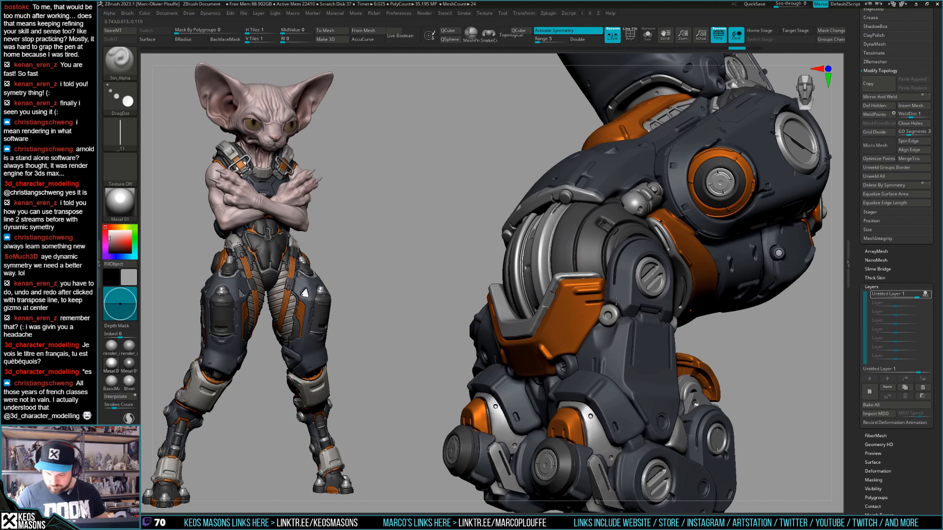
pyautogui.moveTo(655, 273)
pyautogui.mouseDown(button='right')
pyautogui.moveTo(717, 279)
pyautogui.moveTo(557, 294)
pyautogui.moveTo(638, 304)
pyautogui.moveTo(583, 300)
pyautogui.moveTo(605, 304)
pyautogui.moveTo(600, 292)
pyautogui.mouseUp(button='right')
pyautogui.hotkey('ctrl', 'z')
pyautogui.press('space')
pyautogui.click(674, 328)
pyautogui.hotkey('alt', 's')
pyautogui.hotkey('ctrl', 'z')
pyautogui.moveTo(595, 297); pyautogui.dragTo(584, 301)
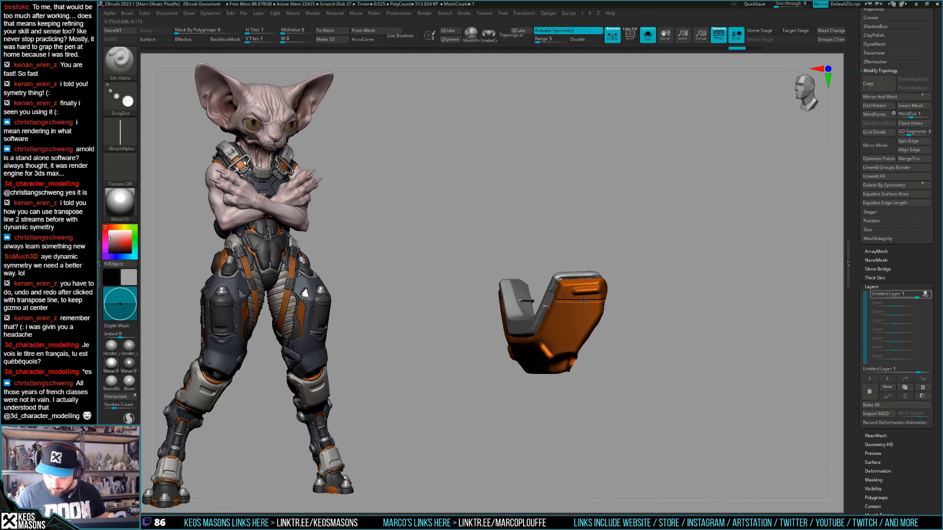
pyautogui.moveTo(610, 299); pyautogui.dragTo(648, 280, button='right')
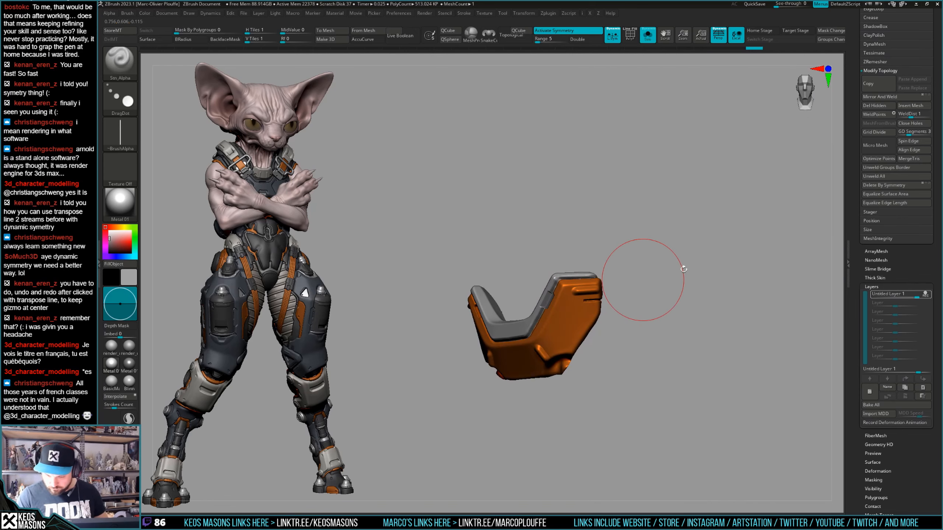
# Stamp thin grooves beside the lower screw recess of the isolated knuckle guard and bring back the whole arm.
pyautogui.hotkey('alt', 's')
pyautogui.moveTo(626, 329)
pyautogui.mouseDown(button='right')
pyautogui.moveTo(615, 367)
pyautogui.moveTo(591, 340)
pyautogui.moveTo(563, 363)
pyautogui.moveTo(555, 347)
pyautogui.mouseUp(button='right')
pyautogui.hotkey('alt', 's')
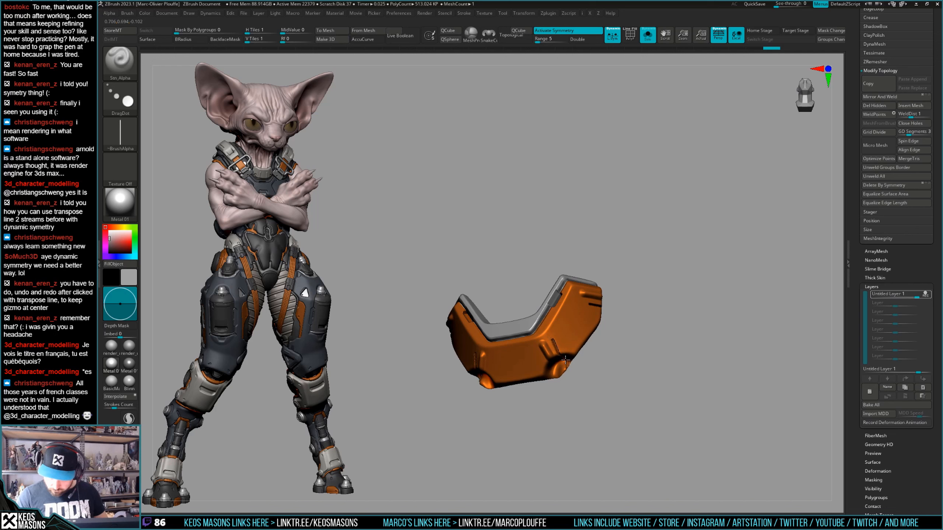
pyautogui.moveTo(568, 361)
pyautogui.mouseDown(button='right')
pyautogui.moveTo(638, 312)
pyautogui.moveTo(663, 337)
pyautogui.moveTo(675, 318)
pyautogui.moveTo(674, 339)
pyautogui.moveTo(600, 362)
pyautogui.moveTo(564, 420)
pyautogui.moveTo(556, 394)
pyautogui.moveTo(631, 357)
pyautogui.moveTo(757, 265)
pyautogui.mouseUp(button='right')
pyautogui.hotkey('alt', 's')
pyautogui.hotkey('alt', 's')
pyautogui.hotkey('alt', 's')
pyautogui.moveTo(718, 309); pyautogui.dragTo(721, 318, button='right')
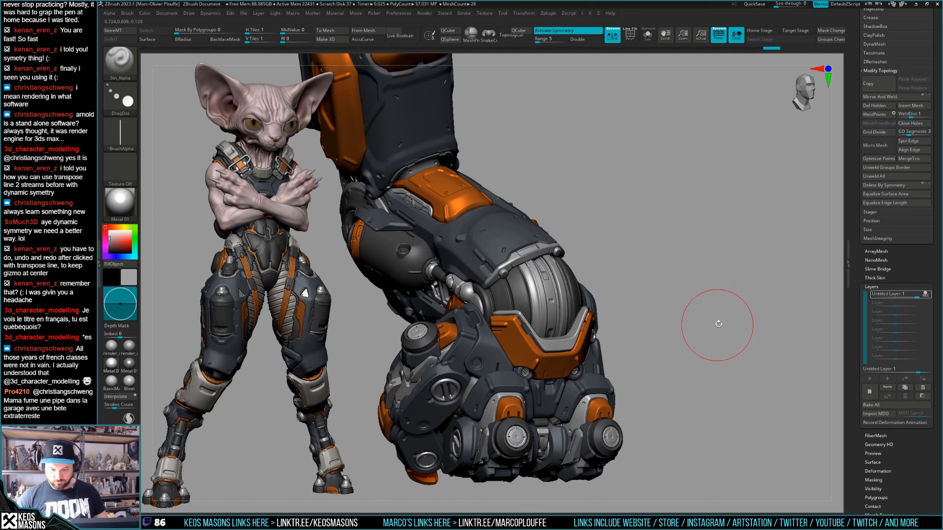
pyautogui.moveTo(719, 323)
pyautogui.mouseDown(button='right')
pyautogui.moveTo(709, 310)
pyautogui.moveTo(717, 316)
pyautogui.moveTo(705, 326)
pyautogui.moveTo(689, 325)
pyautogui.moveTo(700, 332)
pyautogui.mouseUp(button='right')
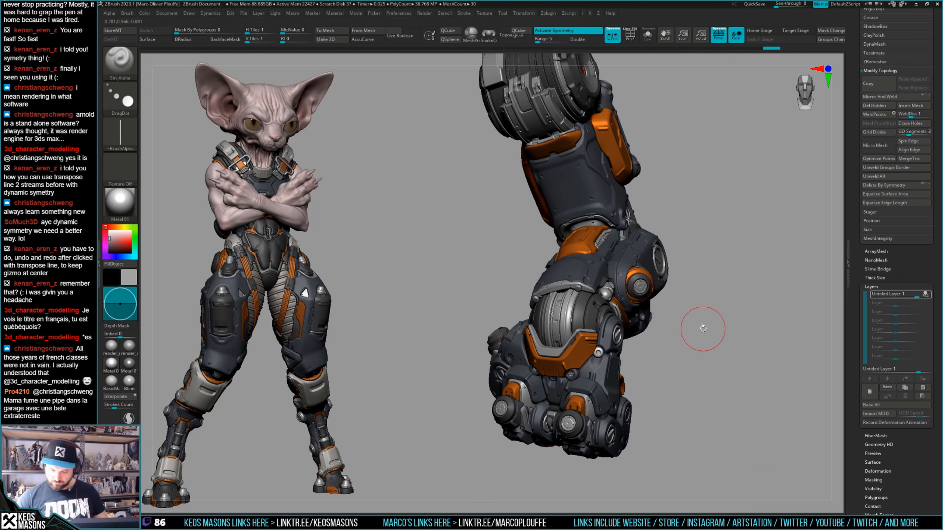
# Stamp further thin grooves around the screw recesses along the orange guard's lower front edge.
pyautogui.keyDown('alt'); pyautogui.moveTo(604, 370); pyautogui.dragTo(594, 345, button='right'); pyautogui.keyUp('alt')
pyautogui.keyDown('ctrl'); pyautogui.moveTo(593, 346); pyautogui.dragTo(568, 356, button='right'); pyautogui.keyUp('ctrl')
pyautogui.press('space')
pyautogui.press('ctrl')
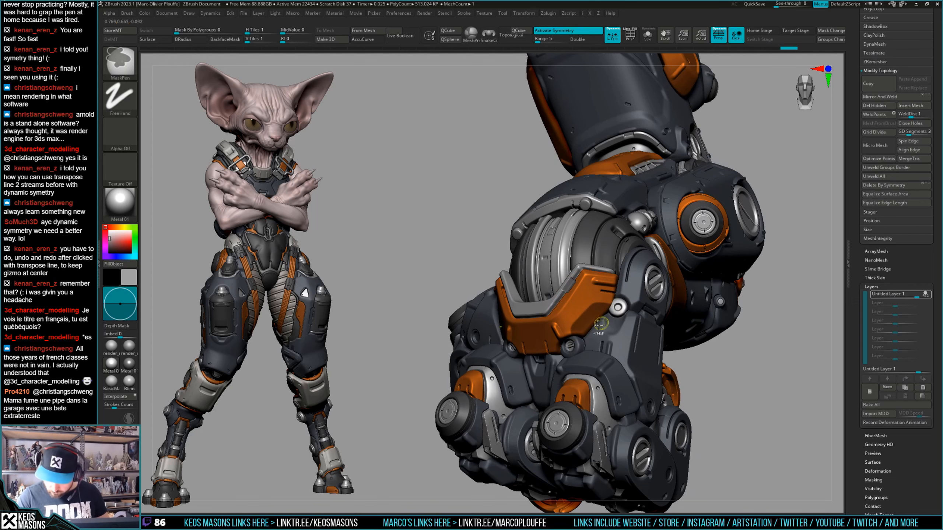
pyautogui.moveTo(561, 321); pyautogui.dragTo(601, 318, button='right')
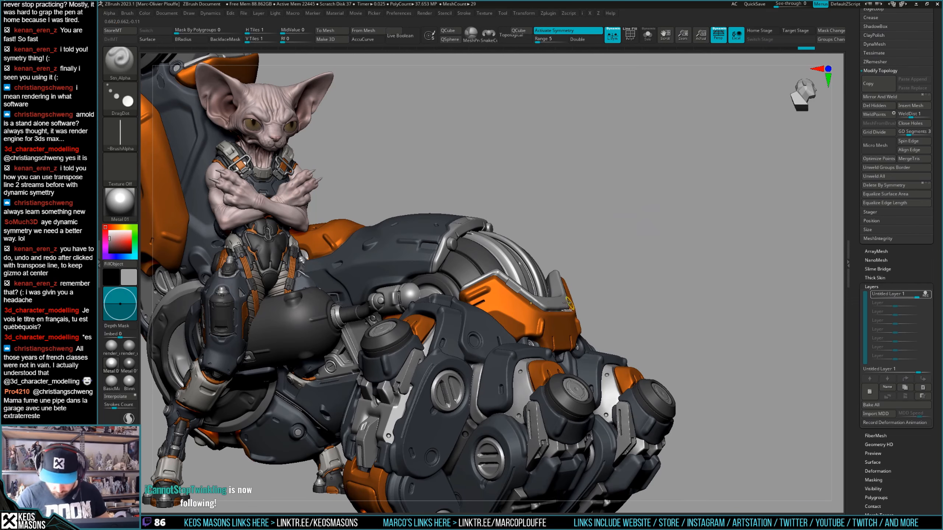
pyautogui.press('s')
pyautogui.moveTo(538, 332); pyautogui.dragTo(531, 339, button='right')
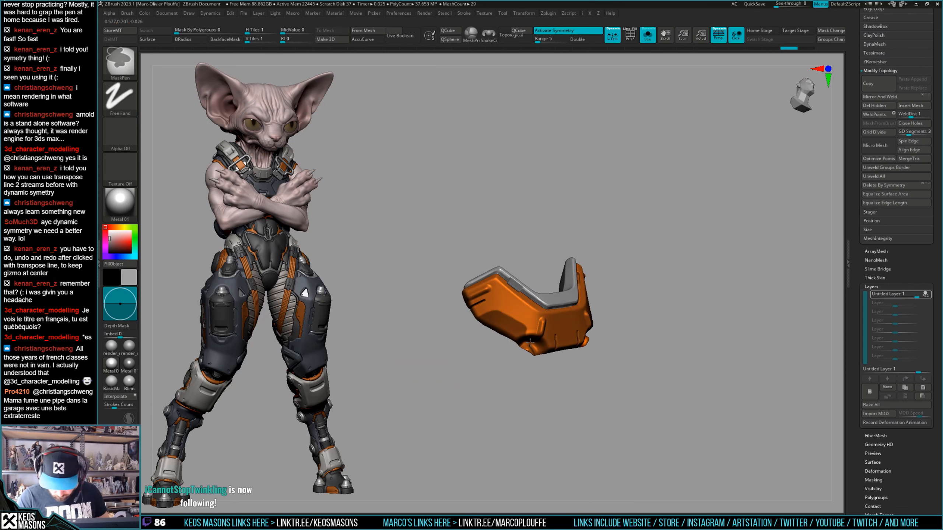
pyautogui.press('s')
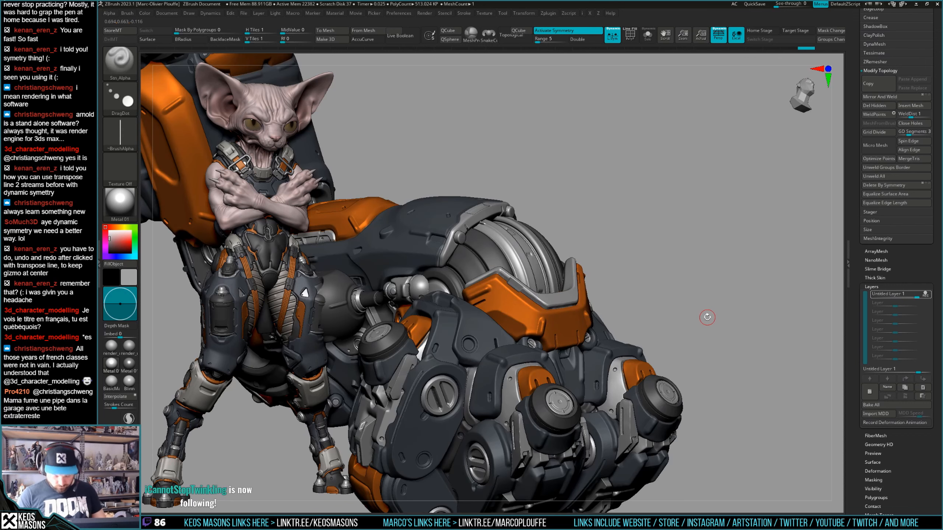
pyautogui.moveTo(707, 306); pyautogui.dragTo(659, 320, button='right')
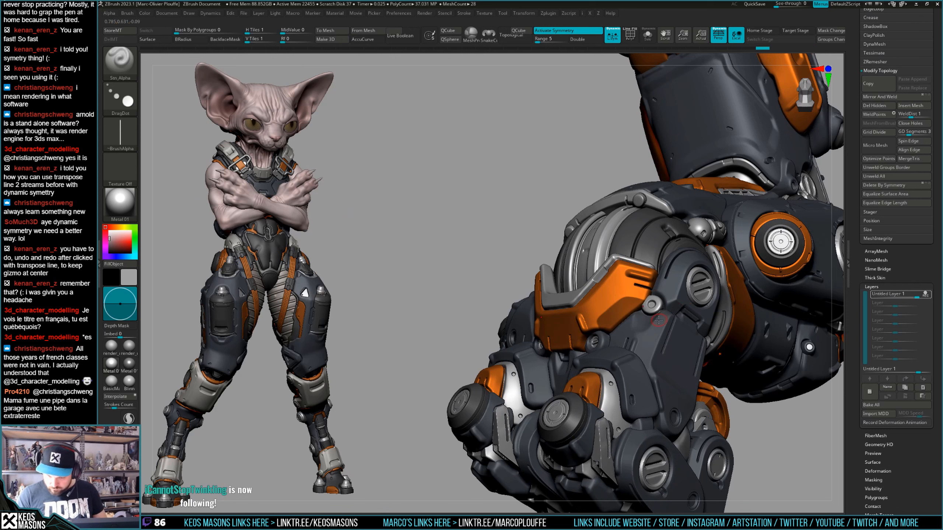
pyautogui.press('ctrl')
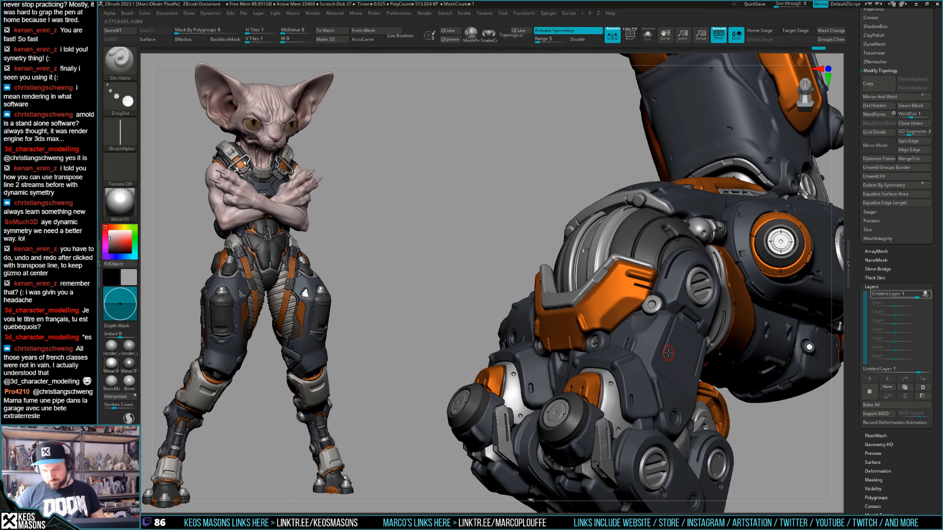
# Switch to the Move brush and nudge the shape of the orange guard's outer face beside the side screw.
pyautogui.moveTo(655, 339)
pyautogui.mouseDown(button='right')
pyautogui.moveTo(611, 336)
pyautogui.moveTo(703, 323)
pyautogui.moveTo(698, 343)
pyautogui.mouseUp(button='right')
pyautogui.hotkey('alt', 's')
pyautogui.keyDown('ctrl'); pyautogui.click(779, 279); pyautogui.keyUp('ctrl')
pyautogui.press('w')
pyautogui.press('q')
pyautogui.press('space')
pyautogui.click(669, 288)
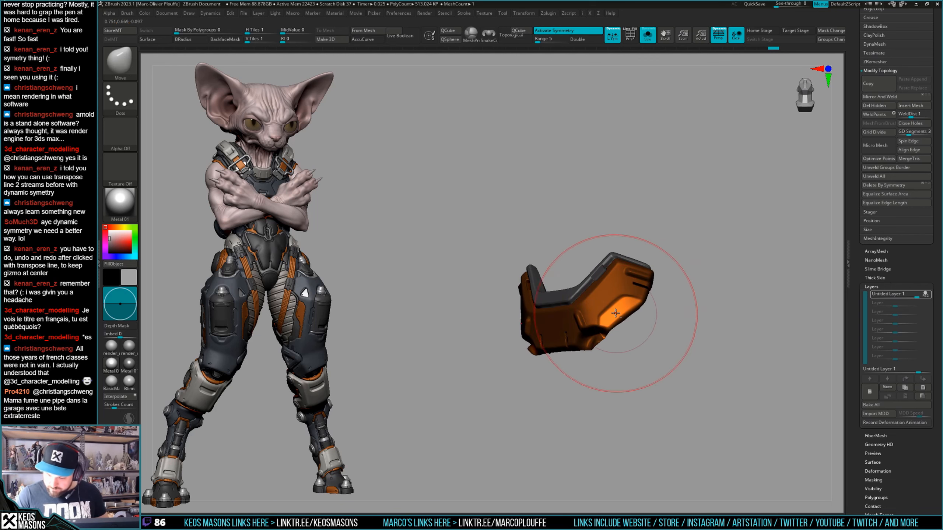
pyautogui.hotkey('alt', 's')
pyautogui.press('space')
pyautogui.moveTo(632, 312); pyautogui.dragTo(624, 312)
pyautogui.moveTo(627, 315)
pyautogui.mouseDown(button='right')
pyautogui.moveTo(647, 299)
pyautogui.moveTo(632, 297)
pyautogui.mouseUp(button='right')
pyautogui.press('space')
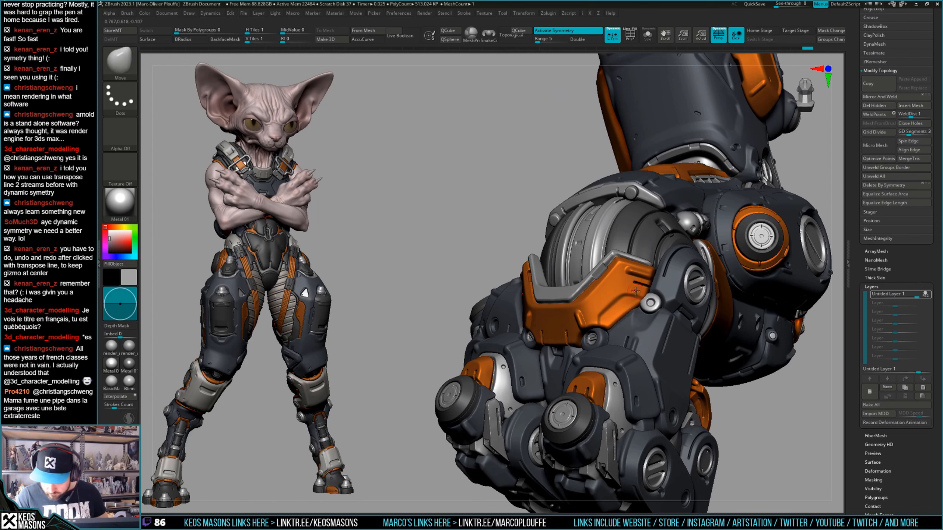
pyautogui.press('space')
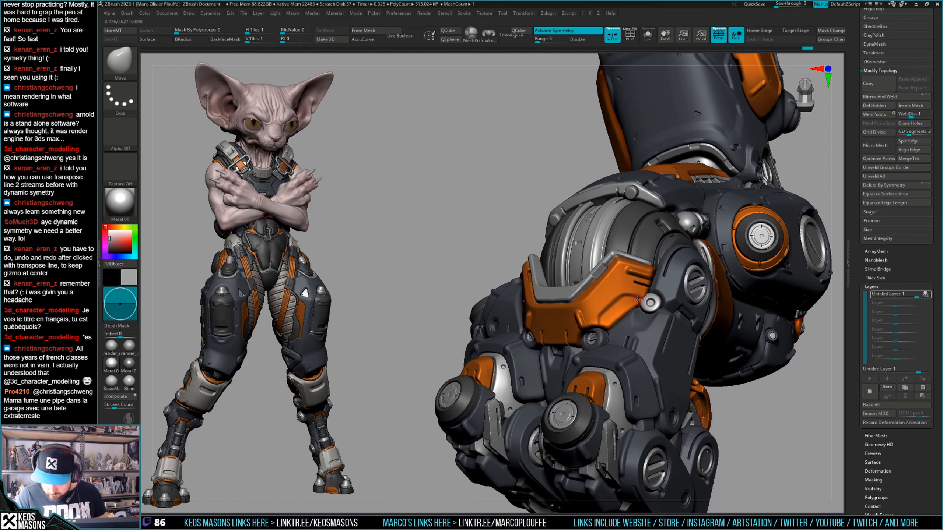
# Examine the knuckle guard on the whole arm and the inner face of its grey lip in isolation.
pyautogui.moveTo(633, 298); pyautogui.dragTo(634, 387, button='right')
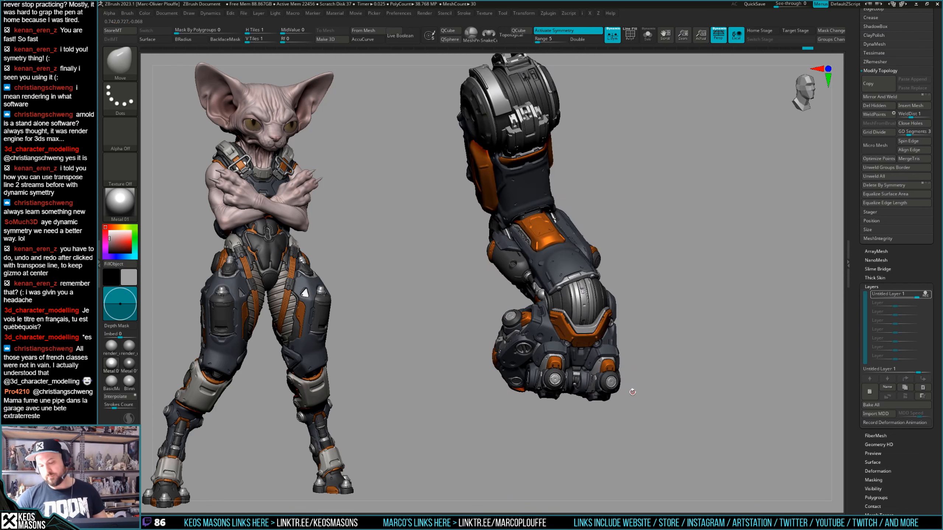
pyautogui.moveTo(667, 352)
pyautogui.mouseDown(button='right')
pyautogui.moveTo(673, 358)
pyautogui.moveTo(644, 366)
pyautogui.moveTo(621, 427)
pyautogui.moveTo(624, 416)
pyautogui.mouseUp(button='right')
pyautogui.press('x')
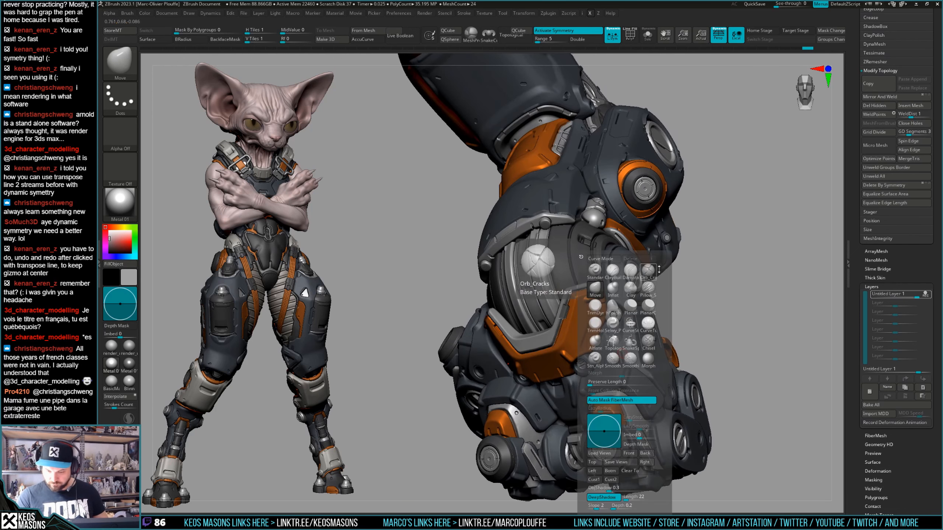
pyautogui.click(870, 392)
pyautogui.moveTo(705, 371); pyautogui.dragTo(611, 358, button='right')
pyautogui.hotkey('ctrl', 'z')
pyautogui.press('space')
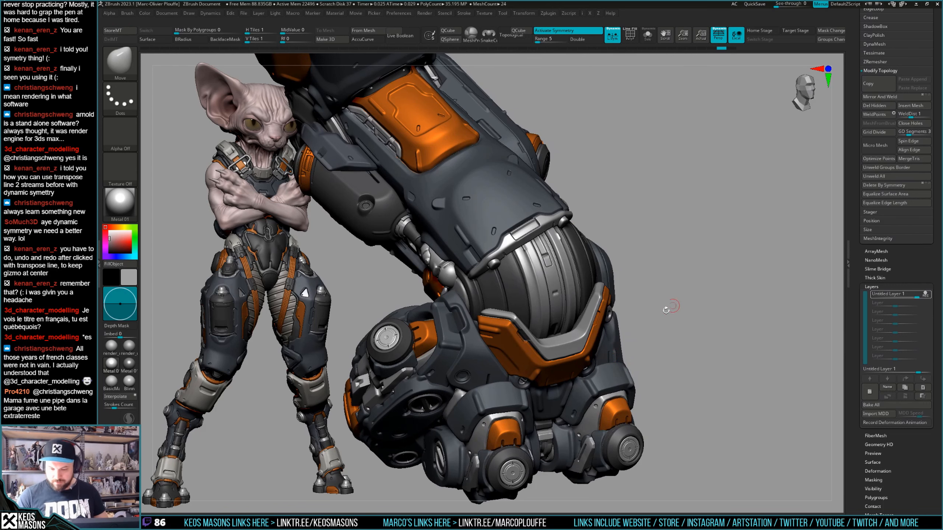
pyautogui.moveTo(638, 345); pyautogui.dragTo(635, 378)
pyautogui.hotkey('alt', 's')
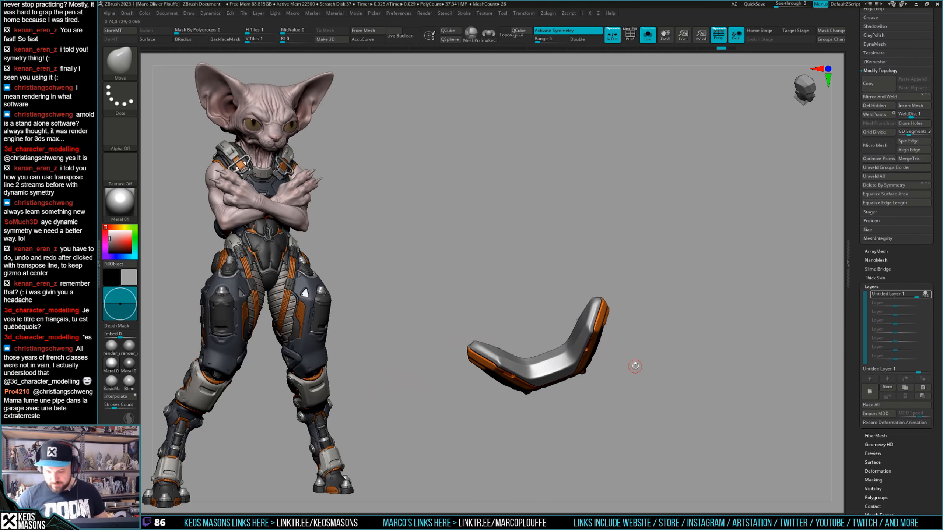
# Flatten the grey lip's inner face with the NPolish brush while the detail layer is off, then reactivate Untitled Layer 1 for recording.
pyautogui.press('space')
pyautogui.click(626, 307)
pyautogui.moveTo(644, 278)
pyautogui.keyDown('ctrl'); pyautogui.mouseDown(button='right')
pyautogui.moveTo(664, 305)
pyautogui.moveTo(702, 282)
pyautogui.mouseUp(button='right'); pyautogui.keyUp('ctrl')
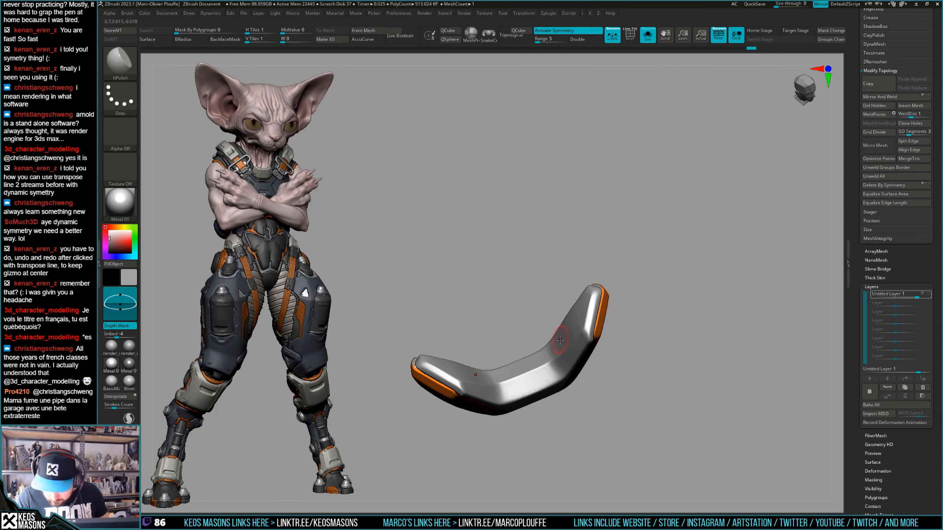
pyautogui.moveTo(560, 340)
pyautogui.mouseDown(button='right')
pyautogui.moveTo(597, 303)
pyautogui.moveTo(602, 270)
pyautogui.moveTo(582, 350)
pyautogui.mouseUp(button='right')
pyautogui.moveTo(581, 350); pyautogui.dragTo(584, 364)
pyautogui.moveTo(584, 363); pyautogui.dragTo(590, 334, button='right')
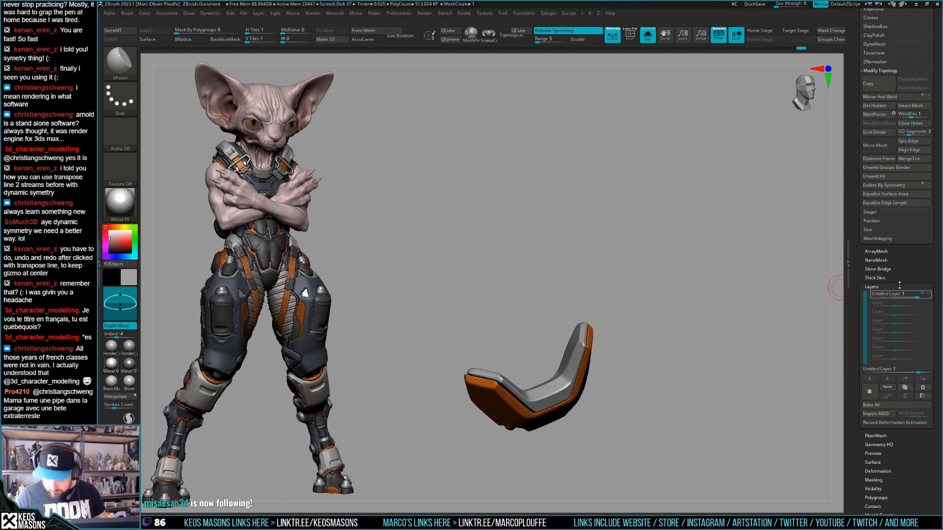
pyautogui.click(924, 295)
pyautogui.moveTo(589, 293); pyautogui.dragTo(610, 298, button='right')
pyautogui.hotkey('alt', 's')
# Return to the alpha stamping brush, load the Image7 alpha and try a stamp at the centre of the grey lip.
pyautogui.moveTo(581, 340)
pyautogui.mouseDown(button='right')
pyautogui.moveTo(625, 322)
pyautogui.moveTo(726, 309)
pyautogui.moveTo(714, 299)
pyautogui.moveTo(573, 343)
pyautogui.moveTo(597, 366)
pyautogui.moveTo(614, 355)
pyautogui.mouseUp(button='right')
pyautogui.press('x')
pyautogui.click(584, 360)
pyautogui.press('a')
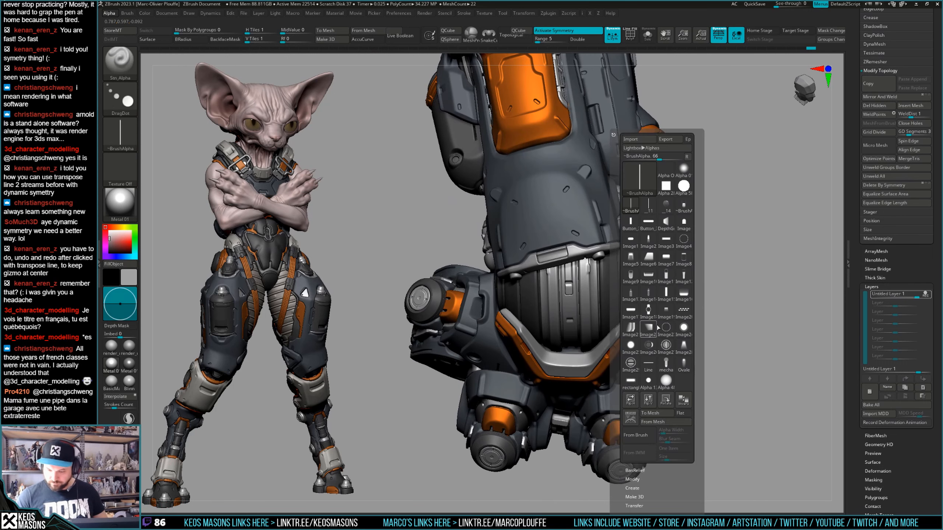
pyautogui.click(667, 259)
pyautogui.press('space')
pyautogui.click(571, 427)
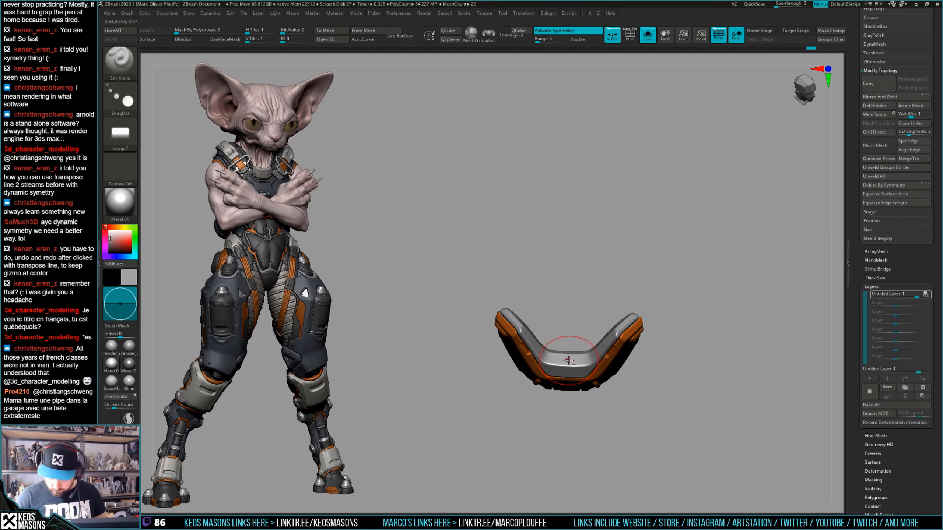
pyautogui.moveTo(568, 358); pyautogui.dragTo(566, 351)
pyautogui.moveTo(570, 351); pyautogui.dragTo(587, 330, button='right')
pyautogui.hotkey('alt', 's')
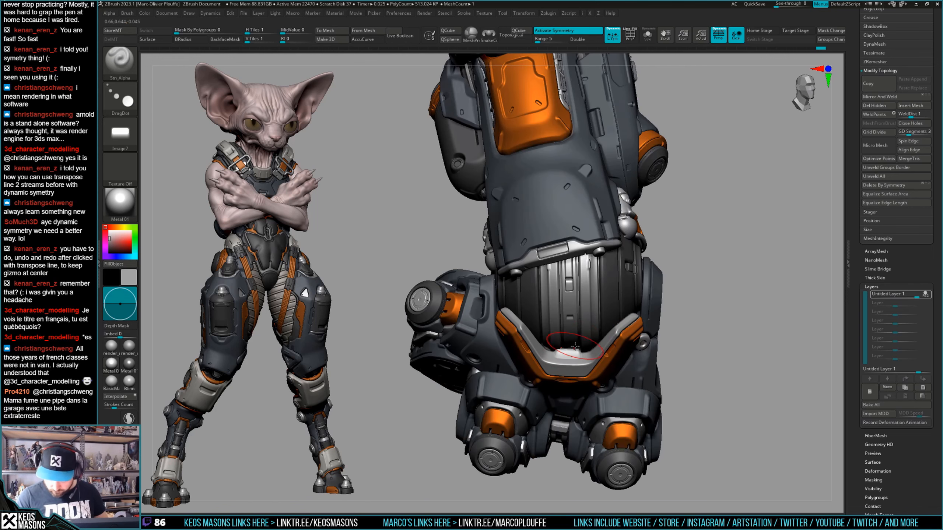
# Try stamping a rectangular notch into the centre of the grey lip's upper edge.
pyautogui.press('space')
pyautogui.click(575, 350)
pyautogui.hotkey('alt', 's')
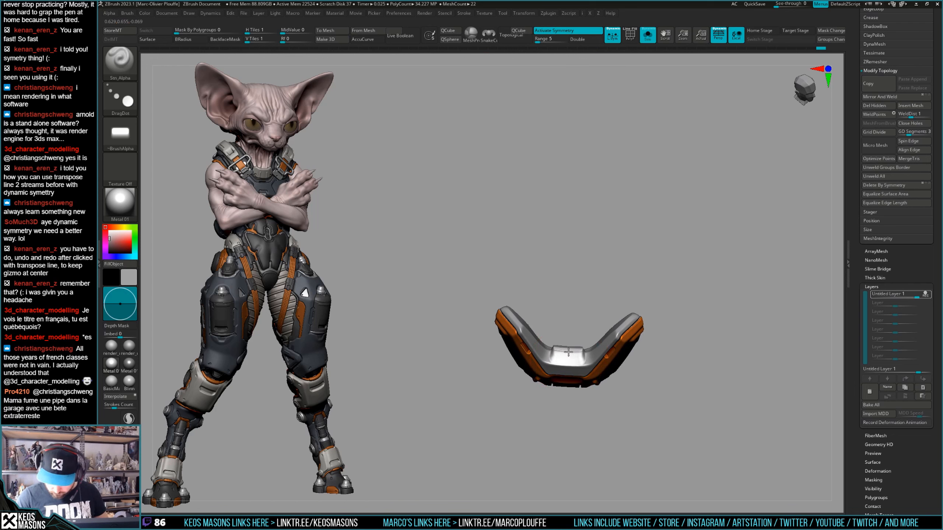
pyautogui.moveTo(570, 344); pyautogui.dragTo(686, 270, button='right')
pyautogui.hotkey('alt', 's')
# Stamp a small rectangular recess into the centre of the orange front face just below the grey lip.
pyautogui.press('space')
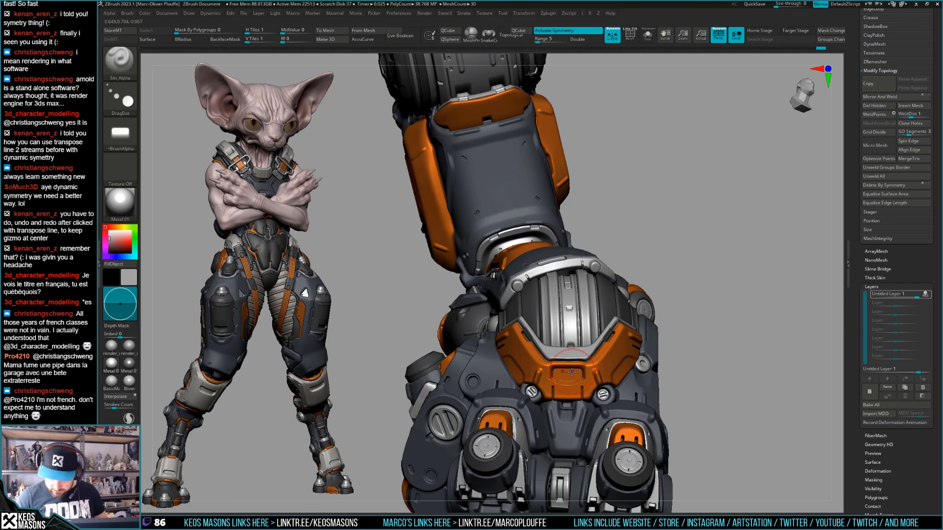
pyautogui.keyDown('shift'); pyautogui.moveTo(555, 384); pyautogui.dragTo(577, 384); pyautogui.keyUp('shift')
pyautogui.moveTo(574, 379)
pyautogui.mouseDown(button='right')
pyautogui.moveTo(618, 323)
pyautogui.moveTo(735, 267)
pyautogui.moveTo(733, 303)
pyautogui.moveTo(732, 261)
pyautogui.moveTo(730, 284)
pyautogui.mouseUp(button='right')
pyautogui.press('ctrl')
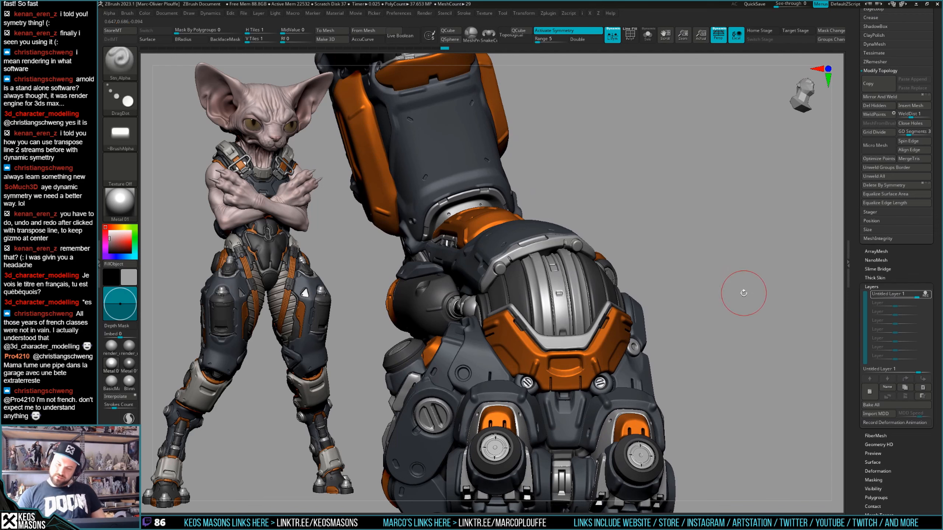
pyautogui.moveTo(729, 301)
pyautogui.mouseDown(button='right')
pyautogui.moveTo(564, 348)
pyautogui.moveTo(768, 274)
pyautogui.mouseUp(button='right')
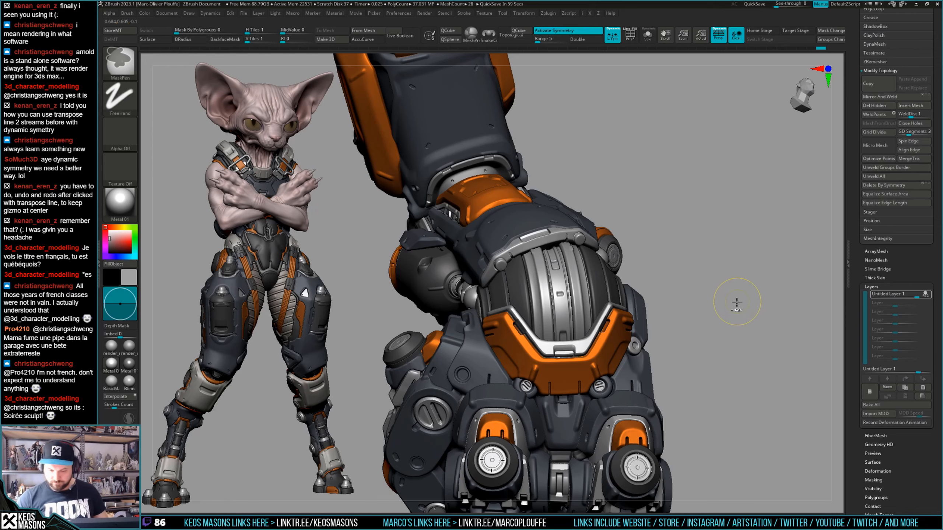
# Enable BackfaceMask, stamp a rectangular notch at the centre of the grey lip's upper edge and restore the whole arm.
pyautogui.moveTo(730, 301); pyautogui.dragTo(686, 318, button='right')
pyautogui.hotkey('alt', 's')
pyautogui.moveTo(563, 332); pyautogui.dragTo(568, 335, button='right')
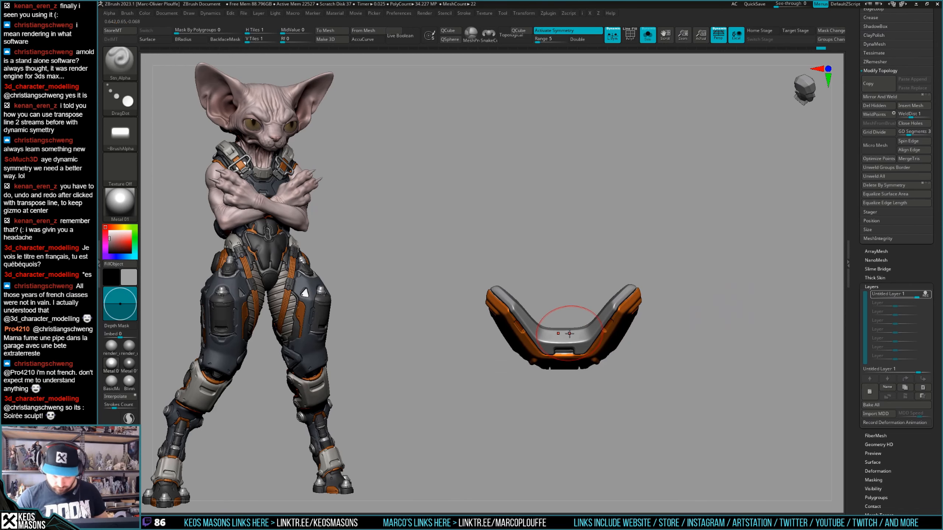
pyautogui.hotkey('alt', 'b')
pyautogui.moveTo(564, 337); pyautogui.dragTo(563, 329)
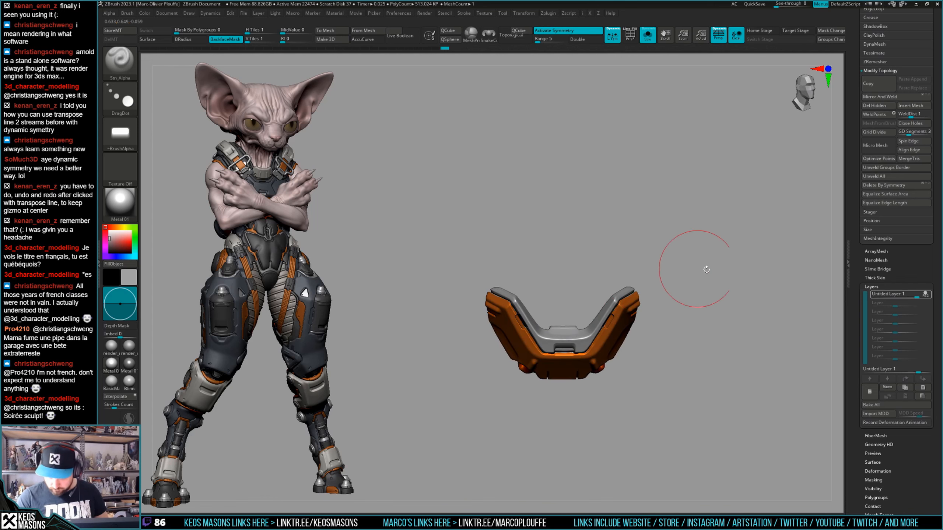
pyautogui.hotkey('alt', 's')
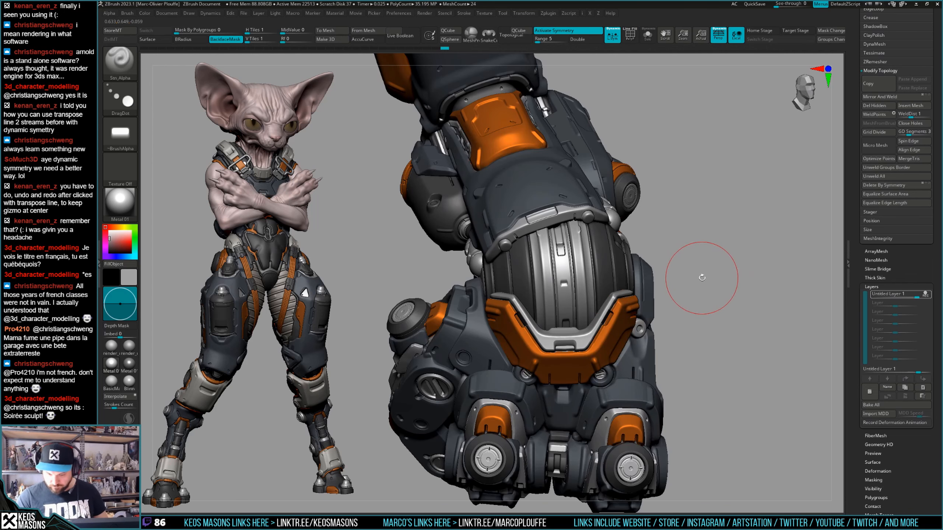
pyautogui.moveTo(724, 285); pyautogui.dragTo(716, 336)
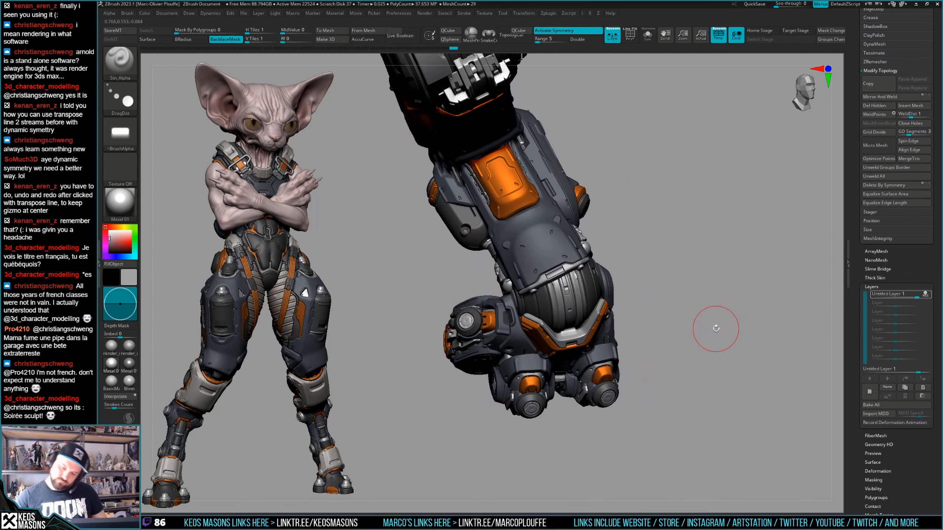
# Load the round Alpha 13 into the alpha stamping brush and bring the upper end of the grey lip into view.
pyautogui.keyDown('ctrl'); pyautogui.moveTo(583, 315); pyautogui.dragTo(591, 341, button='right'); pyautogui.keyUp('ctrl')
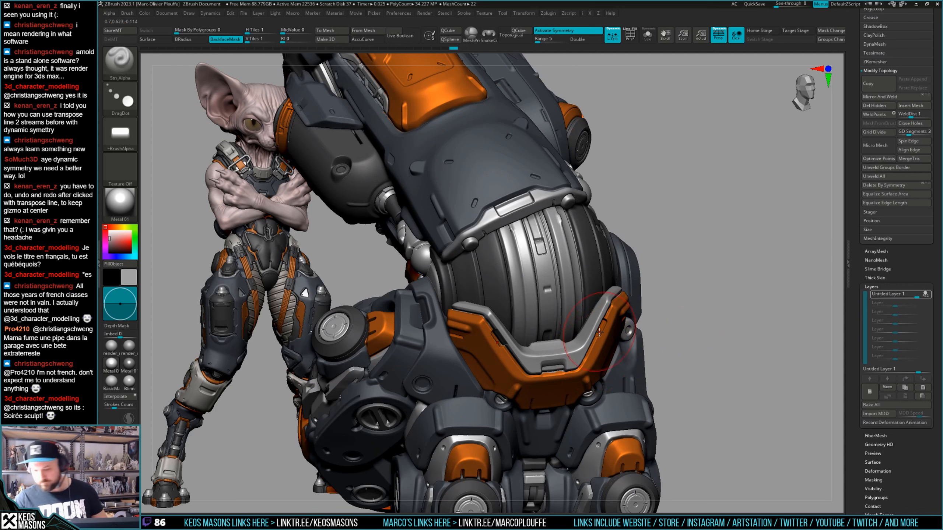
pyautogui.press('space')
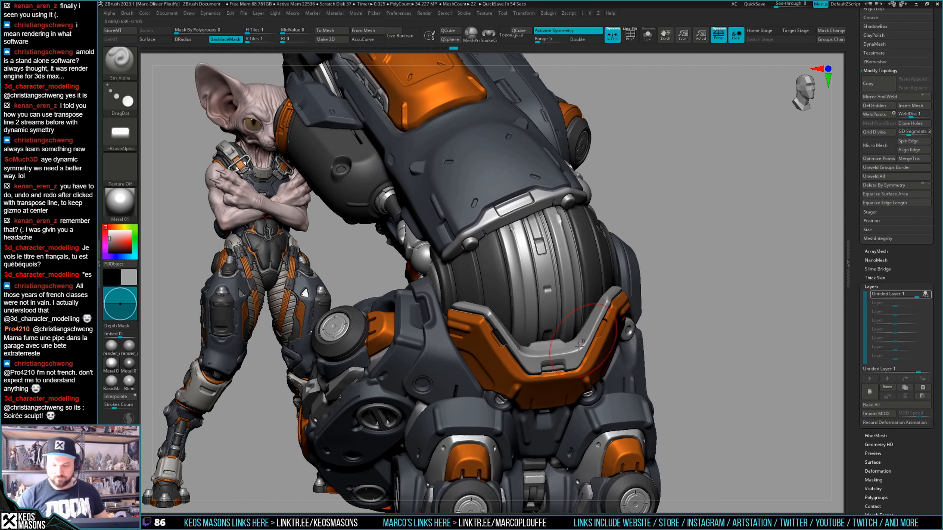
pyautogui.moveTo(790, 146)
pyautogui.mouseDown()
pyautogui.moveTo(732, 149)
pyautogui.moveTo(743, 149)
pyautogui.mouseUp()
pyautogui.press('space')
pyautogui.moveTo(791, 193); pyautogui.dragTo(777, 260)
pyautogui.press('space')
pyautogui.press('a')
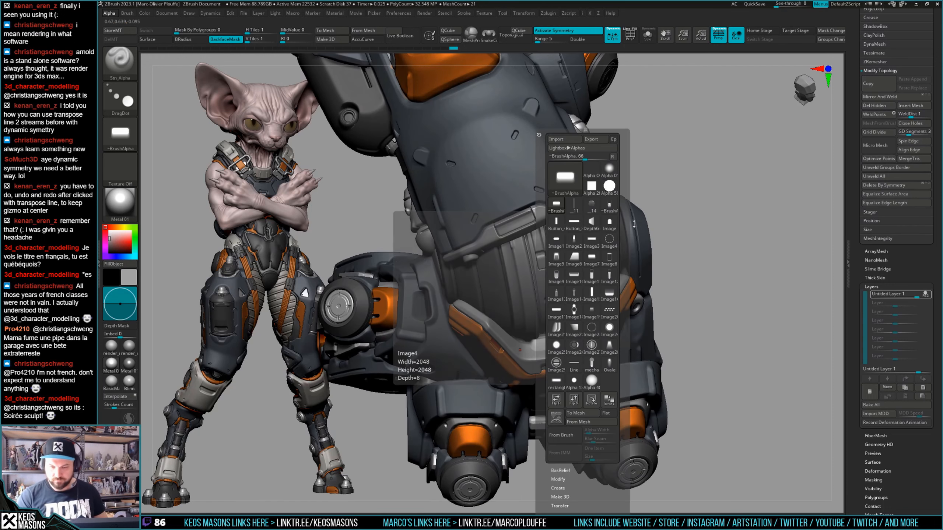
pyautogui.press('space')
pyautogui.press('a')
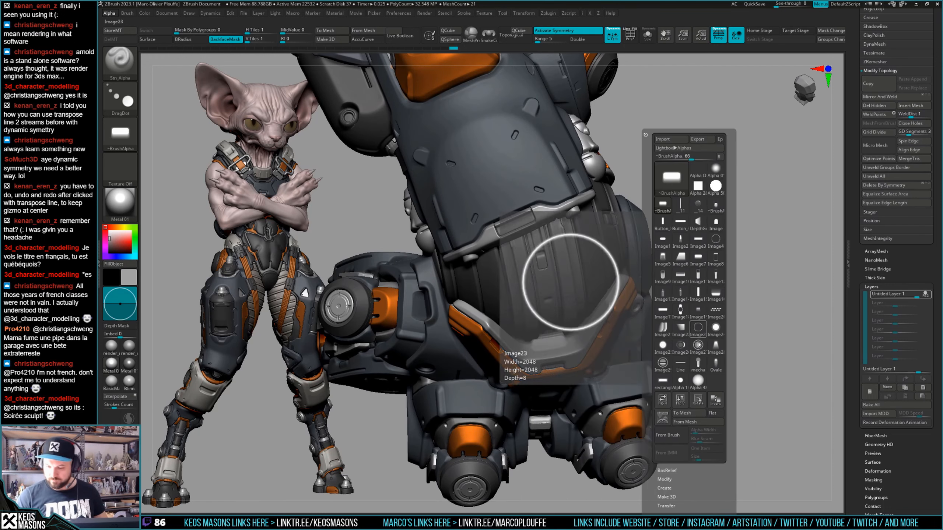
pyautogui.click(680, 382)
pyautogui.moveTo(750, 276); pyautogui.dragTo(795, 273)
# Set the draw size to about 38 and Z Intensity to 53, and stamp small round dents on the ends of the grey lip.
pyautogui.press('space')
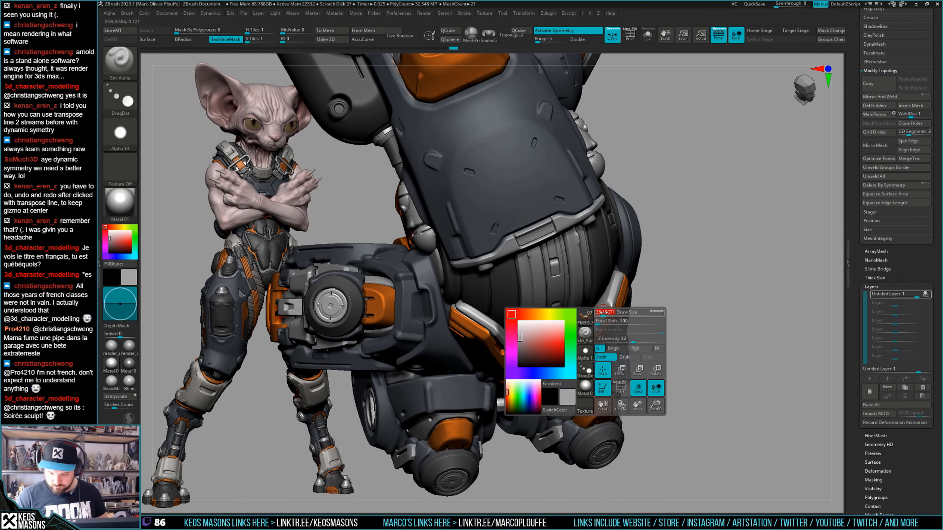
pyautogui.press('space')
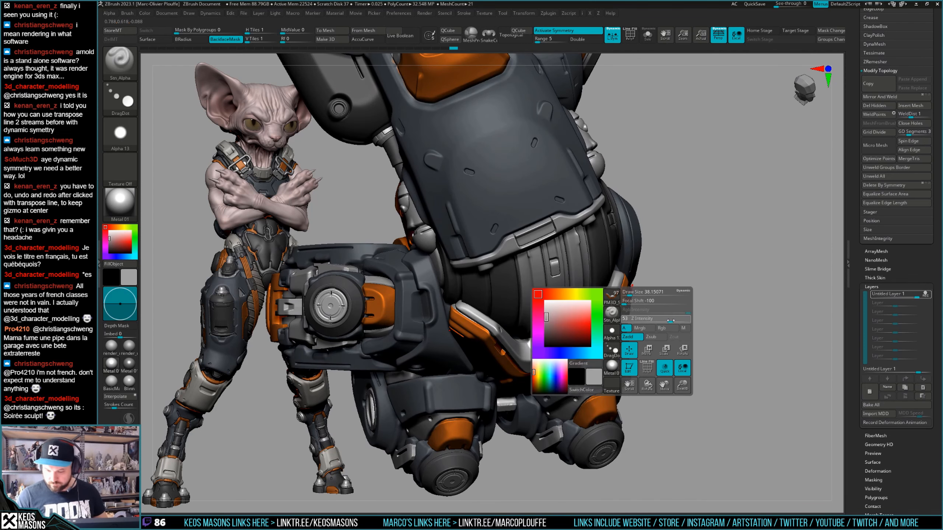
pyautogui.moveTo(659, 302); pyautogui.dragTo(611, 303)
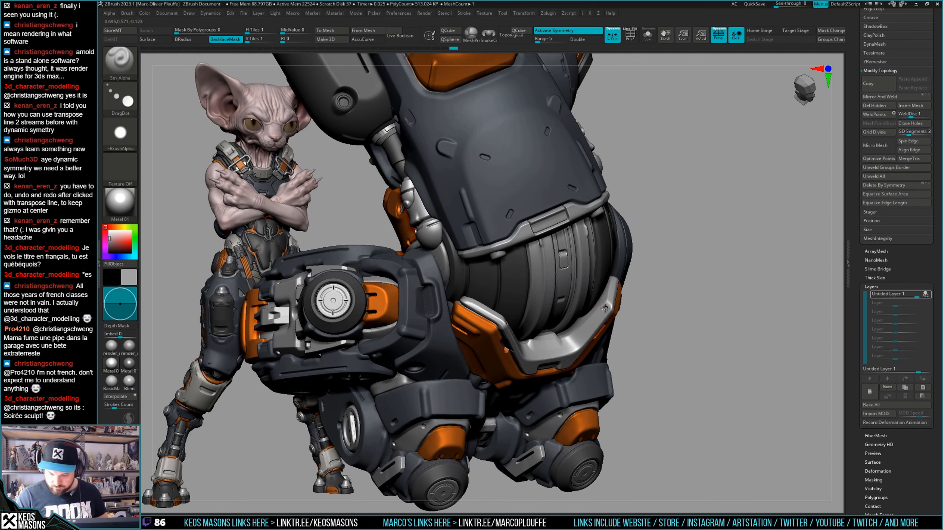
pyautogui.moveTo(595, 322)
pyautogui.mouseDown(button='right')
pyautogui.moveTo(566, 323)
pyautogui.moveTo(580, 309)
pyautogui.mouseUp(button='right')
pyautogui.click(571, 346)
pyautogui.moveTo(601, 344); pyautogui.dragTo(590, 313, button='right')
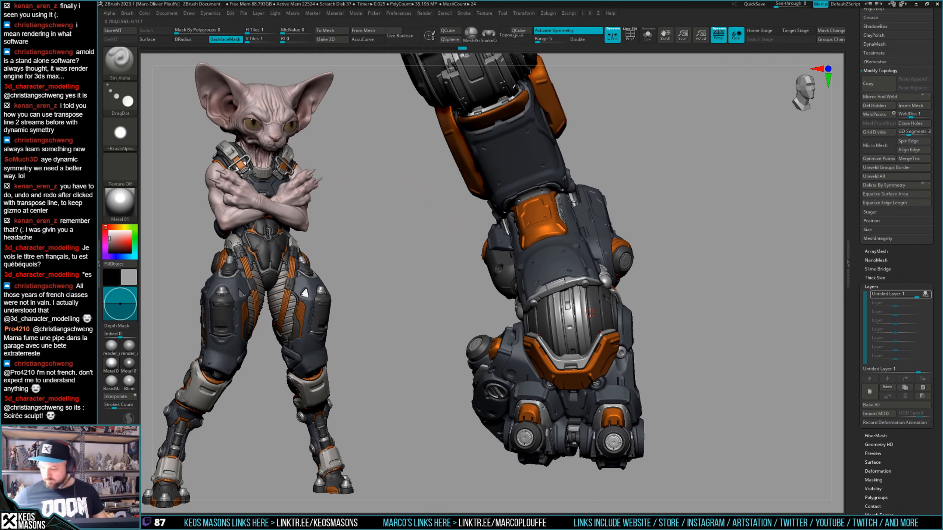
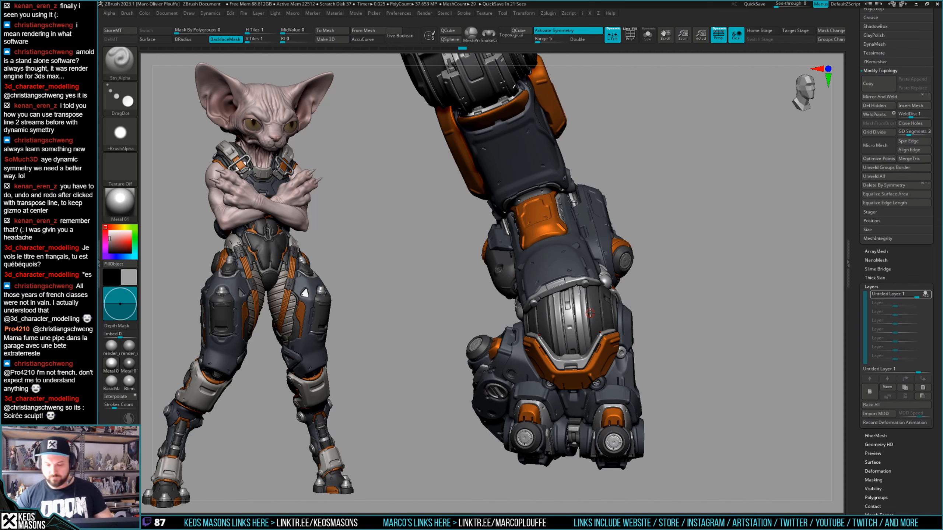
# Add a second sculpting layer to the orange knuckle guard and pick the Move brush.
pyautogui.moveTo(590, 313)
pyautogui.mouseDown(button='right')
pyautogui.moveTo(690, 280)
pyautogui.moveTo(690, 328)
pyautogui.moveTo(684, 293)
pyautogui.moveTo(691, 314)
pyautogui.moveTo(693, 297)
pyautogui.moveTo(696, 342)
pyautogui.moveTo(692, 318)
pyautogui.moveTo(735, 308)
pyautogui.moveTo(772, 282)
pyautogui.mouseUp(button='right')
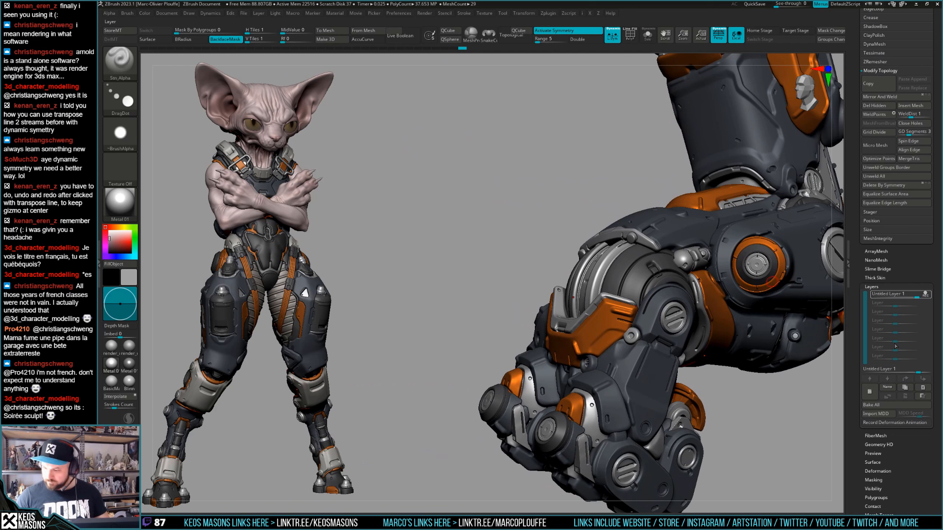
pyautogui.press('b')
pyautogui.click(638, 308)
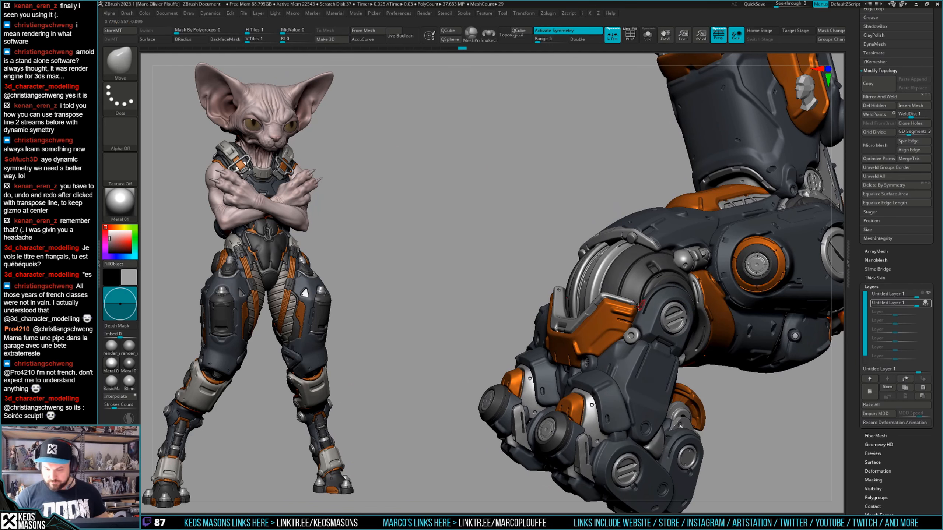
# Enable AccuCurve, try reshaping the upper corner of the guard's arm with the Move brush, and undo the last stroke.
pyautogui.press('space')
pyautogui.moveTo(651, 303); pyautogui.dragTo(642, 307, button='right')
pyautogui.rightClick(639, 306)
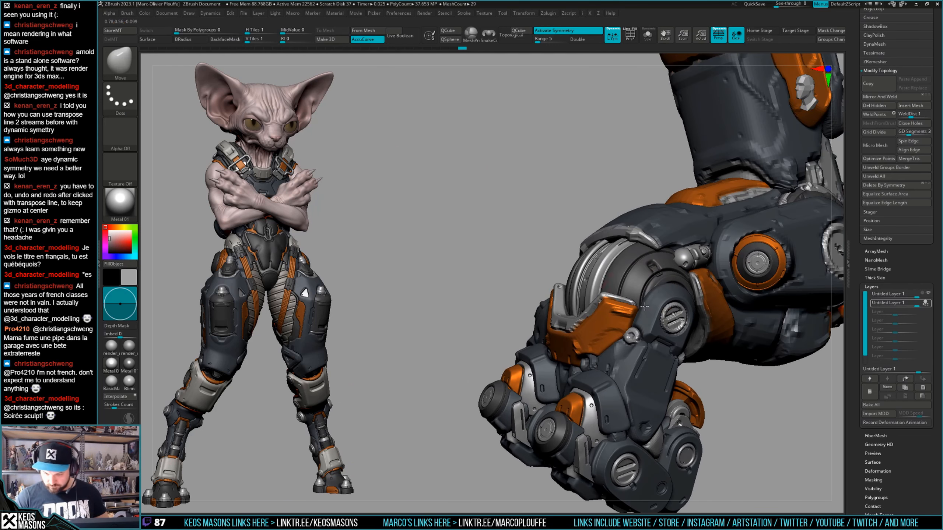
pyautogui.hotkey('ctrl', 'z')
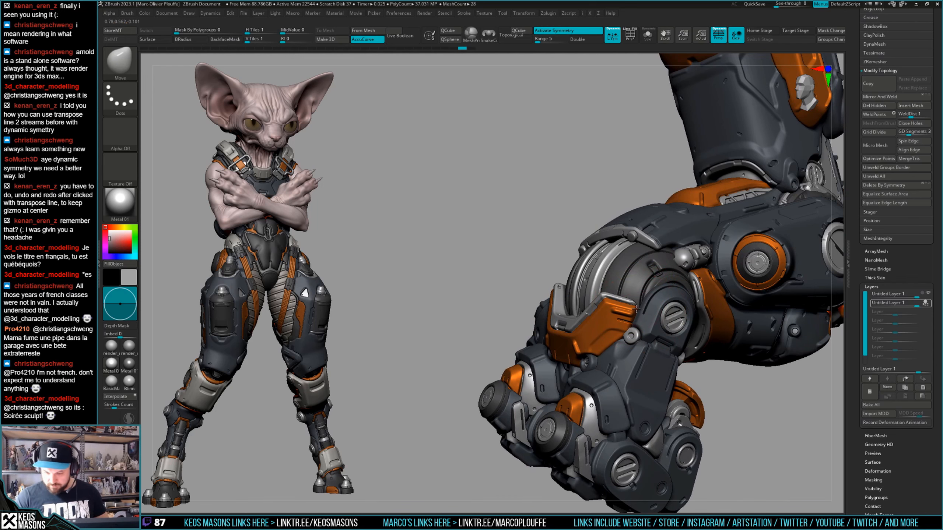
pyautogui.moveTo(641, 312); pyautogui.dragTo(643, 347, button='right')
pyautogui.rightClick(551, 333)
pyautogui.press('alt')
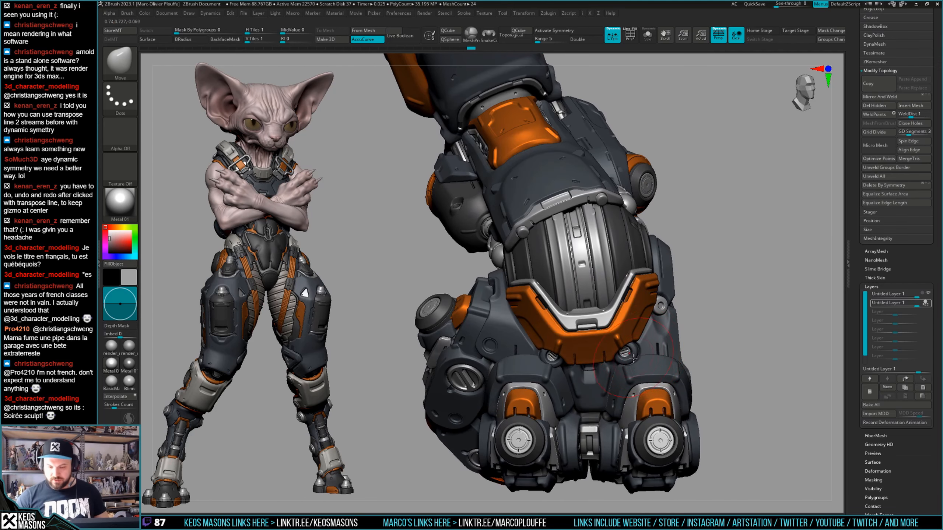
# Switch between the Orb_Cracks and Move brushes while working on the guard's outer side with symmetry turned off.
pyautogui.moveTo(637, 358); pyautogui.dragTo(672, 307, button='right')
pyautogui.press('space')
pyautogui.click(700, 272)
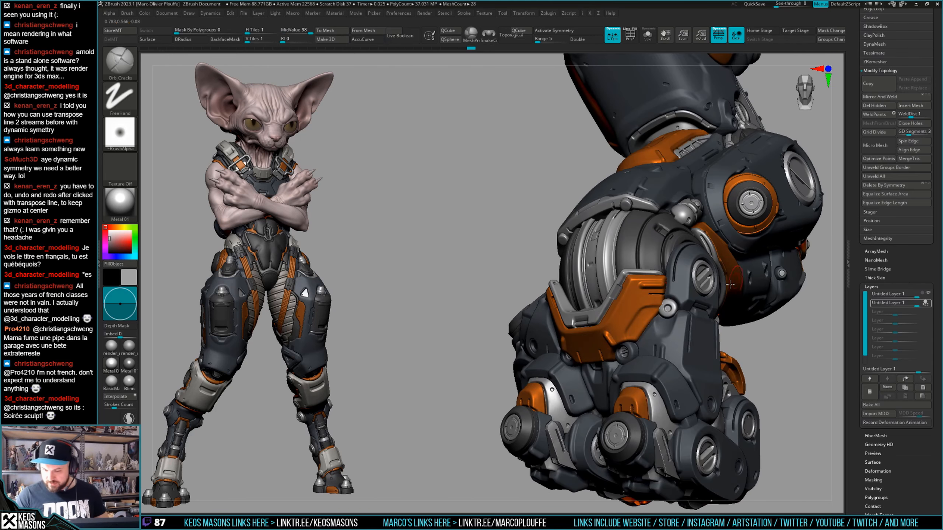
pyautogui.moveTo(702, 277); pyautogui.dragTo(690, 309, button='right')
pyautogui.press('space')
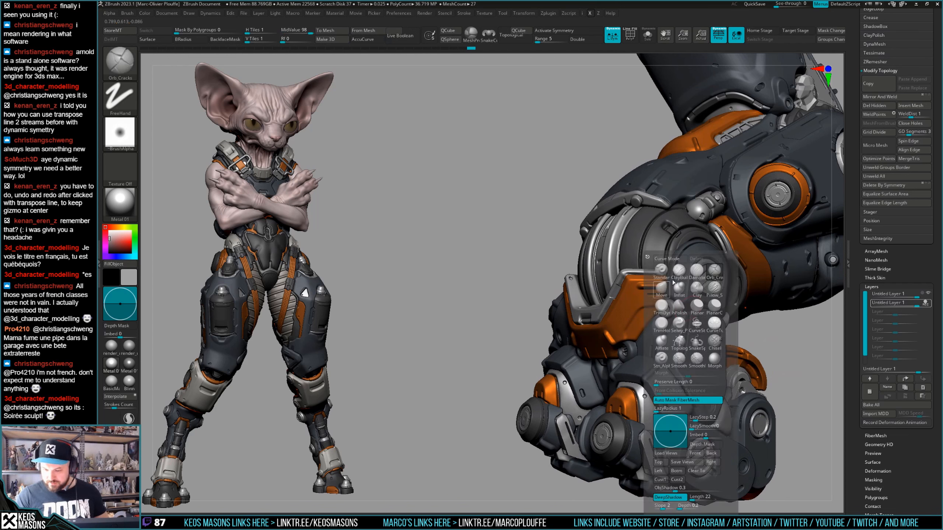
pyautogui.click(665, 287)
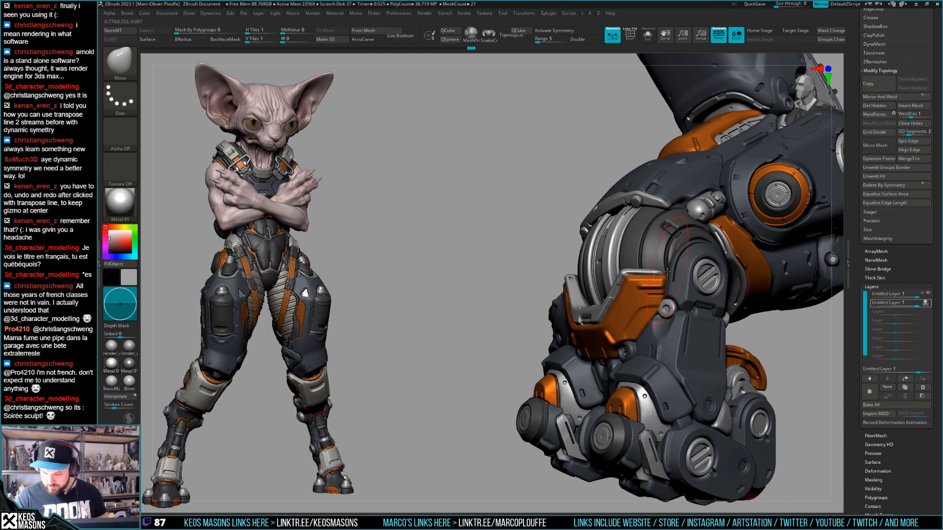
pyautogui.moveTo(668, 264)
pyautogui.mouseDown(button='right')
pyautogui.moveTo(689, 284)
pyautogui.moveTo(667, 306)
pyautogui.moveTo(644, 322)
pyautogui.moveTo(592, 328)
pyautogui.moveTo(644, 334)
pyautogui.moveTo(639, 357)
pyautogui.moveTo(613, 366)
pyautogui.mouseUp(button='right')
pyautogui.rightClick(689, 284)
pyautogui.rightClick(667, 306)
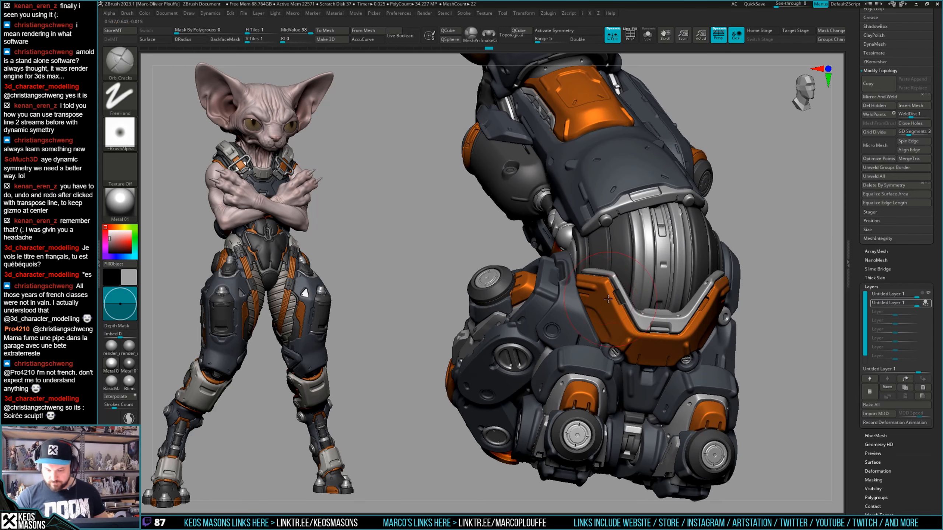
# Add a third sculpting layer and pull the tip of the guard's side arm using the Move brush with AccuCurve.
pyautogui.press('space')
pyautogui.click(612, 301)
pyautogui.click(869, 391)
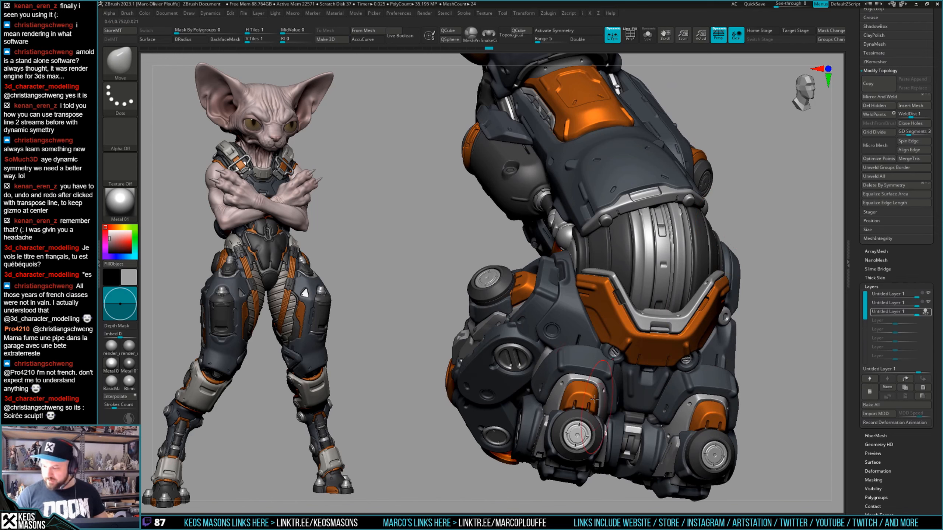
pyautogui.press('space')
pyautogui.moveTo(568, 275); pyautogui.dragTo(626, 282, button='right')
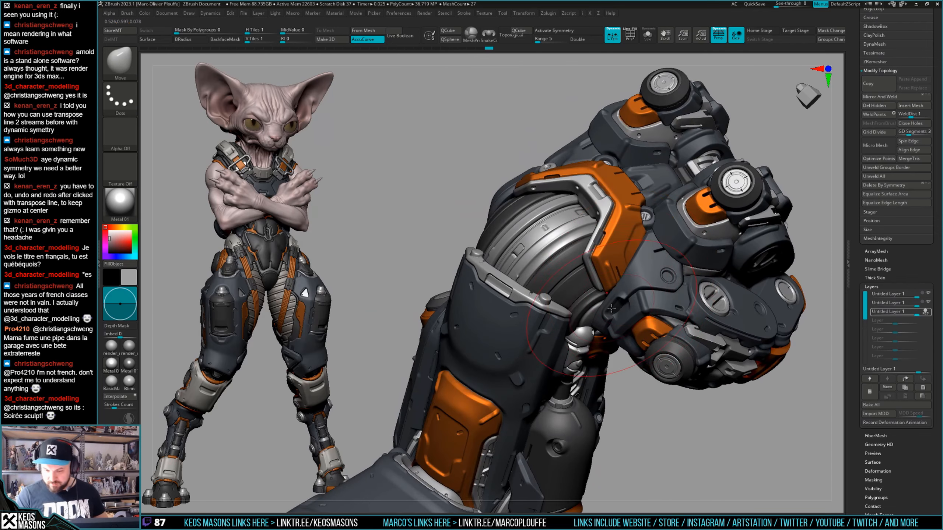
pyautogui.moveTo(615, 286); pyautogui.dragTo(610, 293)
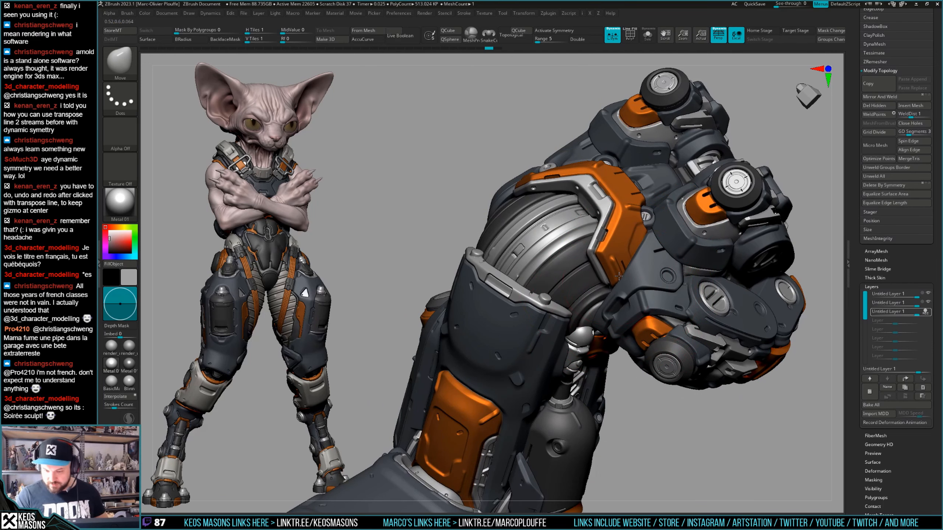
pyautogui.moveTo(613, 298); pyautogui.dragTo(595, 291, button='right')
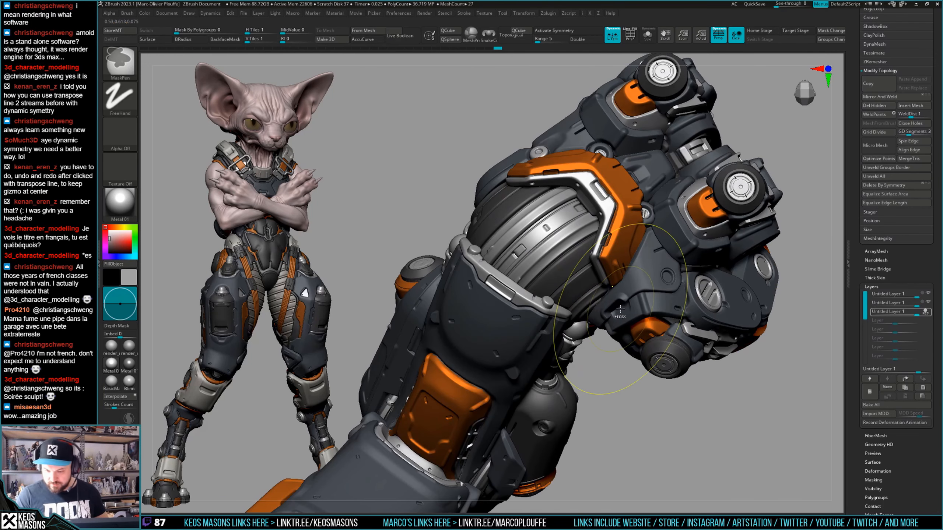
# Store a morph target for the guard and keep reshaping its side arm's tip with the Move brush.
pyautogui.click(127, 31)
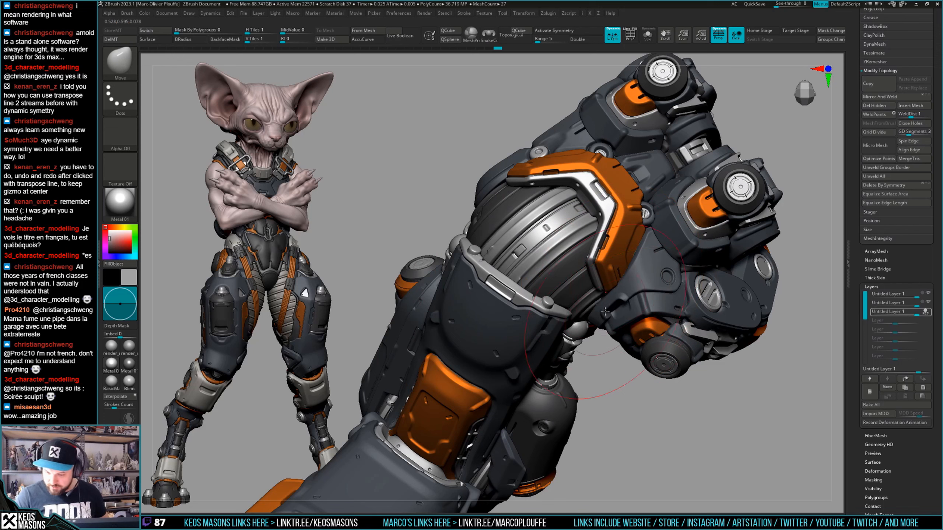
pyautogui.moveTo(620, 297); pyautogui.dragTo(616, 298)
pyautogui.moveTo(616, 298)
pyautogui.mouseDown(button='right')
pyautogui.moveTo(589, 333)
pyautogui.moveTo(613, 285)
pyautogui.mouseUp(button='right')
pyautogui.rightClick(589, 334)
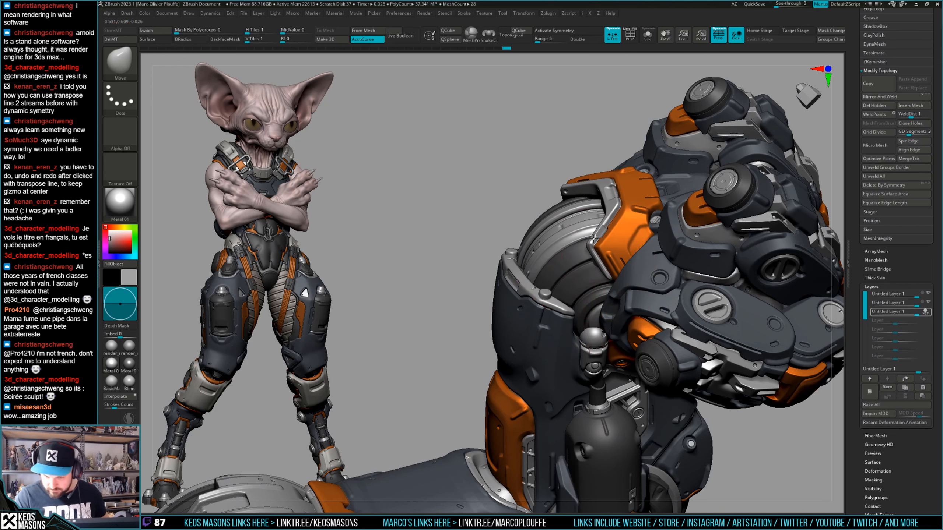
pyautogui.press('space')
pyautogui.moveTo(617, 285); pyautogui.dragTo(610, 286)
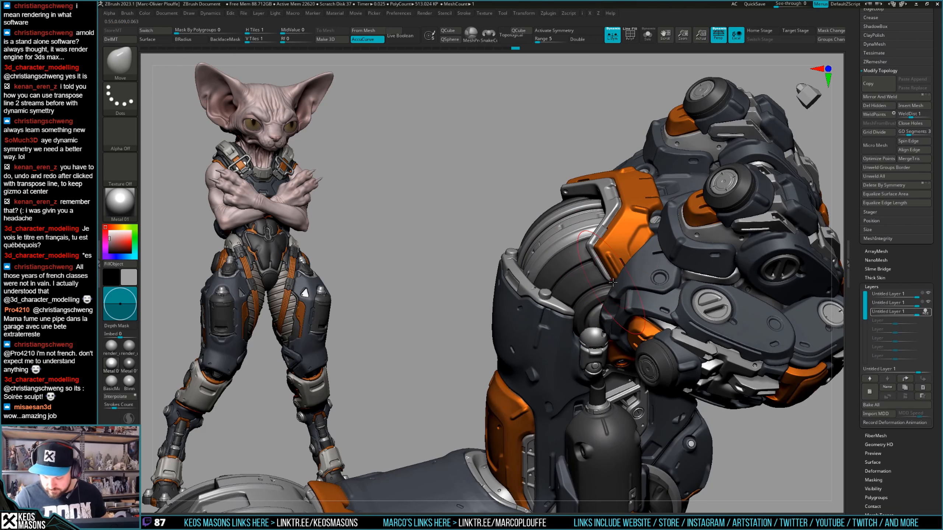
pyautogui.moveTo(613, 282); pyautogui.dragTo(635, 282, button='right')
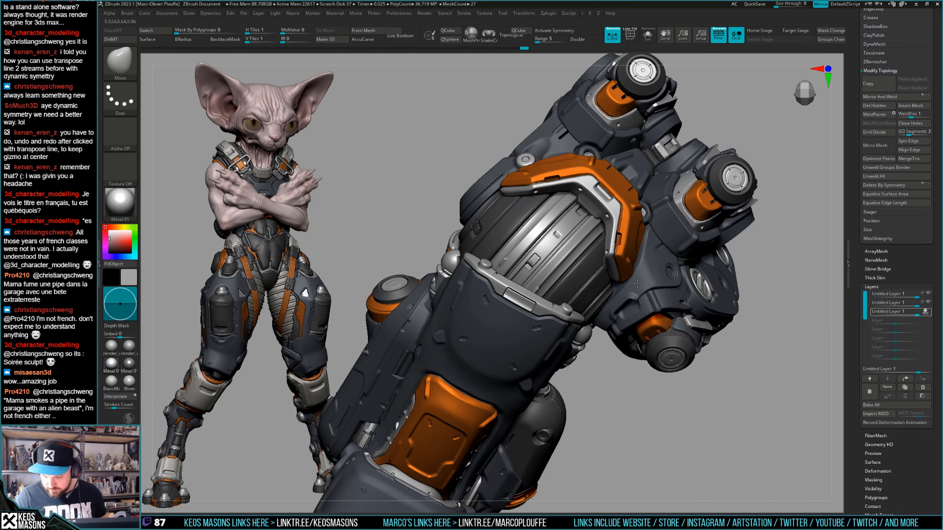
# Pick the Morph brush, partly restore the guard's side arm towards its stored shape and compare with the earlier strokes.
pyautogui.moveTo(636, 296)
pyautogui.mouseDown(button='right')
pyautogui.moveTo(610, 269)
pyautogui.moveTo(683, 289)
pyautogui.moveTo(691, 320)
pyautogui.mouseUp(button='right')
pyautogui.press('space')
pyautogui.click(693, 360)
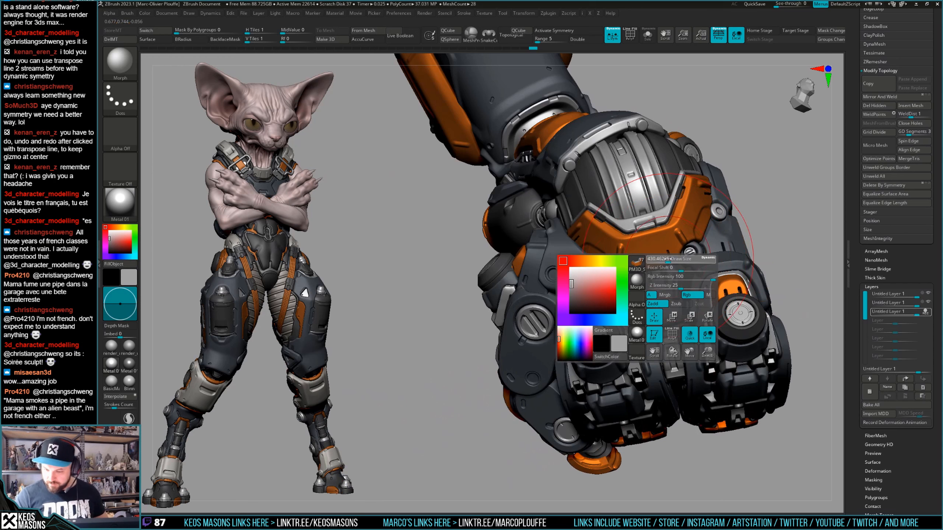
pyautogui.moveTo(648, 273)
pyautogui.mouseDown()
pyautogui.moveTo(644, 284)
pyautogui.moveTo(653, 277)
pyautogui.moveTo(605, 288)
pyautogui.mouseUp()
pyautogui.hotkey('ctrl', 'z')
pyautogui.hotkey('ctrl', 'z')
pyautogui.hotkey('ctrl', 'z')
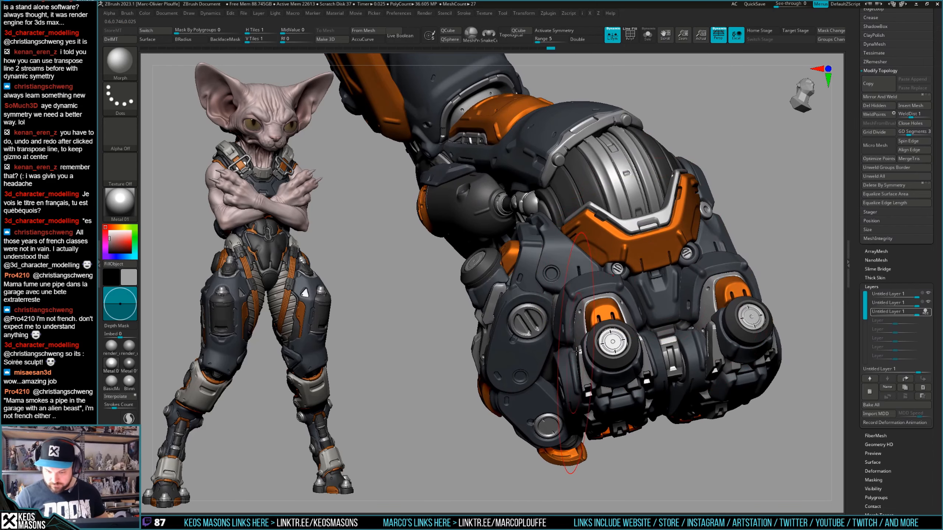
pyautogui.hotkey('ctrl', 'z')
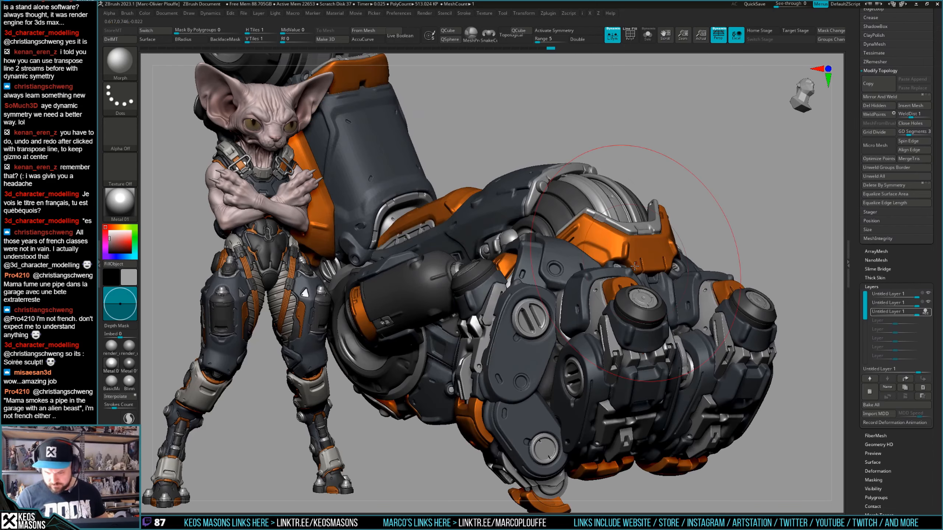
pyautogui.hotkey('ctrl', 'z')
pyautogui.hotkey('ctrl', 'z')
pyautogui.hotkey('ctrl', 'z')
pyautogui.hotkey('ctrl', 'z')
pyautogui.hotkey('ctrl', 'z')
pyautogui.hotkey('ctrl', 'z')
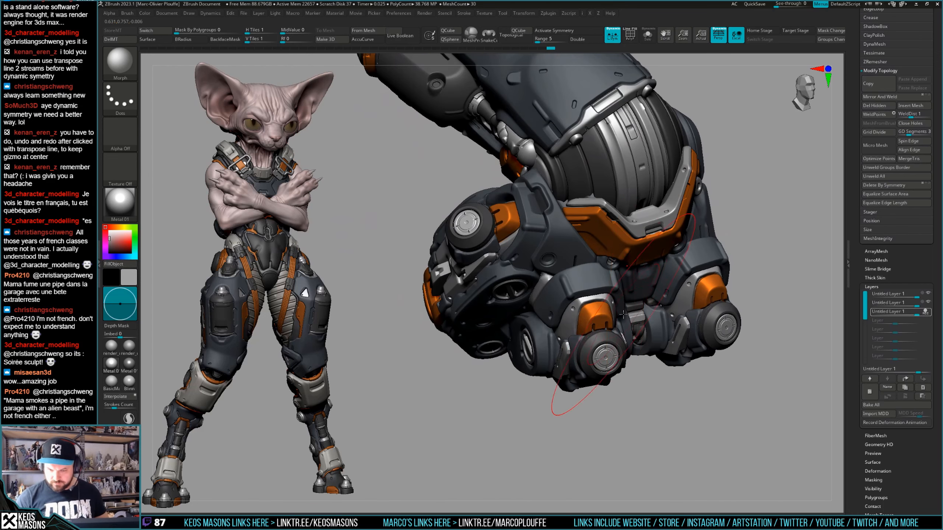
# Pick the Orb_Cracks brush and make the dark hand shell behind the knuckle guard the active subtool.
pyautogui.moveTo(610, 316); pyautogui.dragTo(607, 335, button='right')
pyautogui.press('space')
pyautogui.hotkey('ctrl', 'space')
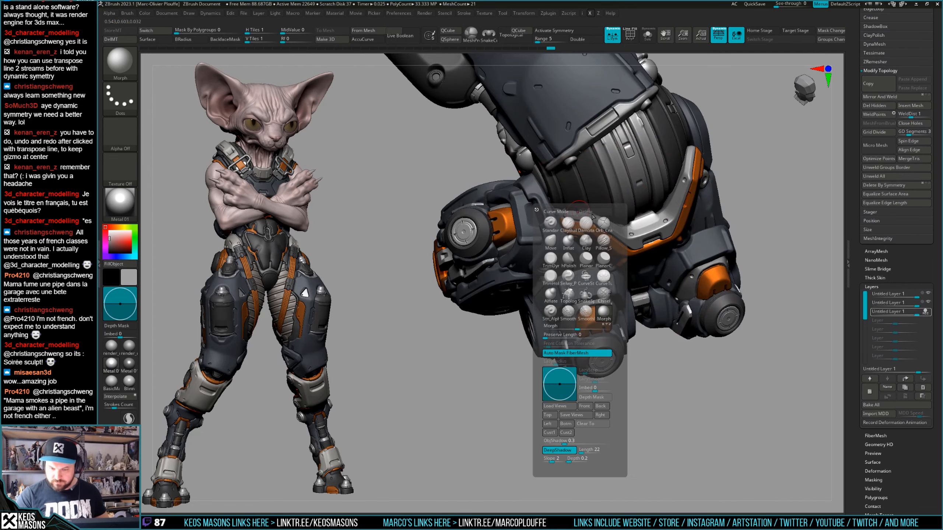
pyautogui.click(593, 241)
pyautogui.keyDown('alt'); pyautogui.click(560, 212); pyautogui.keyUp('alt')
# Inspect the dark hand shell in isolation and show the surrounding arm parts as transparent ghosts.
pyautogui.keyDown('alt'); pyautogui.moveTo(561, 209); pyautogui.dragTo(556, 240, button='right'); pyautogui.keyUp('alt')
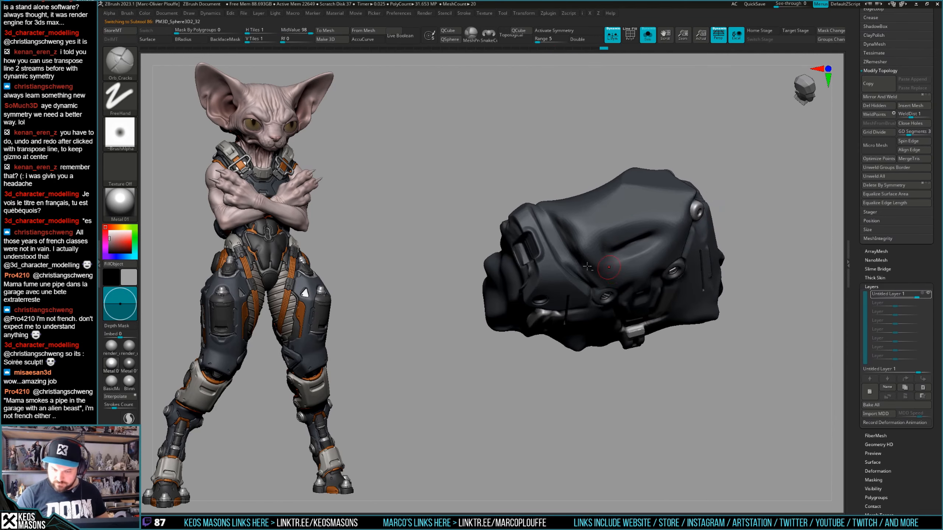
pyautogui.hotkey('shift', 't')
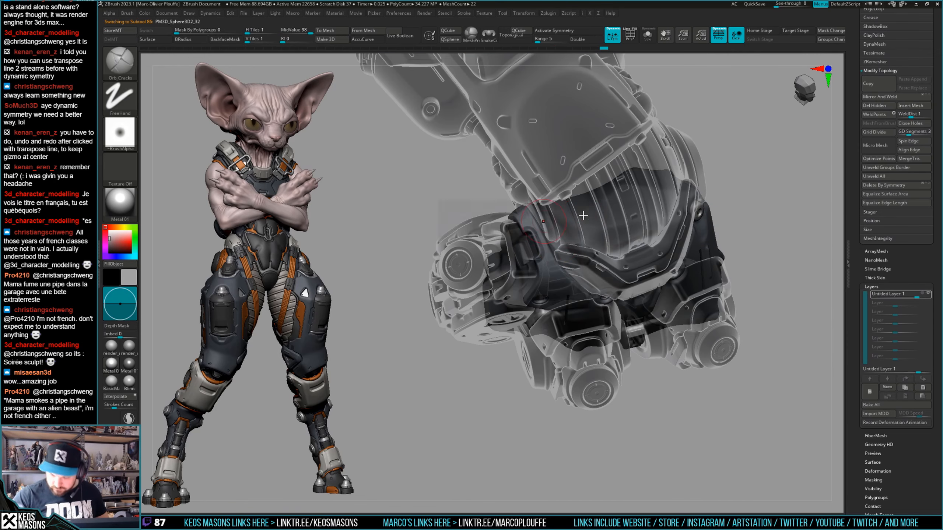
pyautogui.hotkey('shift', 't')
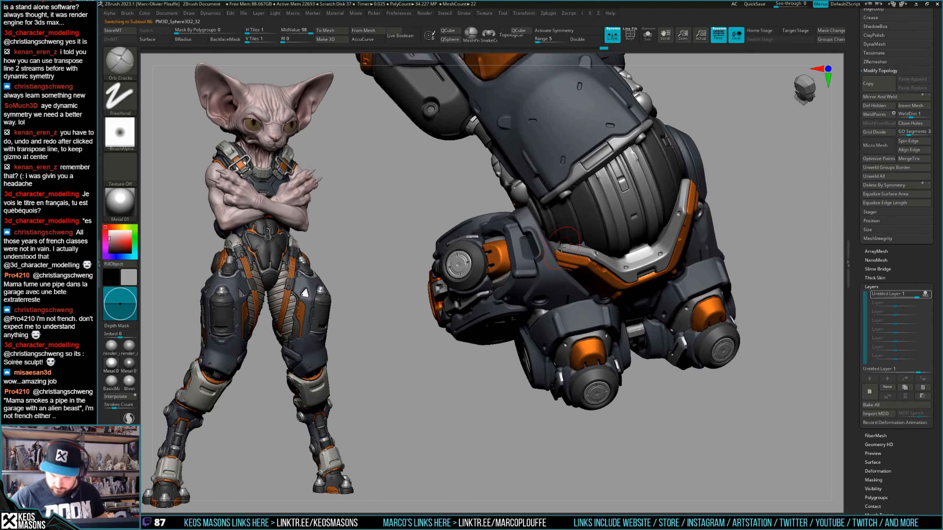
pyautogui.hotkey('shift', 't')
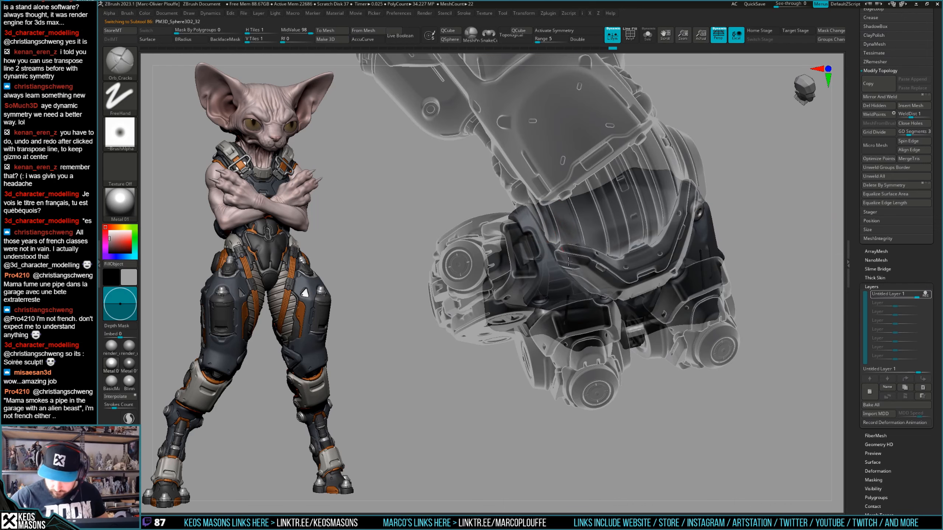
# Compare the hand shell with ghosted and solid surroundings, restore the solid display and pick the Move brush.
pyautogui.hotkey('shift', 't')
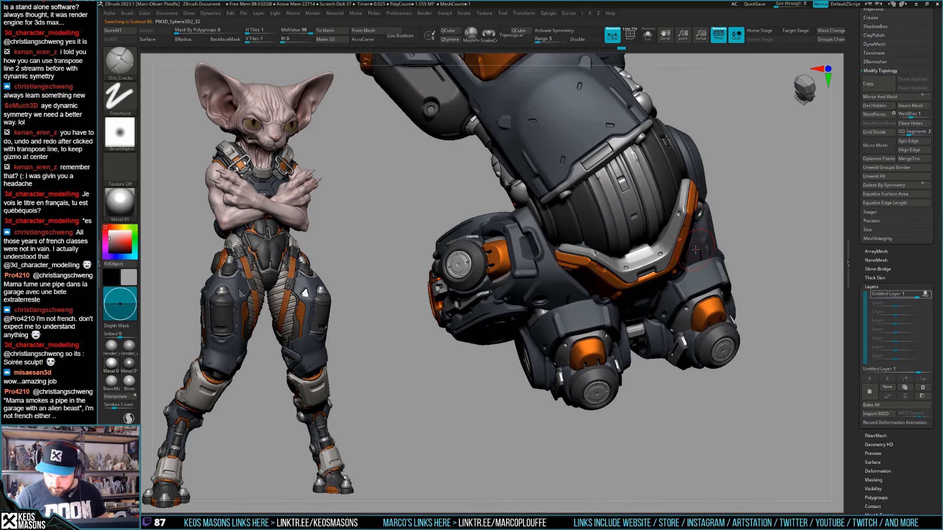
pyautogui.hotkey('shift', 't')
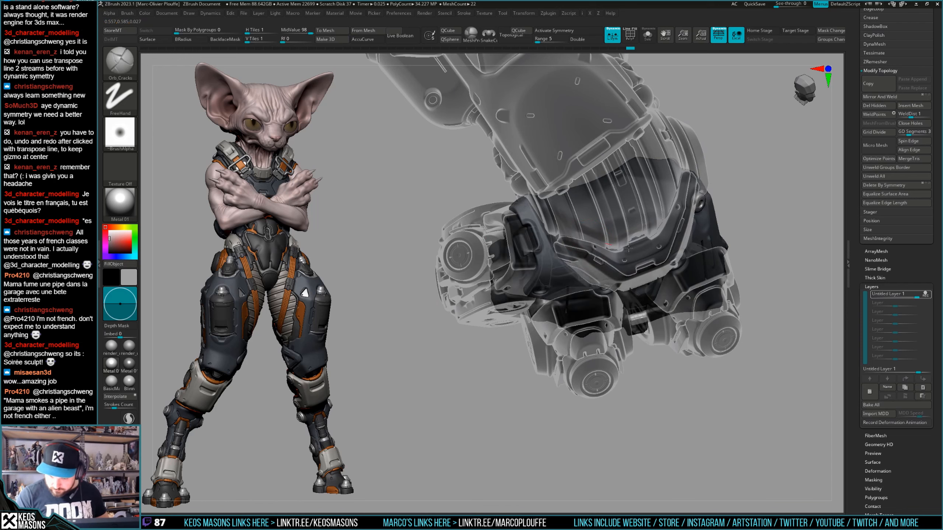
pyautogui.hotkey('shift', 't')
pyautogui.moveTo(664, 225); pyautogui.dragTo(678, 238, button='right')
pyautogui.moveTo(679, 238)
pyautogui.keyDown('ctrl'); pyautogui.mouseDown(button='right')
pyautogui.moveTo(671, 206)
pyautogui.moveTo(714, 275)
pyautogui.moveTo(701, 301)
pyautogui.moveTo(711, 301)
pyautogui.moveTo(708, 285)
pyautogui.moveTo(729, 286)
pyautogui.moveTo(728, 320)
pyautogui.moveTo(722, 315)
pyautogui.moveTo(710, 349)
pyautogui.moveTo(638, 357)
pyautogui.moveTo(623, 340)
pyautogui.moveTo(640, 349)
pyautogui.mouseUp(button='right'); pyautogui.keyUp('ctrl')
pyautogui.press('space')
pyautogui.click(720, 274)
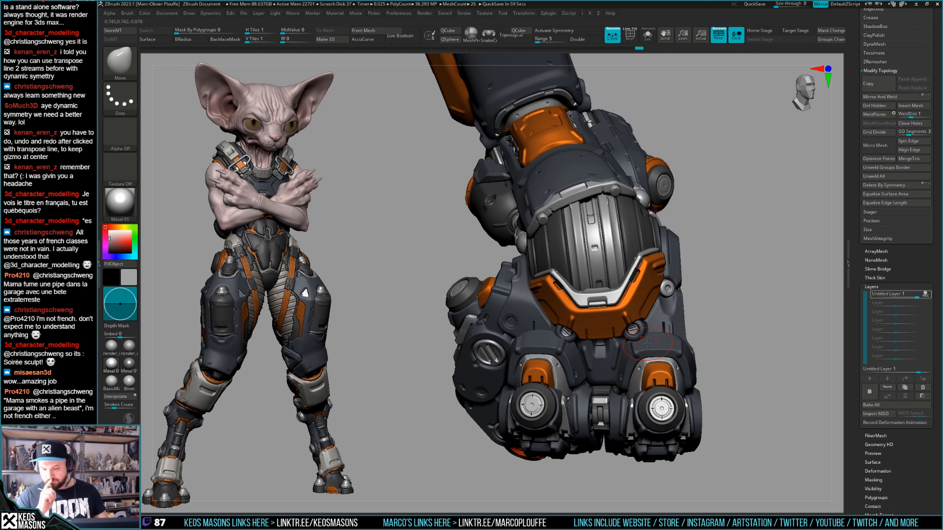
# Stop recording the hand shell's layer and make the orange knuckle guard active with the ClayBuildup brush.
pyautogui.click(928, 294)
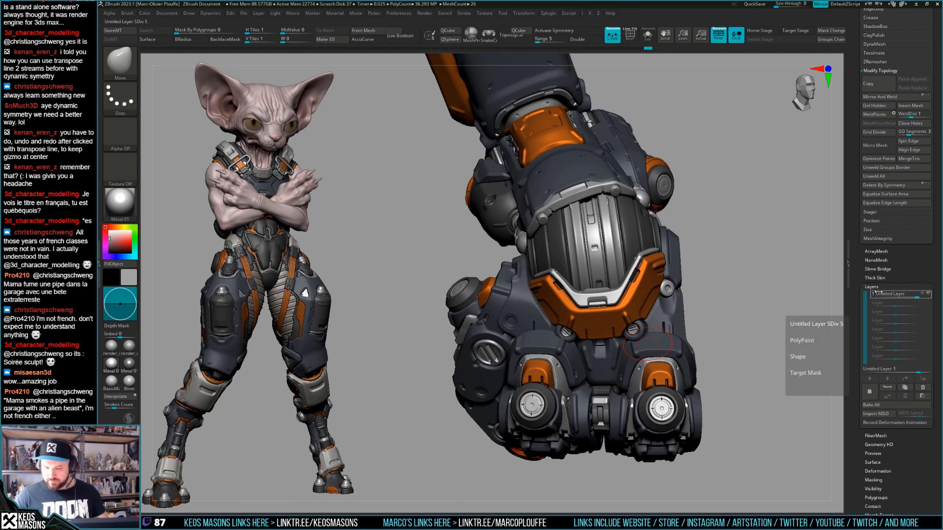
pyautogui.press('b')
pyautogui.click(709, 268)
pyautogui.press('space')
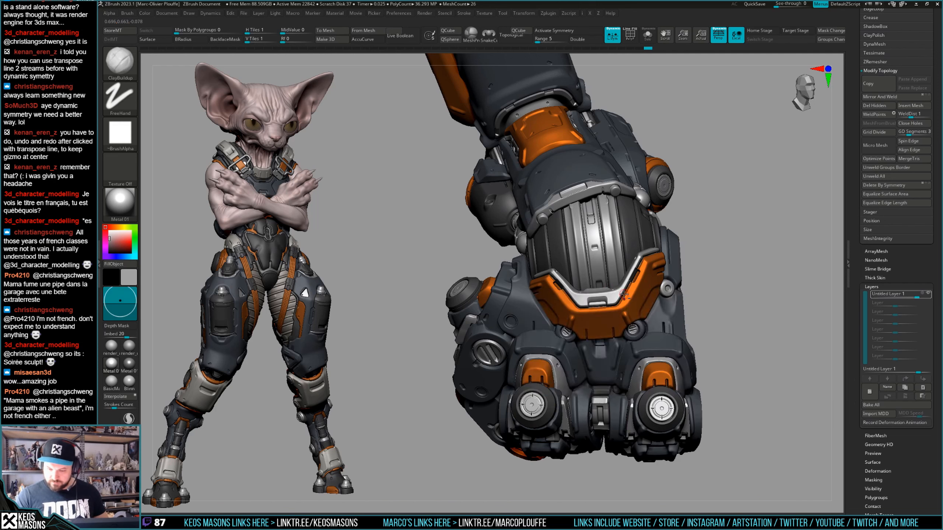
pyautogui.keyDown('alt'); pyautogui.click(623, 296); pyautogui.keyUp('alt')
pyautogui.press('space')
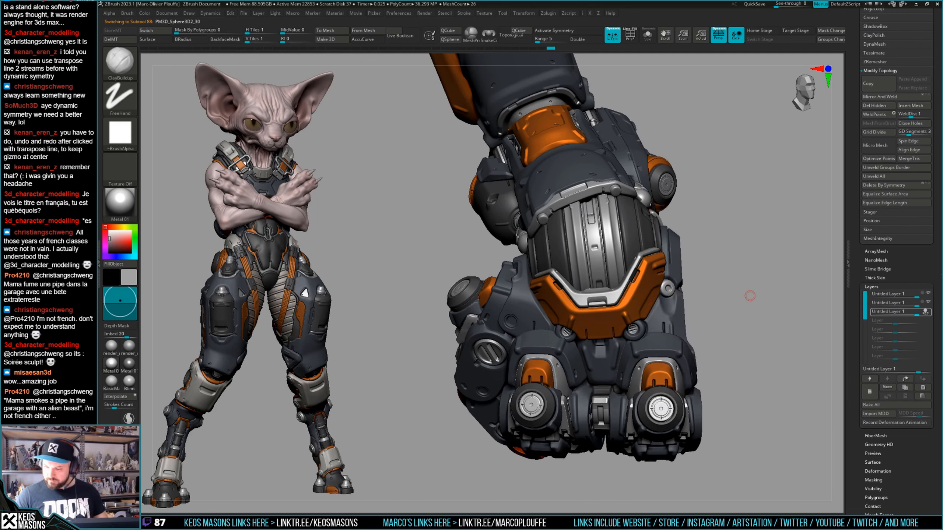
# Stop recording the knuckle guard's third layer, hide it for comparison and delete it.
pyautogui.click(928, 312)
pyautogui.click(929, 312)
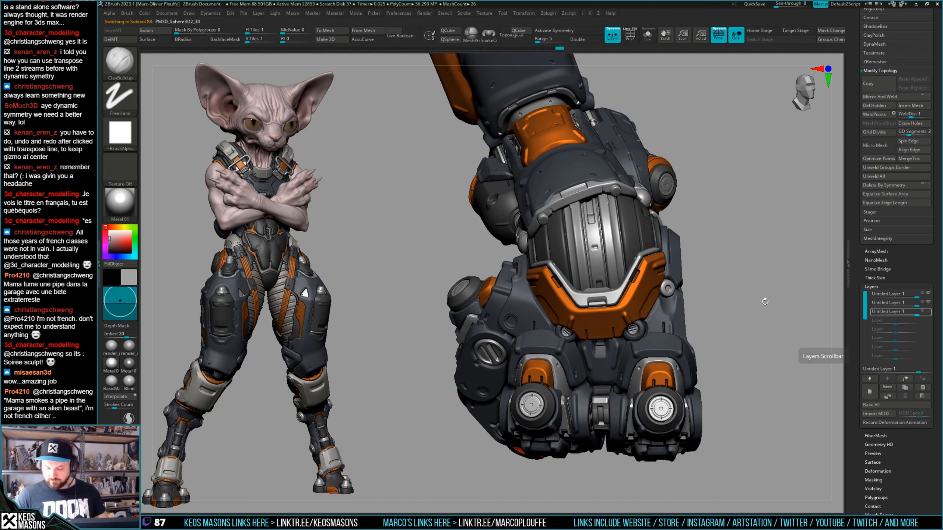
pyautogui.moveTo(764, 300); pyautogui.dragTo(745, 321)
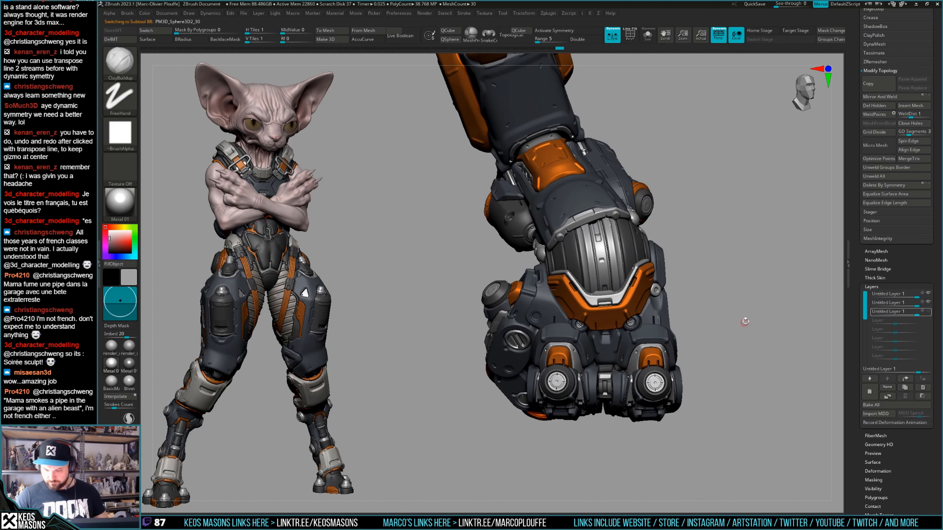
pyautogui.click(927, 388)
pyautogui.moveTo(784, 323)
pyautogui.mouseDown()
pyautogui.moveTo(763, 335)
pyautogui.moveTo(794, 332)
pyautogui.moveTo(782, 341)
pyautogui.mouseUp()
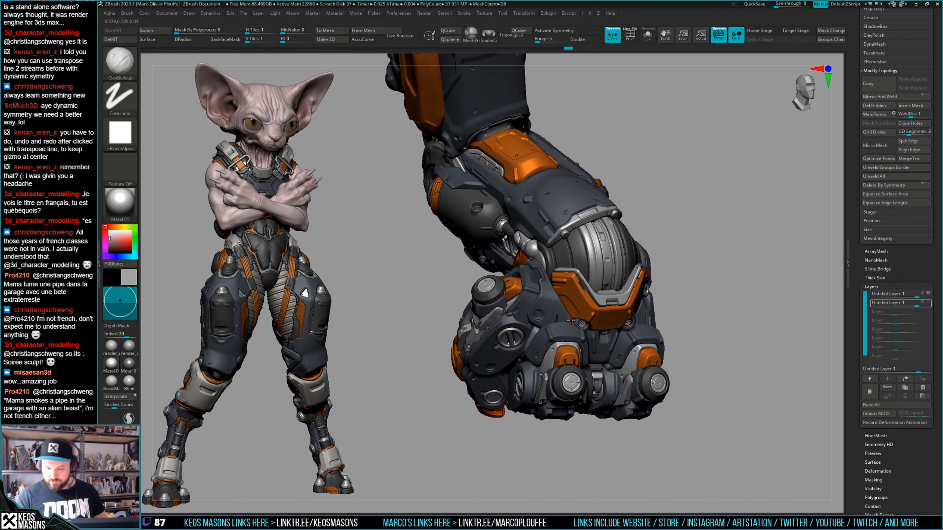
# Add a new recording layer to the orange knuckle guard and pick the Move brush.
pyautogui.keyDown('alt'); pyautogui.click(561, 309); pyautogui.keyUp('alt')
pyautogui.moveTo(561, 308); pyautogui.dragTo(614, 258)
pyautogui.keyDown('alt'); pyautogui.click(599, 251); pyautogui.keyUp('alt')
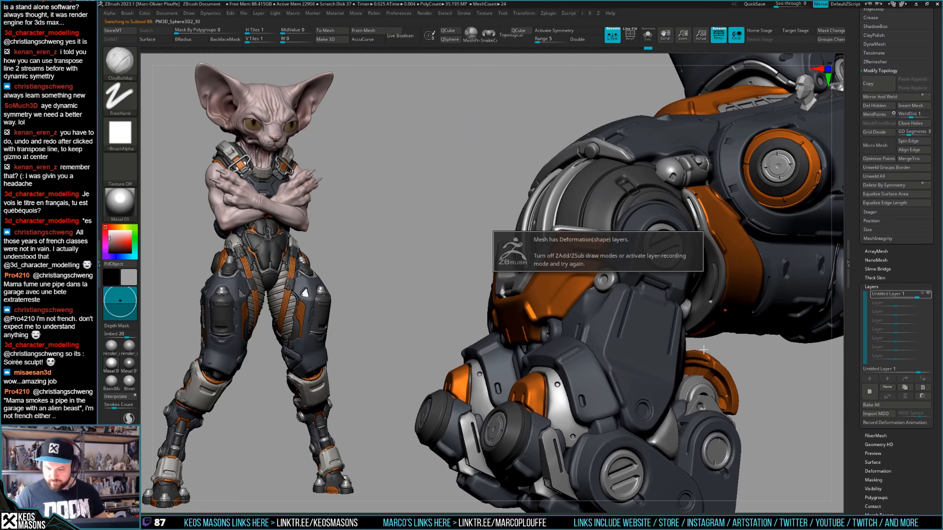
pyautogui.click(869, 392)
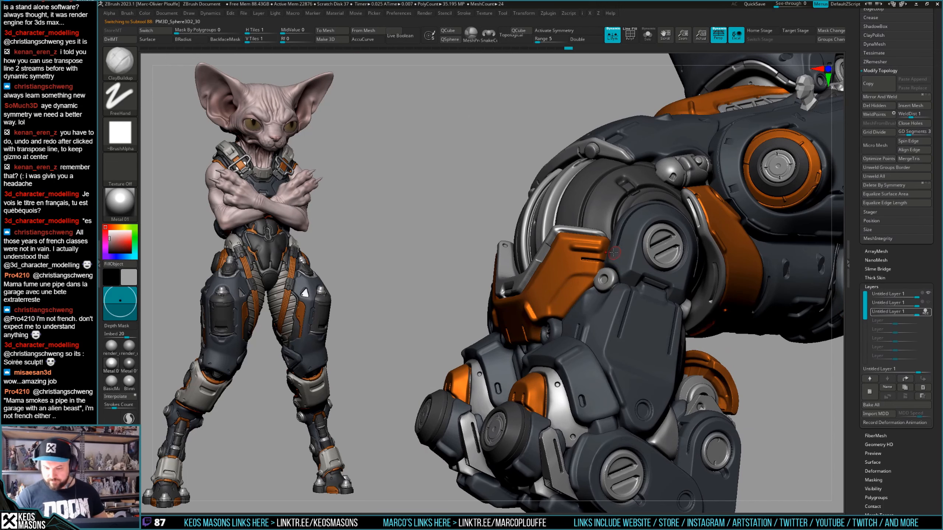
pyautogui.press('b')
pyautogui.press('m')
pyautogui.press('v')
# Activate symmetry and nudge the upper tip of the guard's side arm with the Move brush.
pyautogui.moveTo(609, 240); pyautogui.dragTo(607, 243, button='right')
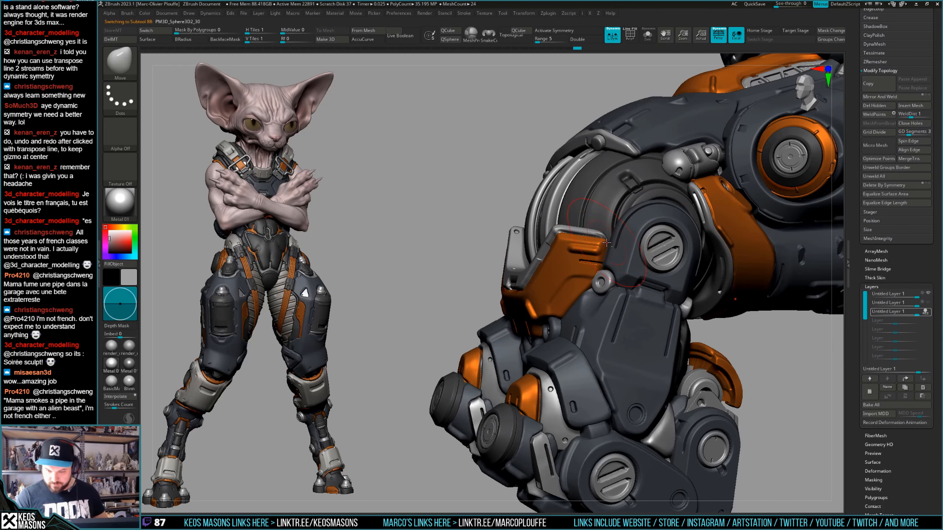
pyautogui.press('space')
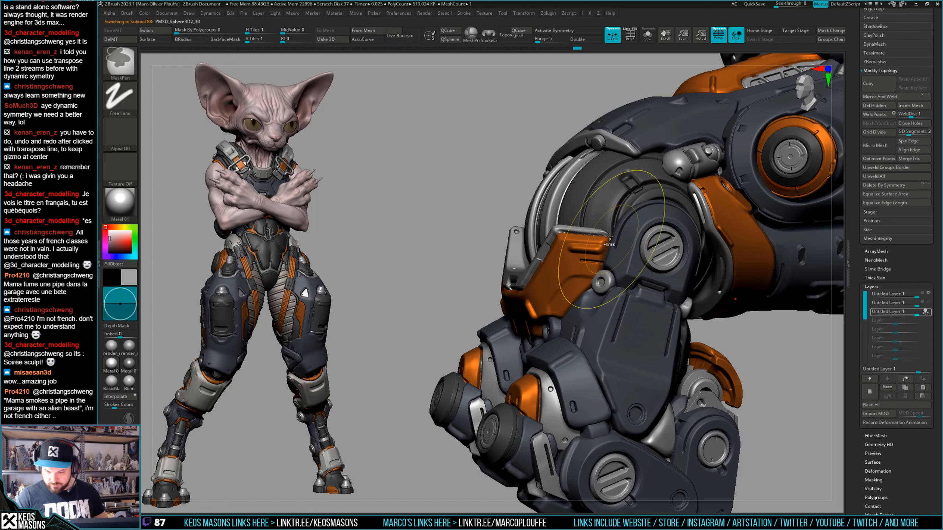
pyautogui.press('x')
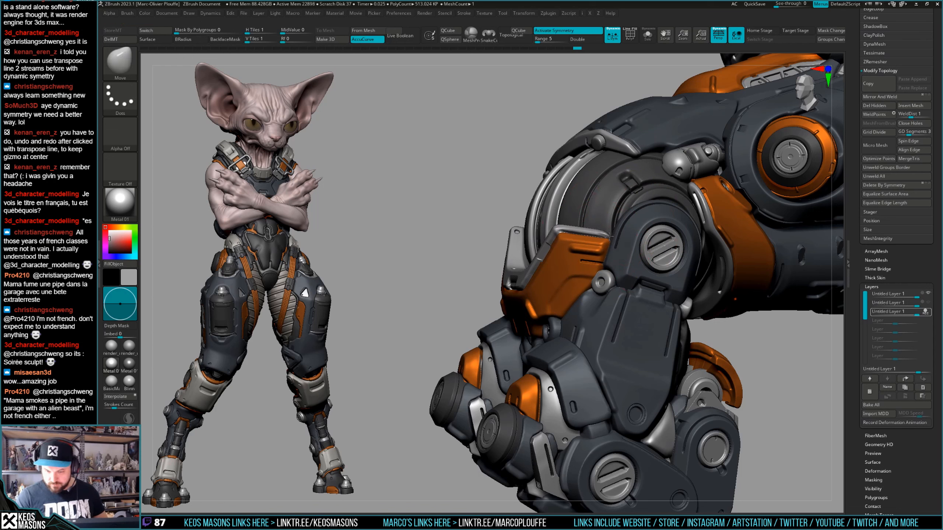
pyautogui.moveTo(609, 236); pyautogui.dragTo(607, 235)
# Check the guard's shape from the front, compare it with the third layer hidden and remove that layer.
pyautogui.press('space')
pyautogui.moveTo(559, 229)
pyautogui.mouseDown(button='right')
pyautogui.moveTo(546, 227)
pyautogui.moveTo(594, 267)
pyautogui.moveTo(671, 296)
pyautogui.moveTo(659, 301)
pyautogui.moveTo(665, 320)
pyautogui.moveTo(673, 313)
pyautogui.moveTo(669, 306)
pyautogui.moveTo(669, 327)
pyautogui.moveTo(638, 295)
pyautogui.moveTo(475, 275)
pyautogui.mouseUp(button='right')
pyautogui.press('space')
pyautogui.press('space')
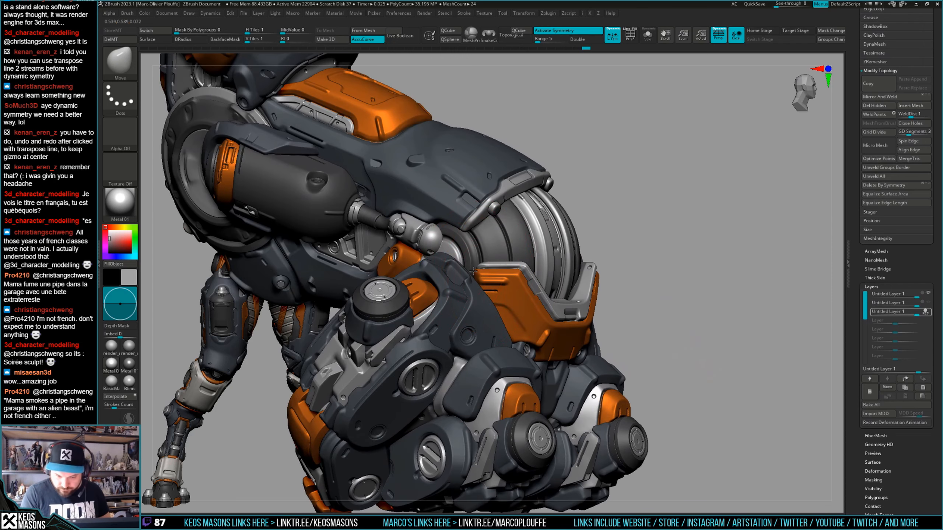
pyautogui.moveTo(705, 282)
pyautogui.mouseDown(button='right')
pyautogui.moveTo(594, 299)
pyautogui.moveTo(601, 334)
pyautogui.moveTo(685, 312)
pyautogui.moveTo(698, 330)
pyautogui.mouseUp(button='right')
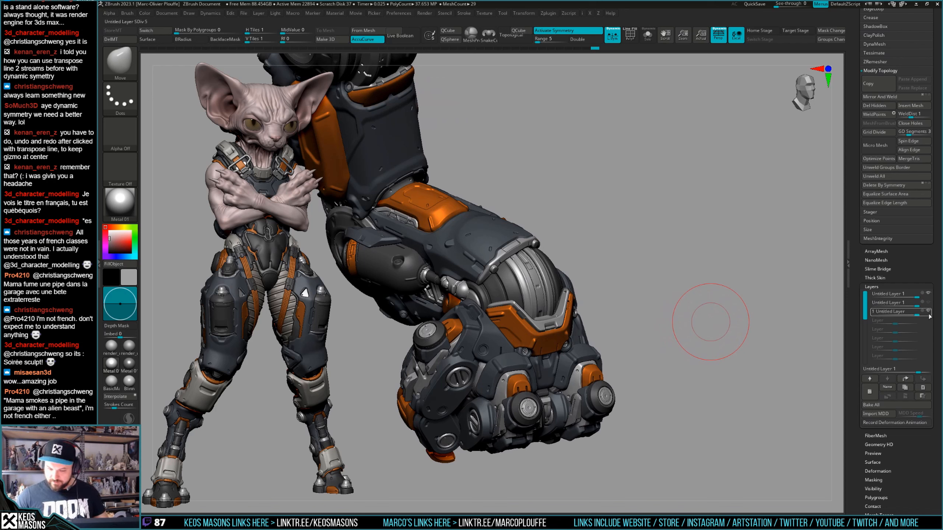
pyautogui.click(913, 303)
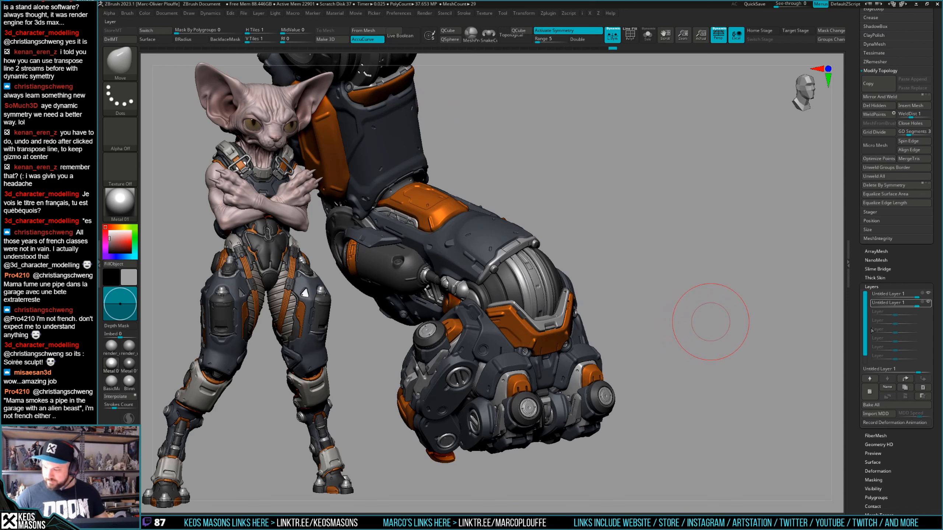
# Pick the ClayBuildup brush, delete the guard's stored morph target and adjust the brush's draw size.
pyautogui.moveTo(710, 321); pyautogui.dragTo(717, 390, button='right')
pyautogui.press('b')
pyautogui.press('c')
pyautogui.press('b')
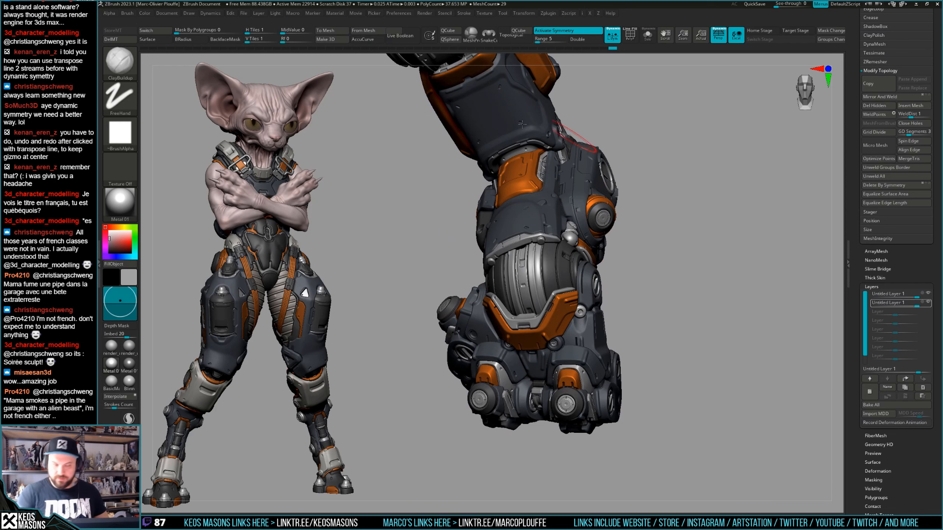
pyautogui.click(130, 42)
pyautogui.press('space')
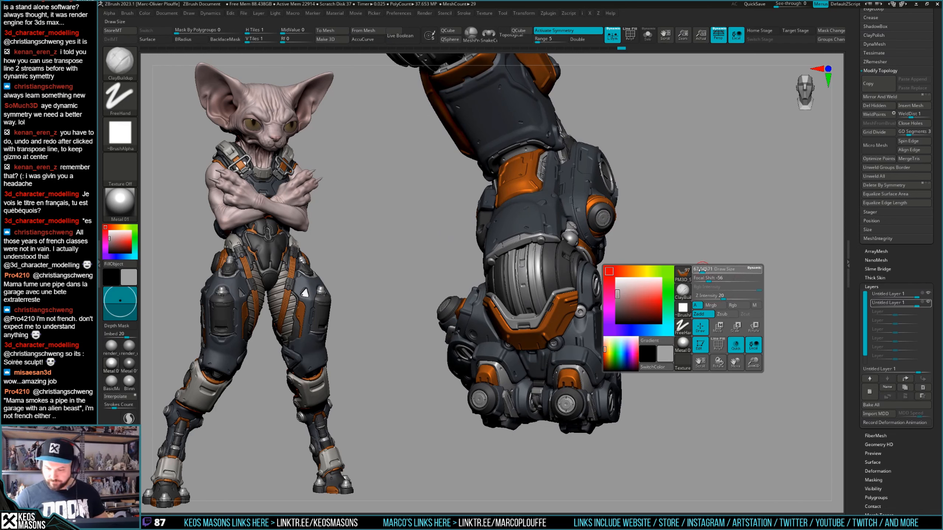
pyautogui.moveTo(710, 280)
pyautogui.mouseDown(button='right')
pyautogui.moveTo(754, 269)
pyautogui.moveTo(743, 297)
pyautogui.mouseUp(button='right')
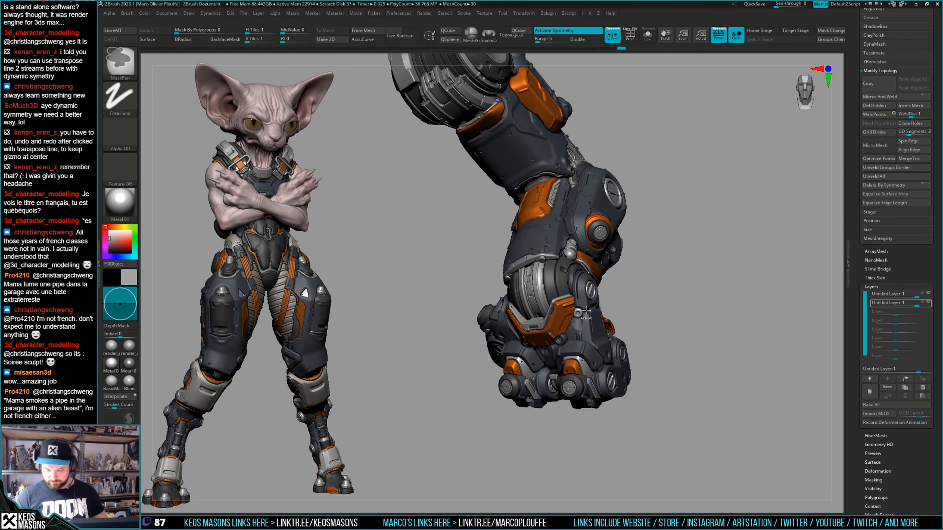
# Add a new recording layer to the knuckle guard and try the Orb_Cracks brush beside its side arm.
pyautogui.moveTo(588, 327)
pyautogui.keyDown('ctrl'); pyautogui.mouseDown(button='right')
pyautogui.moveTo(602, 314)
pyautogui.moveTo(598, 338)
pyautogui.moveTo(572, 315)
pyautogui.mouseUp(button='right'); pyautogui.keyUp('ctrl')
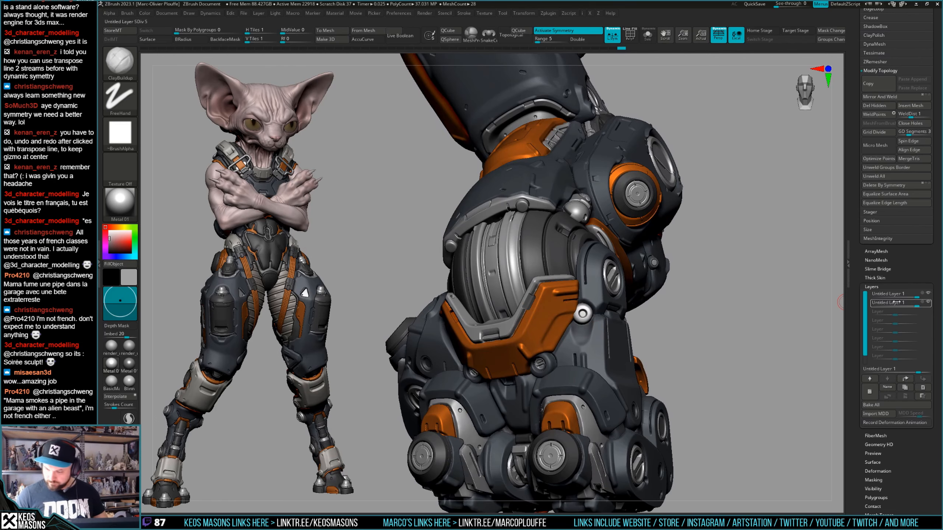
pyautogui.click(870, 391)
pyautogui.press('space')
pyautogui.click(592, 298)
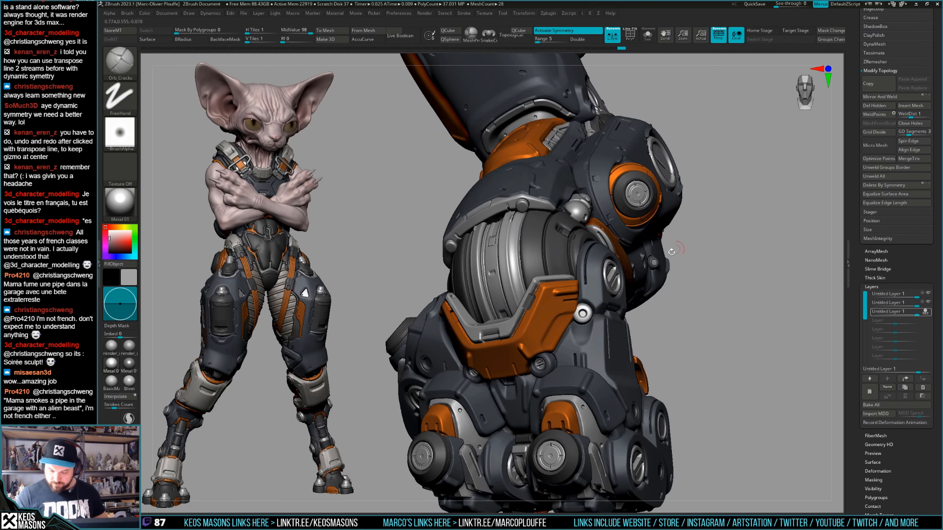
pyautogui.moveTo(582, 304)
pyautogui.mouseDown(button='right')
pyautogui.moveTo(726, 278)
pyautogui.moveTo(705, 304)
pyautogui.moveTo(711, 318)
pyautogui.moveTo(711, 297)
pyautogui.moveTo(705, 314)
pyautogui.mouseUp(button='right')
pyautogui.rightClick(705, 312)
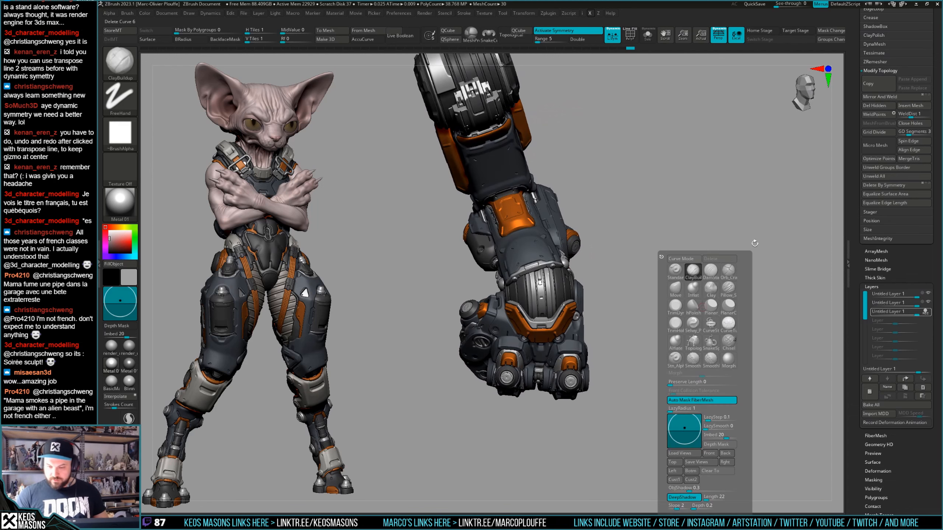
# Make the dark hand shell above the orange finger caps active and start recording its layer.
pyautogui.moveTo(756, 260)
pyautogui.keyDown('shift'); pyautogui.mouseDown(button='right')
pyautogui.moveTo(742, 316)
pyautogui.moveTo(738, 281)
pyautogui.moveTo(794, 285)
pyautogui.moveTo(776, 275)
pyautogui.moveTo(789, 271)
pyautogui.mouseUp(button='right'); pyautogui.keyUp('shift')
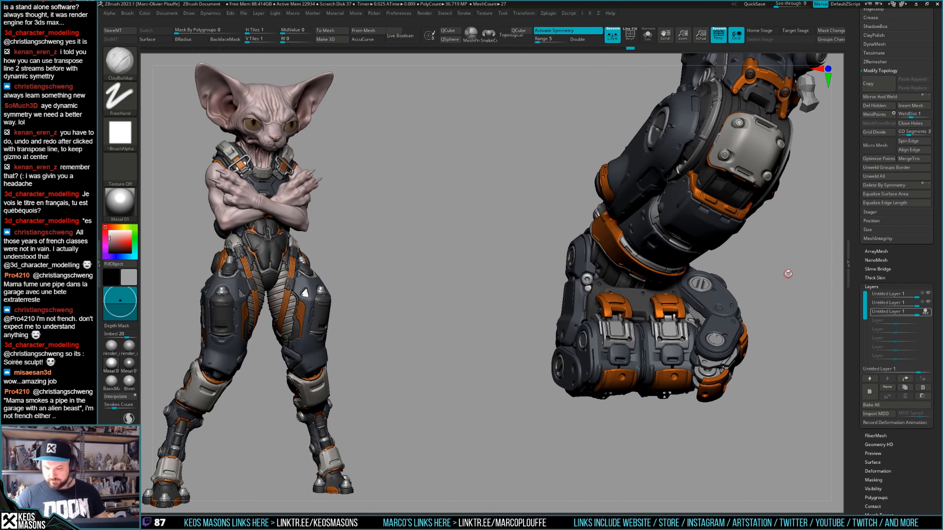
pyautogui.moveTo(636, 312); pyautogui.dragTo(608, 331, button='right')
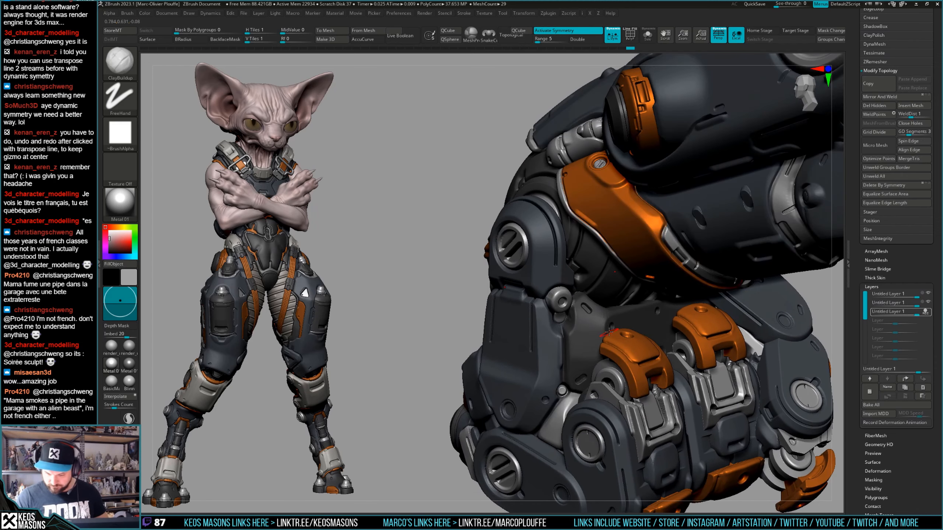
pyautogui.keyDown('alt'); pyautogui.click(606, 322); pyautogui.keyUp('alt')
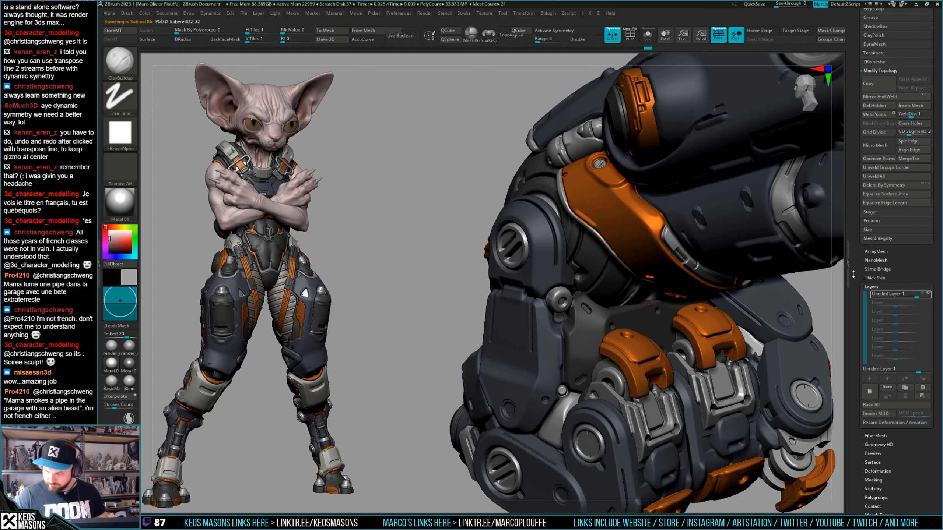
pyautogui.press('ctrl')
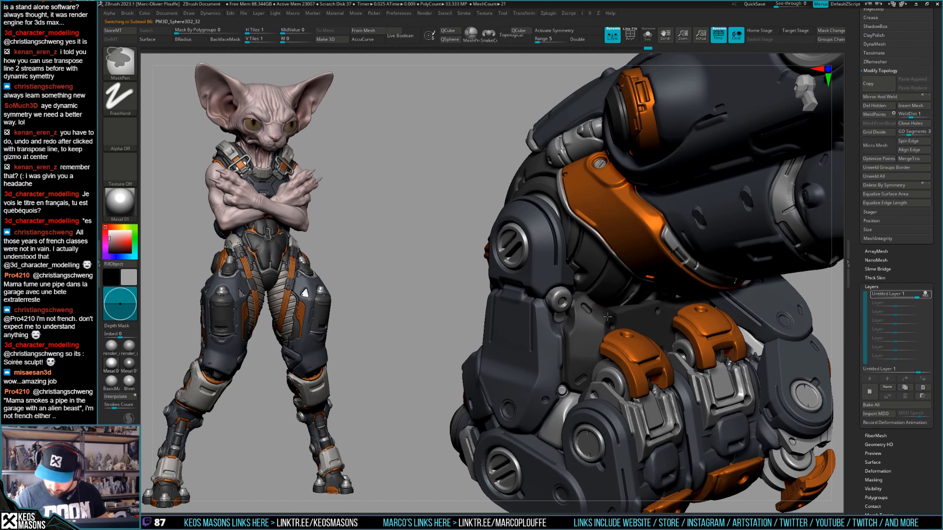
# Isolate the dark hand shell and pick the Orb_Cracks brush.
pyautogui.hotkey('ctrl', 'shift', 's')
pyautogui.moveTo(615, 325); pyautogui.dragTo(598, 330, button='right')
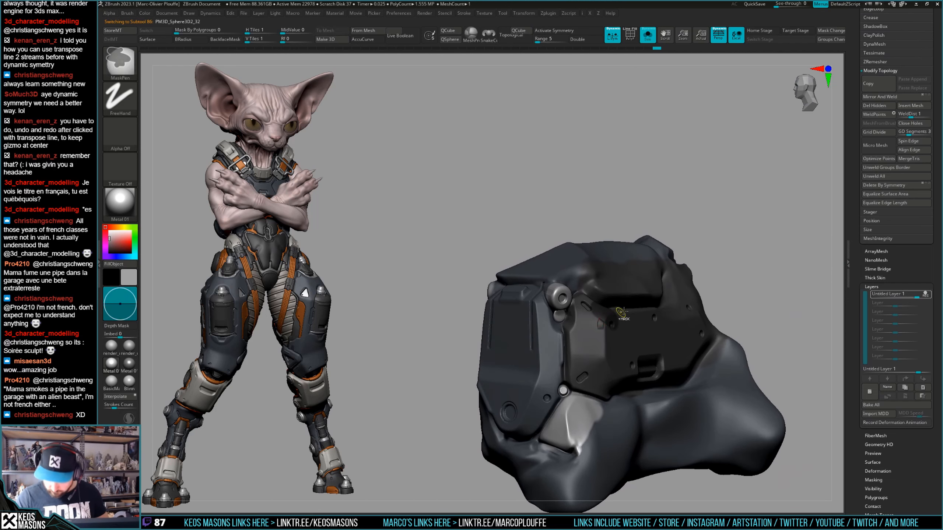
pyautogui.press('b')
pyautogui.click(640, 304)
# Try carving grooves into the shell's dark recessed panel with Orb_Cracks and compare them with the full arm shown.
pyautogui.moveTo(603, 319); pyautogui.dragTo(739, 232, button='right')
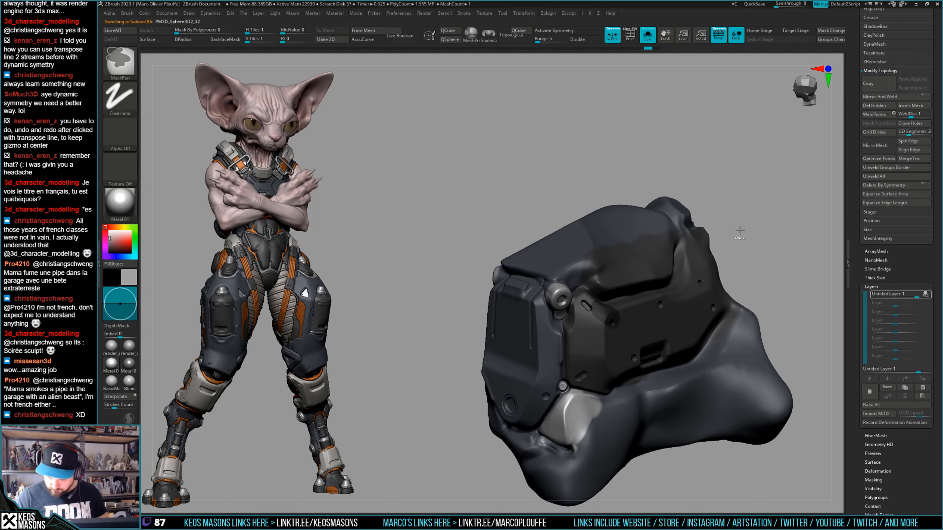
pyautogui.moveTo(602, 308); pyautogui.dragTo(622, 299, button='right')
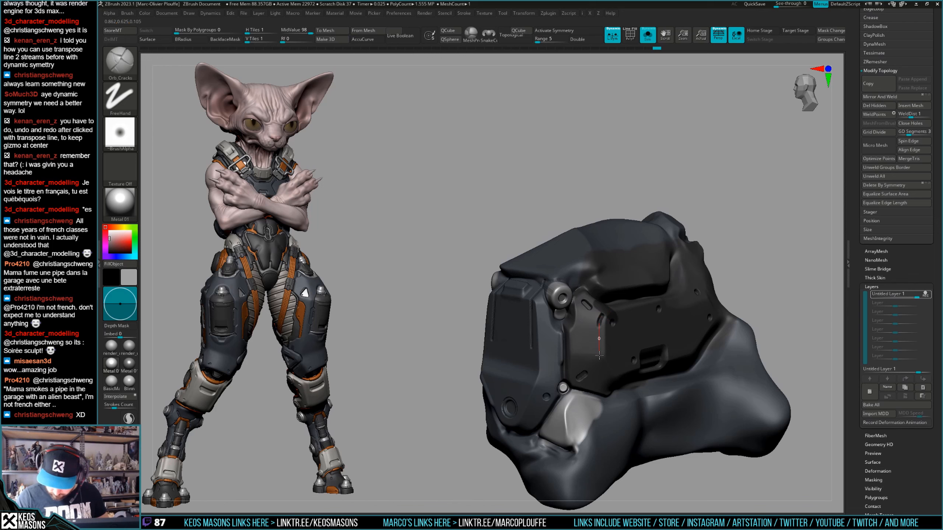
pyautogui.keyDown('ctrl'); pyautogui.moveTo(608, 375); pyautogui.dragTo(631, 319, button='right'); pyautogui.keyUp('ctrl')
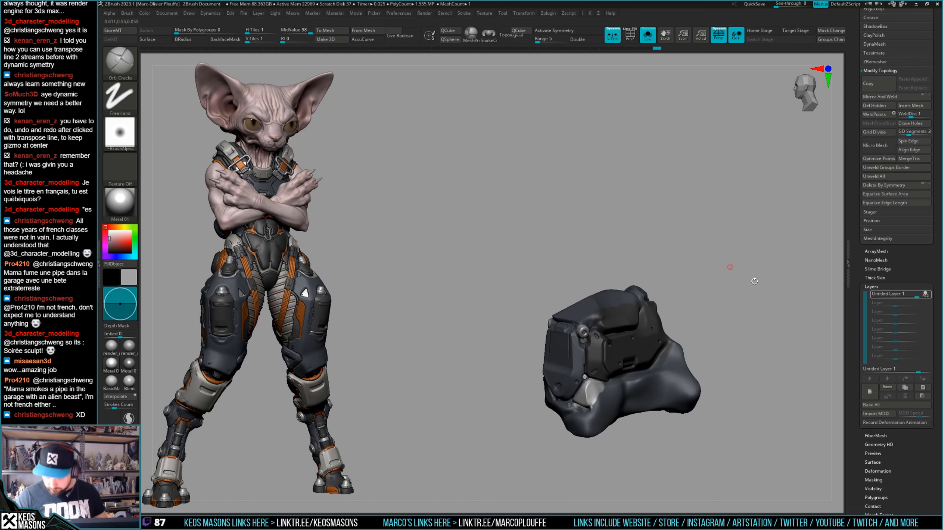
pyautogui.hotkey('shift', 'alt', 's')
pyautogui.moveTo(754, 277); pyautogui.dragTo(750, 334, button='right')
pyautogui.keyDown('ctrl'); pyautogui.moveTo(654, 316); pyautogui.dragTo(642, 353, button='right'); pyautogui.keyUp('ctrl')
pyautogui.press('ctrl')
# Undo the last Orb_Cracks strokes on the hand shell.
pyautogui.hotkey('ctrl', 'z')
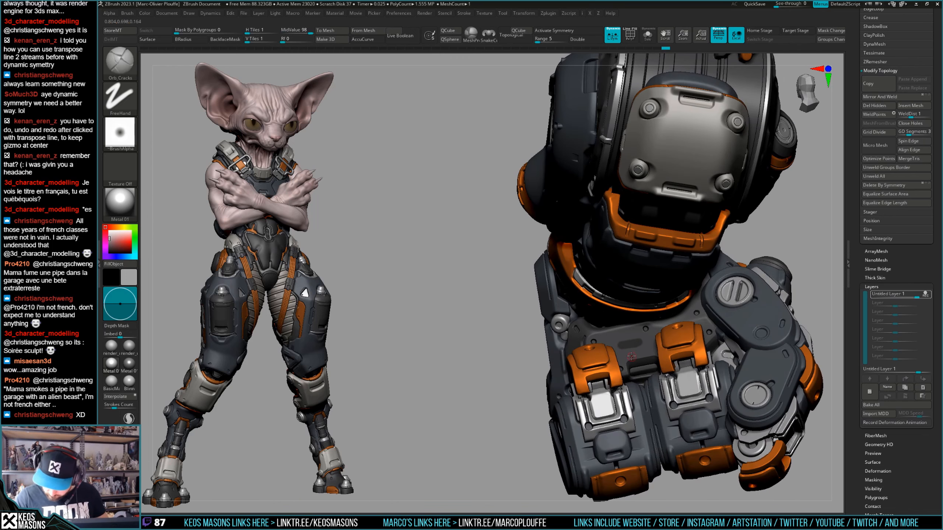
pyautogui.hotkey('ctrl', 'z')
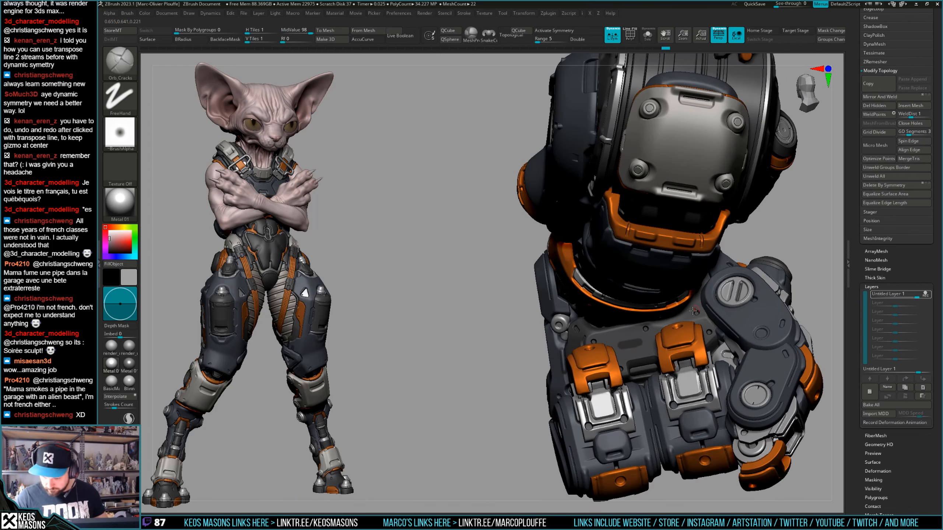
pyautogui.hotkey('ctrl', 'z')
pyautogui.hotkey('ctrl', 'z')
# Isolate the dark hand shell again and pick the hPolish brush.
pyautogui.moveTo(672, 331)
pyautogui.mouseDown(button='right')
pyautogui.moveTo(676, 341)
pyautogui.moveTo(728, 321)
pyautogui.mouseUp(button='right')
pyautogui.hotkey('alt', 's')
pyautogui.press('space')
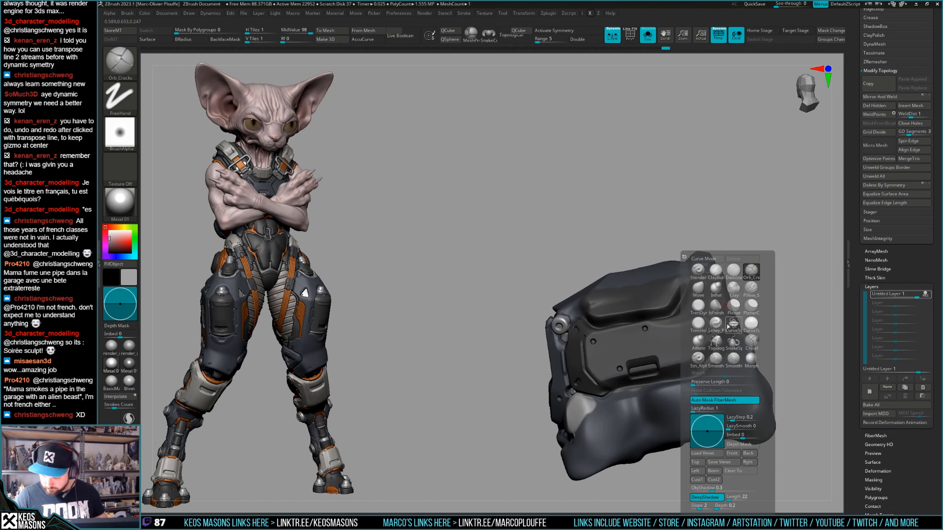
pyautogui.click(734, 316)
pyautogui.press('c')
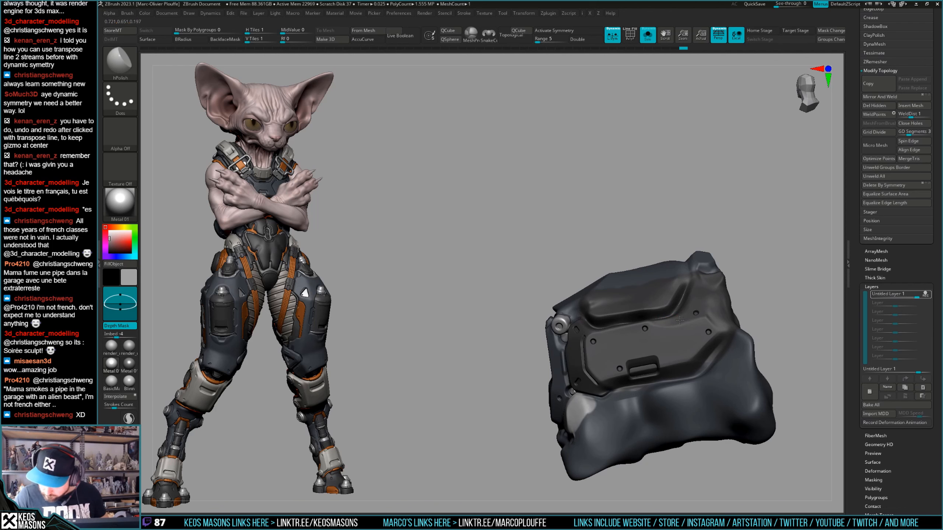
# Show the full mechanical arm around the isolated hand shell and pick the ClayBuildup brush.
pyautogui.moveTo(665, 328); pyautogui.dragTo(763, 304, button='right')
pyautogui.hotkey('alt', 's')
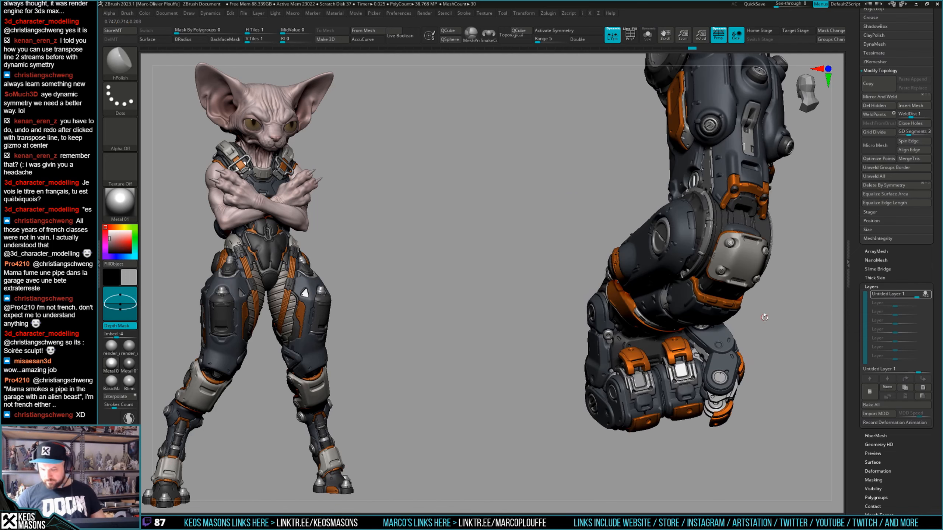
pyautogui.press('b')
pyautogui.press('c')
pyautogui.press('b')
pyautogui.moveTo(624, 329)
pyautogui.mouseDown(button='right')
pyautogui.moveTo(651, 312)
pyautogui.moveTo(619, 357)
pyautogui.moveTo(622, 346)
pyautogui.moveTo(702, 330)
pyautogui.moveTo(685, 336)
pyautogui.moveTo(726, 316)
pyautogui.moveTo(722, 296)
pyautogui.moveTo(716, 310)
pyautogui.mouseUp(button='right')
pyautogui.hotkey('shift', 'f')
pyautogui.hotkey('shift', 'f')
pyautogui.rightClick(690, 331)
pyautogui.moveTo(538, 326); pyautogui.dragTo(686, 321, button='right')
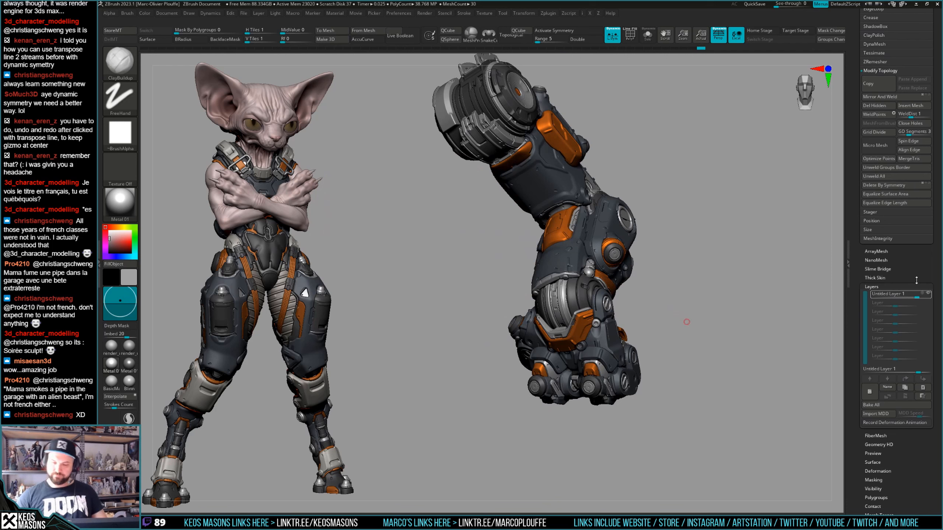
# Select the orange knuckle guard on the hand and stop recording on the third layer in its layer stack.
pyautogui.moveTo(921, 267); pyautogui.dragTo(915, 489)
pyautogui.hotkey('alt', 's')
pyautogui.hotkey('alt', 's')
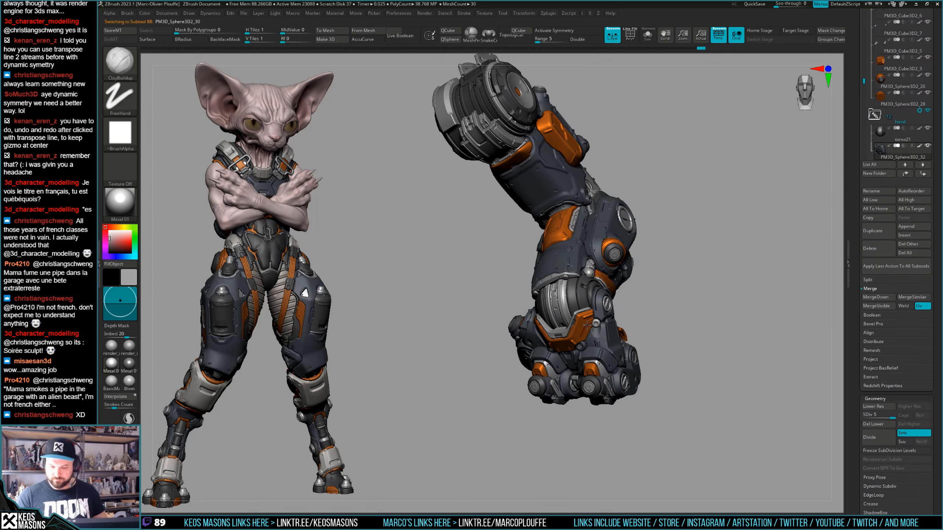
pyautogui.keyDown('alt'); pyautogui.click(583, 329); pyautogui.keyUp('alt')
pyautogui.hotkey('alt', 's')
pyautogui.scroll(-5, 858, 336)
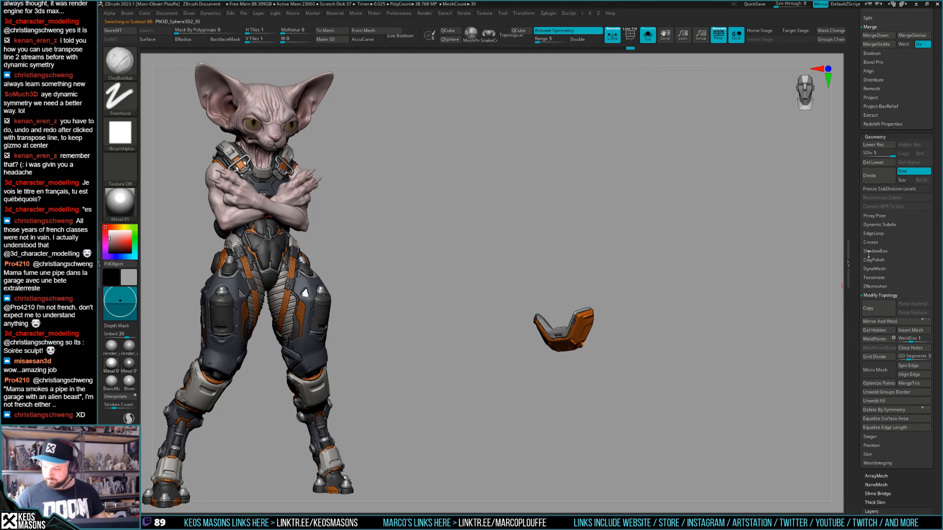
pyautogui.hotkey('alt', 's')
pyautogui.scroll(-8, 875, 266)
pyautogui.click(925, 357)
pyautogui.hotkey('alt', 's')
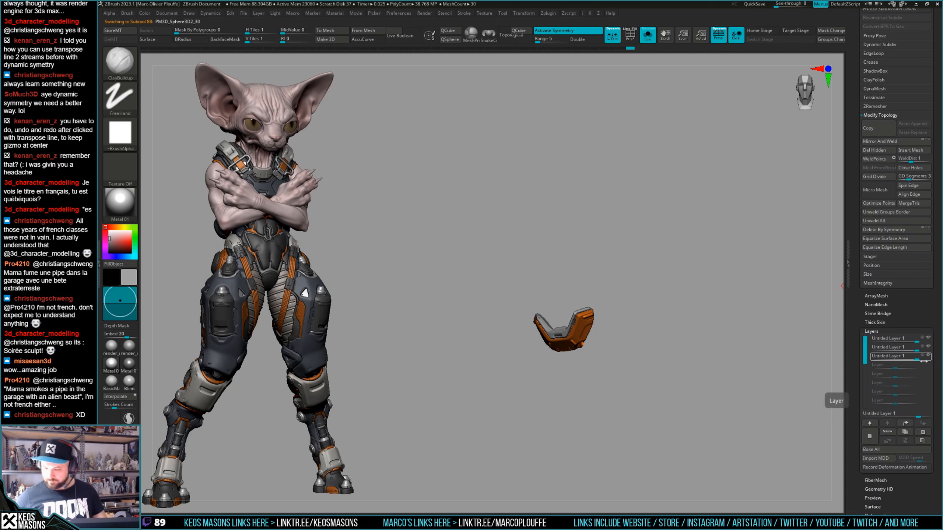
# Step through the neighbouring hand subtools to check their layers, ending on torso21 with the full arm shown.
pyautogui.hotkey('alt', 'Down')
pyautogui.hotkey('alt', 'Up')
pyautogui.hotkey('alt', 'Up')
pyautogui.hotkey('alt', 'Up')
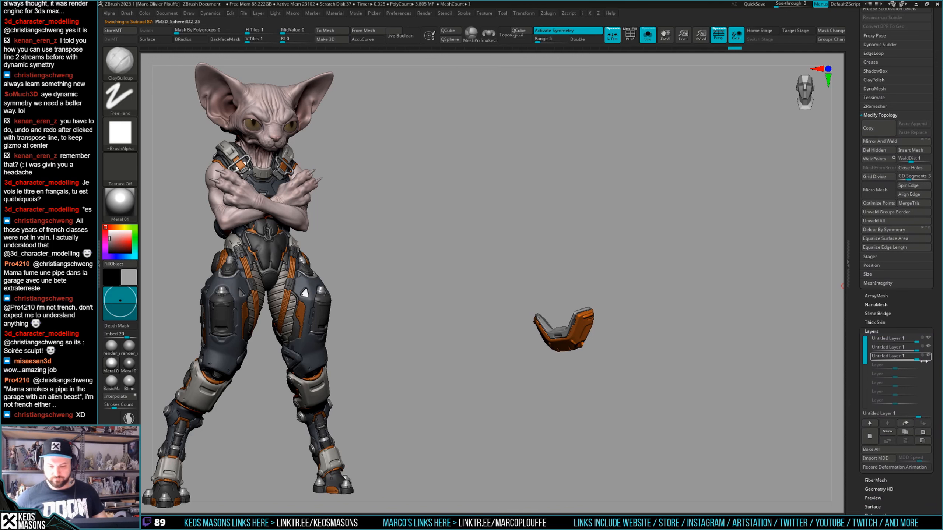
pyautogui.hotkey('alt', 'Up')
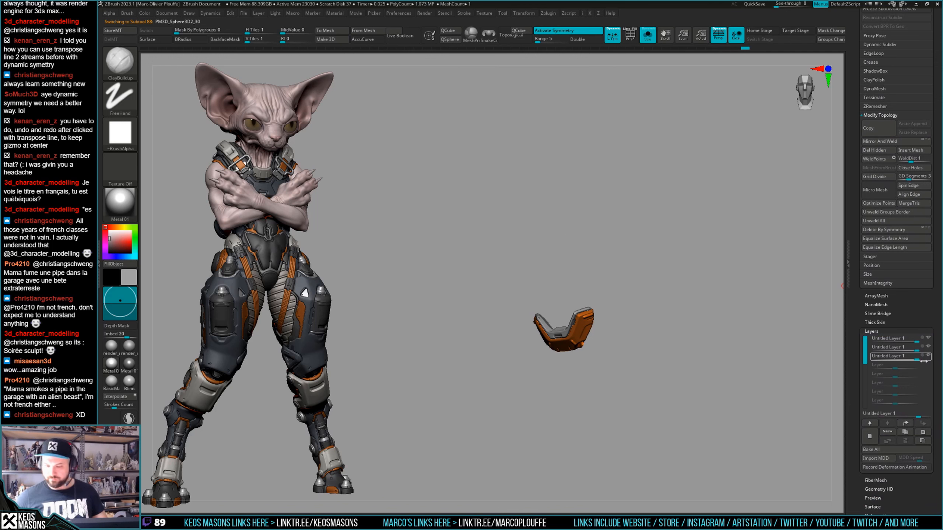
pyautogui.press('Up')
pyautogui.hotkey('alt', 's')
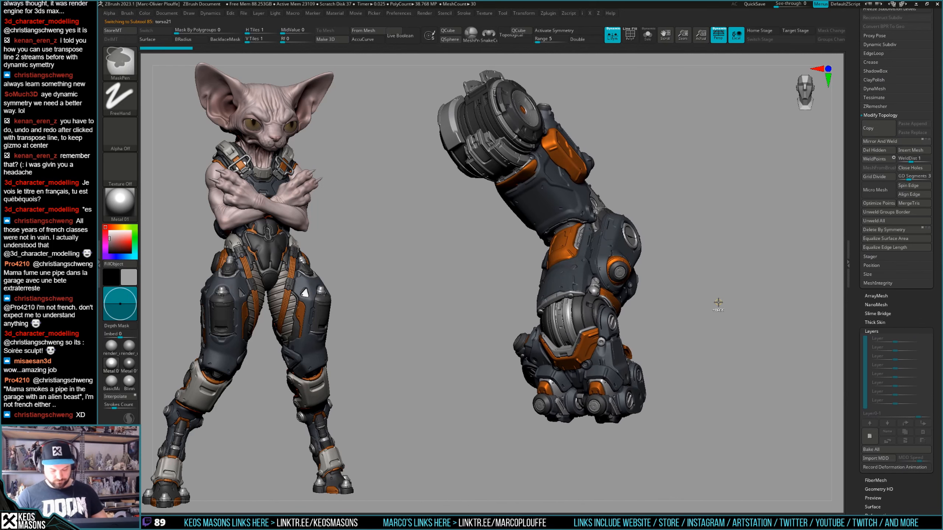
# Save the tool over the existing file megagato_18.ztl in the megagato folder.
pyautogui.hotkey('ctrl', 'shift', 's')
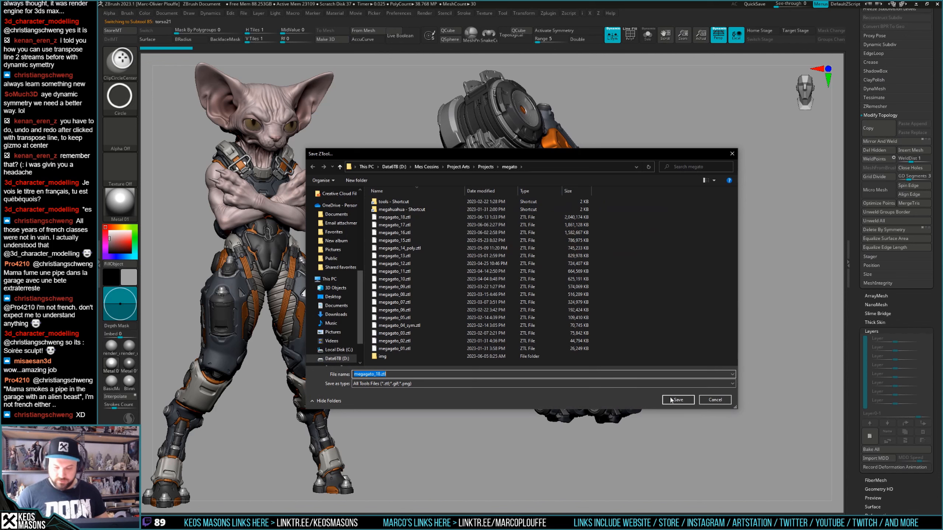
pyautogui.click(677, 399)
pyautogui.click(498, 267)
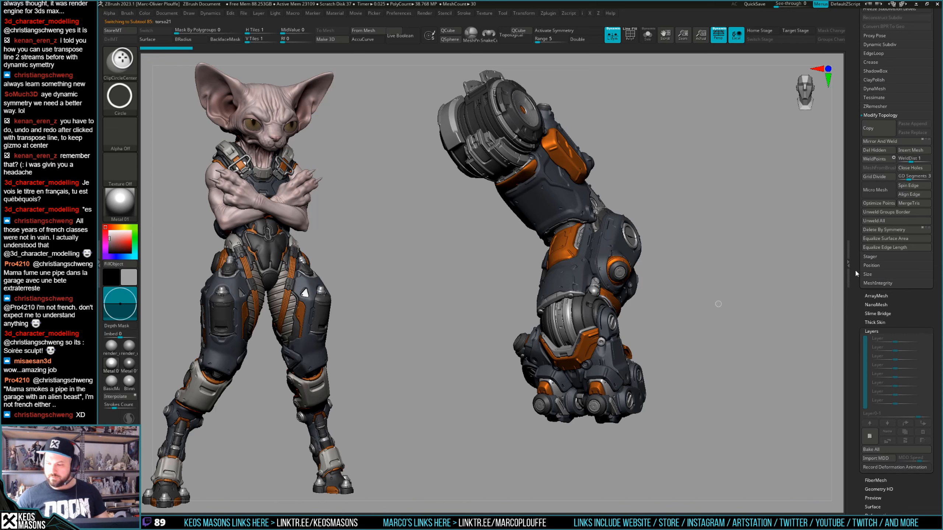
# Collapse the hand subtool folder and hide the mecharms folder, leaving only the hand parts shown.
pyautogui.moveTo(855, 270); pyautogui.dragTo(859, 526)
pyautogui.click(877, 175)
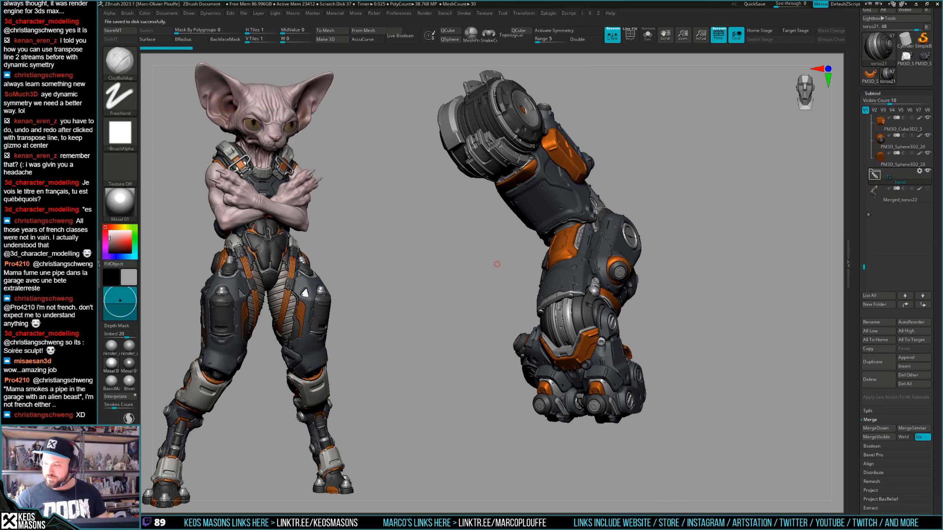
pyautogui.moveTo(865, 227); pyautogui.dragTo(872, 130)
pyautogui.click(918, 160)
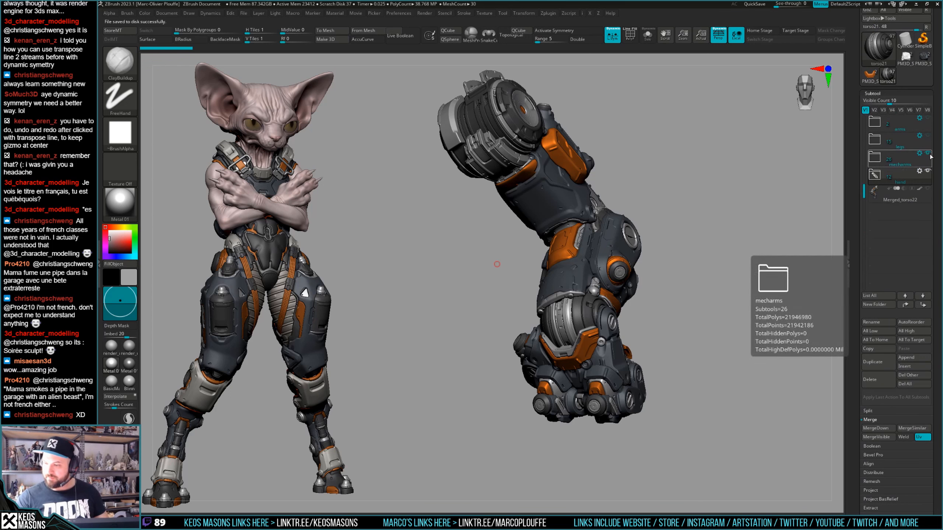
pyautogui.click(928, 153)
pyautogui.hotkey('shift', 'f')
pyautogui.hotkey('shift', 'f')
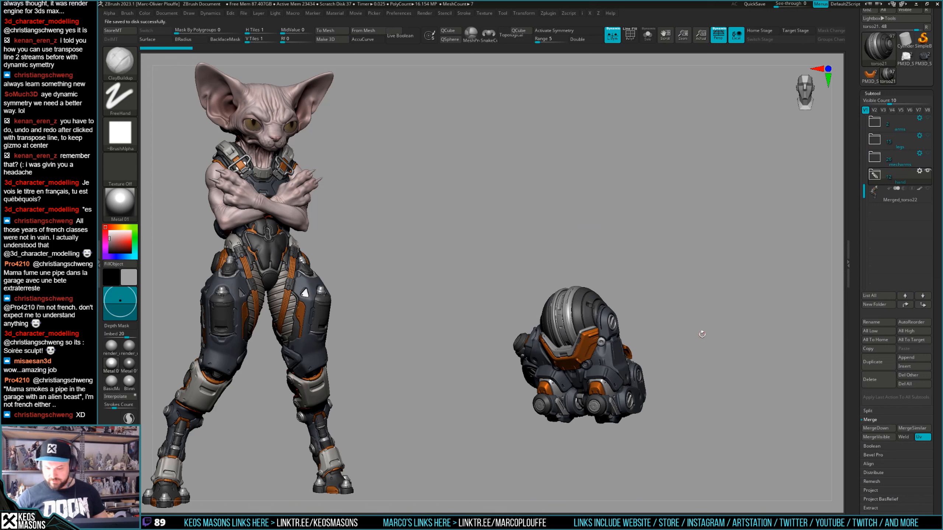
# Merge the visible hand parts into a new tool and mirror the merged hand.
pyautogui.scroll(4, 878, 244)
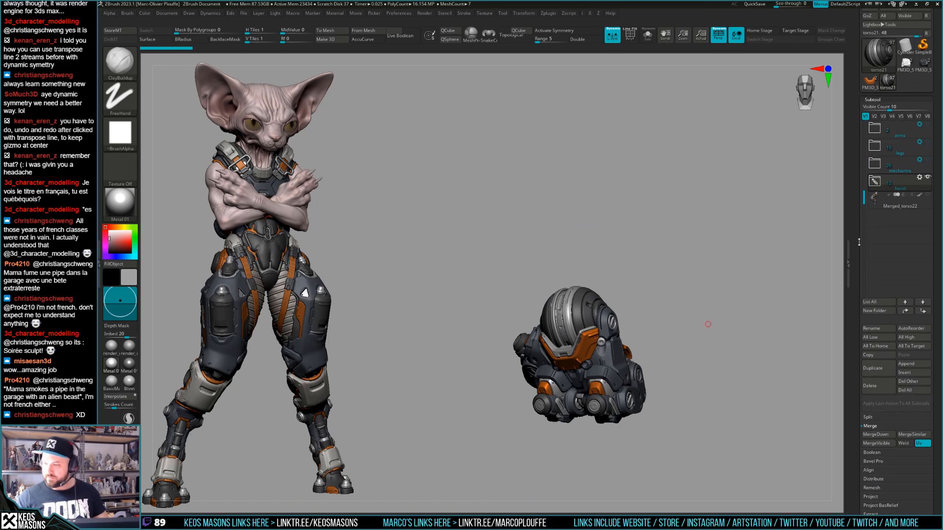
pyautogui.scroll(-8, 882, 379)
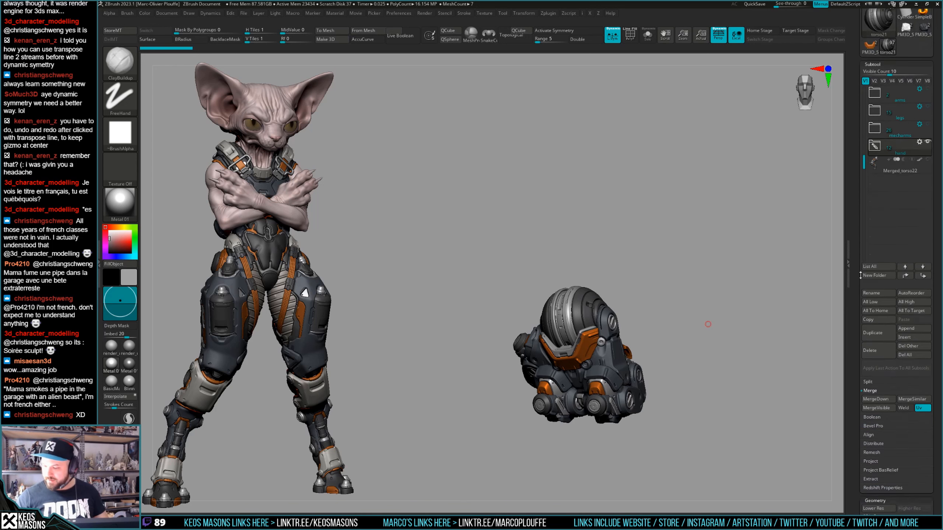
pyautogui.click(879, 357)
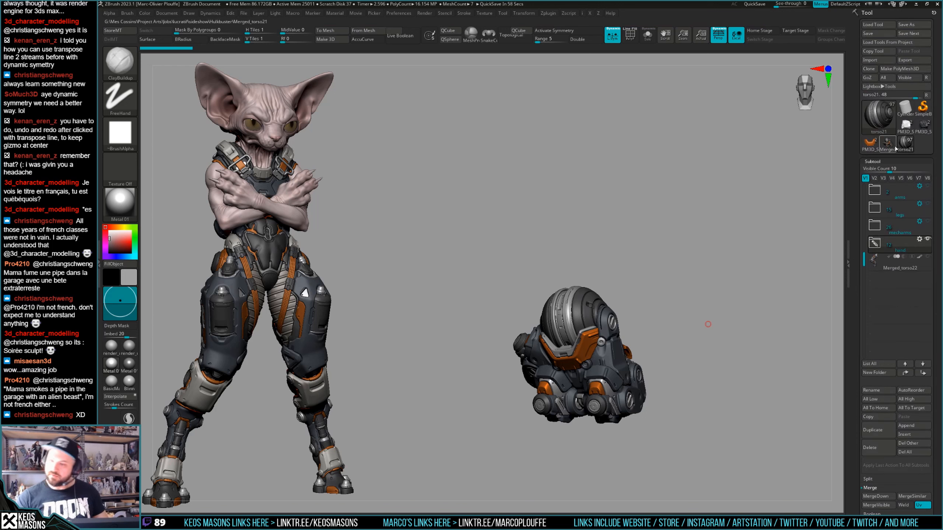
pyautogui.moveTo(586, 339); pyautogui.dragTo(667, 341, button='right')
pyautogui.press('i')
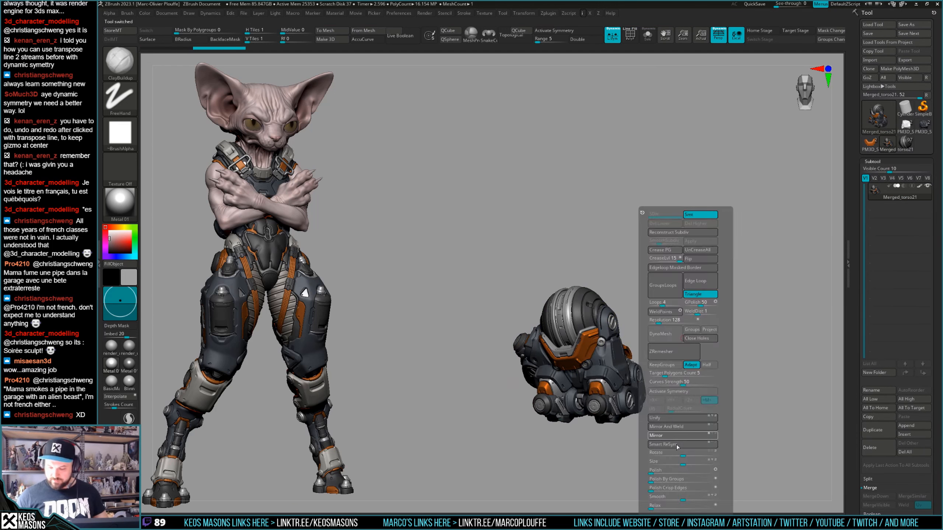
pyautogui.keyDown('alt'); pyautogui.moveTo(581, 348); pyautogui.dragTo(660, 351, button='right'); pyautogui.keyUp('alt')
# Return to the torso21 tool, select the Merged_torso22 arm and hide the hand folder.
pyautogui.click(907, 147)
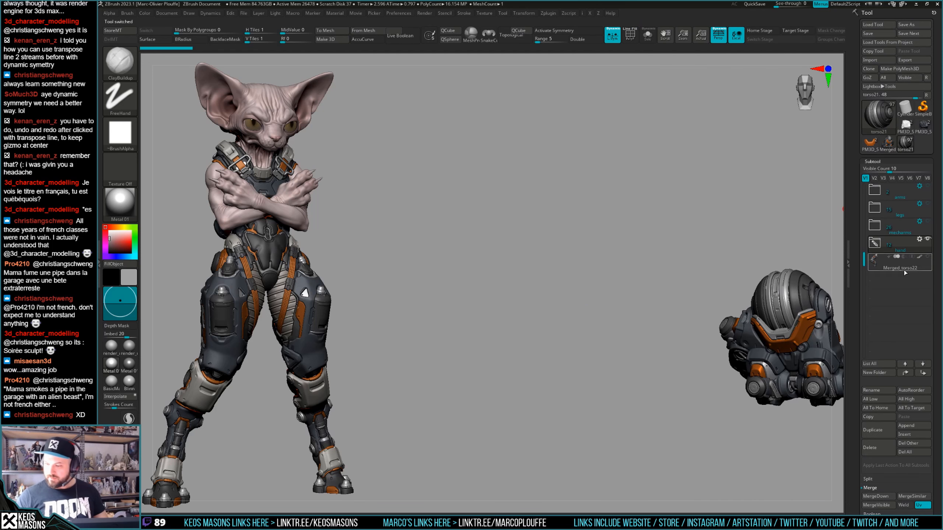
pyautogui.click(900, 266)
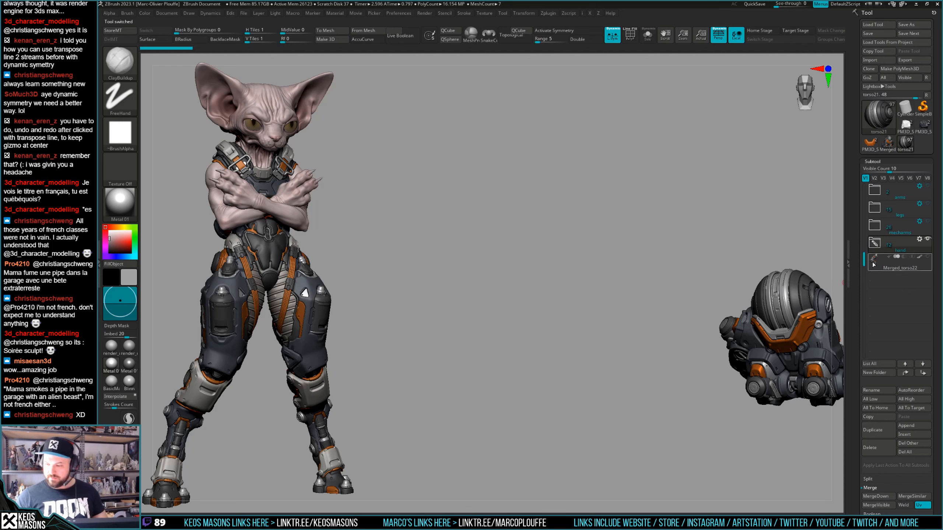
pyautogui.moveTo(626, 407); pyautogui.dragTo(612, 413)
pyautogui.click(927, 239)
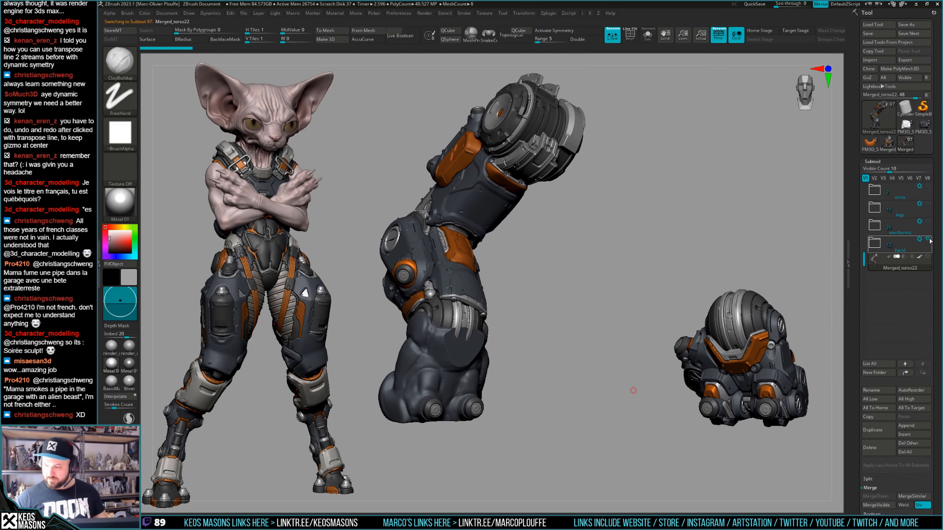
pyautogui.moveTo(570, 387); pyautogui.dragTo(552, 336)
pyautogui.hotkey('shift', 'f')
pyautogui.hotkey('shift', 'f')
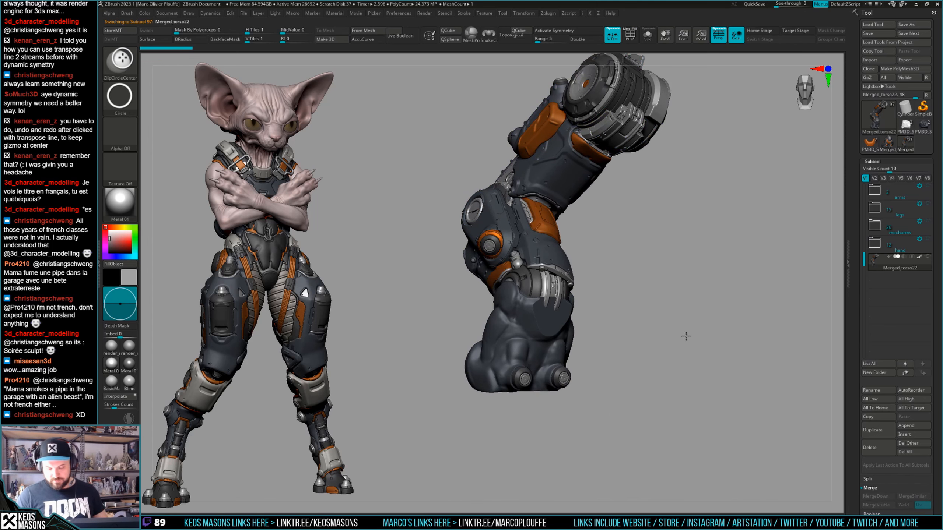
# Remove the smooth placeholder hand and its two round knuckle discs from the Merged_torso22 arm.
pyautogui.keyDown('ctrl'); pyautogui.keyDown('shift'); pyautogui.click(670, 378); pyautogui.keyUp('shift'); pyautogui.keyUp('ctrl')
pyautogui.moveTo(668, 373); pyautogui.dragTo(680, 362)
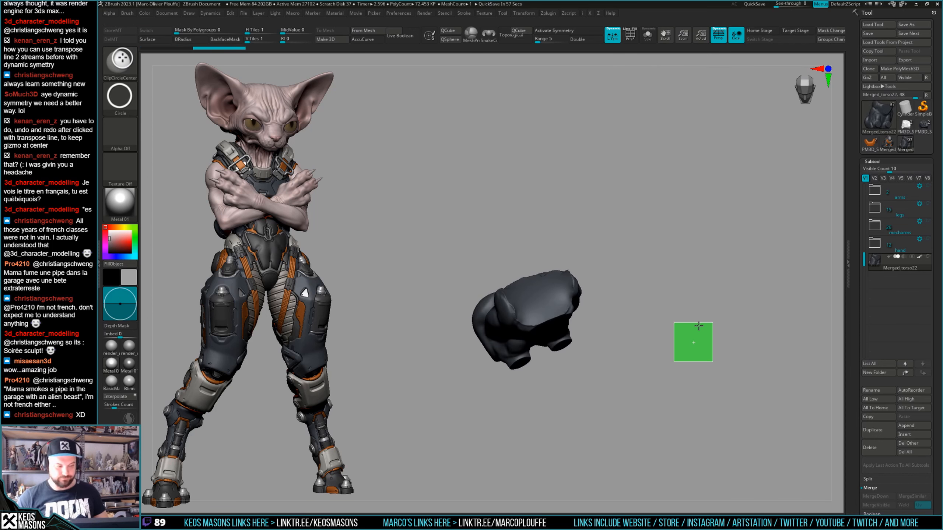
pyautogui.moveTo(698, 331)
pyautogui.keyDown('ctrl'); pyautogui.keyDown('shift'); pyautogui.mouseDown()
pyautogui.moveTo(703, 289)
pyautogui.moveTo(669, 324)
pyautogui.mouseUp(); pyautogui.keyUp('shift'); pyautogui.keyUp('ctrl')
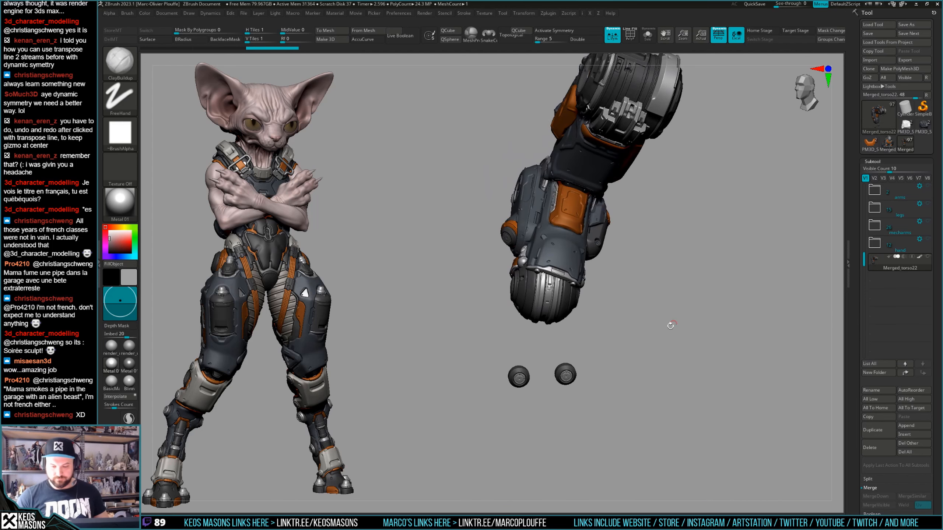
pyautogui.keyDown('ctrl'); pyautogui.keyDown('shift'); pyautogui.moveTo(488, 436); pyautogui.dragTo(633, 371); pyautogui.keyUp('shift'); pyautogui.keyUp('ctrl')
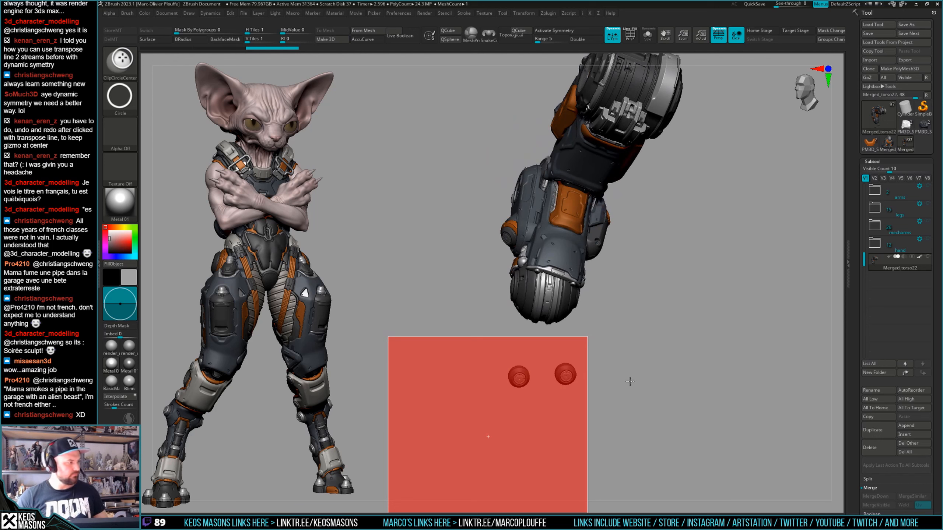
pyautogui.keyDown('ctrl'); pyautogui.keyDown('alt'); pyautogui.keyDown('shift'); pyautogui.moveTo(629, 383); pyautogui.dragTo(630, 382); pyautogui.keyUp('shift'); pyautogui.keyUp('alt'); pyautogui.keyUp('ctrl')
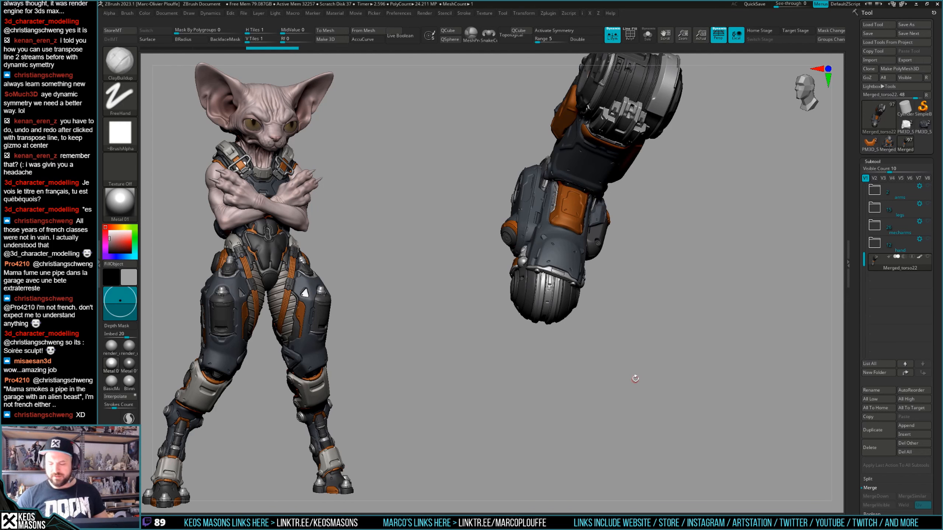
# Insert the mirrored Merged_torso21 hand as a subtool below the arm, check the two together and select the hand.
pyautogui.moveTo(637, 365); pyautogui.dragTo(661, 356)
pyautogui.click(912, 435)
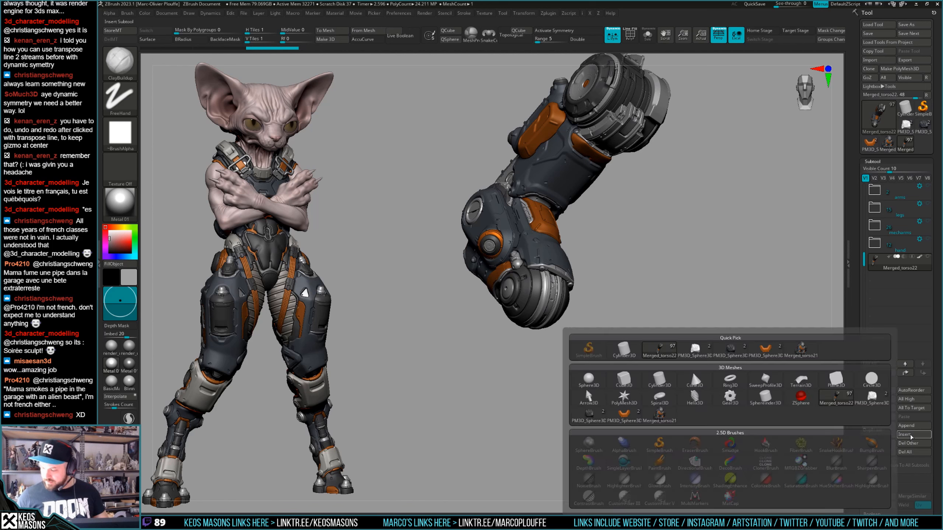
pyautogui.click(871, 397)
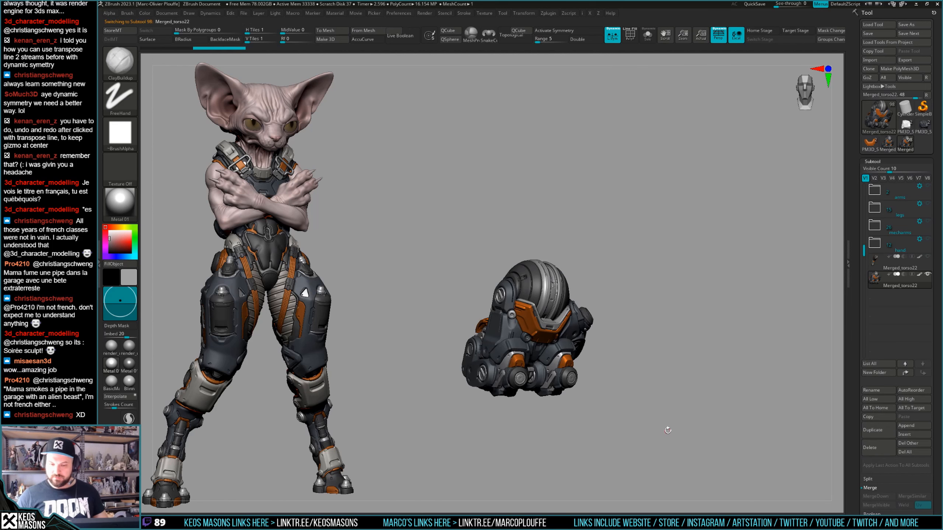
pyautogui.click(884, 268)
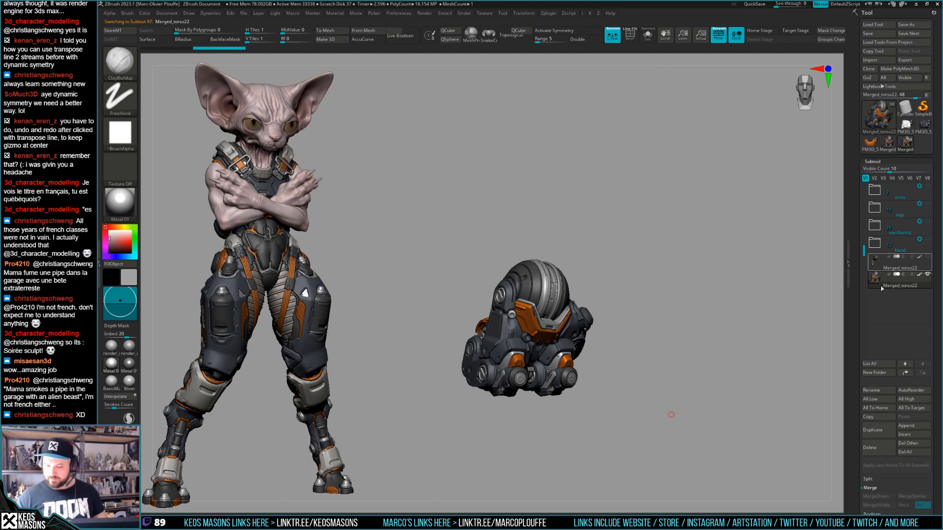
pyautogui.click(883, 279)
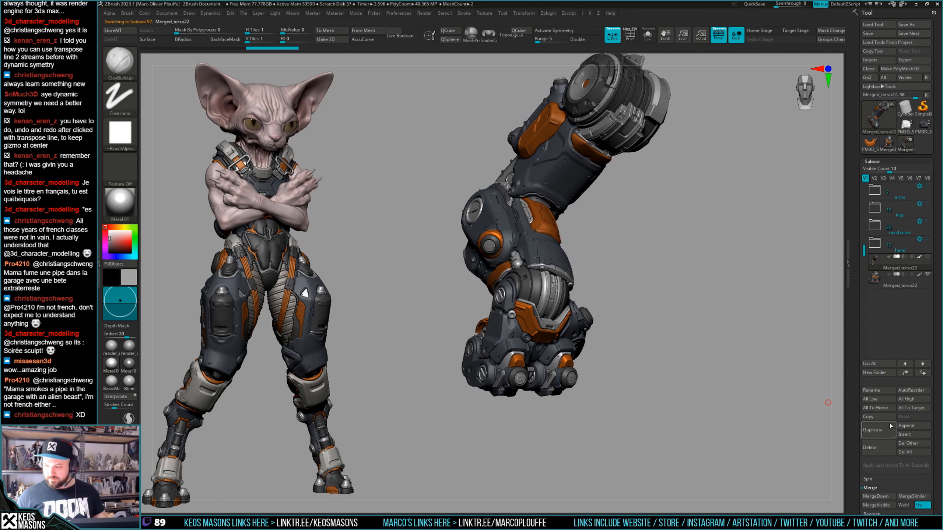
pyautogui.click(876, 283)
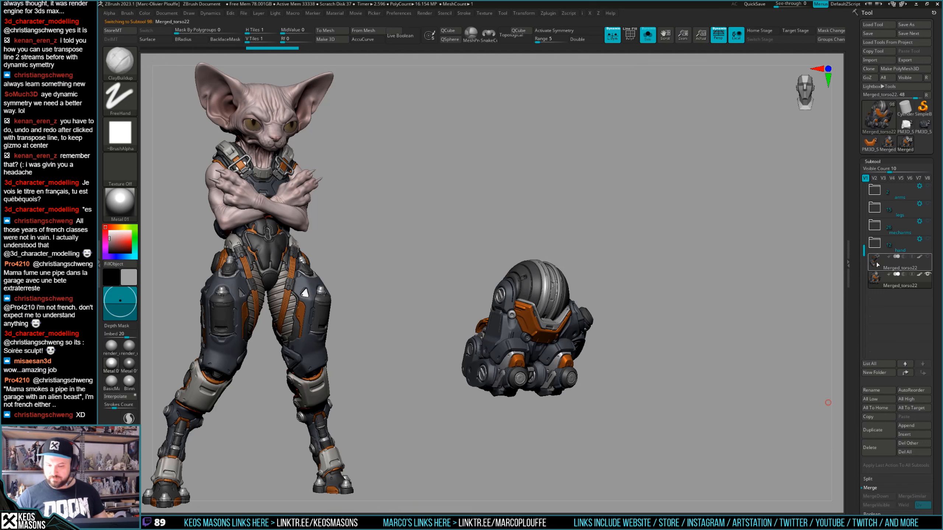
# Mask the inserted hand except its ribbed wrist ball, make the masked parts a separate polygroup and hide the ball.
pyautogui.hotkey('shift', 'f')
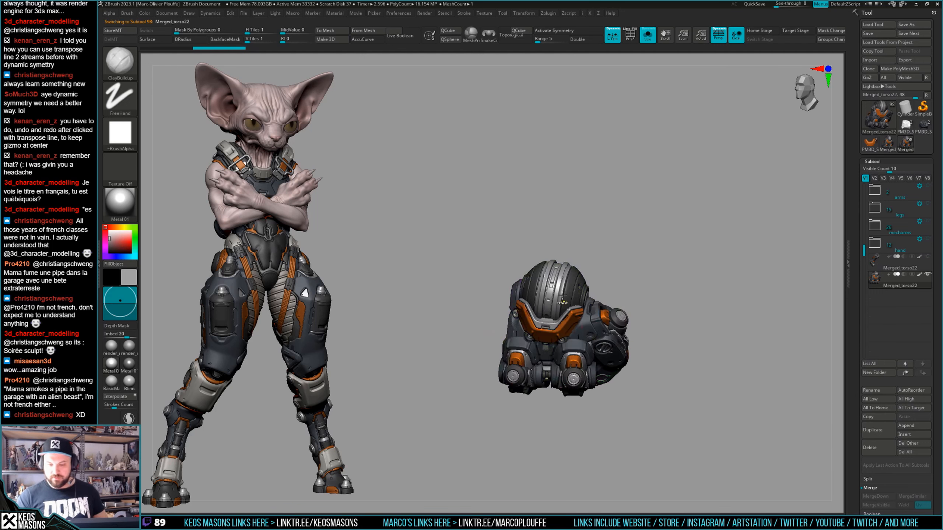
pyautogui.press('w')
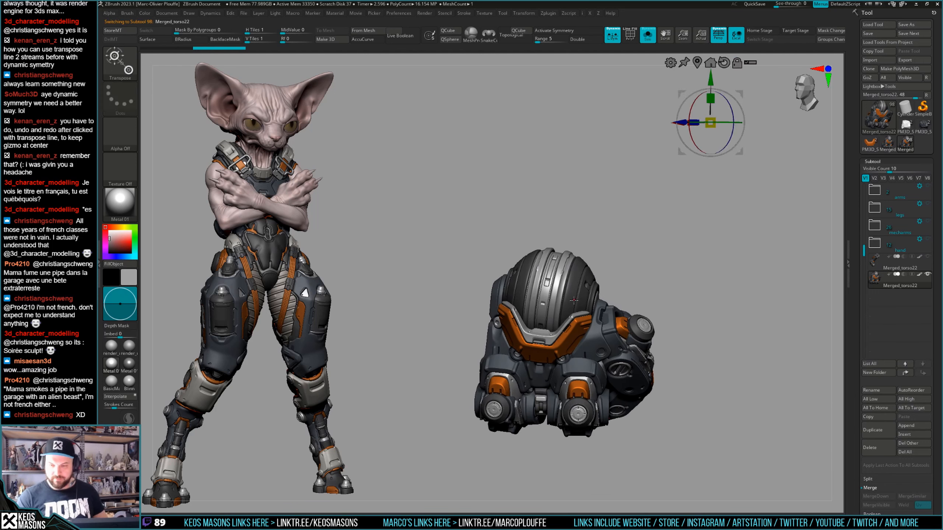
pyautogui.keyDown('ctrl'); pyautogui.click(720, 316); pyautogui.keyUp('ctrl')
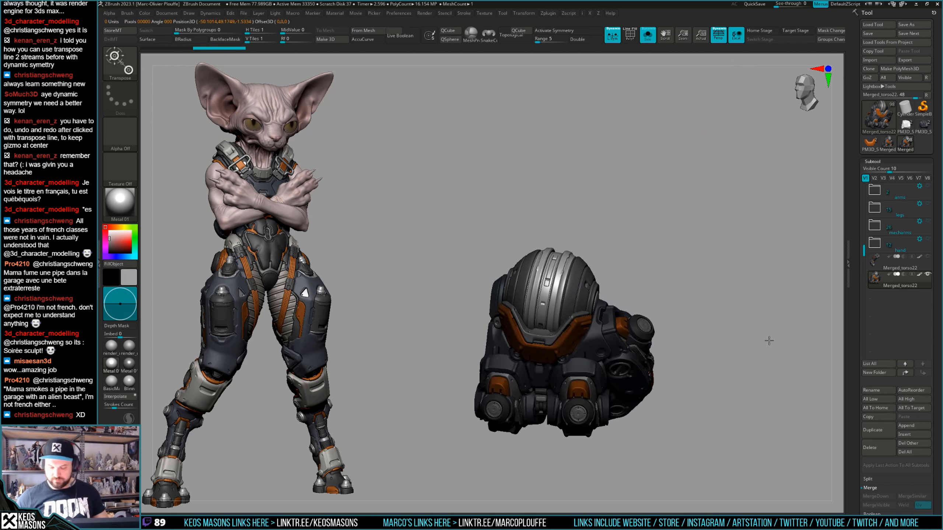
pyautogui.press('q')
pyautogui.press('w')
pyautogui.press('q')
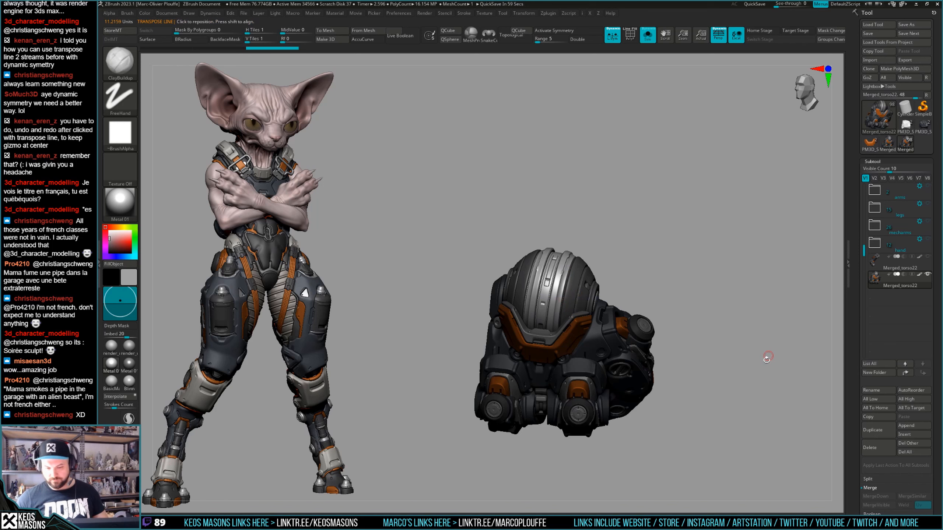
pyautogui.hotkey('ctrl', 'w')
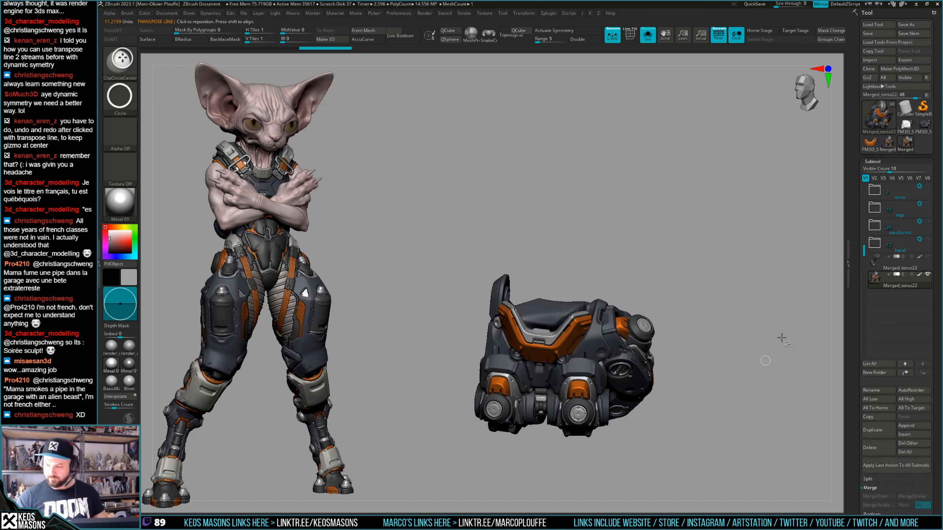
# Select the Merged_torso22 arm, check its bare wrist end and merge it down with the inserted hand subtool.
pyautogui.hotkey('ctrl', 'shift', 'z')
pyautogui.click(877, 263)
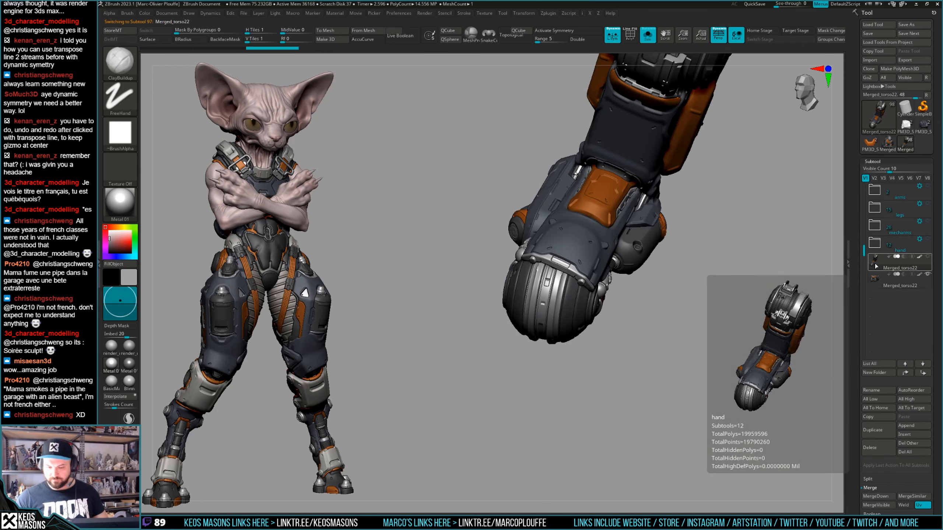
pyautogui.moveTo(676, 312); pyautogui.dragTo(743, 311)
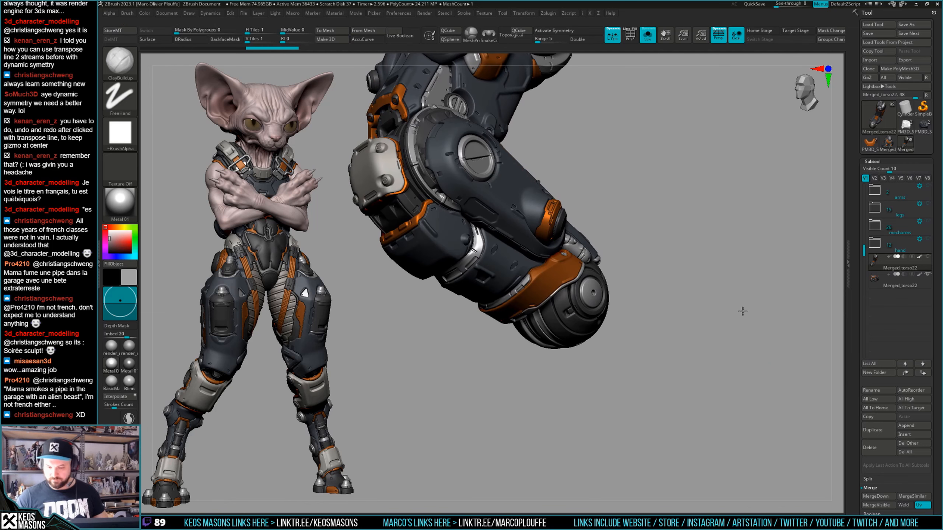
pyautogui.click(879, 282)
pyautogui.click(878, 266)
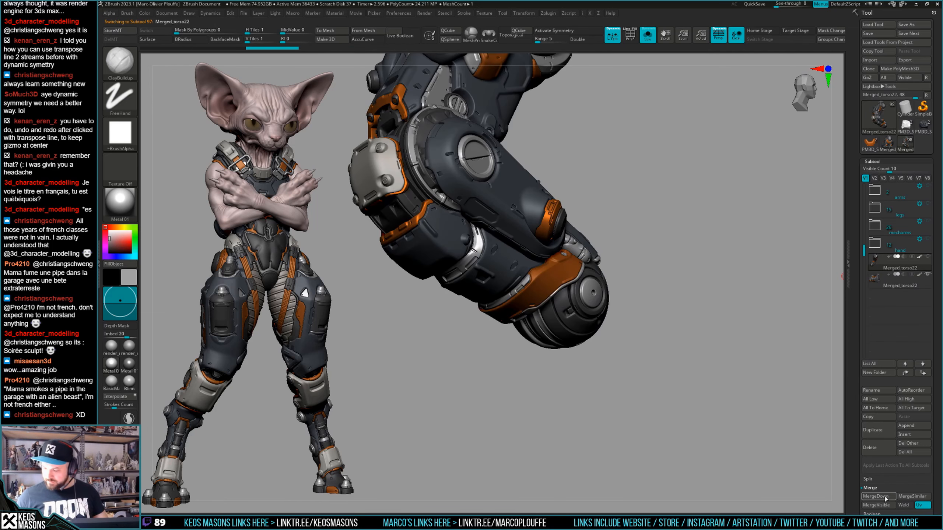
pyautogui.click(876, 496)
pyautogui.click(865, 510)
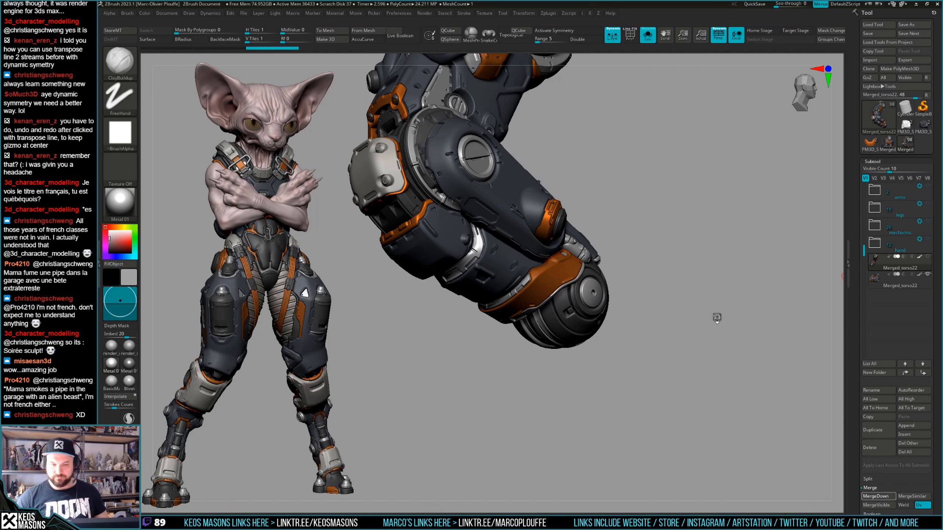
# Show all the hidden folders again around the merged arm and review the whole cat character from the front and sides.
pyautogui.moveTo(741, 306); pyautogui.dragTo(680, 304)
pyautogui.keyDown('ctrl'); pyautogui.moveTo(680, 304); pyautogui.dragTo(676, 307, button='right'); pyautogui.keyUp('ctrl')
pyautogui.moveTo(676, 307); pyautogui.dragTo(745, 309, button='right')
pyautogui.keyDown('alt'); pyautogui.moveTo(745, 308); pyautogui.dragTo(681, 342, button='right'); pyautogui.keyUp('alt')
pyautogui.hotkey('shift', 'z')
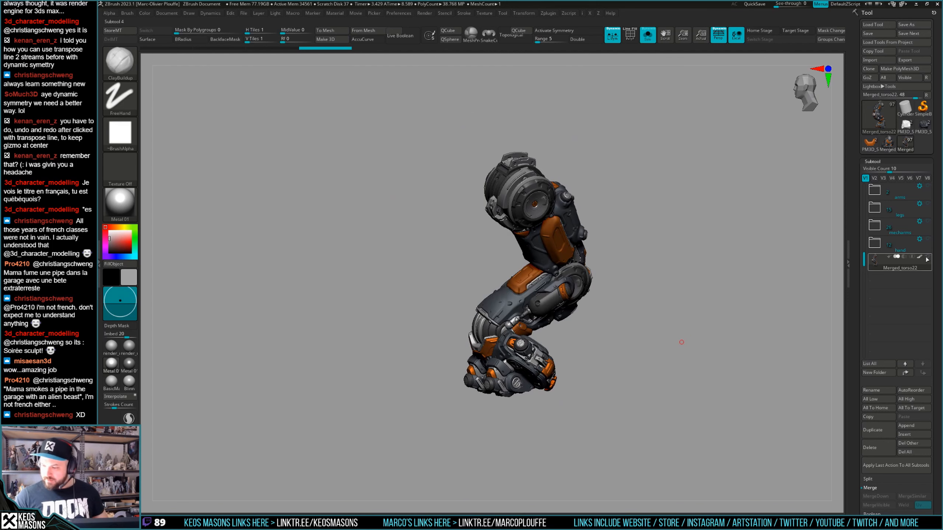
pyautogui.click(929, 257)
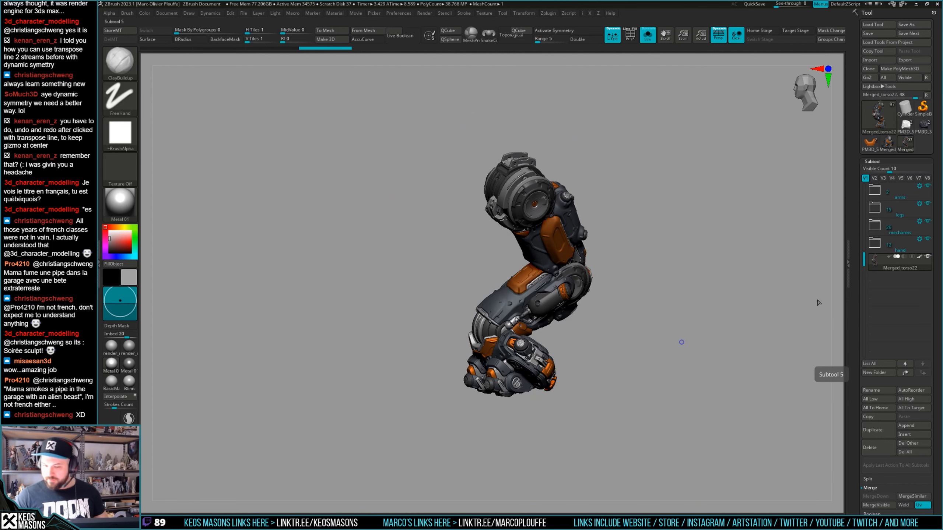
pyautogui.moveTo(758, 313)
pyautogui.keyDown('alt'); pyautogui.mouseDown(button='right')
pyautogui.moveTo(680, 329)
pyautogui.moveTo(755, 321)
pyautogui.moveTo(718, 345)
pyautogui.mouseUp(button='right'); pyautogui.keyUp('alt')
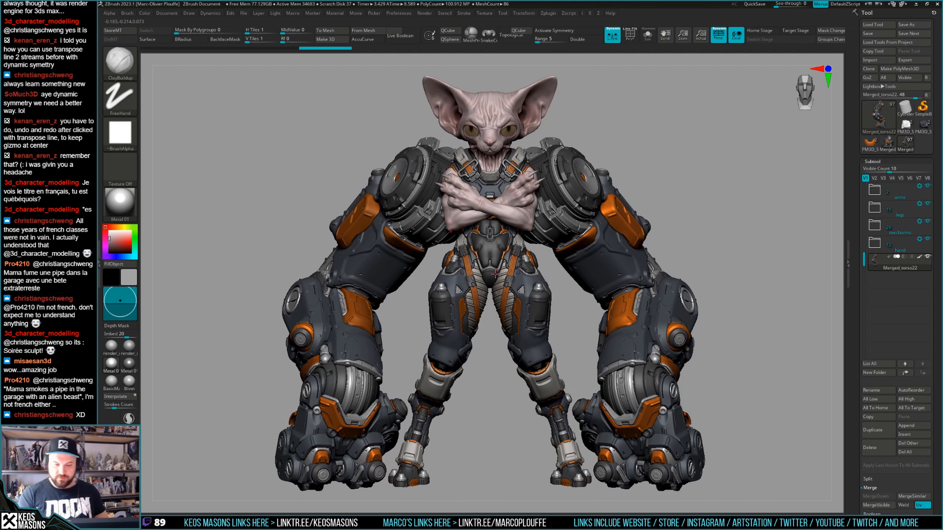
pyautogui.click(736, 34)
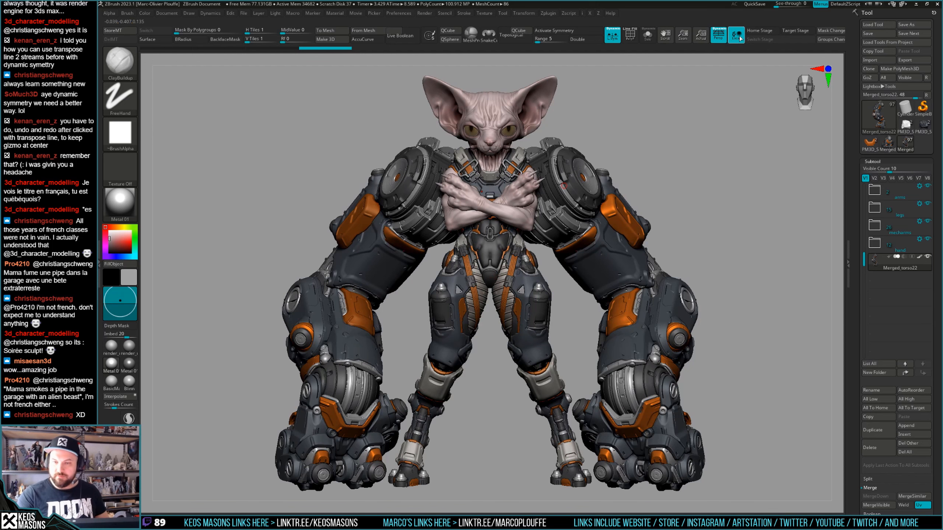
pyautogui.moveTo(778, 262); pyautogui.dragTo(799, 262)
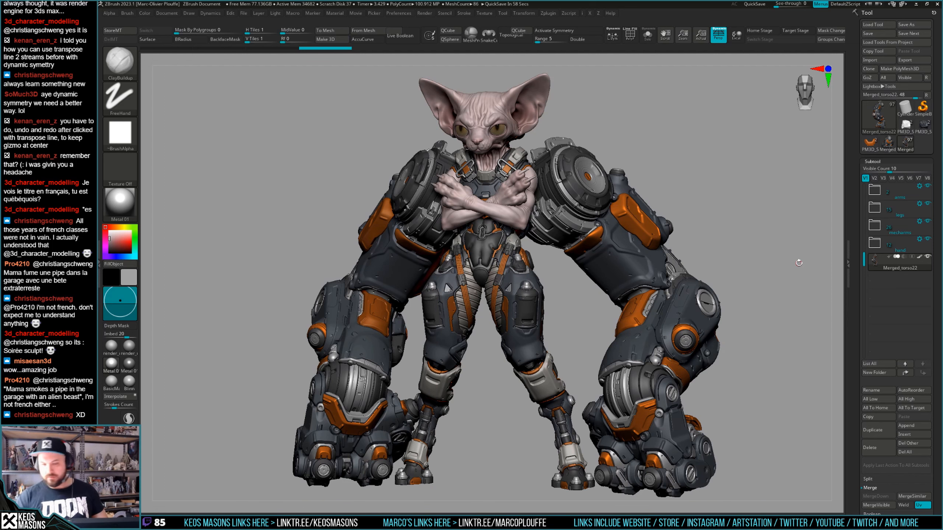
pyautogui.moveTo(771, 245)
pyautogui.keyDown('shift'); pyautogui.mouseDown()
pyautogui.moveTo(783, 250)
pyautogui.moveTo(770, 254)
pyautogui.mouseUp(); pyautogui.keyUp('shift')
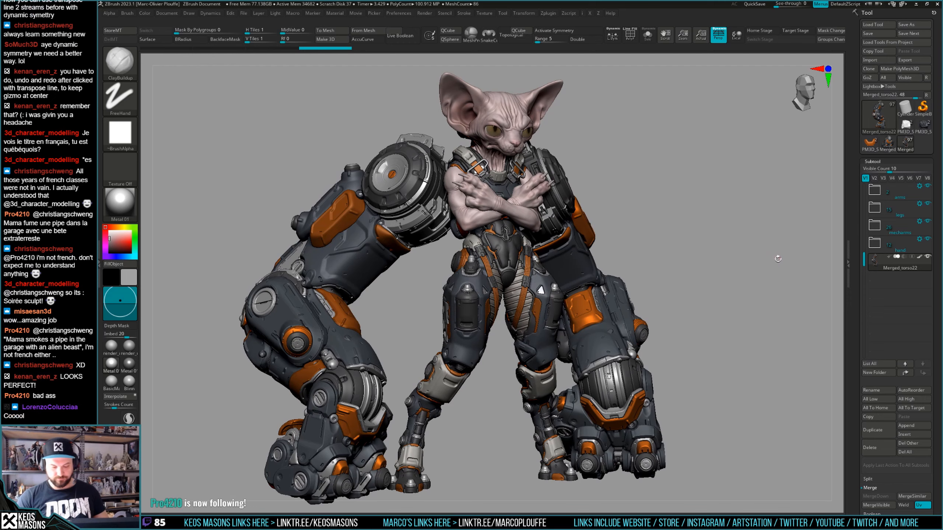
pyautogui.moveTo(773, 259); pyautogui.dragTo(732, 263)
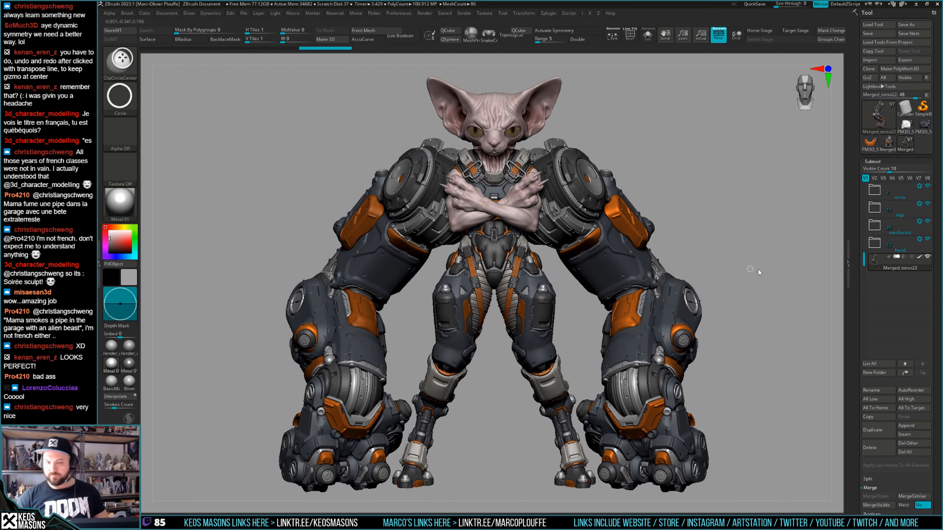
# Save the tool as megagato_18.ztl, replacing the existing file.
pyautogui.hotkey('ctrl', 'shift', 's')
pyautogui.click(676, 400)
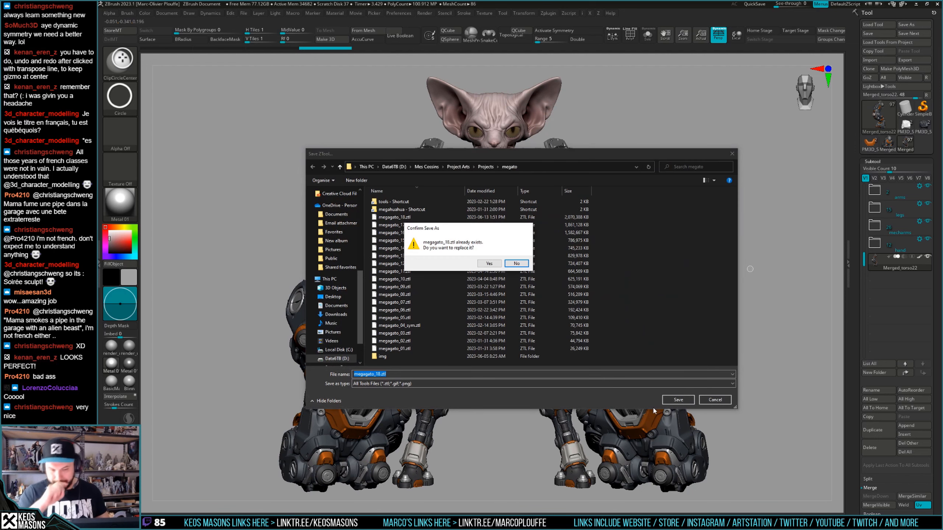
pyautogui.click(499, 263)
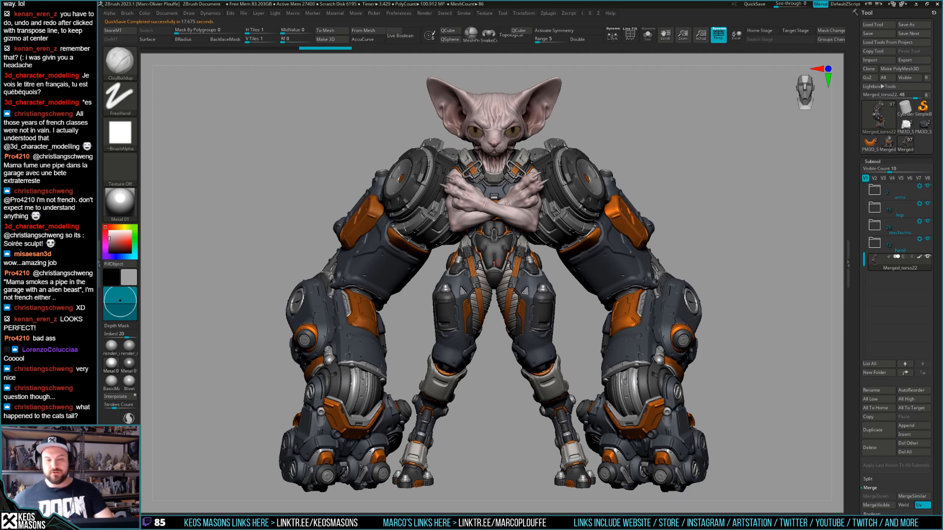
# Isolate the orange and grey wrist guard of the original detailed hand and check its wireframe.
pyautogui.moveTo(748, 252); pyautogui.dragTo(769, 247)
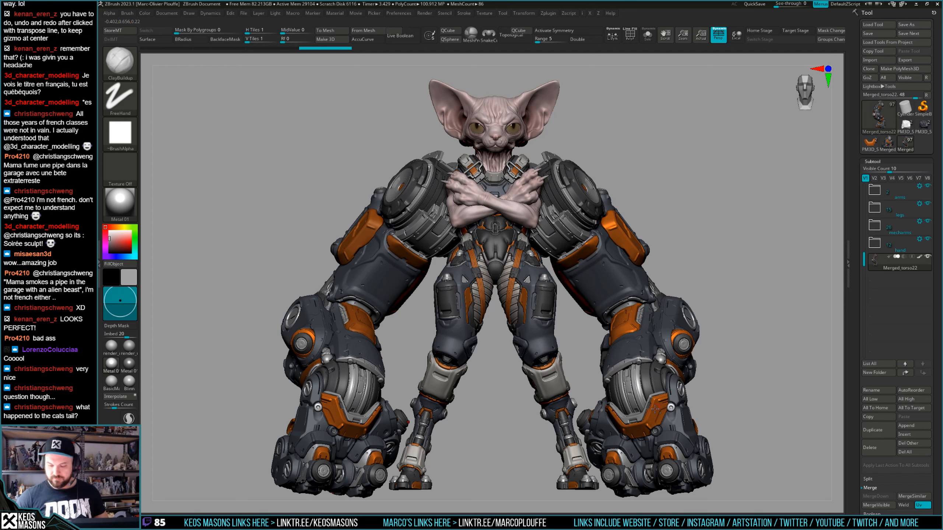
pyautogui.keyDown('alt'); pyautogui.click(656, 409); pyautogui.keyUp('alt')
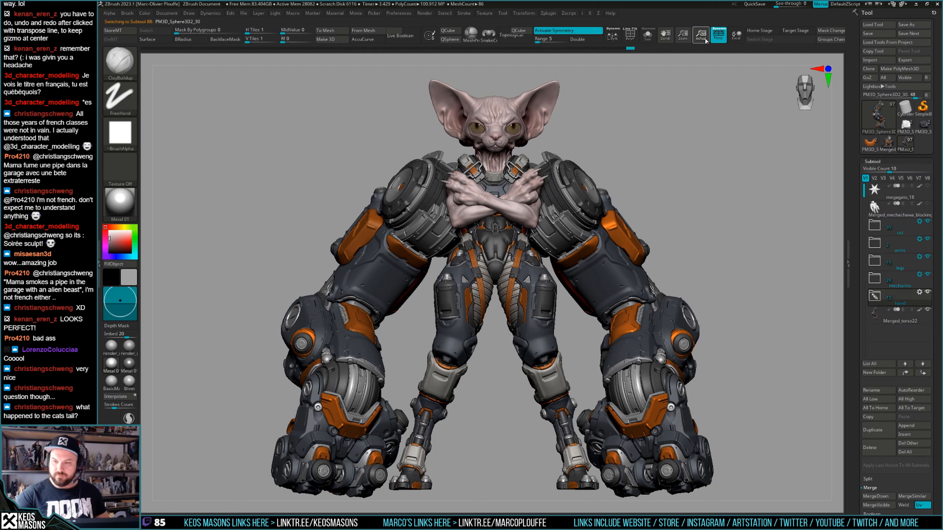
pyautogui.hotkey('alt', 's')
pyautogui.keyDown('alt'); pyautogui.moveTo(734, 290); pyautogui.dragTo(680, 224); pyautogui.keyUp('alt')
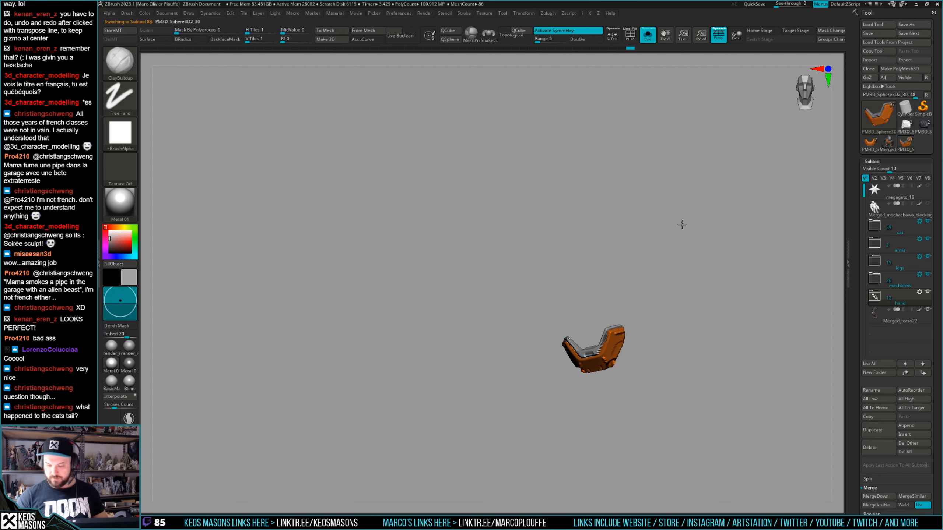
pyautogui.moveTo(360, 321); pyautogui.dragTo(356, 375)
pyautogui.keyDown('alt'); pyautogui.moveTo(625, 350); pyautogui.dragTo(540, 252); pyautogui.keyUp('alt')
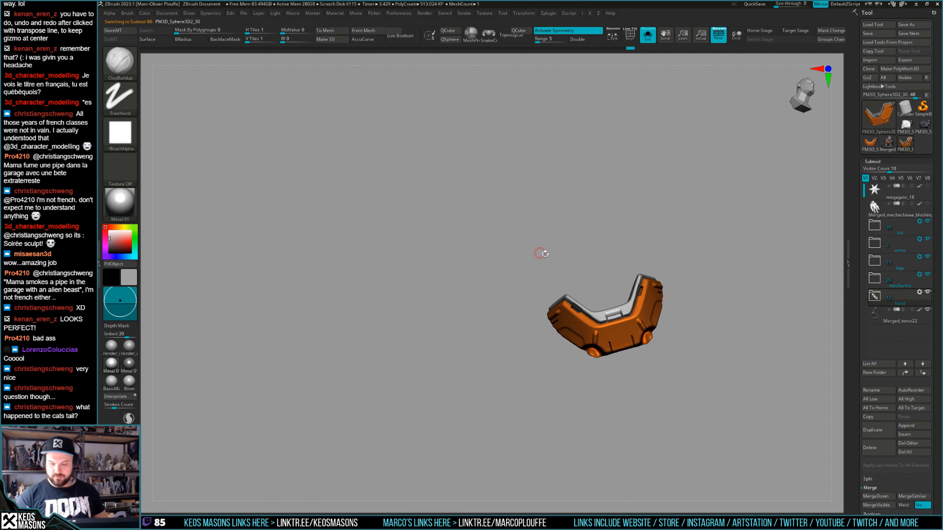
pyautogui.keyDown('alt'); pyautogui.moveTo(633, 317); pyautogui.dragTo(558, 290, button='right'); pyautogui.keyUp('alt')
pyautogui.hotkey('shift', 'f')
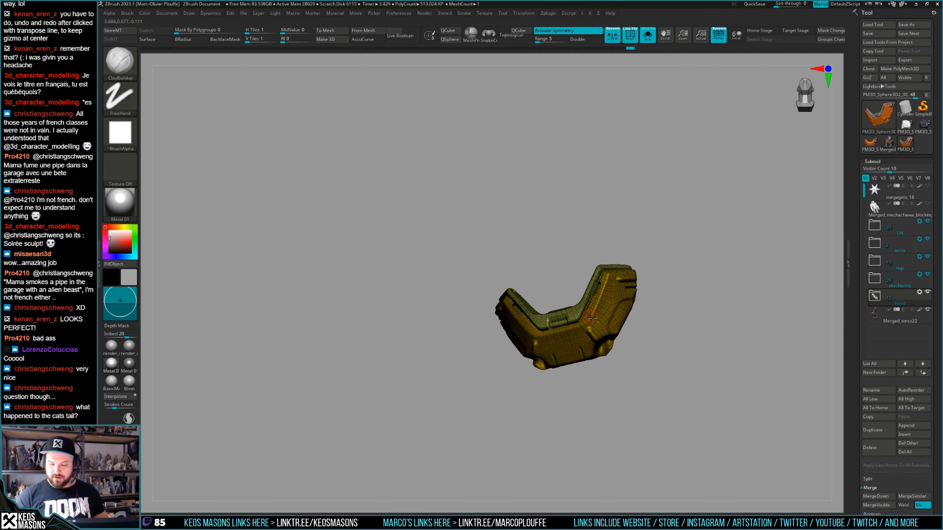
pyautogui.hotkey('shift', 'f')
pyautogui.click(736, 35)
pyautogui.moveTo(611, 327)
pyautogui.mouseDown(button='right')
pyautogui.moveTo(579, 317)
pyautogui.moveTo(614, 319)
pyautogui.moveTo(627, 299)
pyautogui.moveTo(629, 316)
pyautogui.moveTo(624, 298)
pyautogui.moveTo(637, 292)
pyautogui.mouseUp(button='right')
pyautogui.rightClick(626, 298)
# Add a new sculpting layer in record mode to the isolated wrist guard.
pyautogui.press('ctrl')
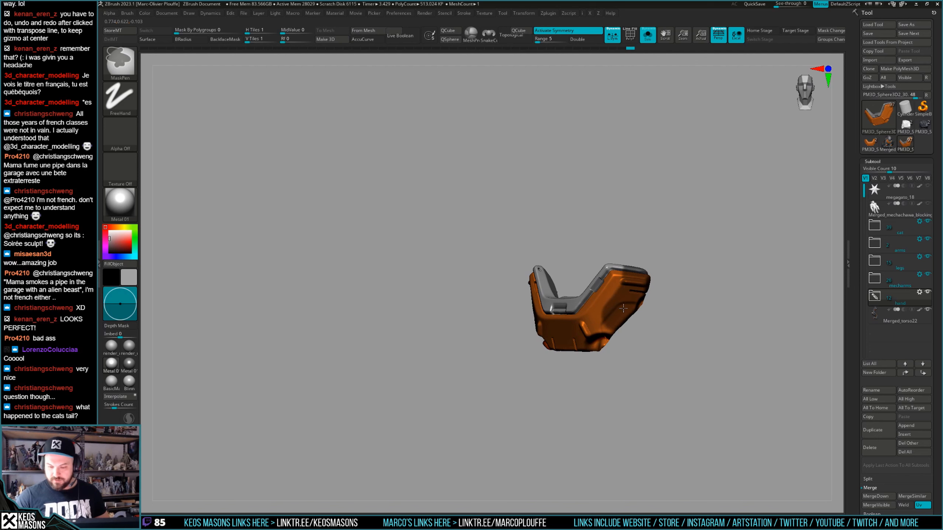
pyautogui.scroll(-10, 863, 243)
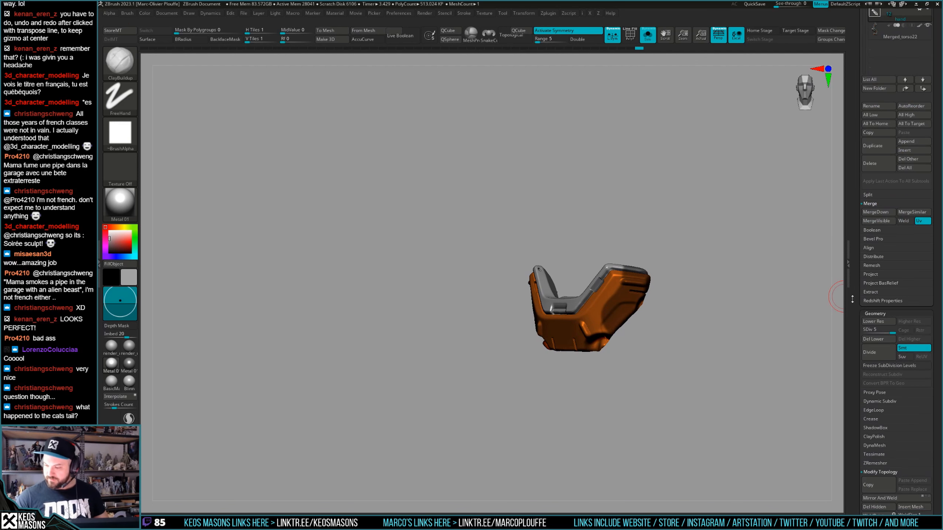
pyautogui.scroll(-3, 865, 234)
pyautogui.scroll(-8, 857, 296)
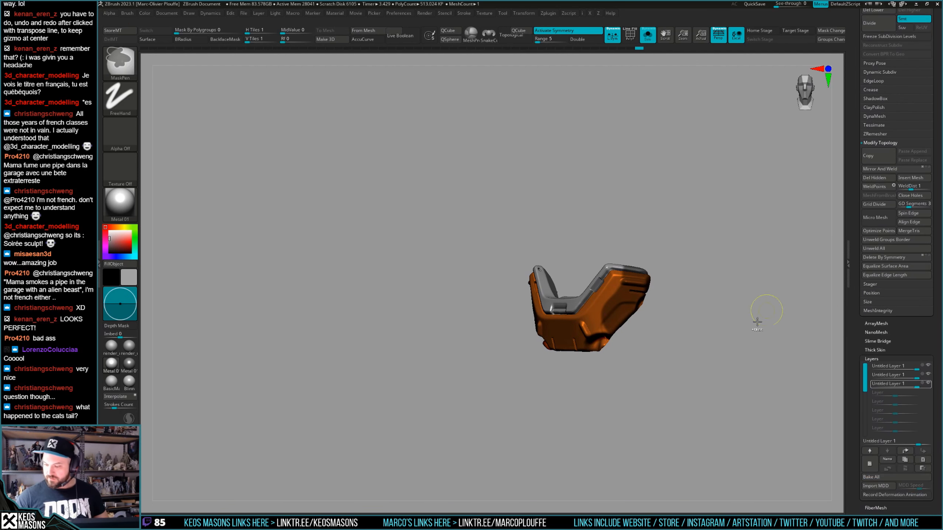
pyautogui.press('ctrl')
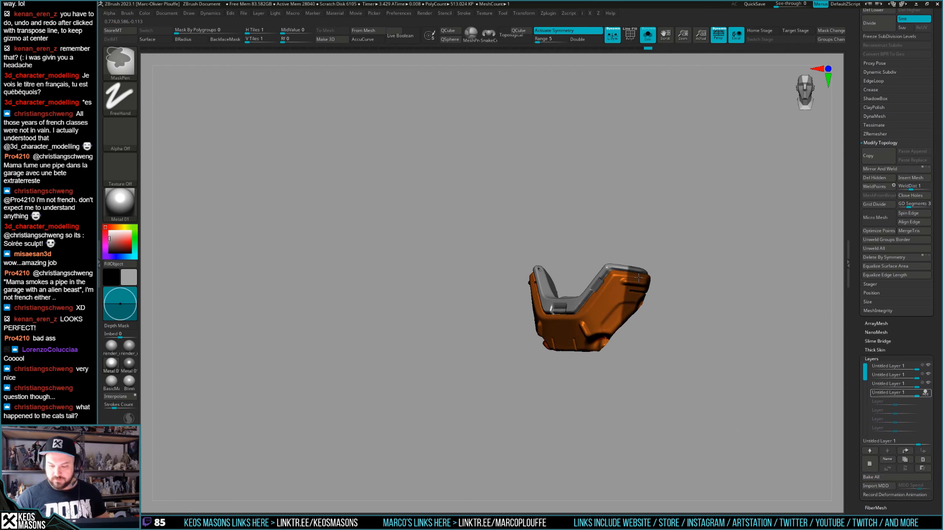
# Mask the recessed panel on the wrist guard's side and lay a transpose line outward from it to place the gizmo.
pyautogui.moveTo(638, 302); pyautogui.dragTo(631, 311)
pyautogui.press('ctrl')
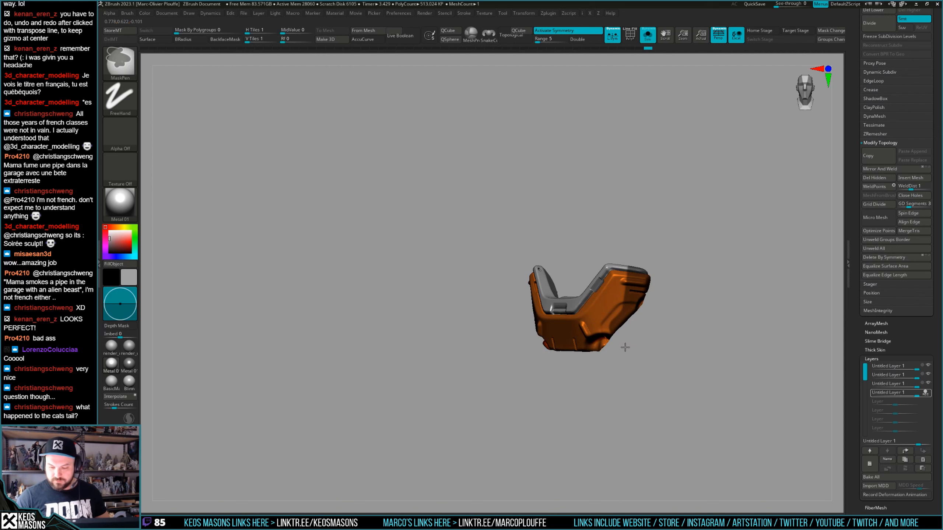
pyautogui.moveTo(625, 348); pyautogui.dragTo(710, 309)
pyautogui.press('w')
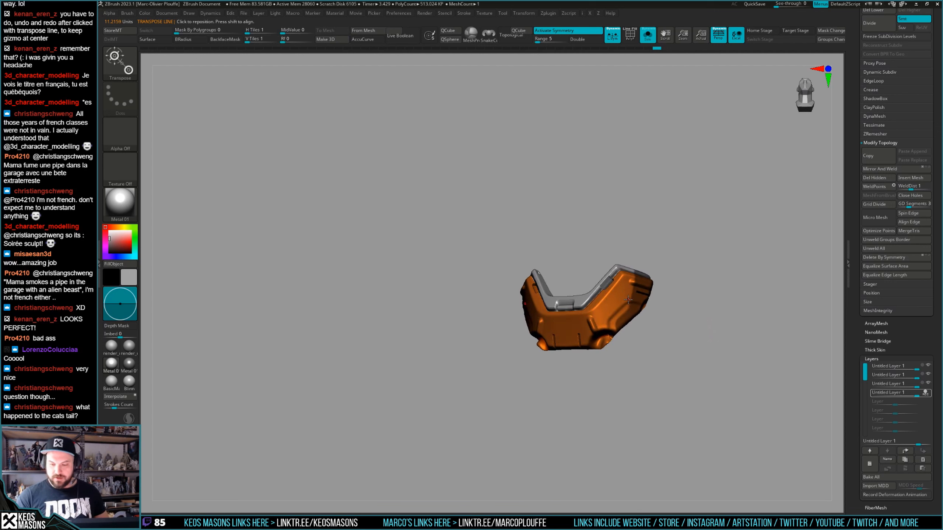
pyautogui.moveTo(624, 295)
pyautogui.mouseDown()
pyautogui.moveTo(646, 320)
pyautogui.moveTo(721, 275)
pyautogui.mouseUp()
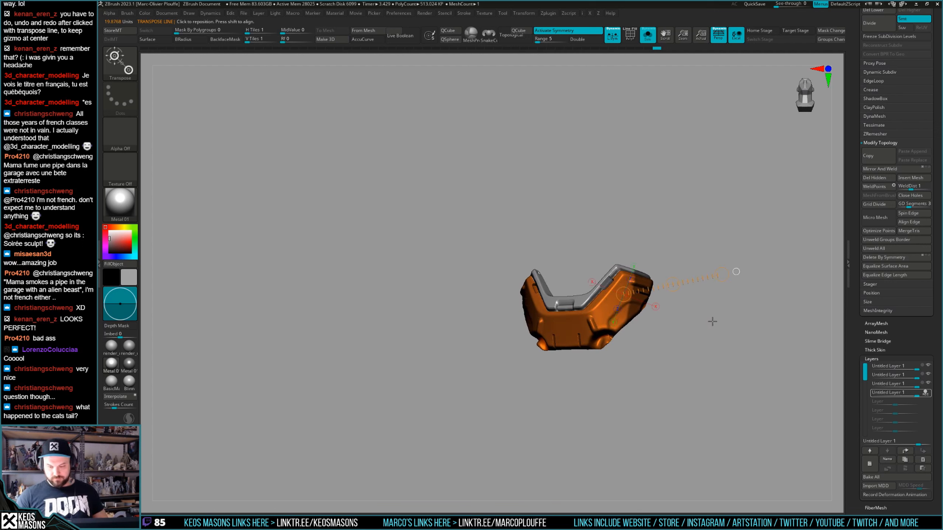
pyautogui.press('y')
pyautogui.moveTo(706, 321)
pyautogui.mouseDown()
pyautogui.moveTo(717, 326)
pyautogui.moveTo(696, 315)
pyautogui.mouseUp()
# Refine the panel mask, invert it so only the recessed panel is free, and align the gizmo there with a shorter transpose line.
pyautogui.press('q')
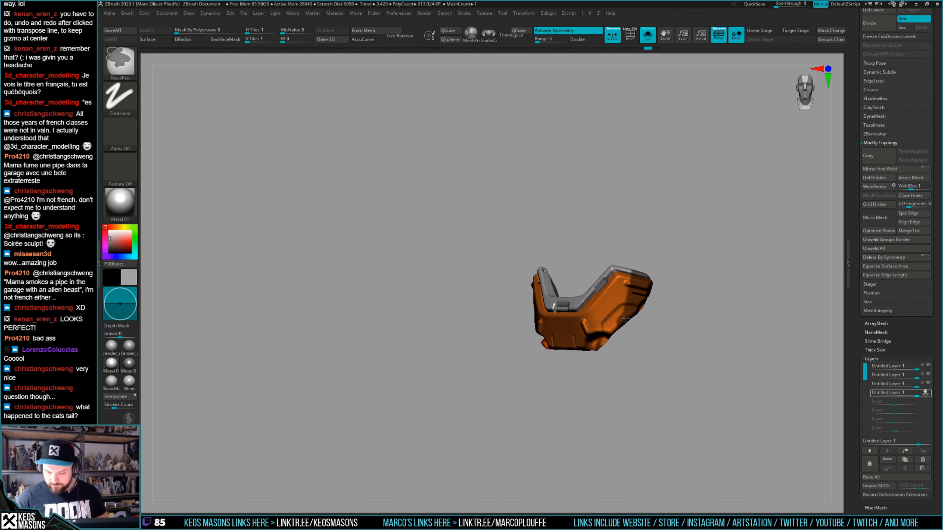
pyautogui.press('w')
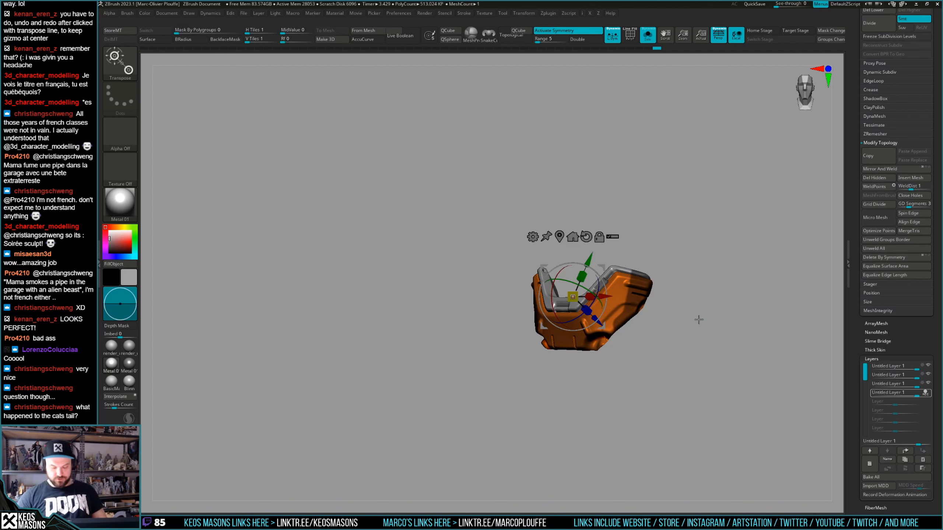
pyautogui.press('y')
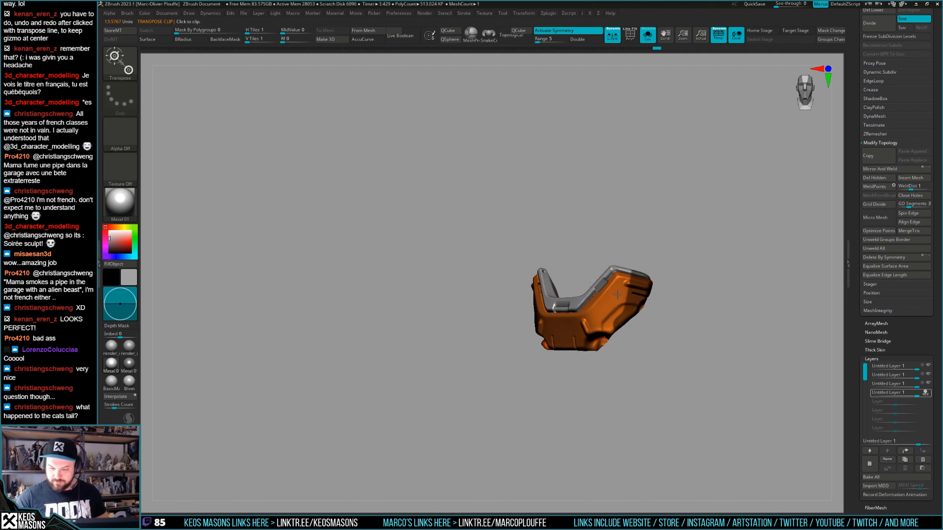
pyautogui.moveTo(719, 295)
pyautogui.mouseDown()
pyautogui.moveTo(737, 270)
pyautogui.moveTo(727, 311)
pyautogui.moveTo(710, 318)
pyautogui.mouseUp()
pyautogui.press('q')
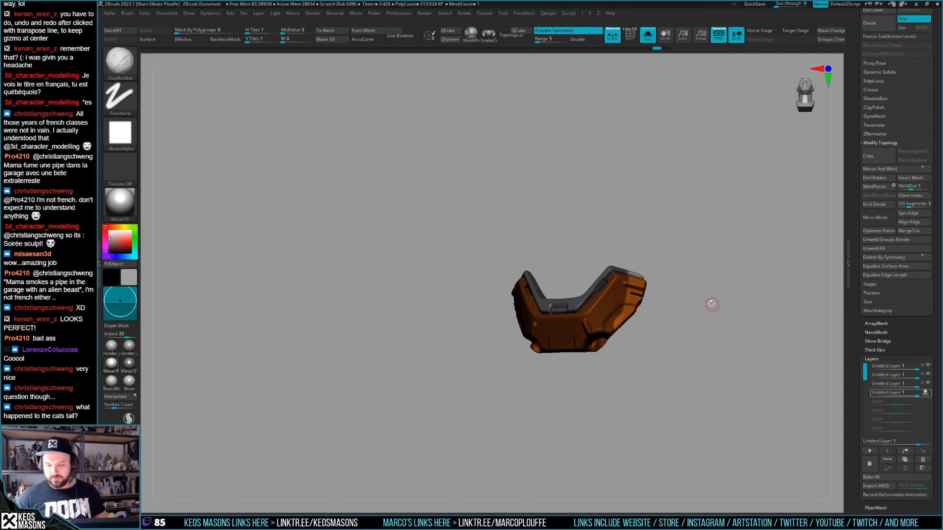
pyautogui.press('w')
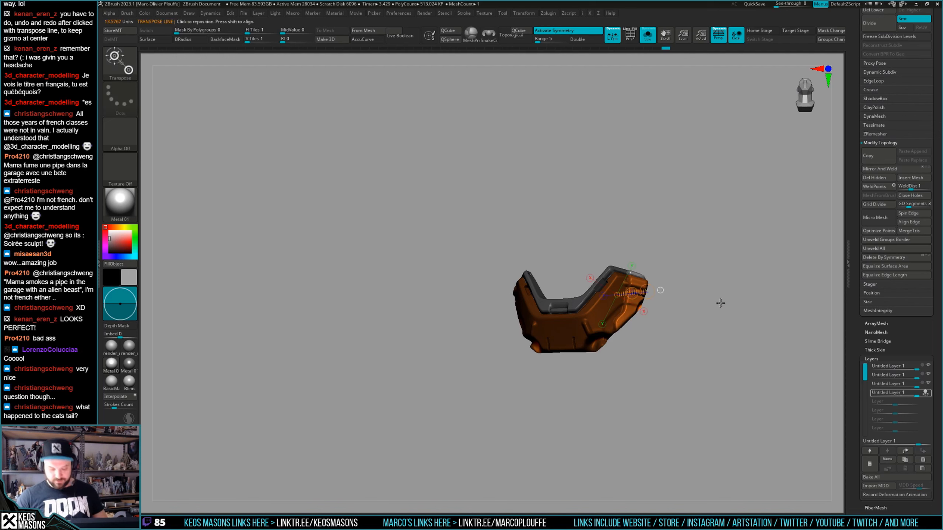
pyautogui.press('y')
pyautogui.moveTo(717, 306); pyautogui.dragTo(716, 306)
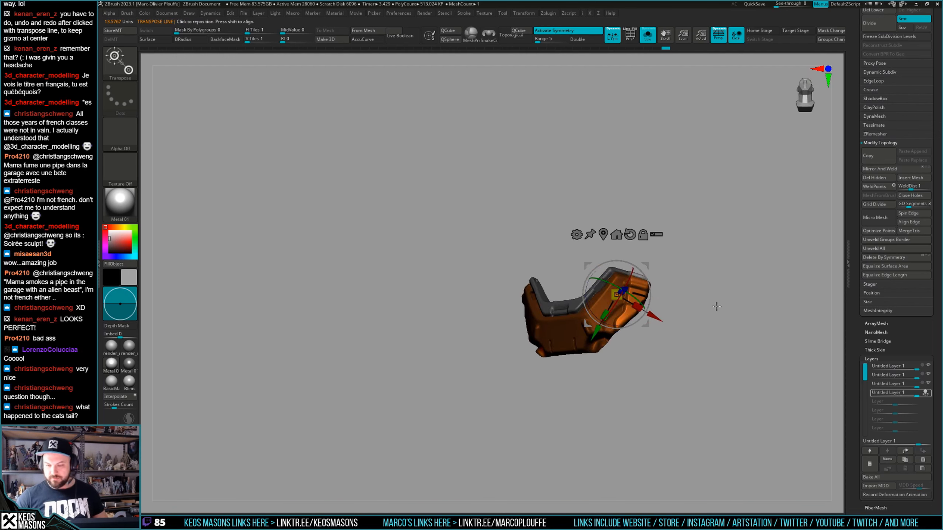
# Undo the last edit to the wrist guard's recessed panel and re-enter the gizmo mode to check where it lands.
pyautogui.hotkey('ctrl', 'z')
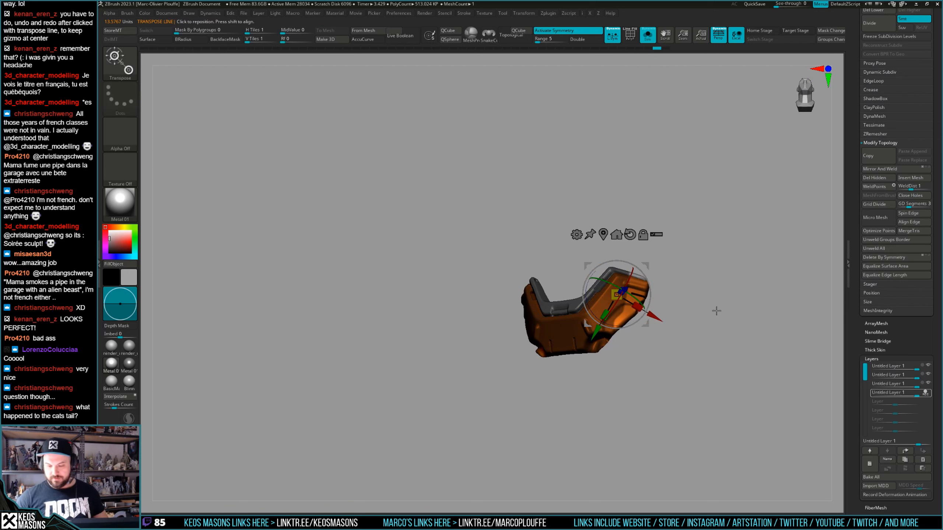
pyautogui.keyDown('ctrl'); pyautogui.click(718, 311); pyautogui.keyUp('ctrl')
pyautogui.press('q')
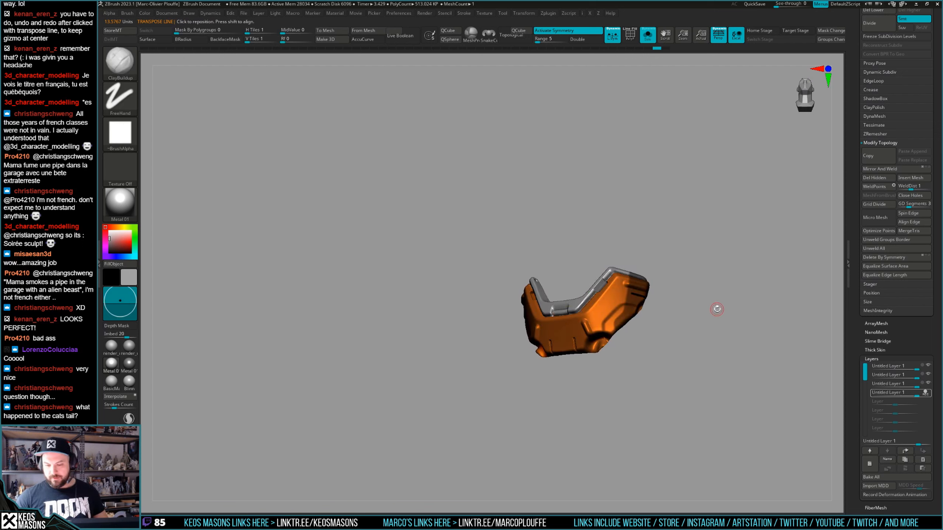
pyautogui.keyDown('ctrl'); pyautogui.click(713, 308); pyautogui.keyUp('ctrl')
pyautogui.press('w')
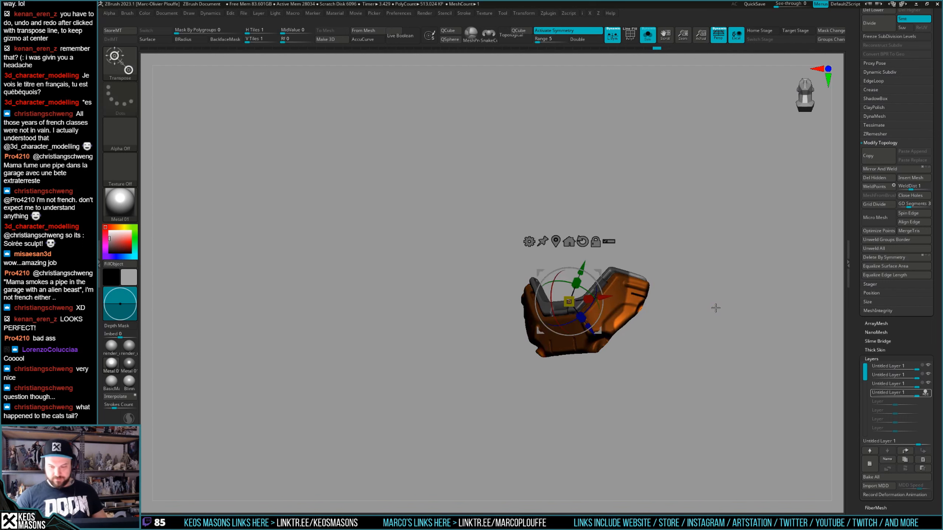
# Lay a transpose line outward from the wrist guard's side panel and switch back to the gizmo to compare its alignment.
pyautogui.press('y')
pyautogui.click(636, 312)
pyautogui.click(625, 293)
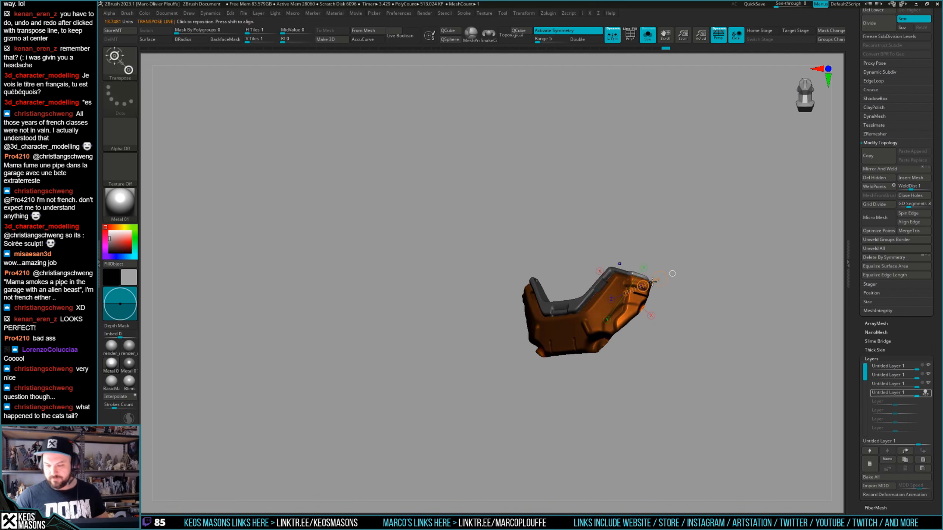
pyautogui.press('q')
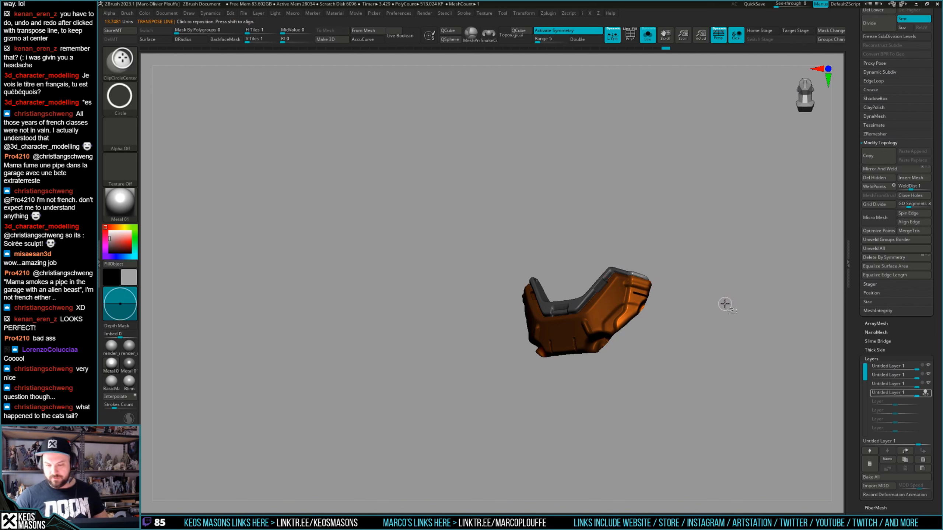
pyautogui.press('w')
pyautogui.press('y')
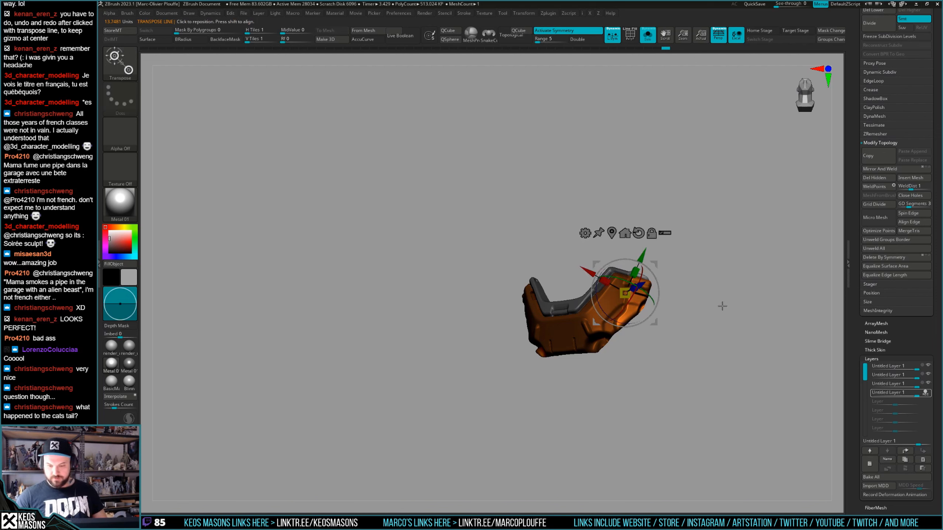
pyautogui.moveTo(723, 305)
pyautogui.mouseDown()
pyautogui.moveTo(732, 320)
pyautogui.moveTo(722, 303)
pyautogui.moveTo(717, 319)
pyautogui.moveTo(735, 299)
pyautogui.moveTo(707, 326)
pyautogui.moveTo(716, 324)
pyautogui.moveTo(709, 340)
pyautogui.moveTo(716, 322)
pyautogui.mouseUp()
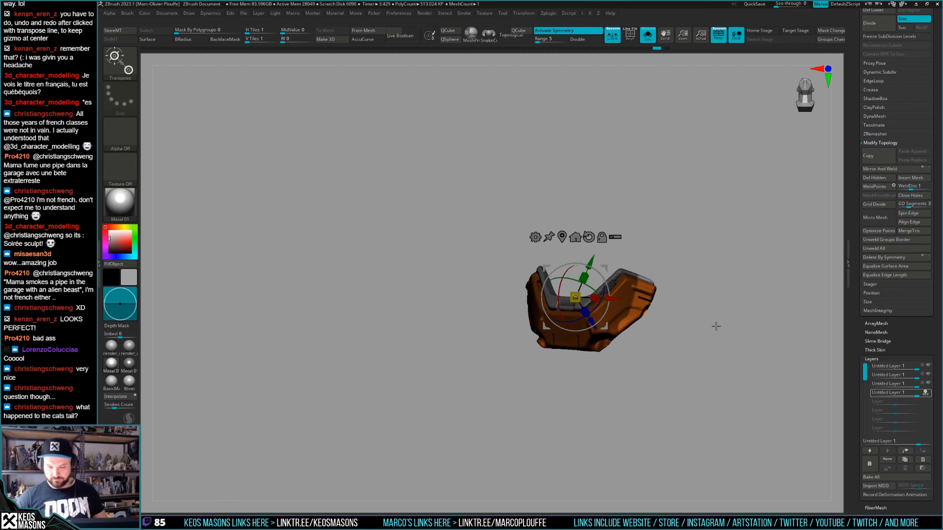
# Try moving the recessed side panel along several newly laid transpose lines, undoing each attempt.
pyautogui.press('y')
pyautogui.click(638, 316)
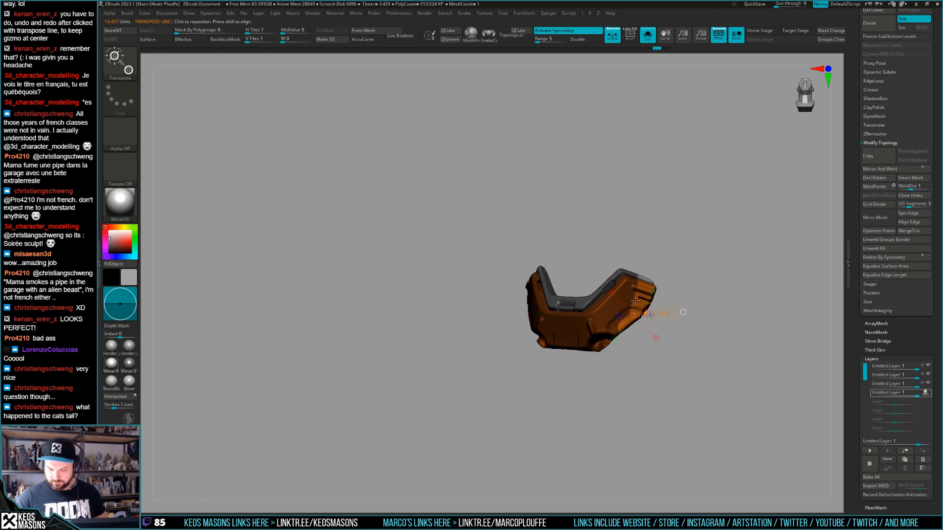
pyautogui.hotkey('ctrl', 'z')
pyautogui.moveTo(658, 291); pyautogui.dragTo(665, 289)
pyautogui.hotkey('ctrl', 'z')
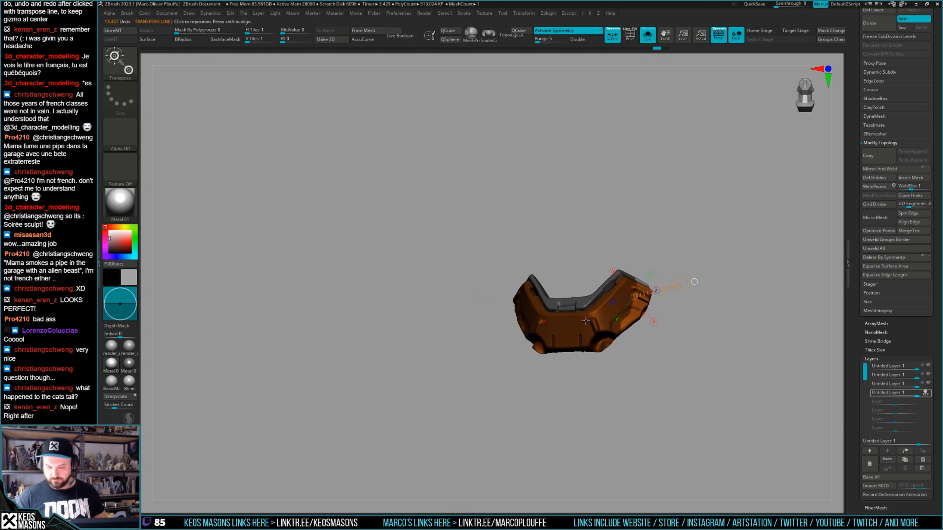
pyautogui.click(654, 321)
pyautogui.click(636, 316)
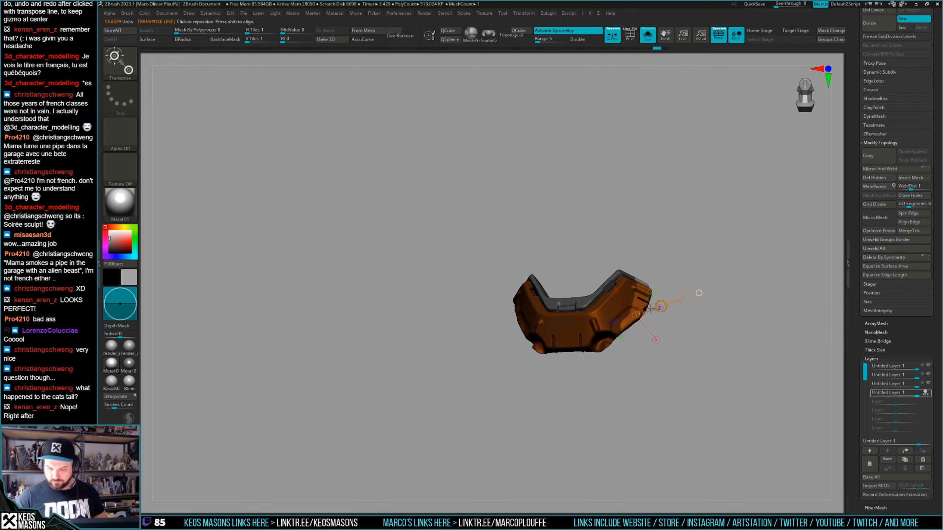
pyautogui.moveTo(660, 306); pyautogui.dragTo(701, 329)
pyautogui.hotkey('ctrl', 'z')
pyautogui.click(625, 292)
pyautogui.moveTo(694, 291); pyautogui.dragTo(664, 281)
pyautogui.hotkey('ctrl', 'z')
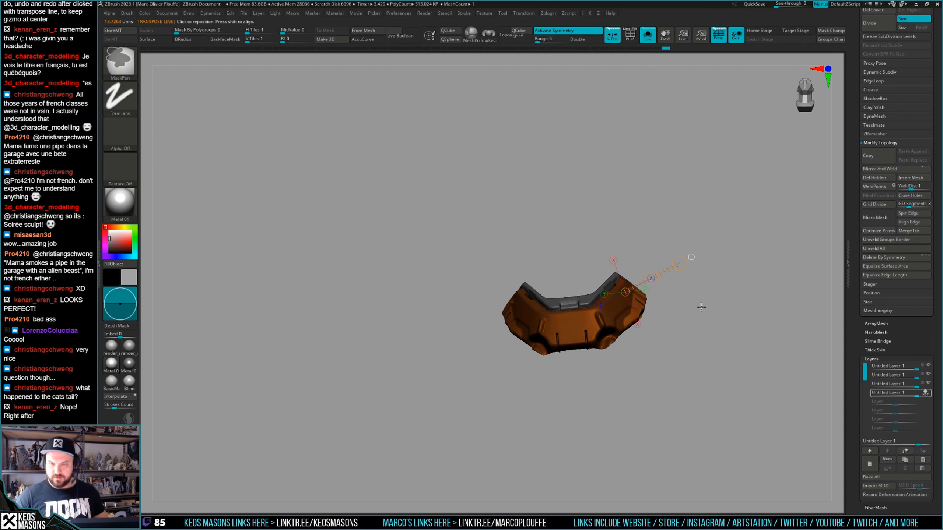
# Re-lay the transpose line perpendicular to the side panel, try shifting the panel with it, and undo the moves.
pyautogui.moveTo(690, 322)
pyautogui.mouseDown()
pyautogui.moveTo(689, 355)
pyautogui.moveTo(683, 331)
pyautogui.mouseUp()
pyautogui.click(644, 302)
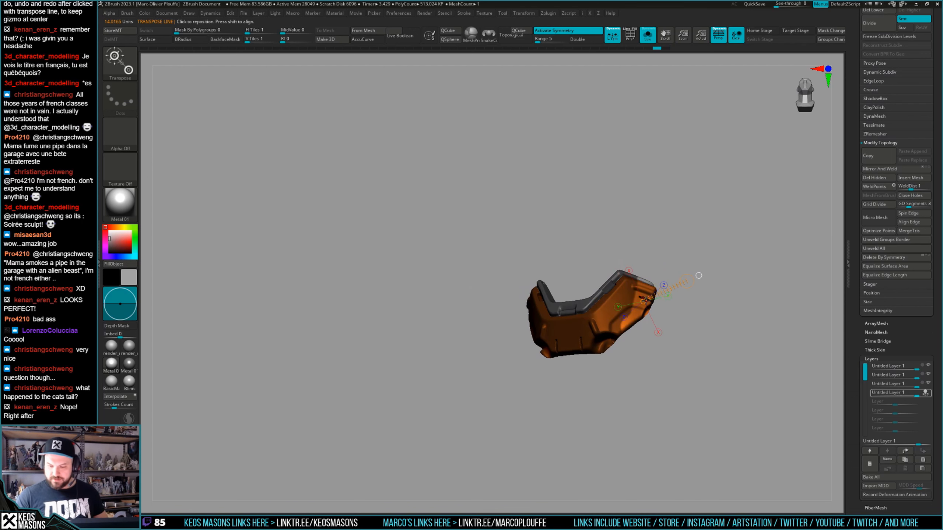
pyautogui.moveTo(664, 292)
pyautogui.mouseDown()
pyautogui.moveTo(678, 284)
pyautogui.moveTo(670, 319)
pyautogui.mouseUp()
pyautogui.hotkey('ctrl', 'z')
pyautogui.hotkey('ctrl', 'z')
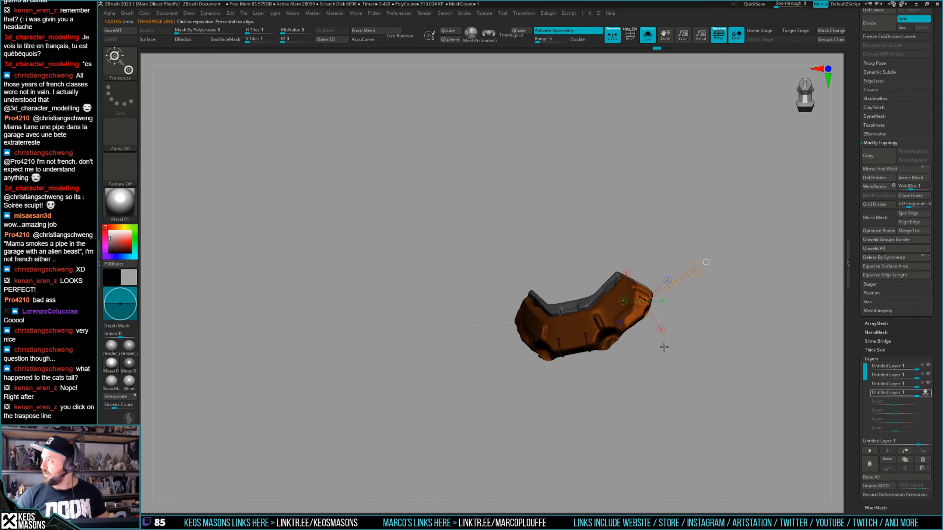
pyautogui.click(640, 311)
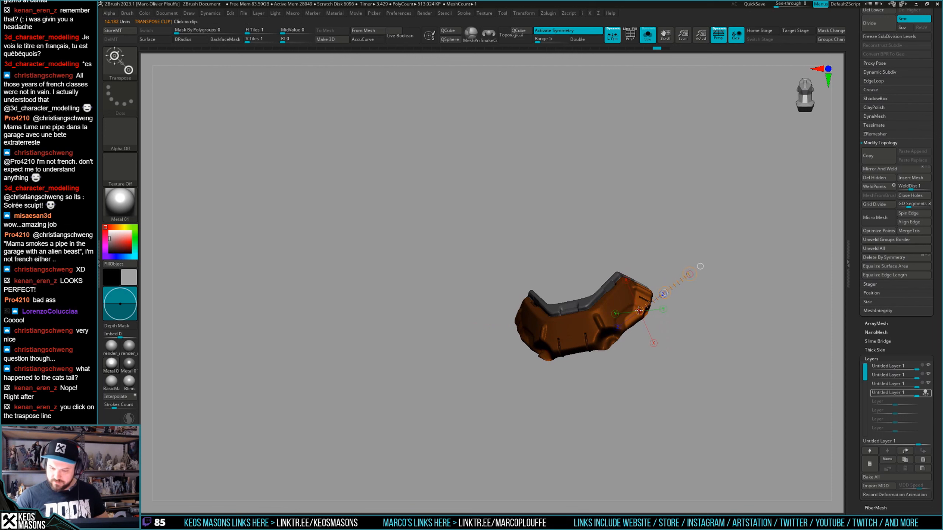
pyautogui.moveTo(664, 294)
pyautogui.mouseDown()
pyautogui.moveTo(673, 285)
pyautogui.moveTo(646, 312)
pyautogui.moveTo(678, 284)
pyautogui.moveTo(663, 294)
pyautogui.mouseUp()
pyautogui.hotkey('ctrl', 'z')
# Undo the remaining transpose-line move of the panel and return to the gizmo to check its placement.
pyautogui.click(613, 35)
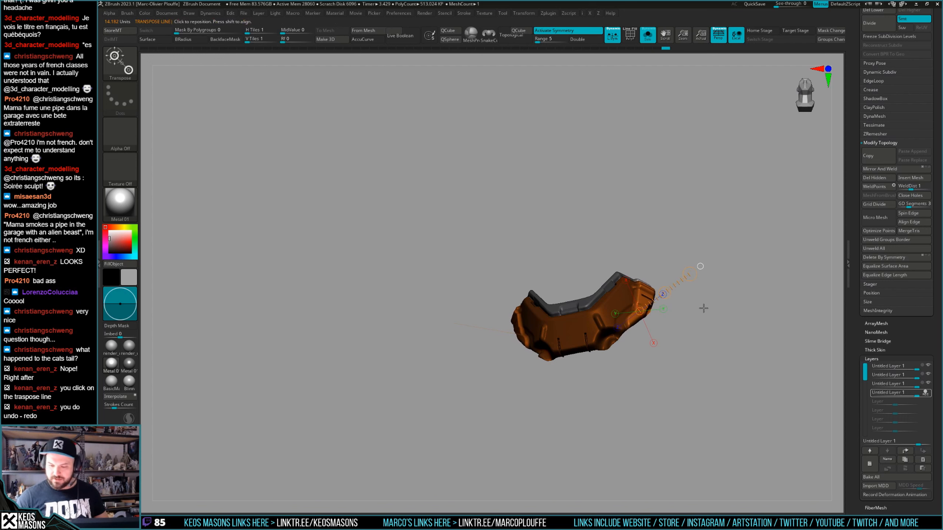
pyautogui.hotkey('ctrl', 'z')
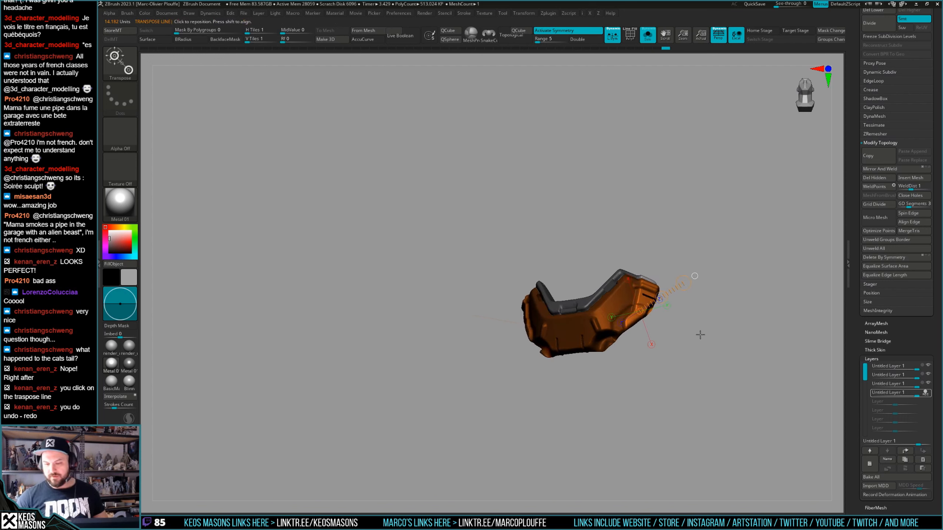
pyautogui.hotkey('ctrl', 'z')
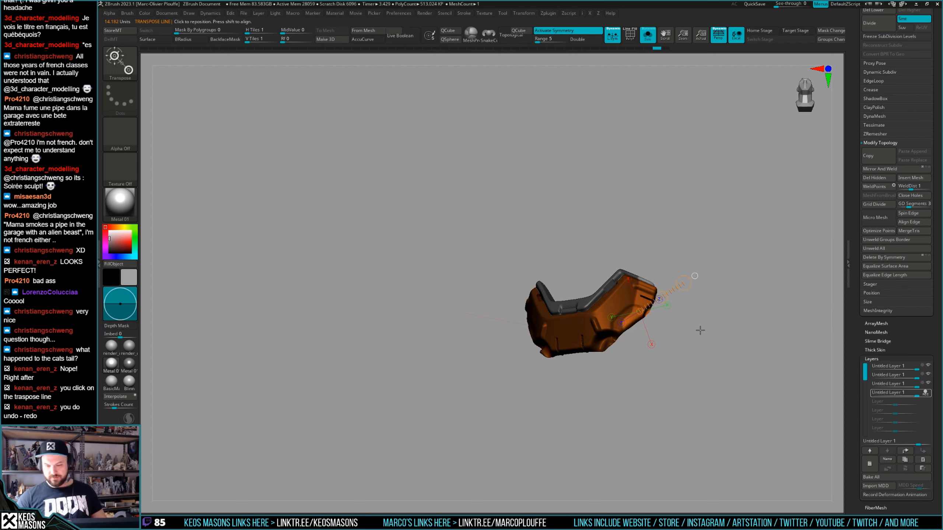
pyautogui.press('y')
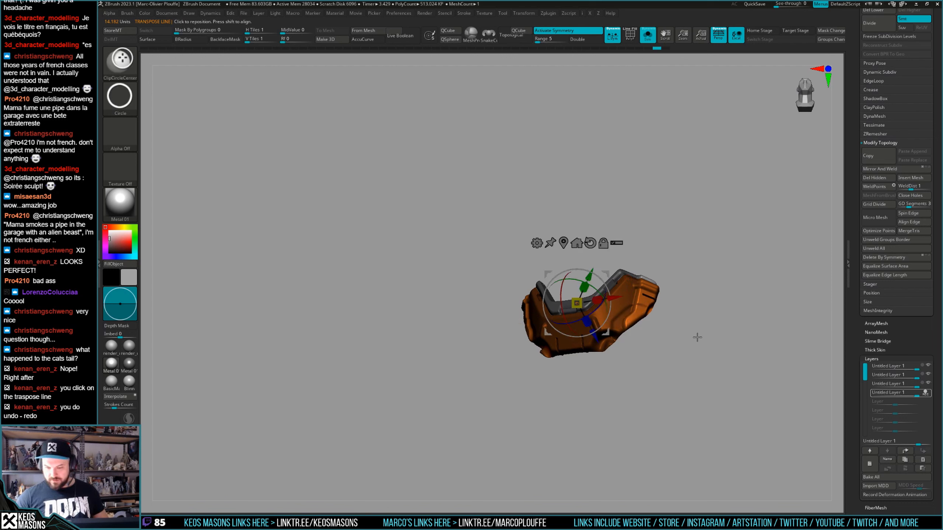
pyautogui.keyDown('shift'); pyautogui.moveTo(699, 330); pyautogui.dragTo(700, 323); pyautogui.keyUp('shift')
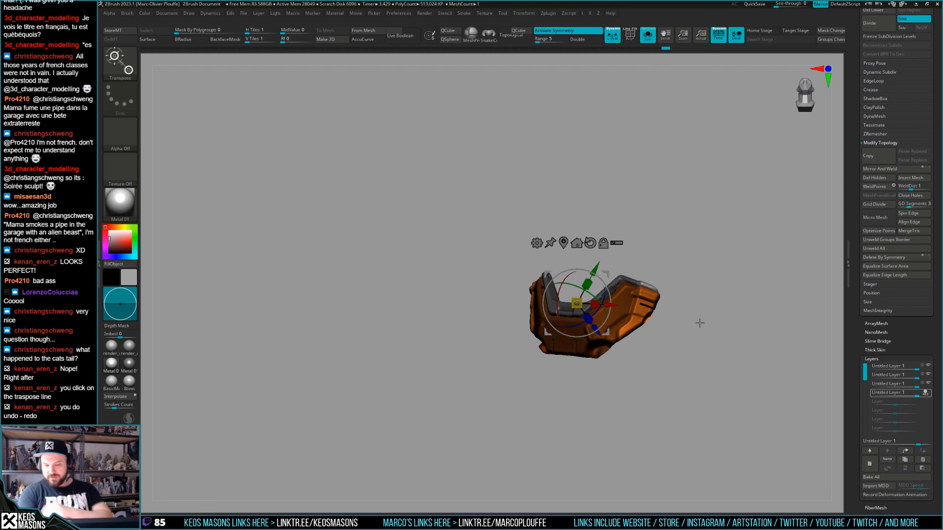
pyautogui.moveTo(717, 286)
pyautogui.mouseDown()
pyautogui.moveTo(737, 276)
pyautogui.moveTo(720, 259)
pyautogui.moveTo(711, 321)
pyautogui.moveTo(721, 291)
pyautogui.mouseUp()
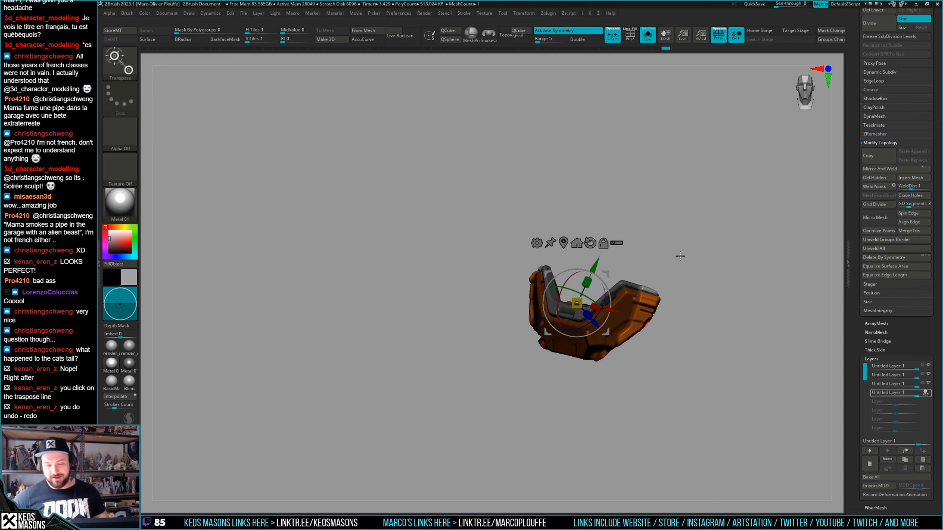
# Delete the wrist guard's newest sculpting layer and leave solo mode to show the whole cat character.
pyautogui.press('q')
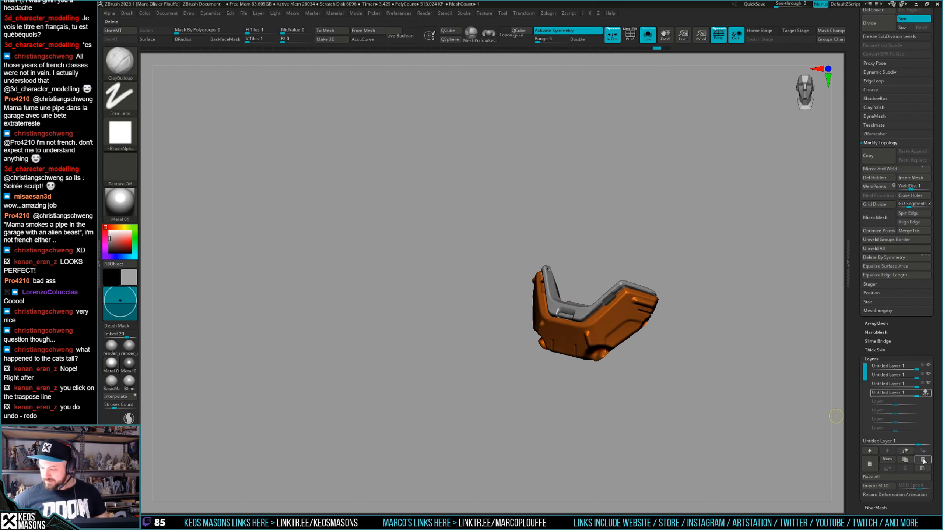
pyautogui.click(923, 461)
pyautogui.keyDown('ctrl'); pyautogui.moveTo(595, 263); pyautogui.dragTo(630, 314, button='right'); pyautogui.keyUp('ctrl')
pyautogui.click(671, 449)
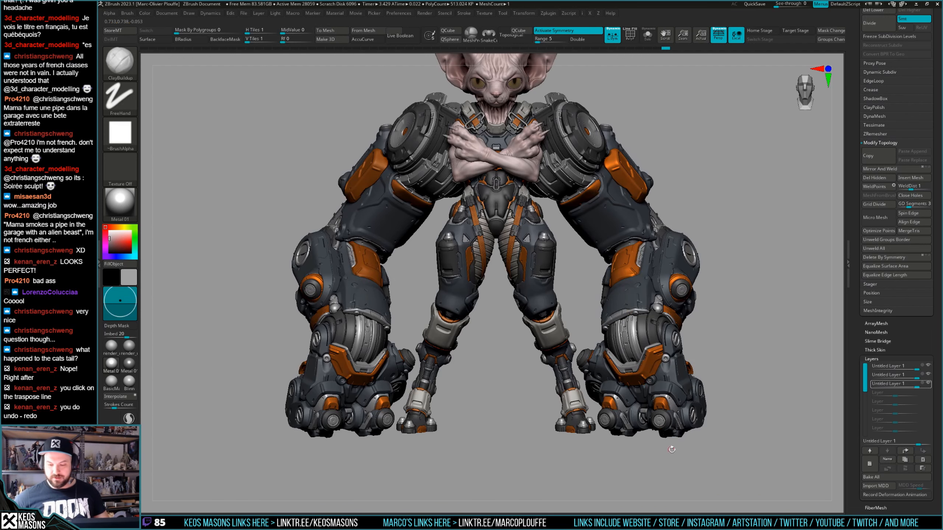
# Turn off local symmetry and local transformations, and frame the full character.
pyautogui.click(613, 35)
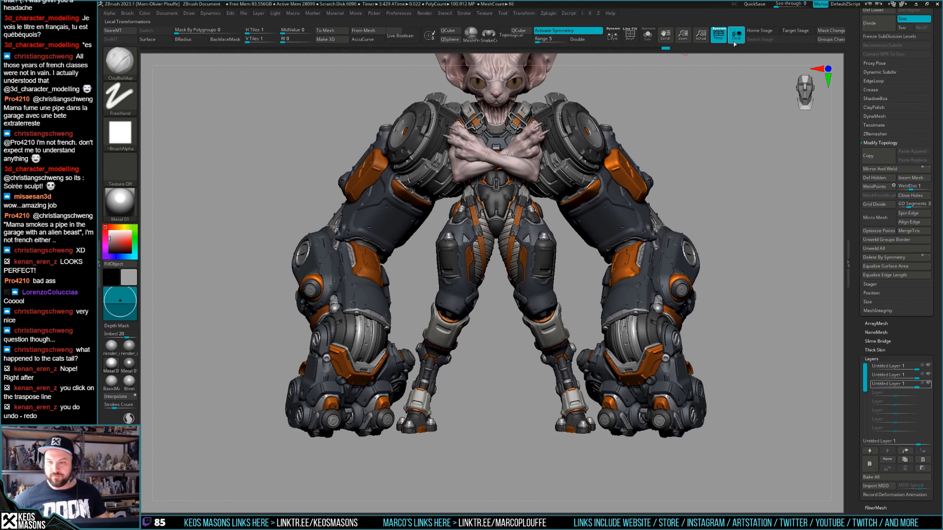
pyautogui.click(735, 36)
pyautogui.keyDown('alt'); pyautogui.moveTo(623, 226); pyautogui.dragTo(633, 239, button='right'); pyautogui.keyUp('alt')
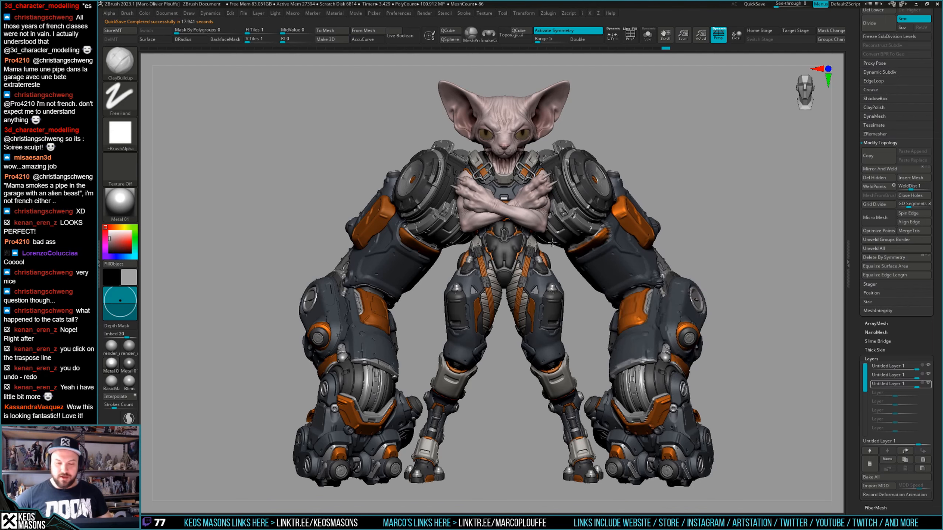
# Bring up the image of the green-armored dog character for comparison with the cat, and put it away again.
pyautogui.moveTo(517, 239)
pyautogui.mouseDown(button='right')
pyautogui.moveTo(580, 242)
pyautogui.moveTo(516, 232)
pyautogui.mouseUp(button='right')
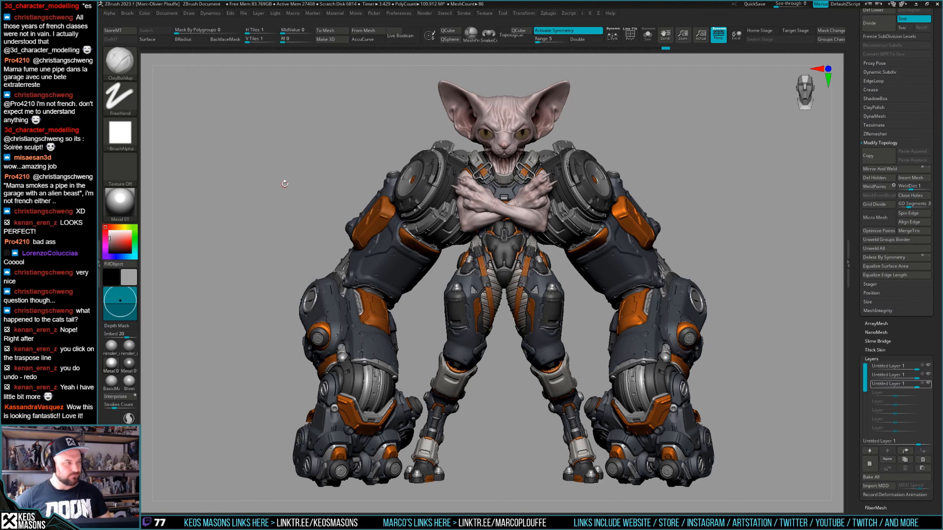
pyautogui.moveTo(98, 405); pyautogui.dragTo(359, 357, button='right')
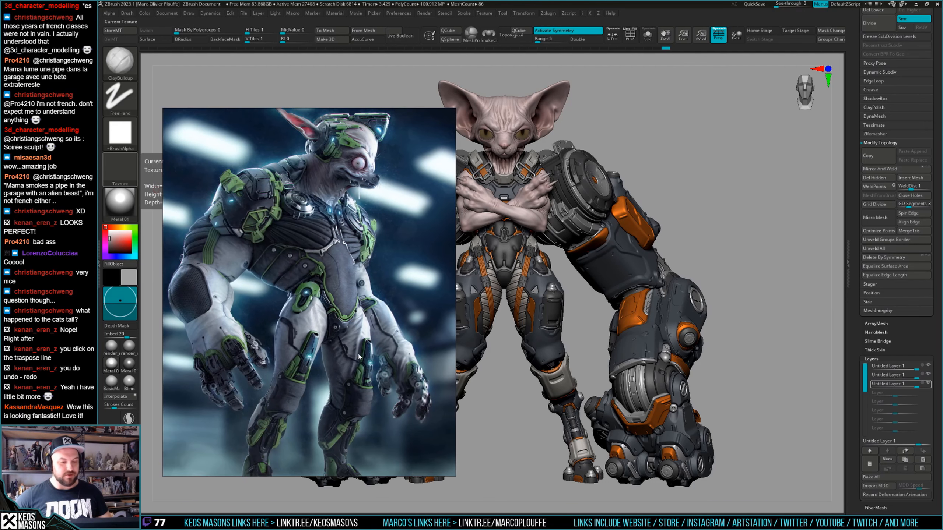
pyautogui.moveTo(298, 317); pyautogui.dragTo(98, 335, button='right')
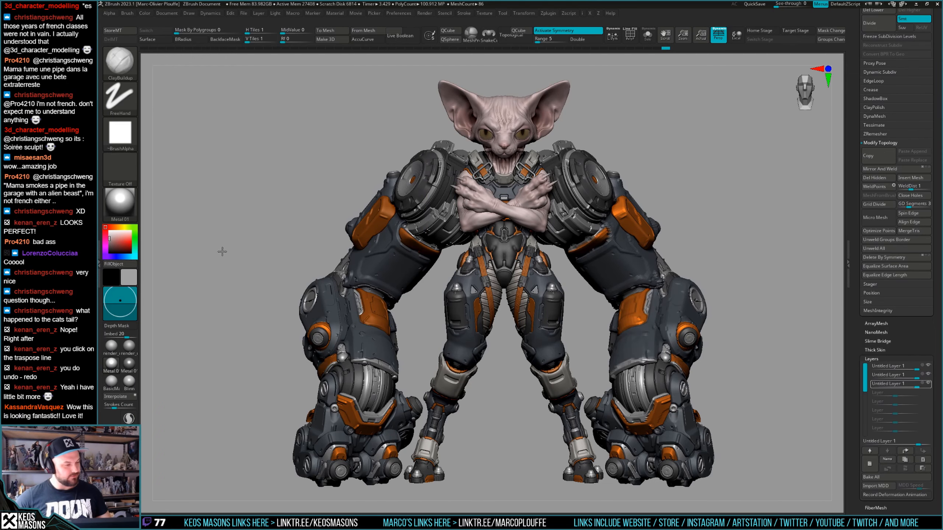
# Examine the full cat character and its mechanical arms from the front, sides and back.
pyautogui.moveTo(222, 251); pyautogui.dragTo(218, 244)
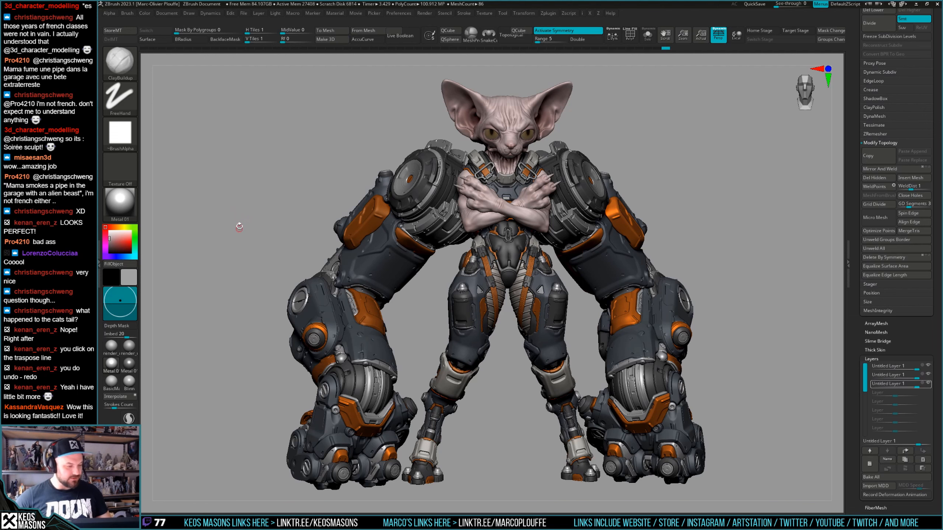
pyautogui.moveTo(697, 156); pyautogui.dragTo(682, 173)
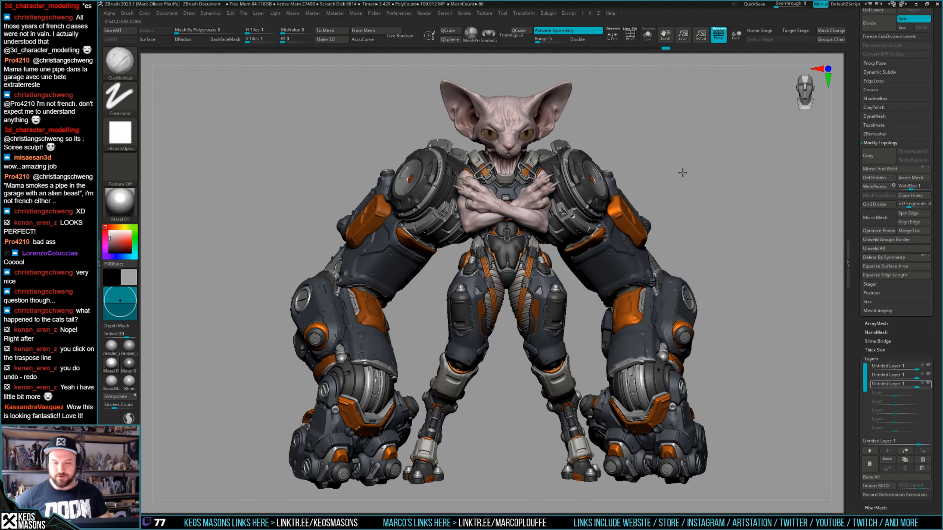
pyautogui.keyDown('shift'); pyautogui.moveTo(686, 92); pyautogui.dragTo(704, 59); pyautogui.keyUp('shift')
pyautogui.moveTo(738, 136); pyautogui.dragTo(726, 163)
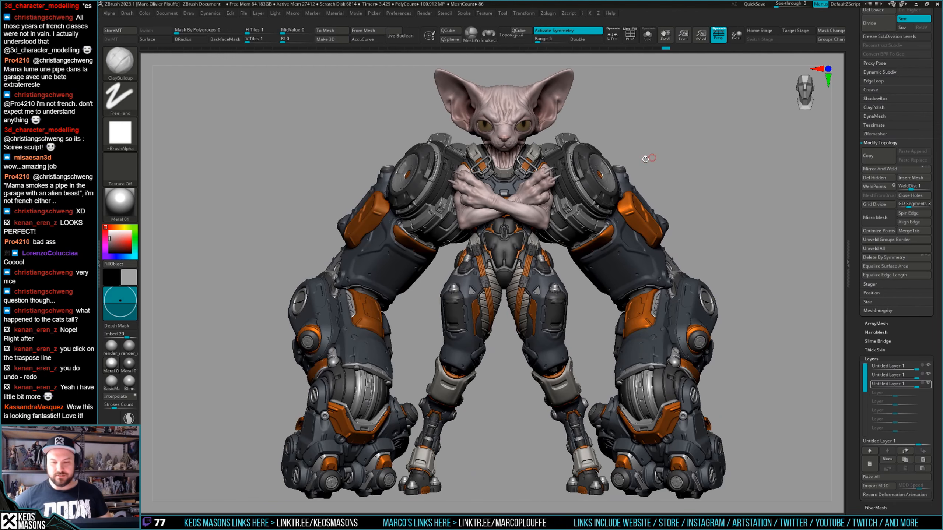
pyautogui.moveTo(505, 160); pyautogui.dragTo(633, 165, button='right')
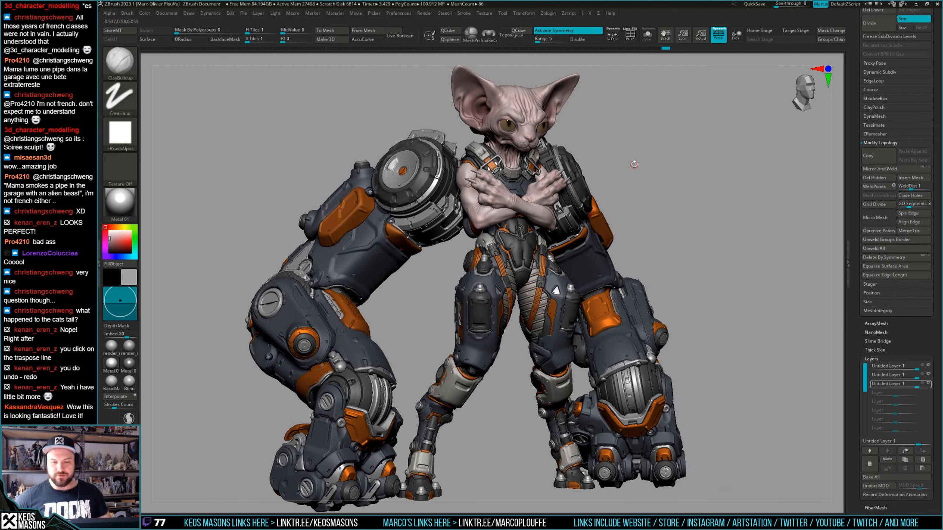
pyautogui.moveTo(561, 163); pyautogui.dragTo(633, 165, button='right')
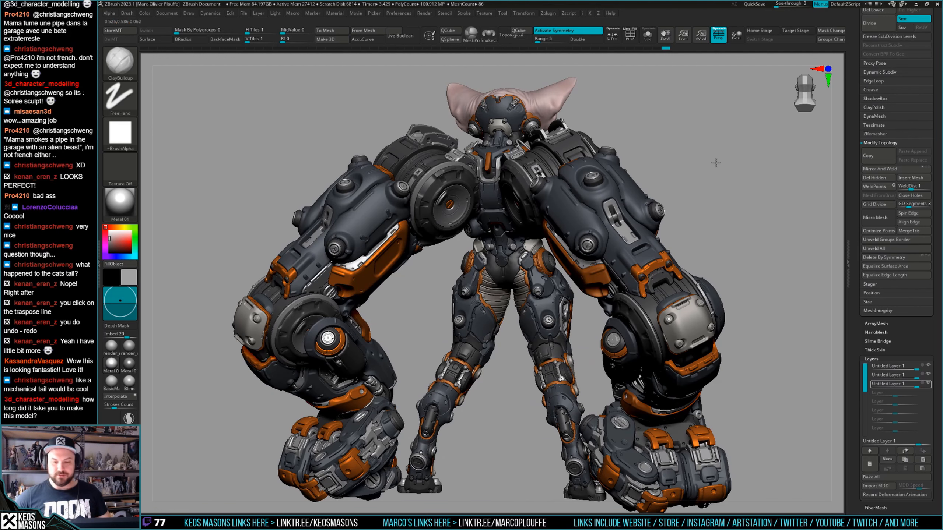
pyautogui.moveTo(695, 173); pyautogui.dragTo(739, 173, button='right')
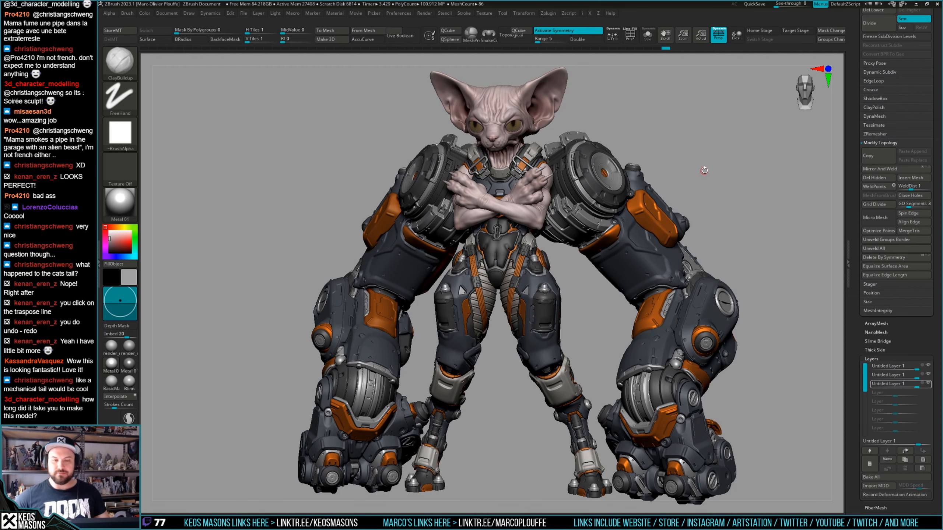
pyautogui.moveTo(714, 169); pyautogui.dragTo(732, 140, button='right')
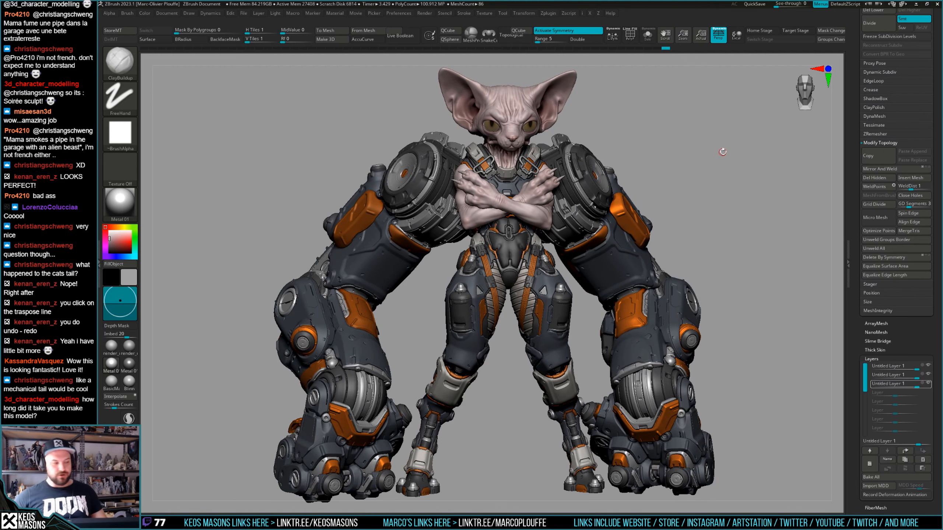
pyautogui.moveTo(697, 151); pyautogui.dragTo(701, 160, button='right')
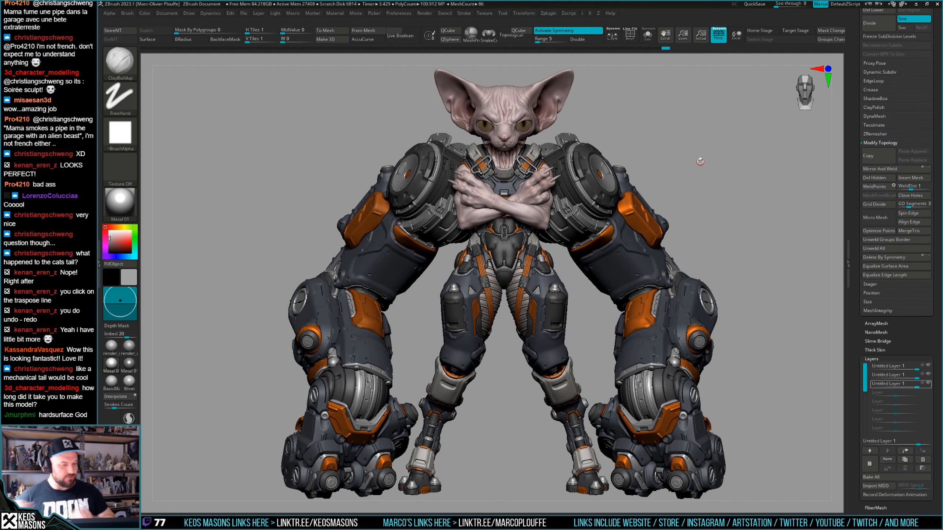